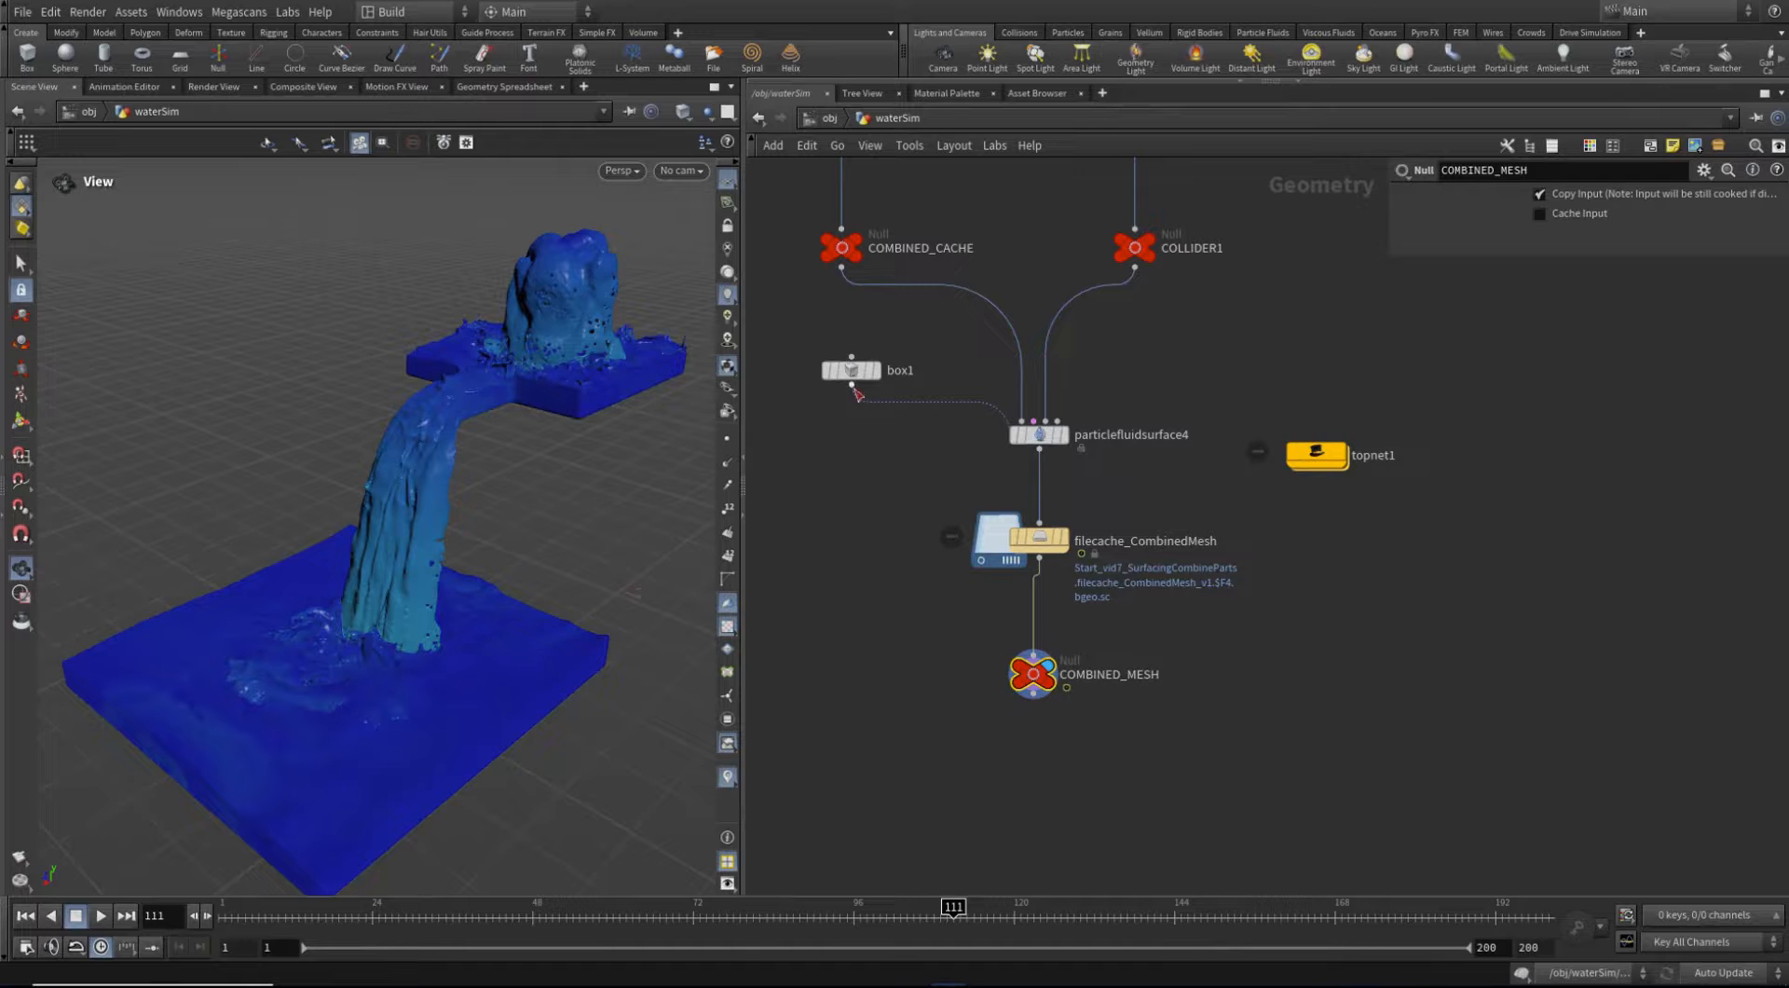
Add a new Geometry object at the obj level, beside the existing waterSim and FOUNTAIN objects
left_click(829, 118)
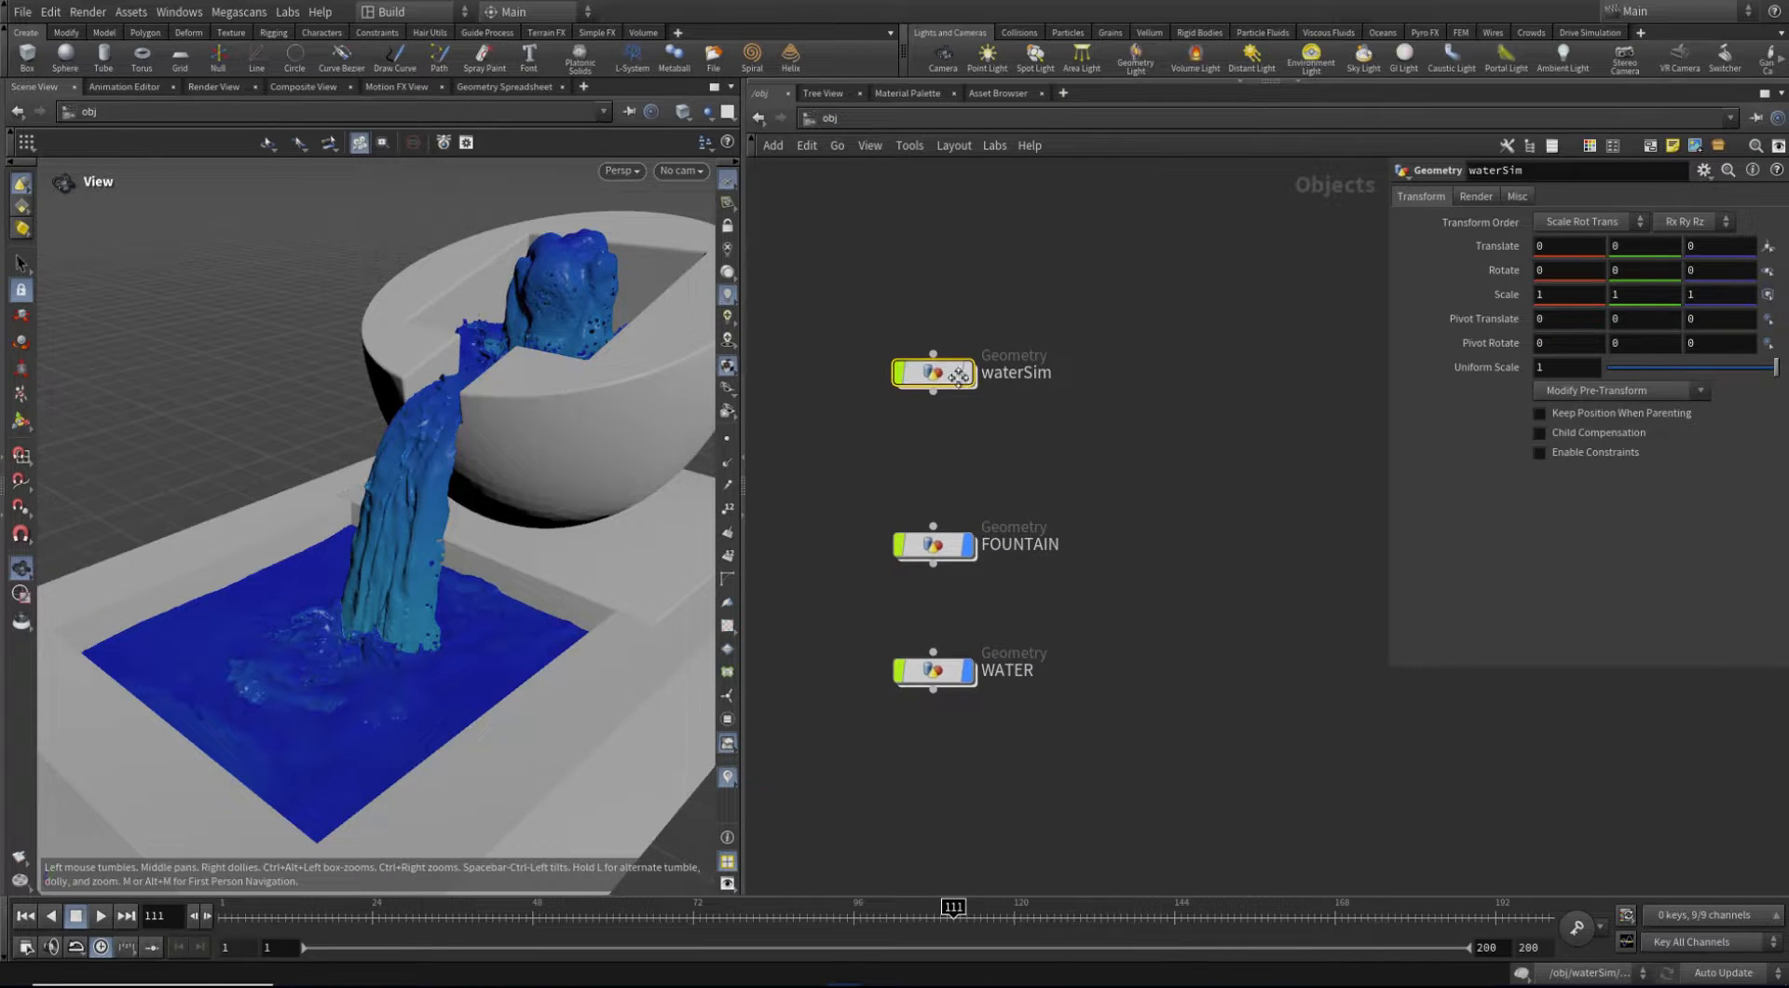
key("Tab")
type("ge")
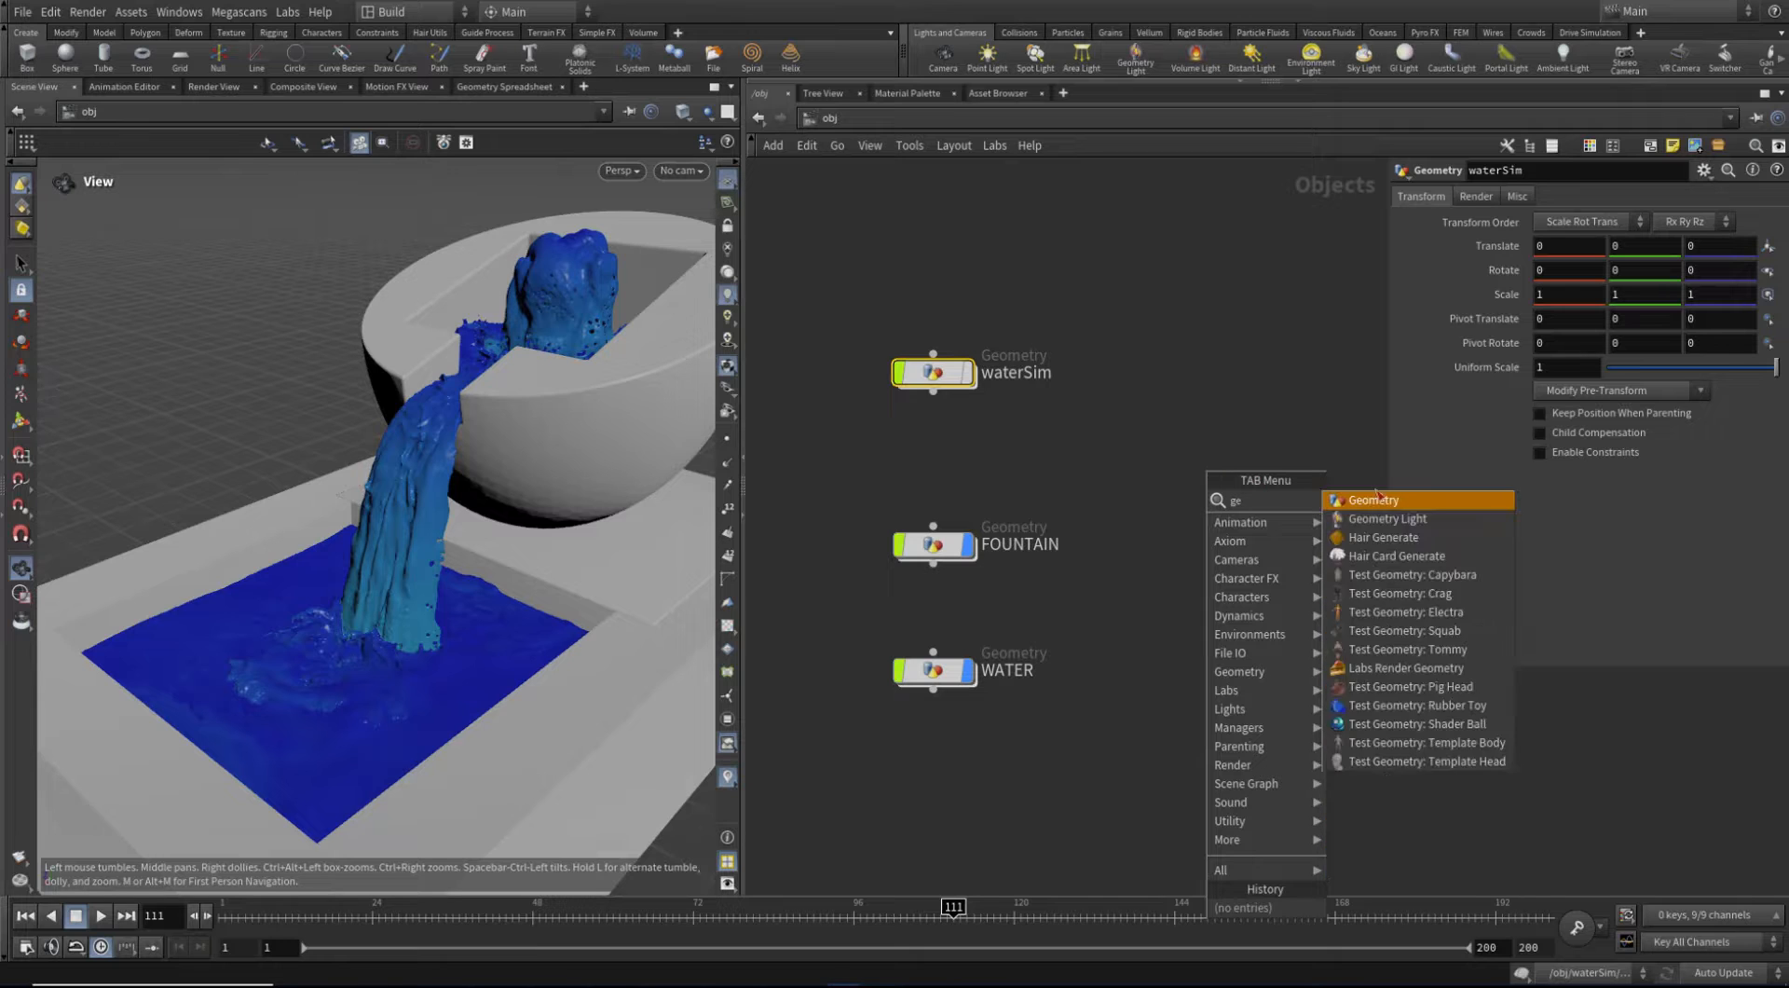
left_click(1388, 500)
left_click(1118, 445)
Rename the new Geometry object as bubbles and place it level with waterSim
double_click(1183, 446)
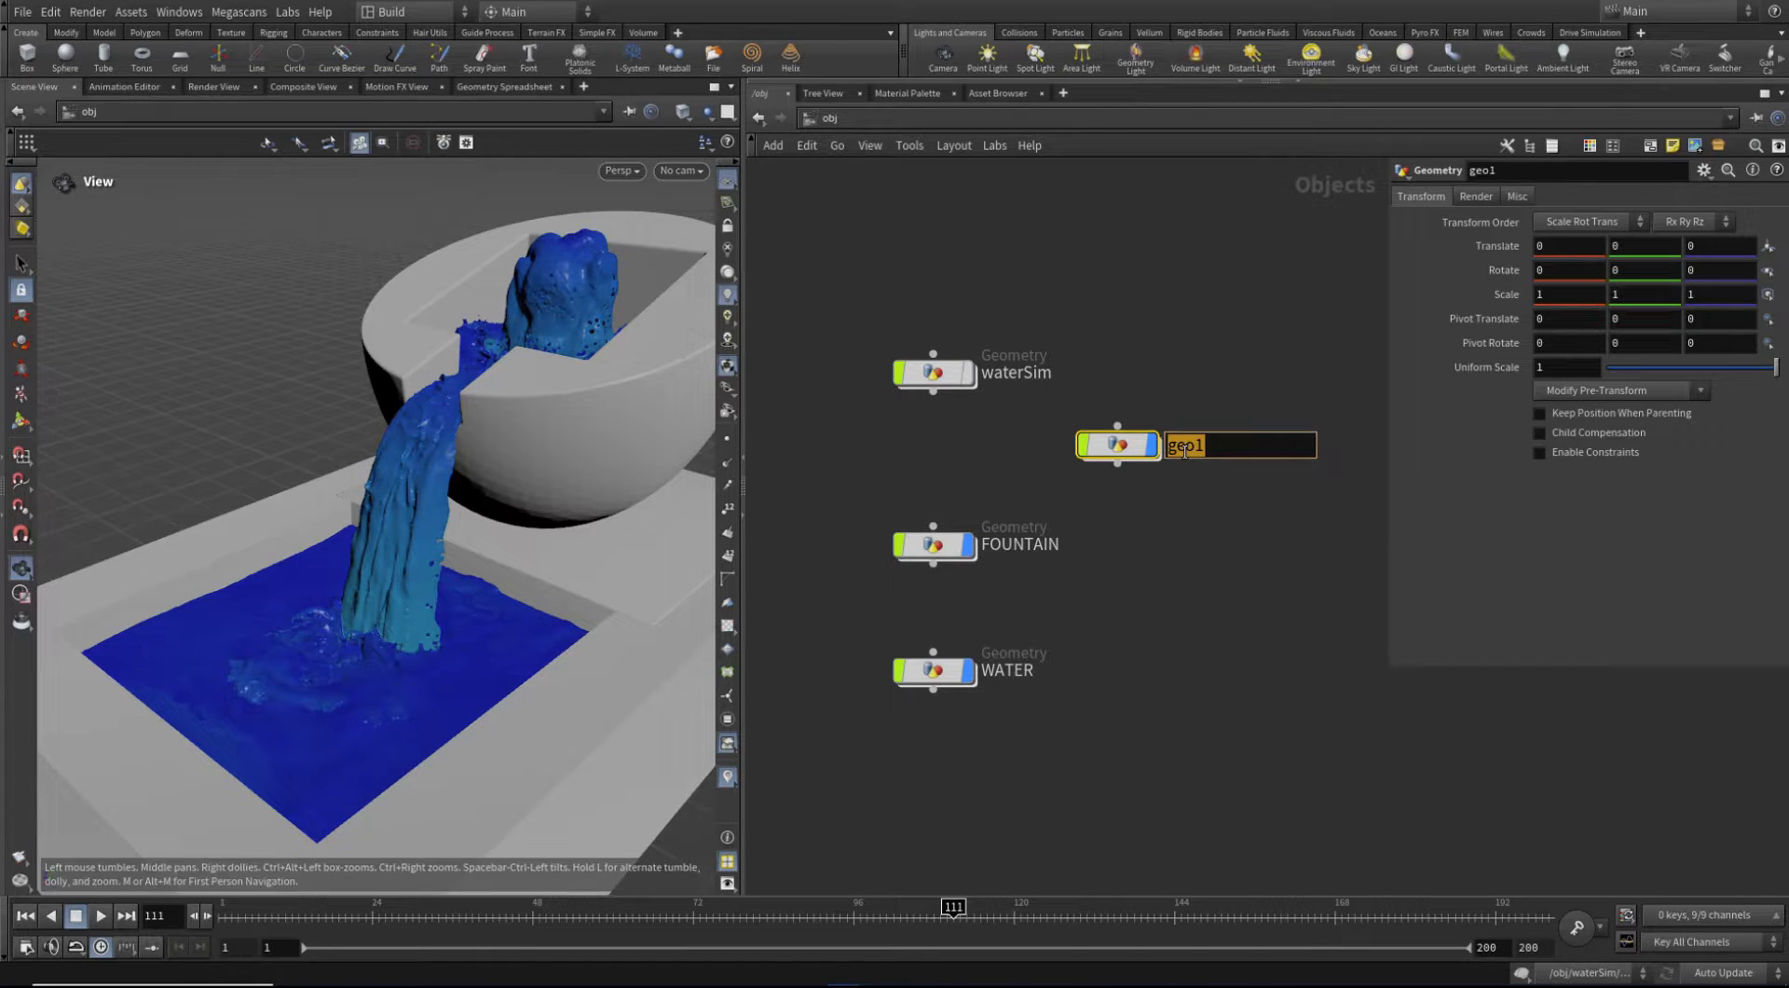
type("Whi")
key("BackSpace")
key("BackSpace")
type("bub")
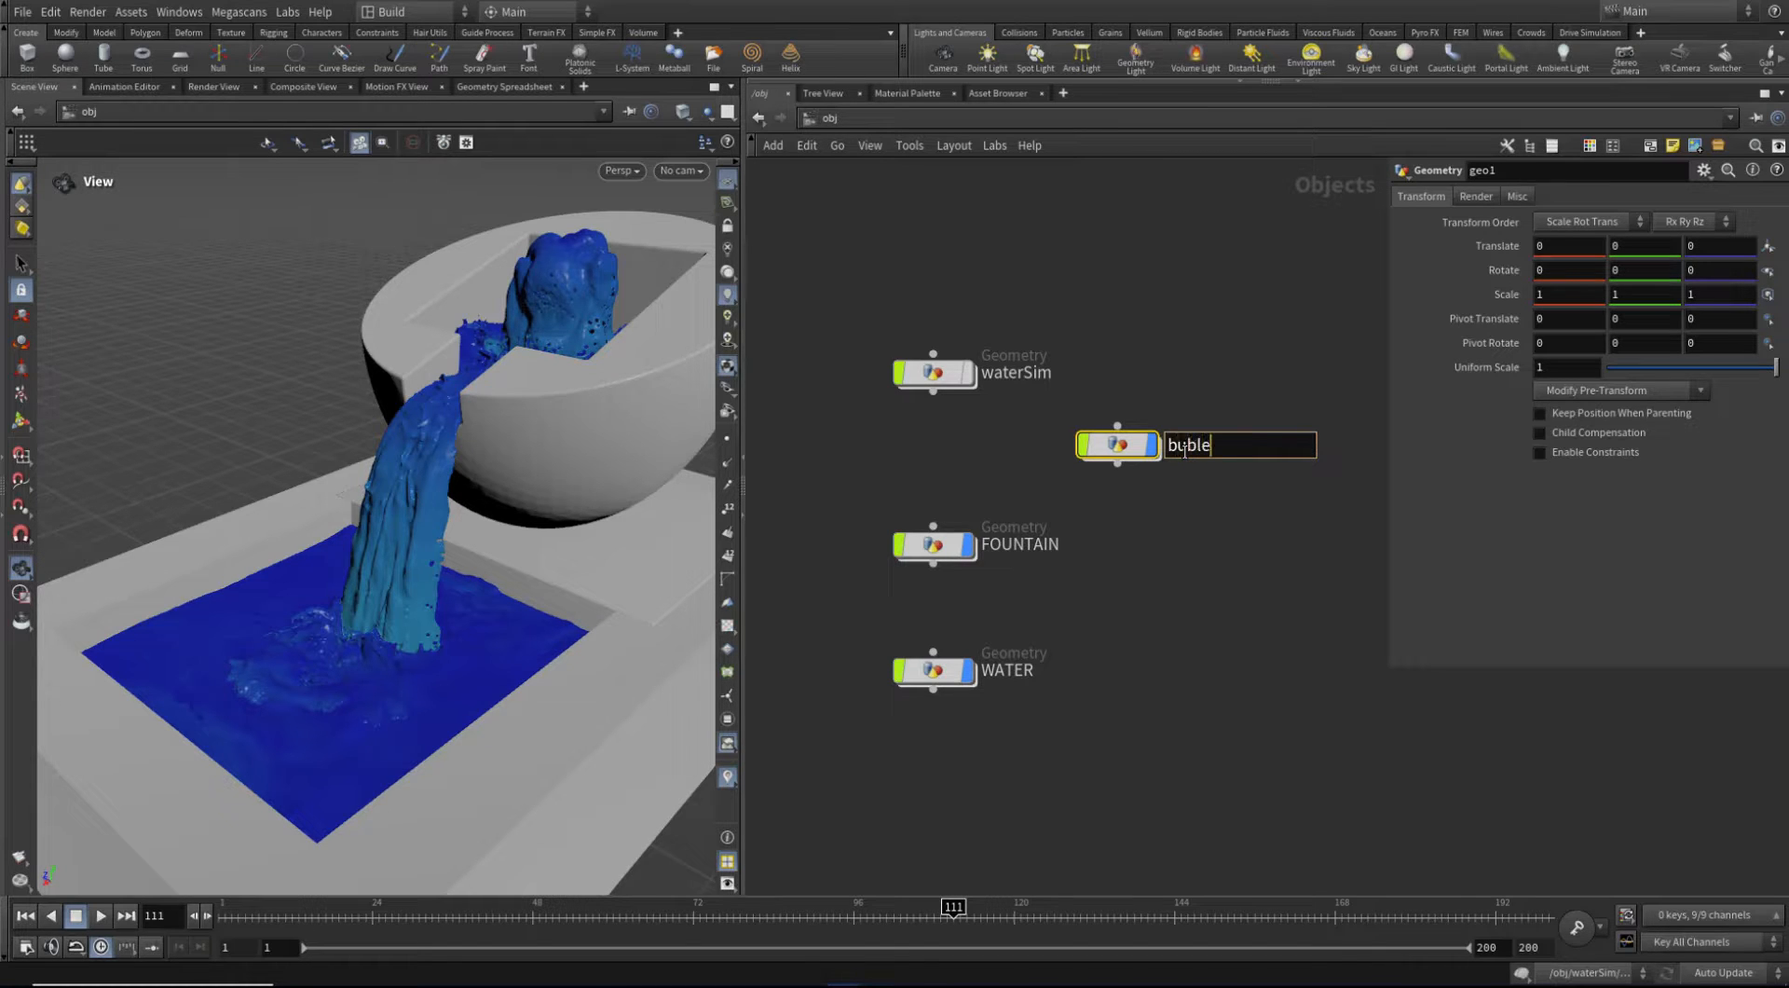
type("bles")
key("Return")
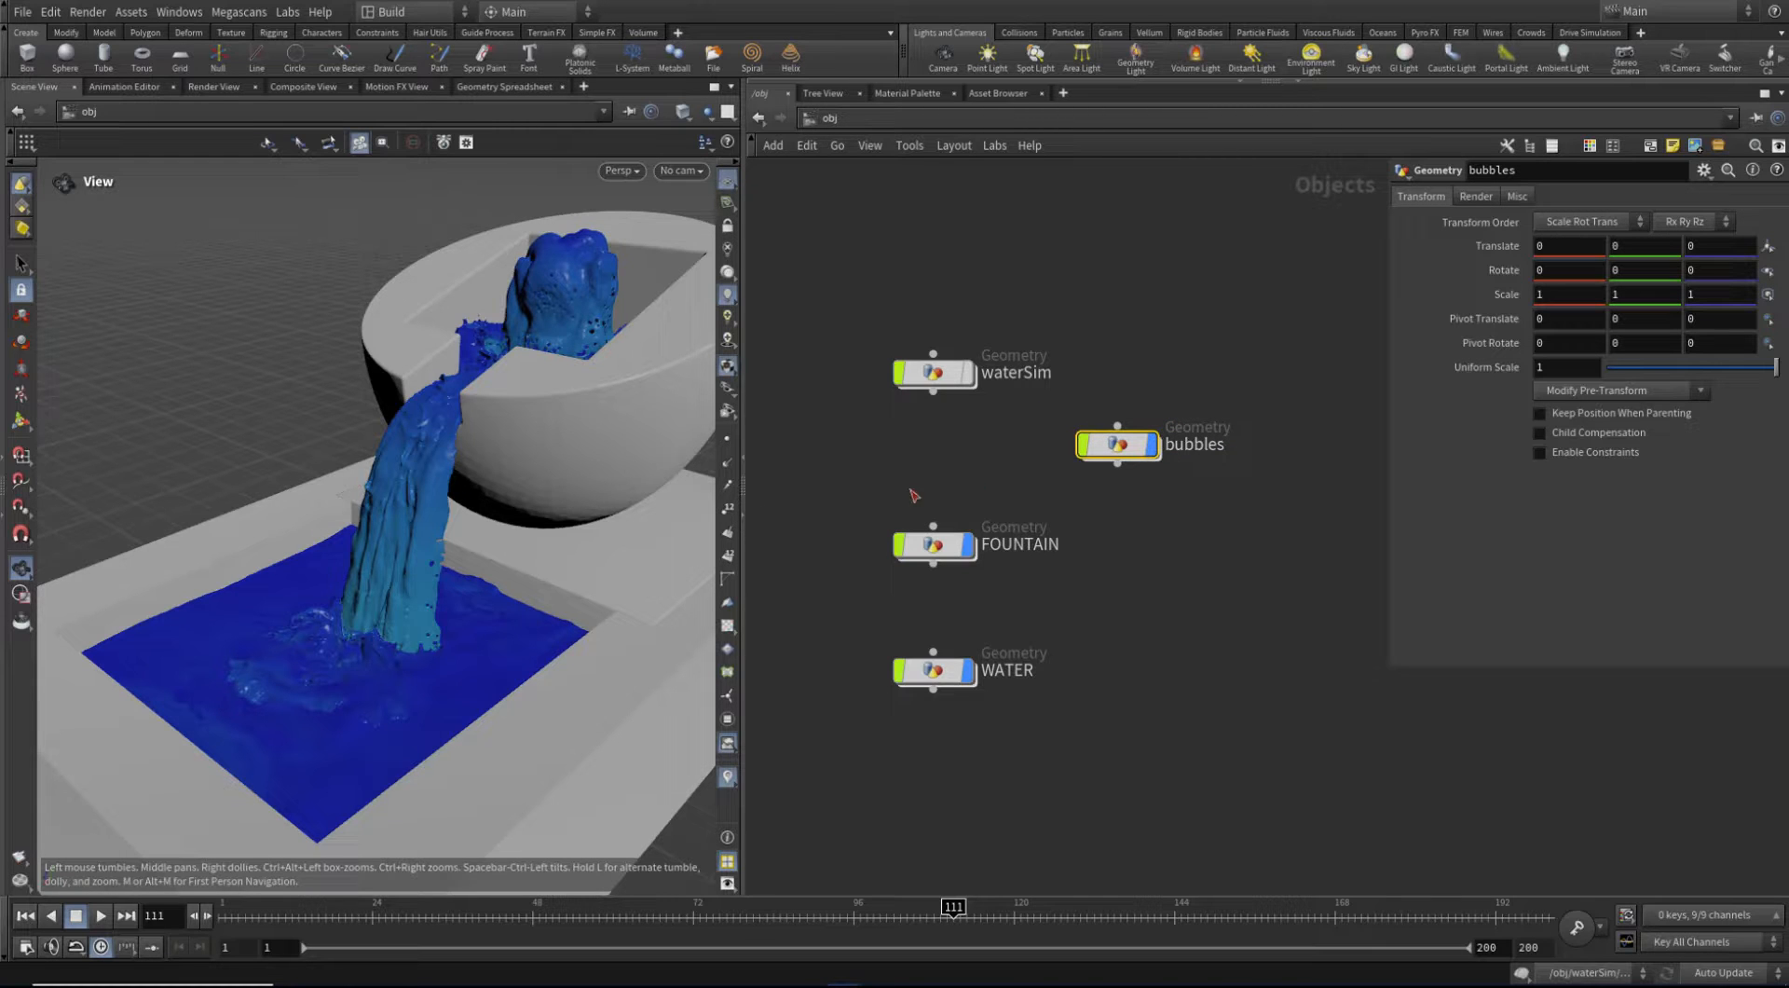
left_click_drag(1134, 454, 1221, 386)
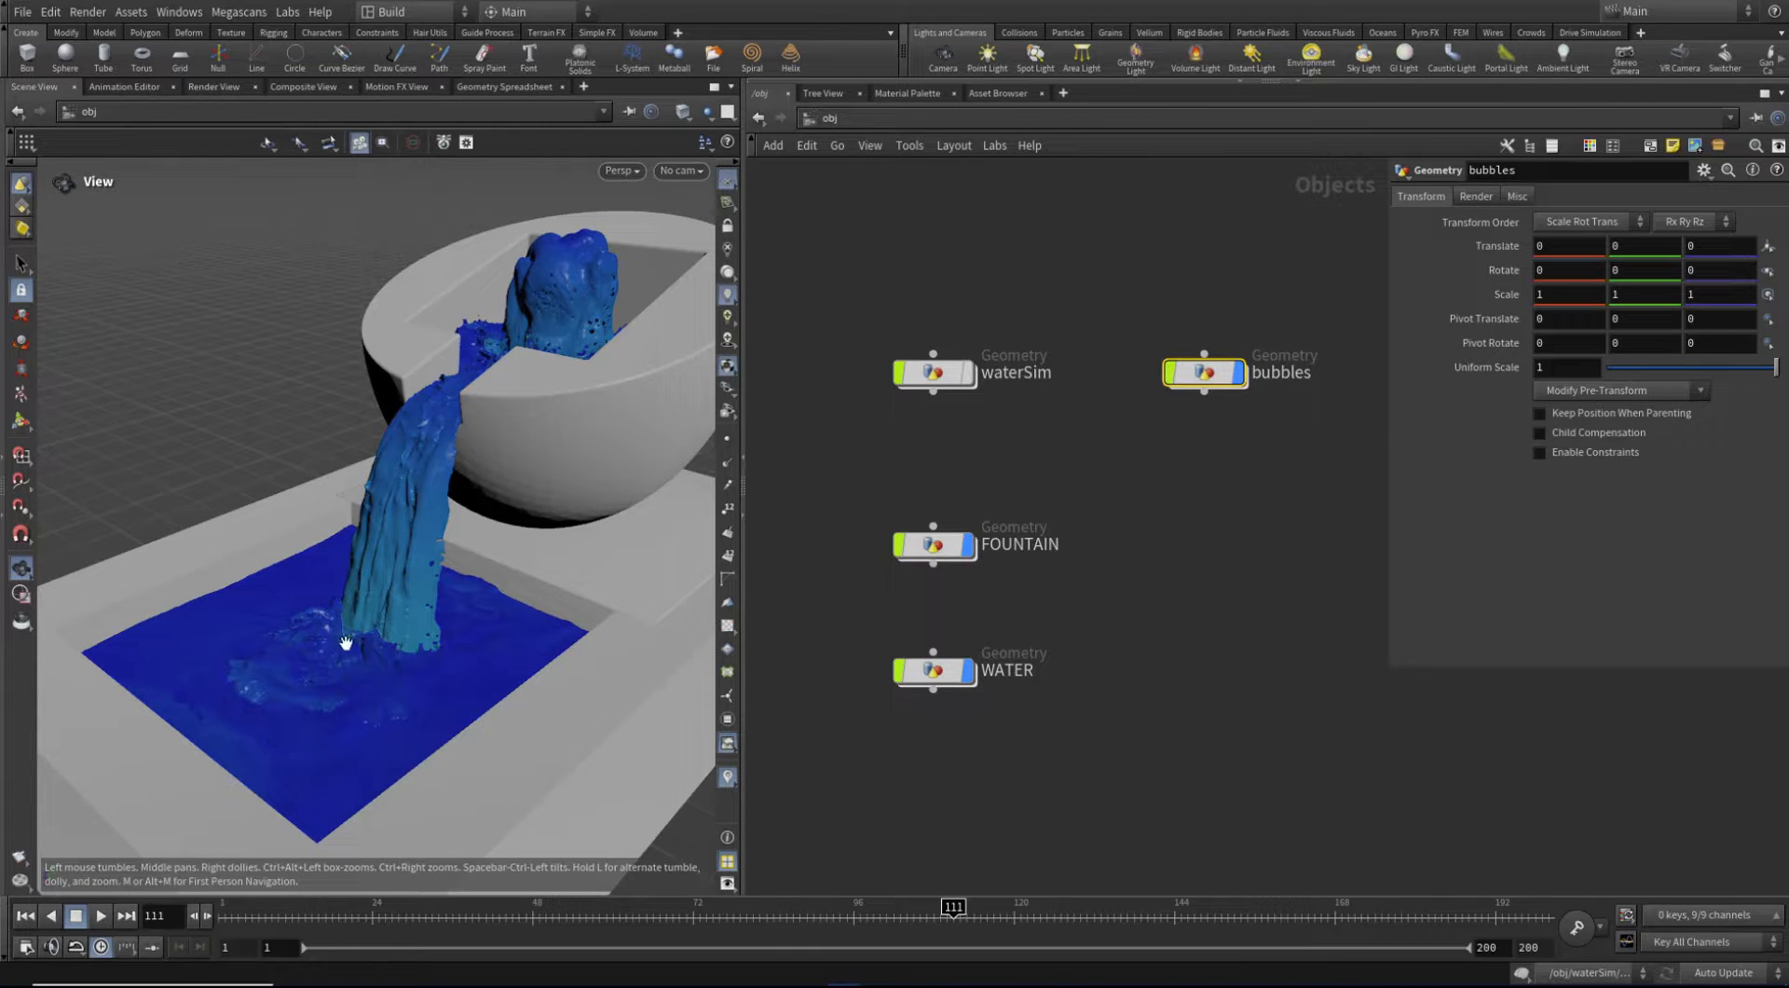
Examine the falling water and the splash area where it hits the lower pool from several angles
key("ctrl")
key("ctrl")
right_click_drag(405, 590, 435, 555)
left_click_drag(435, 555, 346, 582)
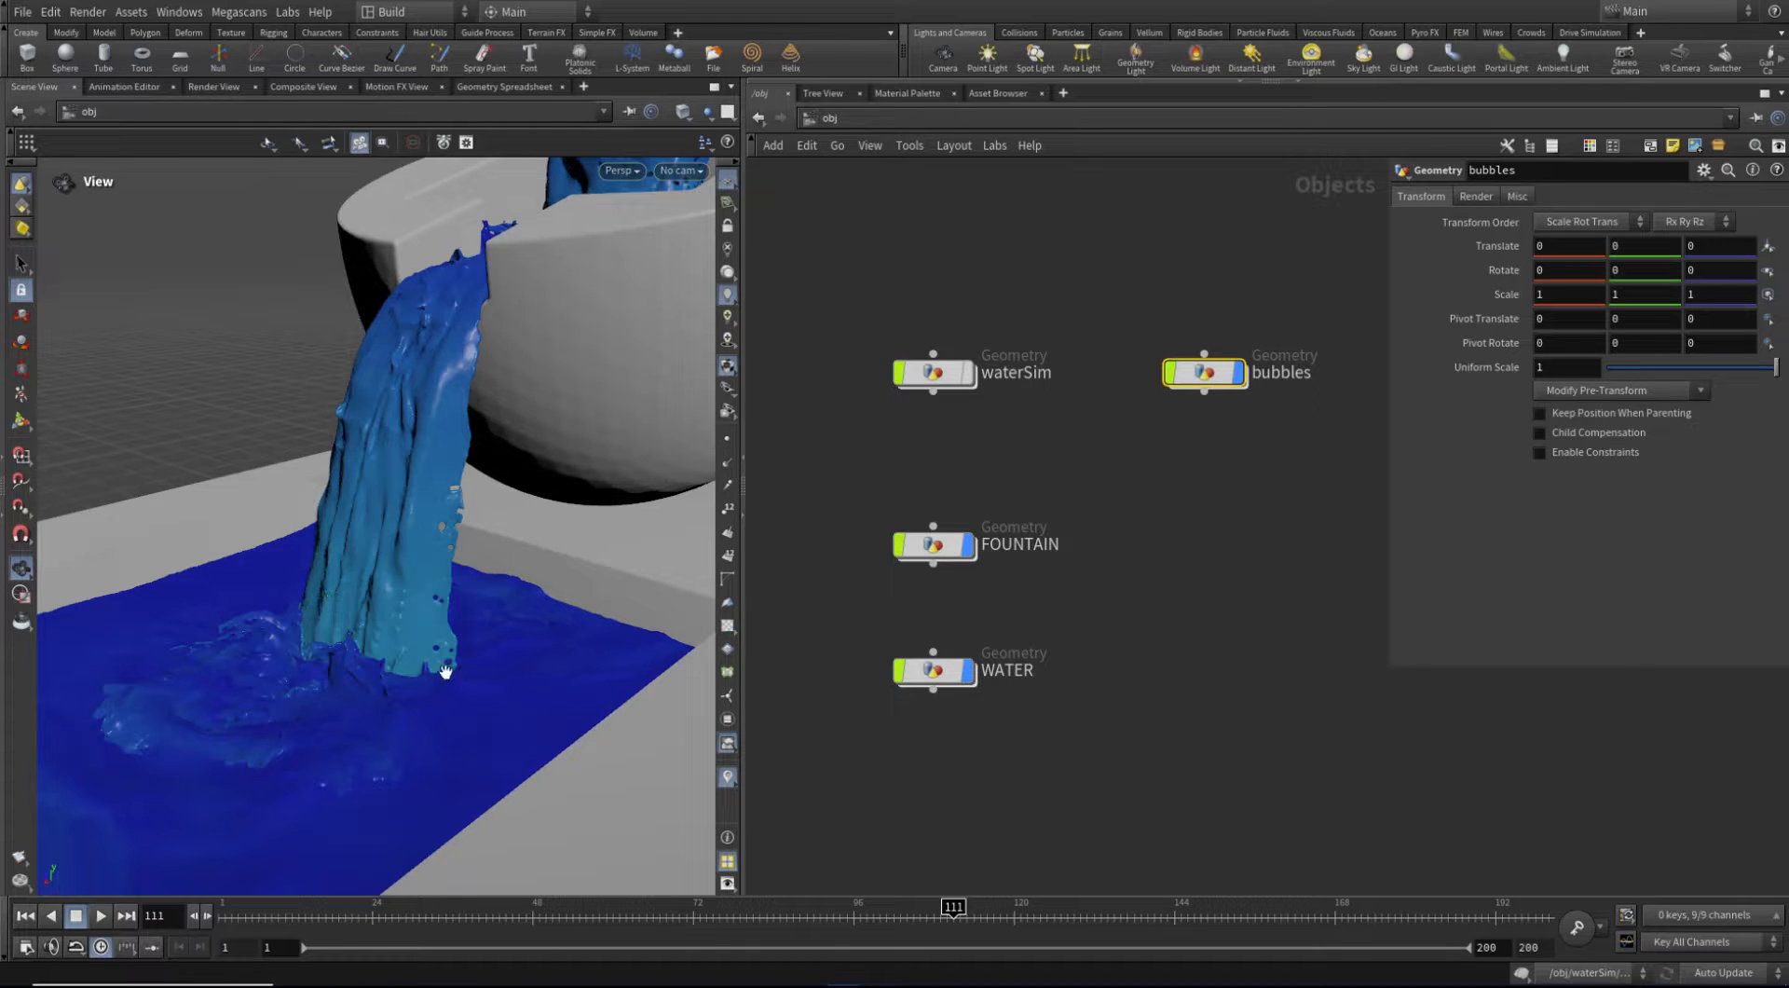
mouse_move(376, 636)
right_mouse_down()
mouse_move(351, 623)
mouse_move(357, 663)
mouse_move(379, 659)
right_mouse_up()
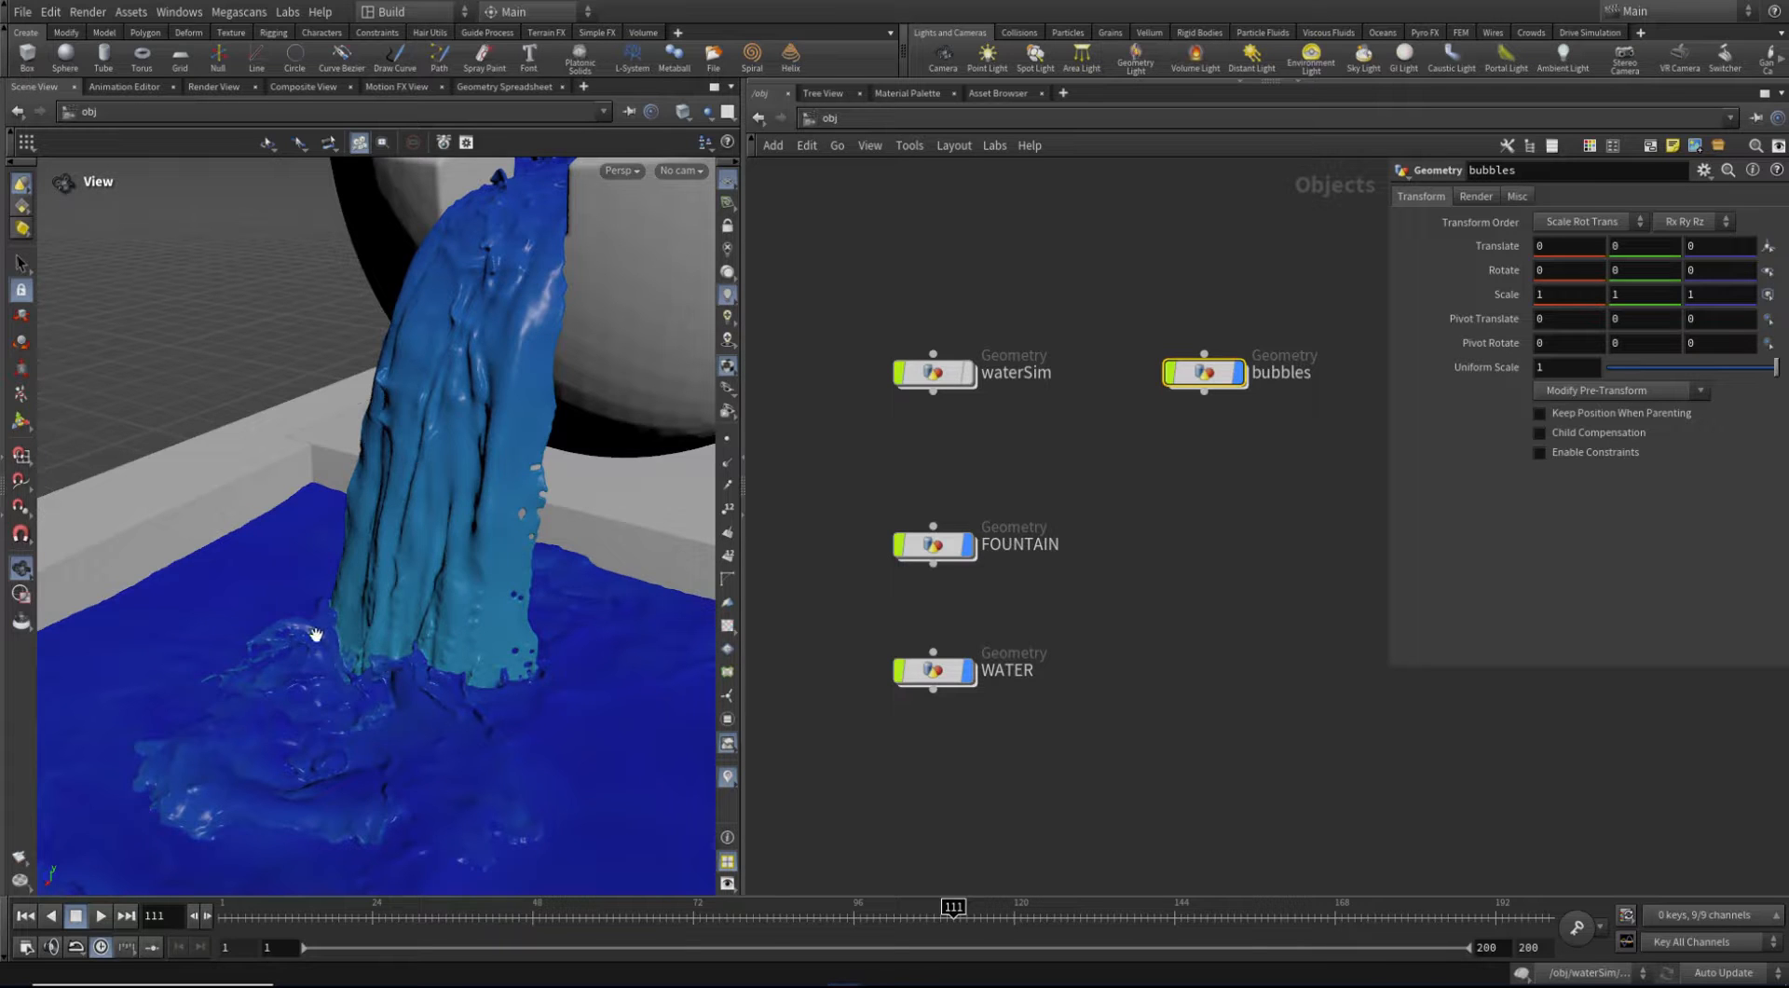
right_click_drag(587, 559, 423, 552)
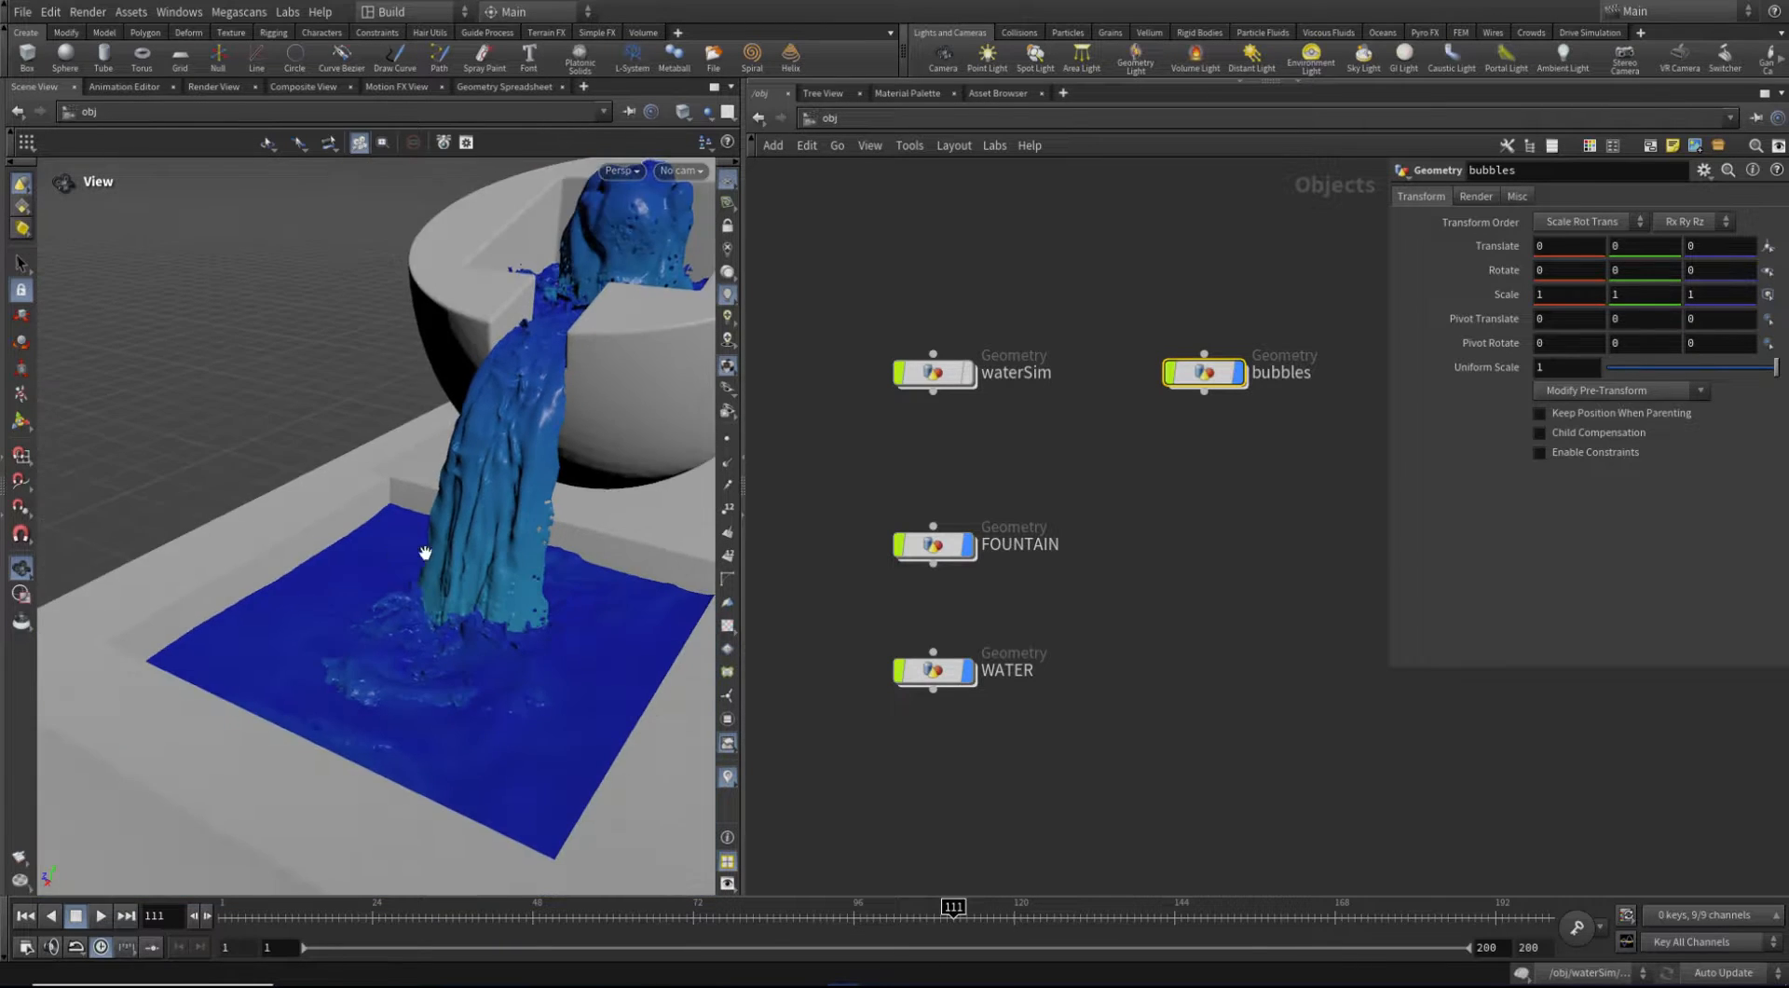
left_click_drag(423, 552, 387, 559)
right_click_drag(387, 559, 476, 560)
left_click_drag(476, 561, 433, 498)
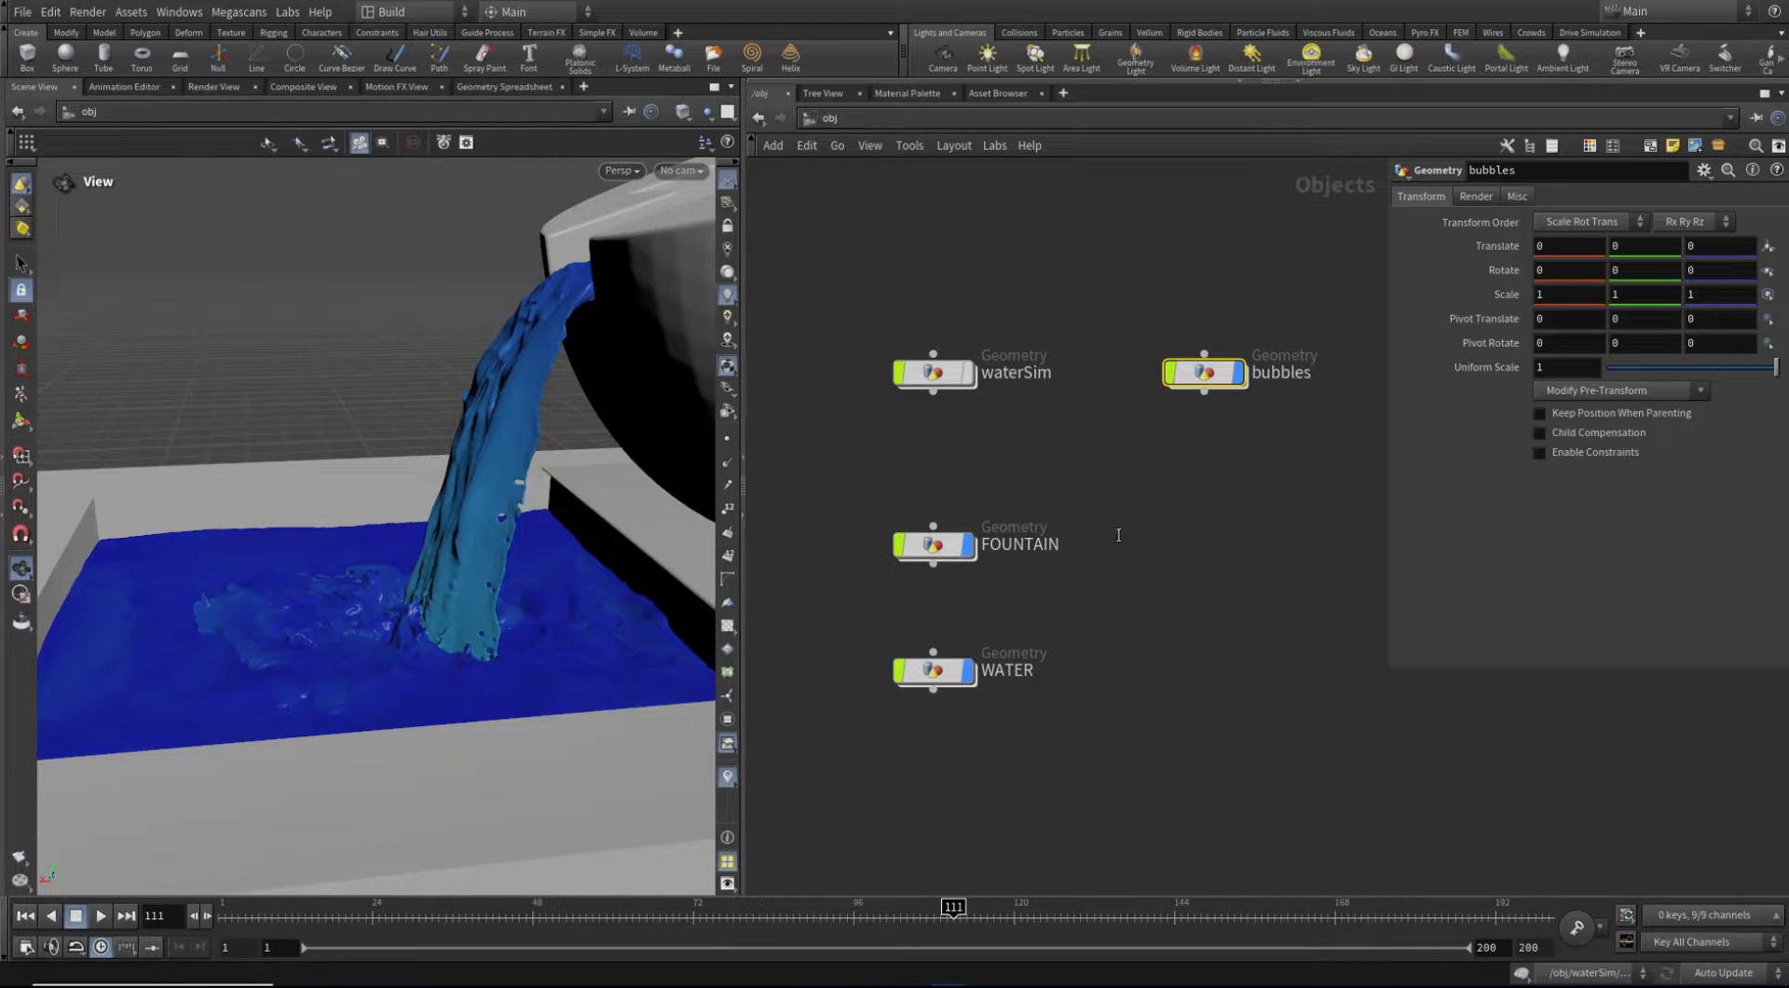
Rename the bubbles object as bubblesSim
middle_click_drag(1206, 454, 1172, 471)
mouse_move(1126, 347)
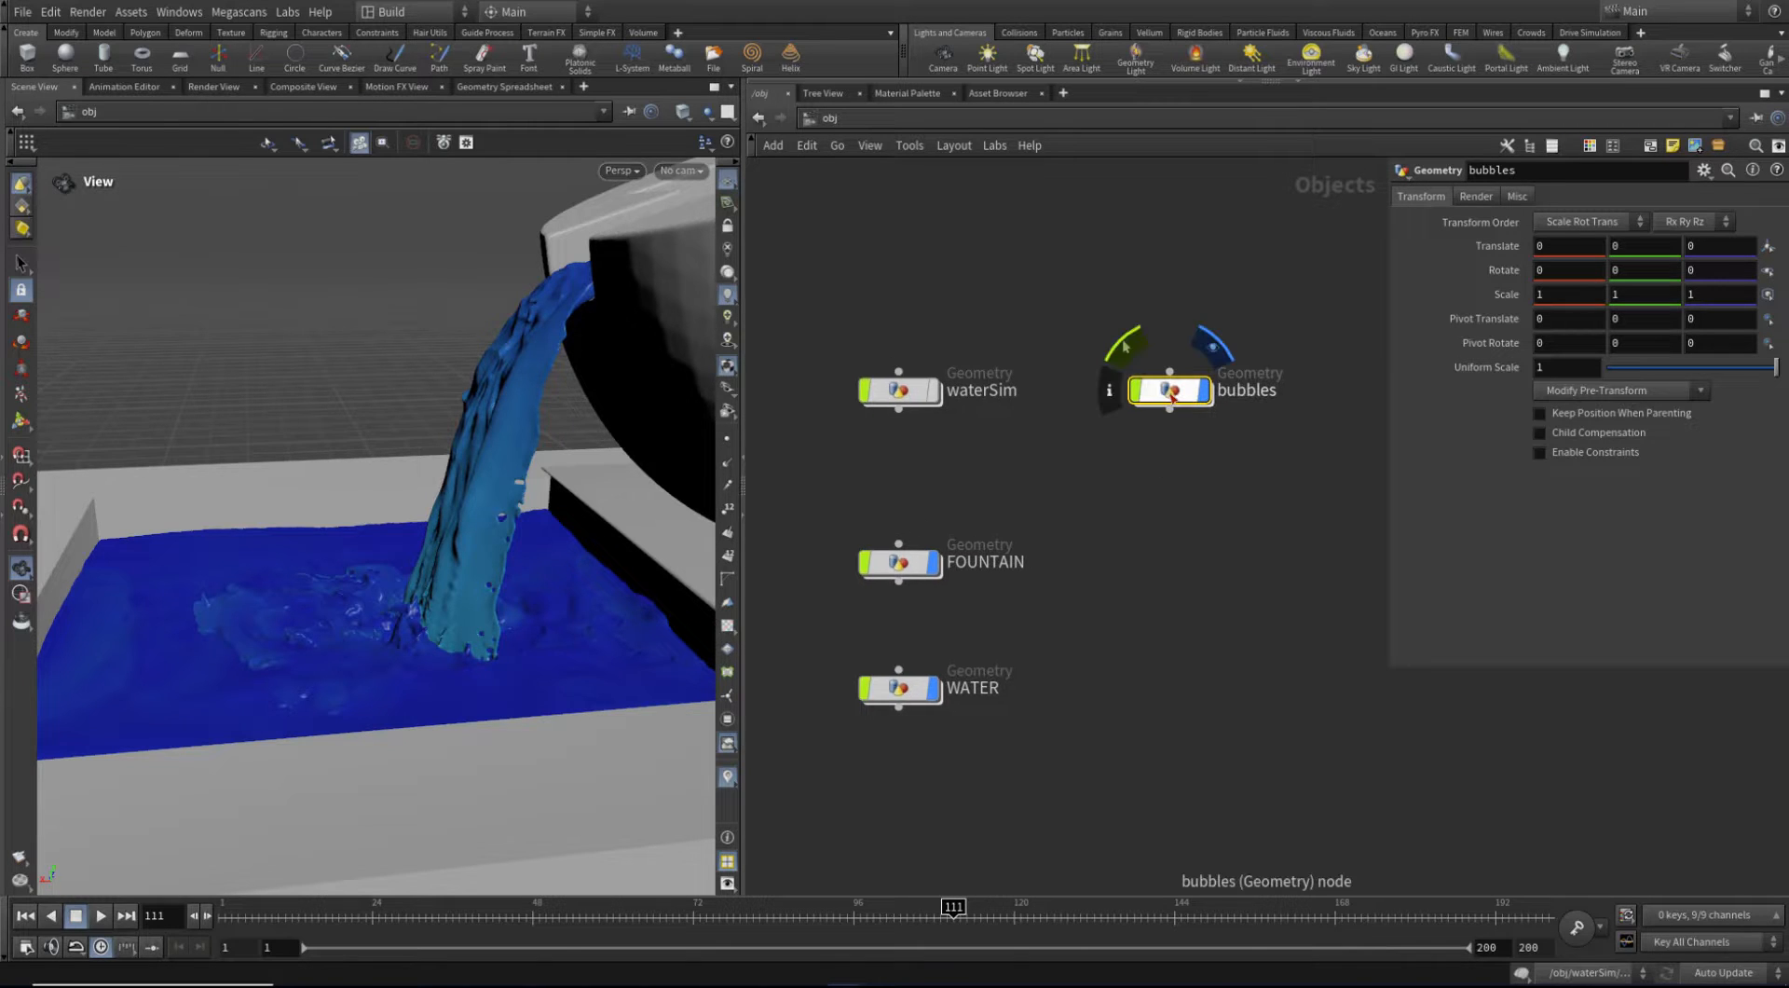
double_click(1273, 393)
type("Sim")
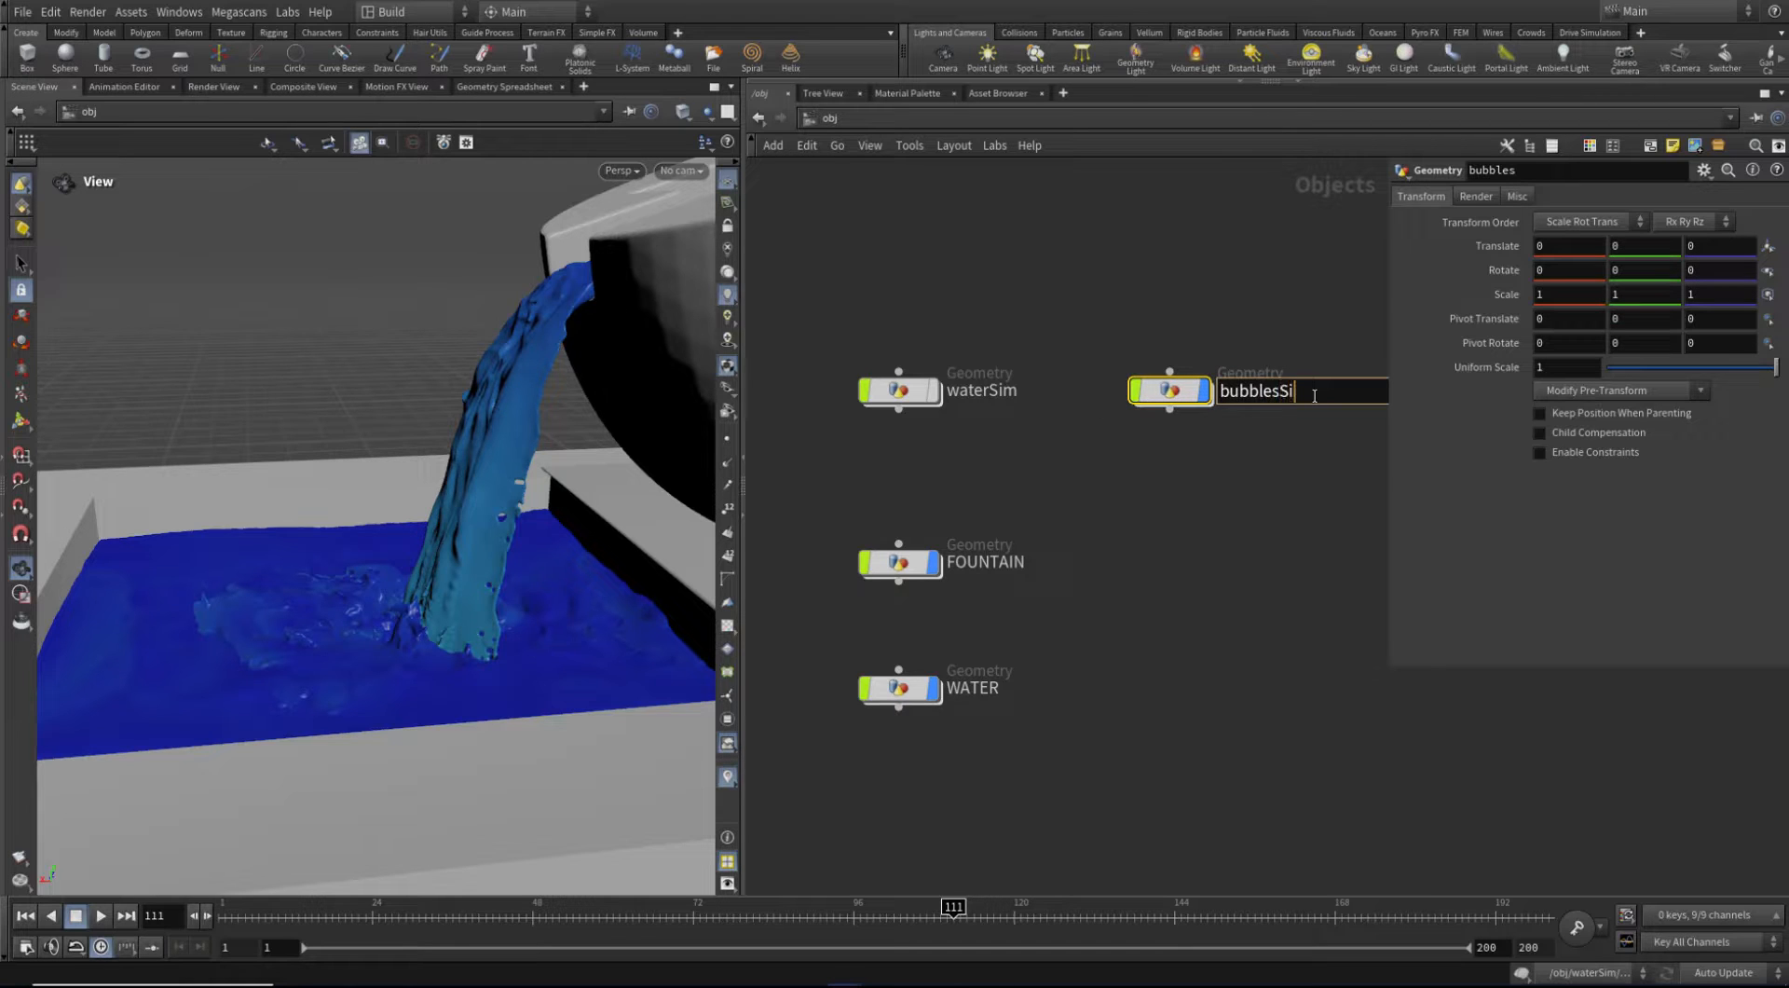
key("Return")
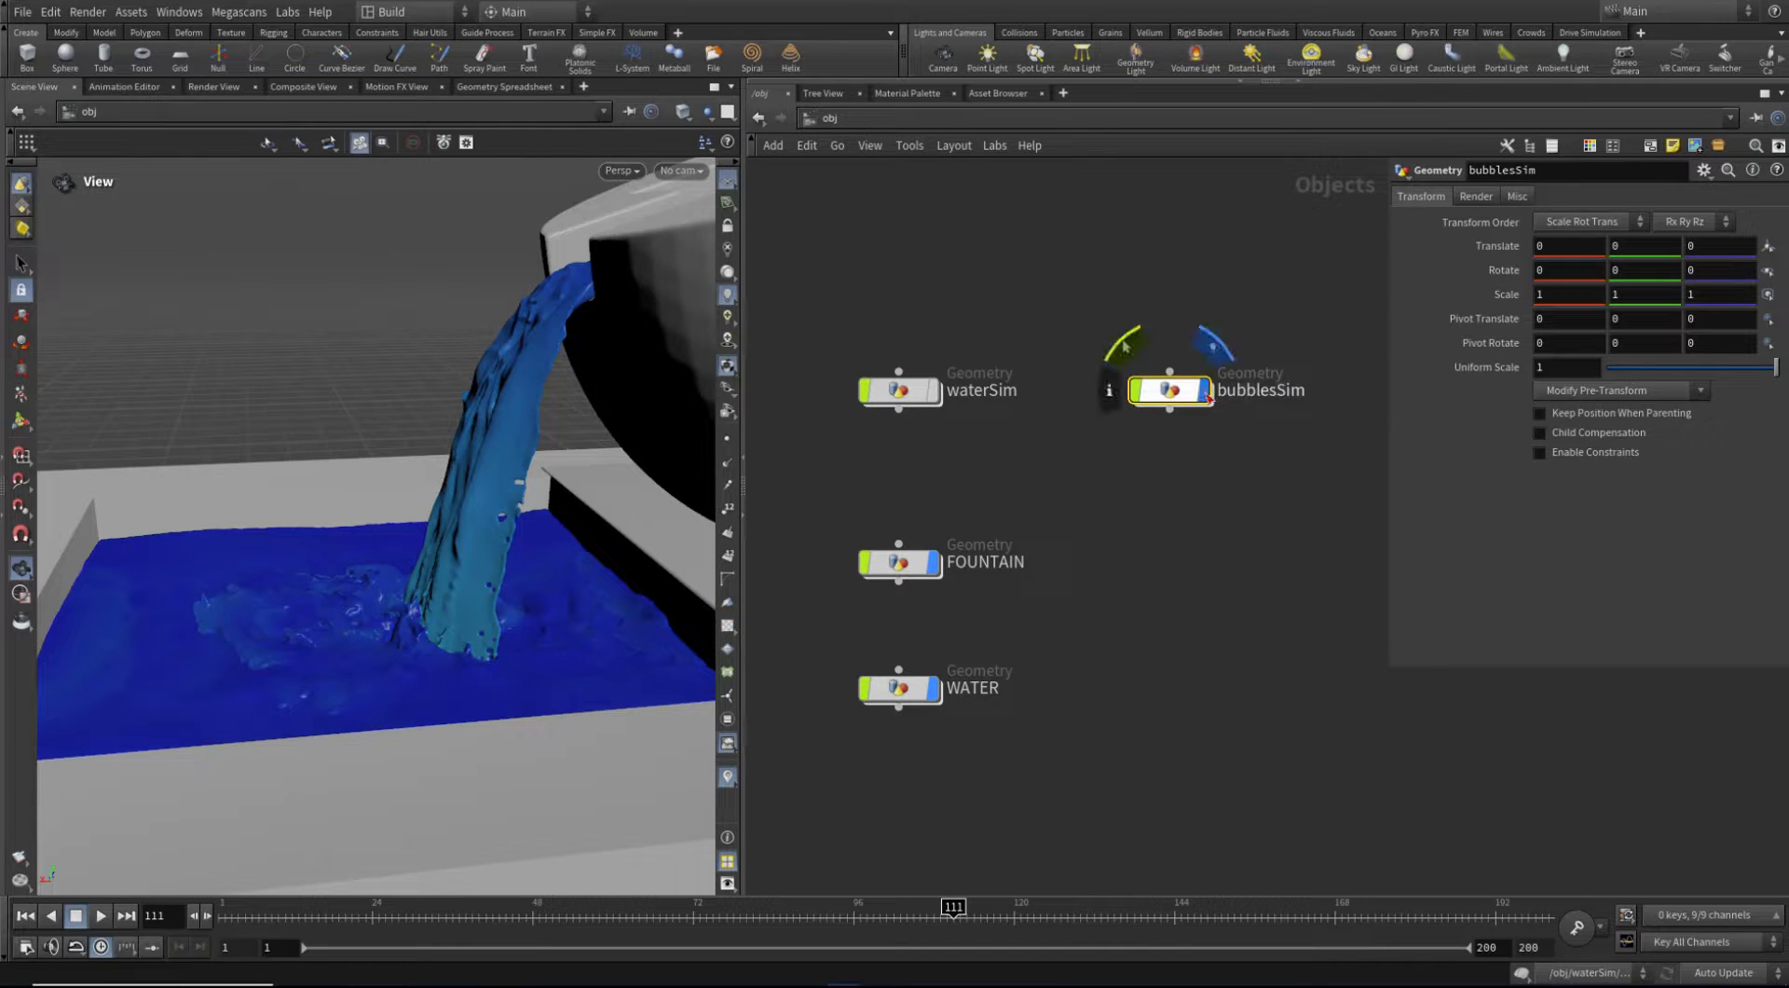
Add an Object Merge node inside the bubblesSim network
double_click(1177, 393)
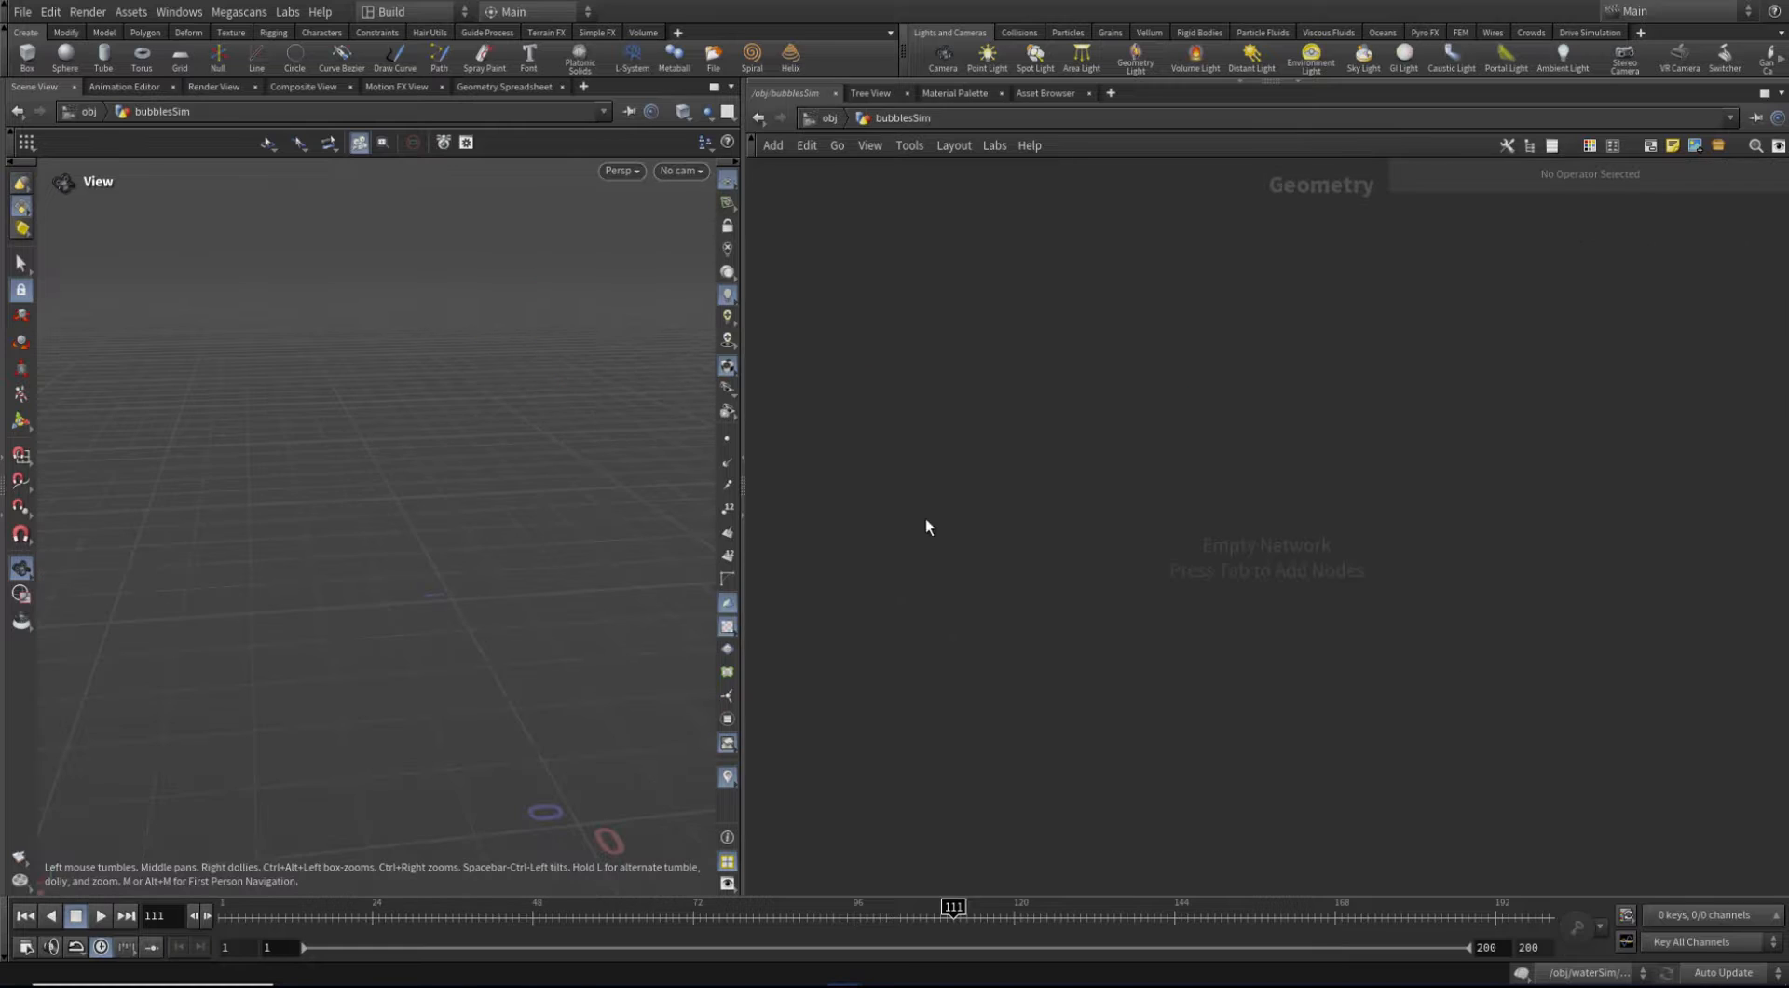
key("Tab")
type("obmer")
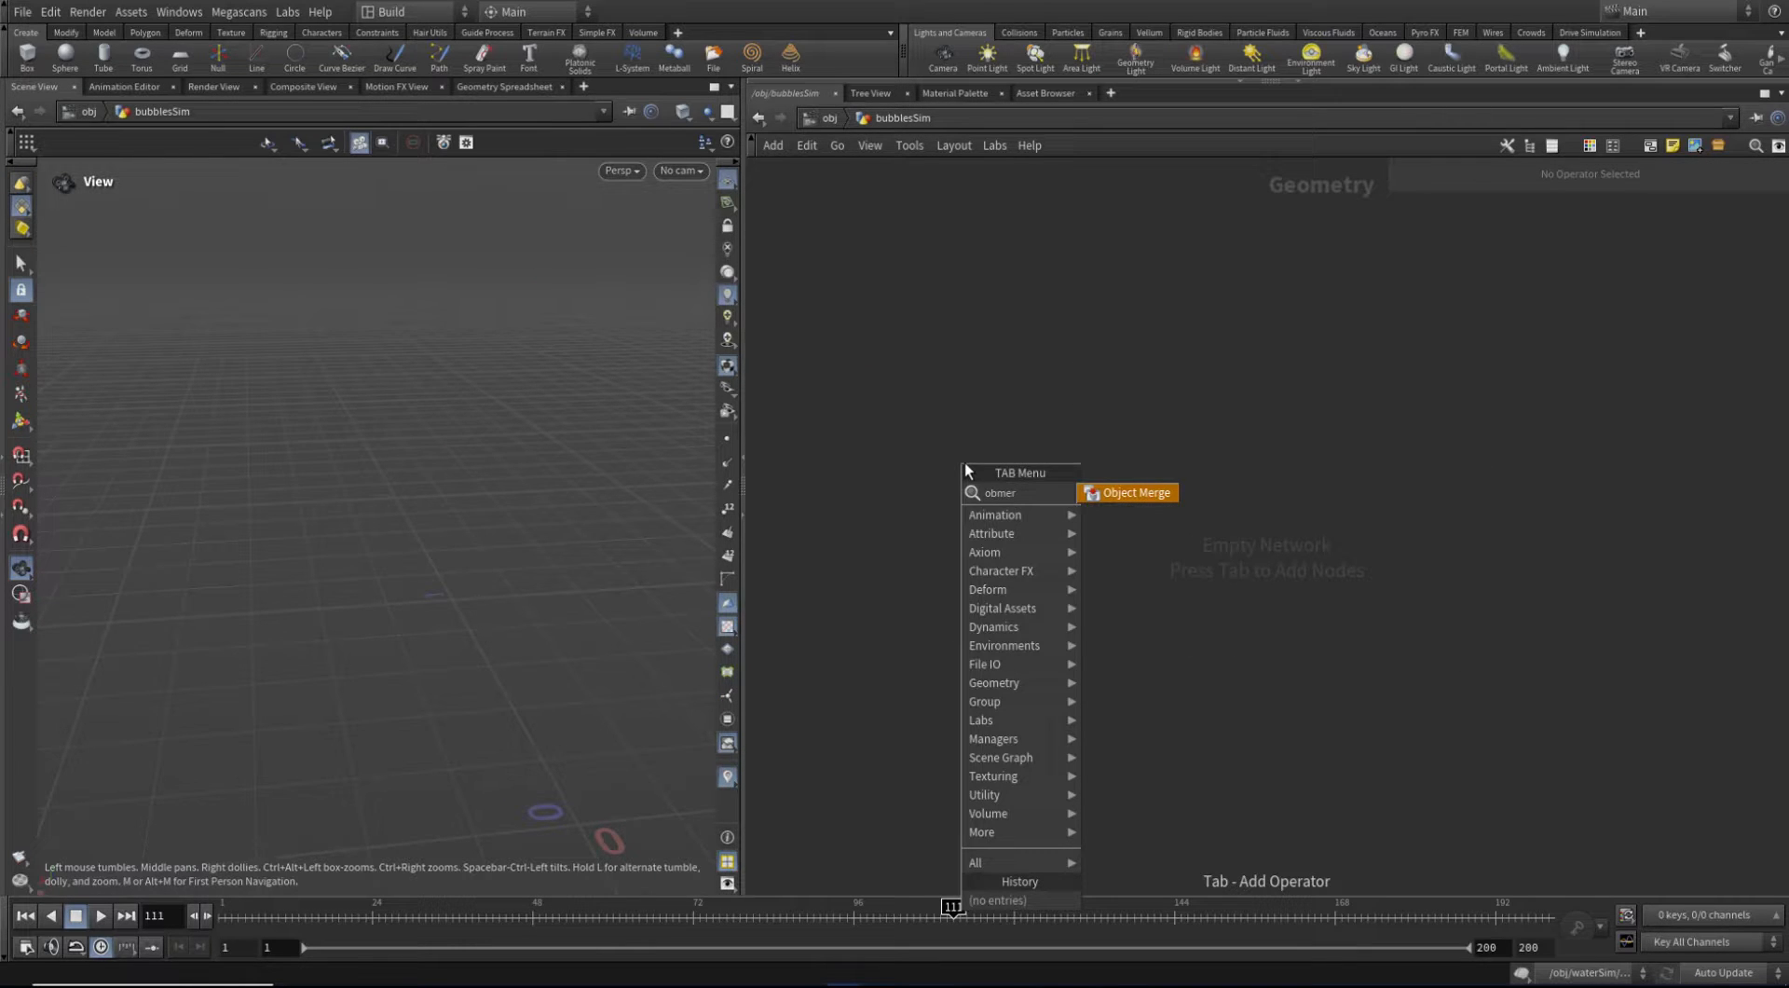
left_click(1148, 496)
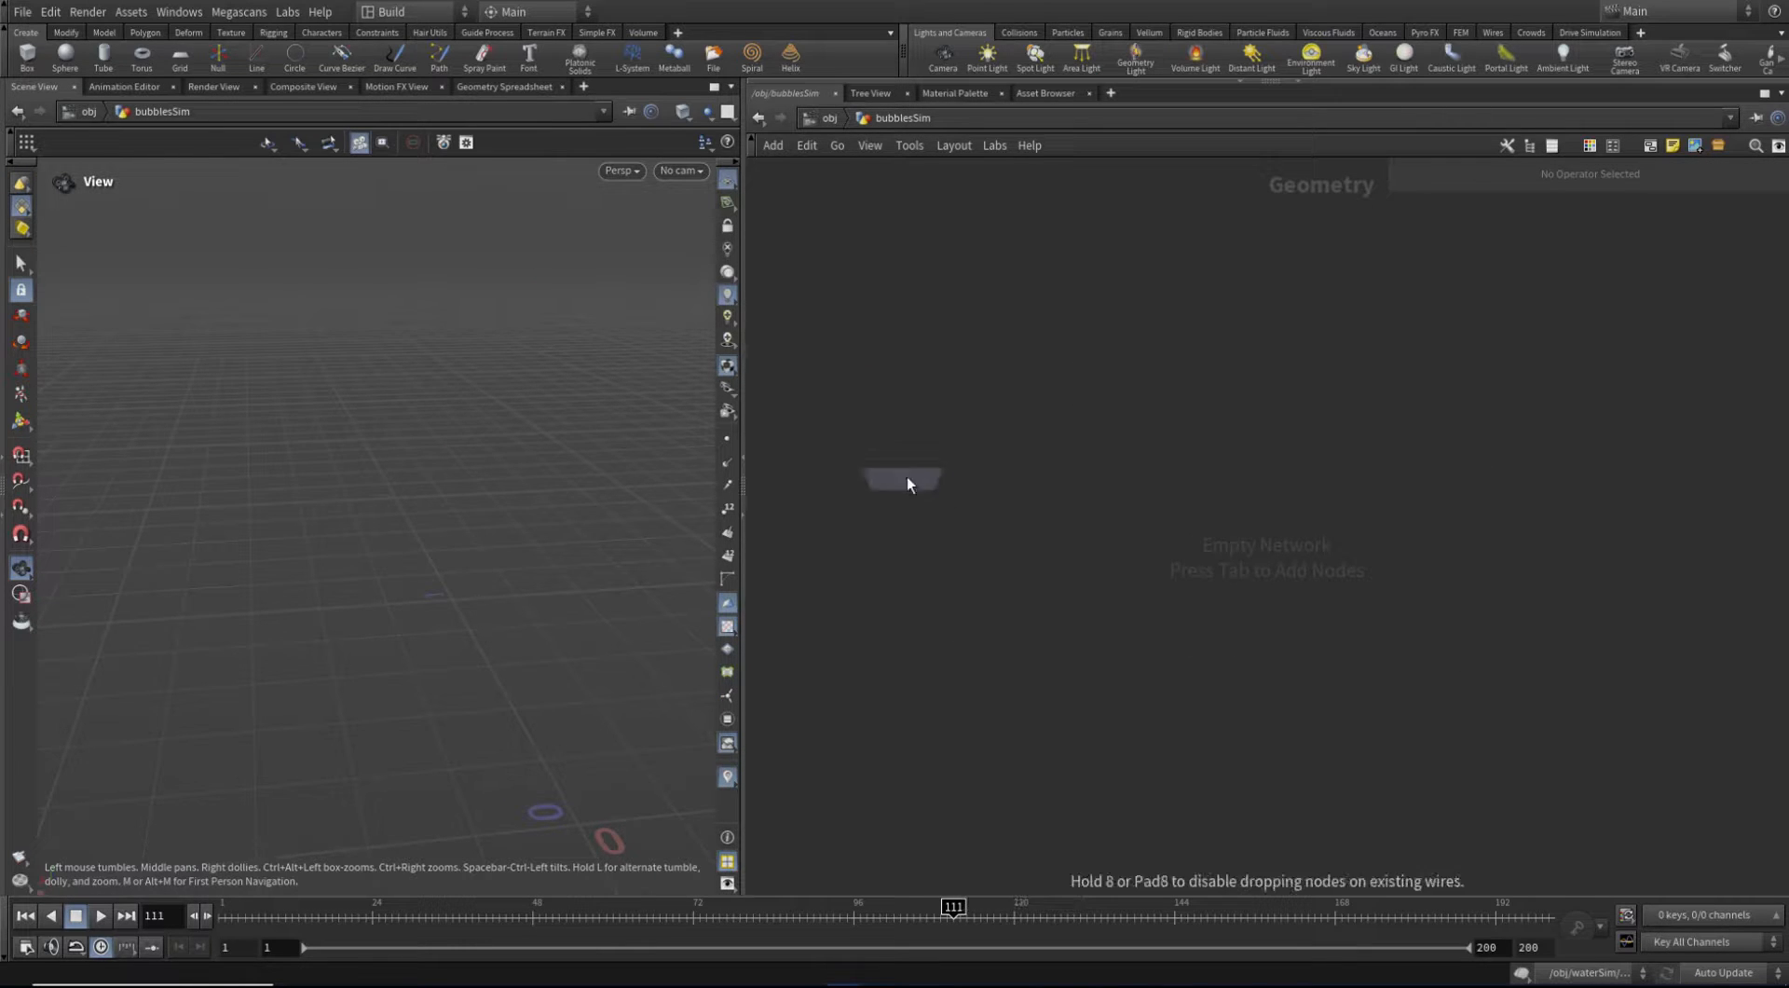
left_click(1044, 497)
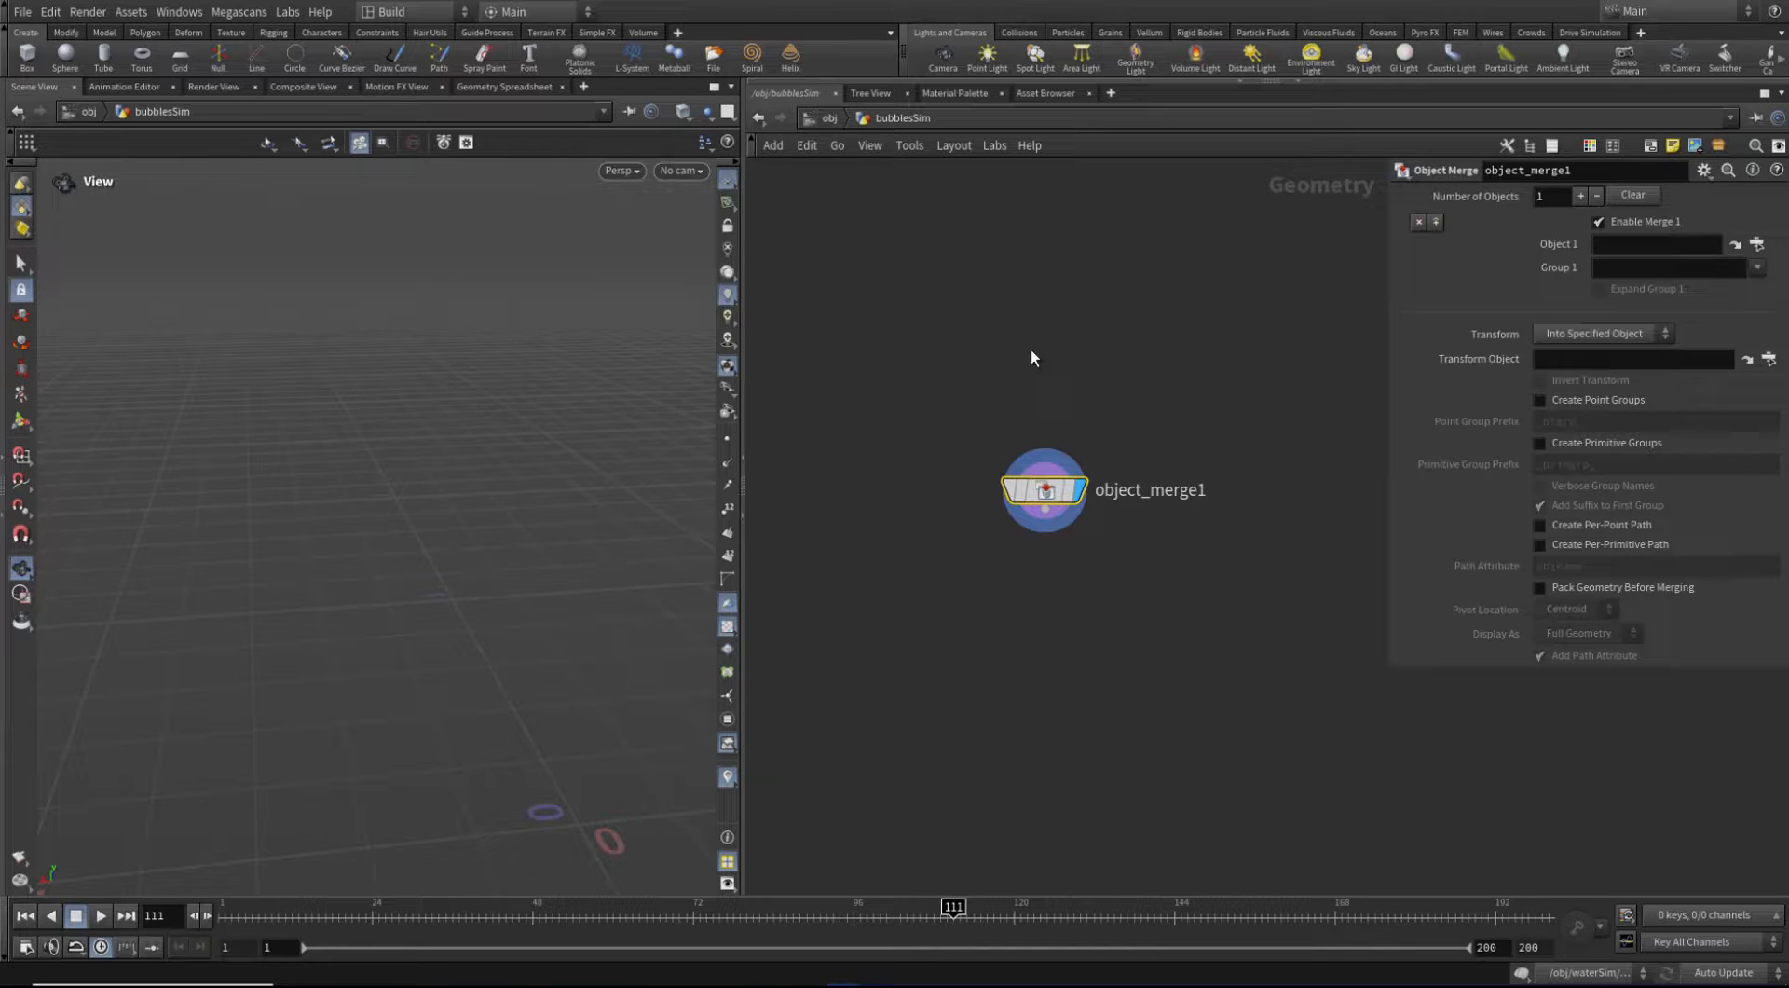
Set the Object Merge's Object 1 to /obj/waterSim/COMBINED_CACHE and its Transform to Into This Object
left_click(830, 119)
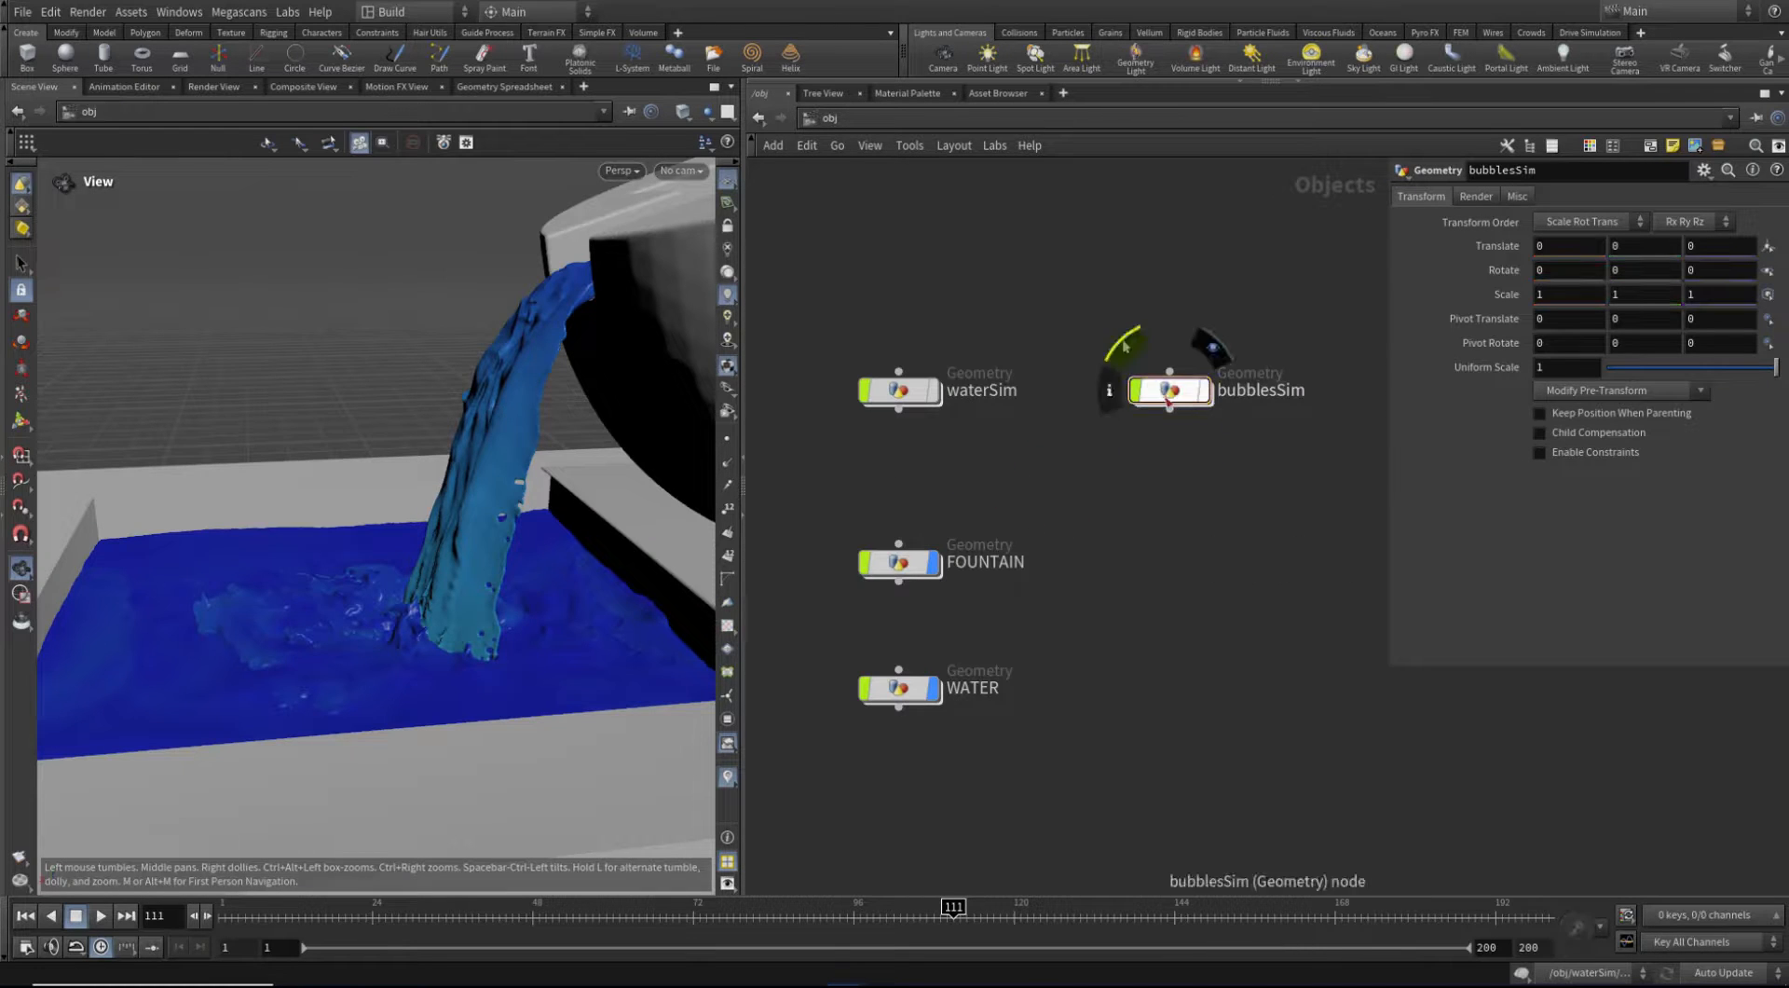
double_click(1172, 392)
left_click(1760, 245)
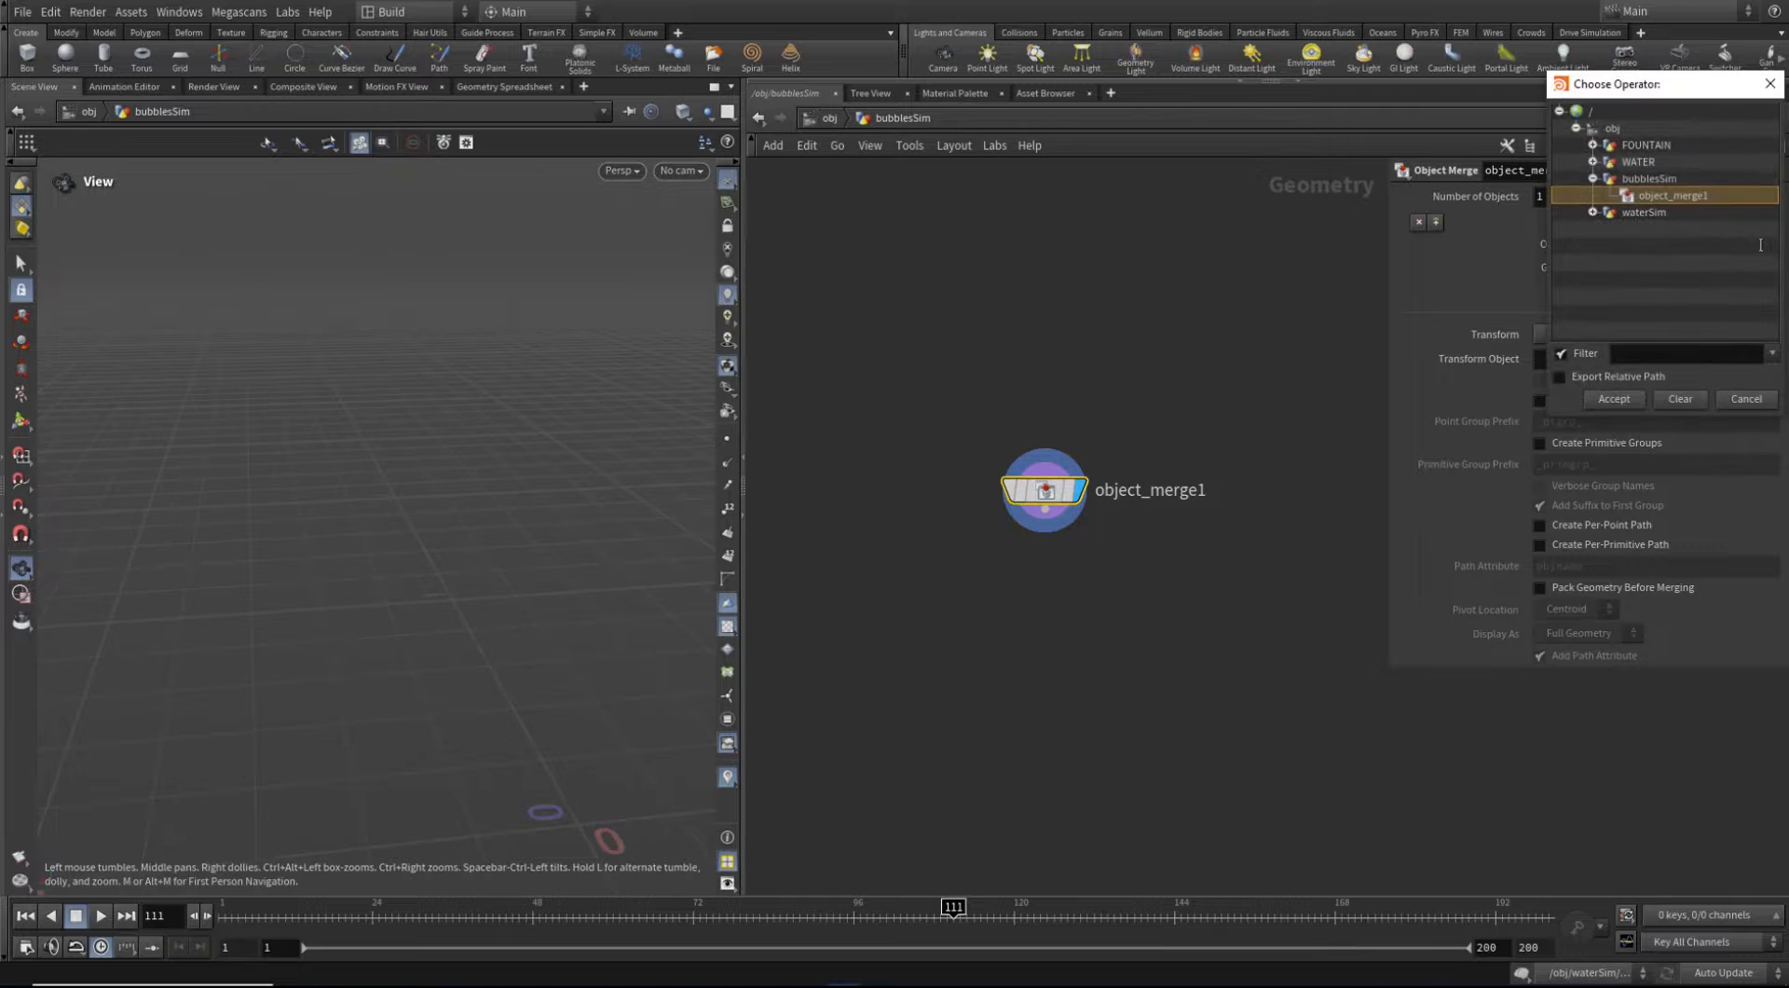
left_click(1592, 178)
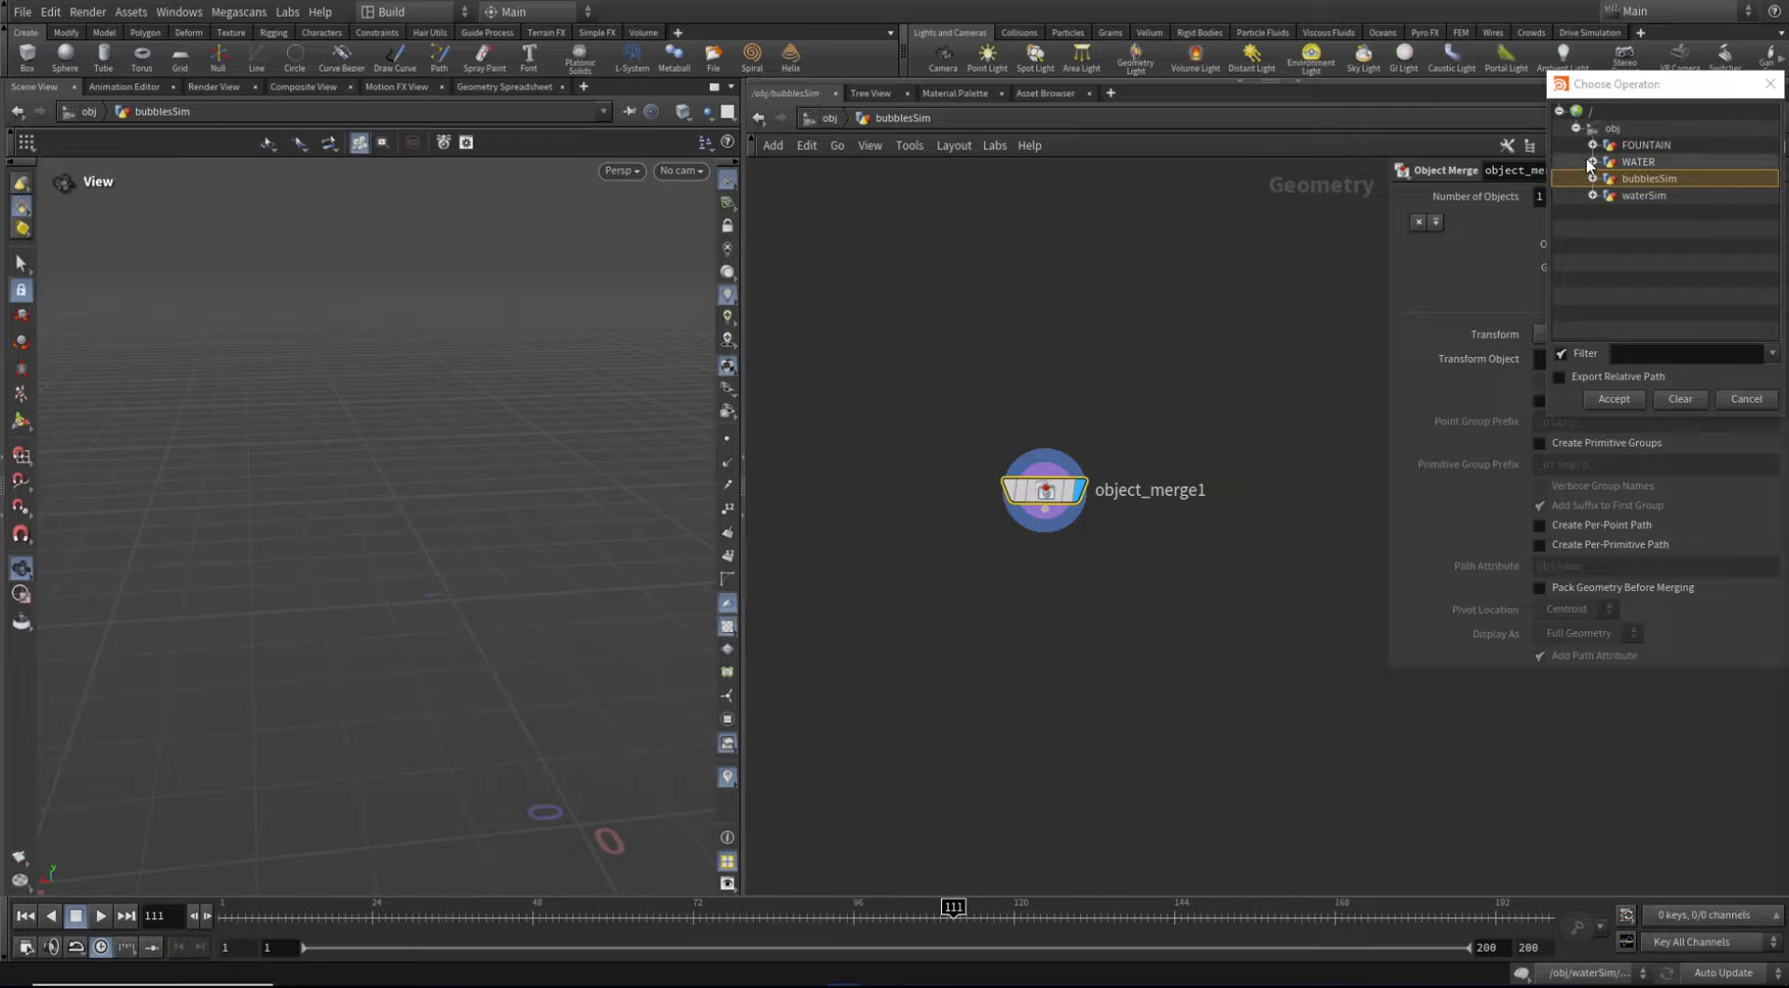
left_click(1592, 196)
left_click_drag(1657, 83, 1440, 94)
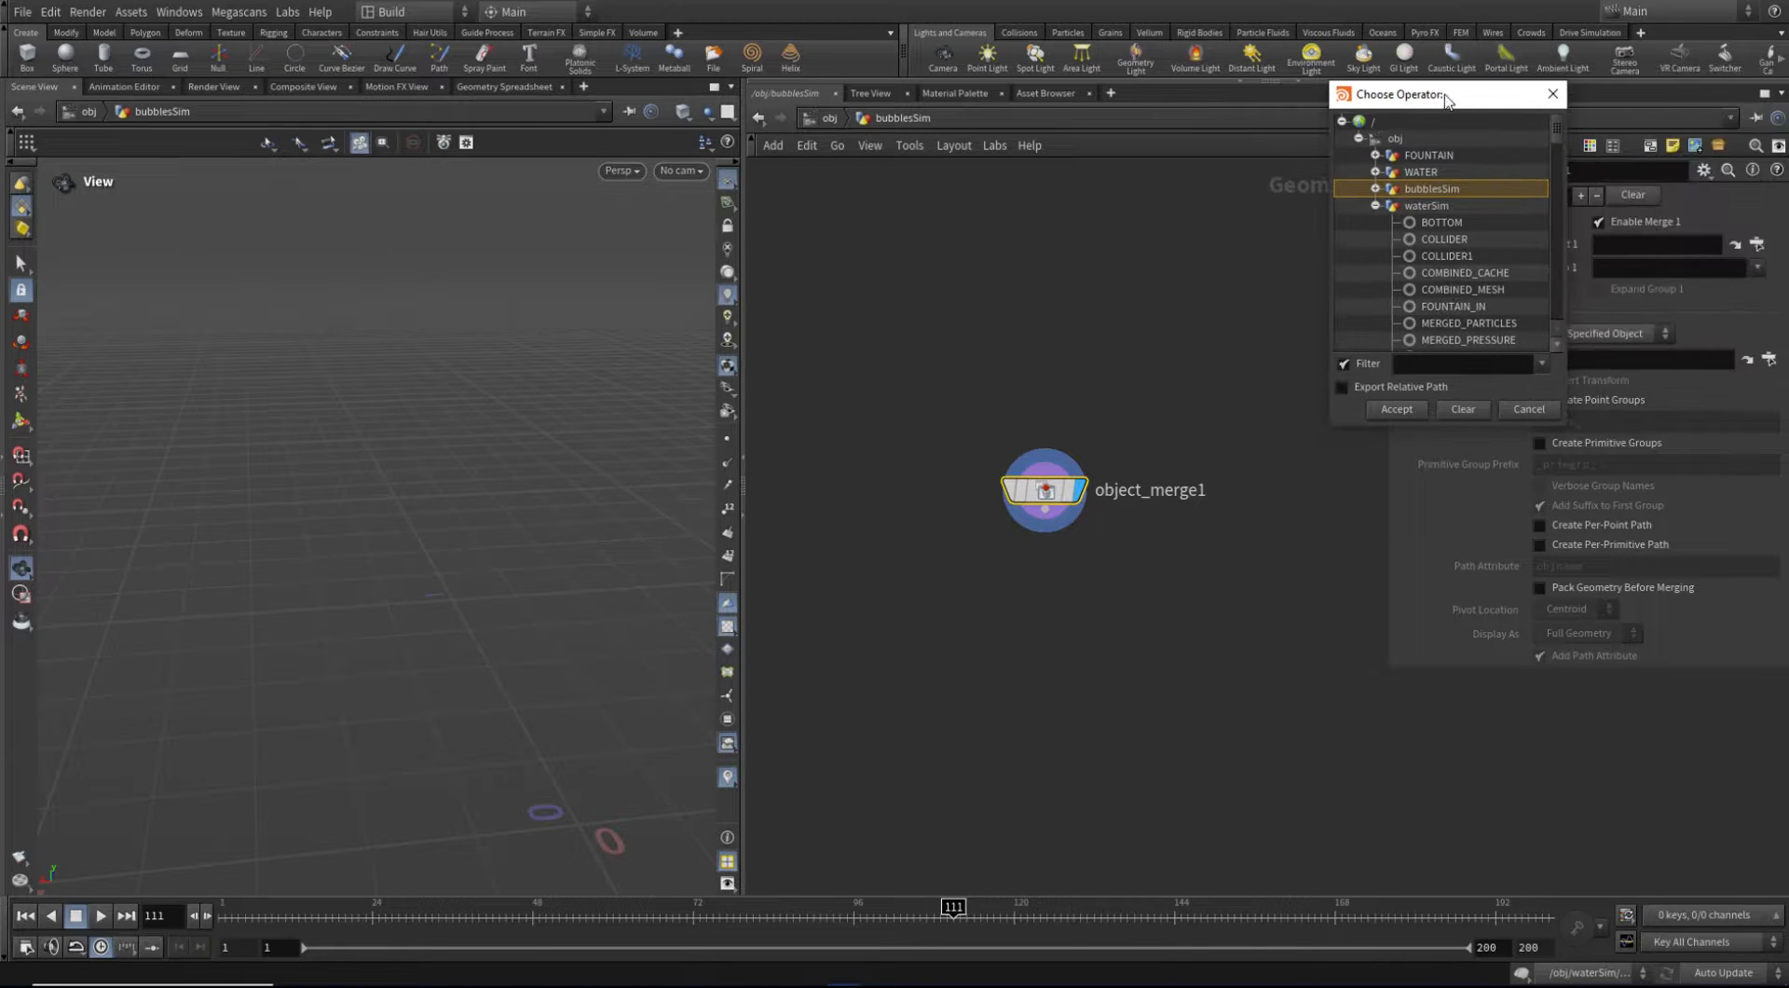
left_click(1478, 273)
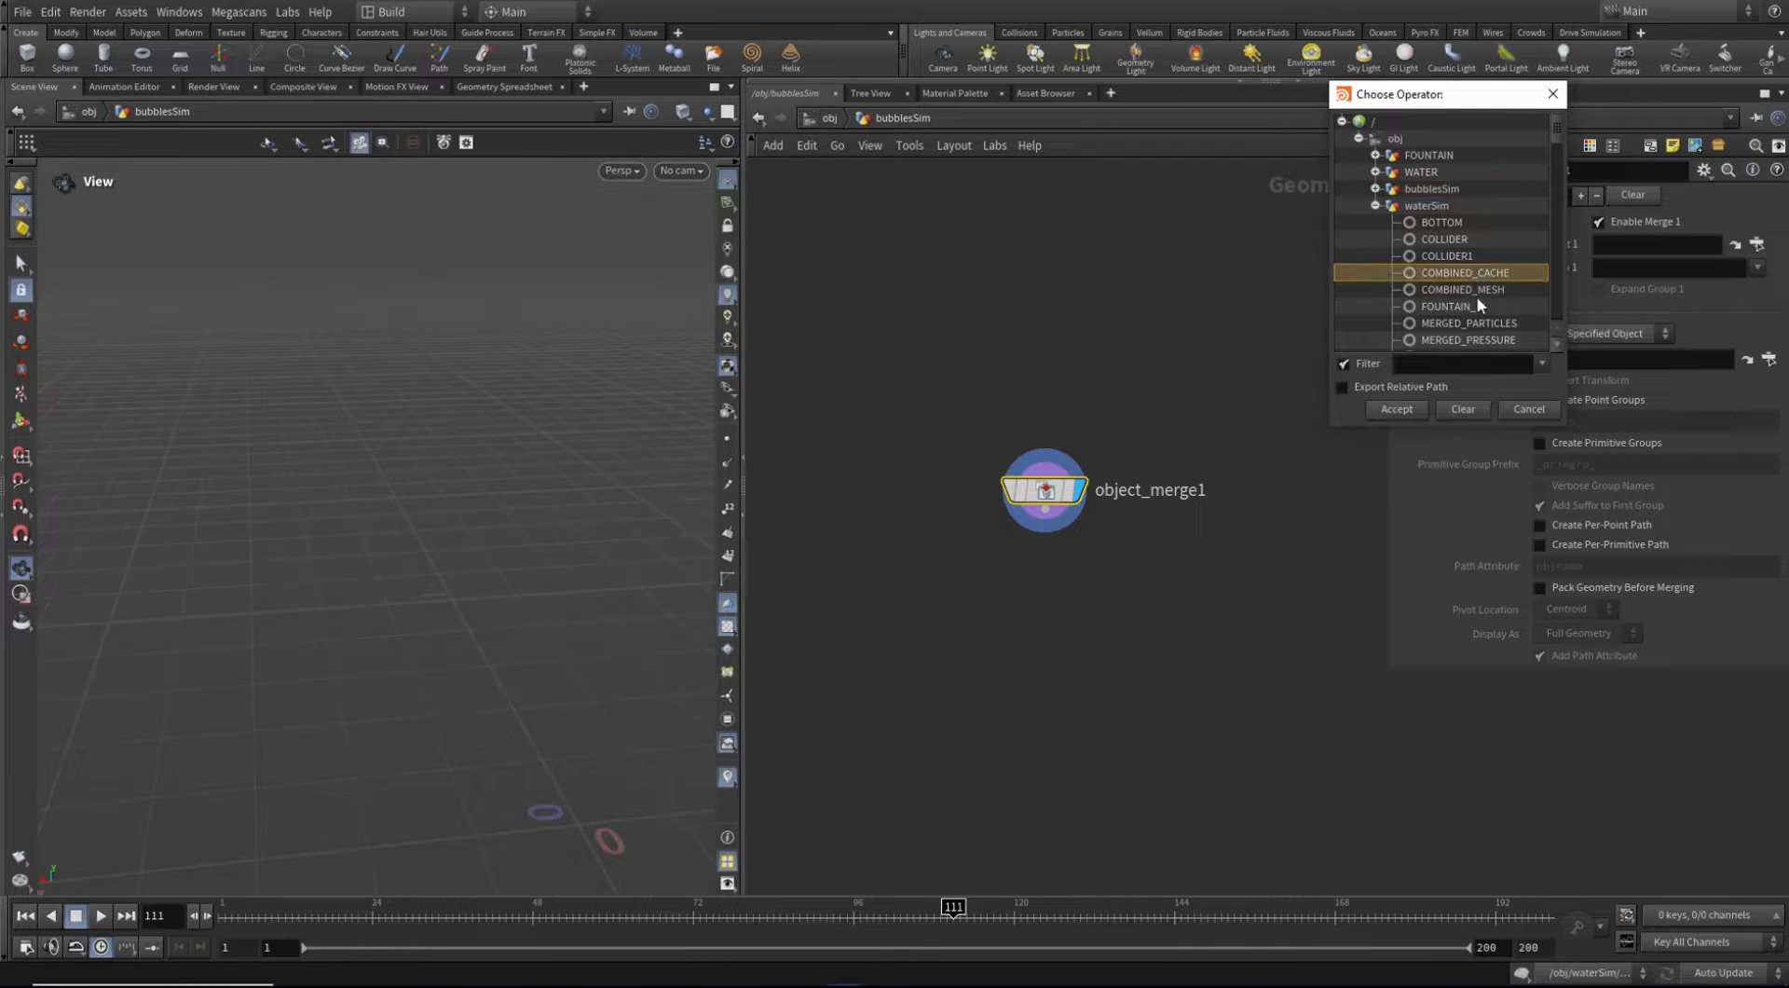
left_click(1396, 408)
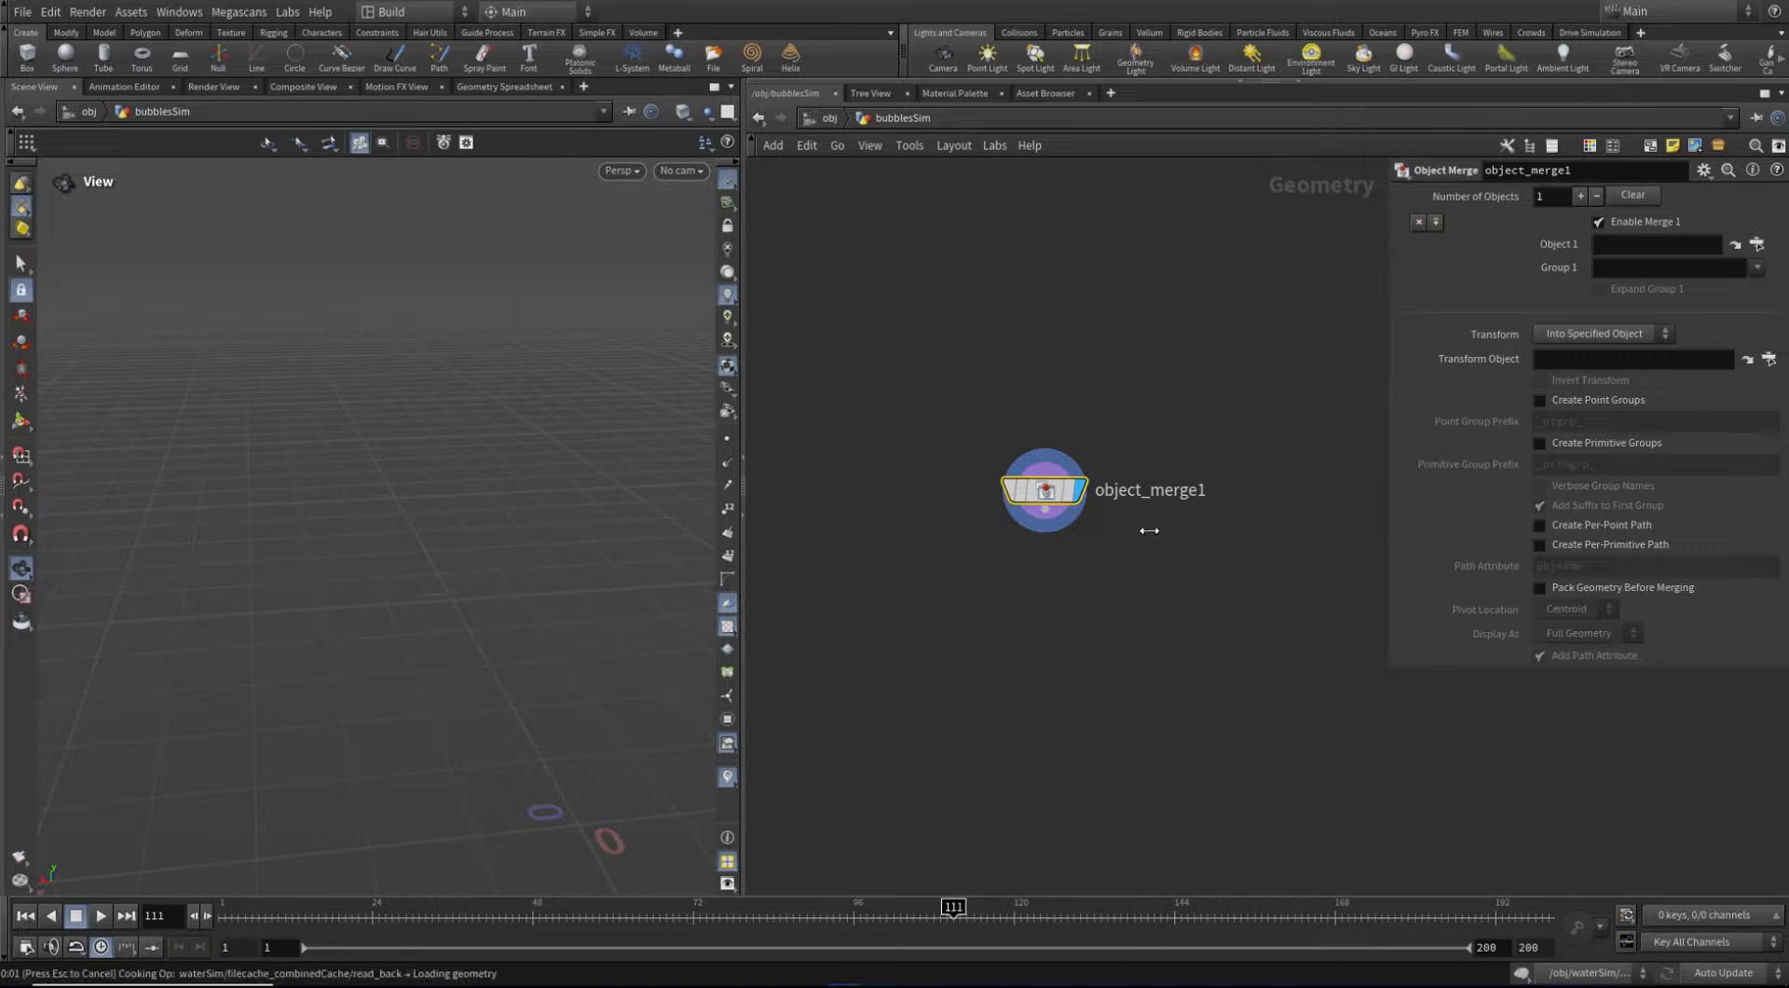
left_click(1588, 334)
left_click(1594, 373)
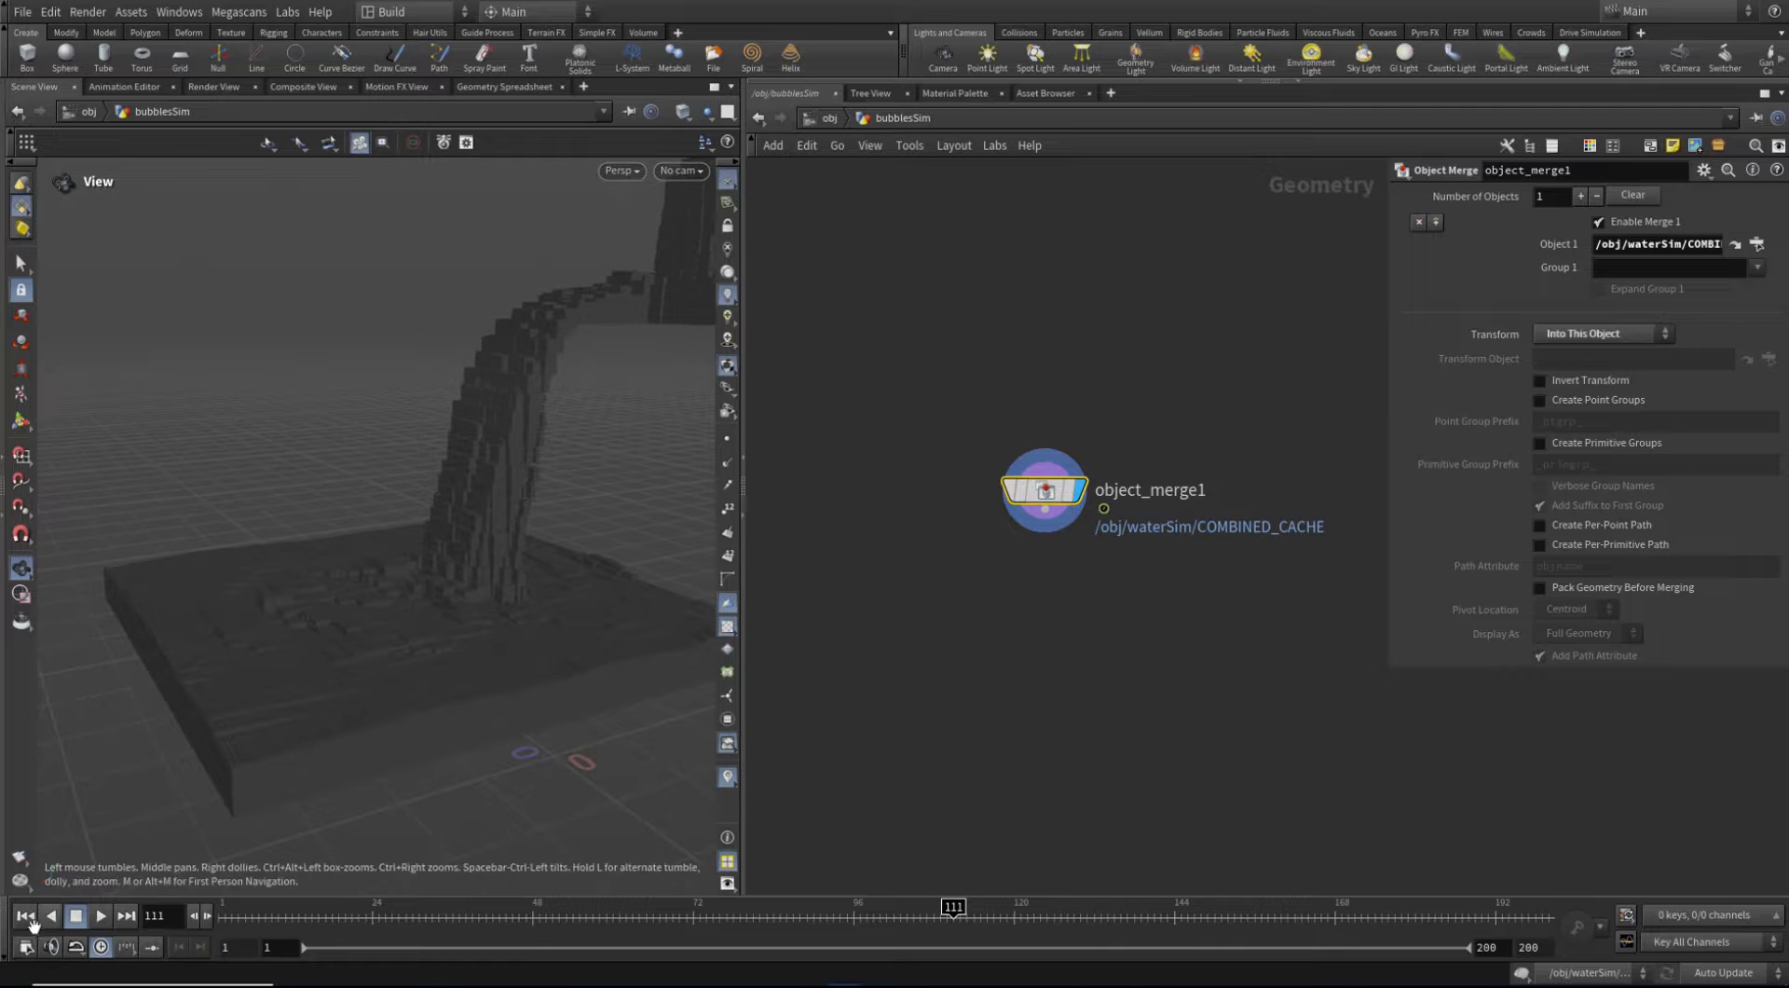
Return to frame 1 and add a Null node connected directly below the Object Merge
key("ctrl+Up")
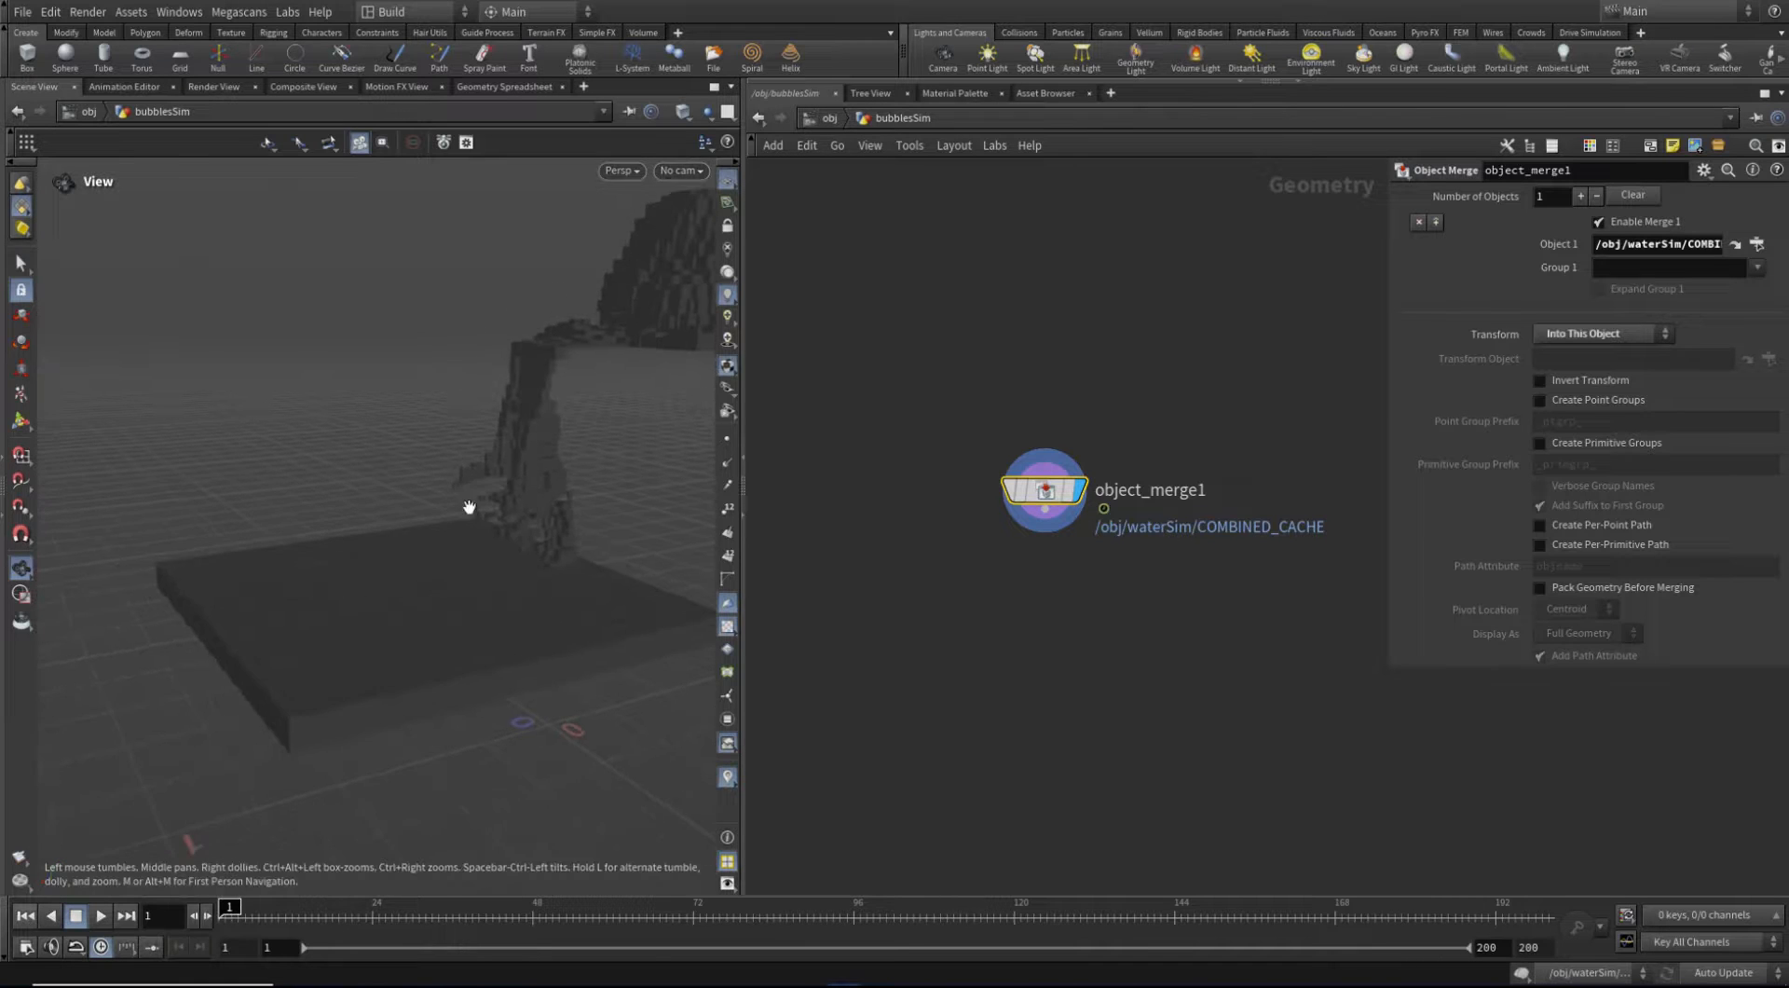
left_click_drag(490, 512, 327, 531)
middle_click_drag(1113, 632, 1061, 624)
key("Tab")
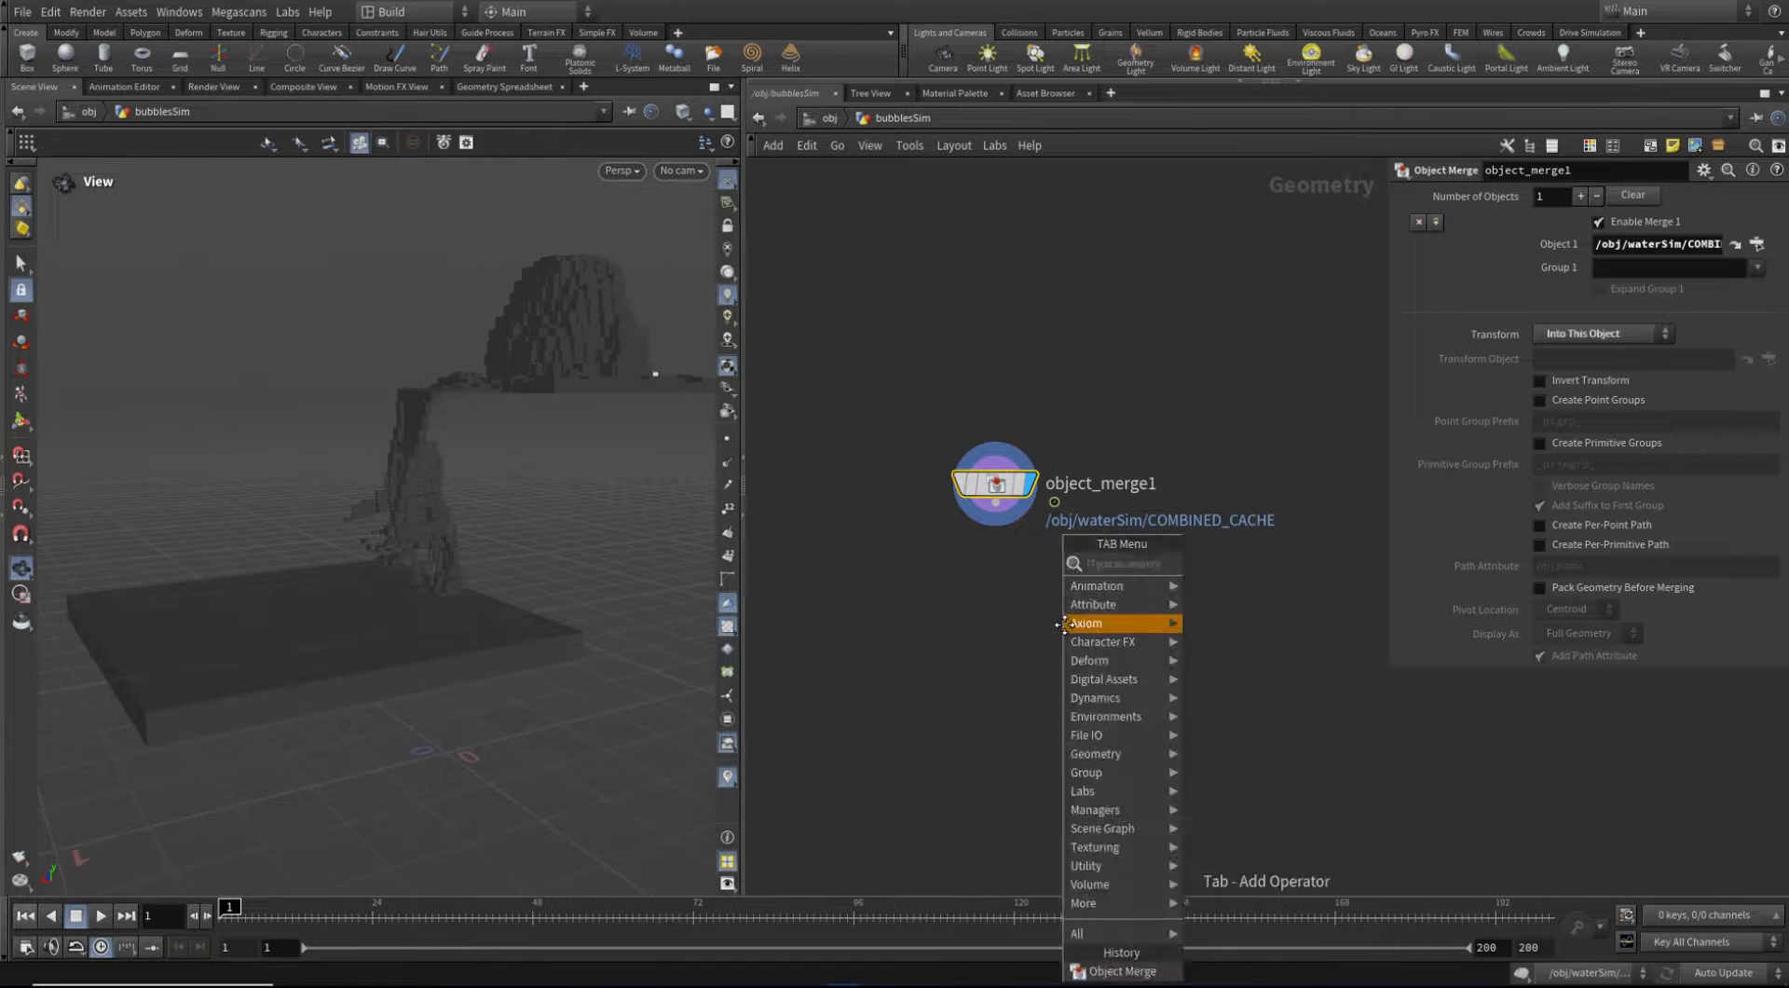
type("nul")
left_click(1239, 563)
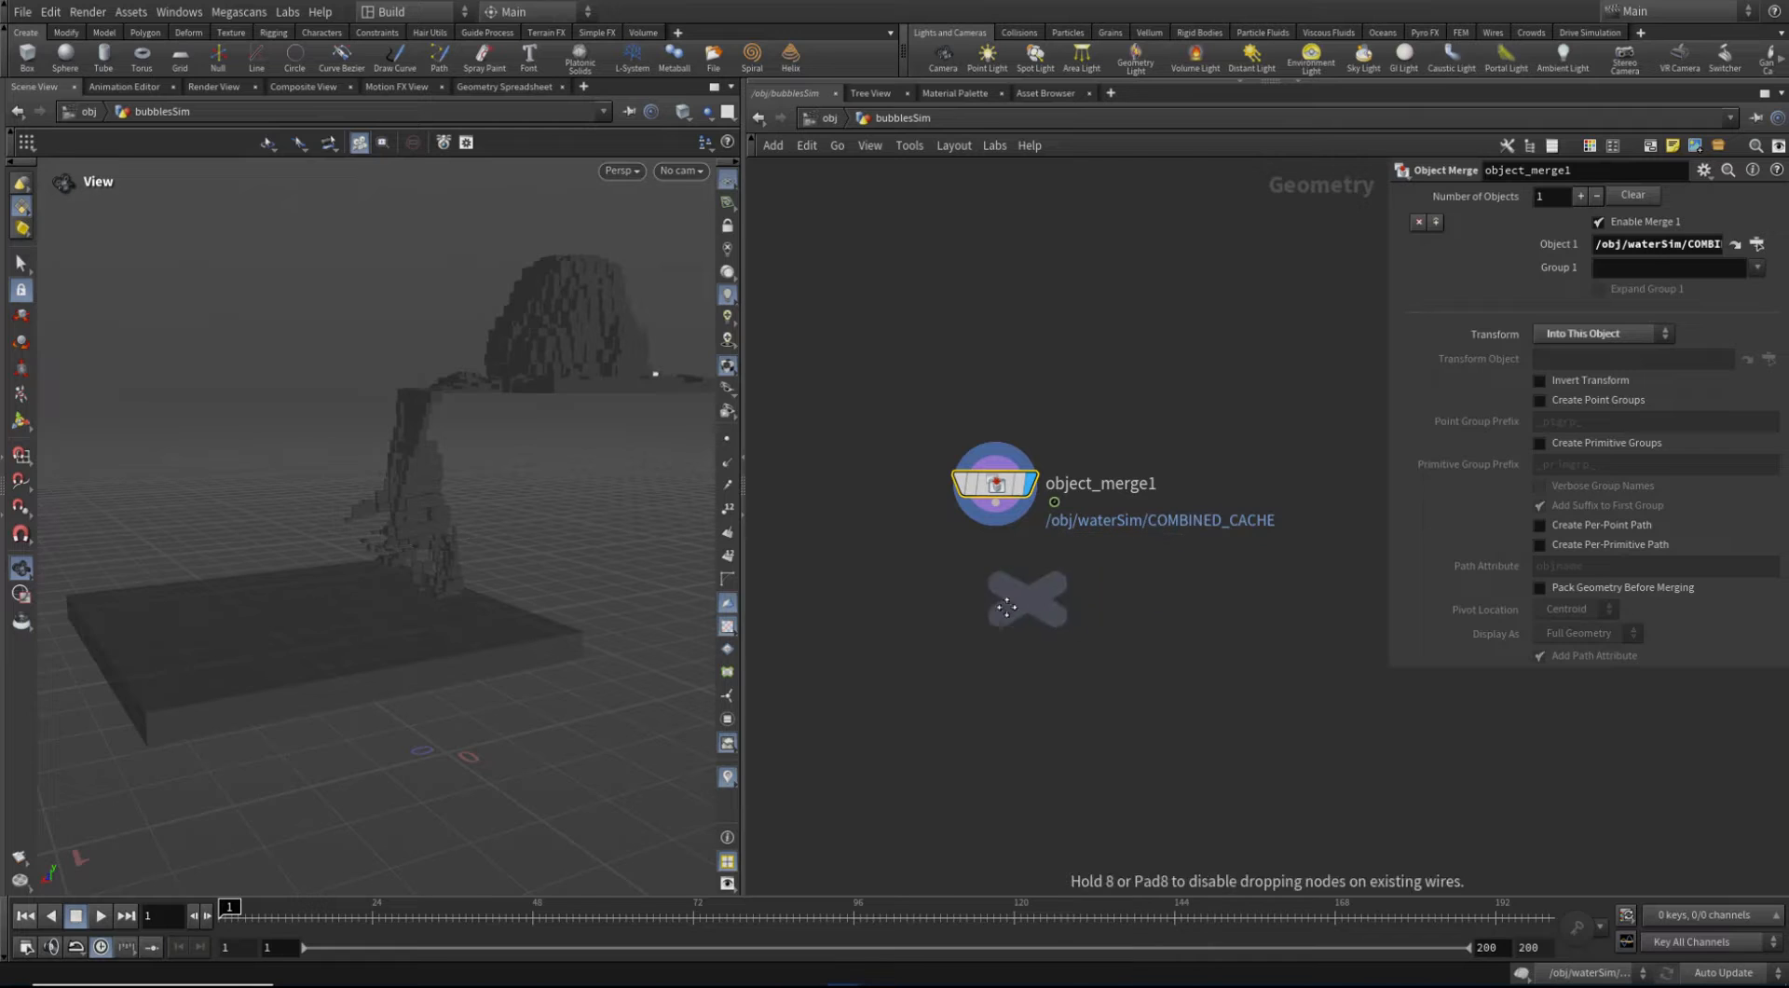
left_click(972, 634)
left_click_drag(982, 603, 974, 609)
left_click_drag(974, 632, 997, 608)
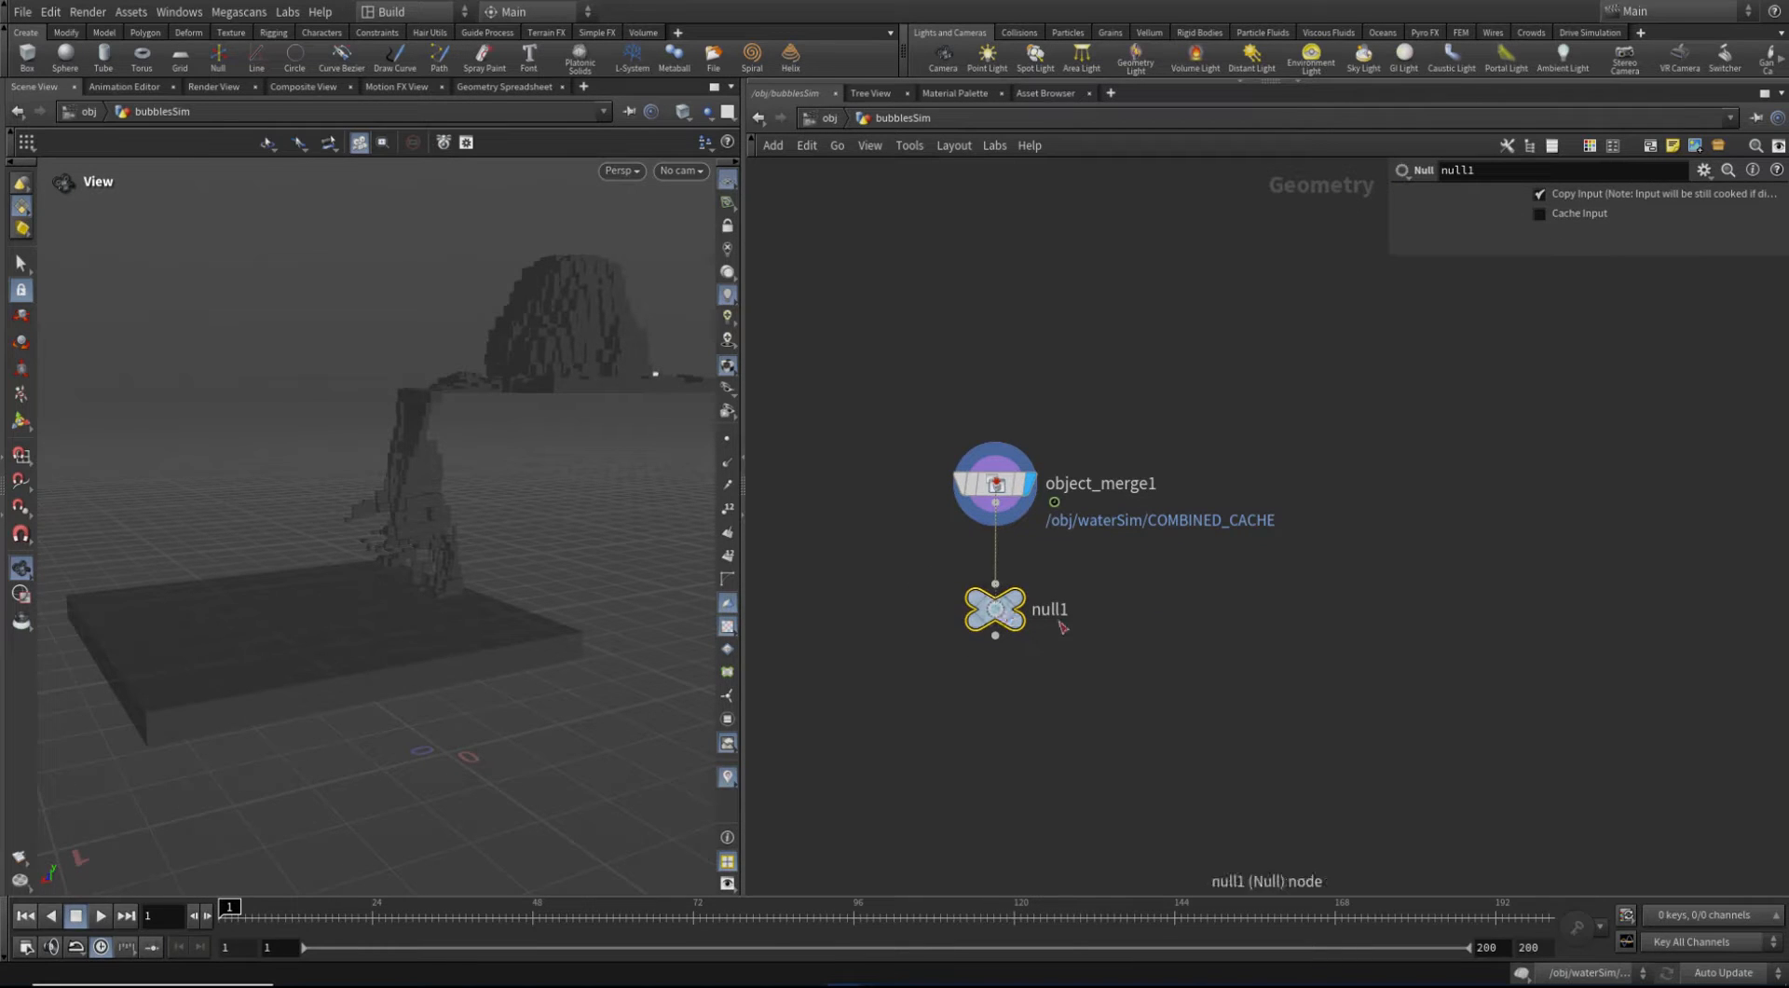
Rename the Null node as CACHE and colour it red
double_click(1056, 615)
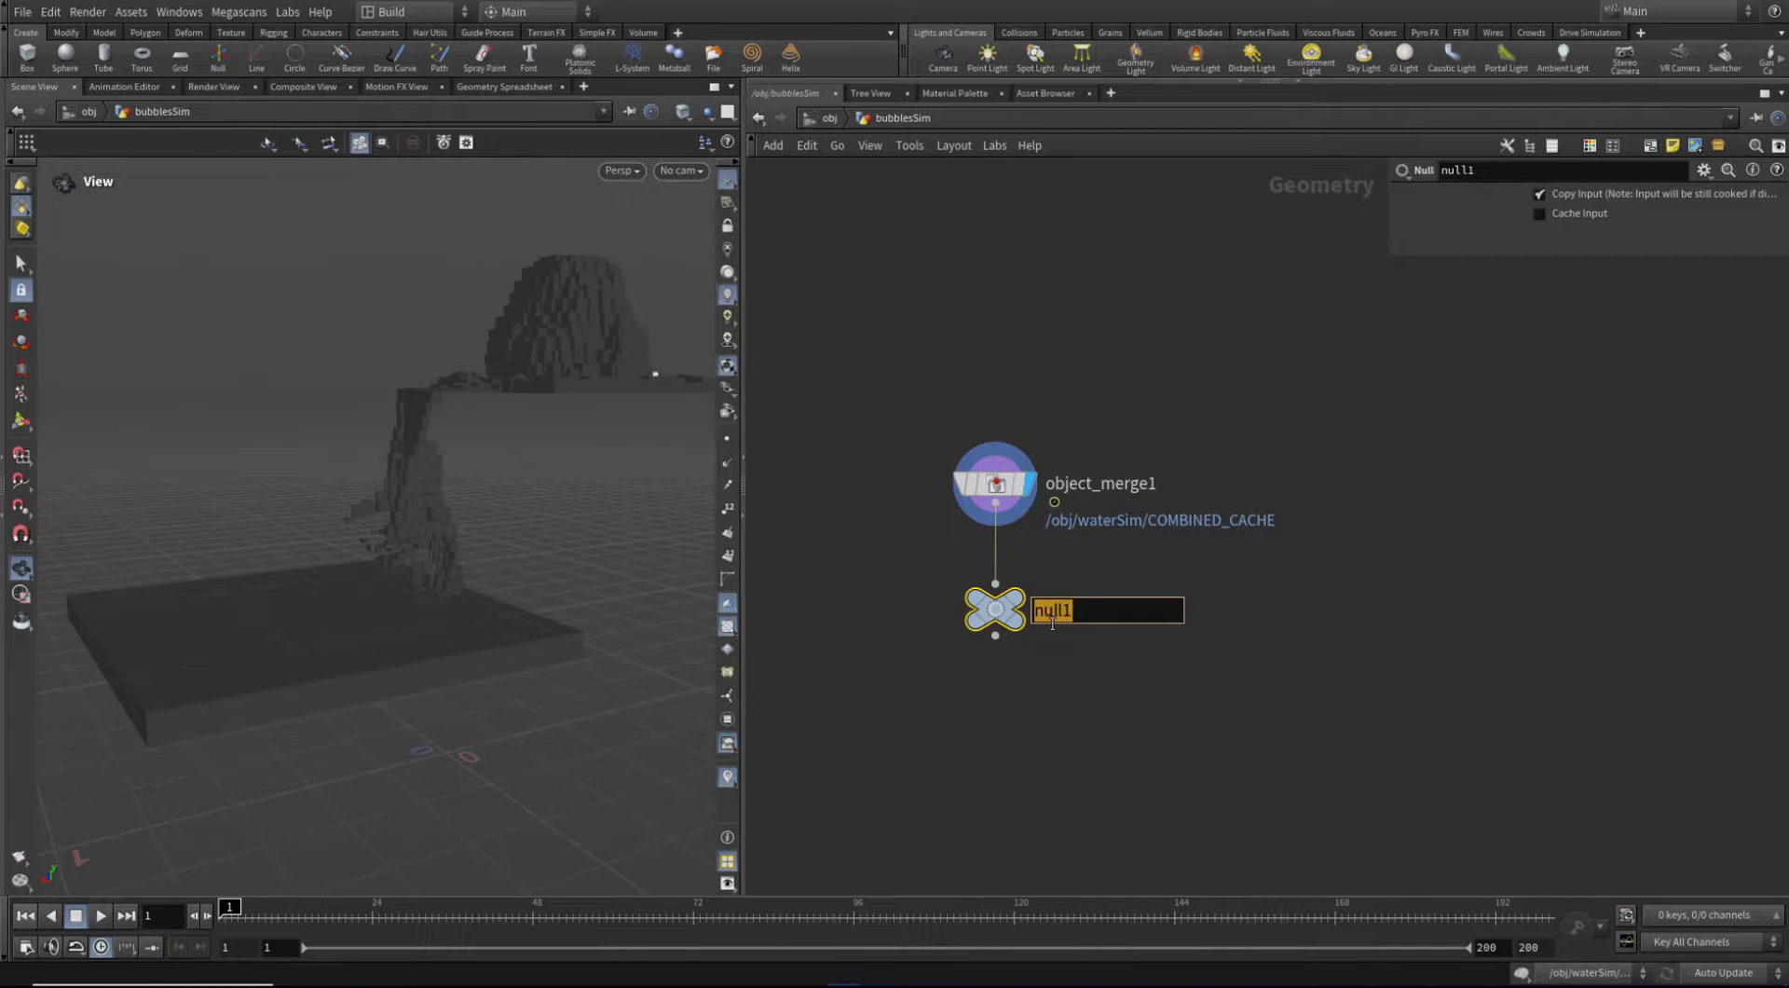
type("CACHE")
key("Return")
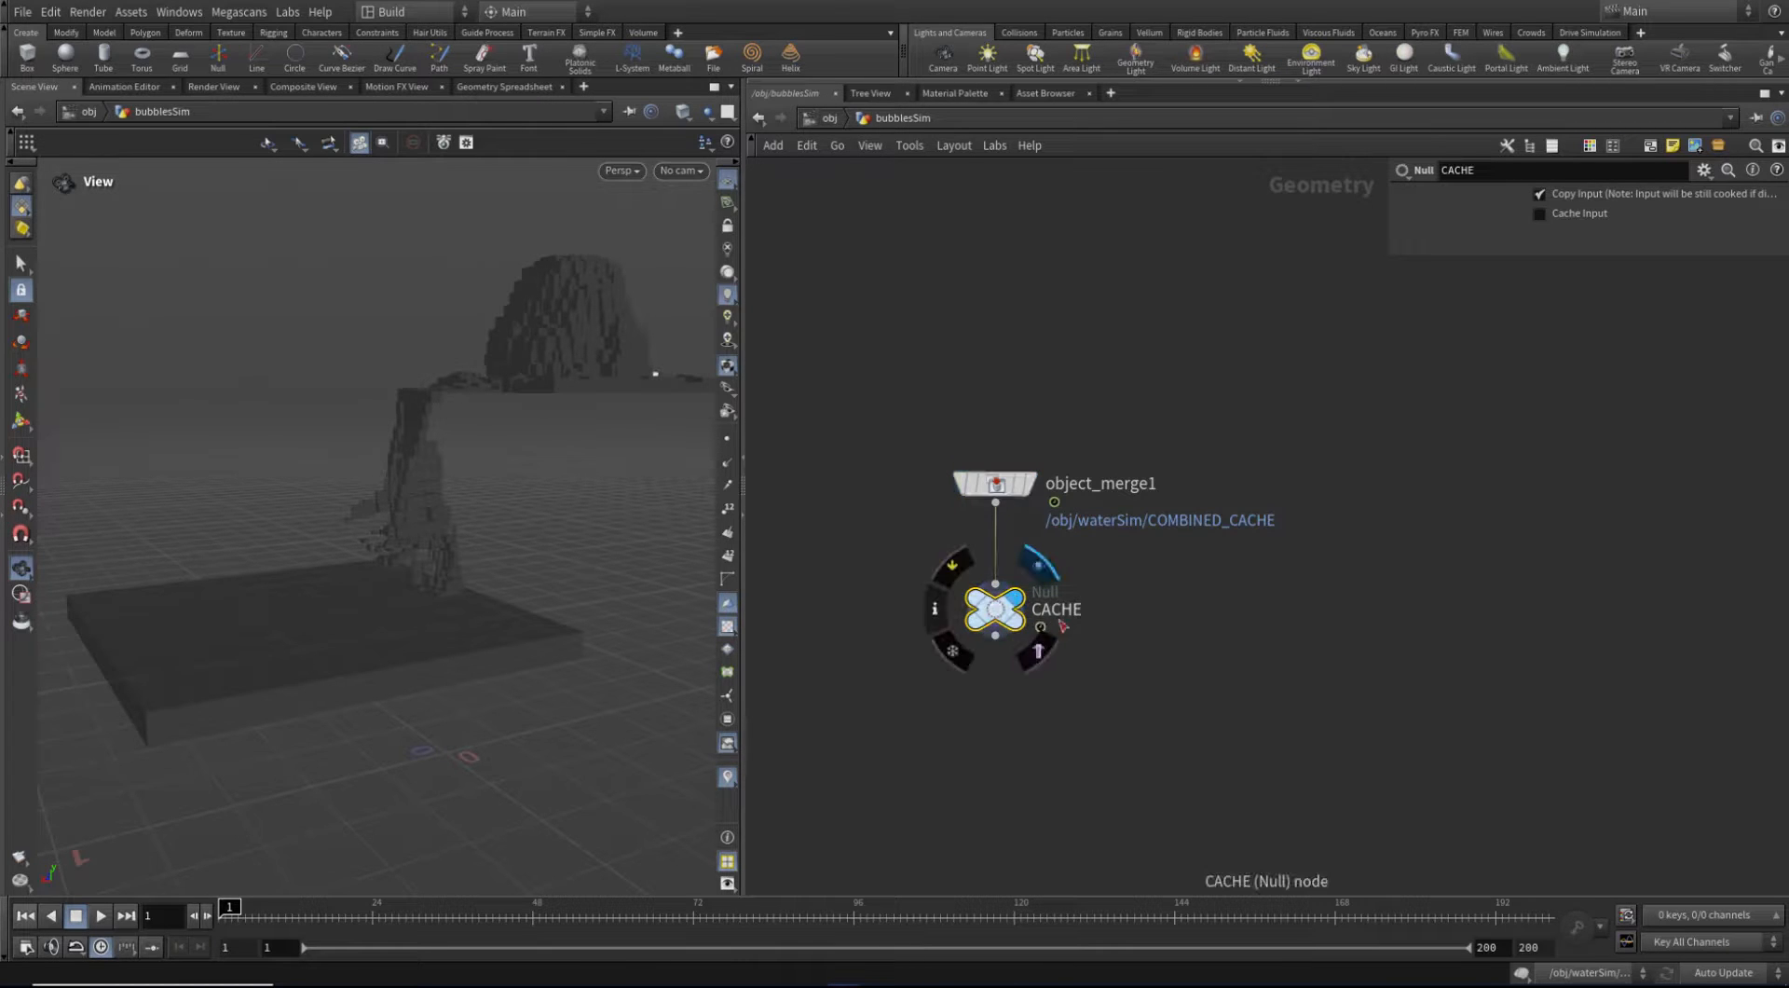
key("c")
left_click(1661, 768)
key("c")
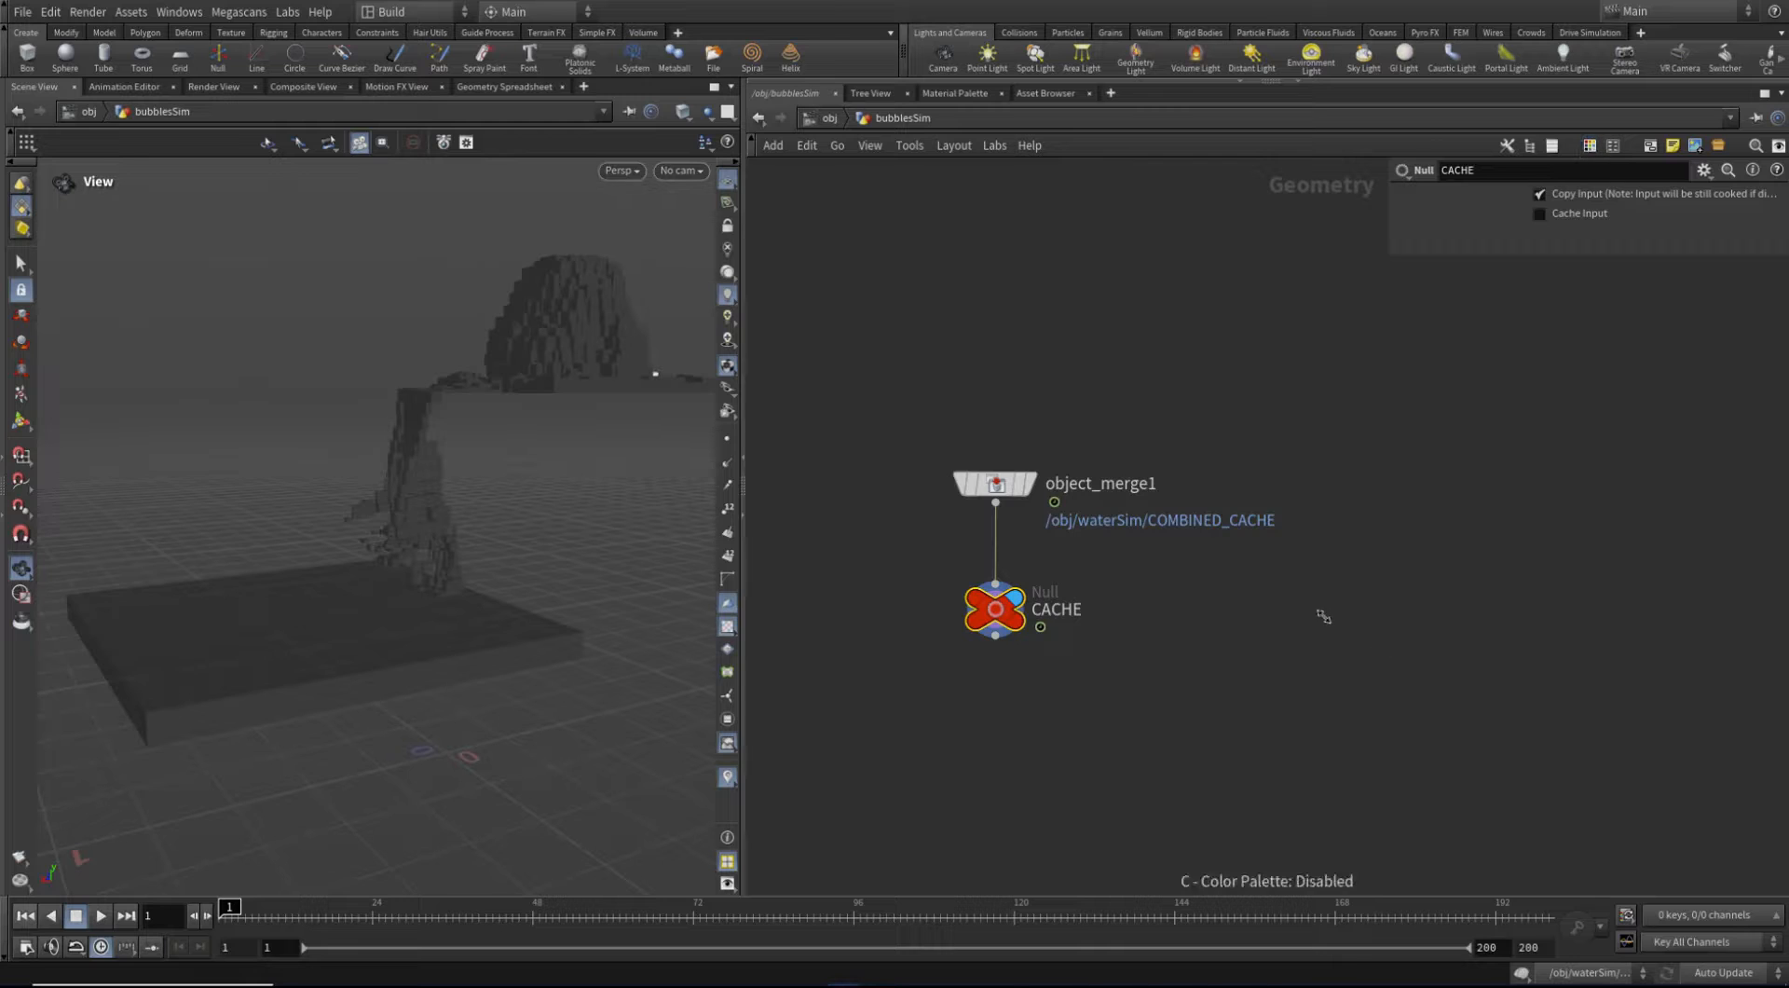
Preview the merged cache along the timeline, ending at frame 1, and move the CACHE node closer to the Object Merge
middle_click_drag(1327, 611, 1322, 563)
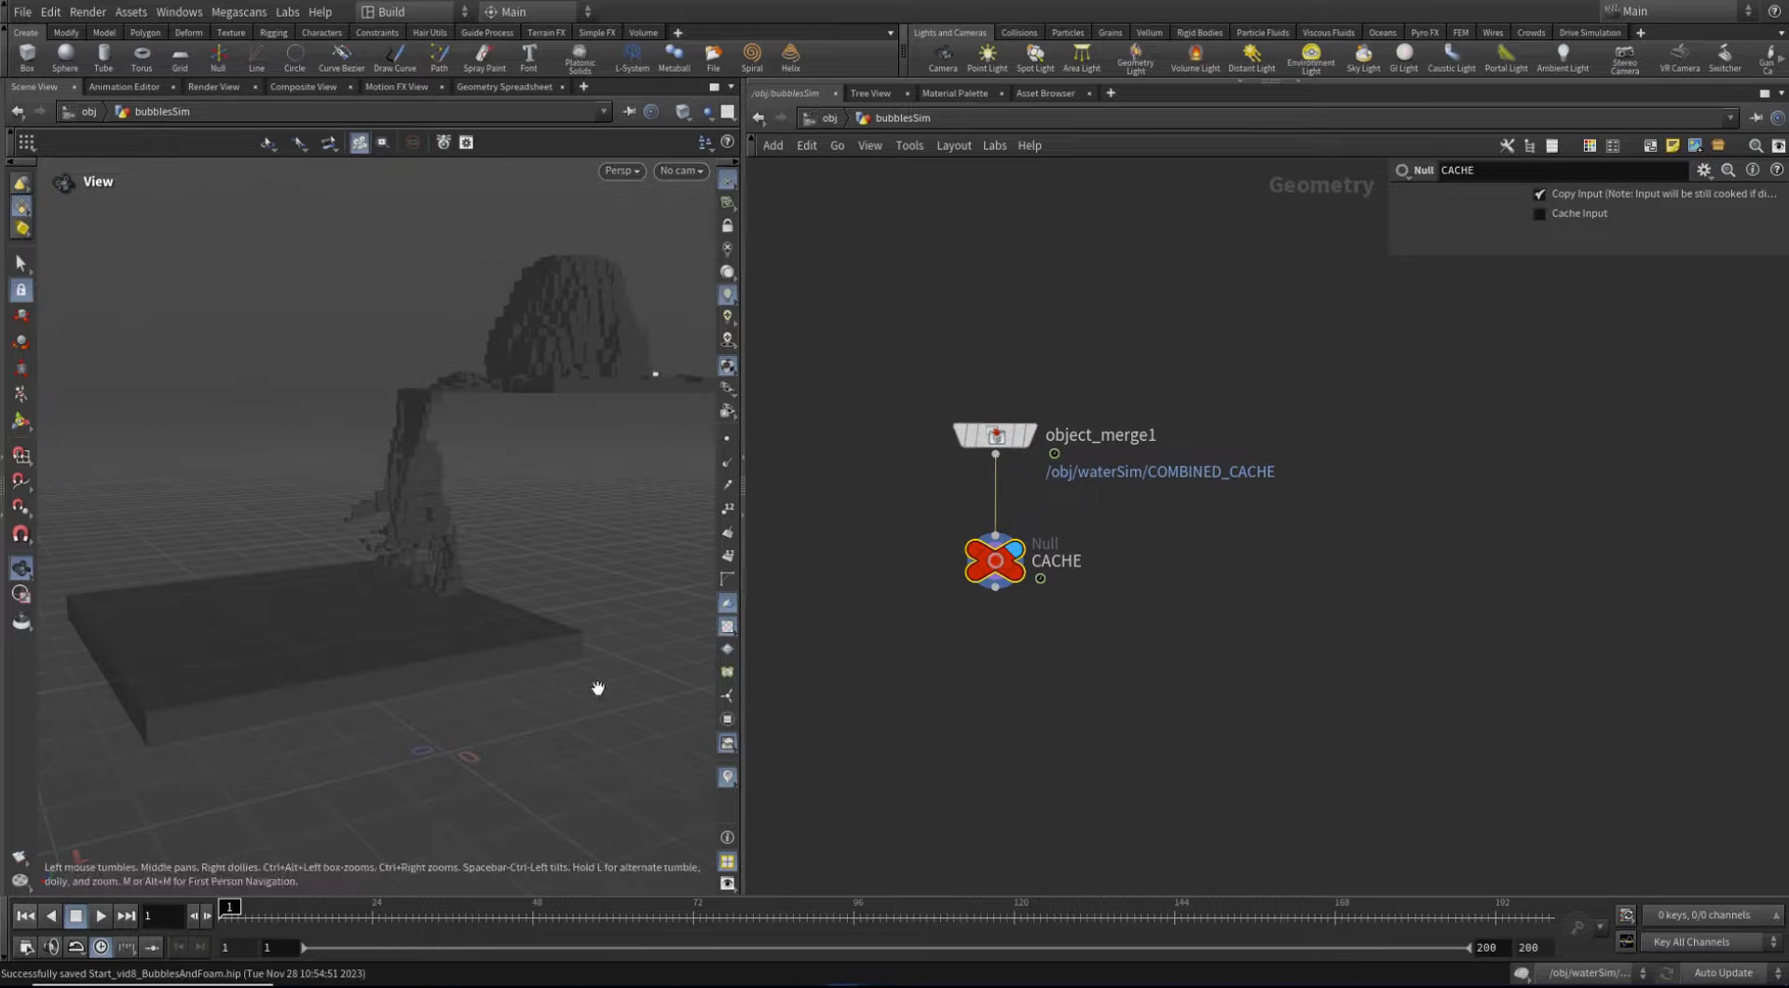
left_click_drag(295, 916, 412, 916)
left_click(25, 915)
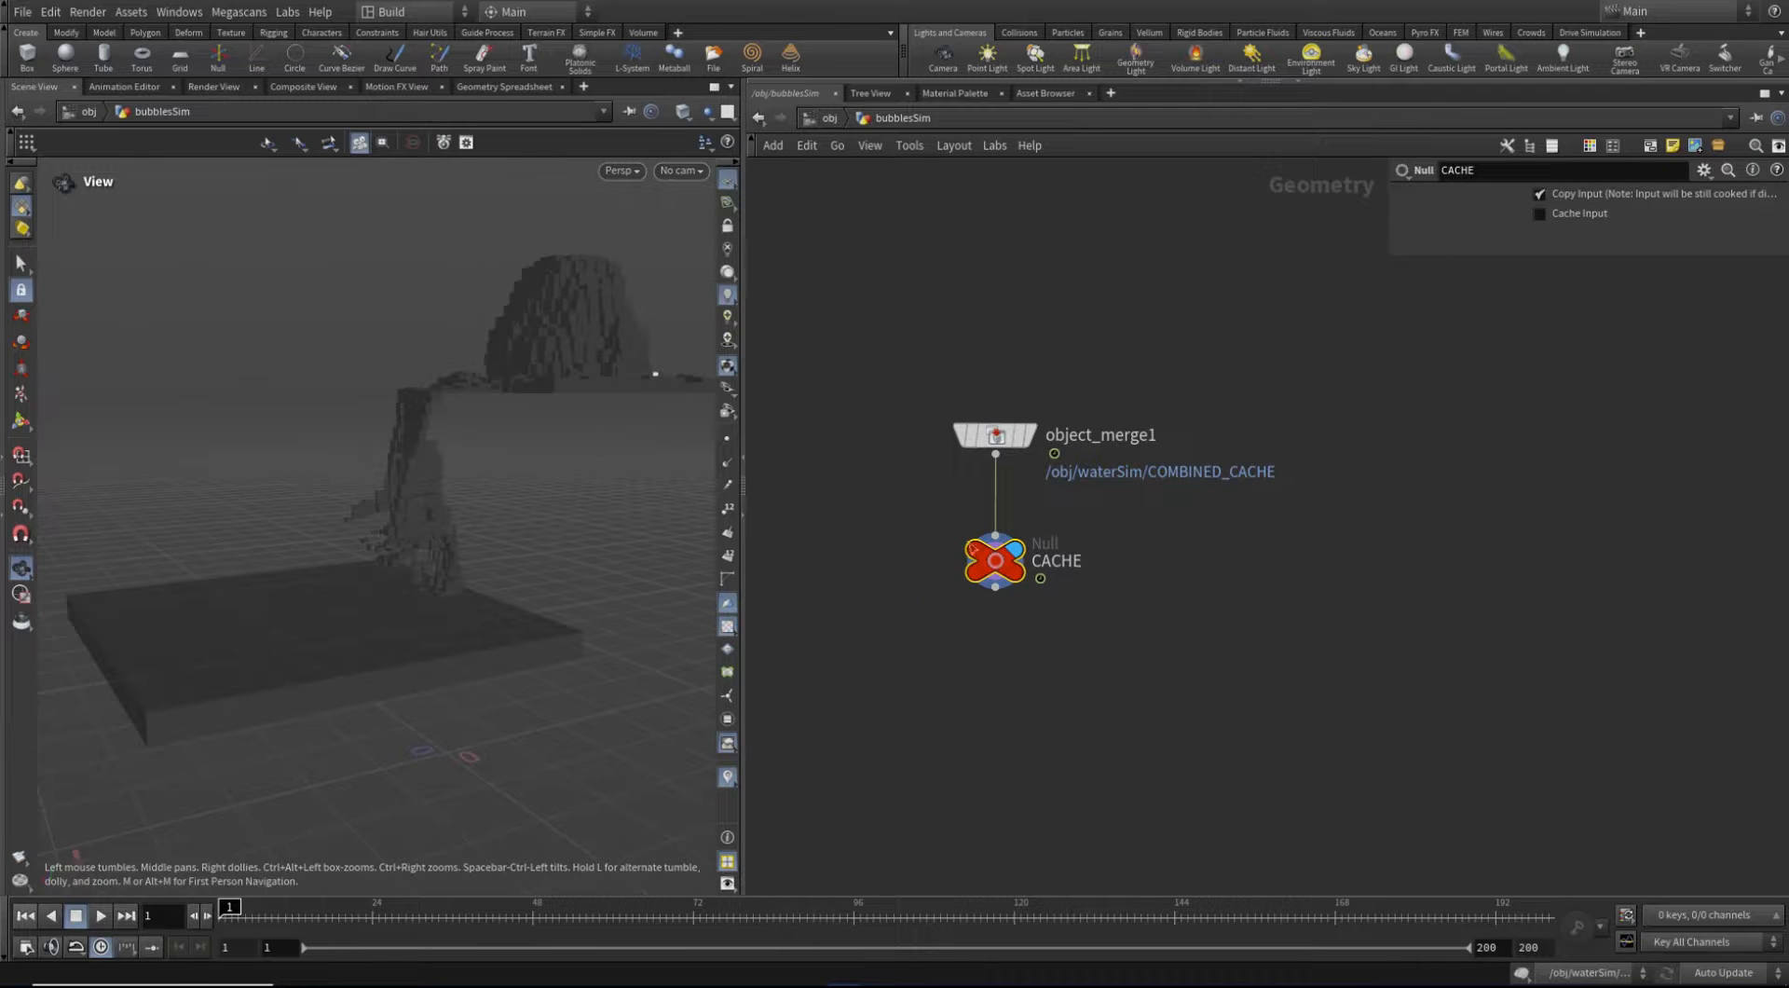
left_click_drag(996, 559, 990, 538)
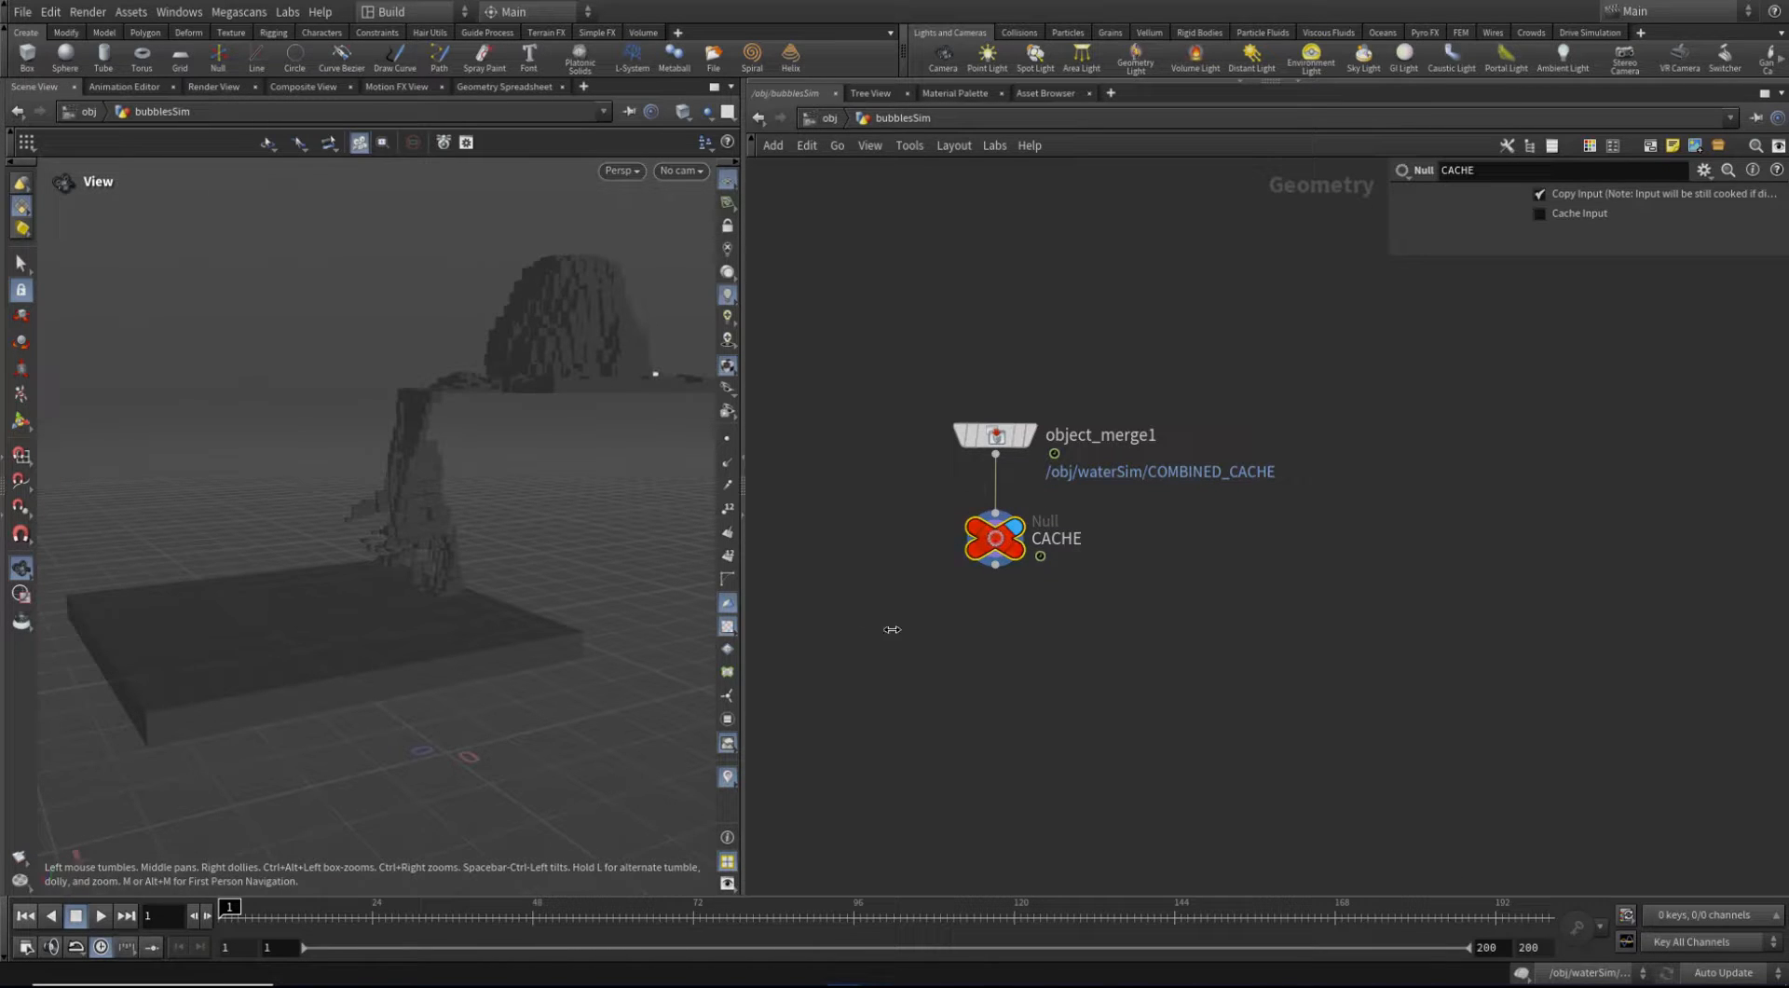
middle_click_drag(891, 628, 893, 625)
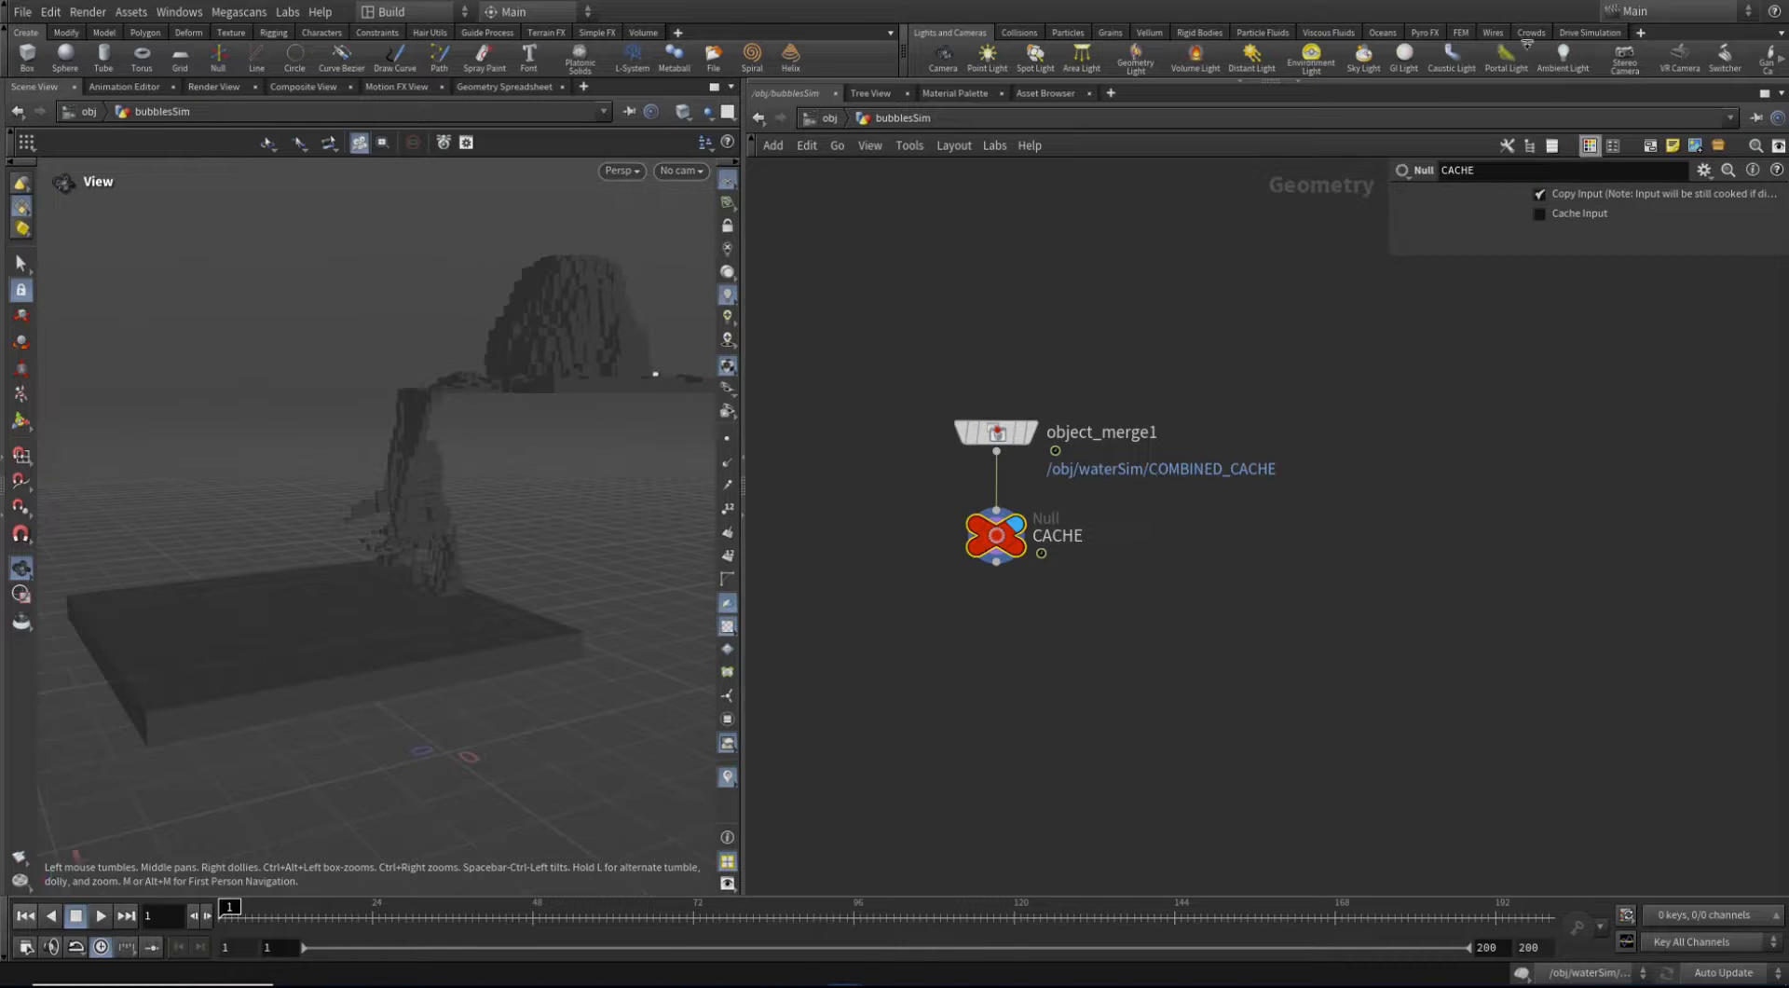
Show the Particle Fluids tools and search the available geometry nodes for the whitewater types
left_click(1273, 33)
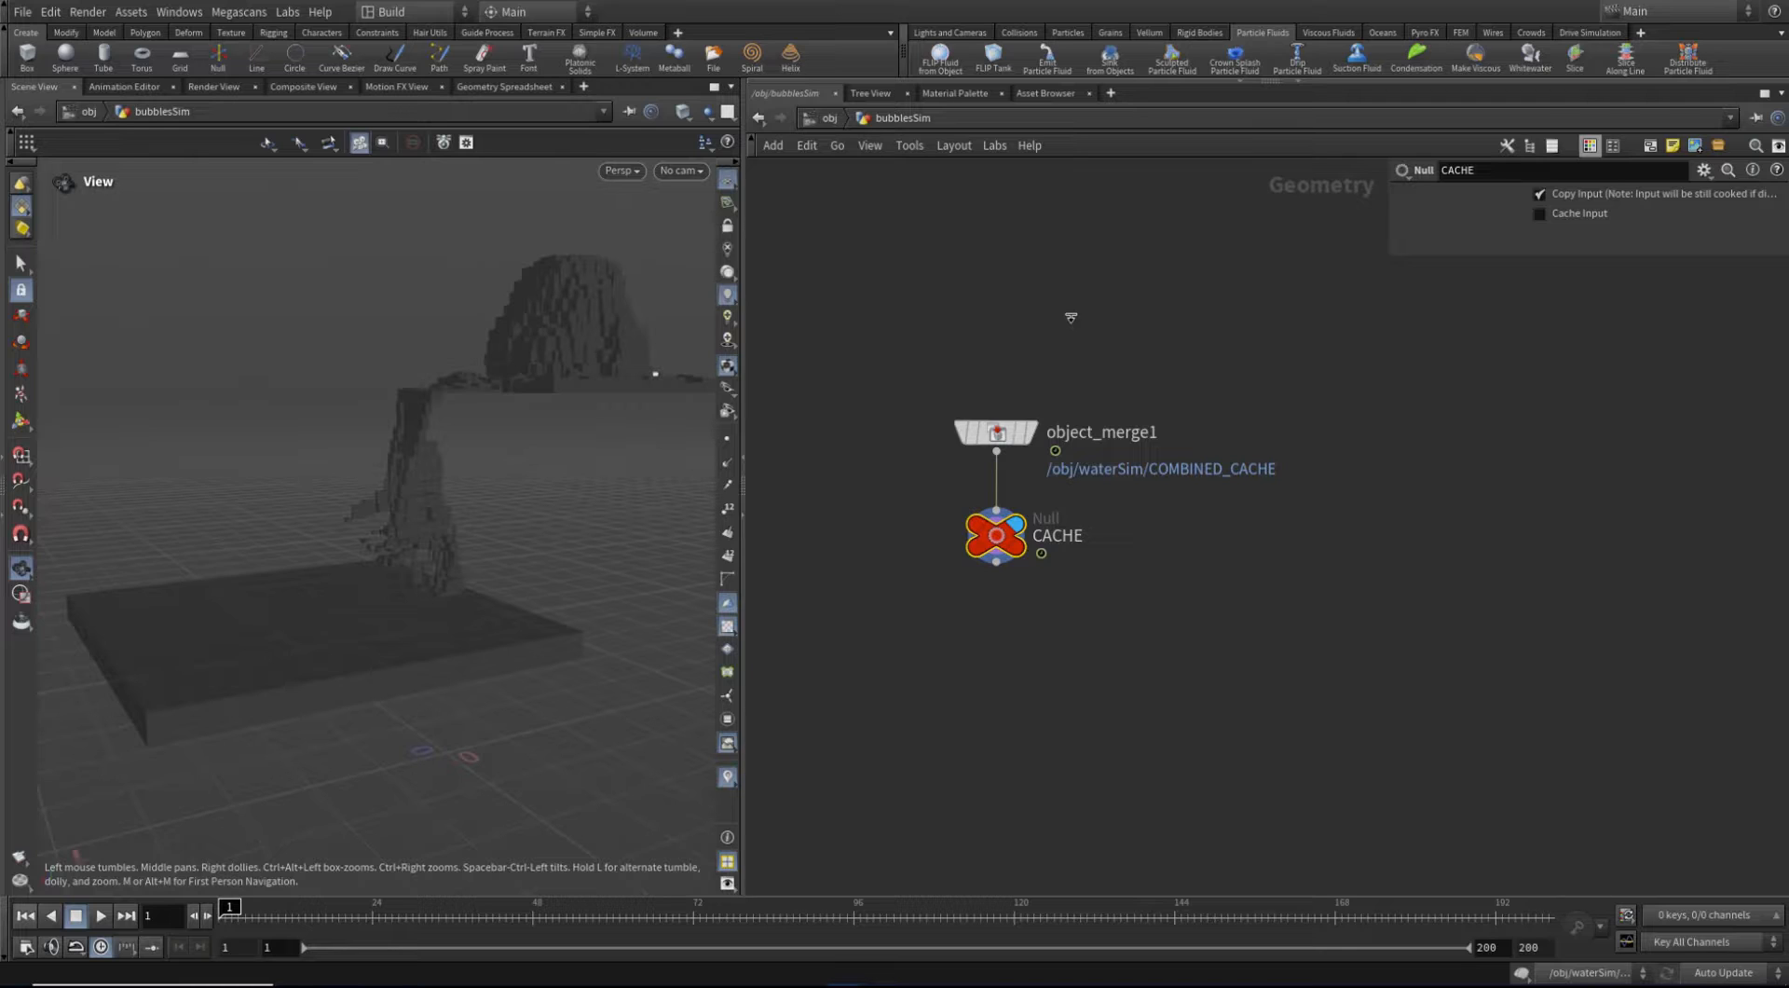
middle_click_drag(1190, 703, 1151, 640)
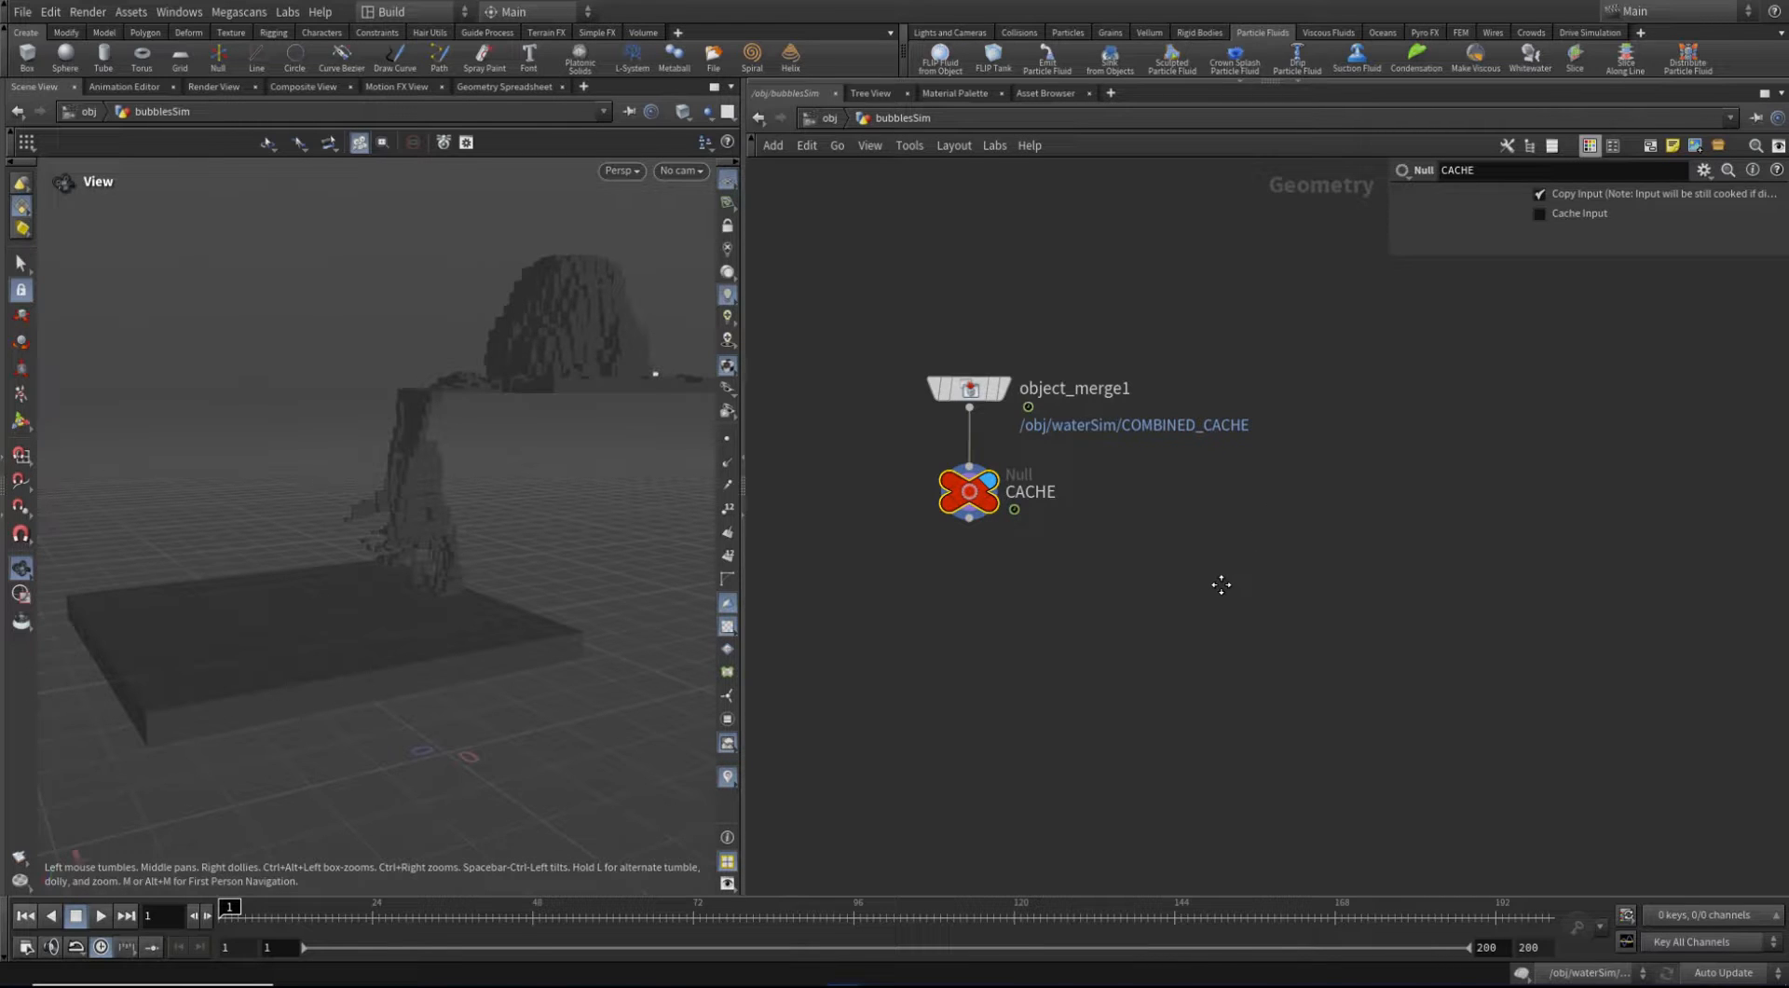
key("Tab")
type("white")
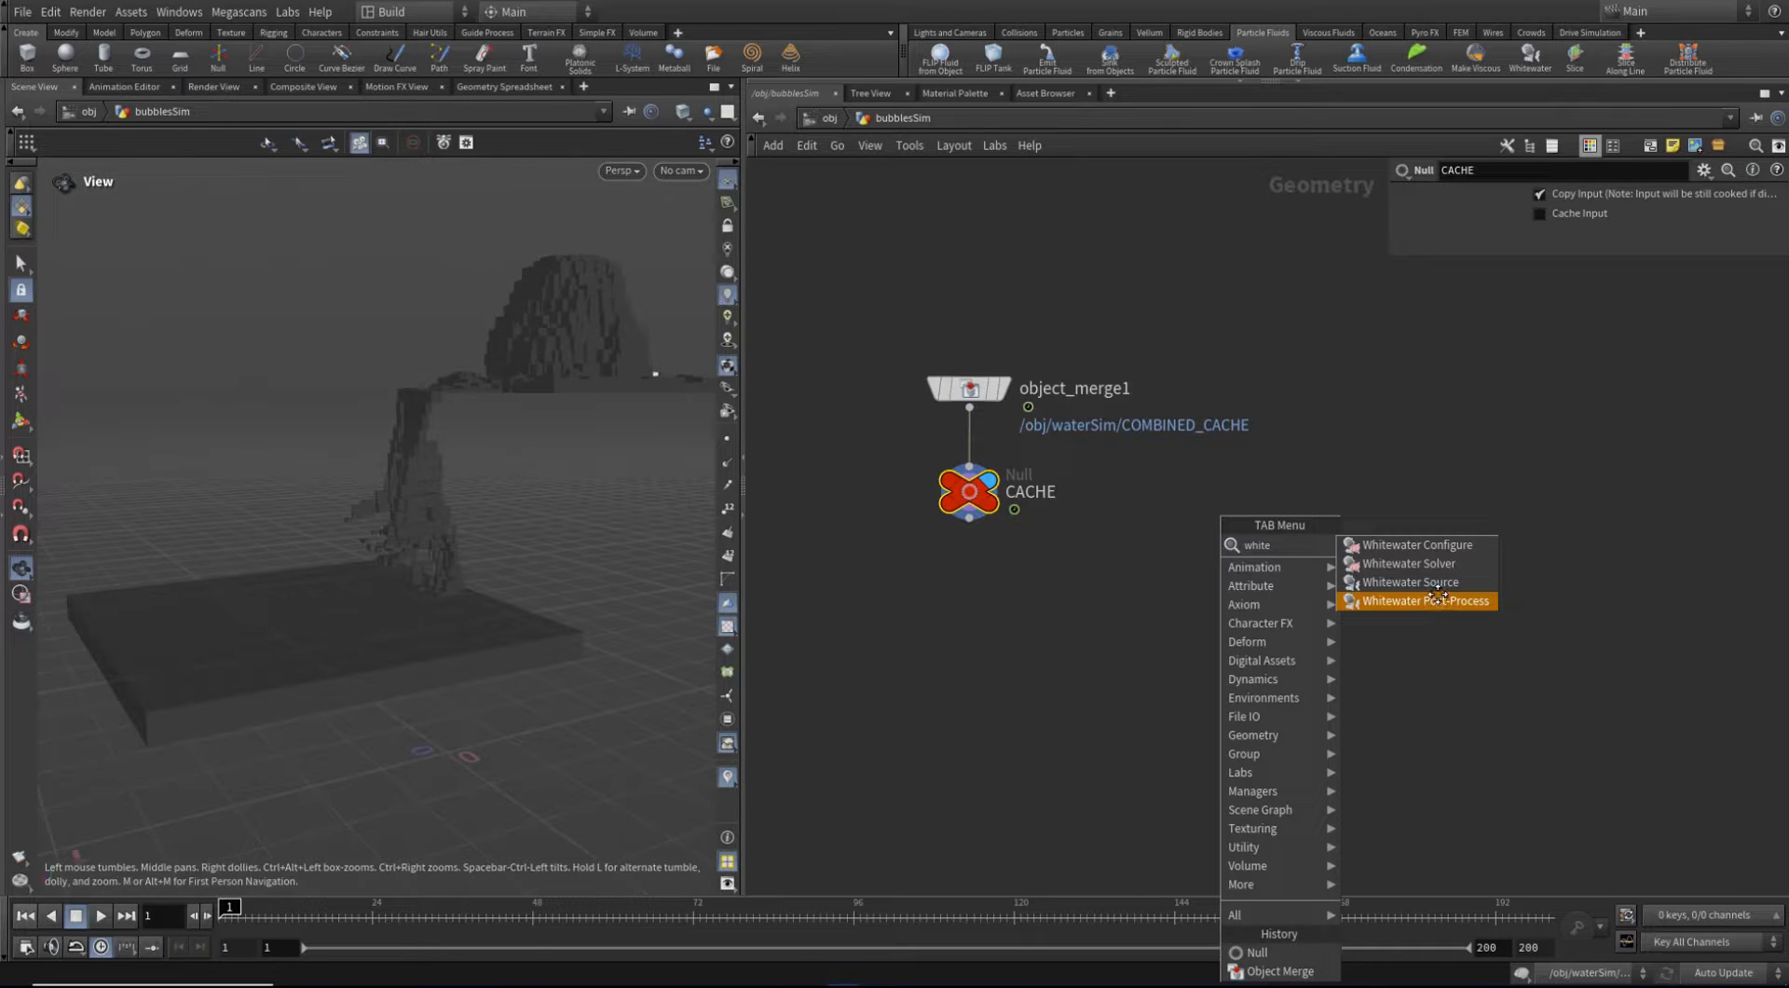
left_click(1438, 599)
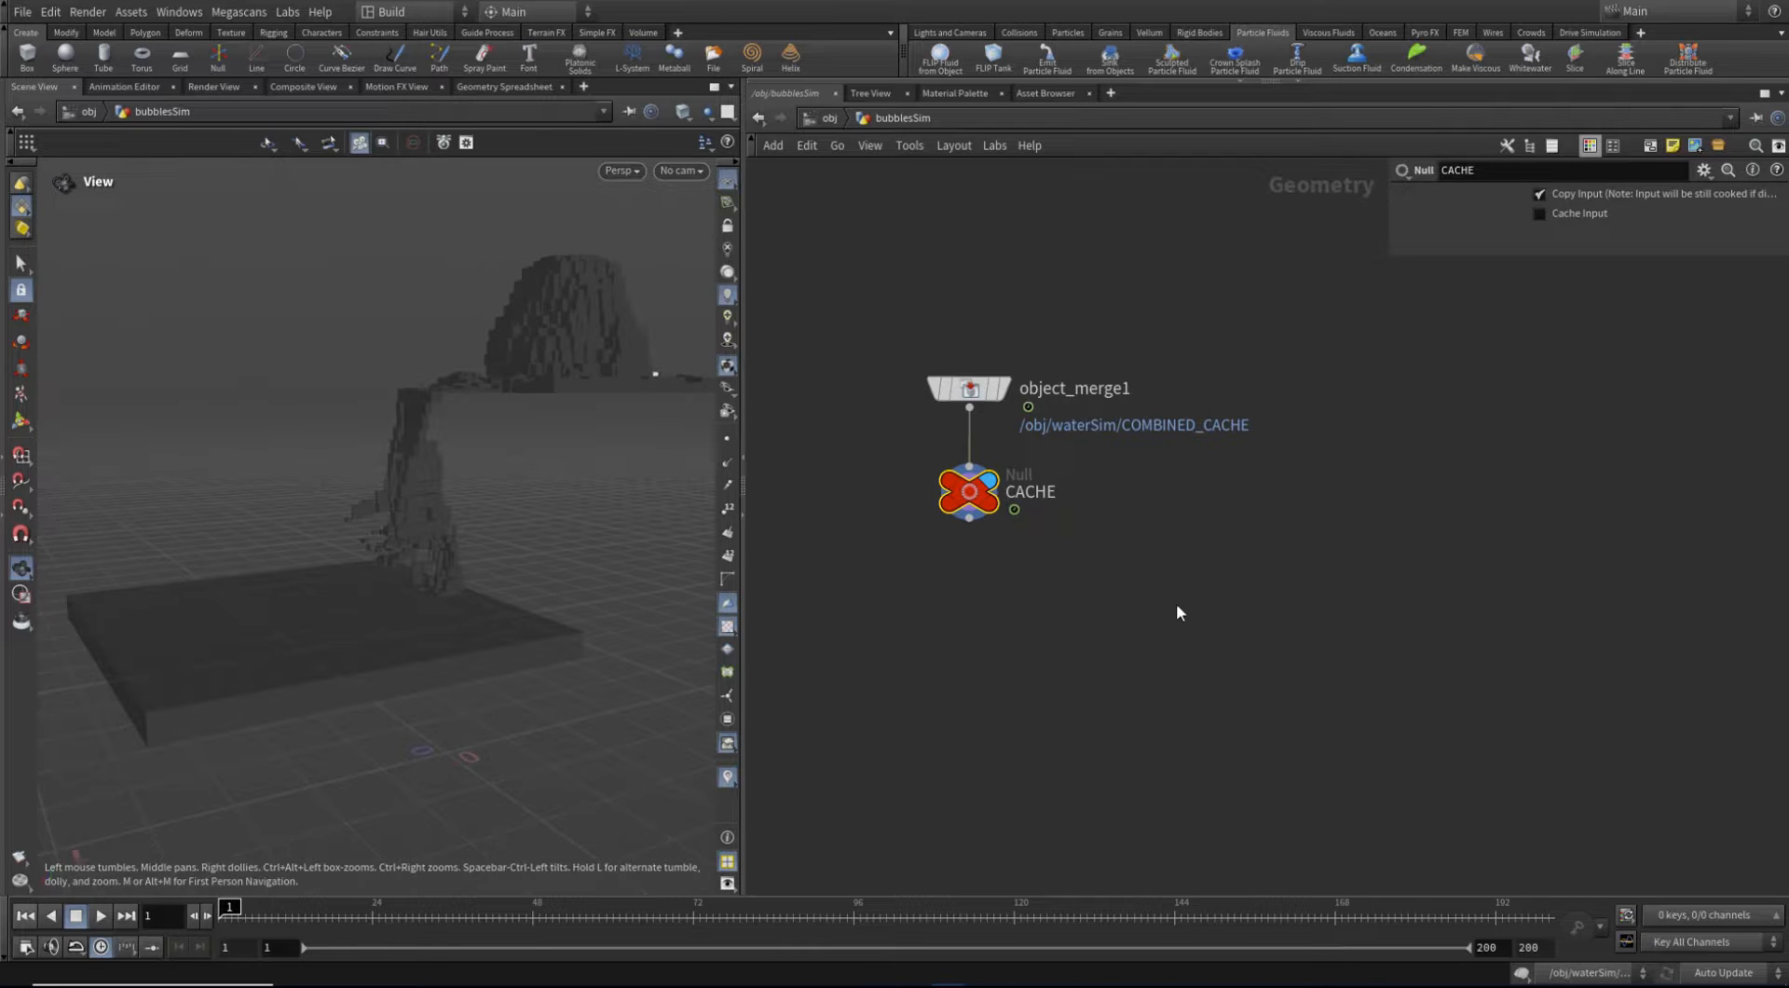
Add a Whitewater Source node below CACHE and wire CACHE into its Liquid Simulation input
middle_click_drag(1144, 601, 1144, 597)
key("Tab")
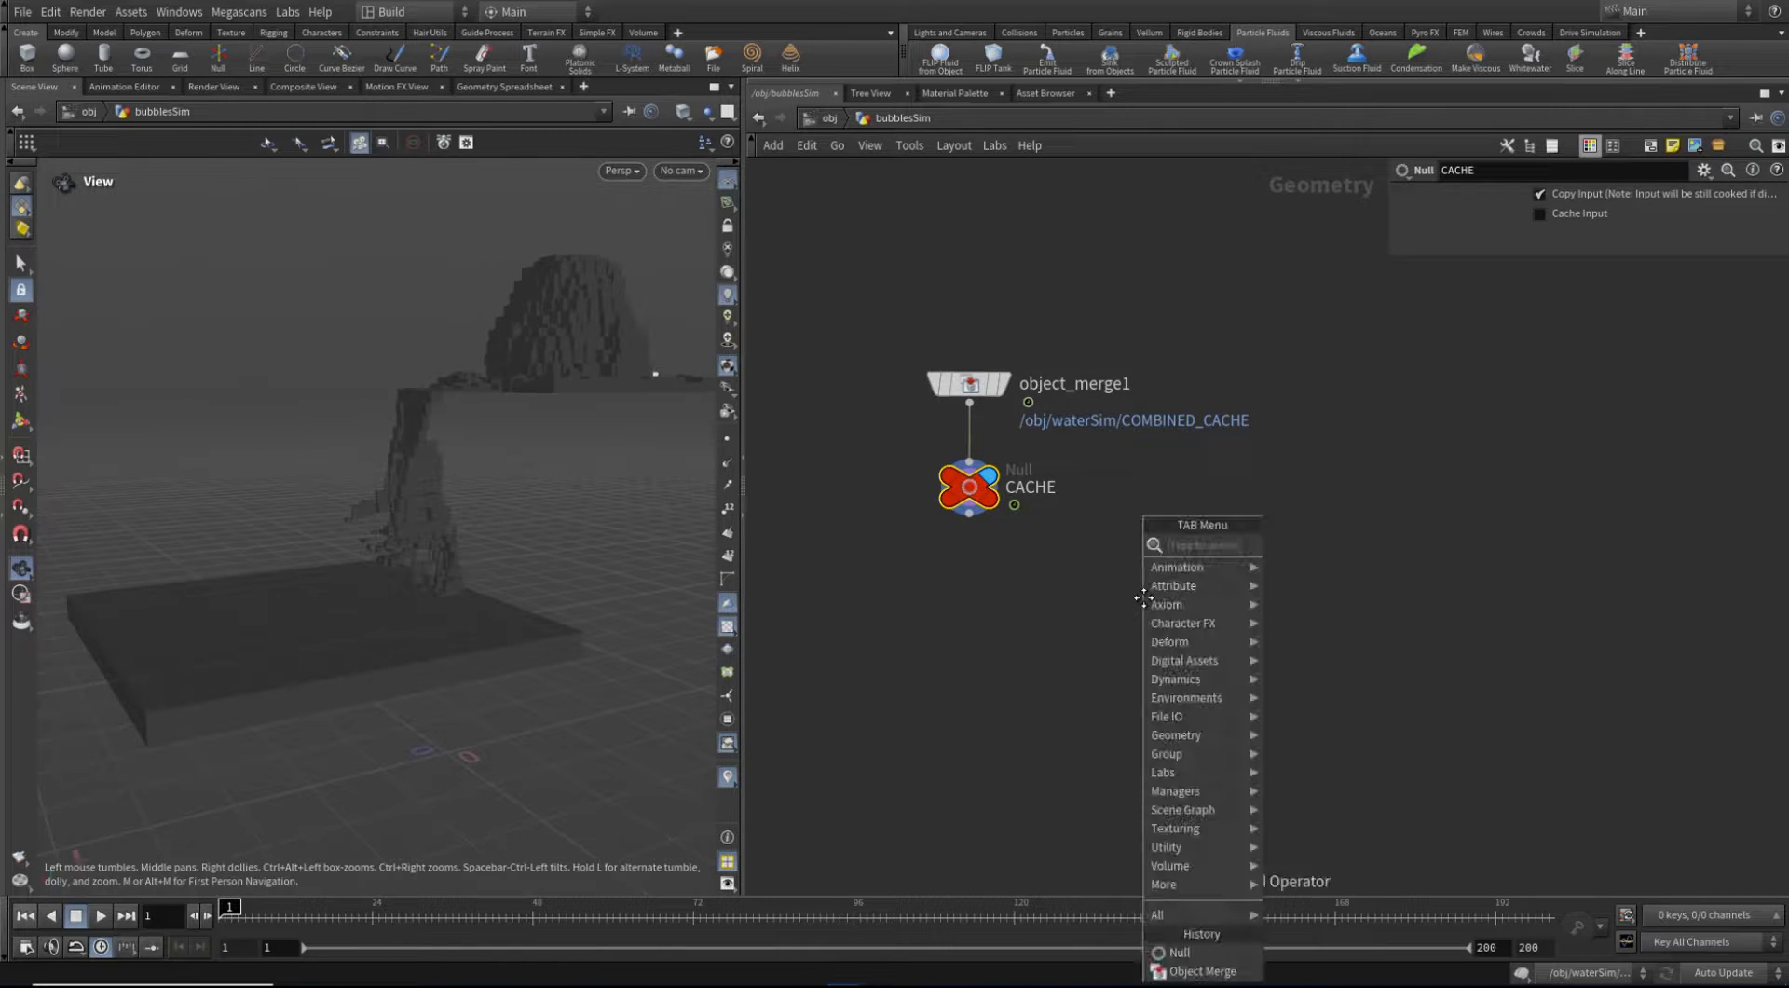
type("whisou")
left_click(1325, 544)
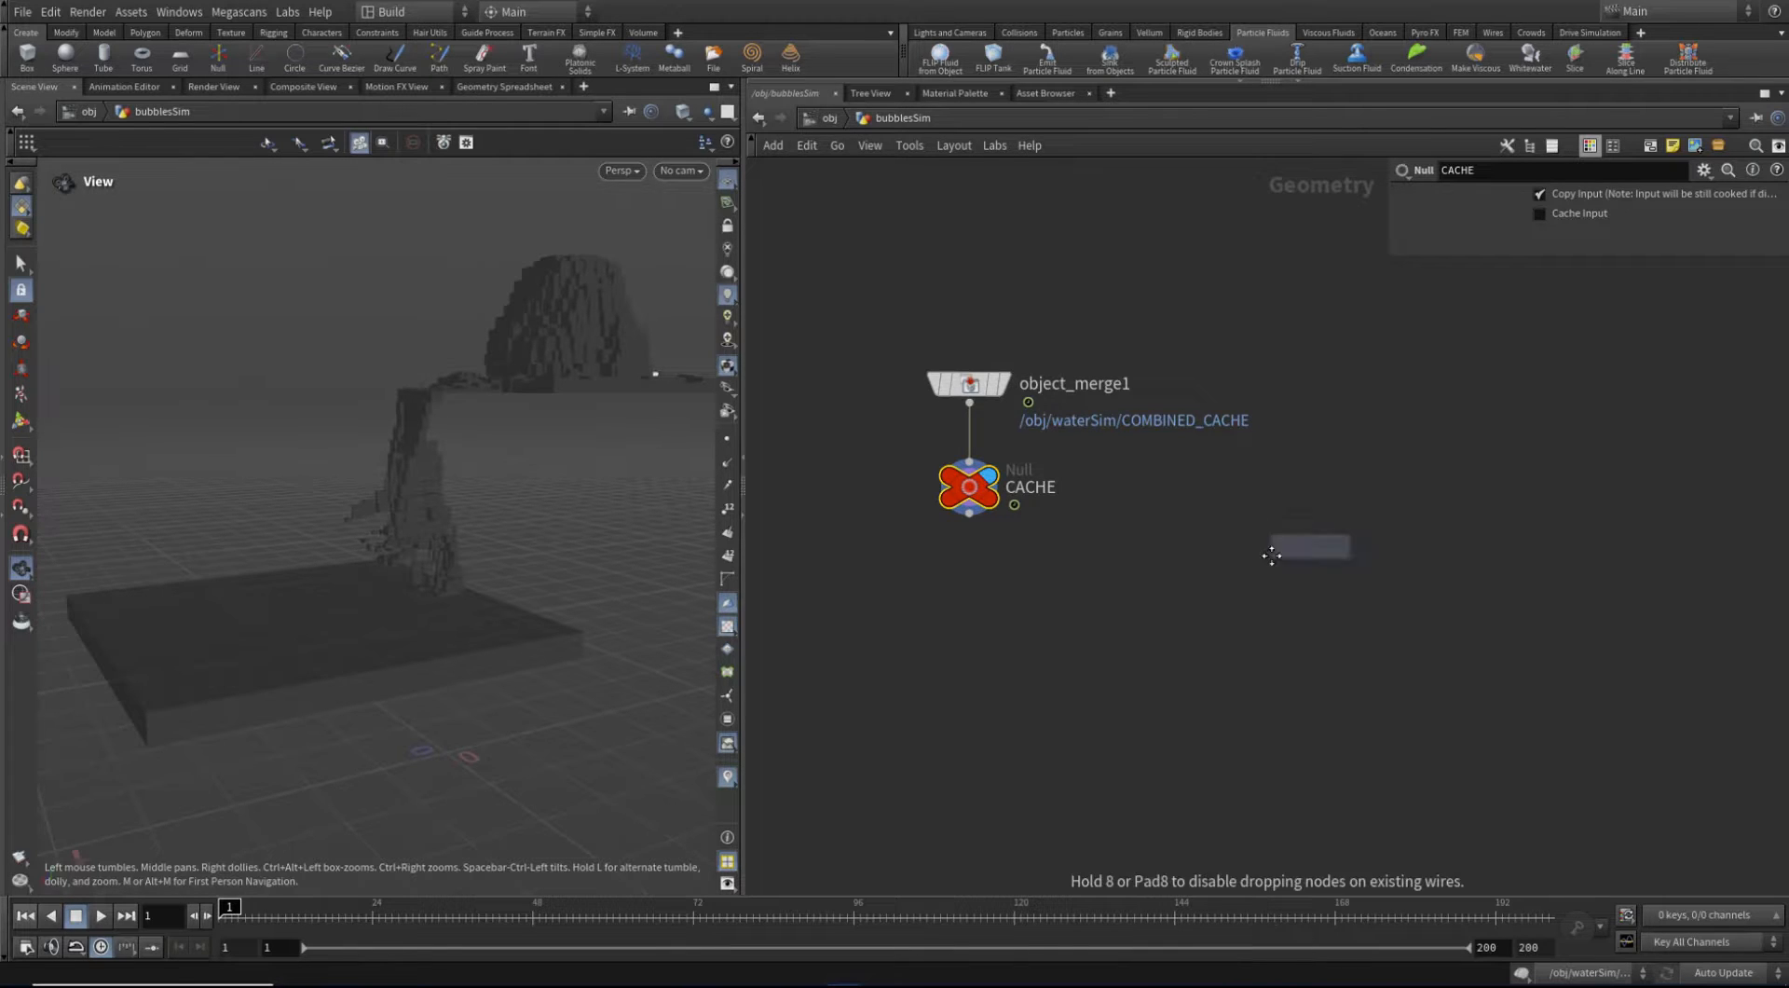
left_click(982, 641)
left_click(968, 514)
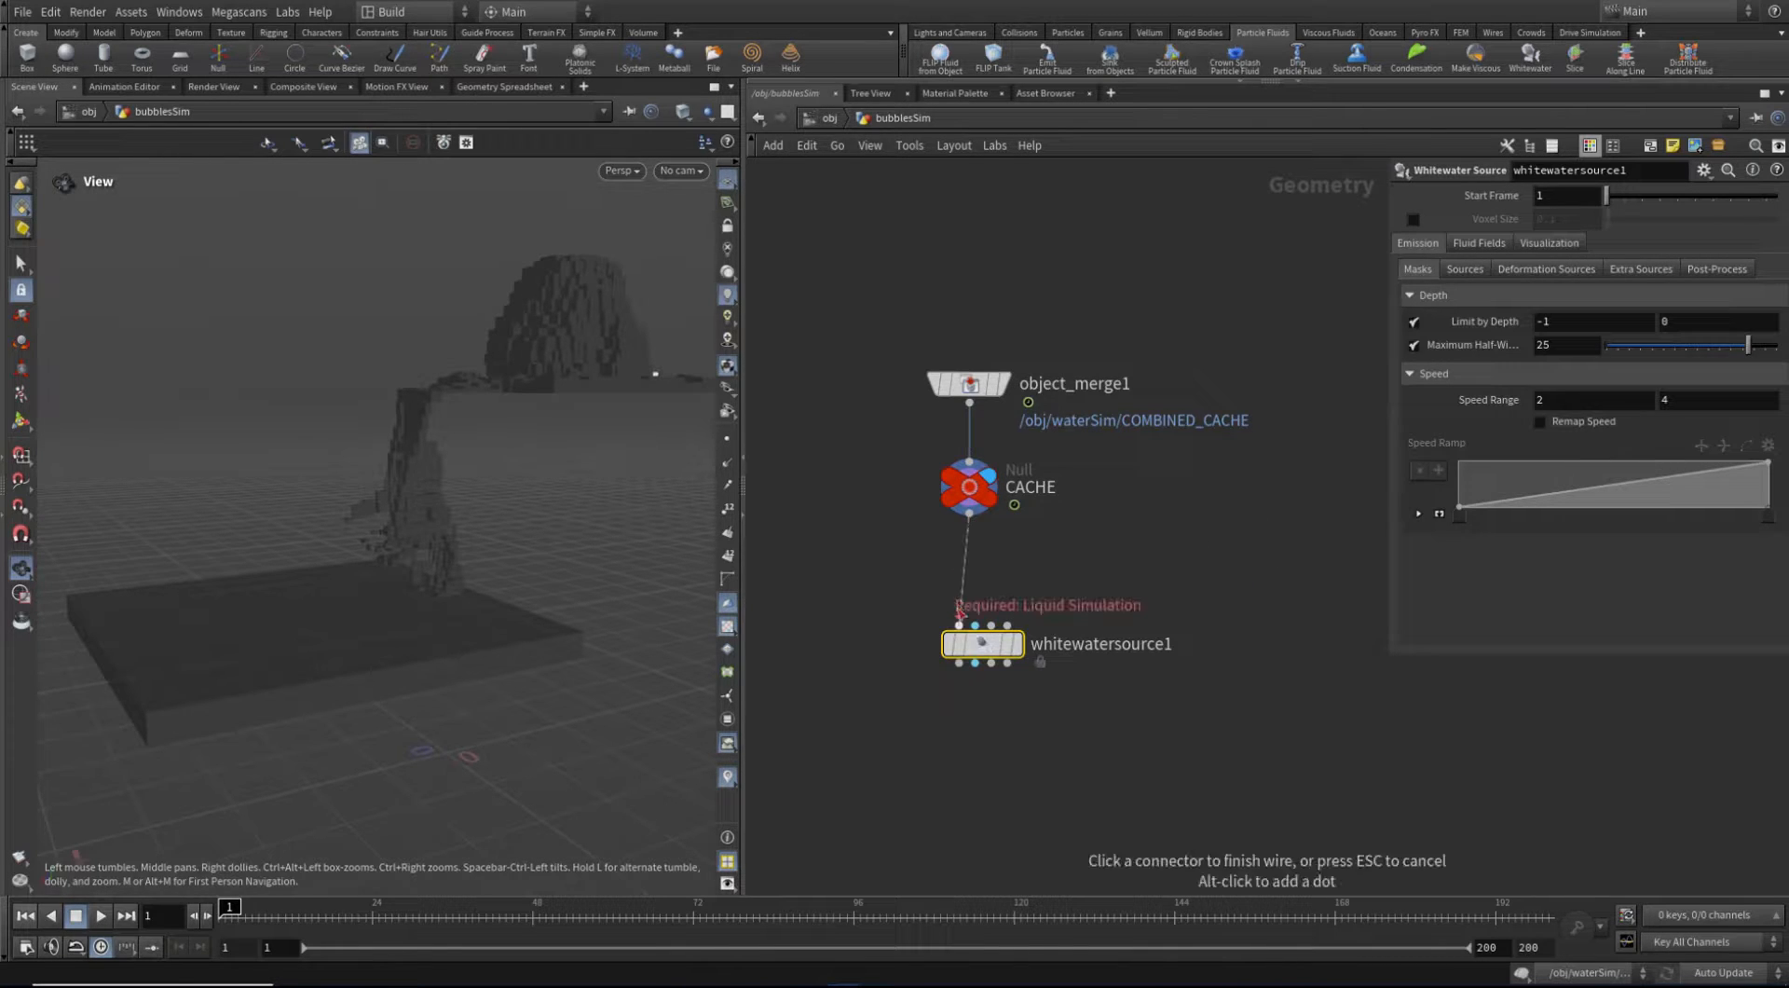
left_click(959, 623)
Display the Whitewater Source node, place it slightly further below CACHE and widen its parameter area
mouse_move(988, 644)
left_mouse_down()
mouse_move(1011, 663)
mouse_move(996, 665)
left_mouse_up()
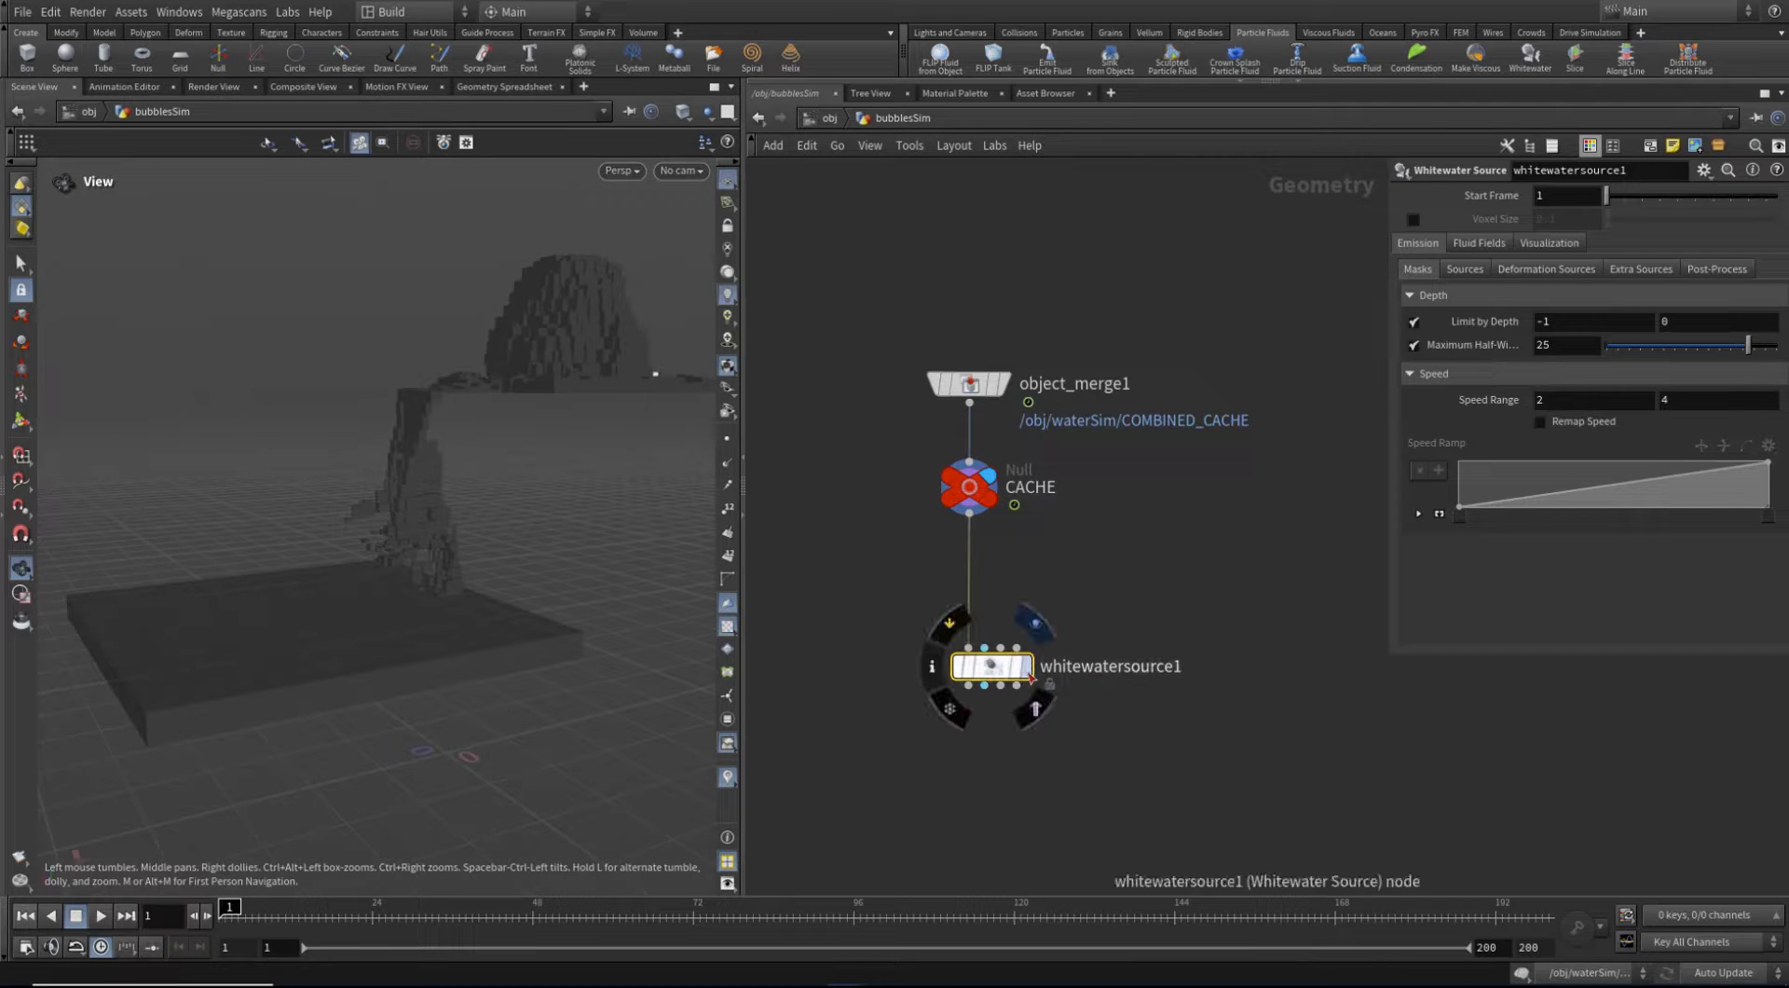
left_click(1026, 665)
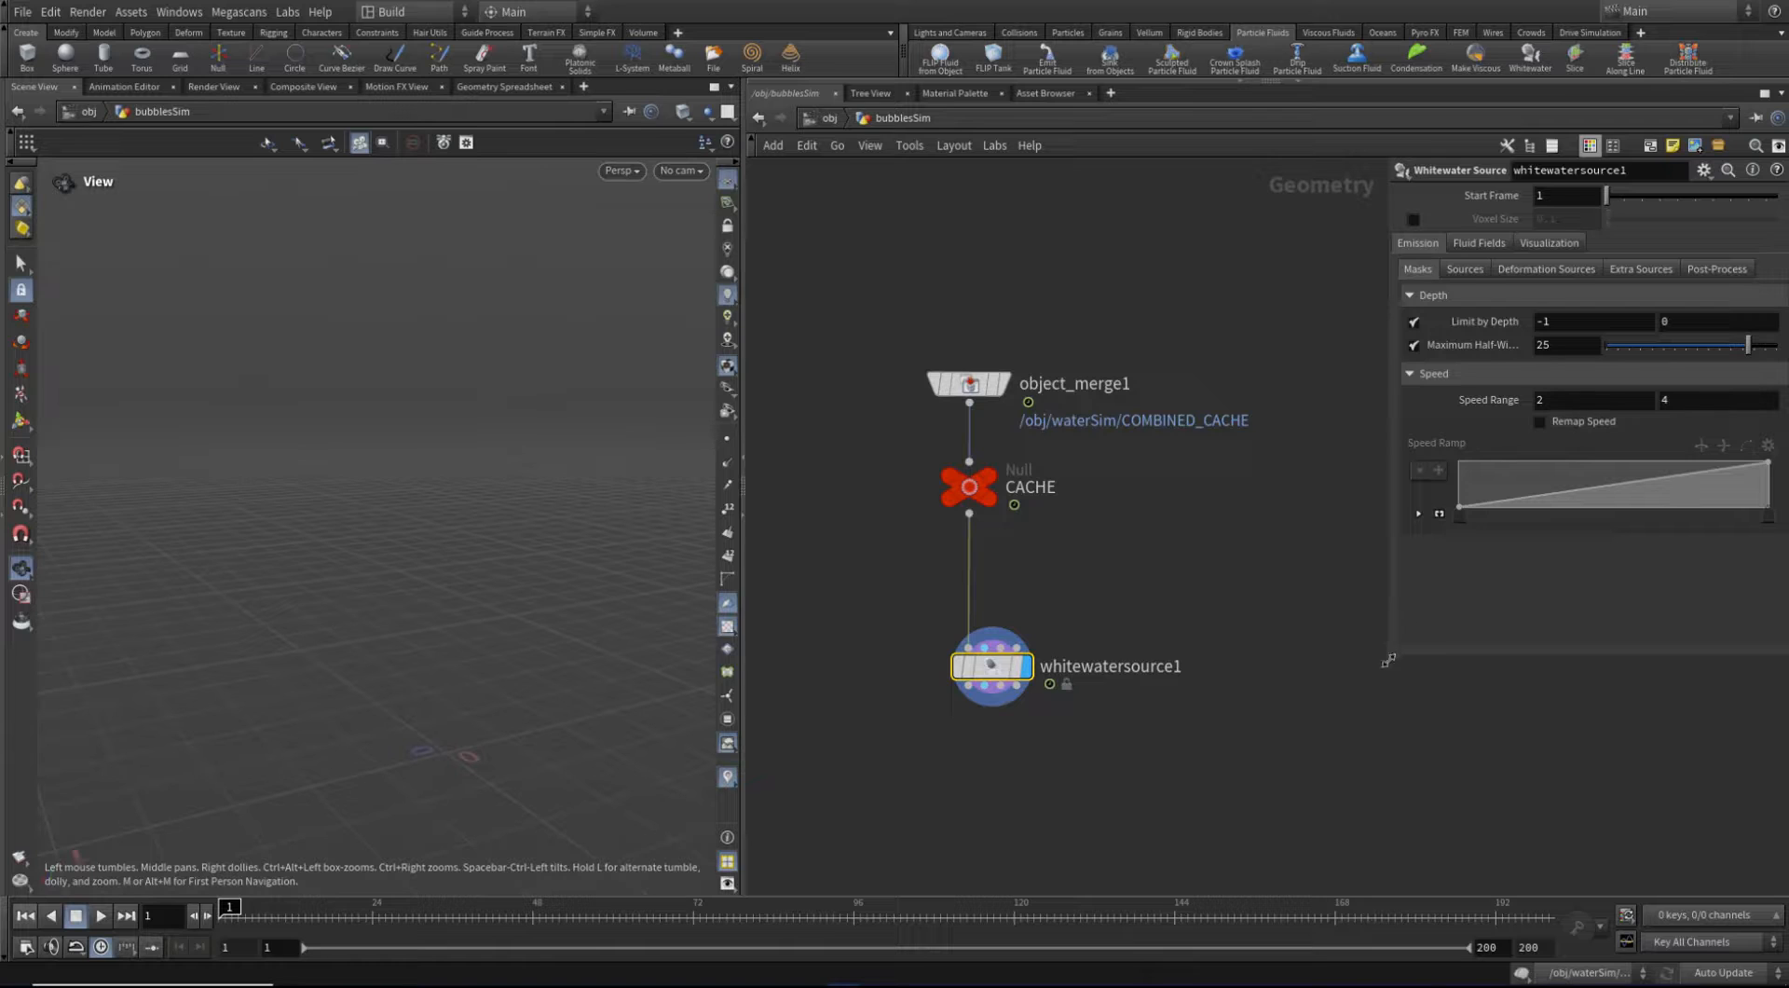
left_click_drag(1389, 652, 1303, 605)
middle_click_drag(1123, 515, 1087, 479)
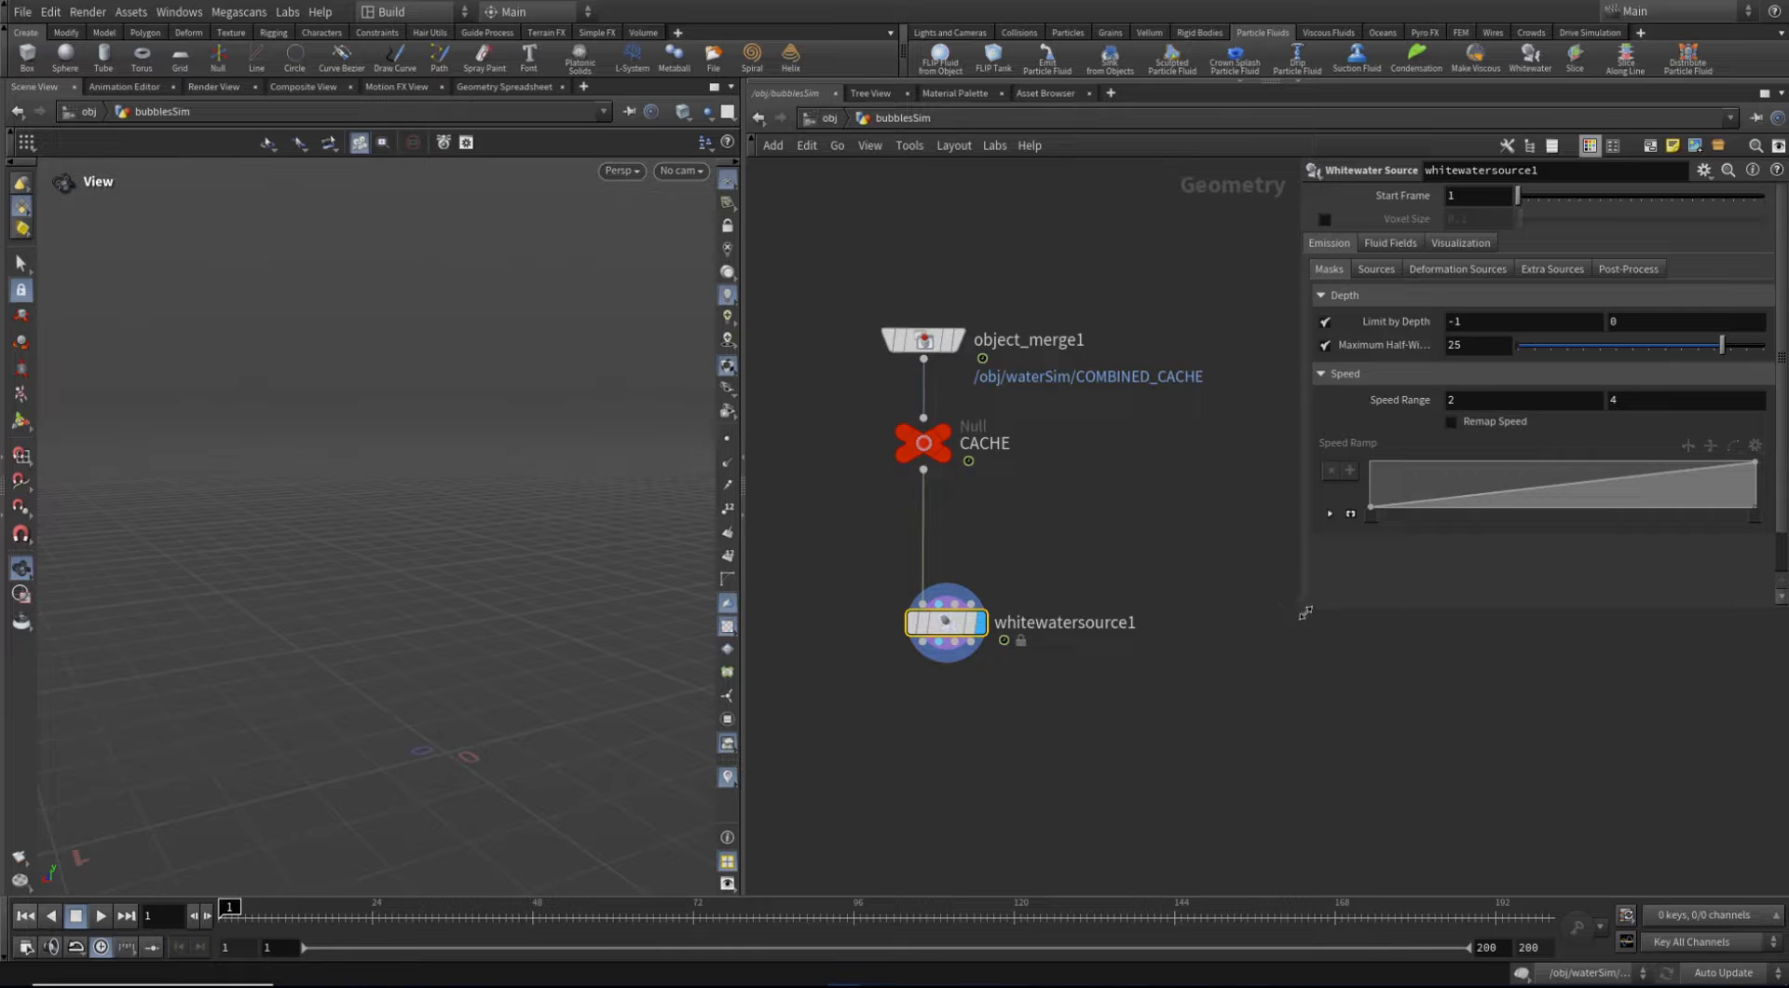
left_click_drag(1301, 607, 1234, 608)
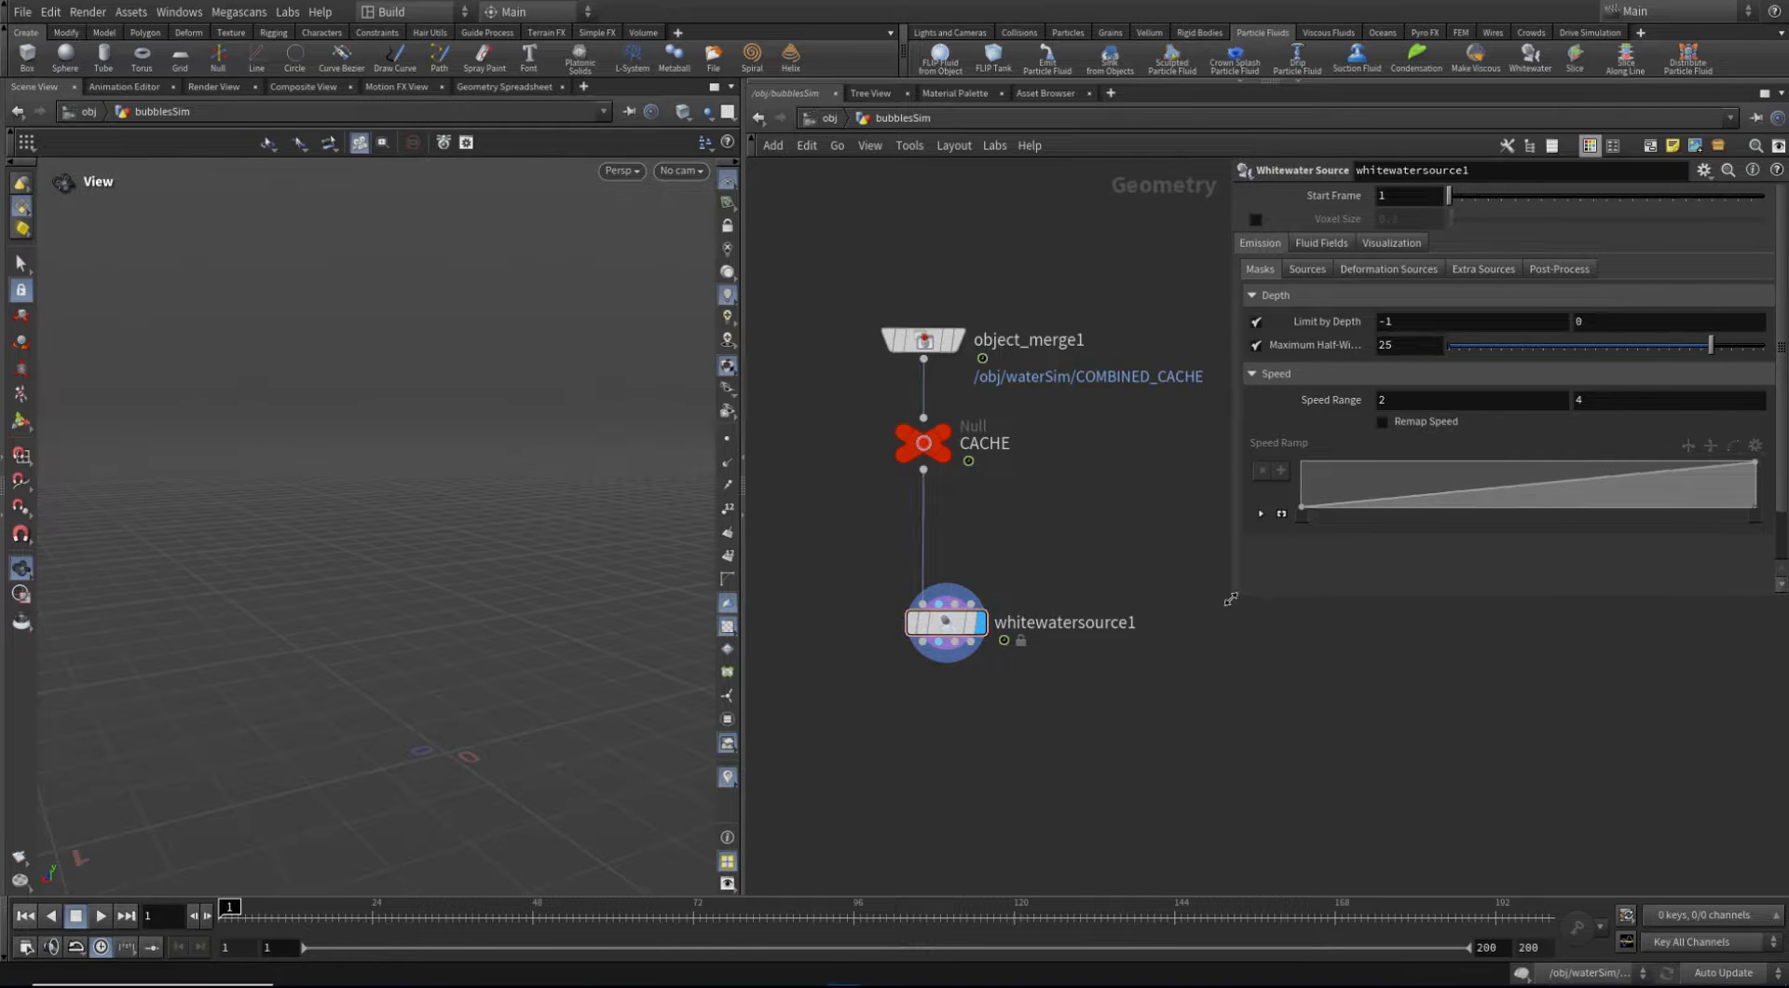
scroll(1009, 547, "up", 2)
middle_click_drag(1042, 521, 1043, 514)
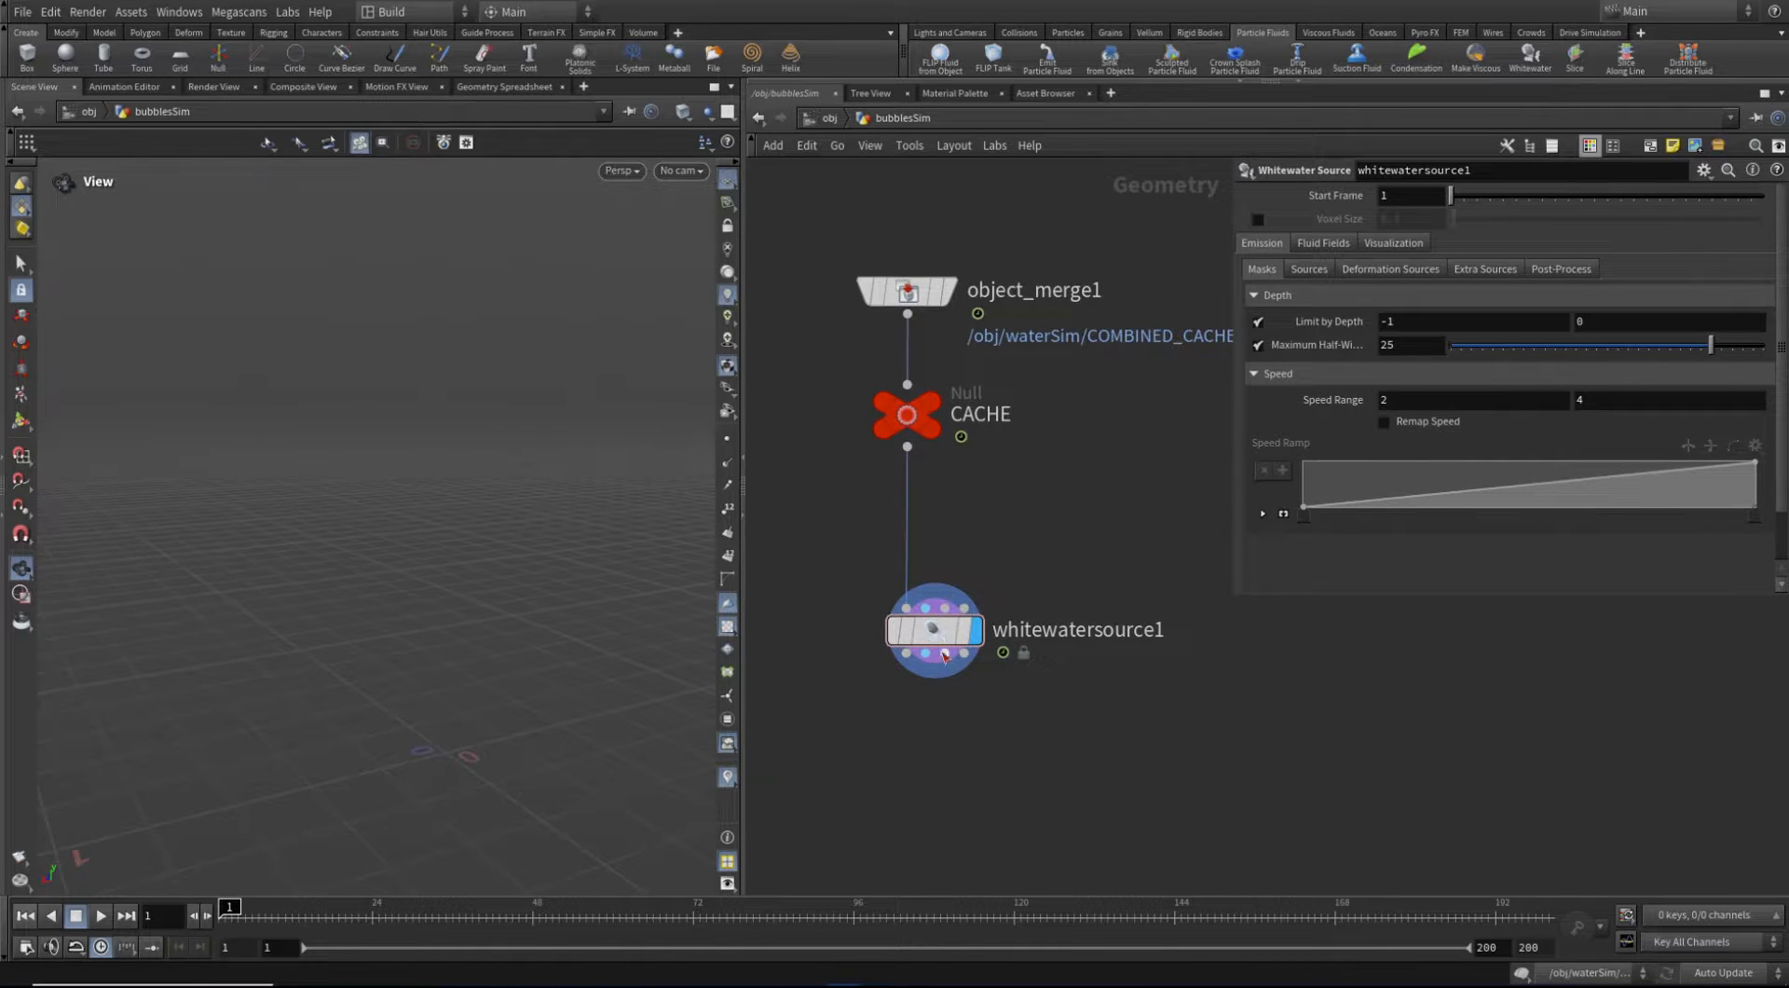
left_click_drag(931, 626, 930, 640)
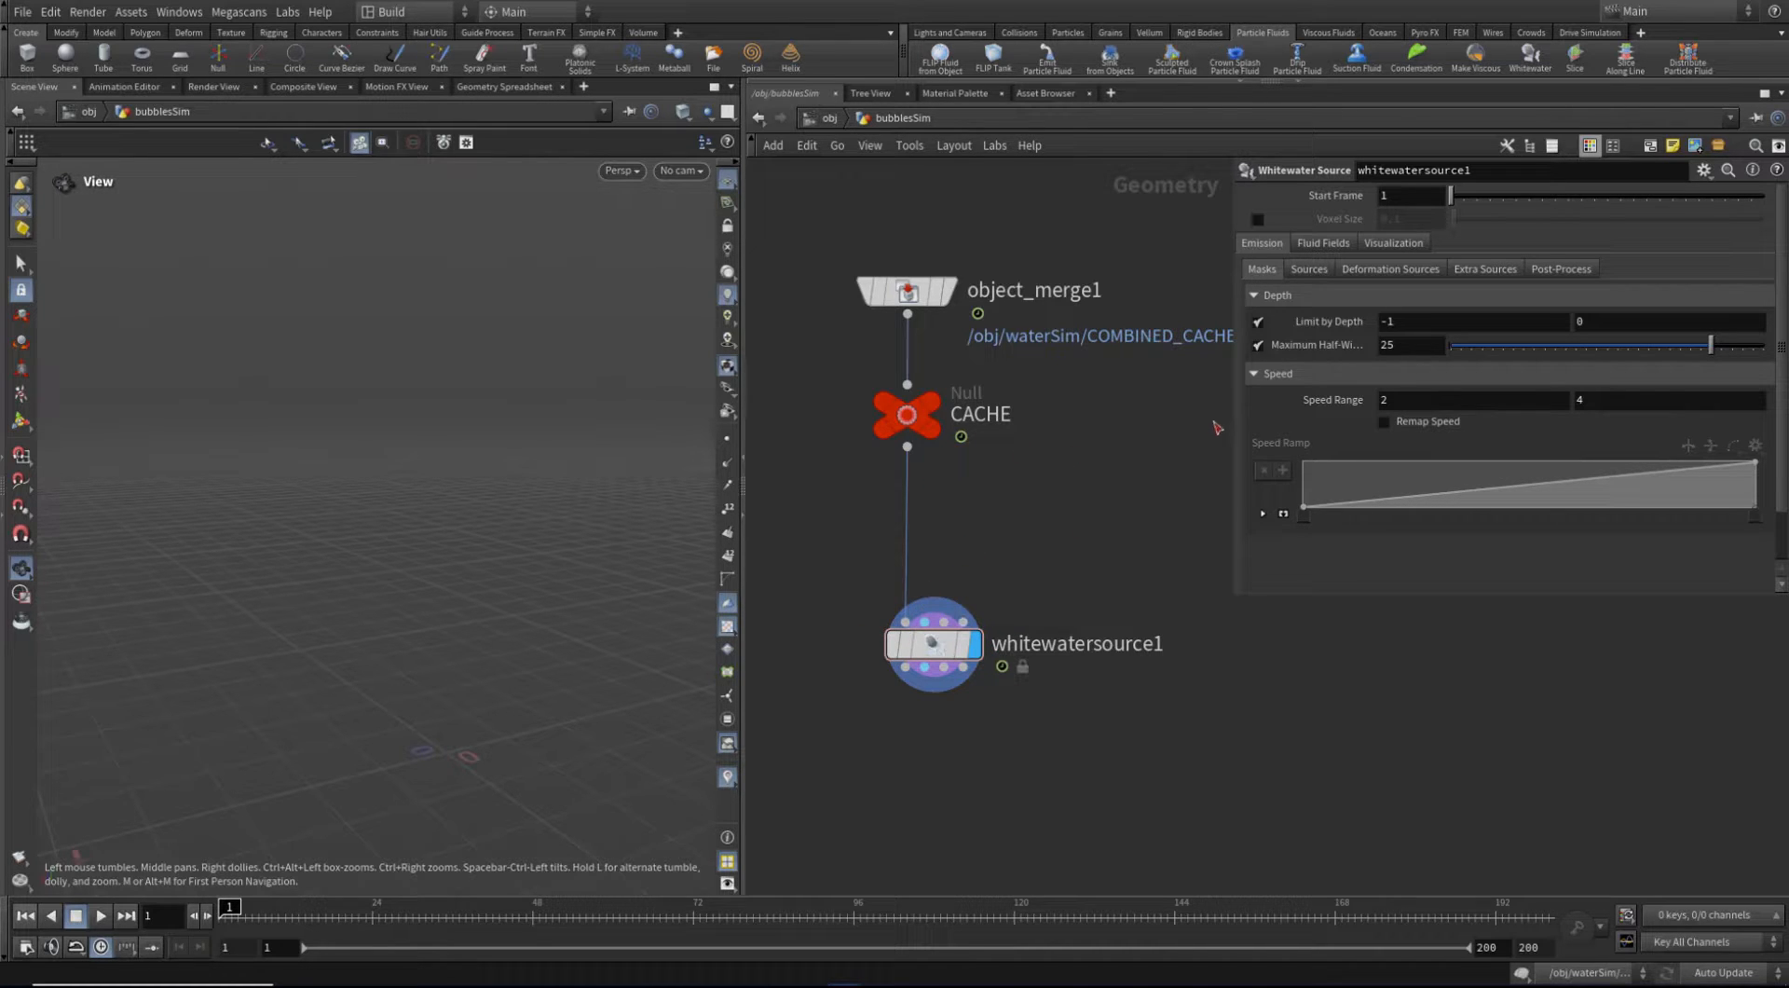
Check the Whitewater Source's Extra Sources settings, return to Masks and wire CACHE into its Container input as well
left_click(1482, 270)
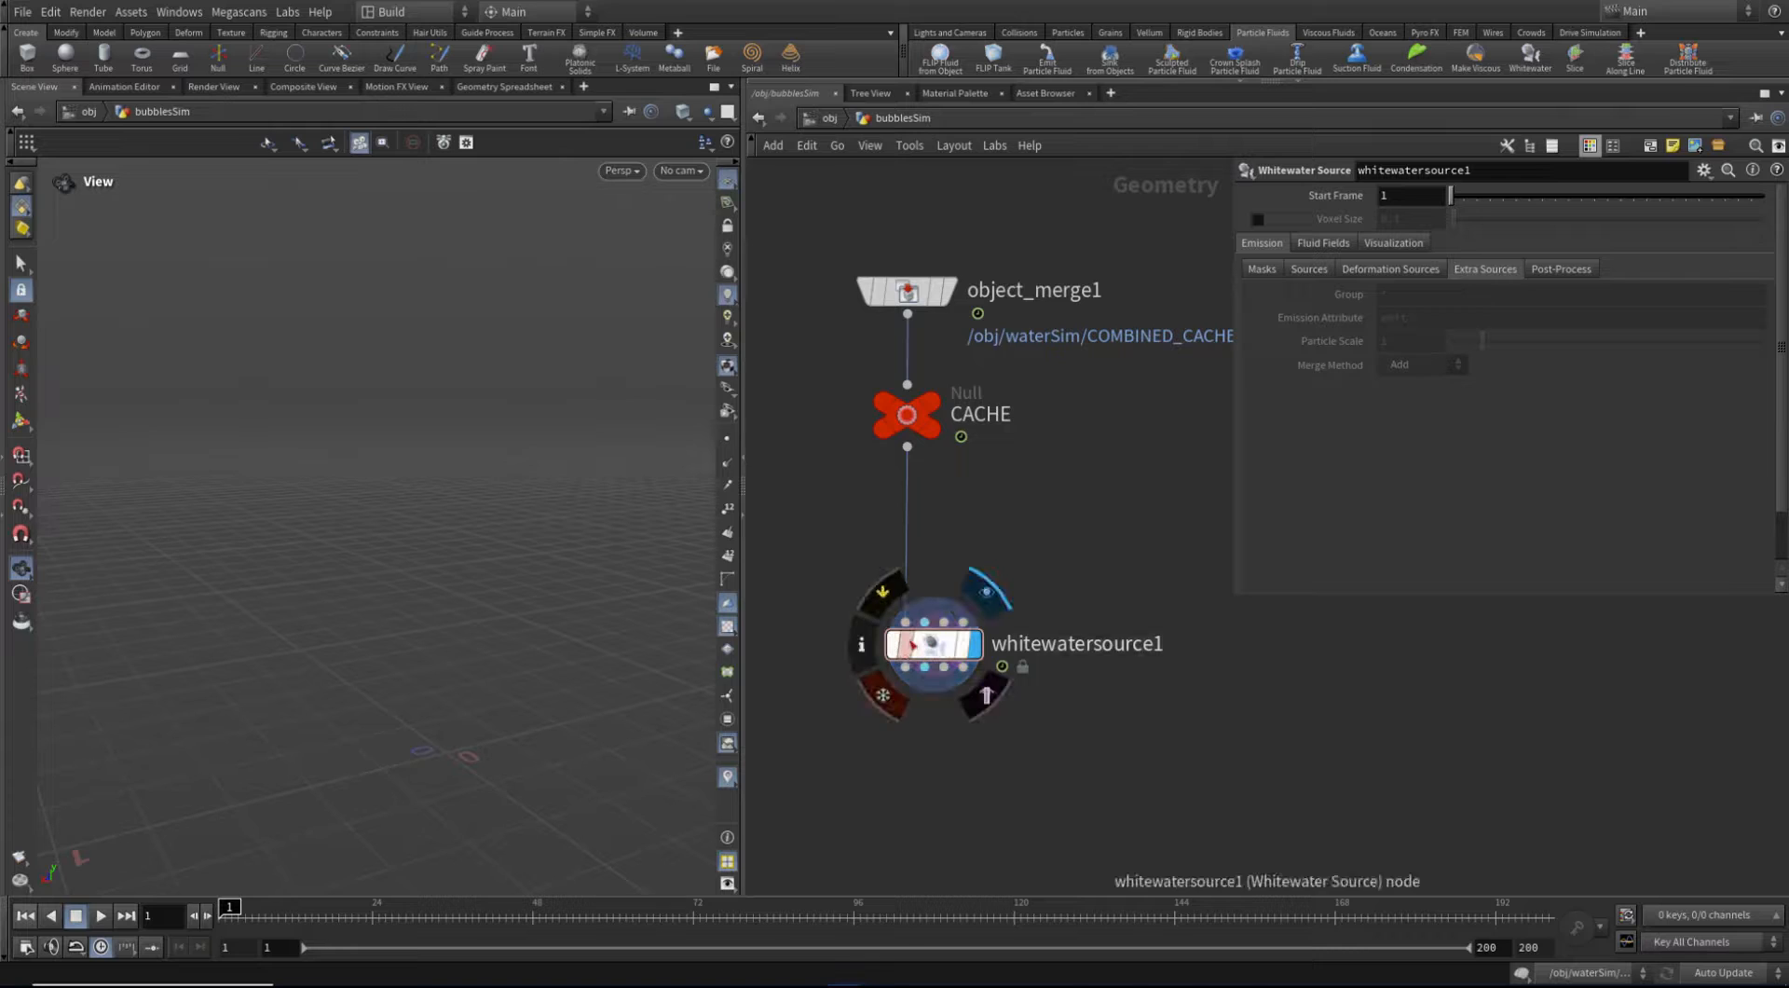
left_click(1263, 270)
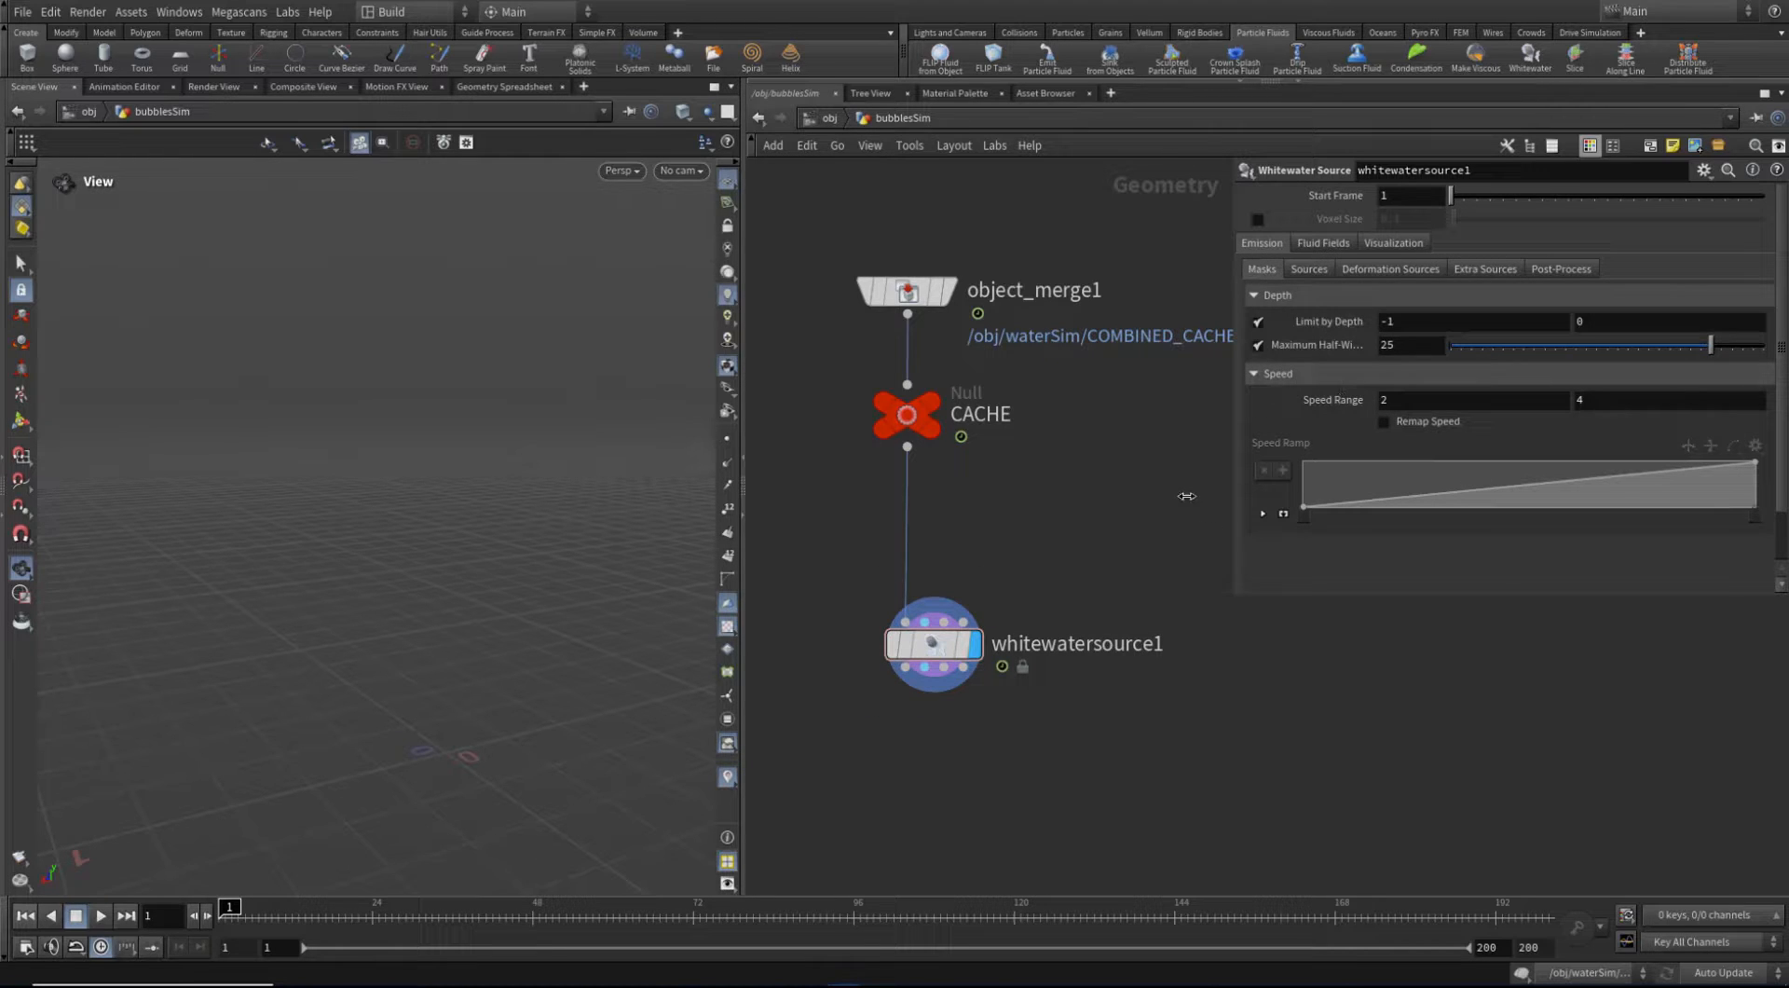
left_click(907, 447)
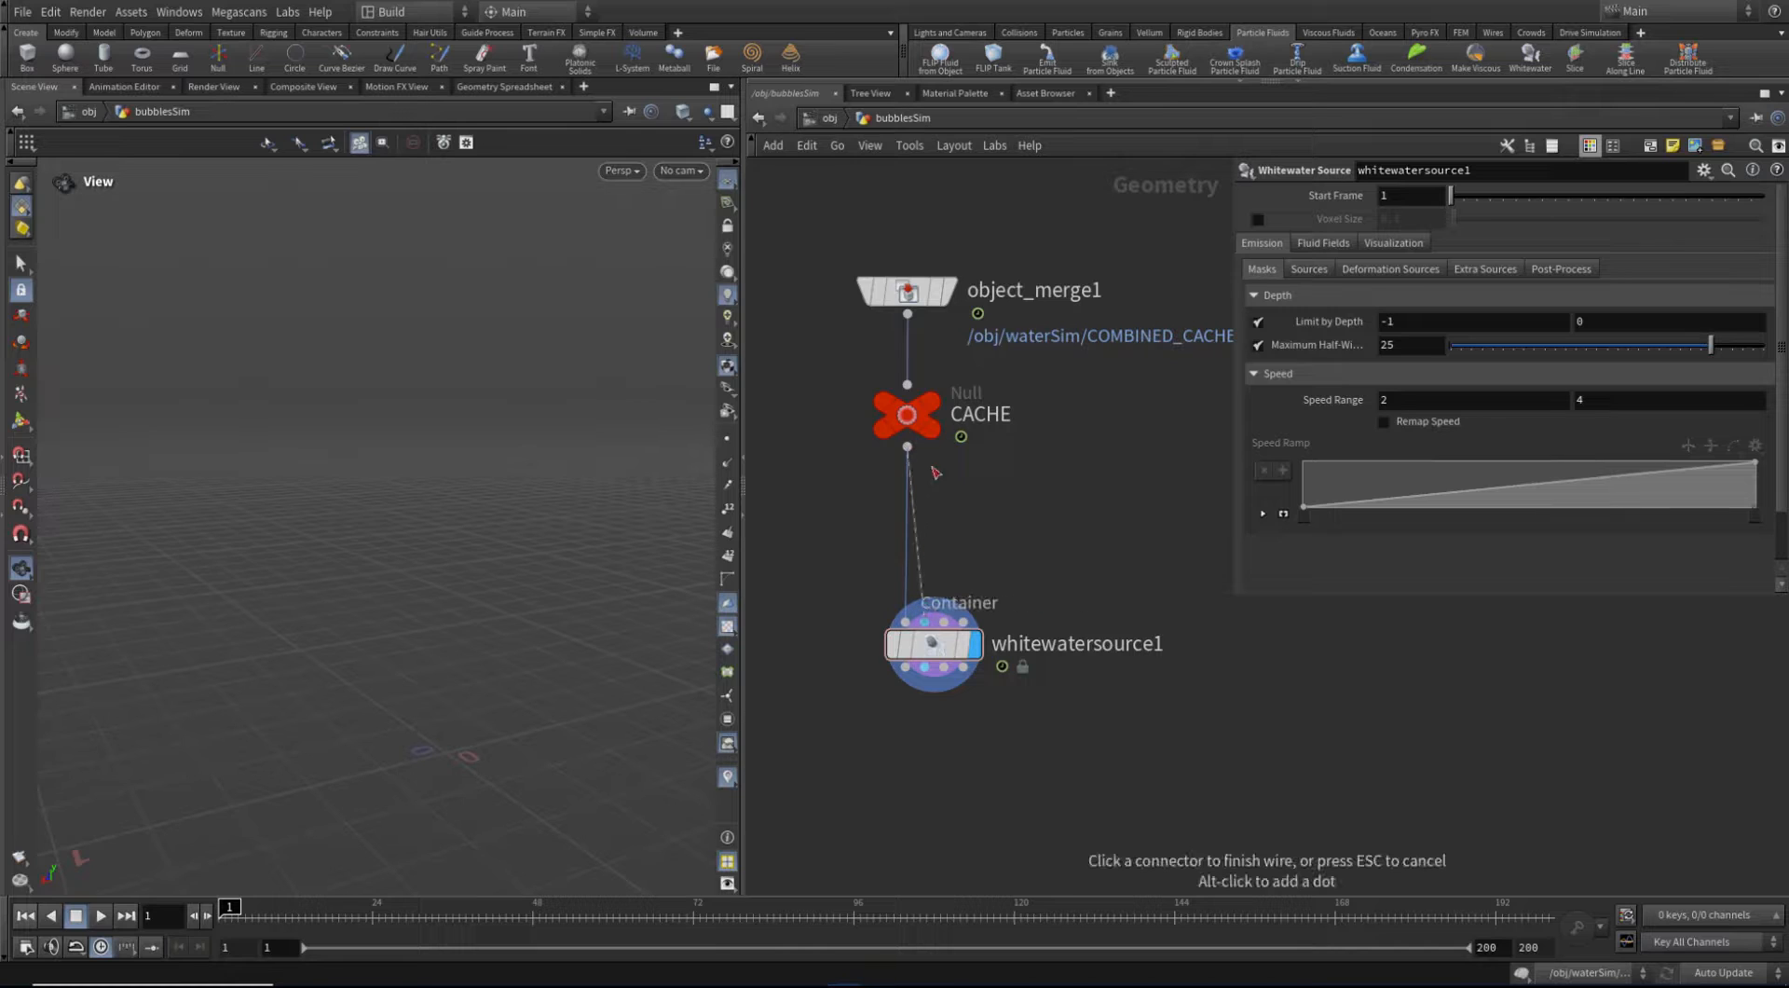
left_click(928, 623)
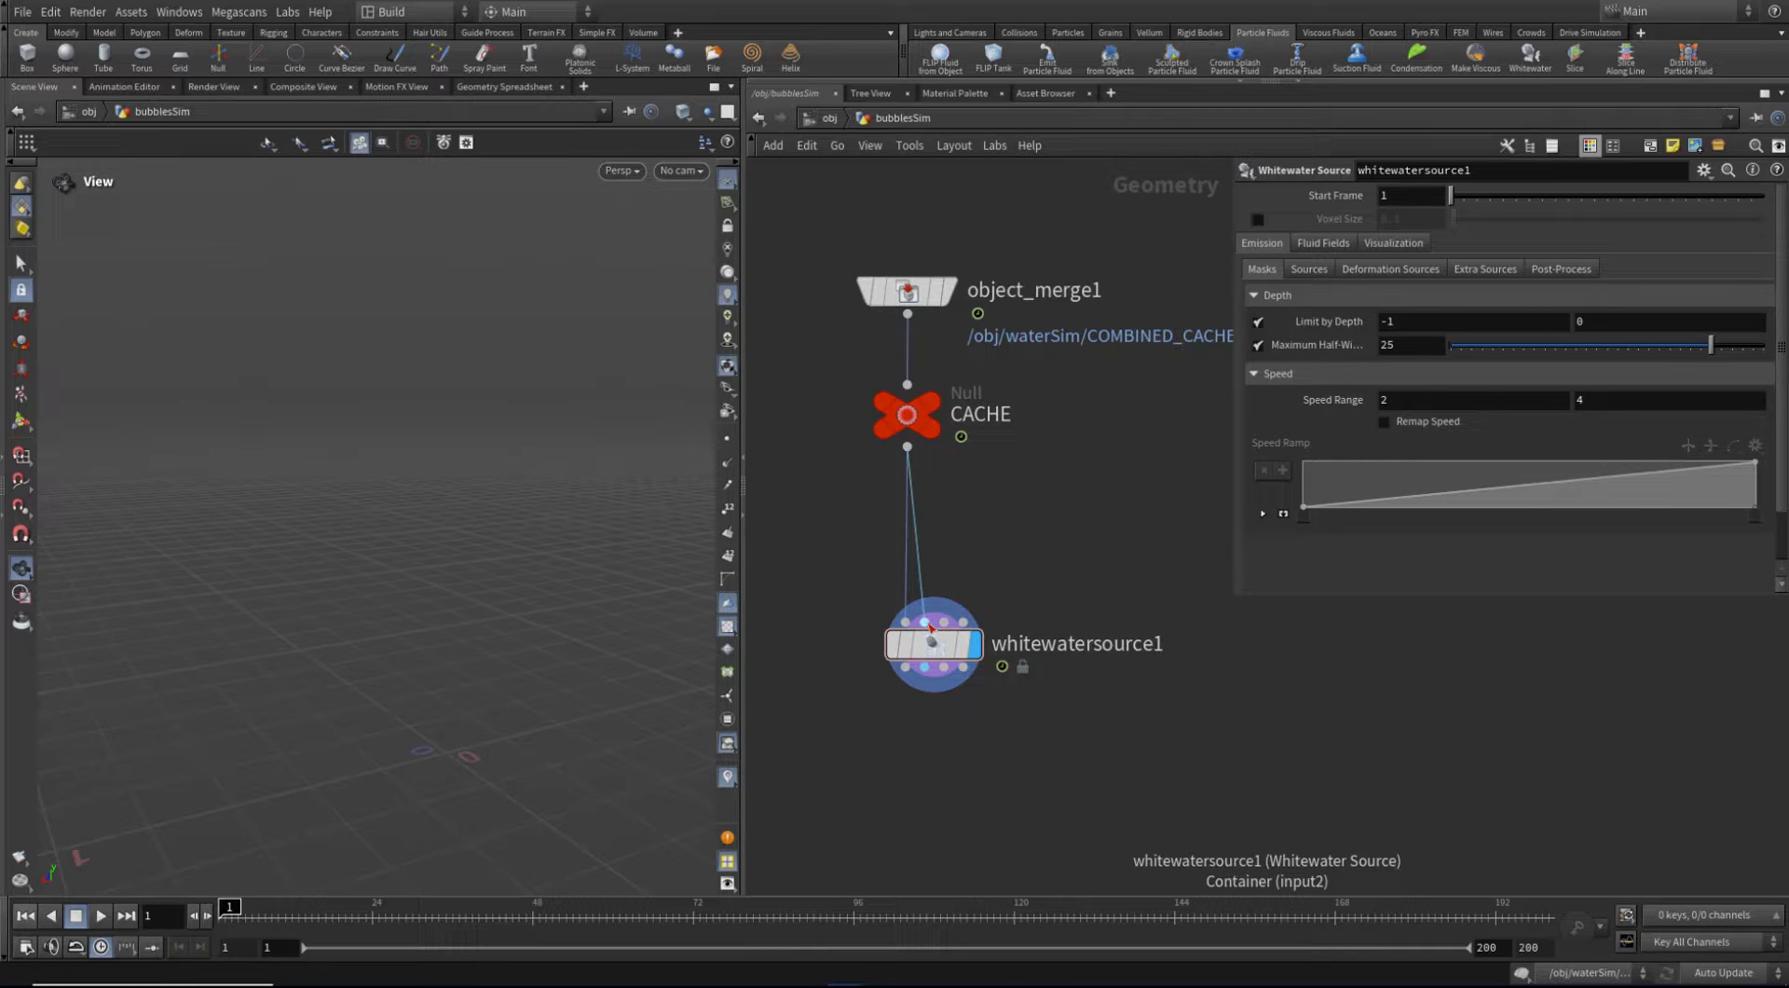
left_click(932, 641)
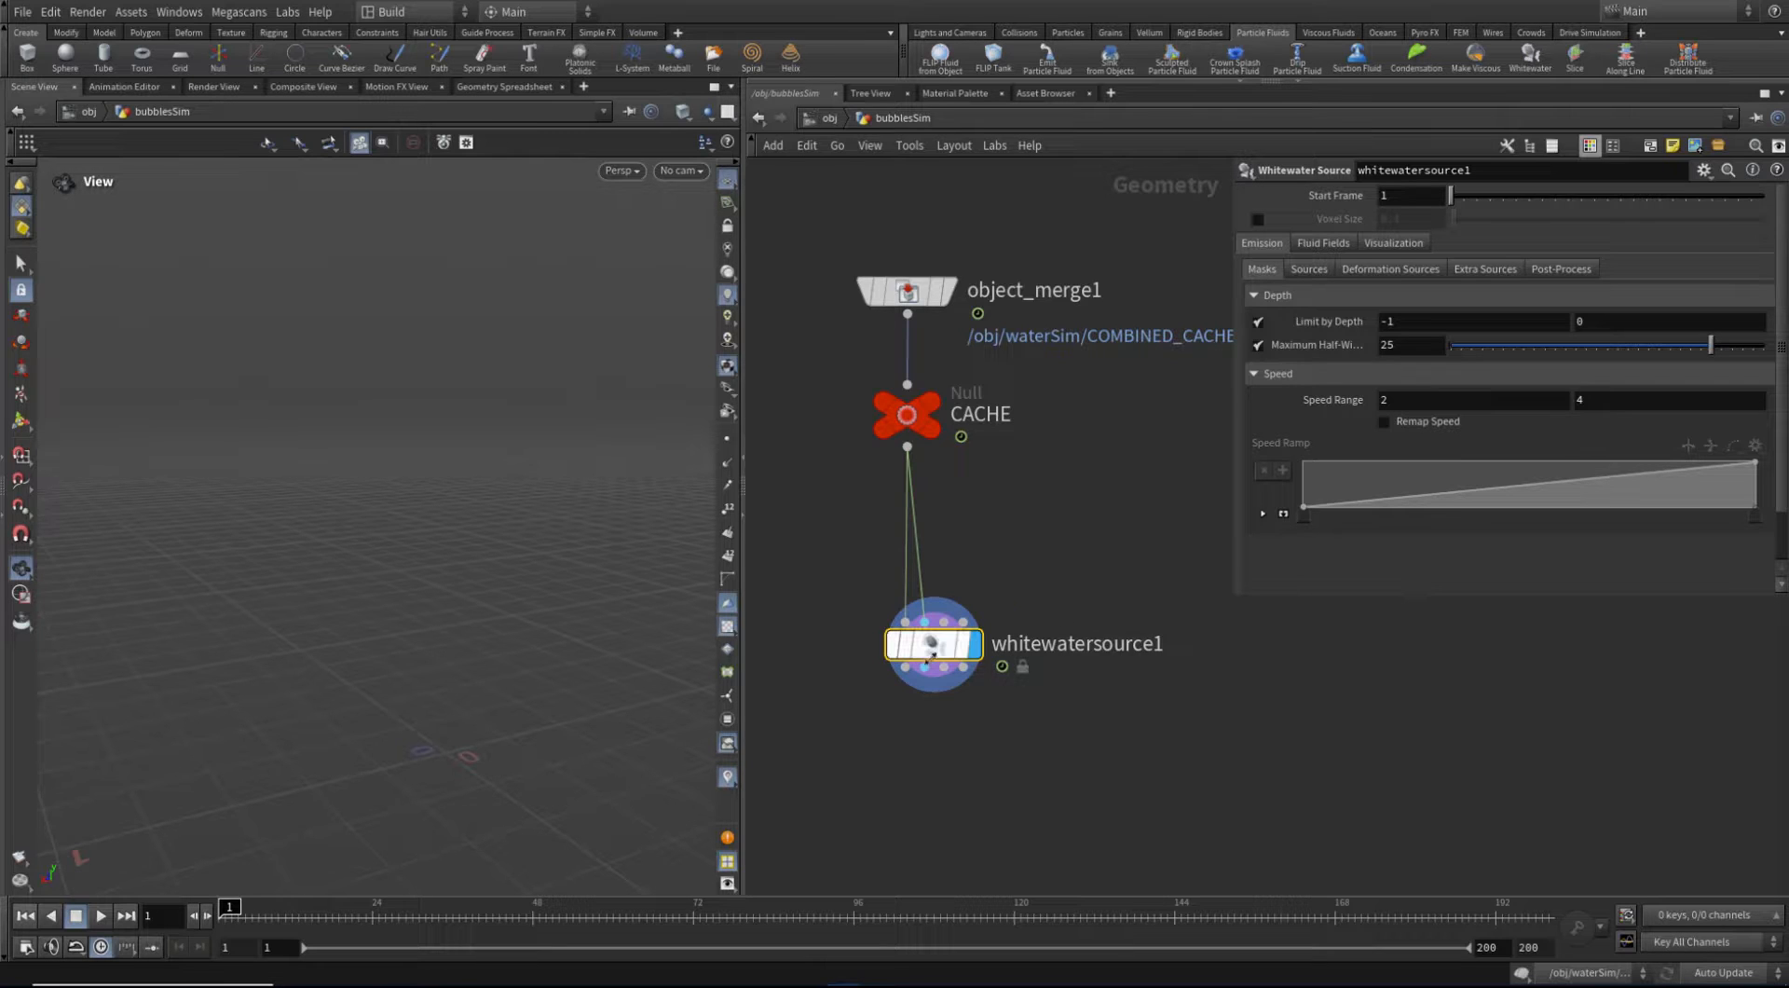
Inspect the node information of the Whitewater Source and CACHE, including volumes, attributes and outputs
mouse_move(930, 650)
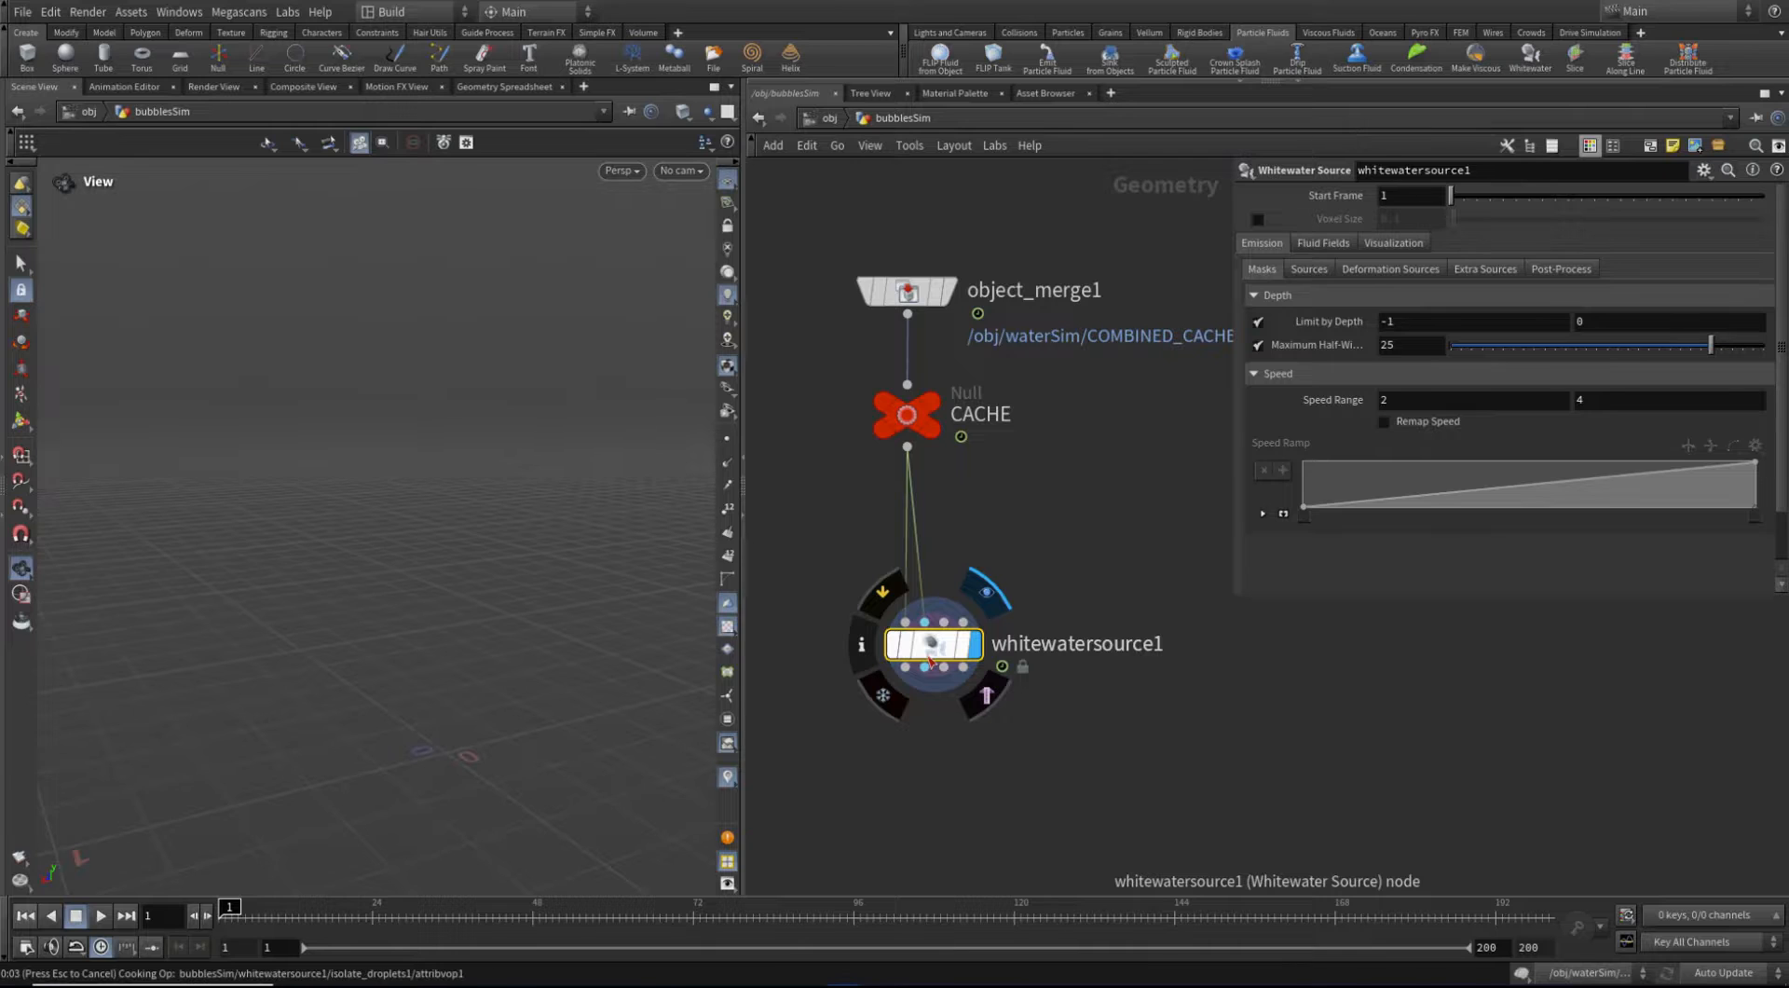
middle_click(930, 659)
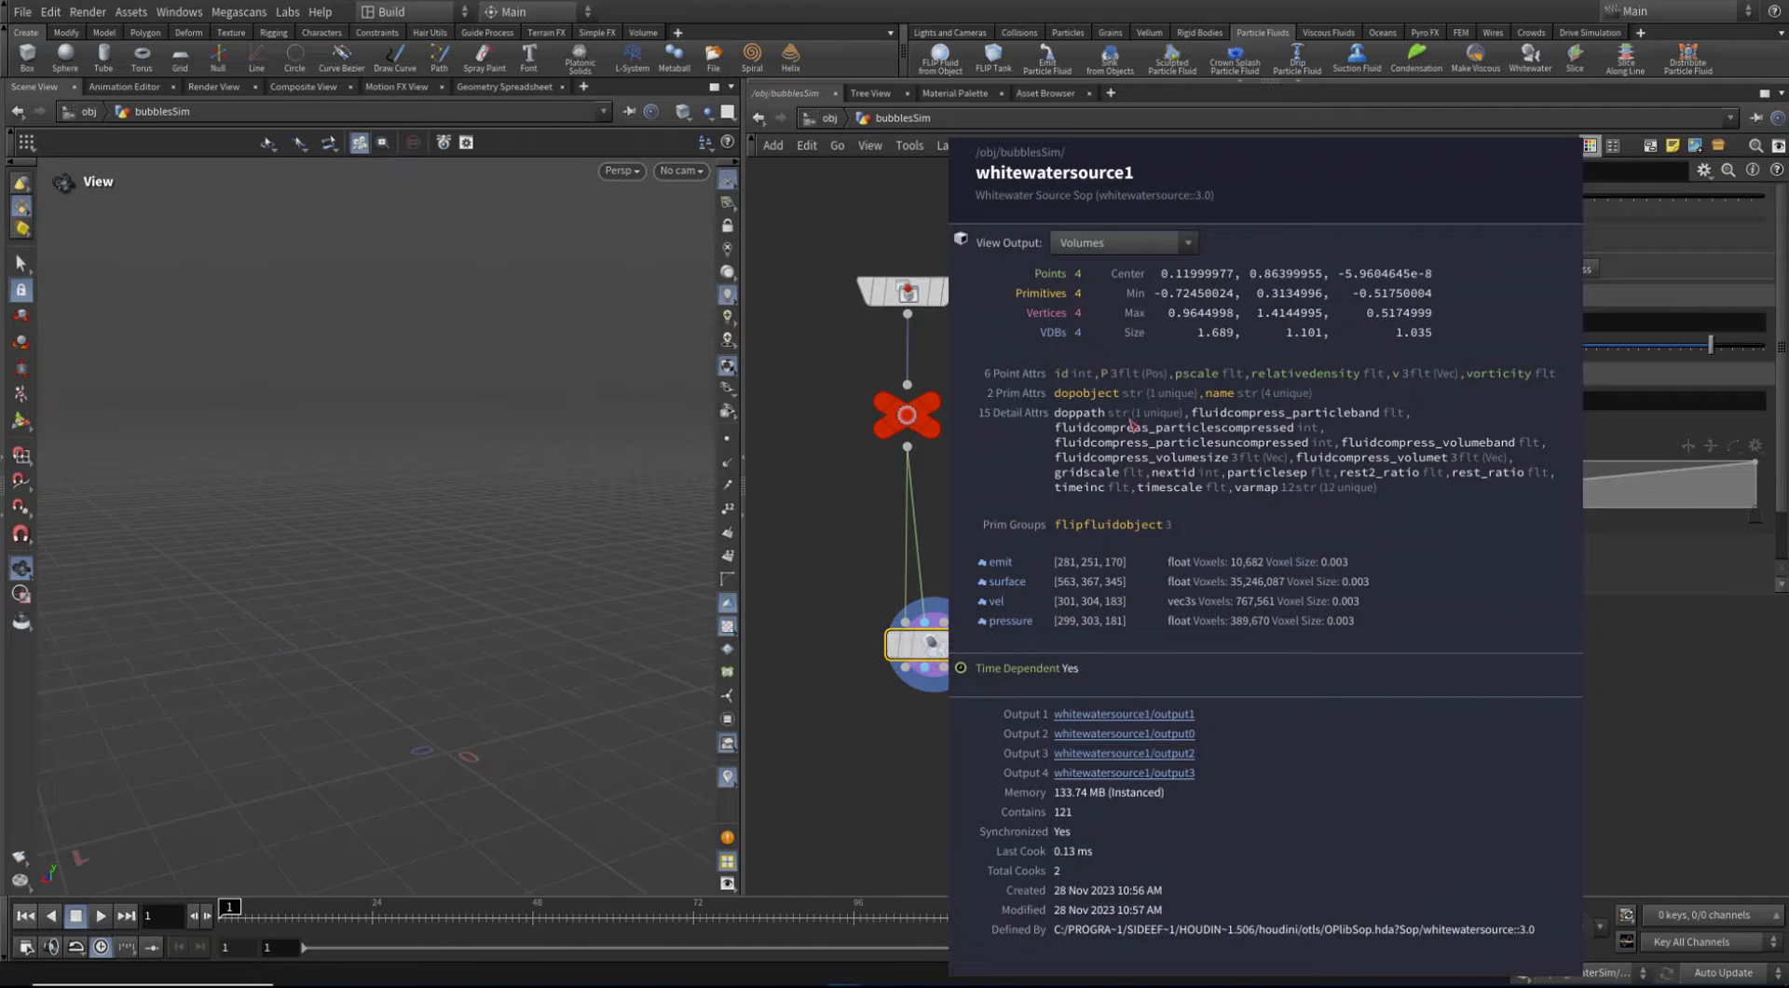
middle_click_drag(1100, 424, 1185, 450)
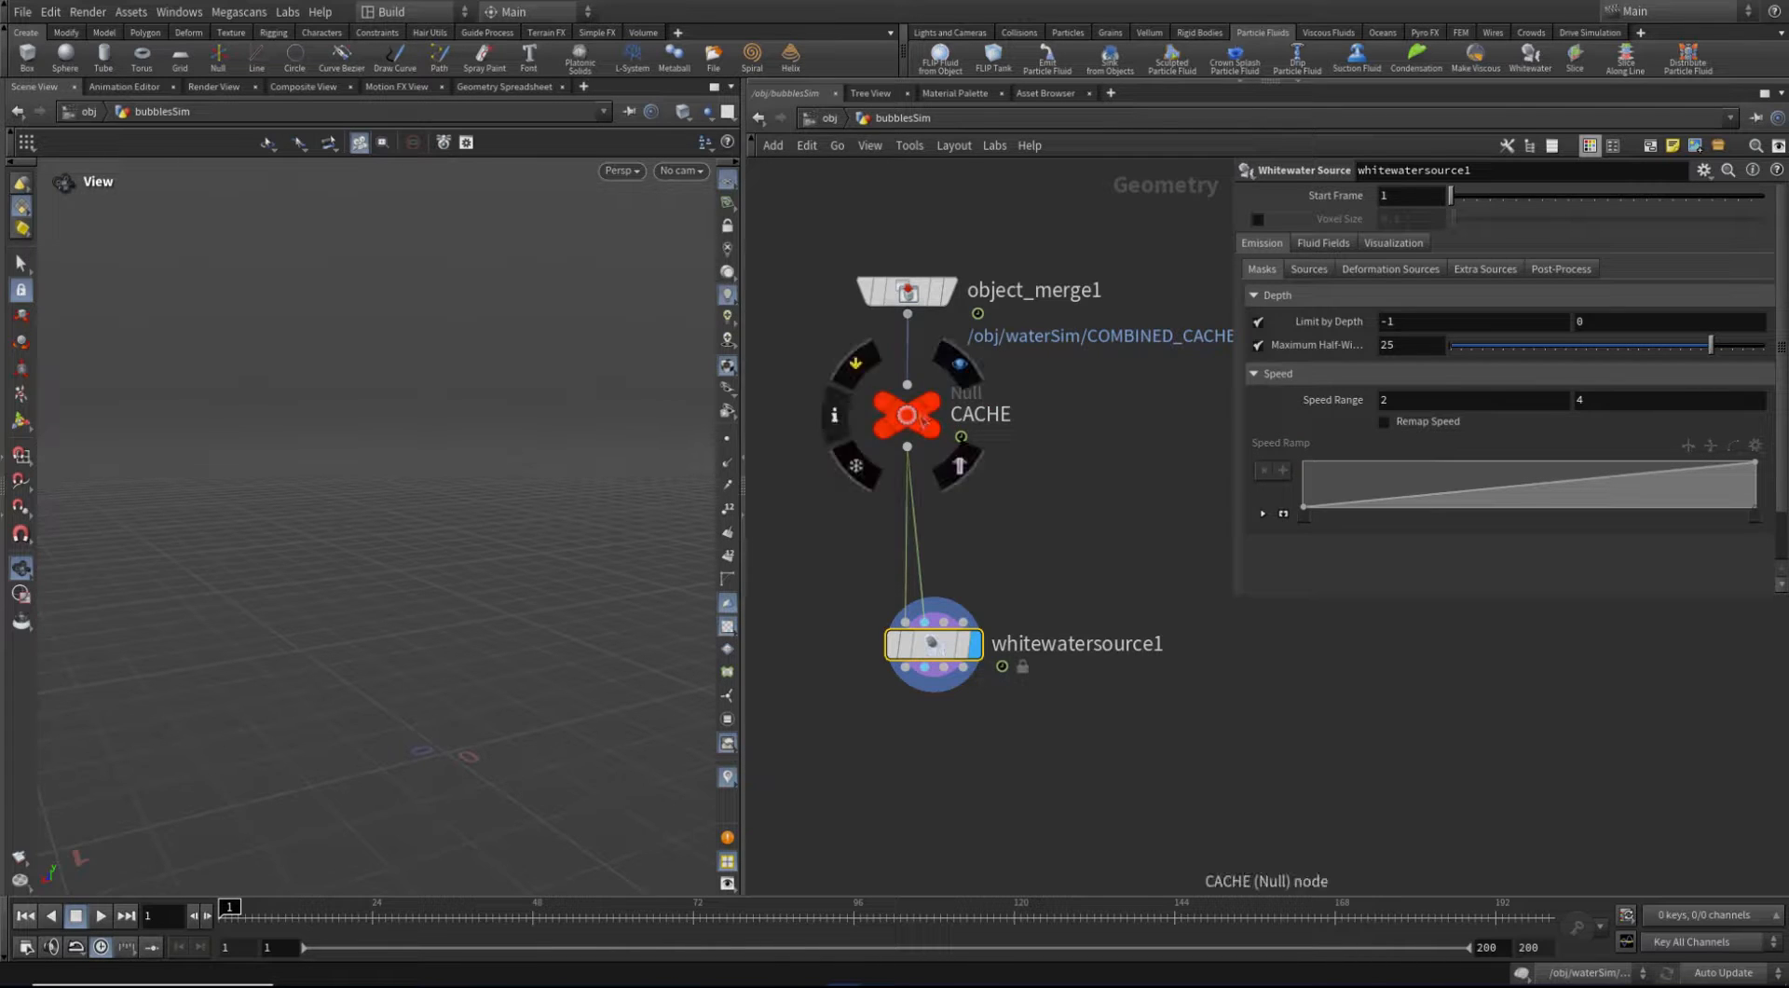
middle_click_drag(907, 415, 1109, 307)
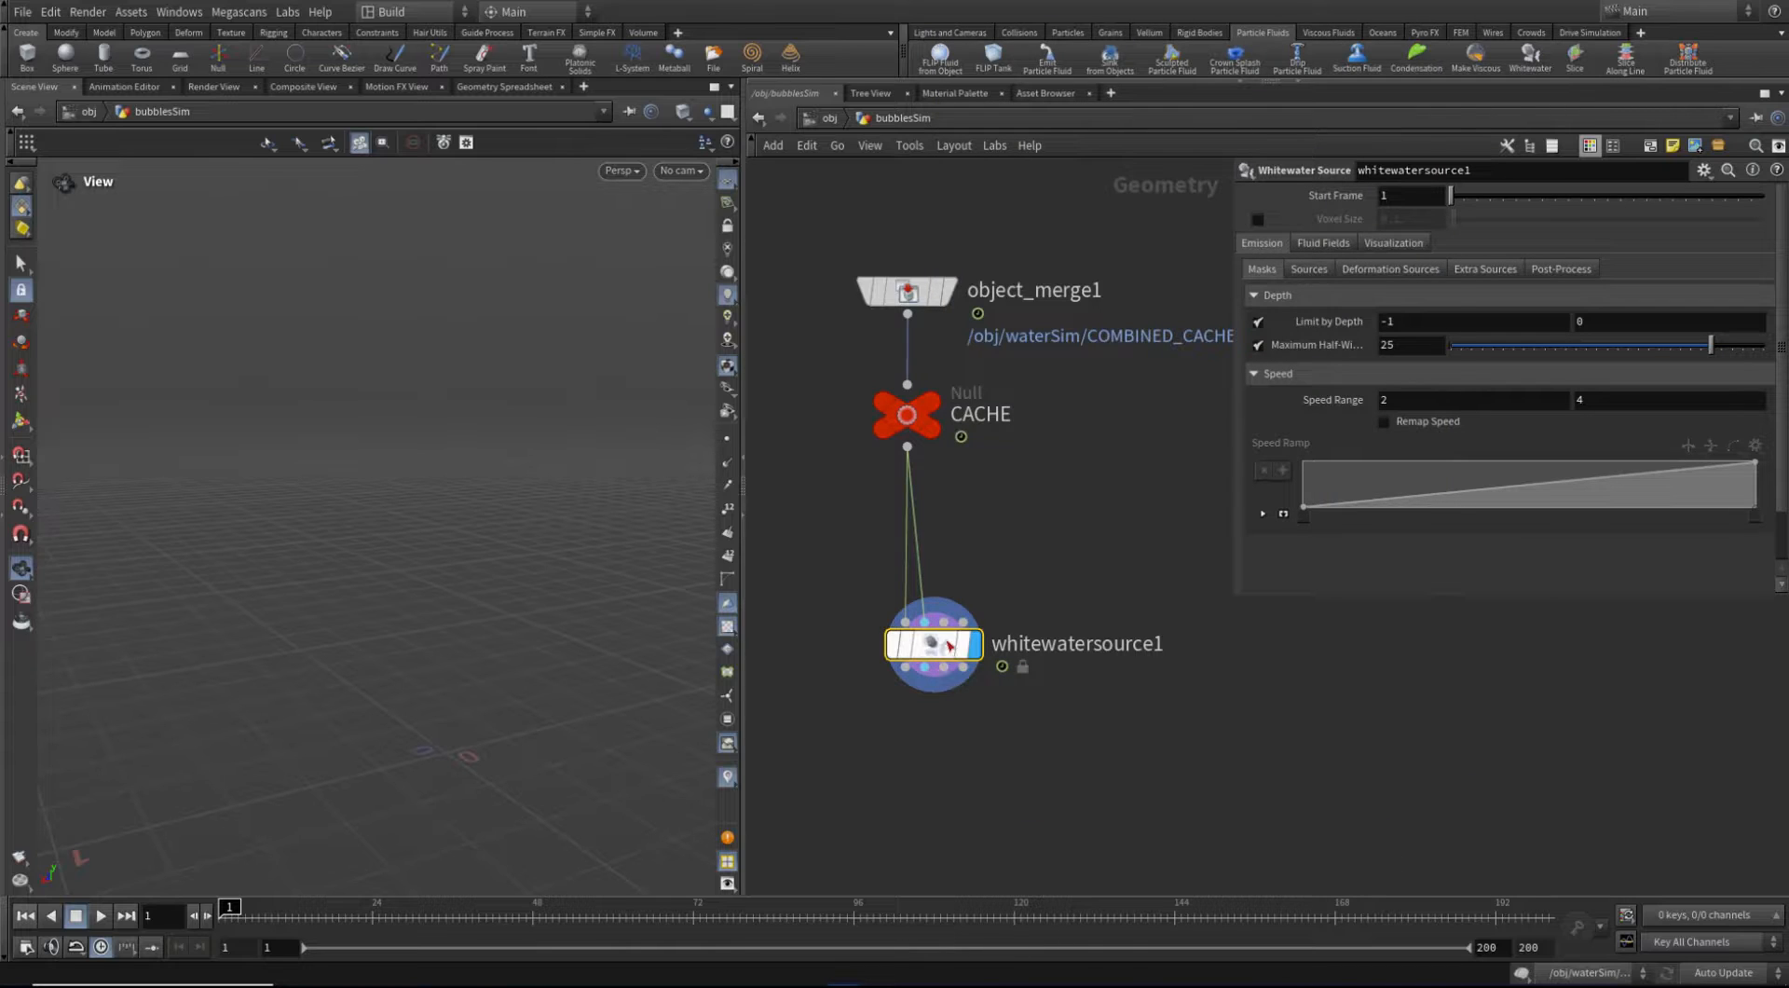
middle_click_drag(927, 641, 1075, 293)
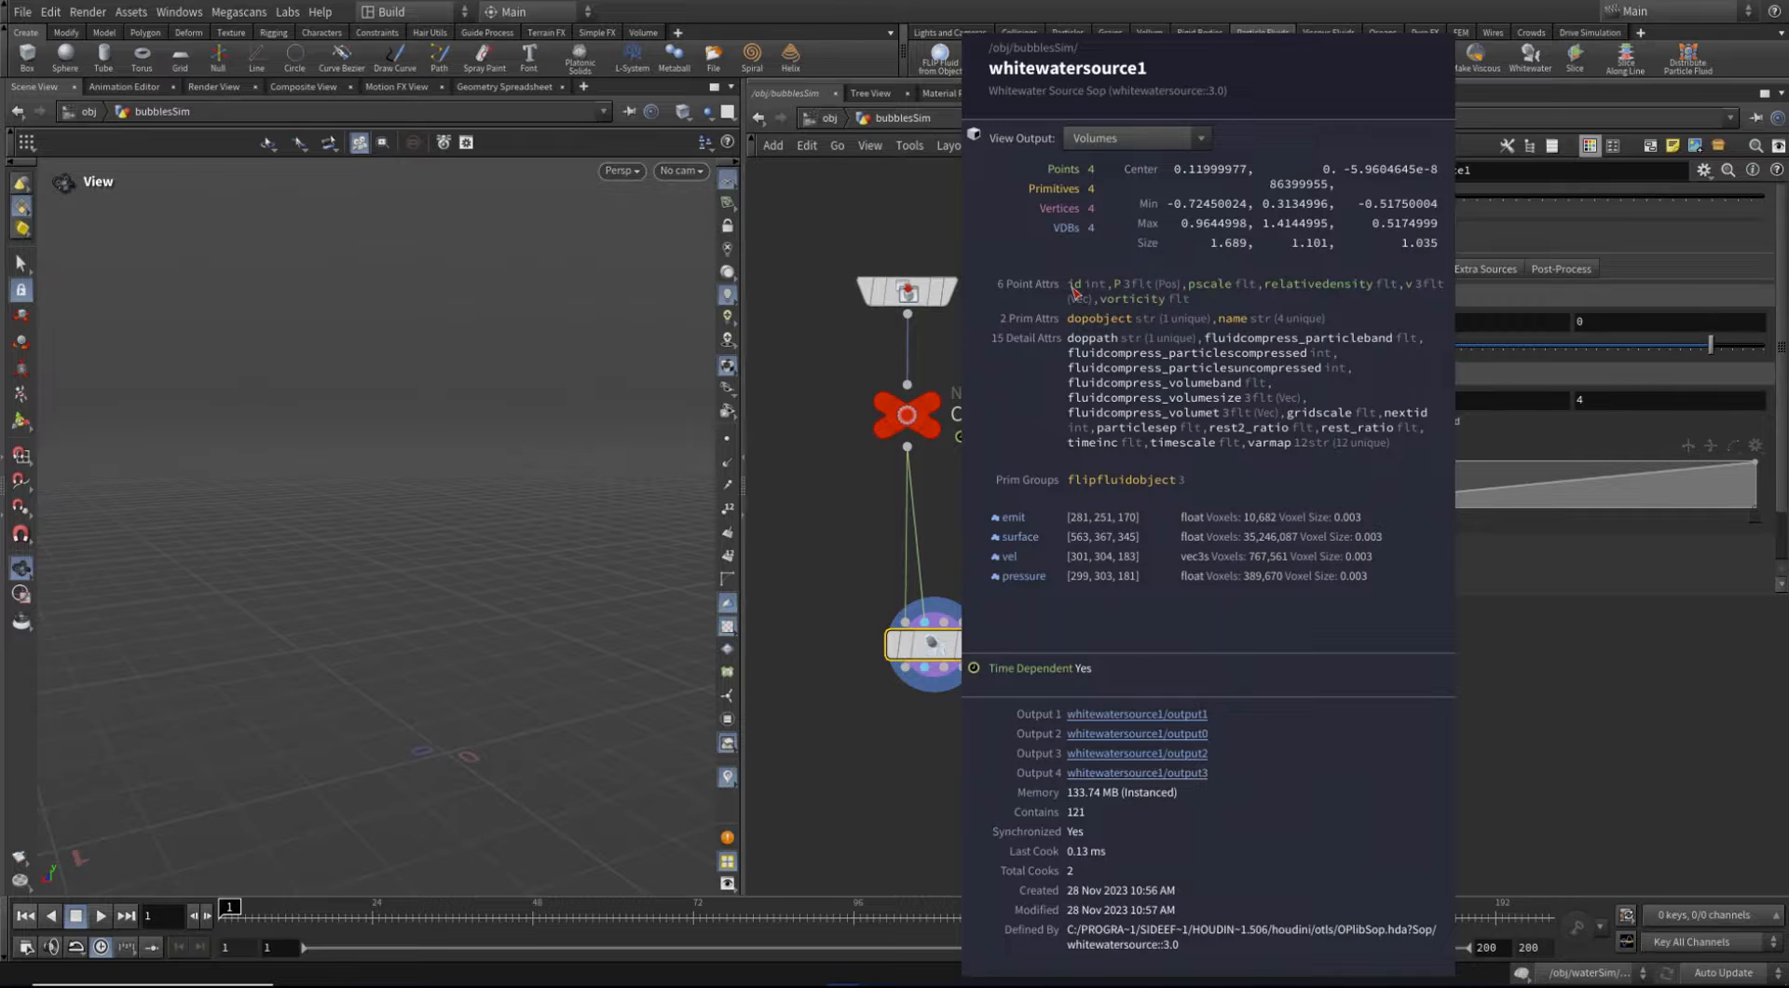
key("ctrl")
middle_click_drag(1078, 294, 1018, 315)
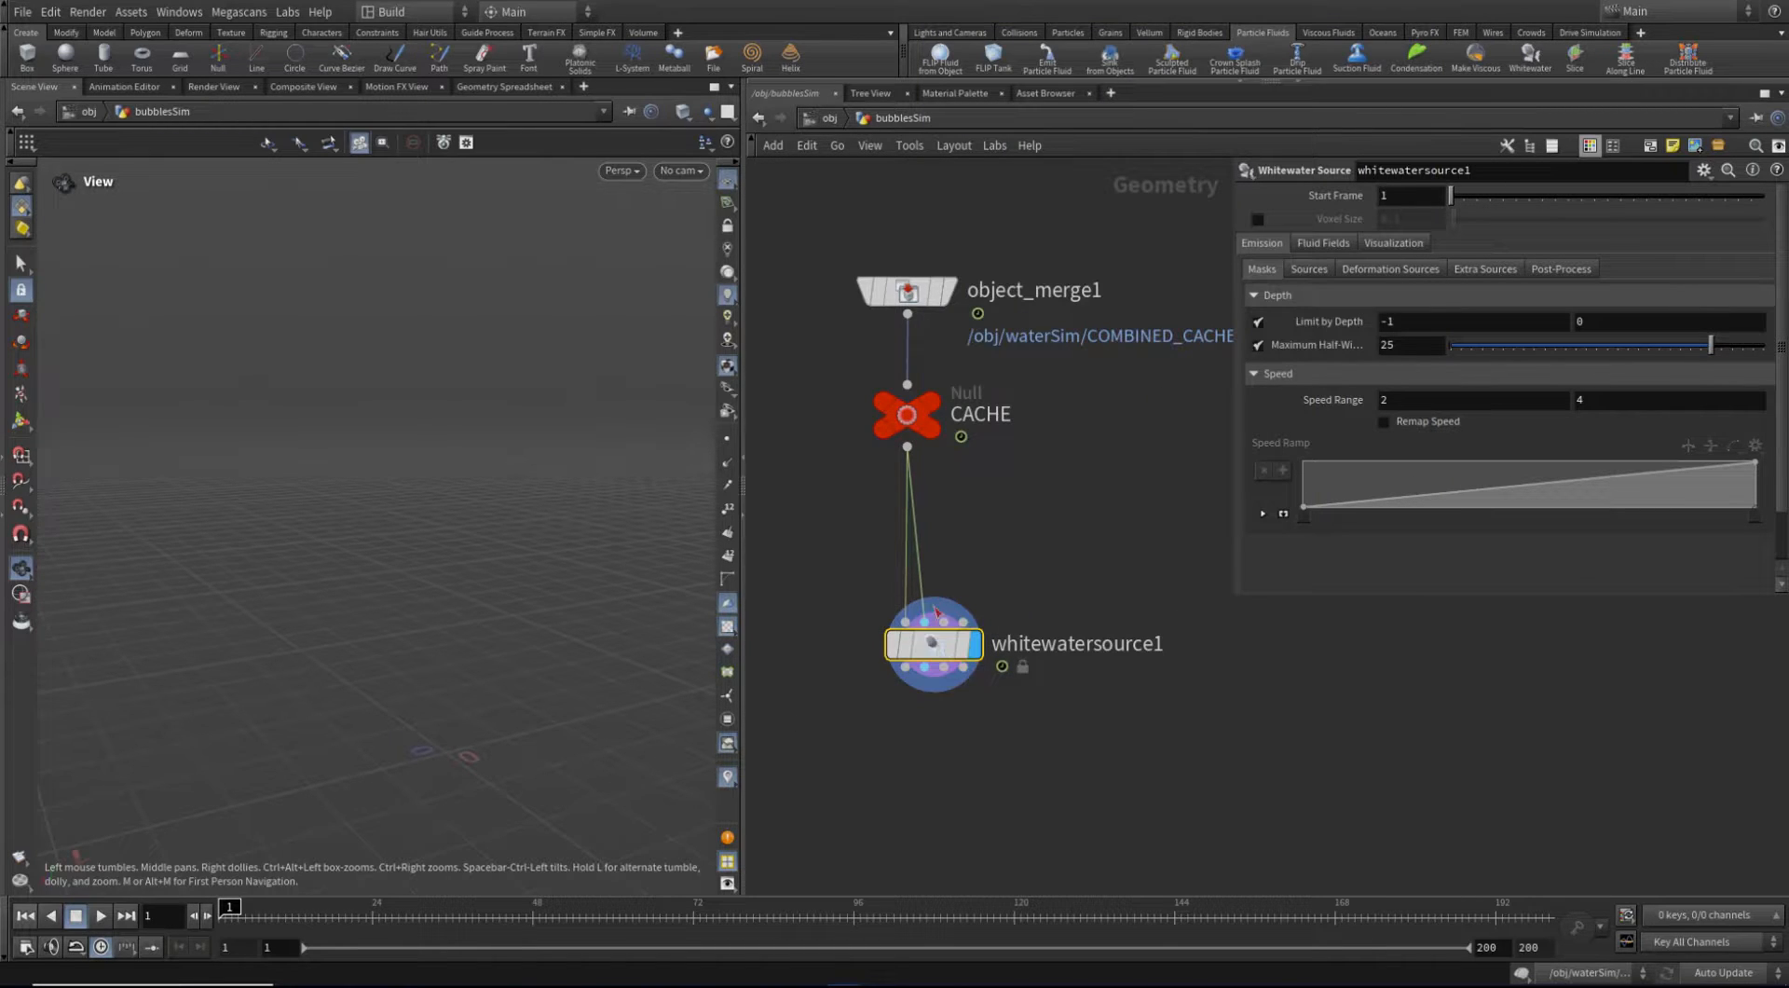
Move the Whitewater Source node closer to CACHE and enlarge its parameter area
left_click_drag(935, 610, 928, 579)
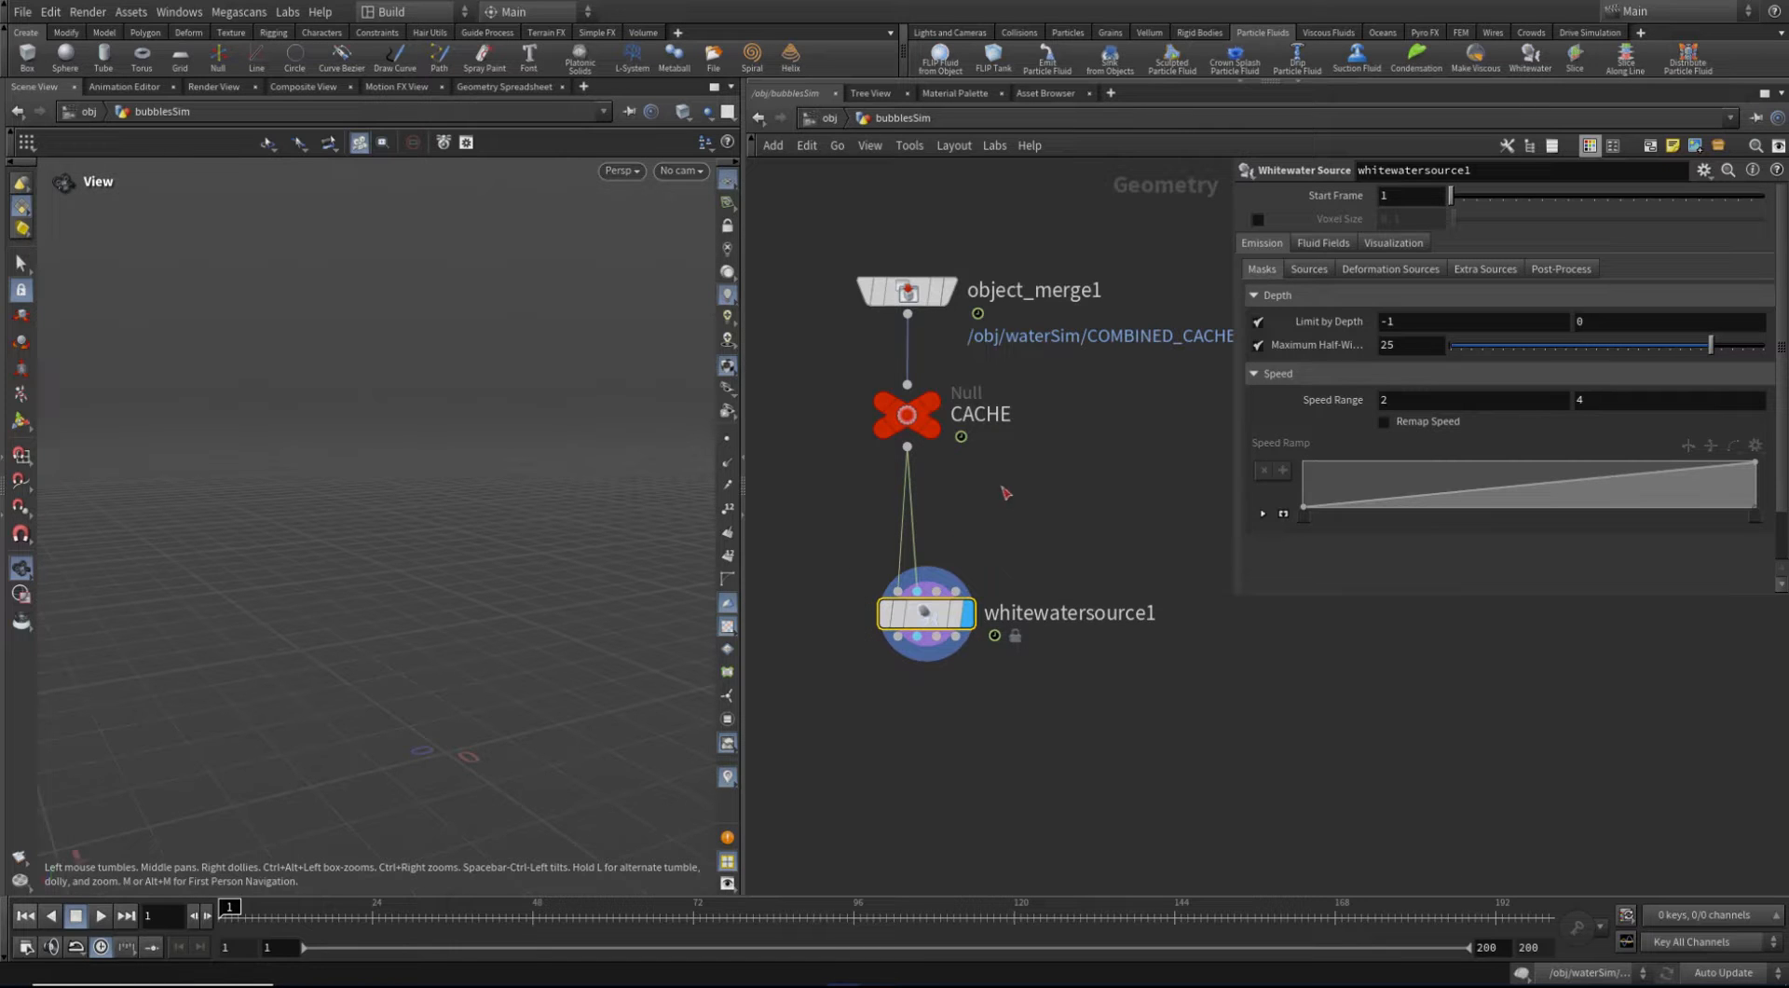
left_click_drag(1236, 595, 1203, 697)
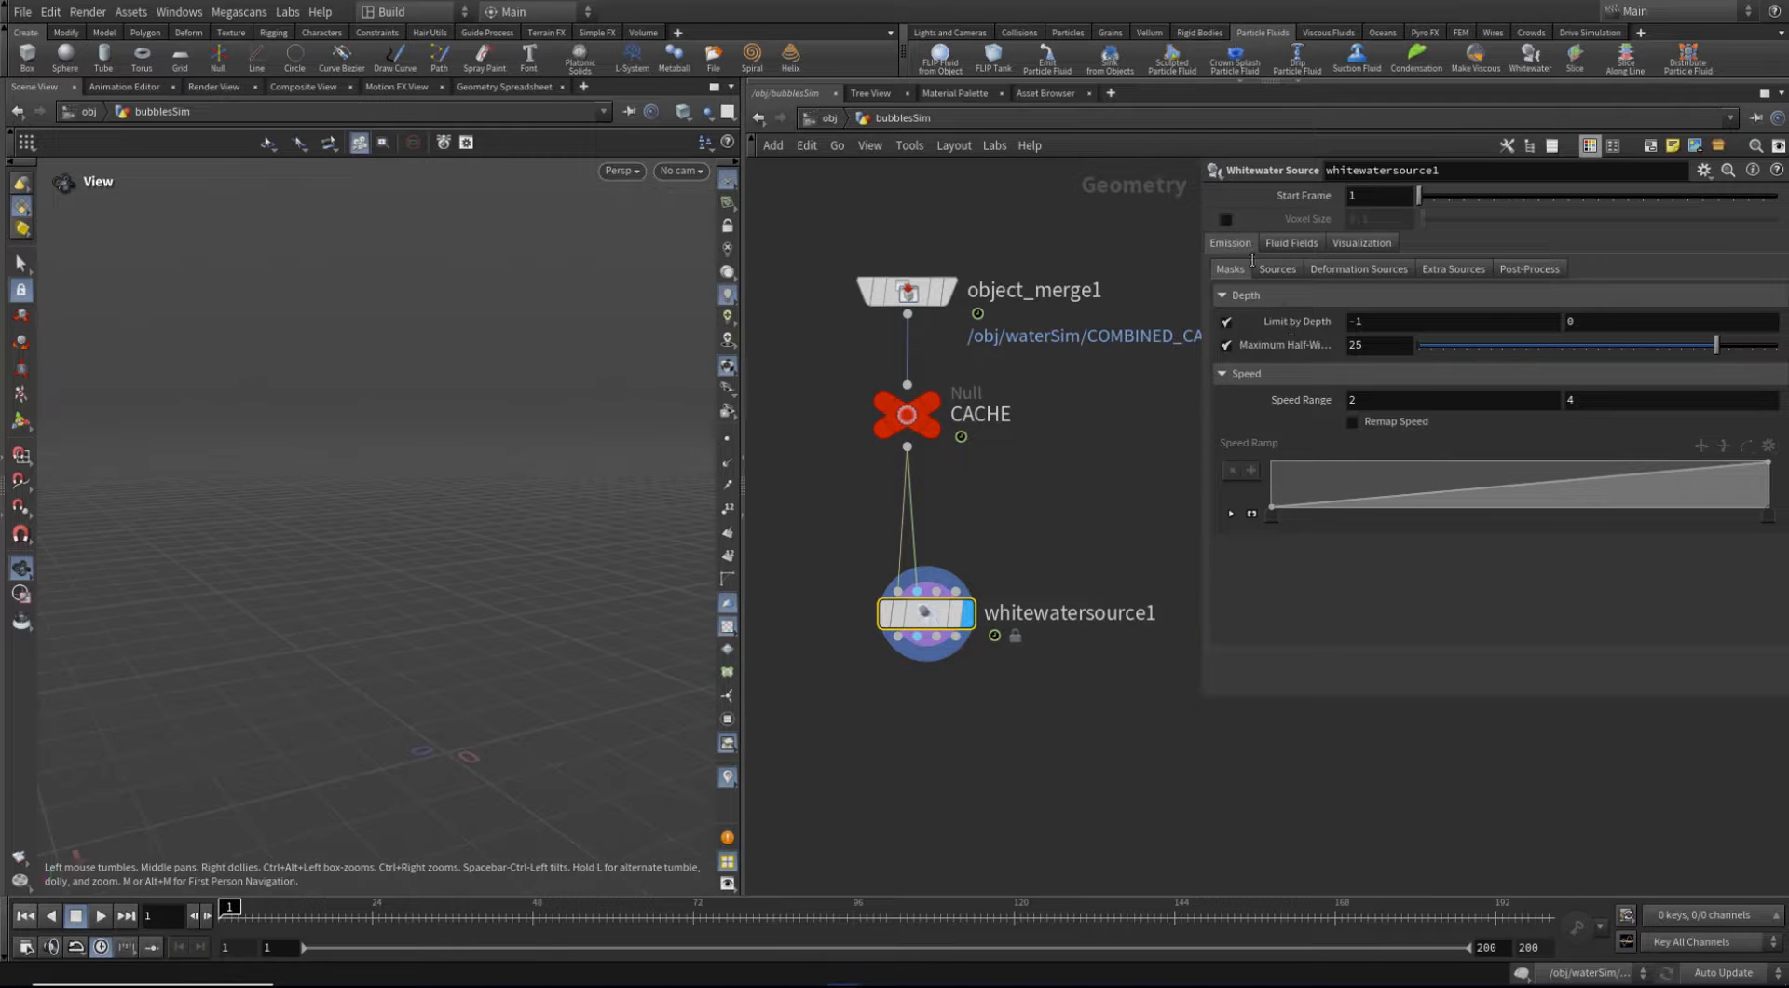
middle_click_drag(1246, 417, 1243, 416)
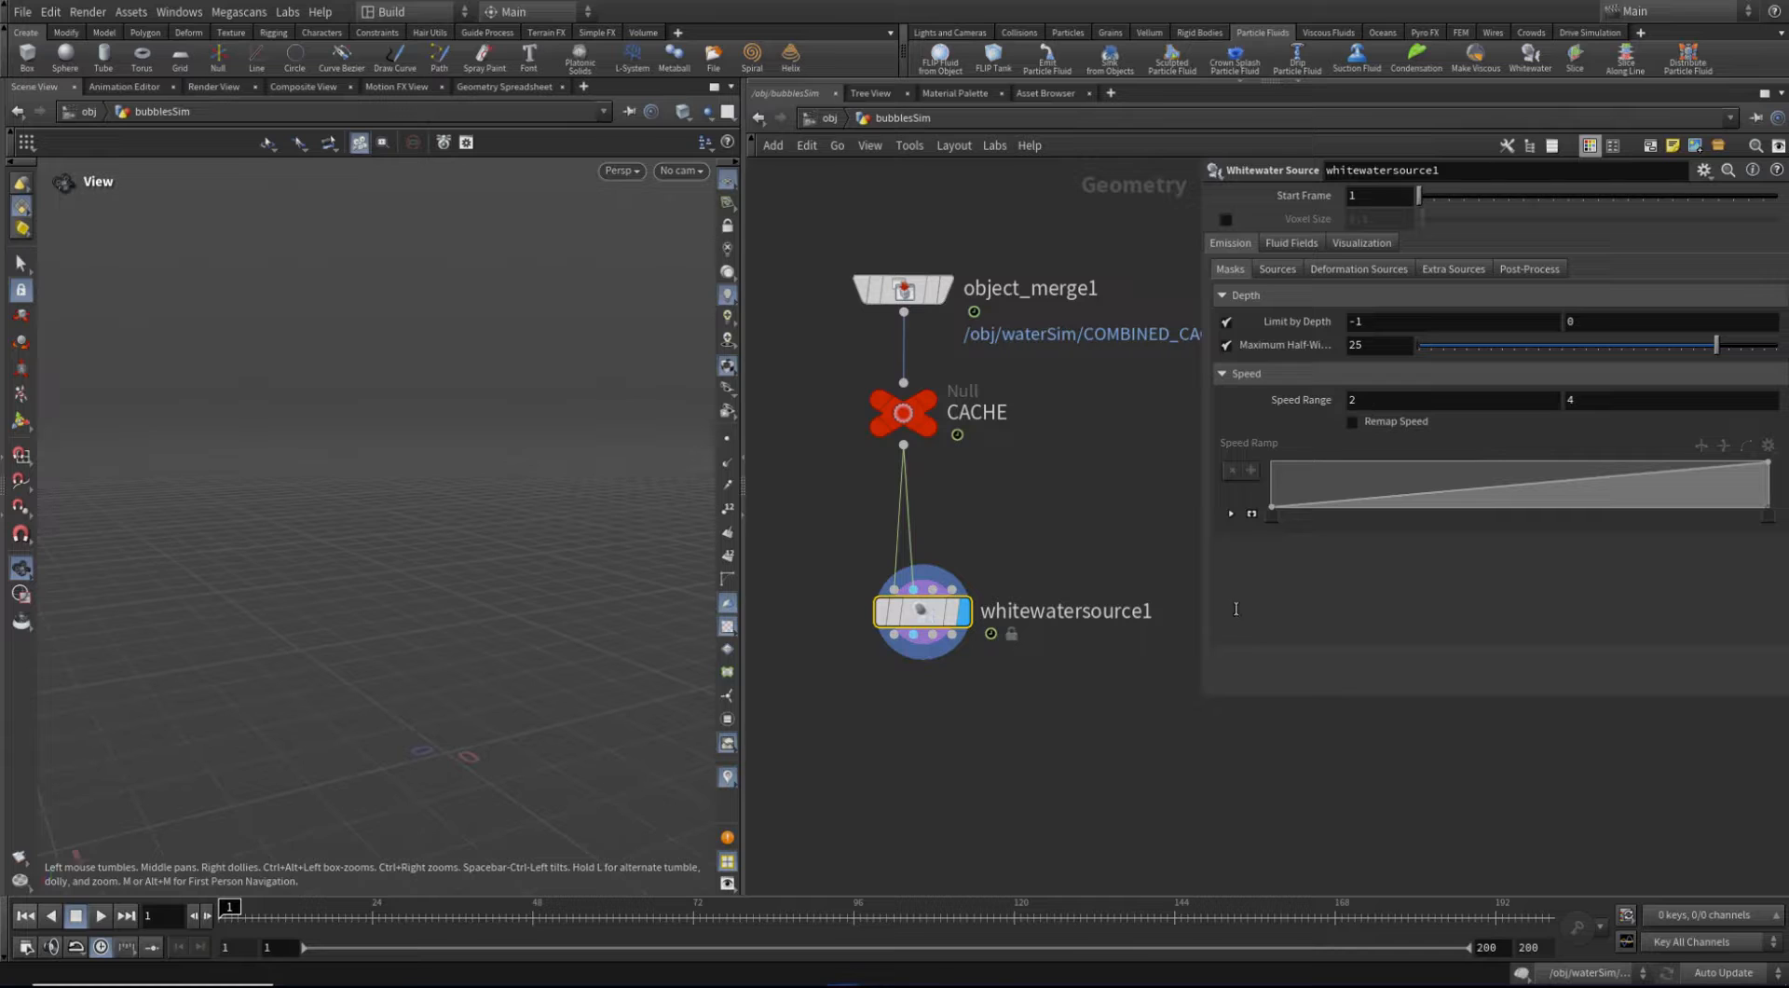
scroll(1038, 503, "down", 2)
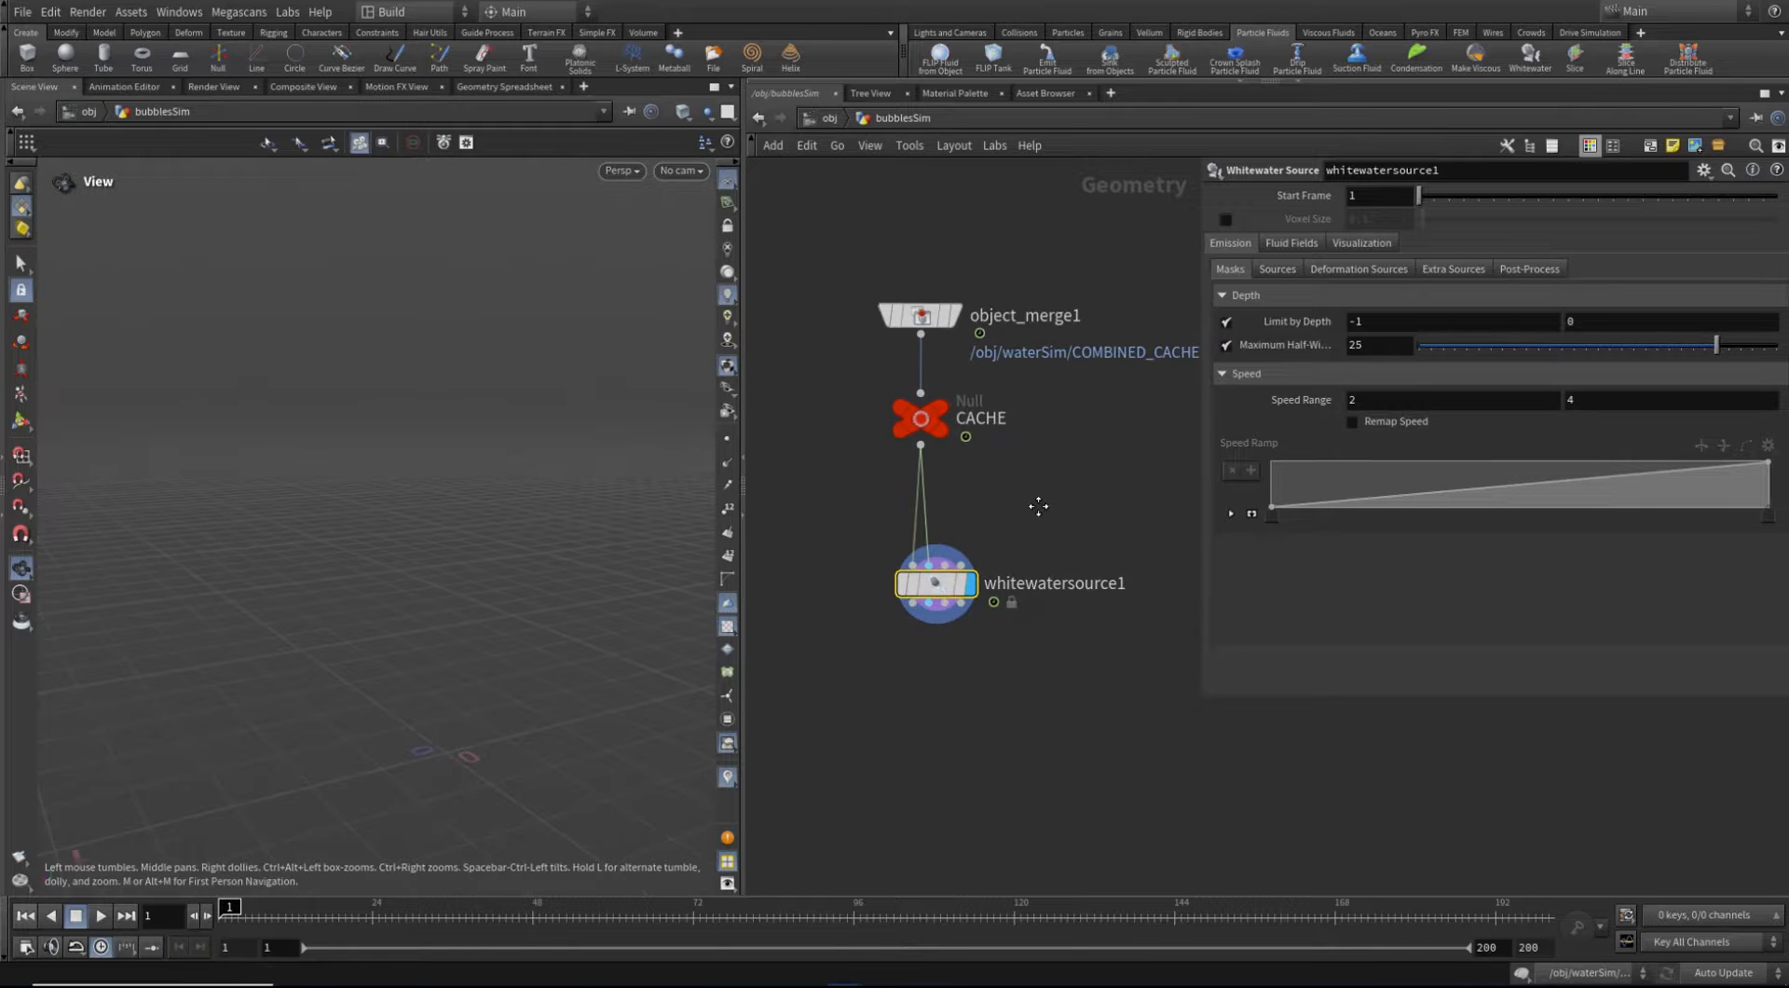
Check the Speed Range setting, go to frame 8 and examine the Whitewater Source's output in the viewport
left_click(1389, 398)
key("Tab")
key("Return")
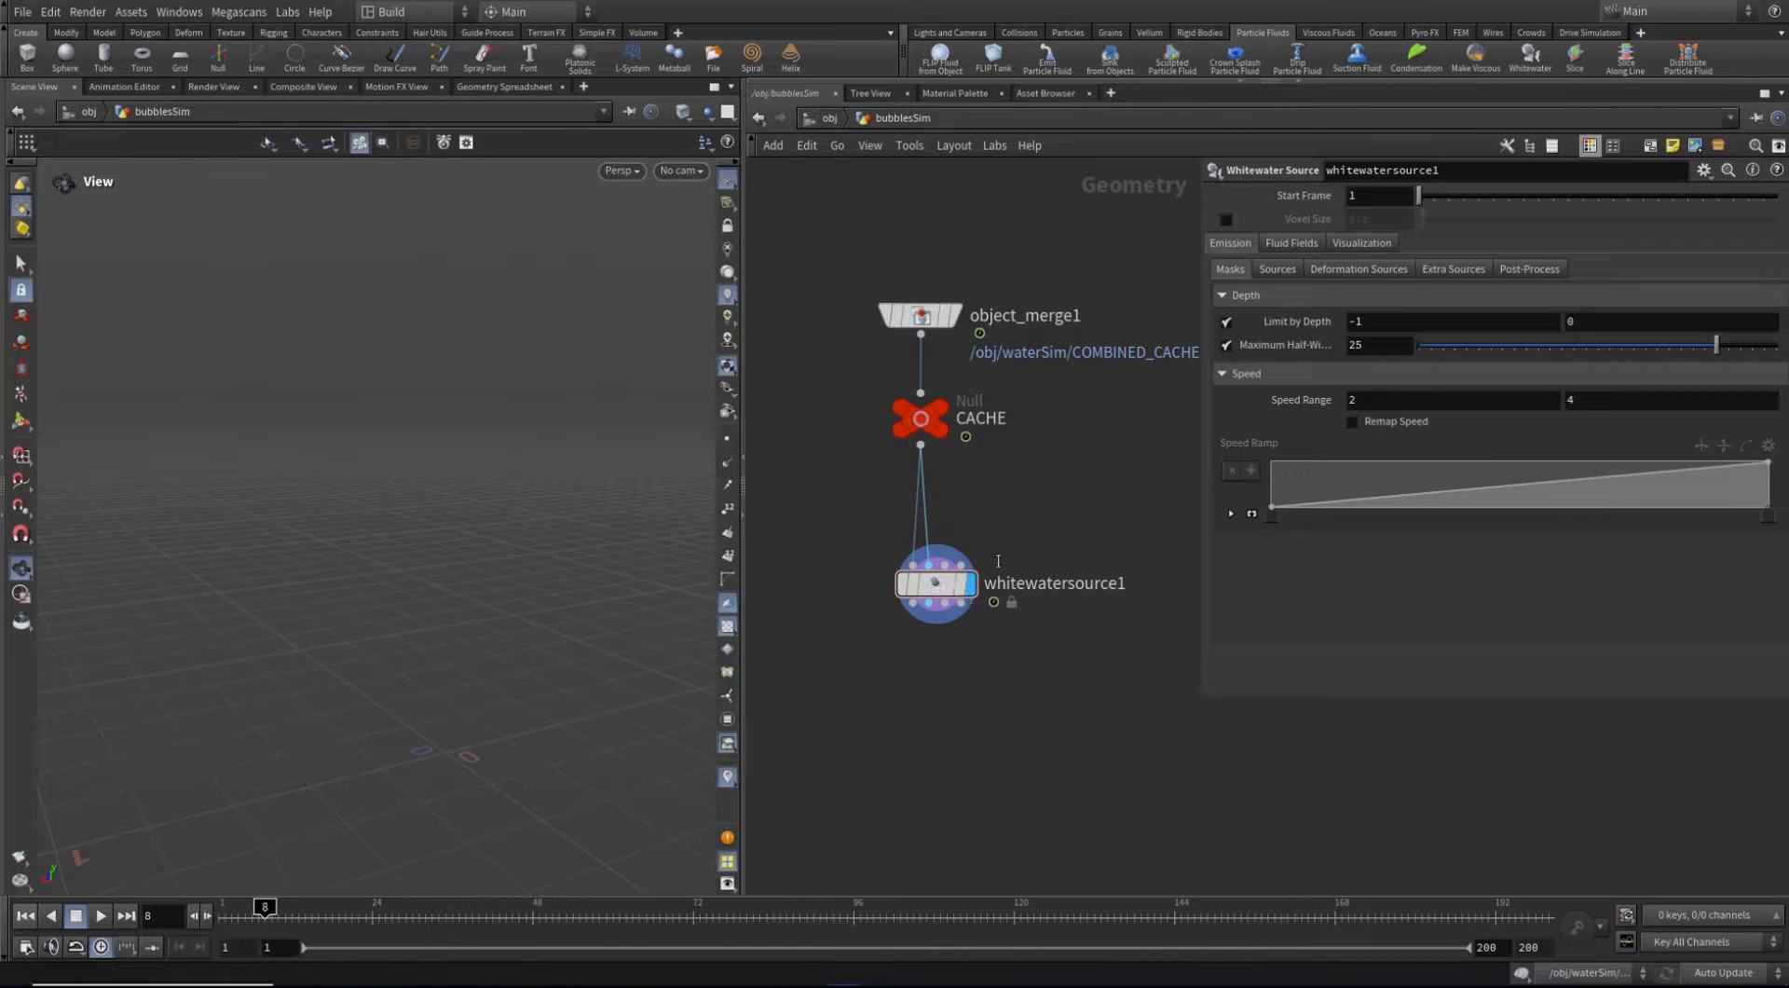
left_click_drag(428, 587, 444, 568)
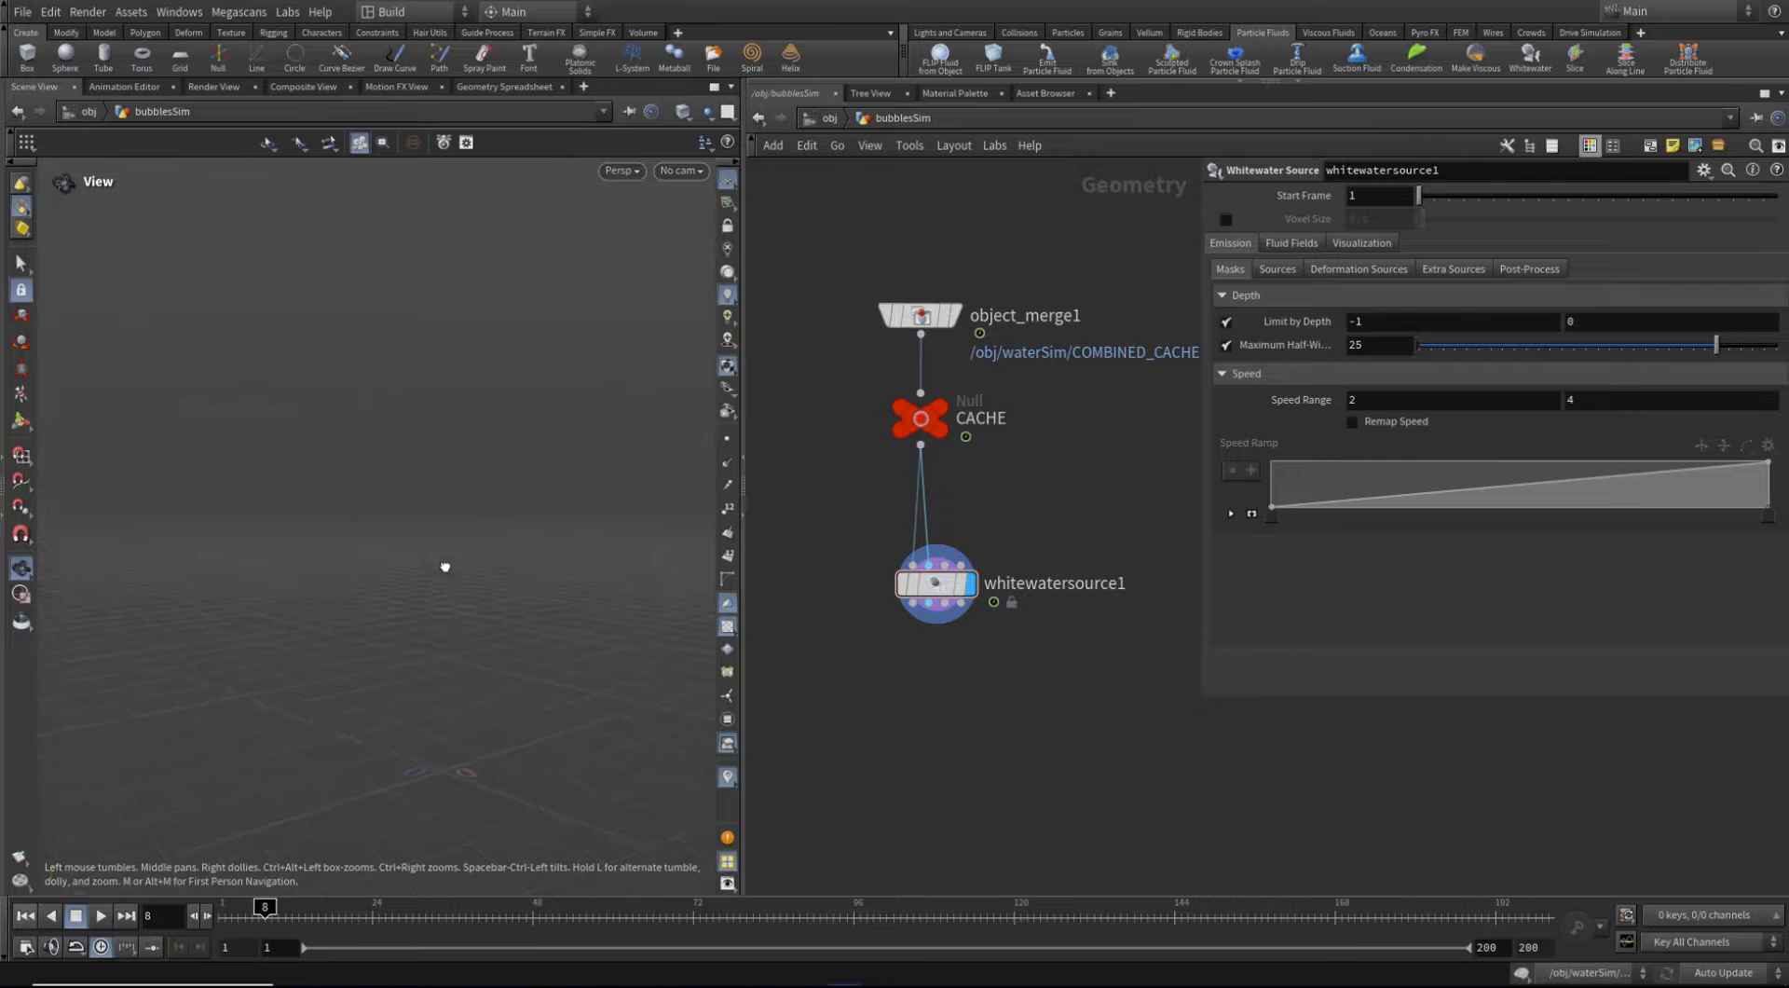
middle_click_drag(1092, 751, 1069, 735)
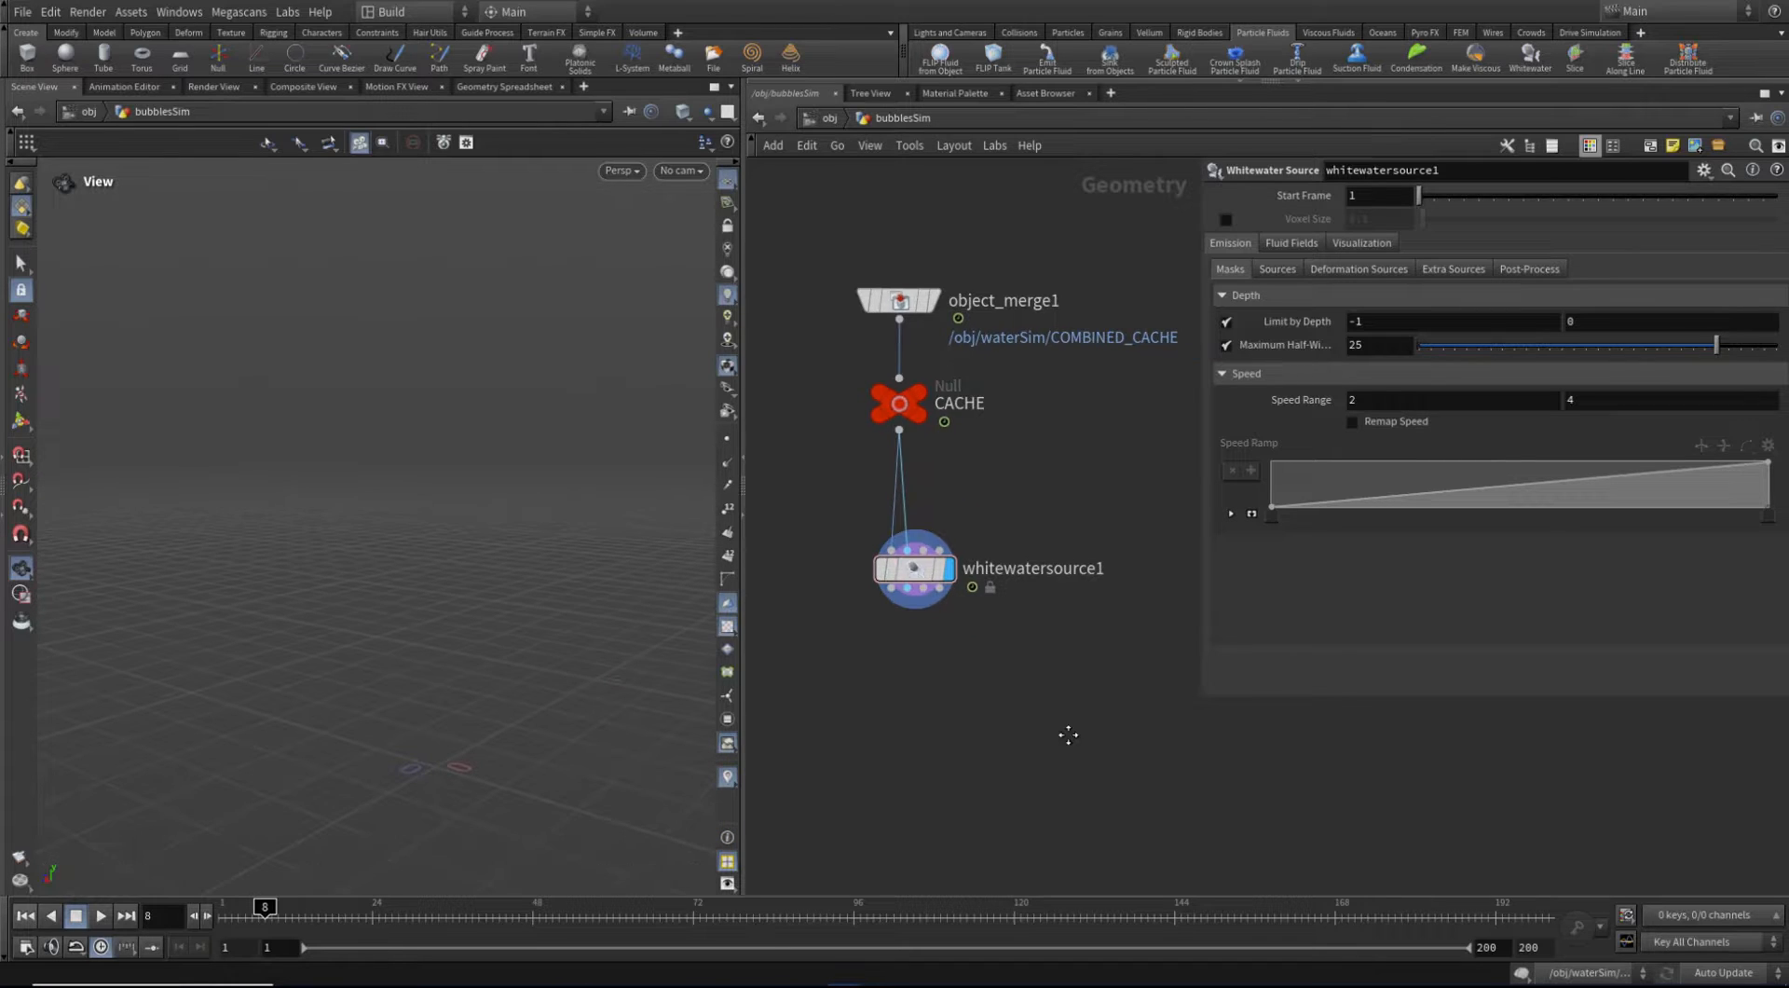
mouse_move(907, 579)
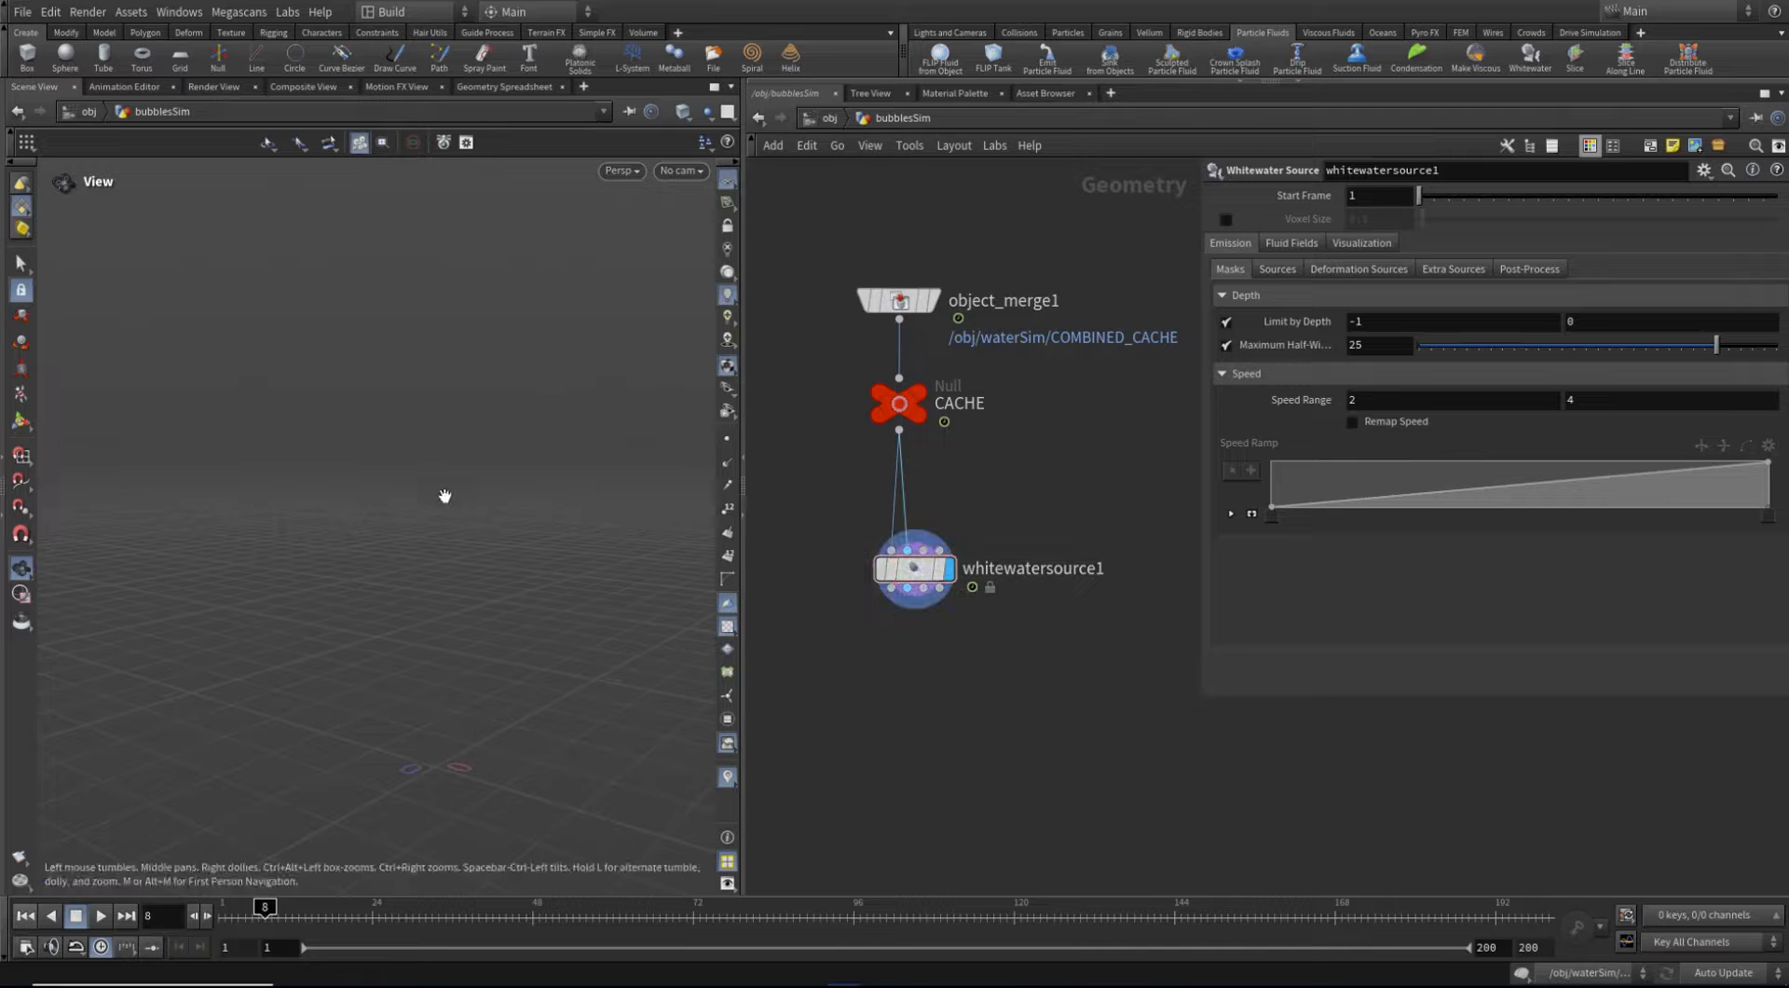
left_click_drag(445, 496, 461, 554)
Add a Null node below the Whitewater Source, wire the source's first output into it and display the Null
key("Tab")
type("nu")
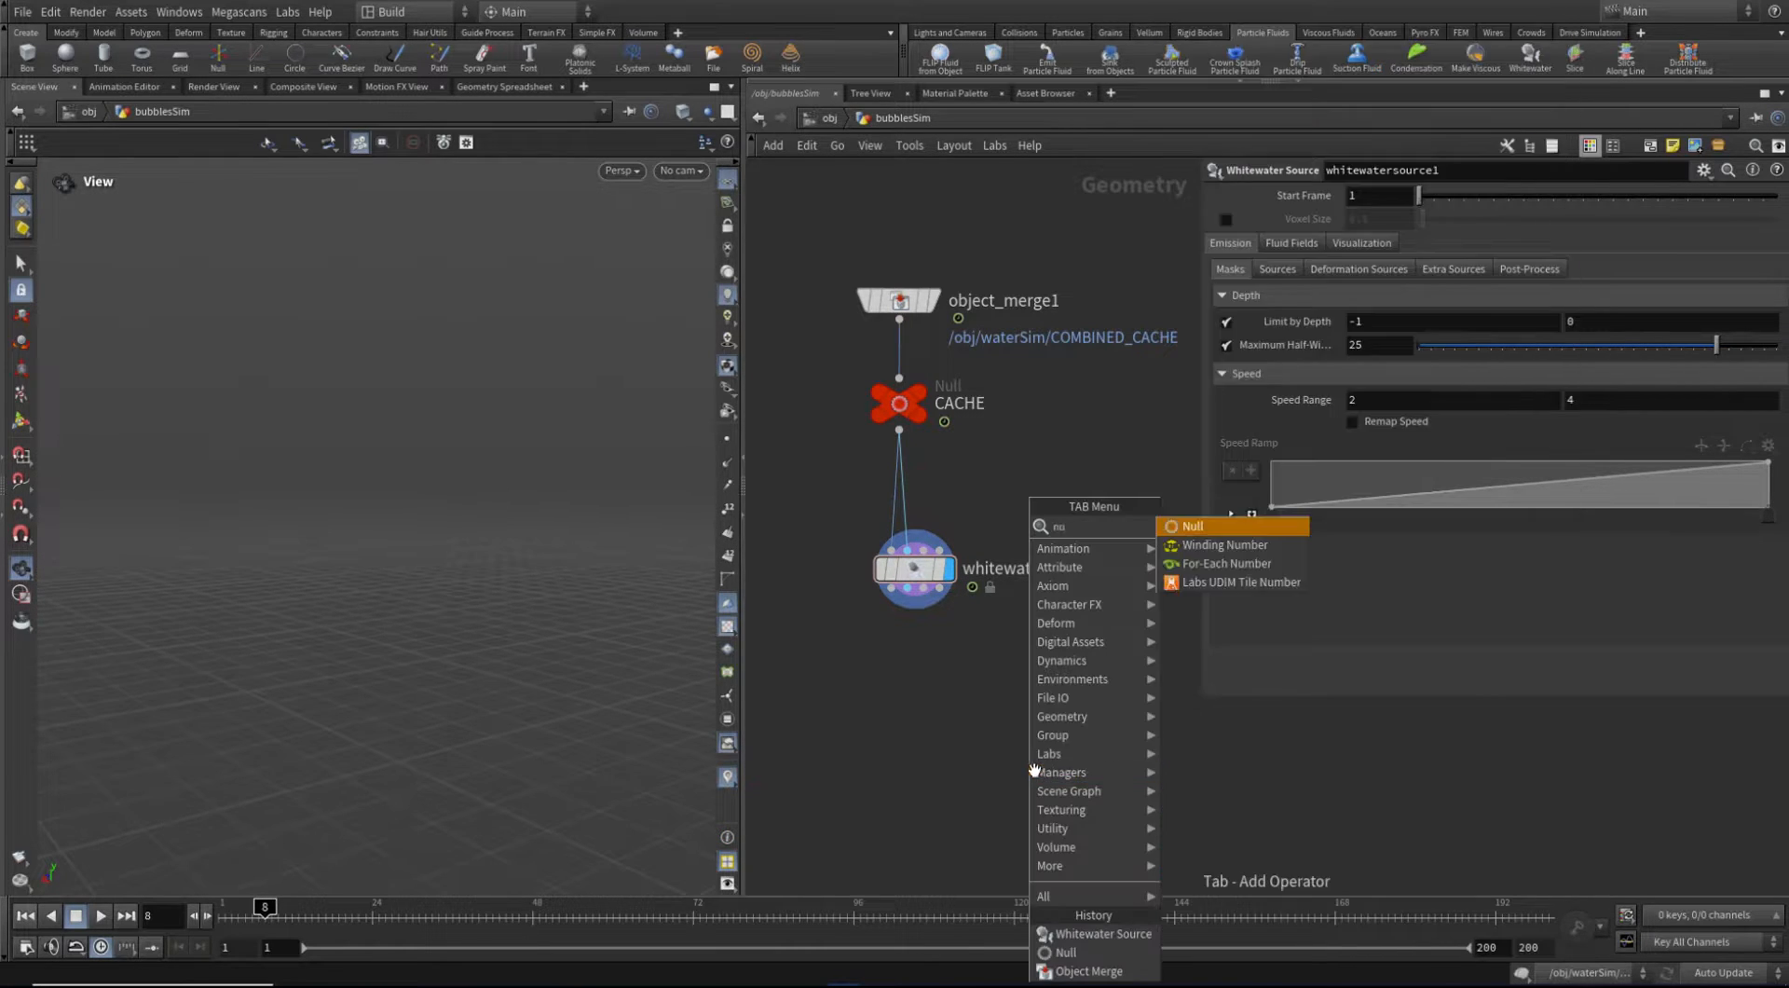
key("Return")
left_click(845, 721)
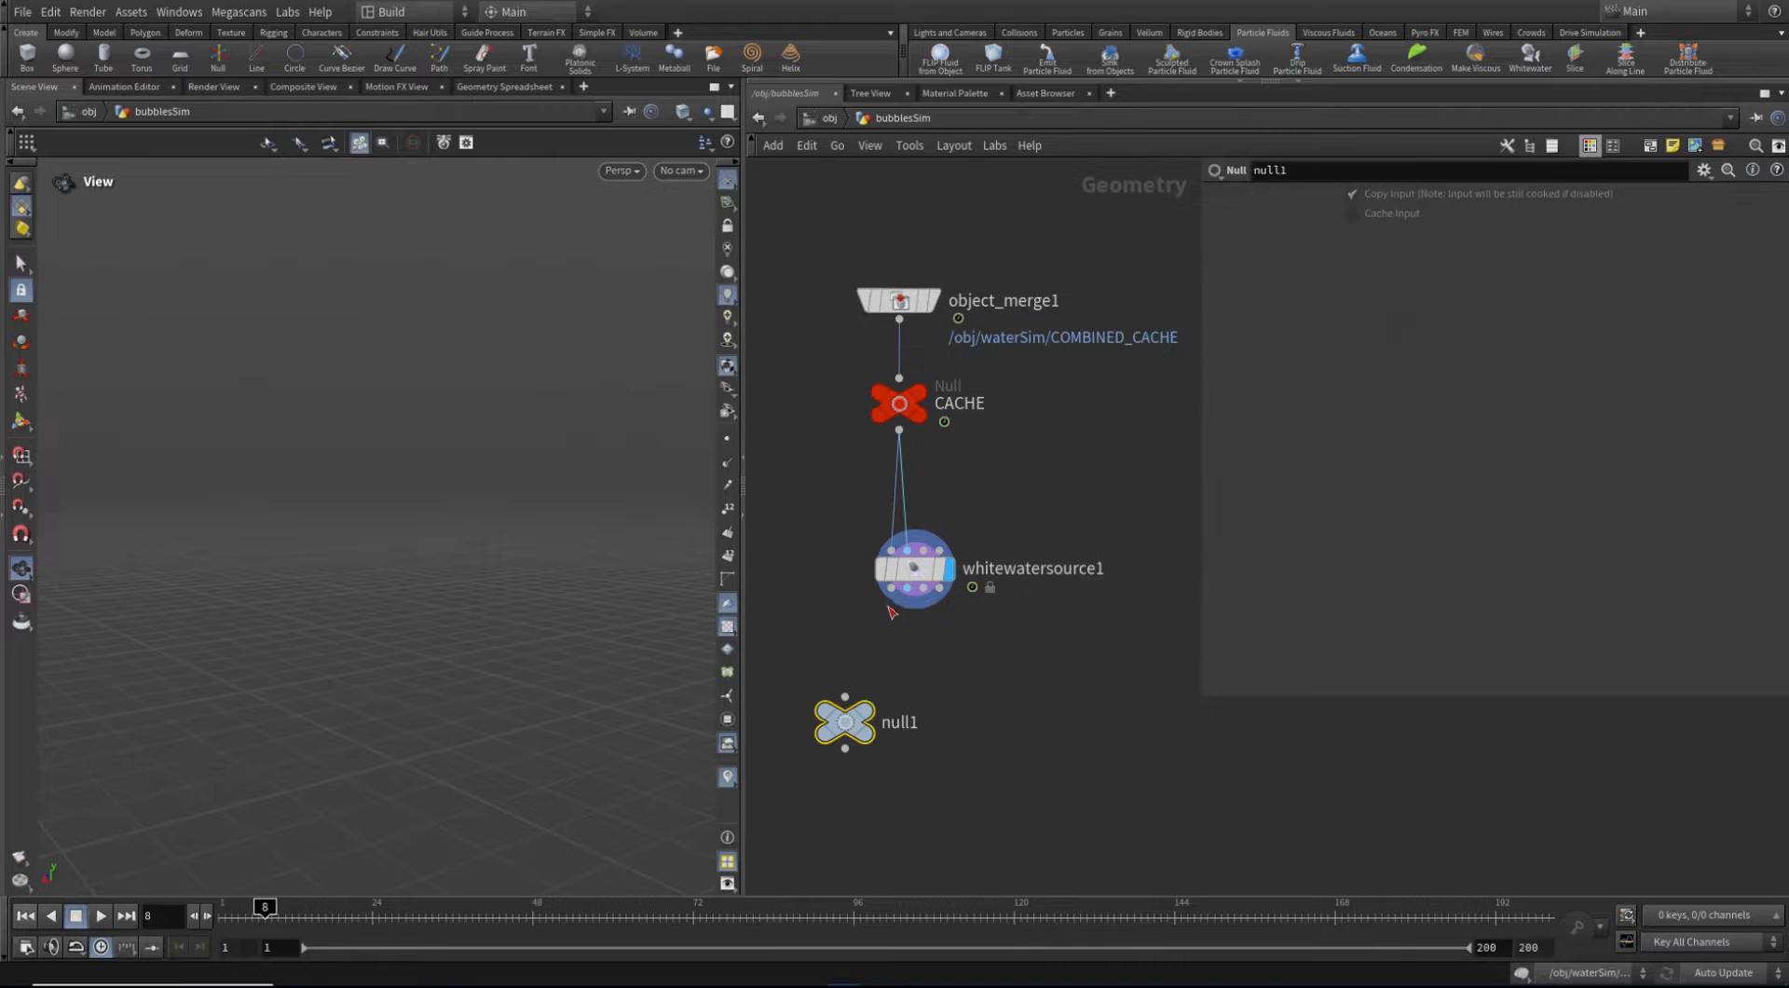
left_click_drag(892, 607, 850, 729)
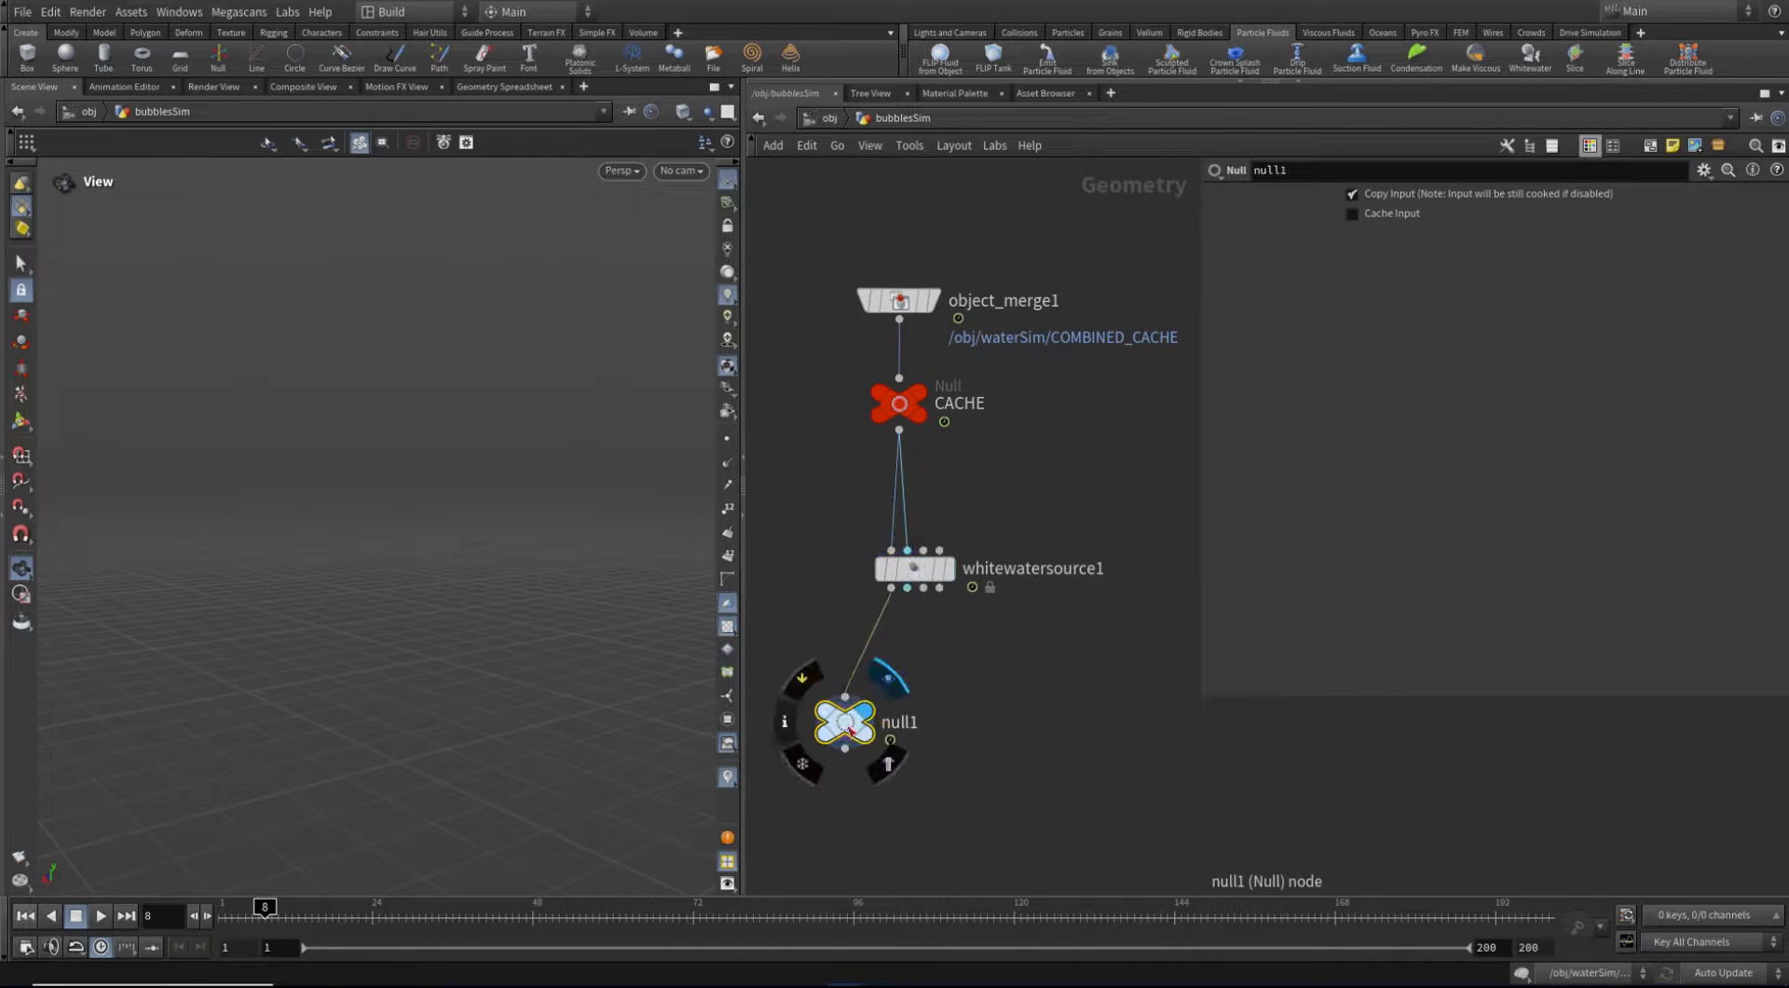
Duplicate the Null beside the original and wire the Whitewater Source's fourth output, Visualization Particles, into the copy
middle_click(850, 728)
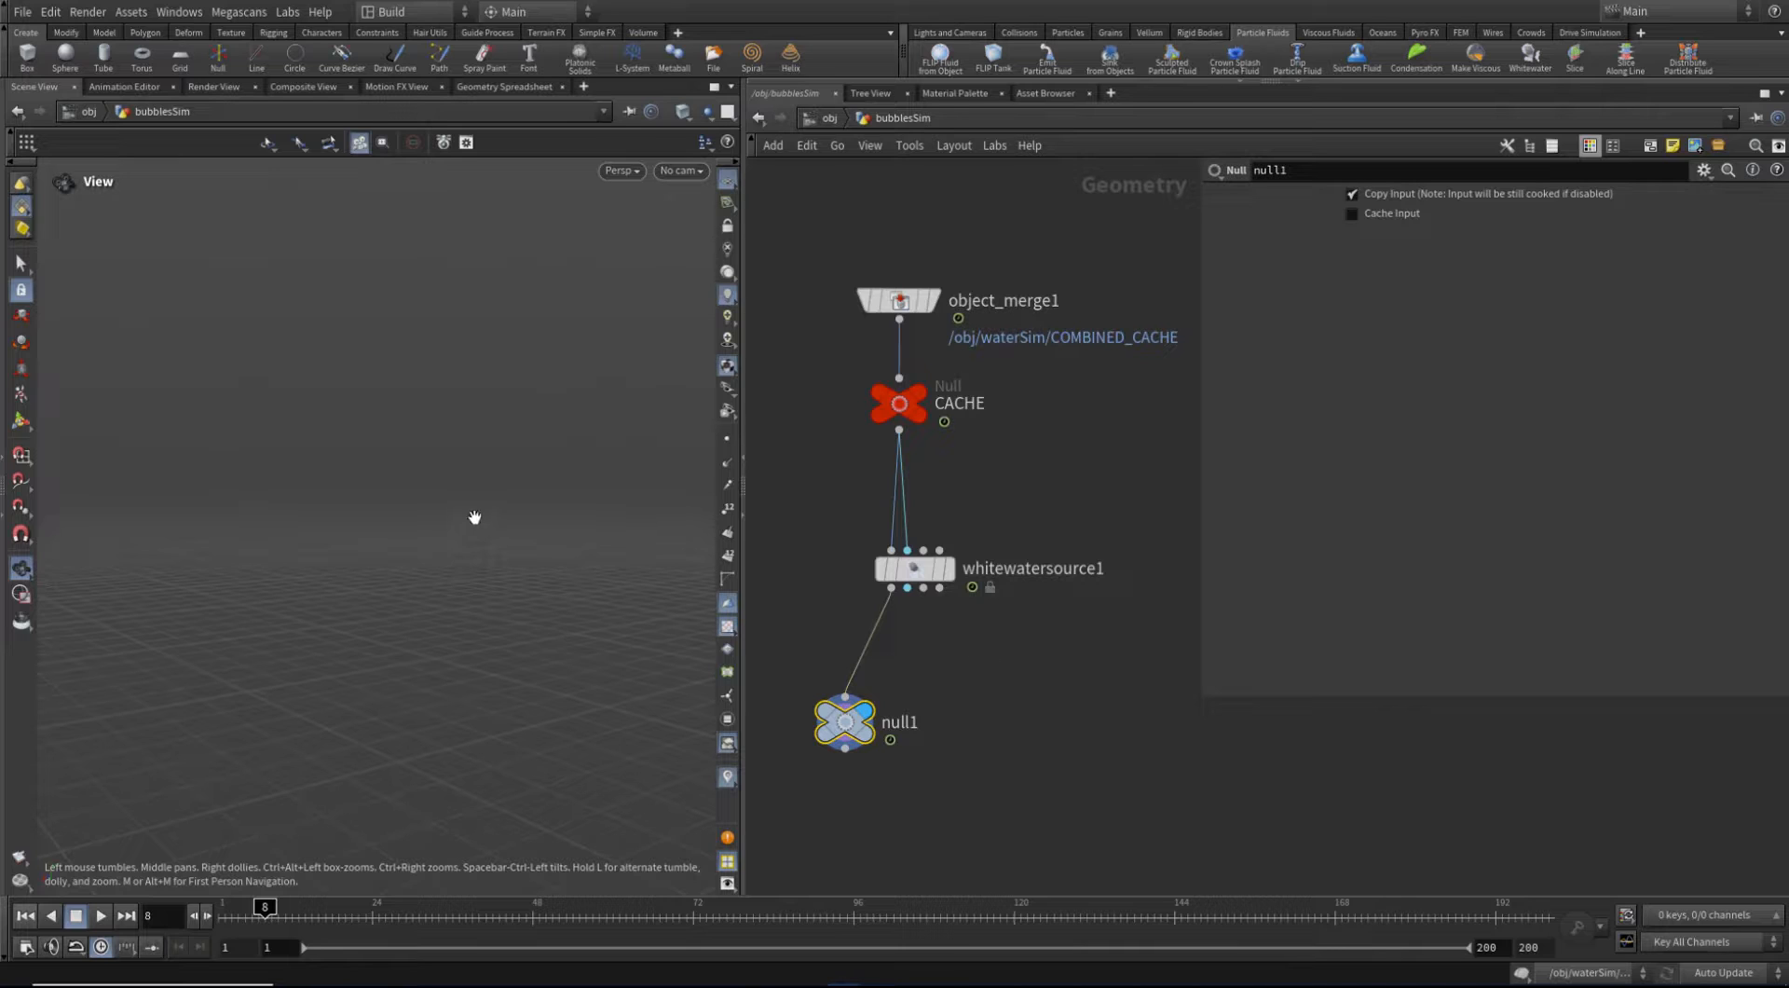
mouse_move(848, 730)
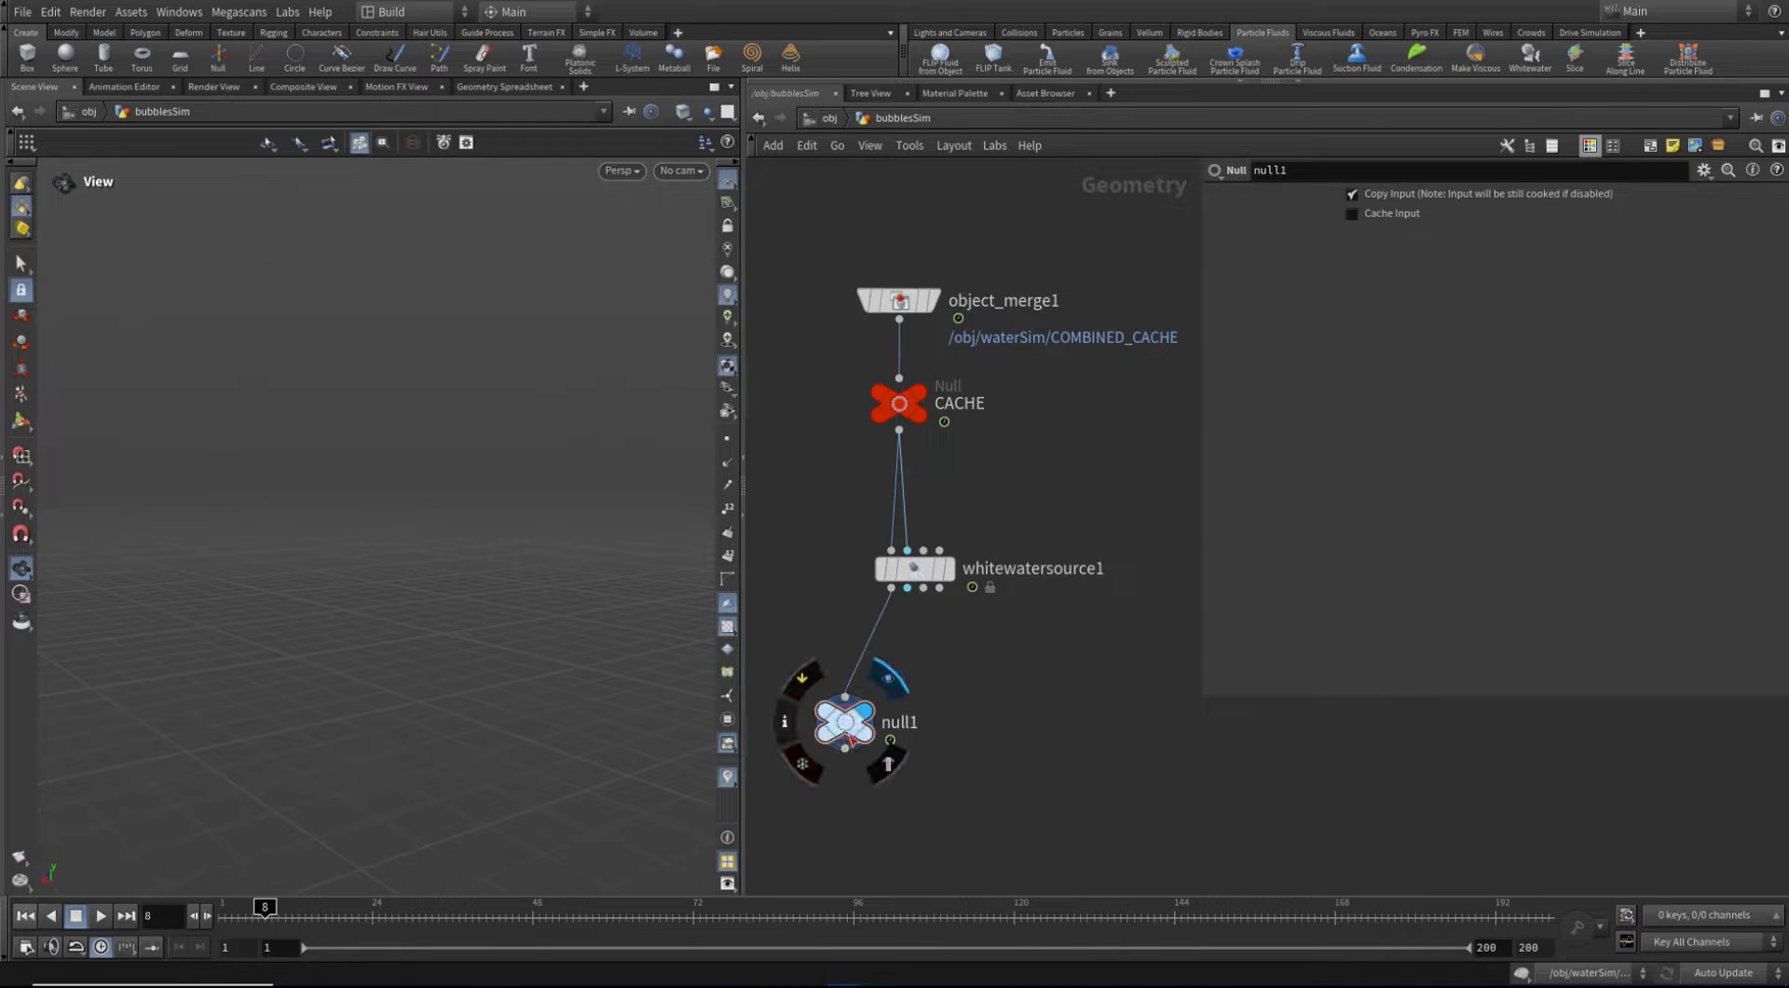
left_click_drag(848, 729, 1004, 678, "alt")
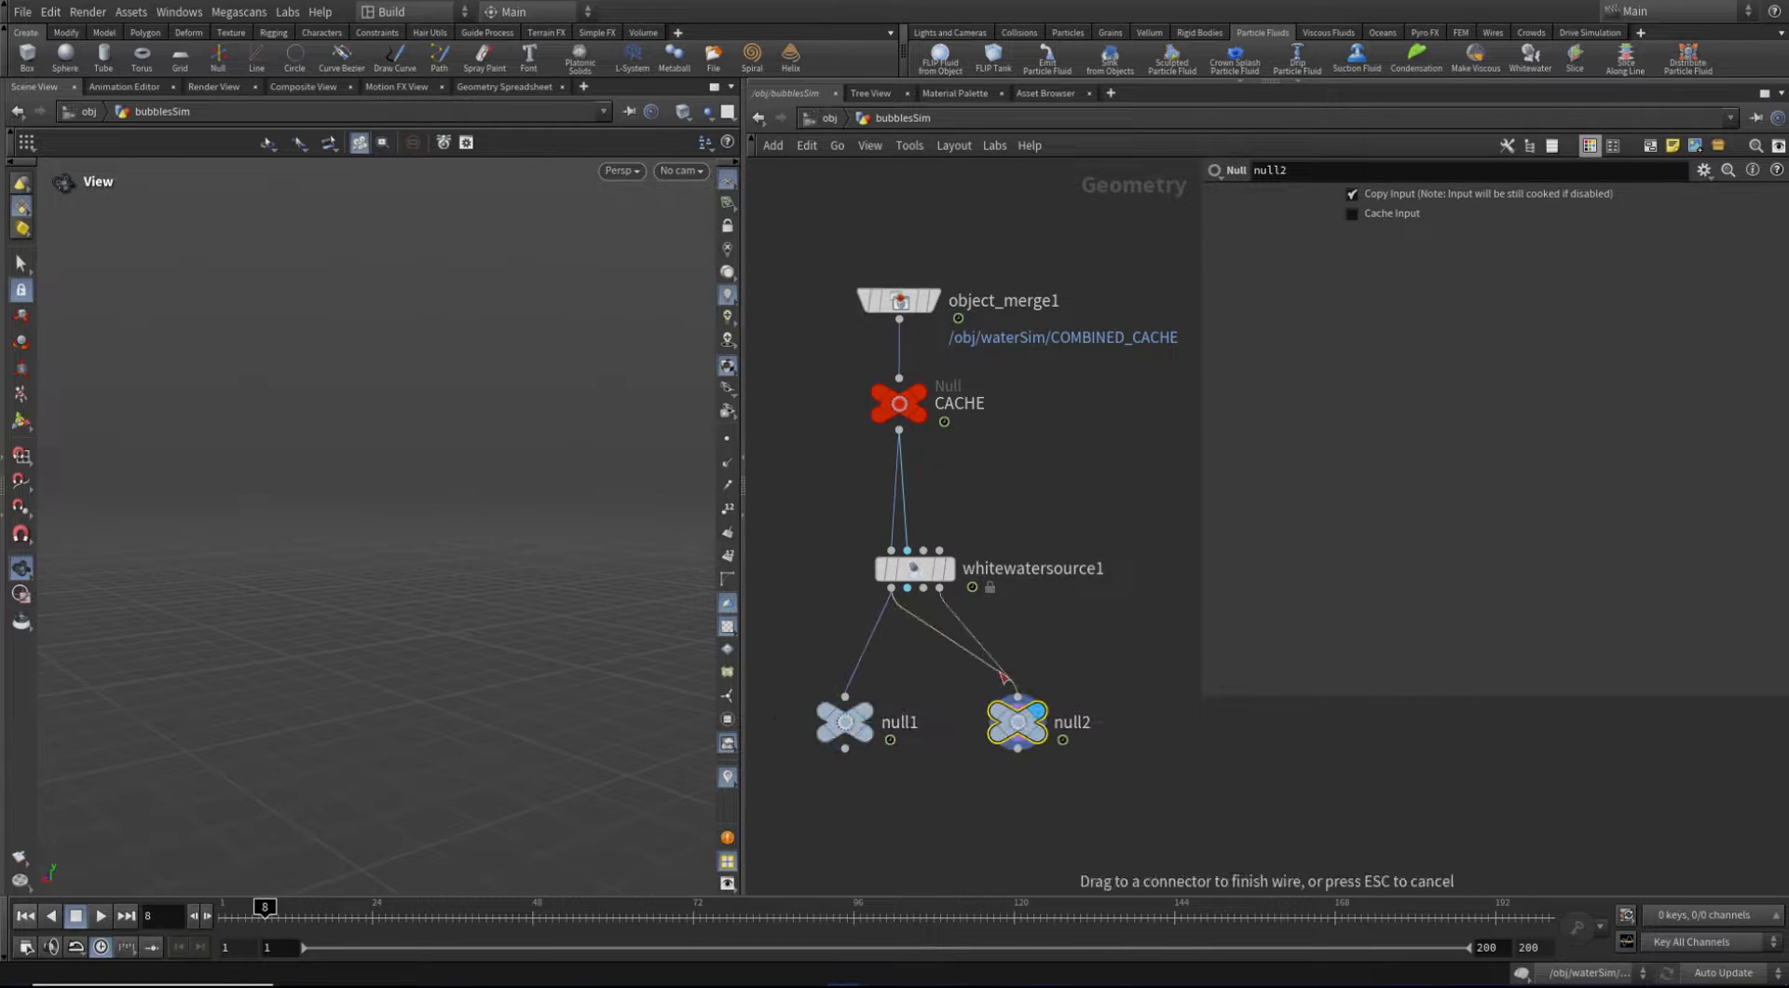
left_click(939, 587)
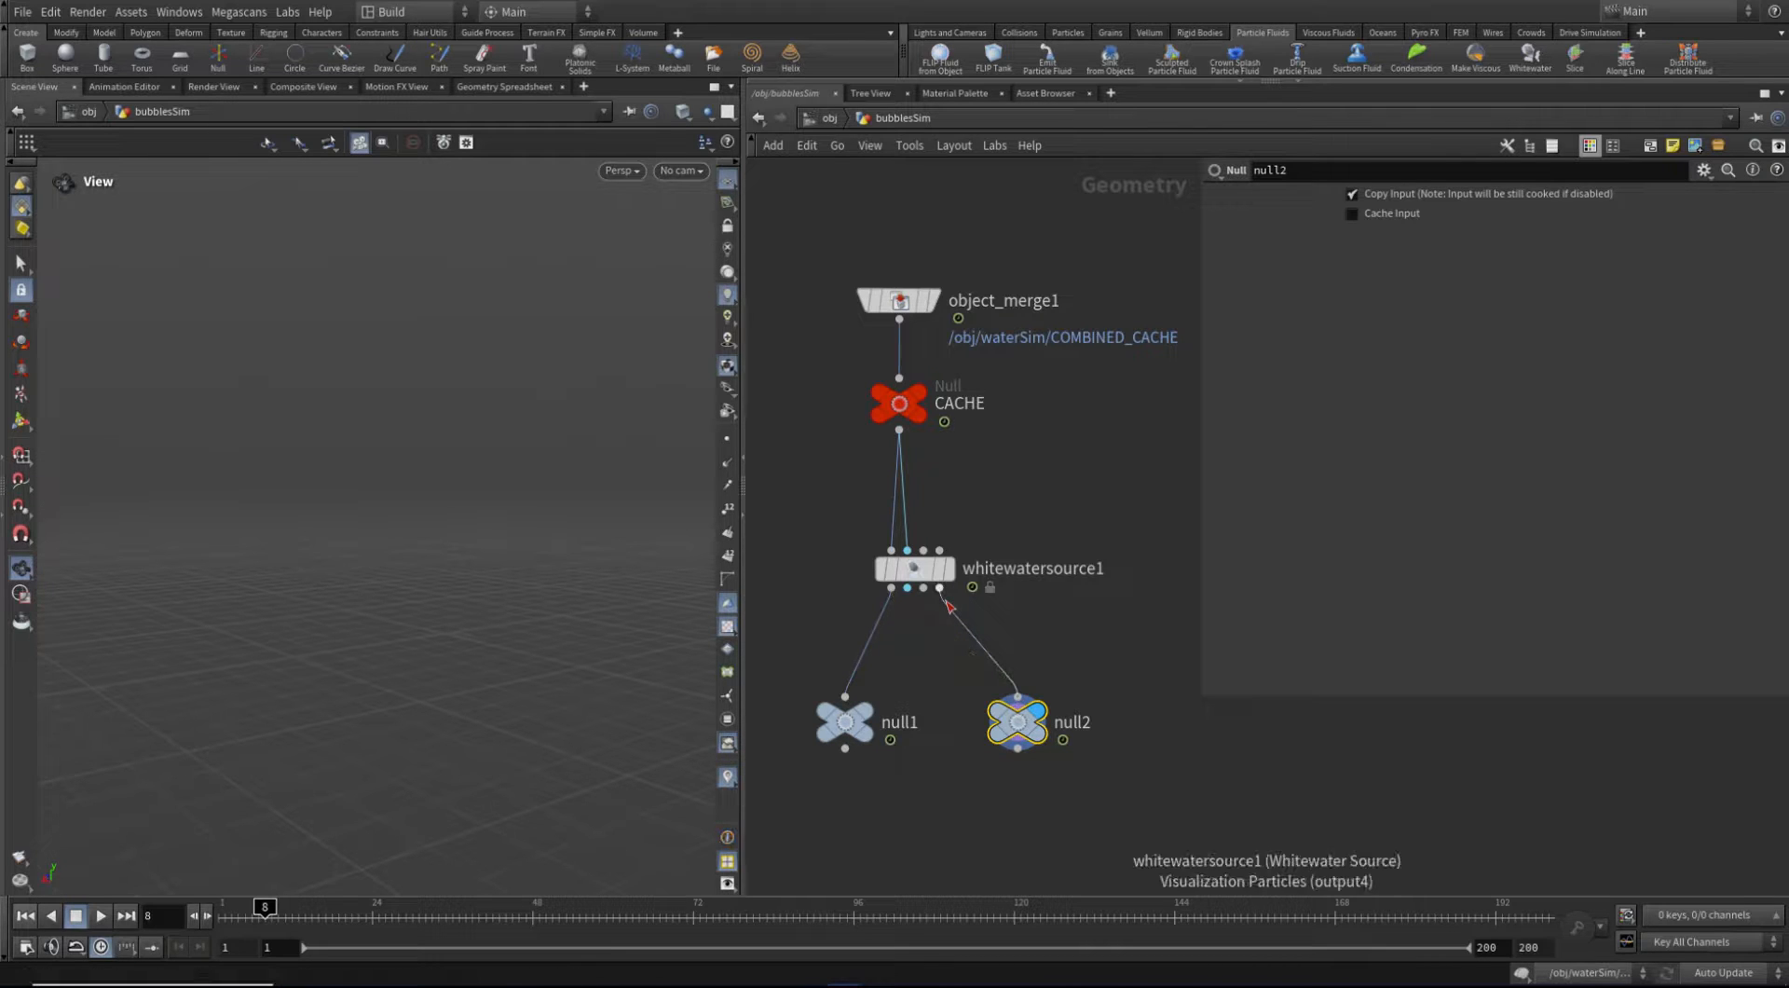
Set the Whitewater Scale to 0.002 in the Whitewater Source's visualization settings
left_click(900, 559)
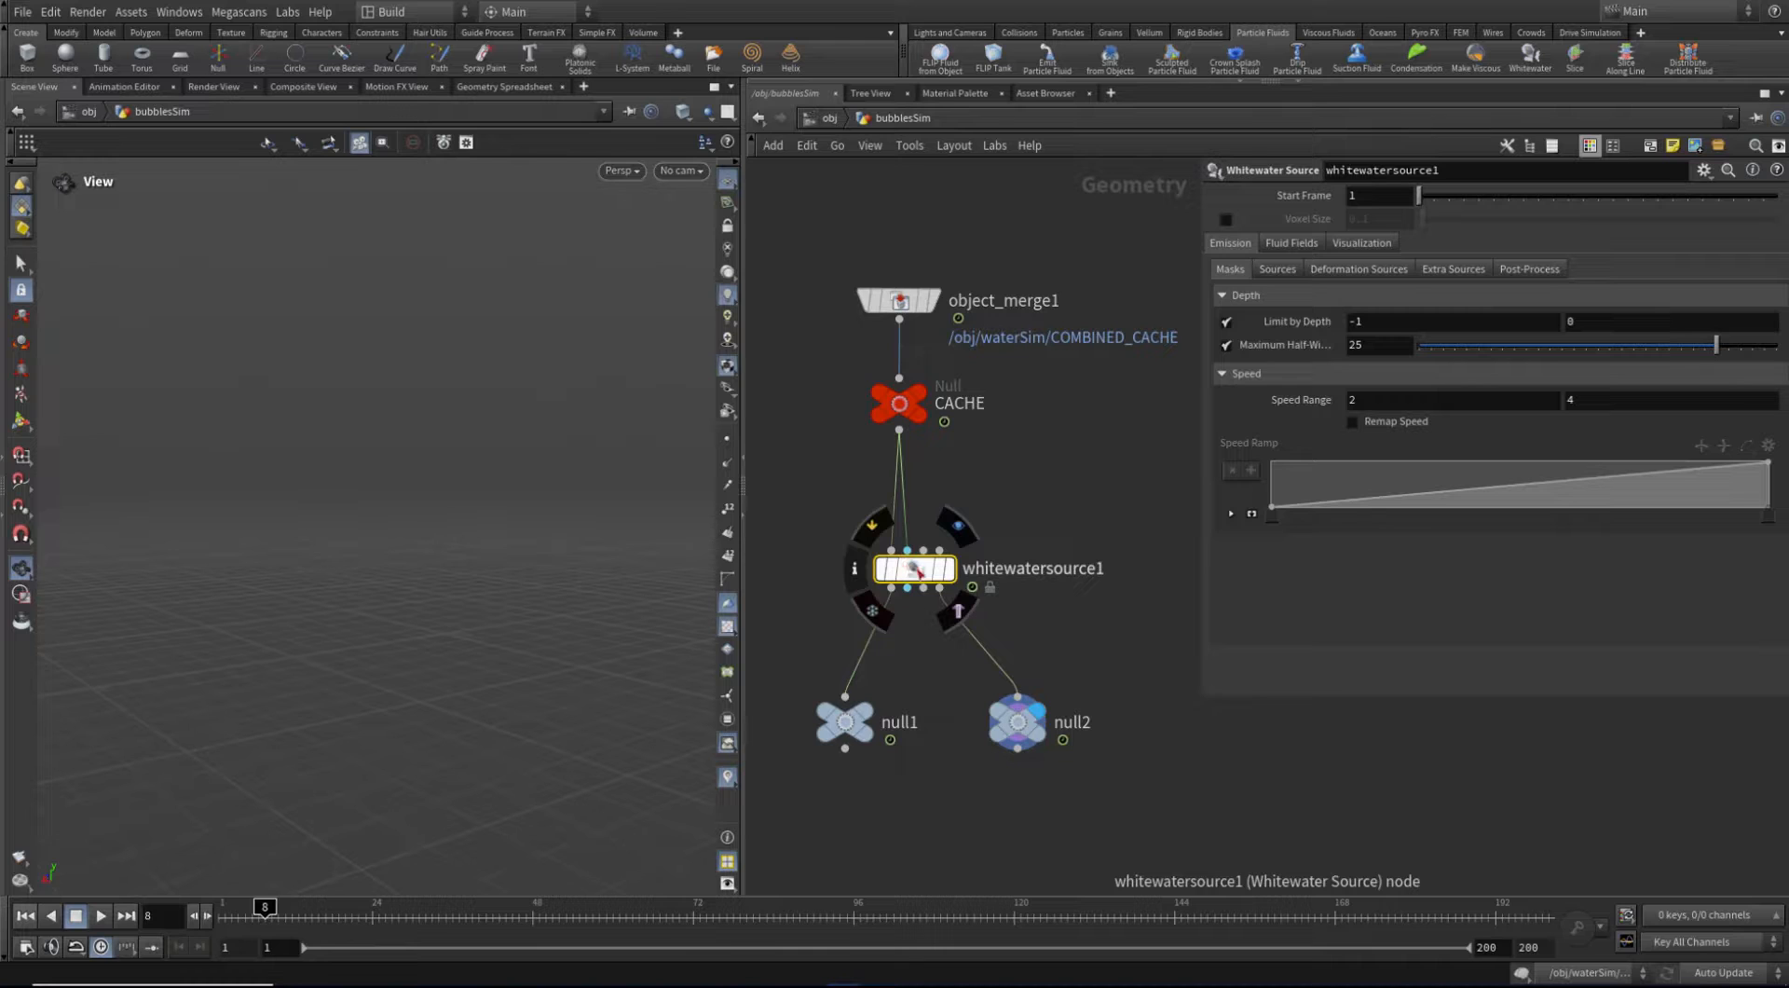
middle_click(1032, 729)
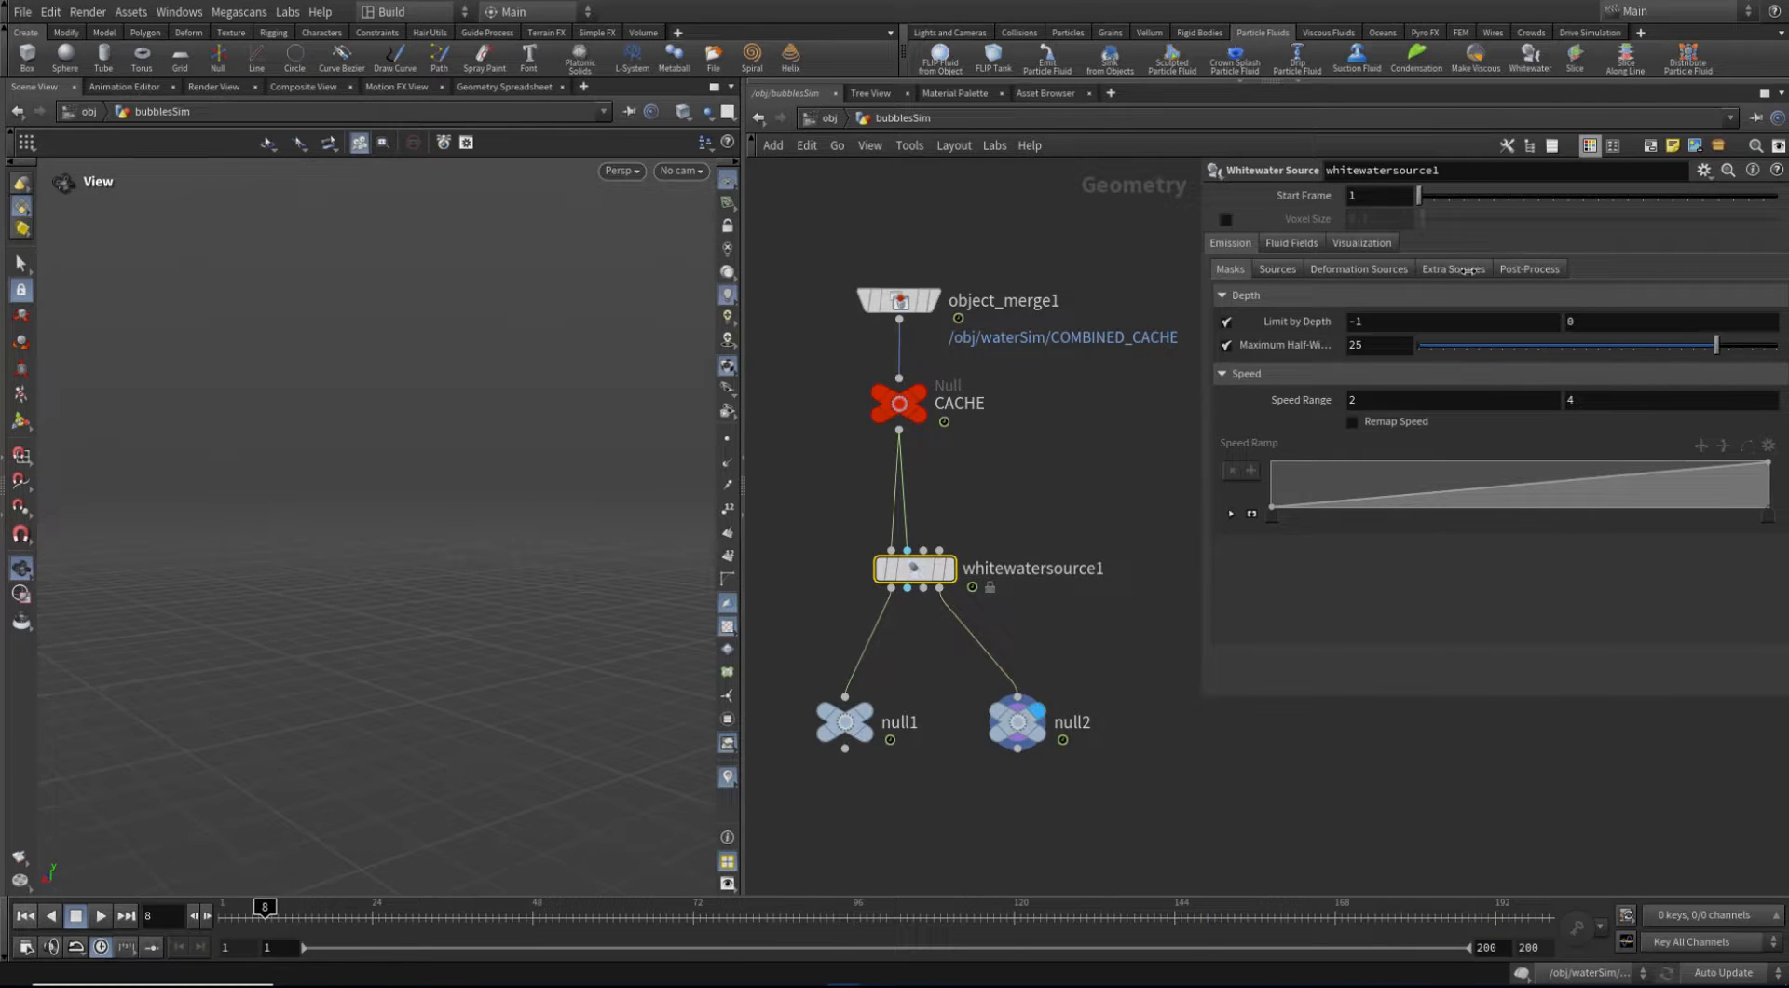
left_click(1361, 244)
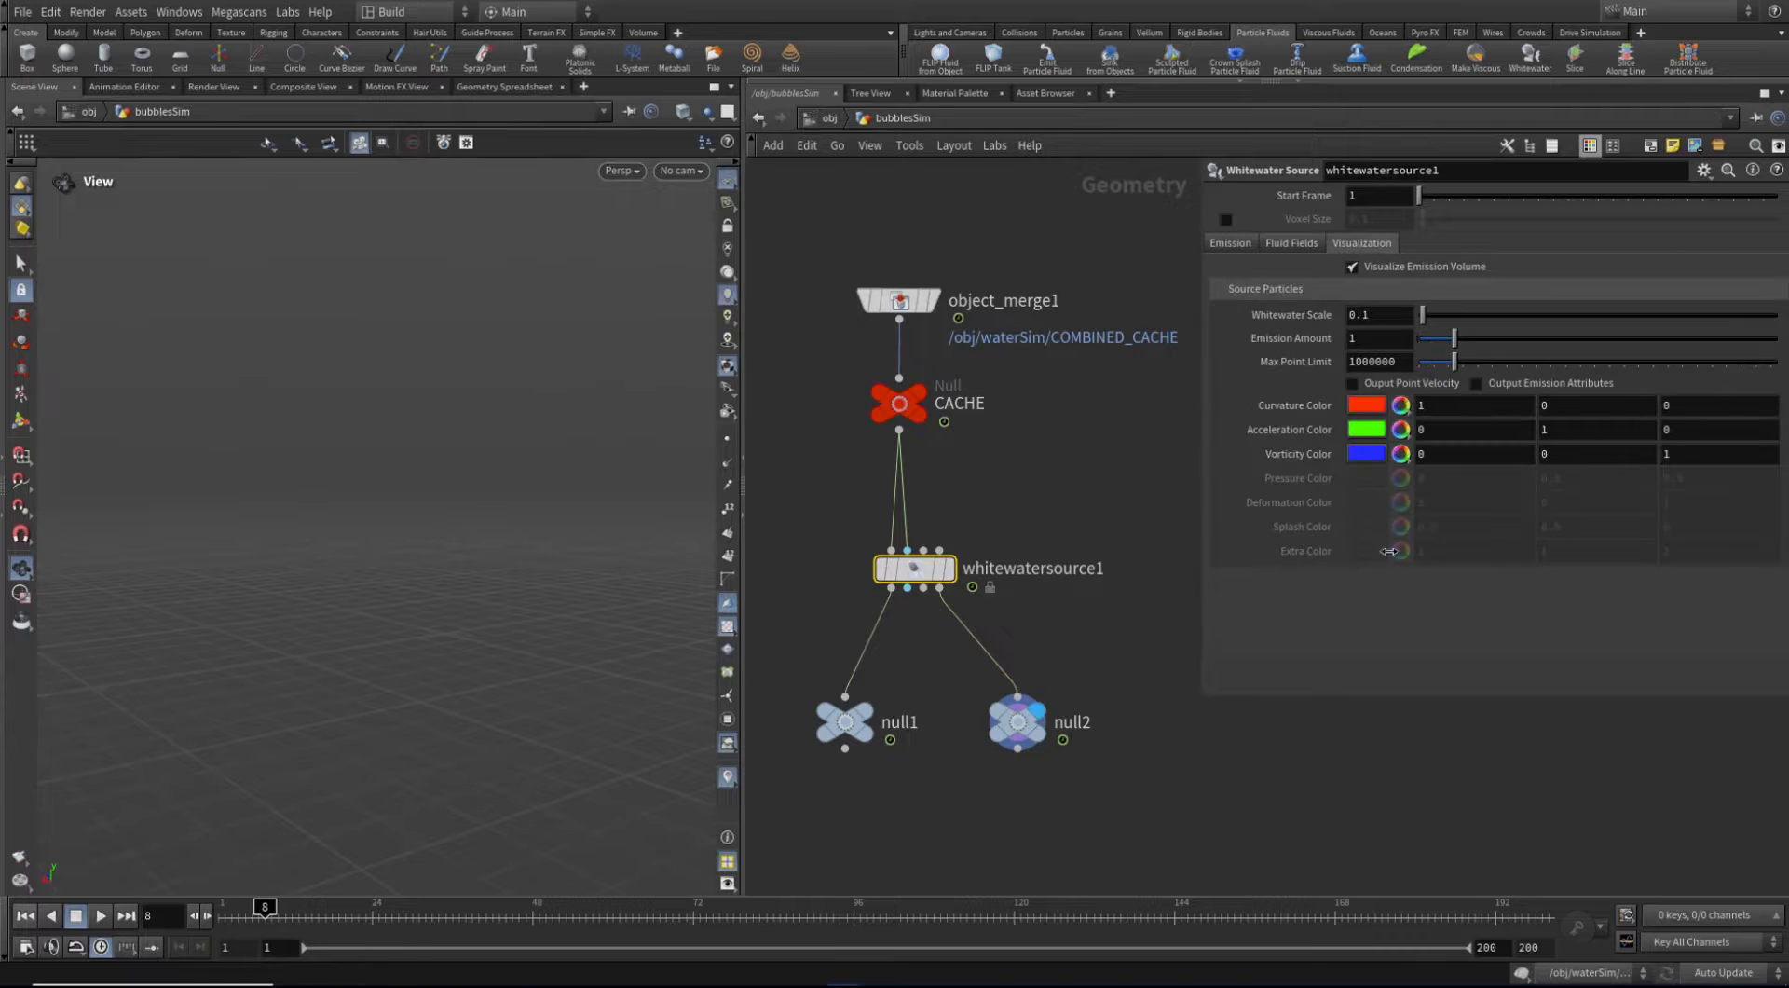
mouse_move(1031, 729)
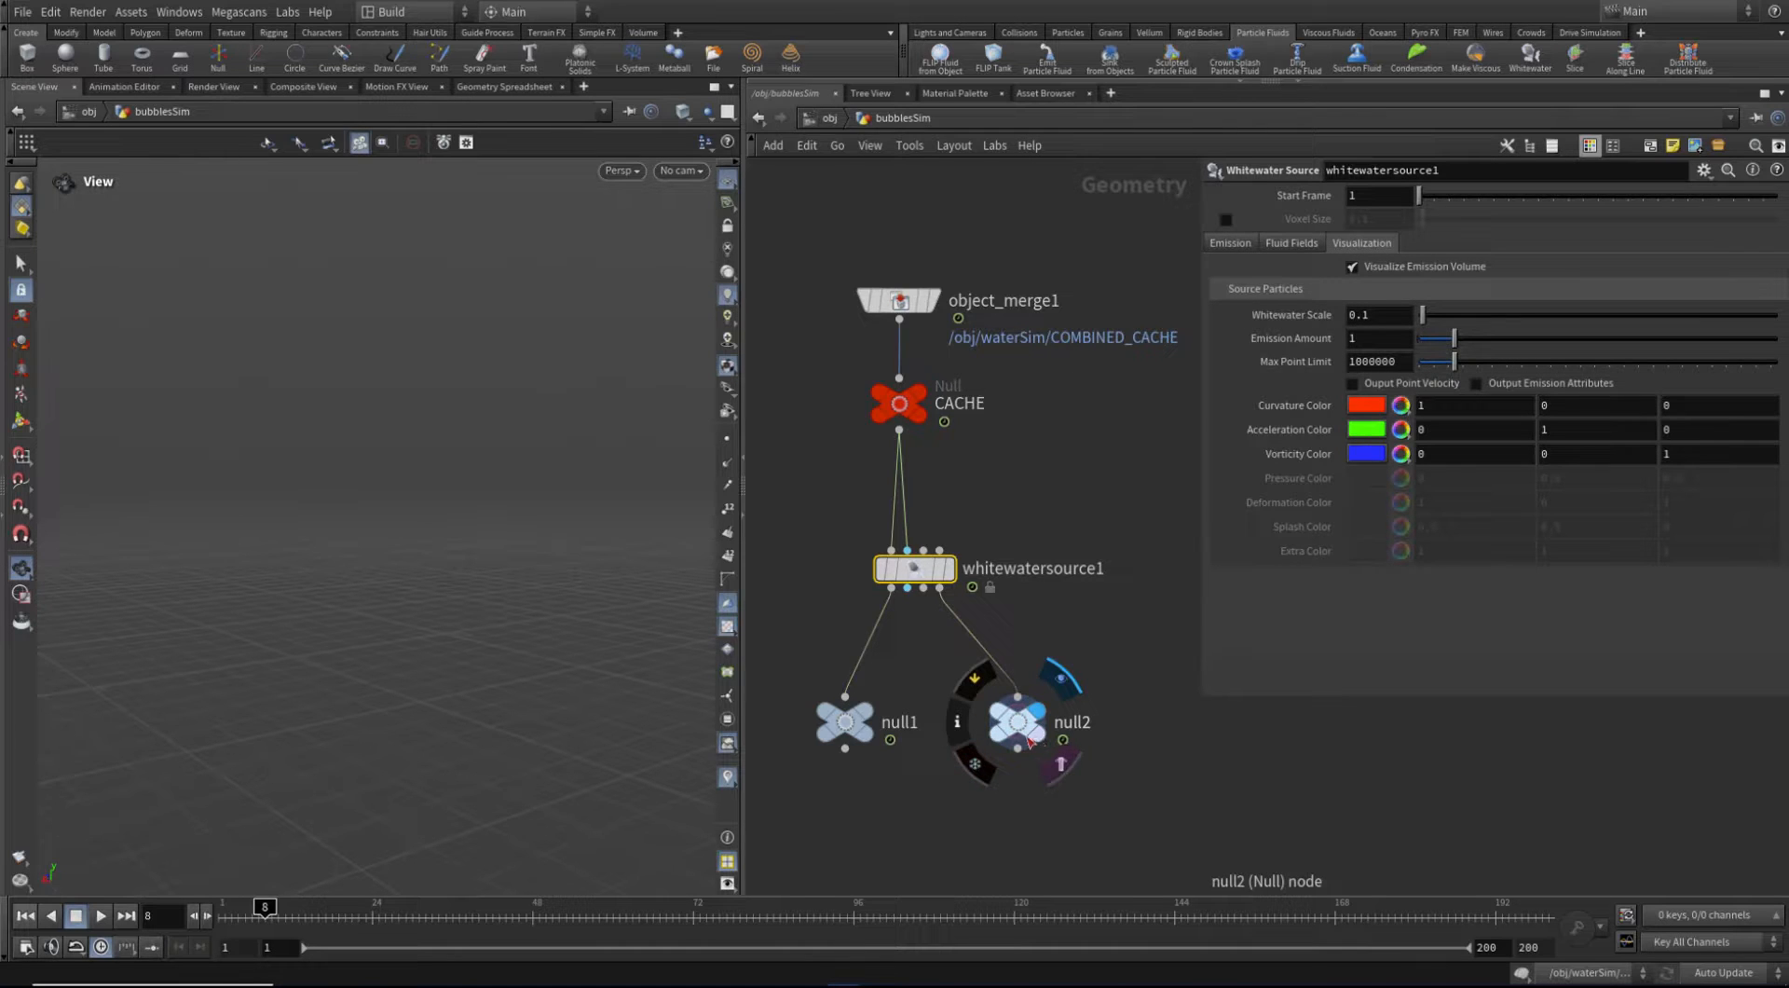
left_click(1385, 319)
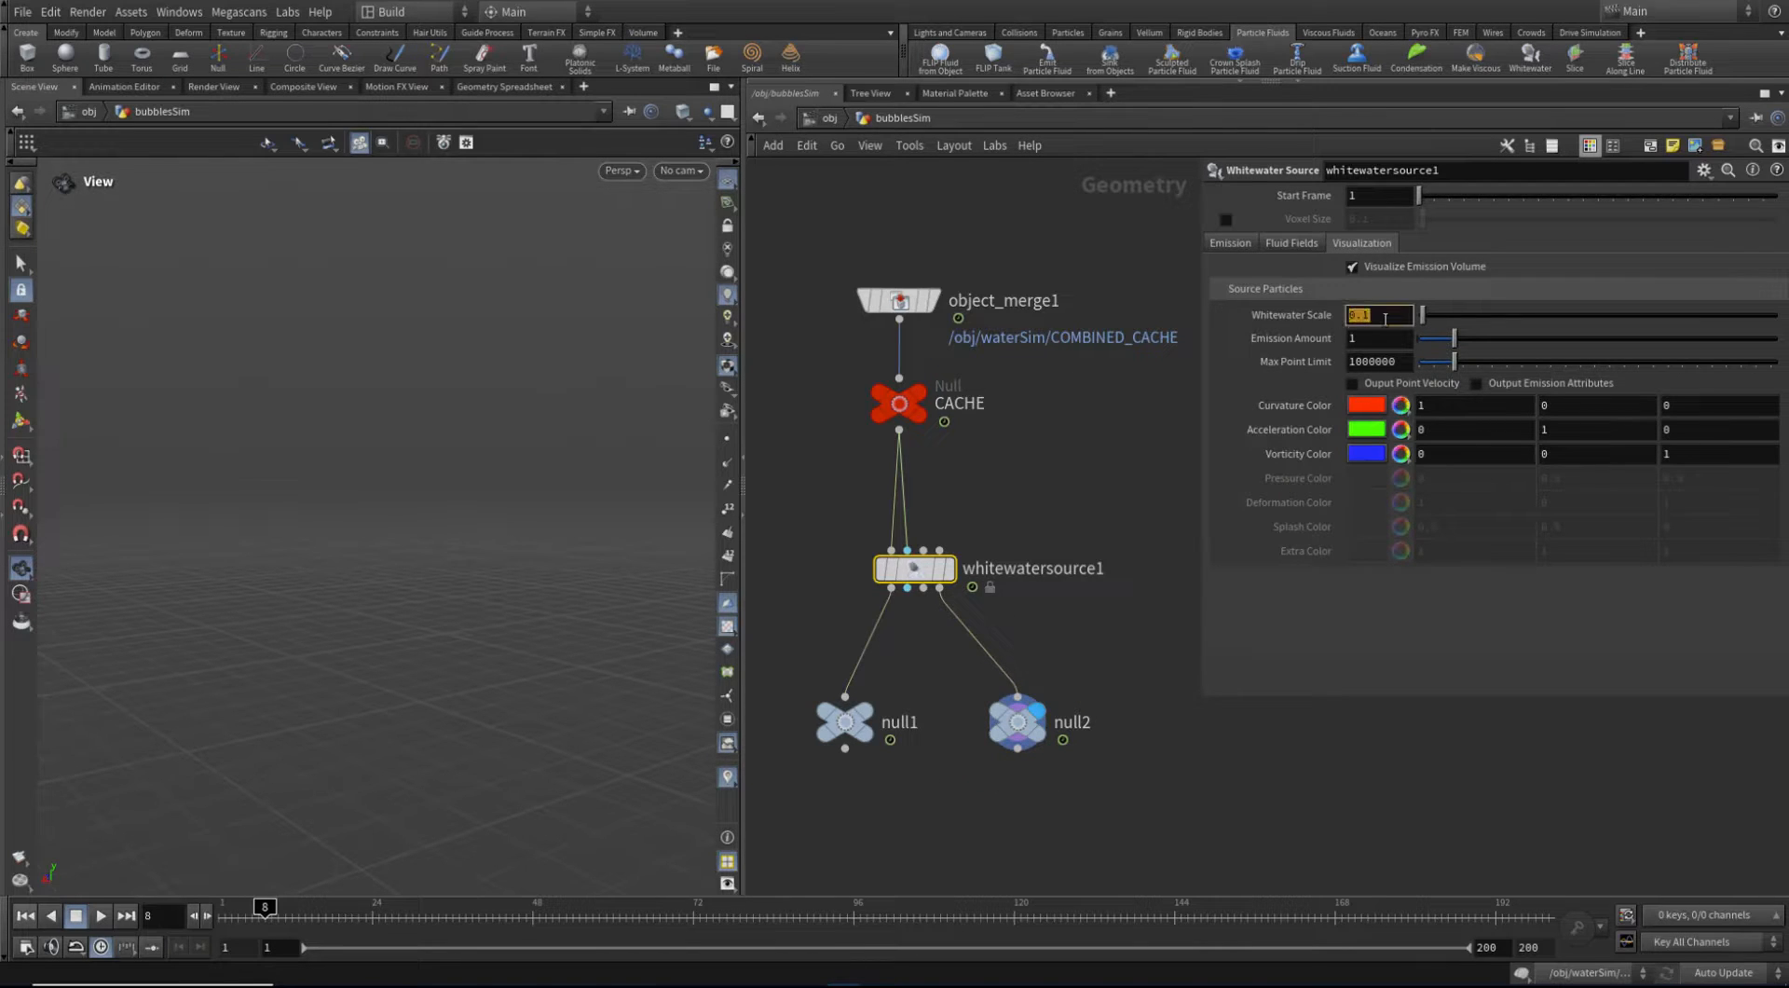
left_click(1373, 319)
type("002")
key("Return")
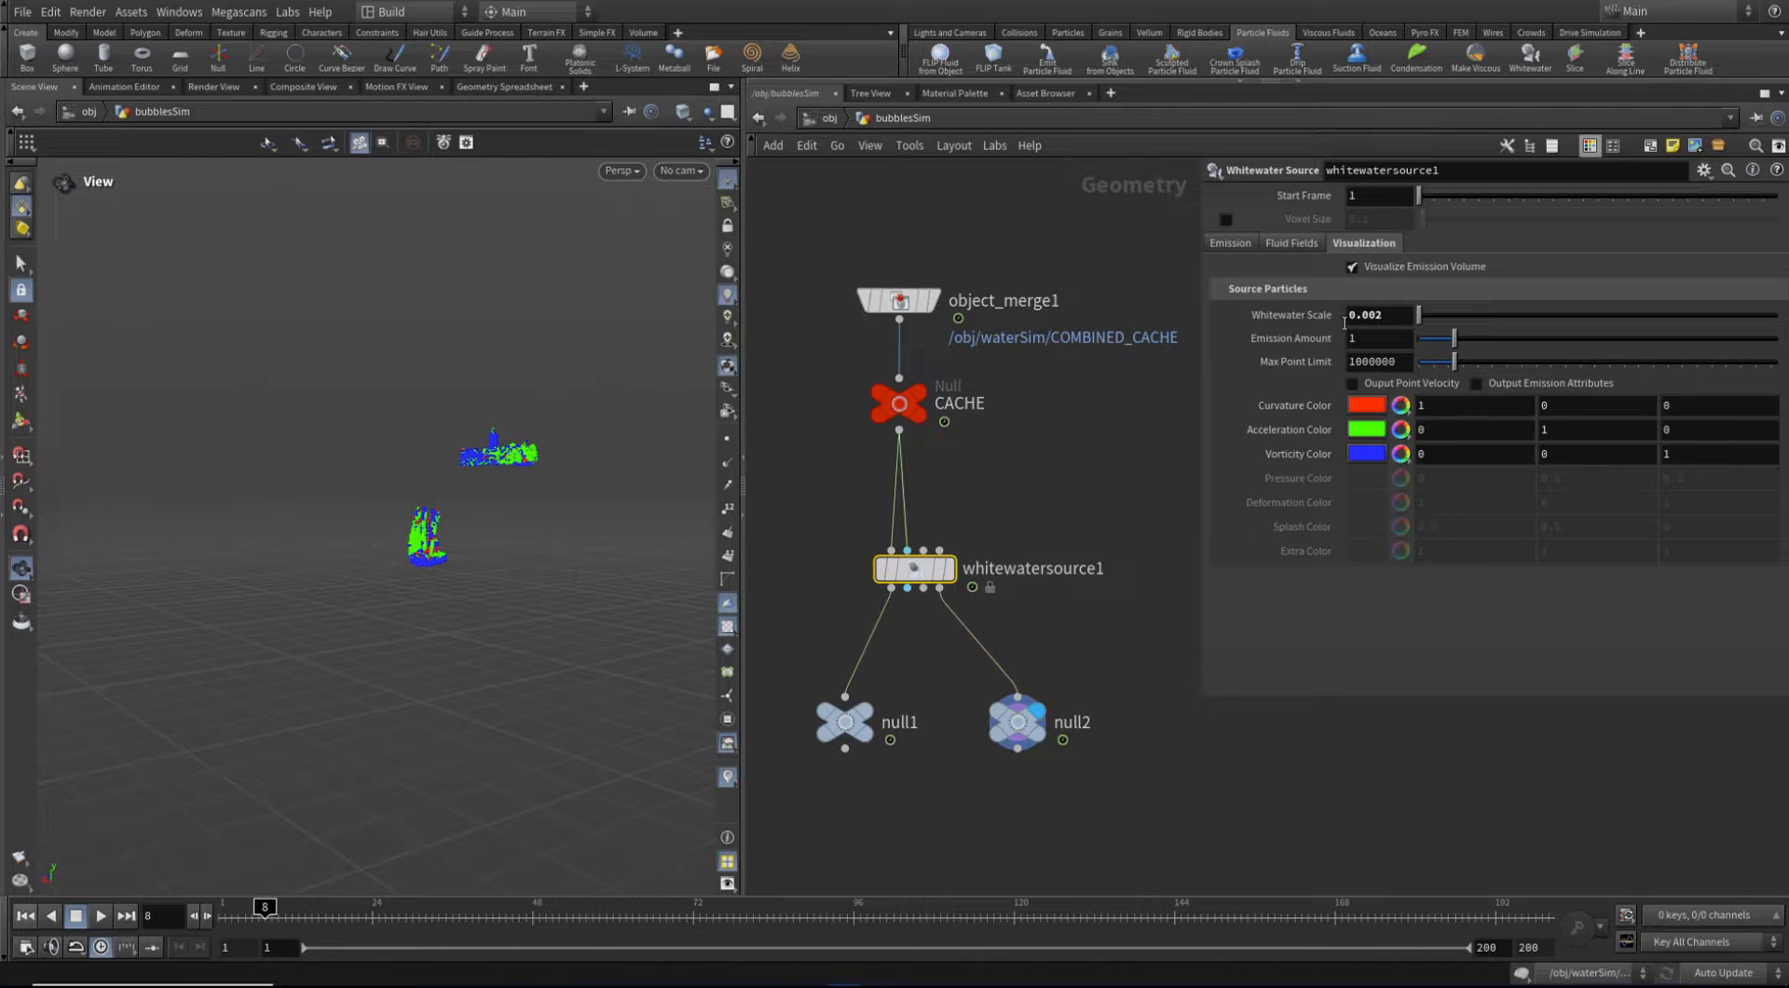
Go to frame 94 and examine the coloured emission particles from several viewing angles
mouse_move(487, 500)
left_mouse_down()
mouse_move(512, 484)
mouse_move(527, 545)
mouse_move(578, 523)
mouse_move(491, 519)
mouse_move(506, 503)
mouse_move(494, 529)
mouse_move(506, 516)
left_mouse_up()
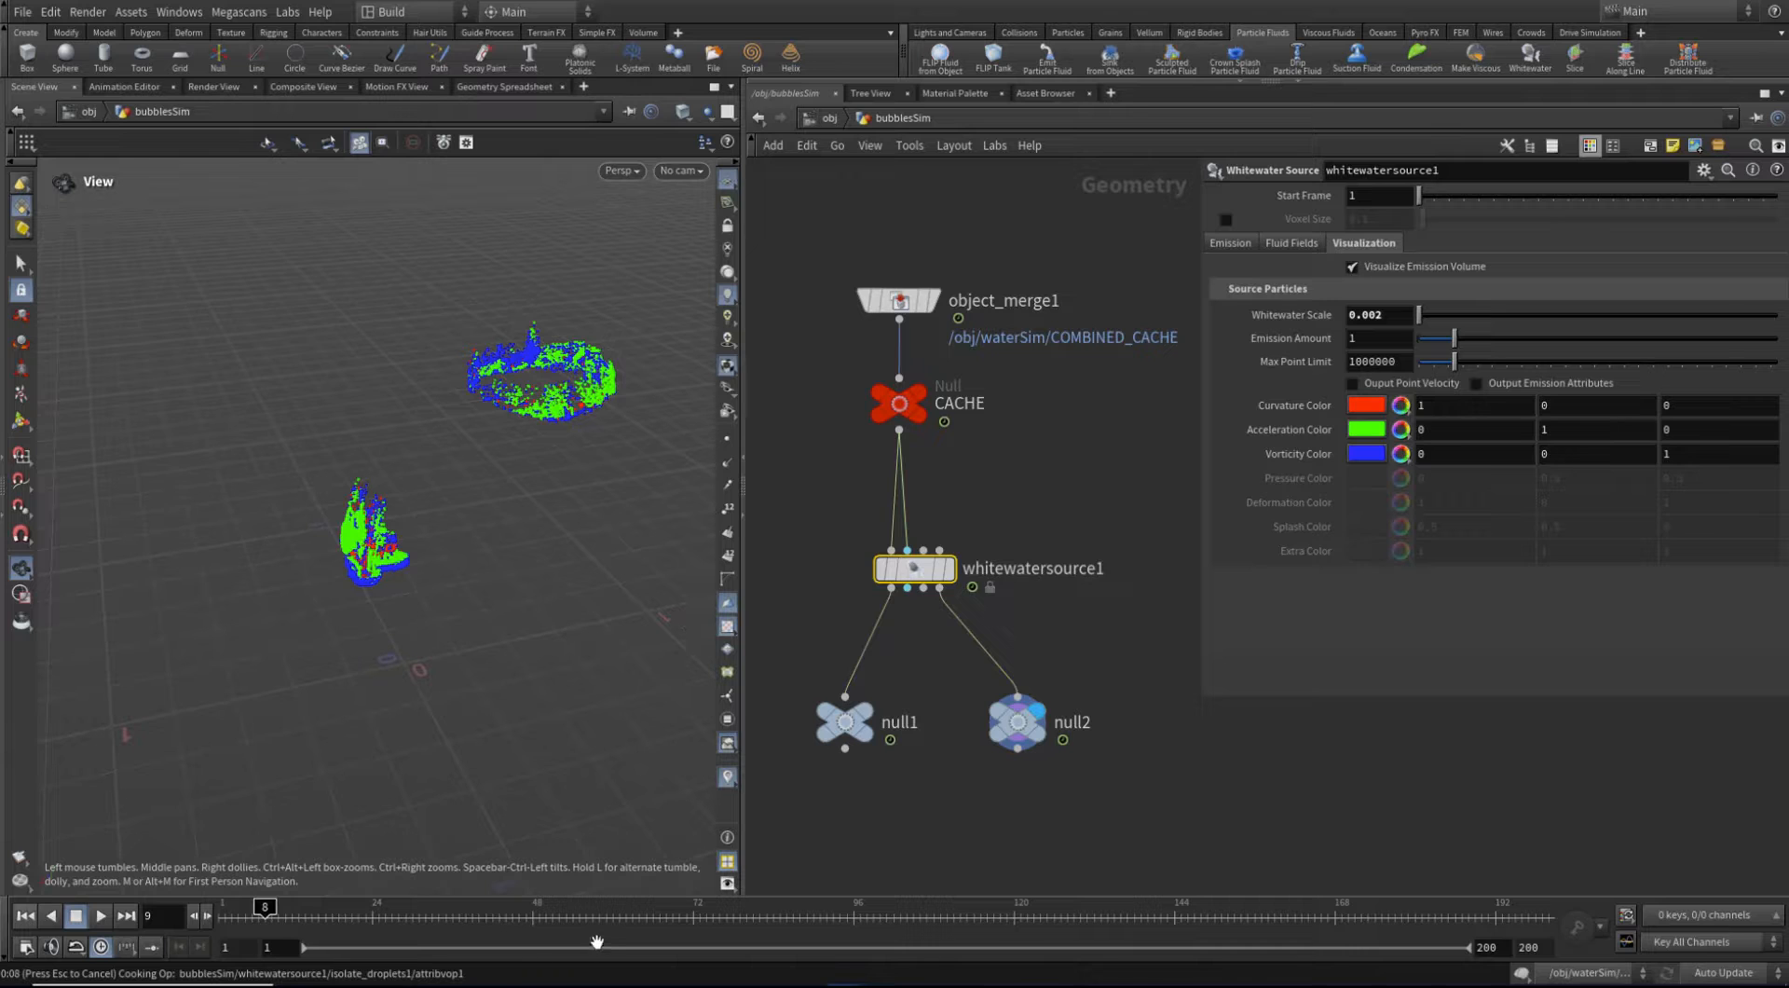
left_click(840, 915)
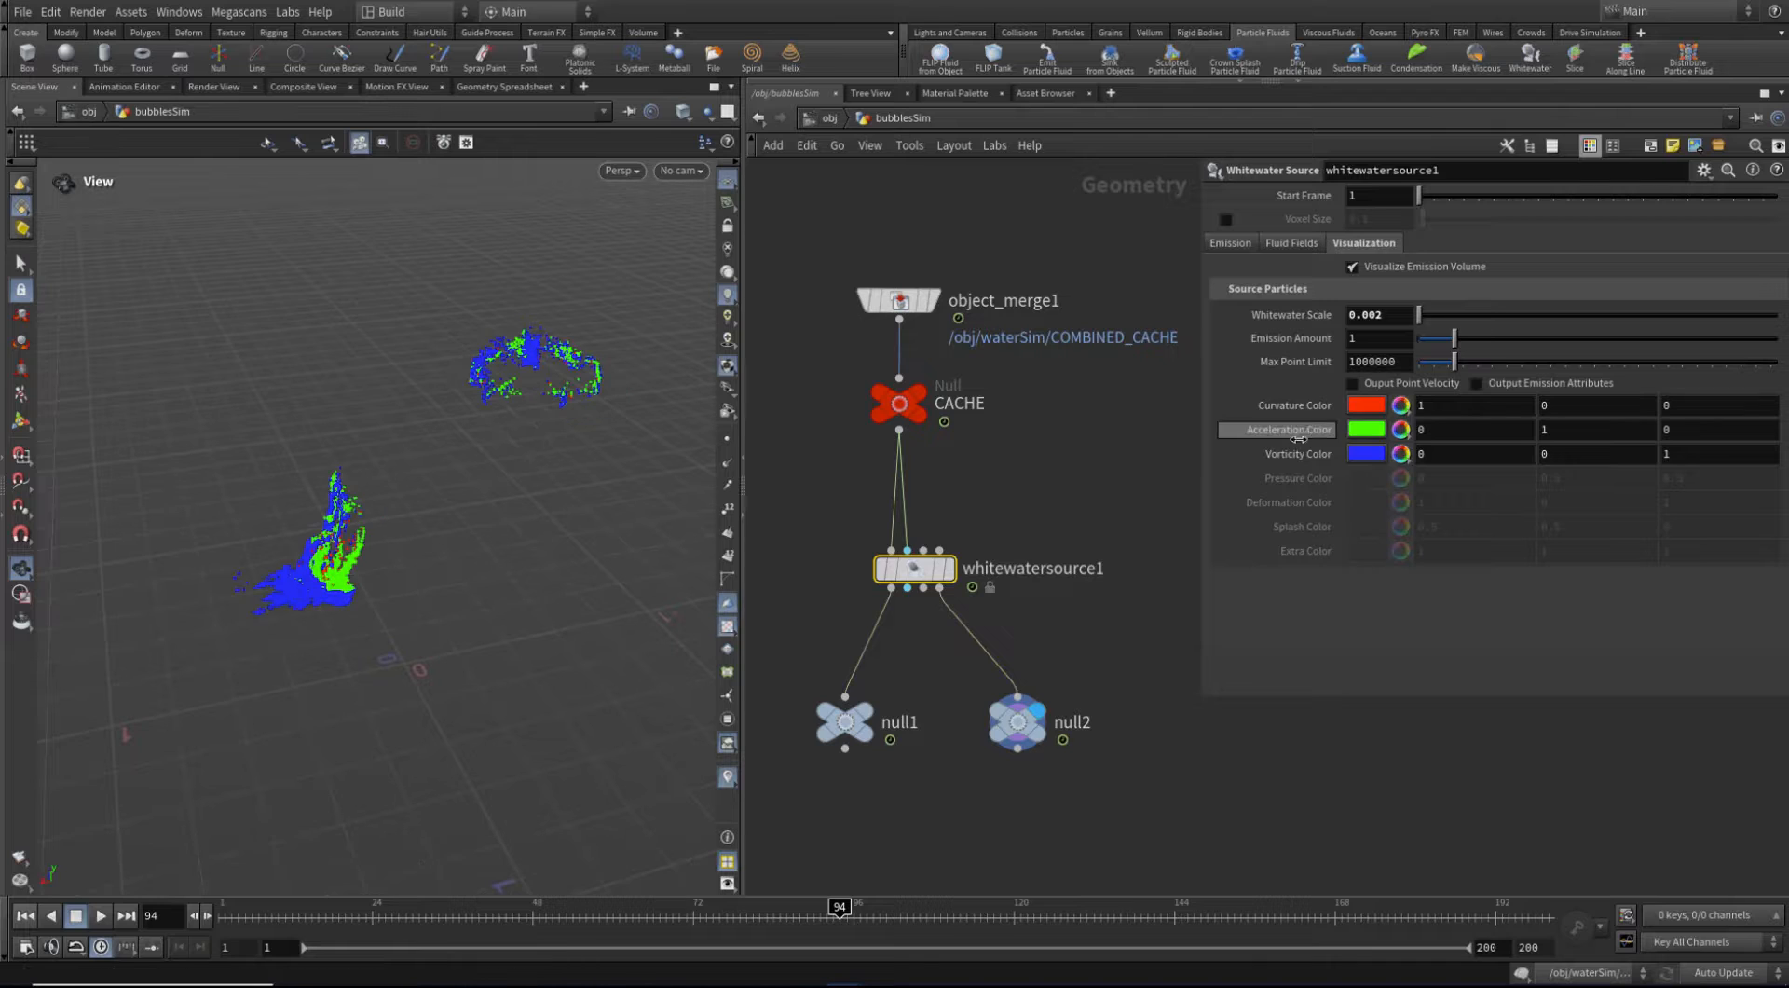
left_click_drag(459, 531, 329, 584)
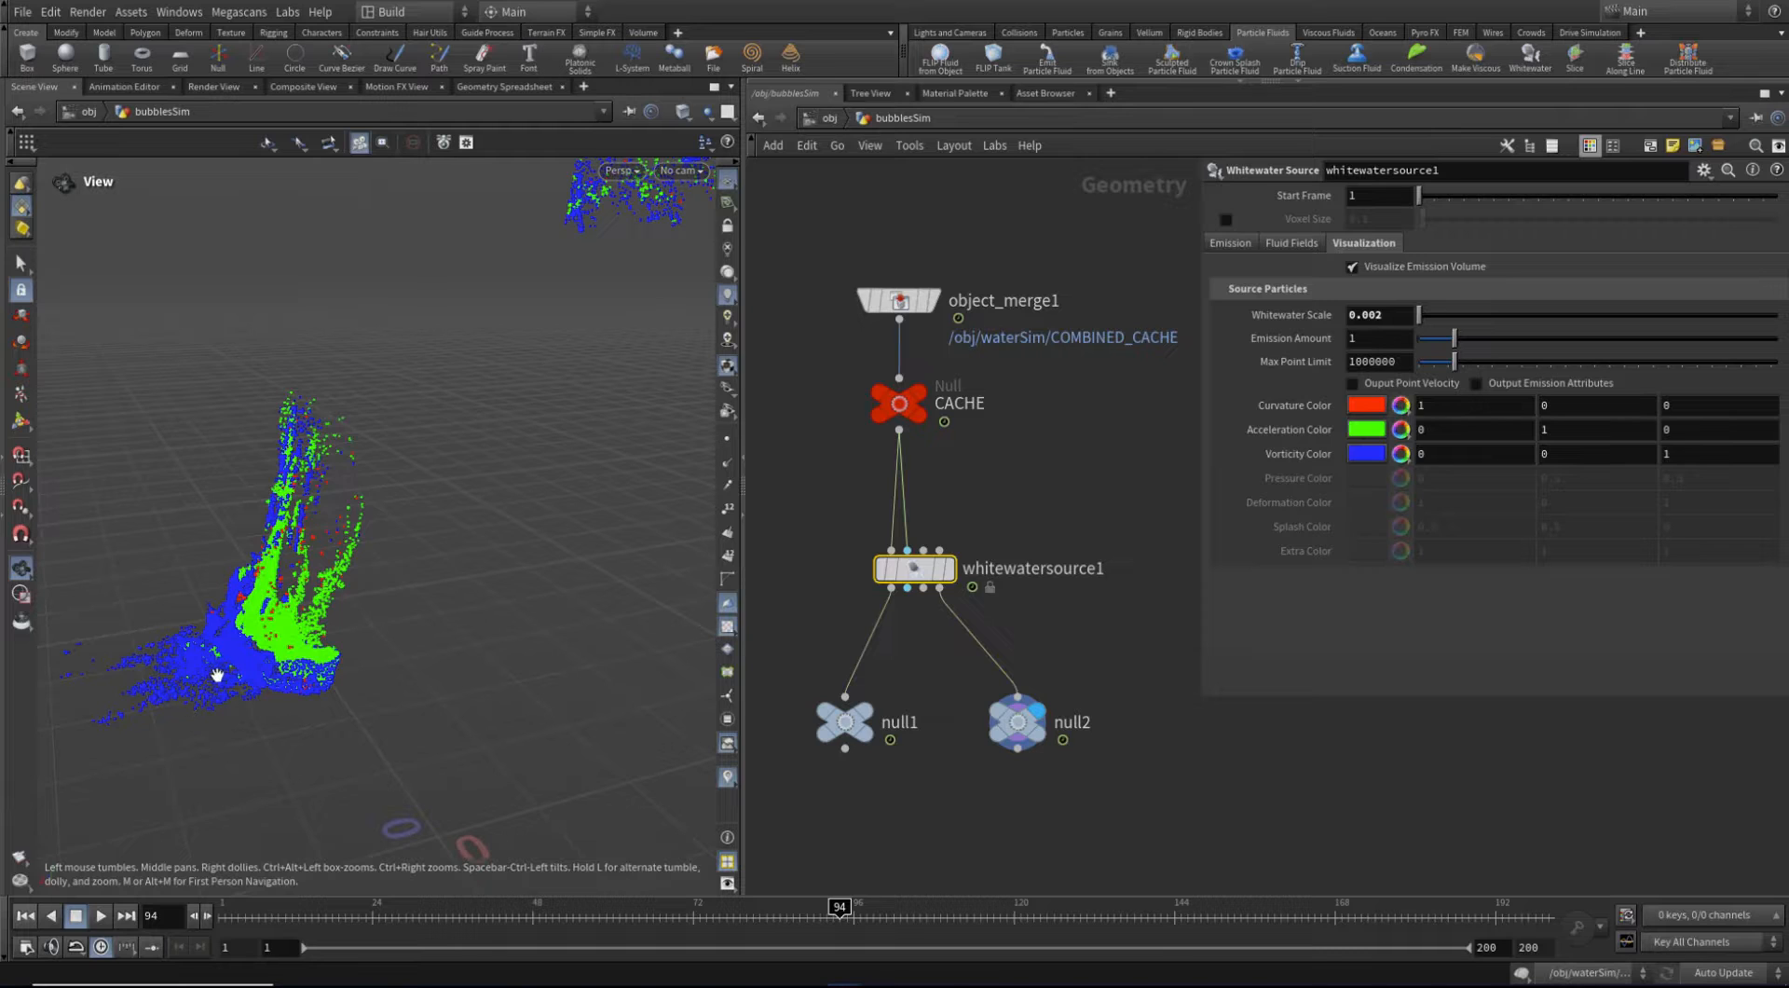
left_click_drag(585, 347, 671, 251)
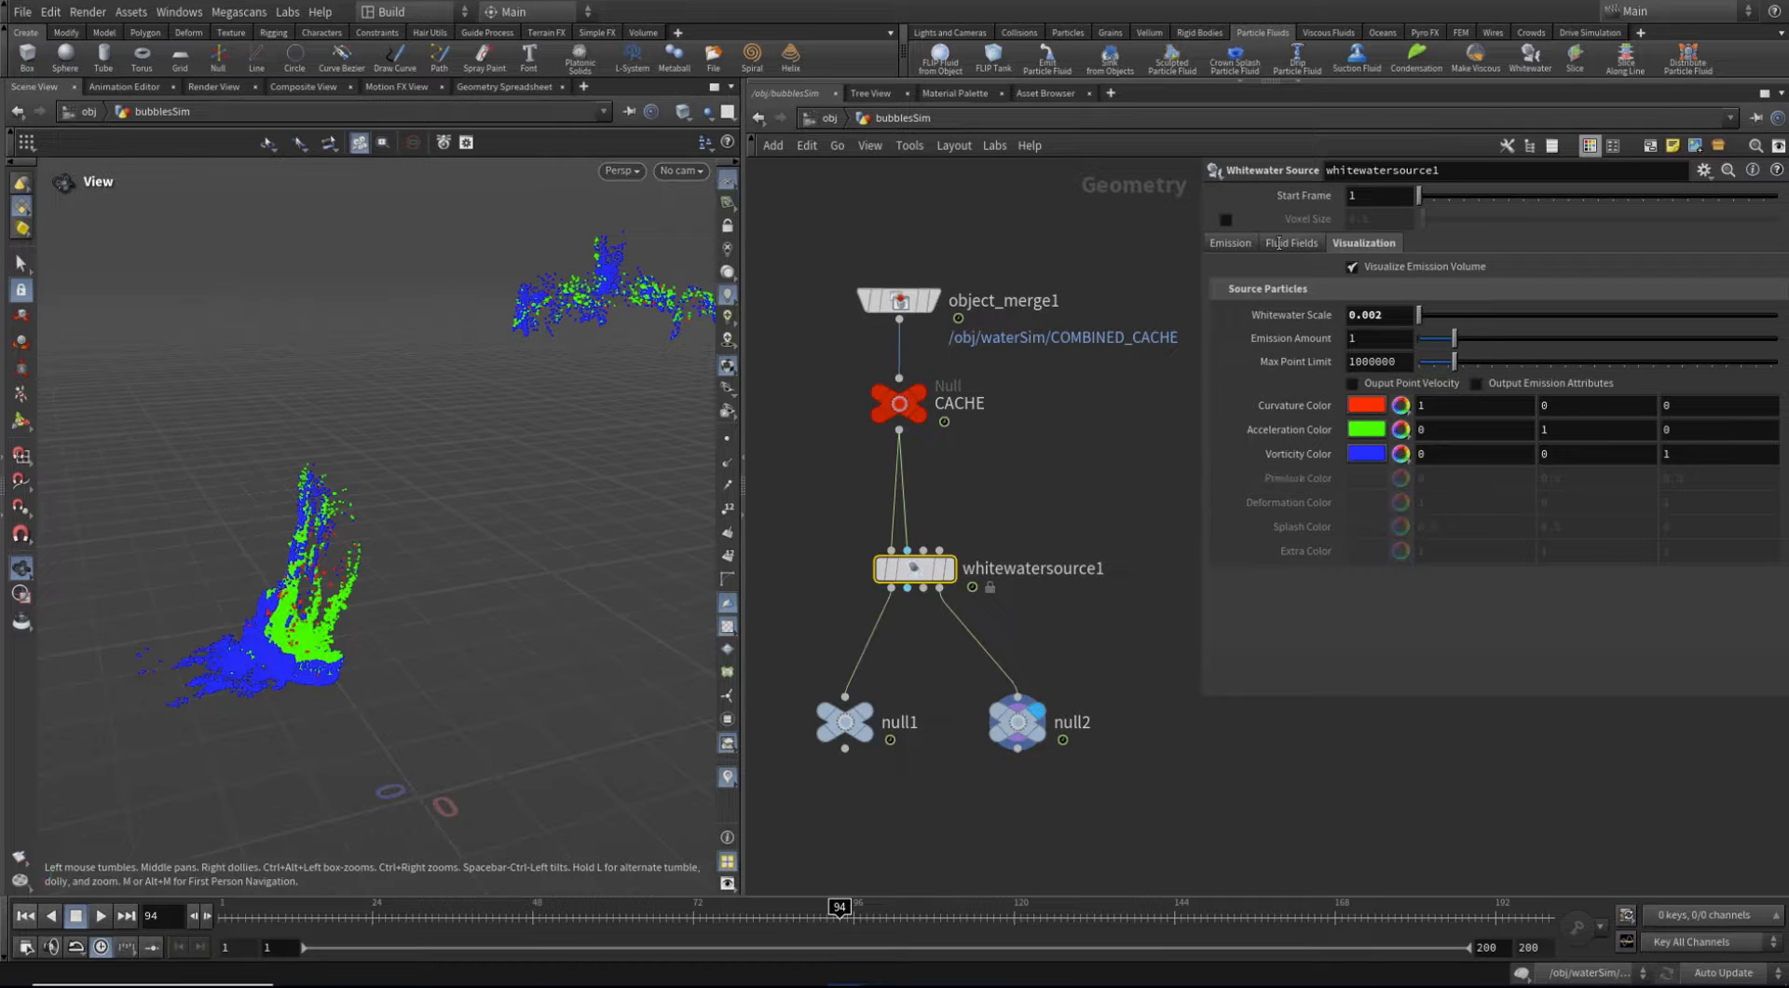
Turn off emission from Curvature, Acceleration and Vorticity in the Whitewater Source's emission sources
left_click(1228, 242)
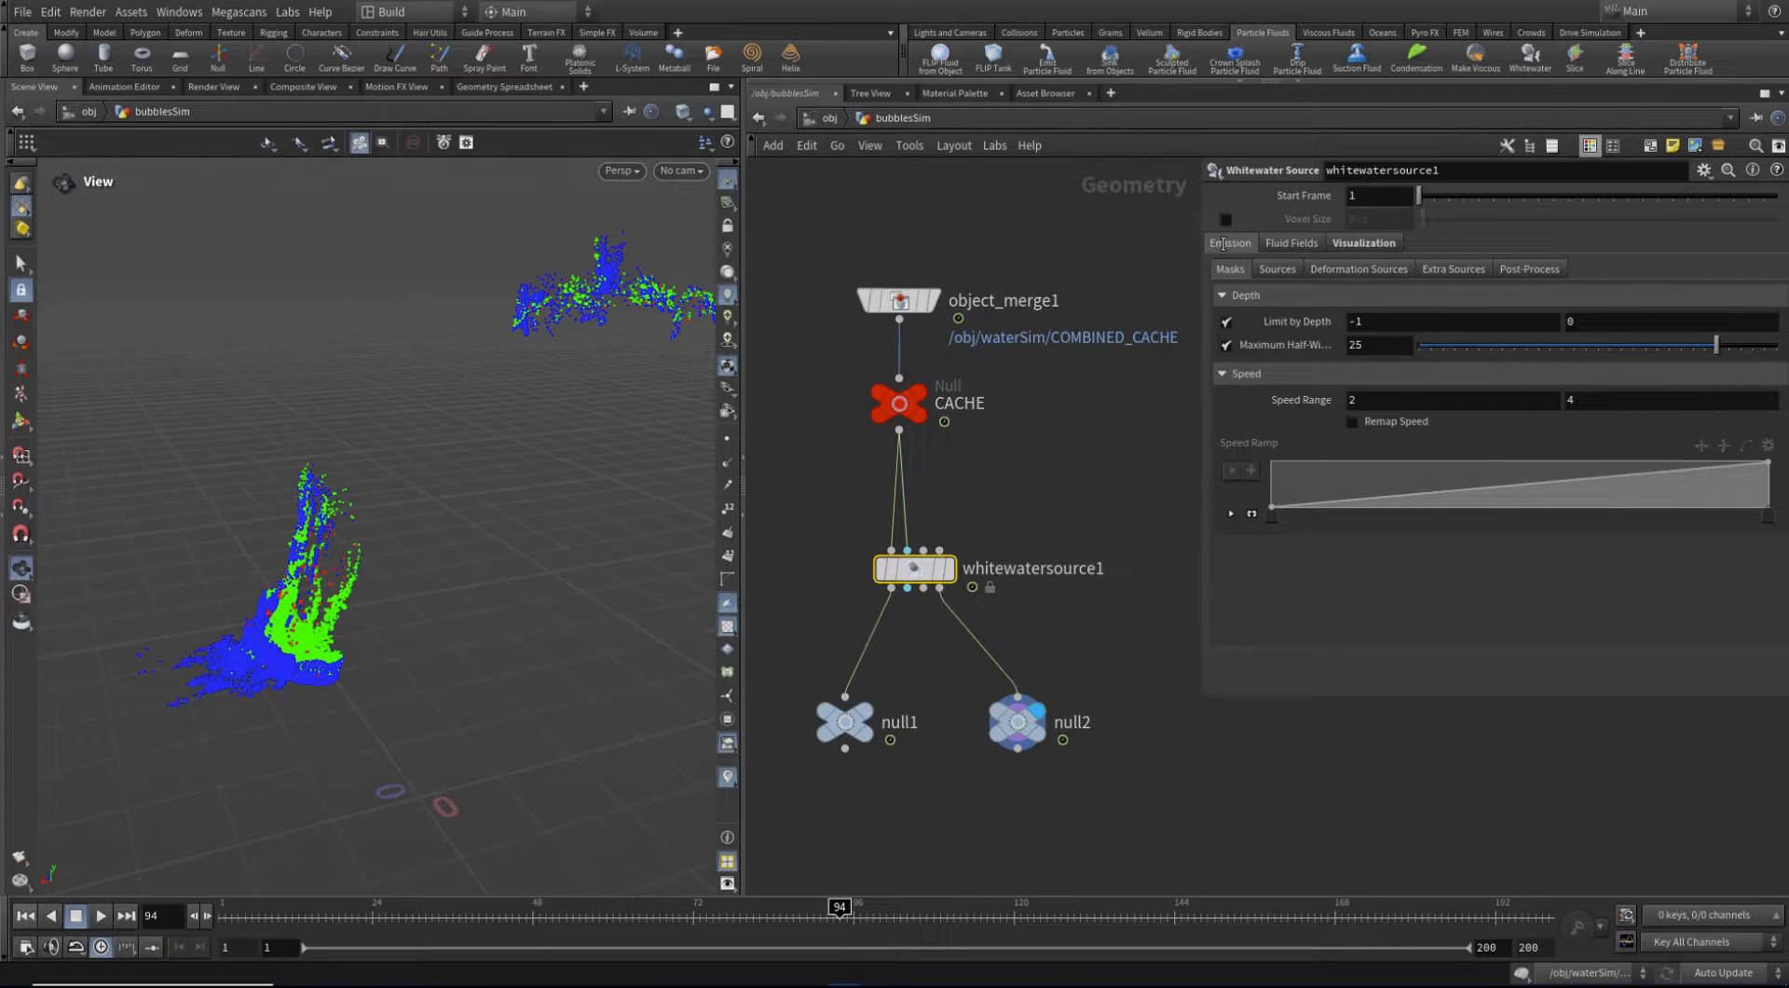
left_click(1289, 269)
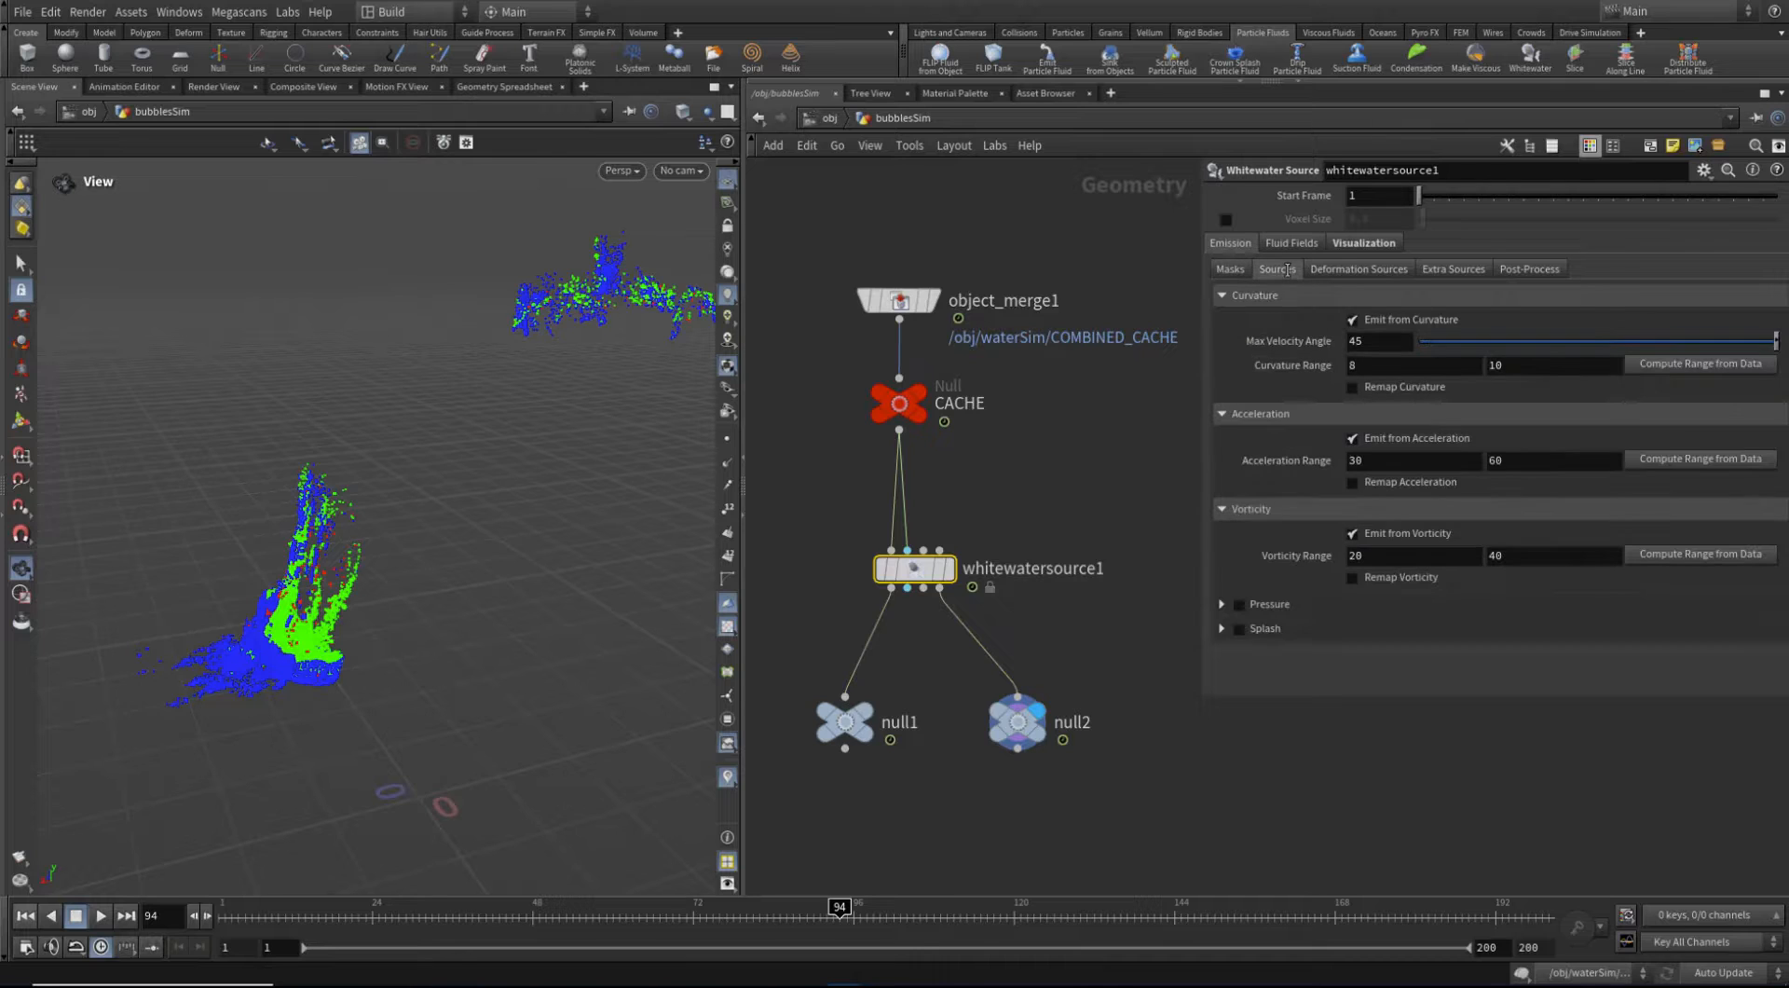
left_click(1368, 321)
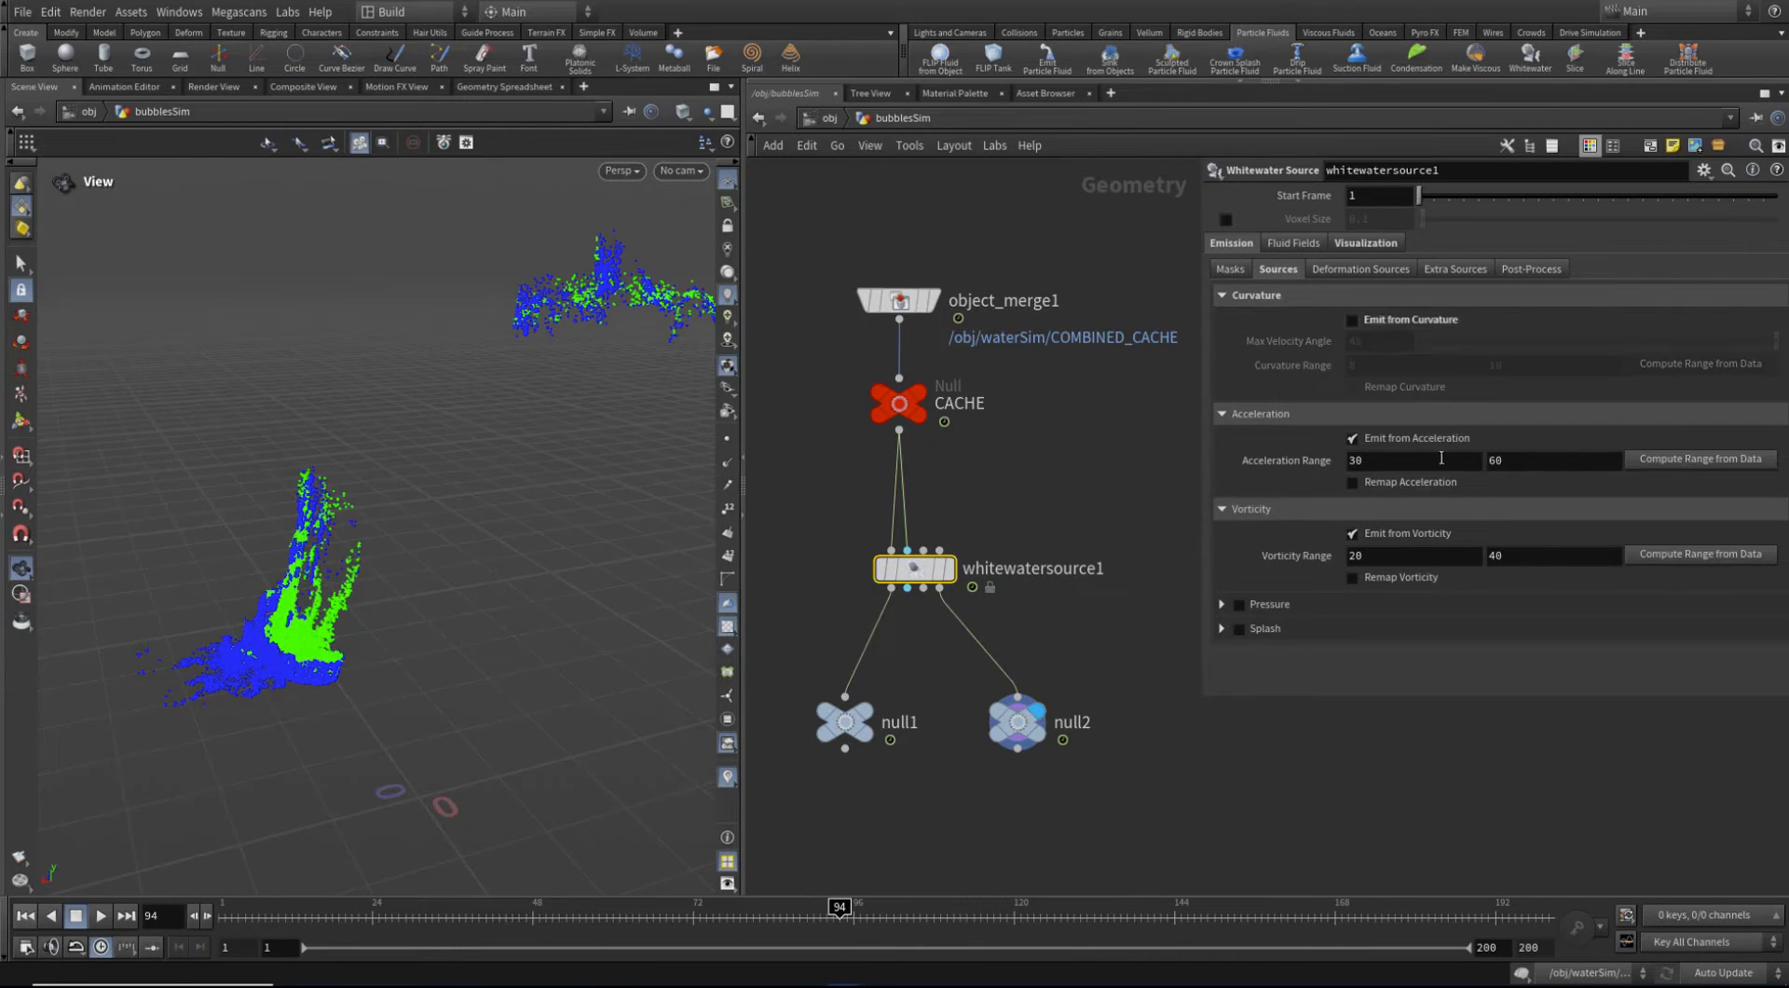
left_click(1407, 438)
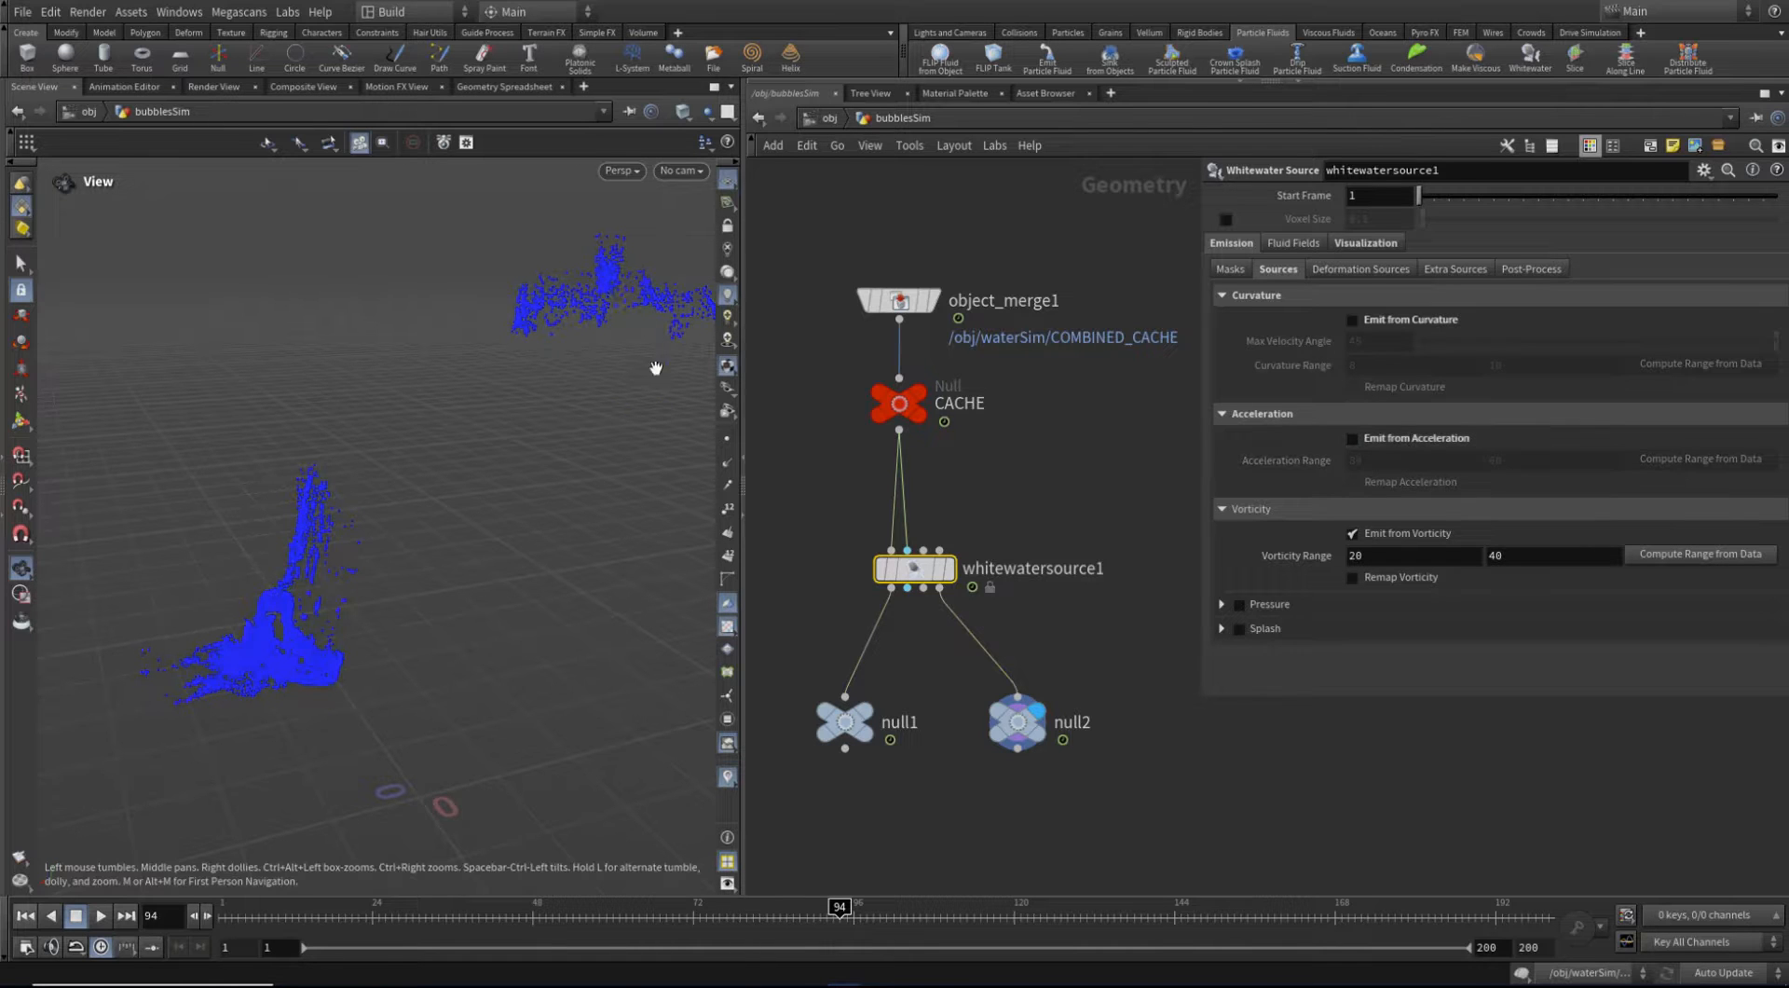
left_click(1432, 533)
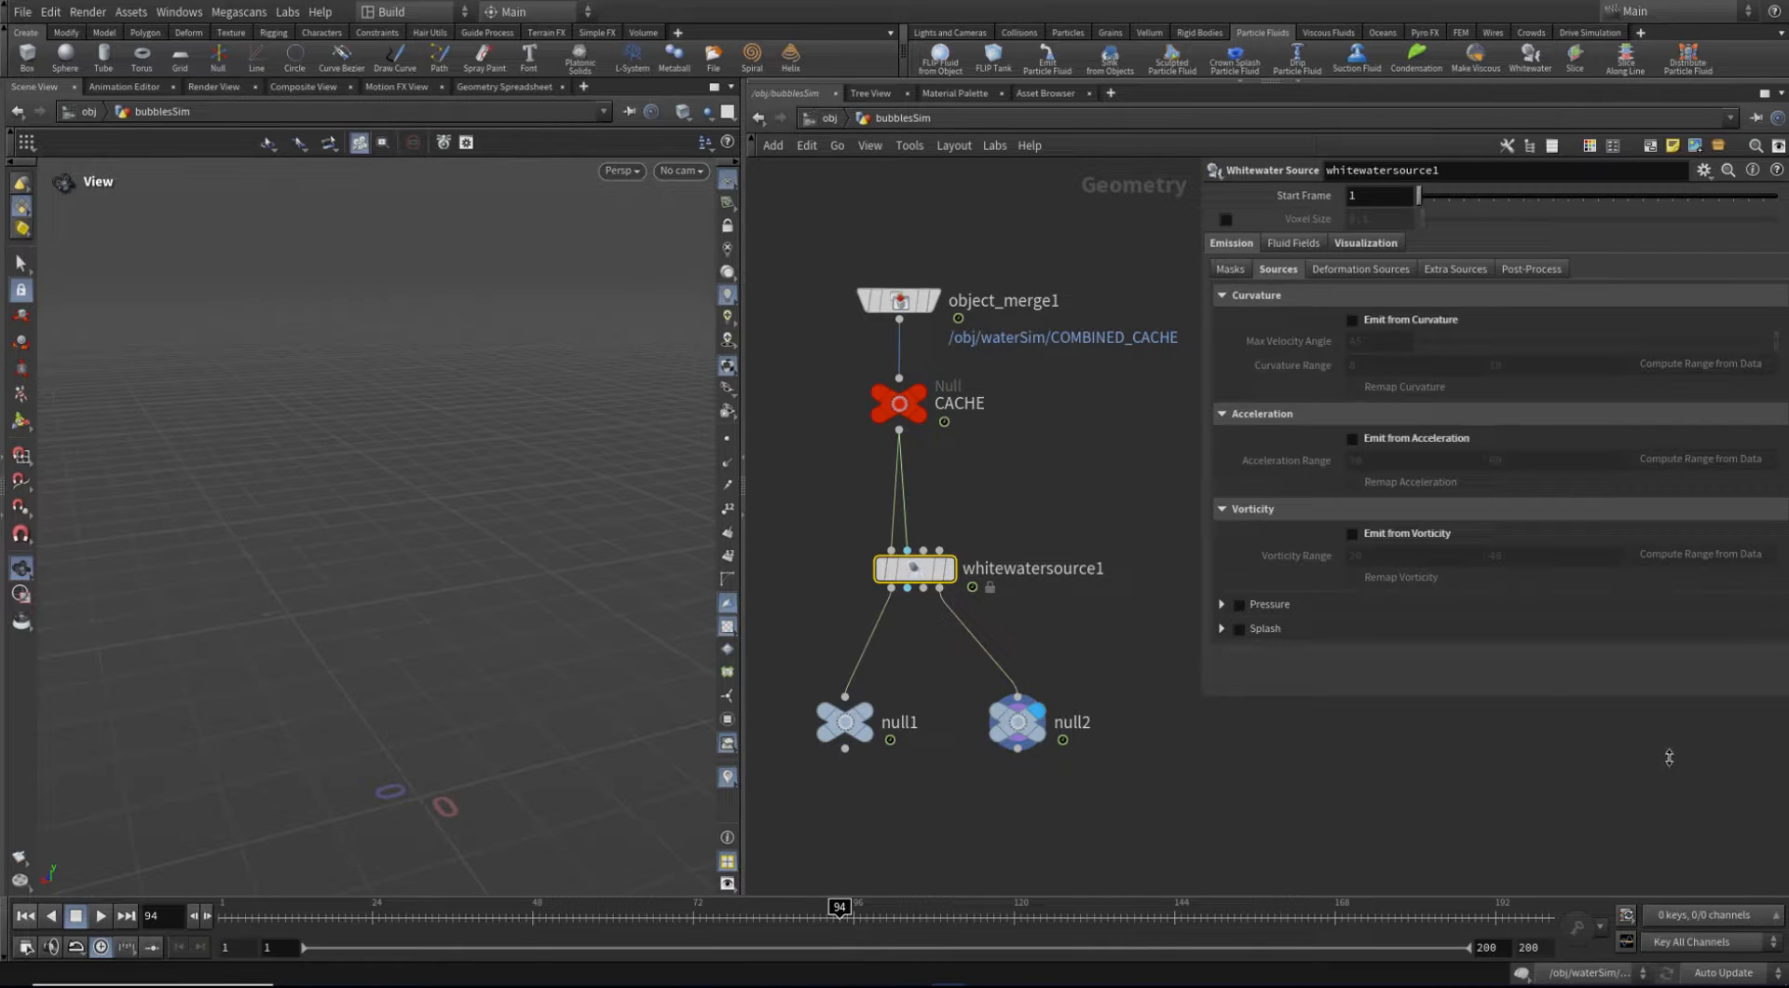
Try emission from Pressure with Scale values of 0.5, 0.1 and 1, and switch the emission back from Pressure to Vorticity
left_click(1238, 604)
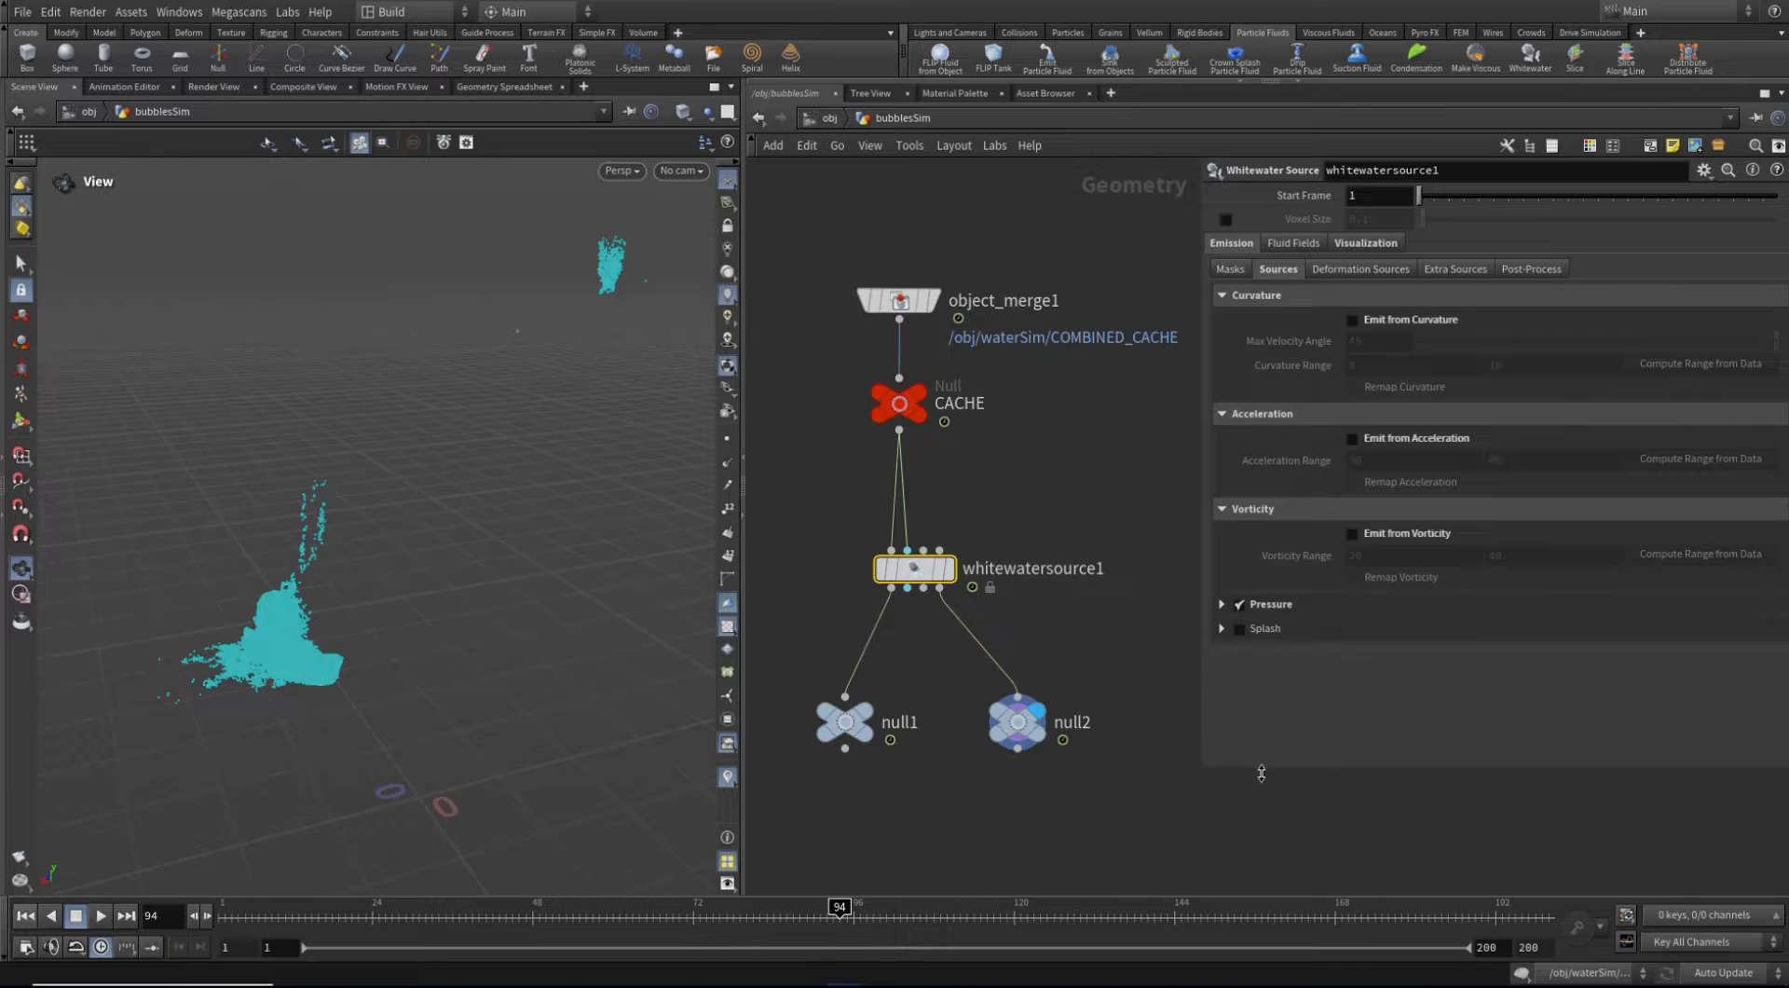
left_click(1221, 604)
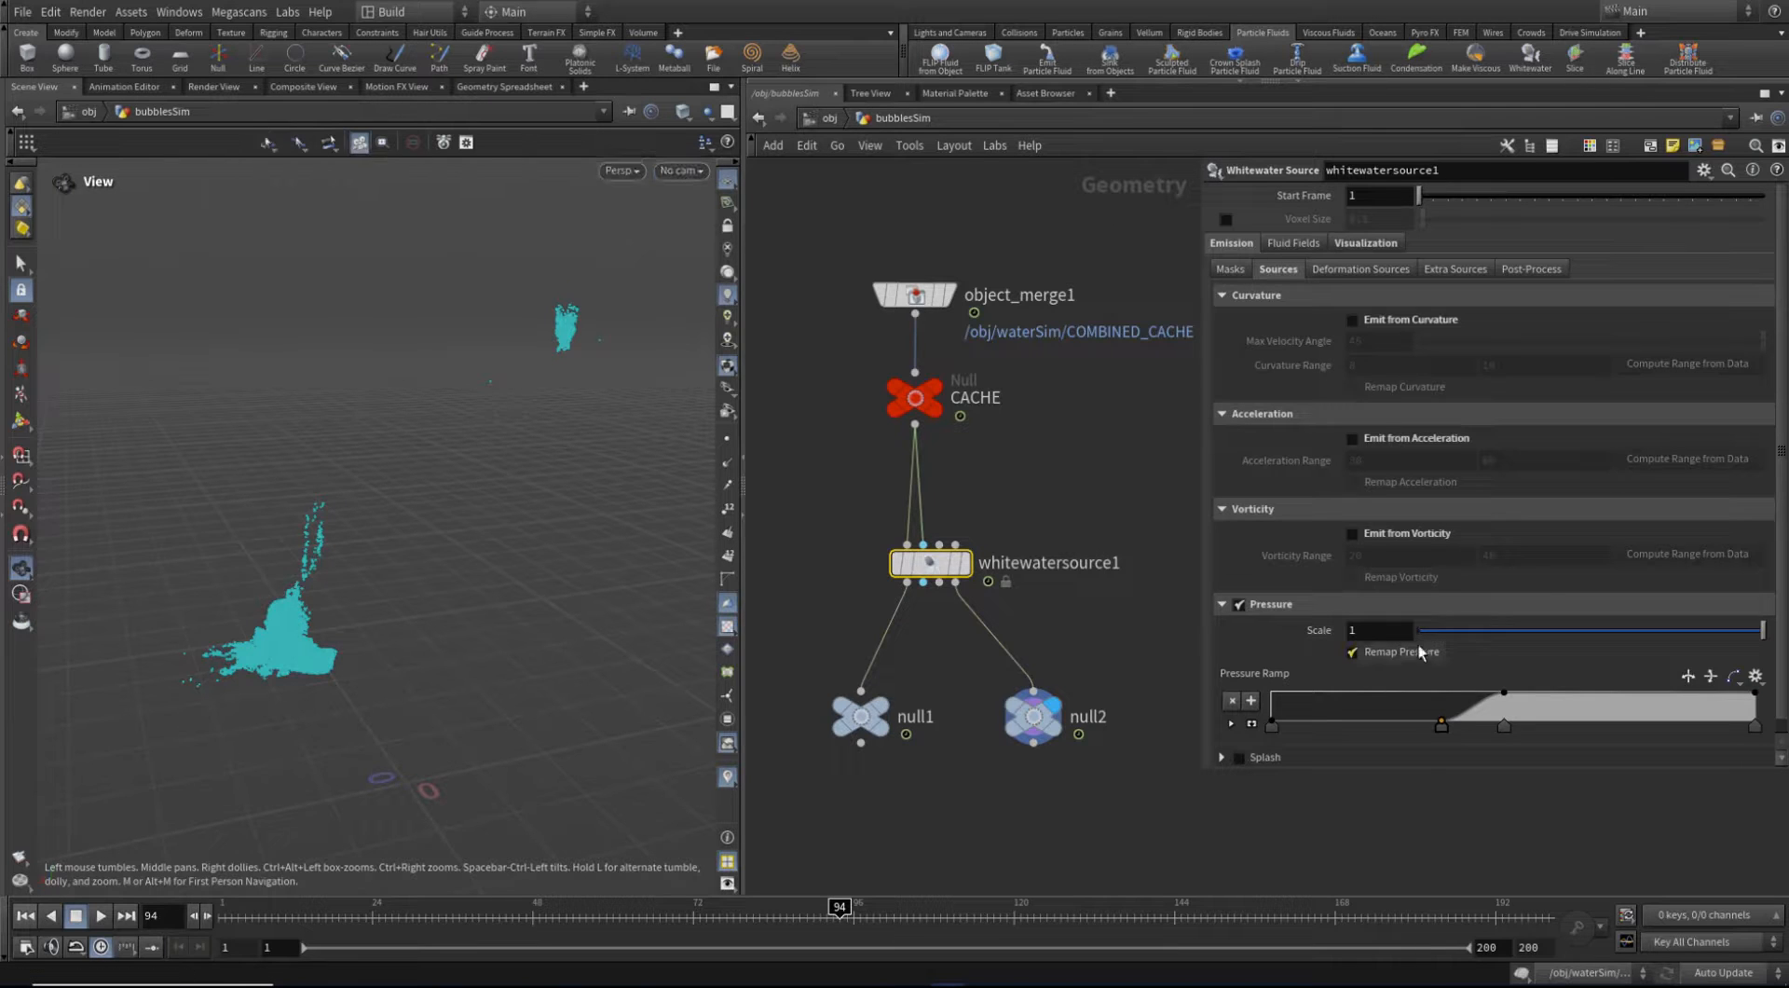
left_click(1382, 636)
type(".5")
key("Return")
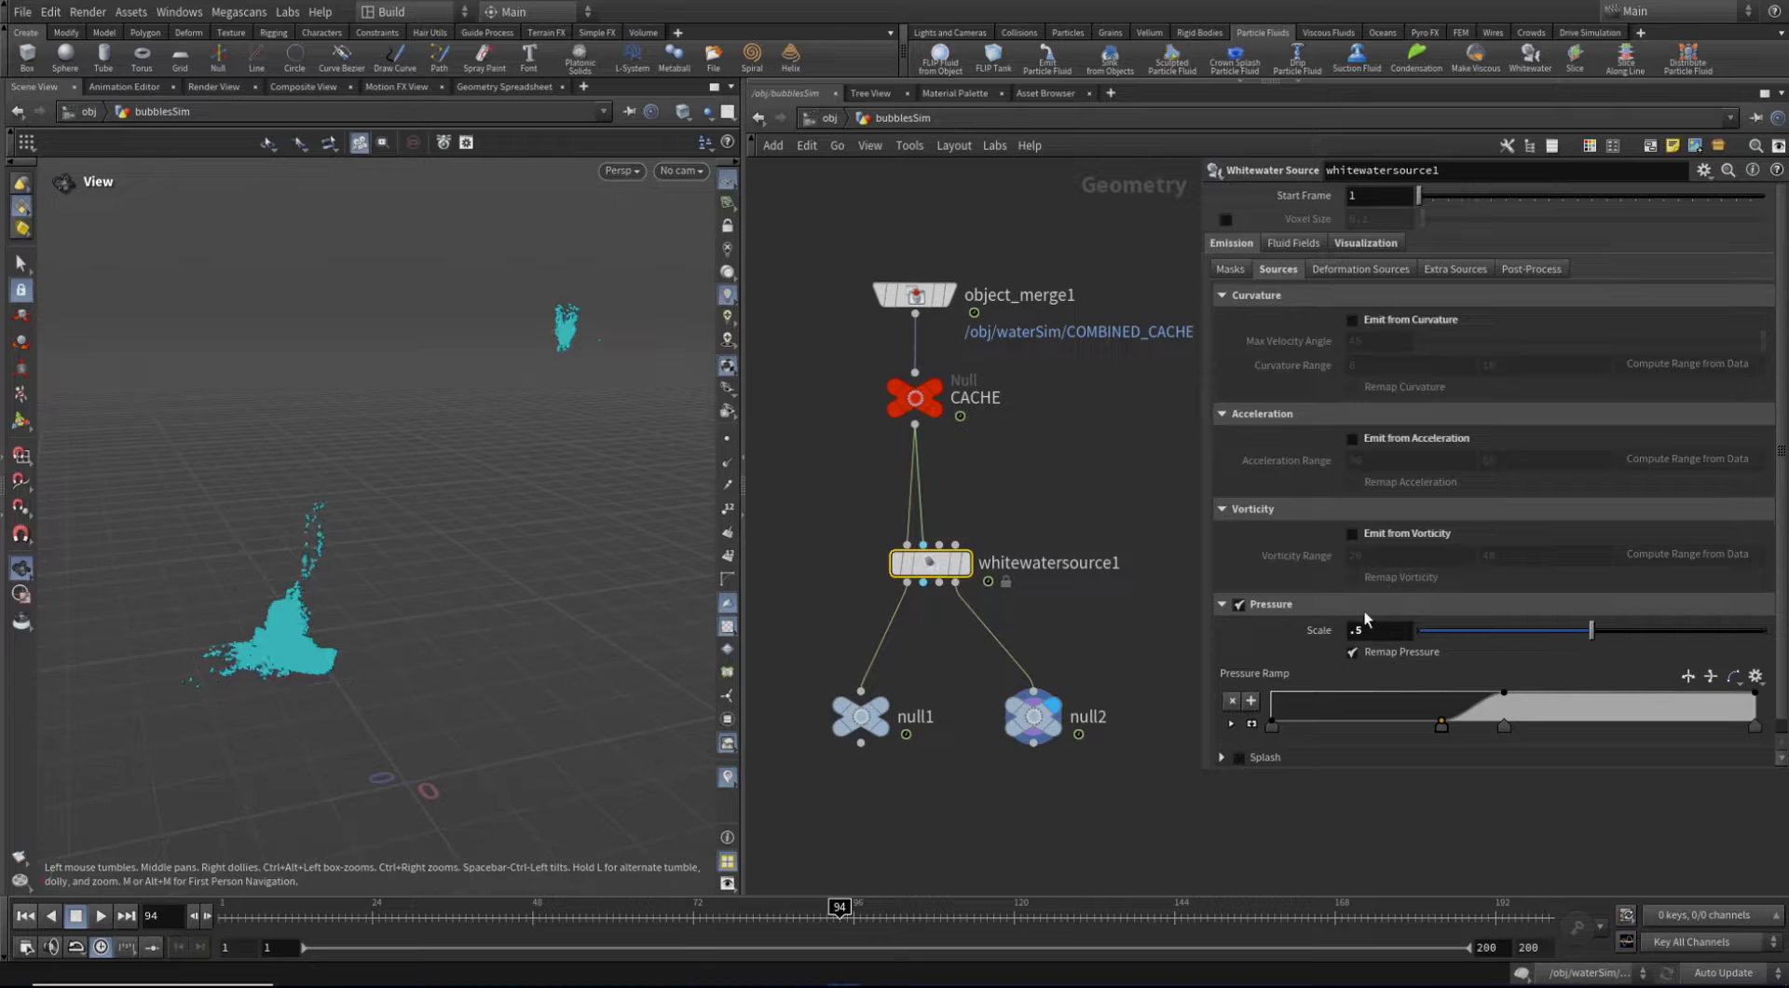
left_click(1356, 630)
type(".1")
key("Return")
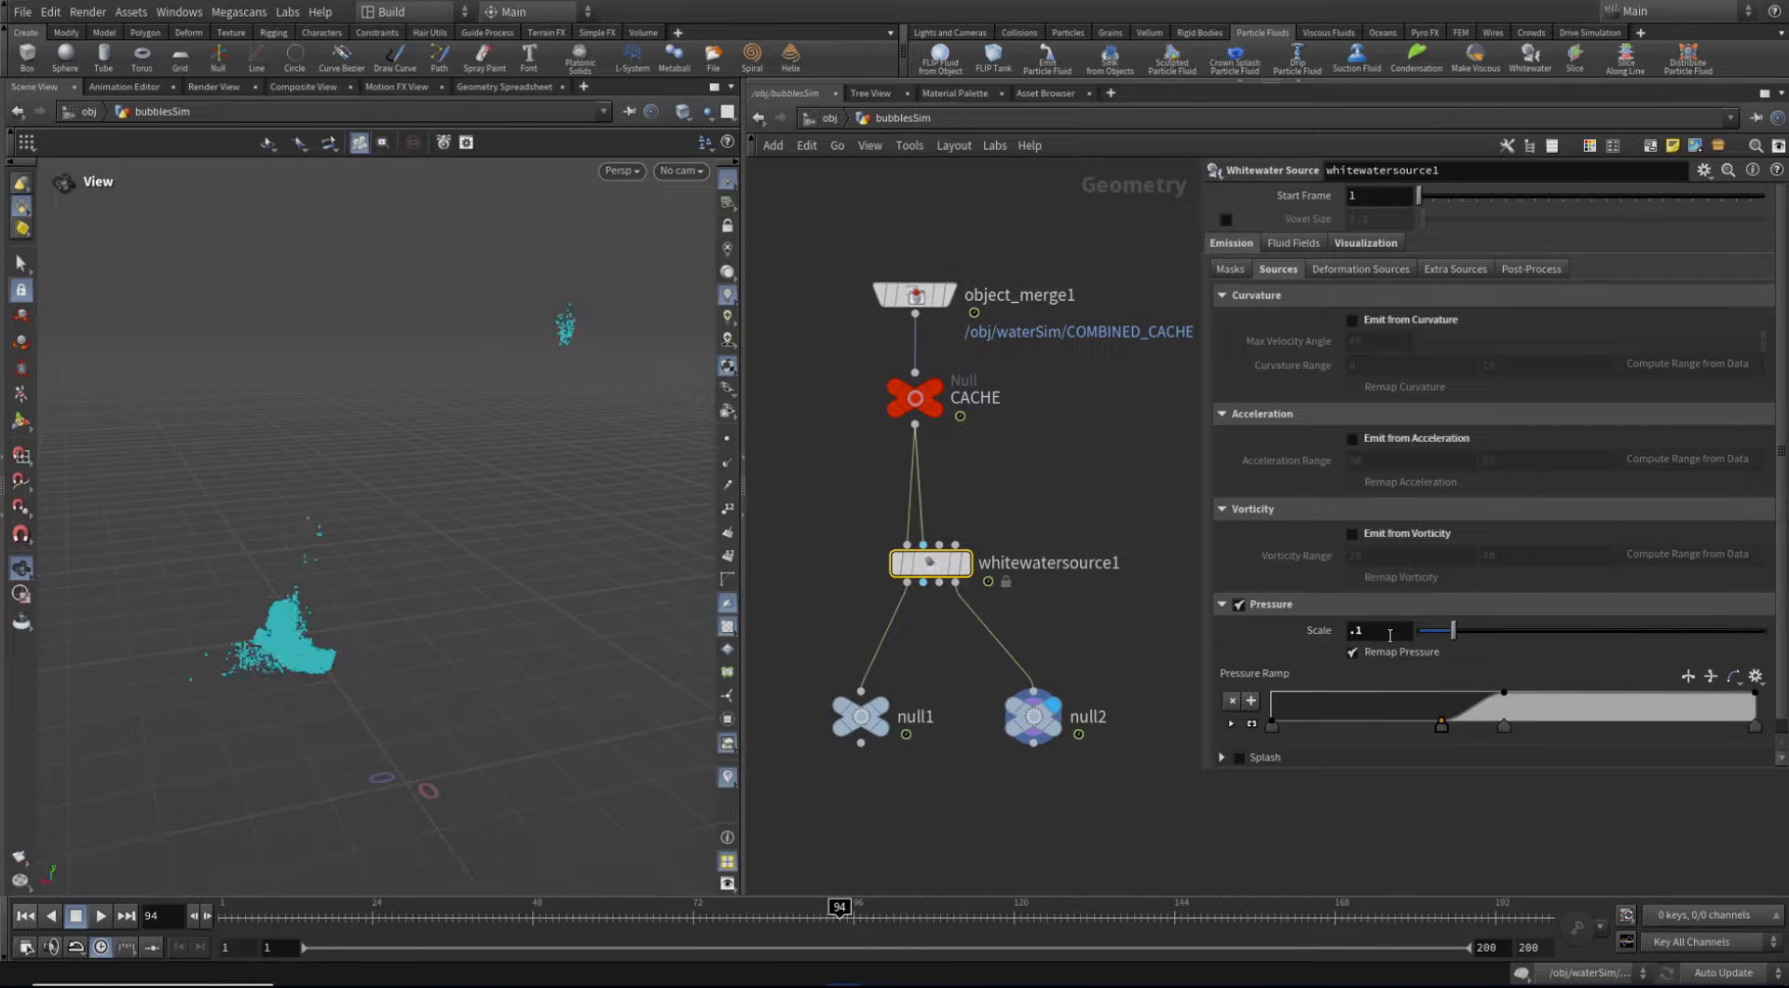
left_click(1382, 631)
type("1")
key("Return")
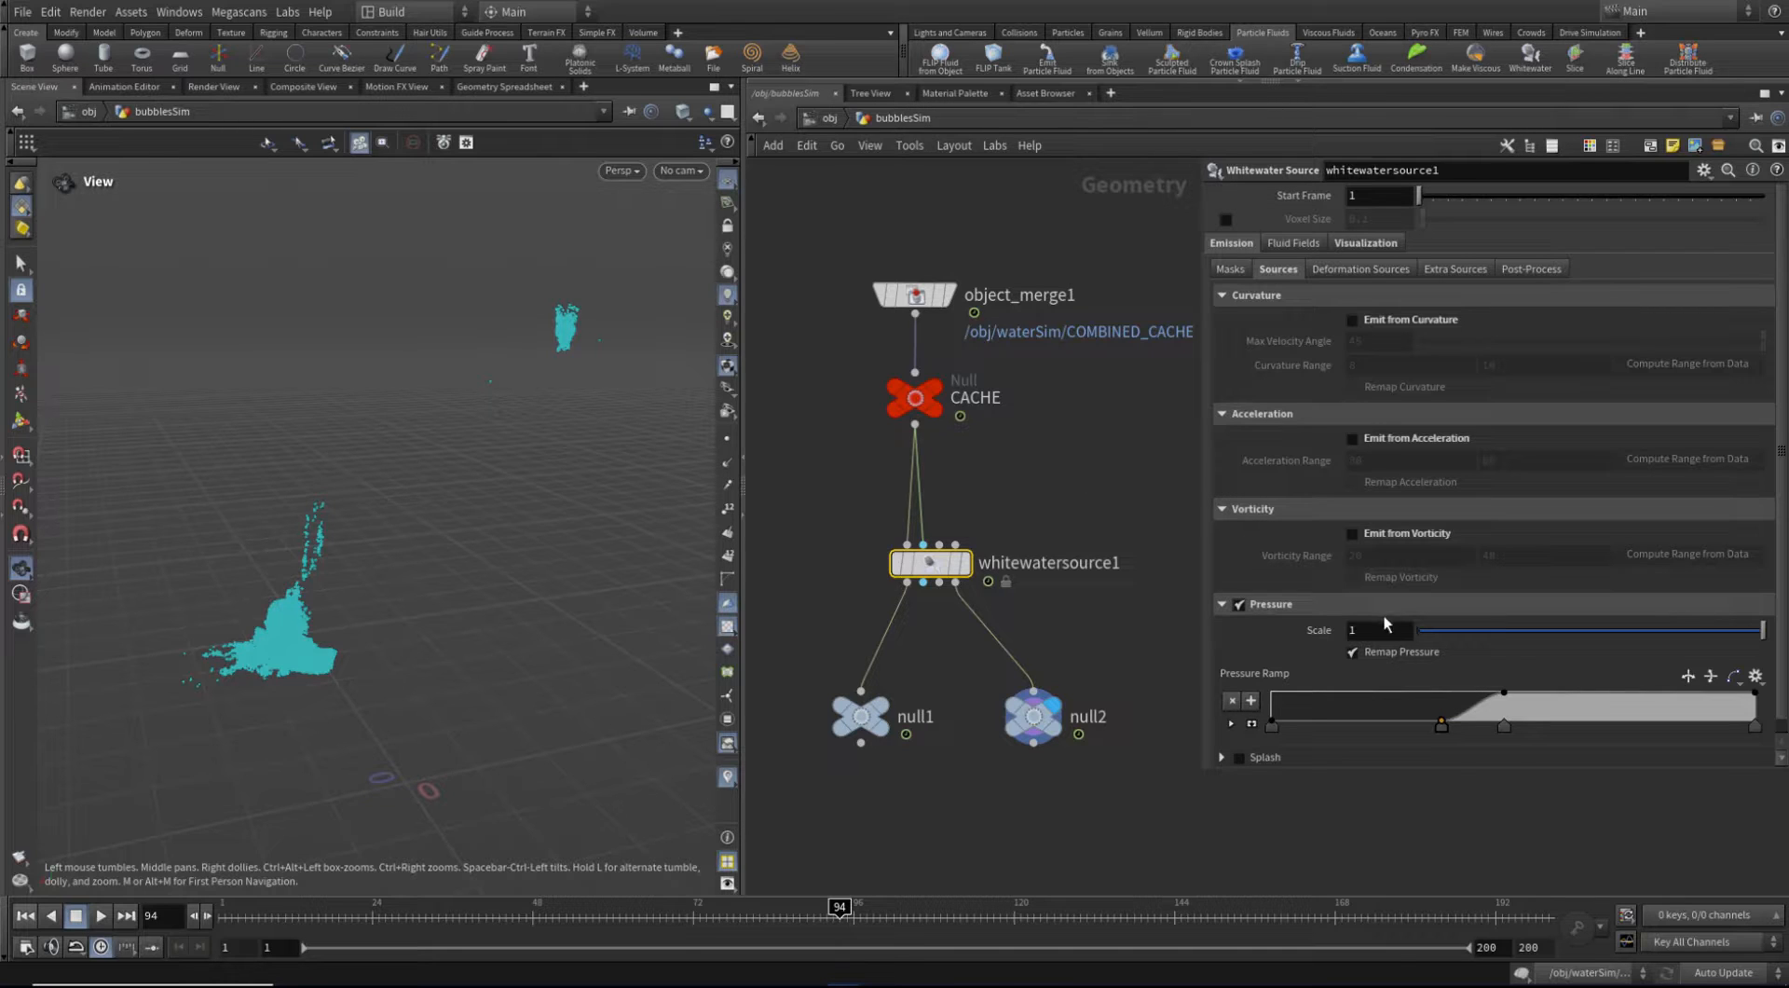
left_click(1240, 605)
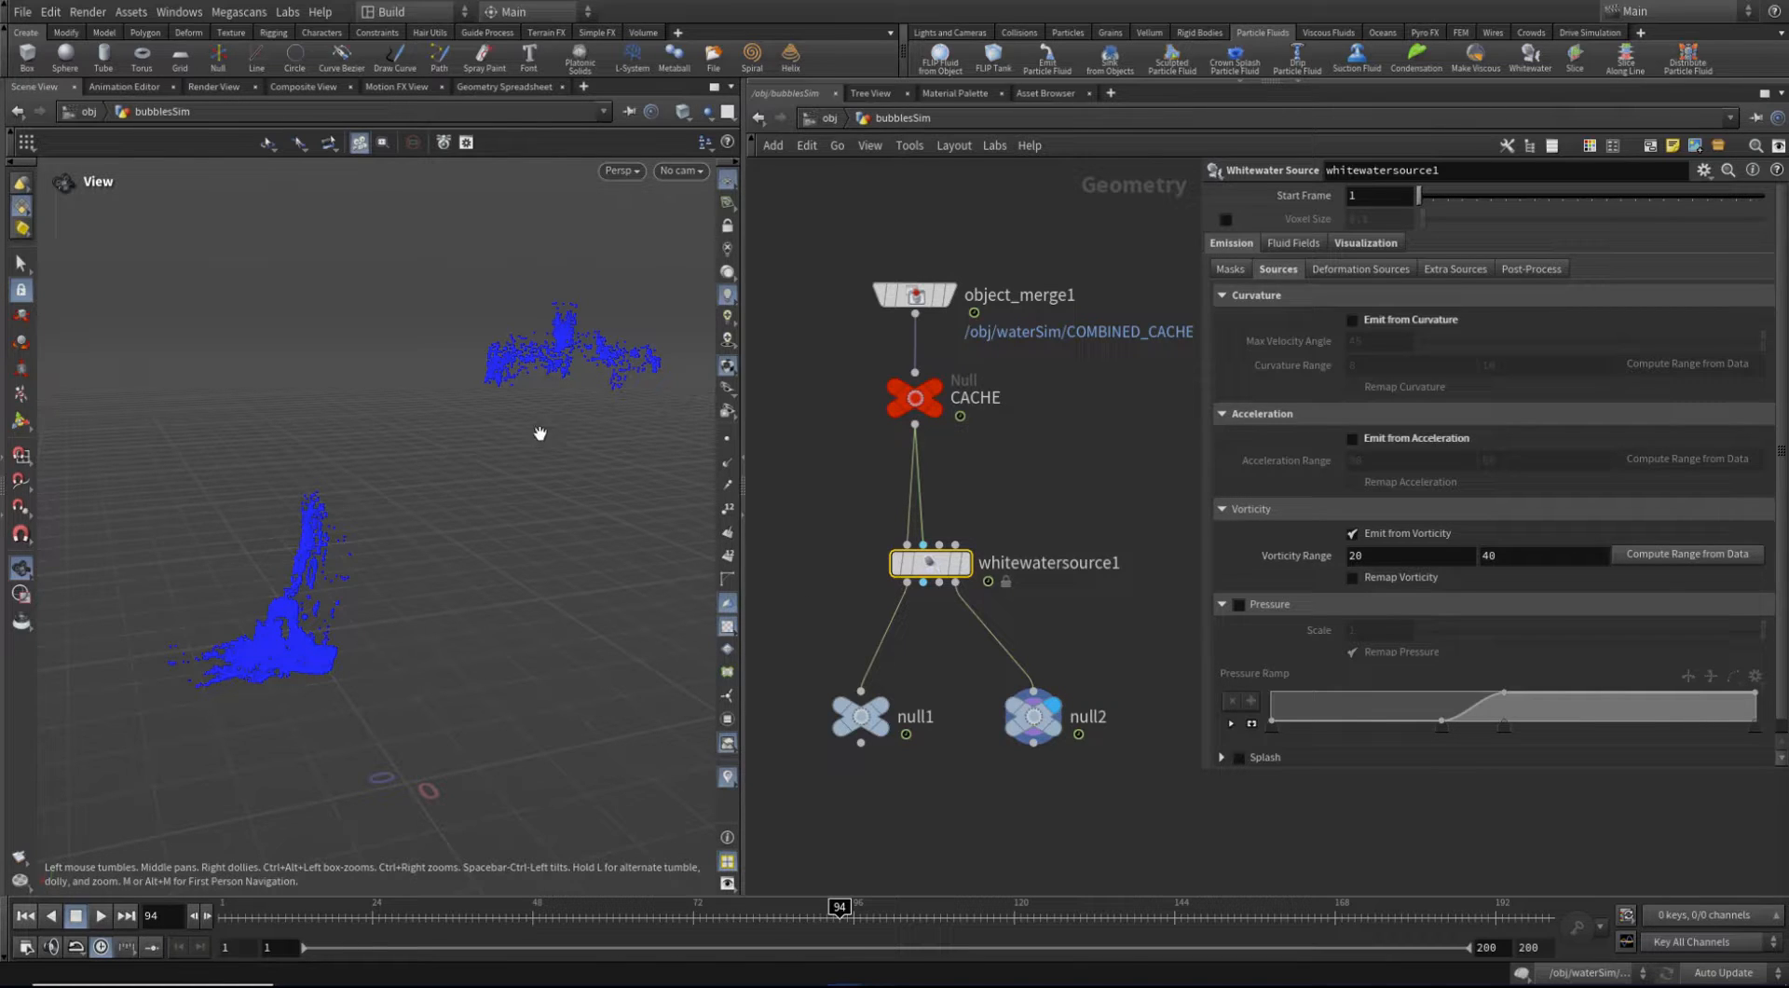
Try a Vorticity Range computed from the data with its lower limit set to 0, and revert the range to defaults
left_click(1664, 558)
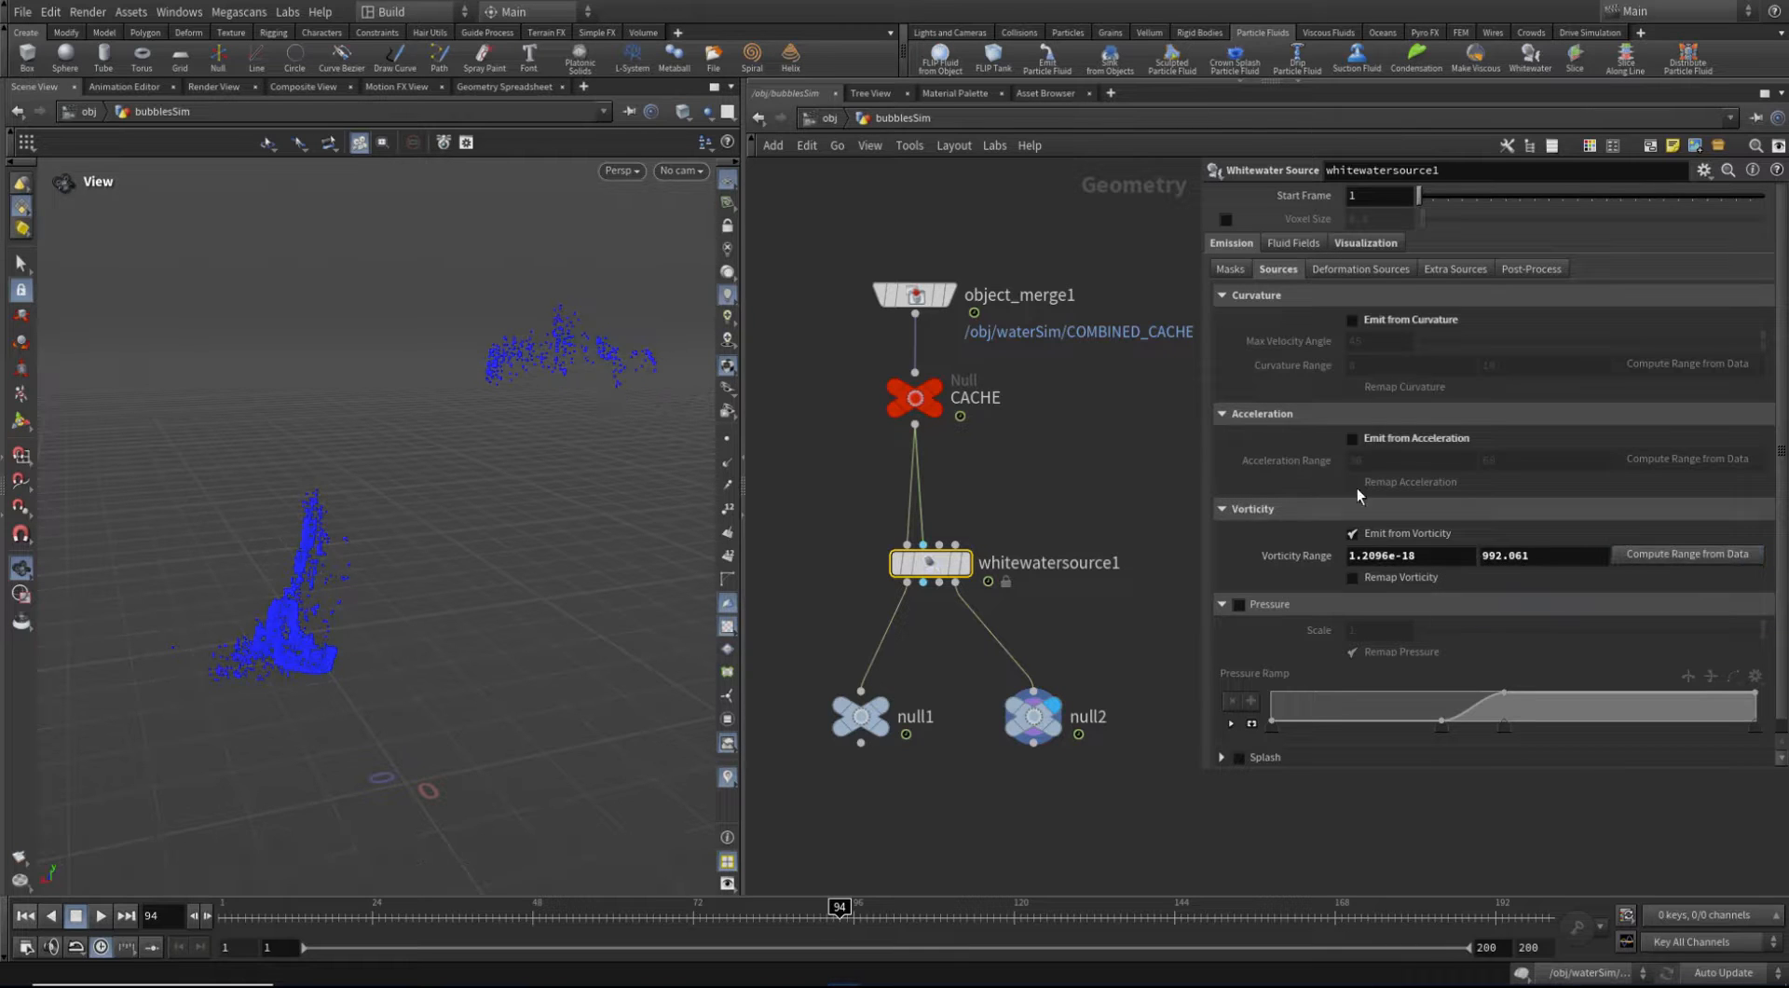
double_click(1444, 560)
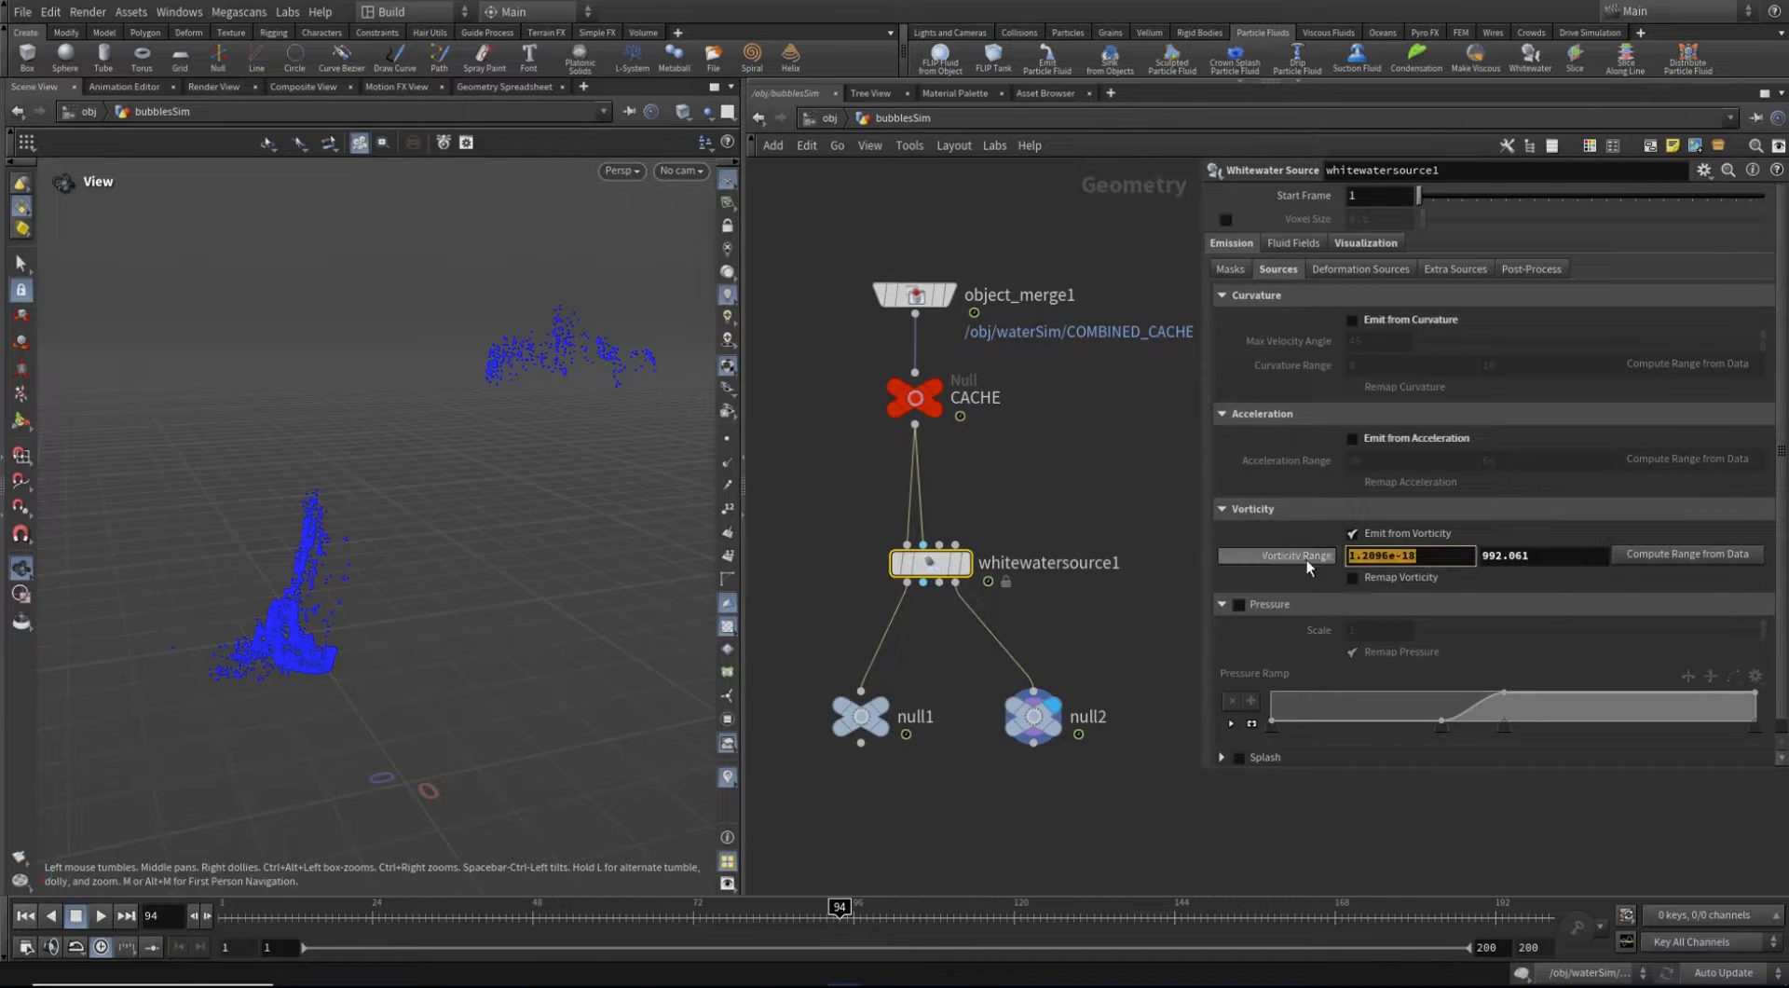
type("0")
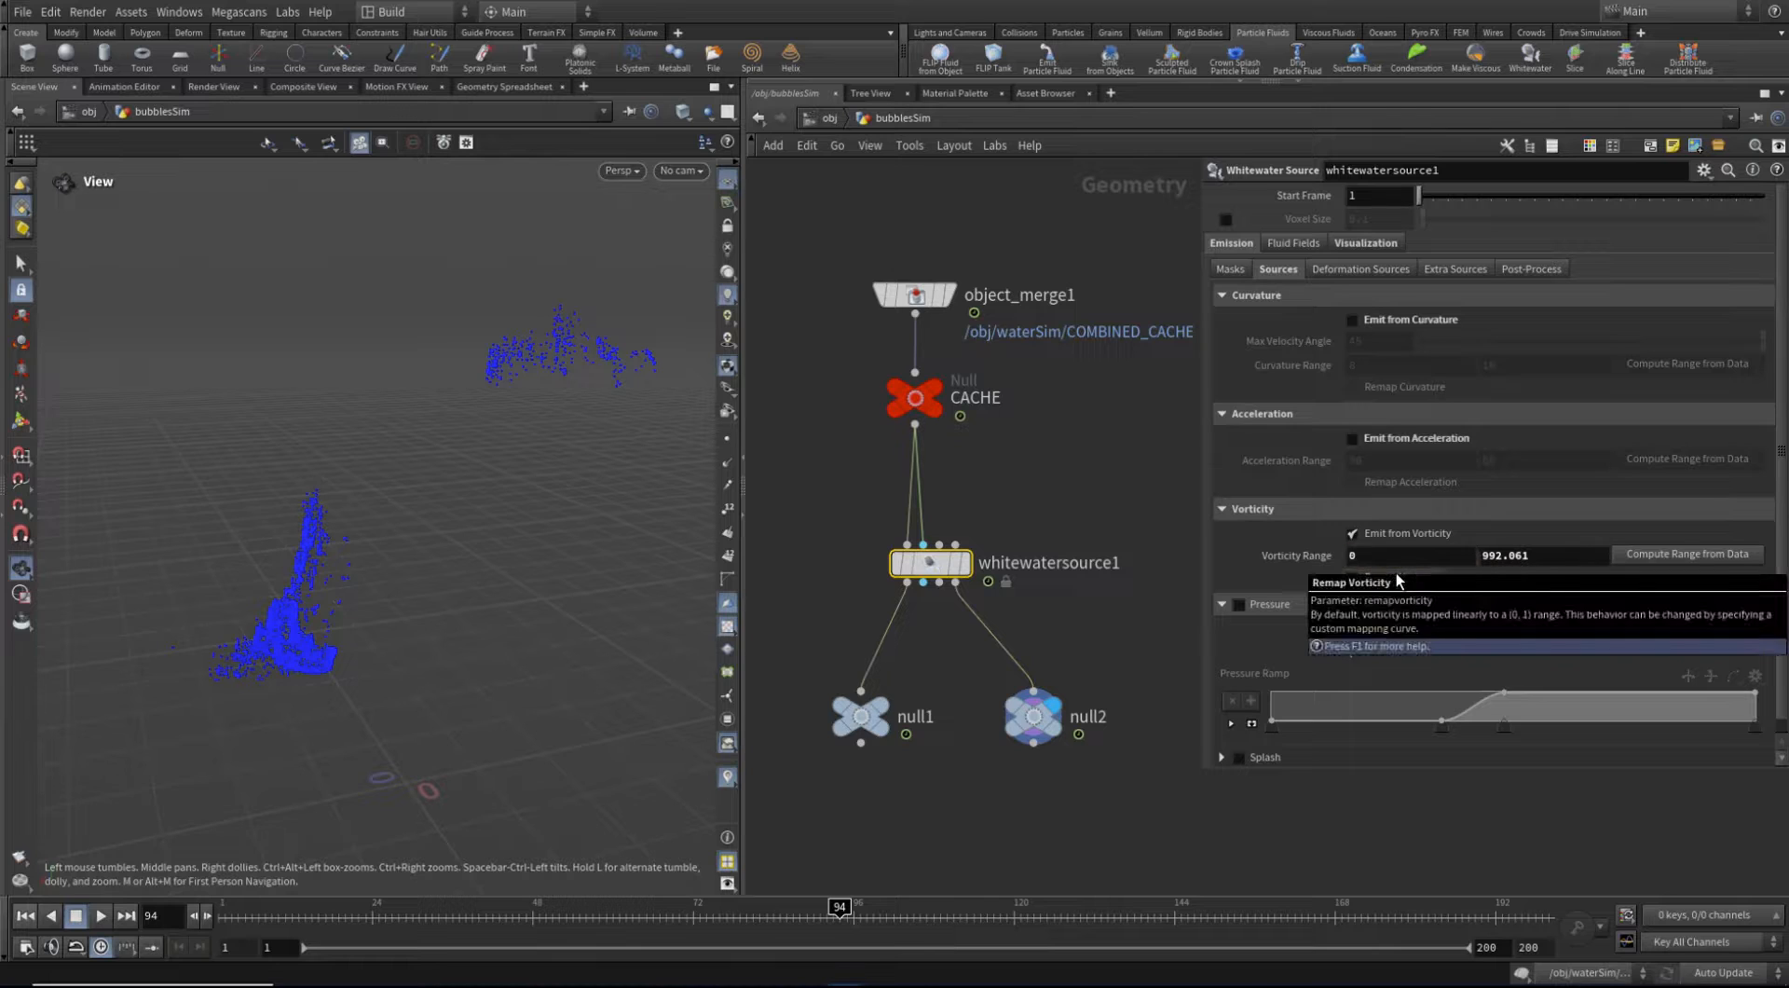
double_click(1543, 561)
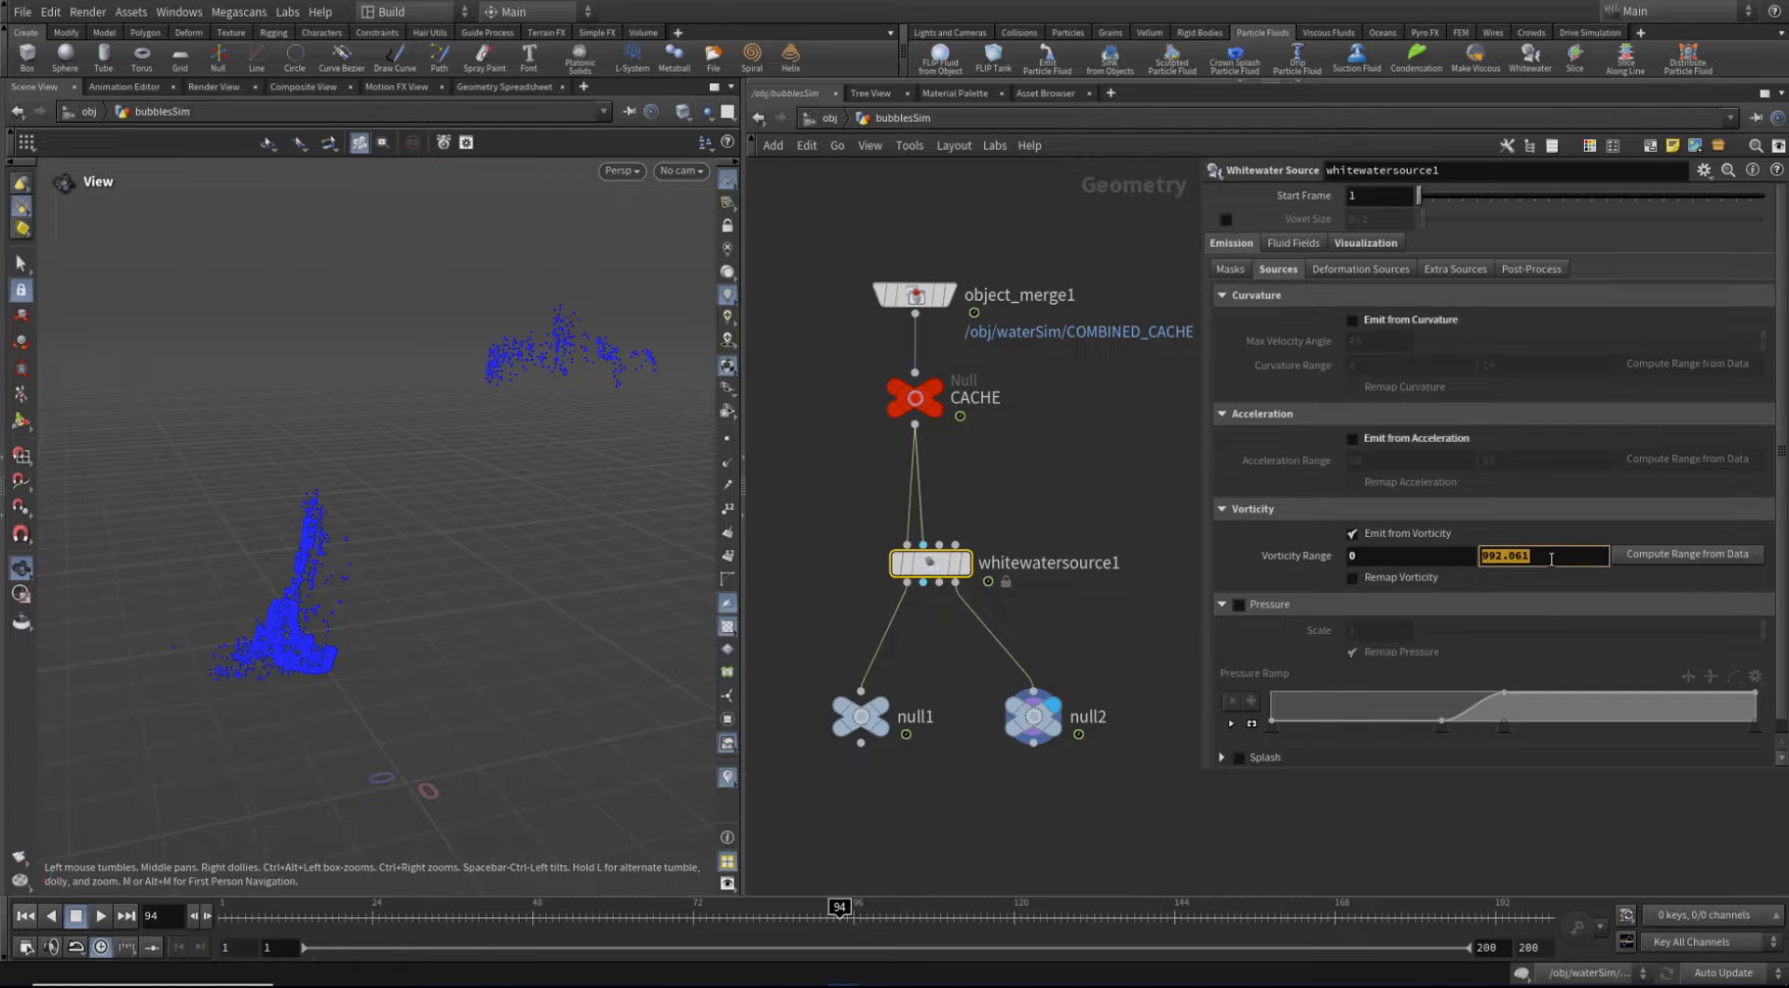
right_click(1294, 561)
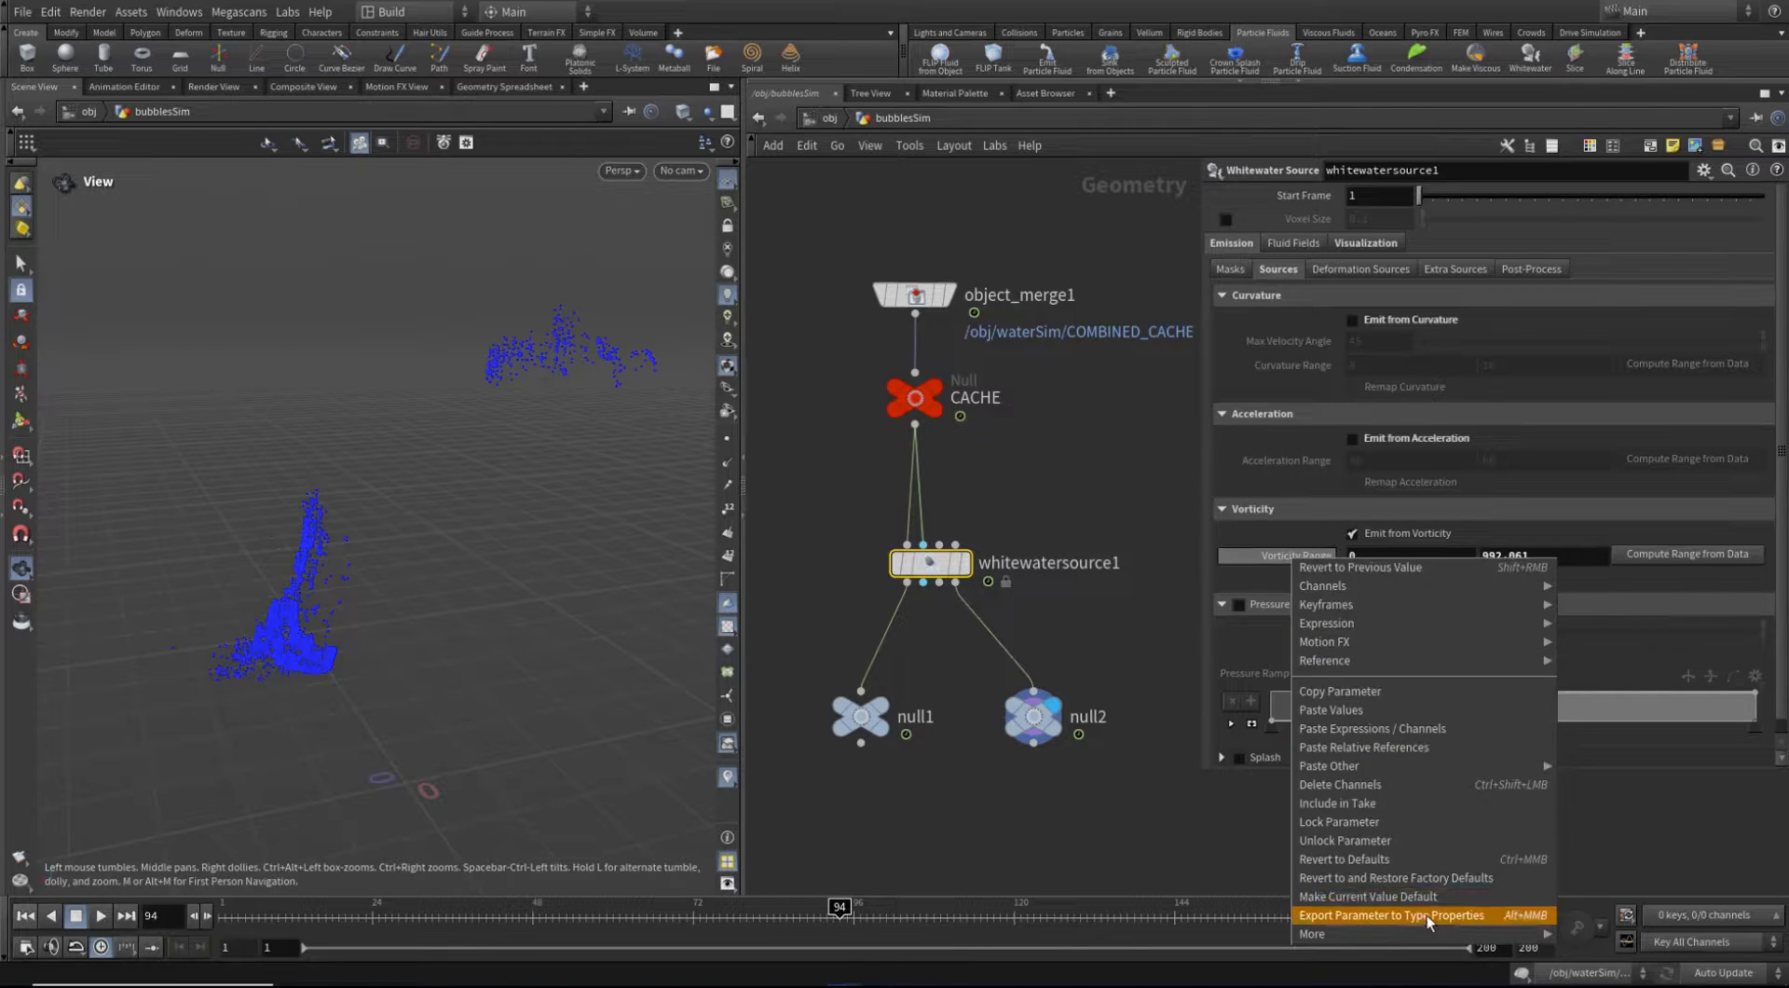
left_click(1444, 858)
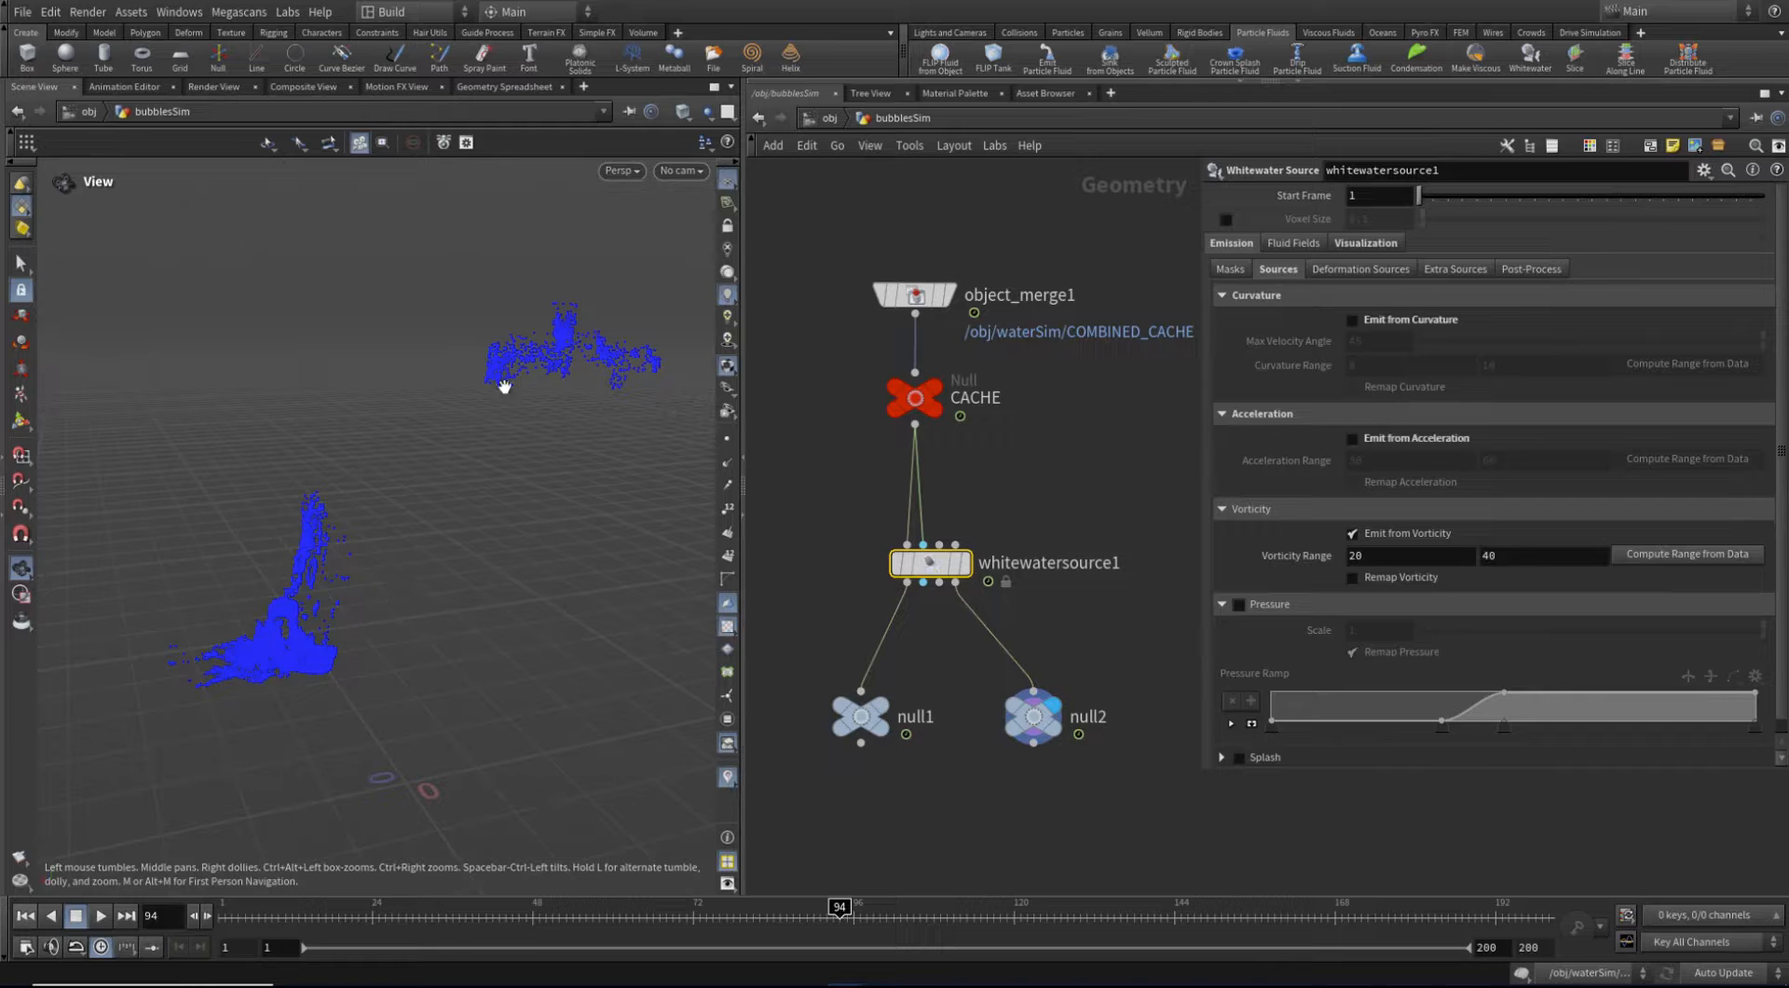
Compute the Vorticity Range from the data, going to frame 151 and recomputing it there
left_click(1670, 555)
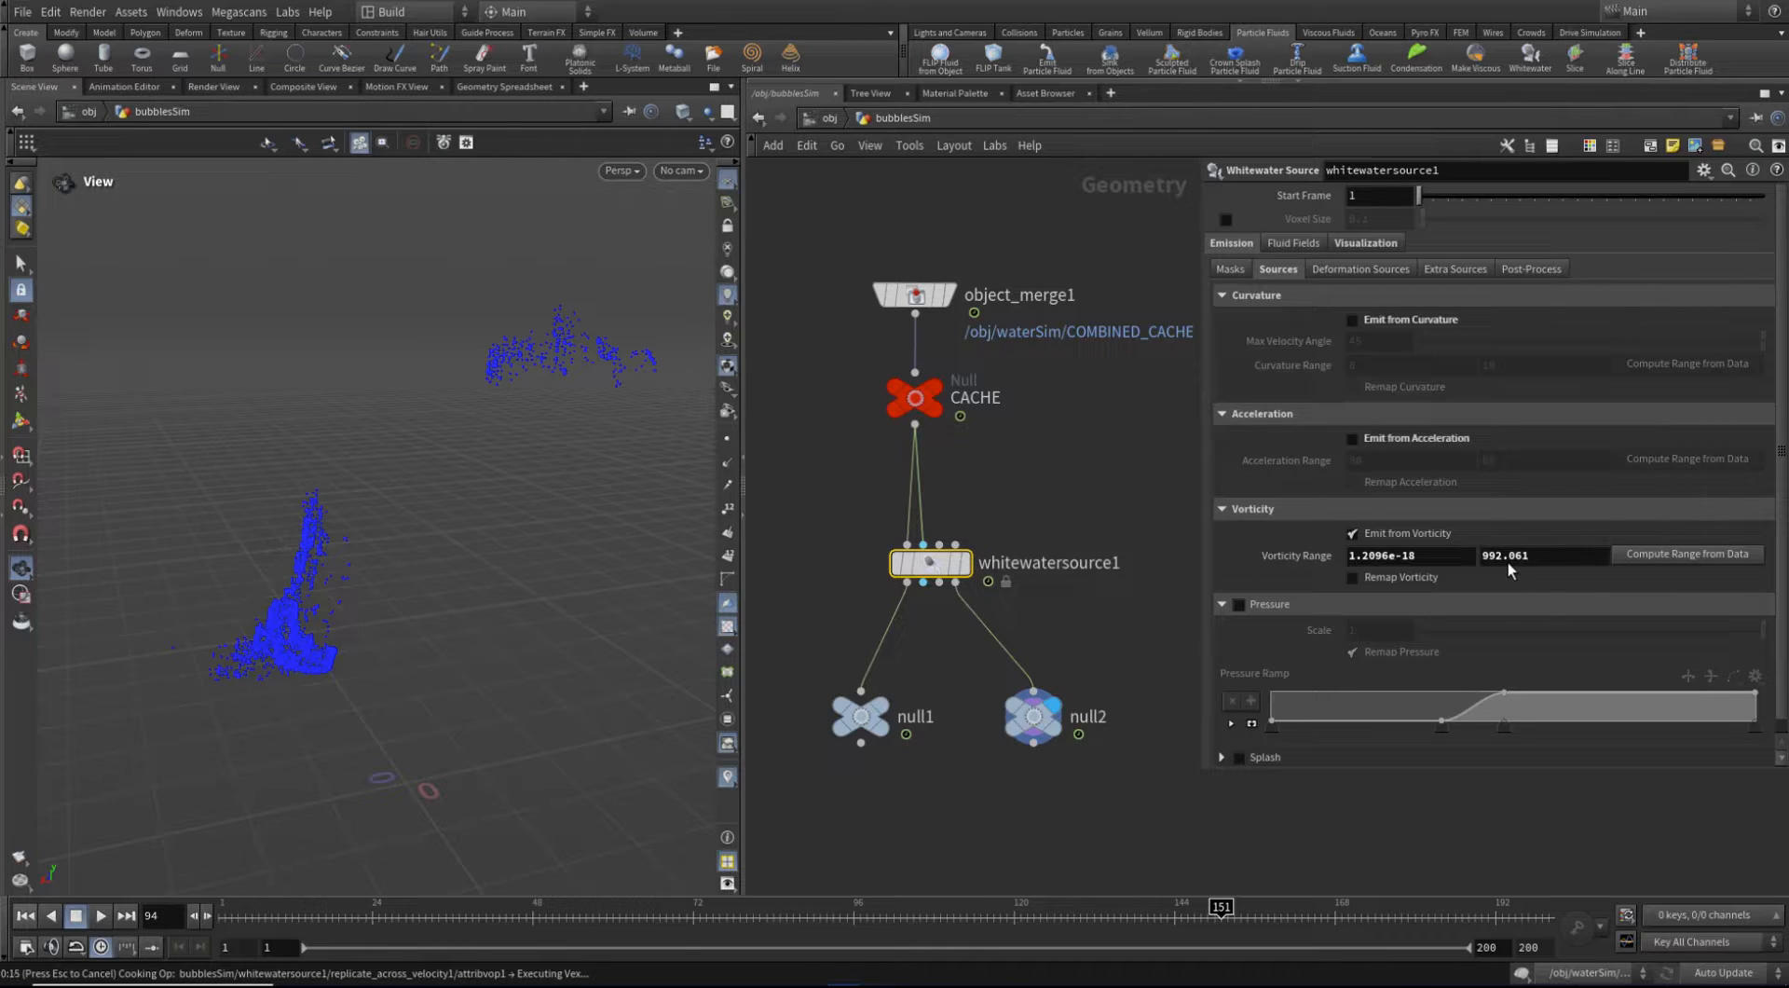
left_click(1657, 553)
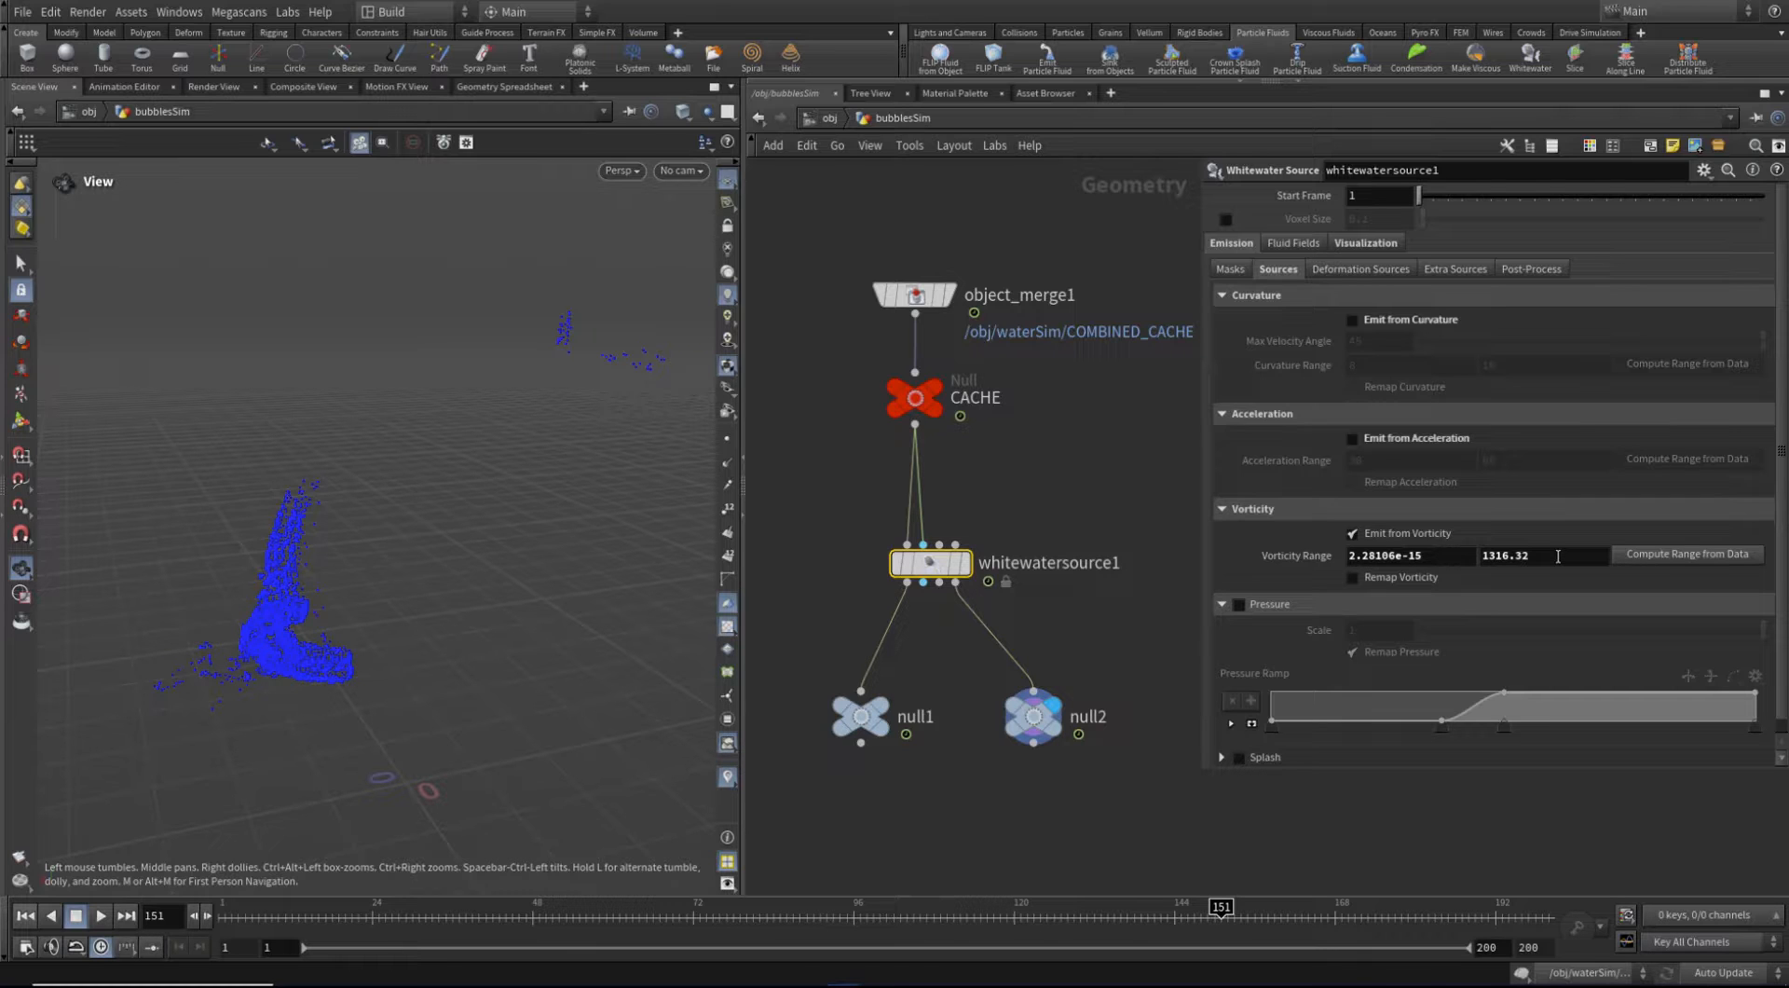
Enable emission from Pressure at frame 96 and examine it together with the Vorticity particles in the viewport
mouse_move(351, 592)
left_mouse_down()
mouse_move(419, 531)
mouse_move(351, 579)
left_mouse_up()
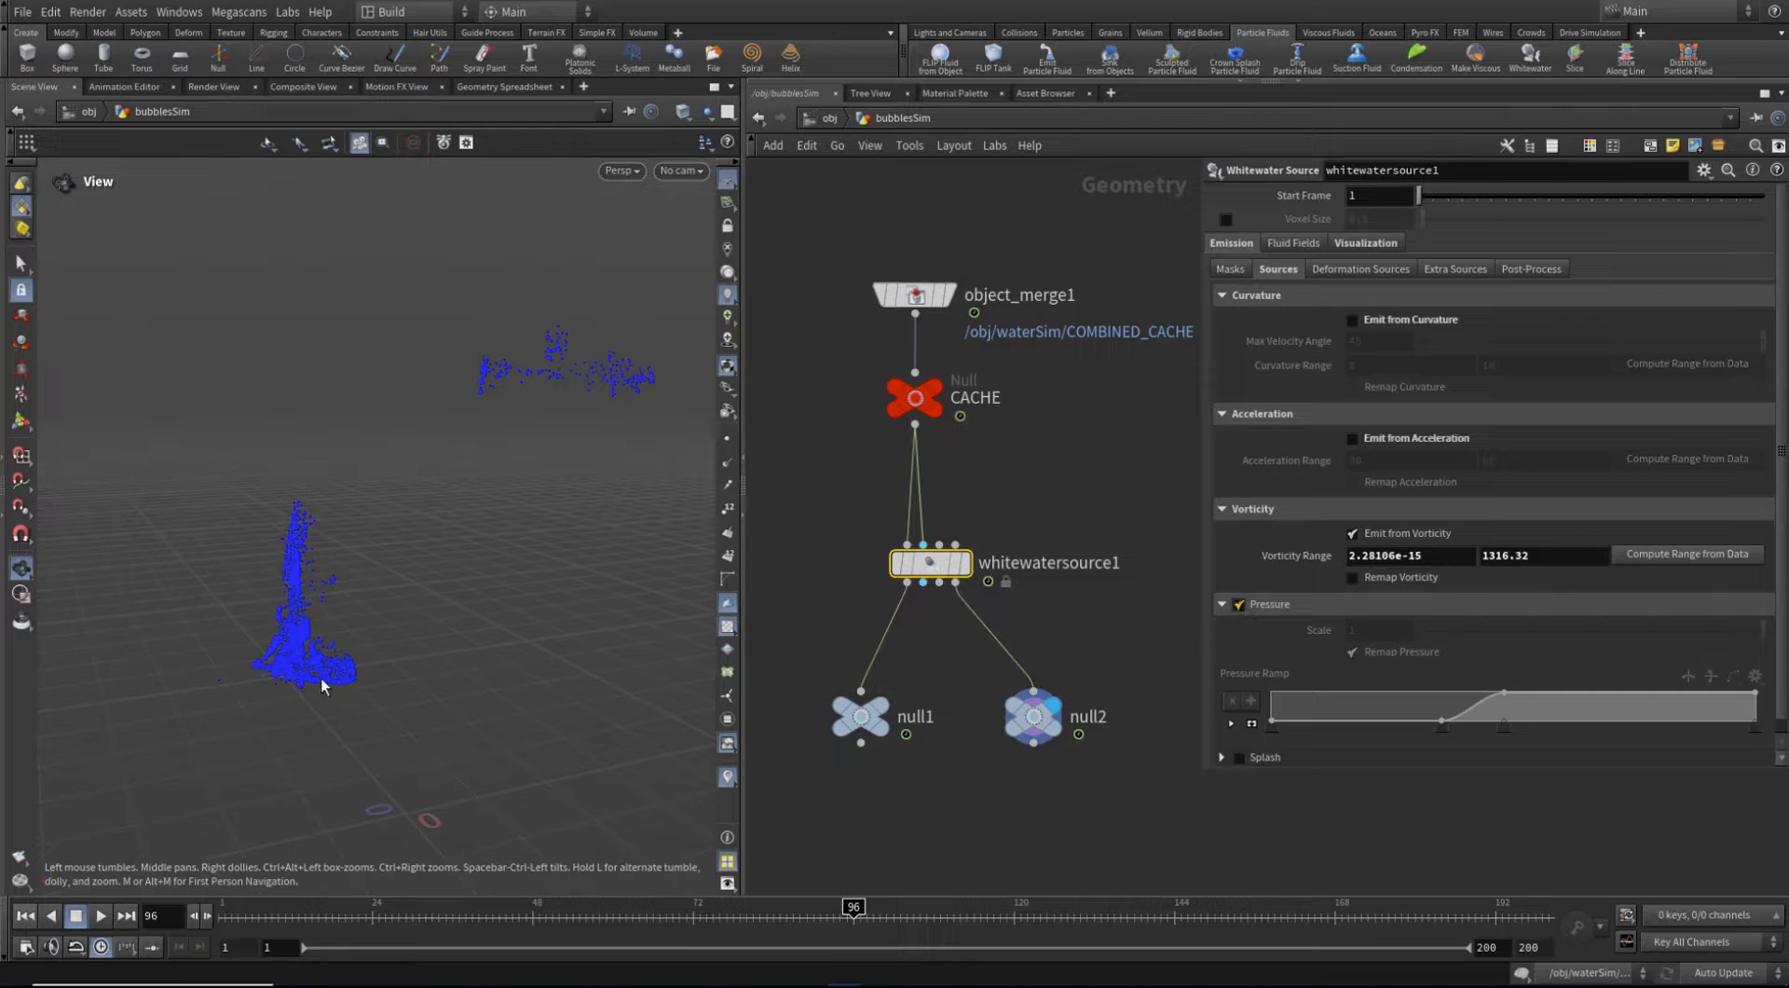
mouse_move(313, 664)
left_mouse_down()
mouse_move(278, 667)
mouse_move(313, 696)
left_mouse_up()
left_click_drag(409, 636, 442, 663)
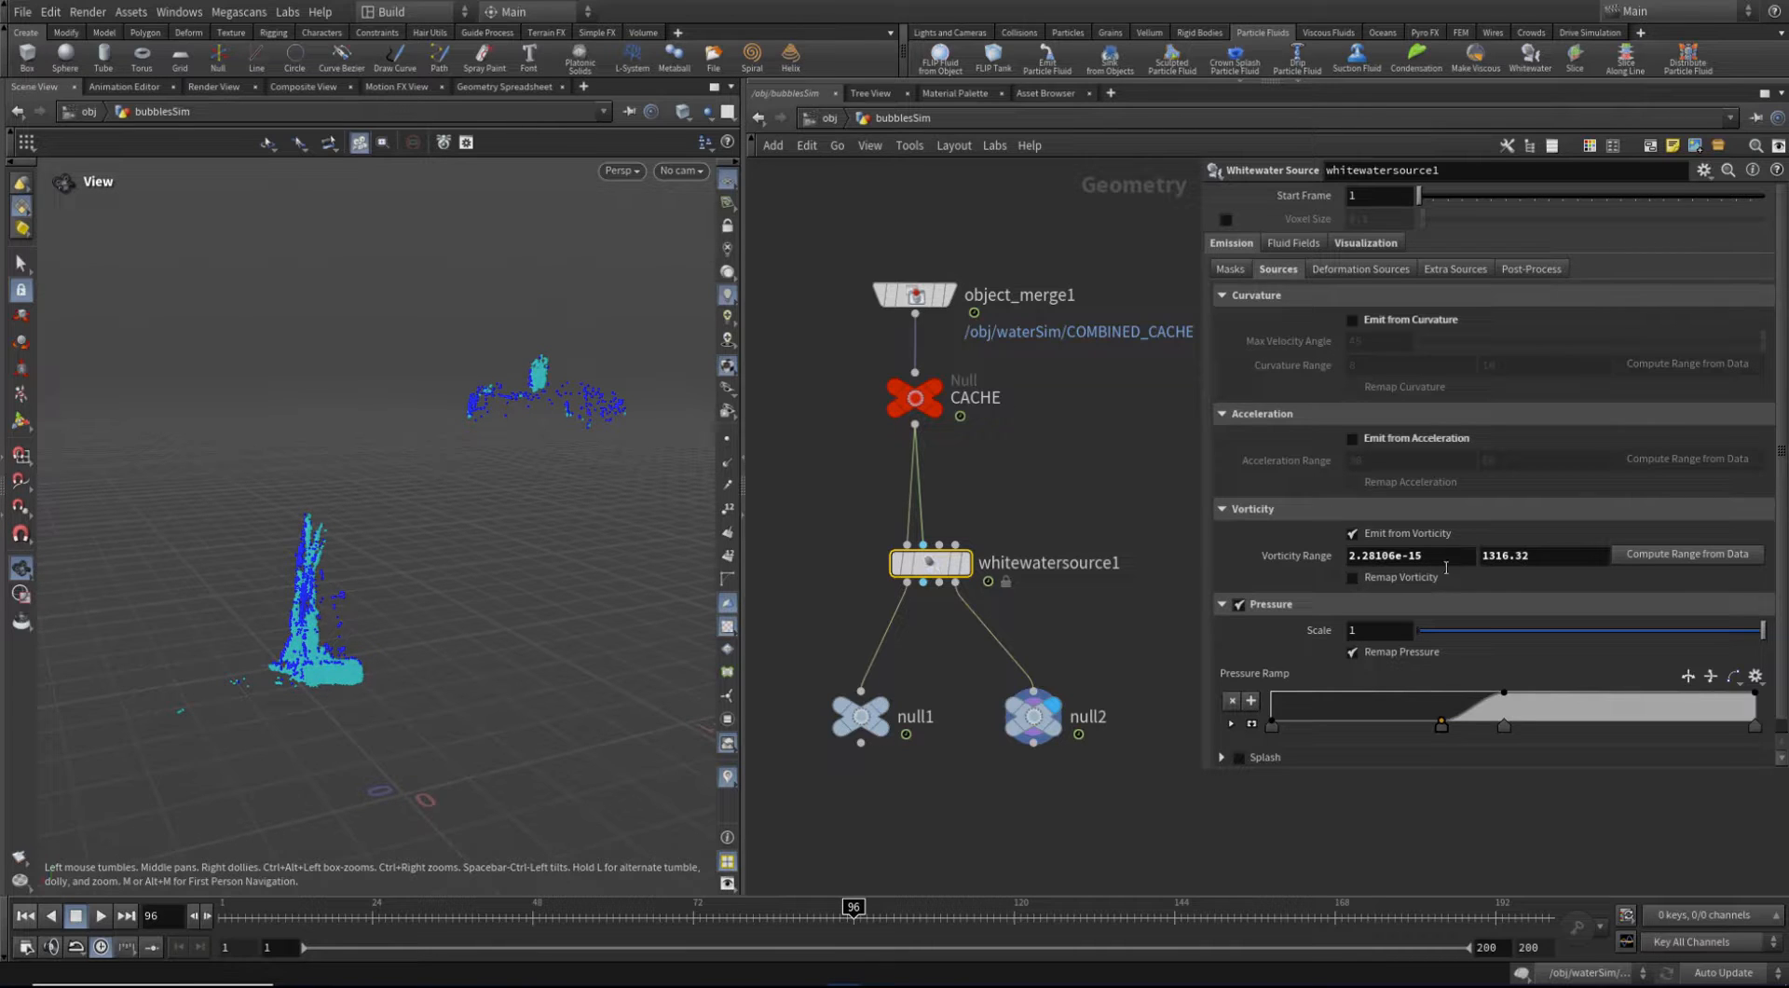
Revert the Vorticity Range to defaults and turn off emission from Pressure
right_click(1267, 559)
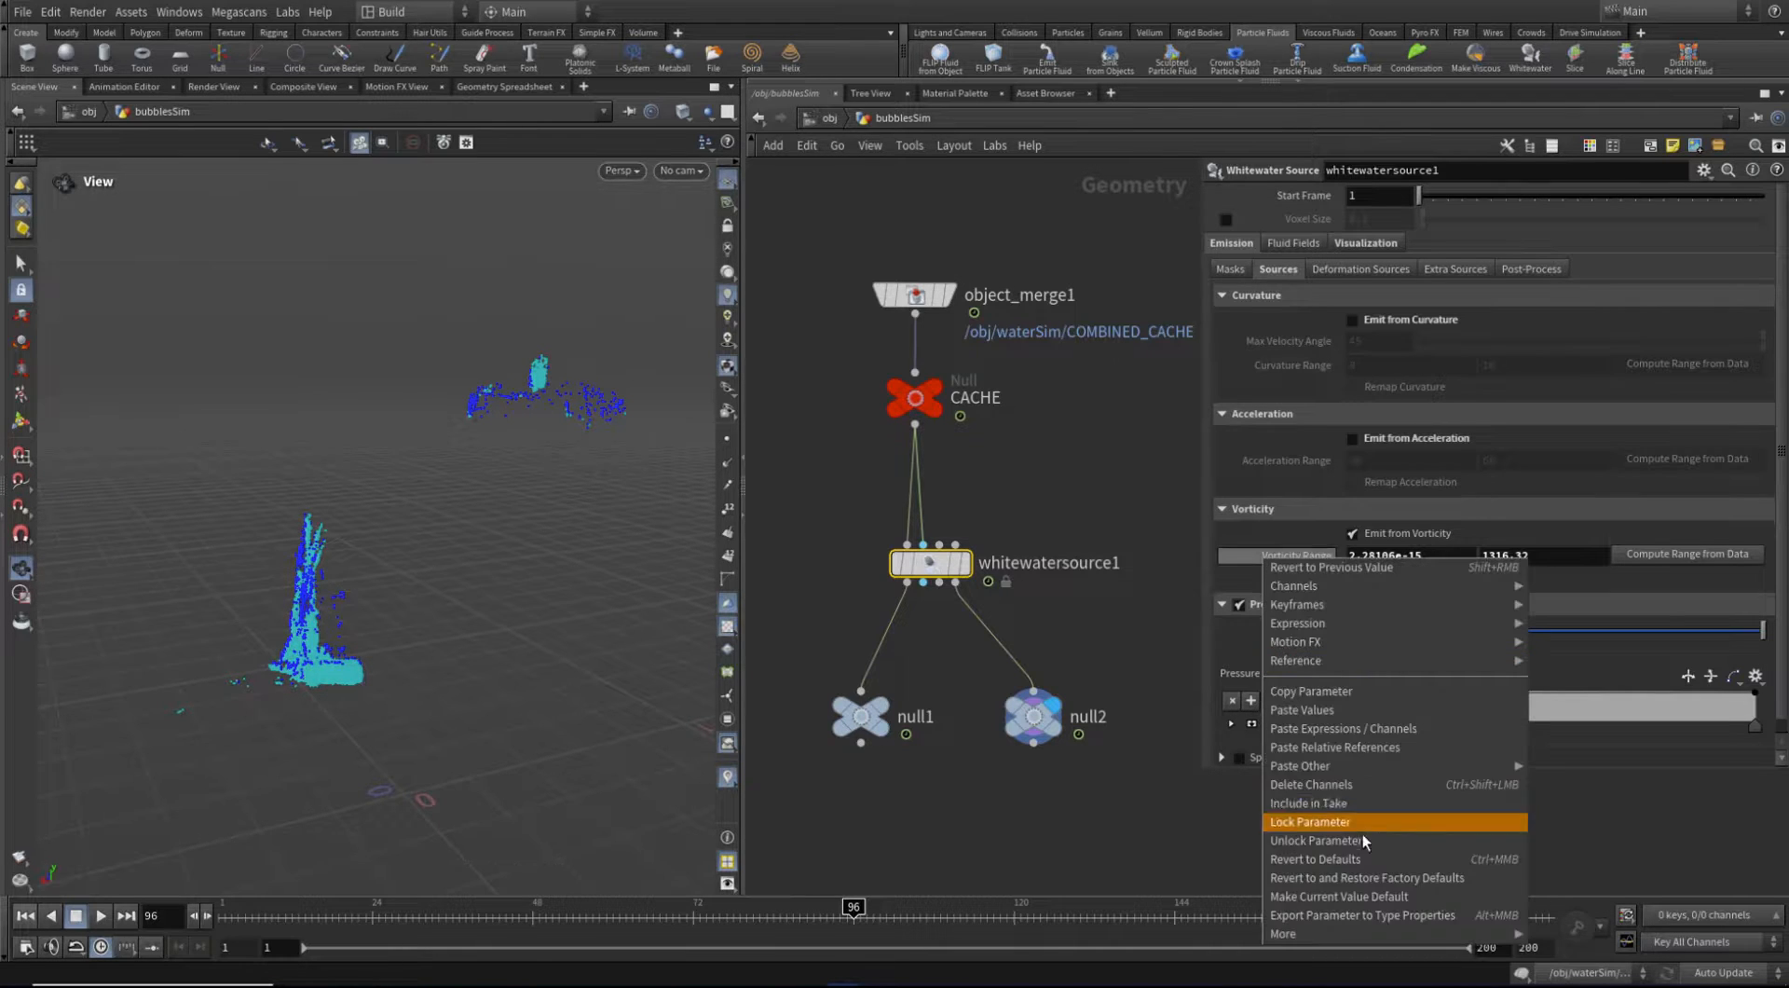
left_click(1370, 850)
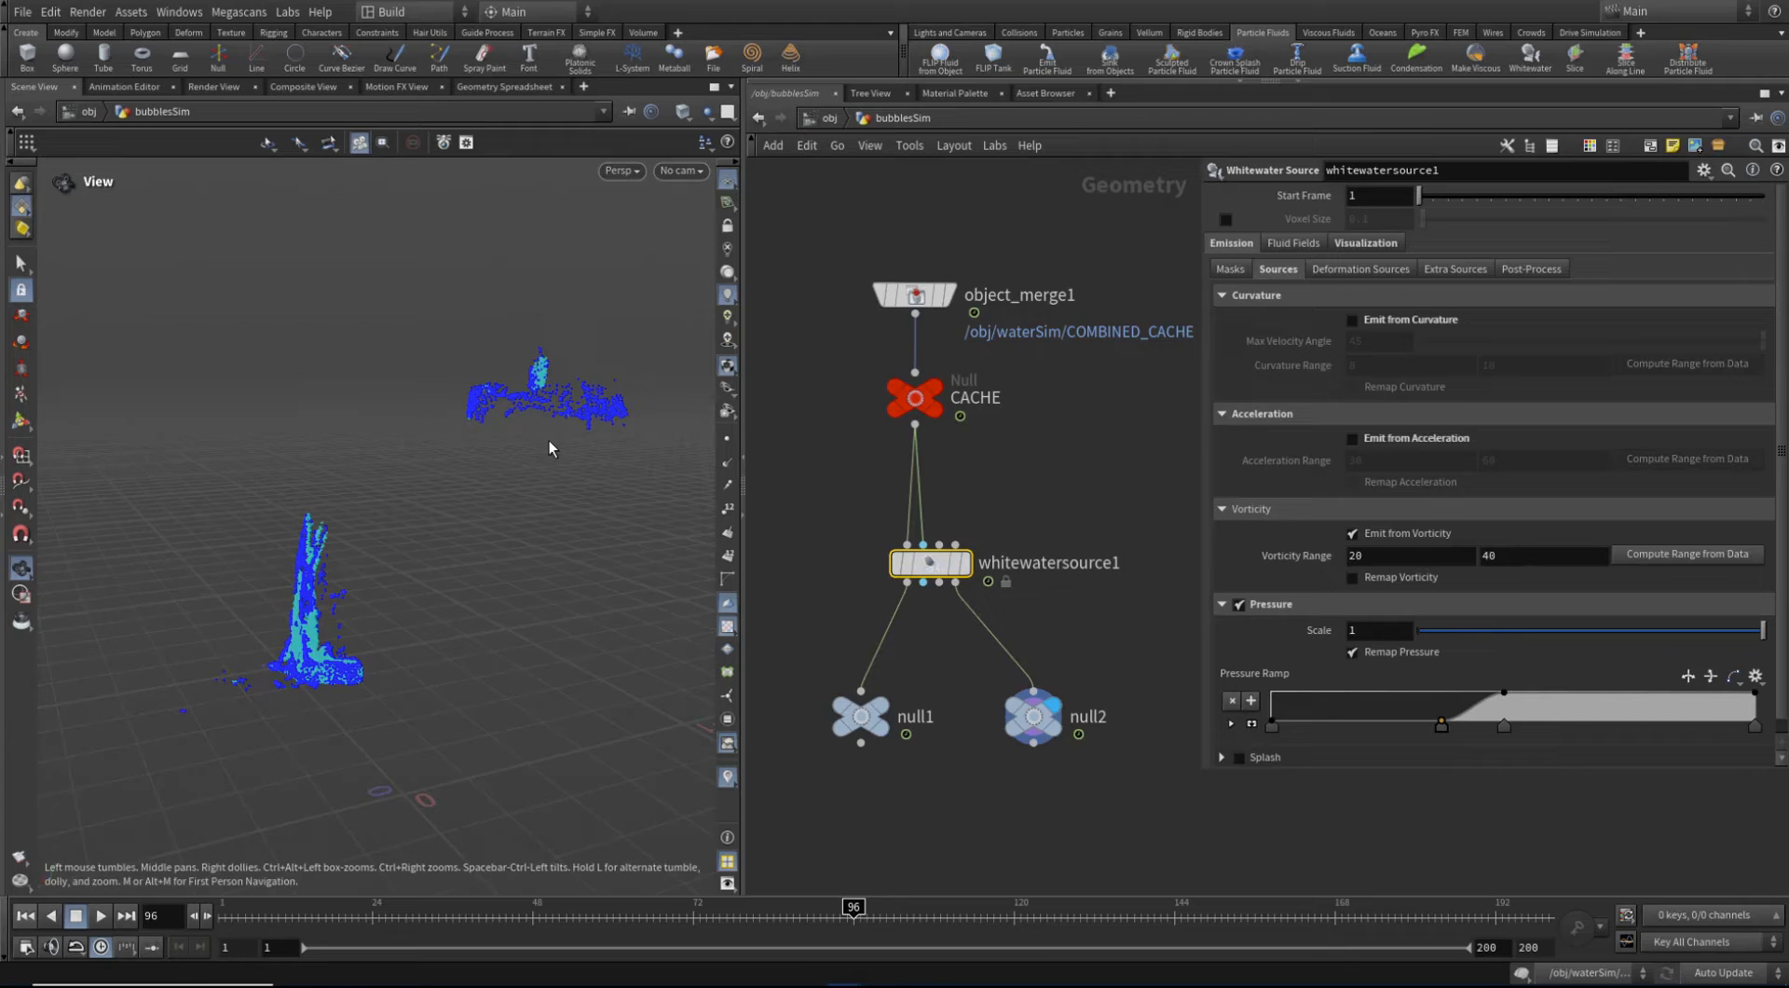
left_click_drag(550, 447, 480, 421)
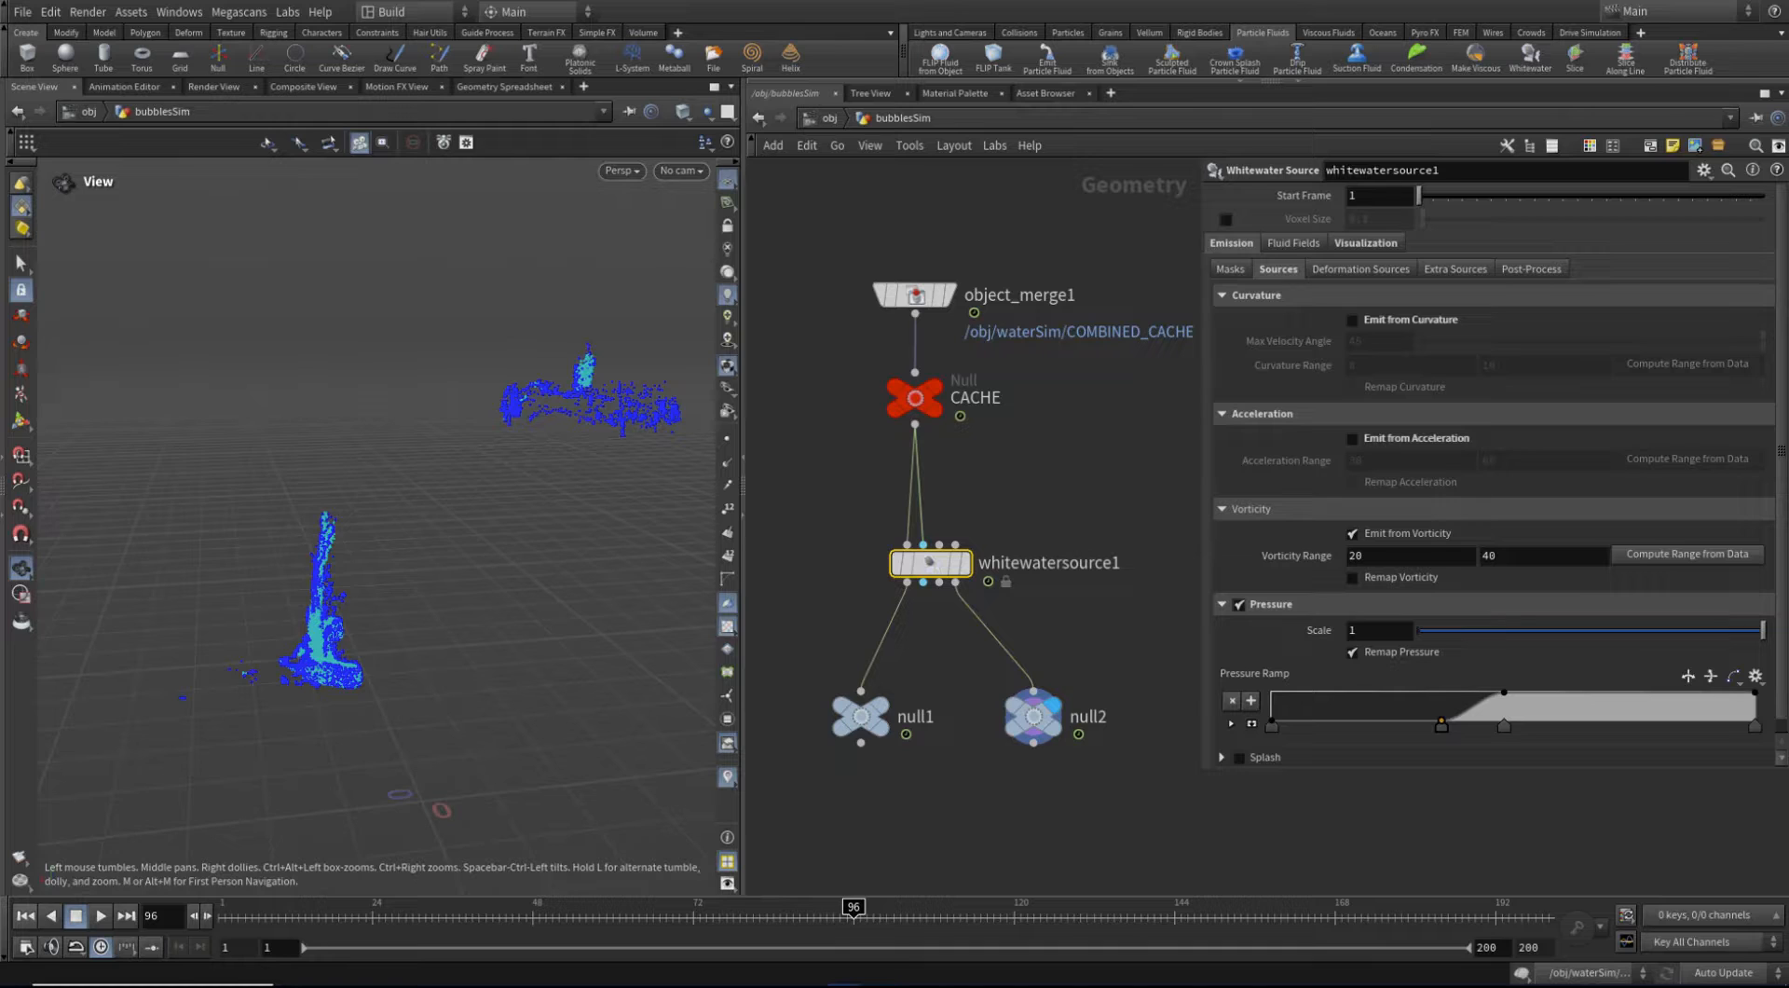
key("ctrl+z")
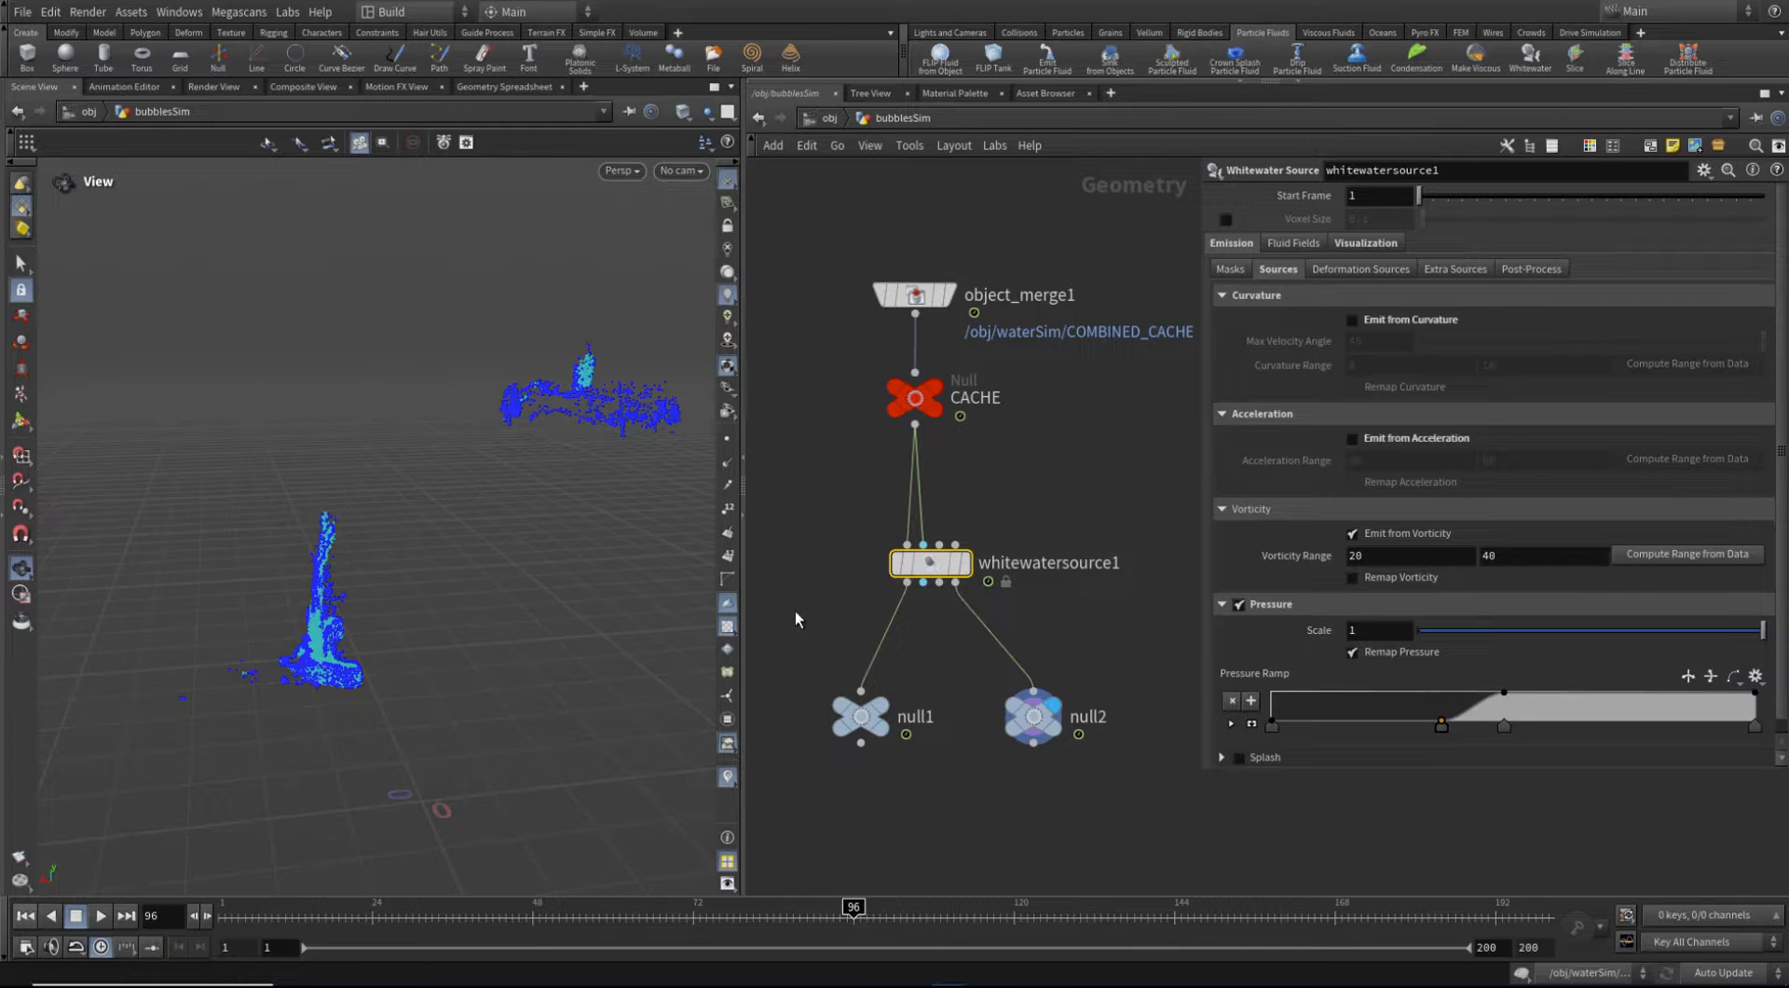
left_click(1240, 604)
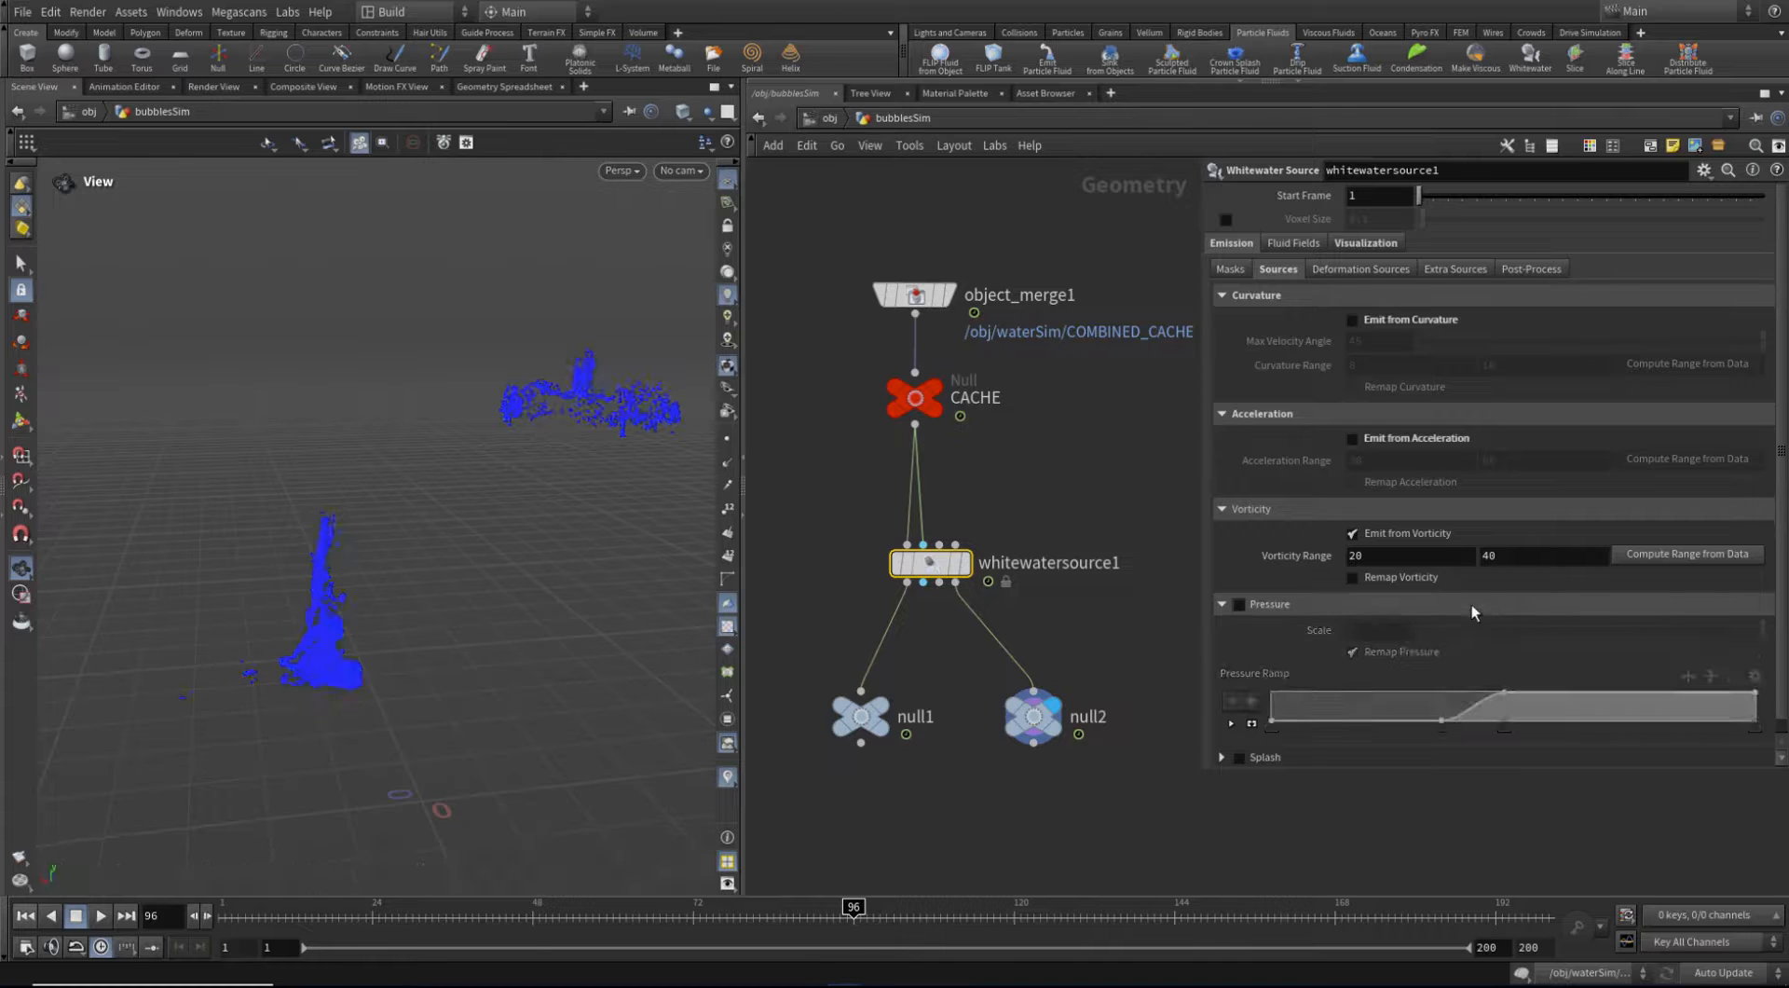
Enable Remap Vorticity, try a shifted start point on the Vorticity Ramp, and compute the Vorticity Range from the data
left_click(1402, 575)
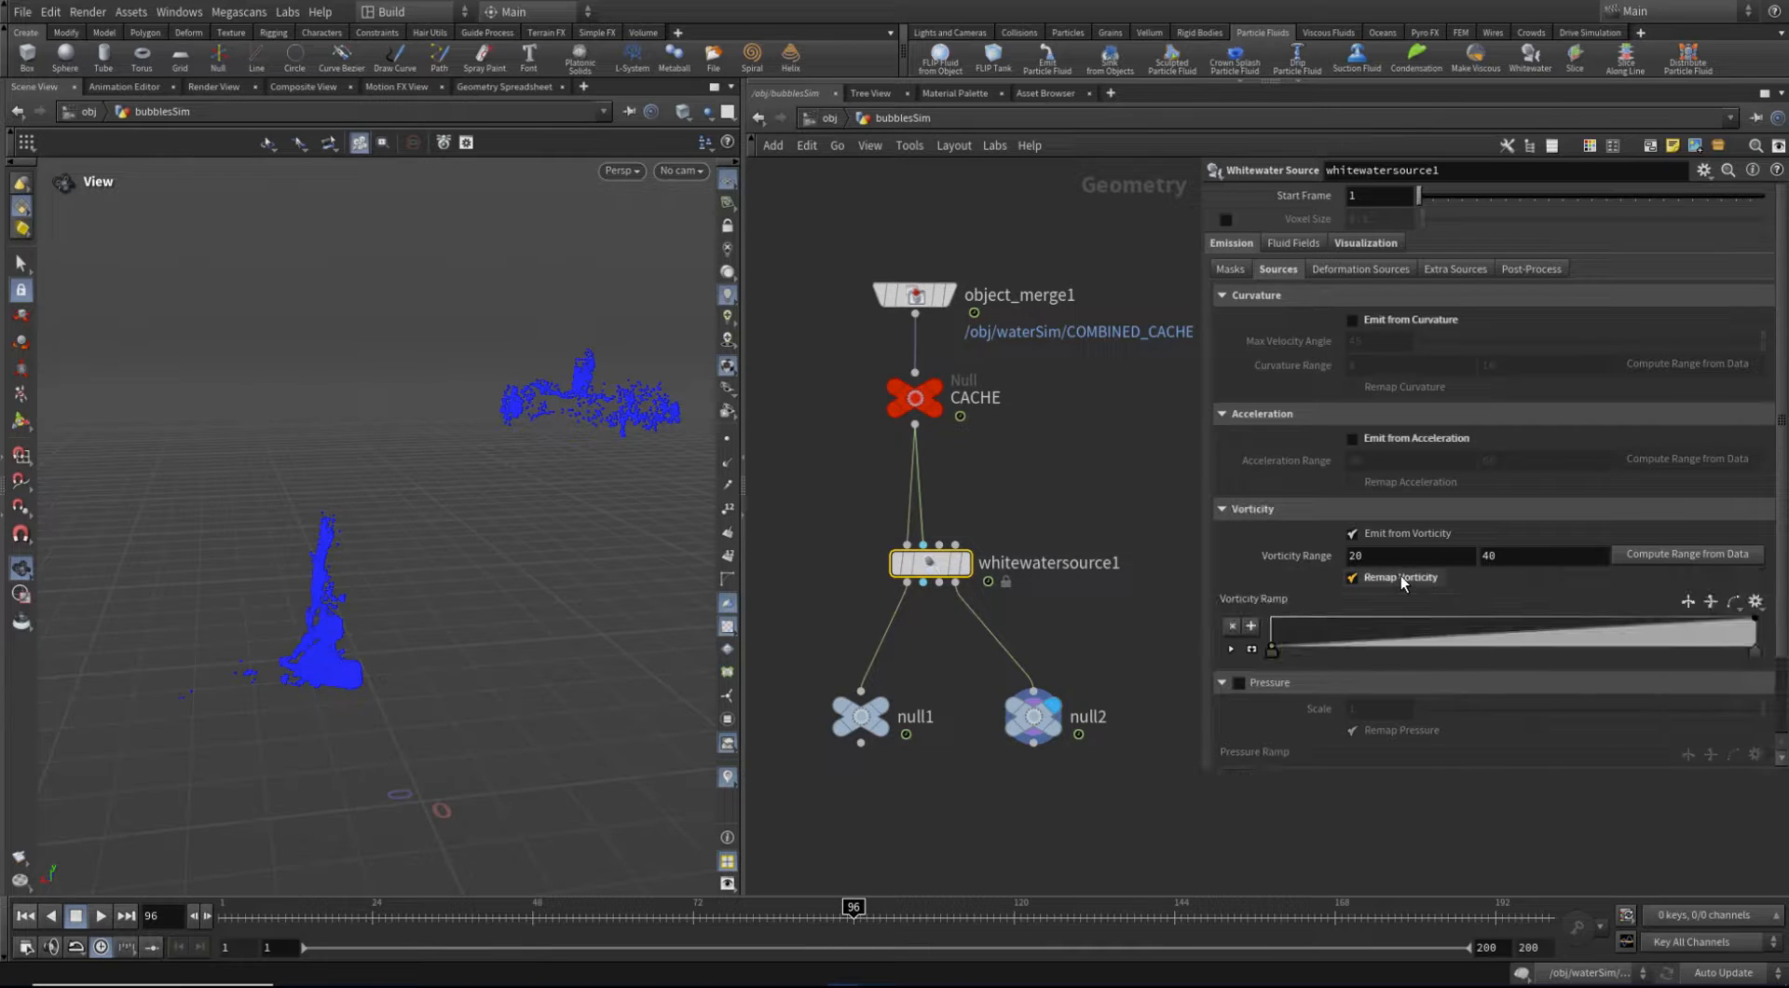
left_click(1332, 651)
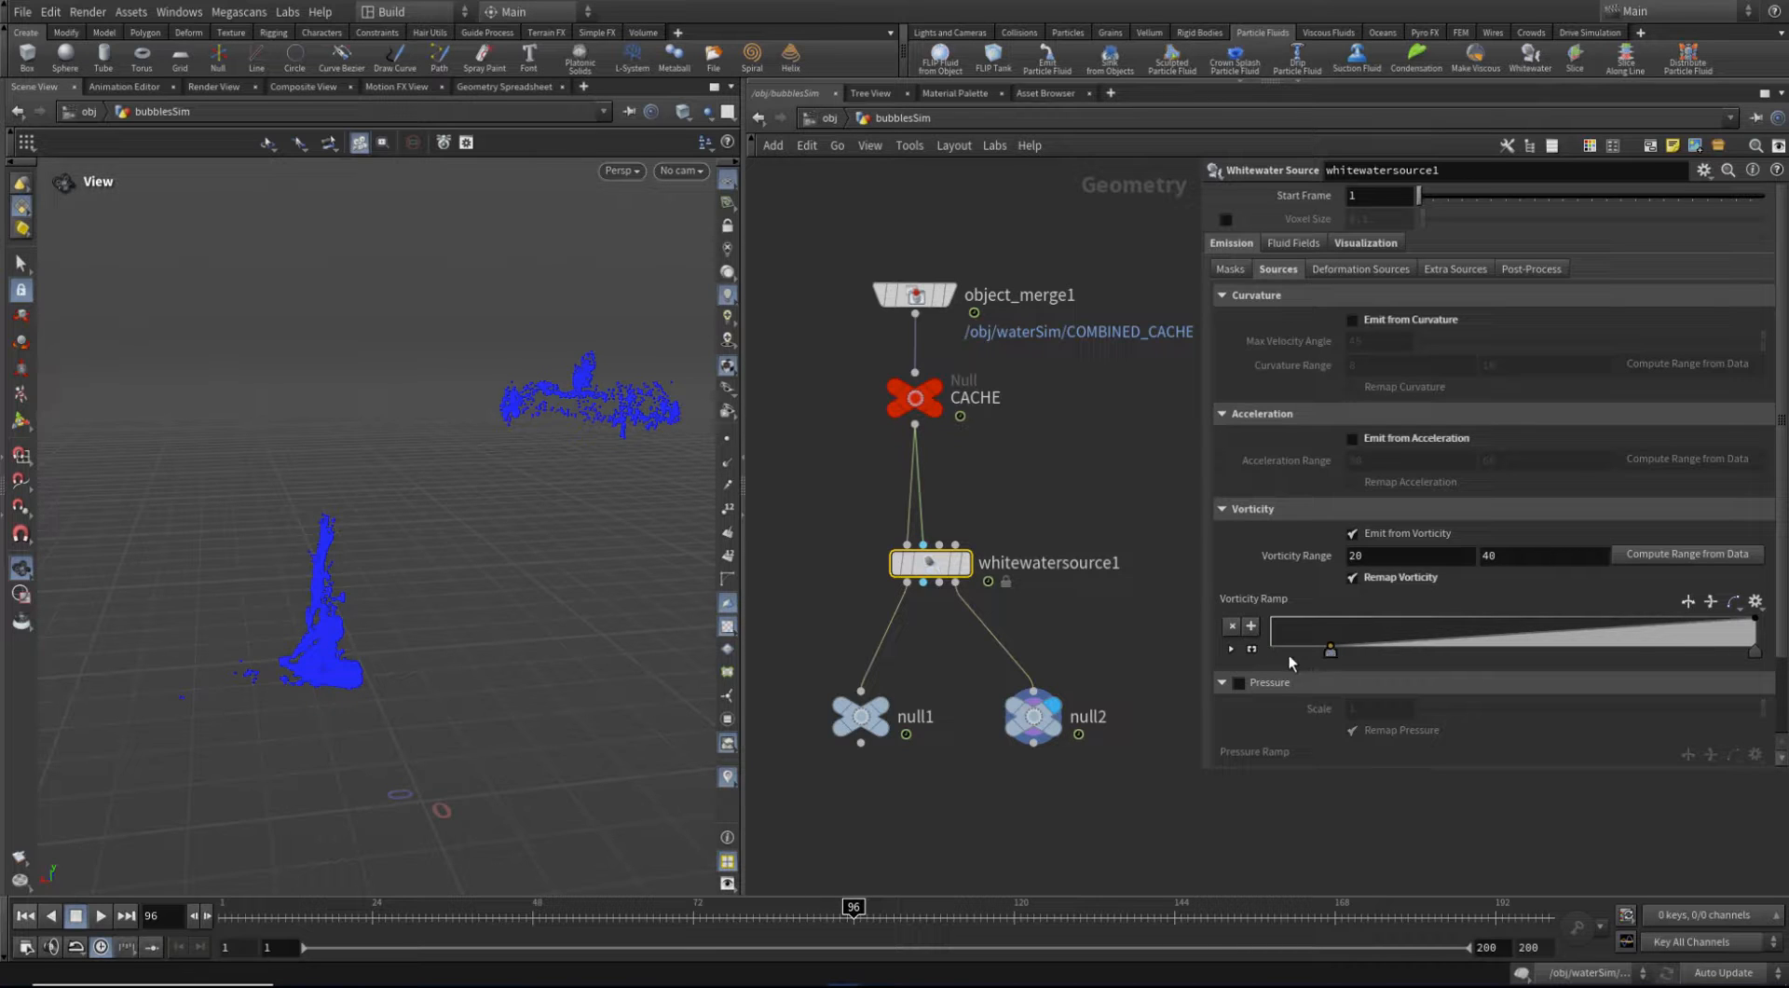
left_click_drag(1289, 663, 1279, 661)
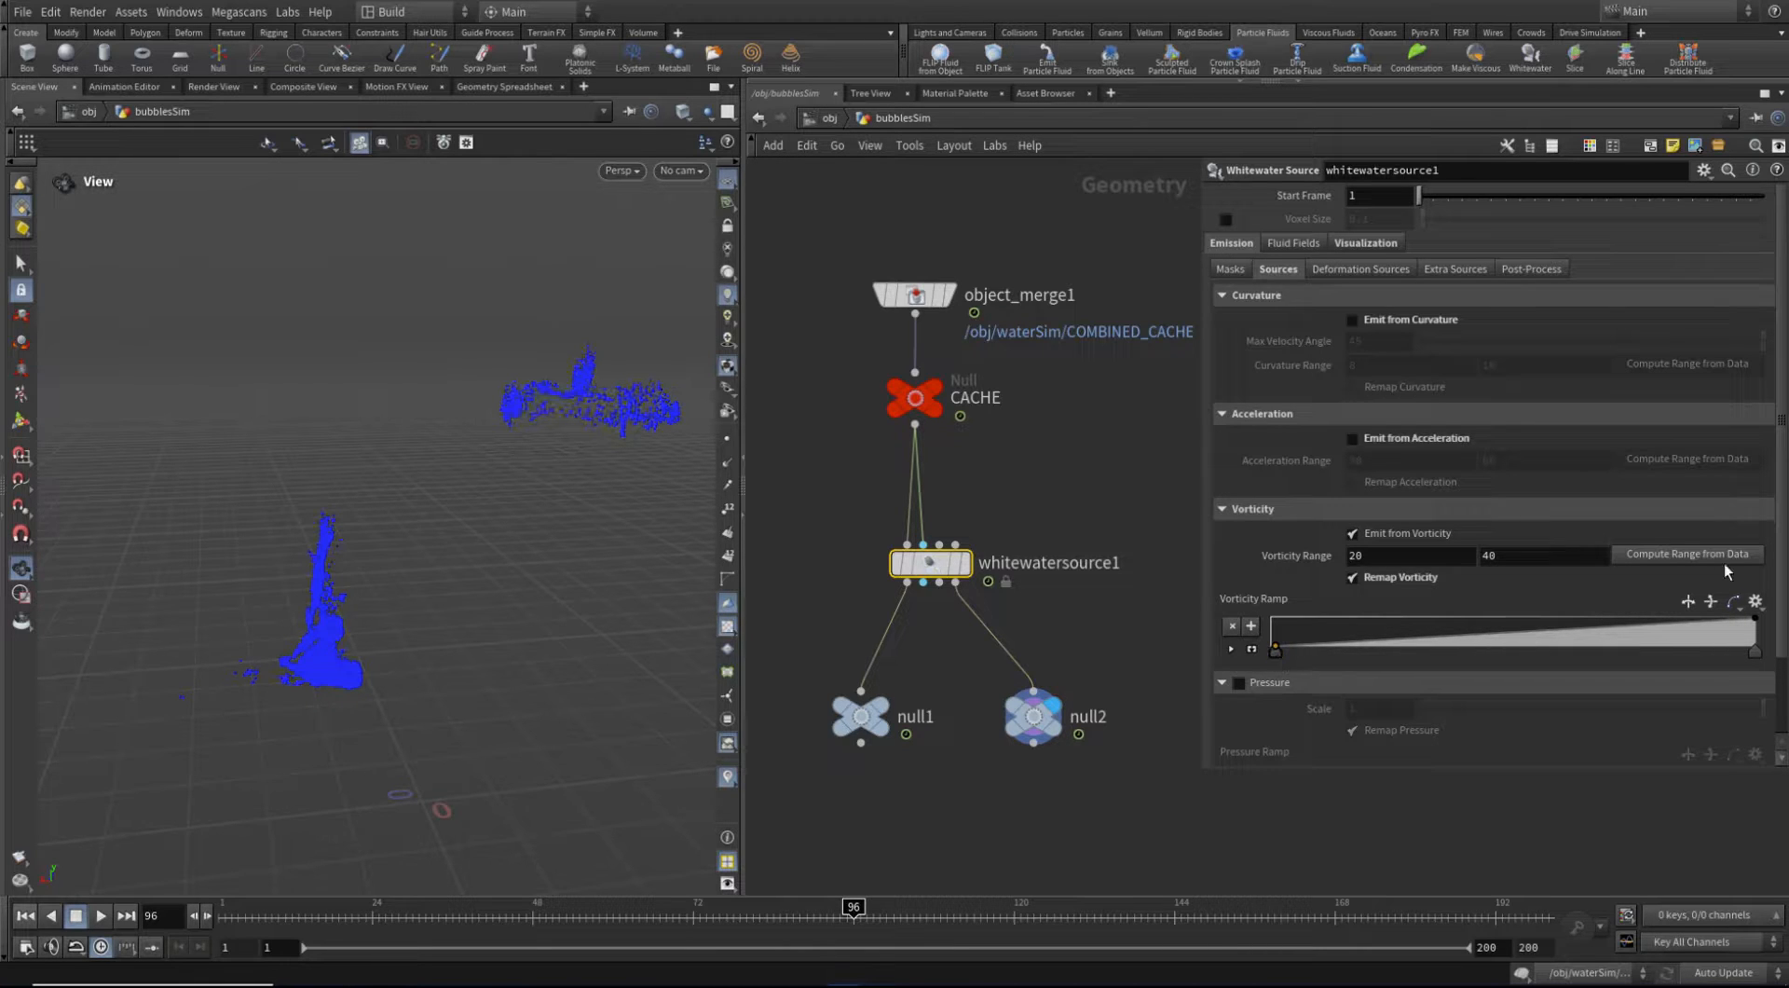
left_click(1669, 556)
left_click_drag(351, 584, 634, 537)
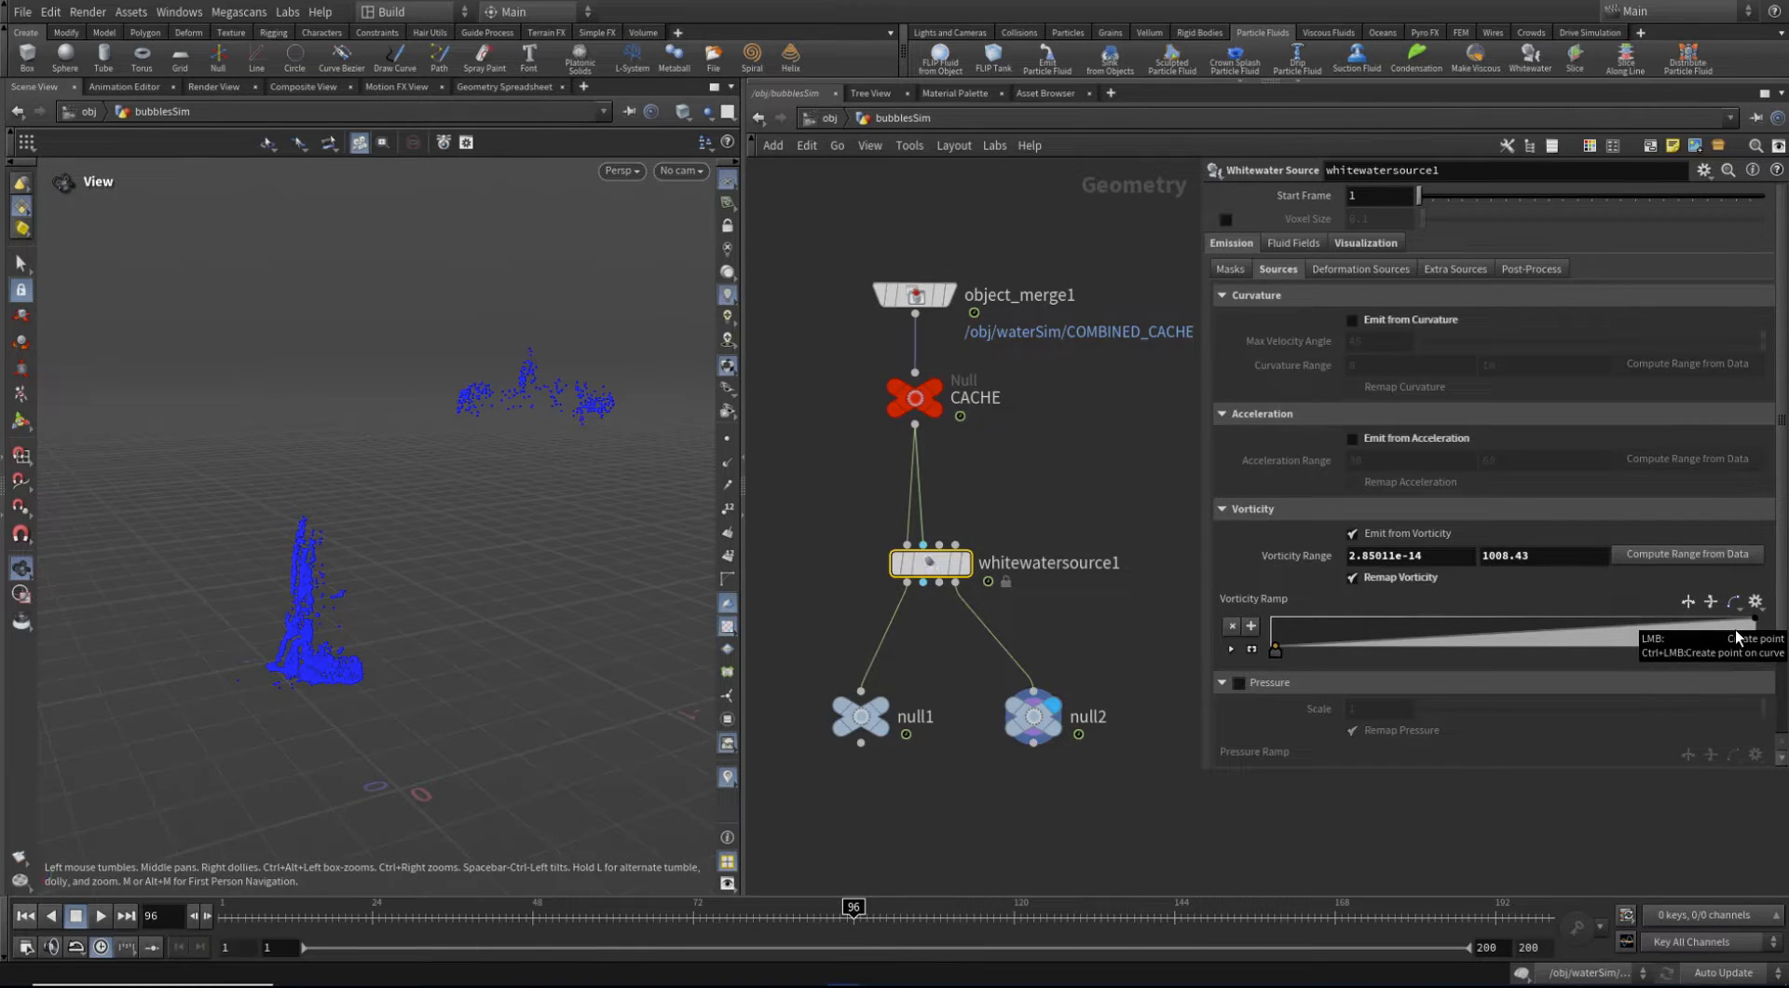
Try different start-point positions and an early high point on the Vorticity Ramp, and add a low point near its middle
left_click(1274, 649)
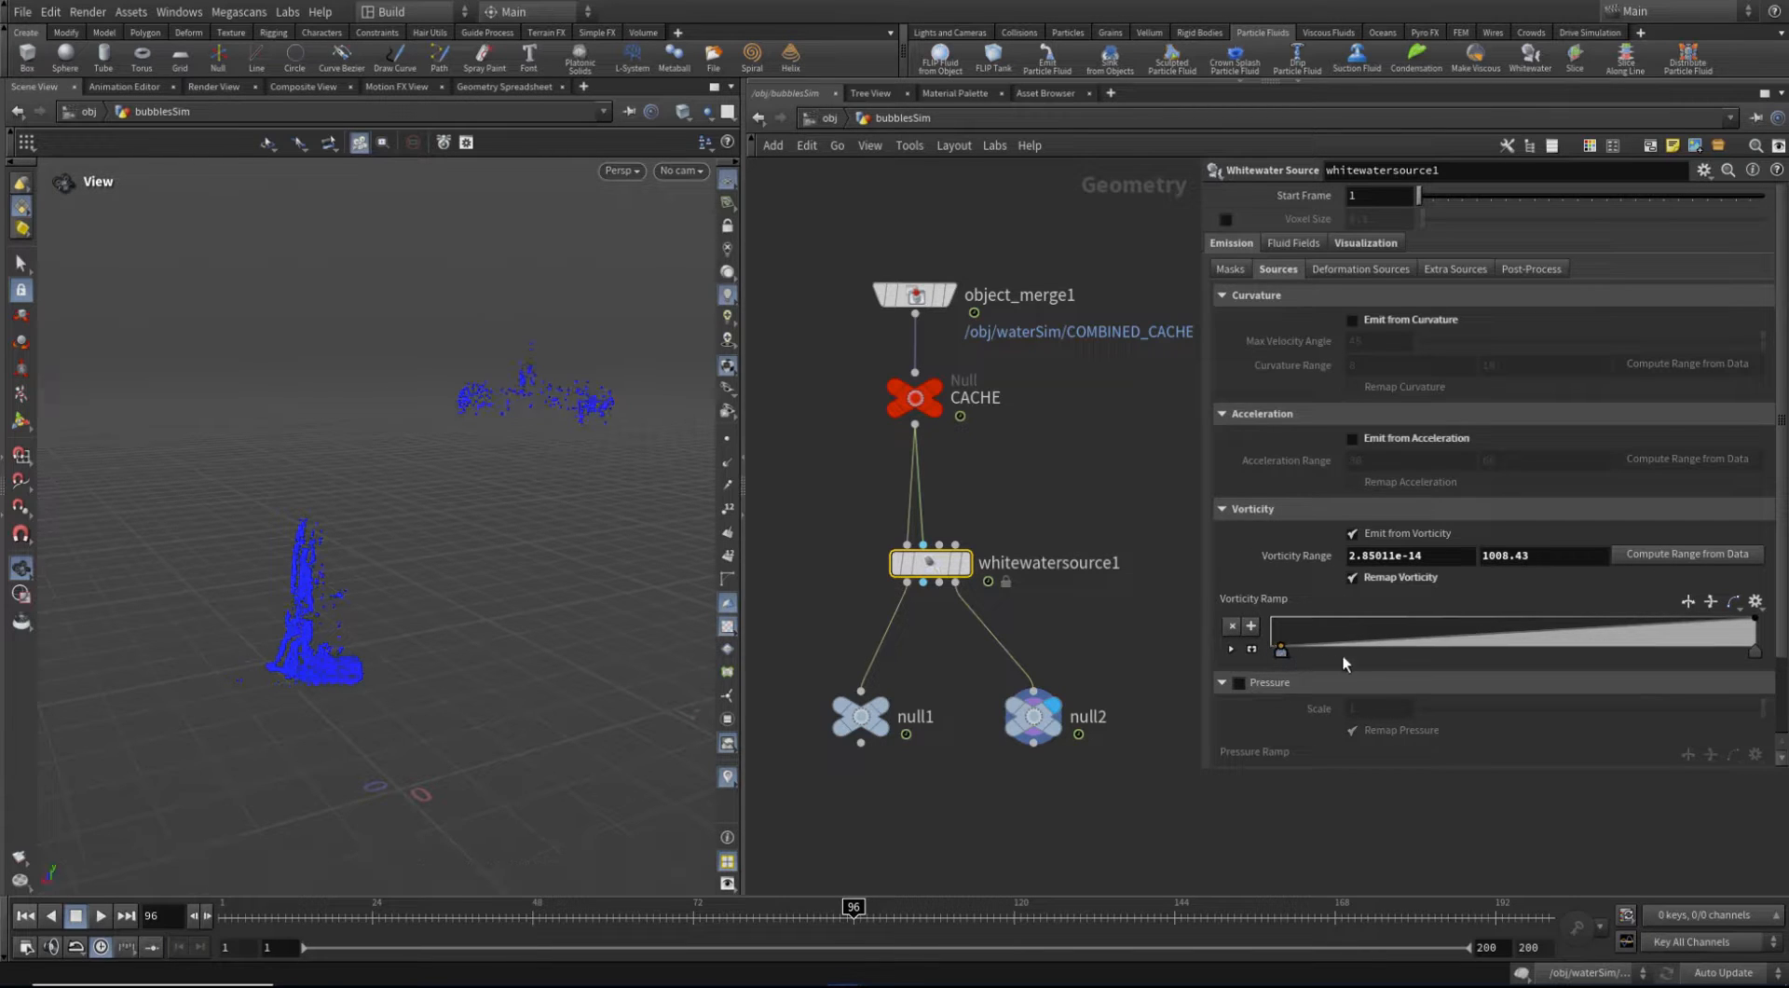
left_click_drag(1367, 659, 1535, 657)
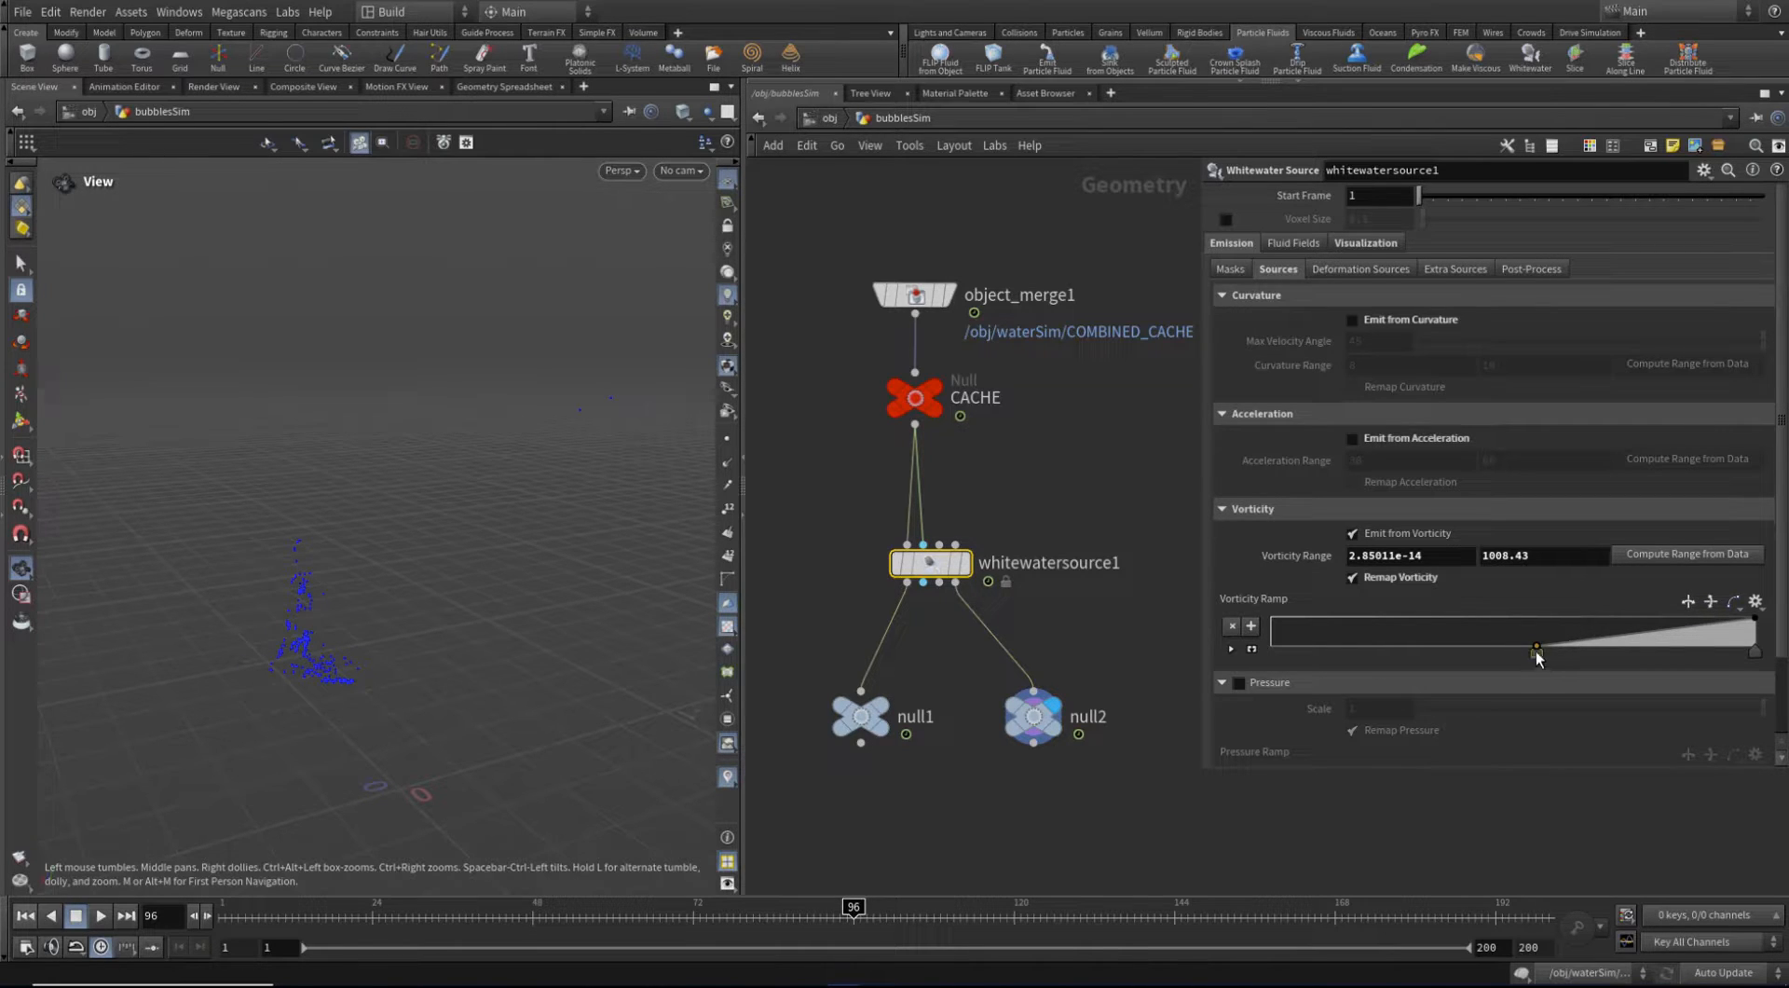
left_click_drag(1538, 654, 1269, 657)
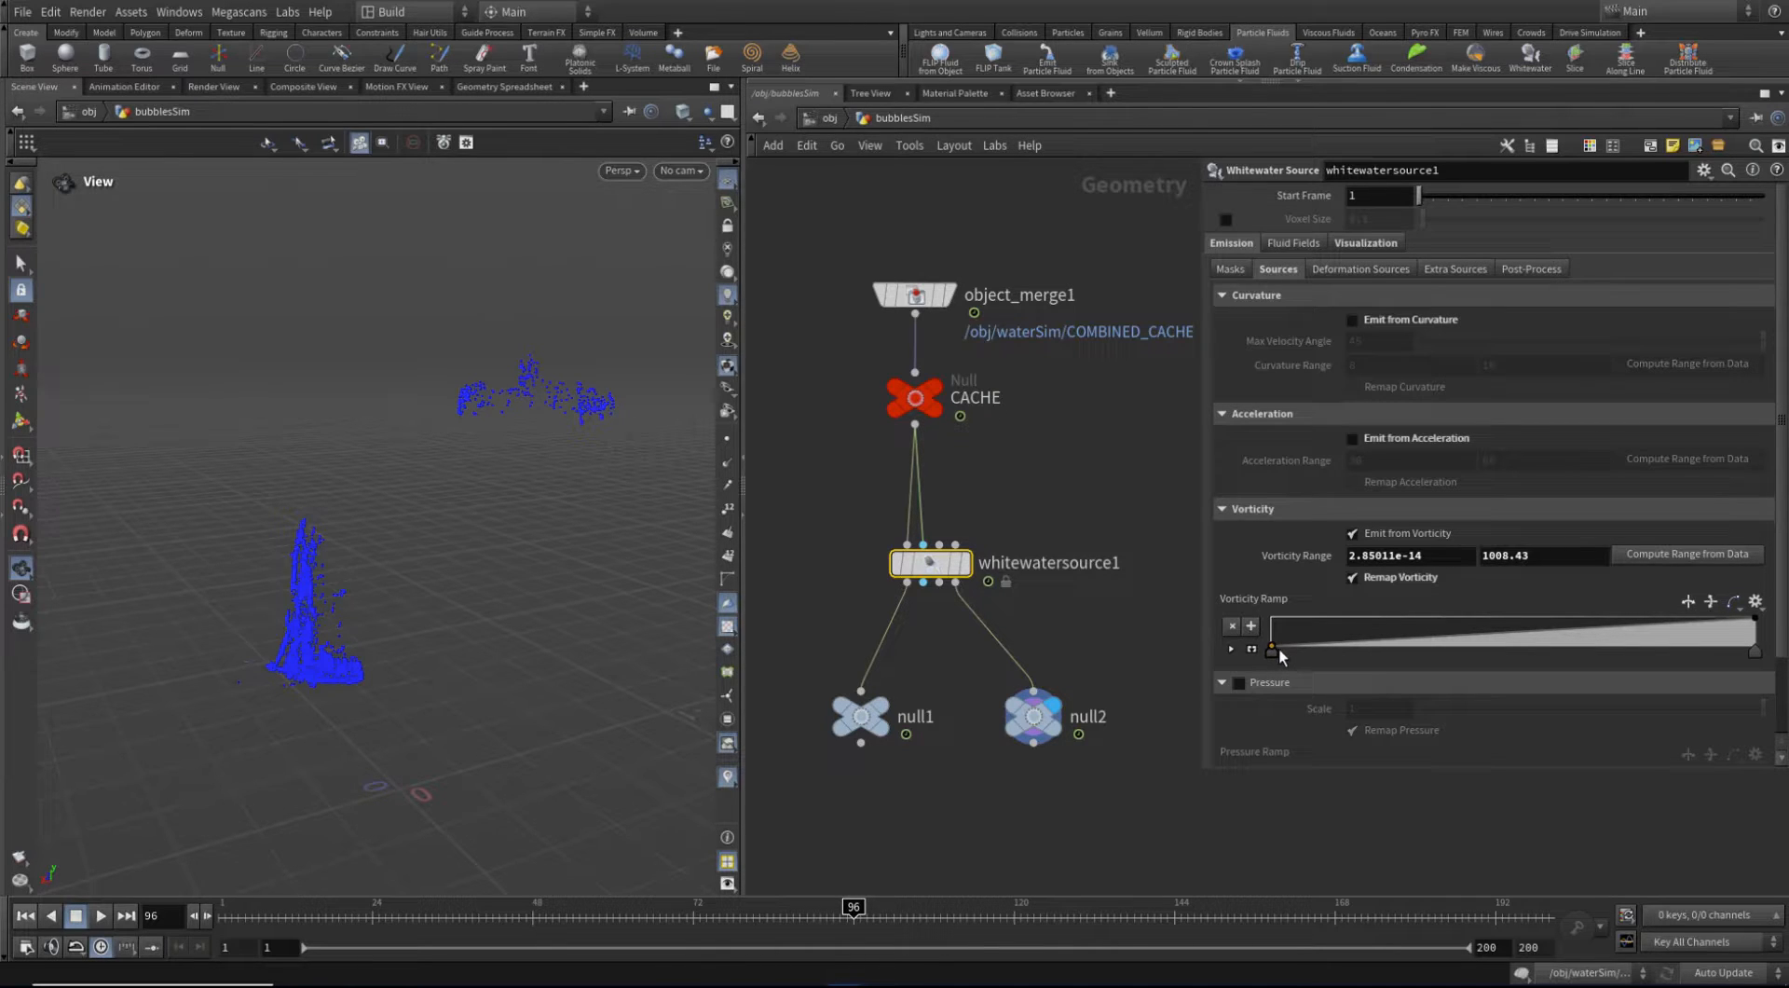
left_click(1296, 624)
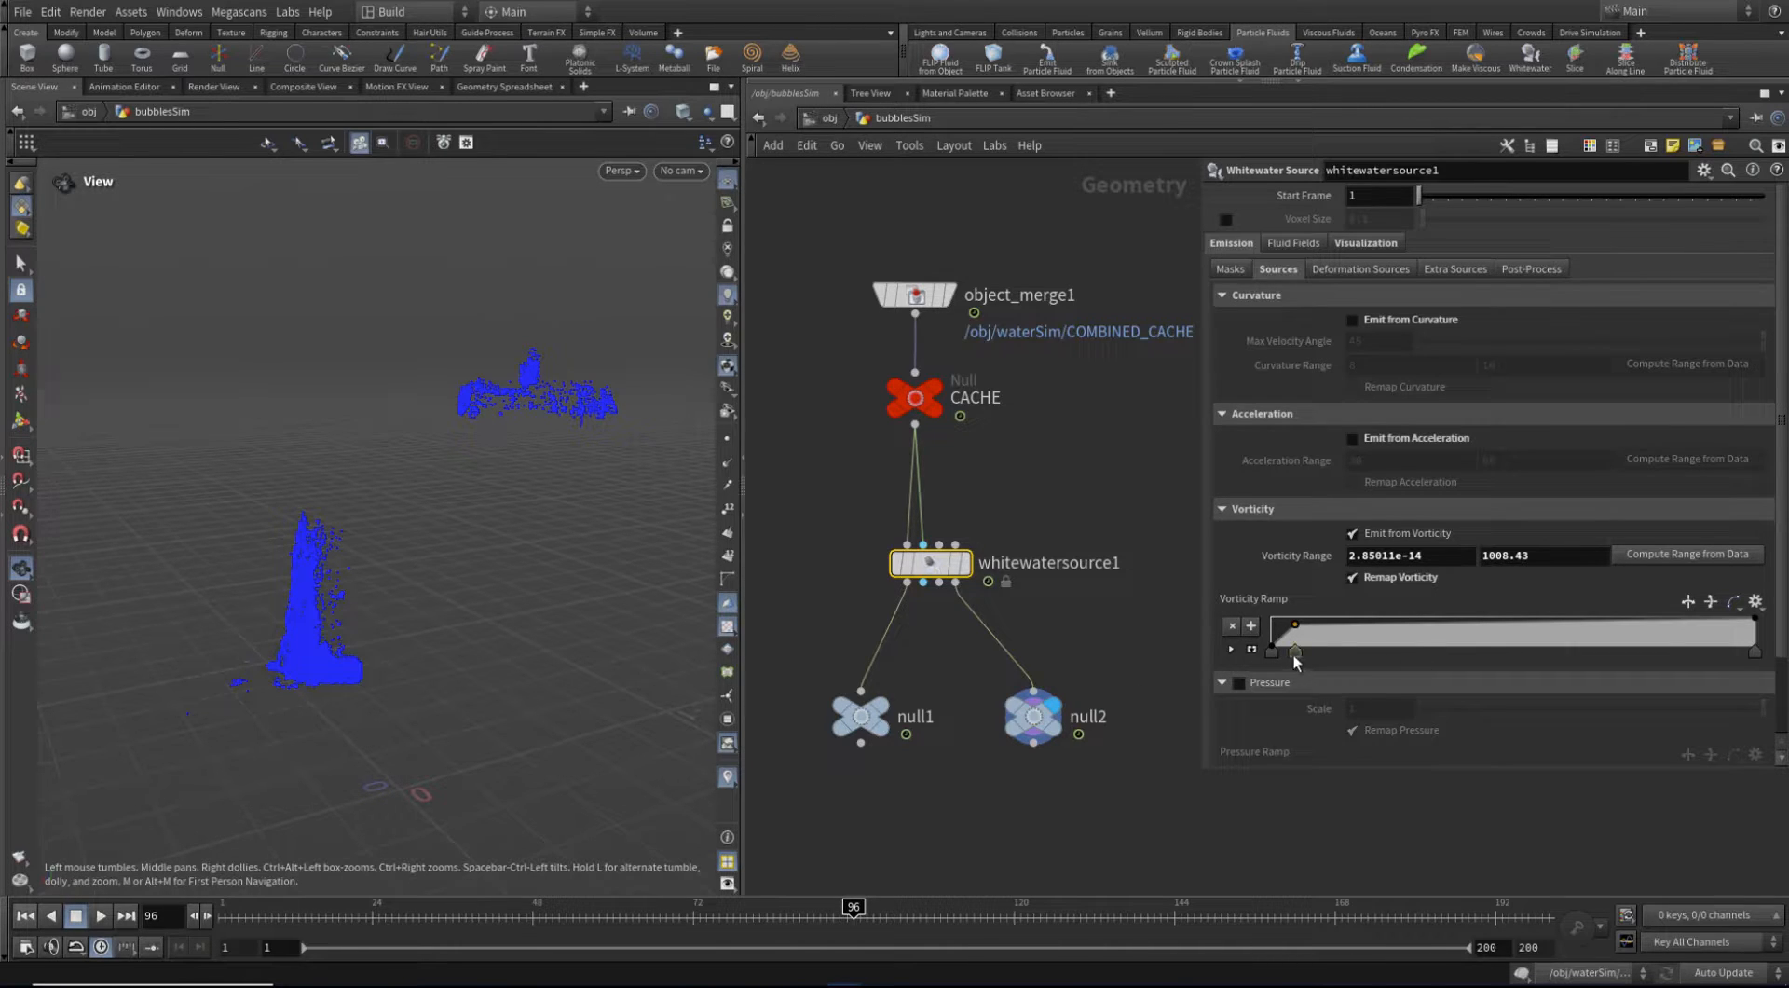
key("Delete")
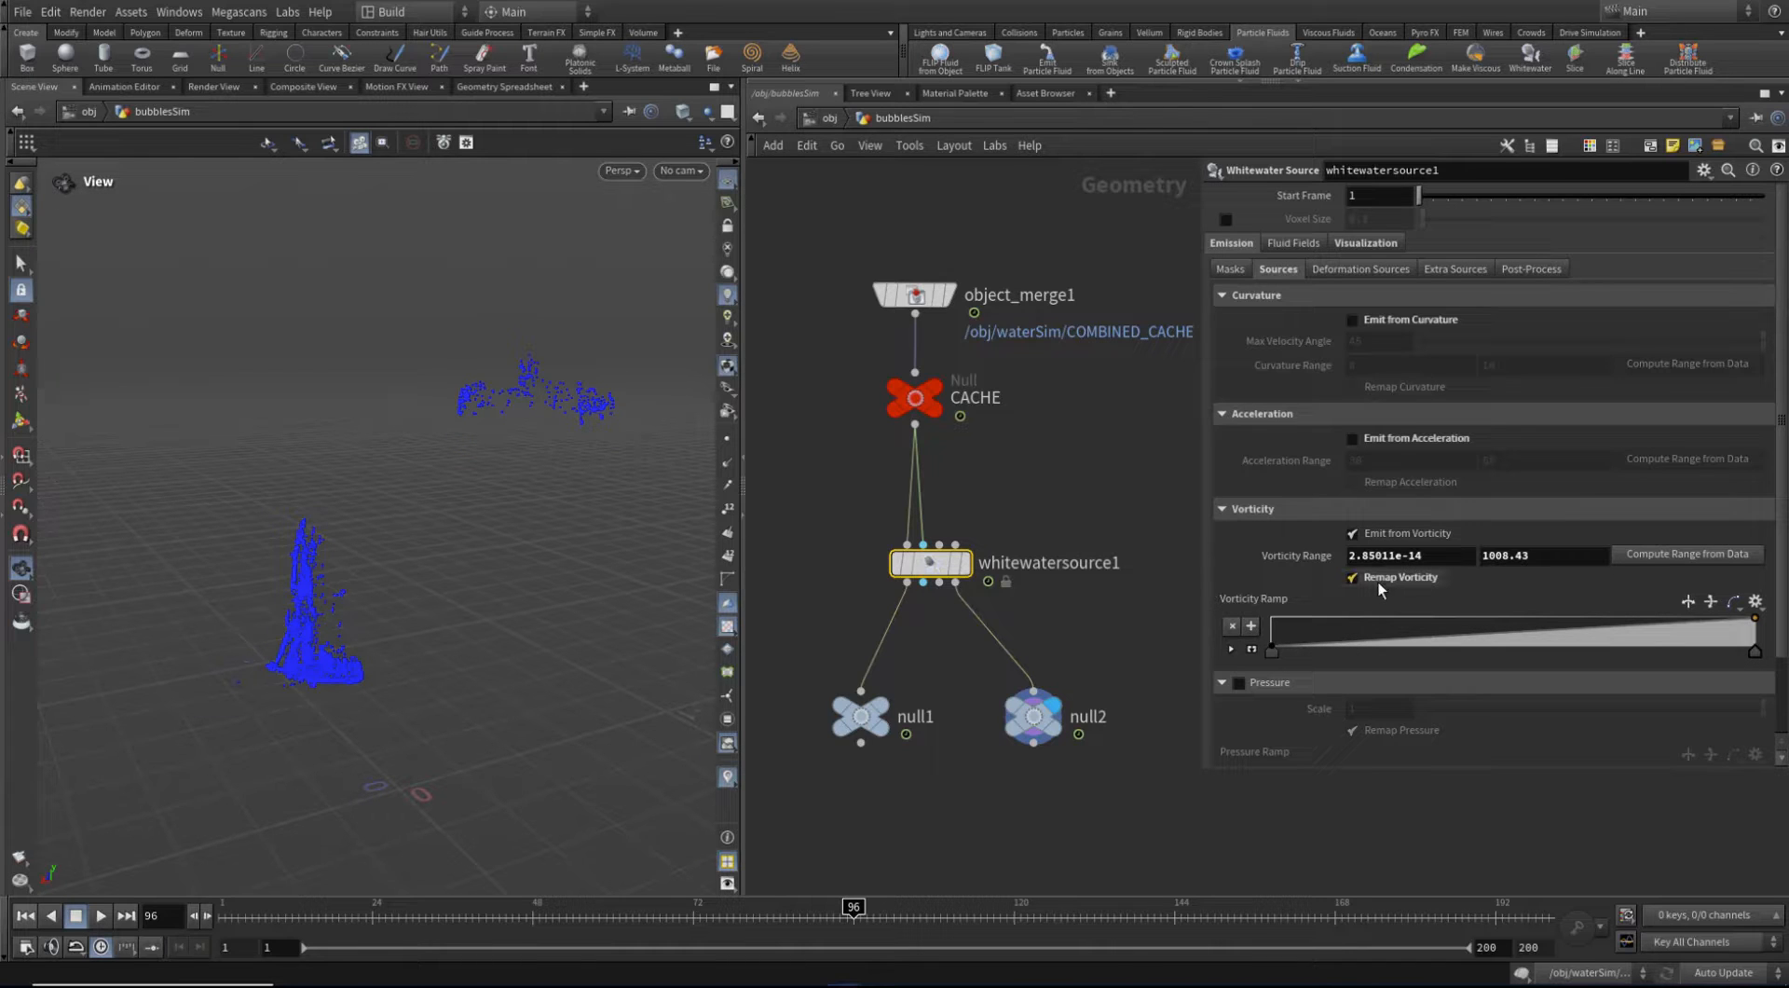
left_click(1498, 639)
left_click_drag(1503, 639, 1507, 641)
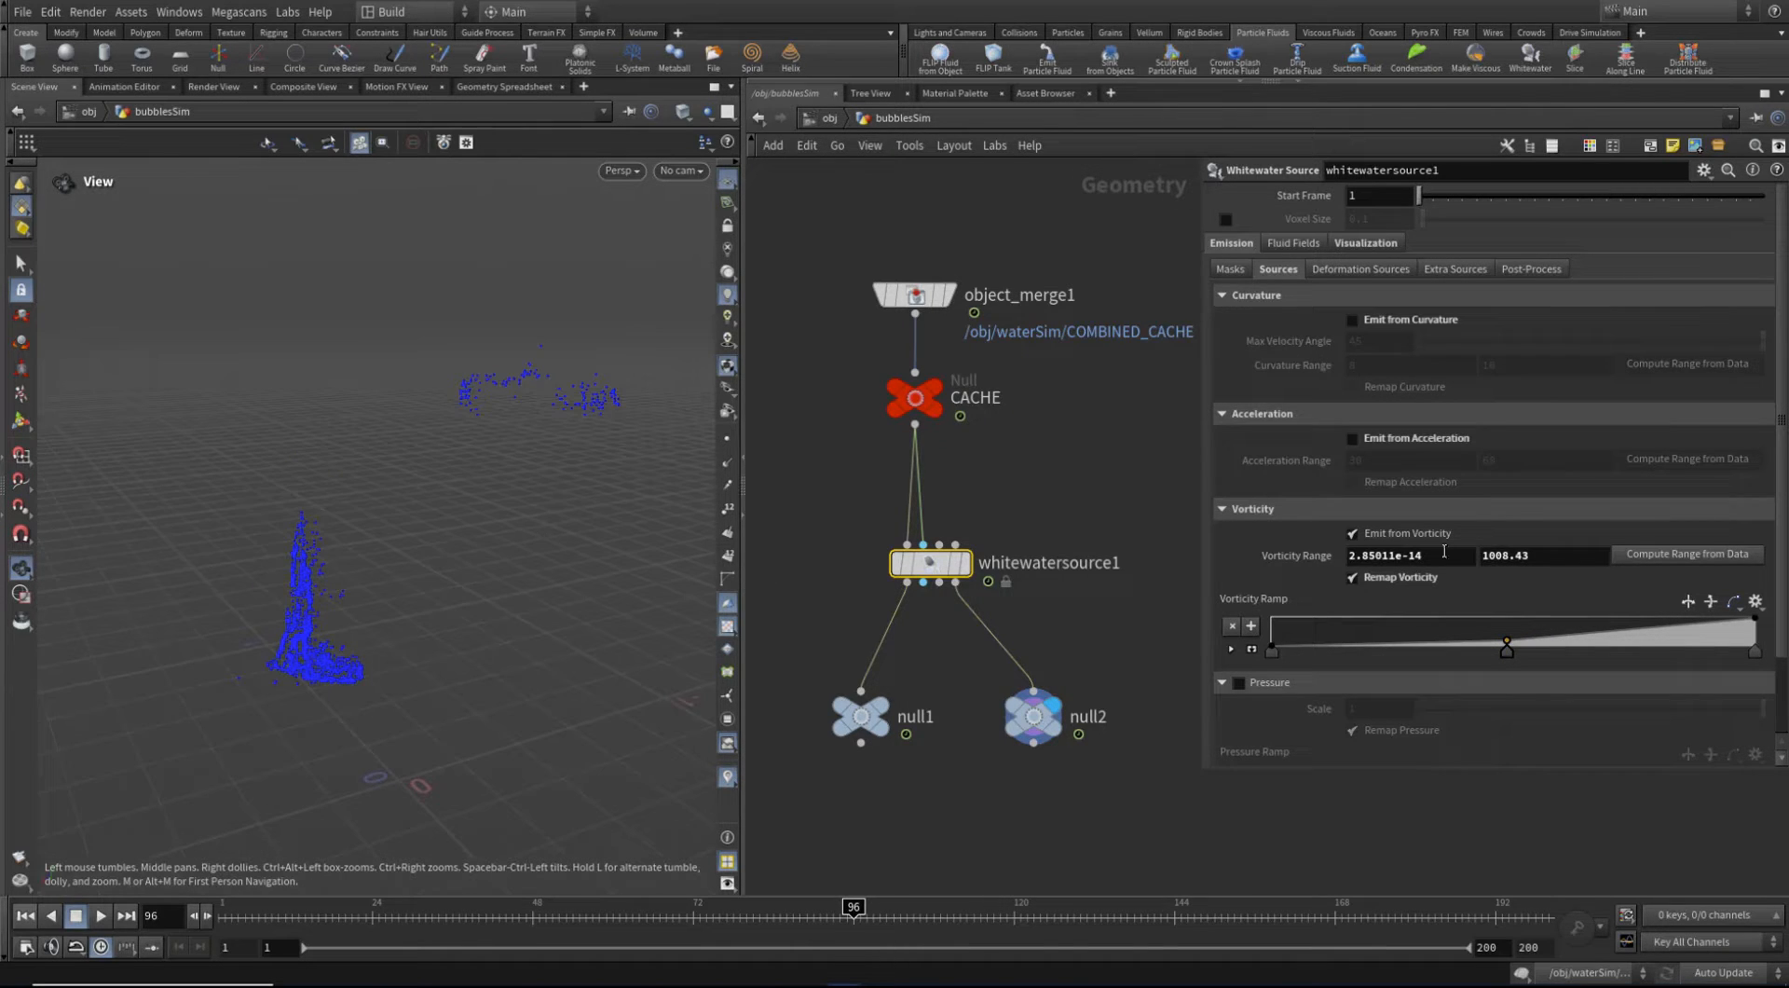
Turn off Remap Vorticity and revert the Vorticity Range to its defaults for comparison in the viewport
left_click(1347, 580)
right_click(1308, 559)
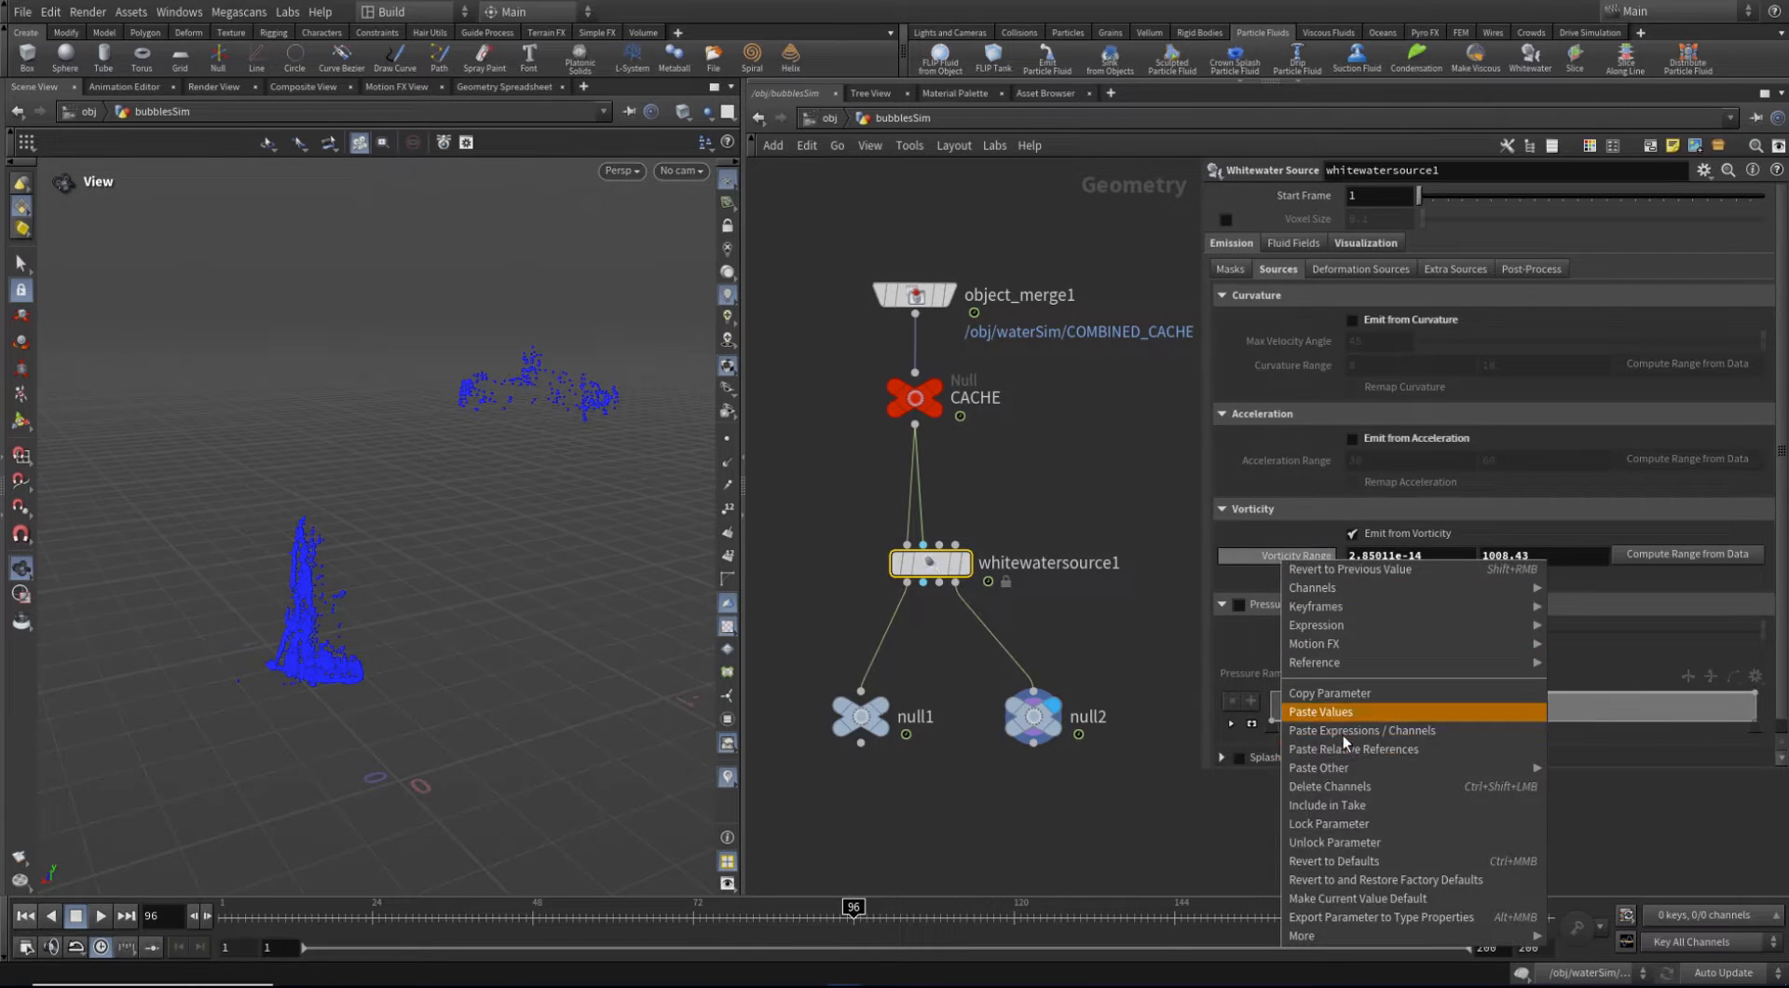
left_click(1379, 863)
left_click_drag(419, 534, 453, 456)
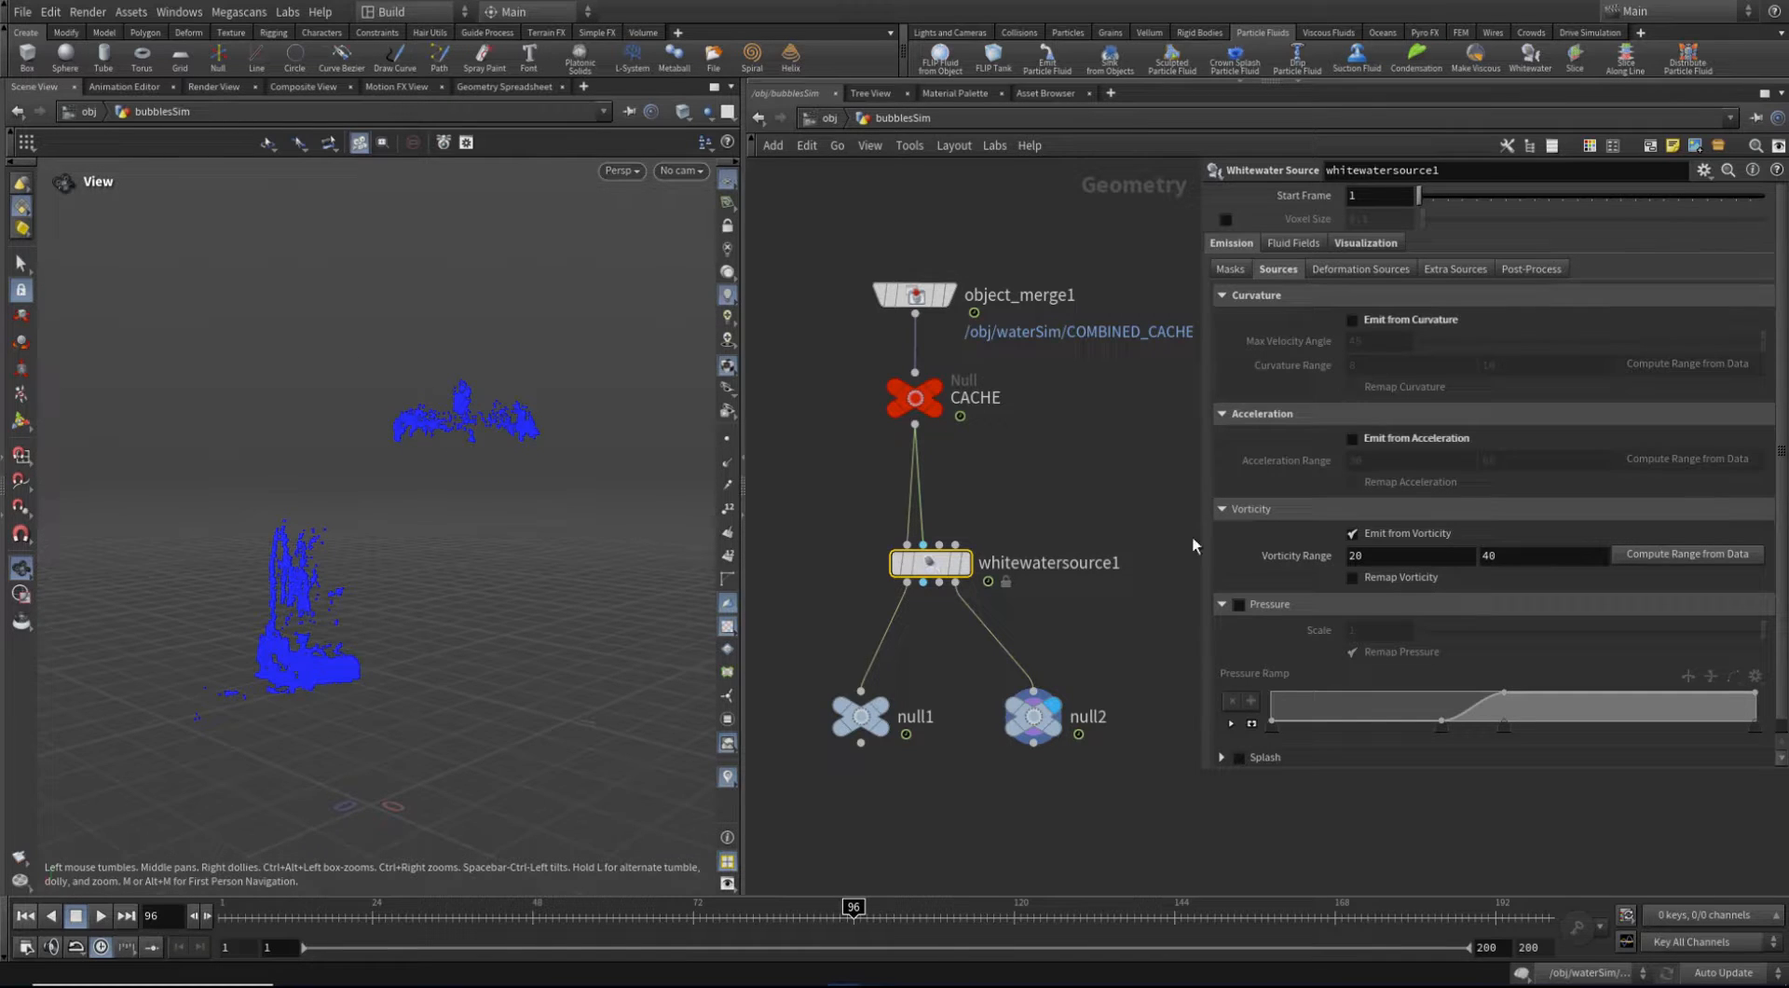
Enable Remap Vorticity with the range computed from the data, and add Pressure as an emission source
left_click(1392, 577)
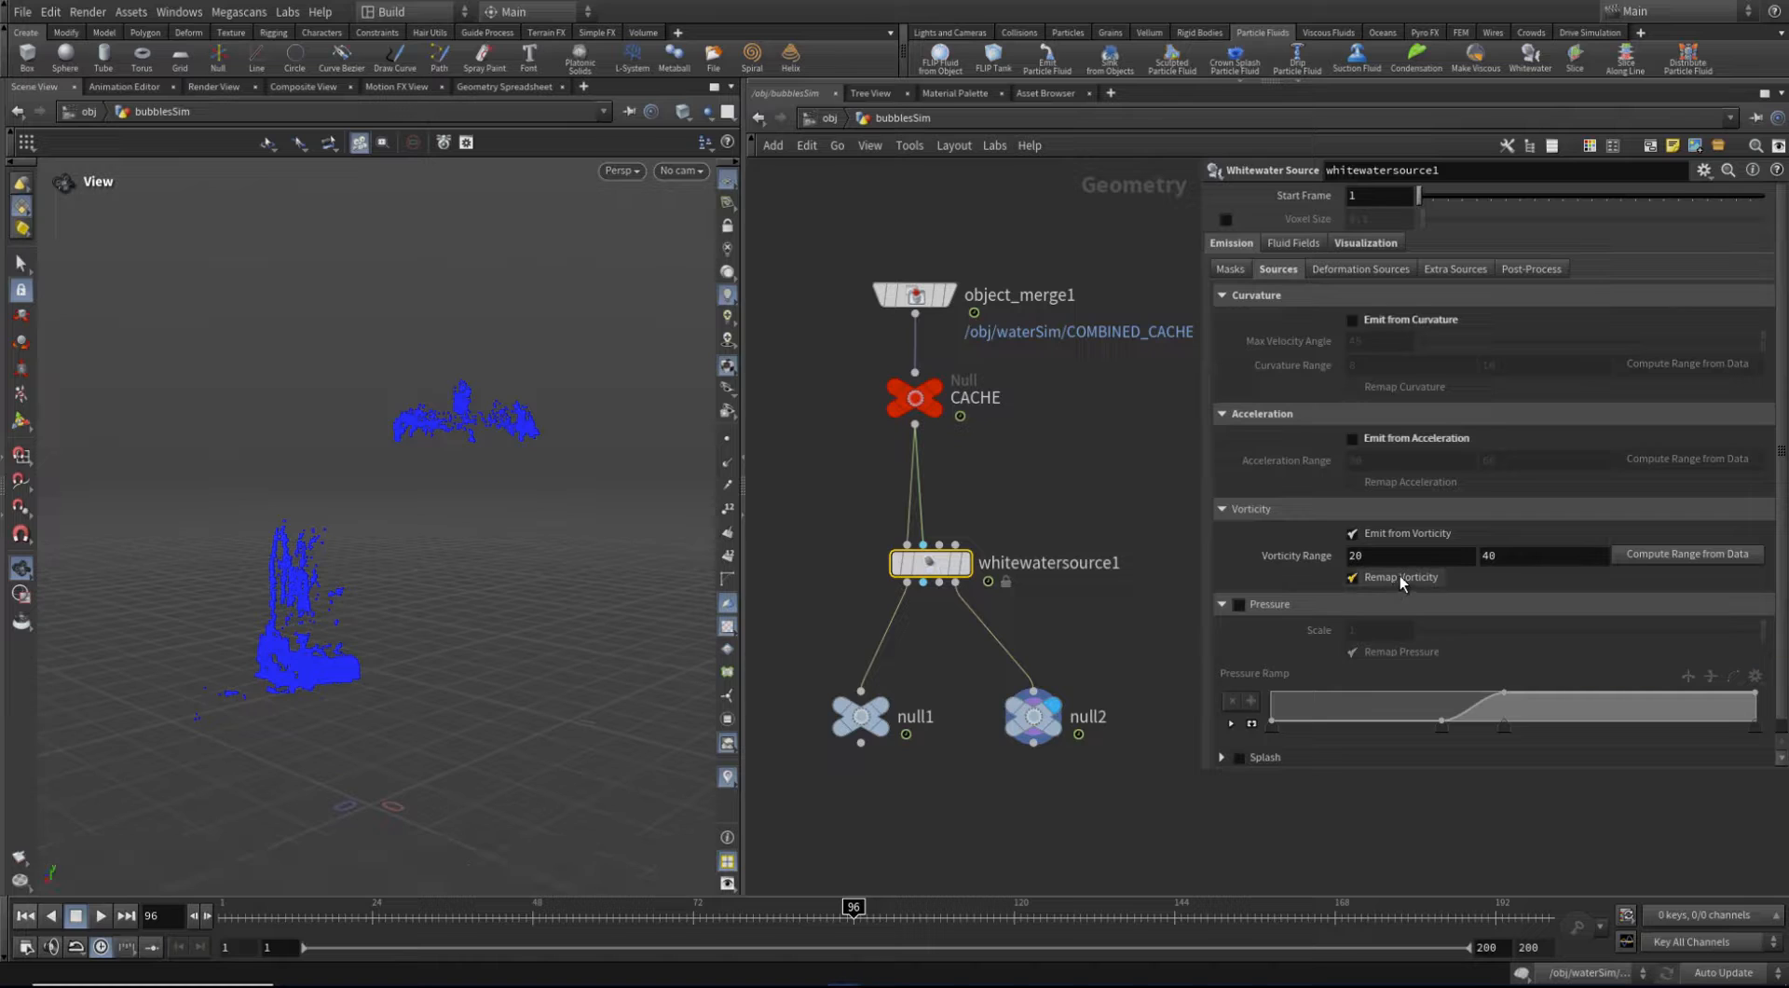
left_click(1682, 557)
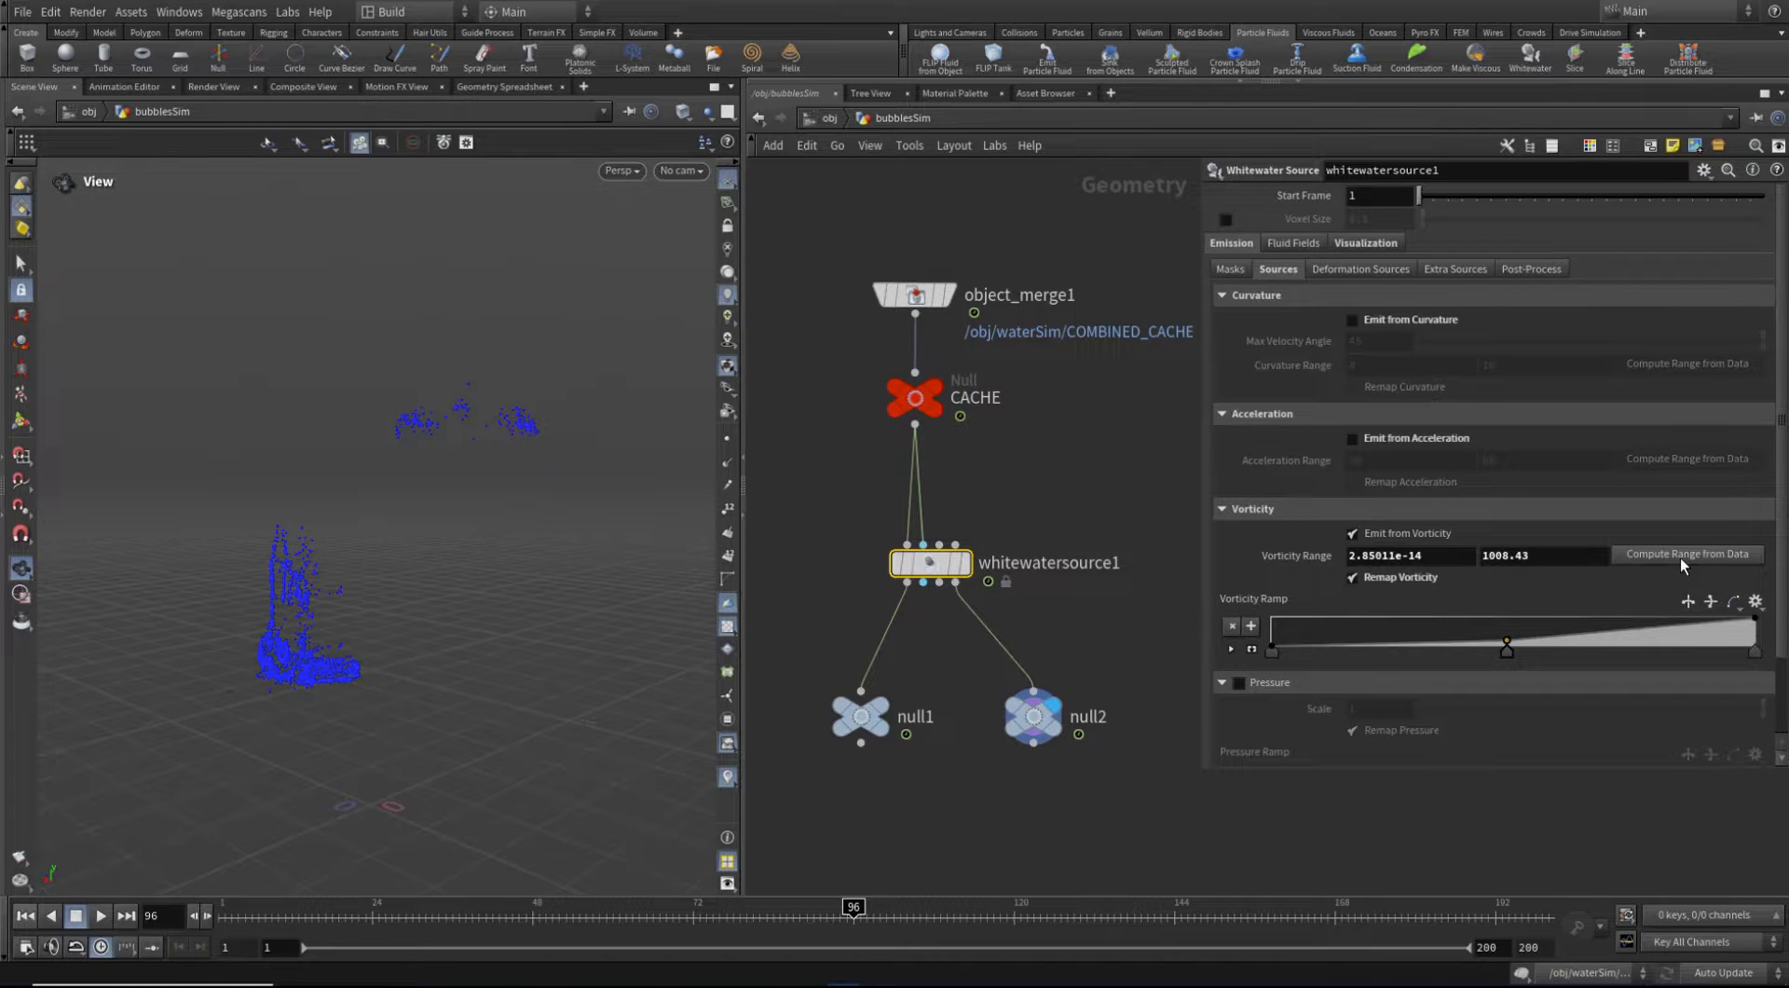
left_click(1239, 682)
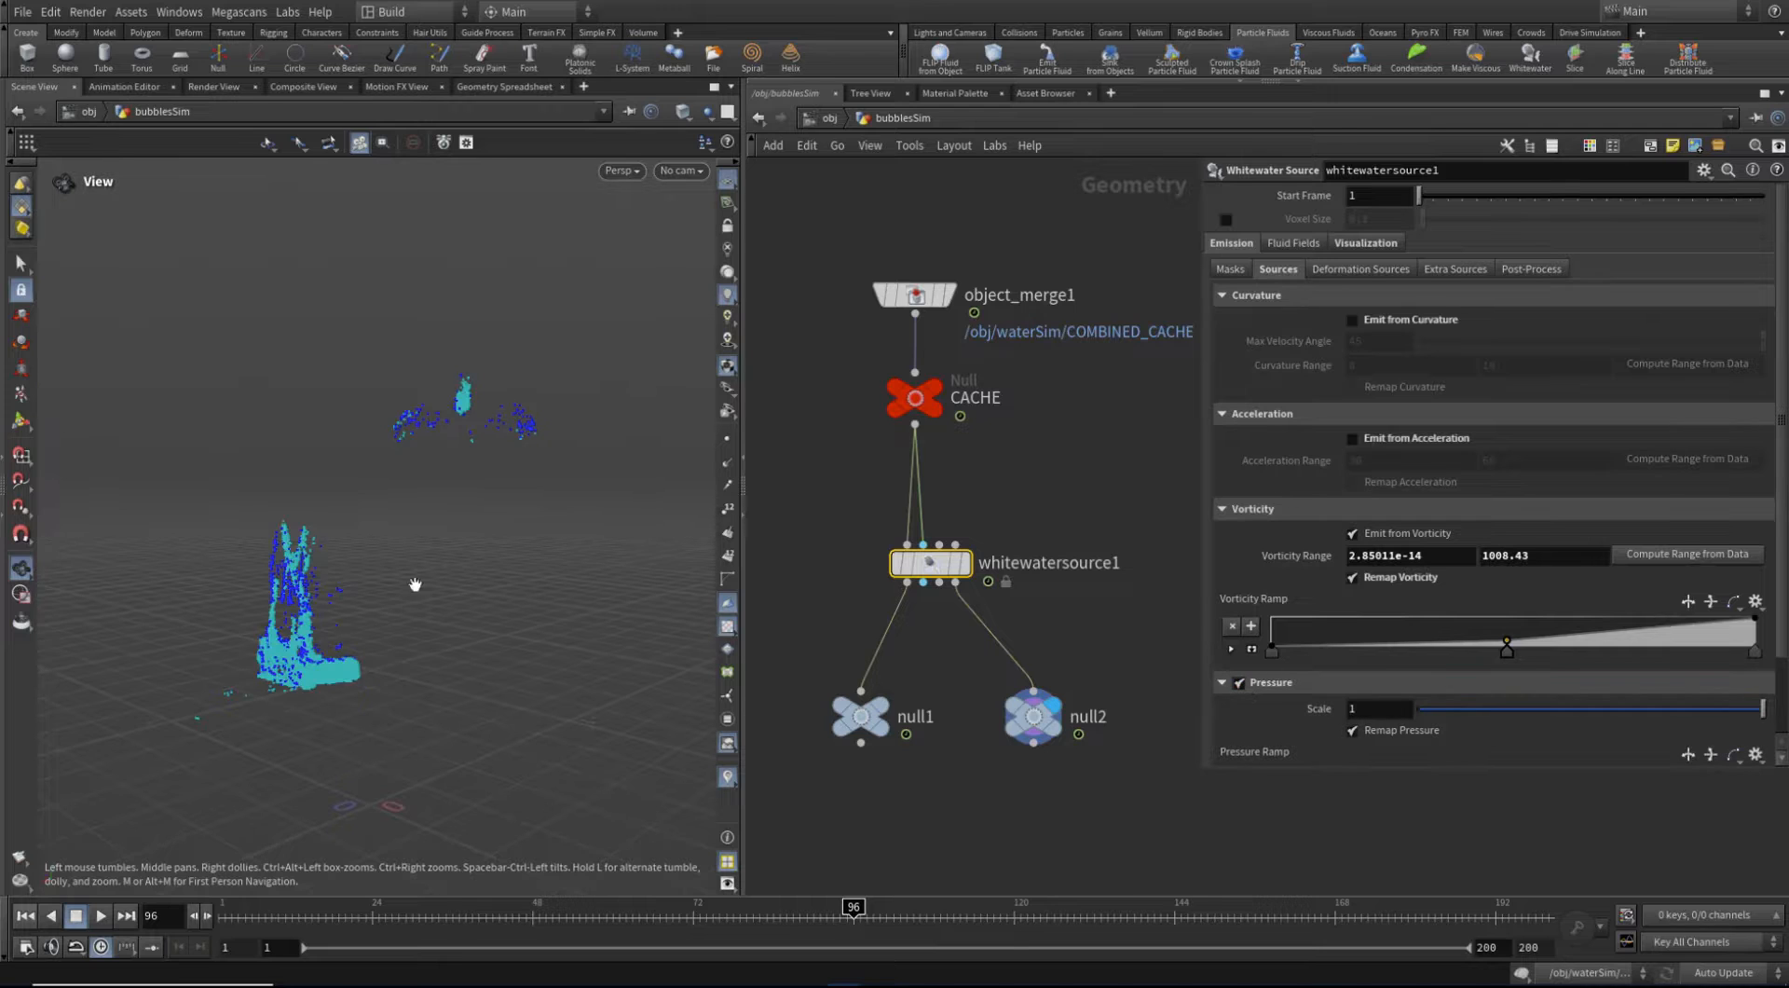
left_click_drag(411, 585, 459, 532)
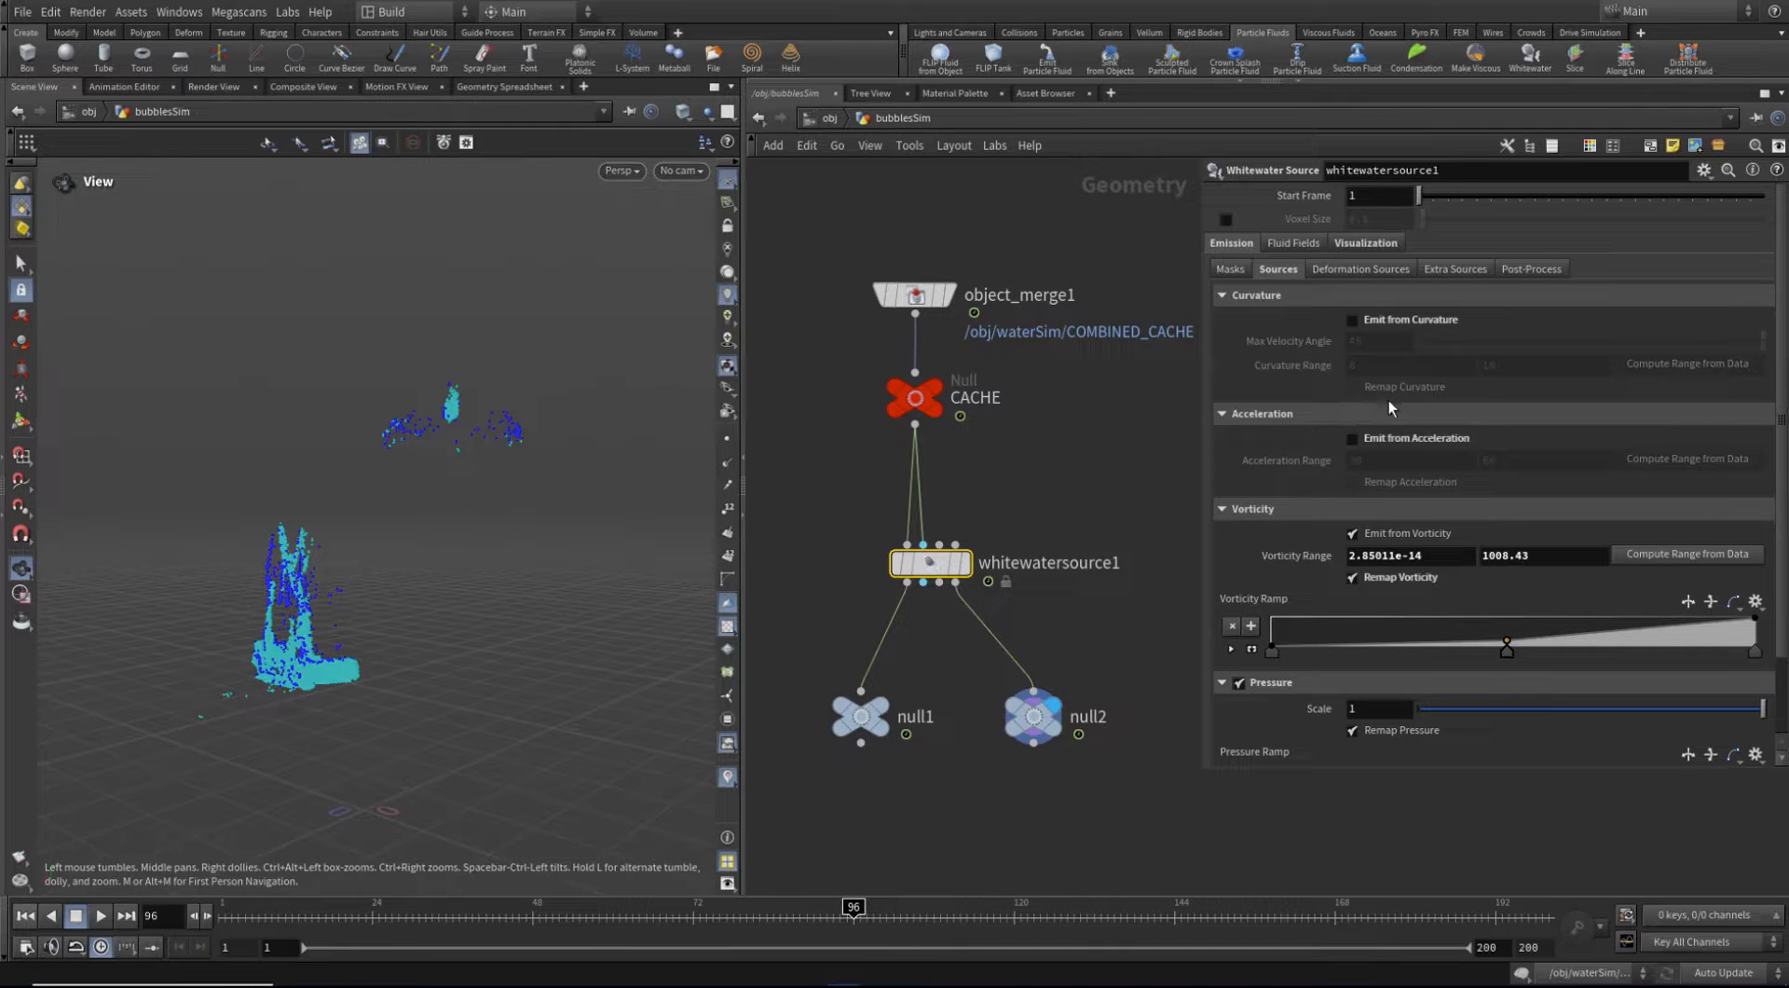
Try emission from Acceleration, inspect the particles, and turn it off again
left_click(1407, 440)
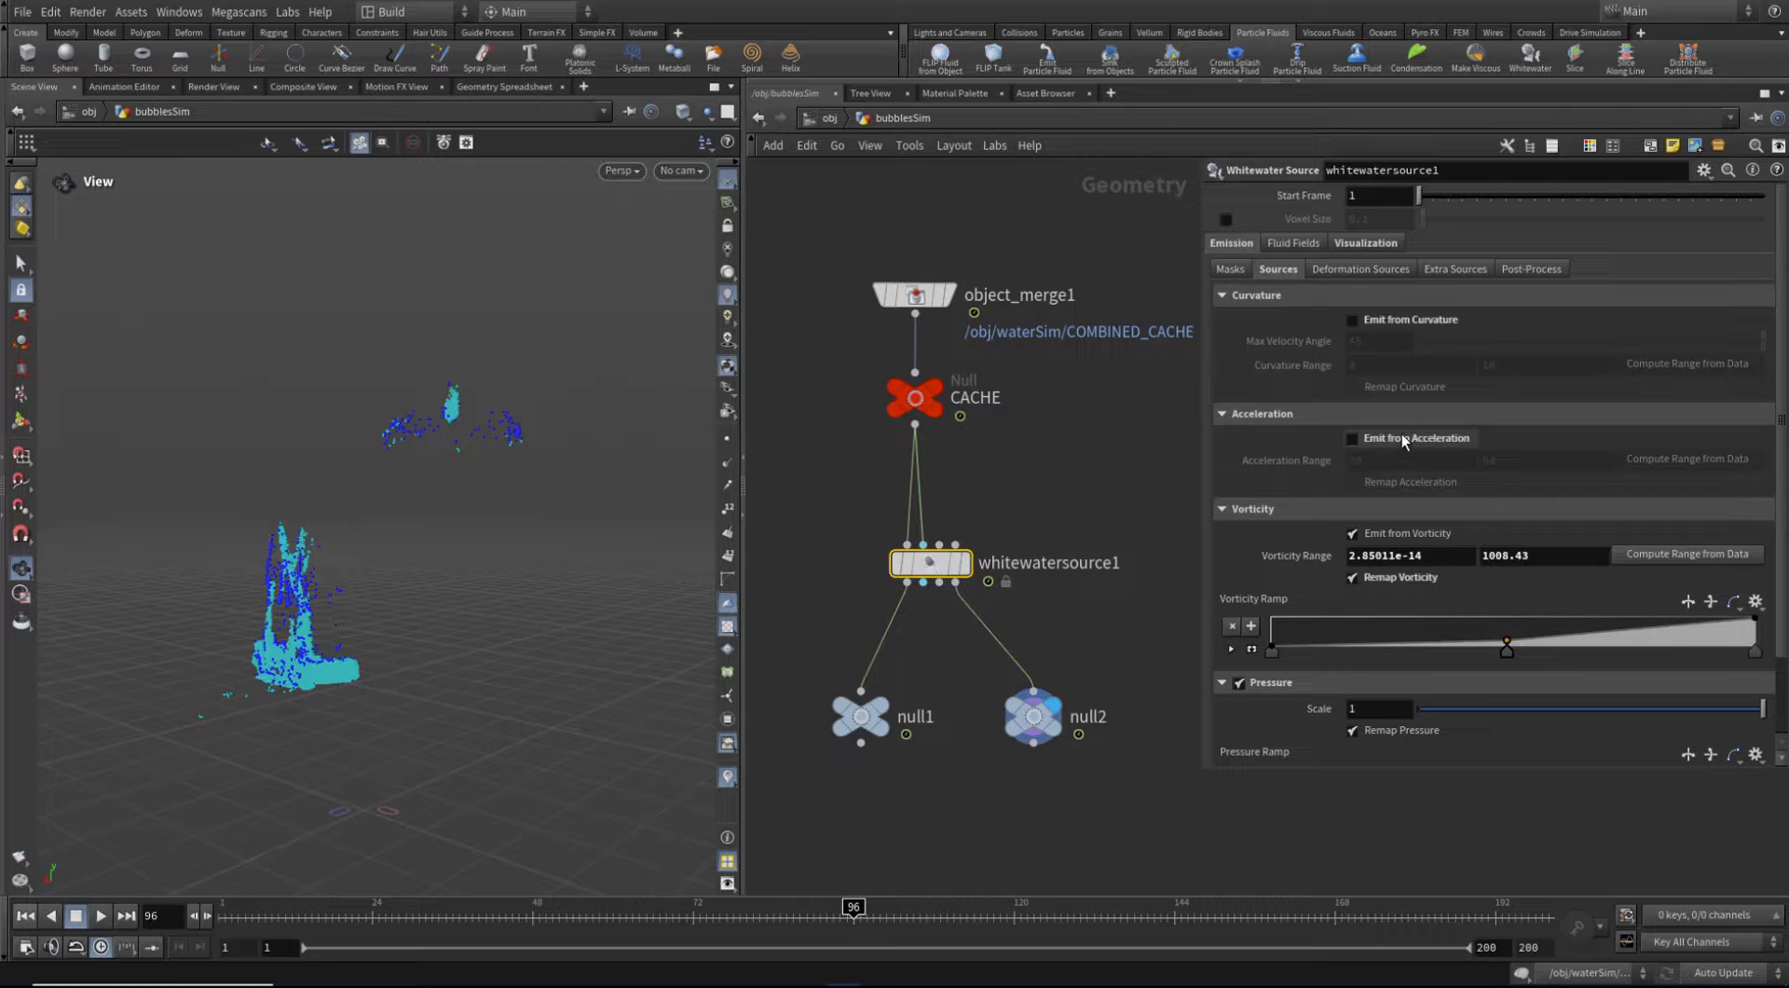
left_click_drag(451, 361, 395, 432)
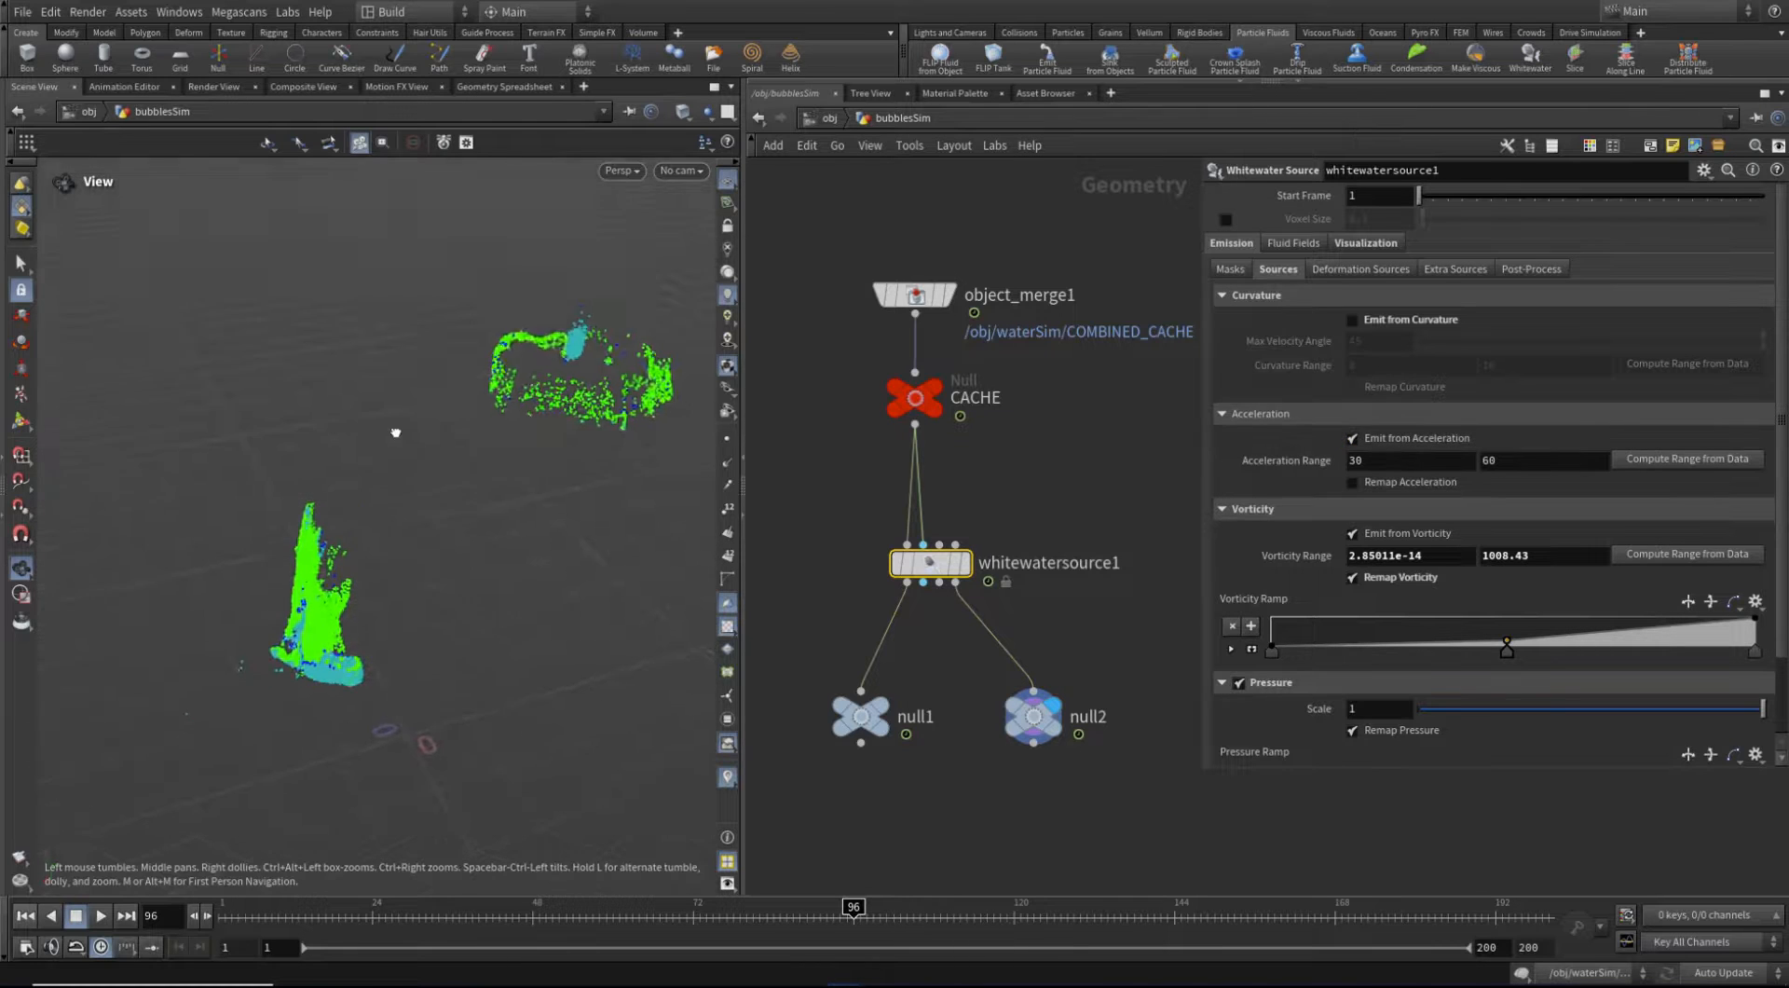
left_click(1381, 438)
Set the lower limit of the Speed Range emission mask to 0.5 and save the scene
left_click(1228, 270)
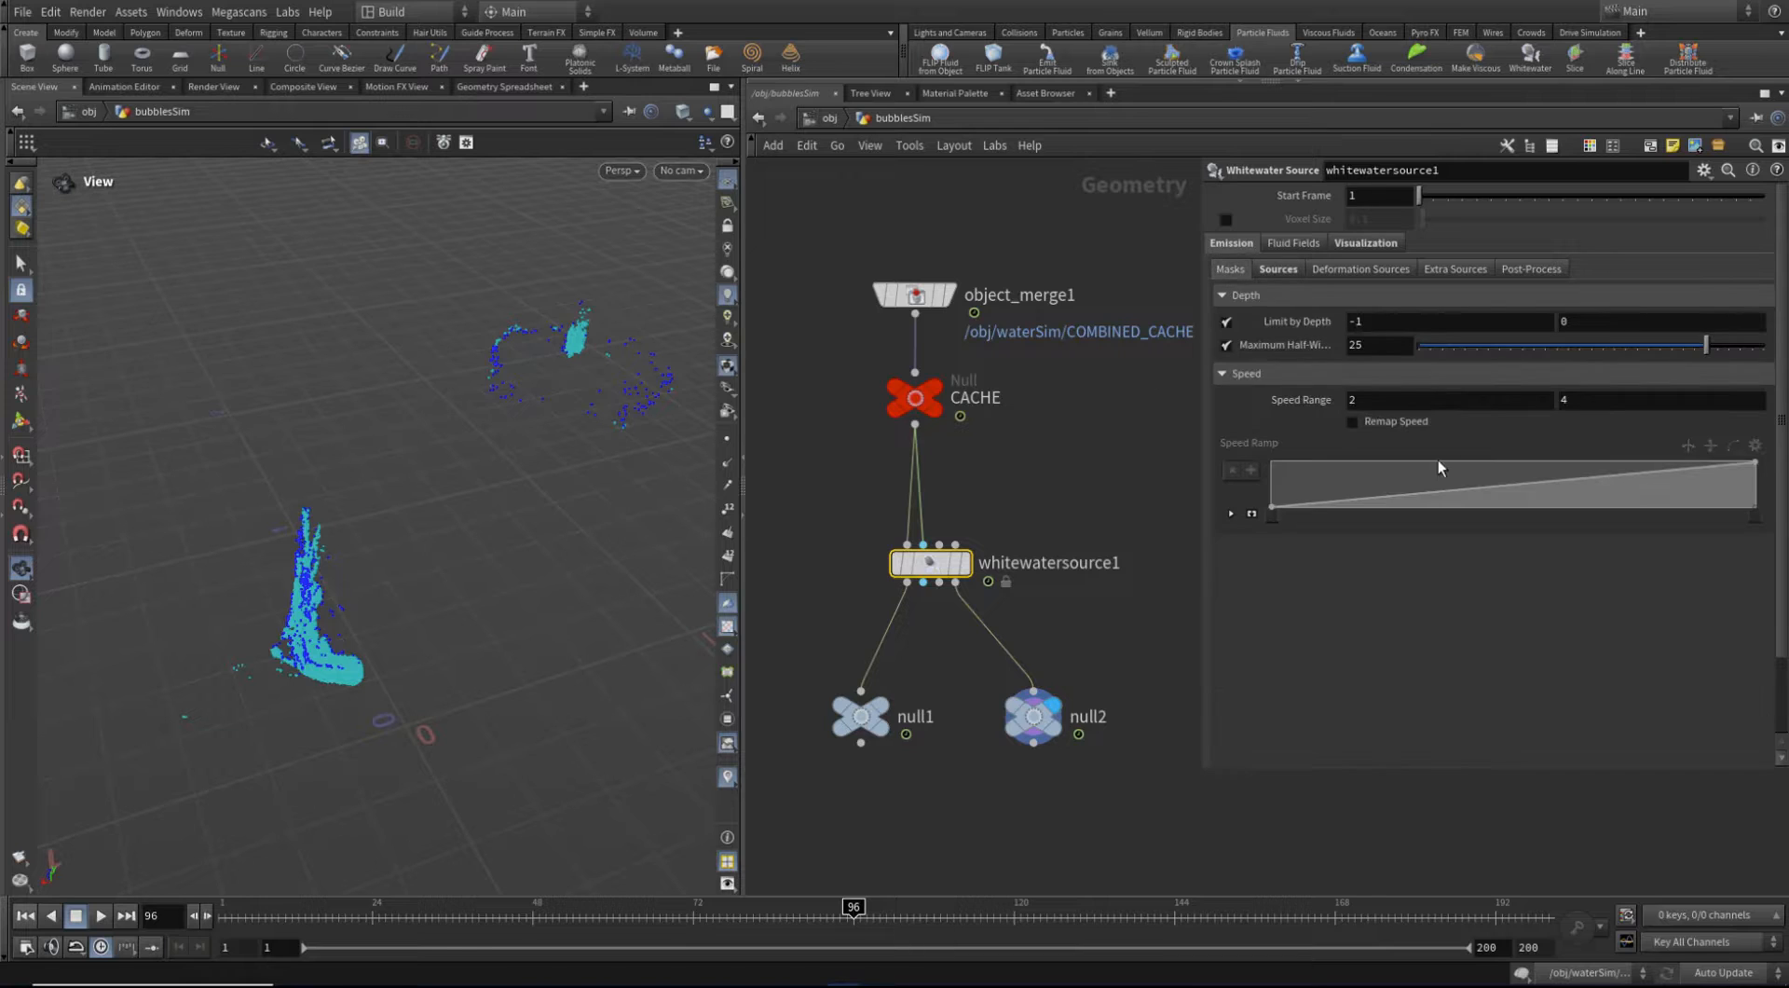
left_click(1414, 405)
type(".5")
key("Return")
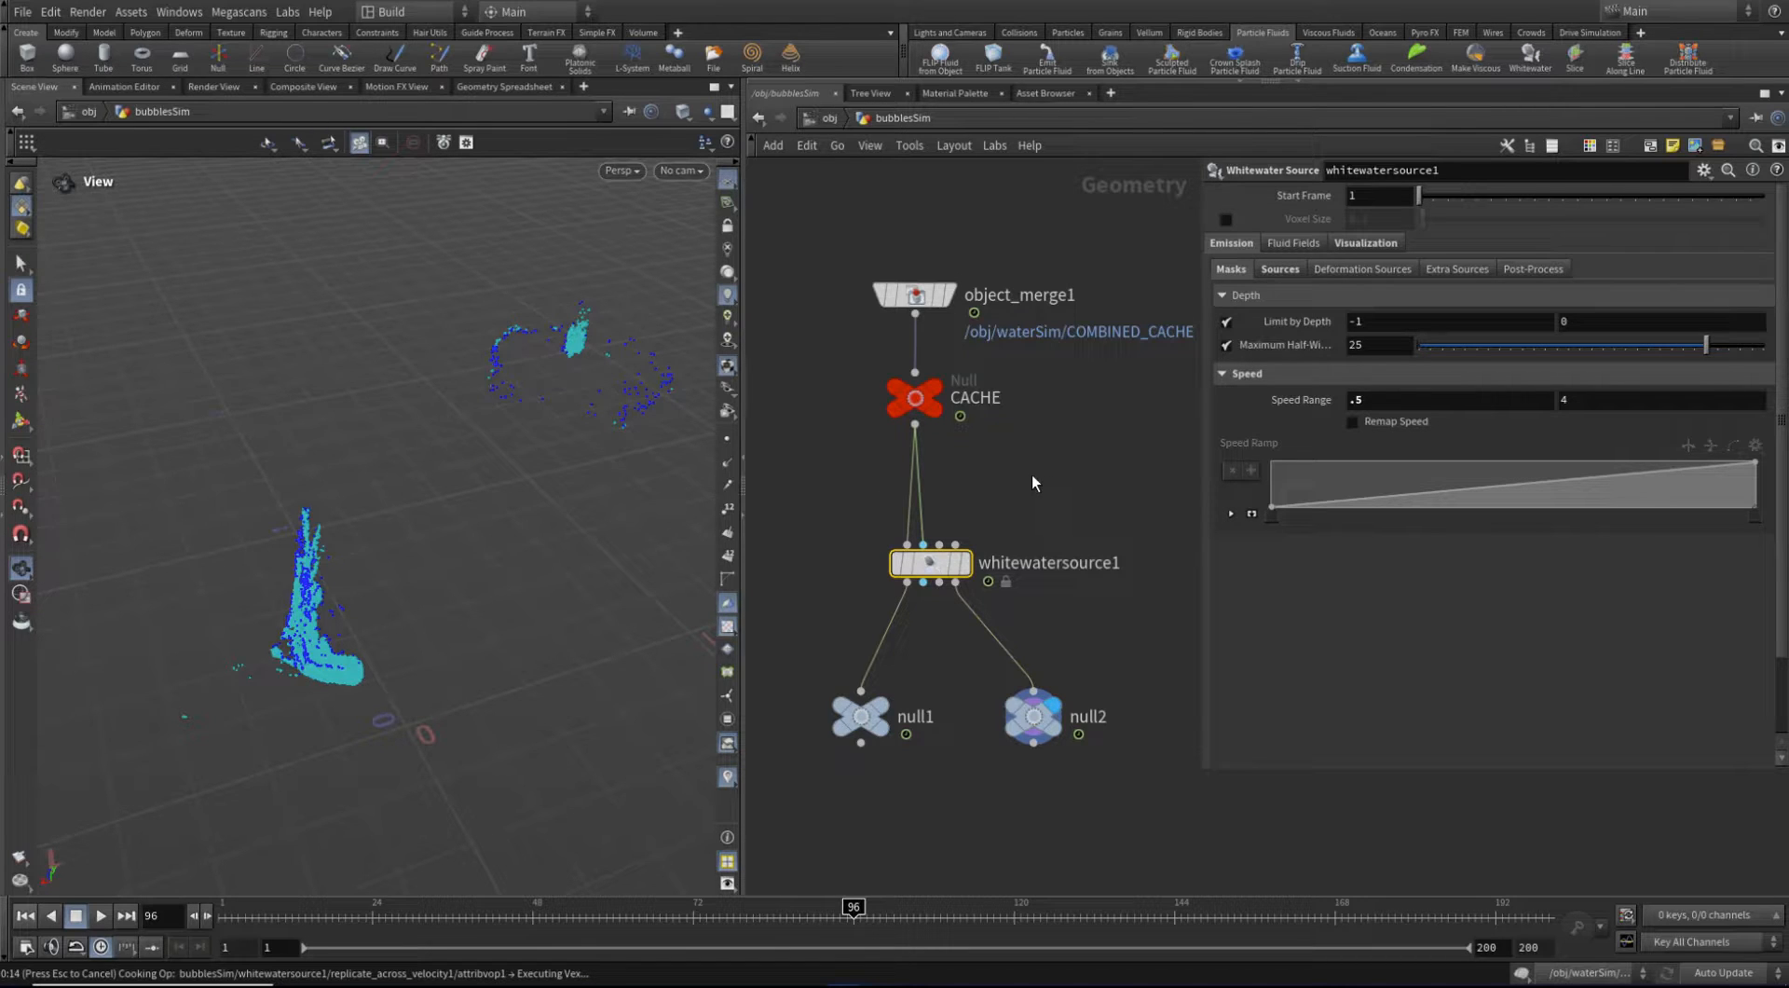
middle_click_drag(1046, 491, 1035, 511)
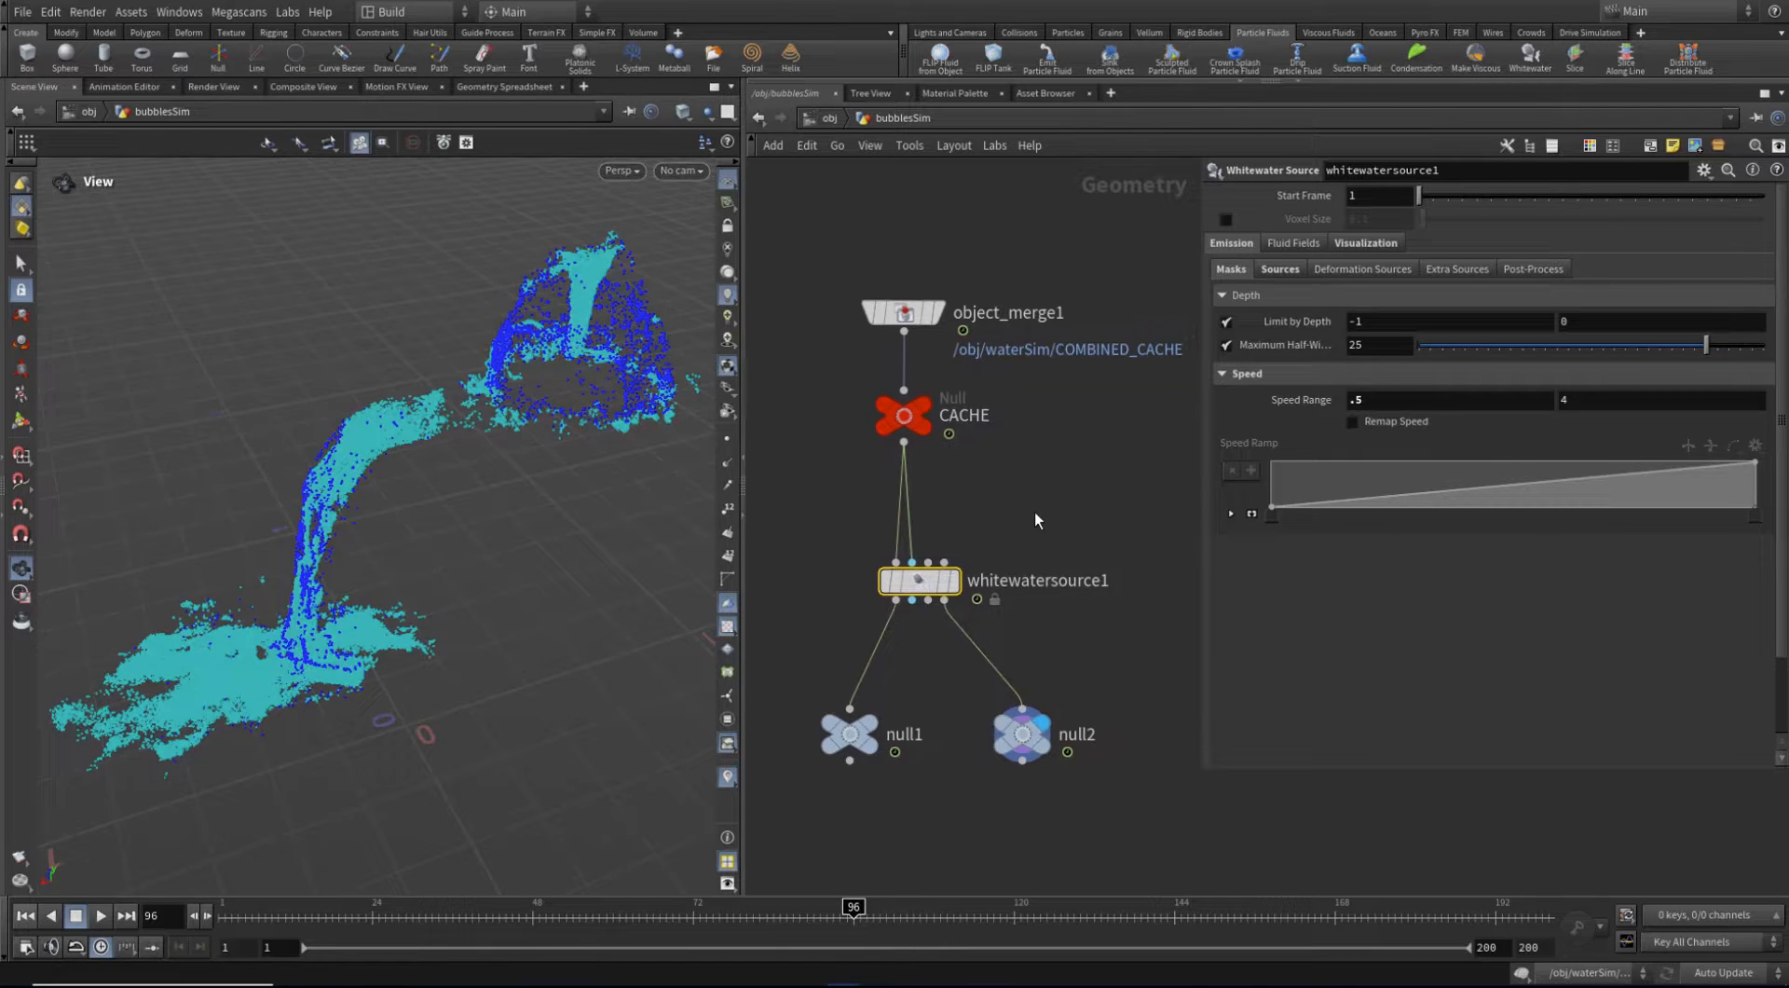
key("ctrl+s")
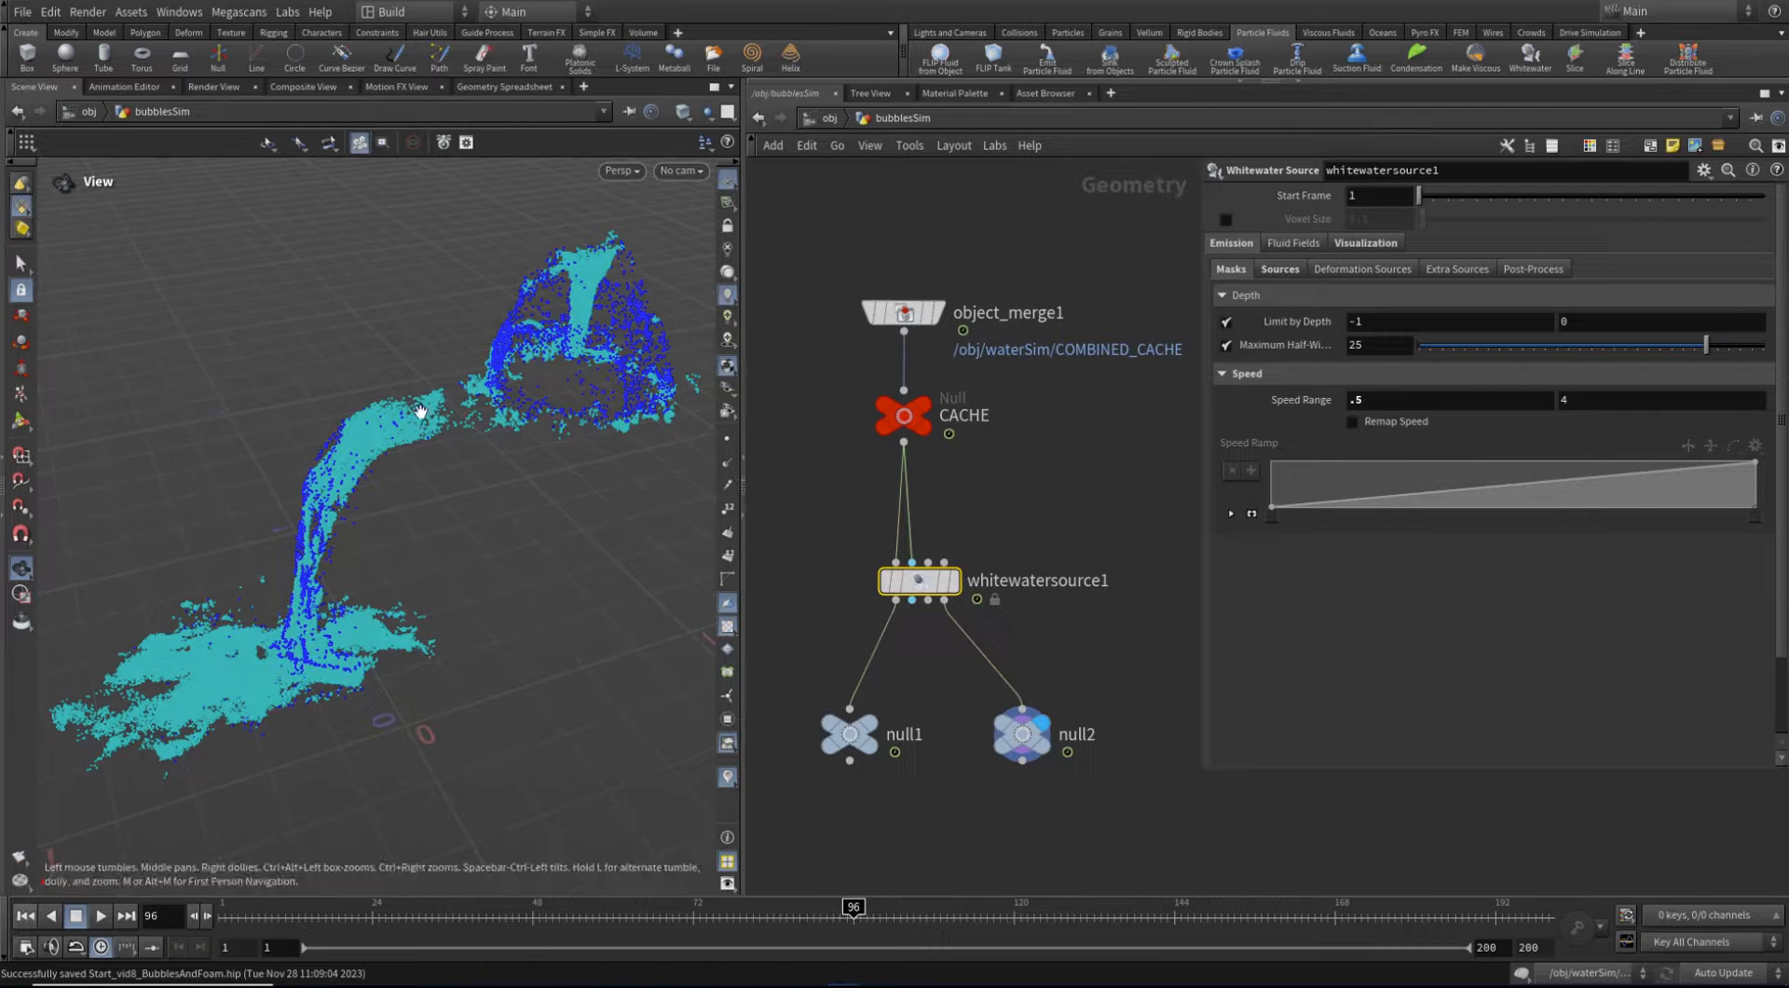
Inspect the emitted particles and lower the minimum of the Speed Range mask to 0.35
left_click_drag(339, 539, 358, 458)
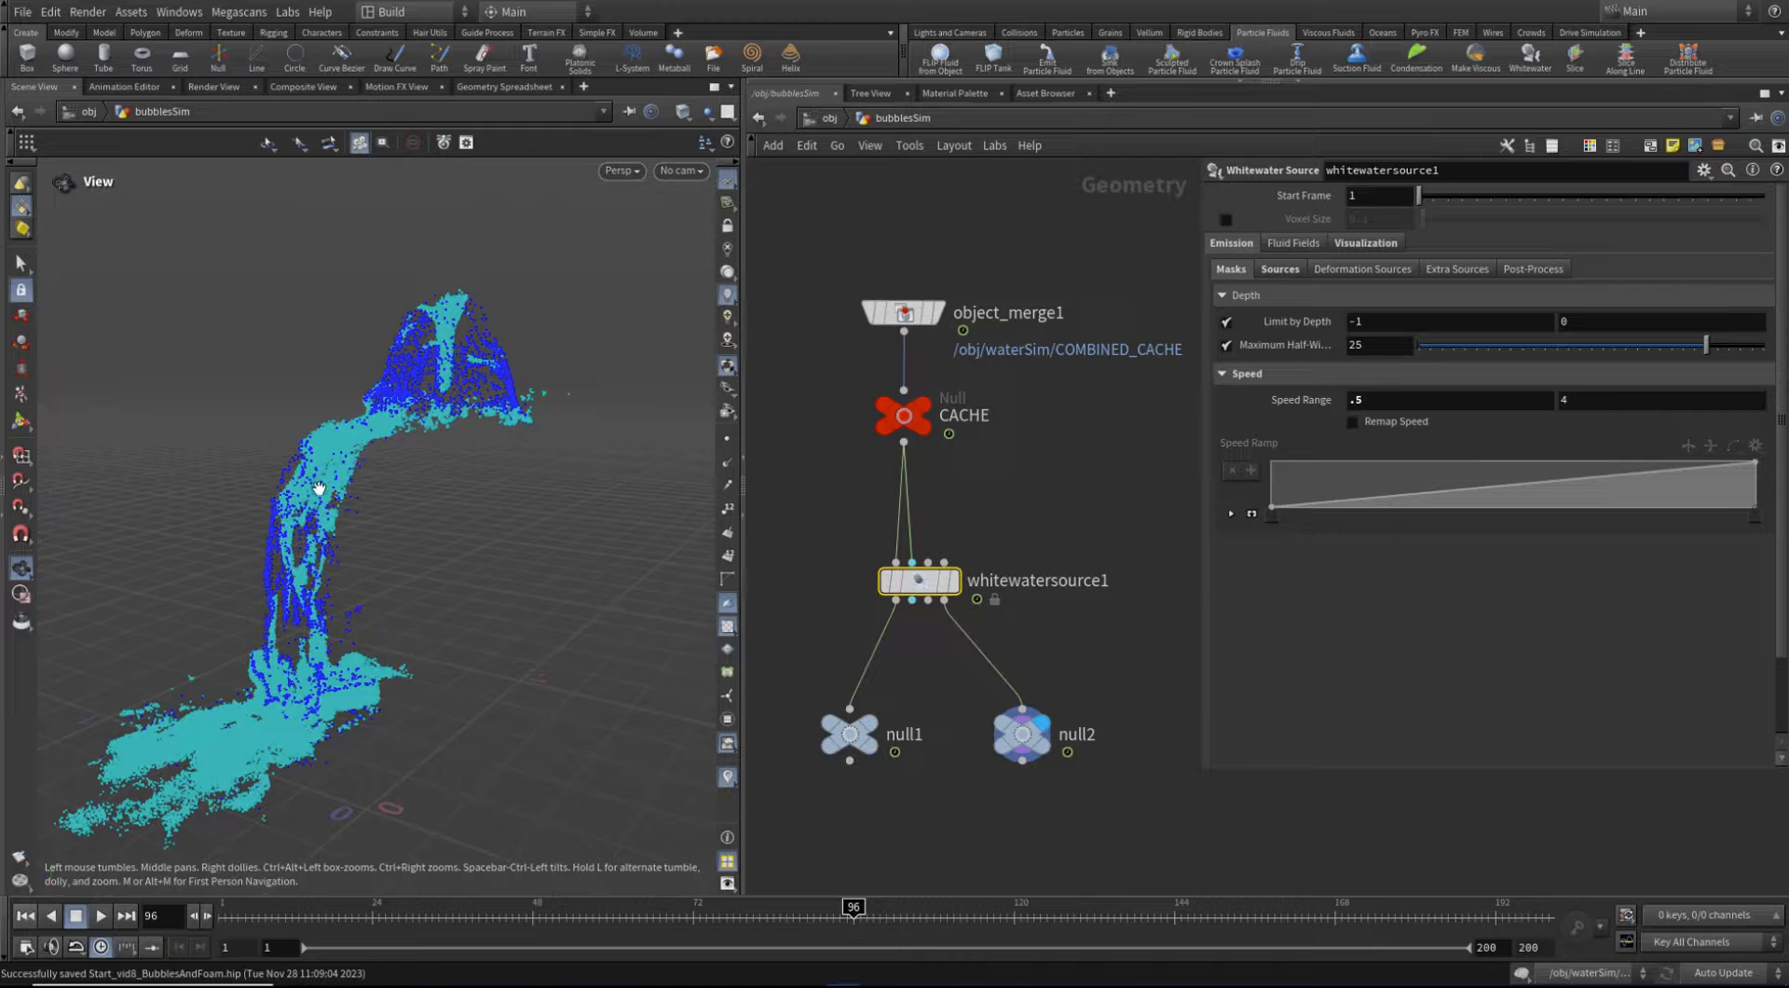
left_click_drag(286, 624, 218, 639)
middle_click_drag(339, 619, 457, 553)
left_click_drag(310, 587, 288, 624)
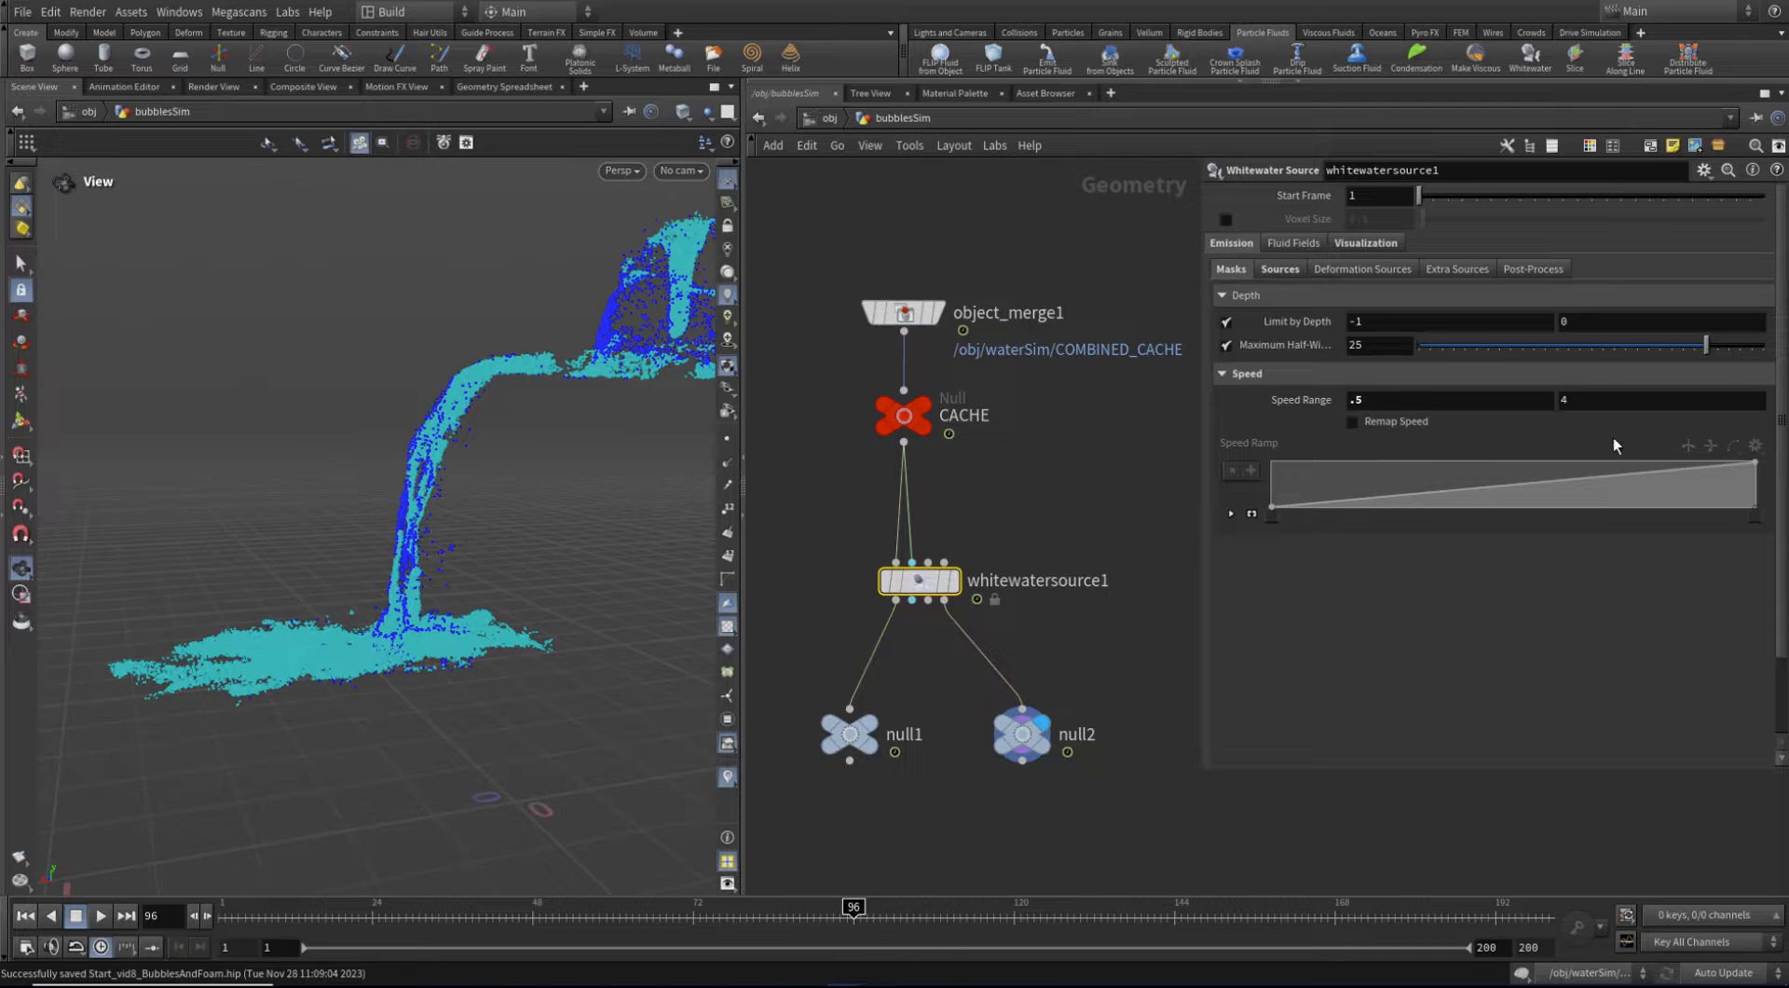
left_click_drag(1354, 403, 1407, 410)
type("35")
key("Return")
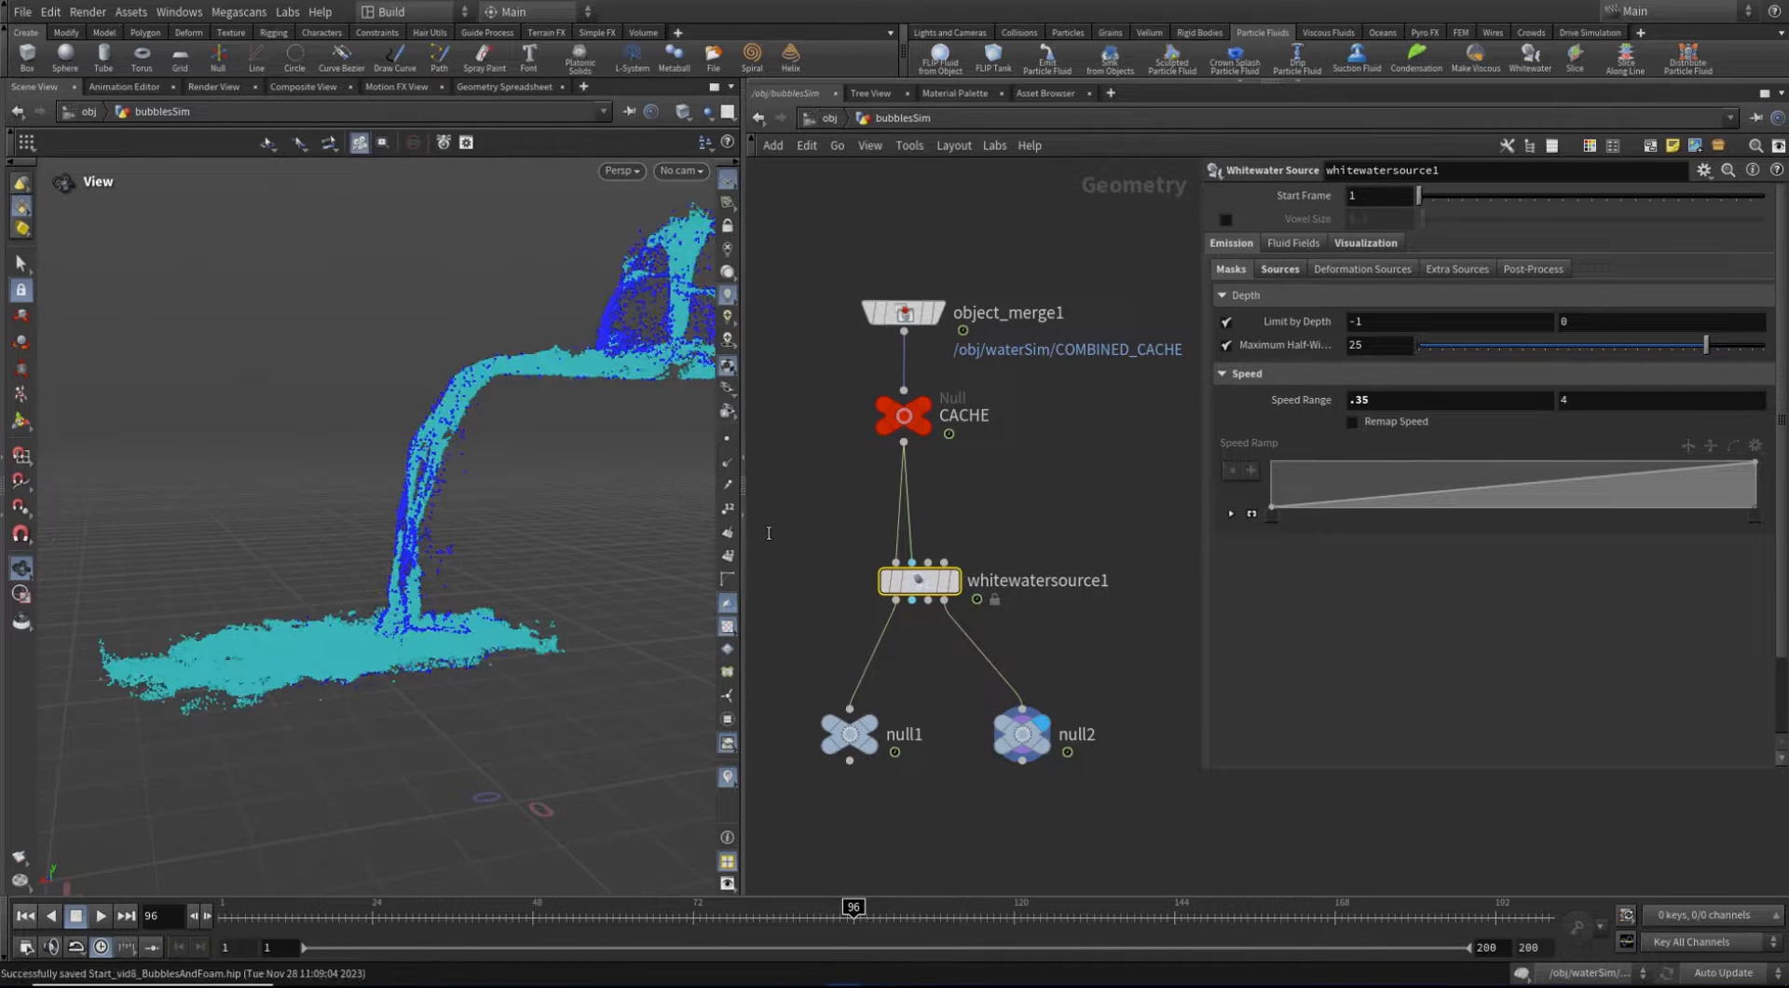
left_click_drag(543, 549, 379, 646)
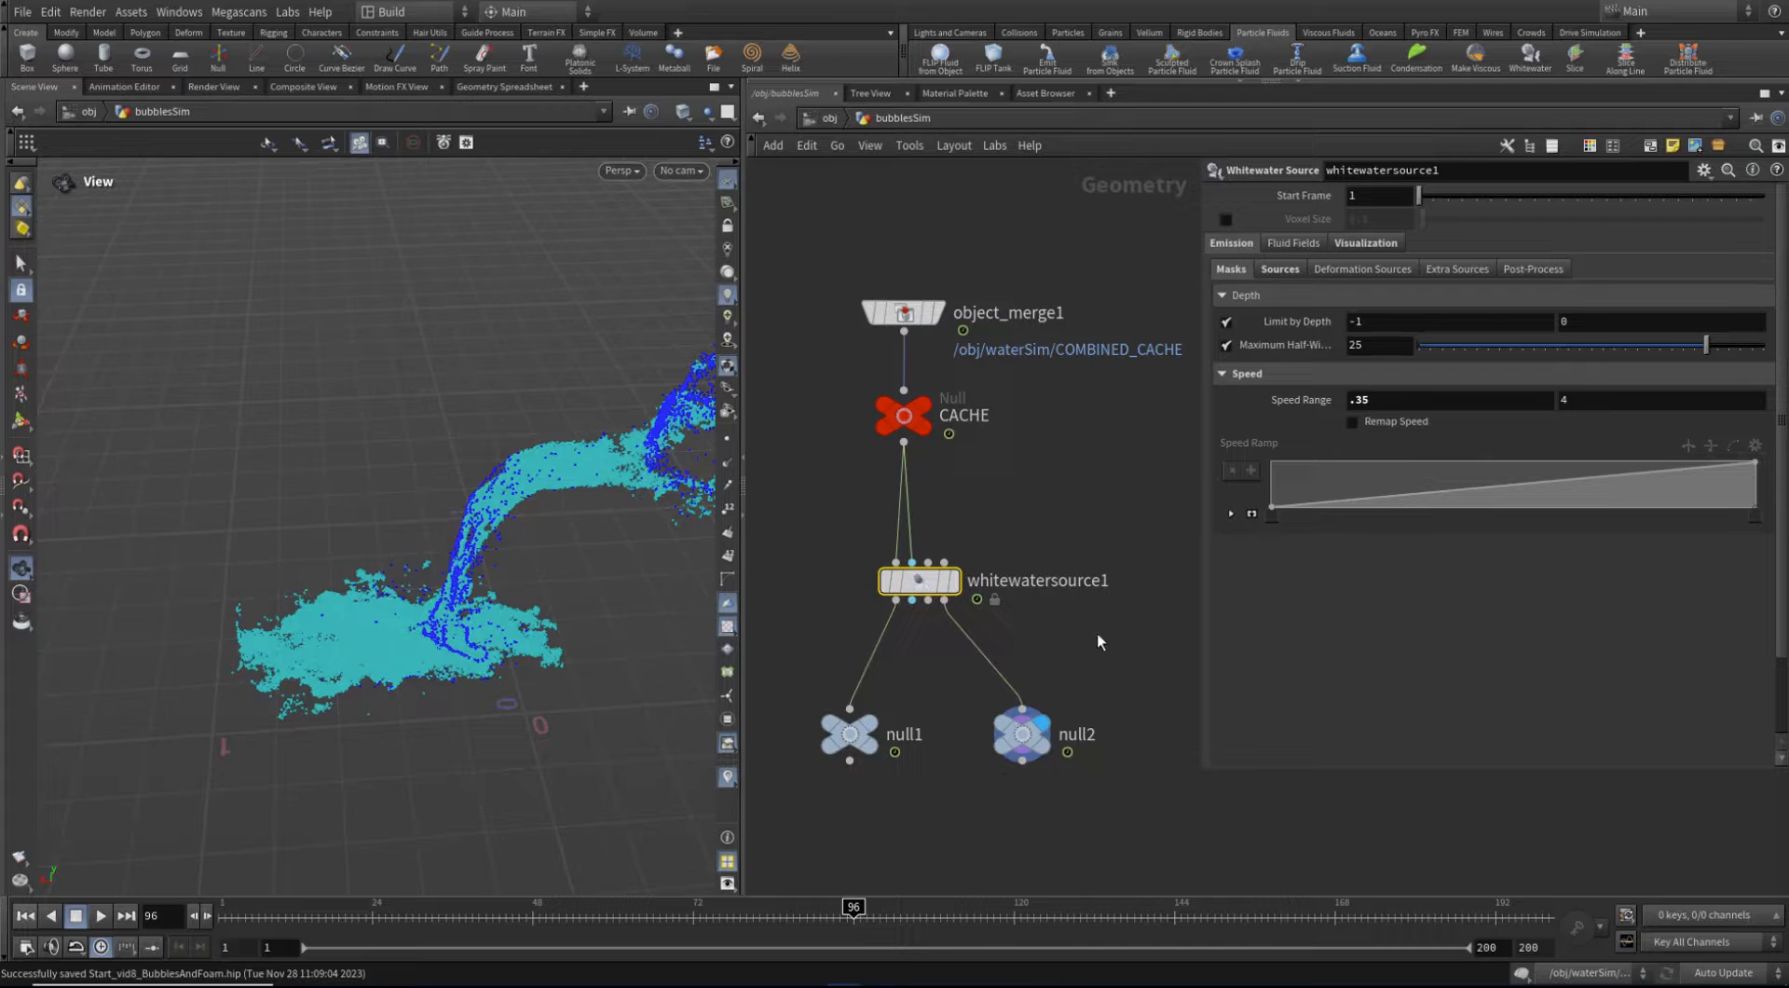
middle_click_drag(1119, 629, 1109, 571)
left_click_drag(395, 556, 439, 548)
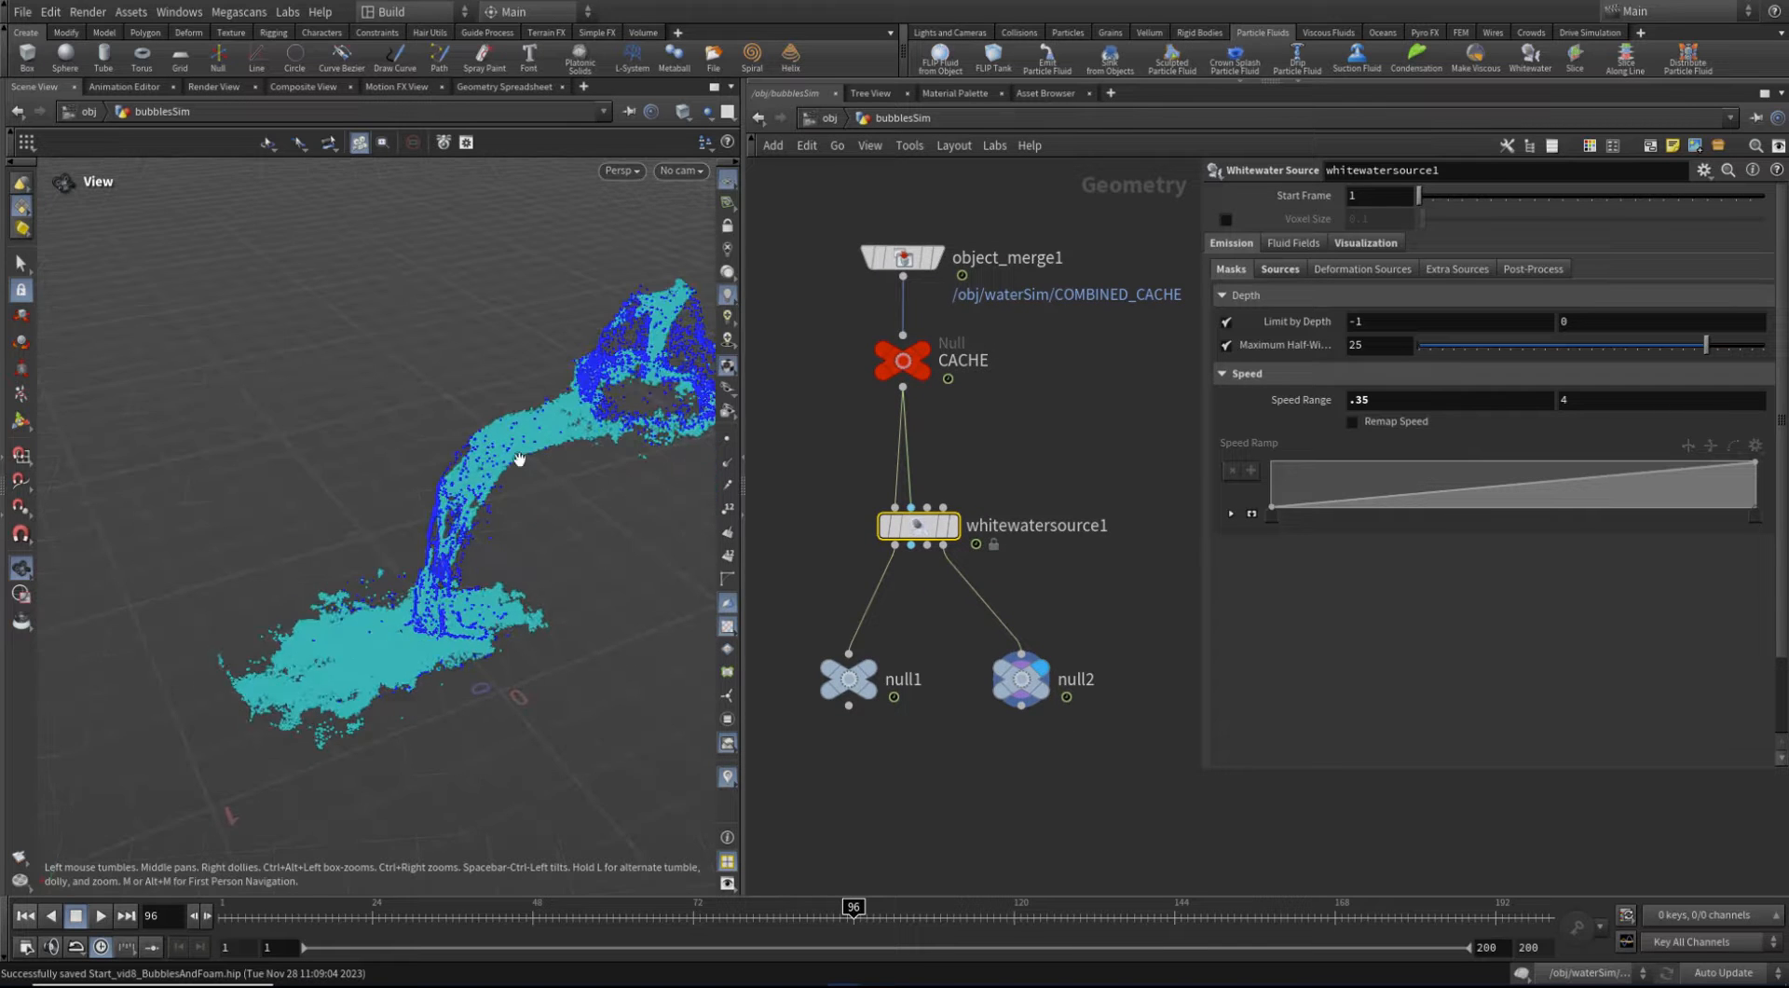
left_click_drag(519, 458, 520, 408)
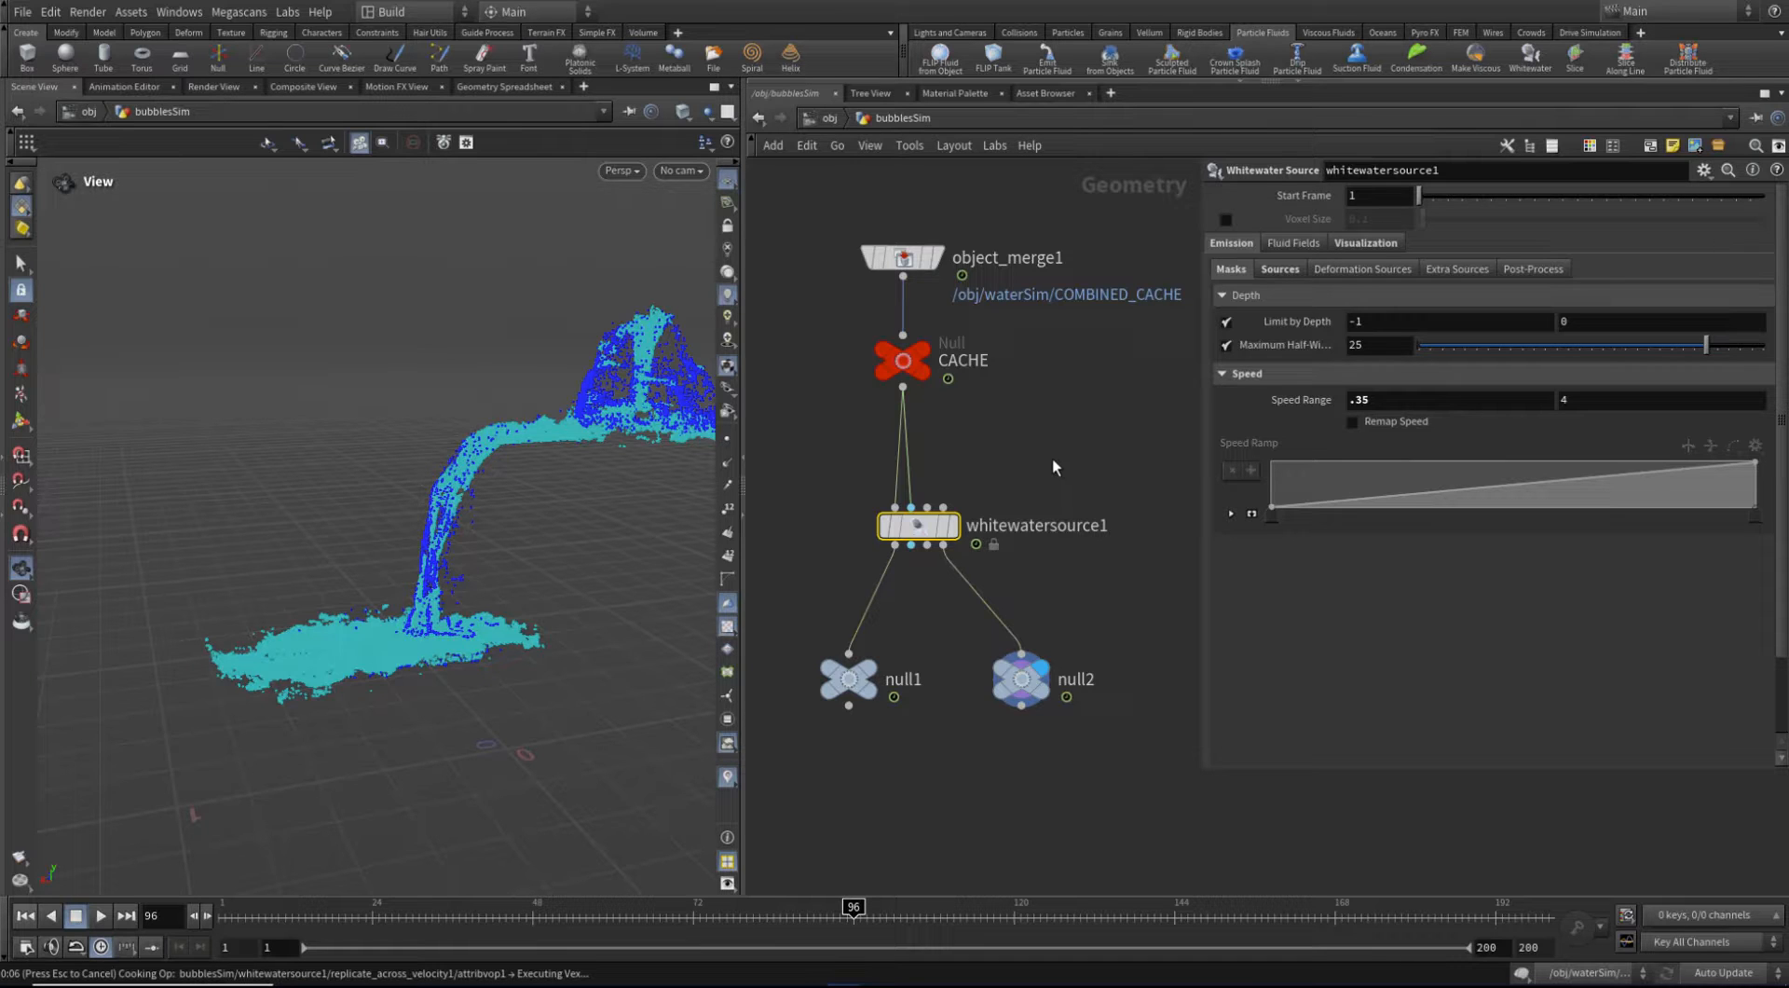
Go to frame 1 and display the null1 output of the Whitewater Source
key("ctrl+Up")
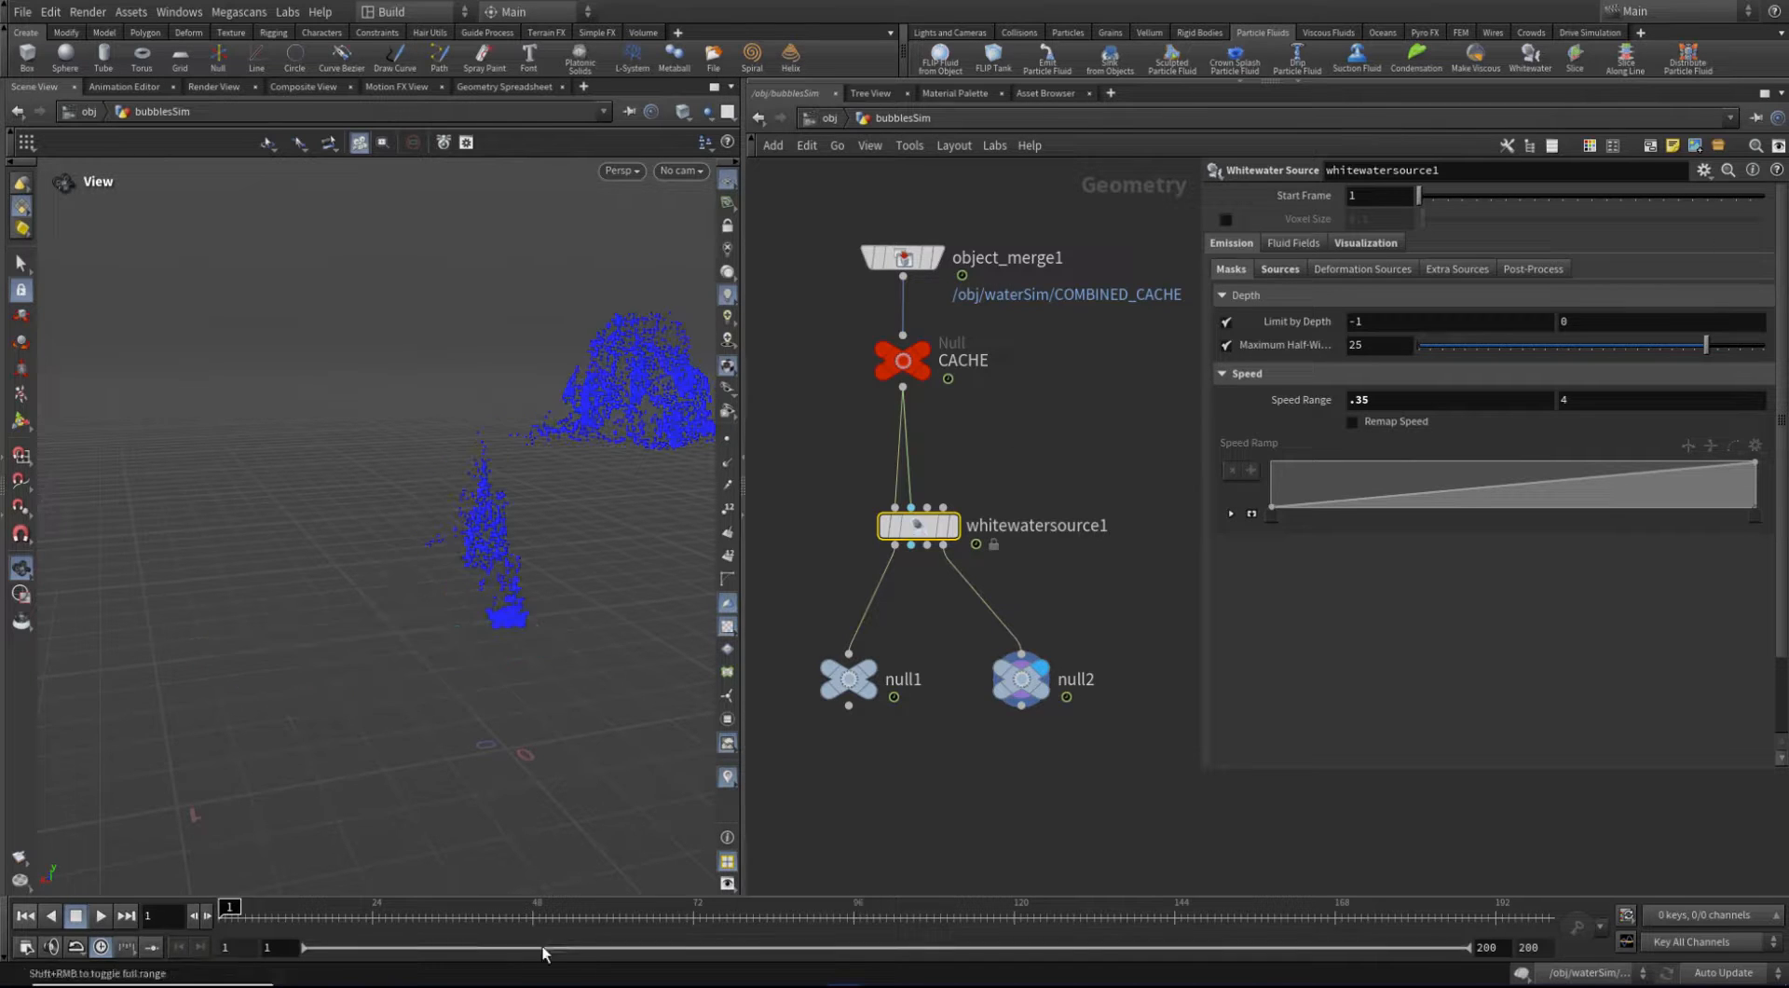
left_click(866, 667)
left_click(855, 685)
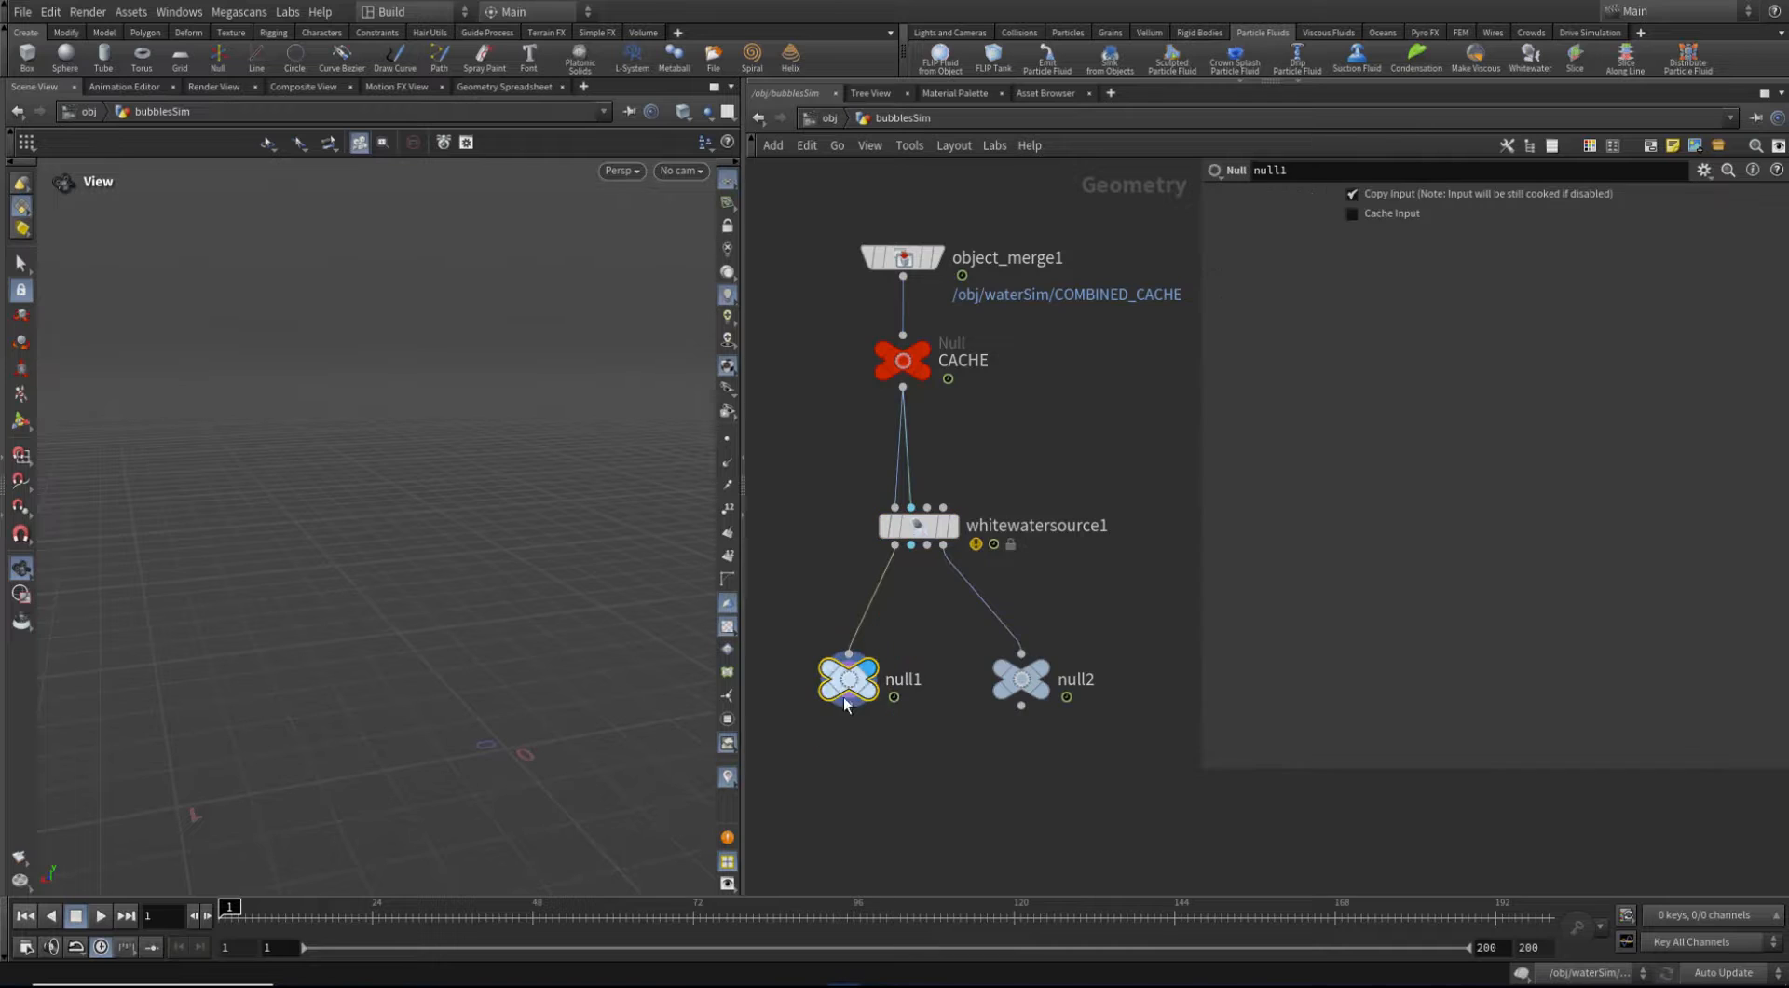
Save the scene and check the null1 output at frames 36 and 76
key("ctrl+s")
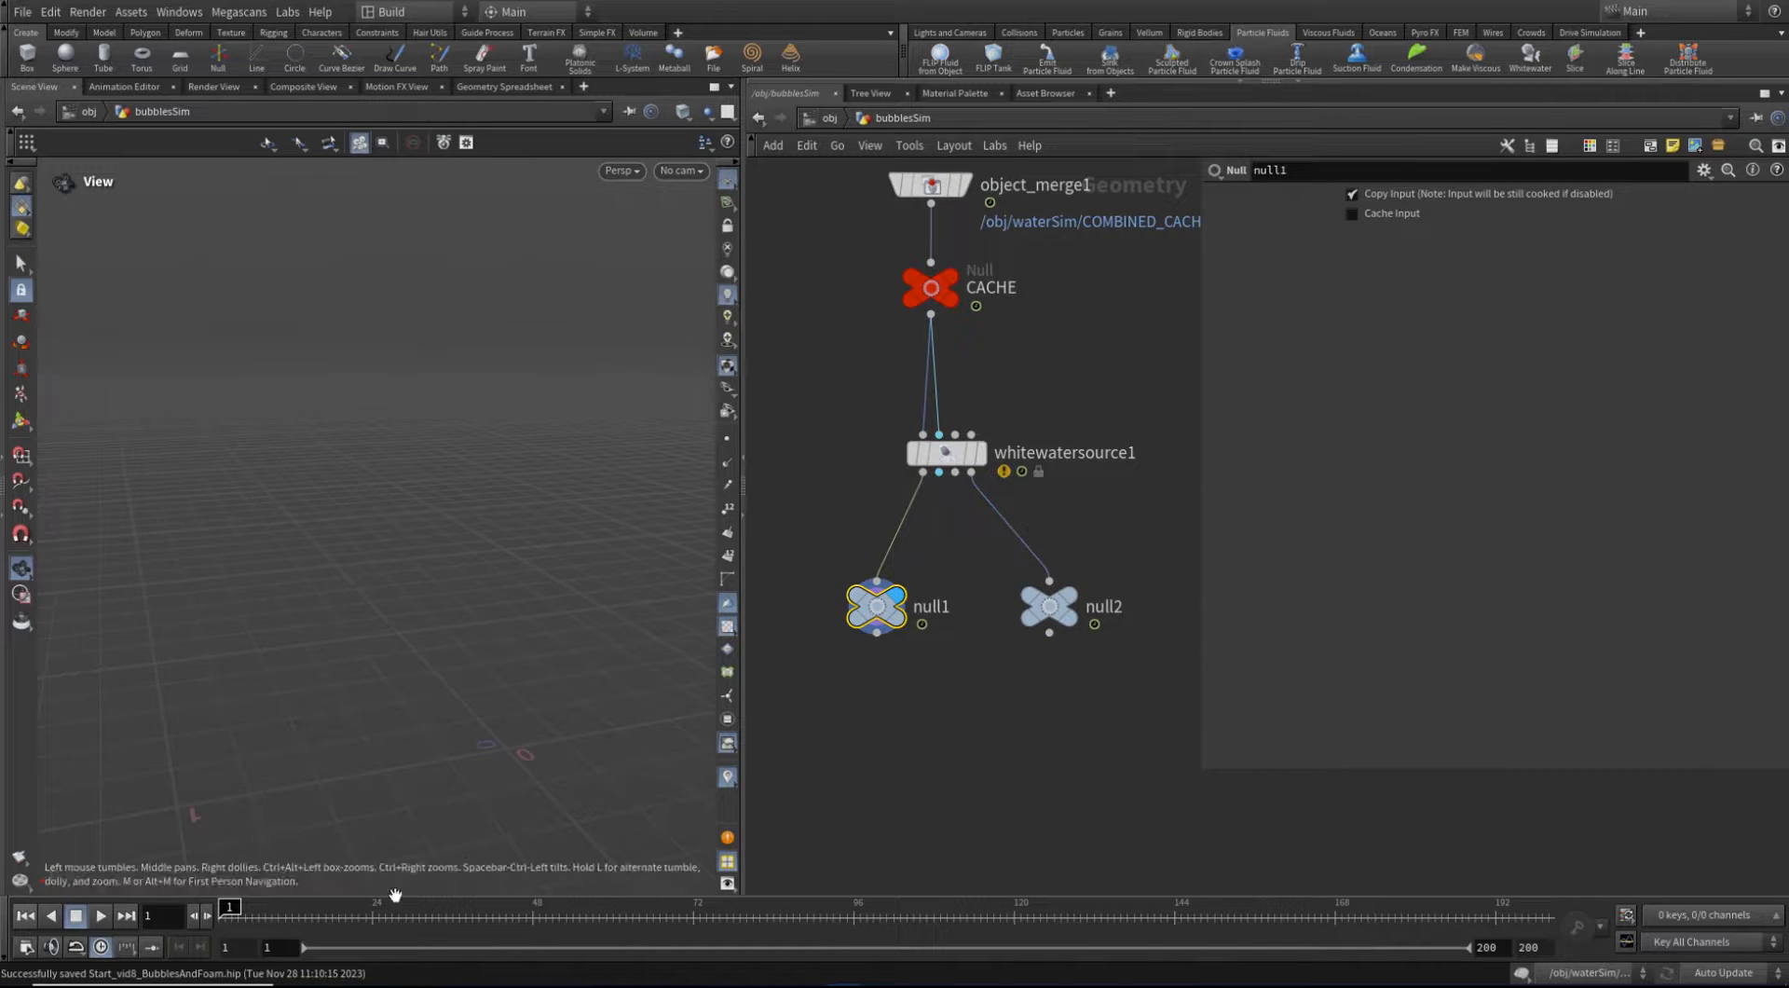
left_click(320, 919)
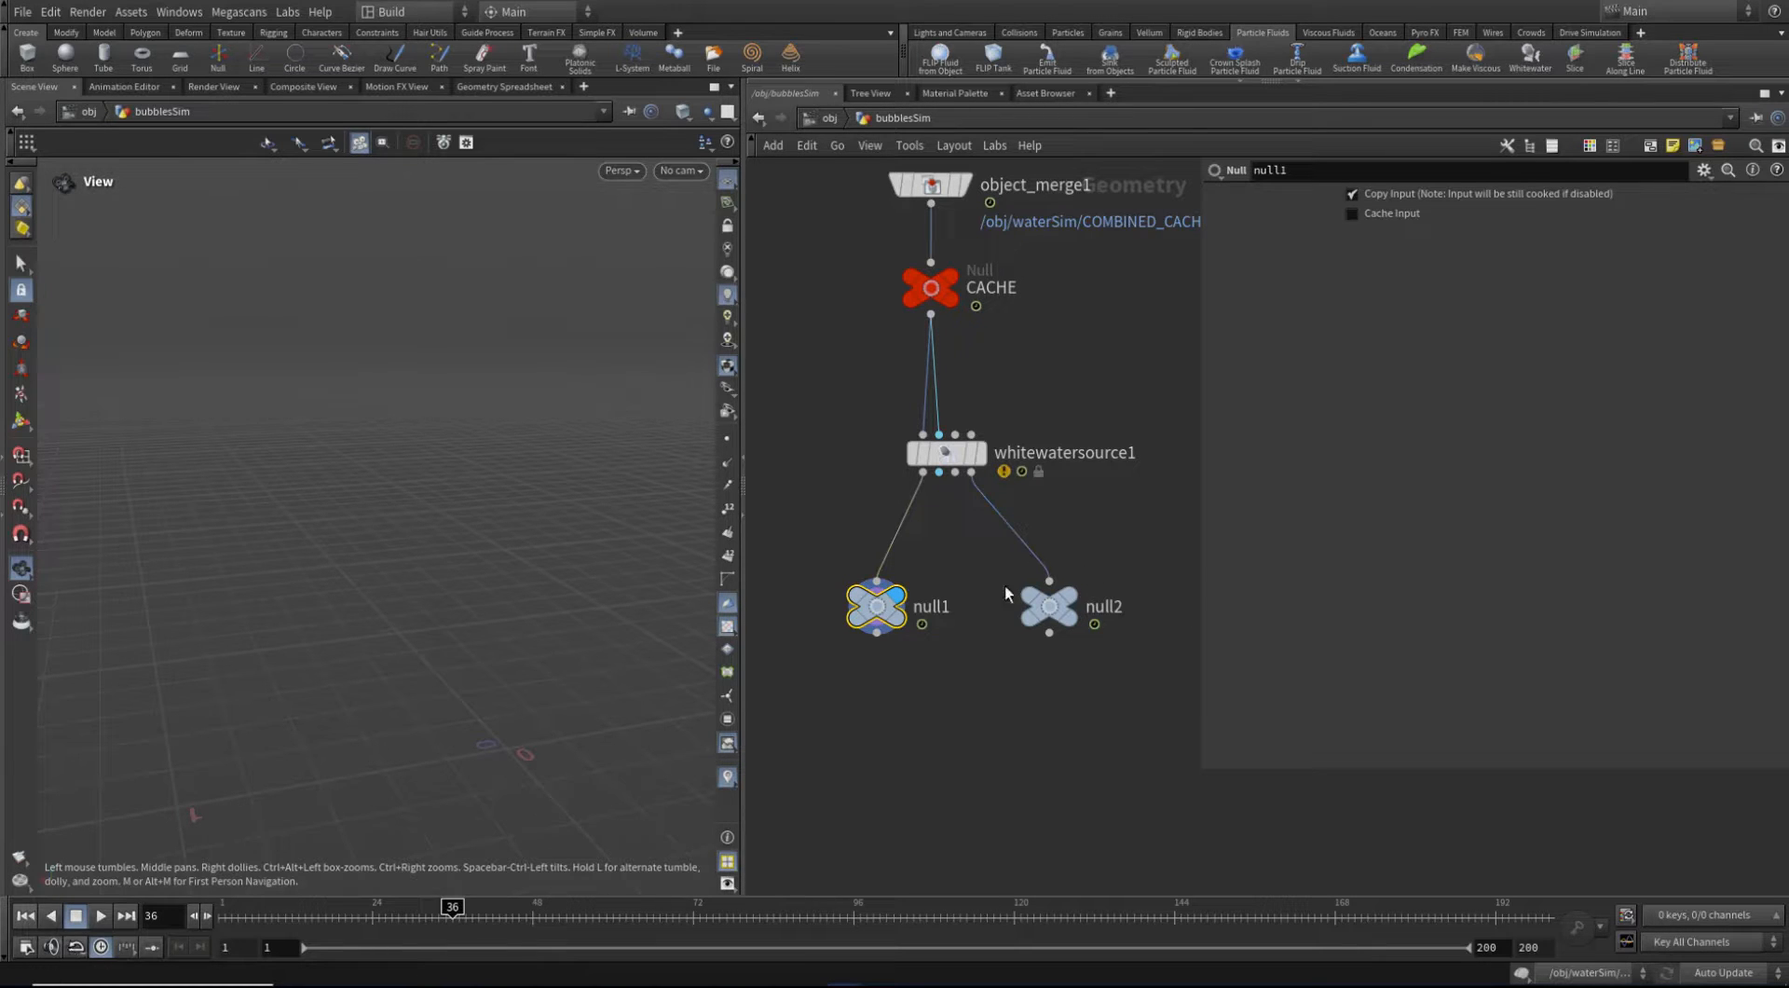
left_click(718, 917)
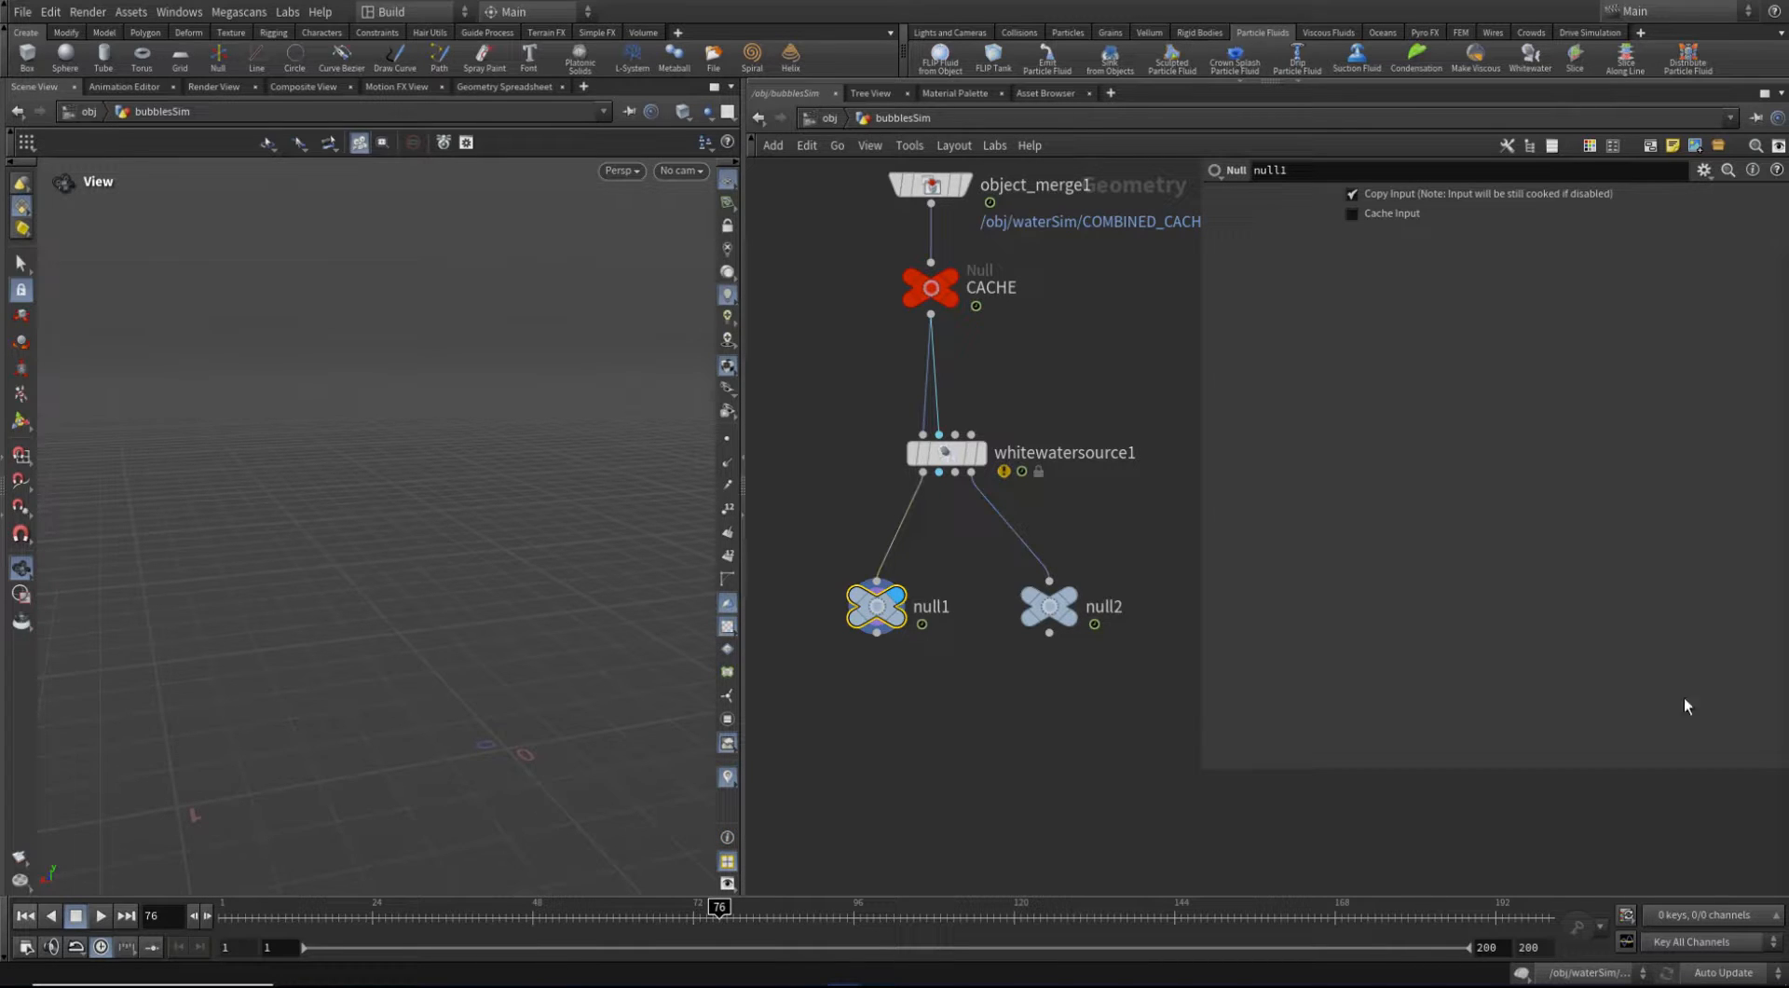
middle_click(876, 605)
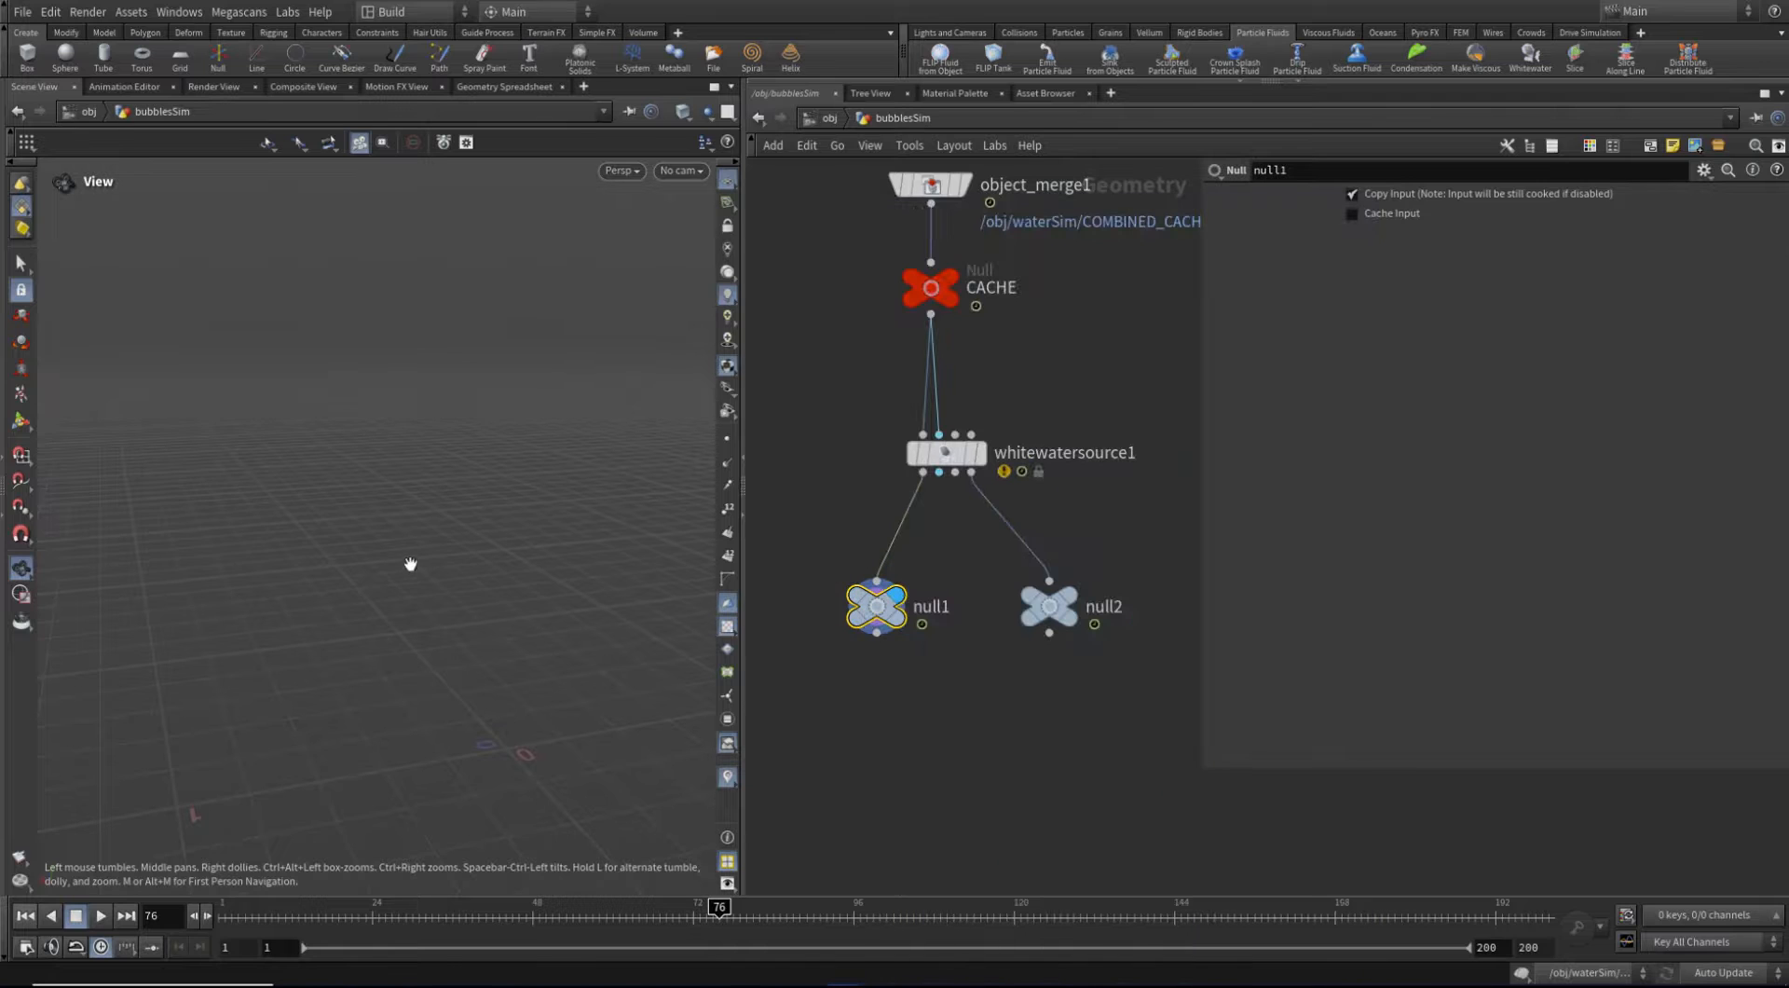
left_click_drag(410, 563, 451, 542)
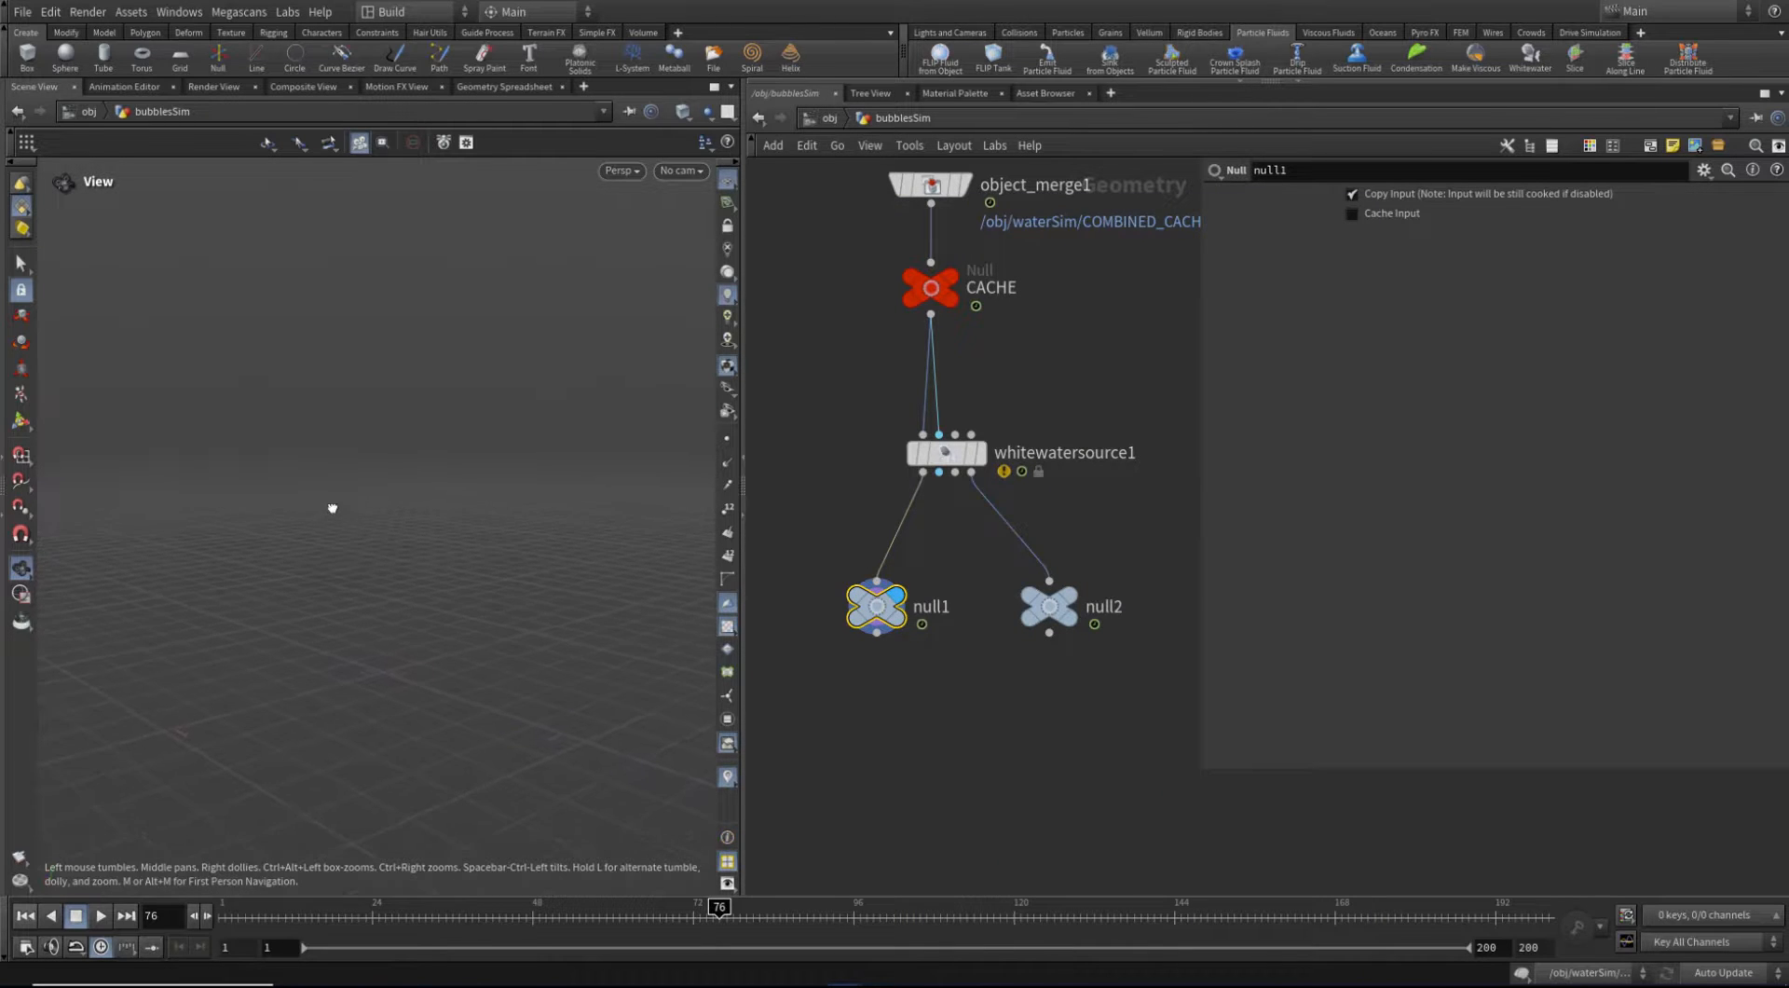
middle_click(878, 606)
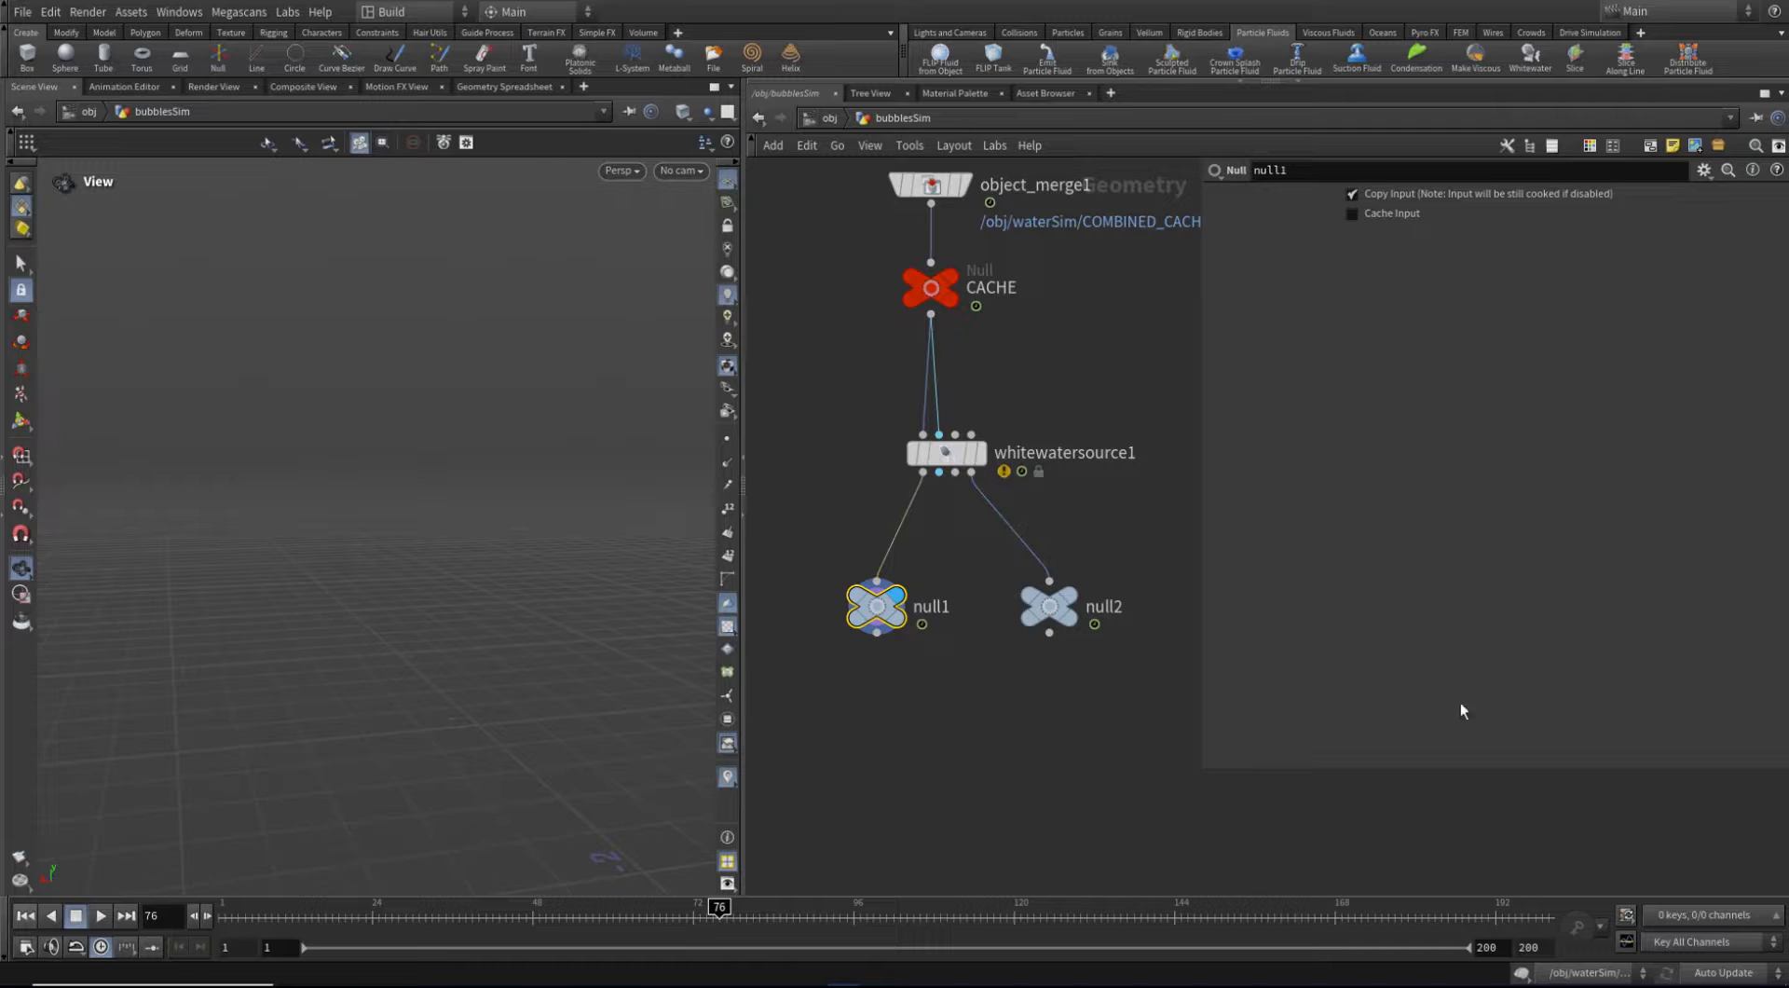
Add a Primitive Properties node below null1, wire null1 into its first input and display it
key("Tab")
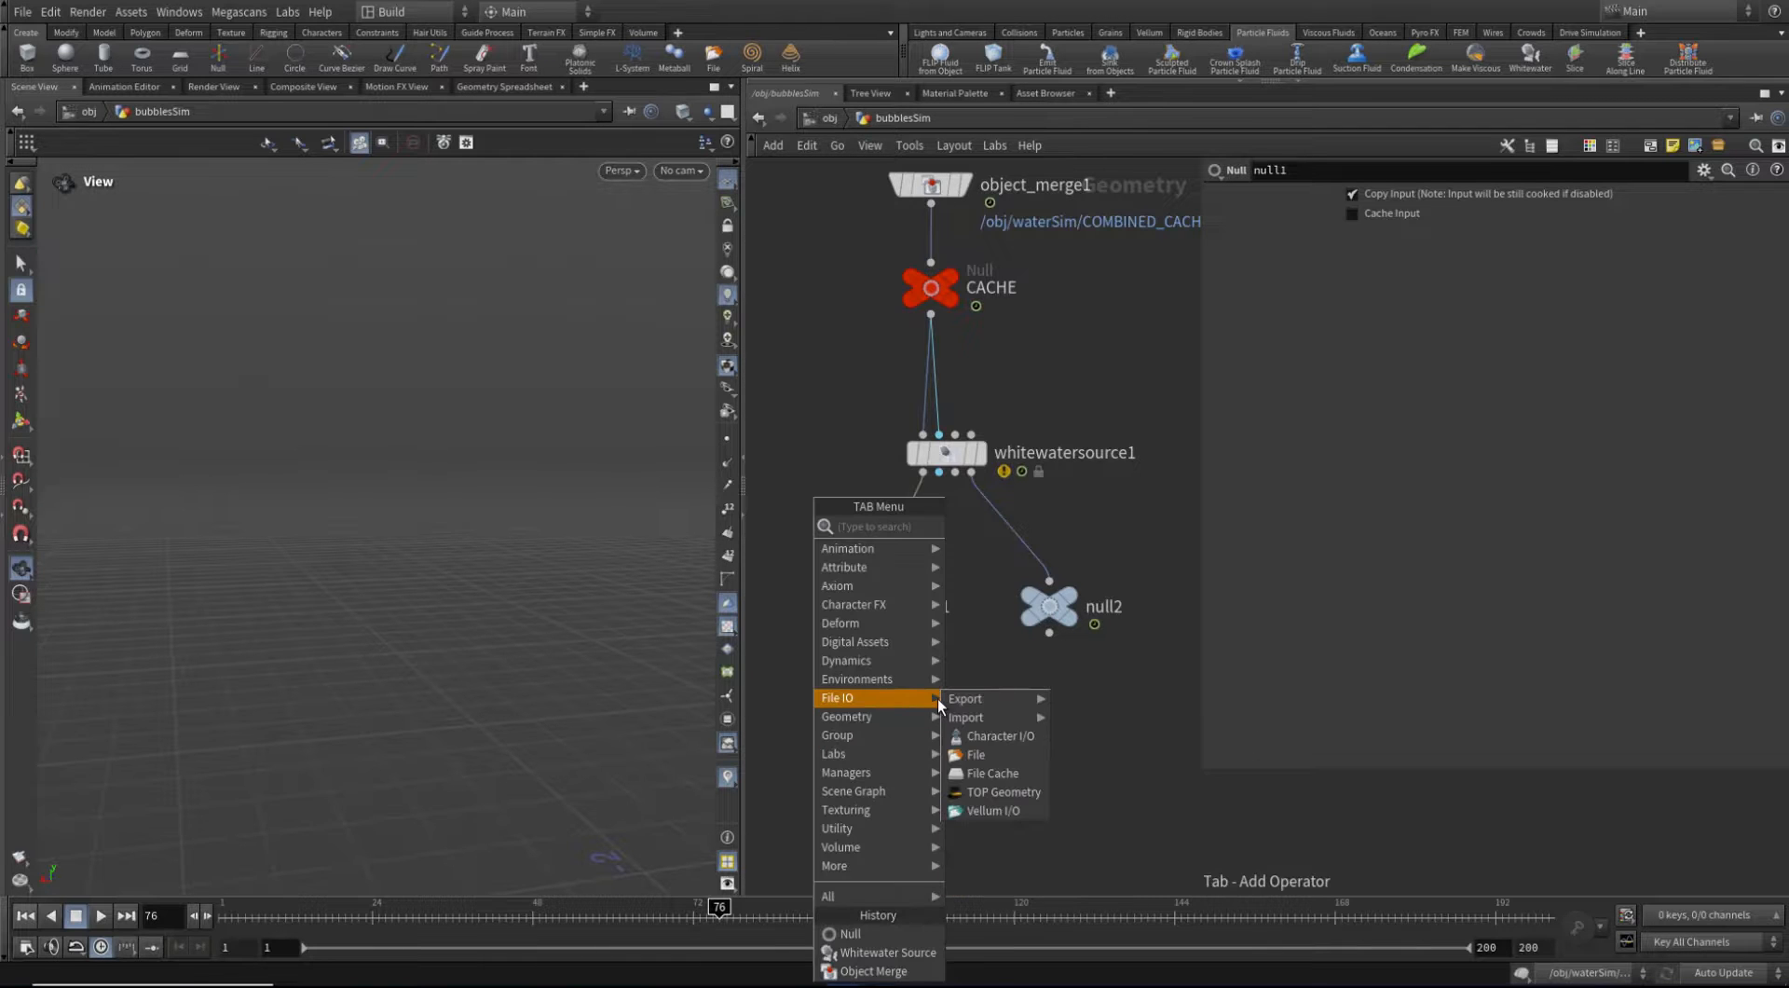
type("primi")
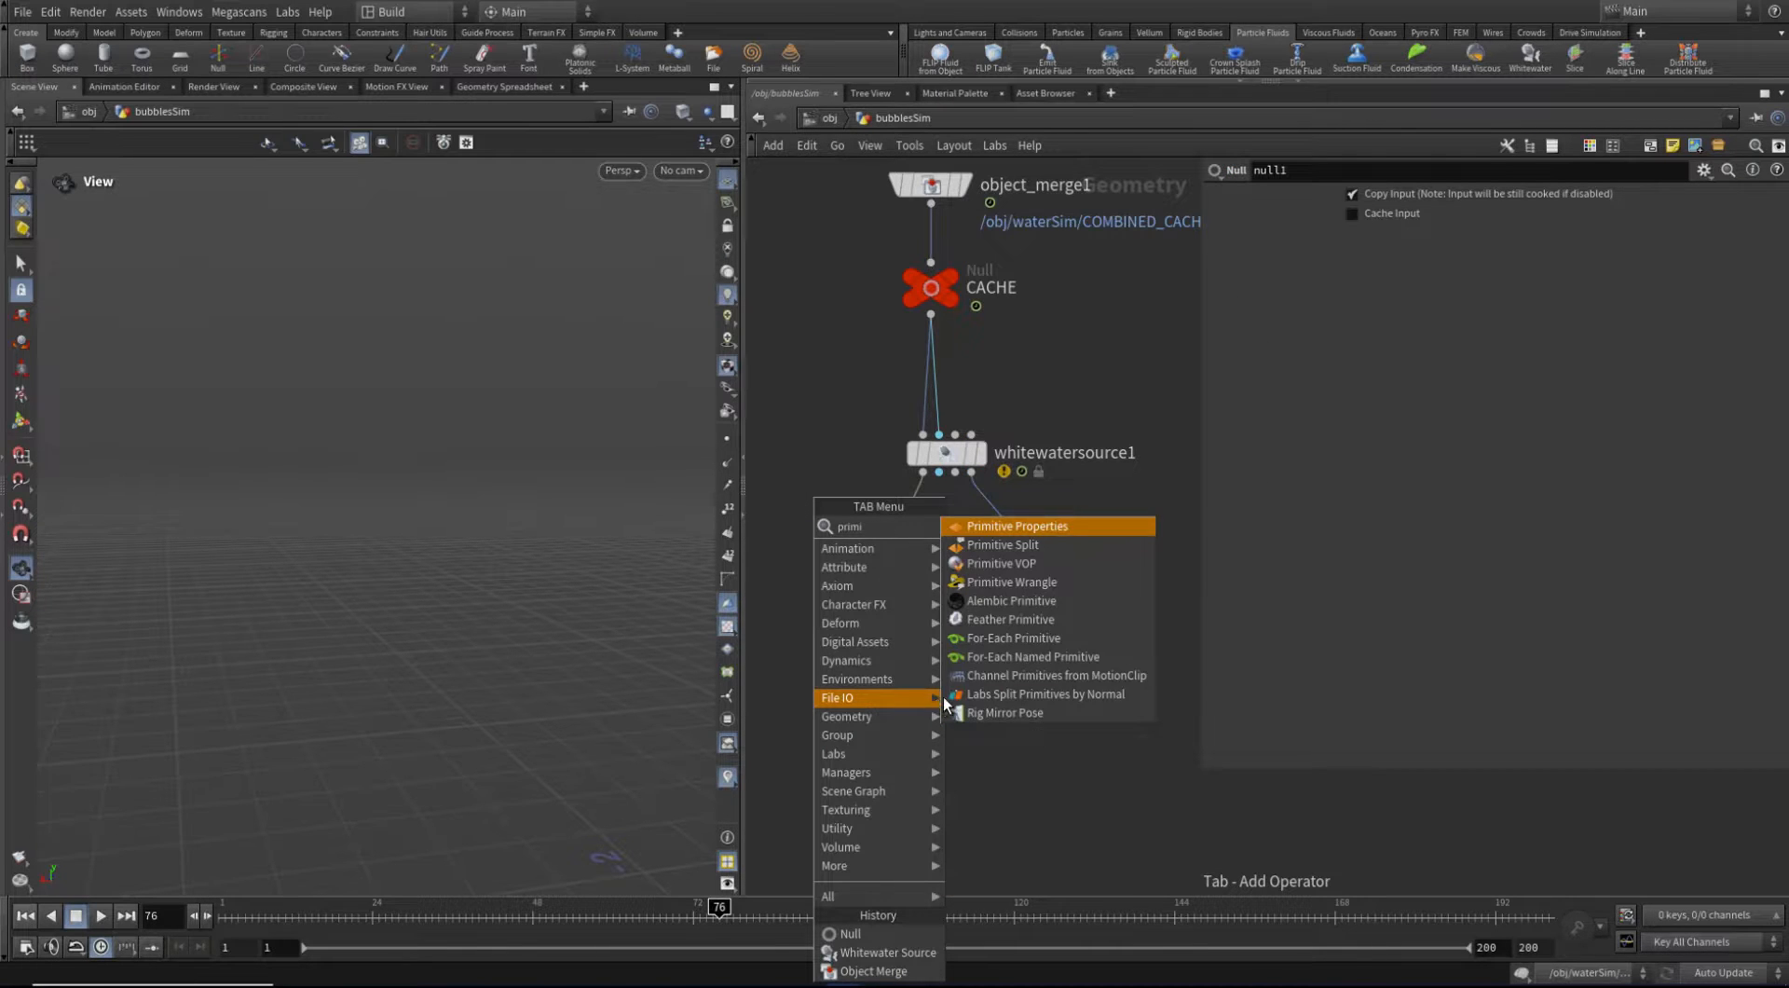
left_click(1065, 528)
left_click(848, 745)
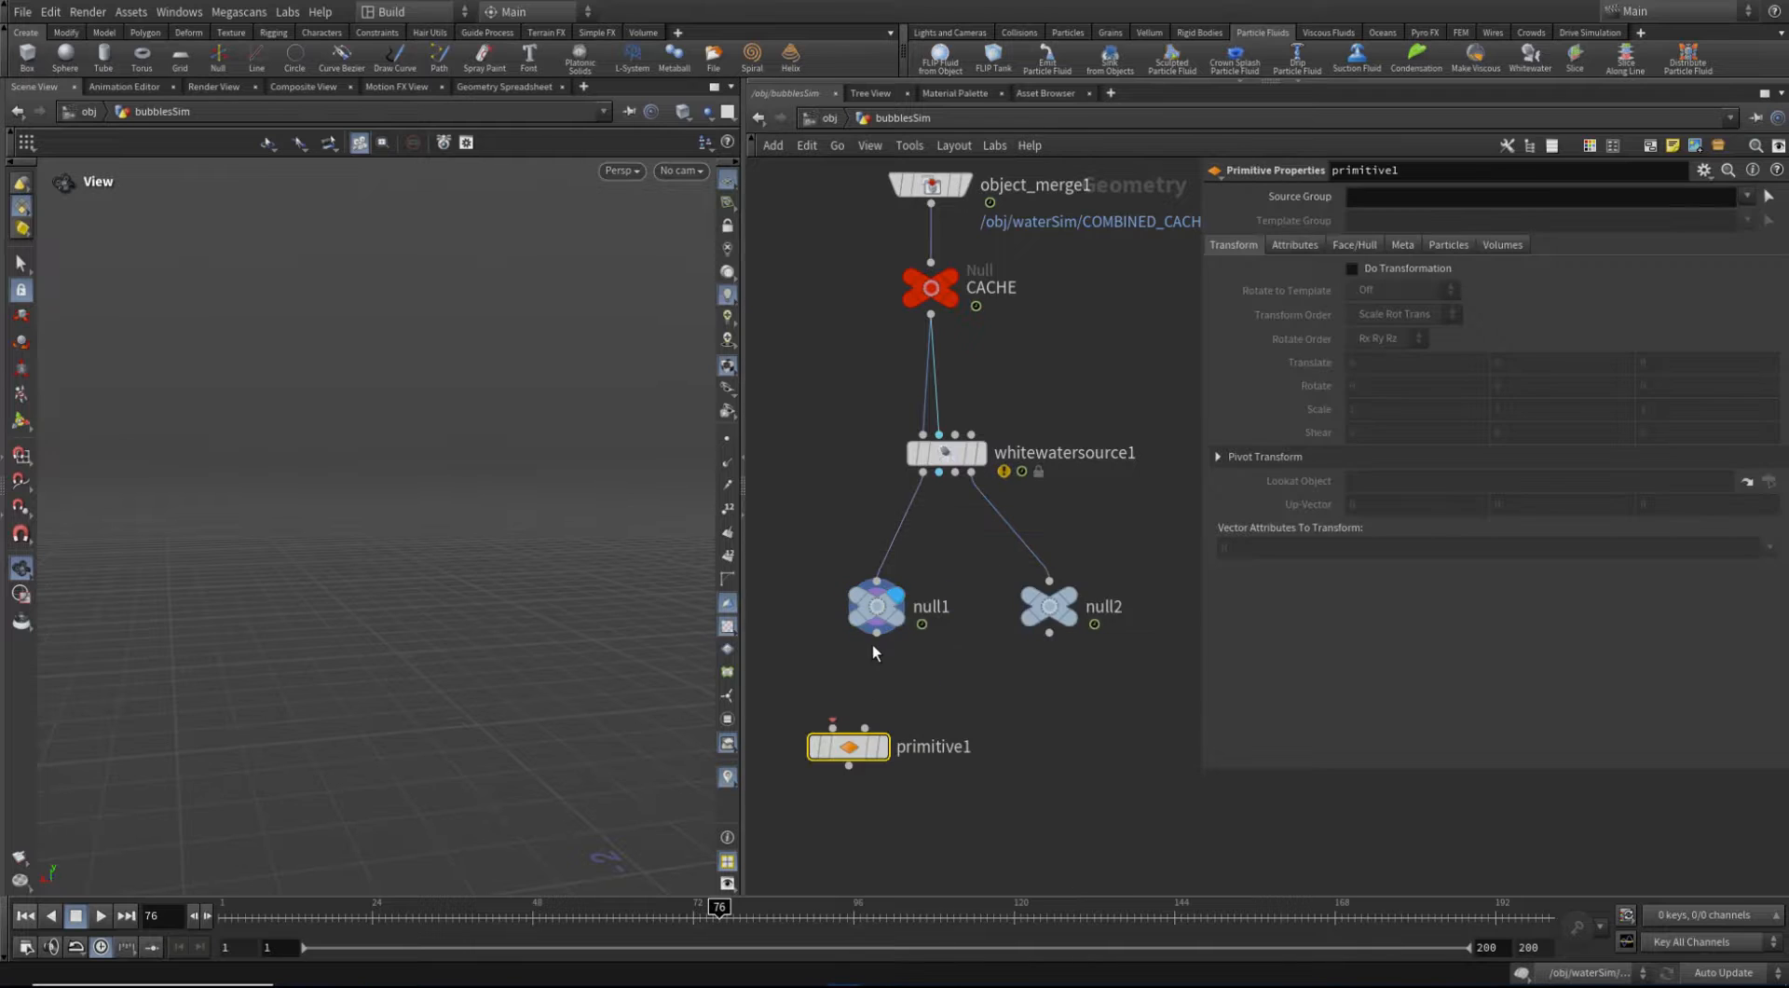
left_click(876, 632)
left_click(832, 728)
left_click(884, 750)
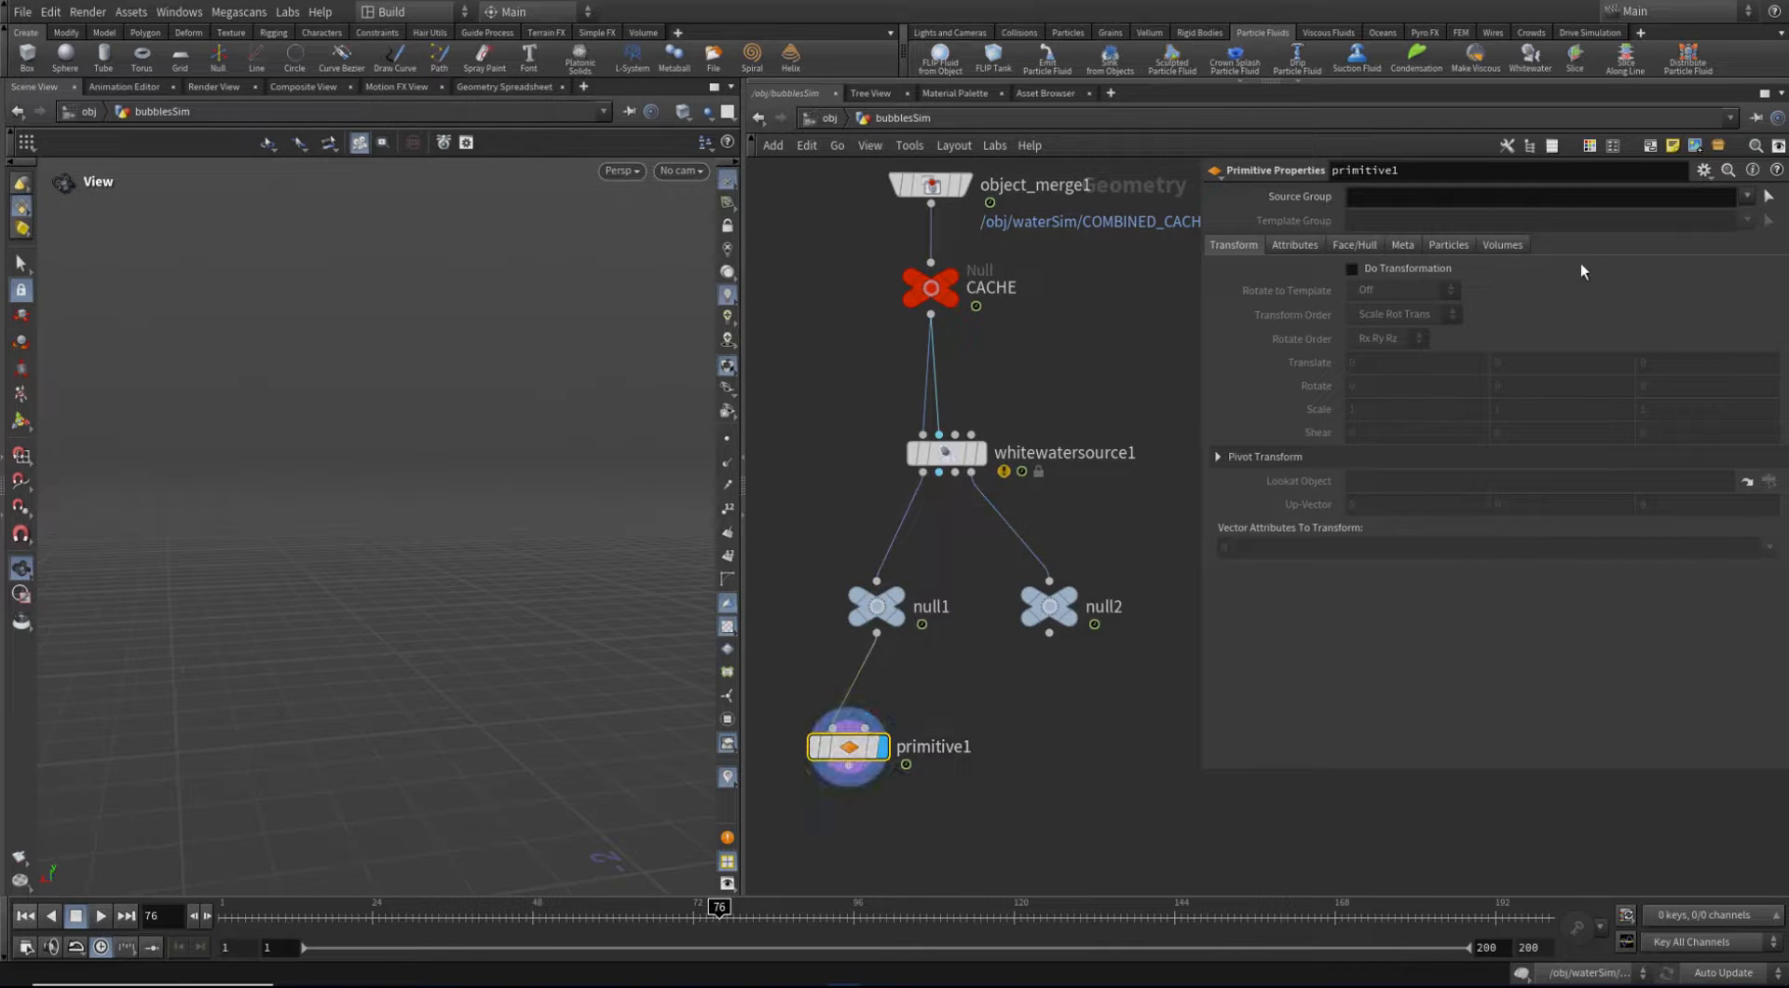
left_click(1744, 196)
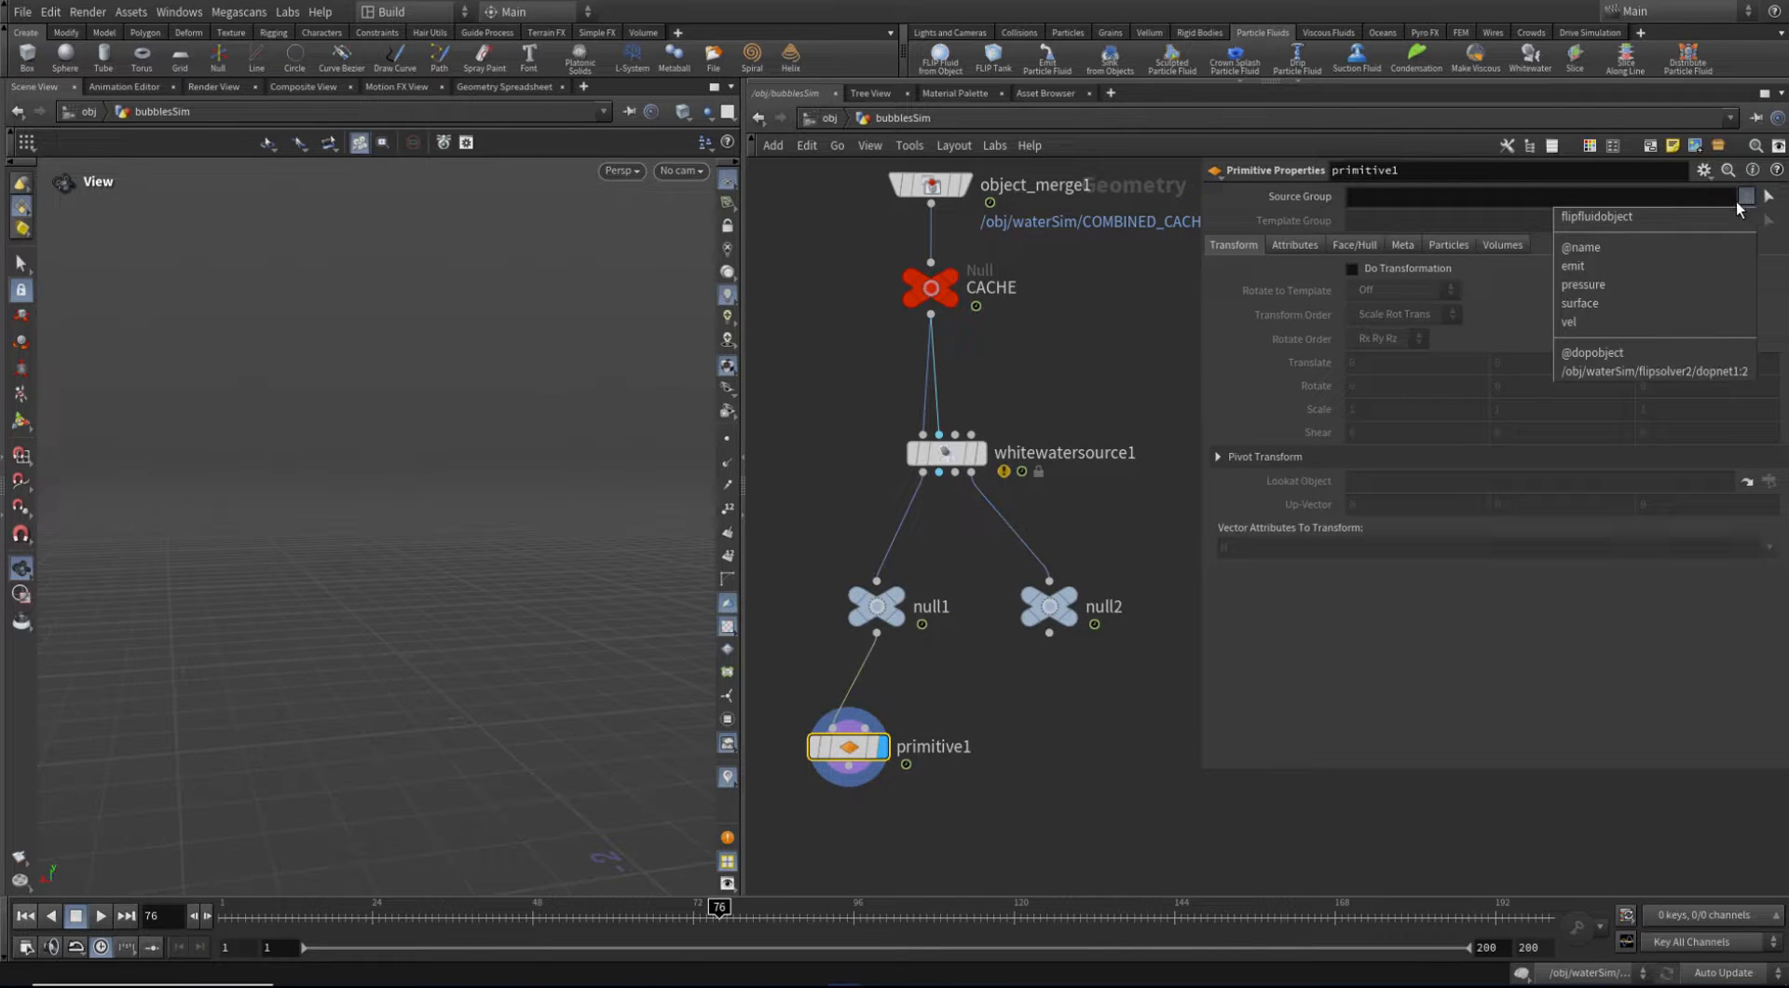
left_click(1607, 266)
left_click(1502, 245)
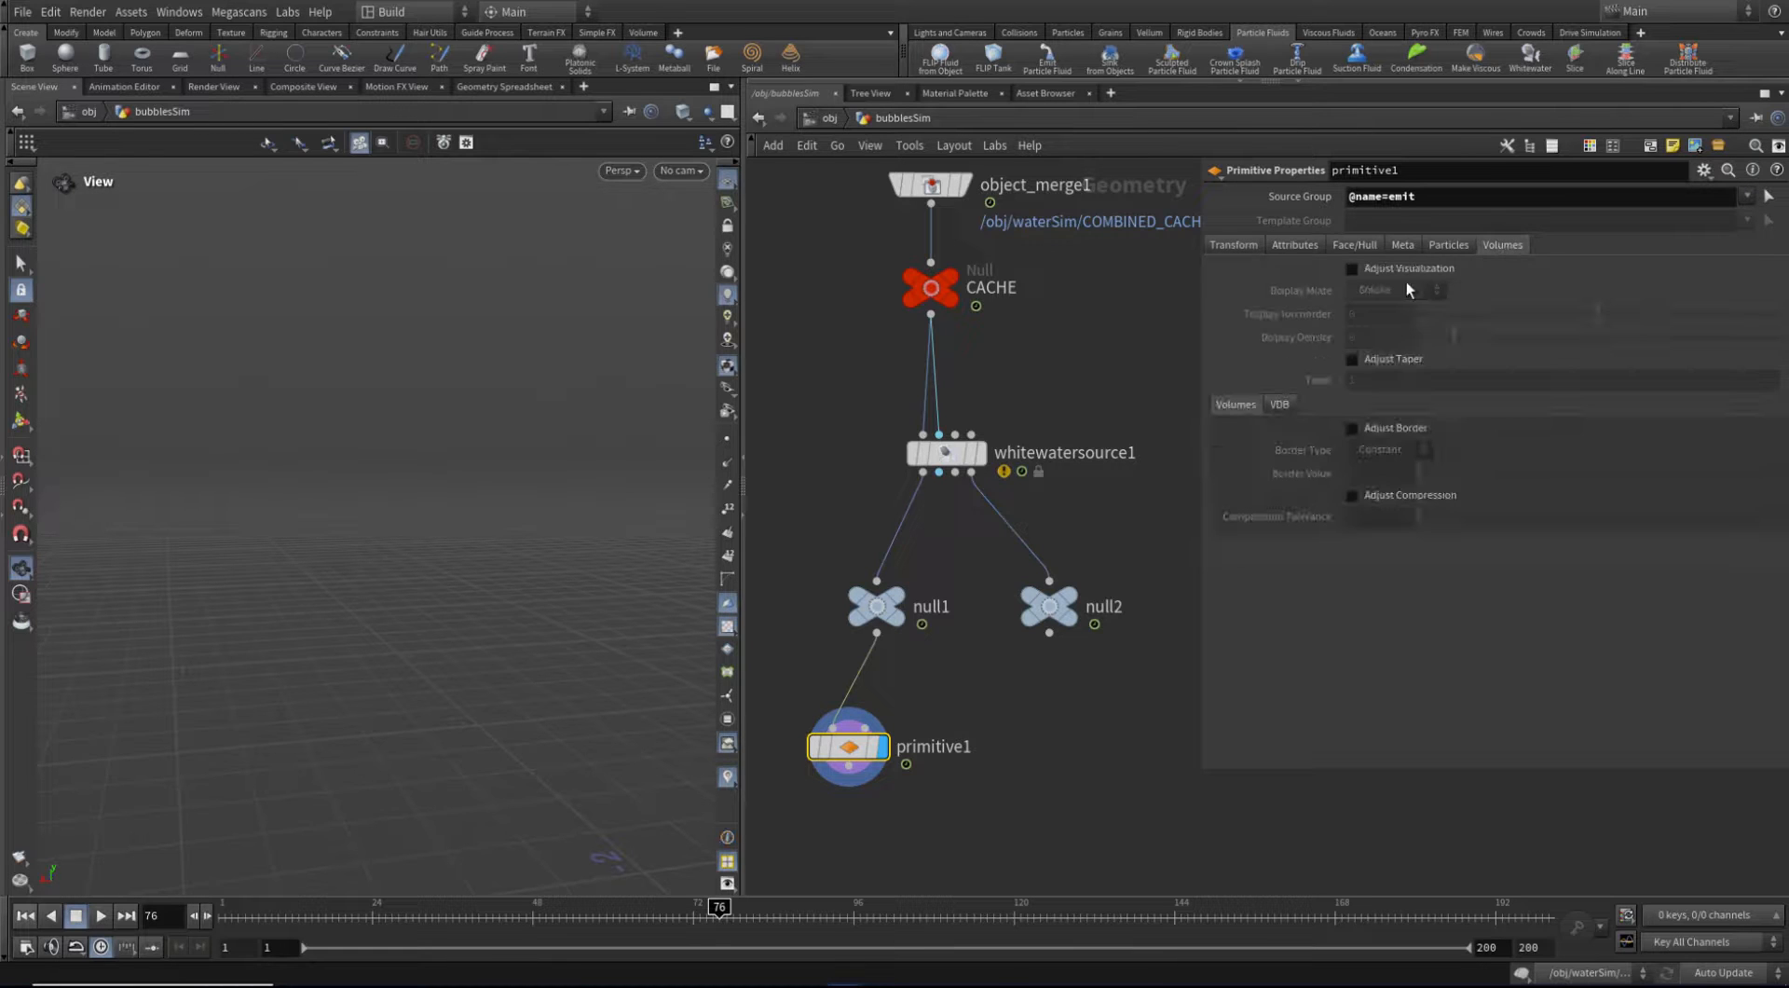
left_click(1400, 272)
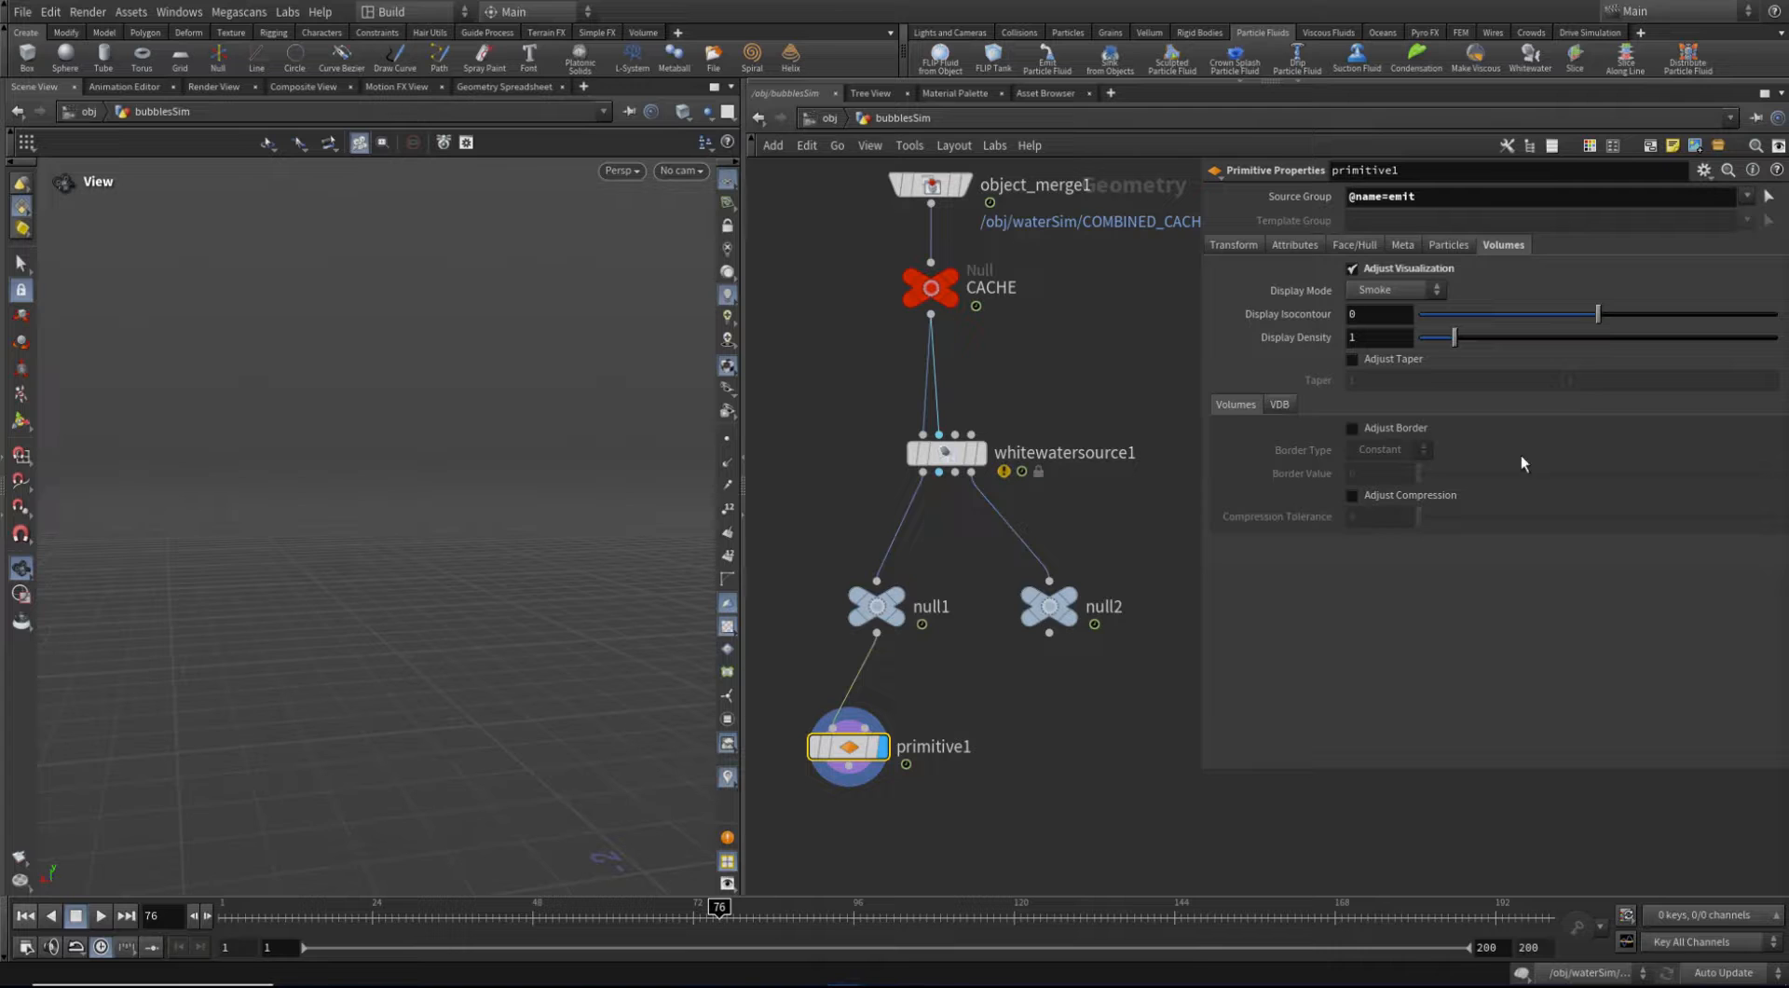
Set the Display Density of the emit volume to 10, inspect the smoke, and raise it to 20
left_click(1405, 337)
type("0")
key("Return")
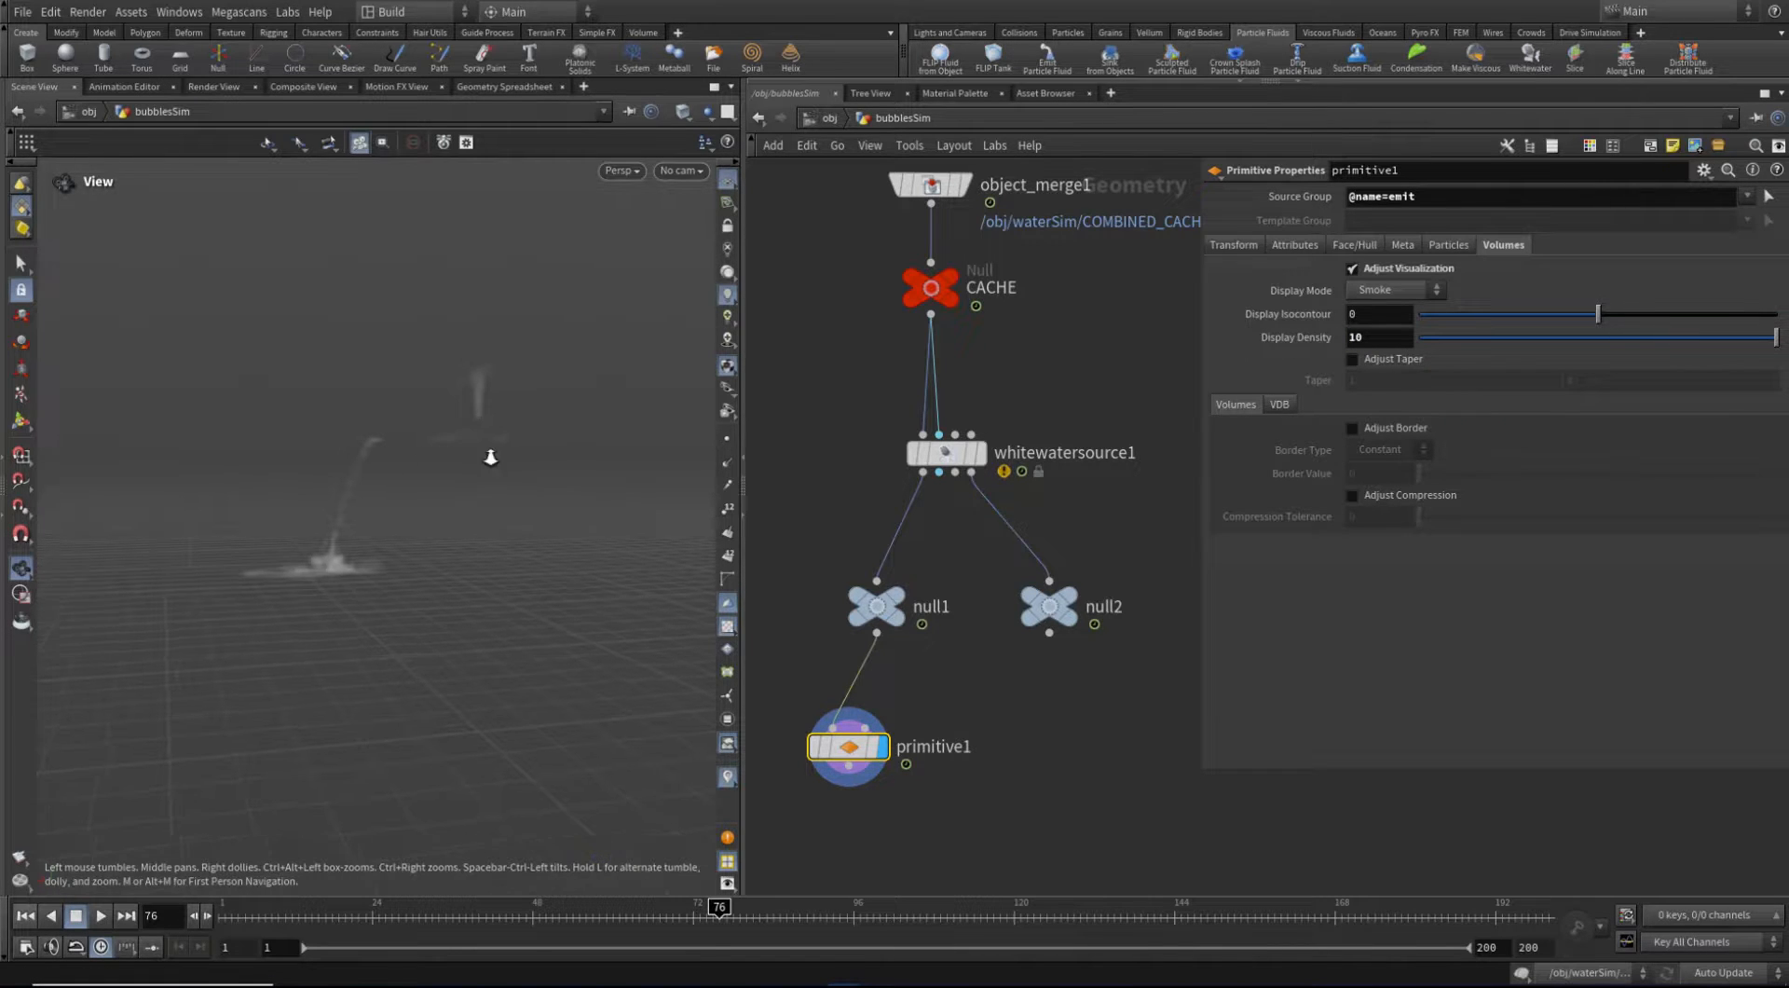
mouse_move(491, 458)
left_mouse_down()
mouse_move(448, 508)
mouse_move(556, 519)
mouse_move(577, 481)
mouse_move(491, 451)
mouse_move(451, 459)
mouse_move(511, 495)
mouse_move(472, 472)
mouse_move(405, 515)
mouse_move(372, 494)
mouse_move(390, 527)
mouse_move(499, 484)
mouse_move(484, 500)
mouse_move(480, 463)
left_mouse_up()
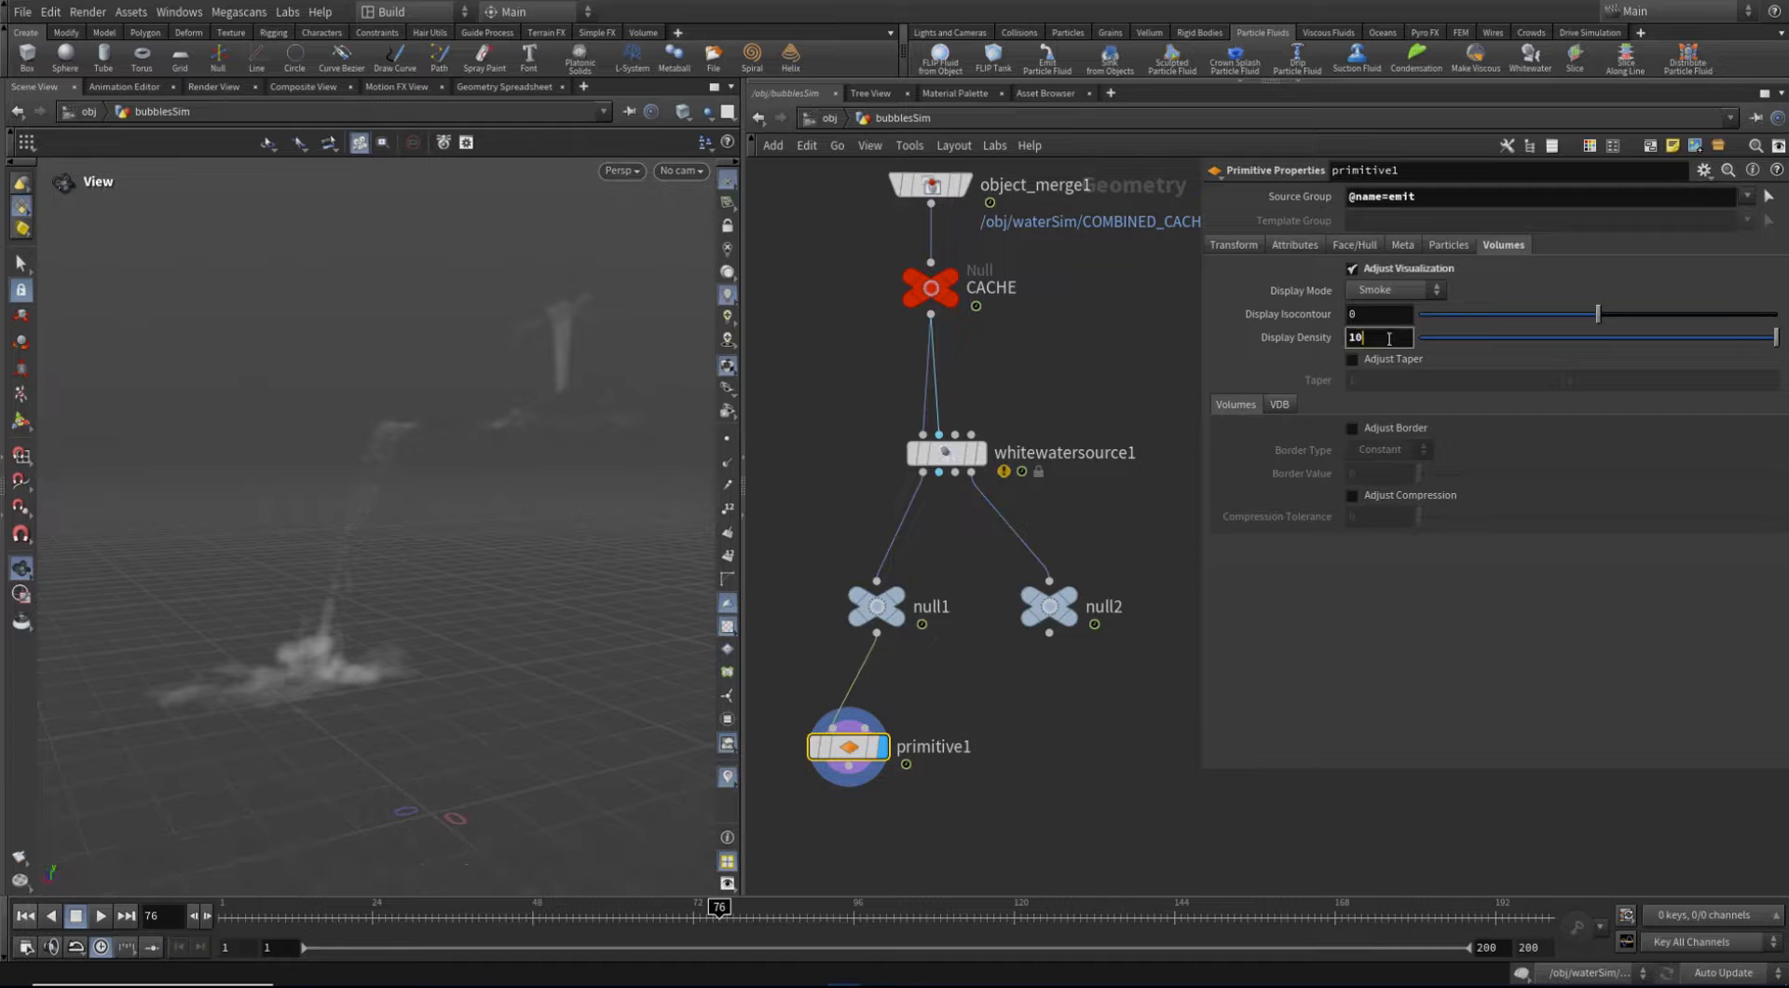
left_click_drag(1391, 337, 1244, 344)
type("20")
key("Return")
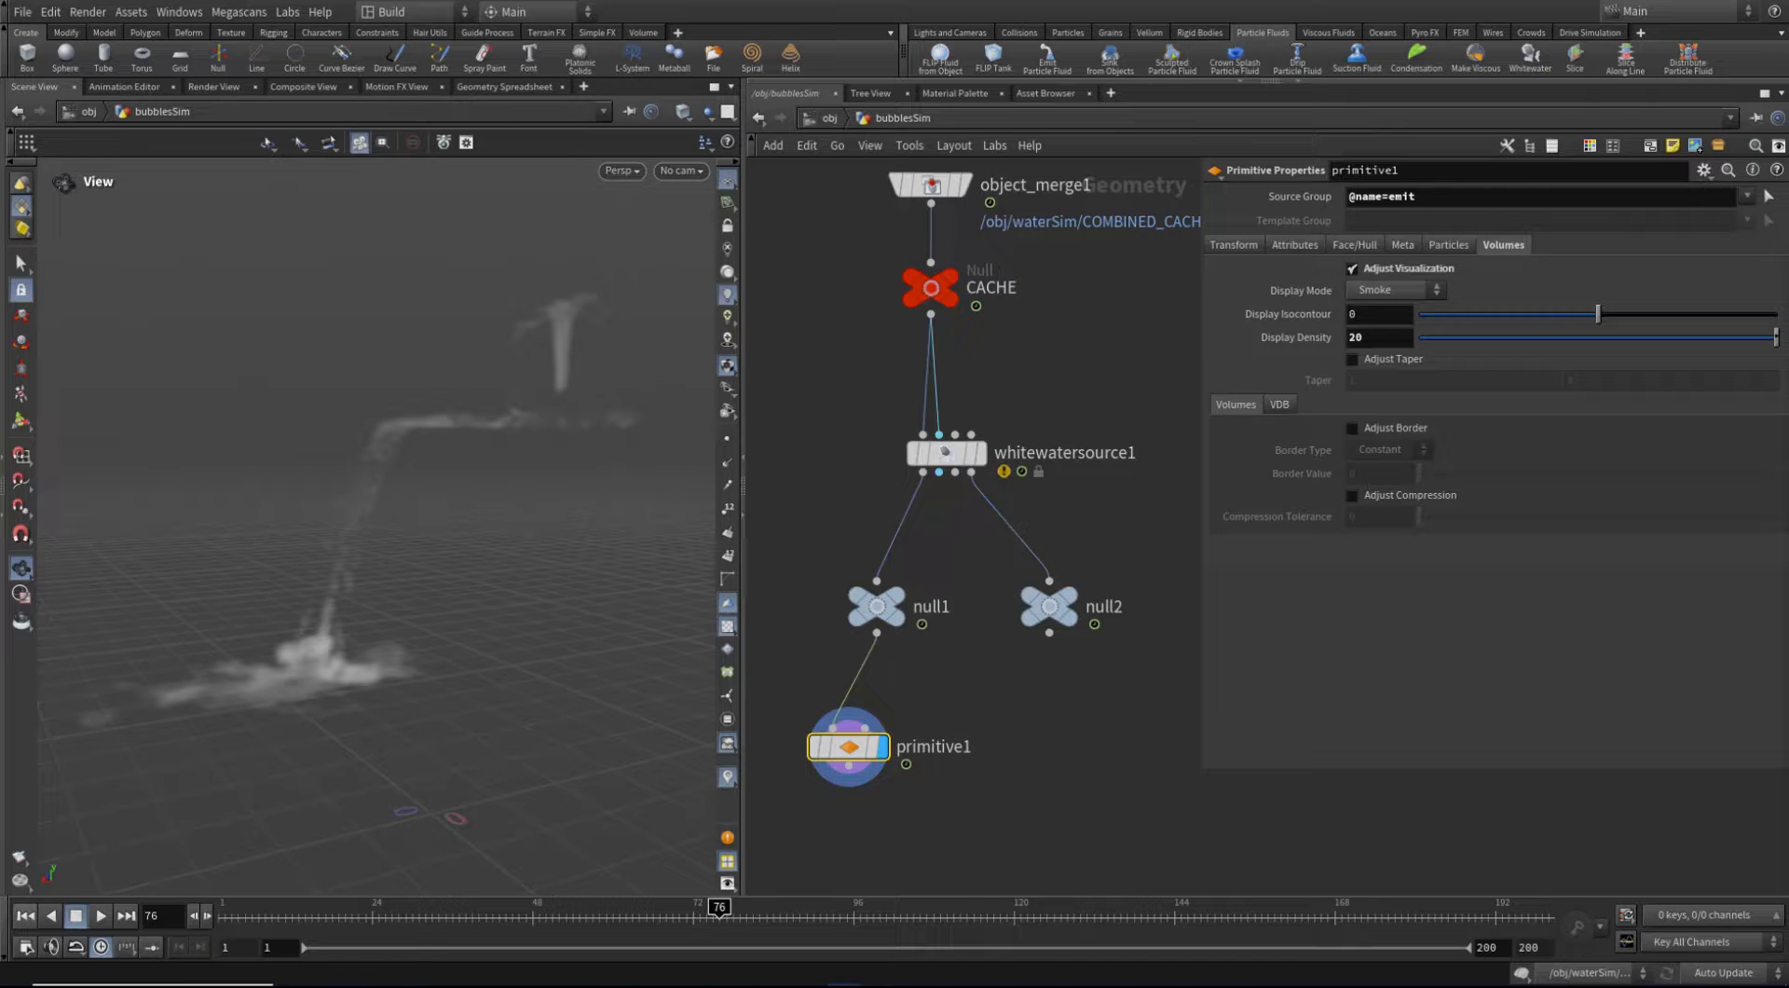
Move null1 and primitive1 to the side and shift null2 to clear space beneath the Whitewater Source
left_click_drag(876, 606, 863, 574)
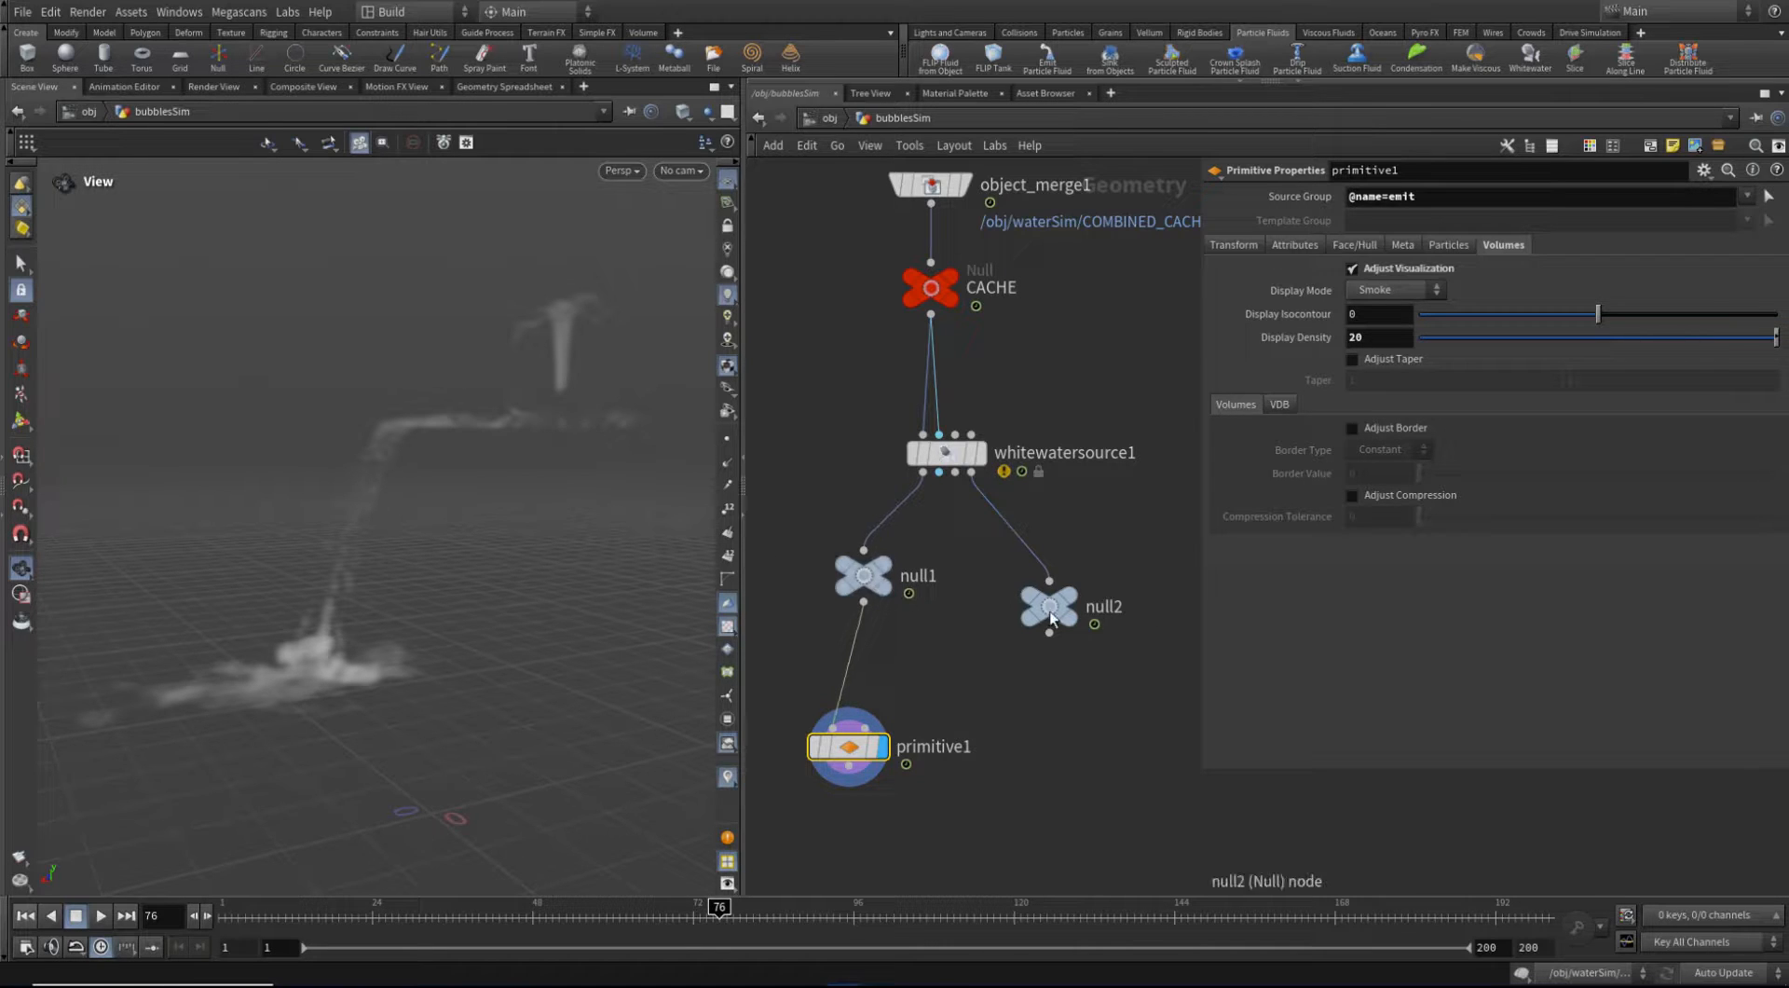
left_click_drag(1066, 616, 1074, 585)
middle_click_drag(843, 738, 903, 672)
left_click_drag(903, 672, 795, 648)
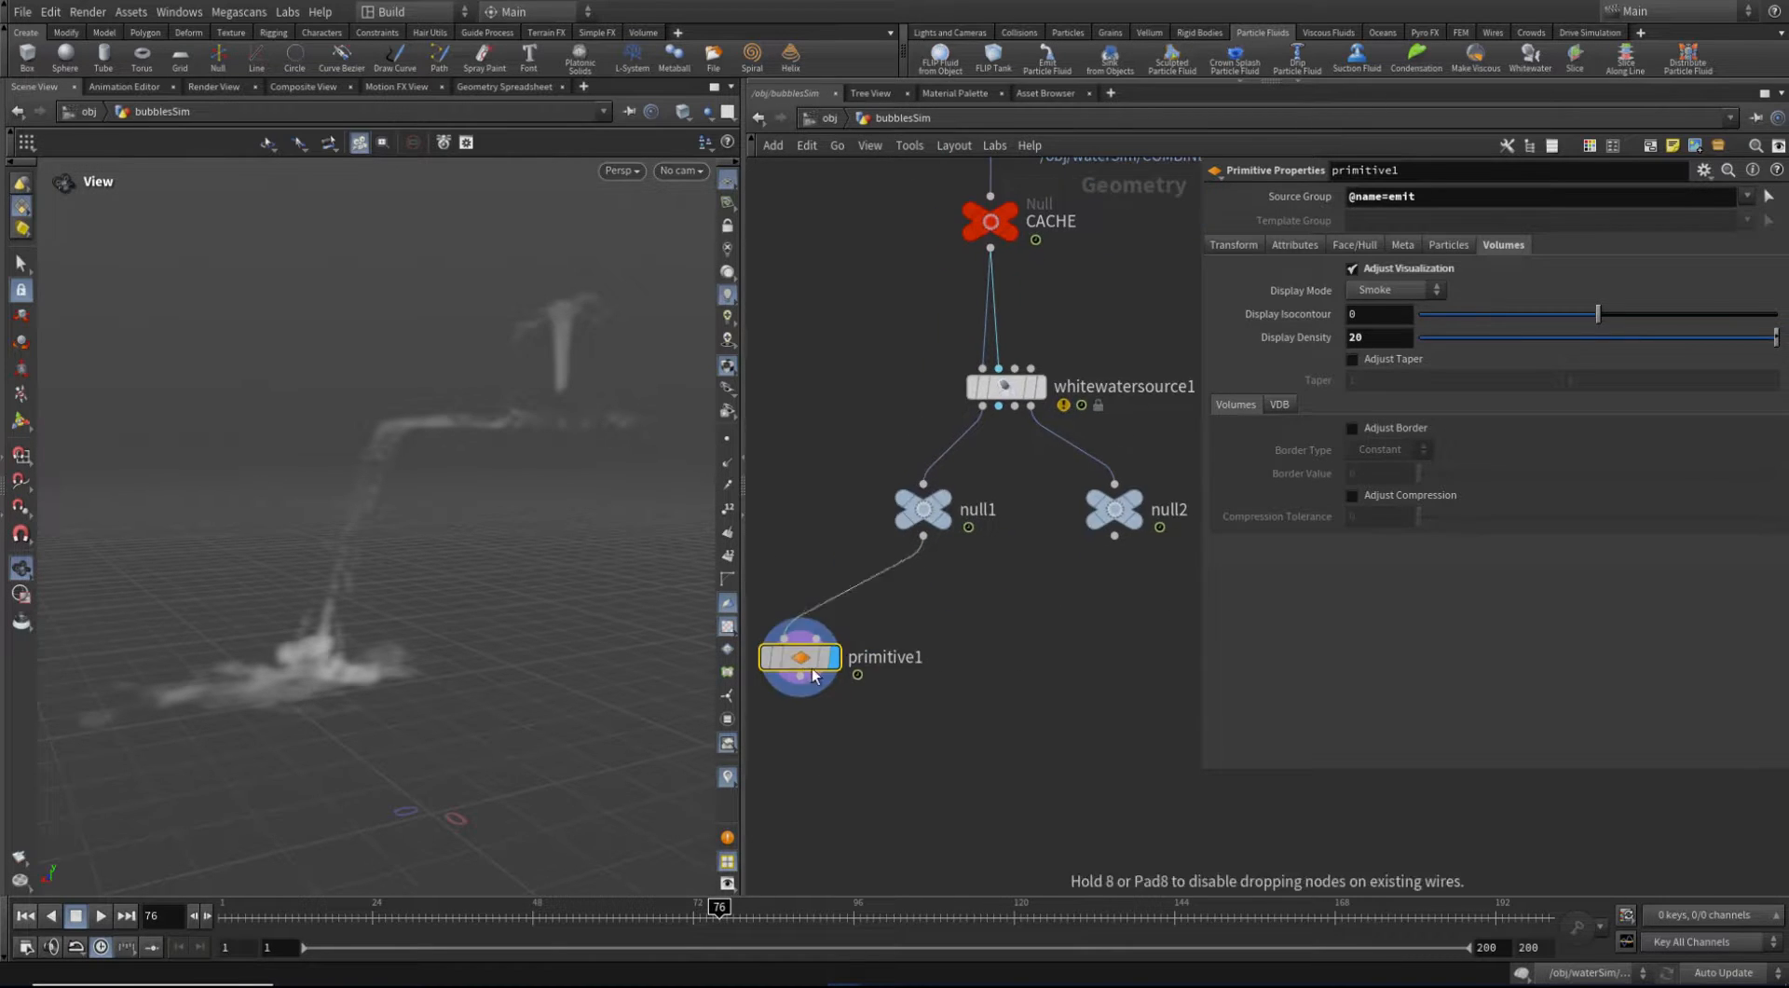
left_click_drag(917, 513, 794, 485)
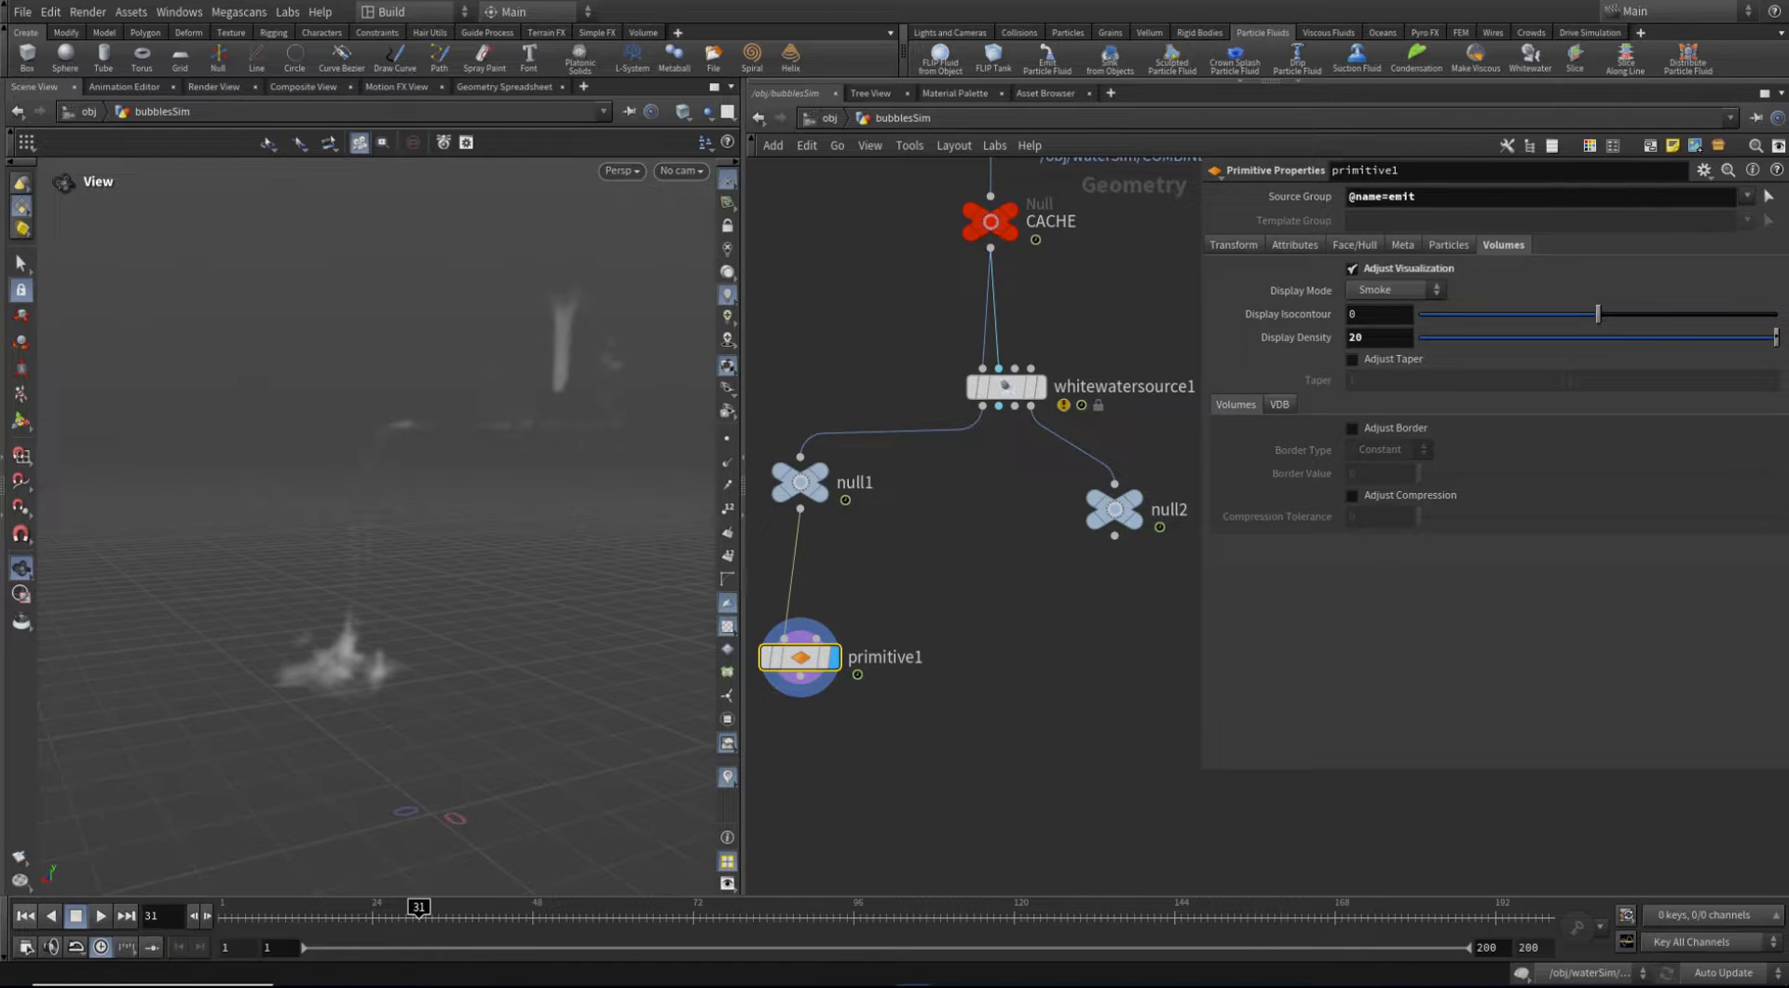
Add a Whitewater Solver node below the Whitewater Source
scroll(959, 726, "up", 1)
middle_click_drag(958, 726, 1039, 696)
scroll(985, 704, "down", 2)
key("Tab")
type("whi")
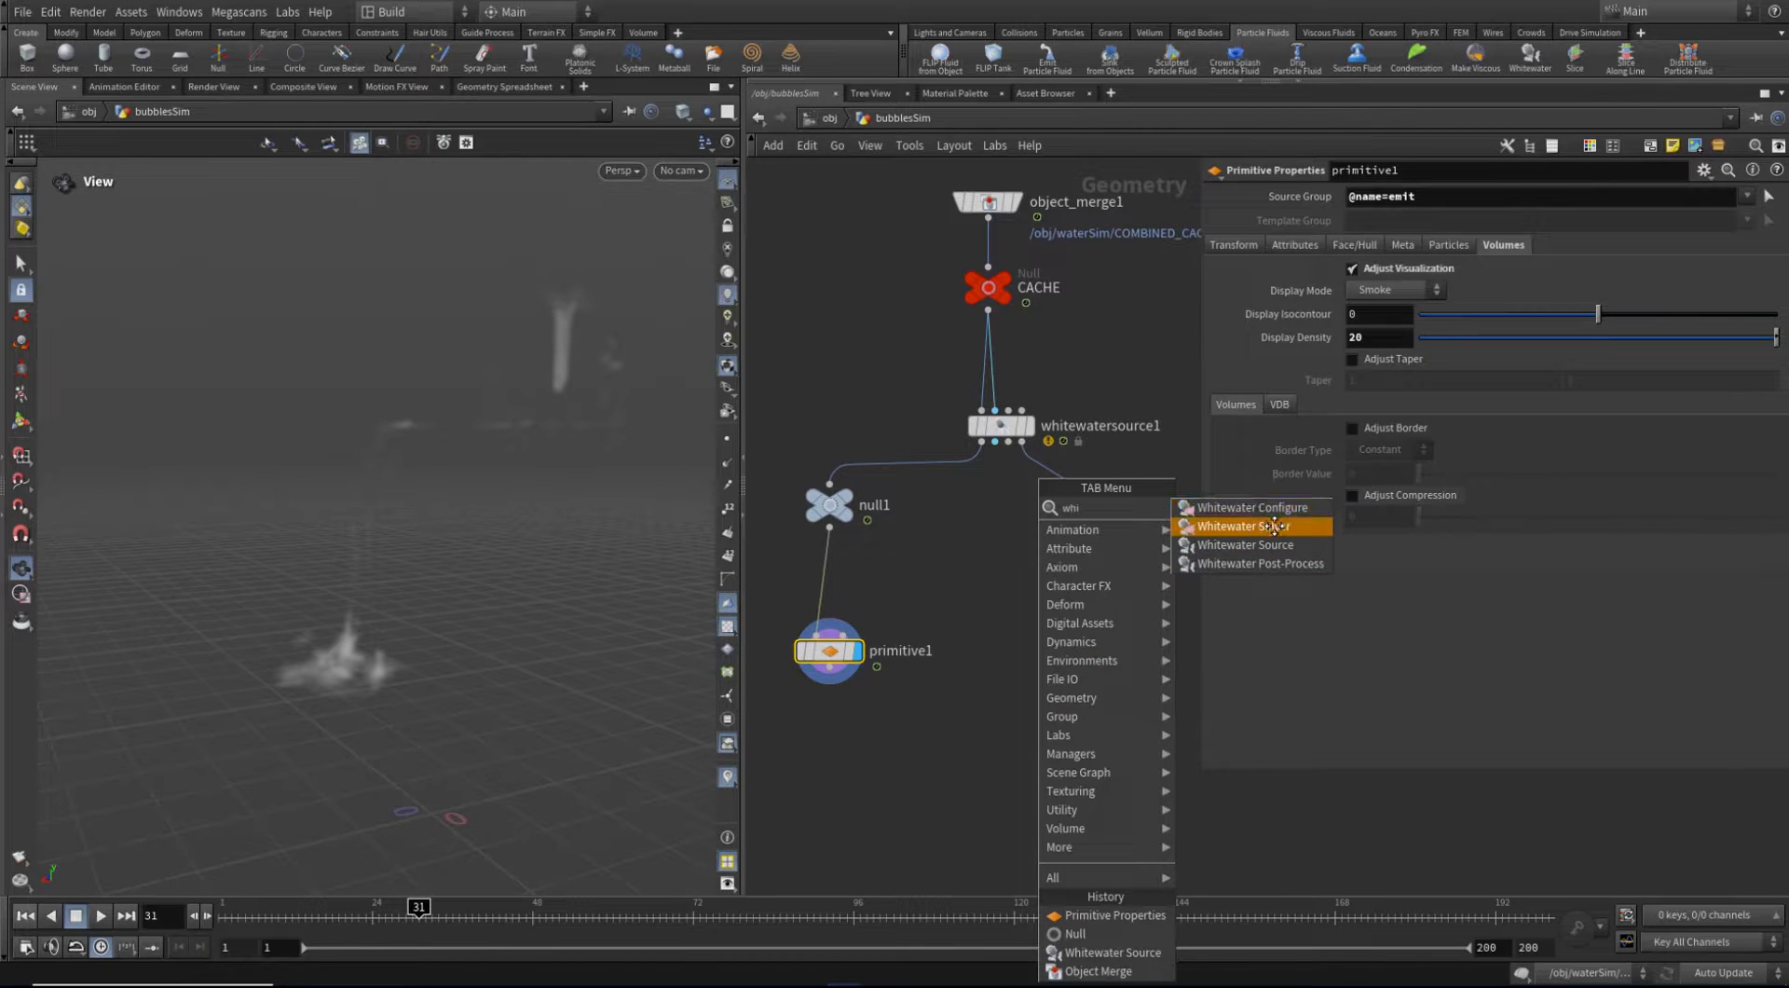
left_click(1275, 525)
left_click(1030, 669)
Wire the first three outputs of whitewatersource1 into the matching inputs of whitewatersolver1 and move null2 slightly aside
left_click(829, 528)
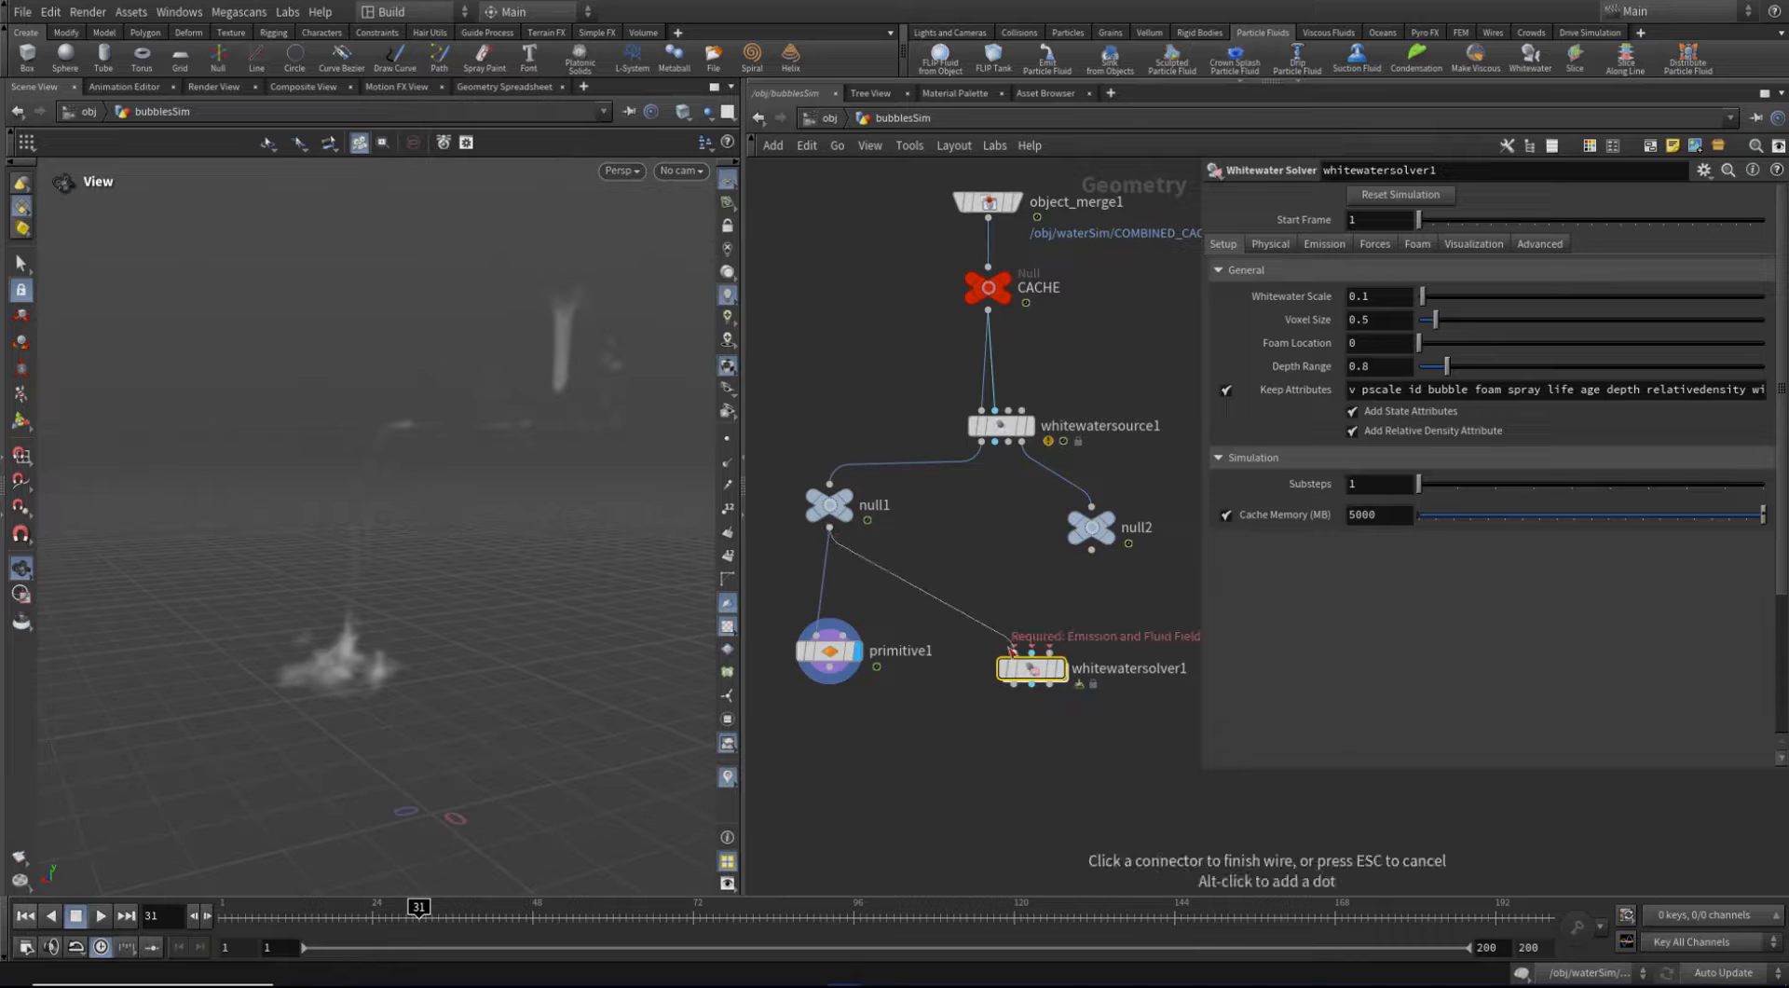
left_click(1013, 647)
left_click(982, 443)
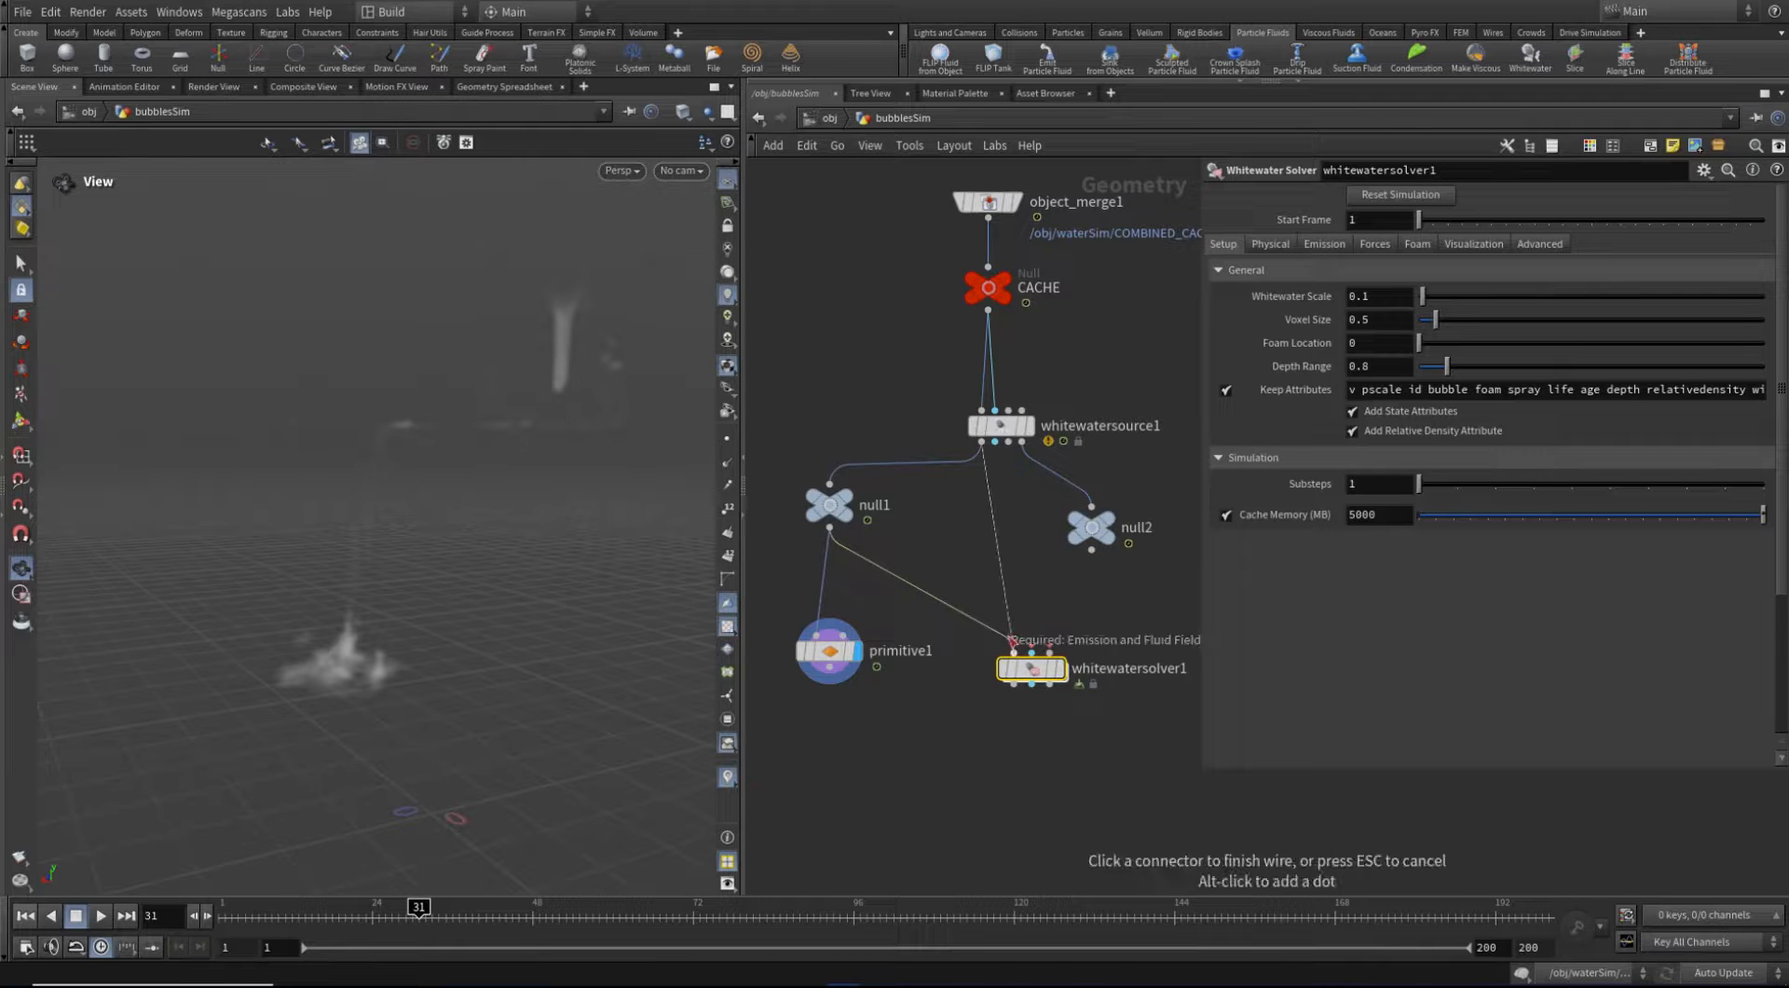
left_click(1013, 650)
left_click_drag(1041, 673, 1011, 656)
left_click(995, 442)
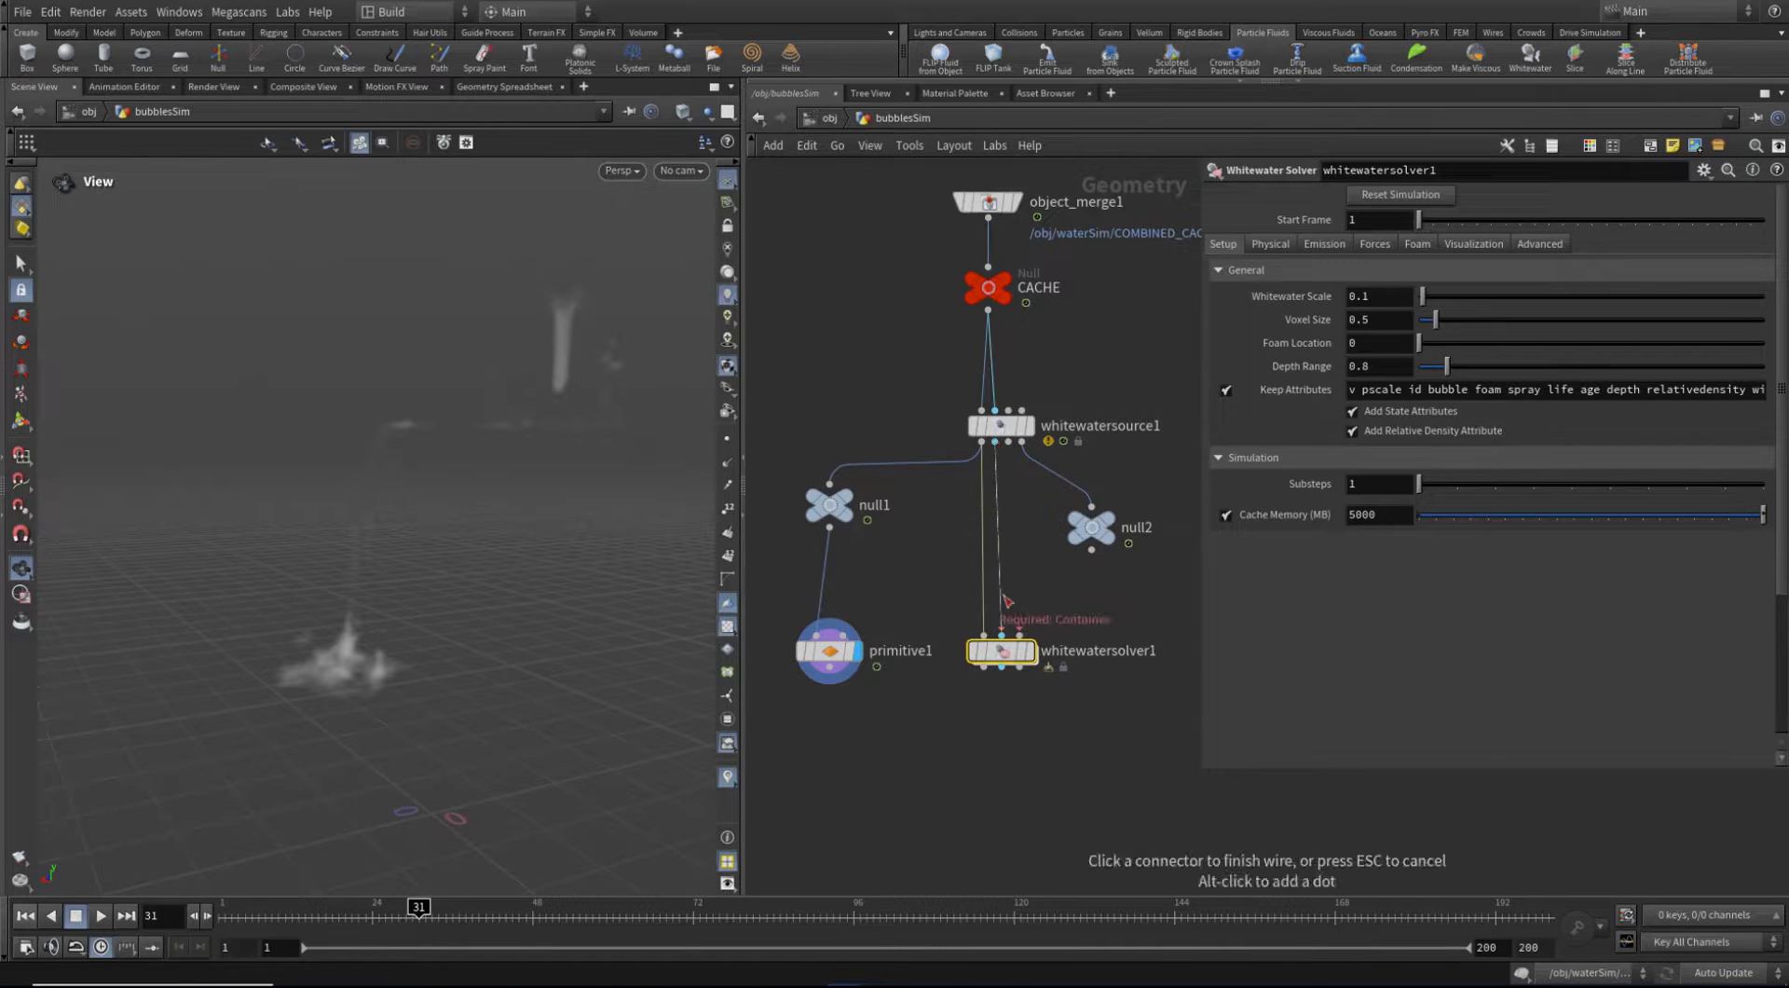
left_click(1001, 636)
left_click(1008, 442)
left_click(1020, 635)
middle_click_drag(1047, 743, 1023, 775)
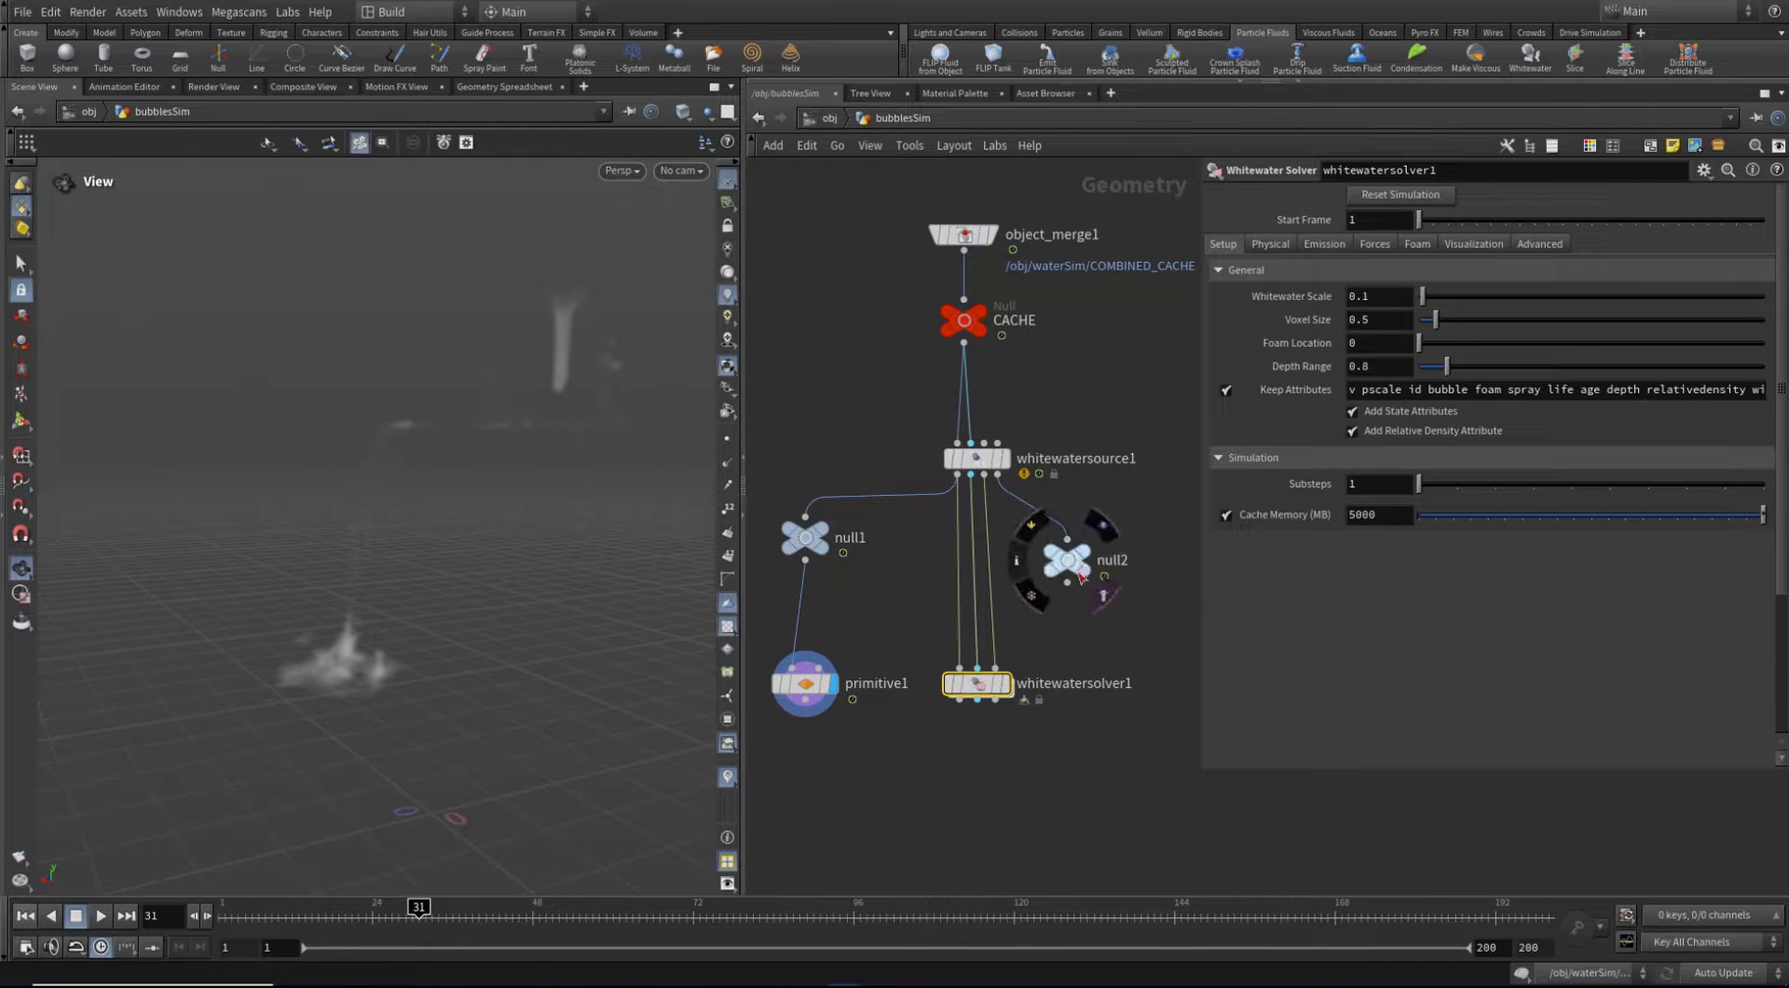
left_click_drag(1071, 564, 1091, 584)
scroll(1000, 442, "down", 3)
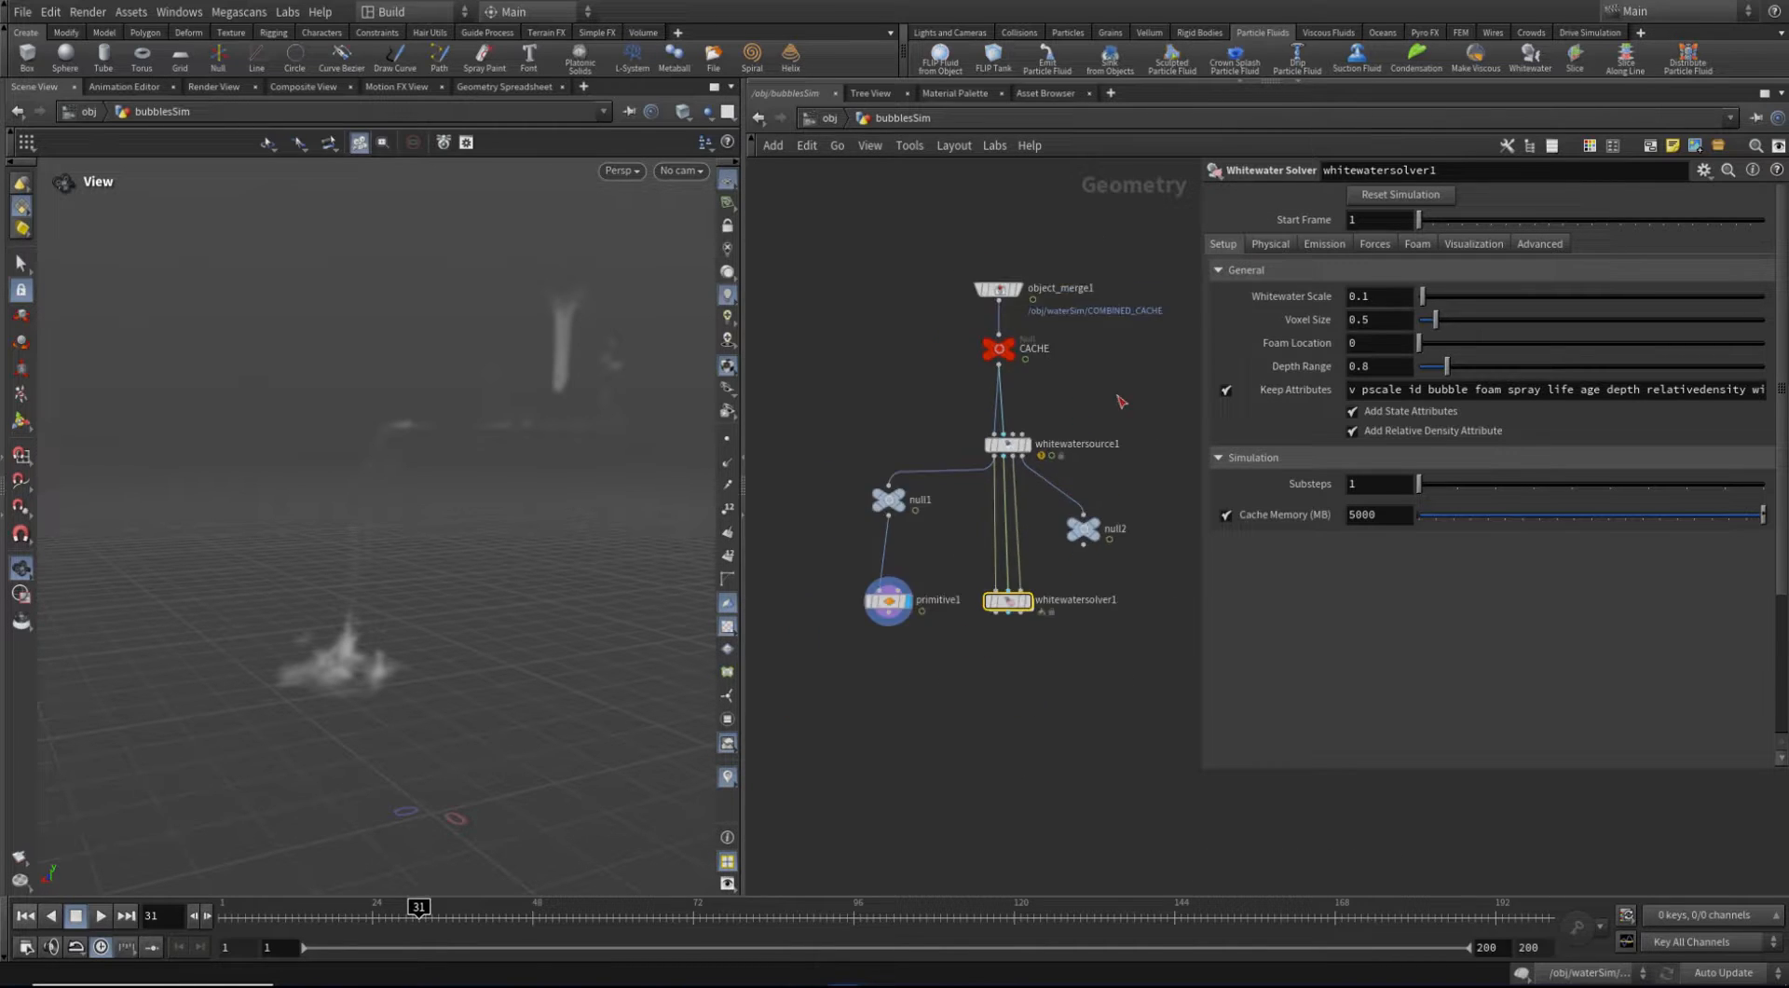
Duplicate the object_merge1 and CACHE nodes beside the originals and rename the copied null COLLISION
left_click(994, 417)
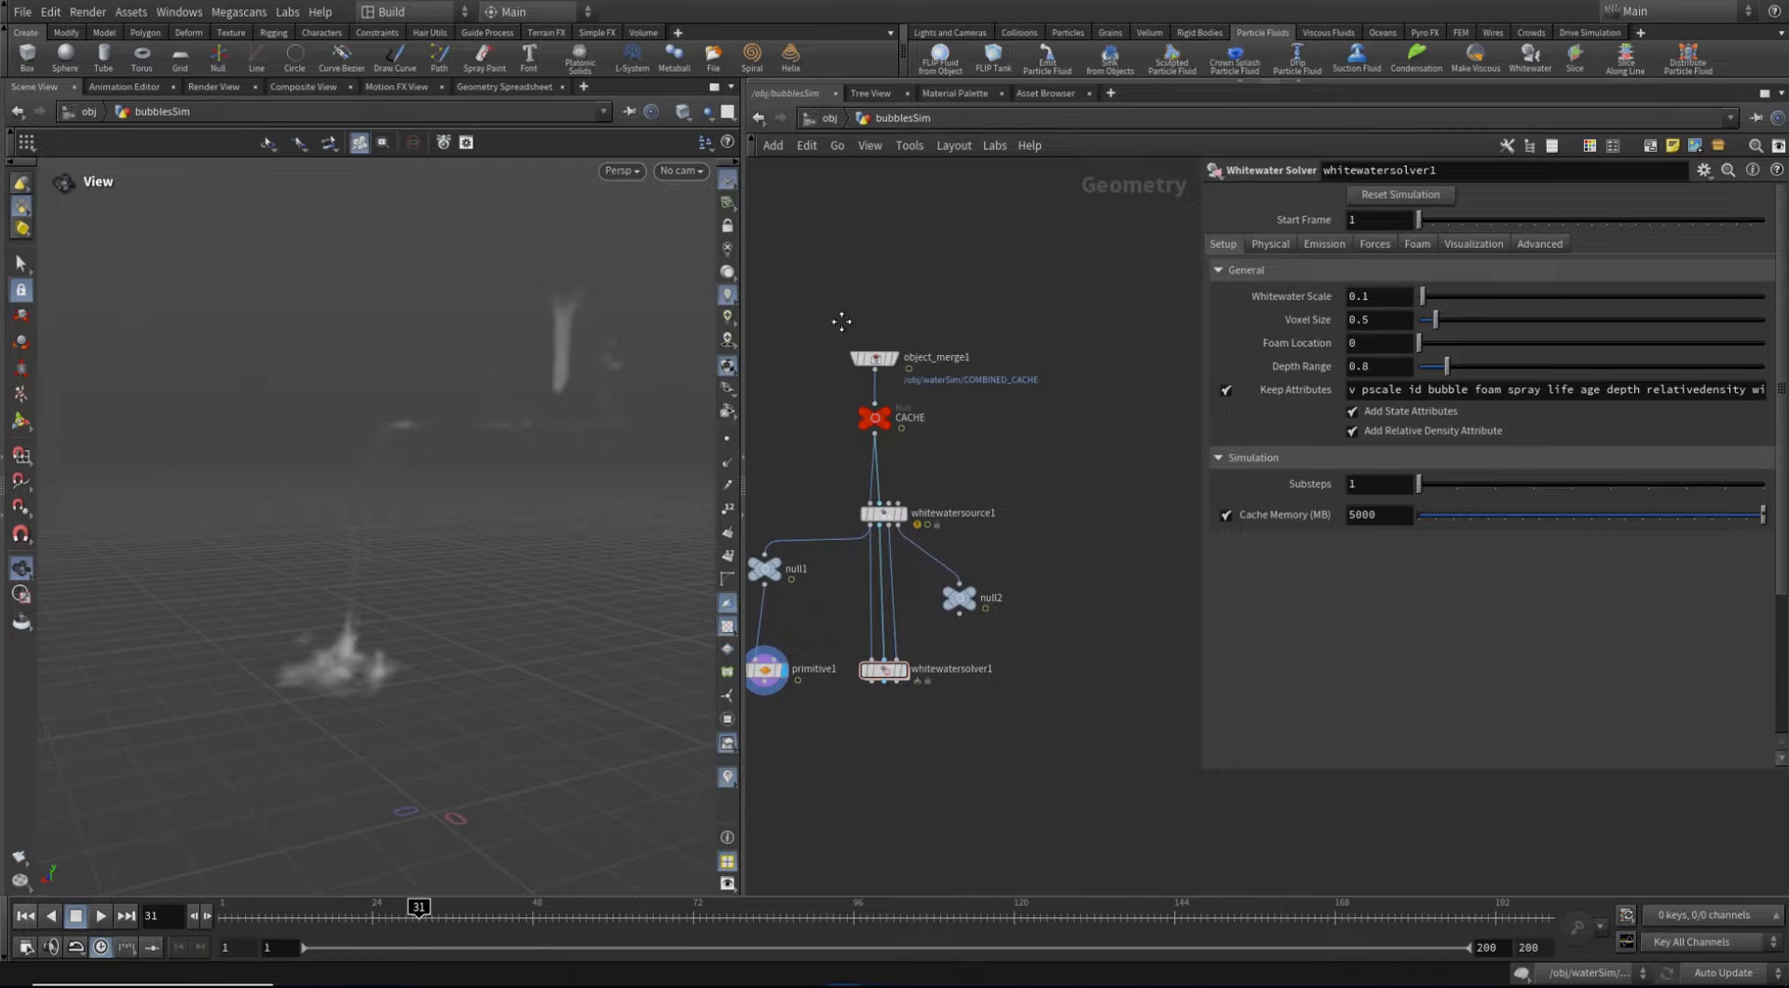
left_click_drag(841, 321, 909, 432)
key("ctrl+c")
key("ctrl+v")
left_click_drag(1120, 503, 1026, 427)
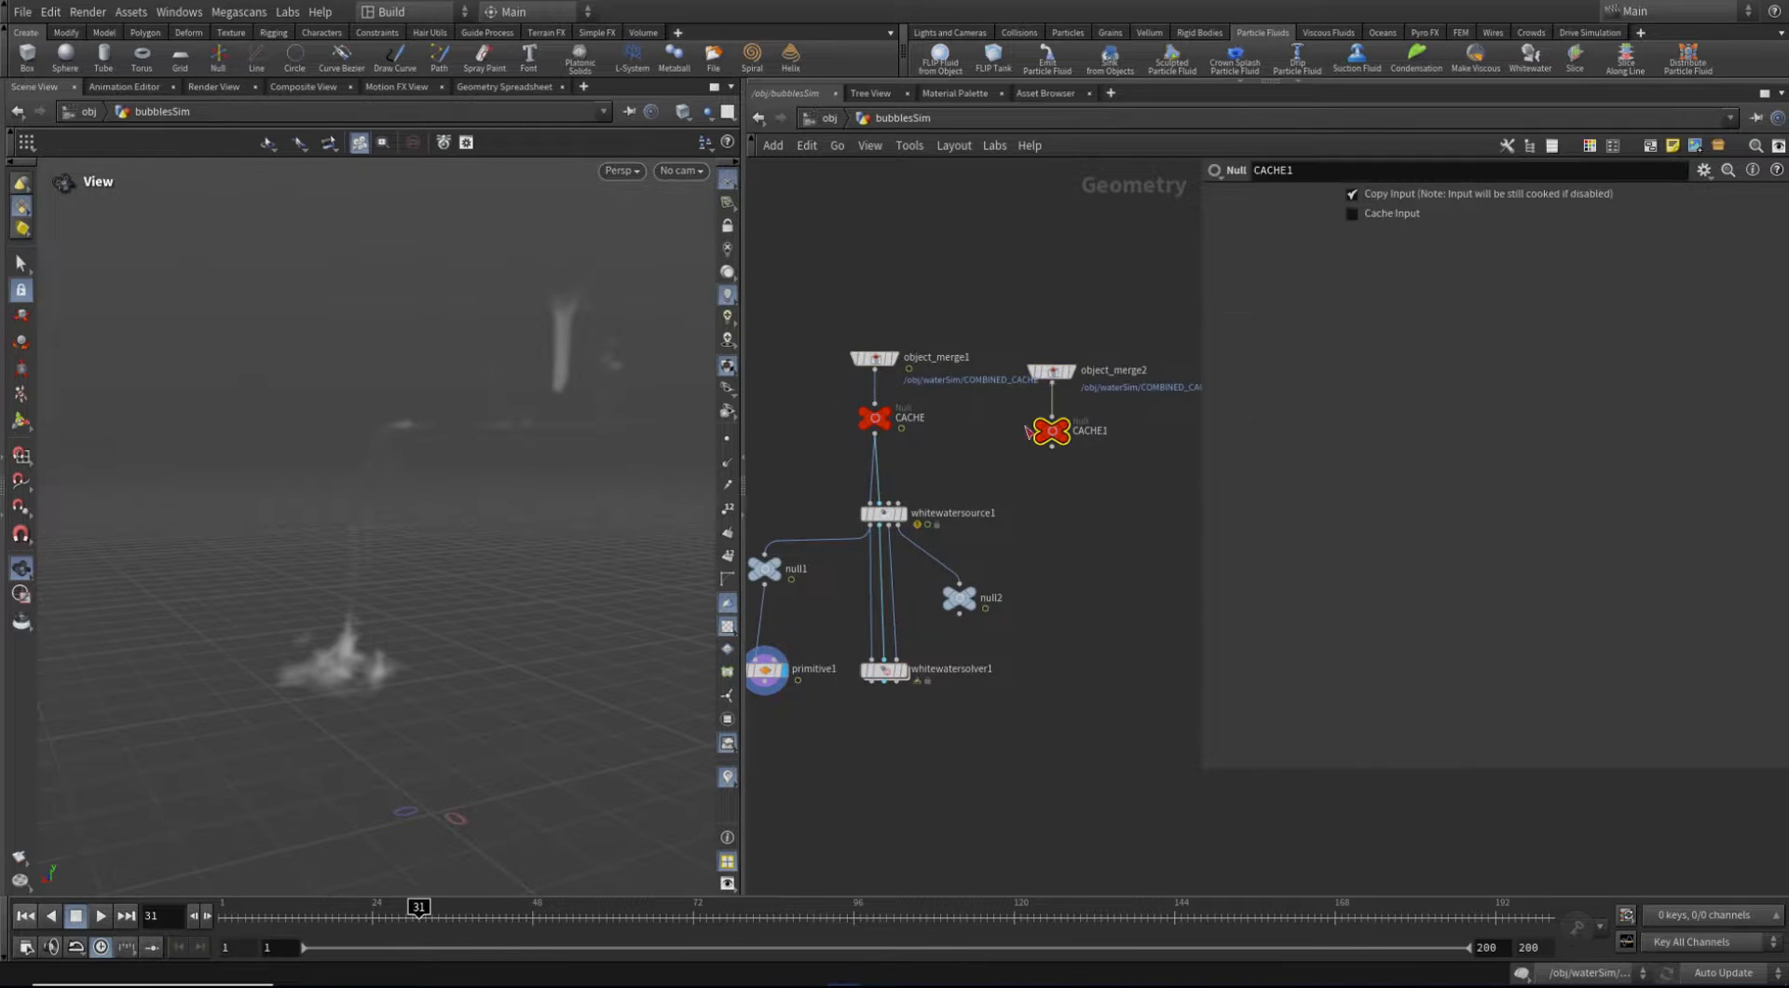
double_click(1095, 432)
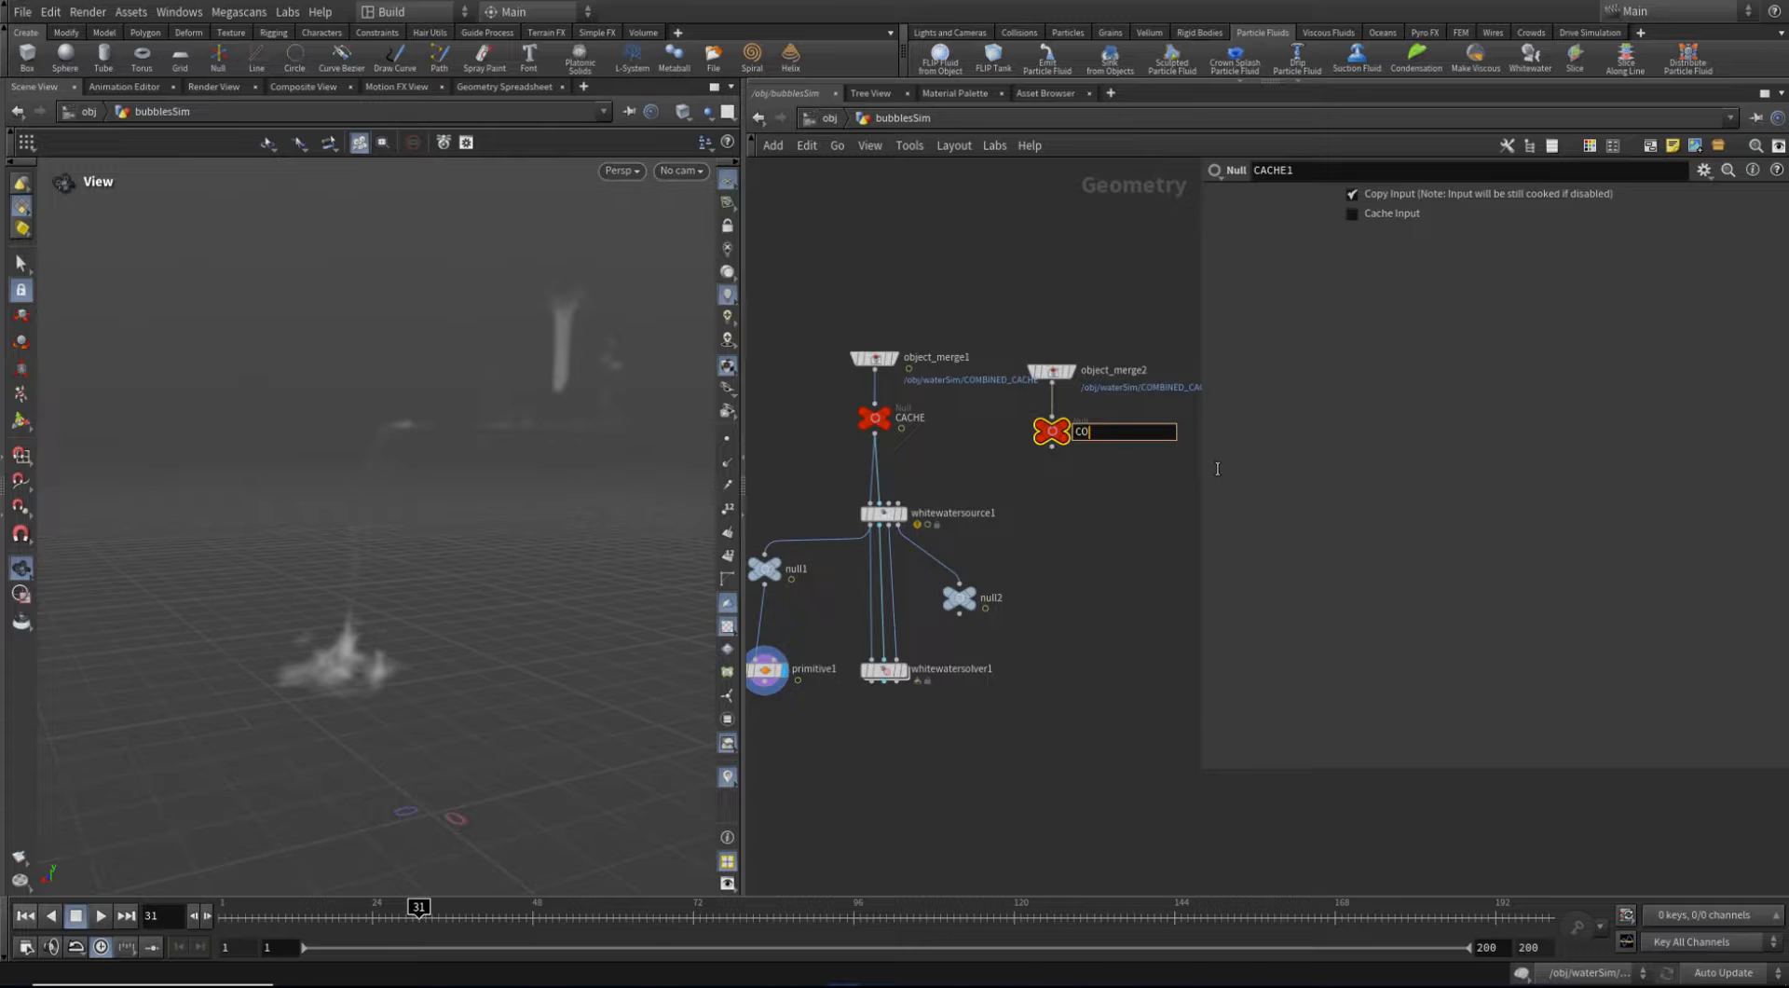
type("COLLISION")
key("Return")
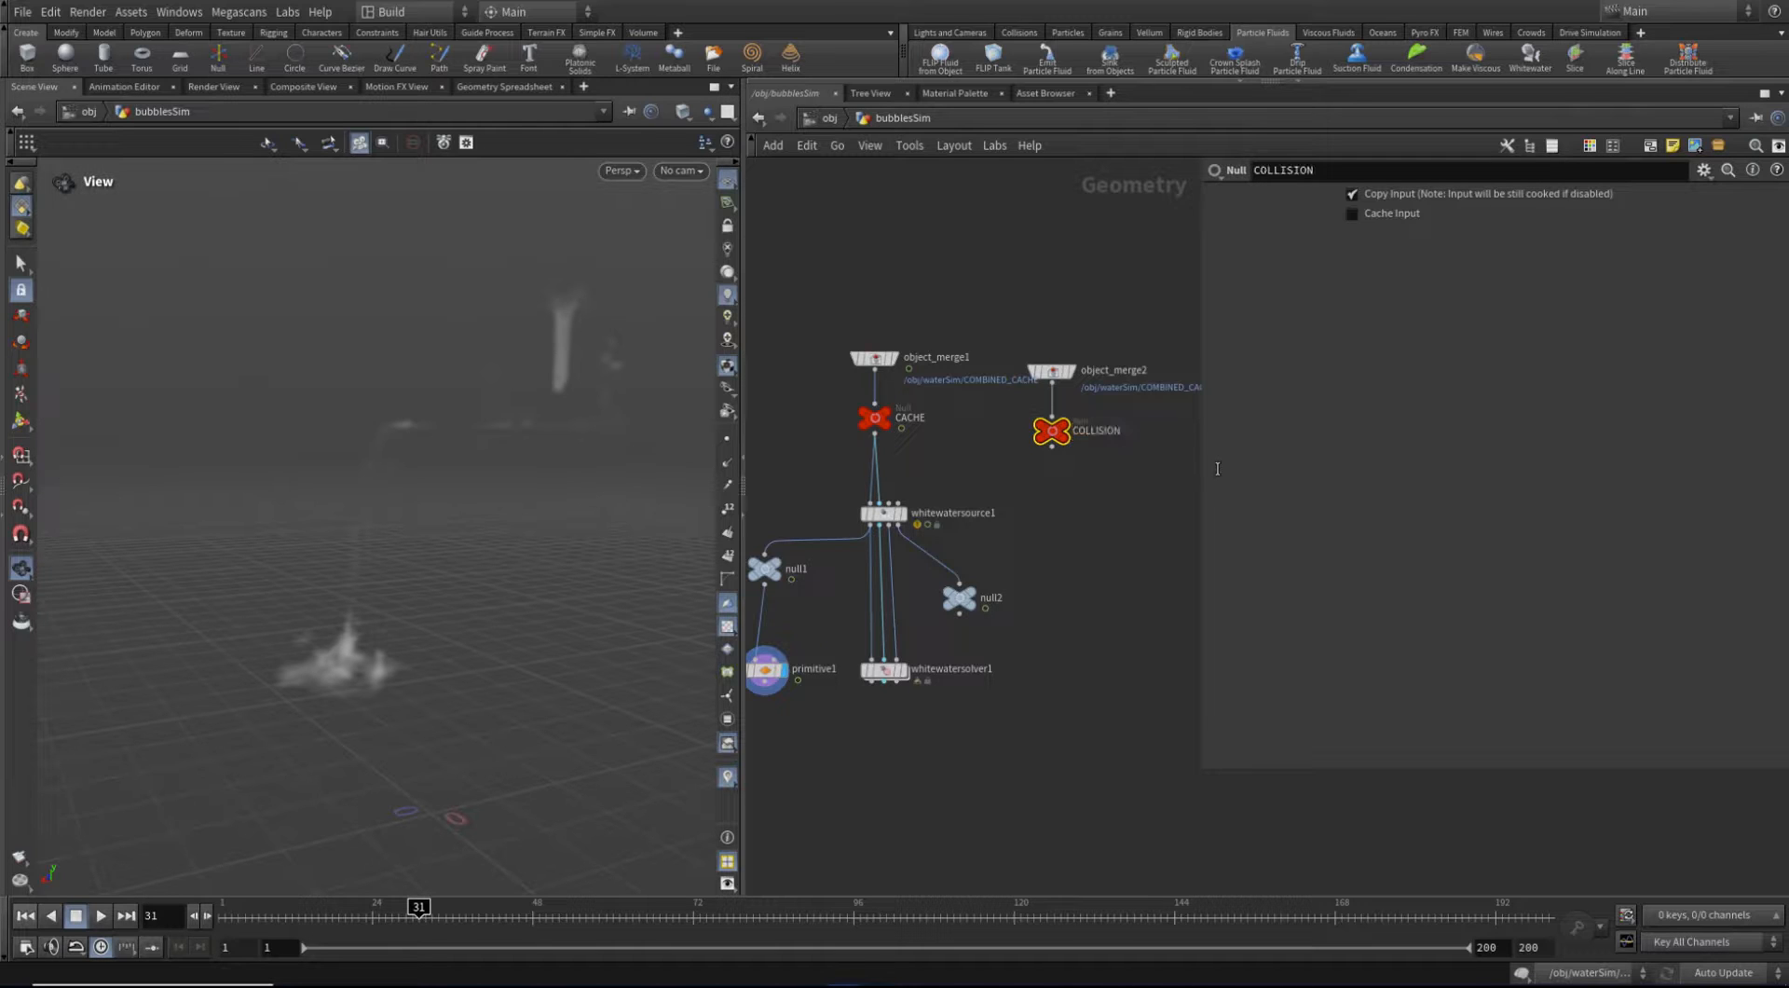
Set Object 1 of object_merge2 to the FOUNTAIN_OUT null inside the FOUNTAIN object
left_click(1052, 371)
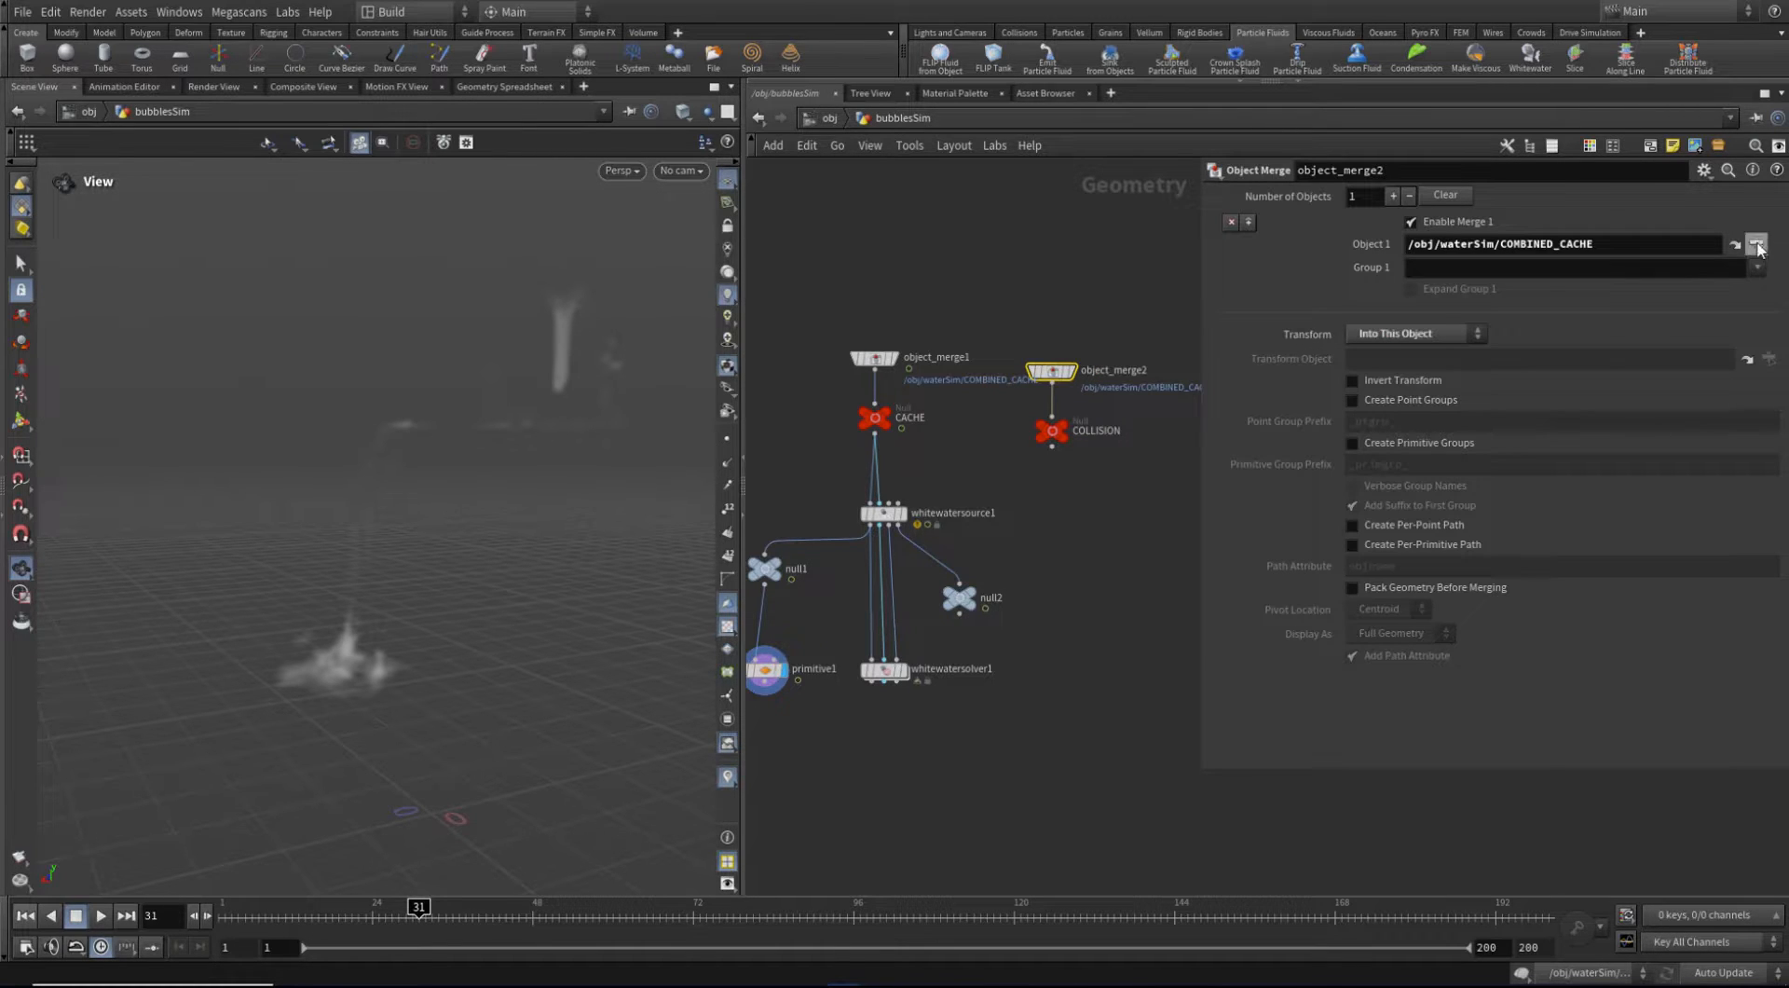
left_click(1755, 245)
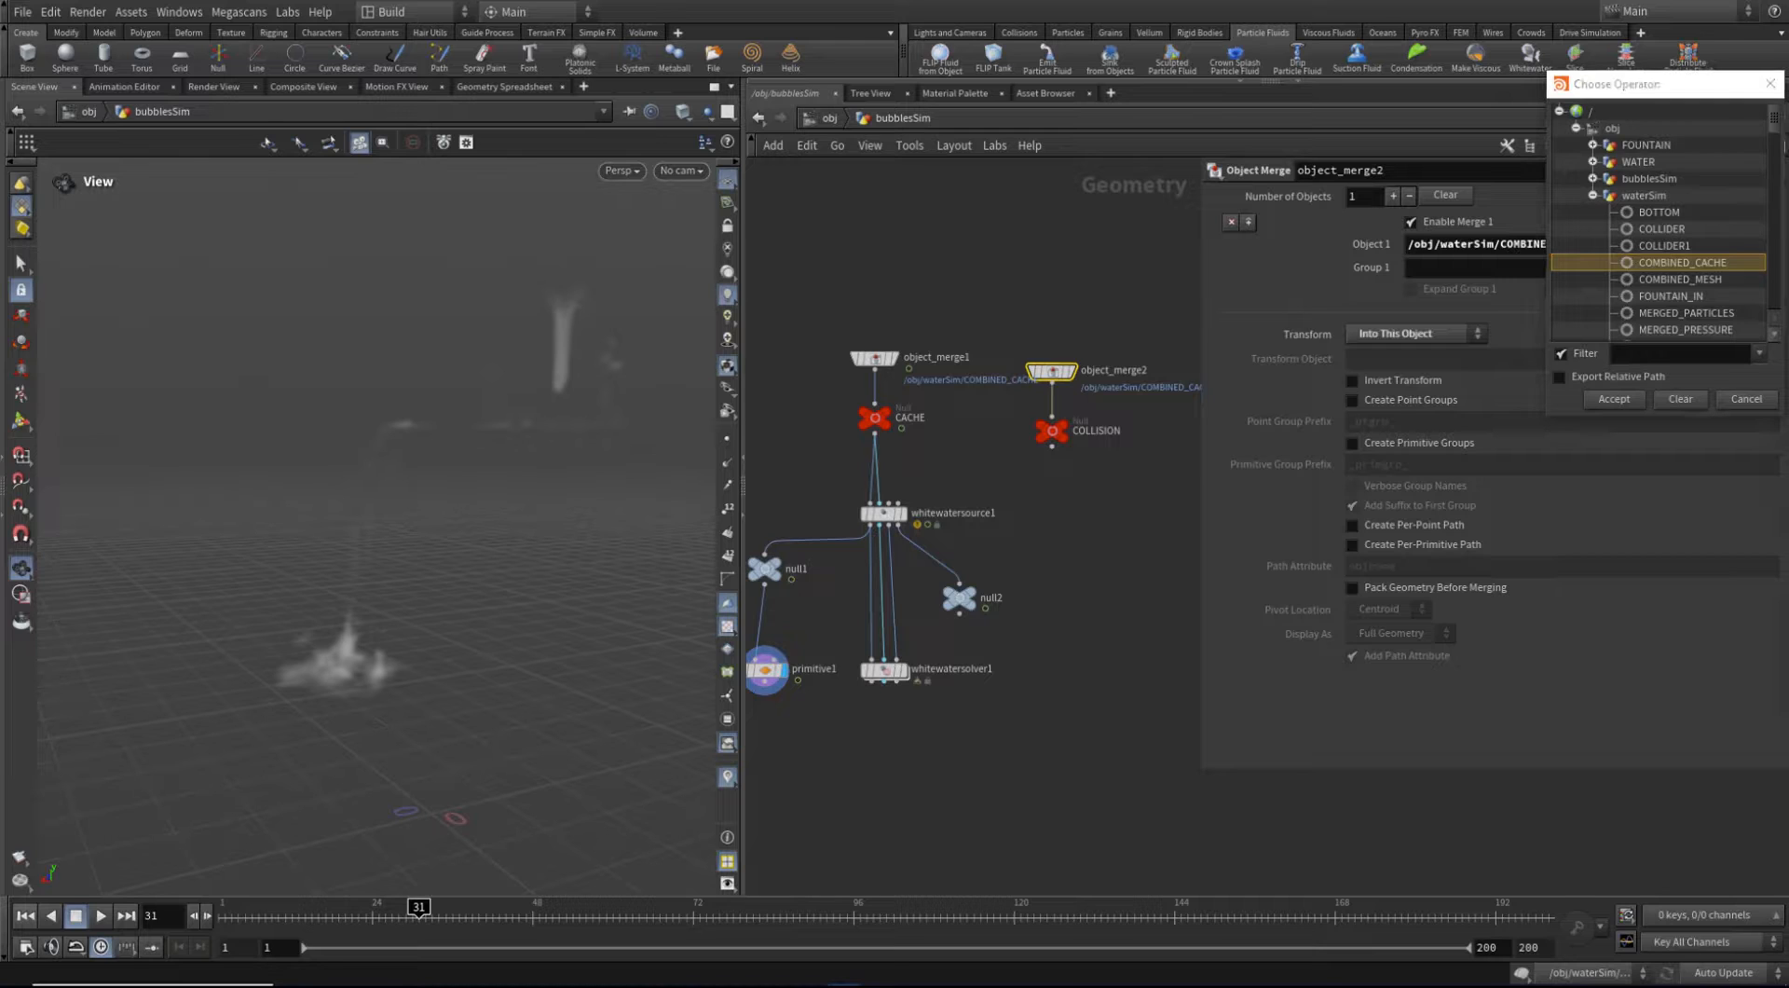
left_click_drag(1677, 84, 1541, 115)
left_click(1456, 176)
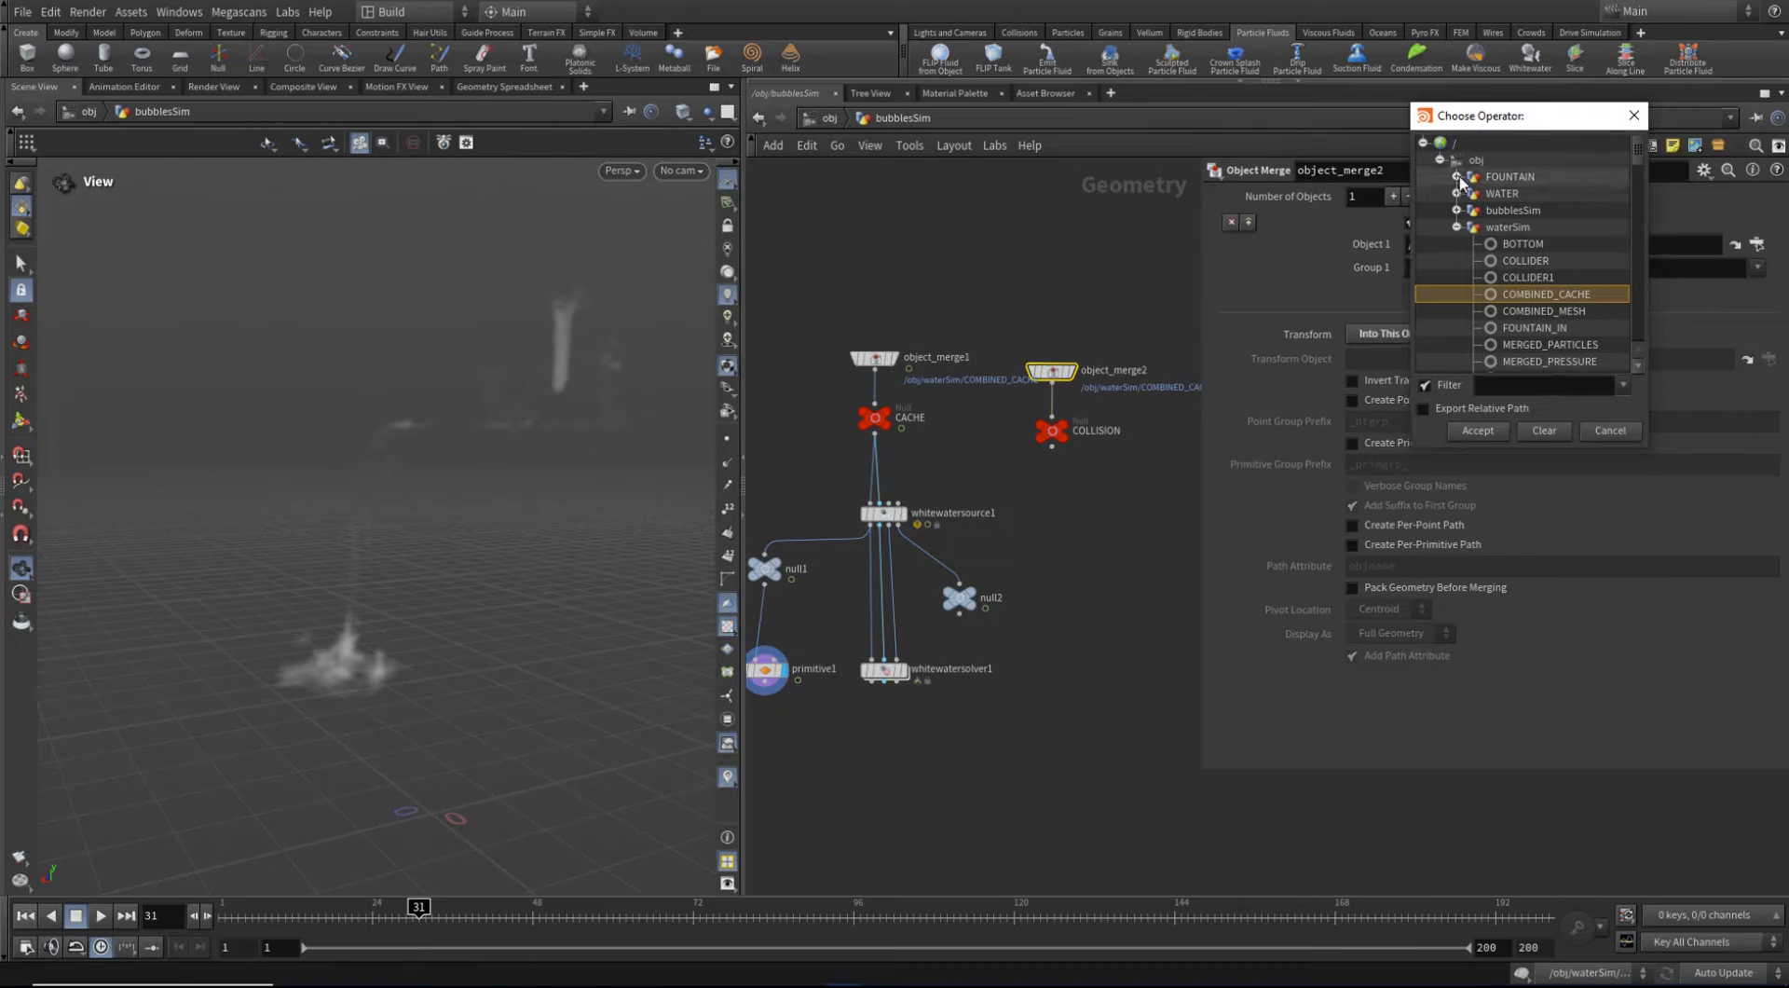
left_click(1539, 193)
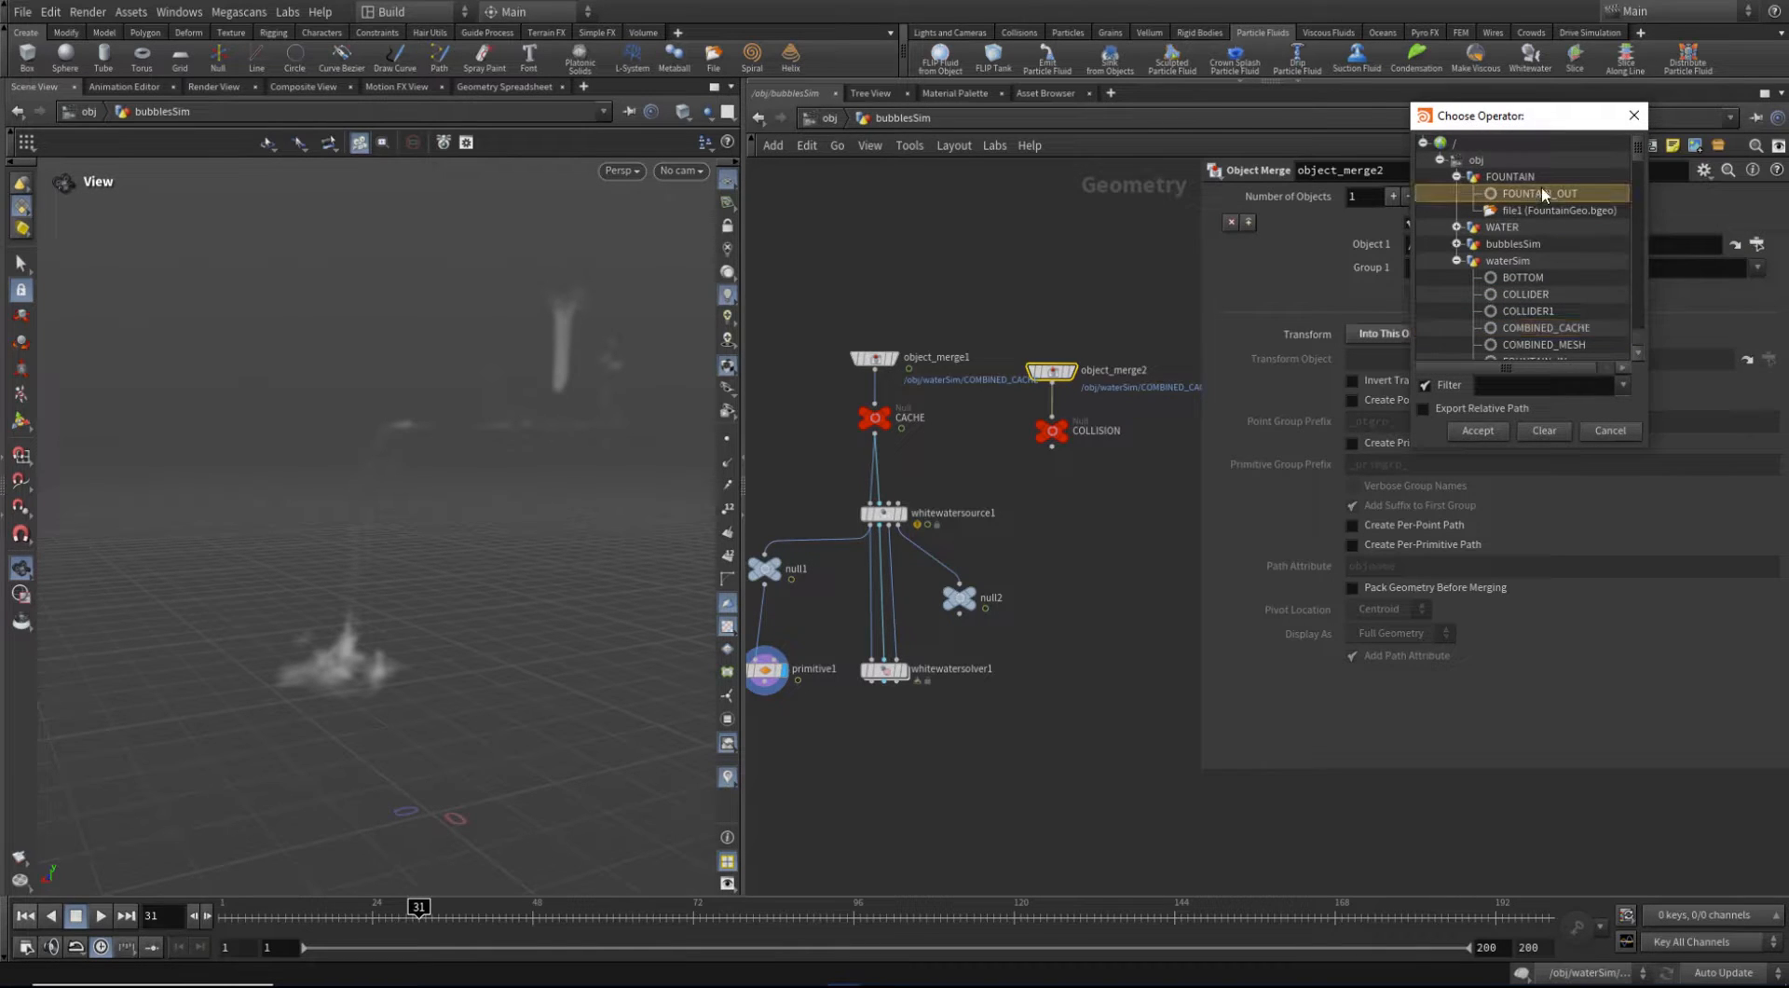
left_click(1478, 430)
Display the COLLISION null and inspect the fountain geometry from another angle
left_click(1070, 427)
left_click(1051, 431)
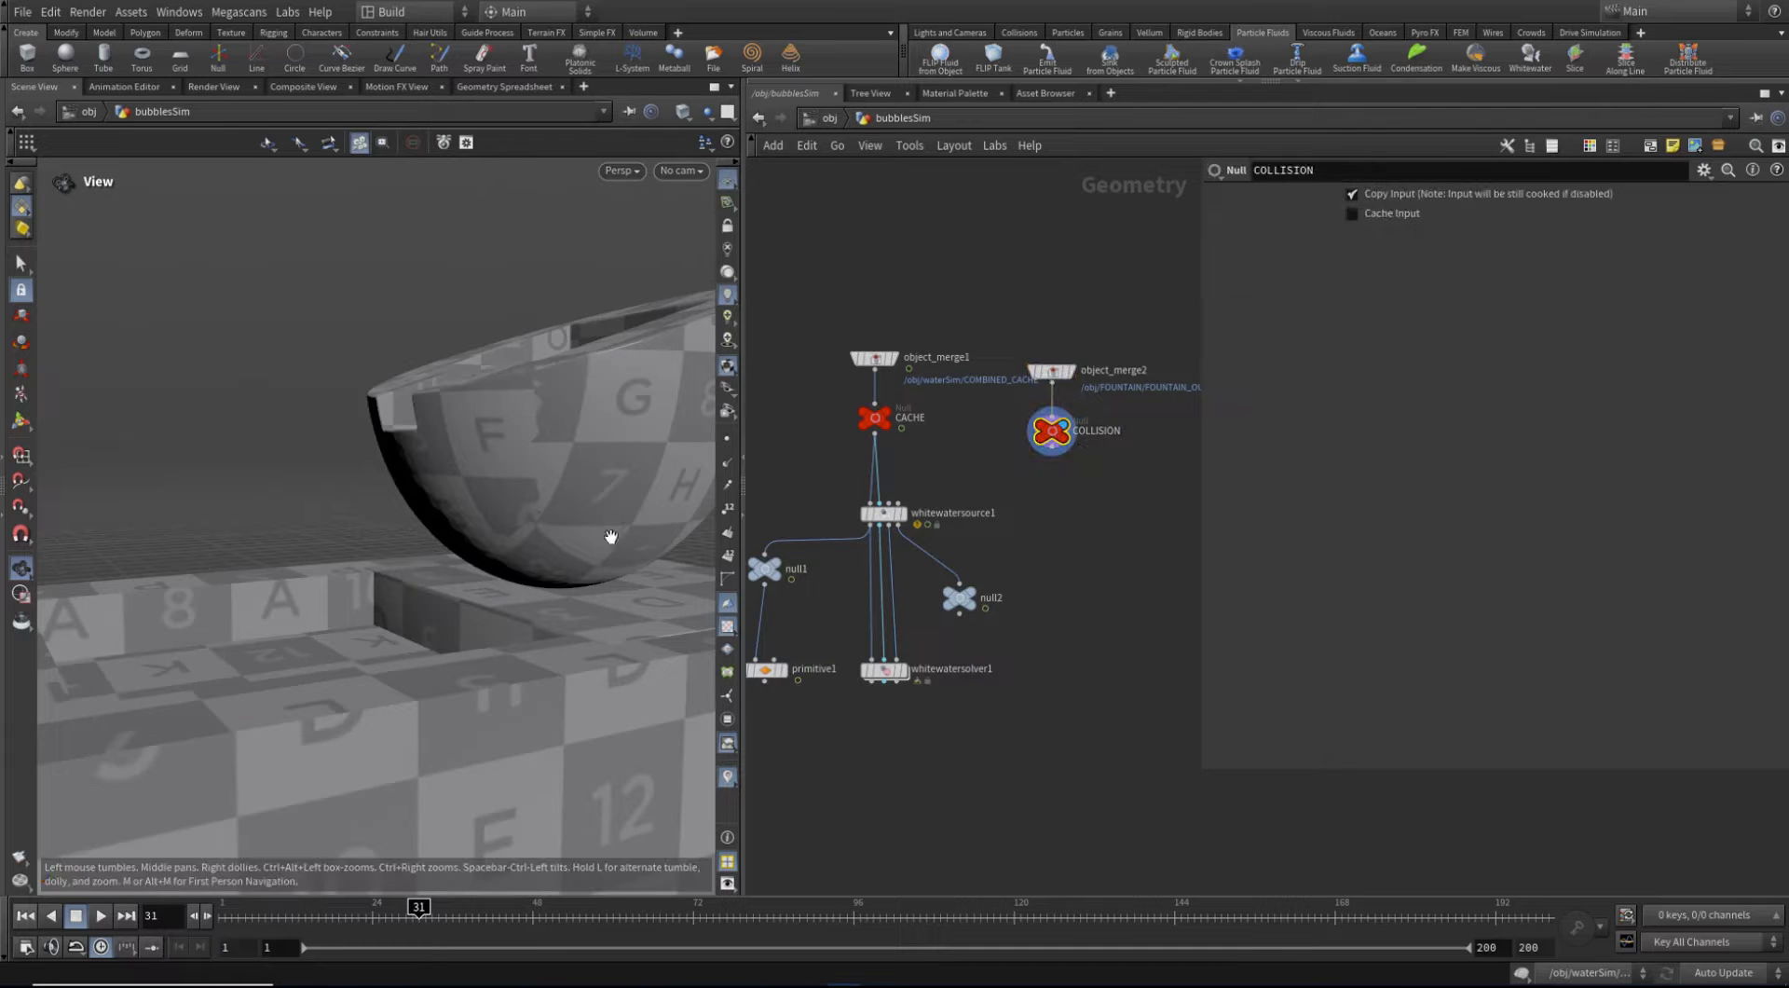
left_click_drag(392, 500, 686, 494)
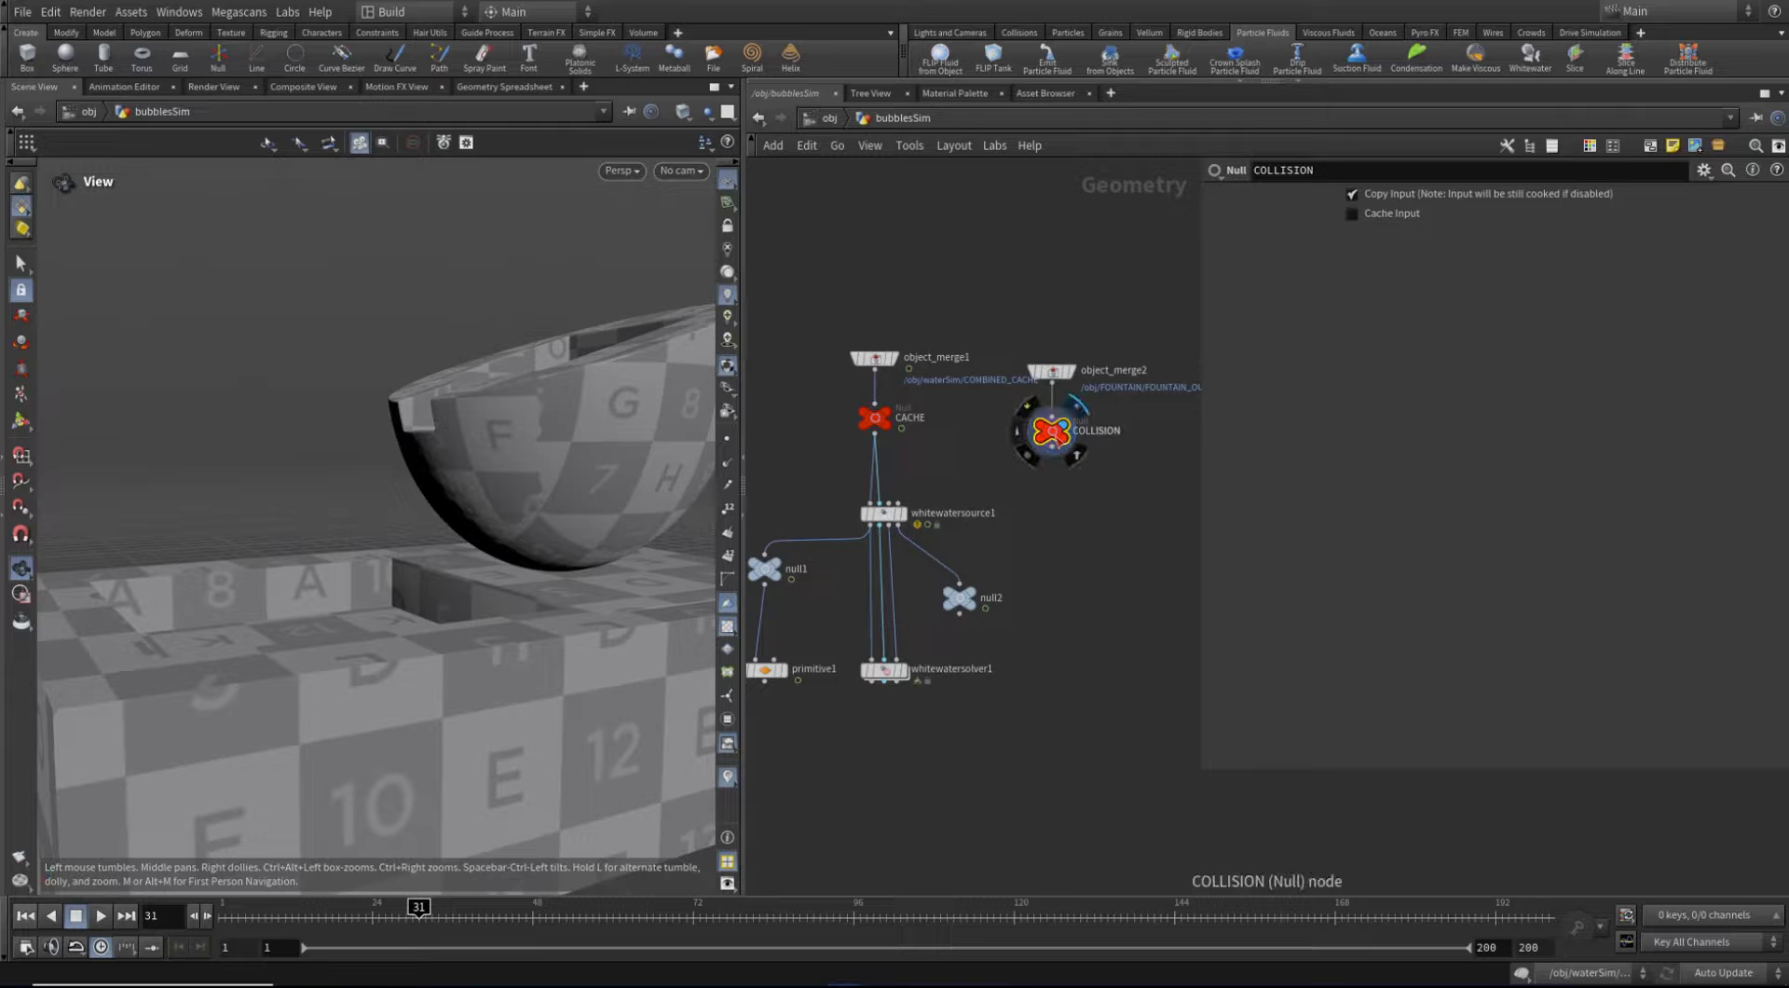
Align the object_merge2 and COLLISION nodes with the first chain and add a VDB from Polygons node wired to COLLISION's output
left_click_drag(1056, 436, 1049, 423, "shift")
left_click_drag(532, 423, 587, 466)
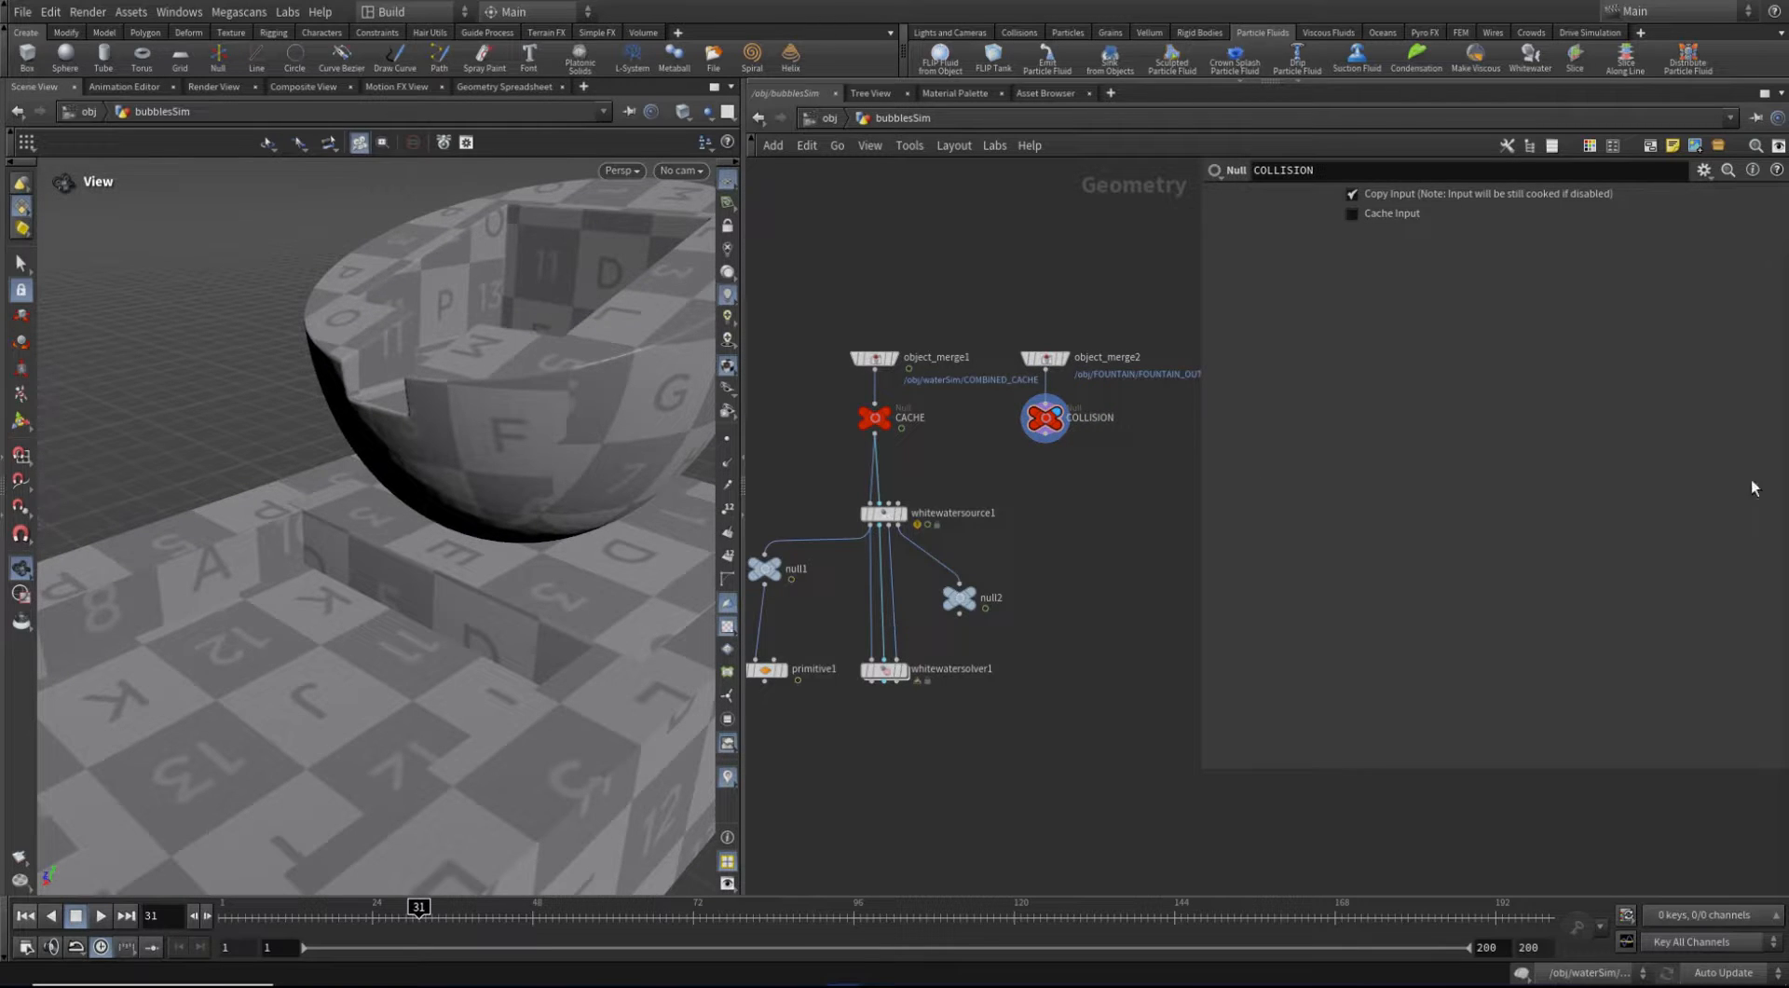
key("Tab")
type("v")
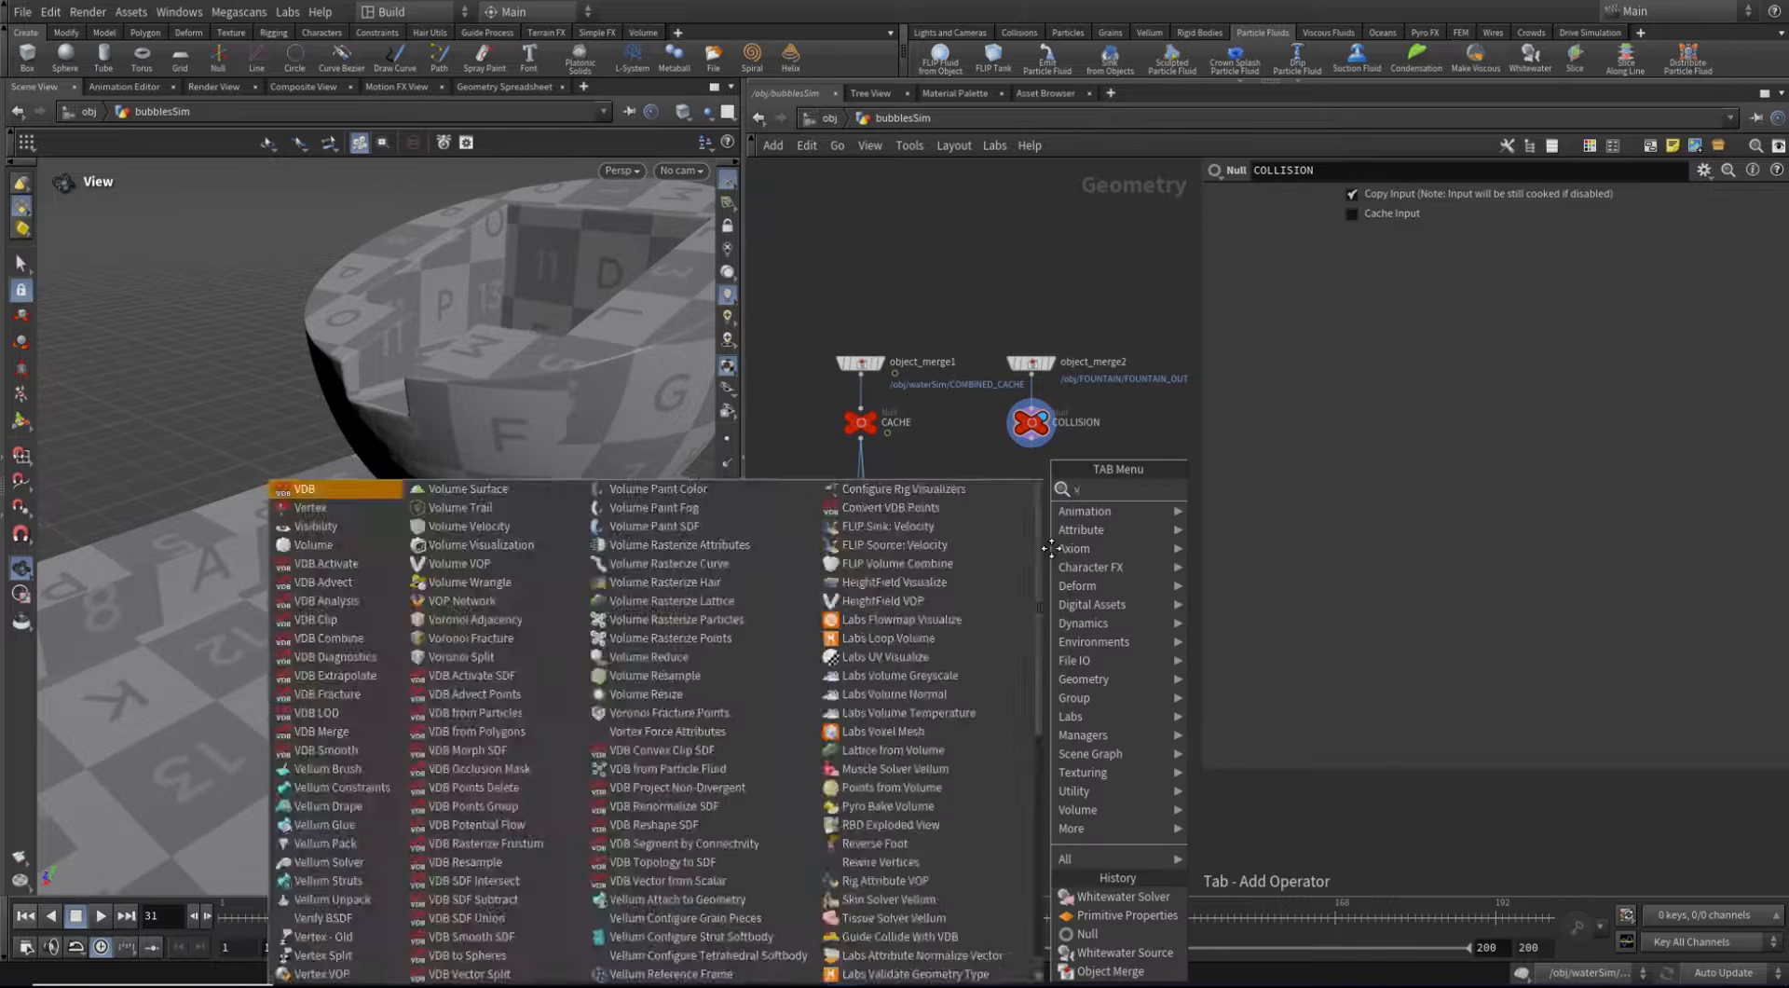
type("dpol")
left_click(1211, 494)
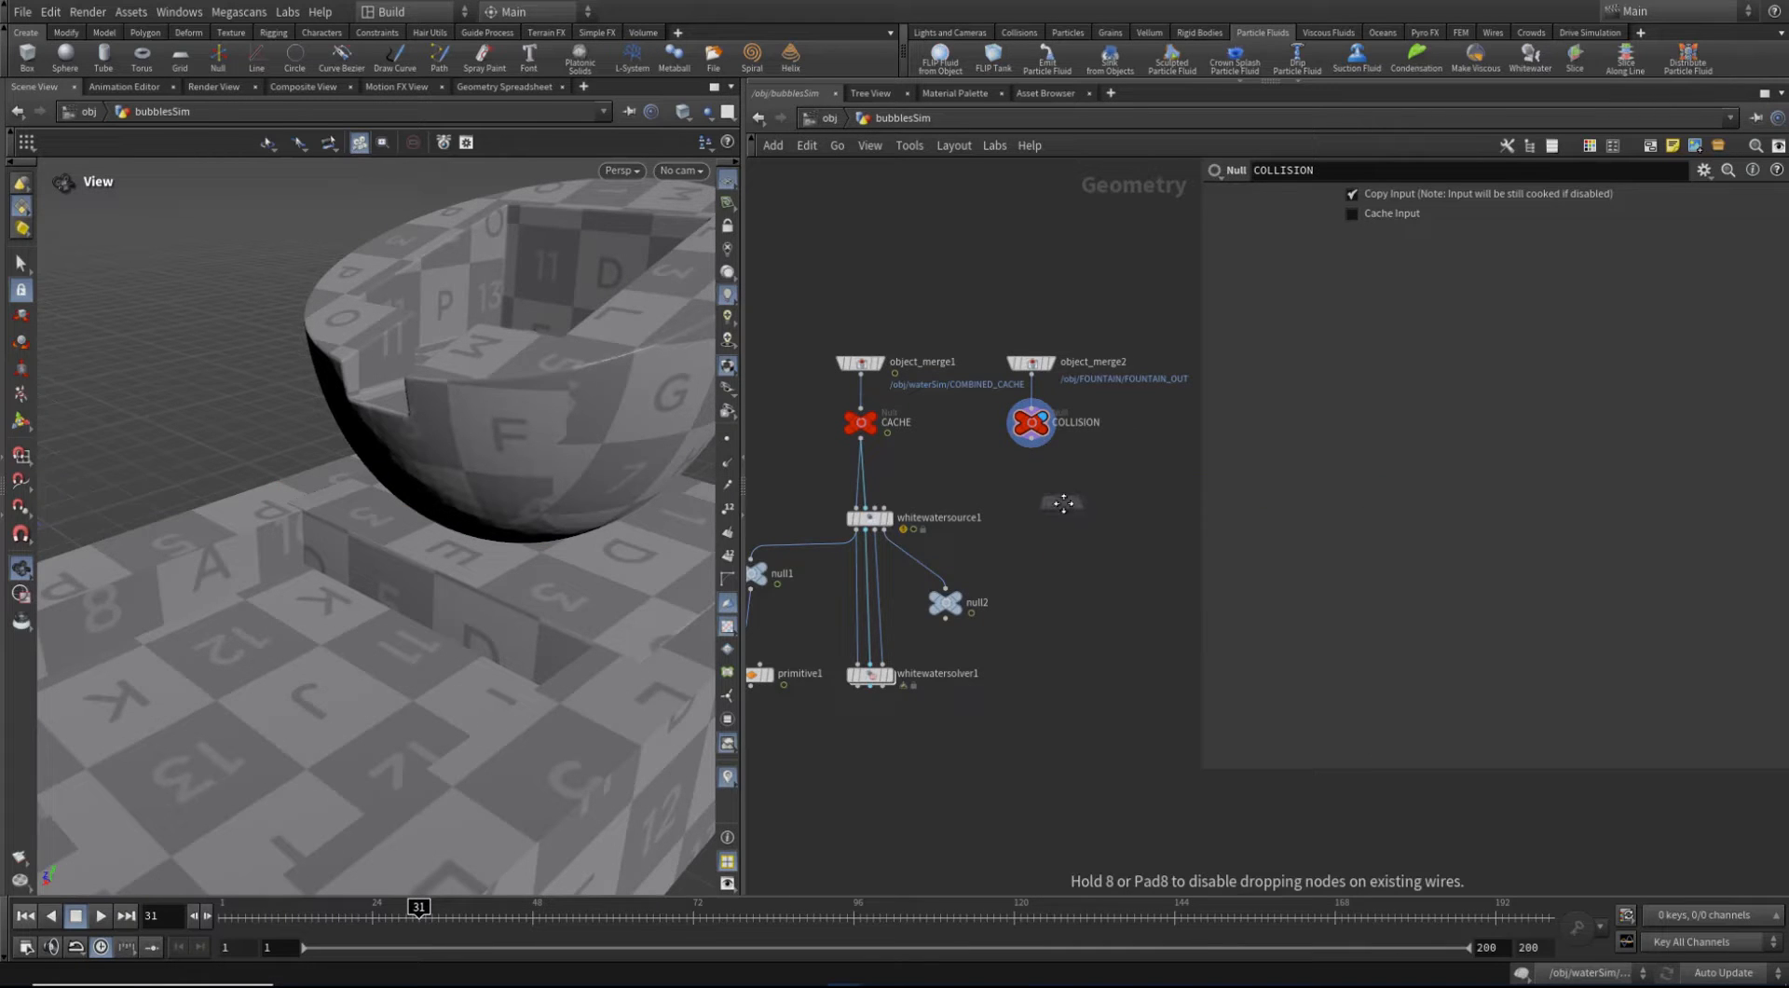
left_click(1062, 503)
left_click(1032, 444)
left_click(1060, 494)
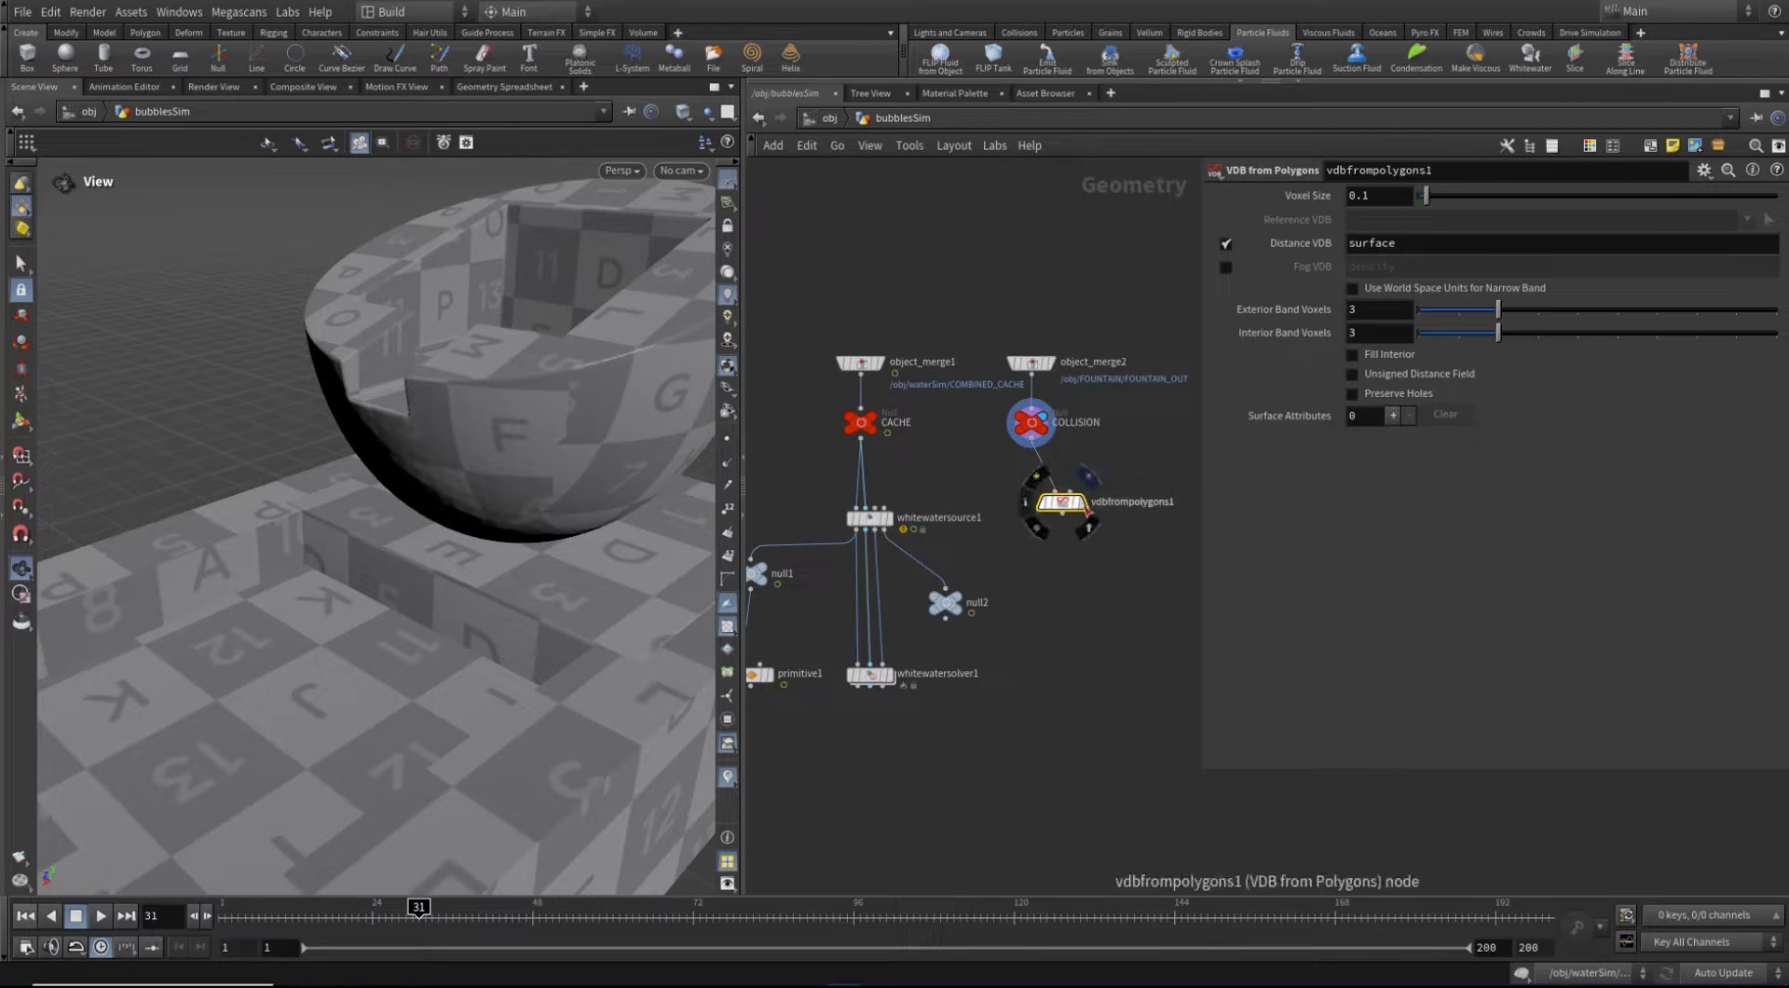
Place vdbfrompolygons1 directly beneath COLLISION and display its volume, viewing the whole fountain
right_click_drag(595, 412, 439, 406)
left_click_drag(439, 406, 377, 420)
left_click_drag(1068, 503, 1044, 469)
scroll(1009, 583, "down", 3)
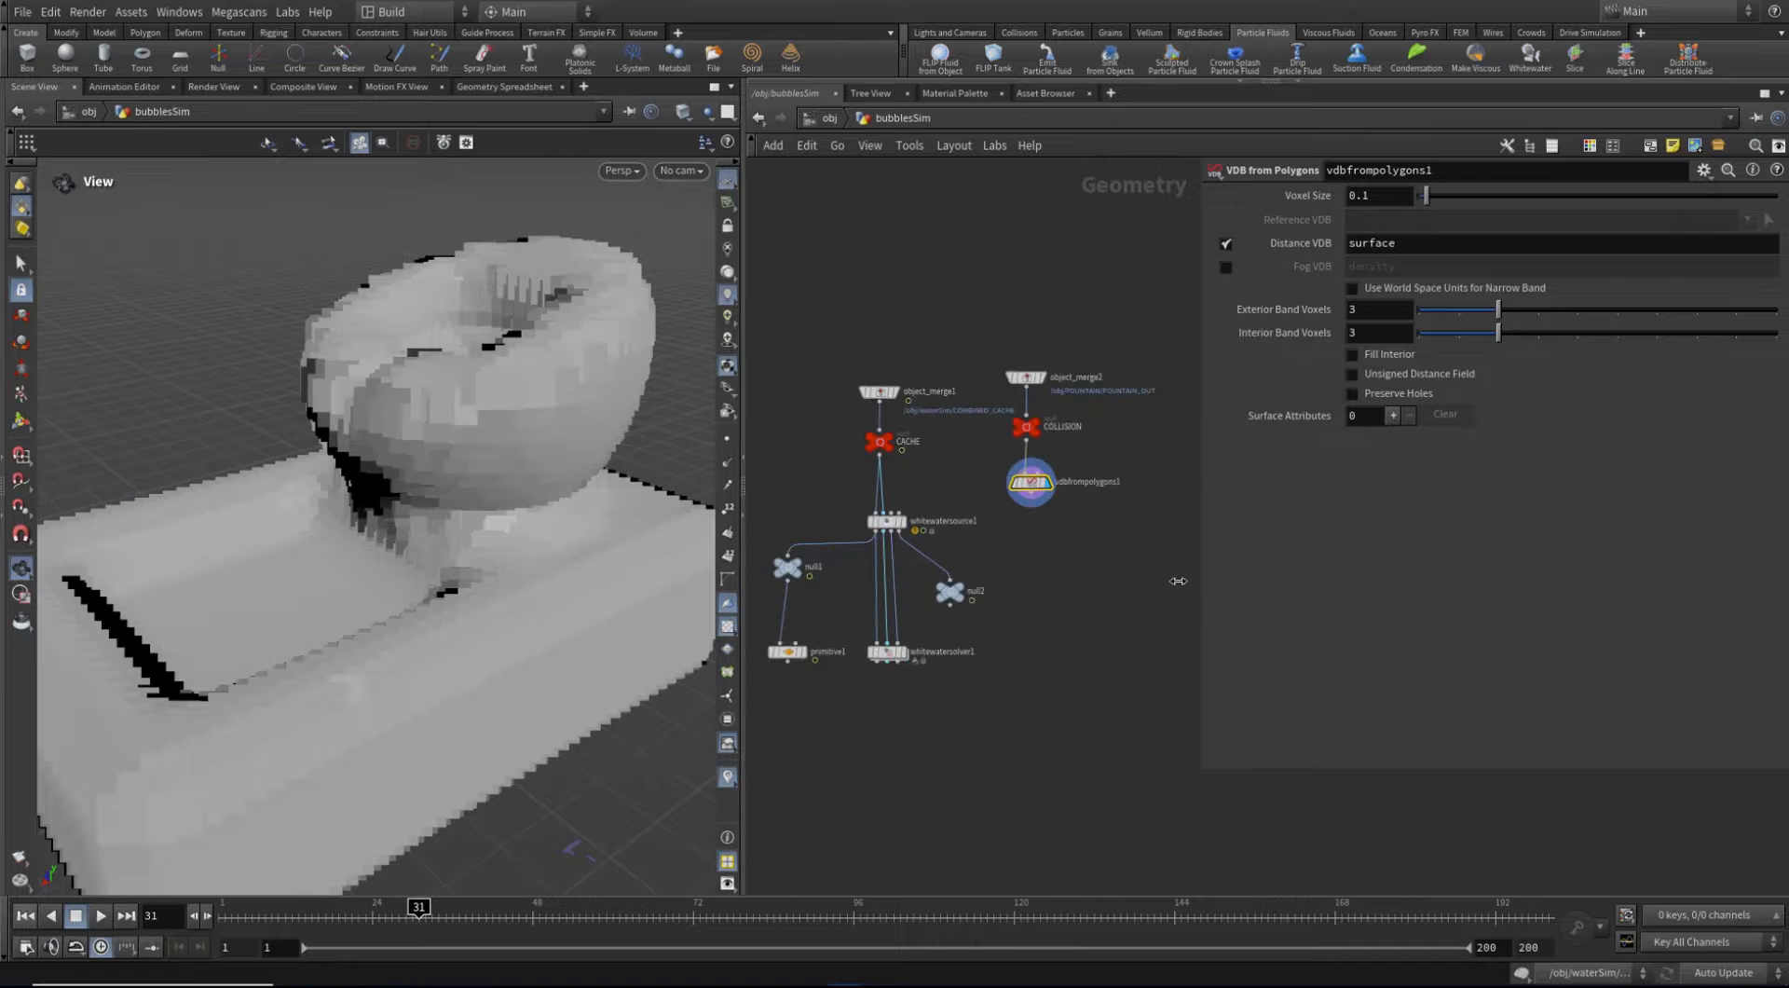
Add a Convert VDB node, wire vdbfrompolygons1 into its first input and display it
key("Tab")
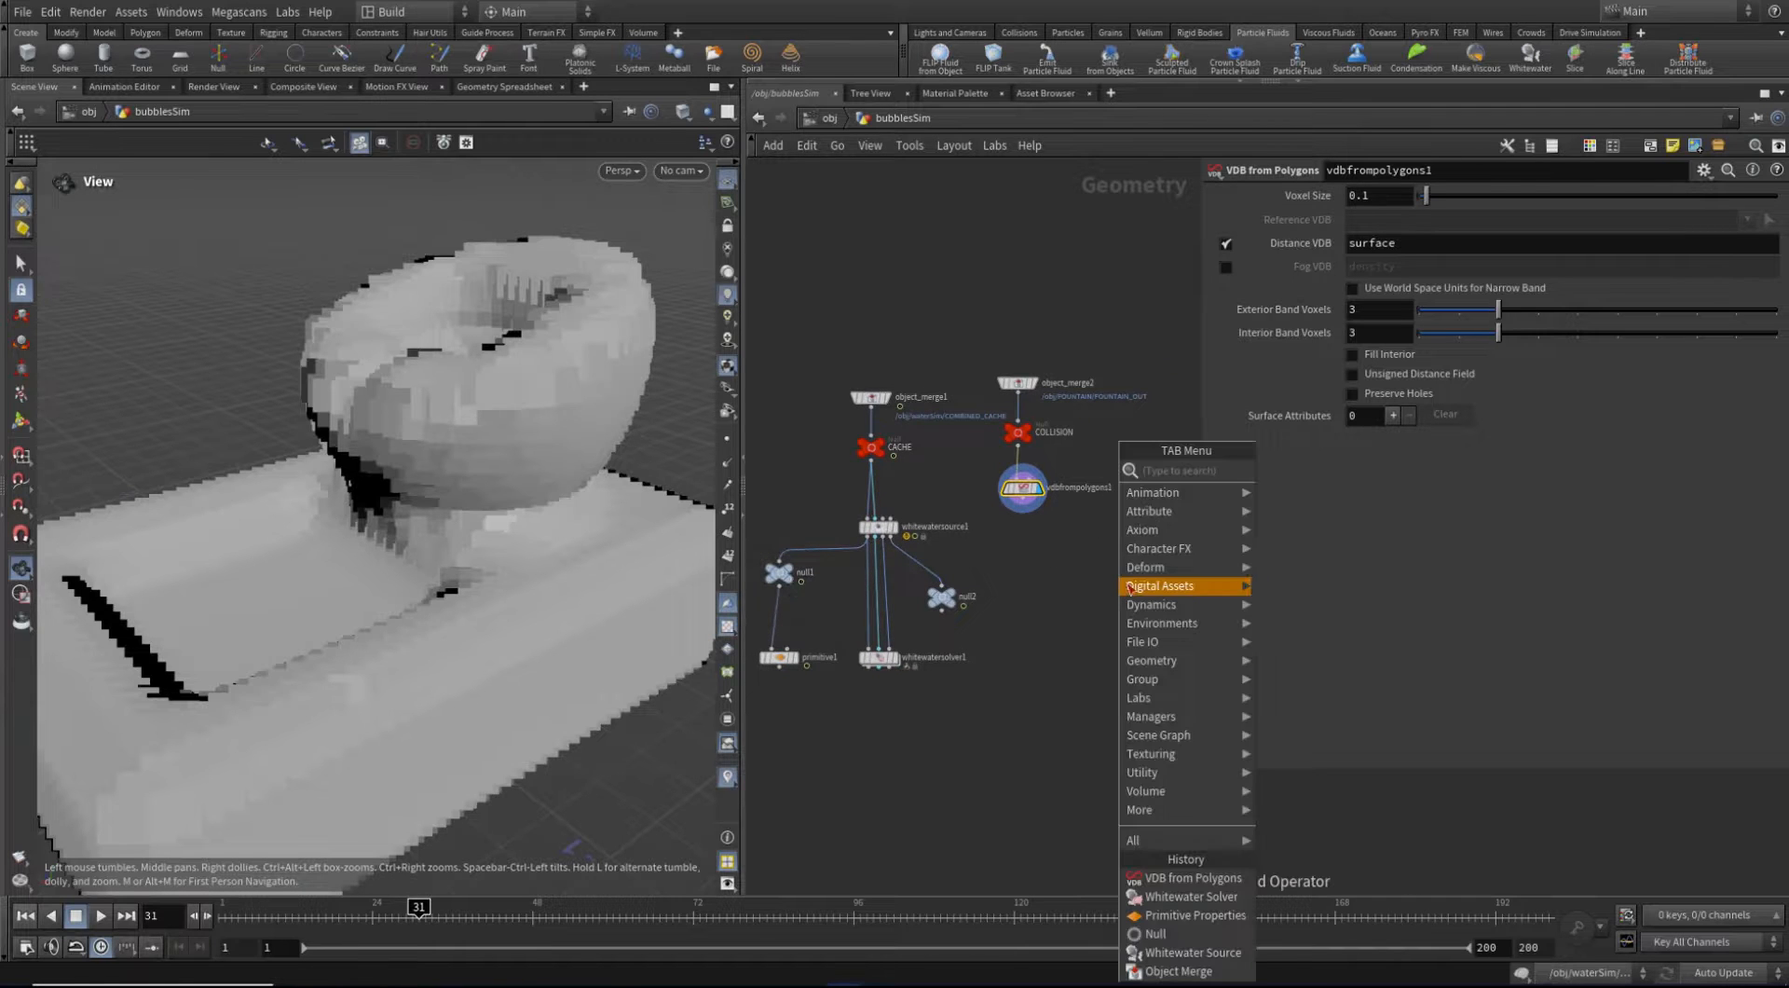
type("vc")
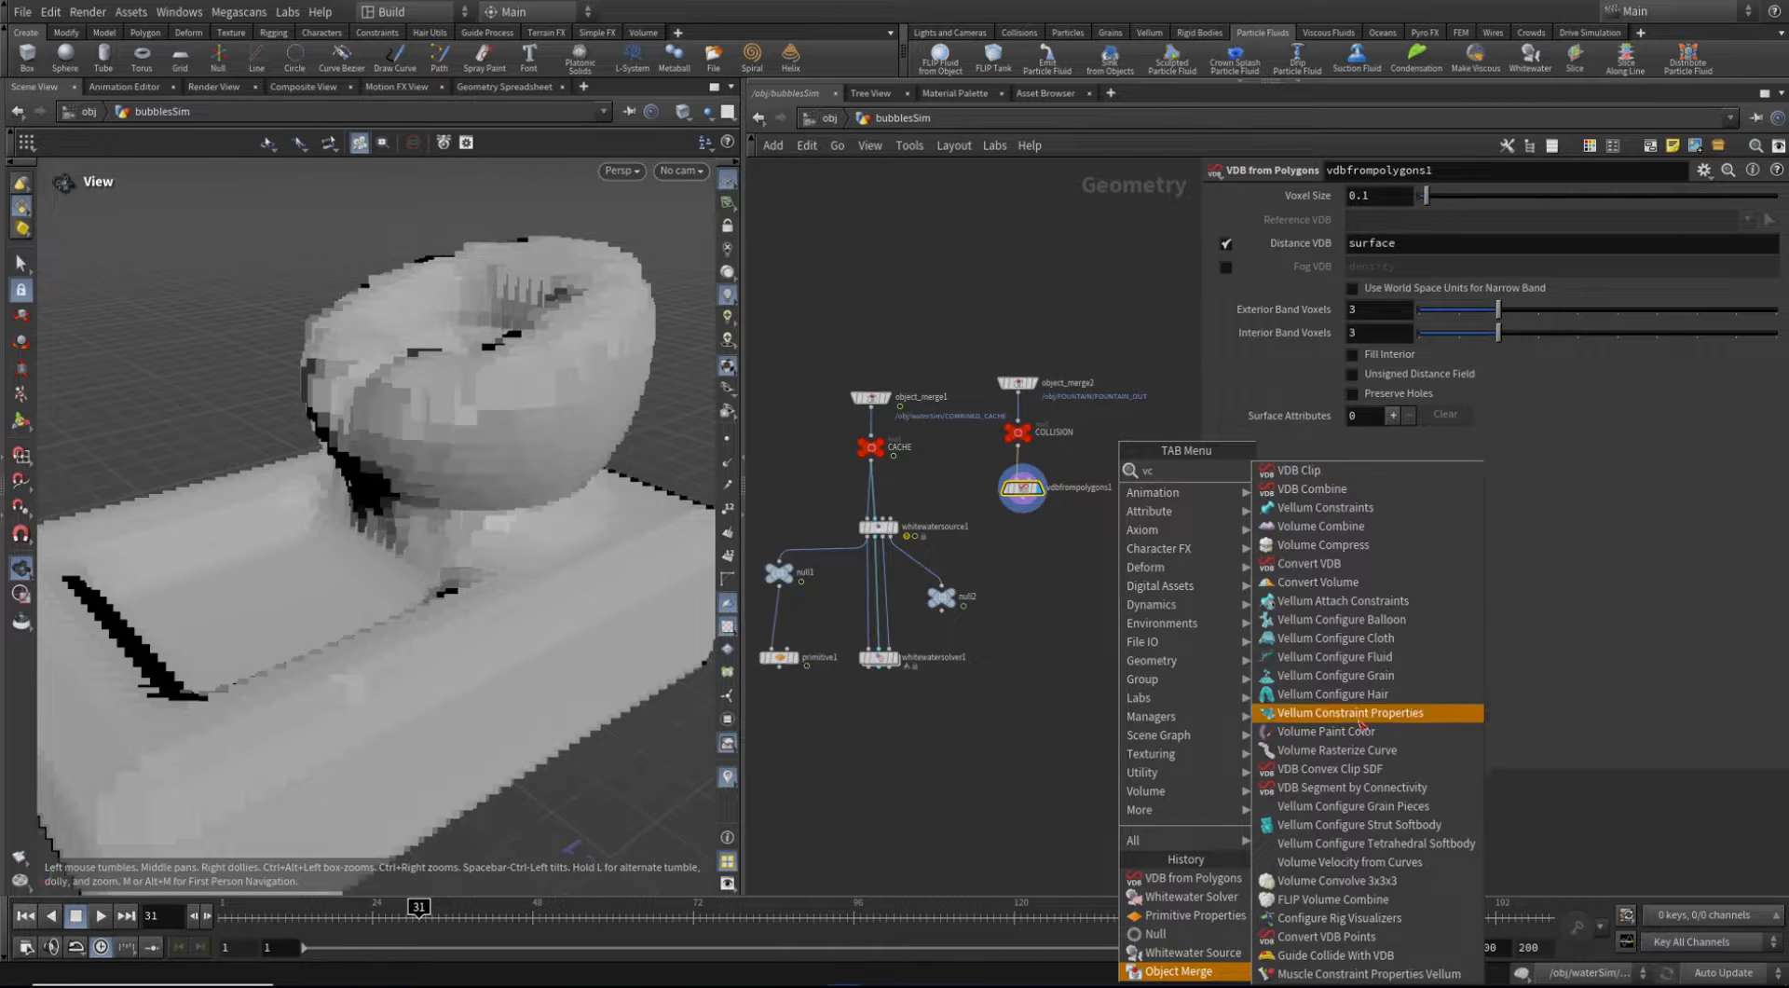
left_click(1035, 708)
key("Tab")
type("vd")
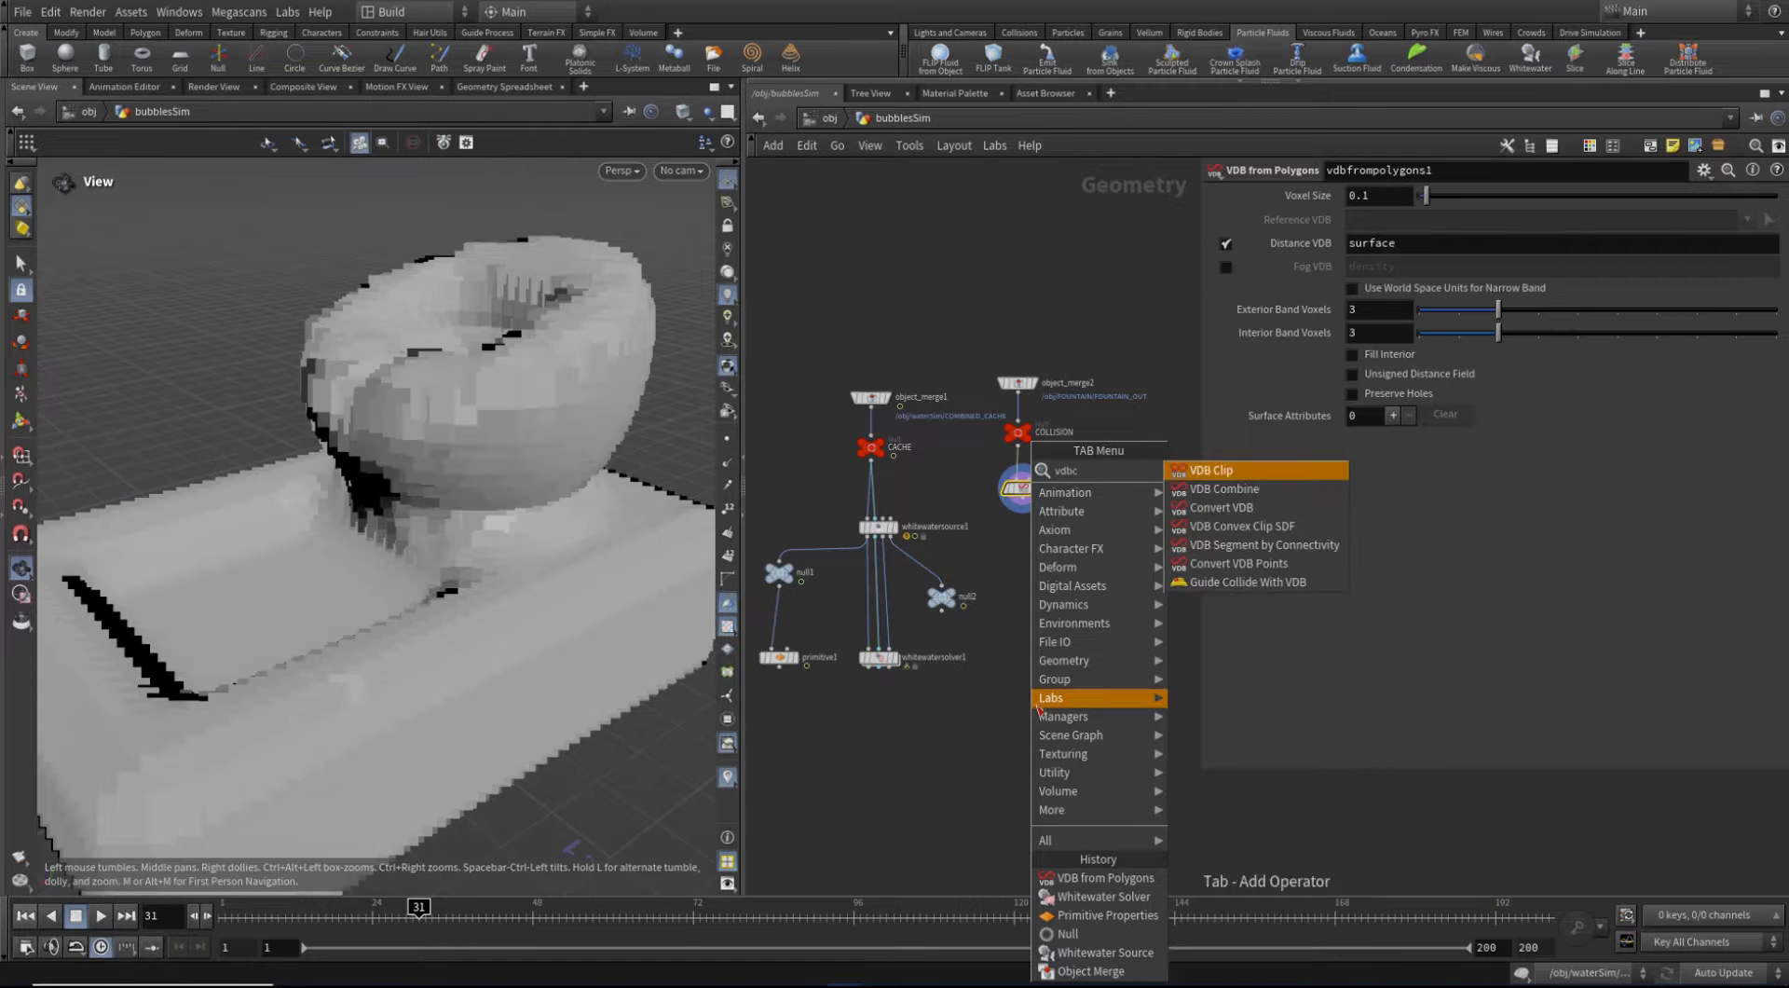
left_click(1230, 488)
left_click(1100, 578)
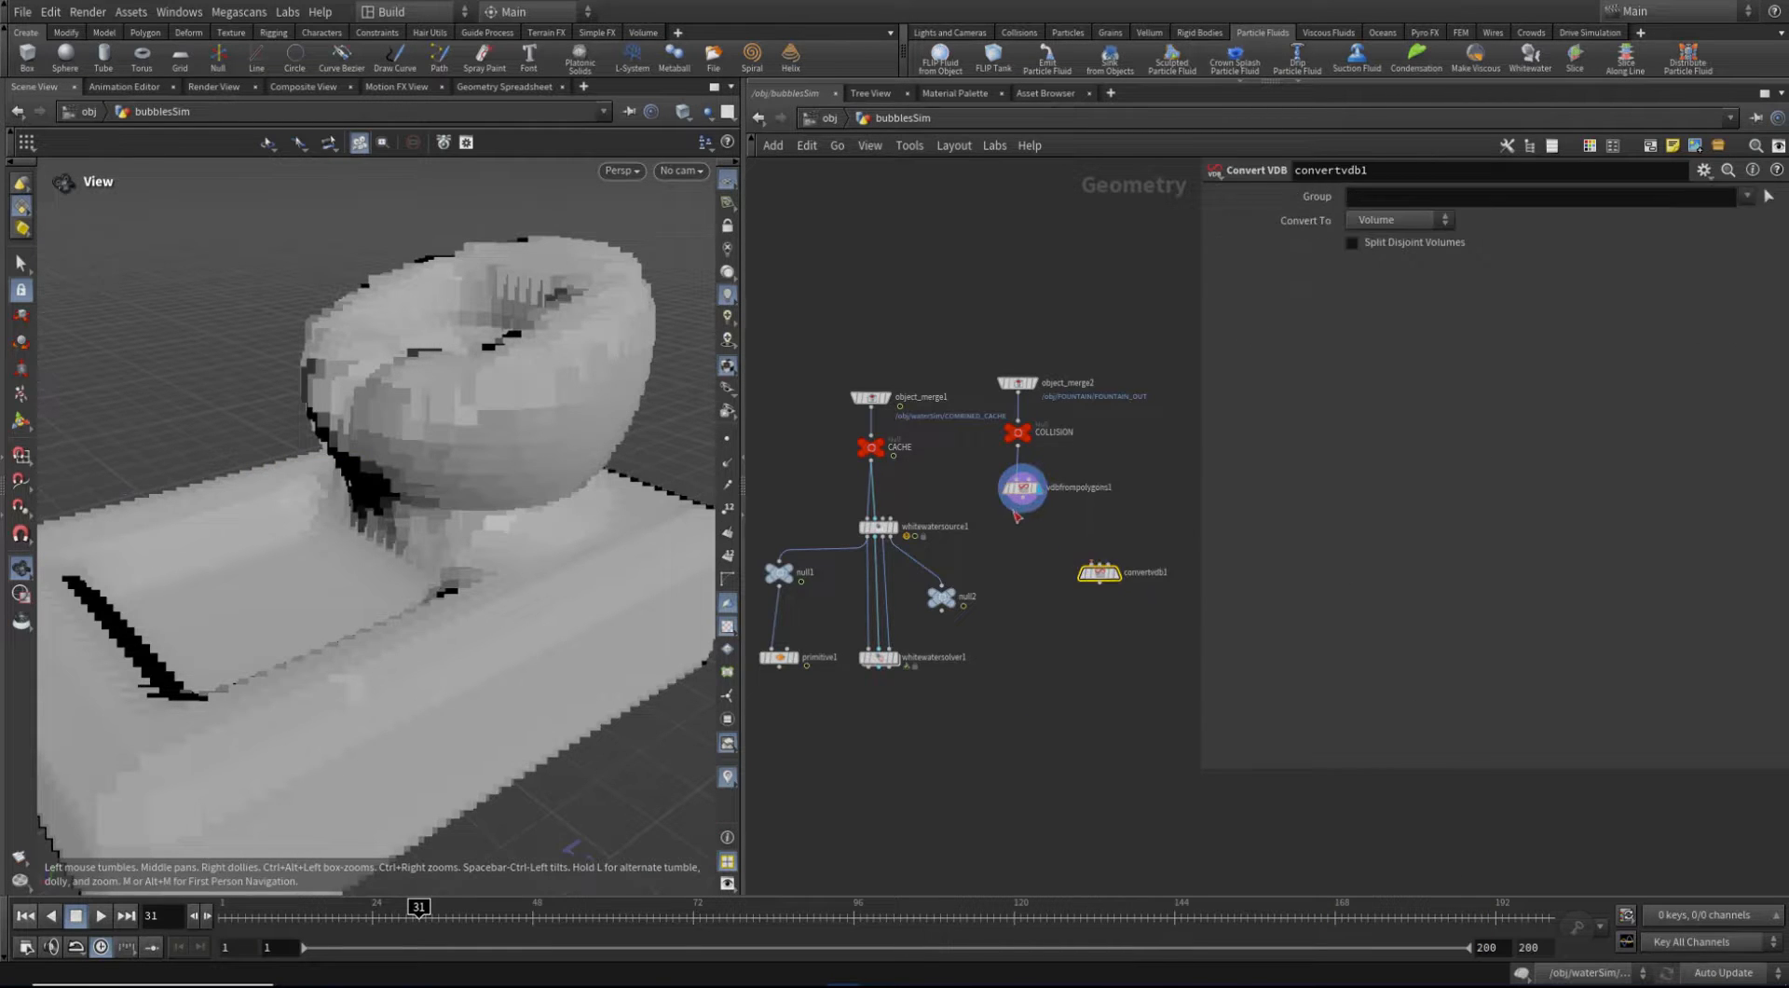
left_click(1022, 498)
left_click(1092, 564)
key("ctrl+z")
left_click(1035, 507)
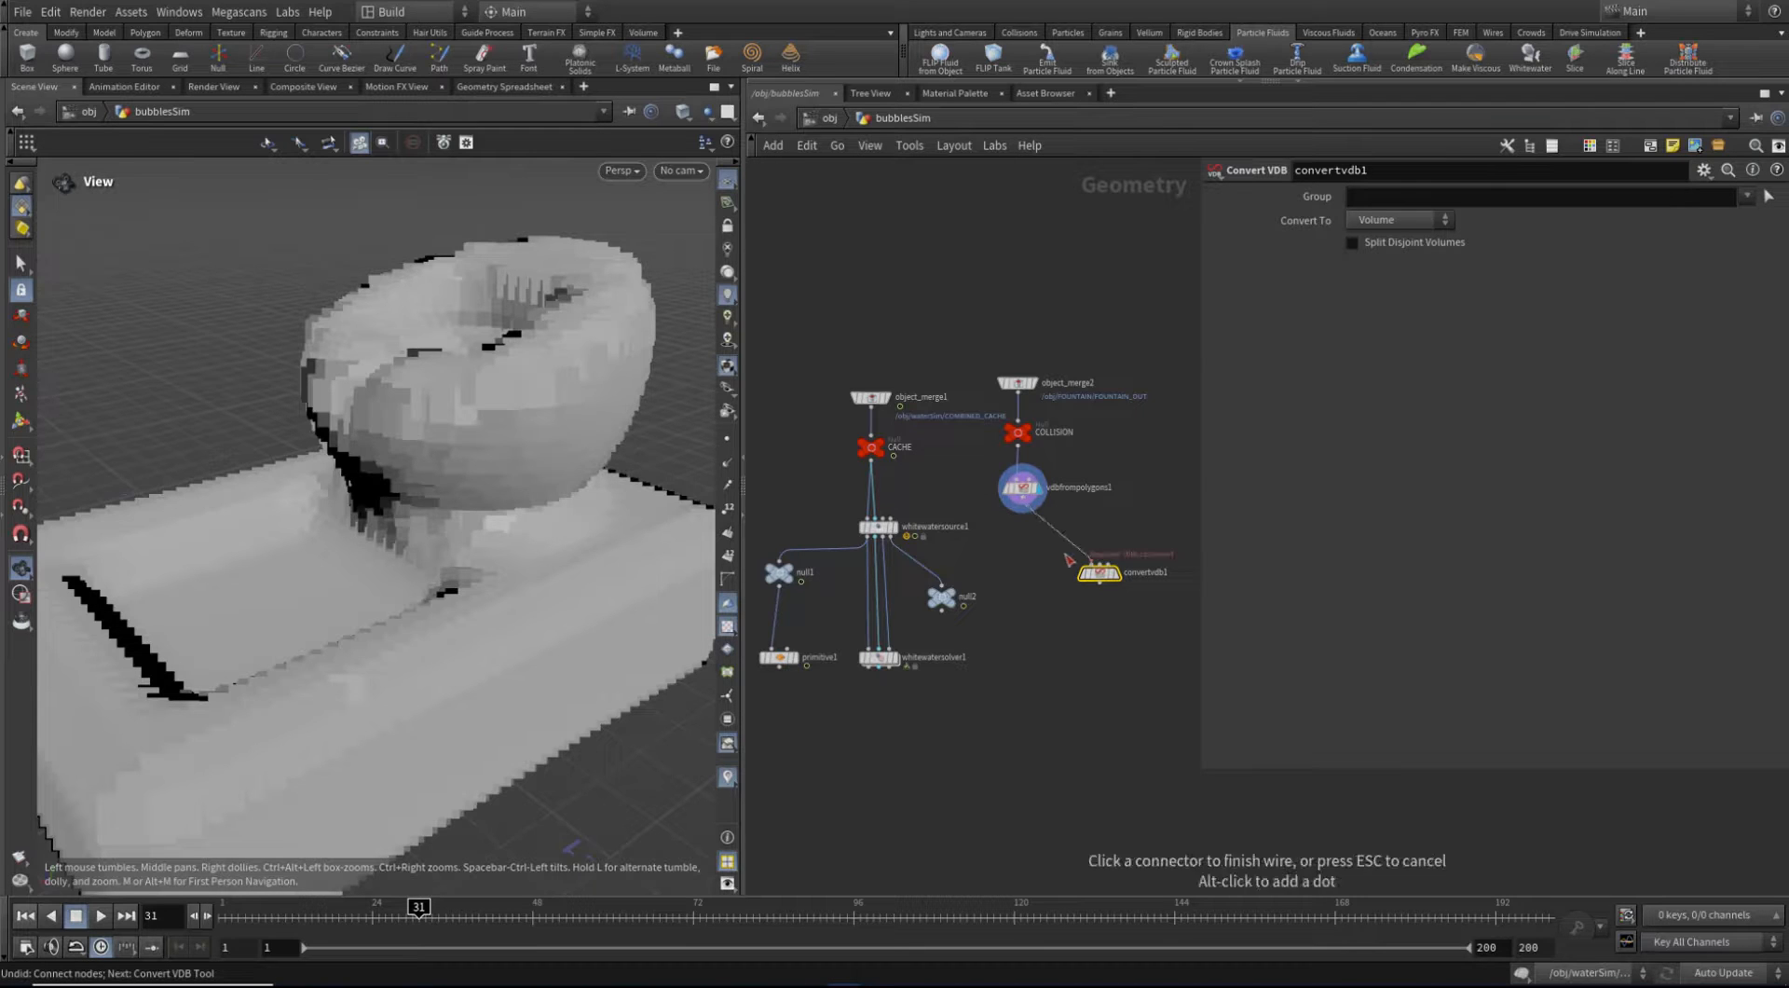
left_click(1099, 563)
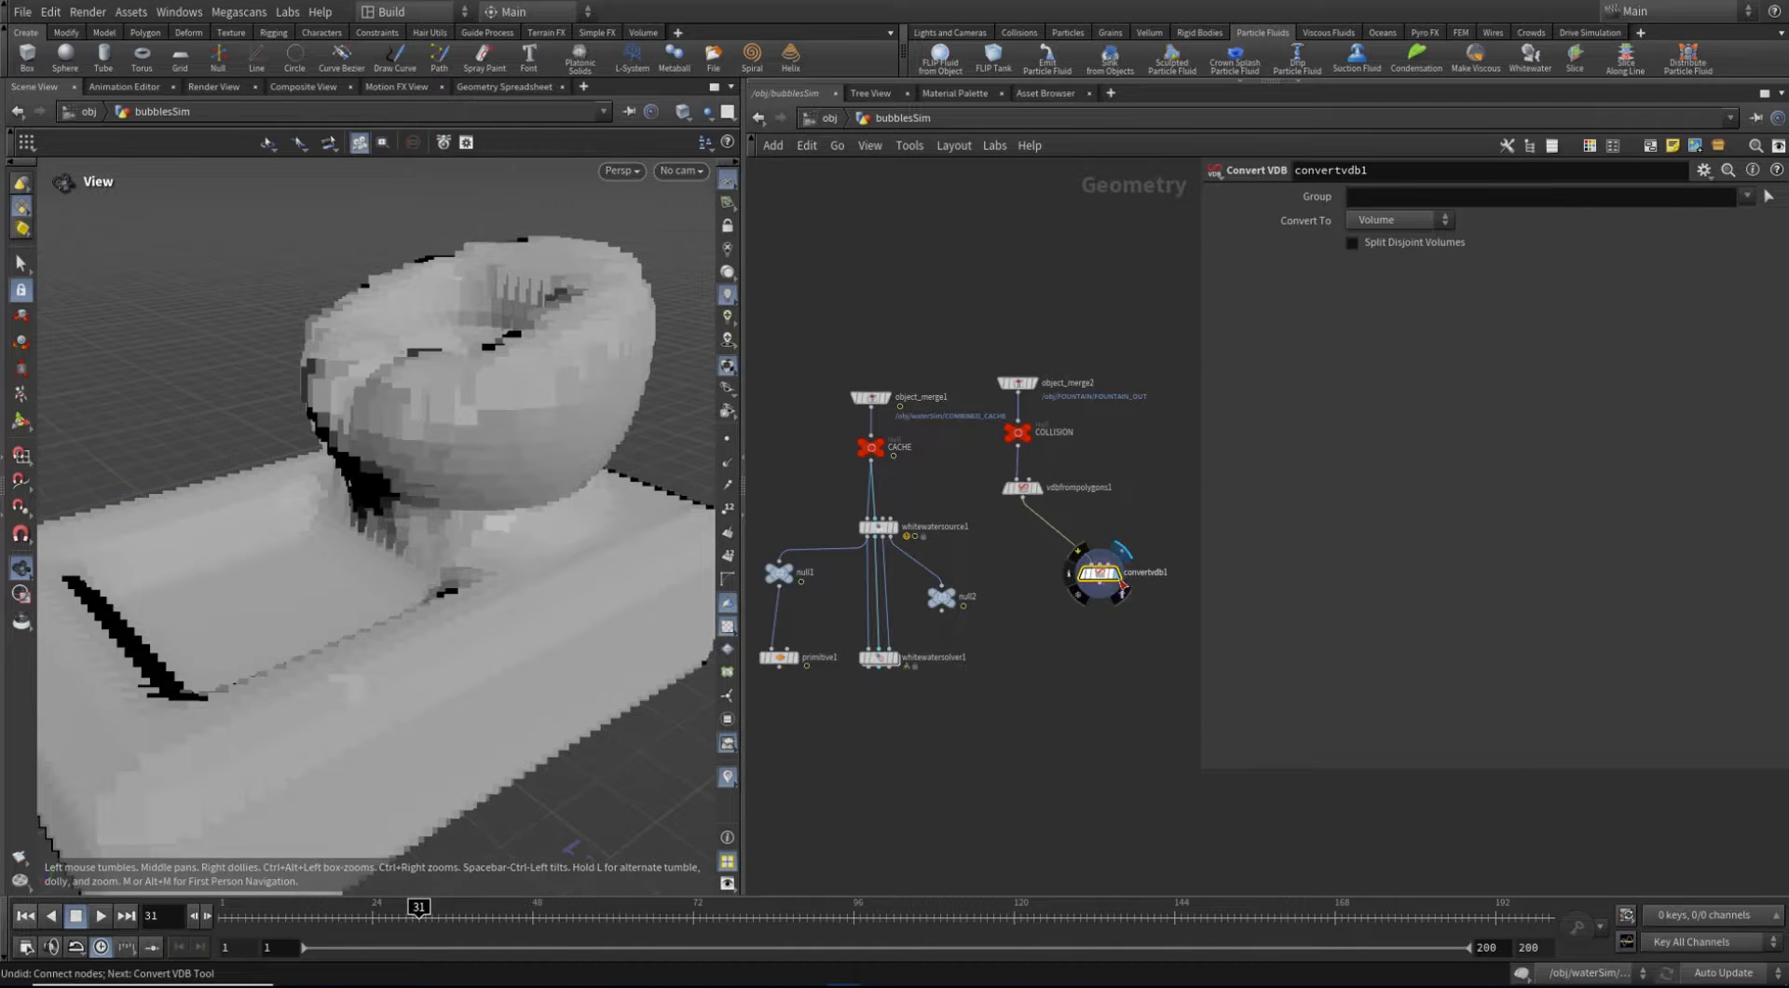
Set convertvdb1 to convert the VDB to a polygon surface and inspect the fountain mesh
left_click(1398, 220)
left_click(1379, 270)
left_click_drag(467, 370, 573, 416)
Set the Voxel Size of vdbfrompolygons1 to 0.005 and inspect the detail of the converted fountain
left_click(1023, 488)
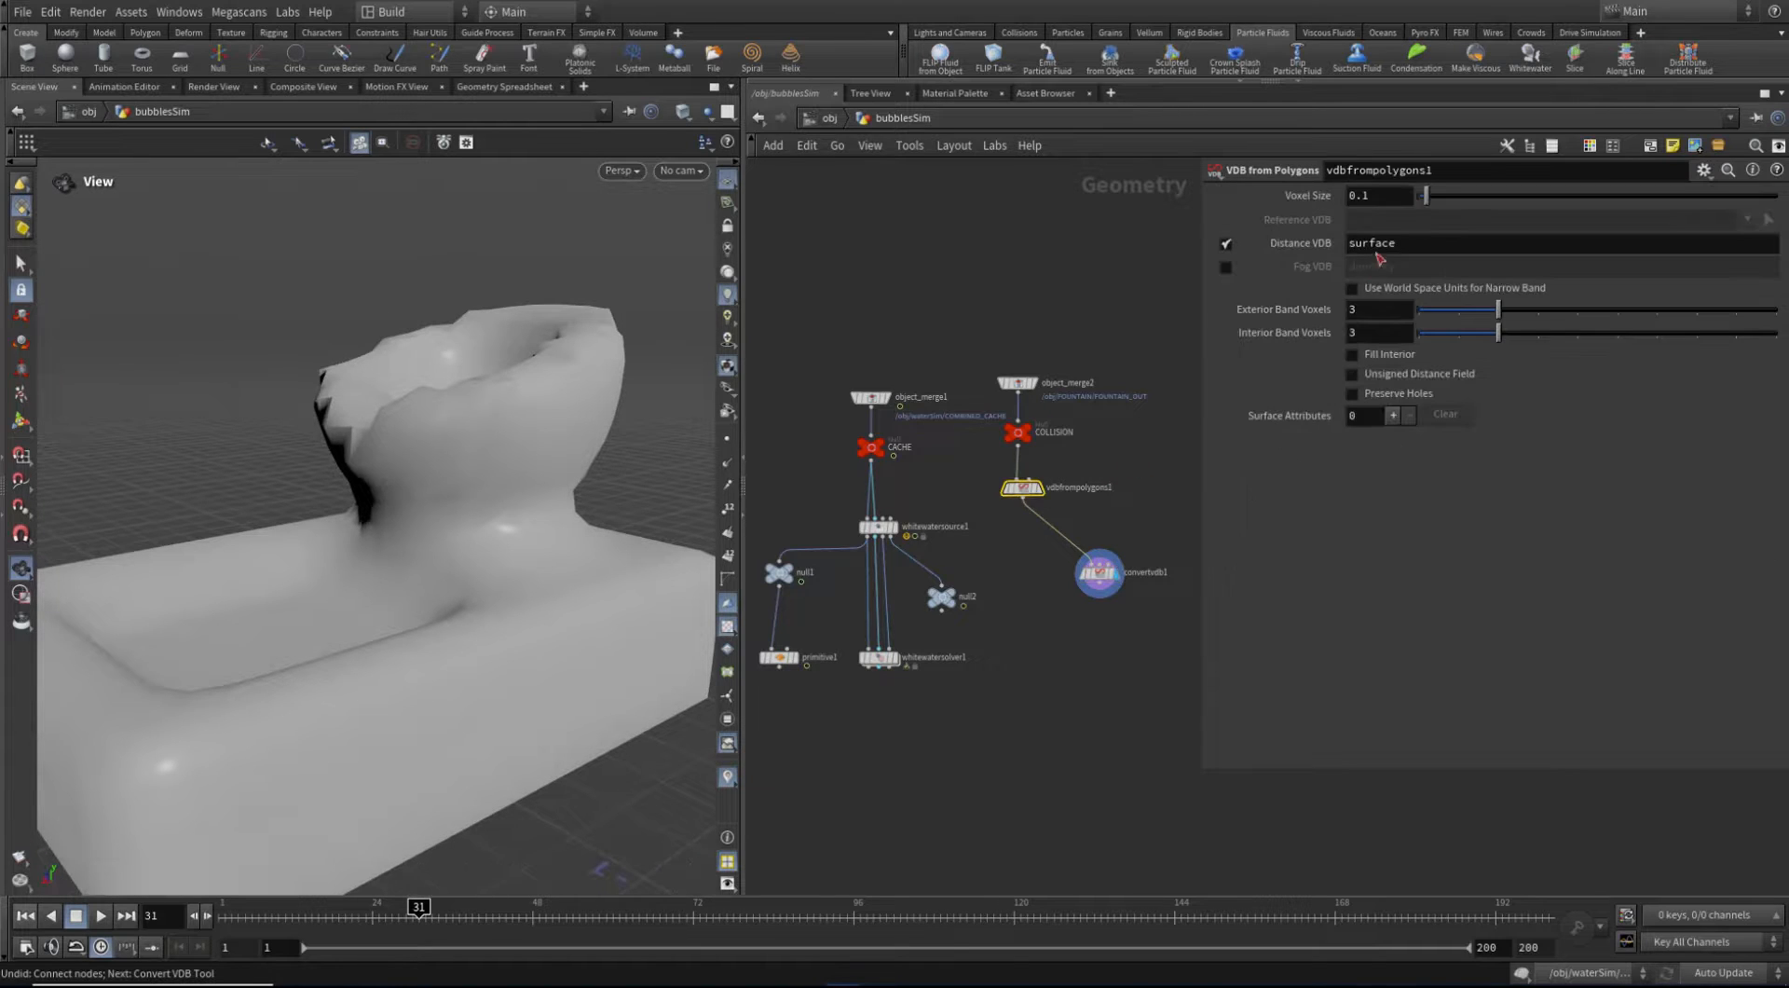
double_click(1361, 194)
key("Return")
left_click_drag(380, 445, 463, 437)
right_click_drag(463, 437, 623, 383)
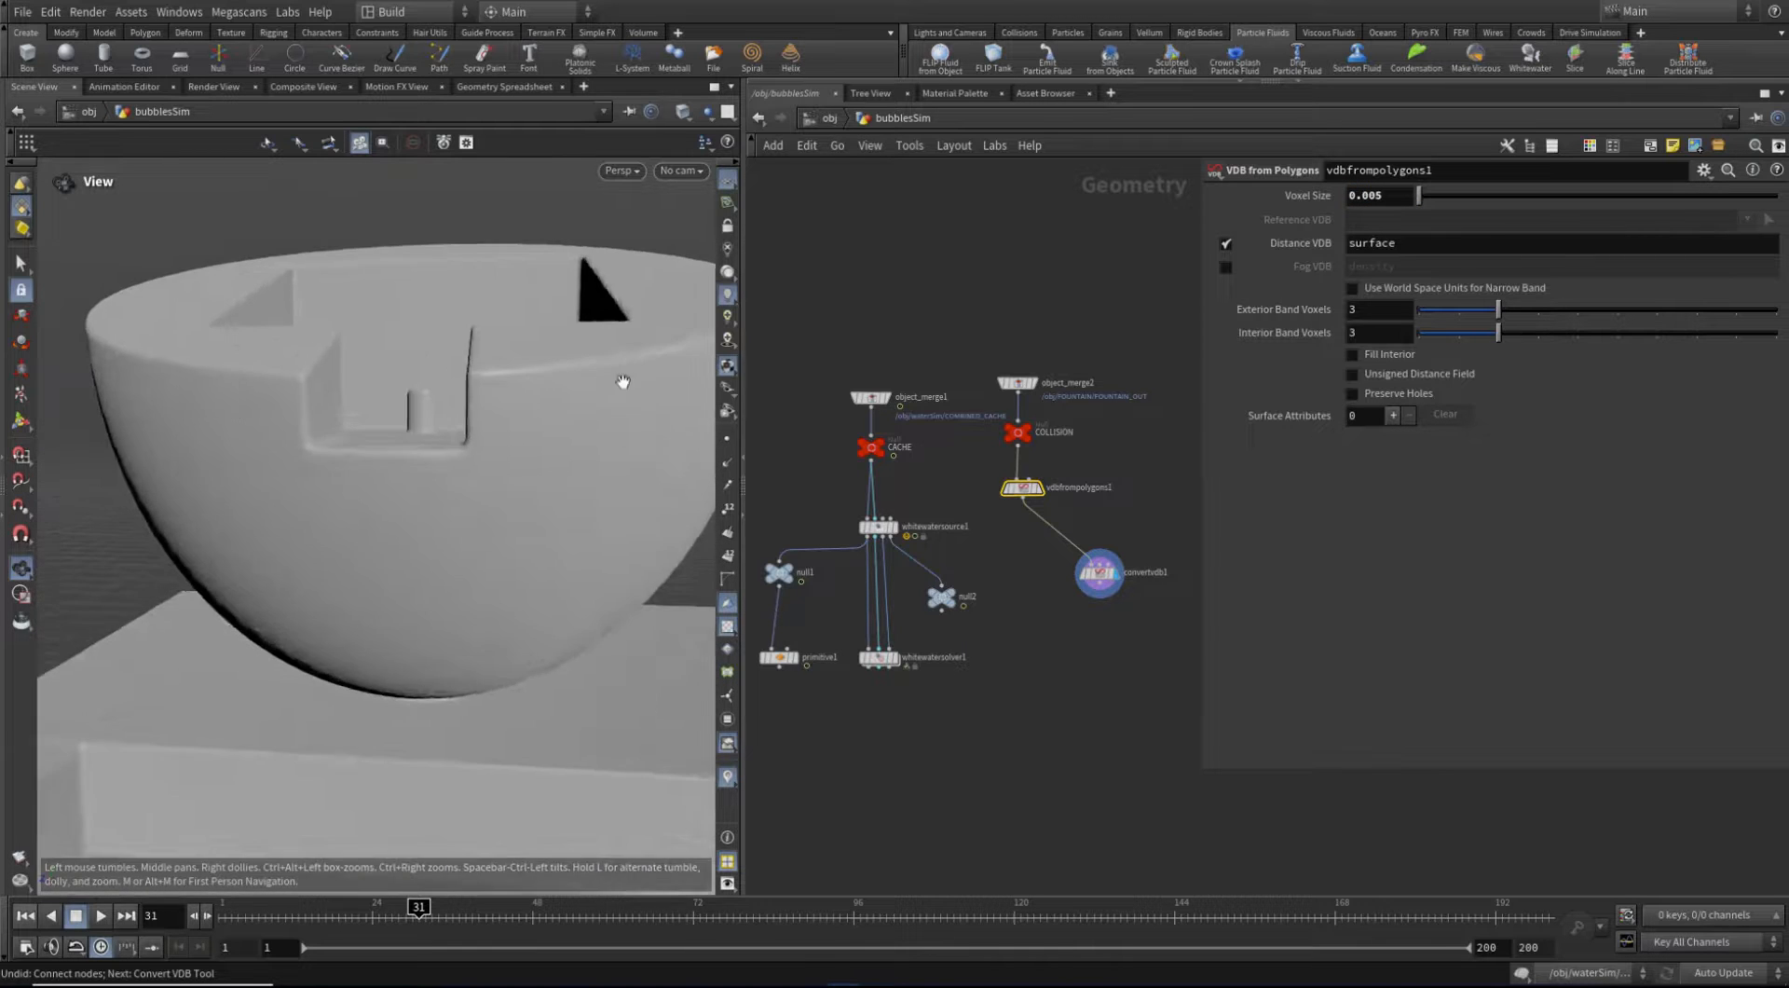
left_click_drag(623, 383, 449, 418)
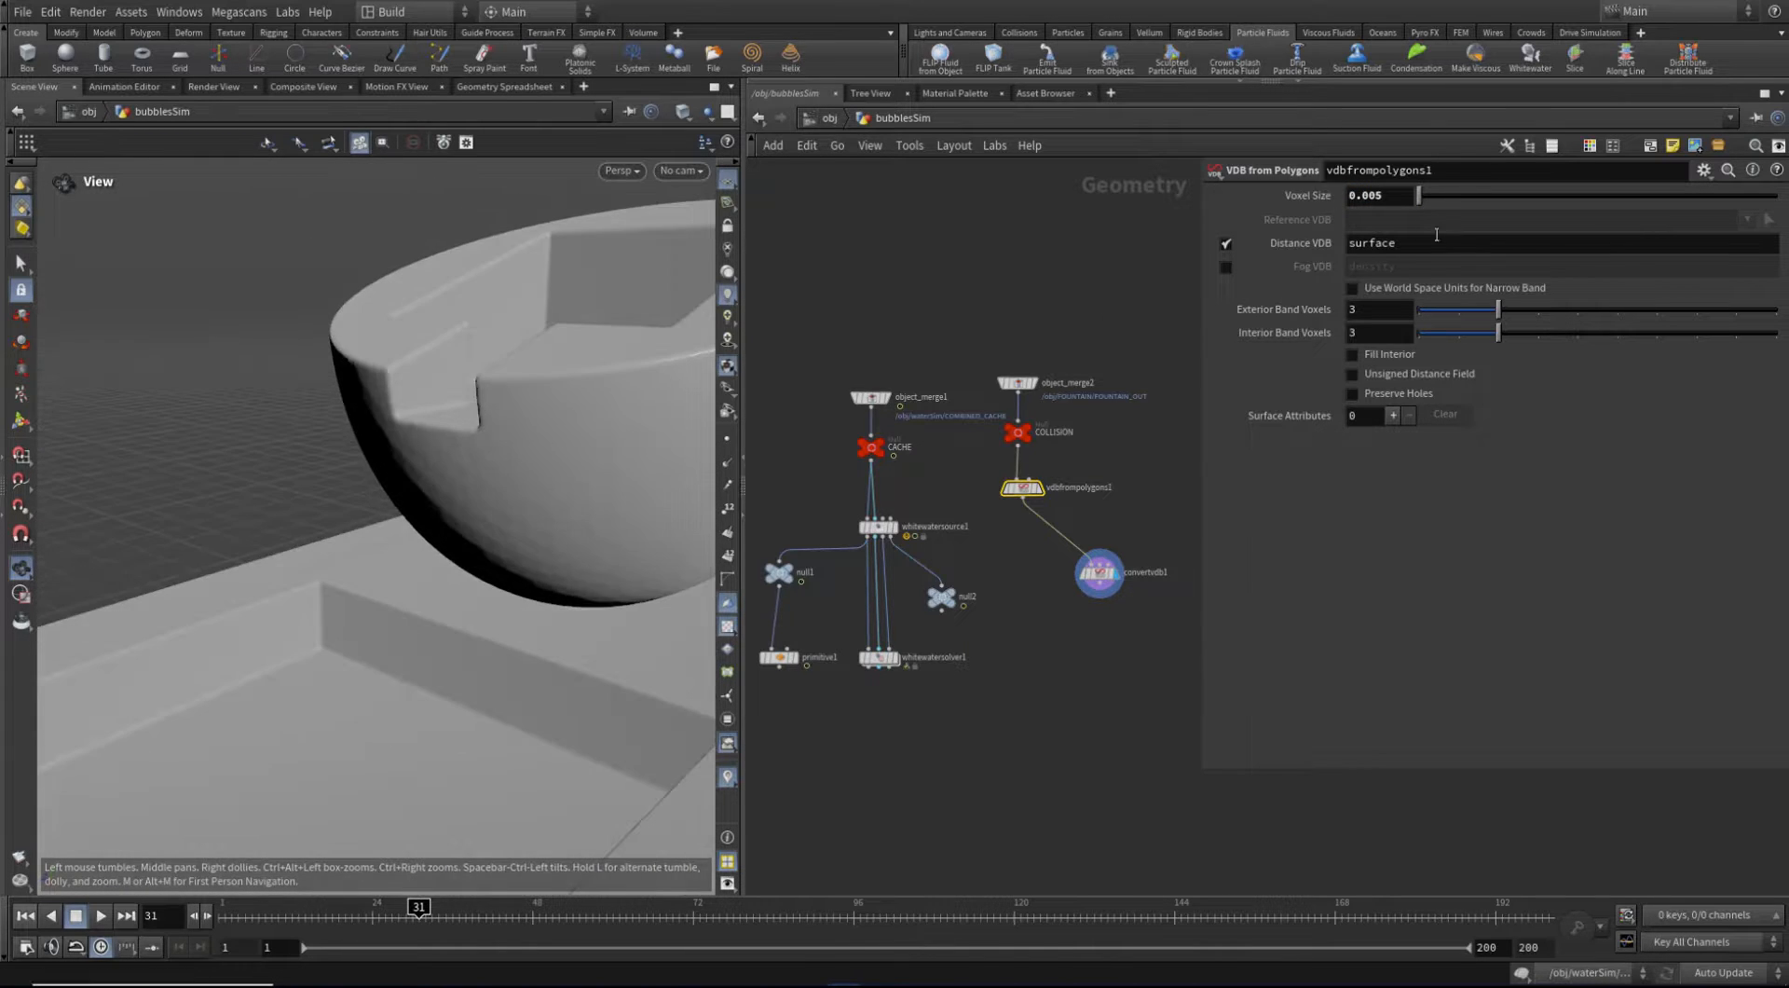
left_click_drag(1375, 196, 1393, 200)
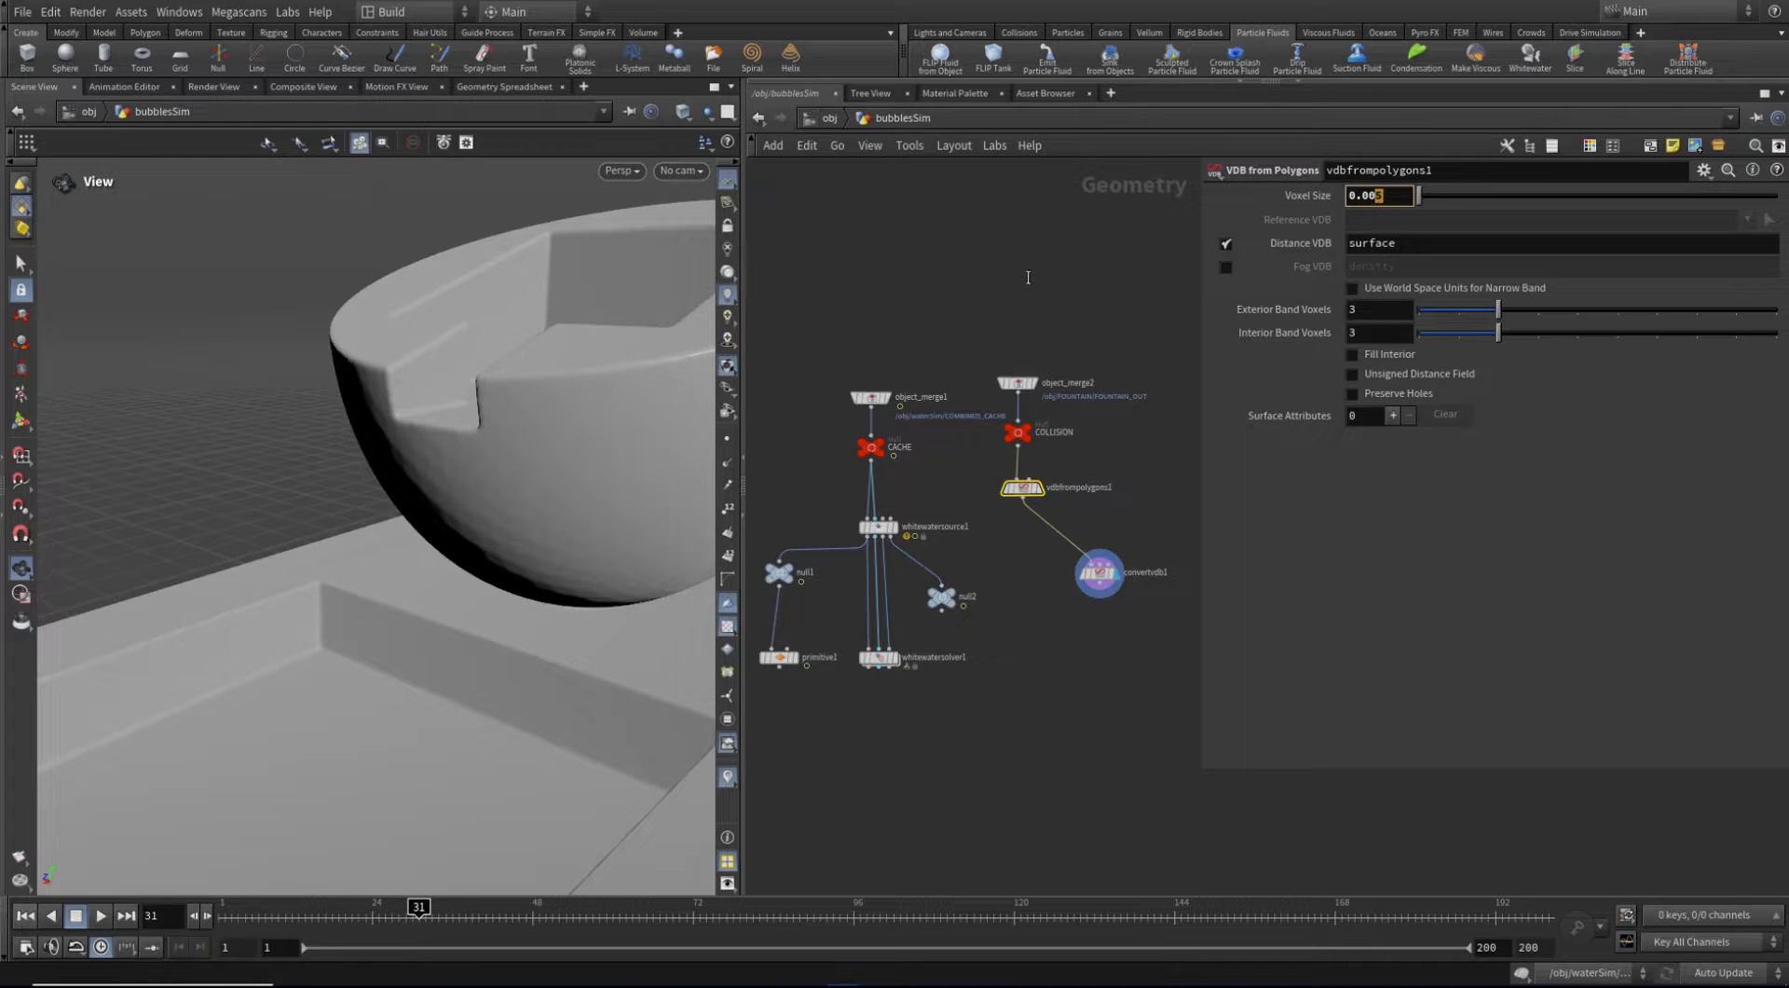
left_click(1060, 323)
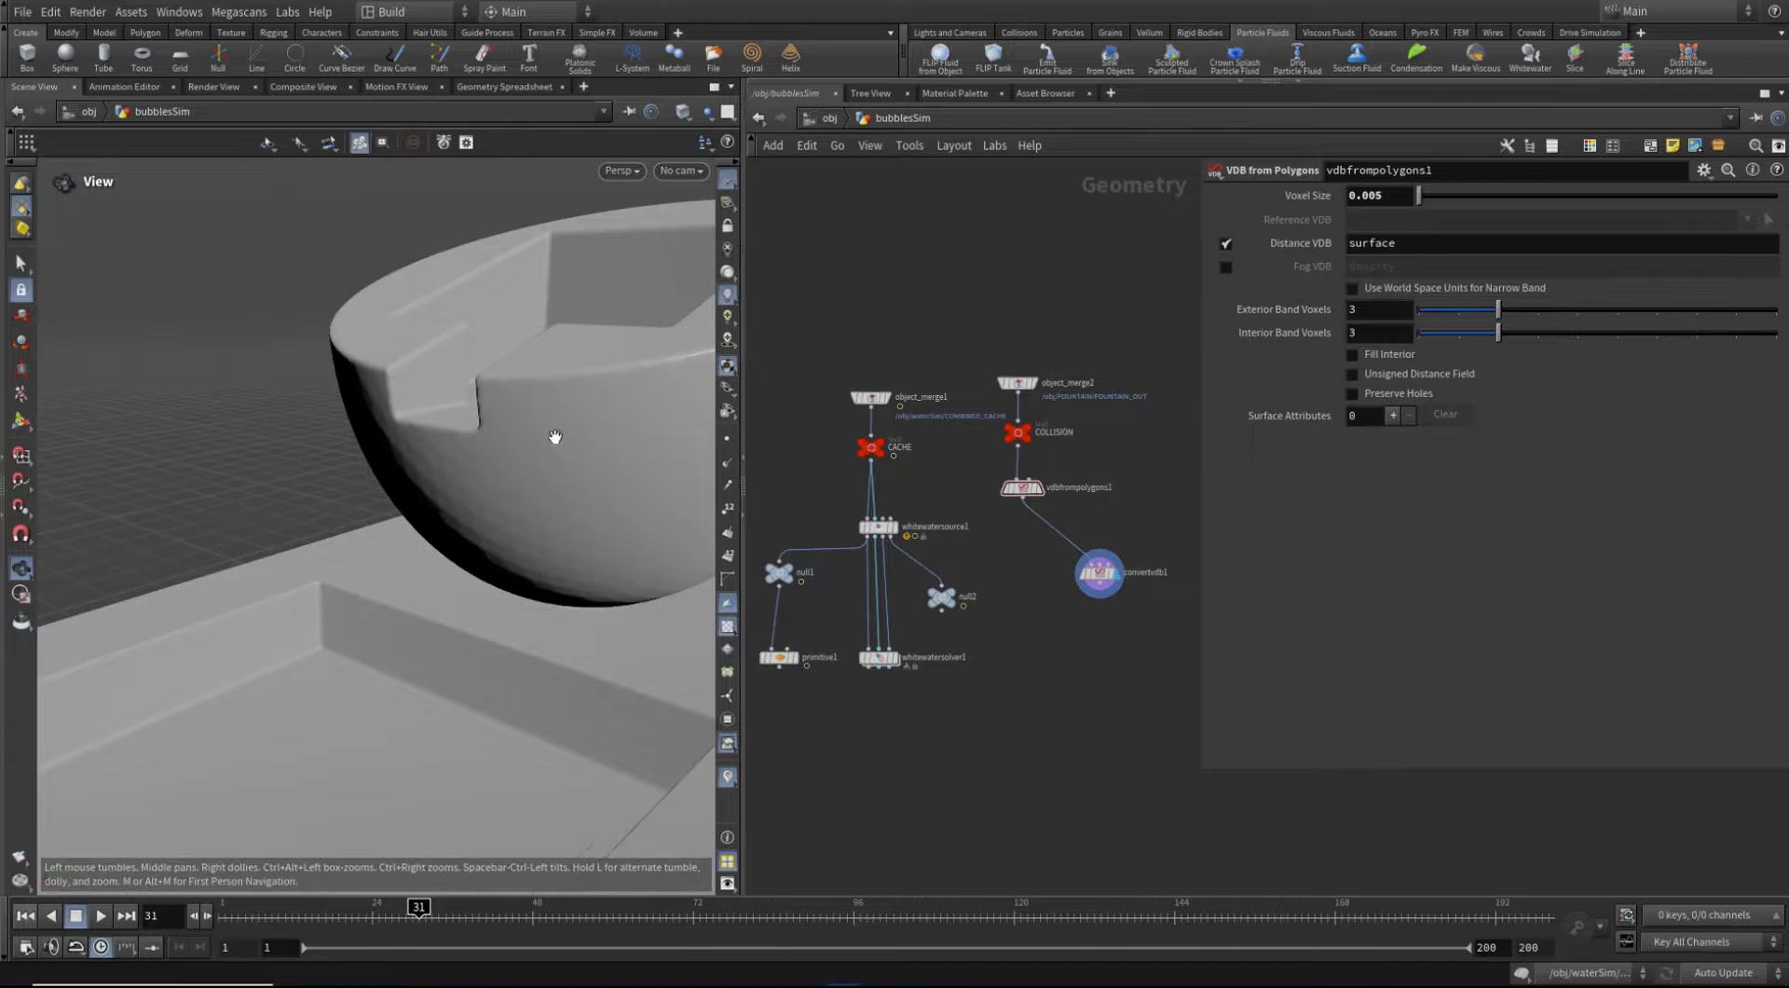
left_click_drag(556, 435, 503, 438)
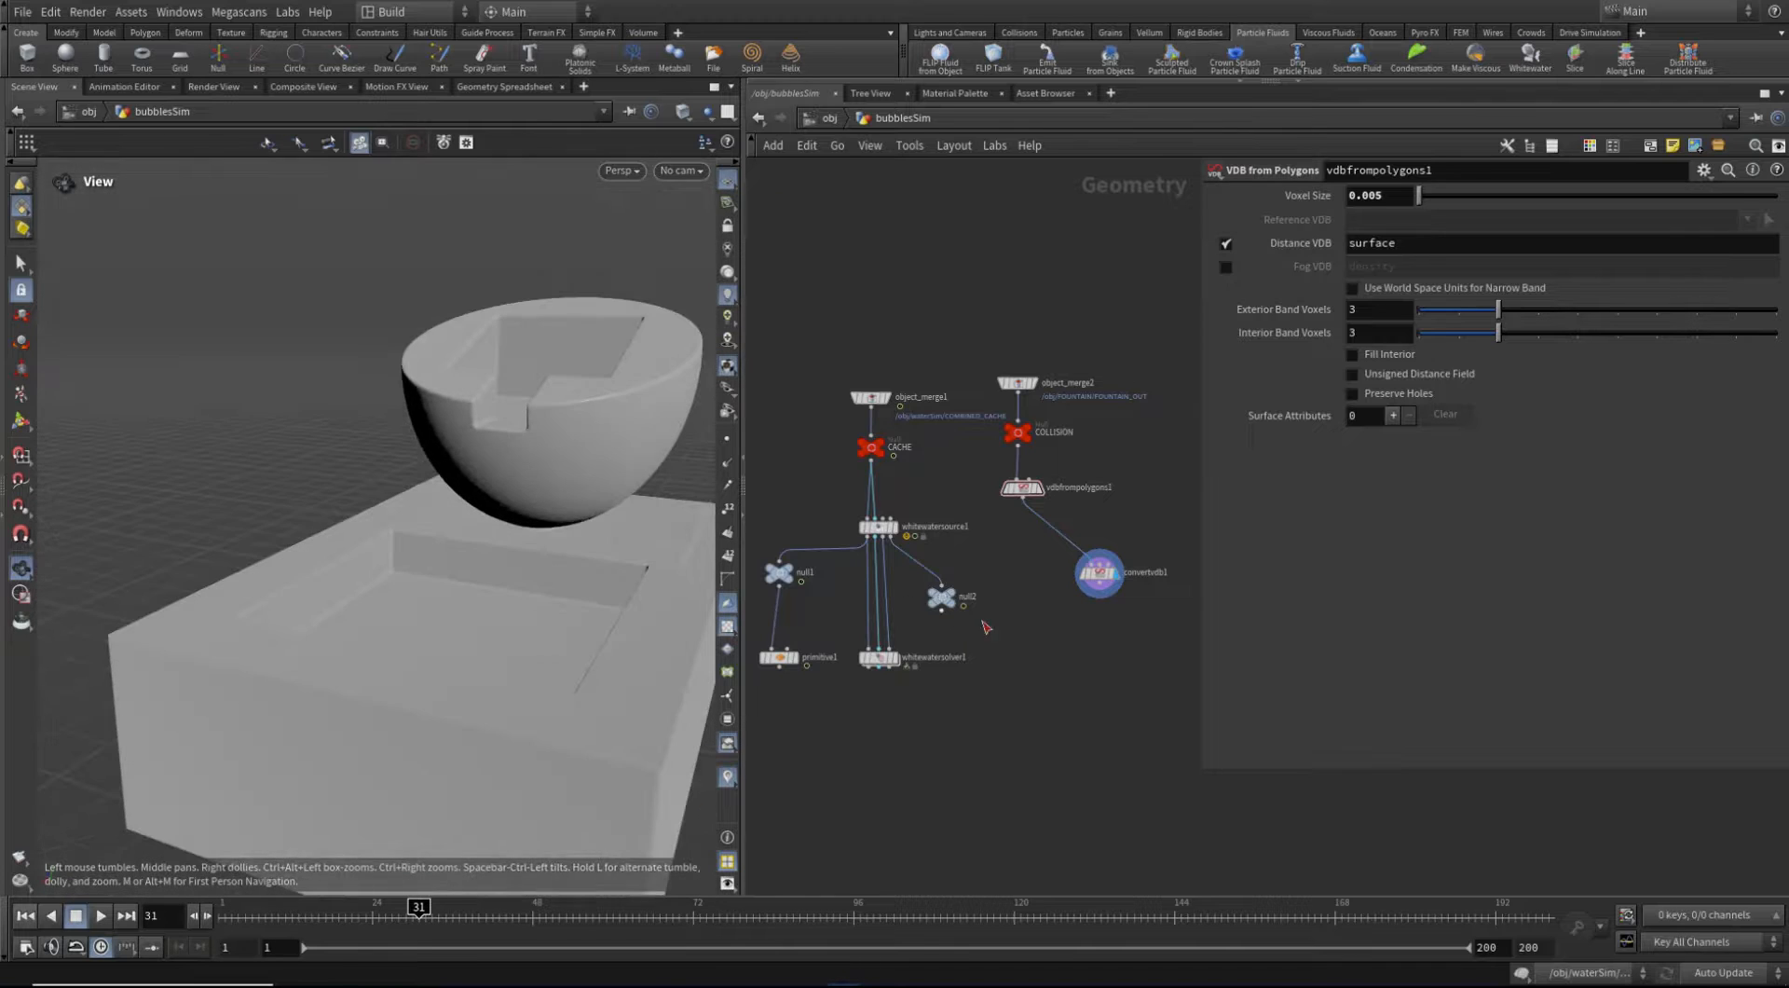
Display vdbfrompolygons1 and wire its output into the last input of whitewatersource1 as the collision
left_click(1042, 492)
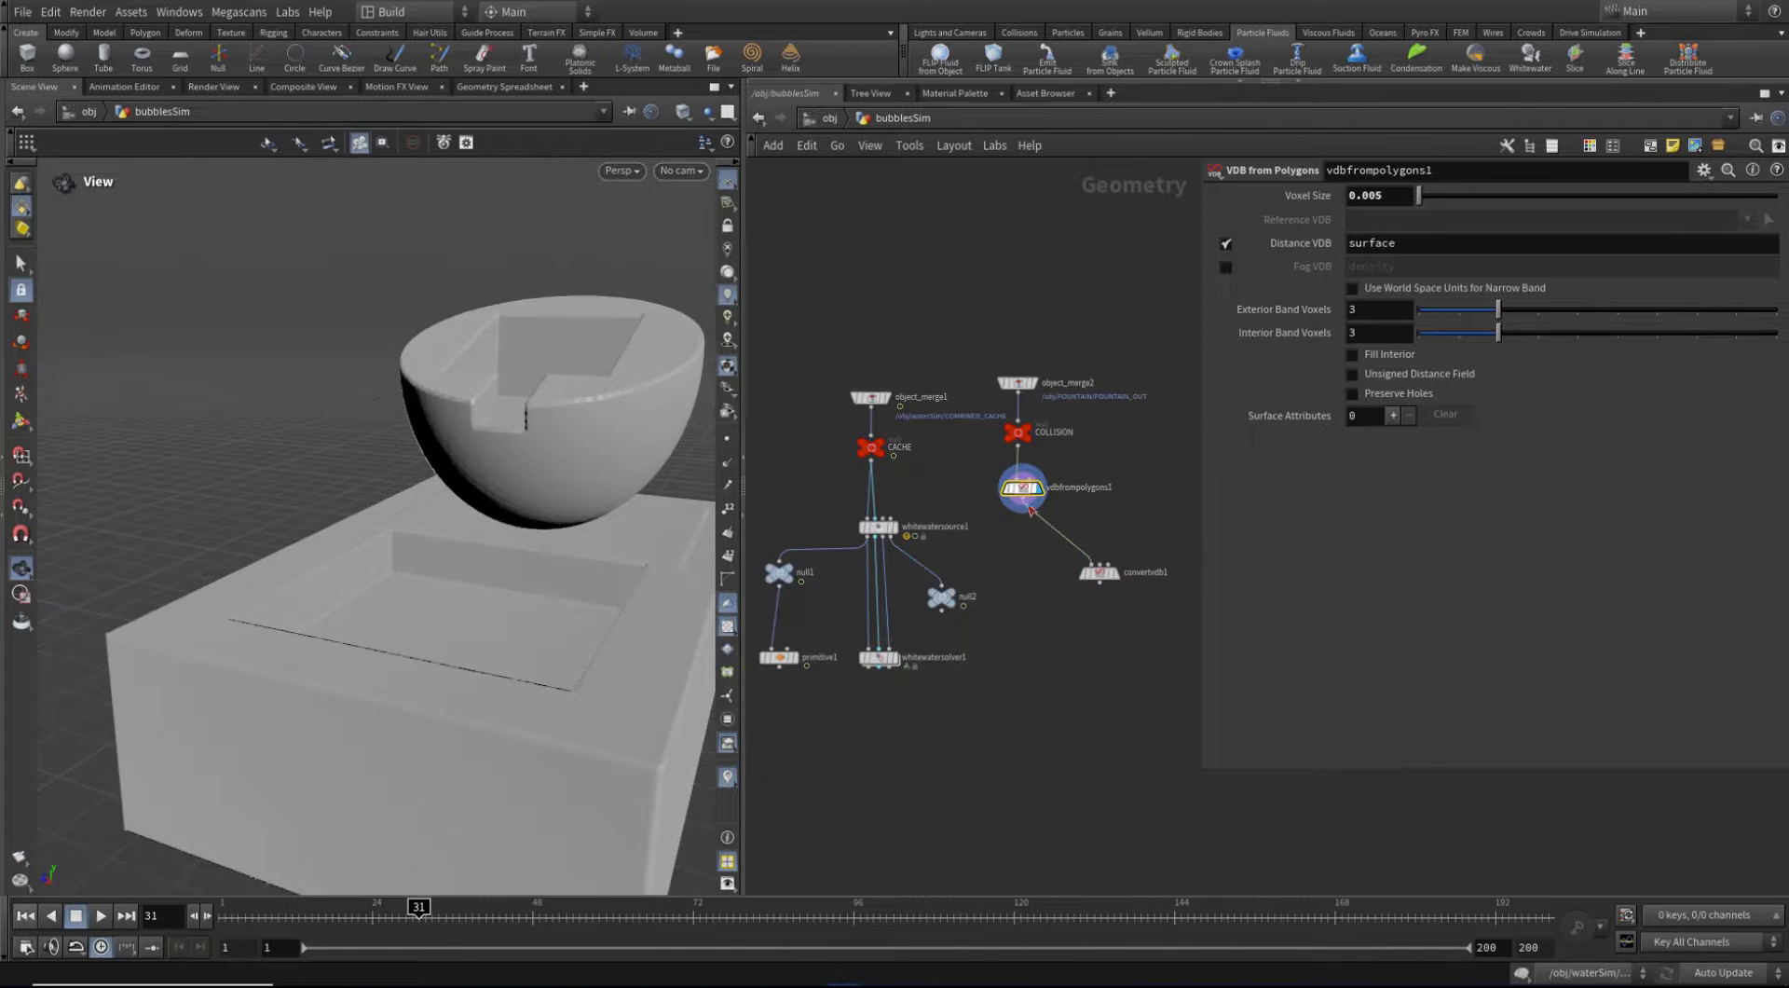
scroll(1025, 499, "up", 5)
middle_click_drag(975, 569, 830, 618)
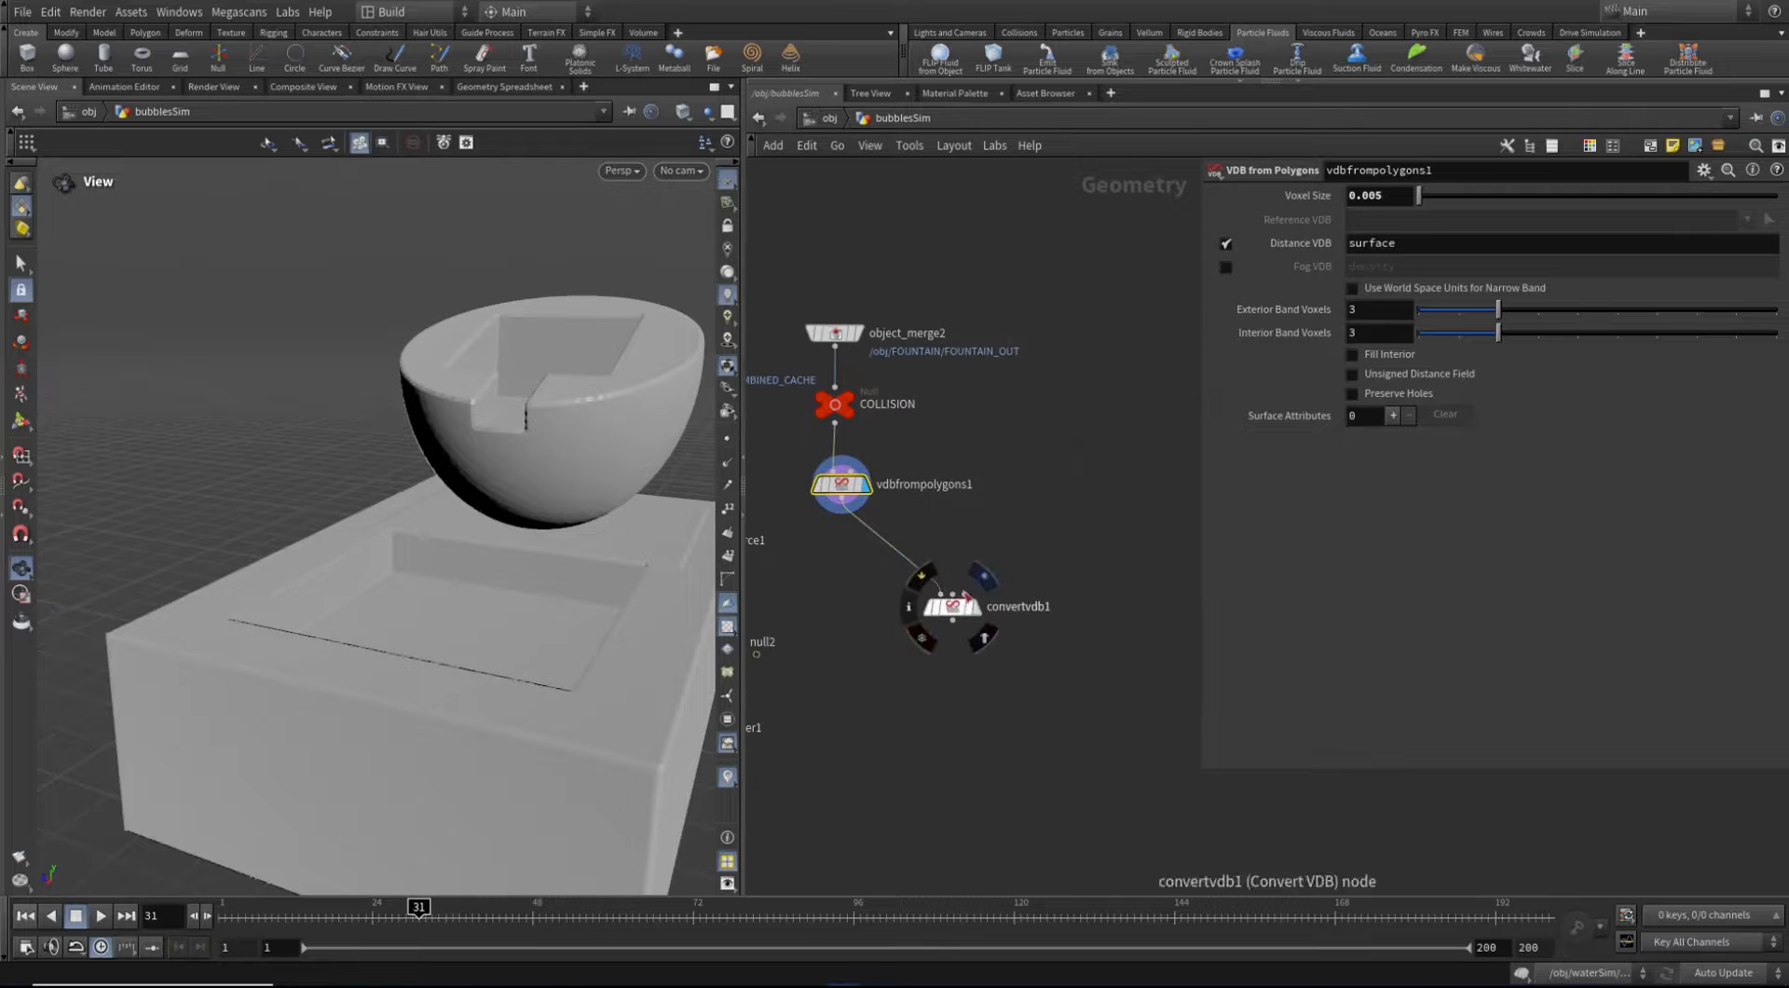
middle_click_drag(832, 553, 1064, 542)
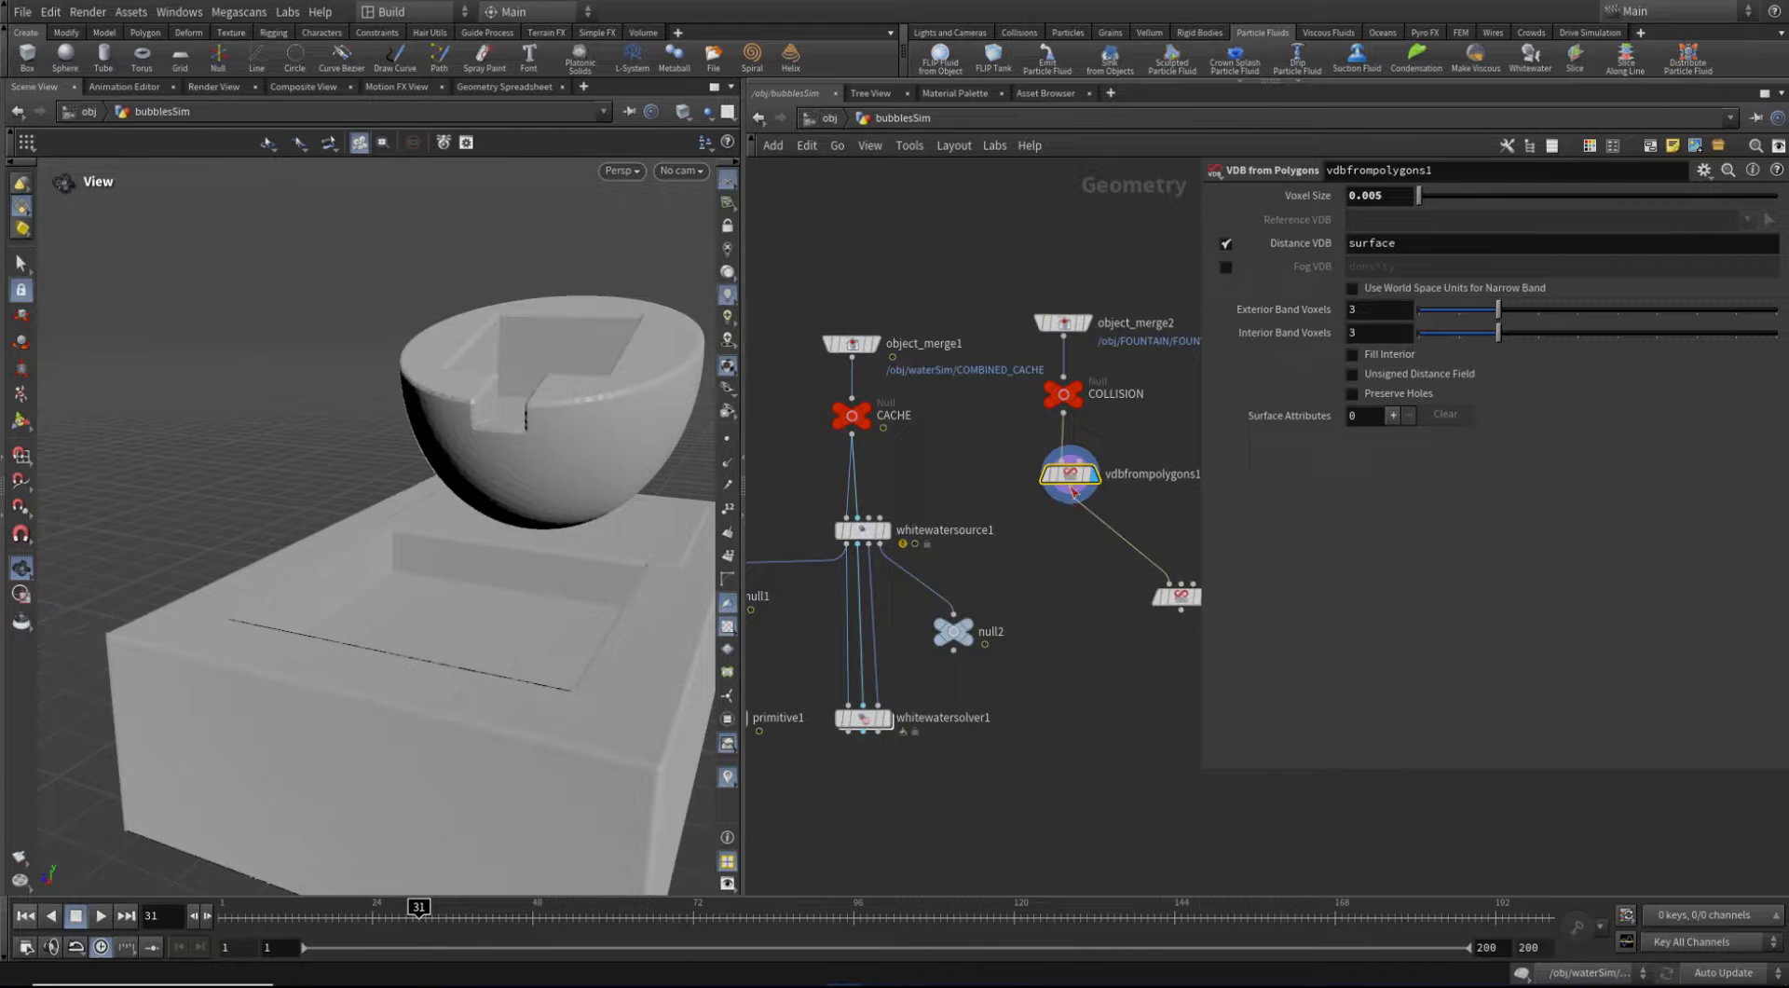
left_click(1070, 486)
left_click(877, 517)
Display whitewatersource1, go to frame 42, and display primitive1 to view the emission volume
mouse_move(889, 533)
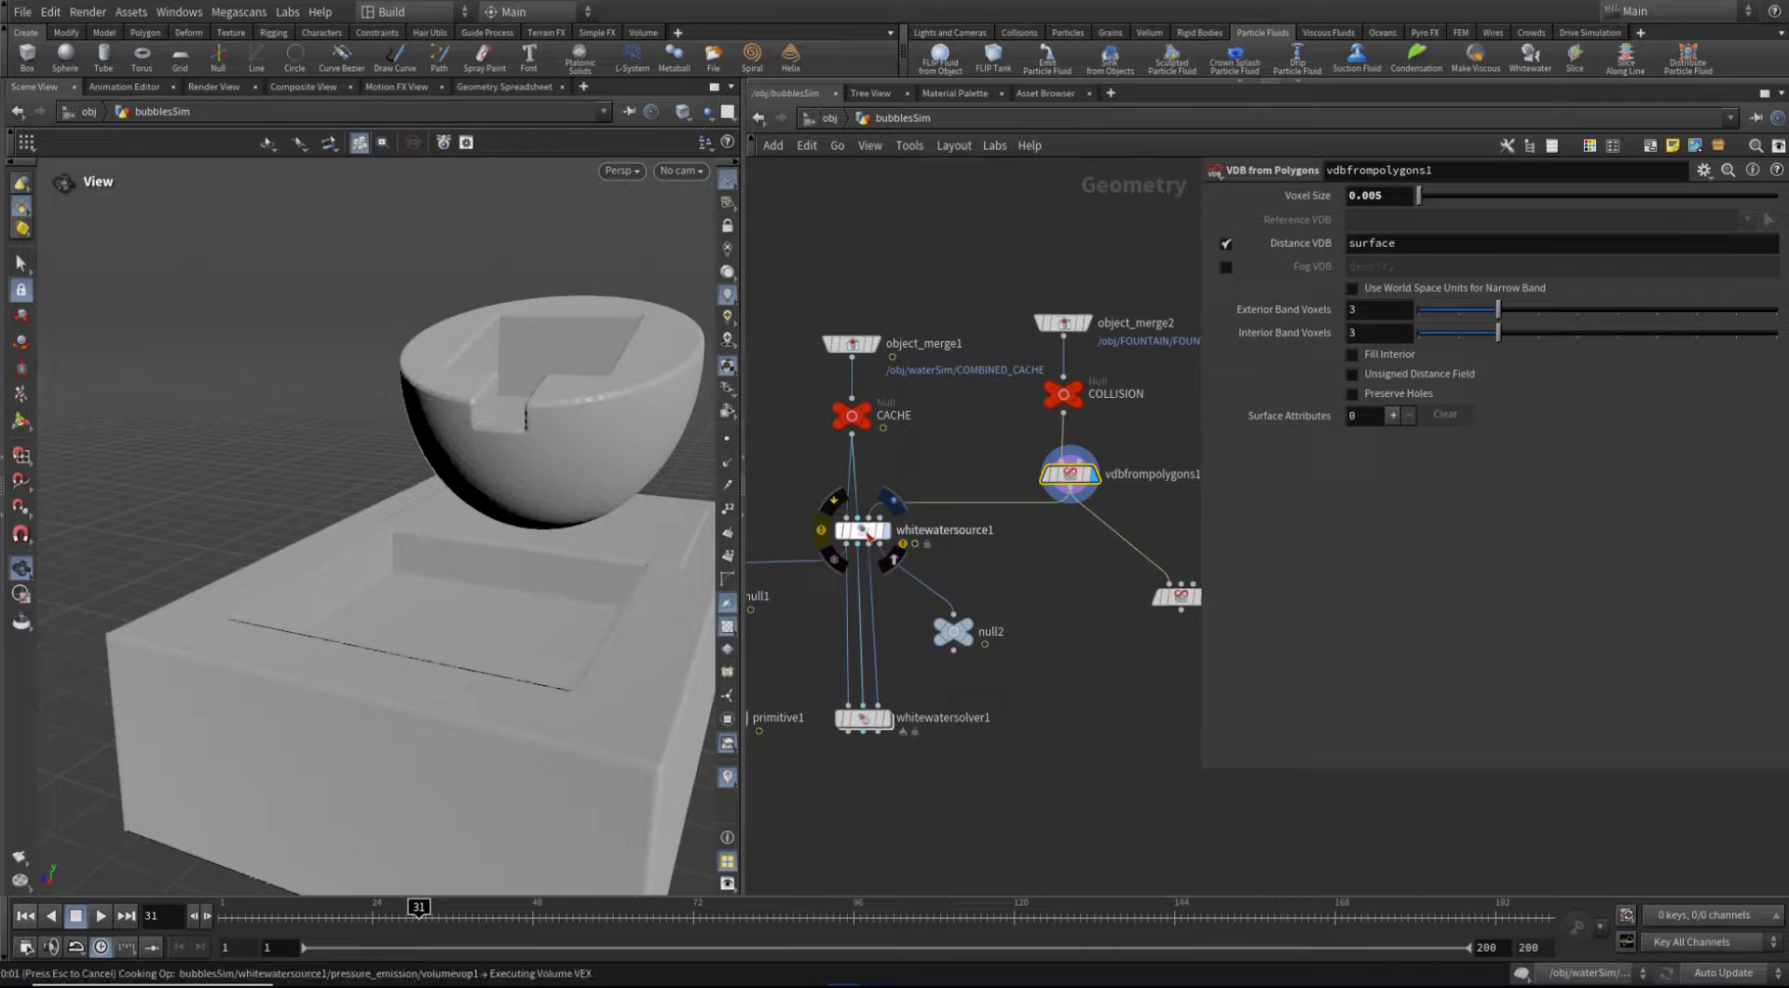
left_click(871, 531)
left_click(491, 911)
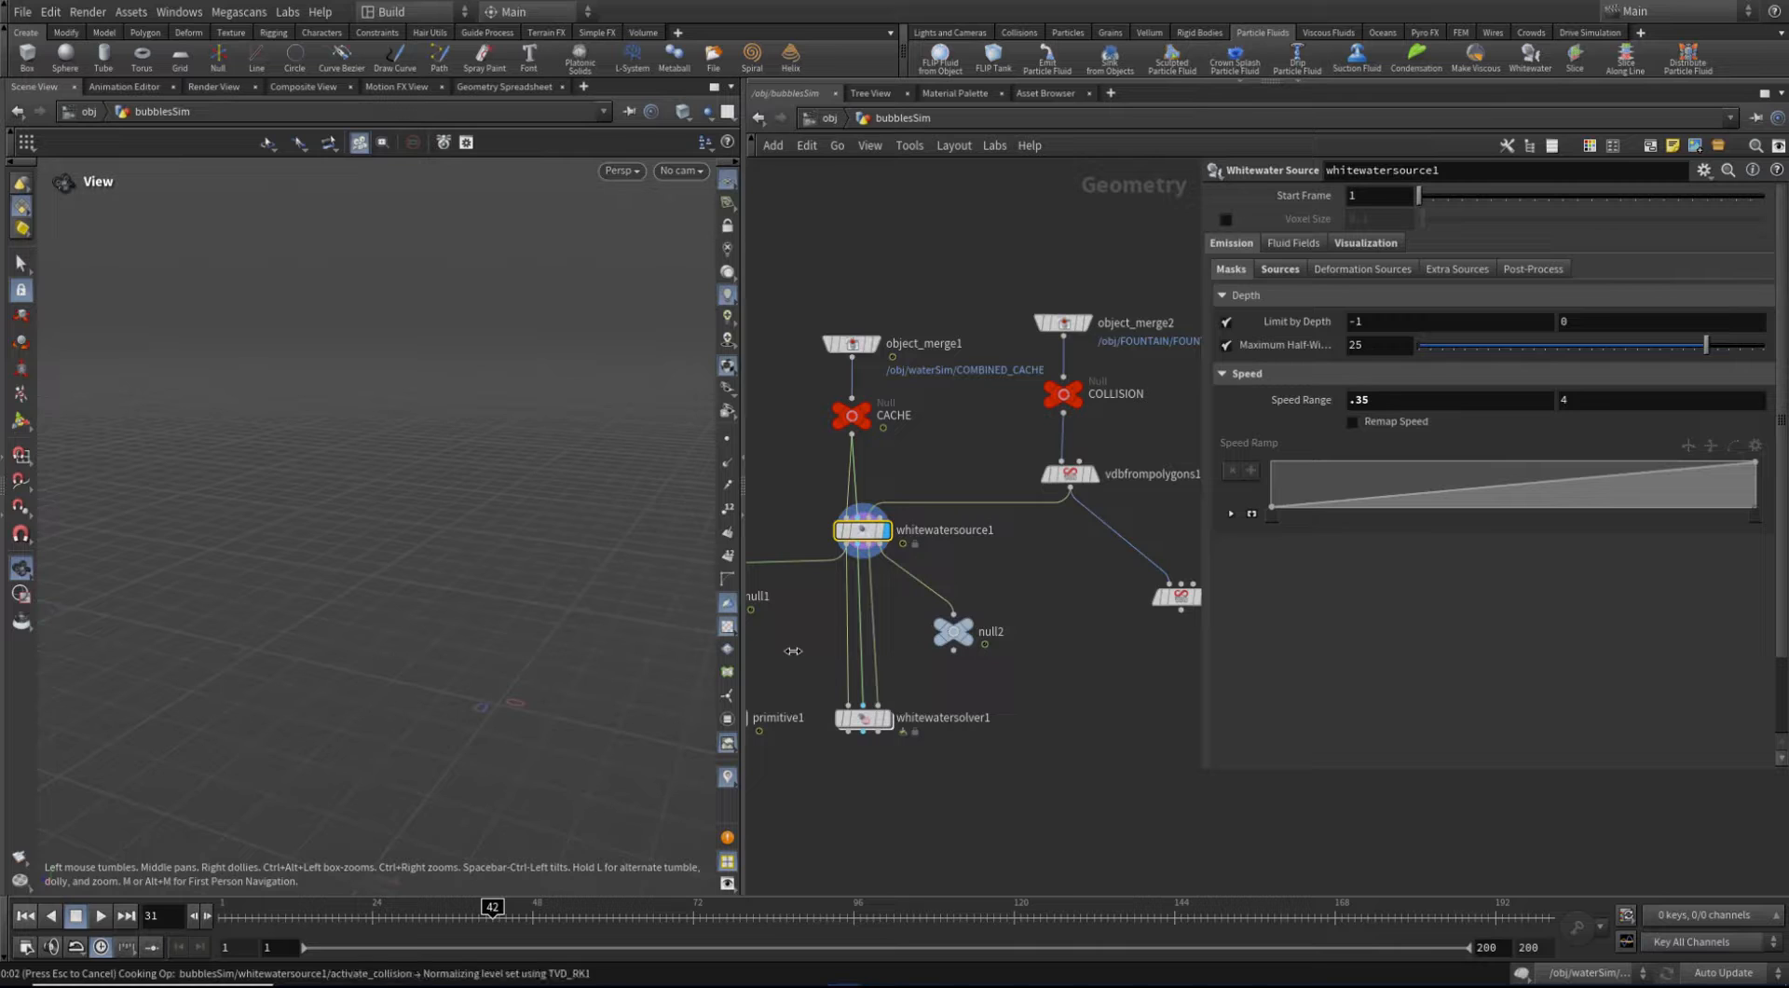
middle_click_drag(793, 648, 856, 607)
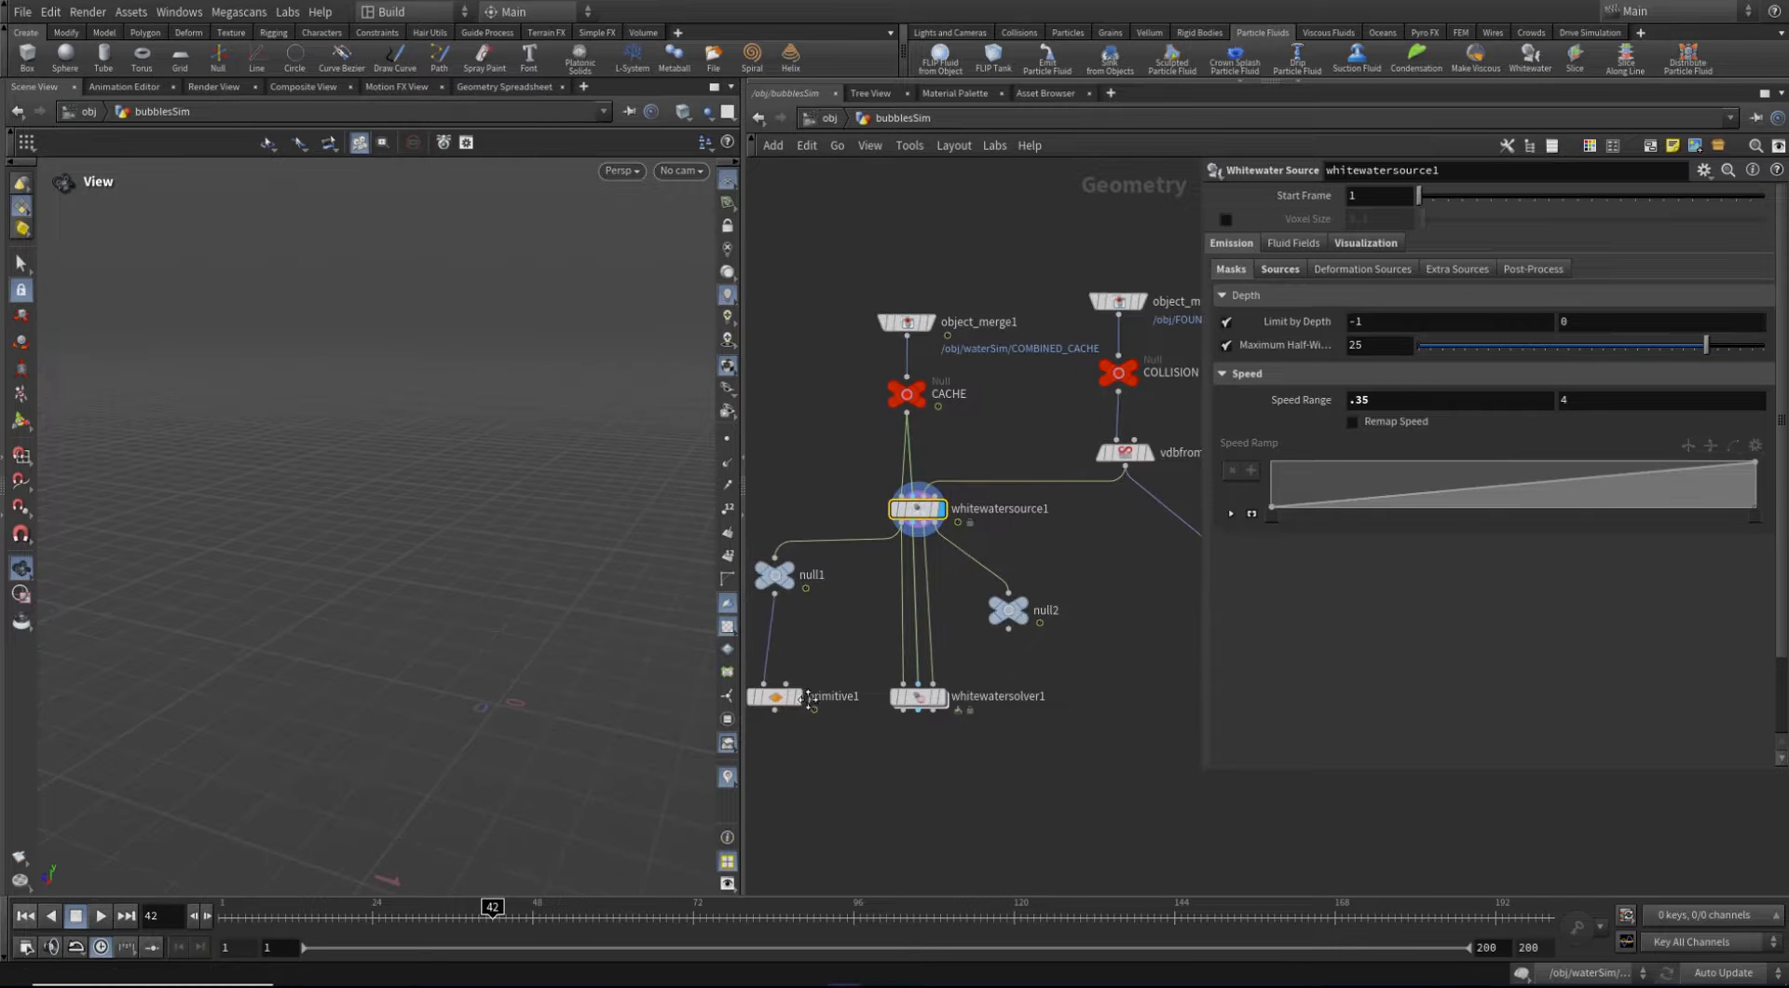
left_click(804, 694)
left_click(778, 696)
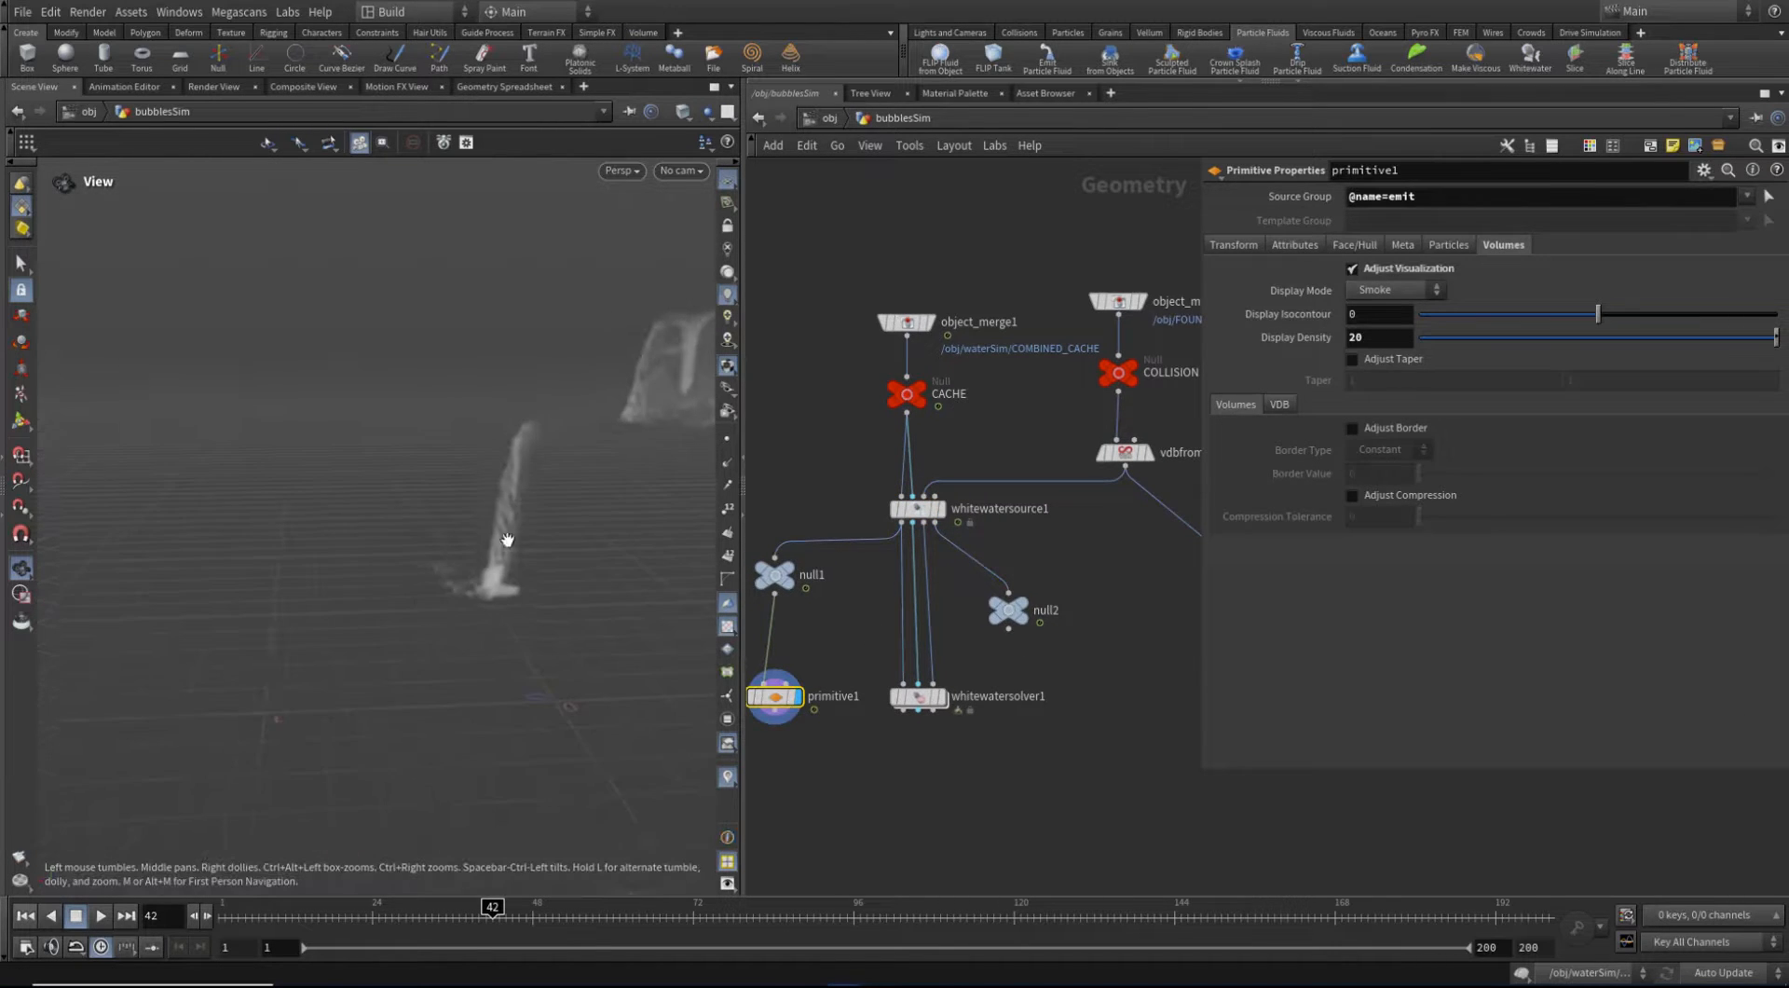
left_click_drag(410, 573, 427, 559)
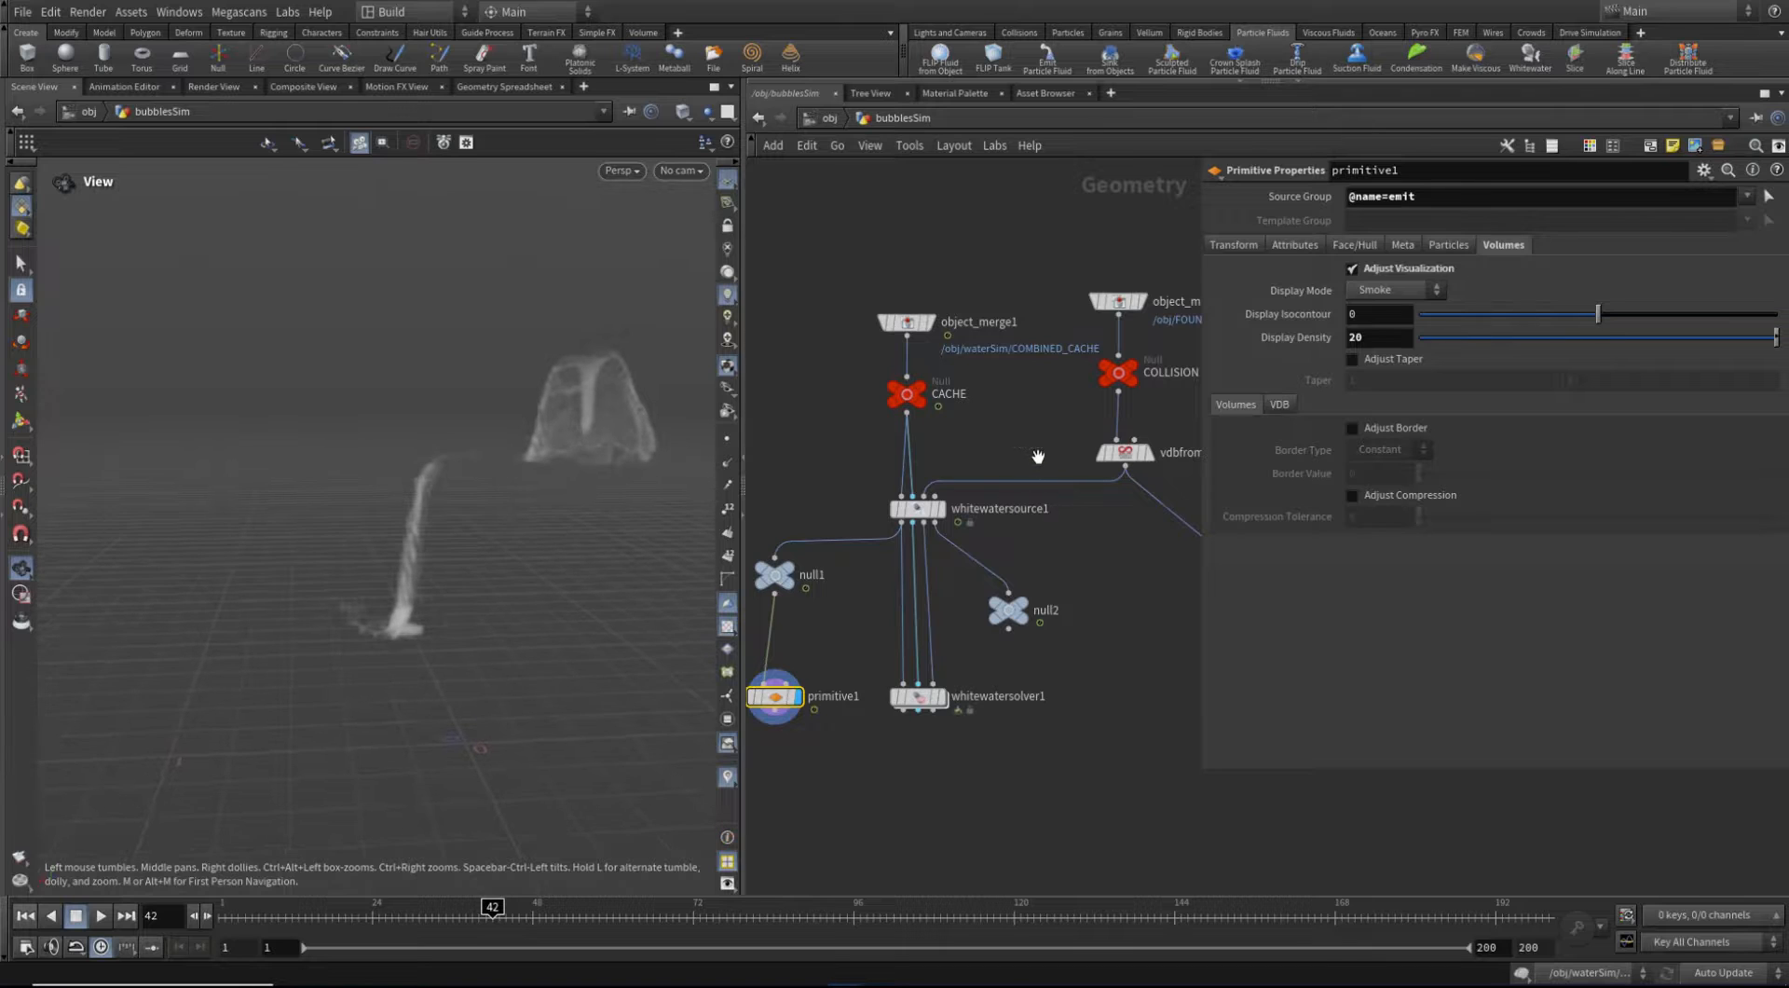
Cut the collision wire into whitewatersource1 to compare the emission volume, reconnect it, and inspect the emission around the fountain
key("y")
left_click_drag(1038, 437, 1062, 528)
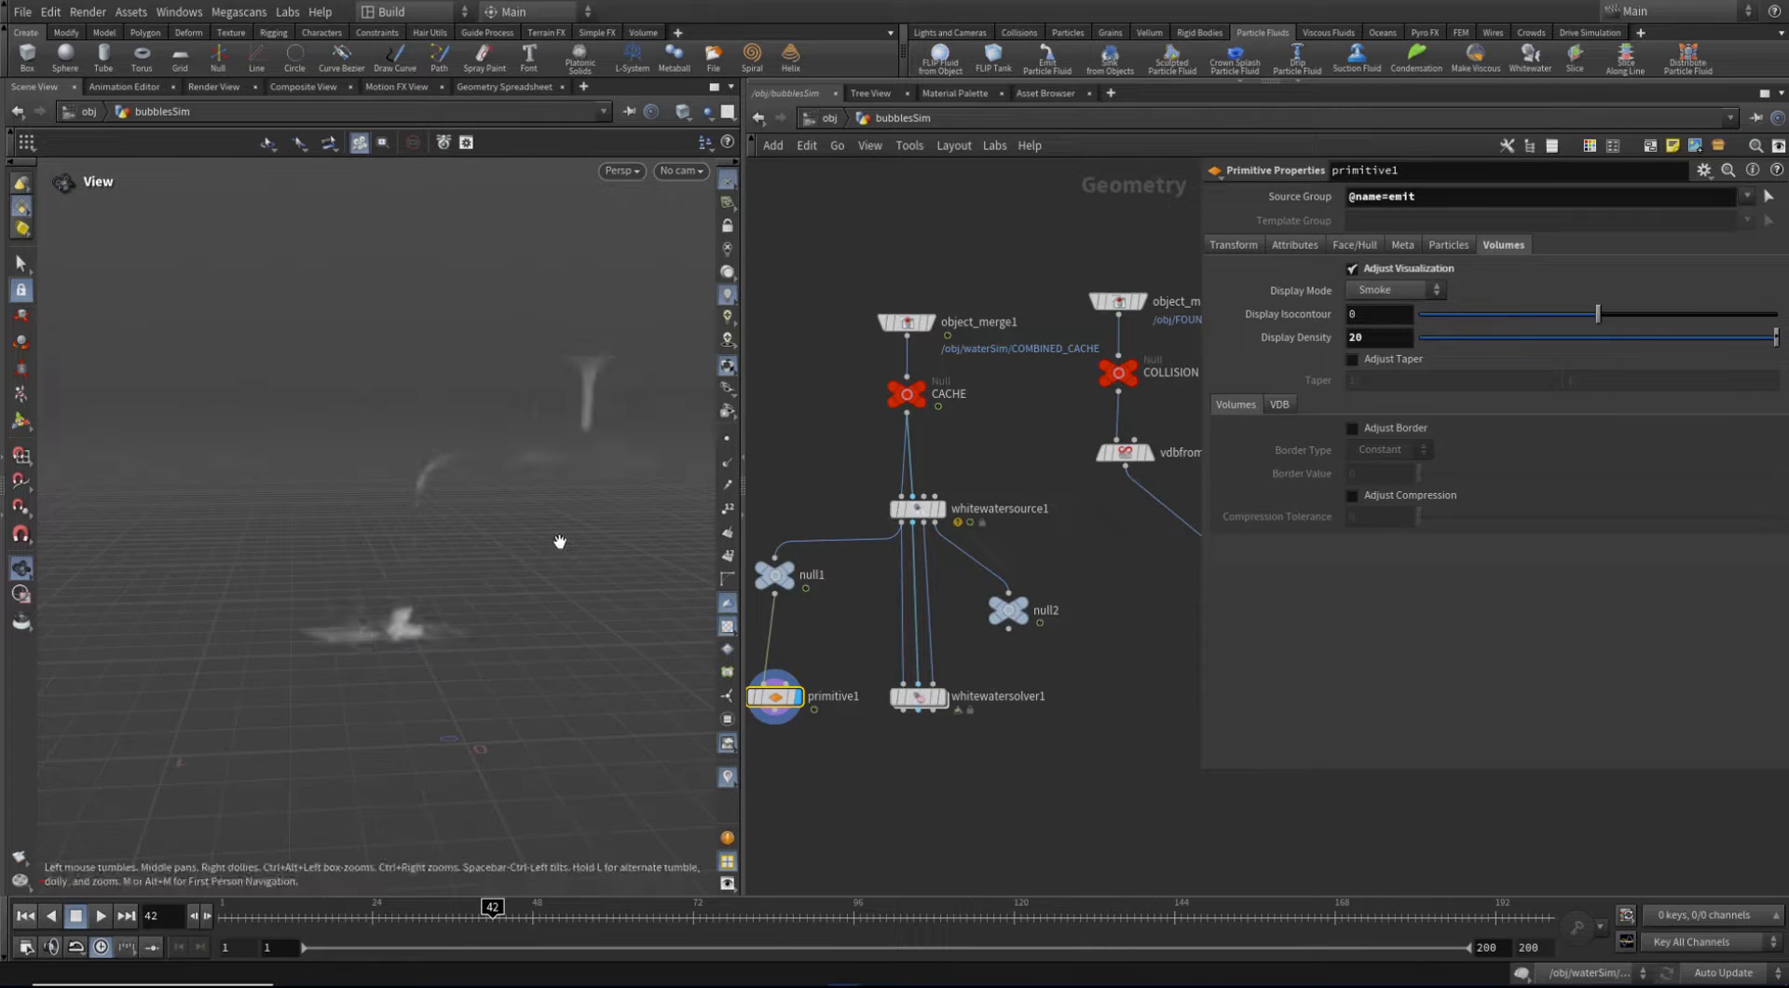
left_click(1126, 467)
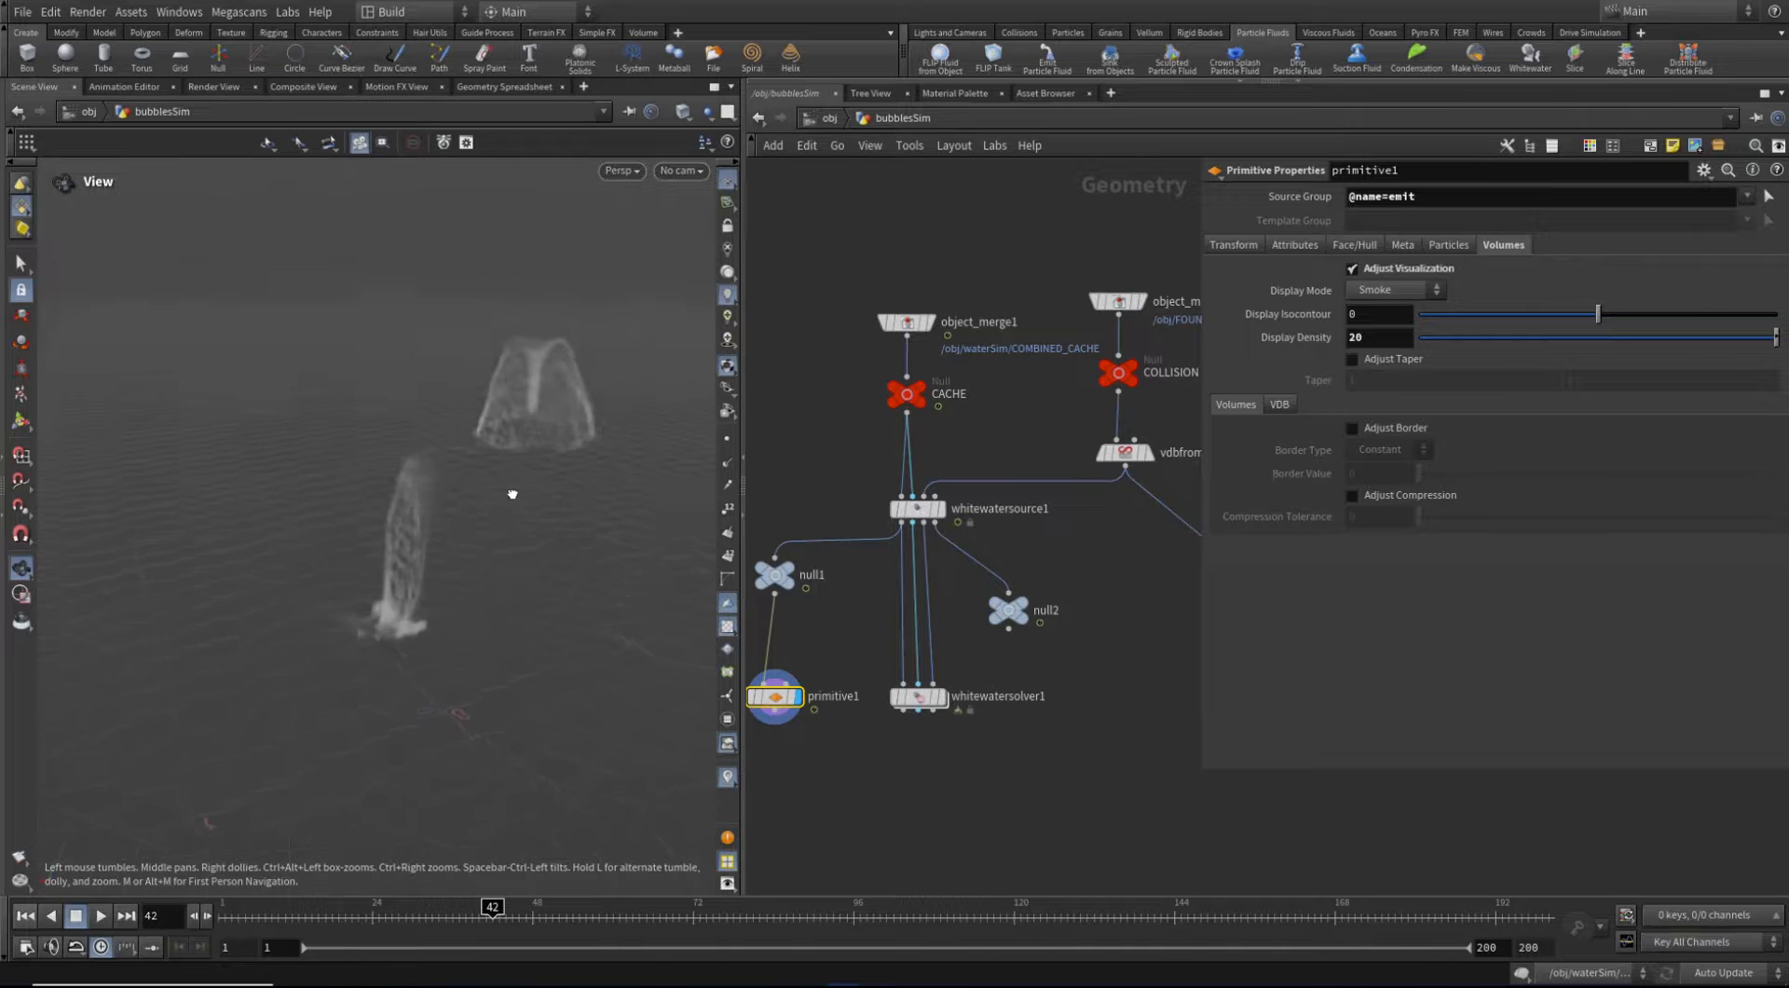
mouse_move(456, 486)
left_mouse_down()
mouse_move(447, 504)
mouse_move(419, 491)
mouse_move(523, 512)
mouse_move(479, 512)
left_mouse_up()
middle_click_drag(542, 501, 422, 564)
scroll(481, 559, "down", 3)
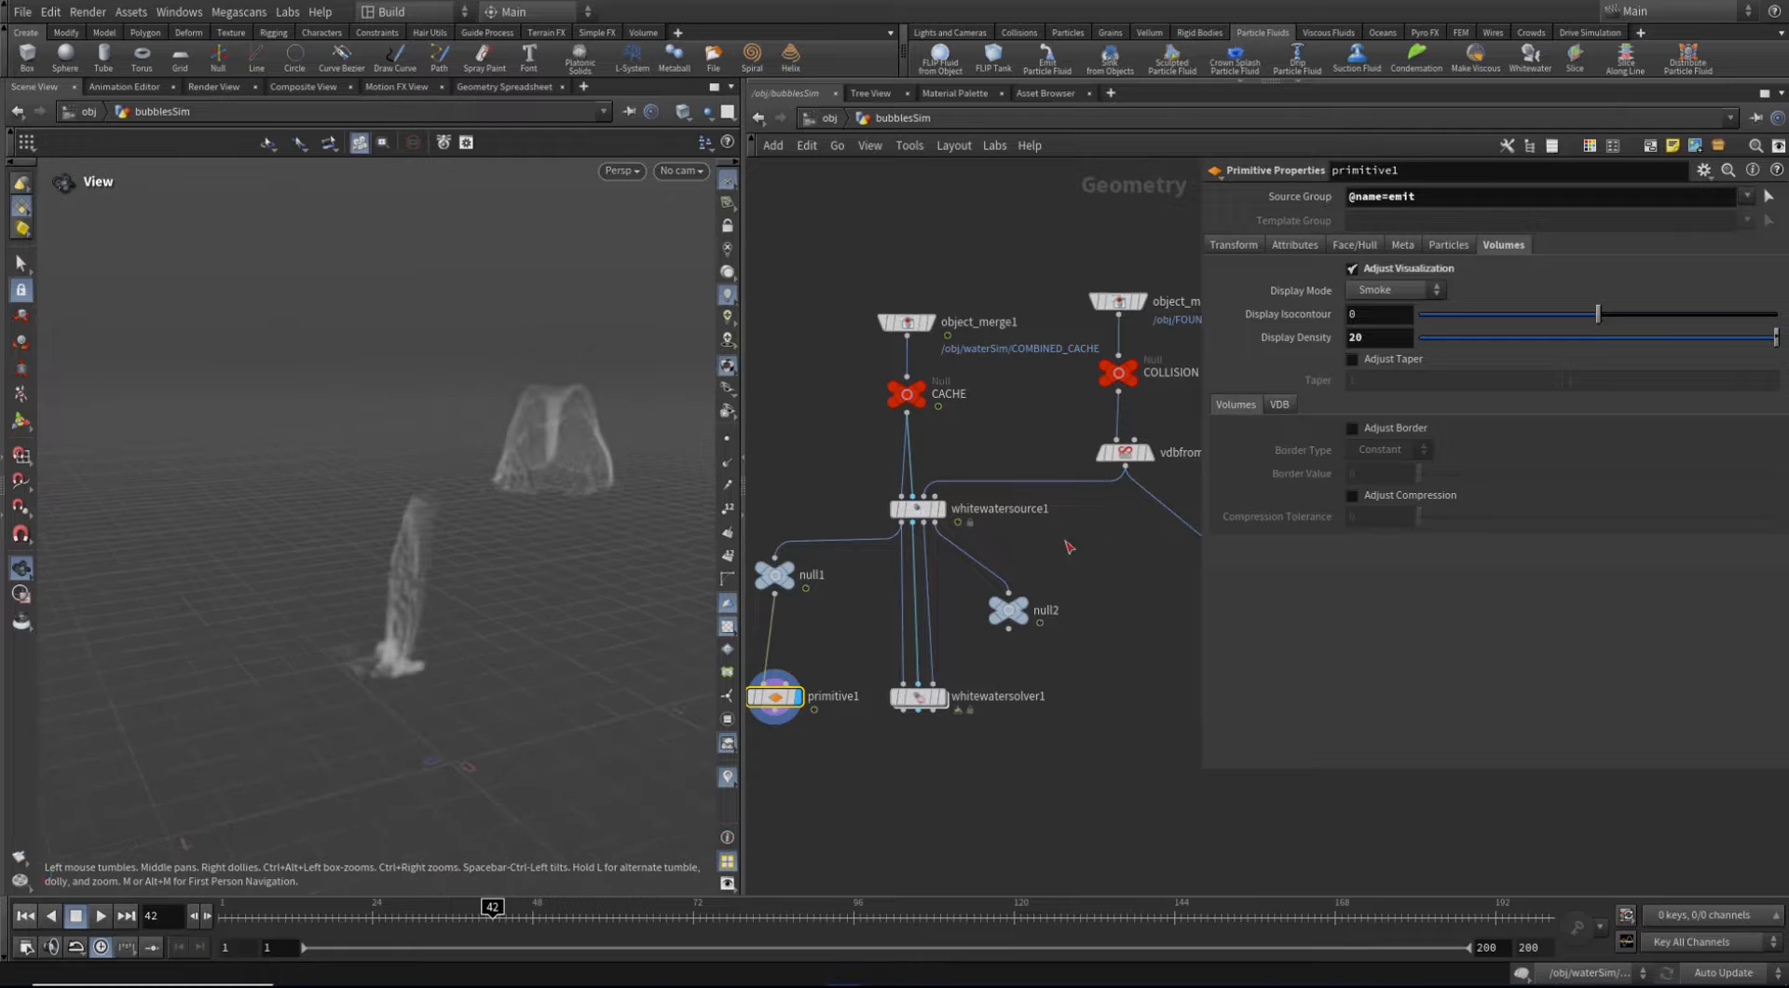
Bypass vdbfrompolygons1 and cut its wire to whitewatersource1 for comparison, then reconnect the wire and turn the bypass off
middle_click_drag(1146, 529, 1021, 584)
left_click_drag(897, 472, 1020, 533)
mouse_move(989, 512)
left_click_drag(593, 587, 590, 550)
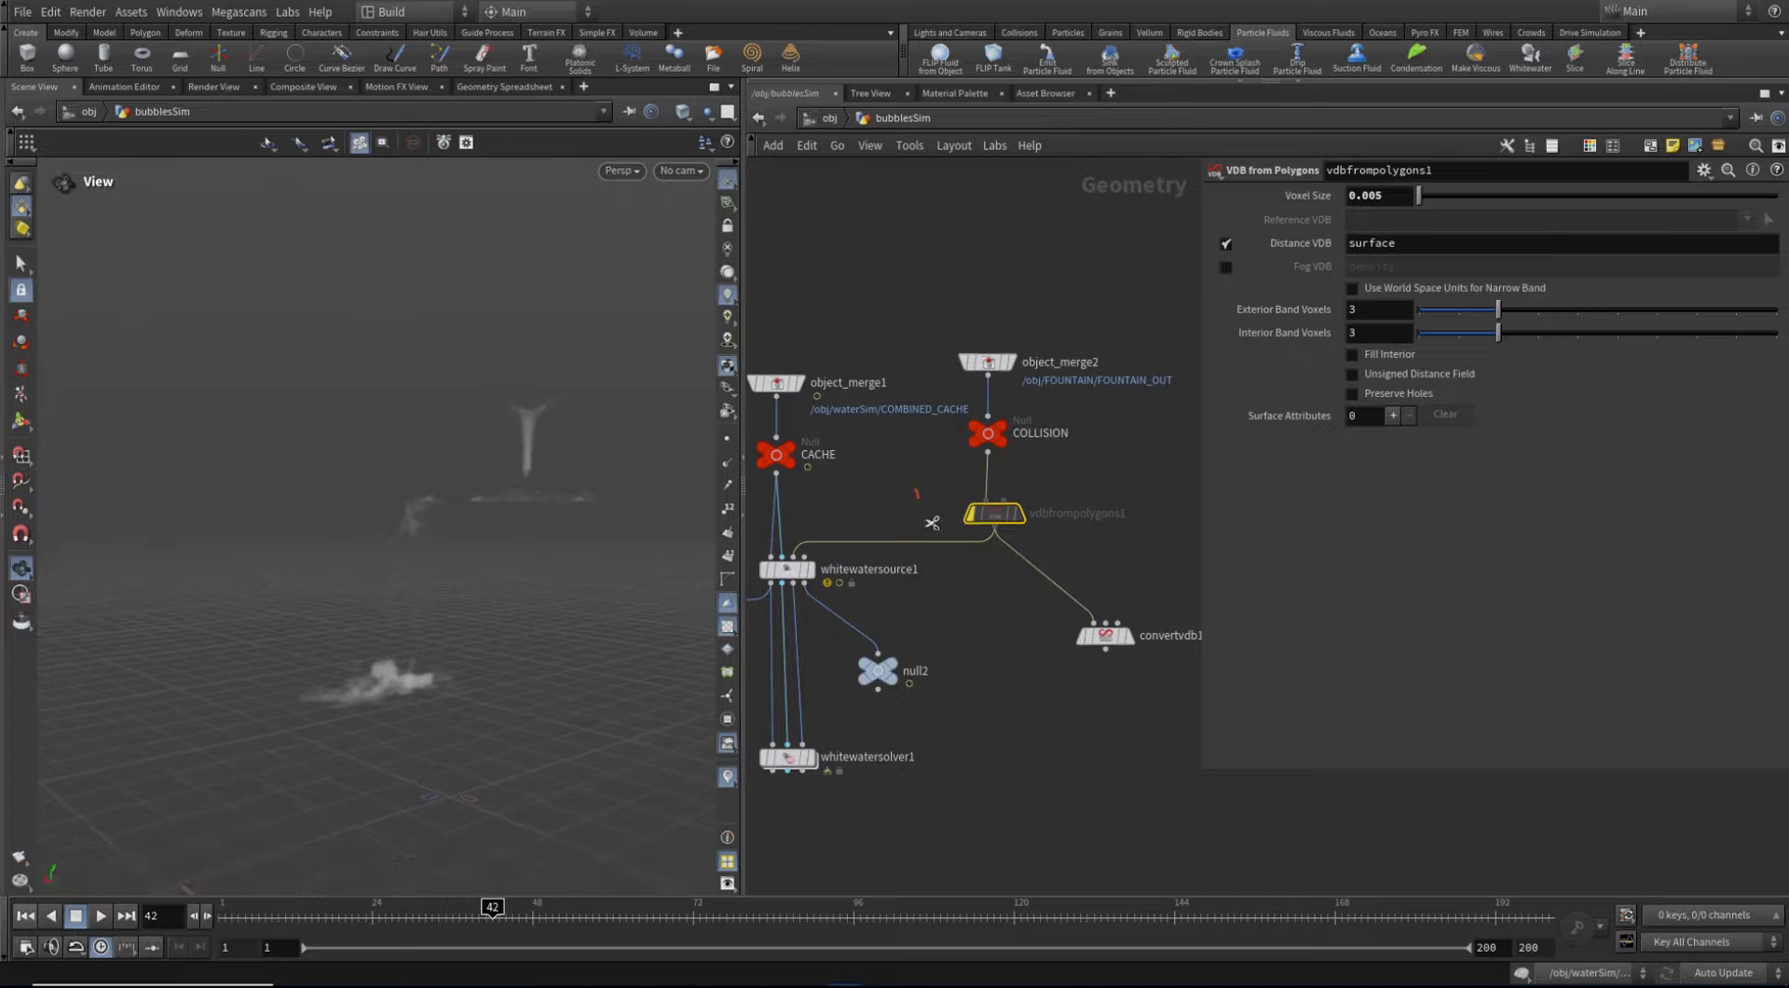
key("y")
left_click_drag(941, 518, 929, 602)
middle_click_drag(943, 607, 1026, 615)
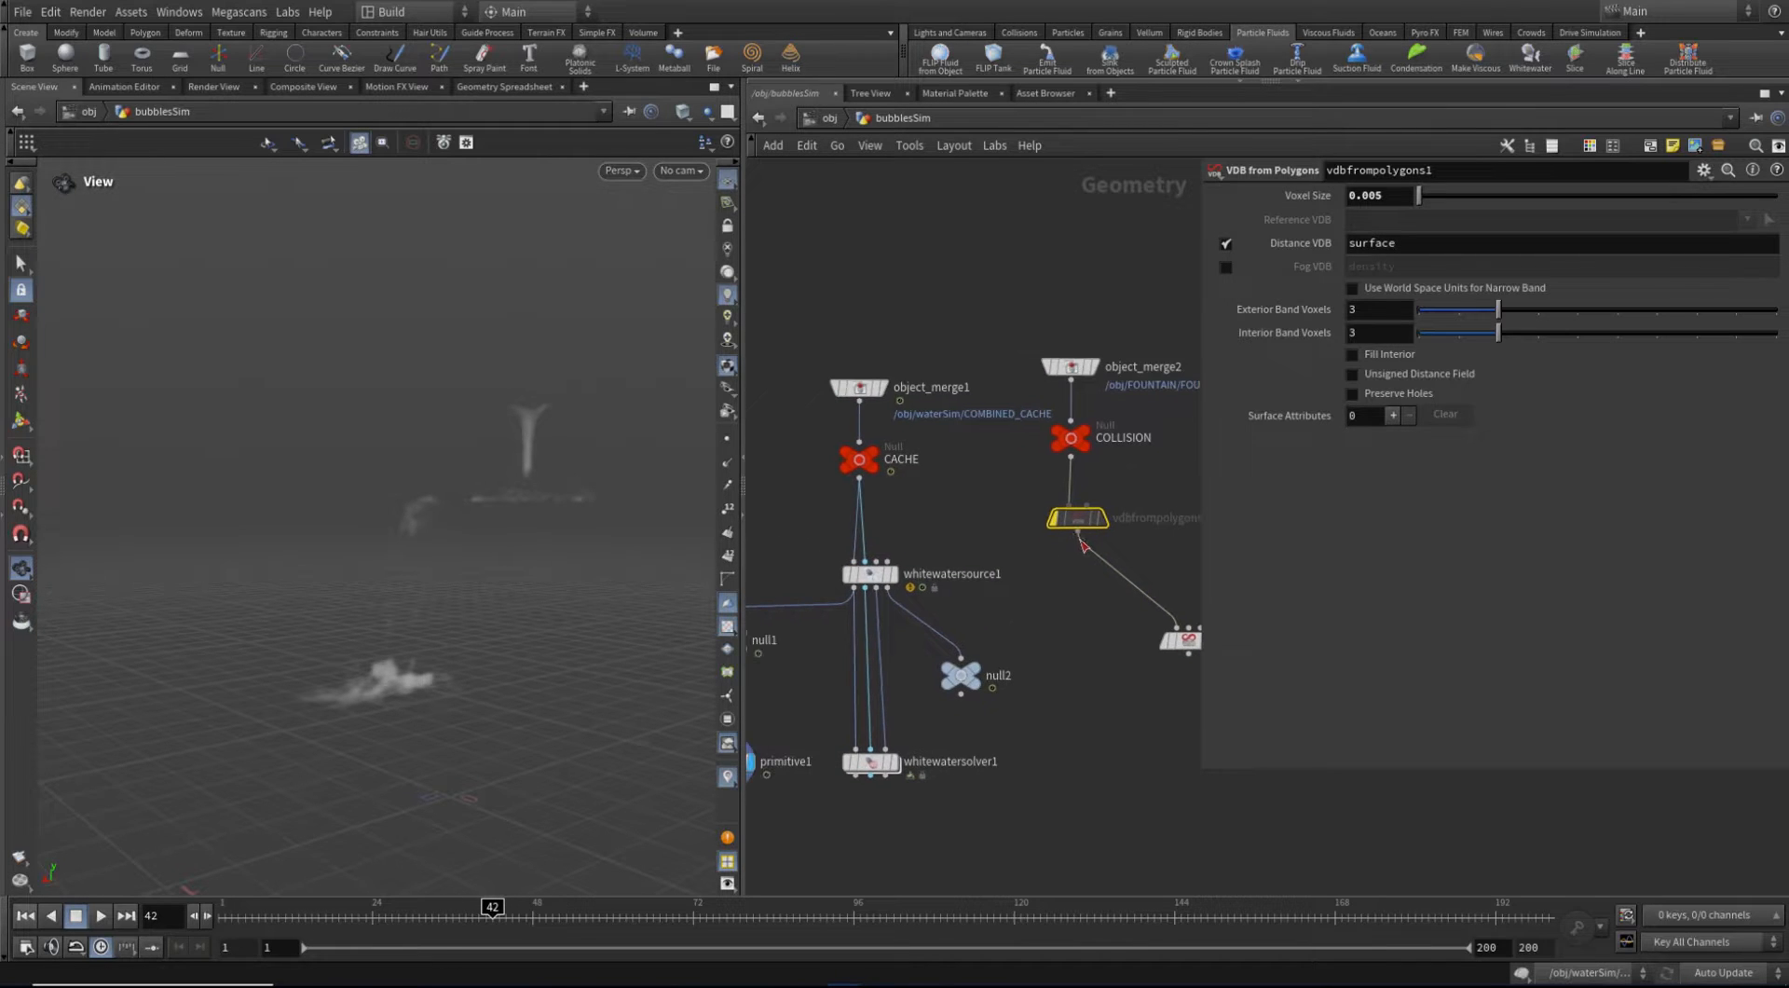
left_click(1078, 530)
left_click(969, 610)
left_click(1039, 489)
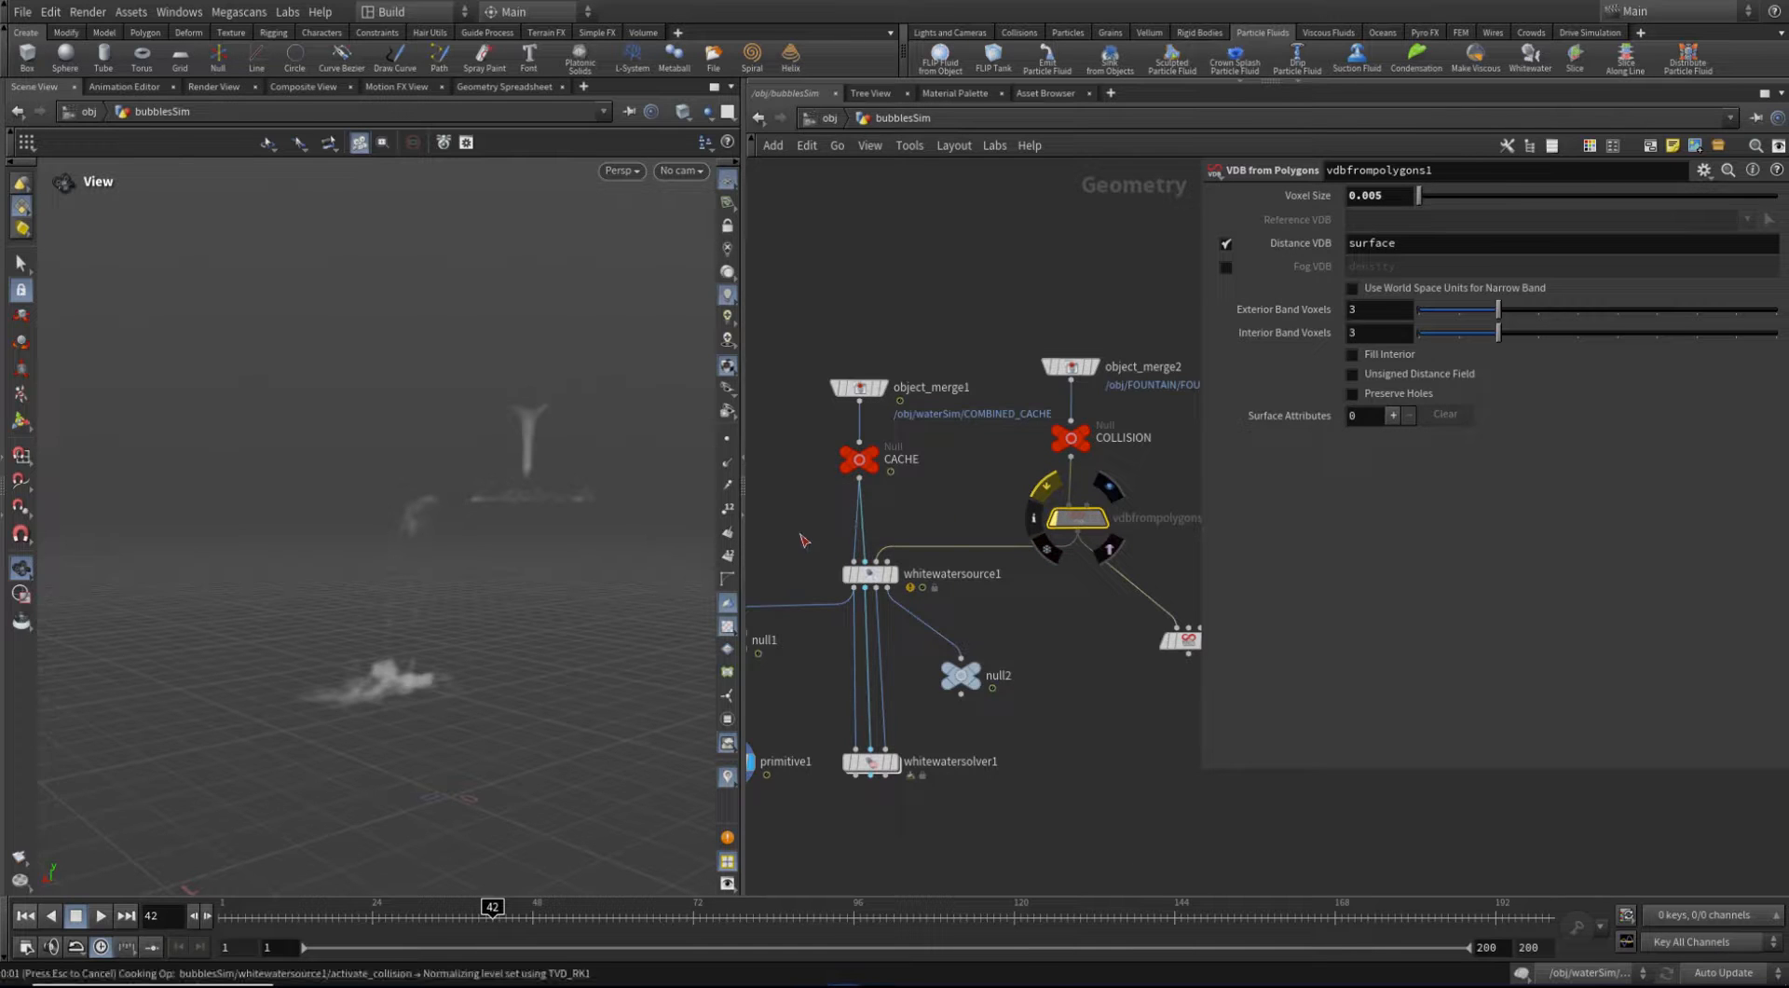
Review the visualization and emission settings of whitewatersource1
left_click(912, 590)
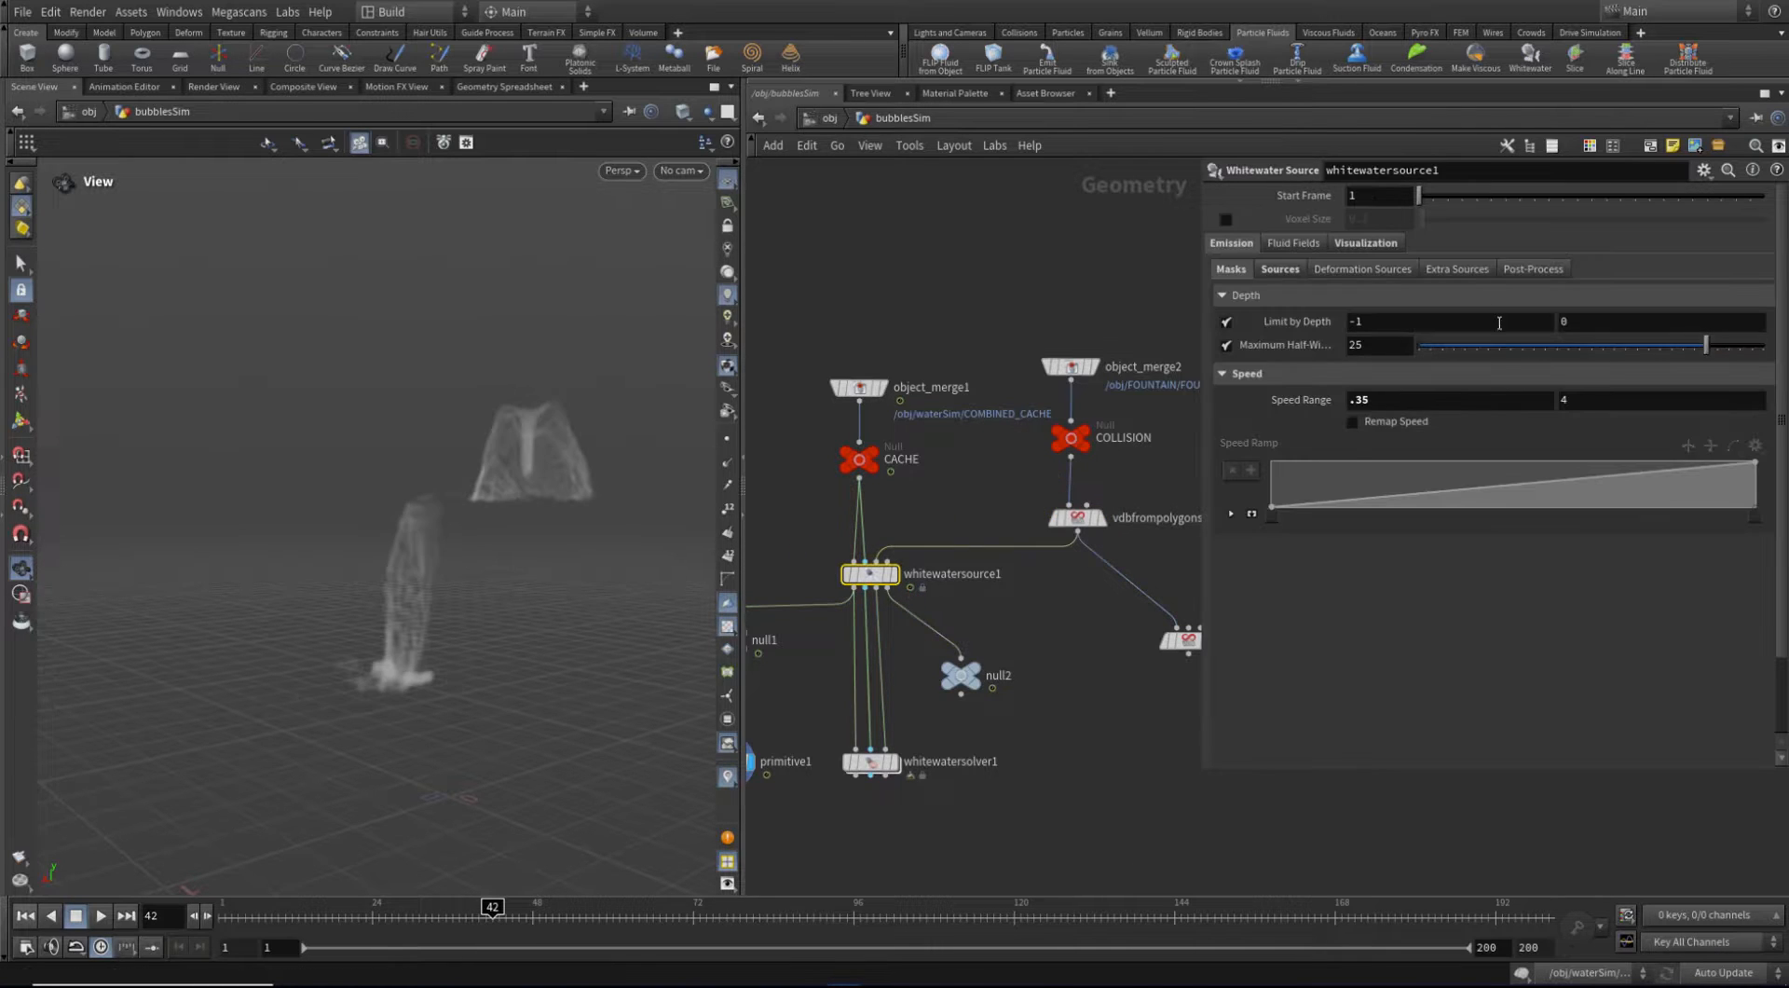
left_click(1363, 243)
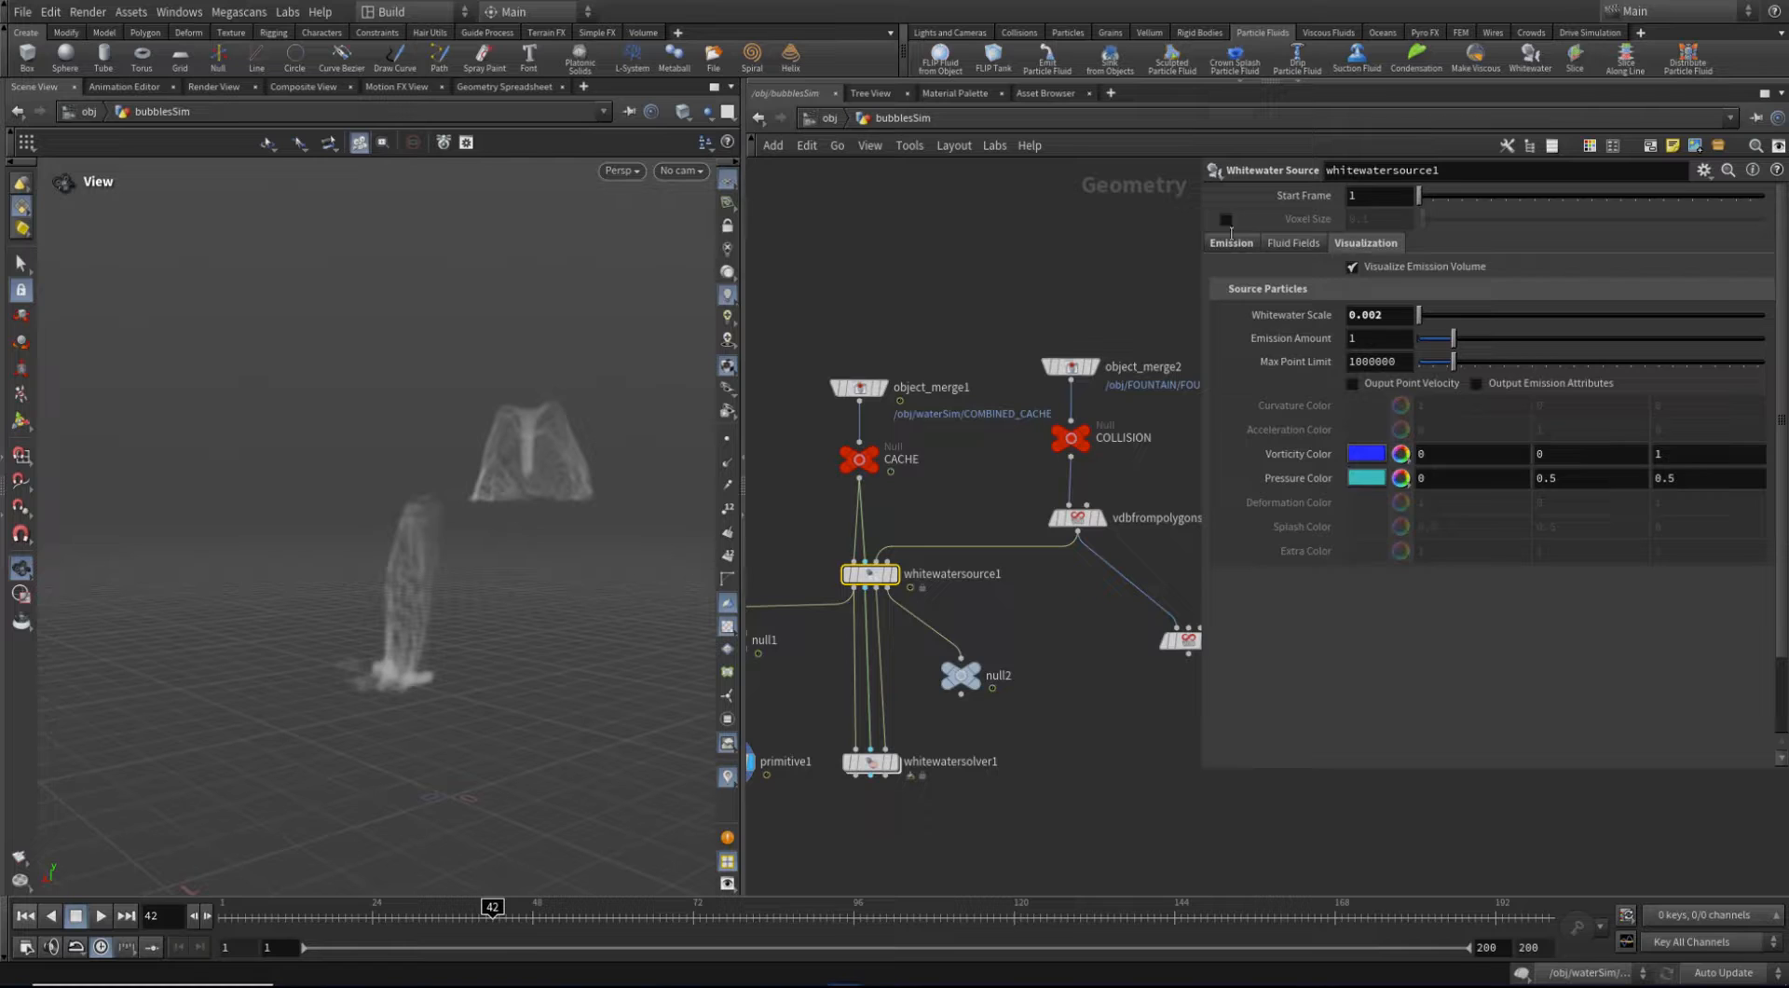
left_click(1233, 243)
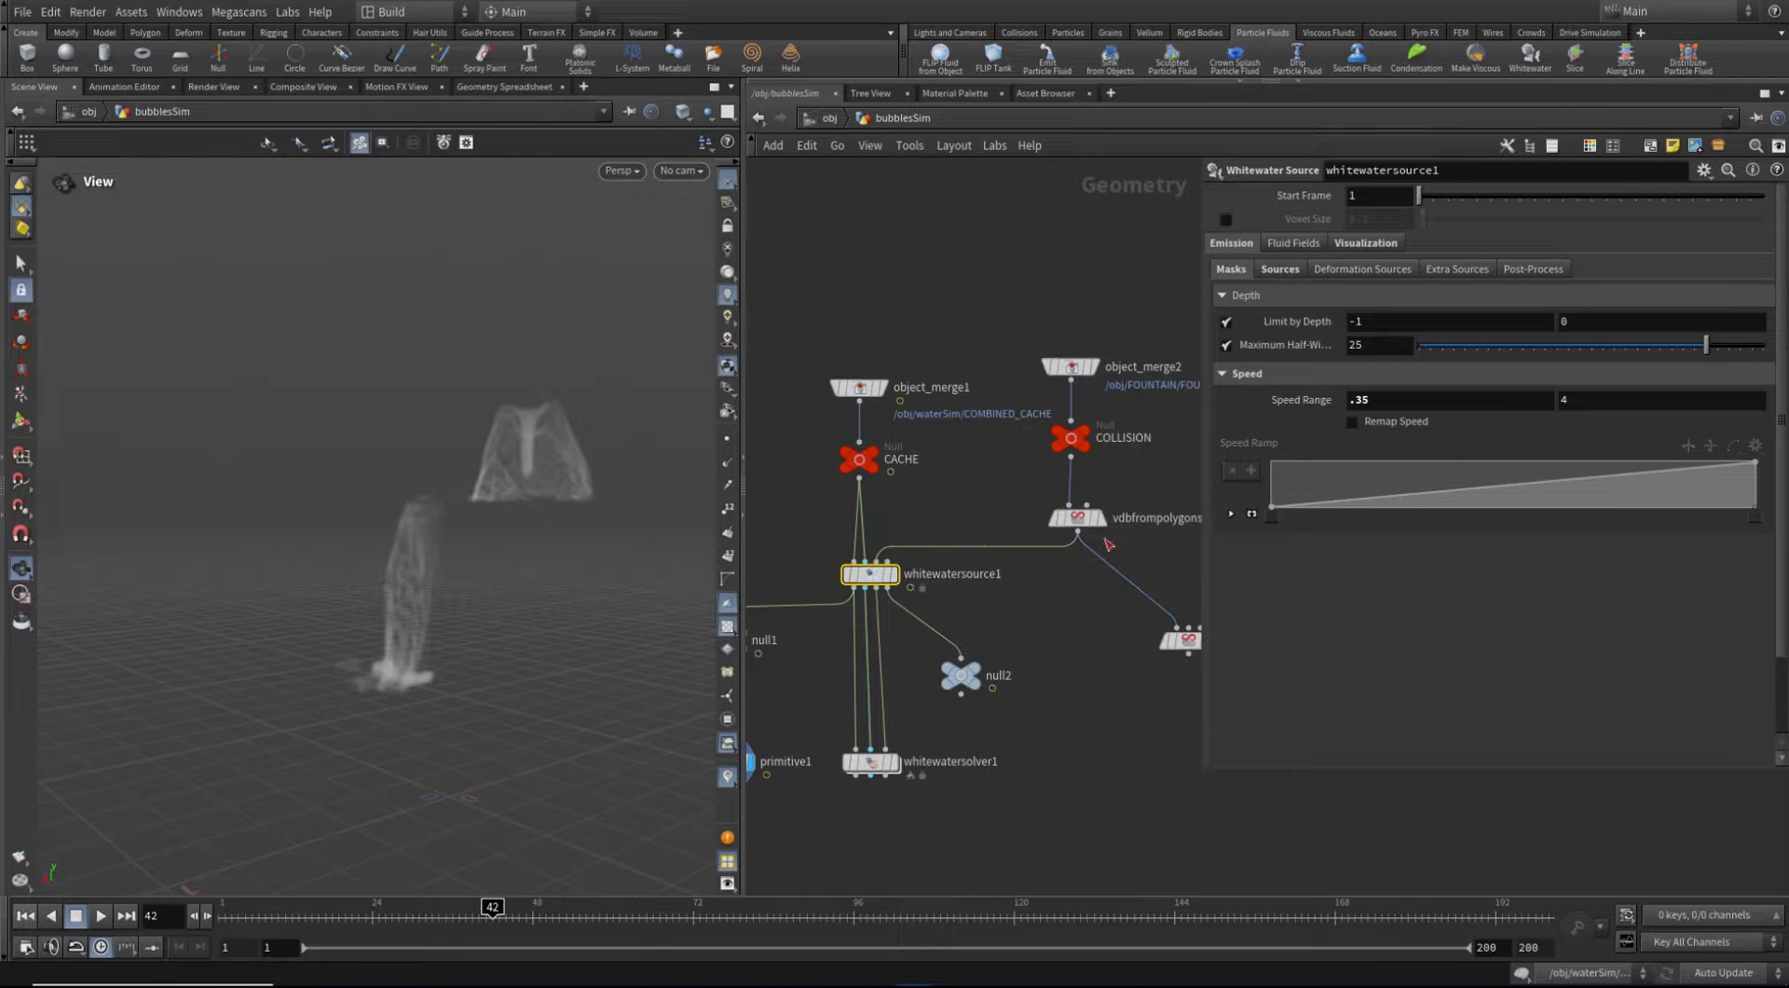
Return to the object level and open the waterSim network
left_click(830, 118)
double_click(901, 391)
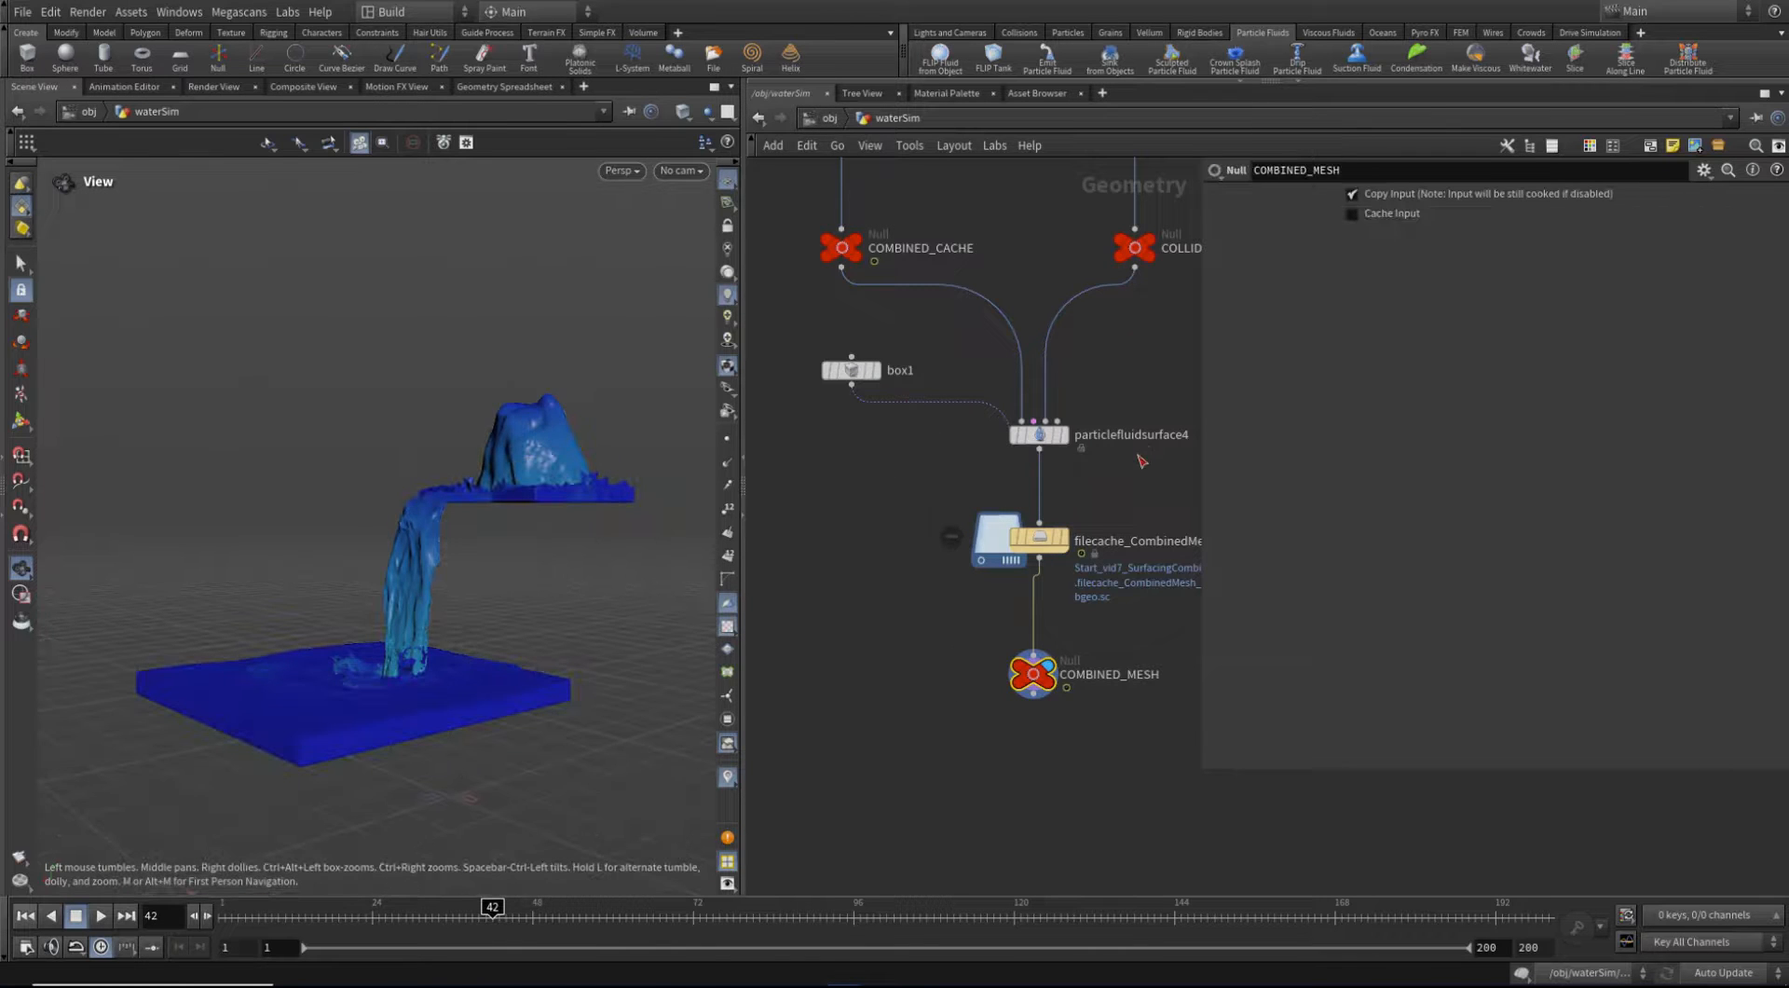
Locate flipsolver3 in the waterSim network and examine its Collisions output
middle_click_drag(1145, 365, 1038, 683)
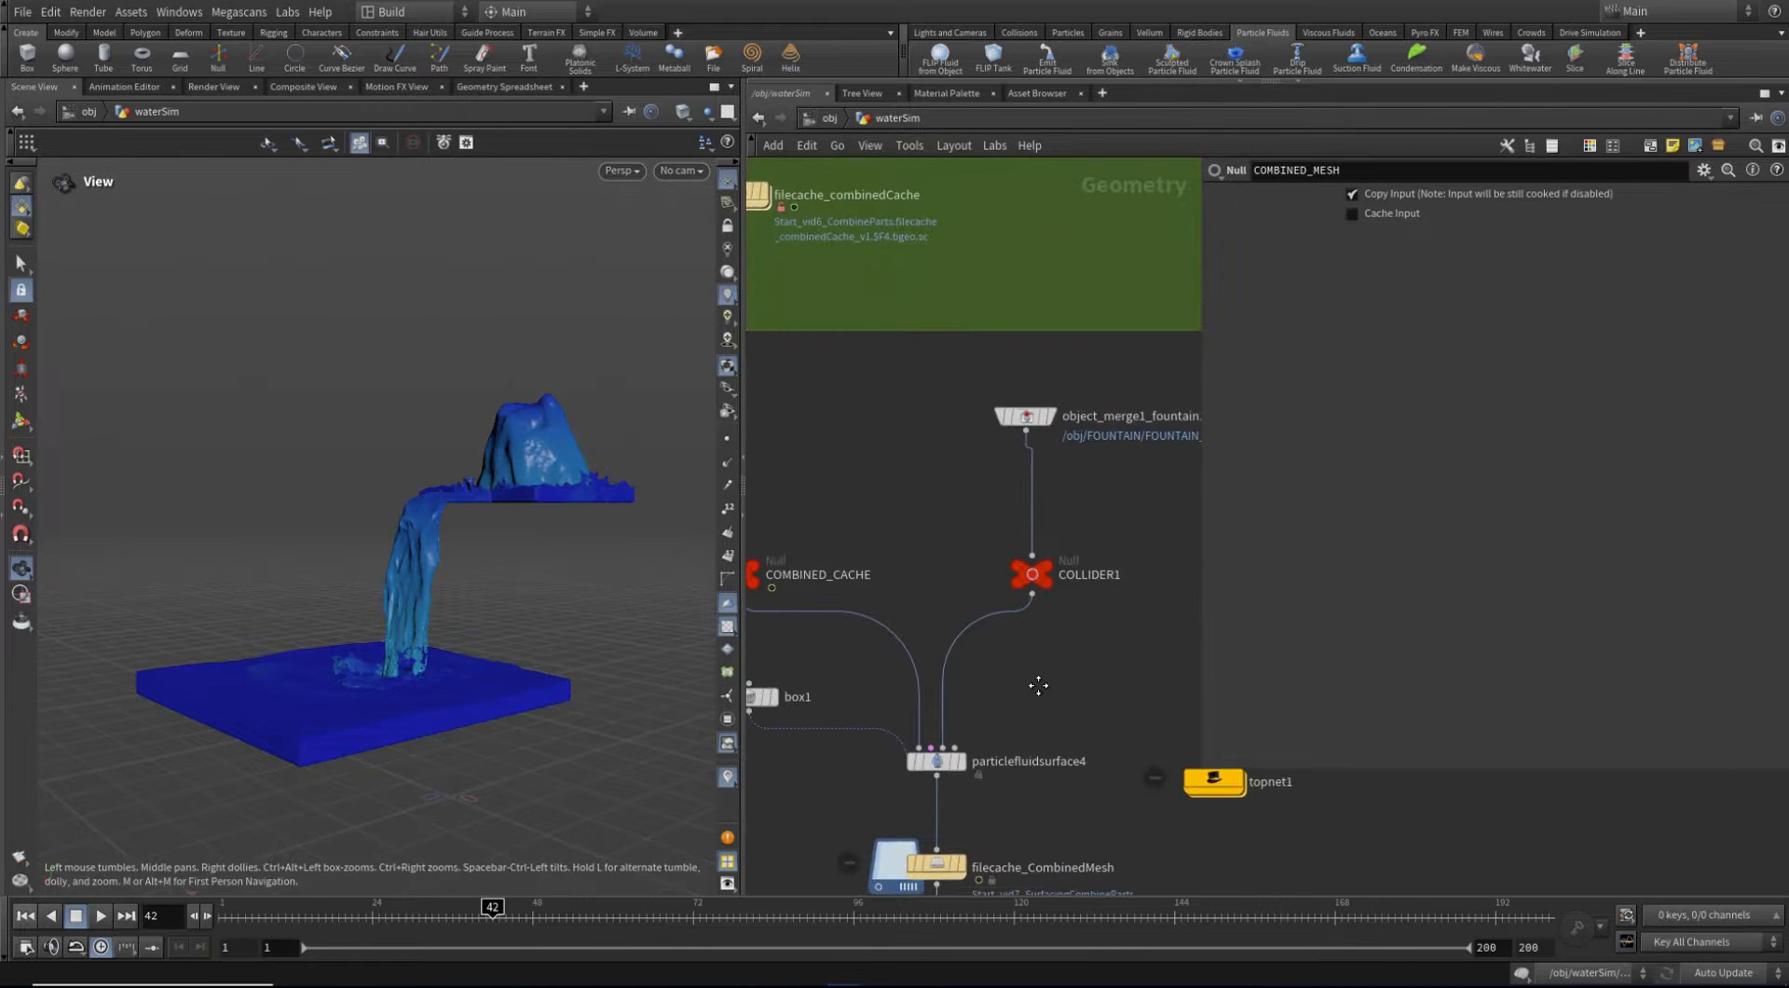
scroll(944, 529, "down", 3)
middle_click_drag(941, 524, 1016, 823)
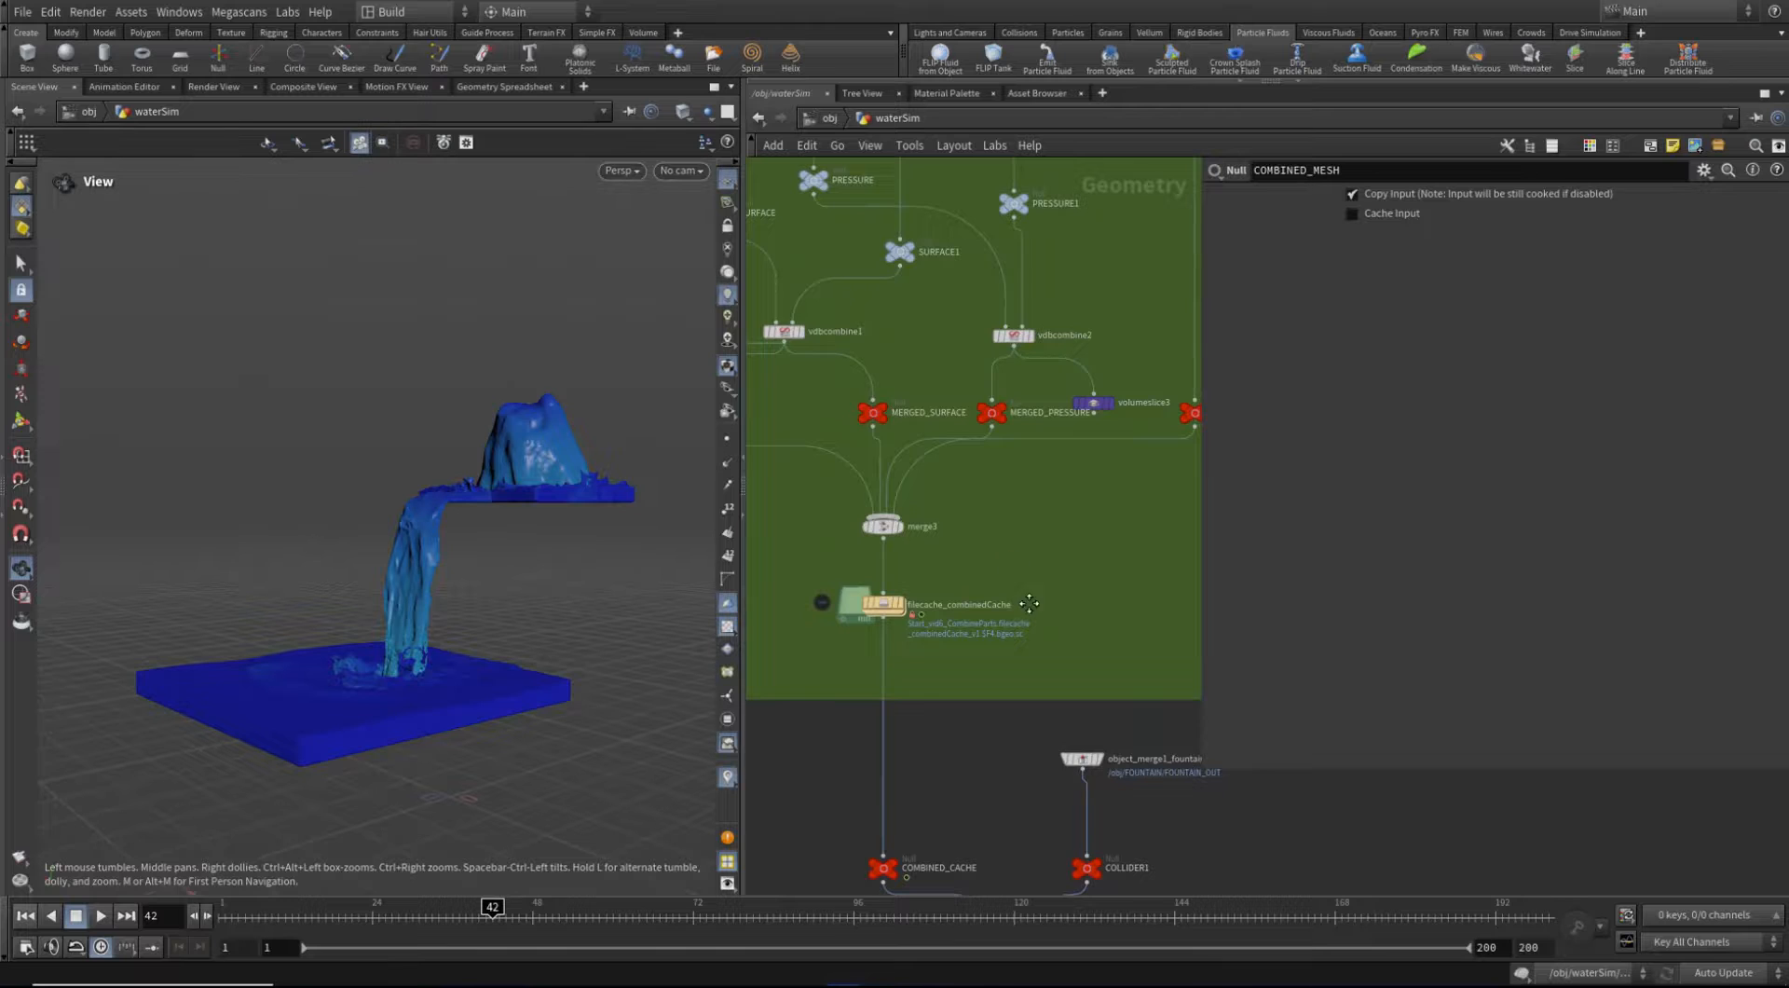
middle_click_drag(1020, 591, 1258, 694)
middle_click_drag(1022, 519, 1043, 782)
scroll(974, 641, "down", 4)
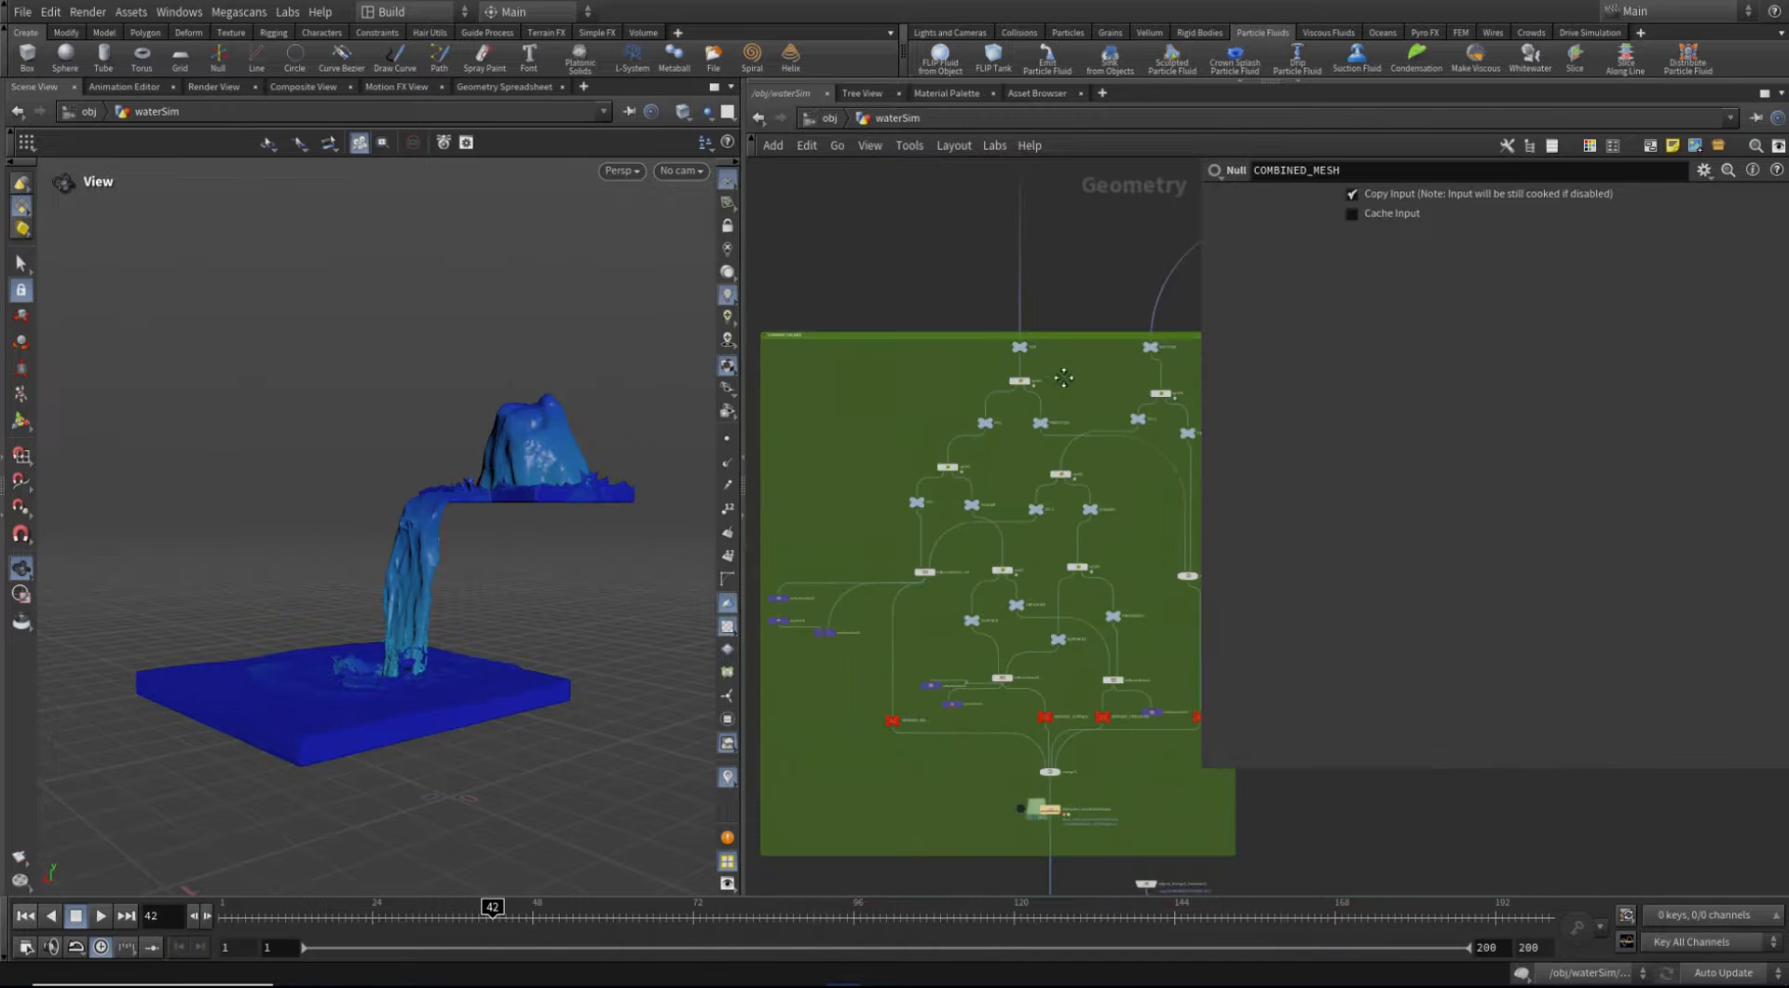
middle_click_drag(1094, 270, 651, 599)
scroll(699, 561, "down", 1)
scroll(1053, 378, "up", 3)
scroll(1033, 470, "up", 5)
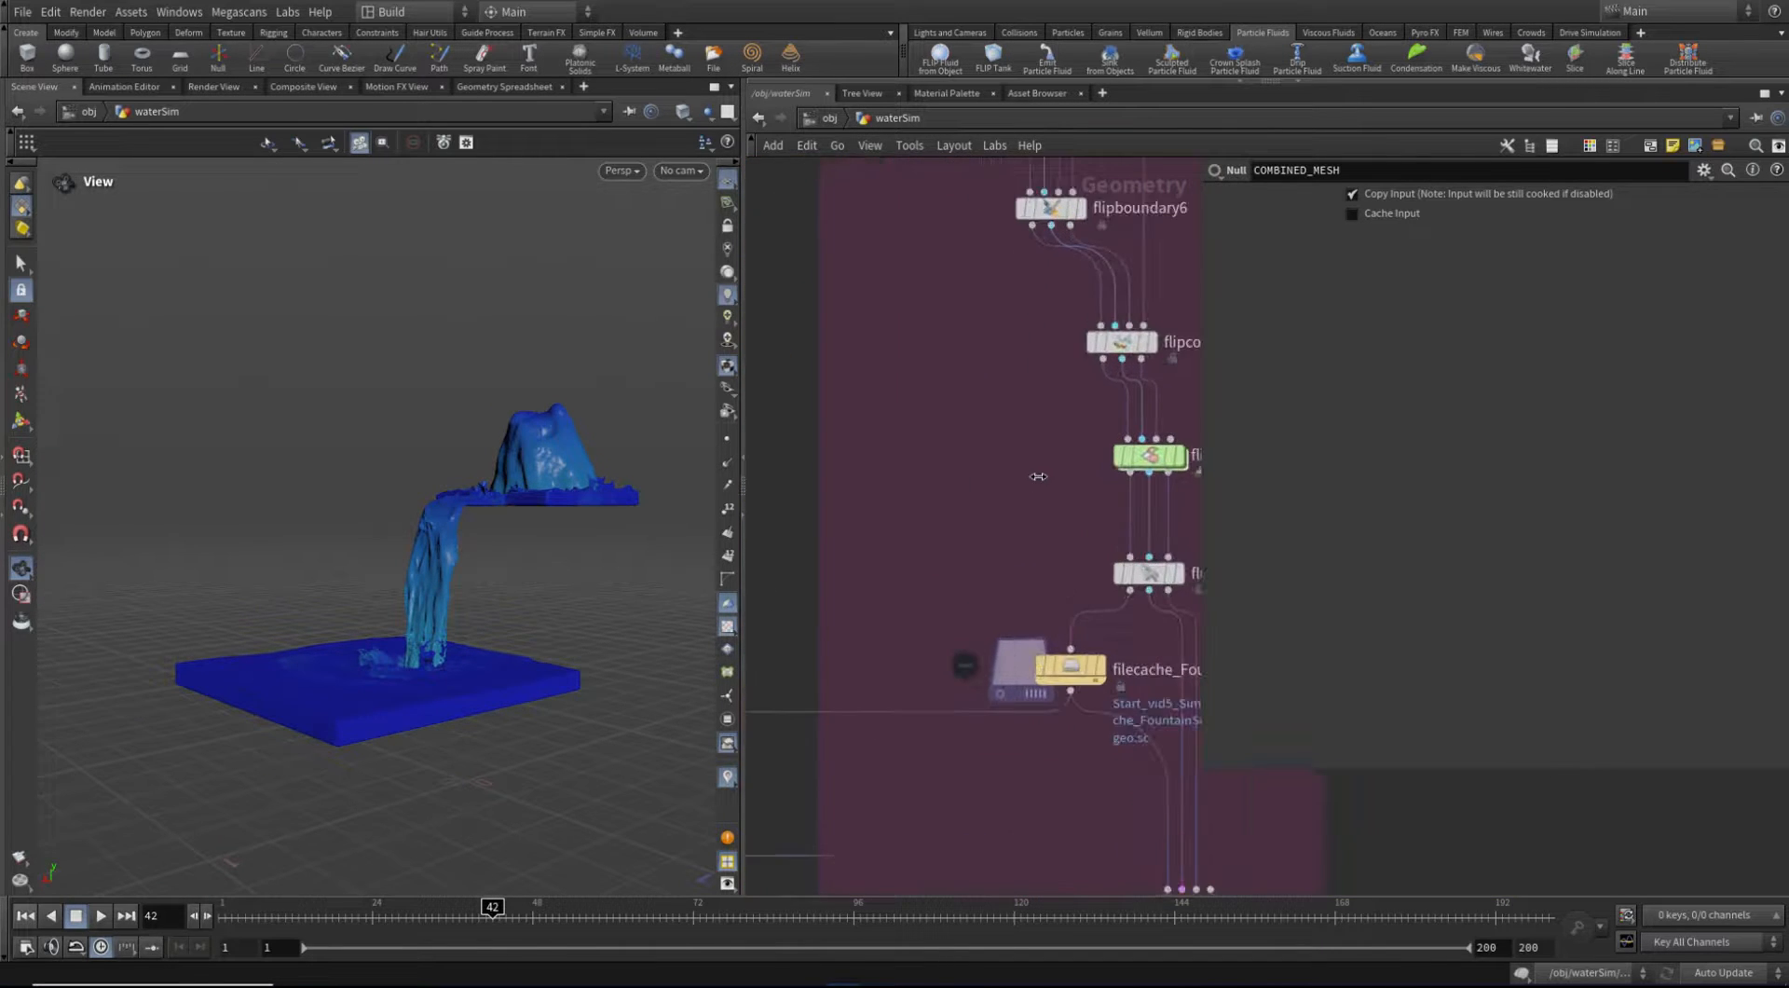
middle_click_drag(1176, 495, 957, 470)
scroll(957, 471, "up", 2)
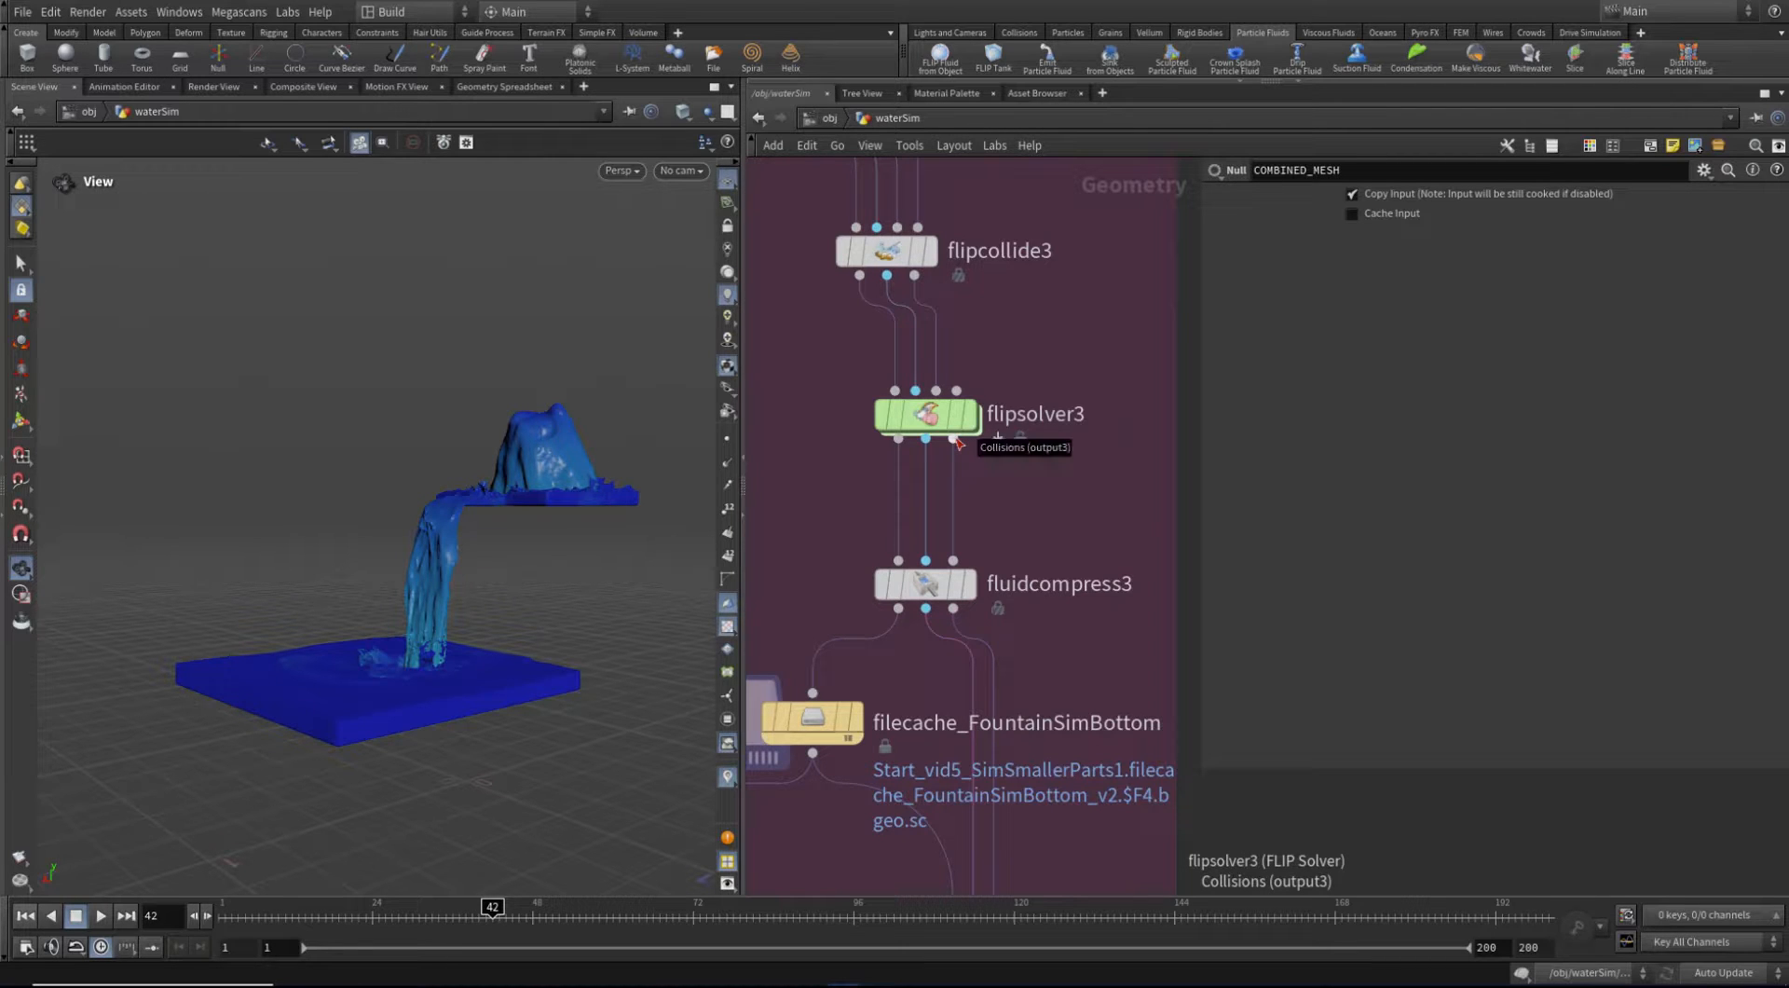
scroll(1090, 503, "down", 2)
middle_click_drag(1118, 507, 1001, 514)
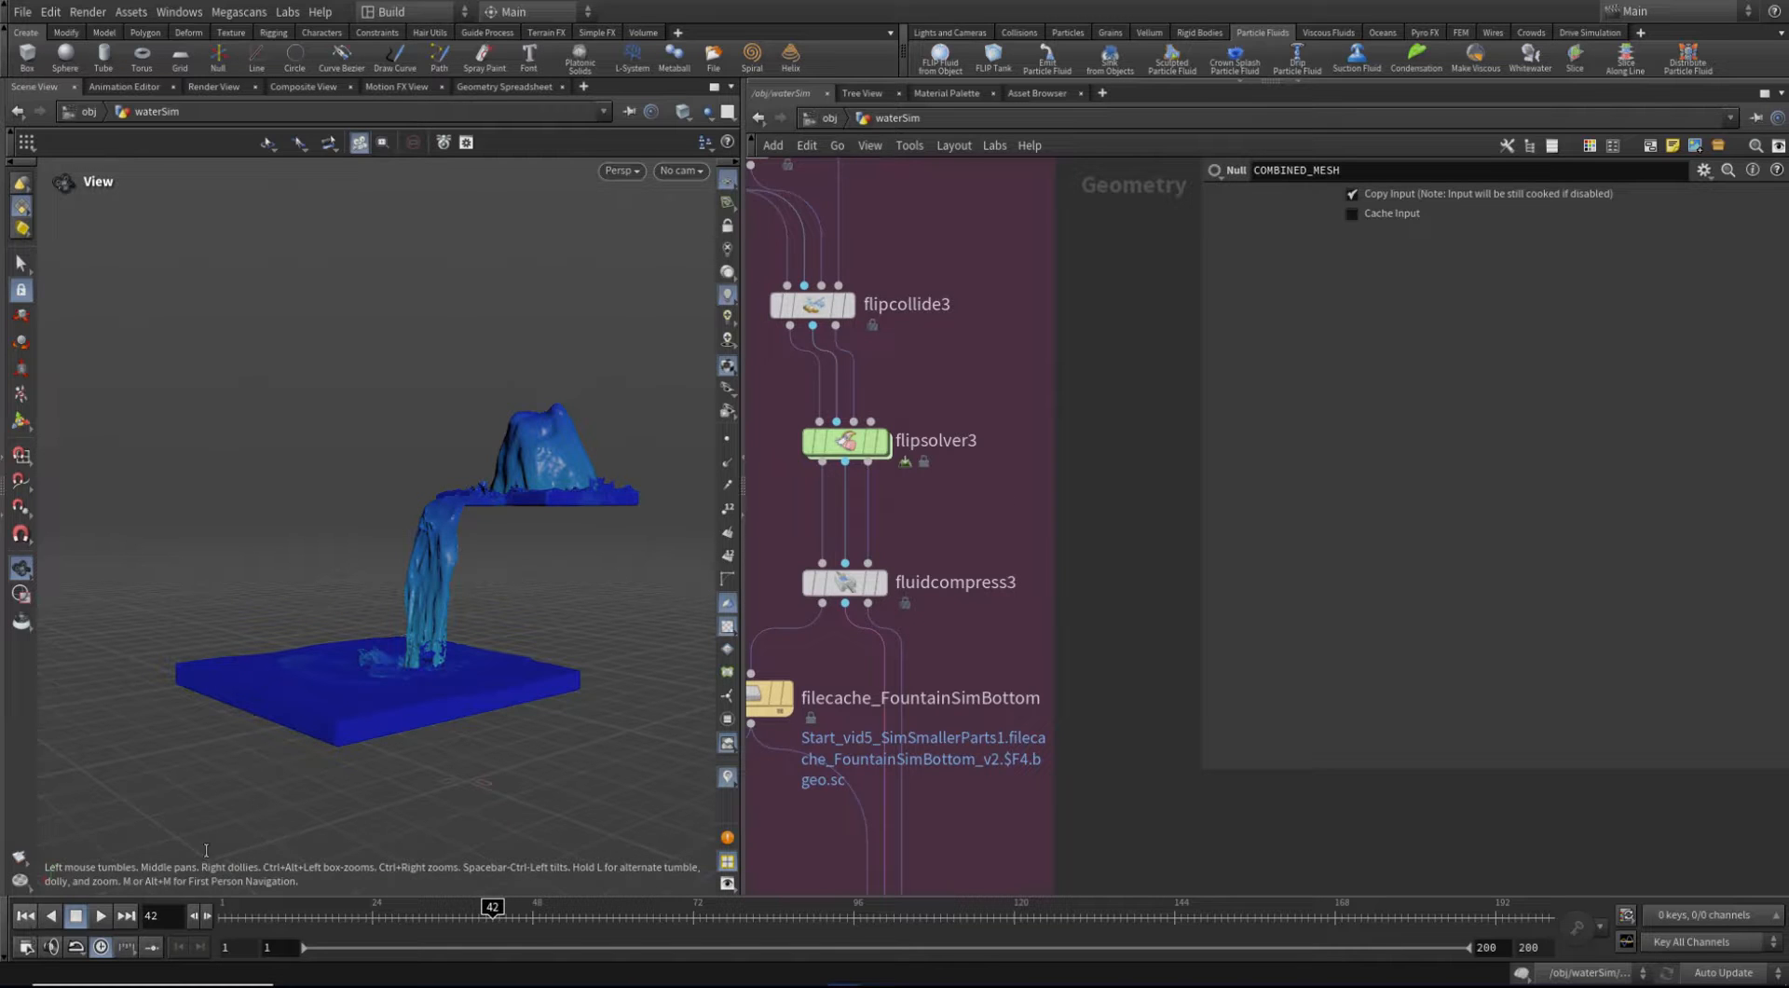
Go to frame 1 and add a Null node wired to the Collisions output of flipsolver3
left_click(26, 915)
middle_click_drag(997, 518, 1059, 487)
key("Tab")
type("nu")
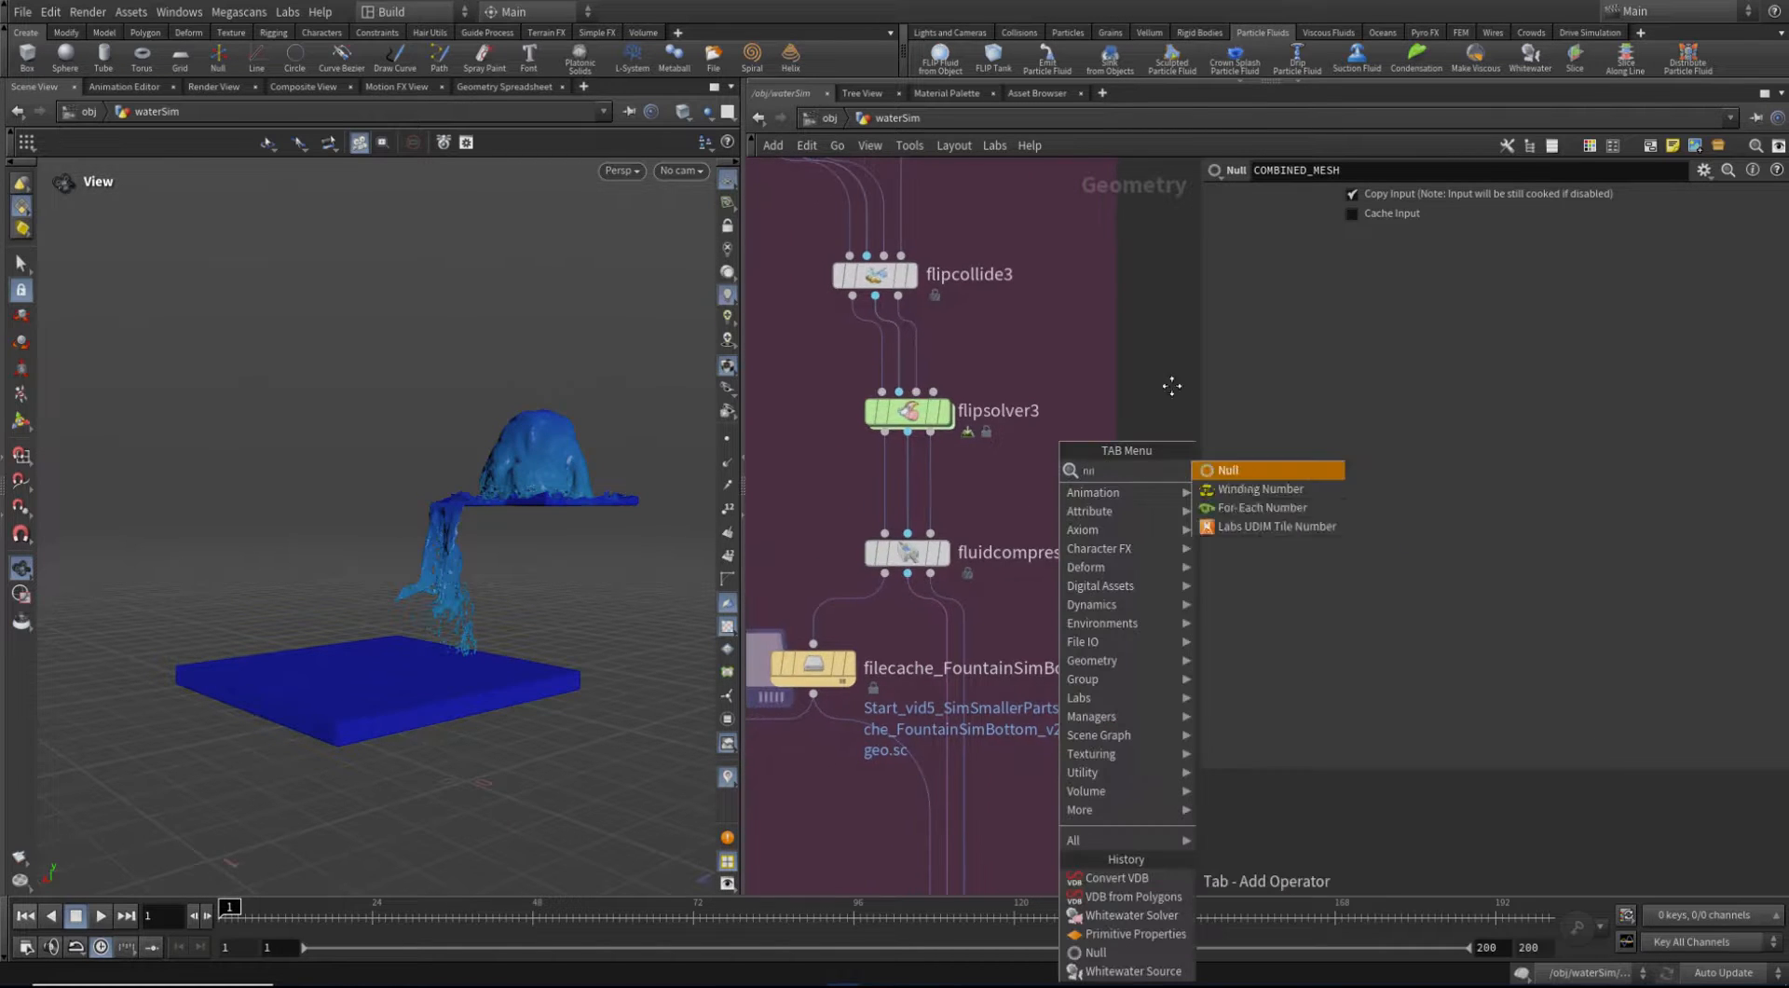
left_click(1254, 470)
left_click(1058, 488)
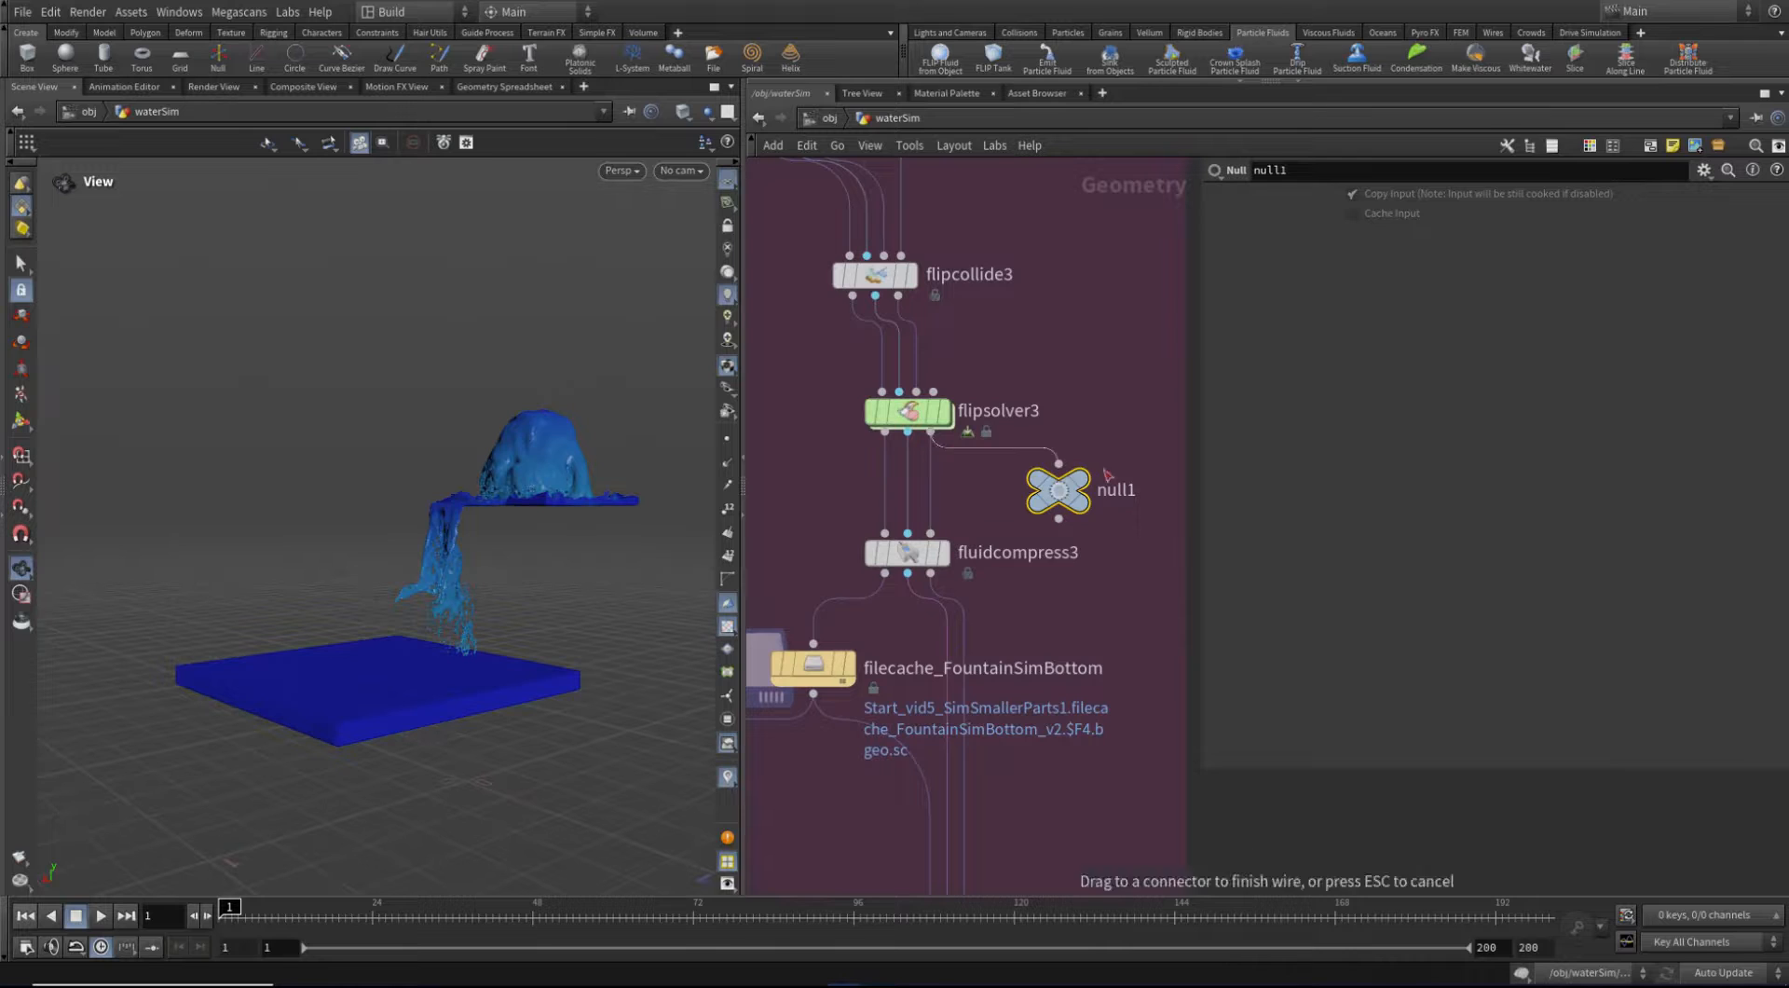
Display the Null fed by flipsolver3 and inspect its node info for the collision VDBs
mouse_move(1059, 501)
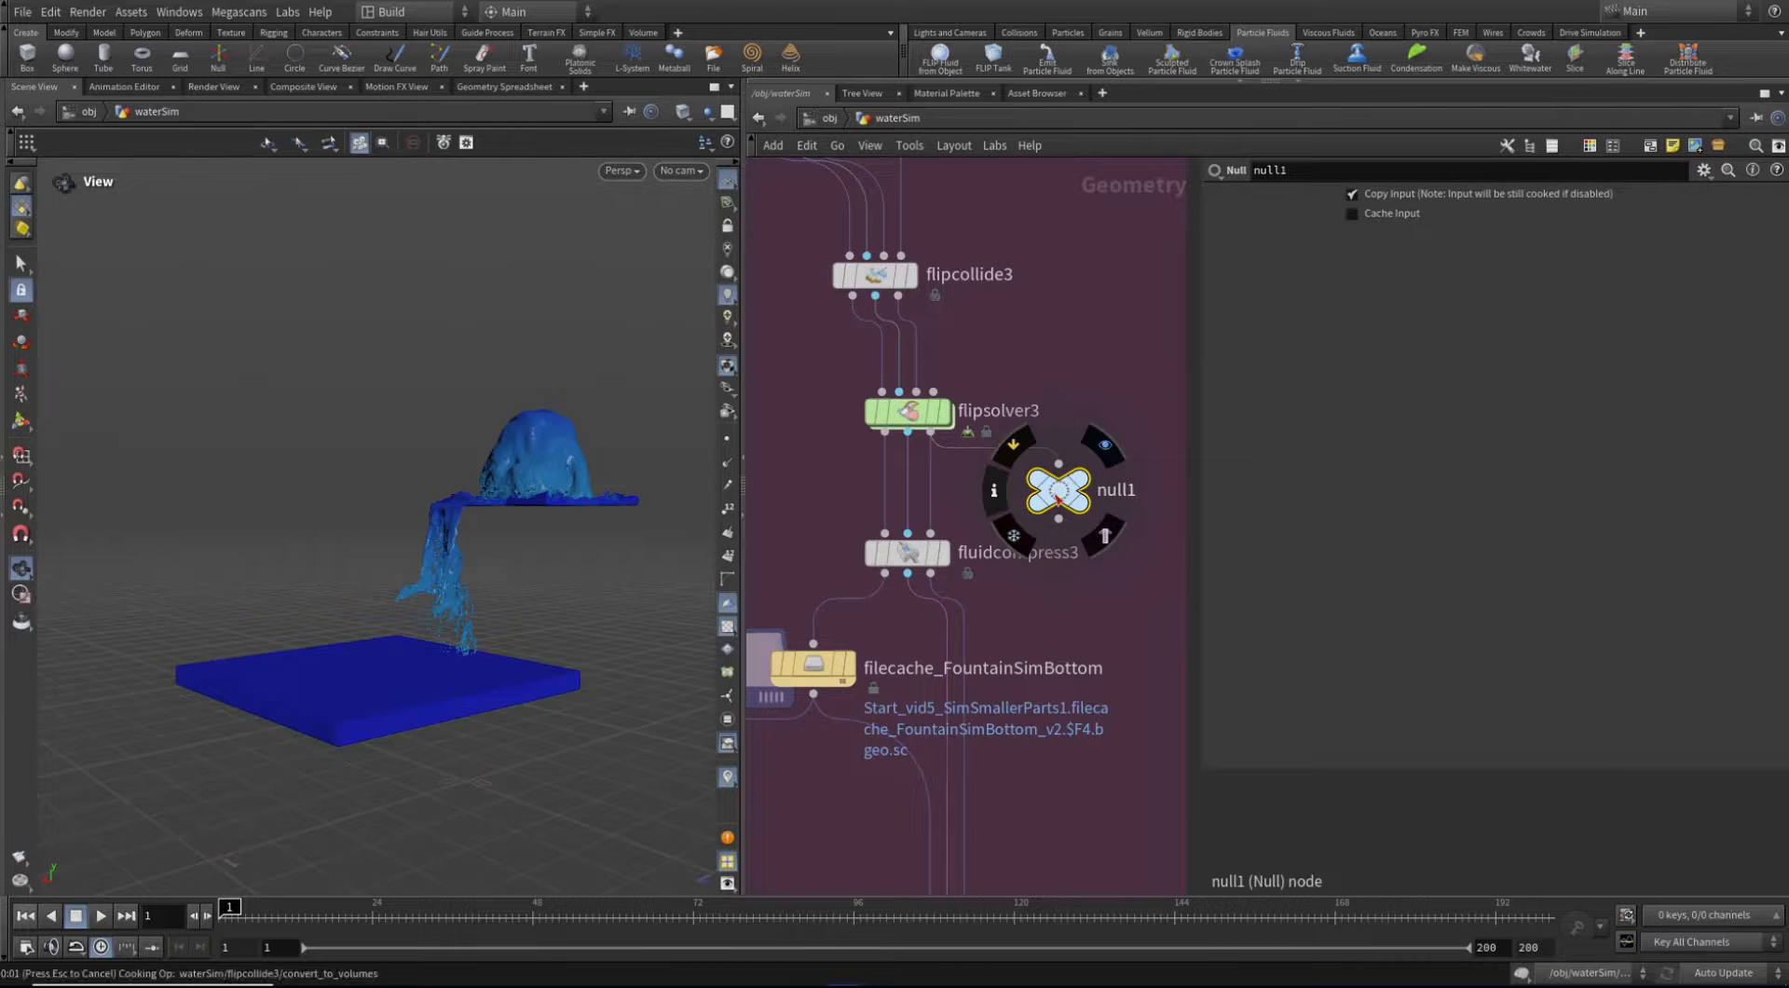
middle_click(1058, 501)
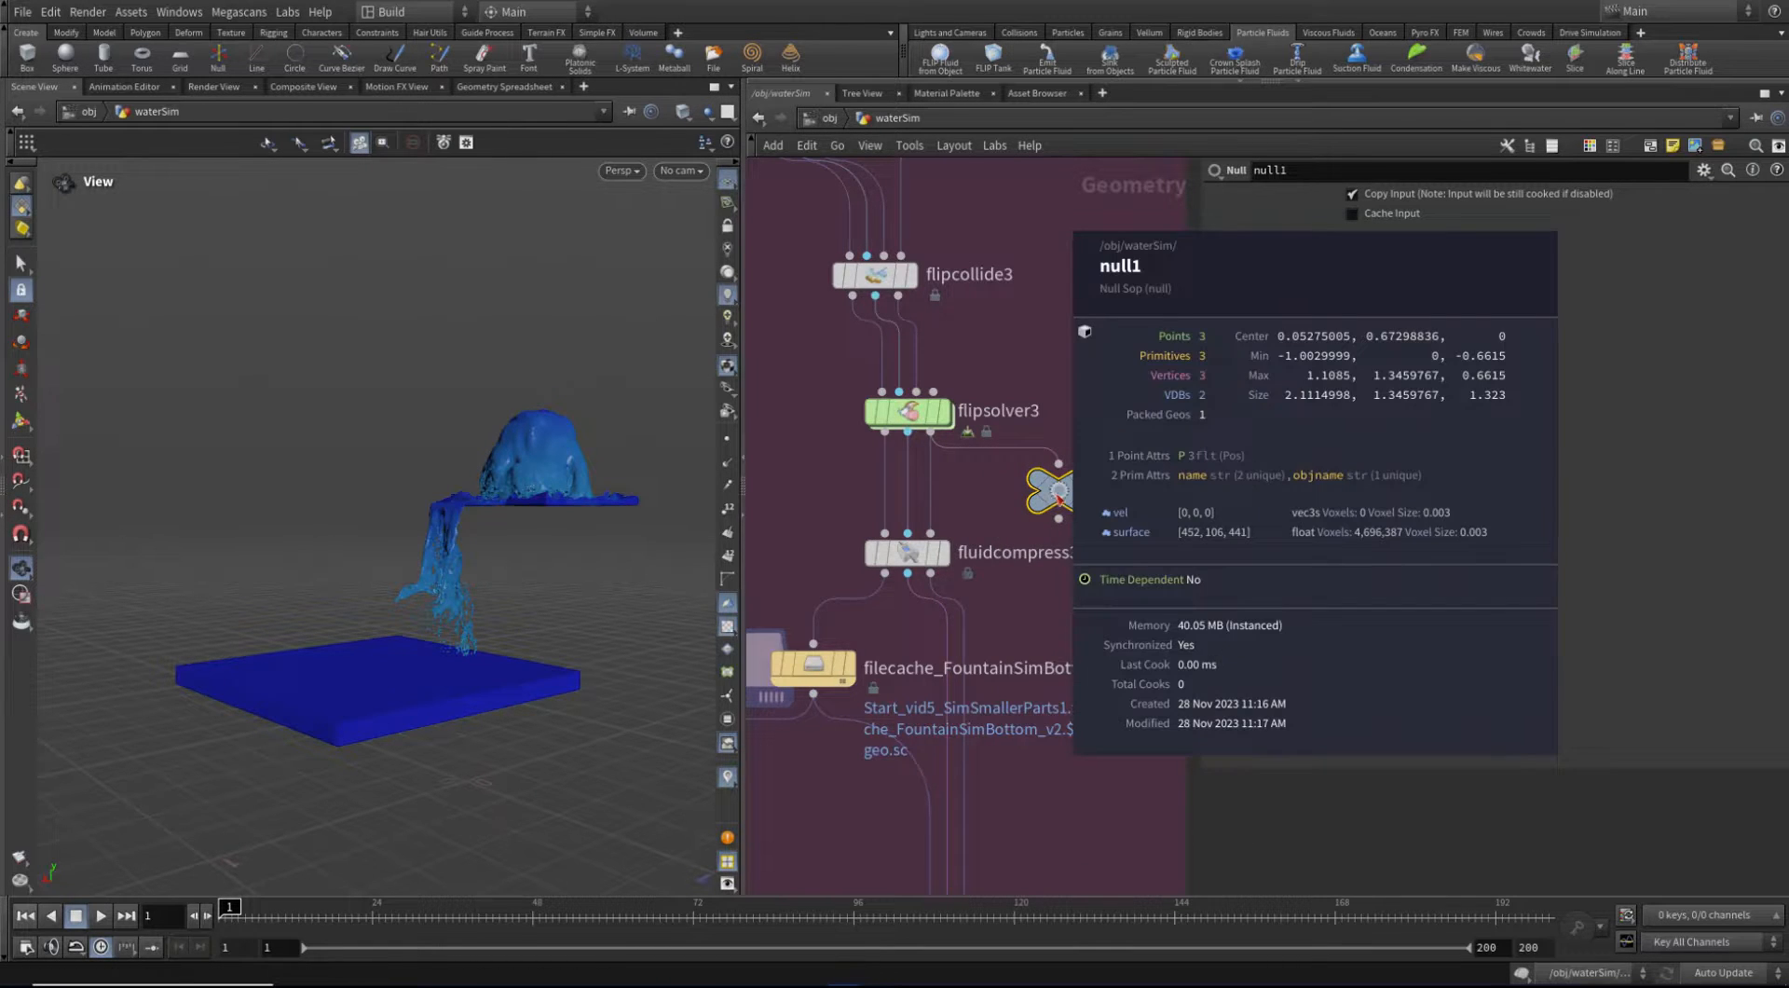
left_click(932, 418)
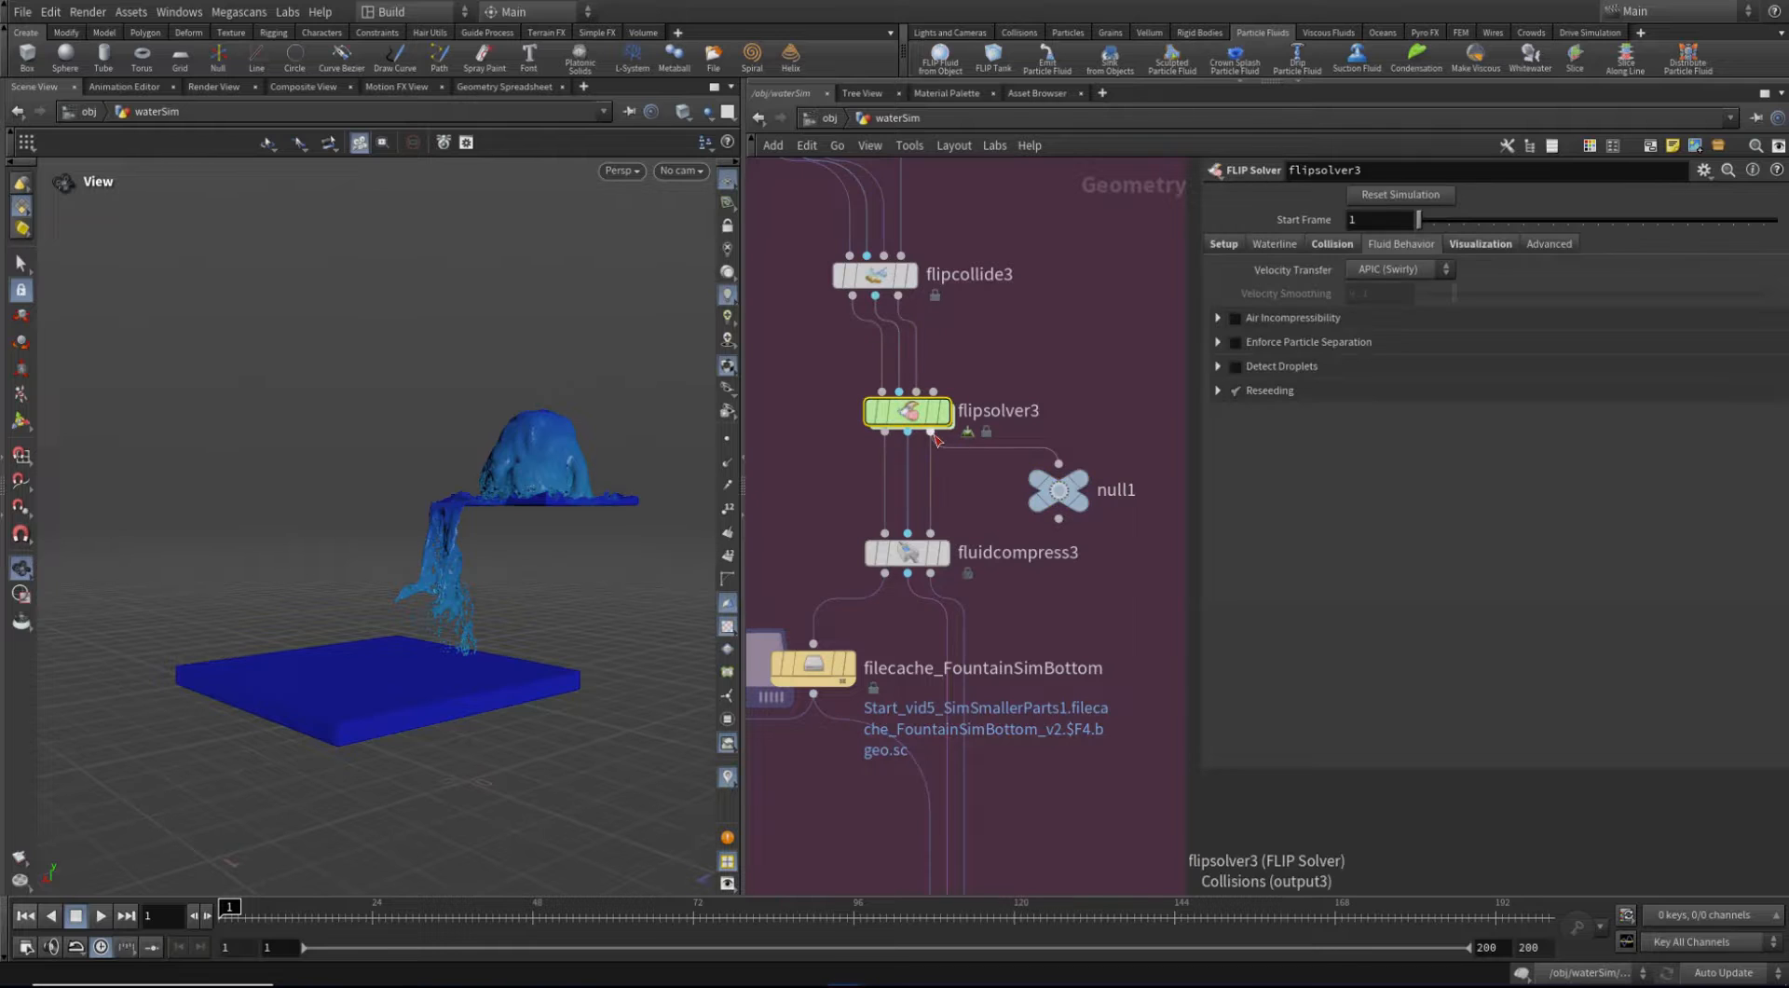
left_click(1061, 492)
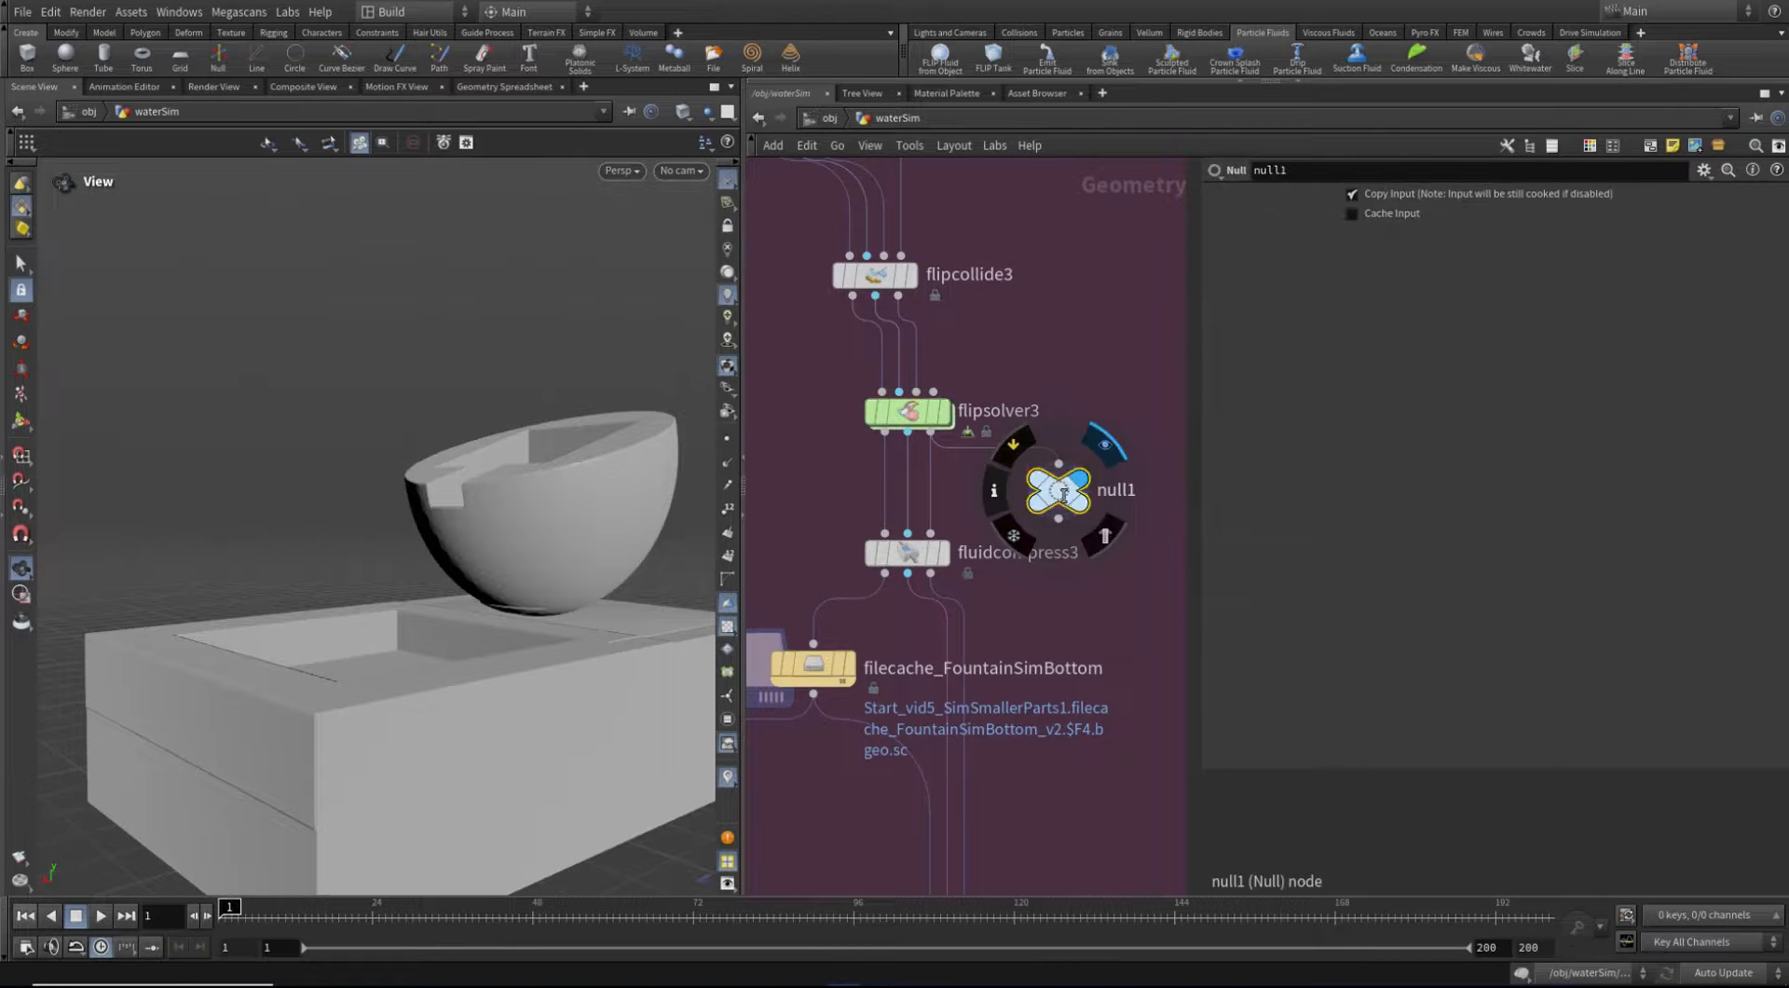
middle_click(1063, 495)
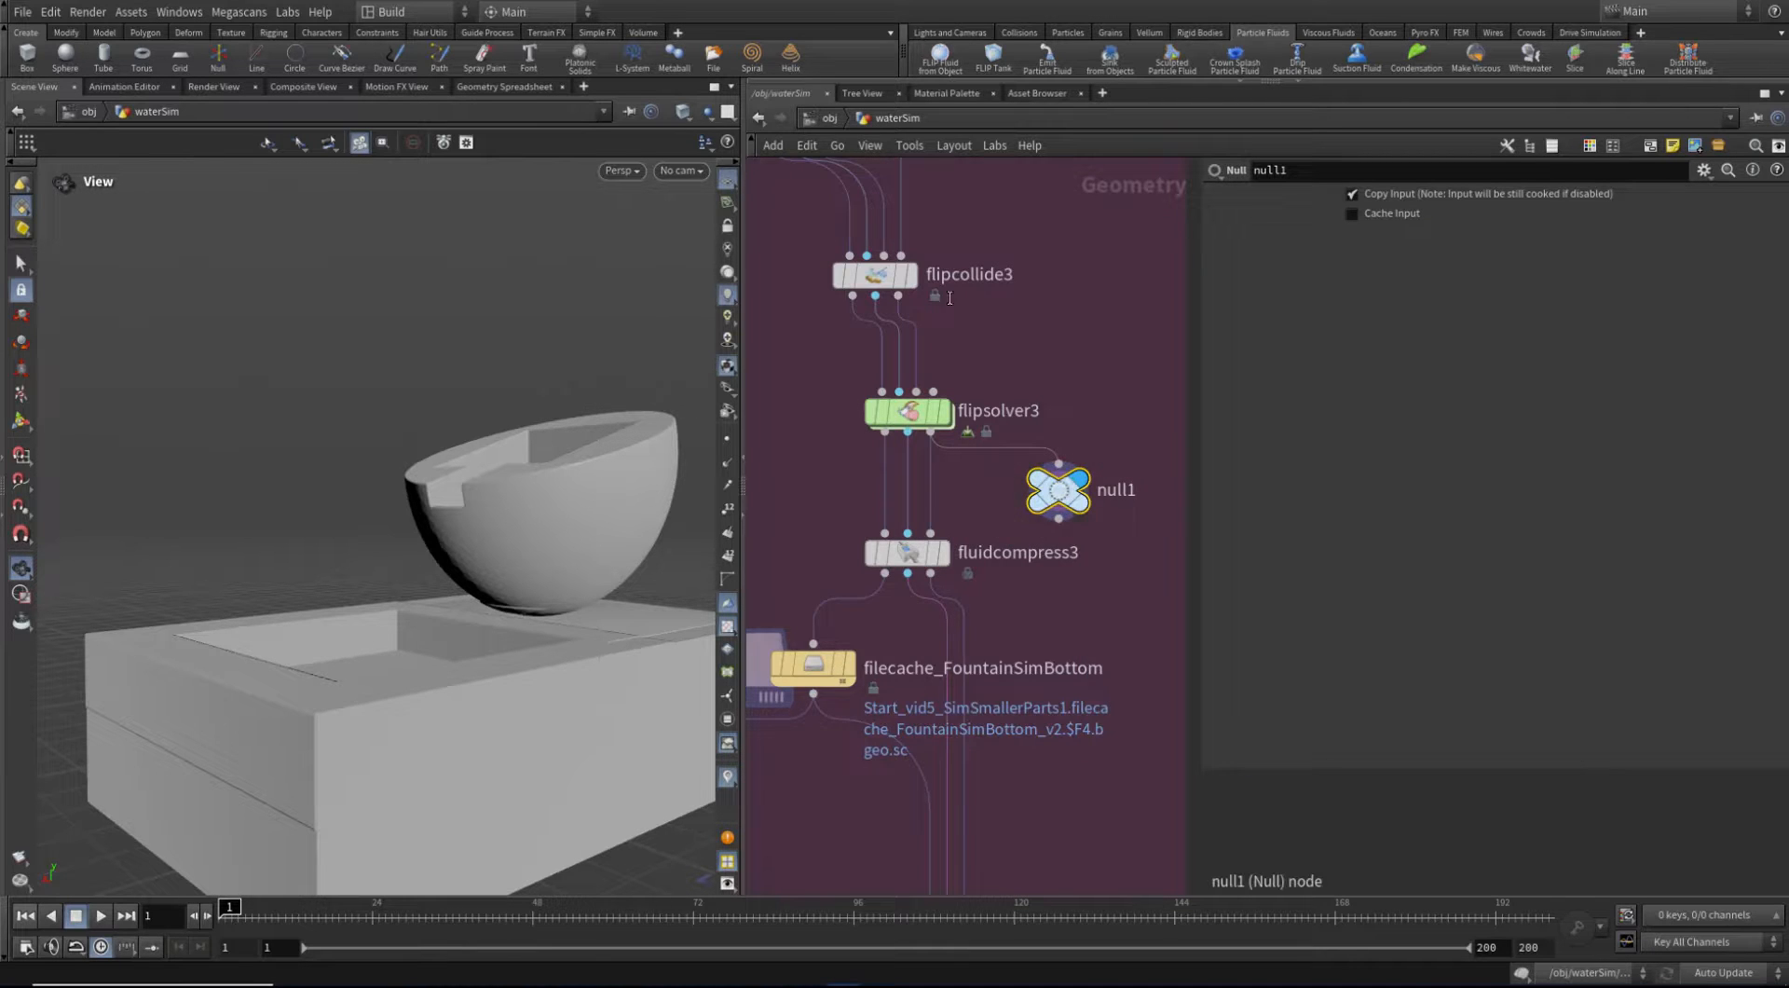
Return to the bubblesSim network and inspect the node info of vdbfrompolygons1
left_click(758, 116)
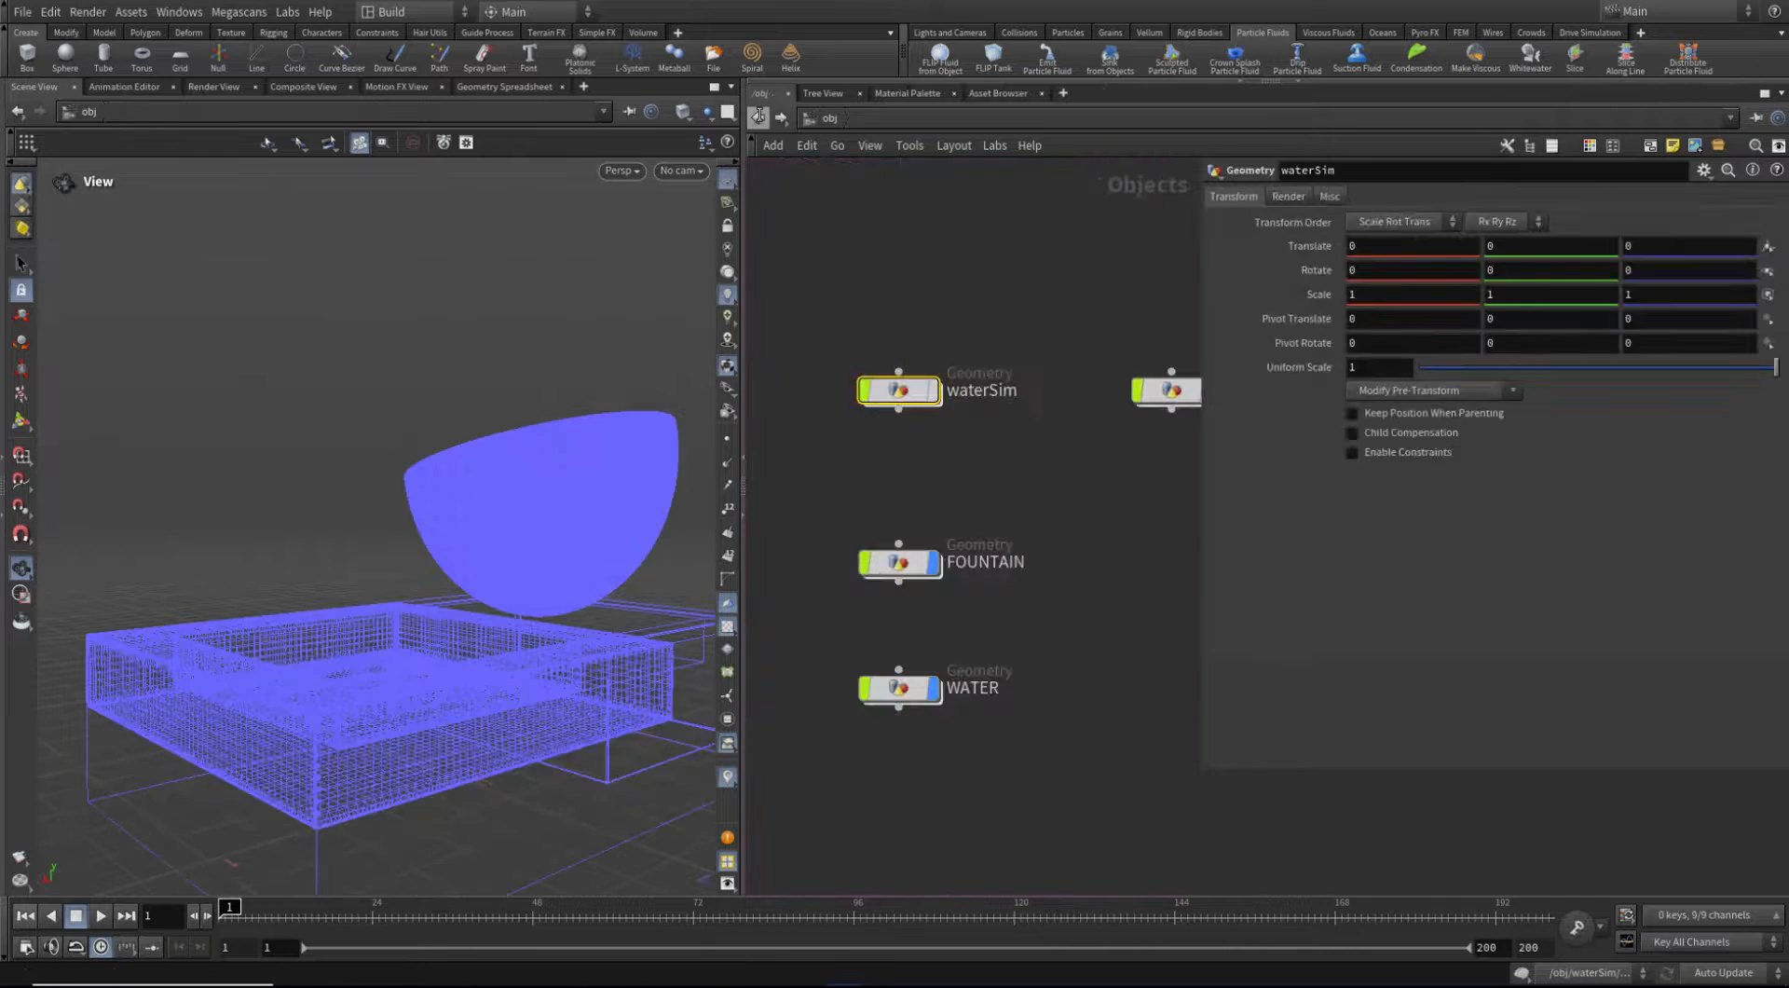
left_click(759, 116)
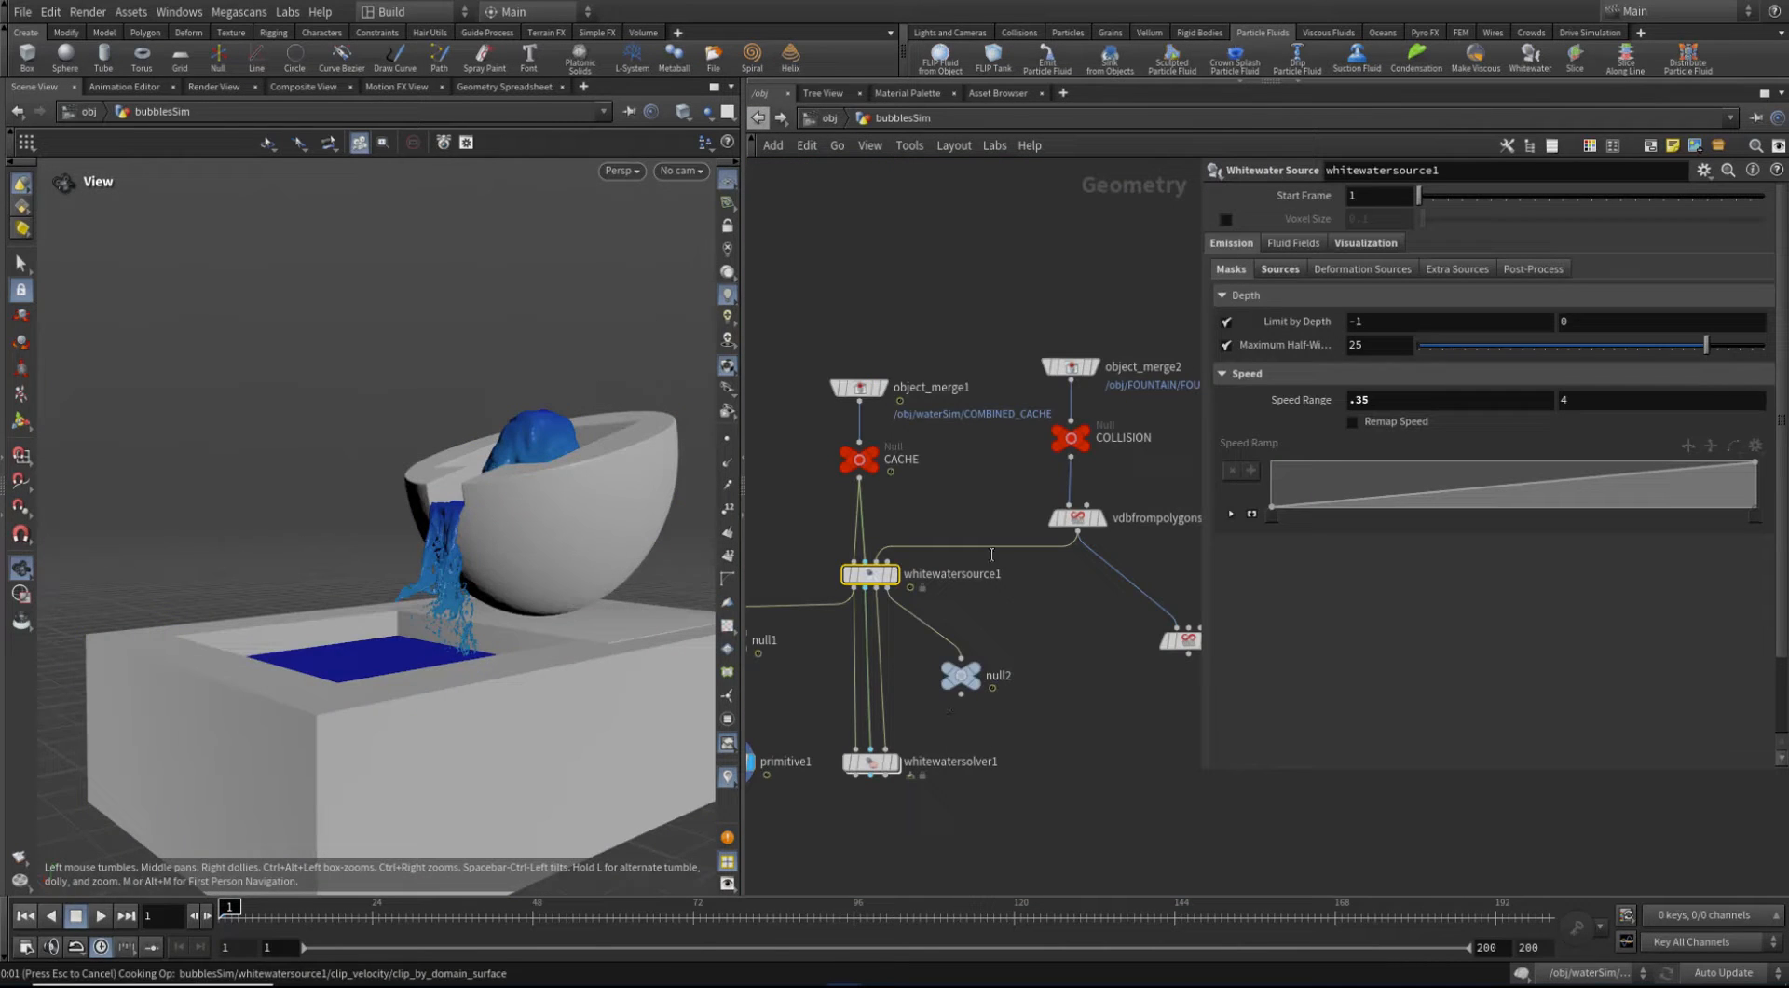
left_click(1076, 520)
middle_click(1077, 524)
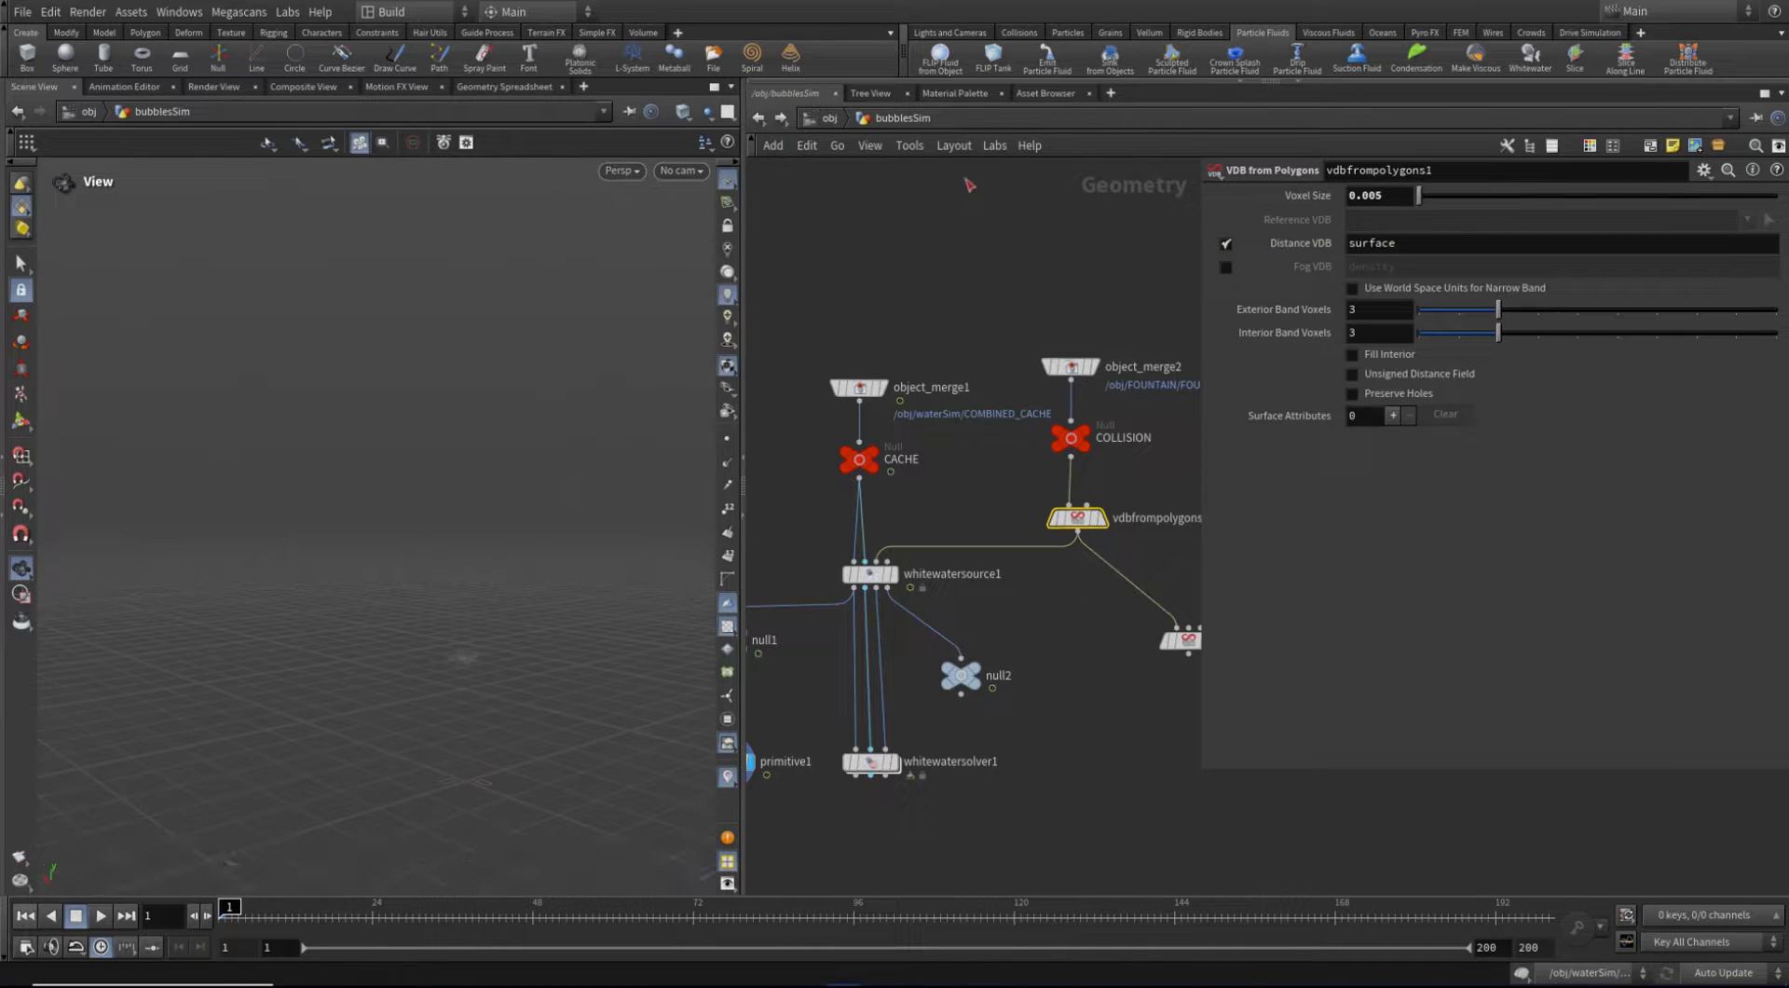
Switch back to the waterSim network and add a Null node wired to the collision output of flipcollide3
left_click(880, 119)
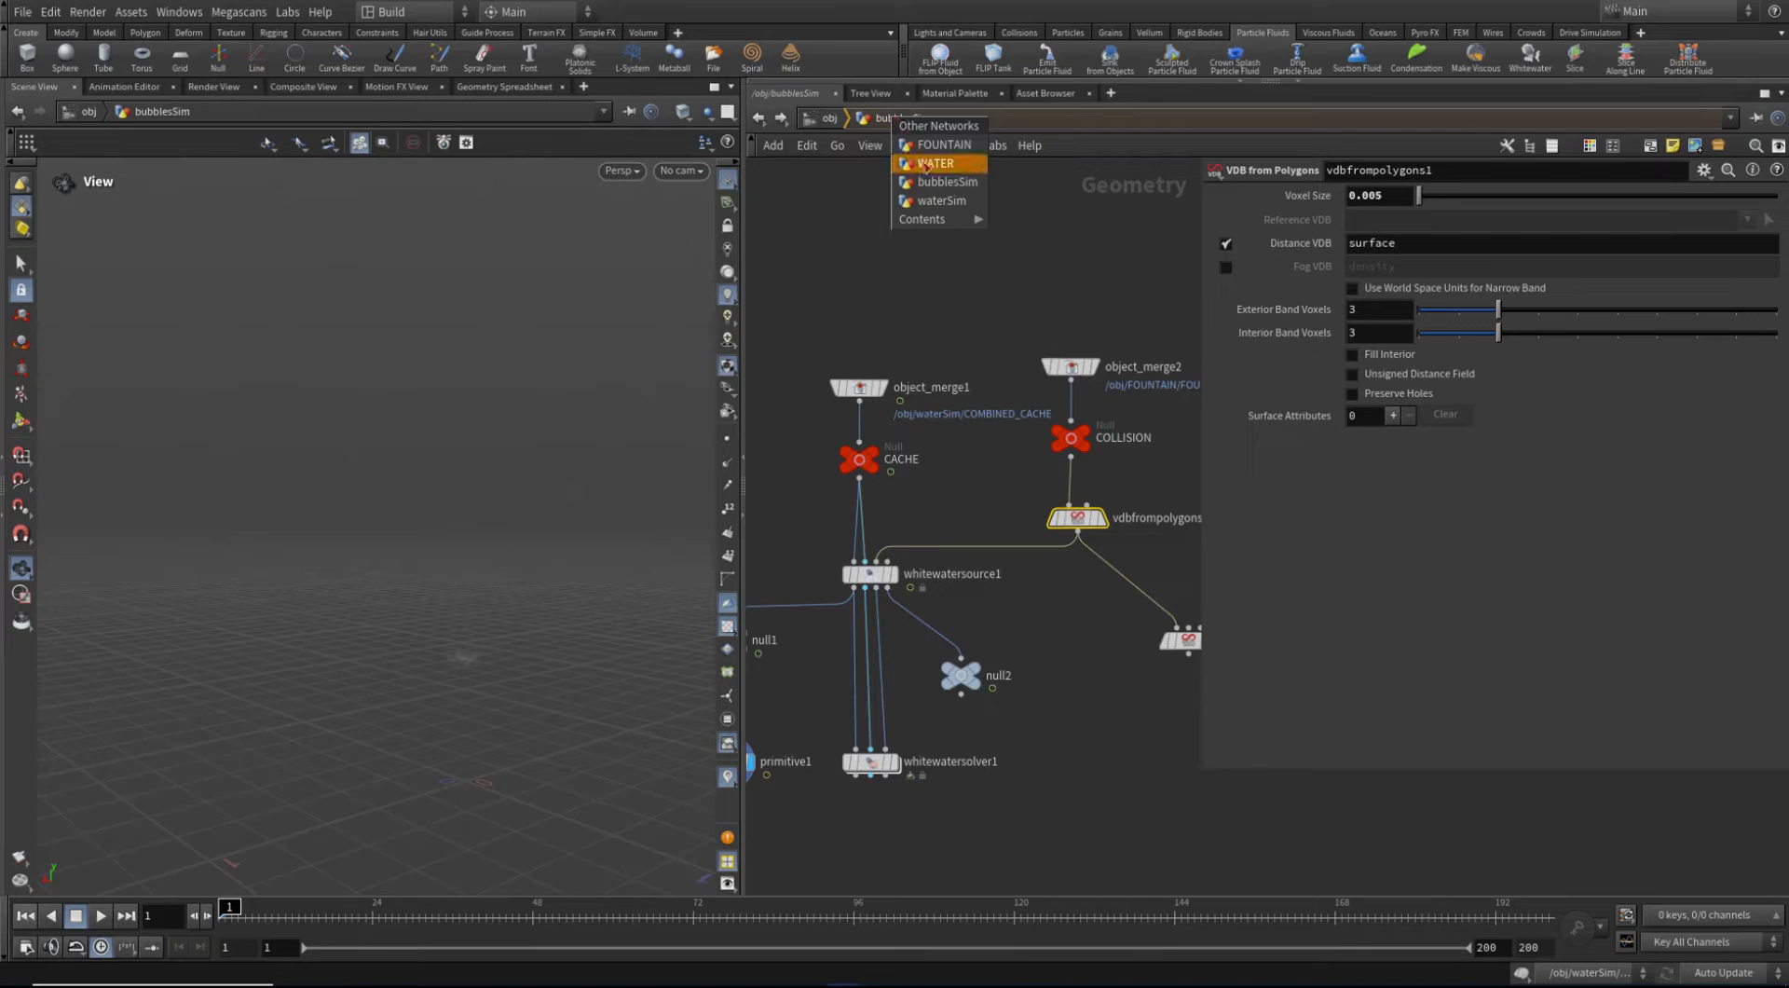
left_click(947, 201)
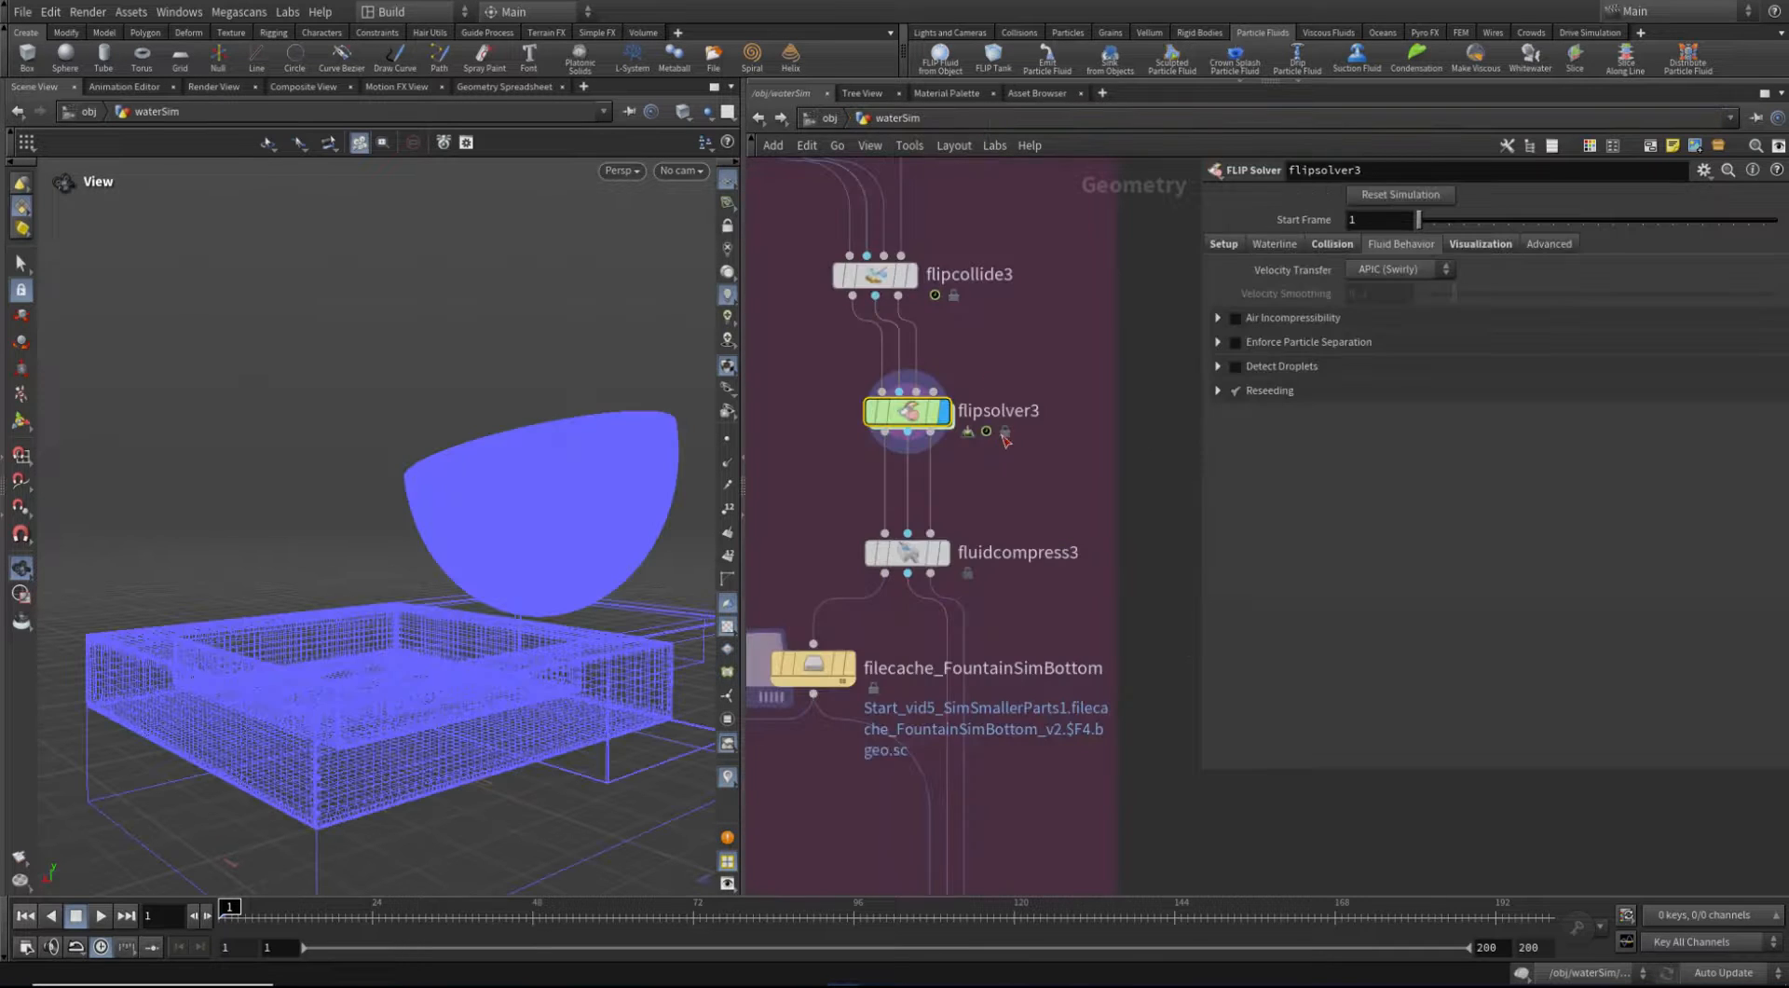
scroll(1094, 501, "down", 3)
key("Tab")
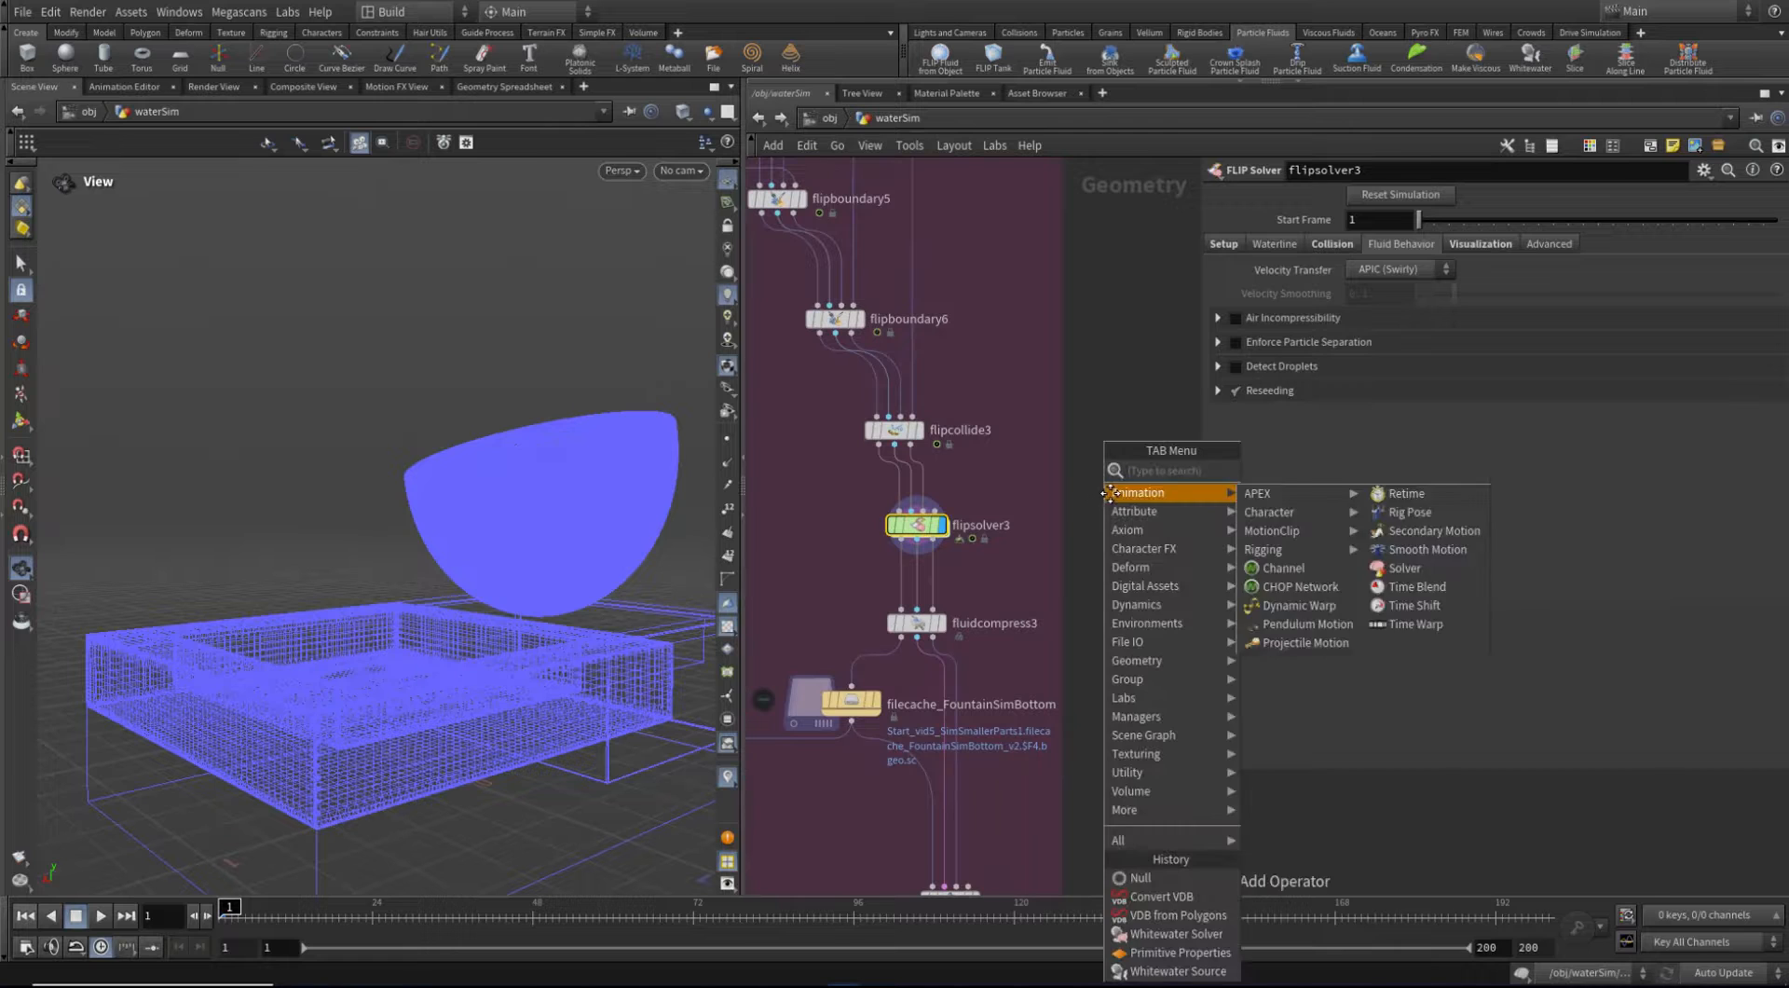
type("nul")
key("Return")
left_click(1152, 515)
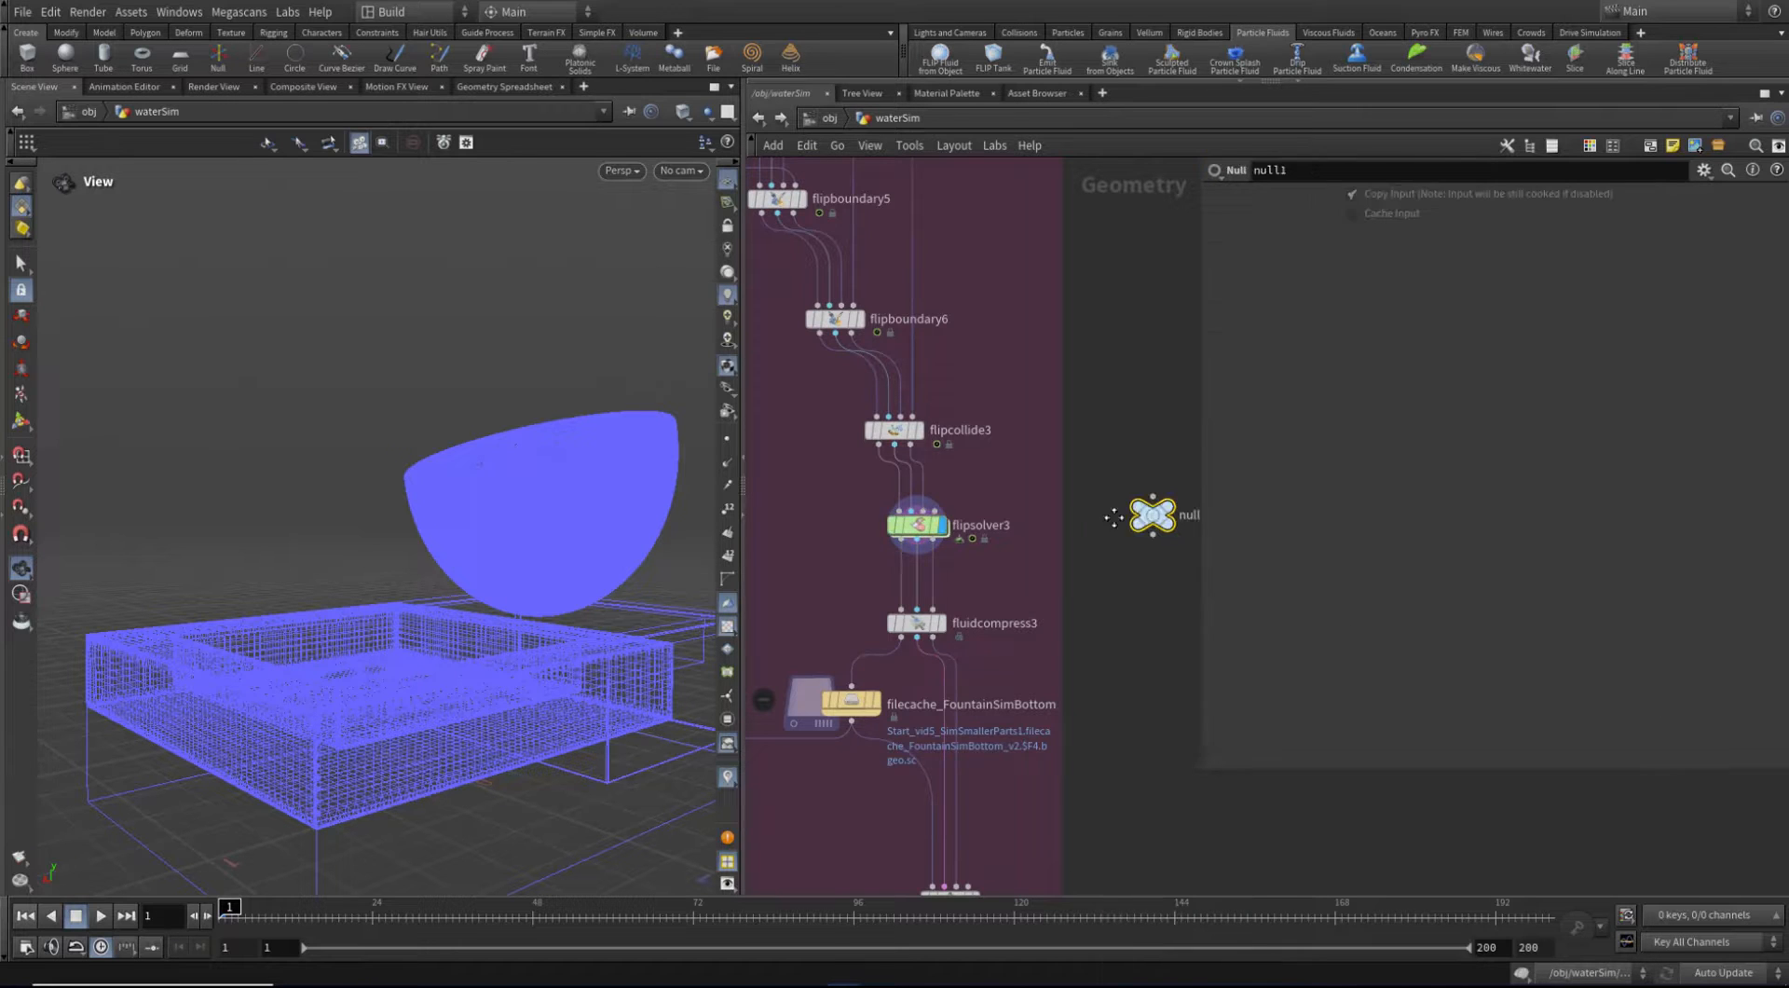
left_click(910, 445)
left_click(1153, 495)
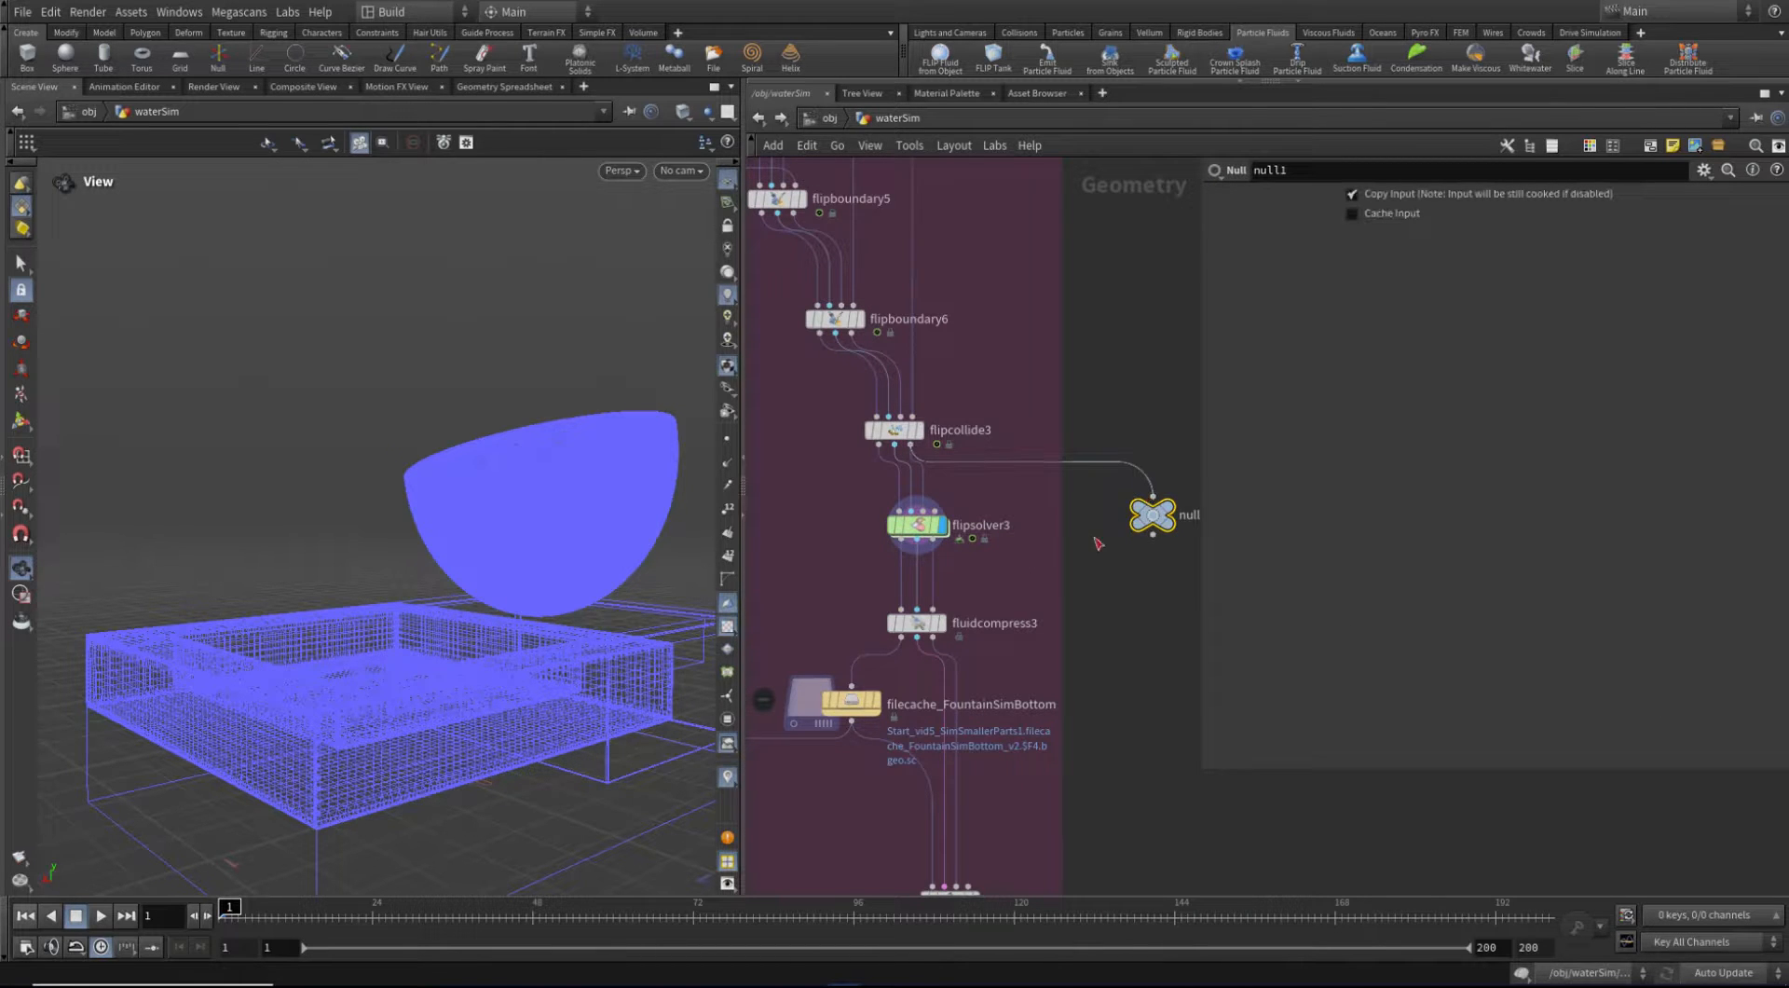
Display the Null fed by flipcollide3, check its node info, and rename it COLLIDER_VDB
left_click(1170, 515)
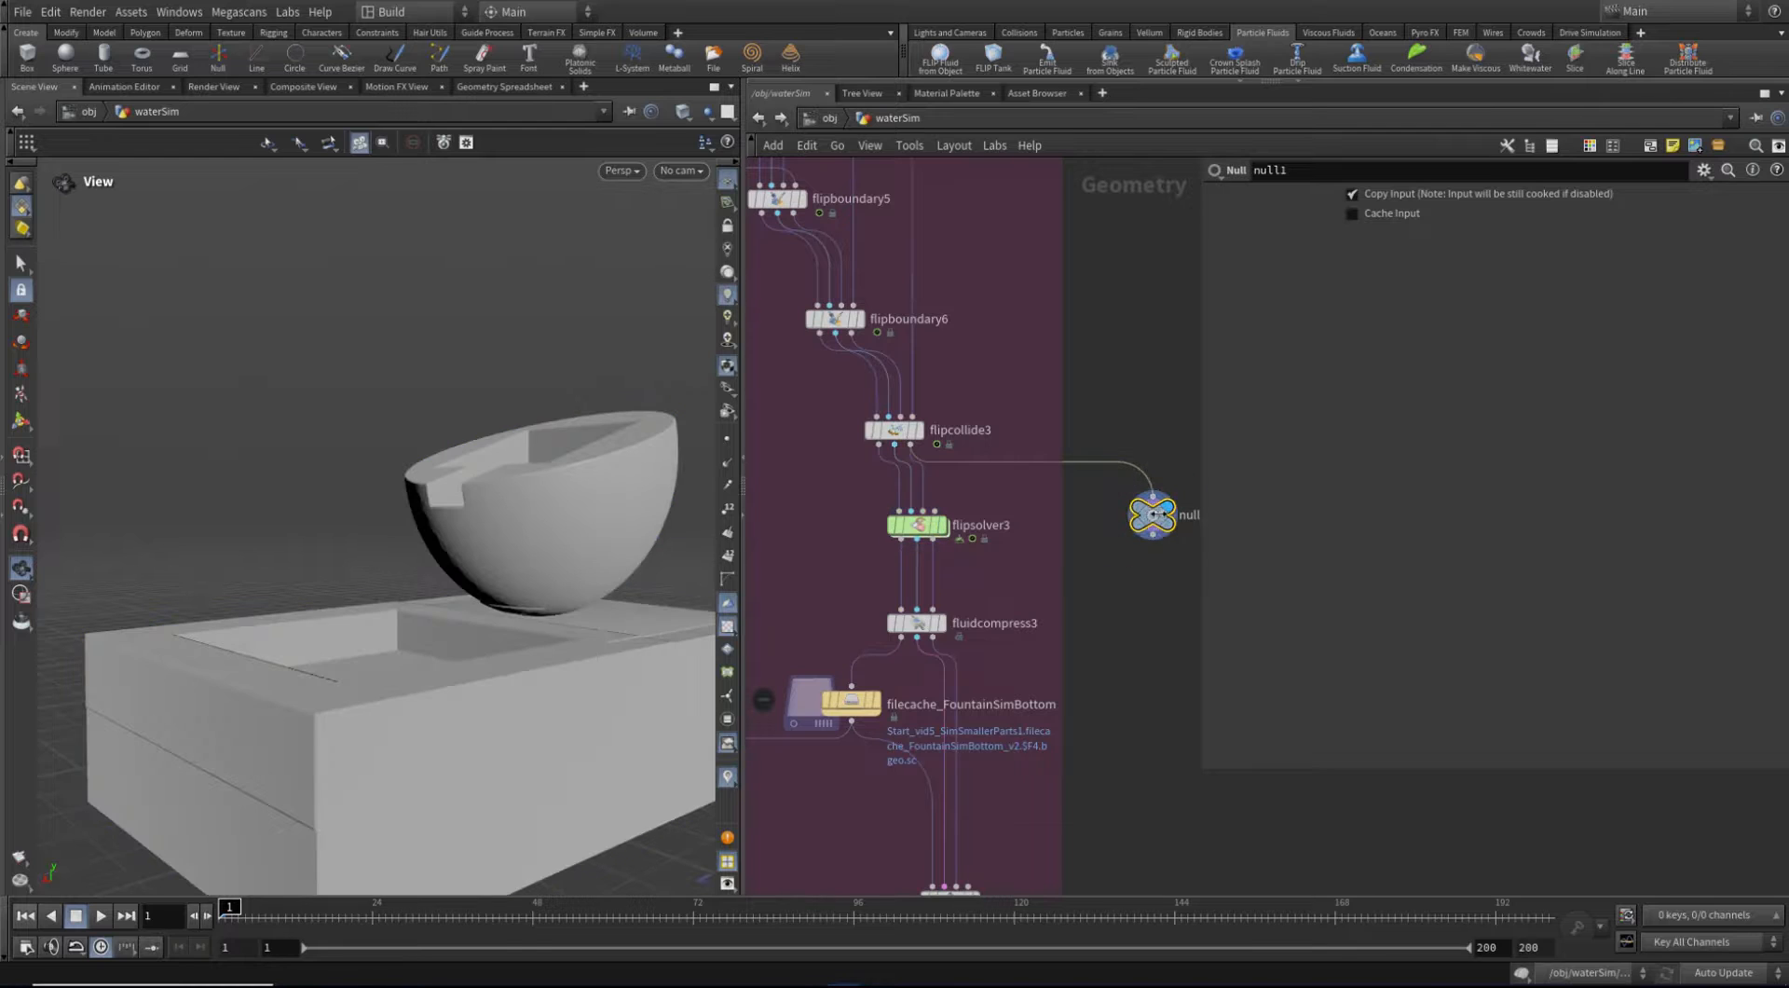
middle_click(1152, 514)
middle_click_drag(1169, 584, 1072, 581)
left_click(1098, 511)
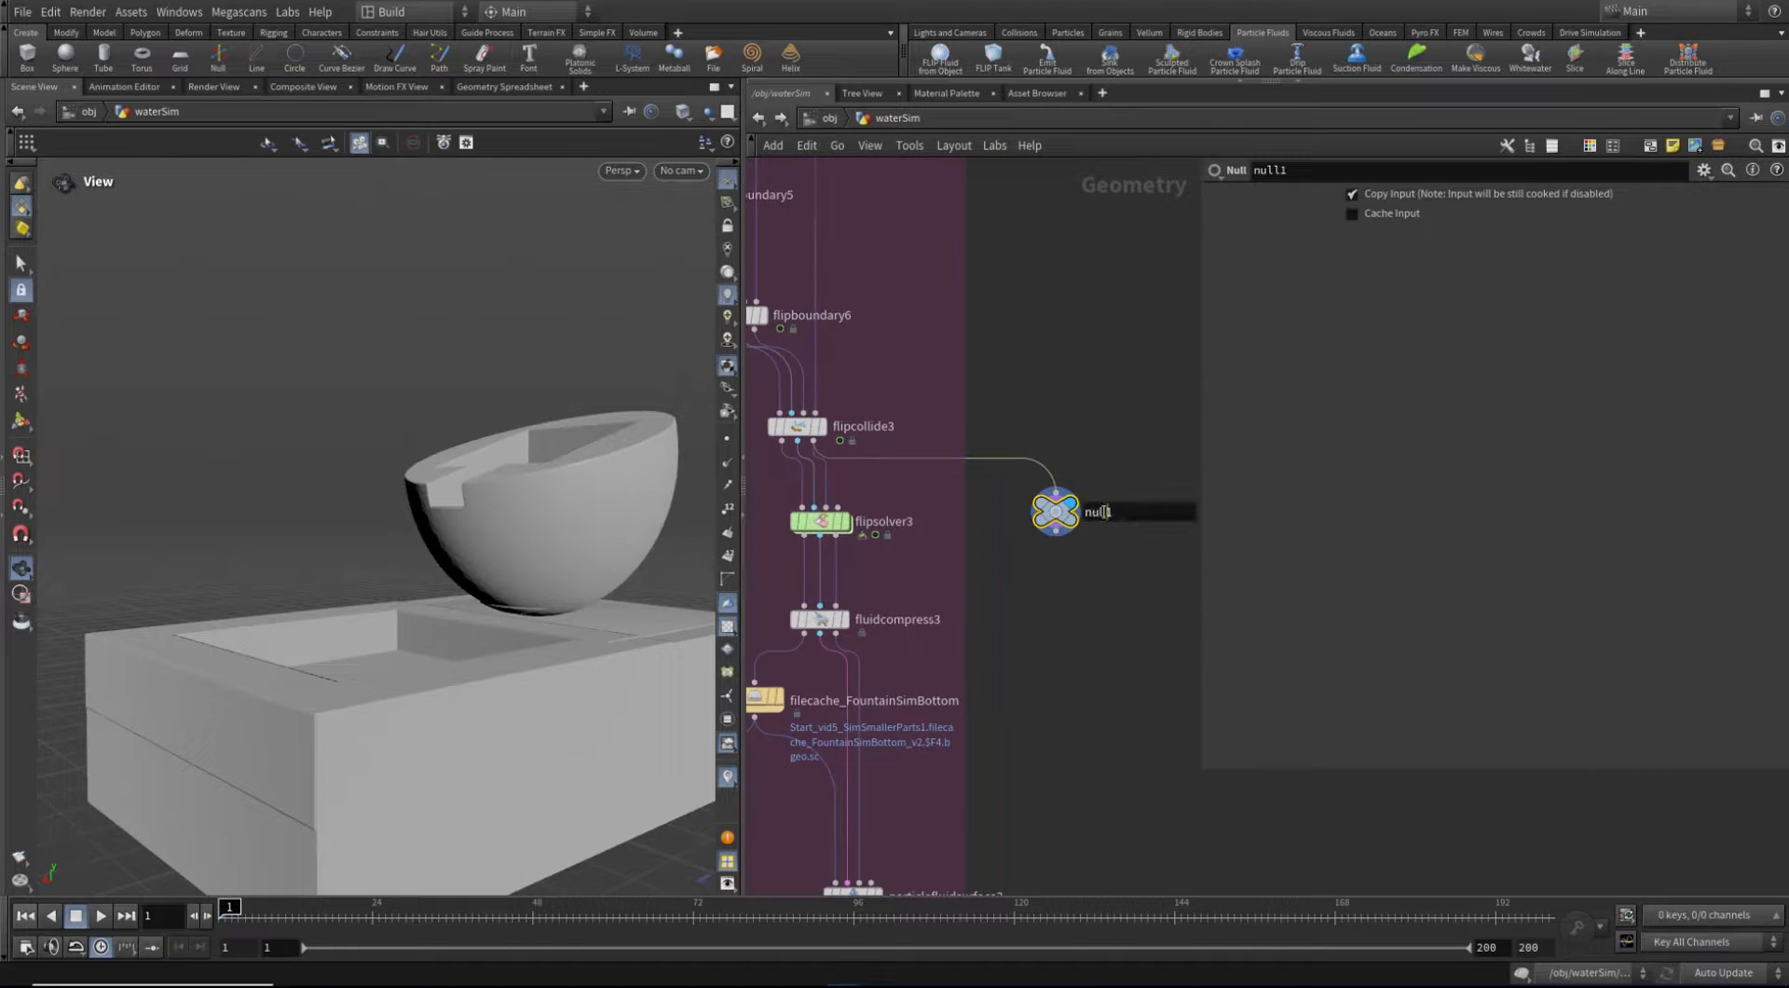
left_click_drag(1085, 512, 1135, 518)
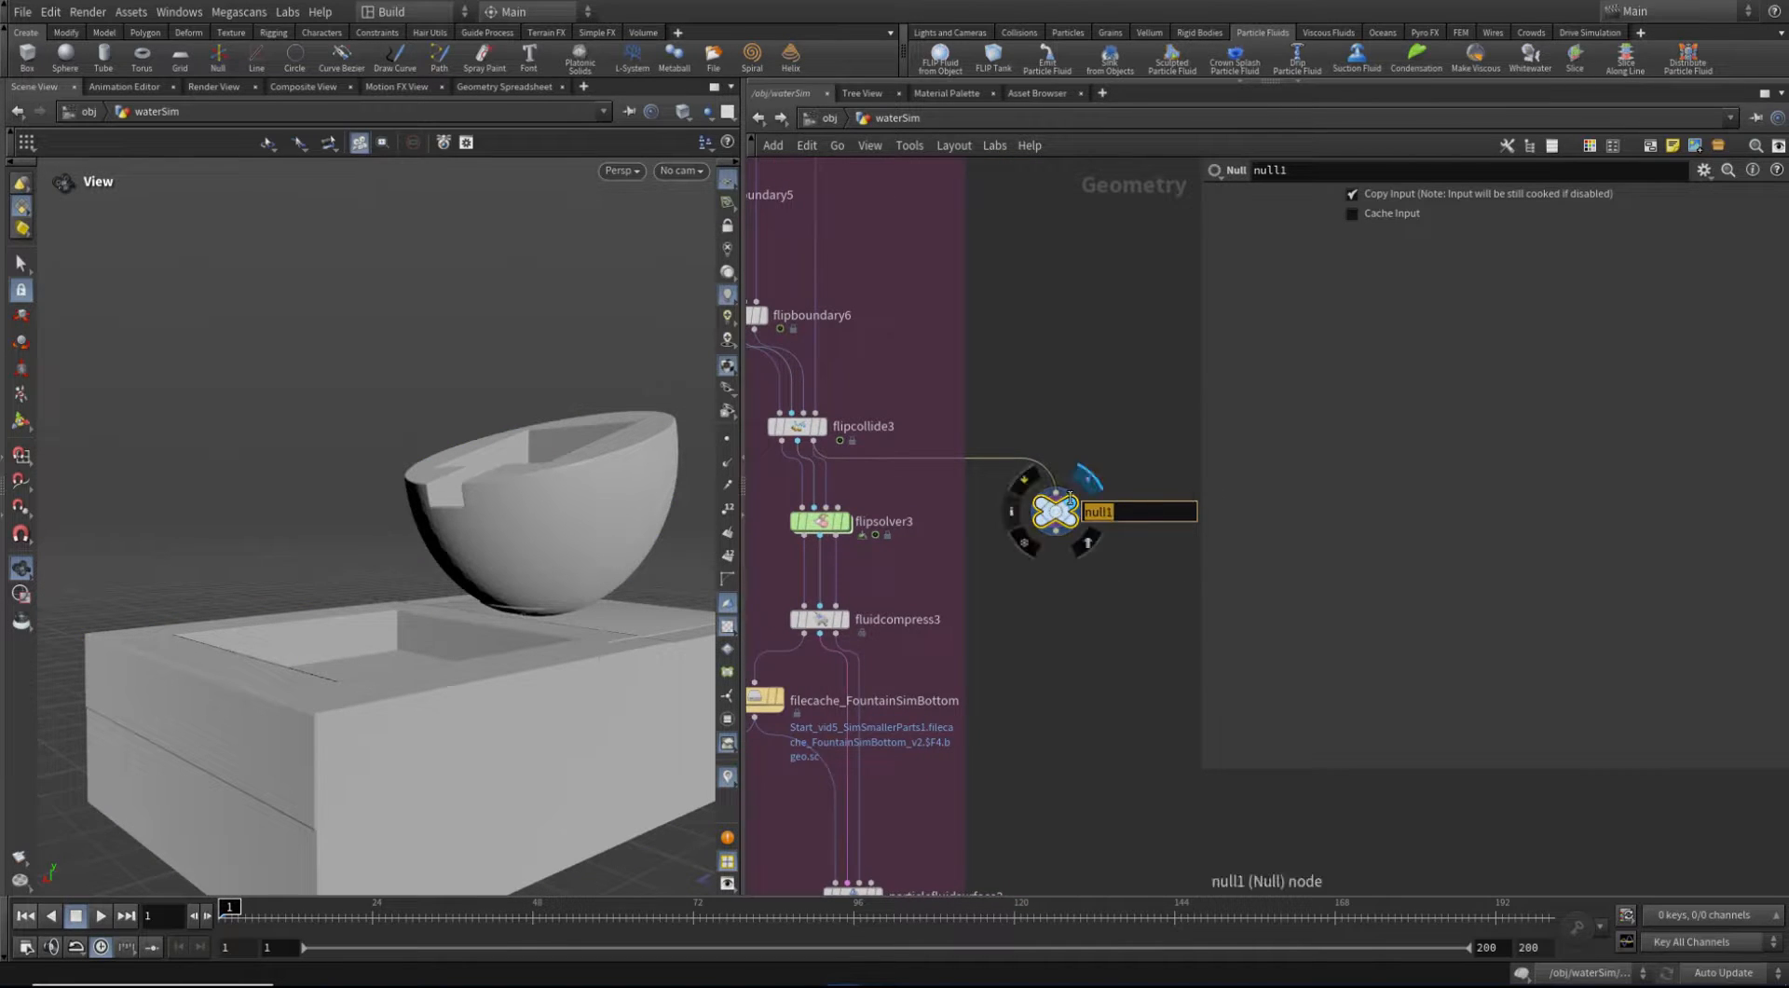
type("COLLIDER_VDB")
key("Return")
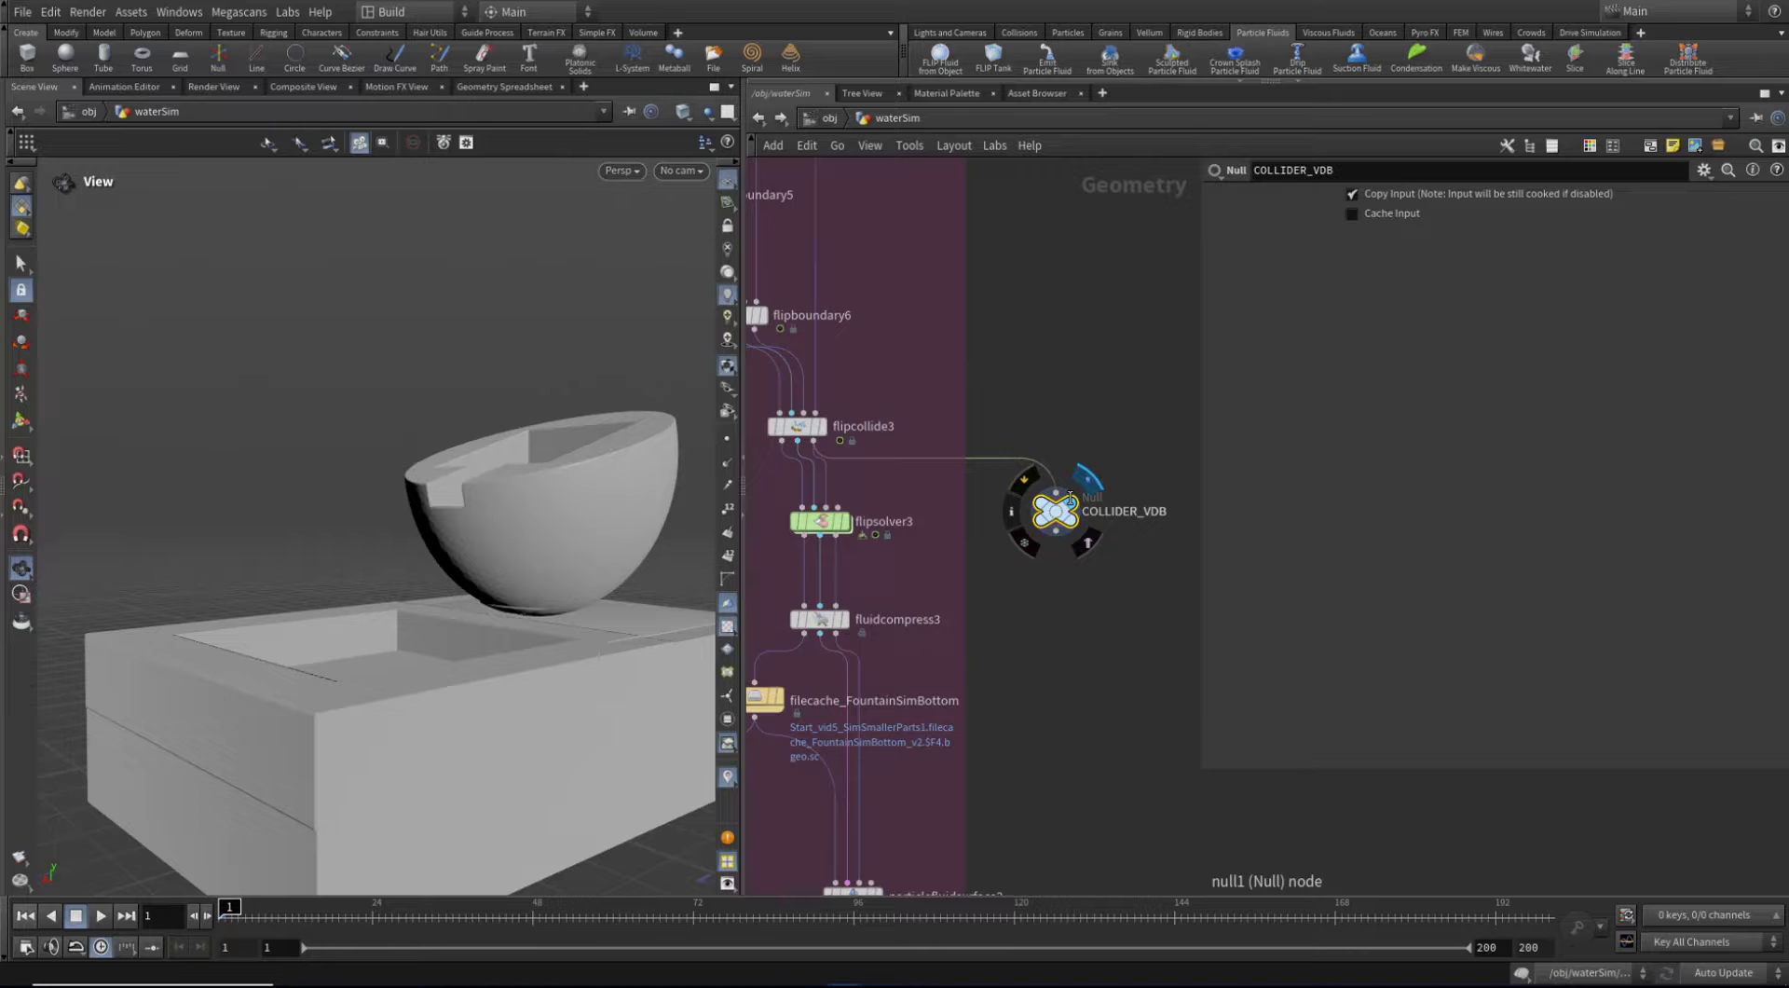
Copy the COLLIDER_VDB node and paste its path as Object 1 of object_merge2 in bubblesSim
key("ctrl+c")
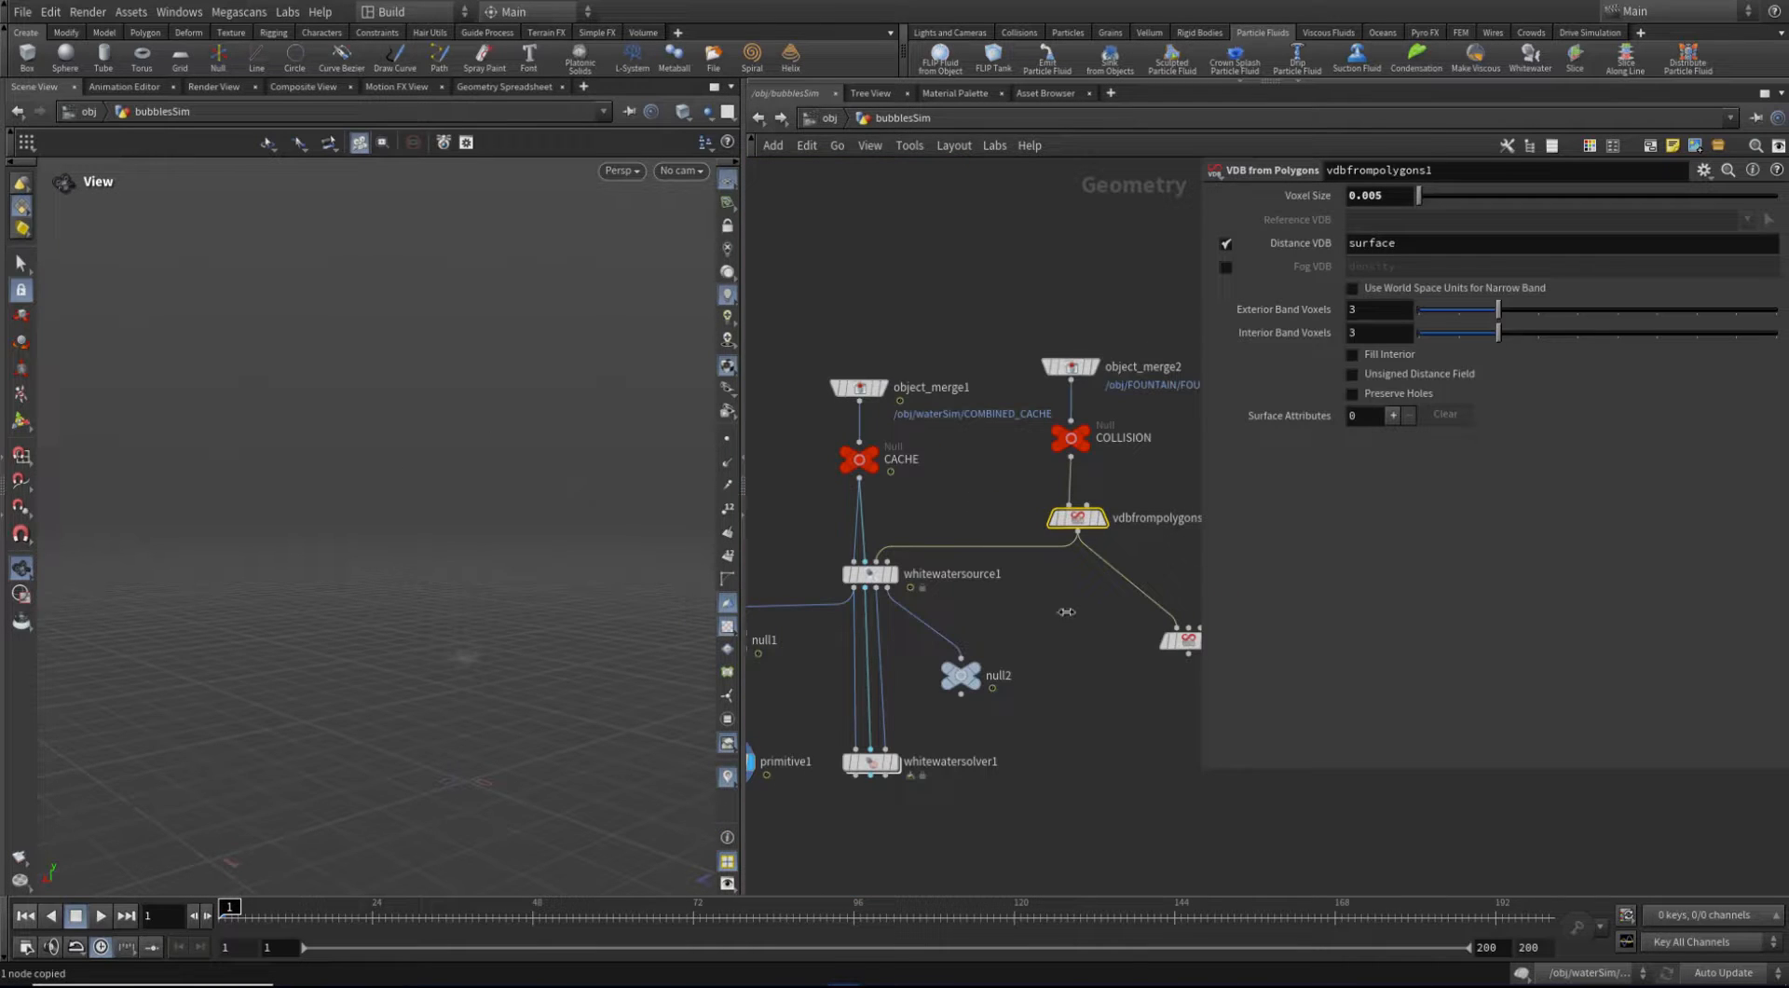
left_click(1070, 366)
left_click_drag(1584, 244, 1404, 244)
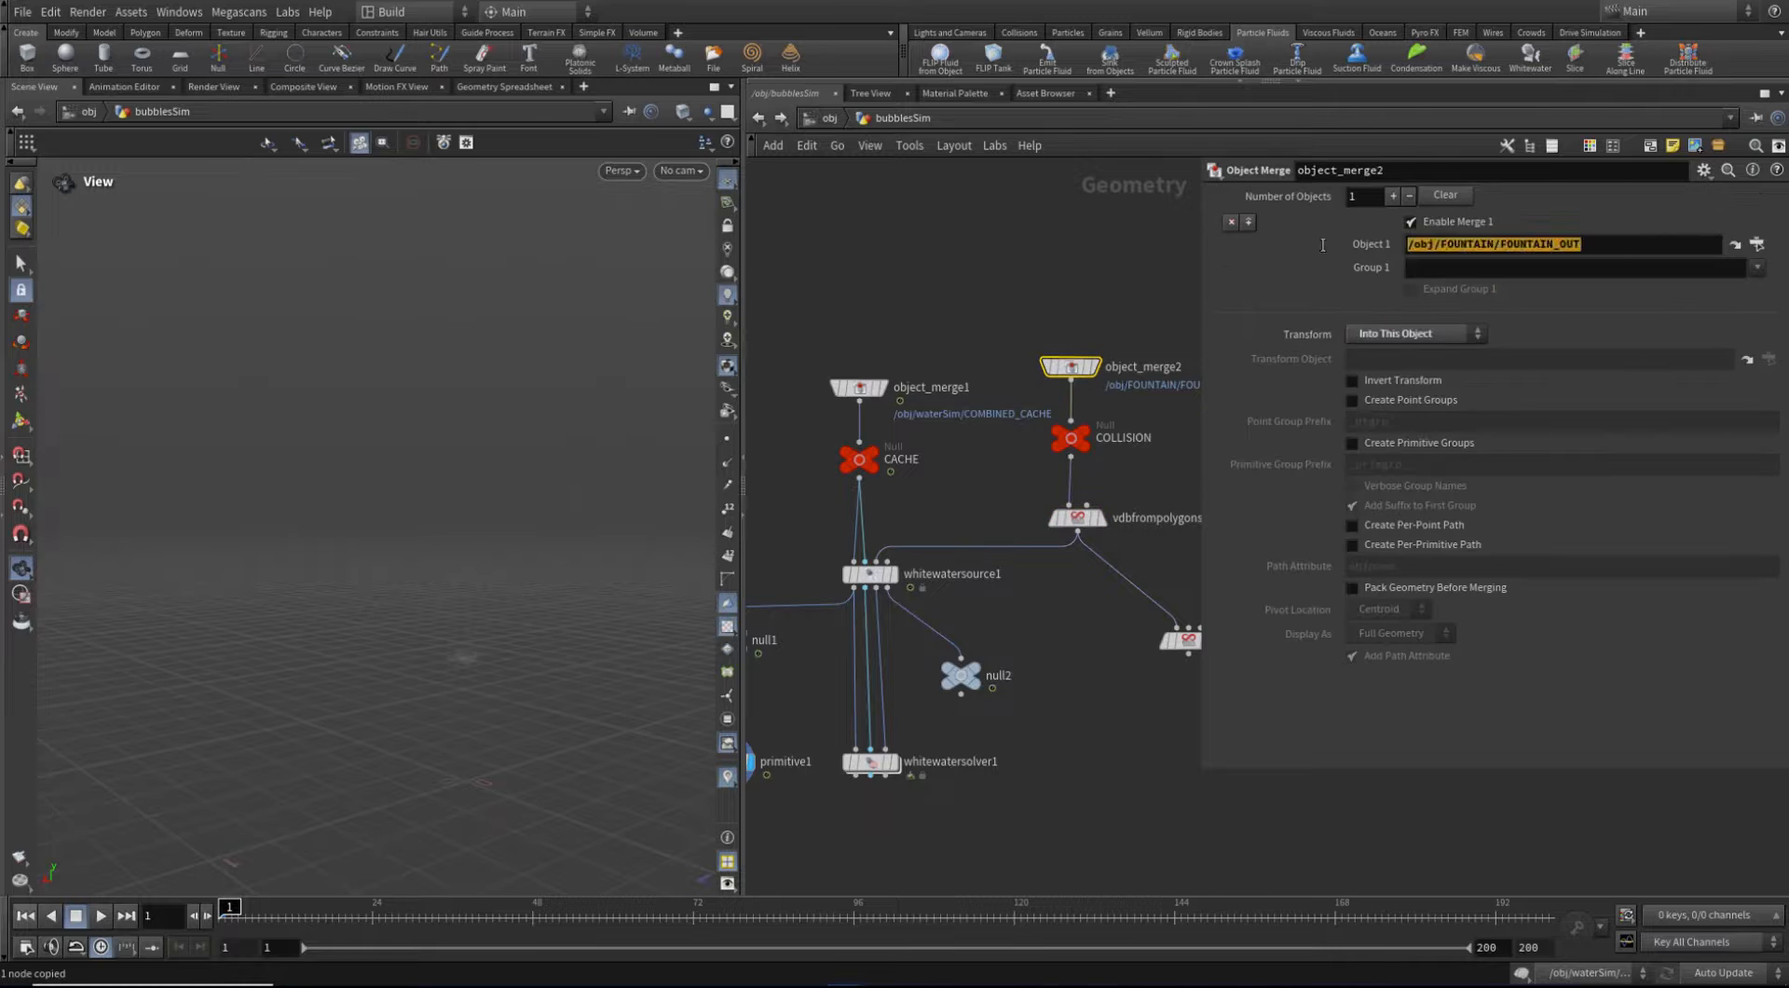
key("ctrl+v")
key("Return")
Wire the COLLISION null directly into the Collisions input of whitewatersource1 and move vdbfrompolygons1 aside
left_click(1075, 516)
left_click_drag(1072, 454, 878, 561)
left_click_drag(1081, 523, 1140, 527)
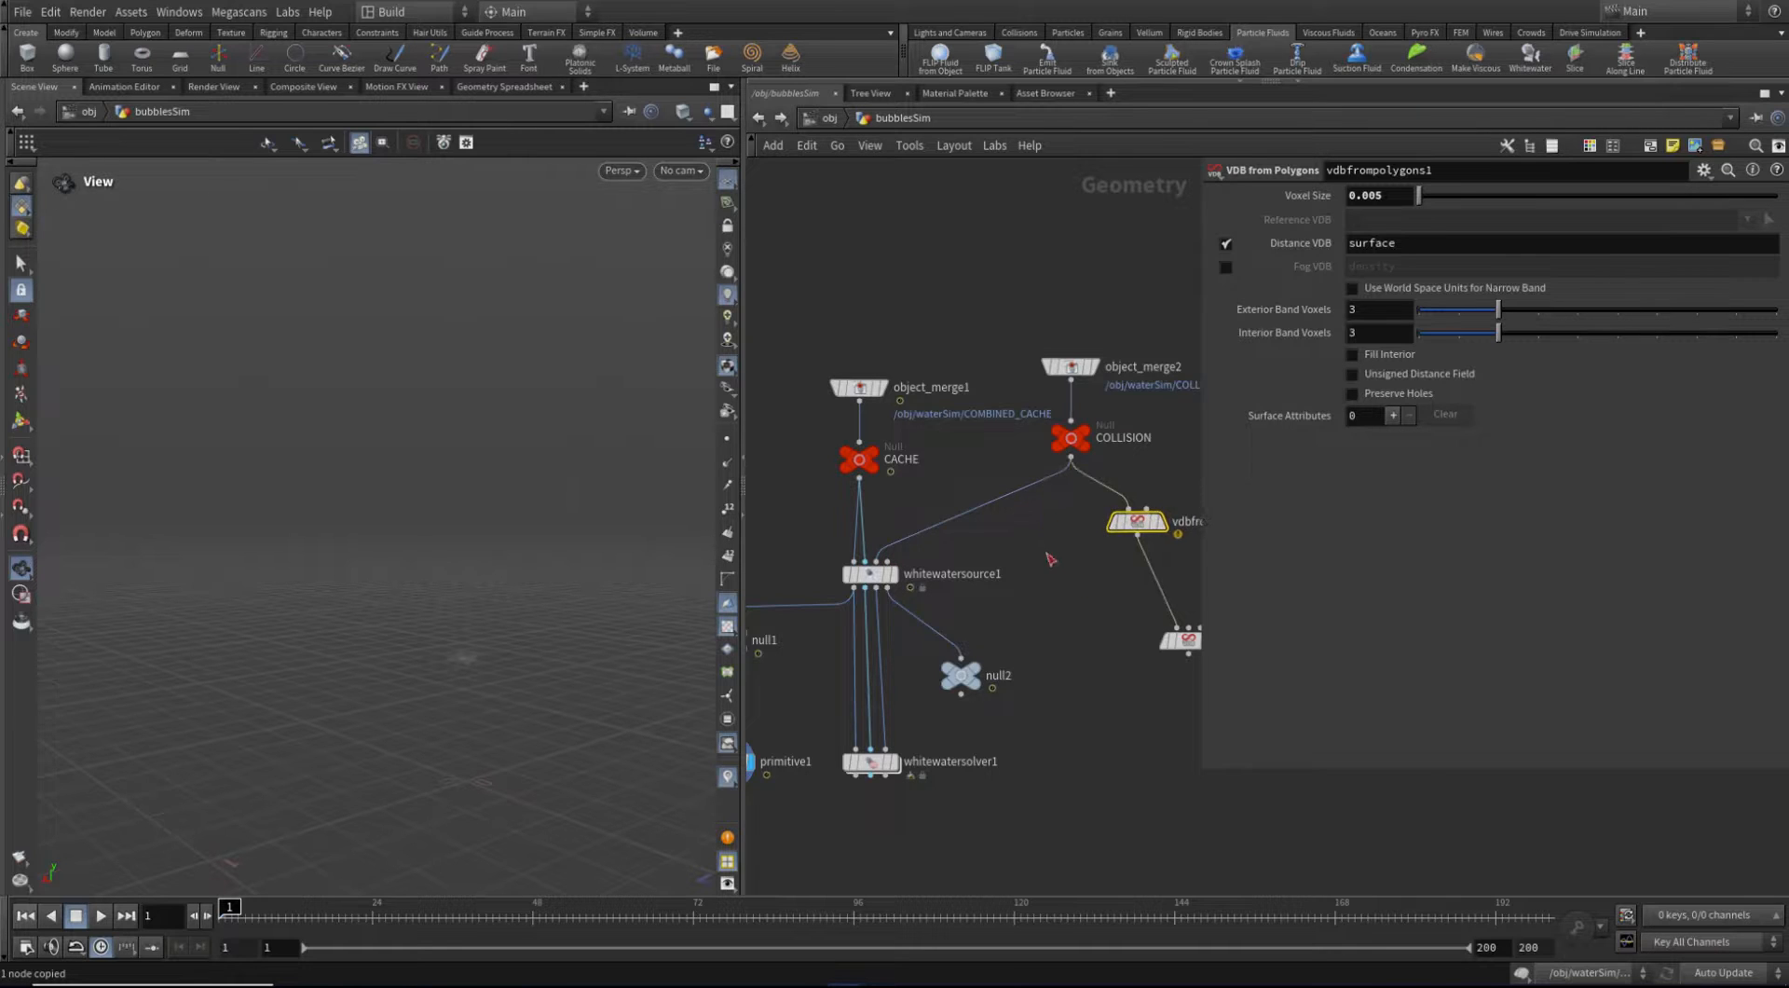
middle_click_drag(1050, 557, 905, 584)
left_click_drag(990, 550, 1069, 541)
Wire the COLLISION null into convertvdb1 and inspect the converted fountain surface and its node info
left_click_drag(929, 488, 1044, 671)
left_click(1043, 671)
scroll(587, 612, "up", 5)
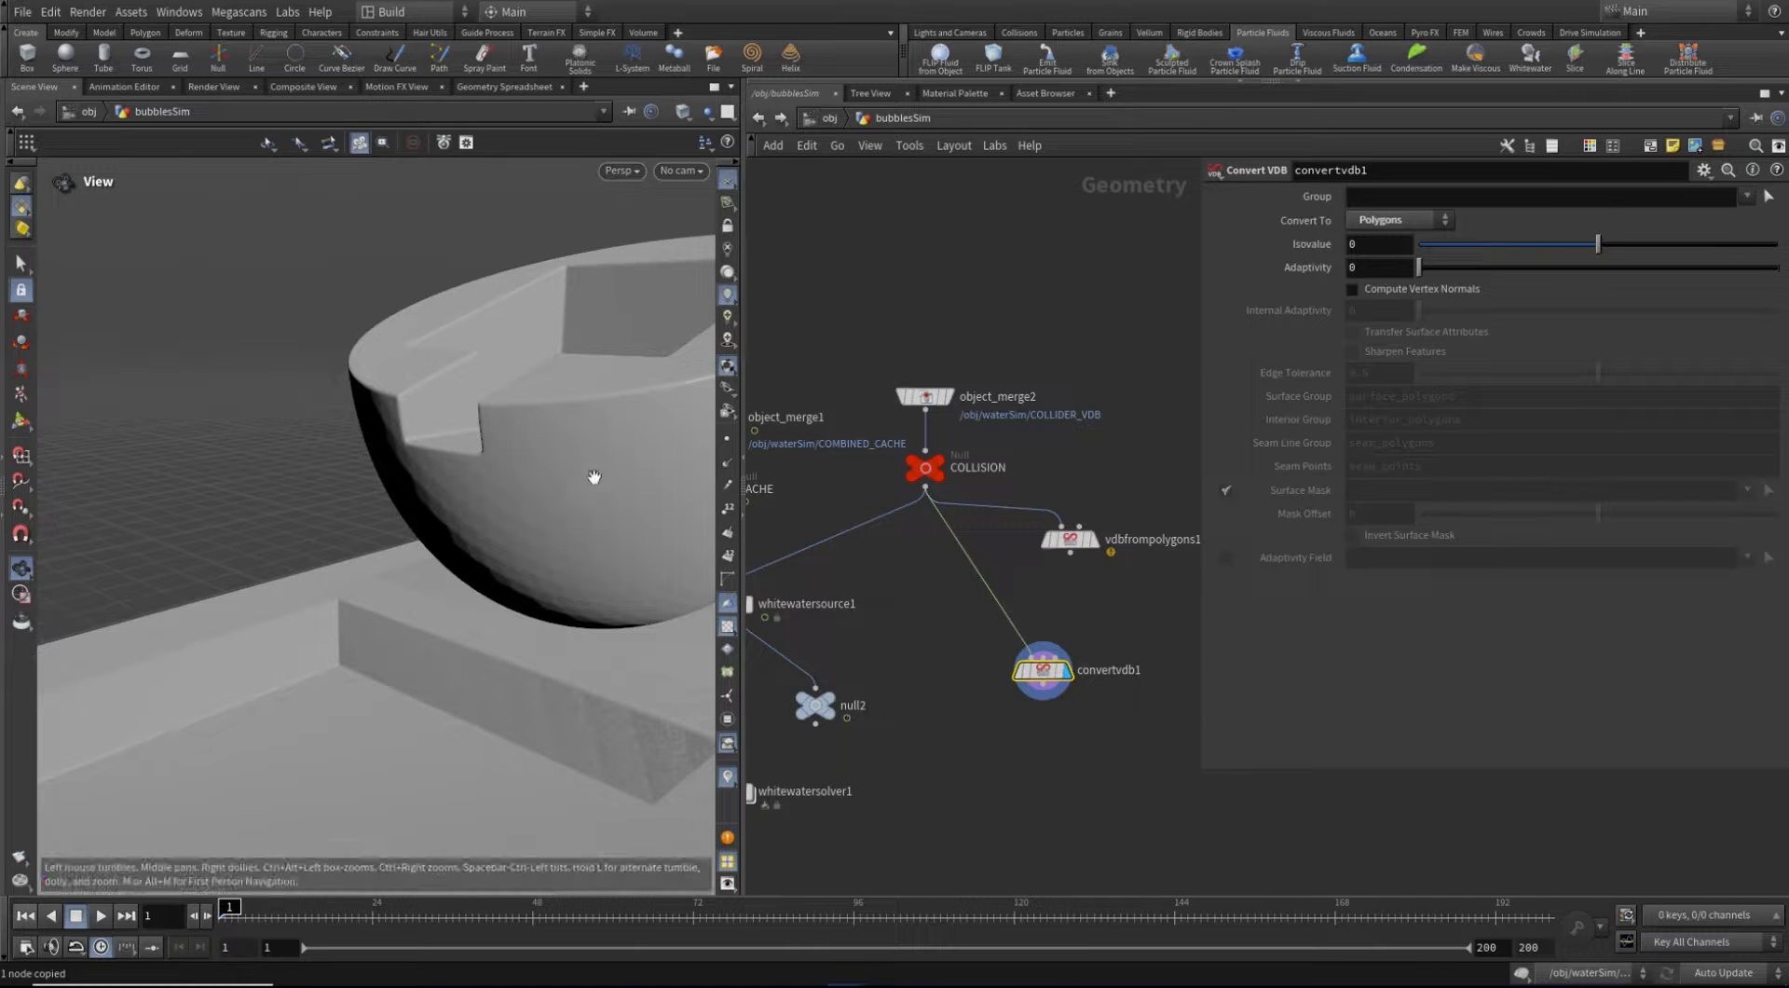
middle_click(1037, 671)
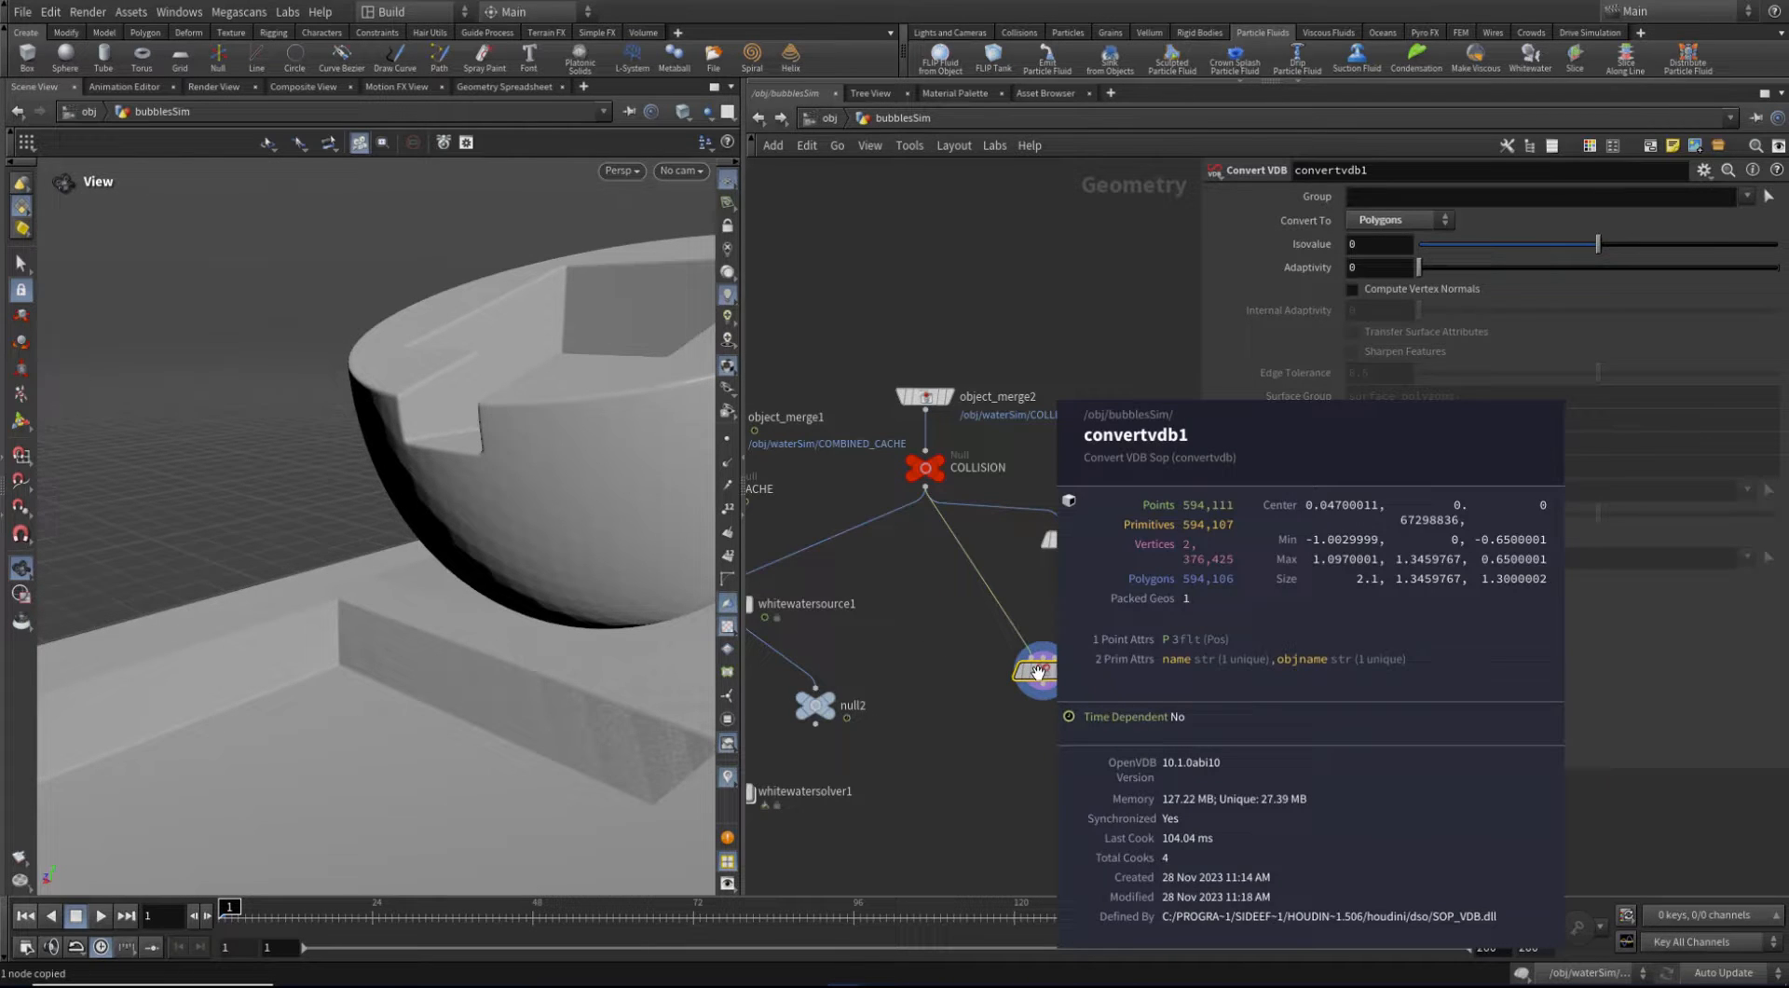
Connect vdbfrompolygons1 to convertvdb1 to compare the converted collision geometry, and reconnect the COLLISION null
scroll(1037, 671, "down", 2)
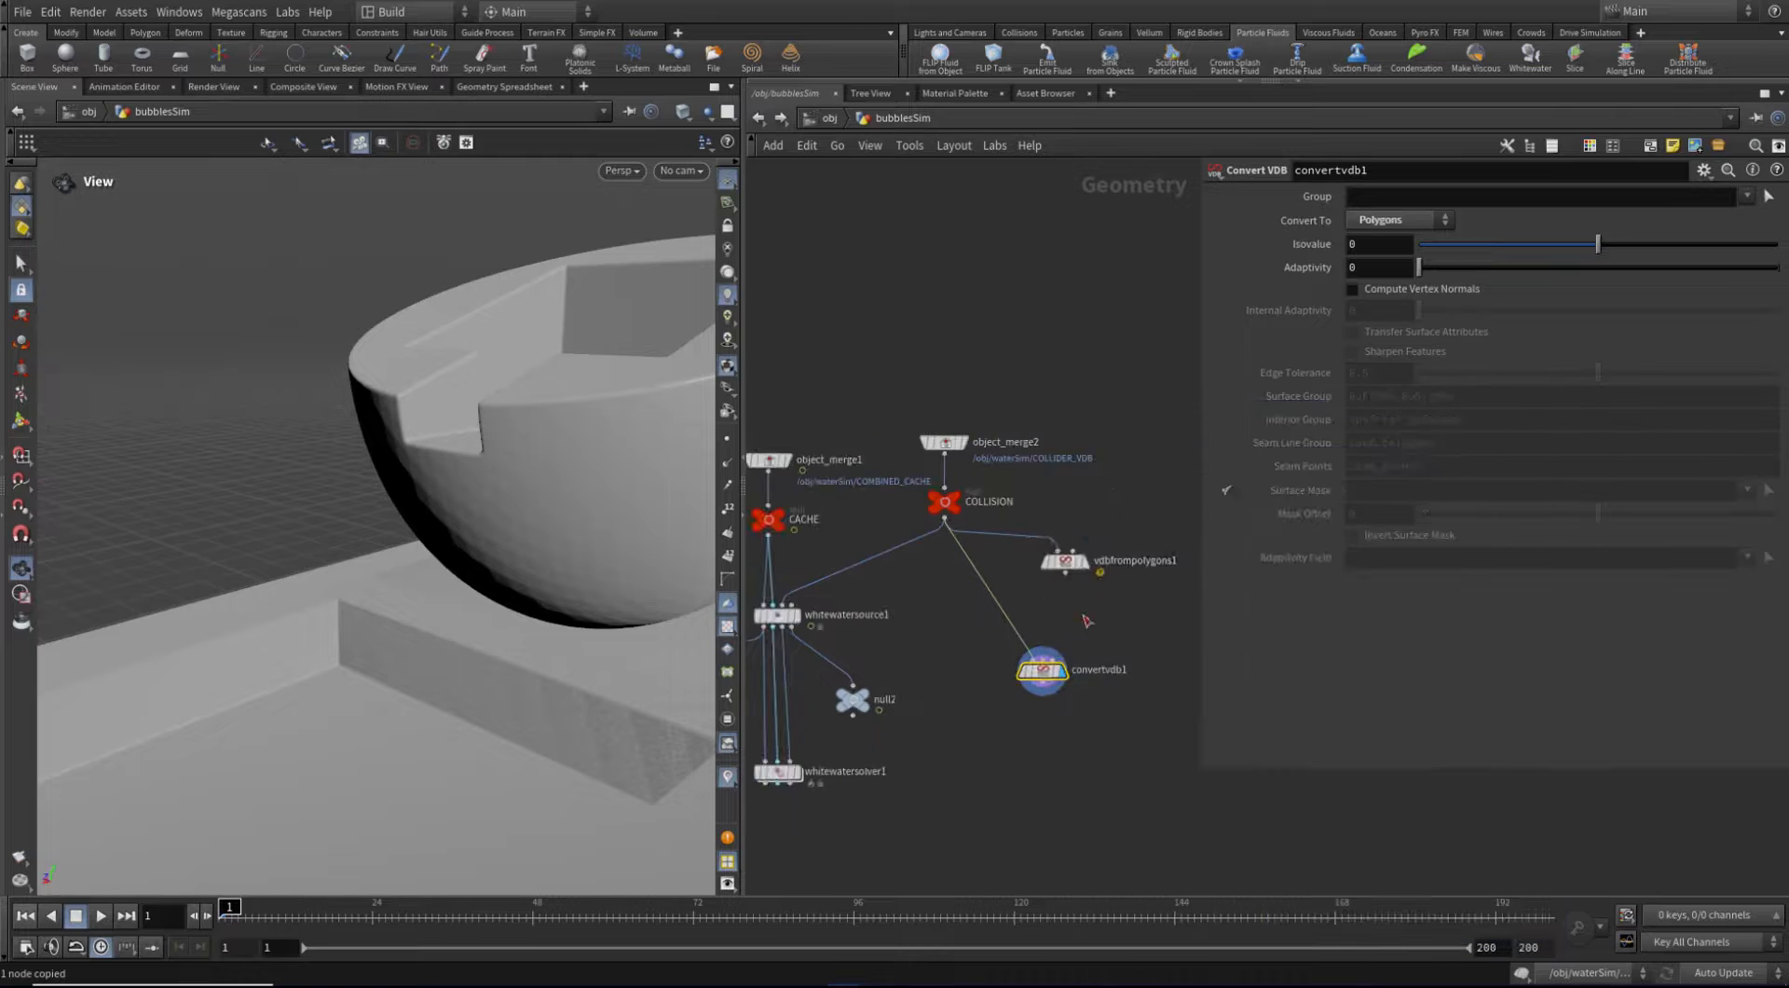
left_click_drag(1065, 572, 1041, 676)
middle_click(1041, 677)
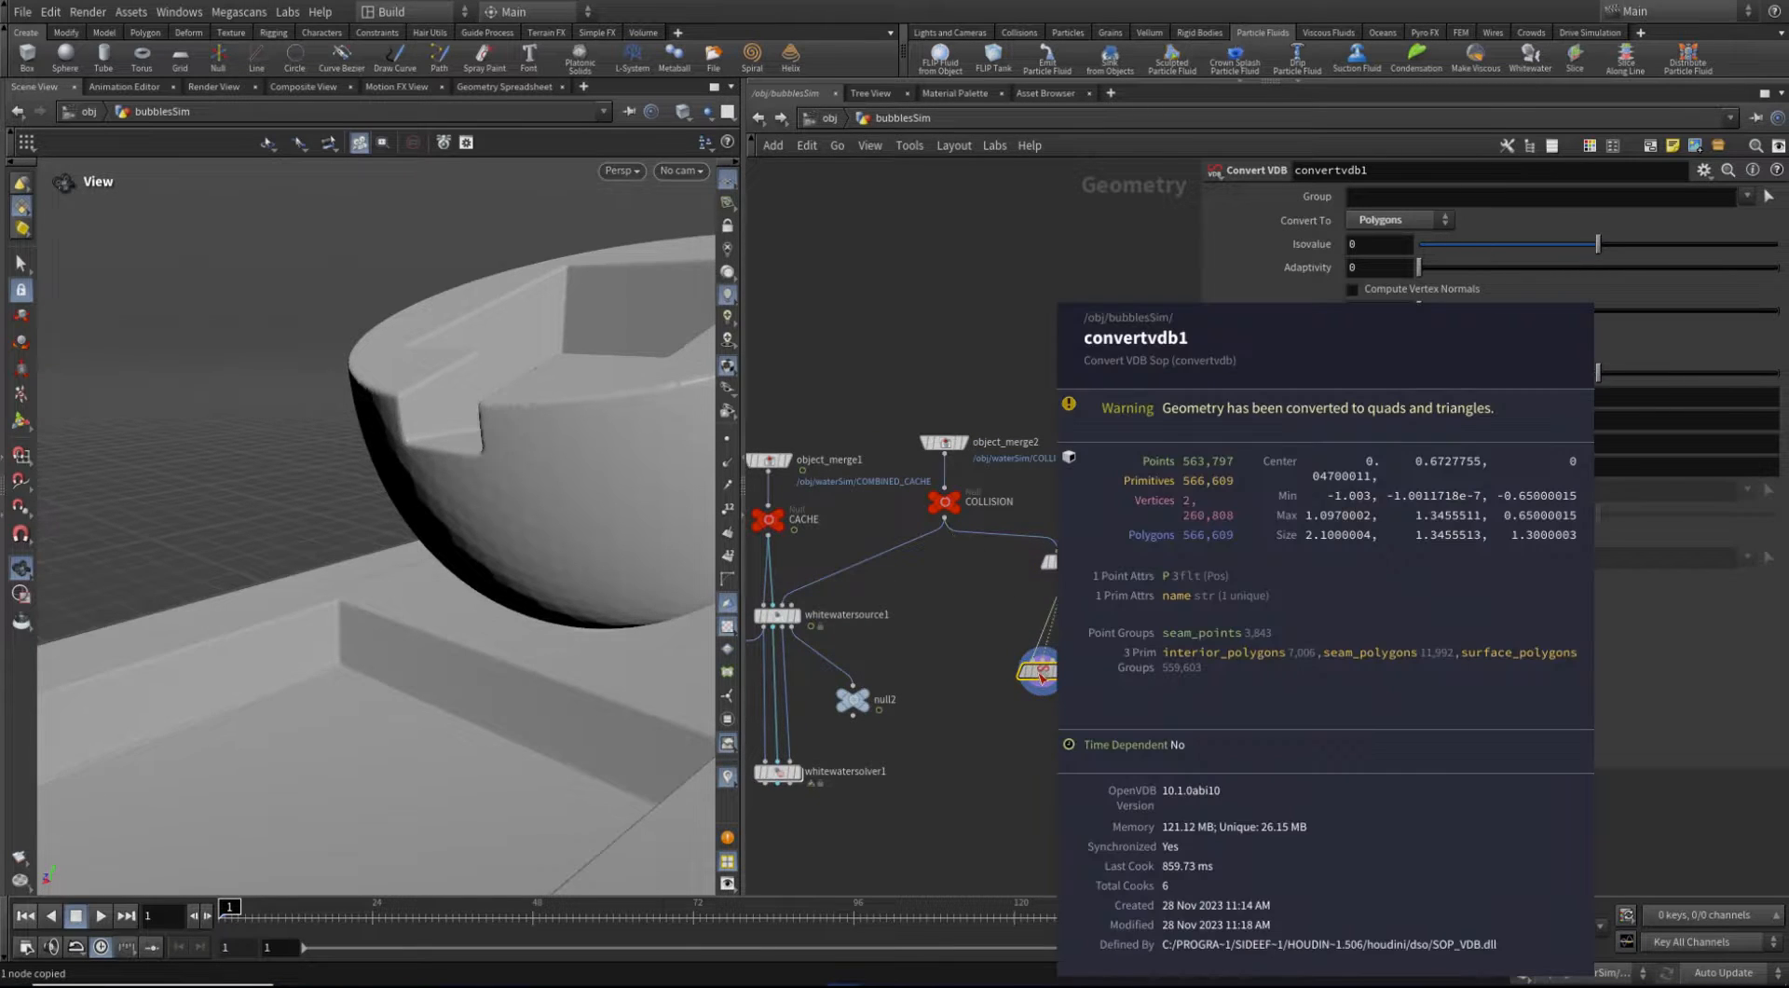
left_click_drag(946, 524, 1009, 645)
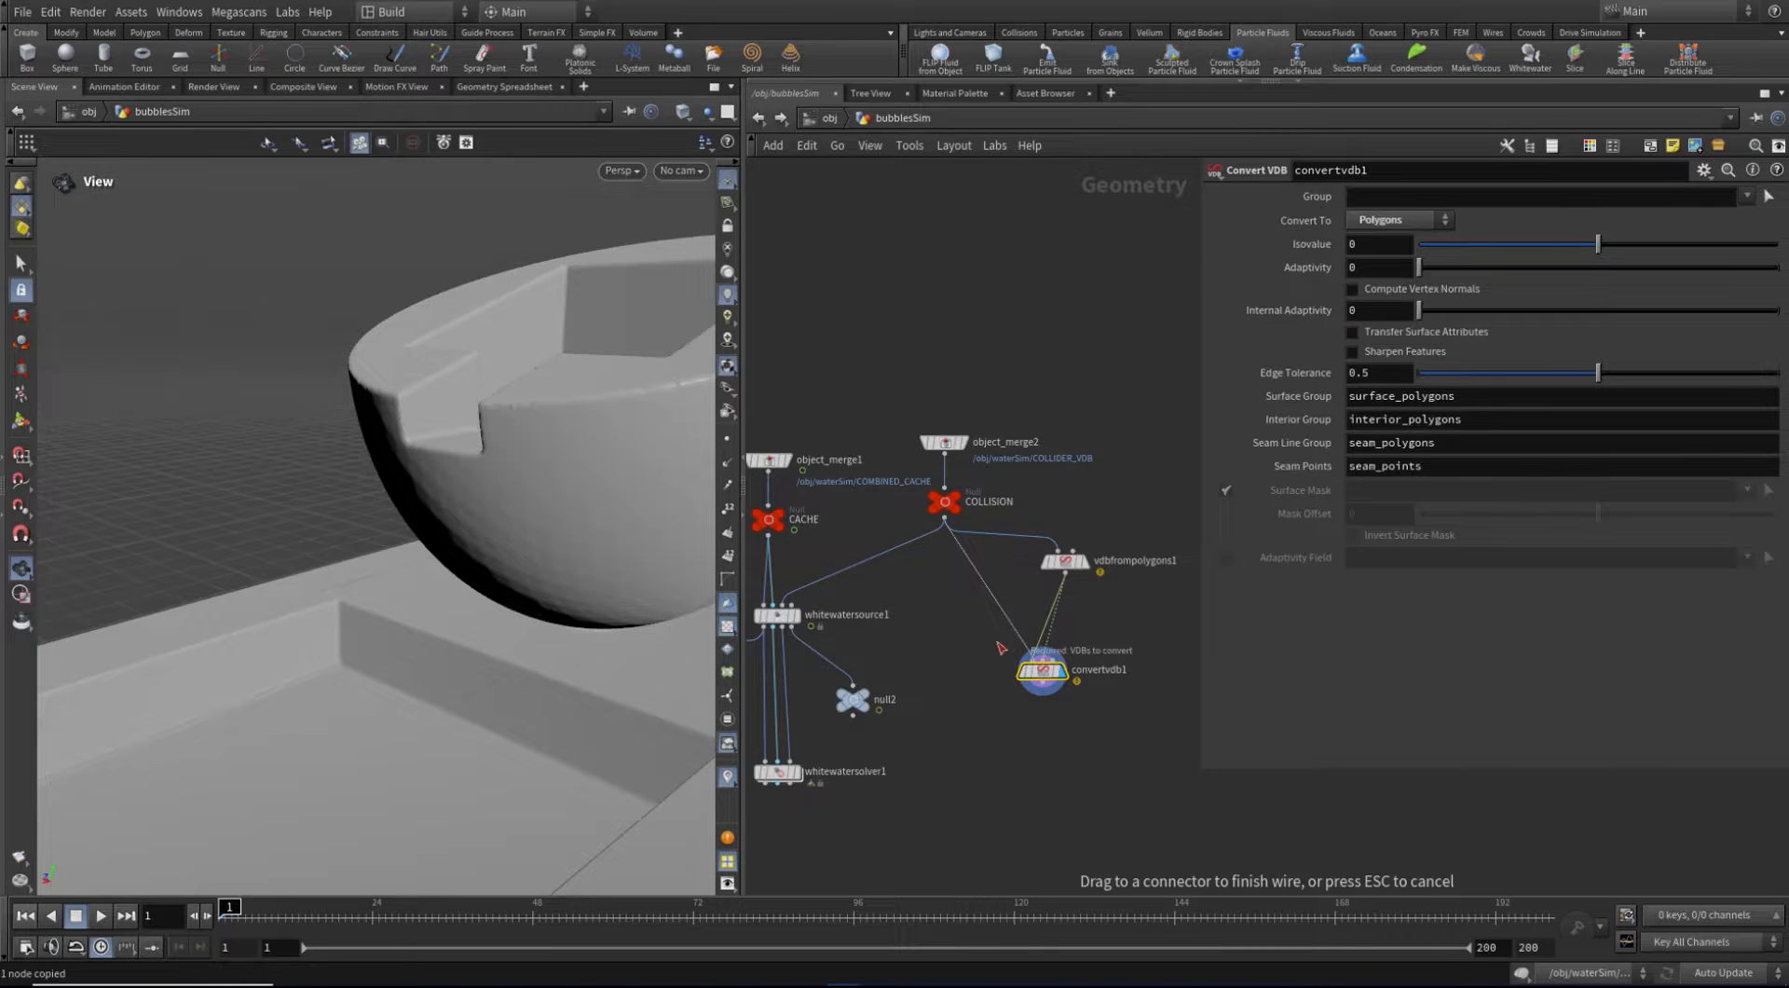
left_click(938, 641)
Display whitewatersolver1 and examine its collision wireframe around the fountain base and bowl
middle_click_drag(863, 559, 891, 535)
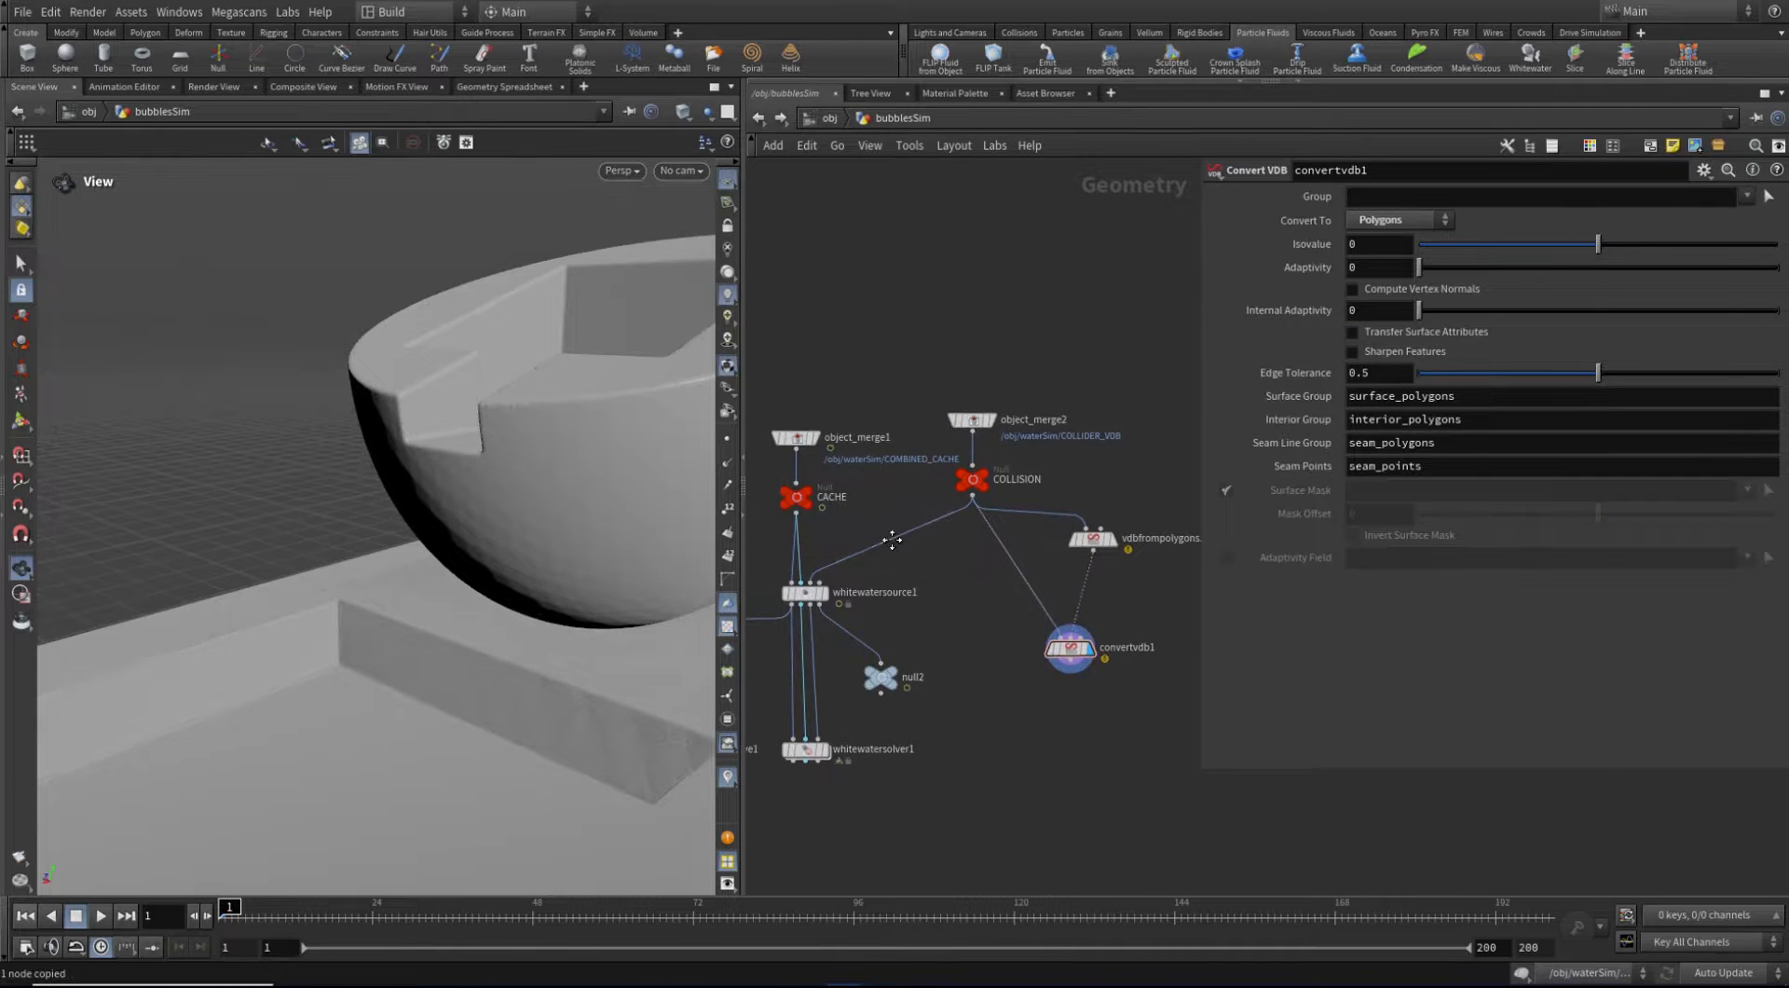
scroll(963, 598, "down", 3)
scroll(922, 563, "up", 5)
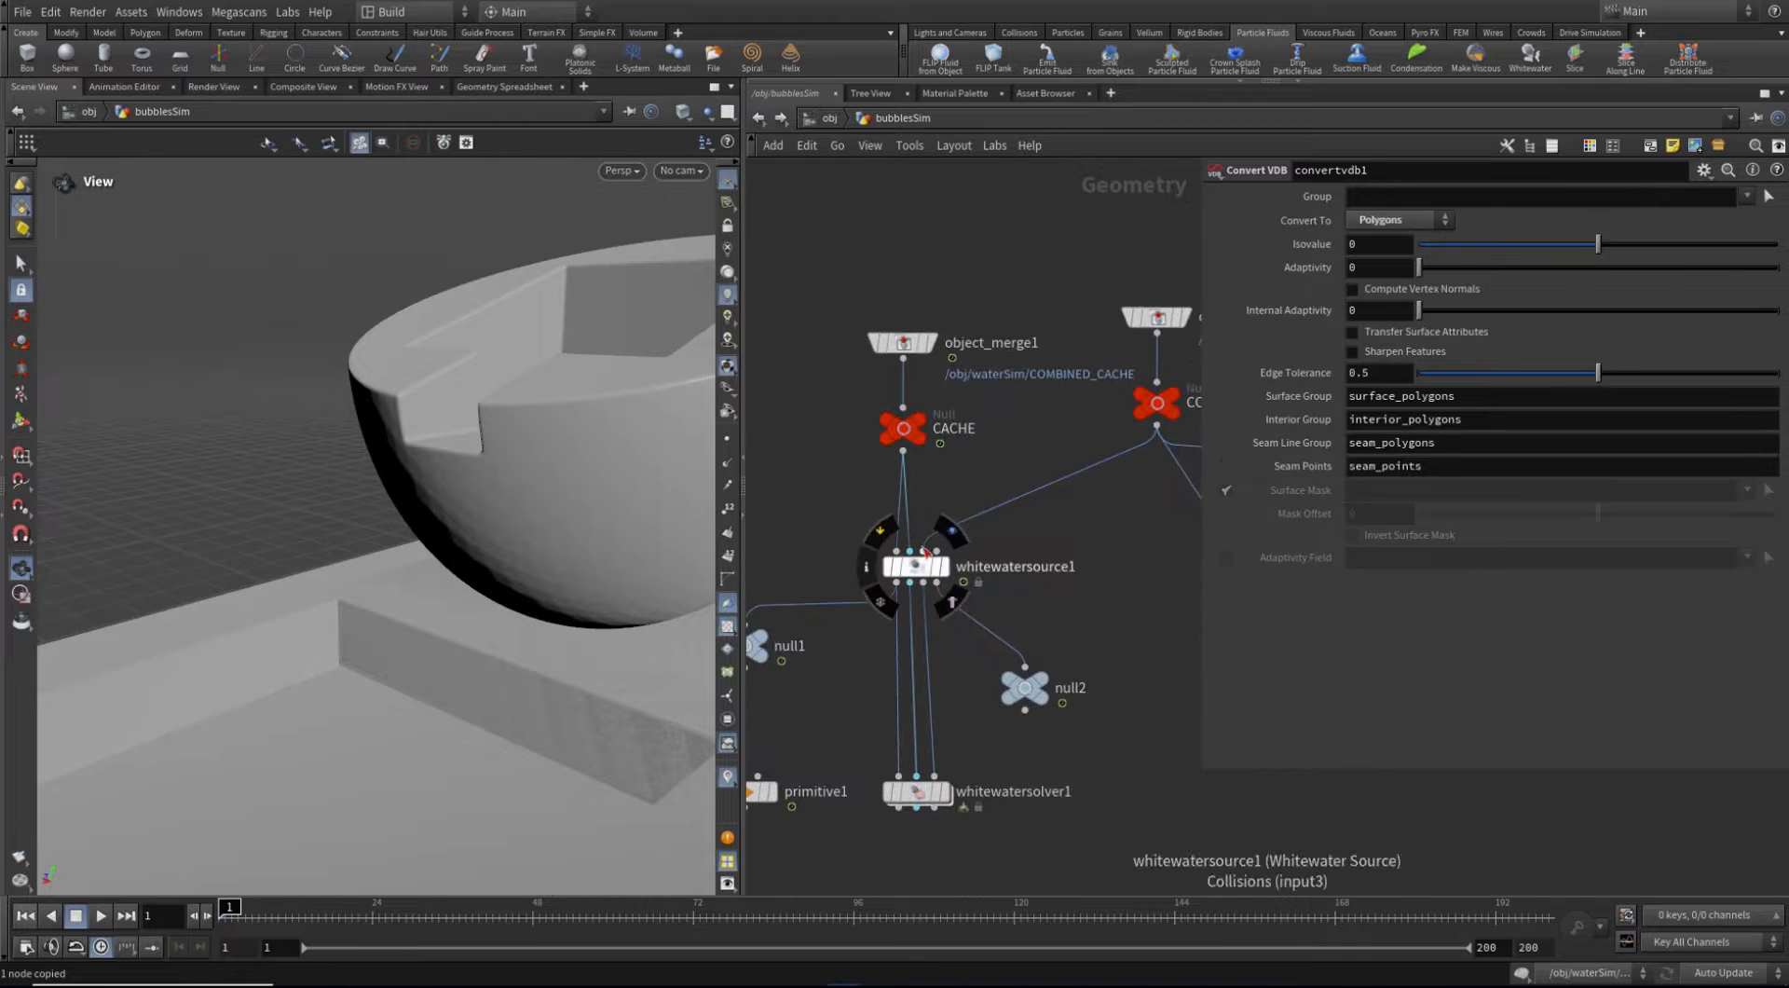
middle_click_drag(1004, 761, 997, 702)
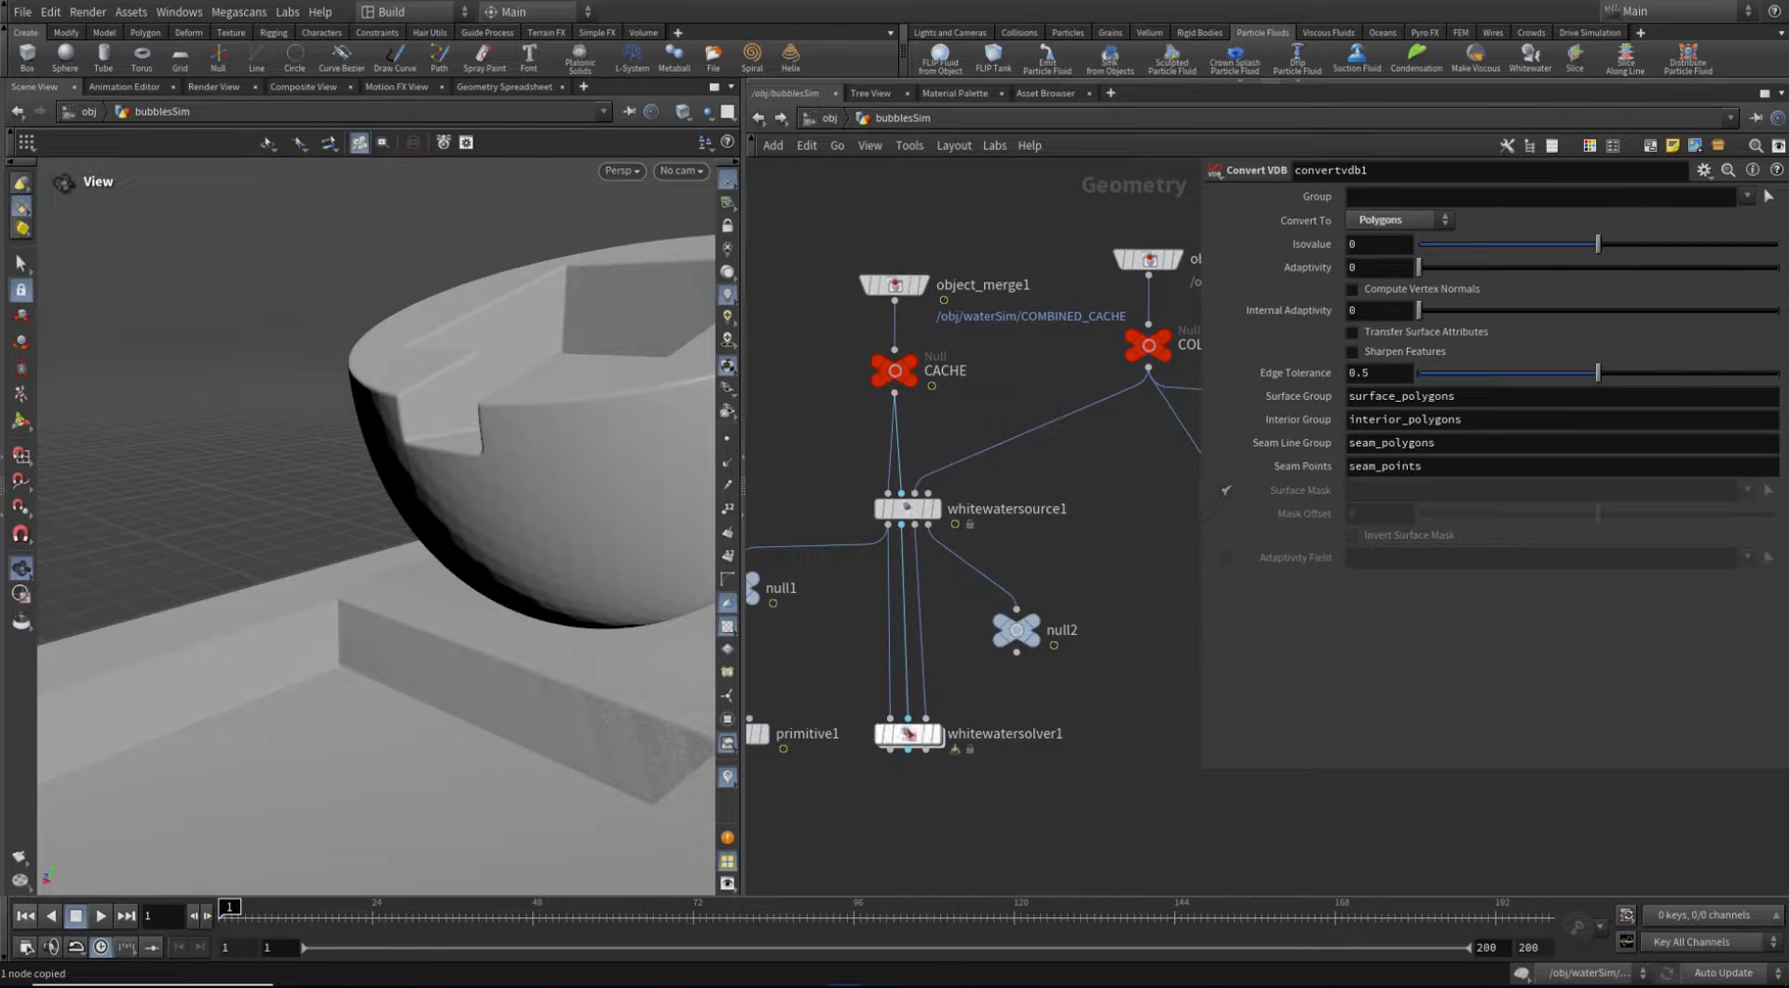
left_click_drag(892, 741, 890, 730)
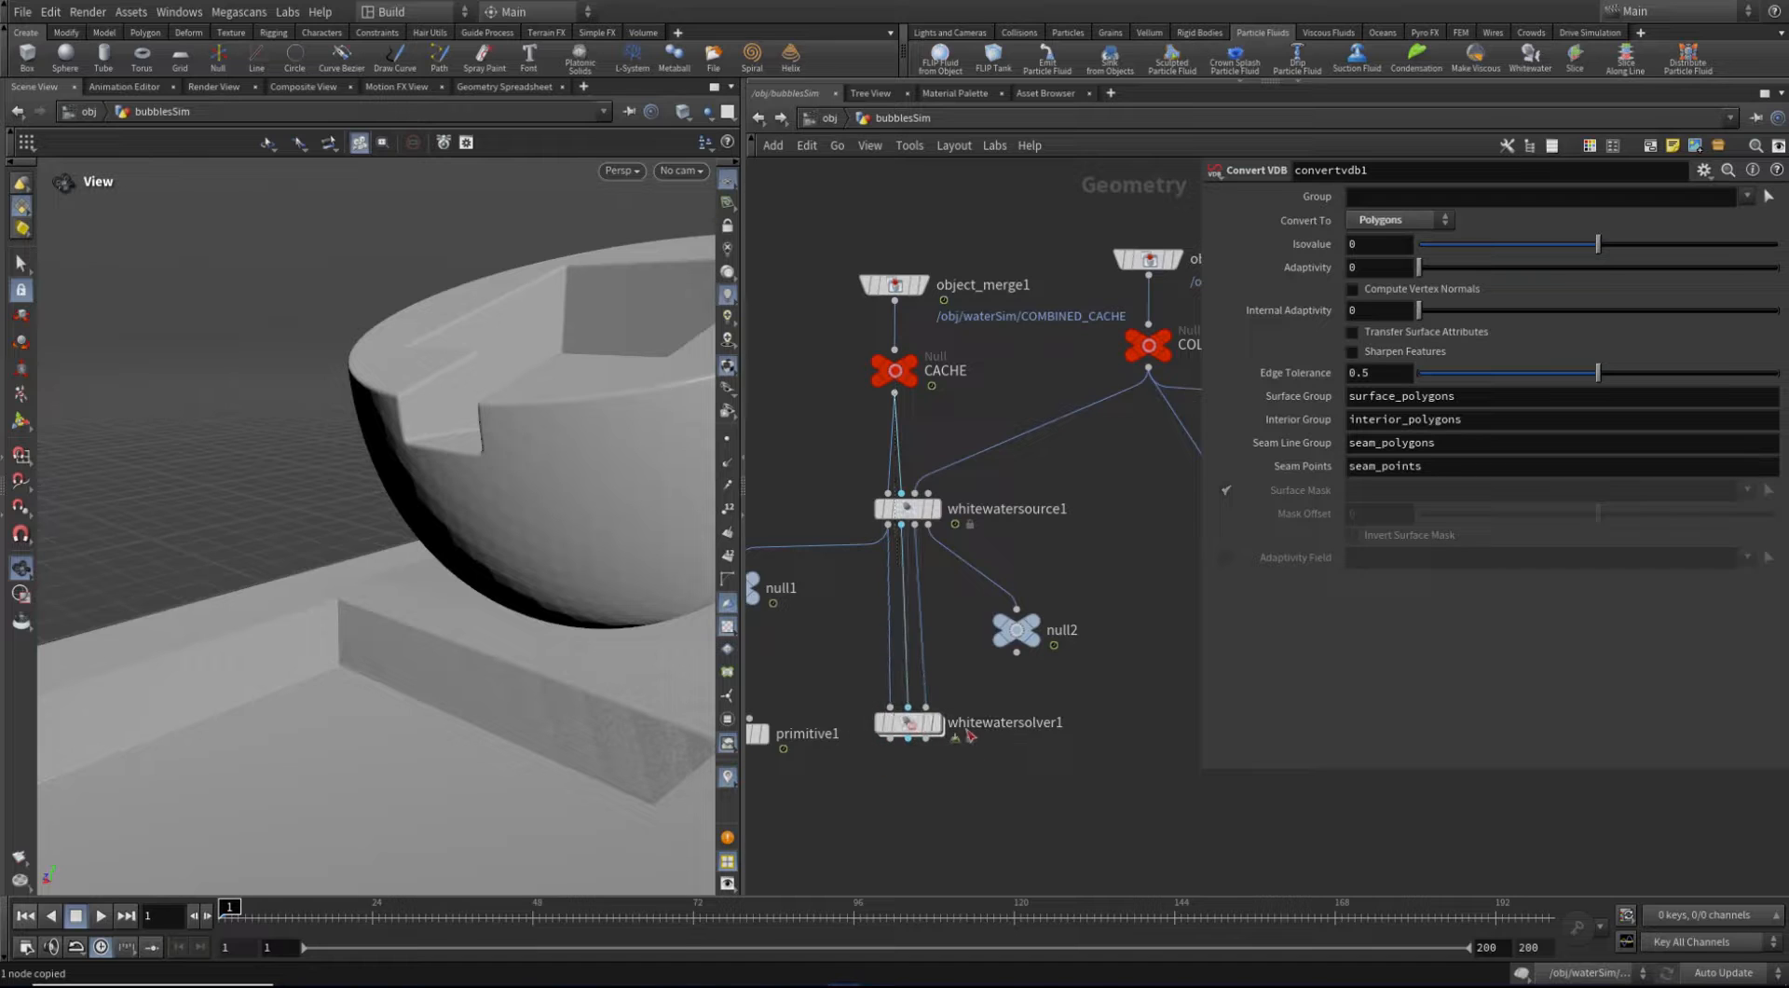
left_click(936, 724)
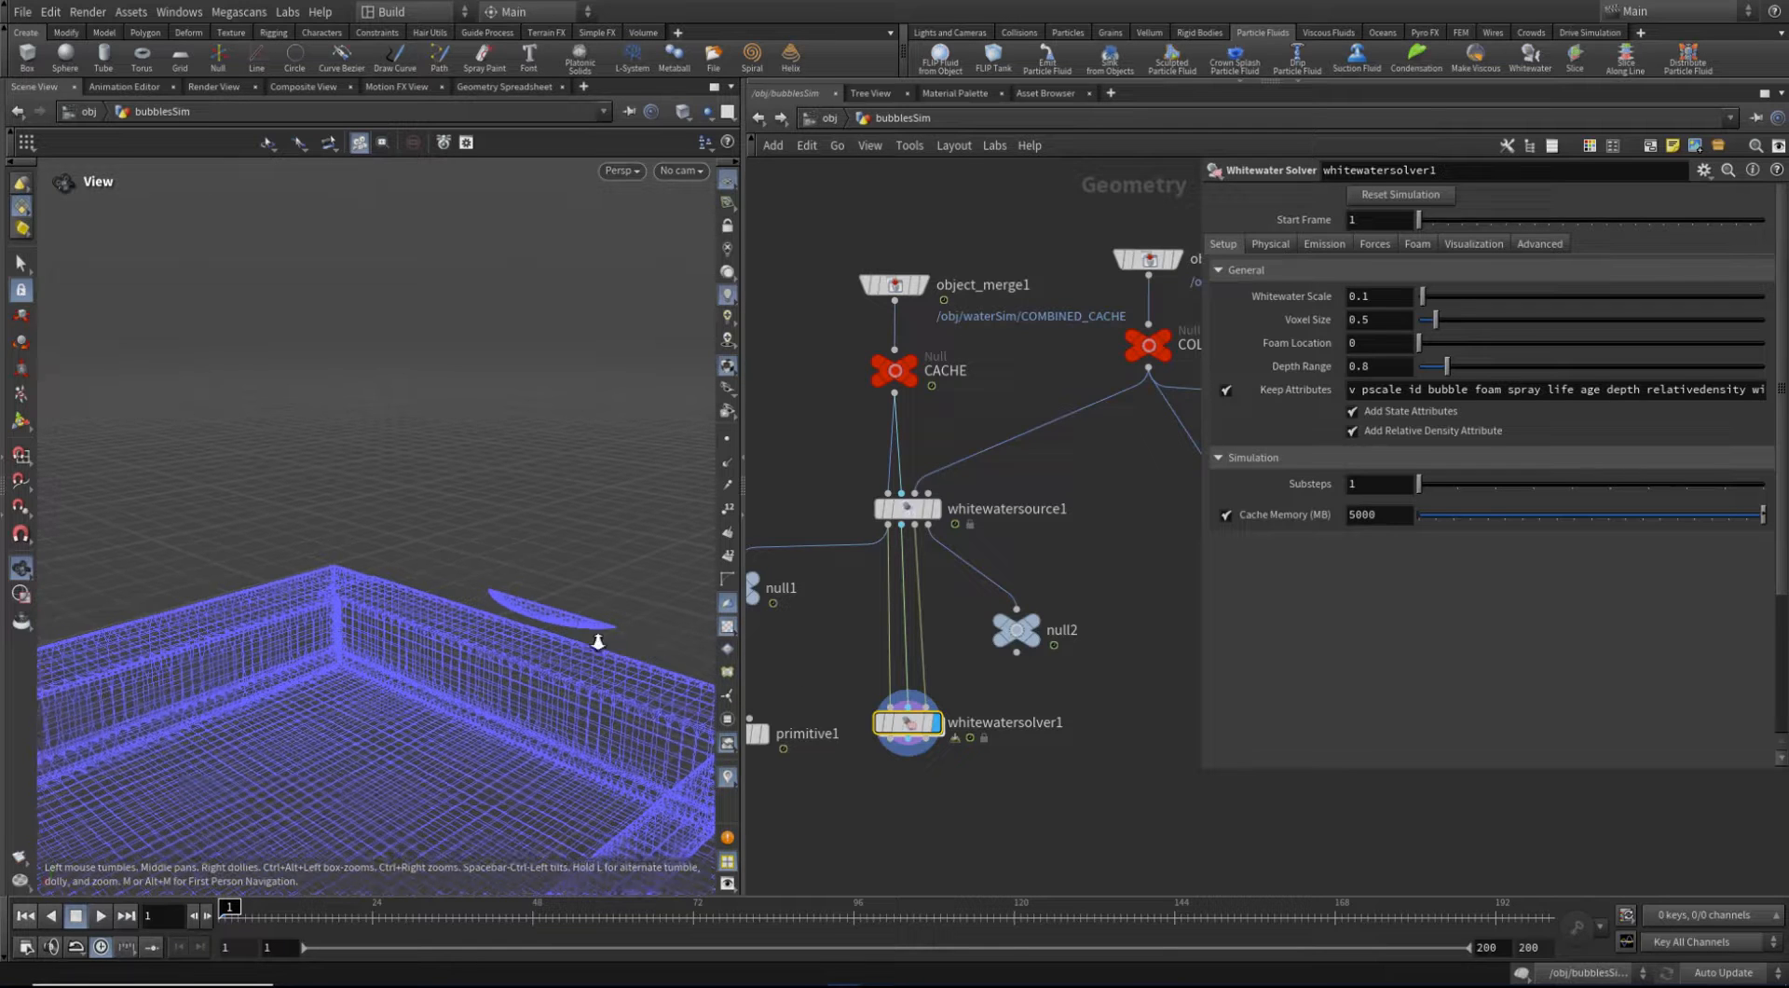
right_click_drag(598, 641, 351, 567)
left_click_drag(351, 567, 400, 544)
right_click_drag(400, 543, 421, 545)
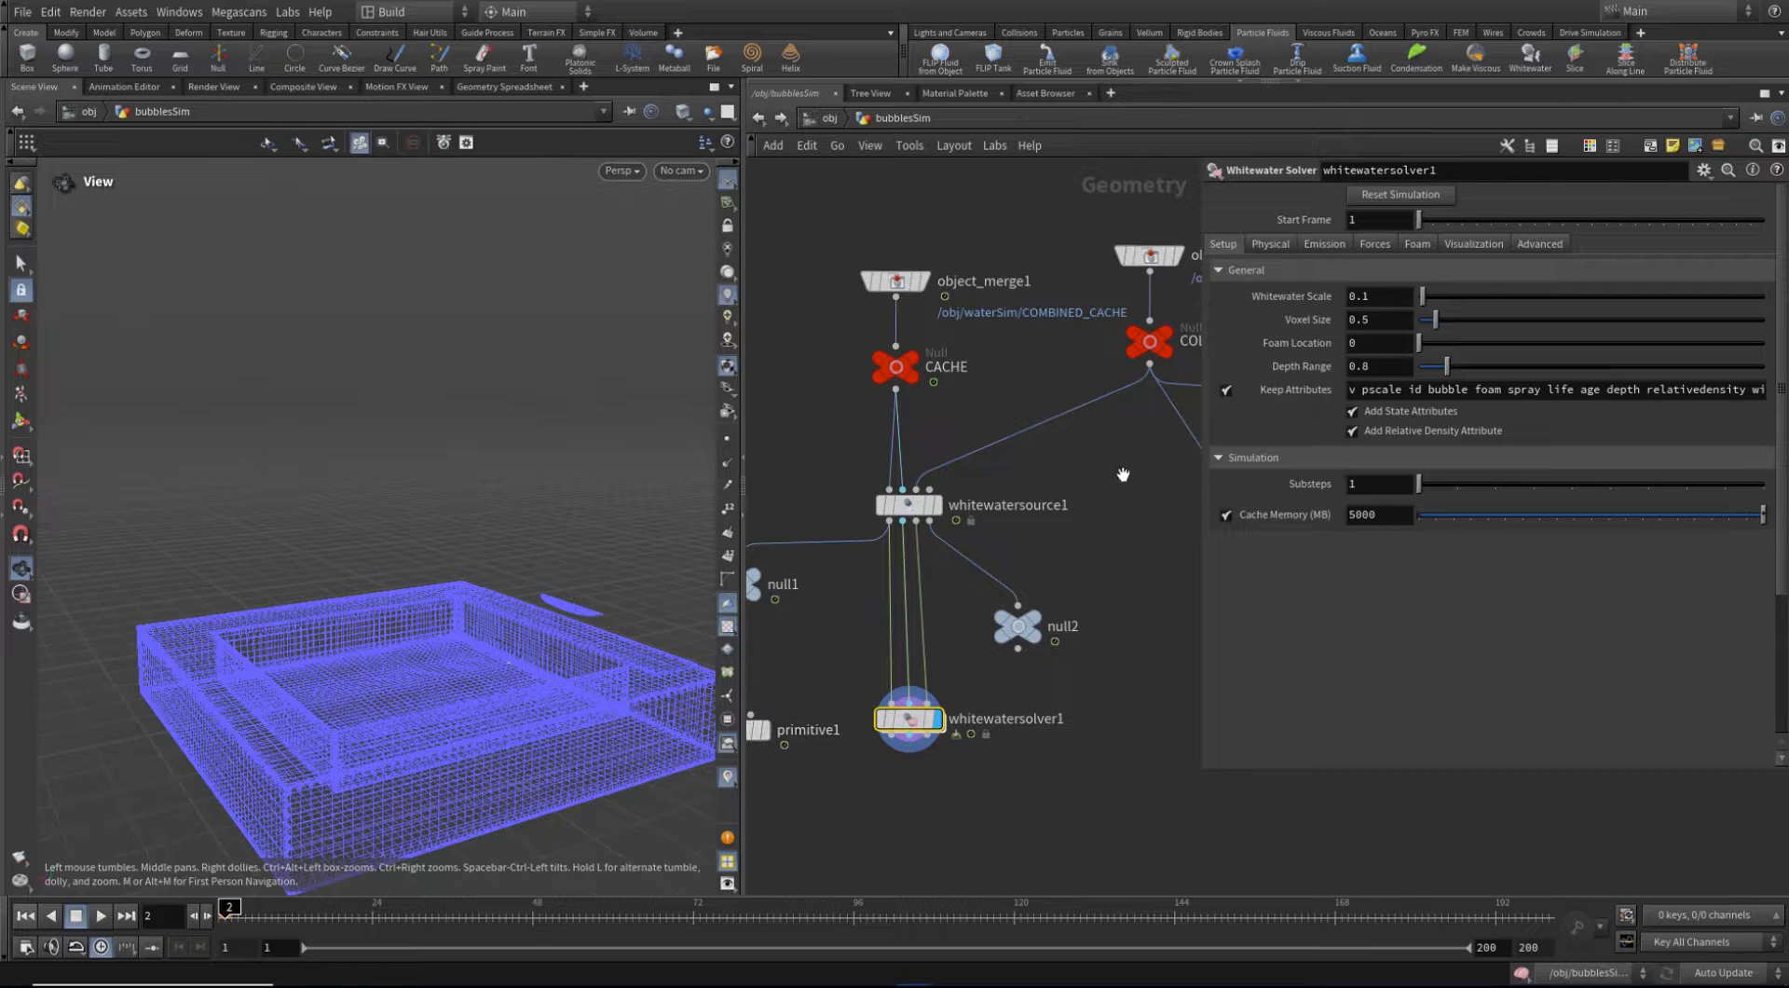
Display the COLLISION null to compare the source collider geometry with the solver's collision wireframe
middle_click_drag(1136, 476, 1083, 467)
left_click(1136, 354)
left_click(1116, 351)
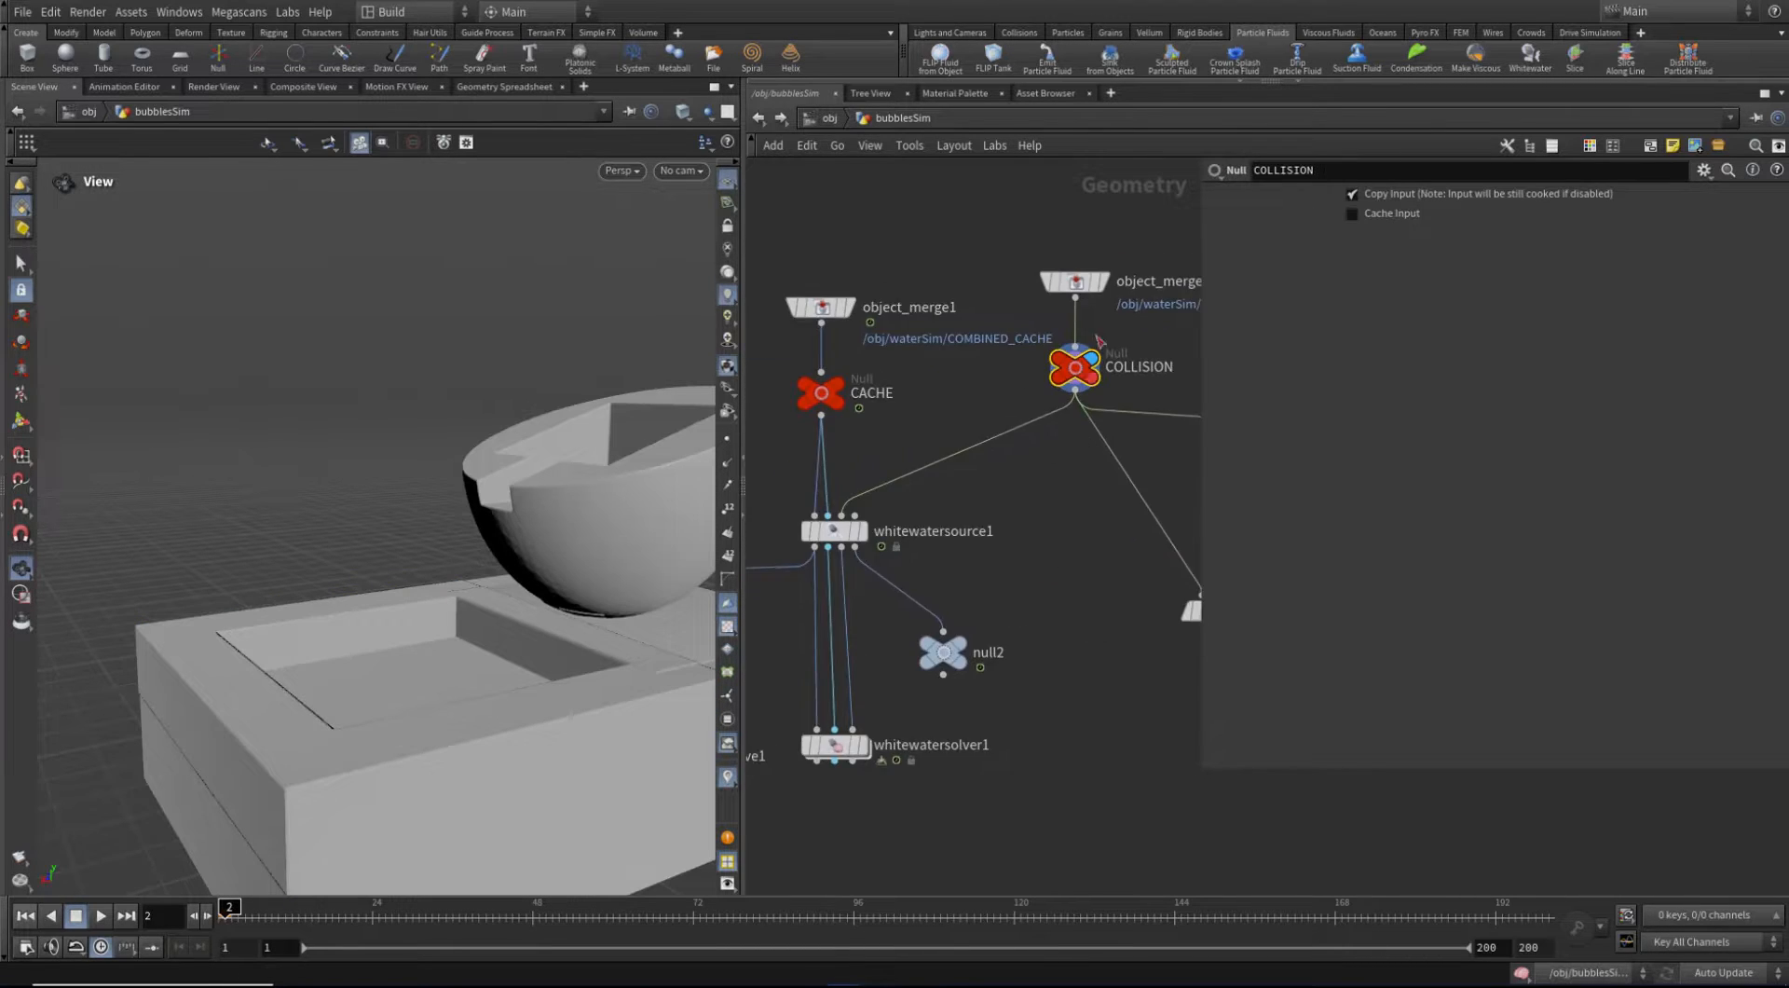
Jump from object_merge2 to its COLLIDER_VDB source in waterSim and examine flipcollide3 in the FOUNTAIN_BOTTOM network
left_click(1098, 284)
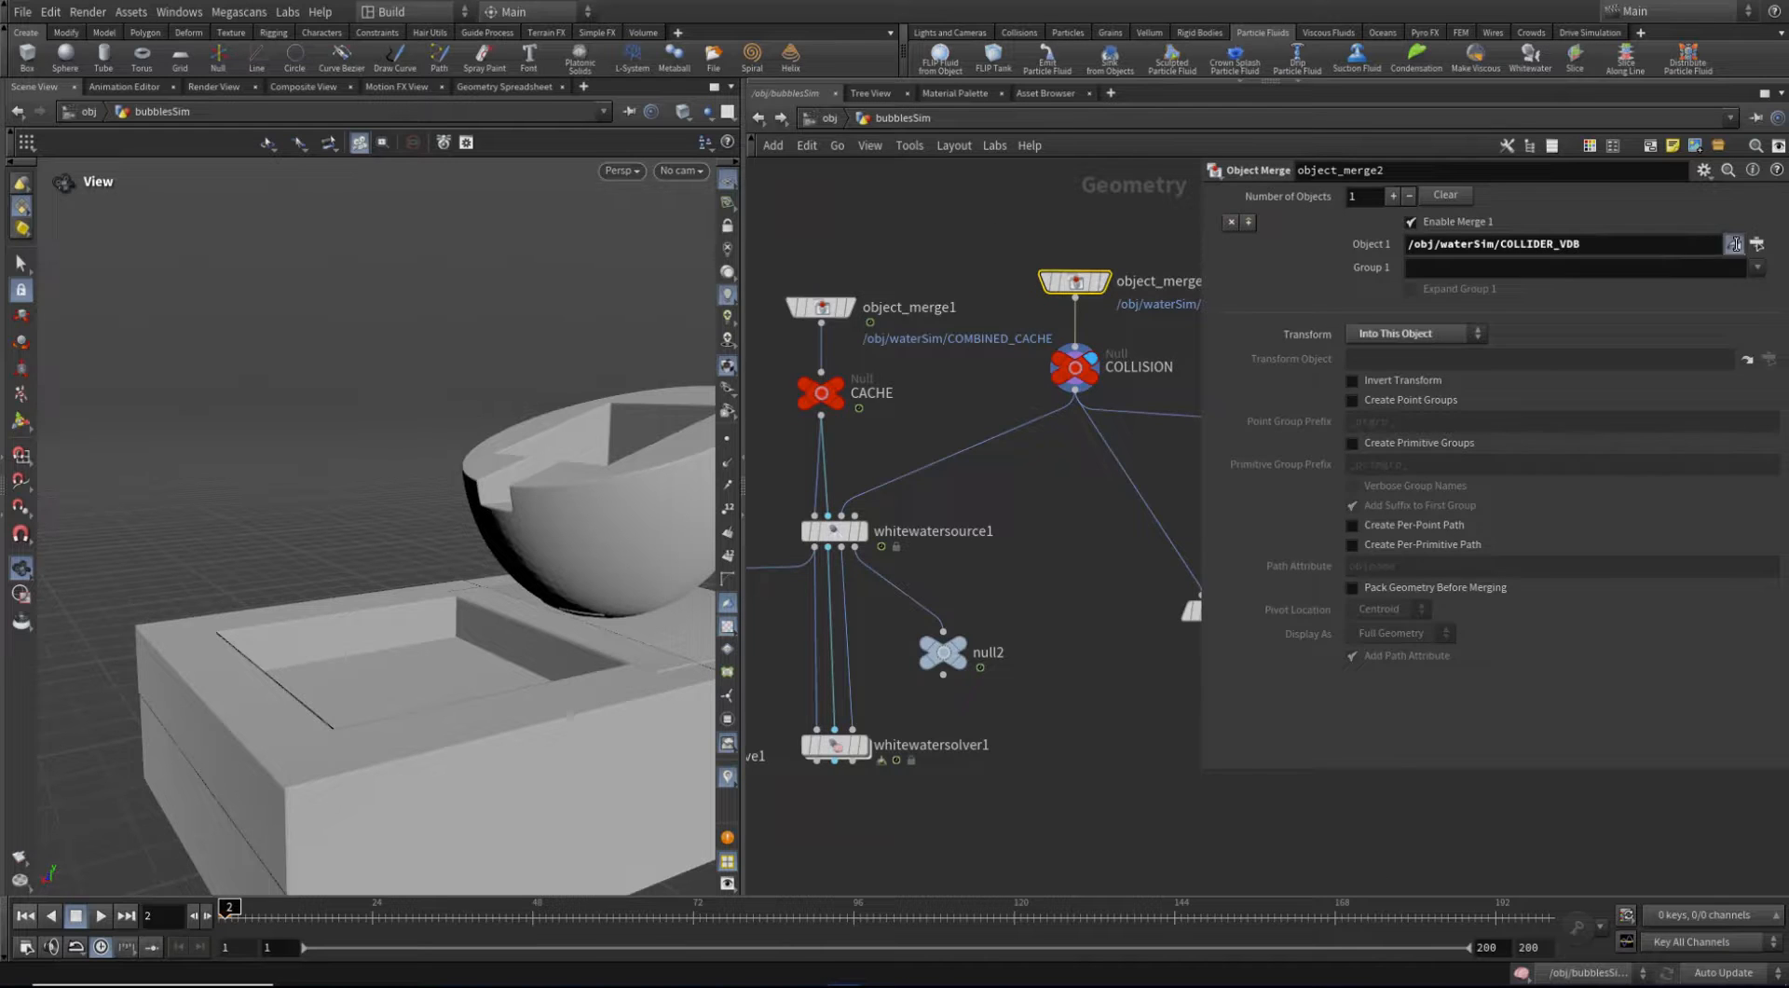
left_click(1735, 244)
scroll(974, 466, "down", 2)
middle_click_drag(1107, 551, 1181, 686)
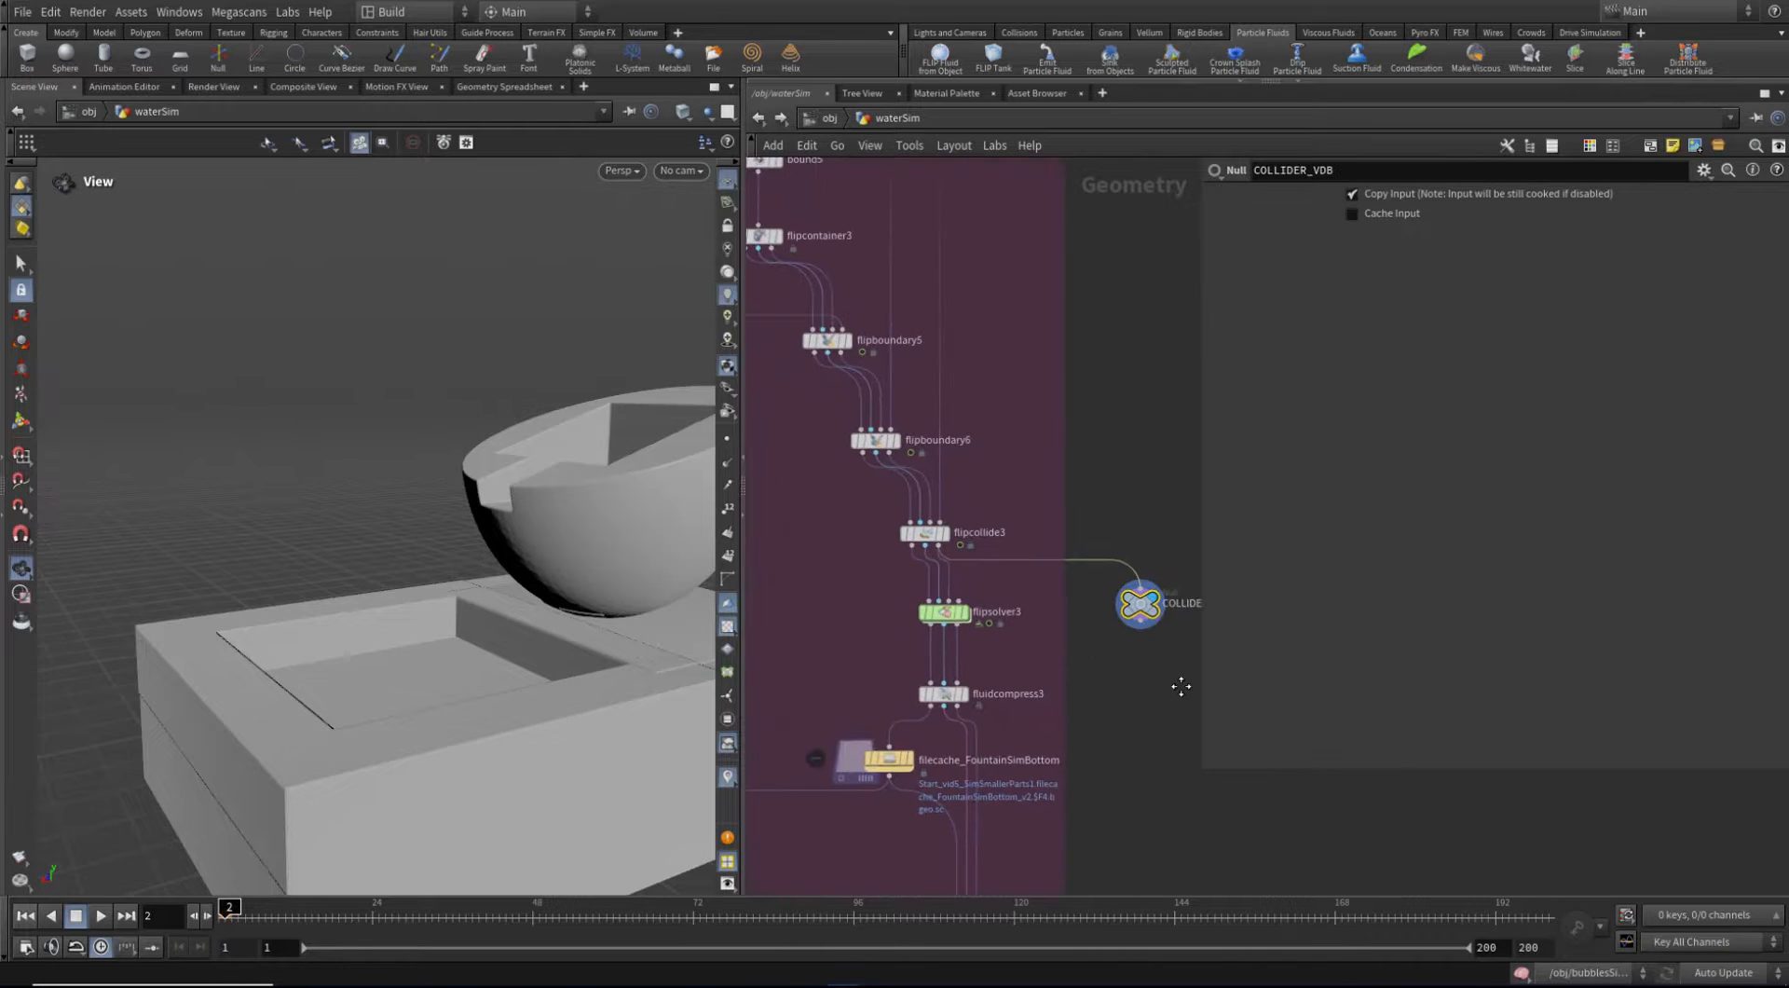
left_click(851, 586)
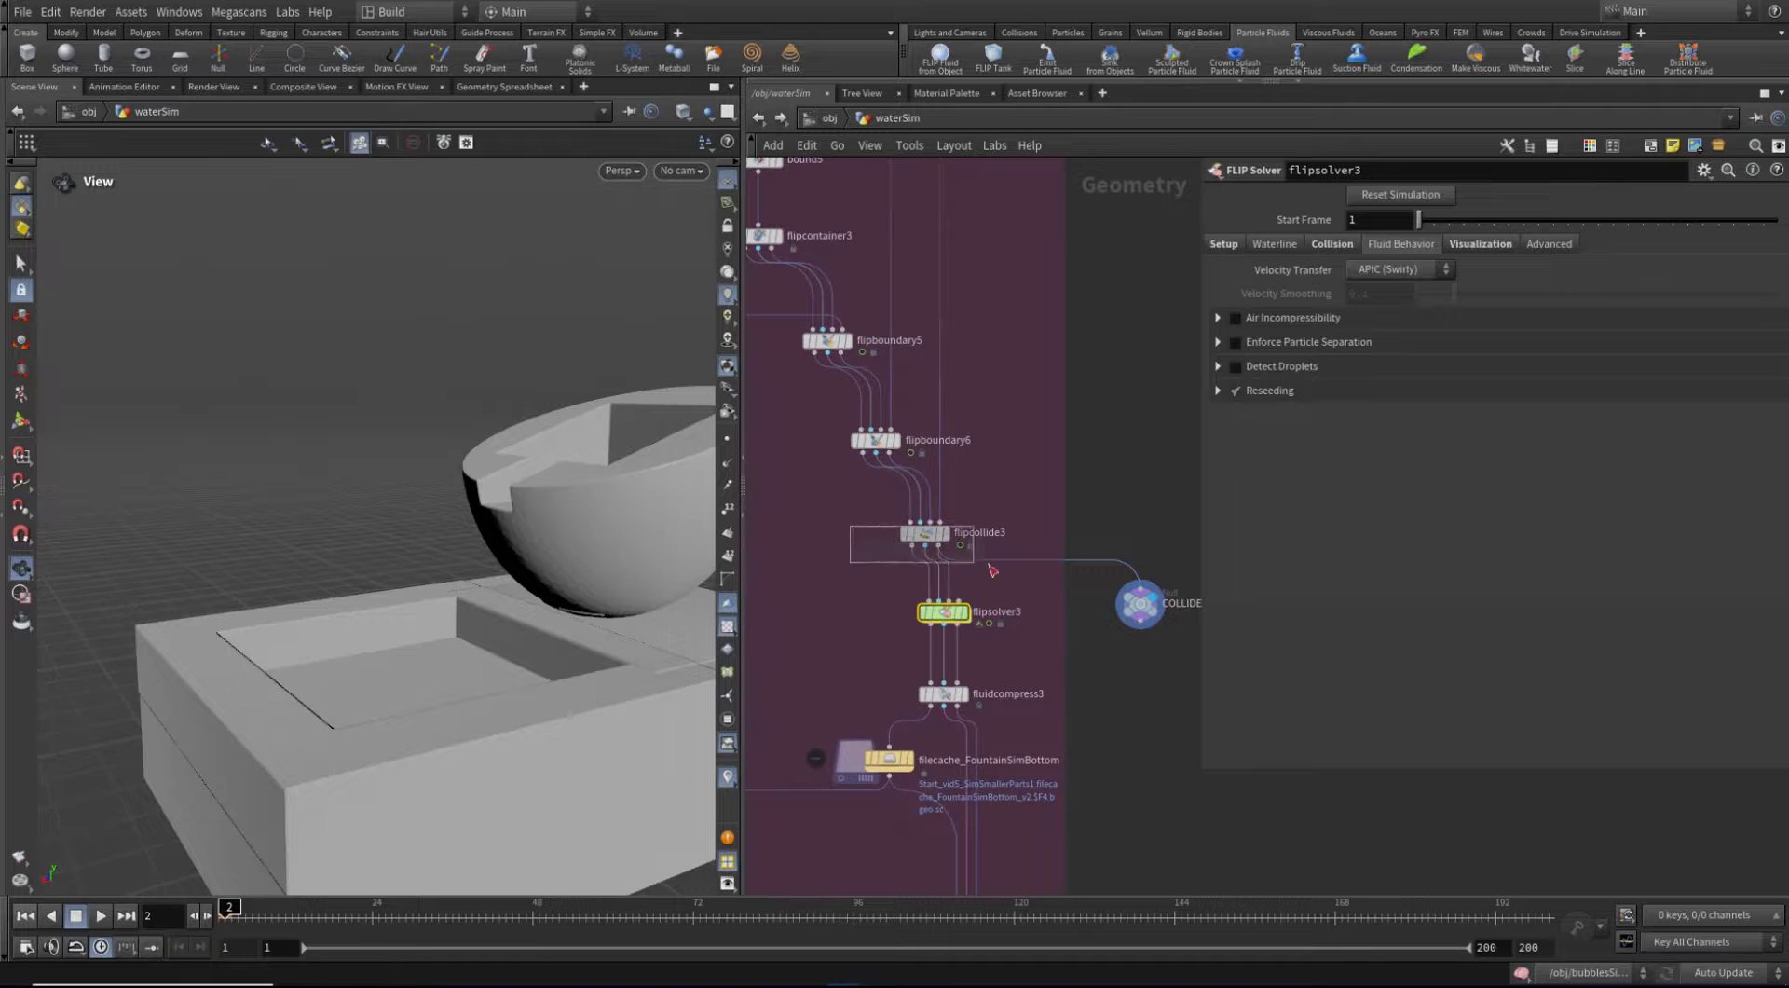
left_click(924, 533)
middle_click_drag(814, 506, 906, 582)
left_click(867, 232)
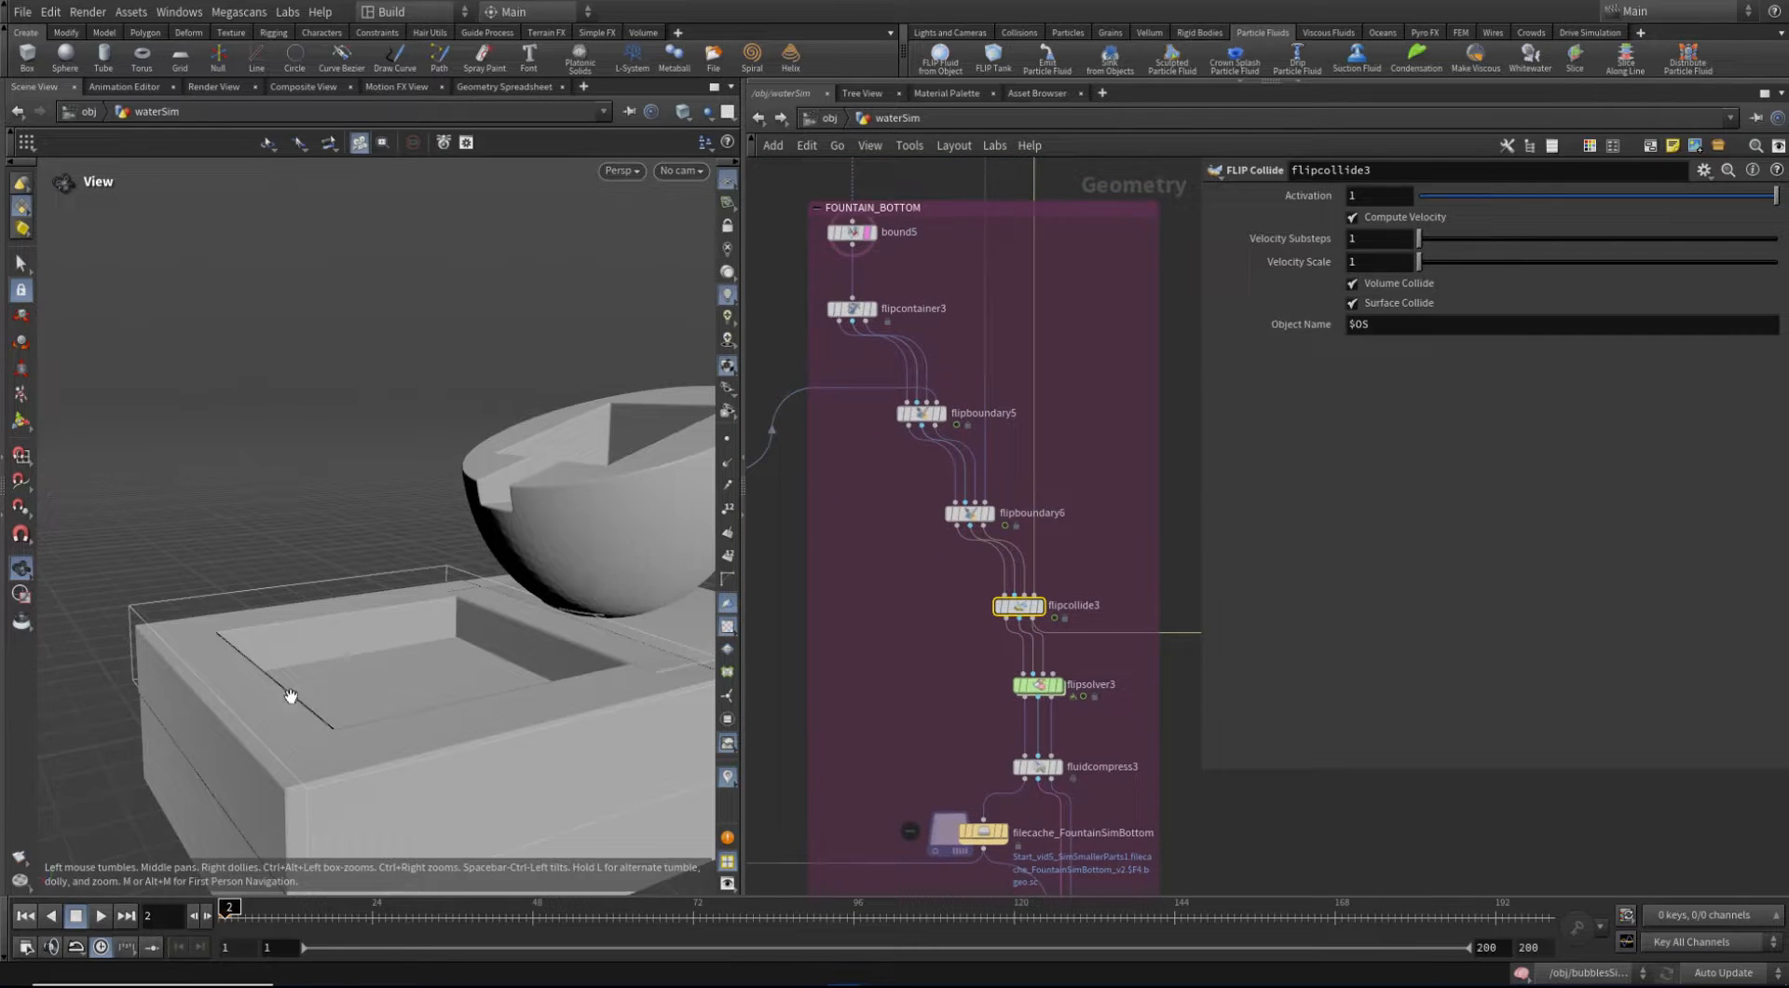
scroll(1118, 629, "down", 4)
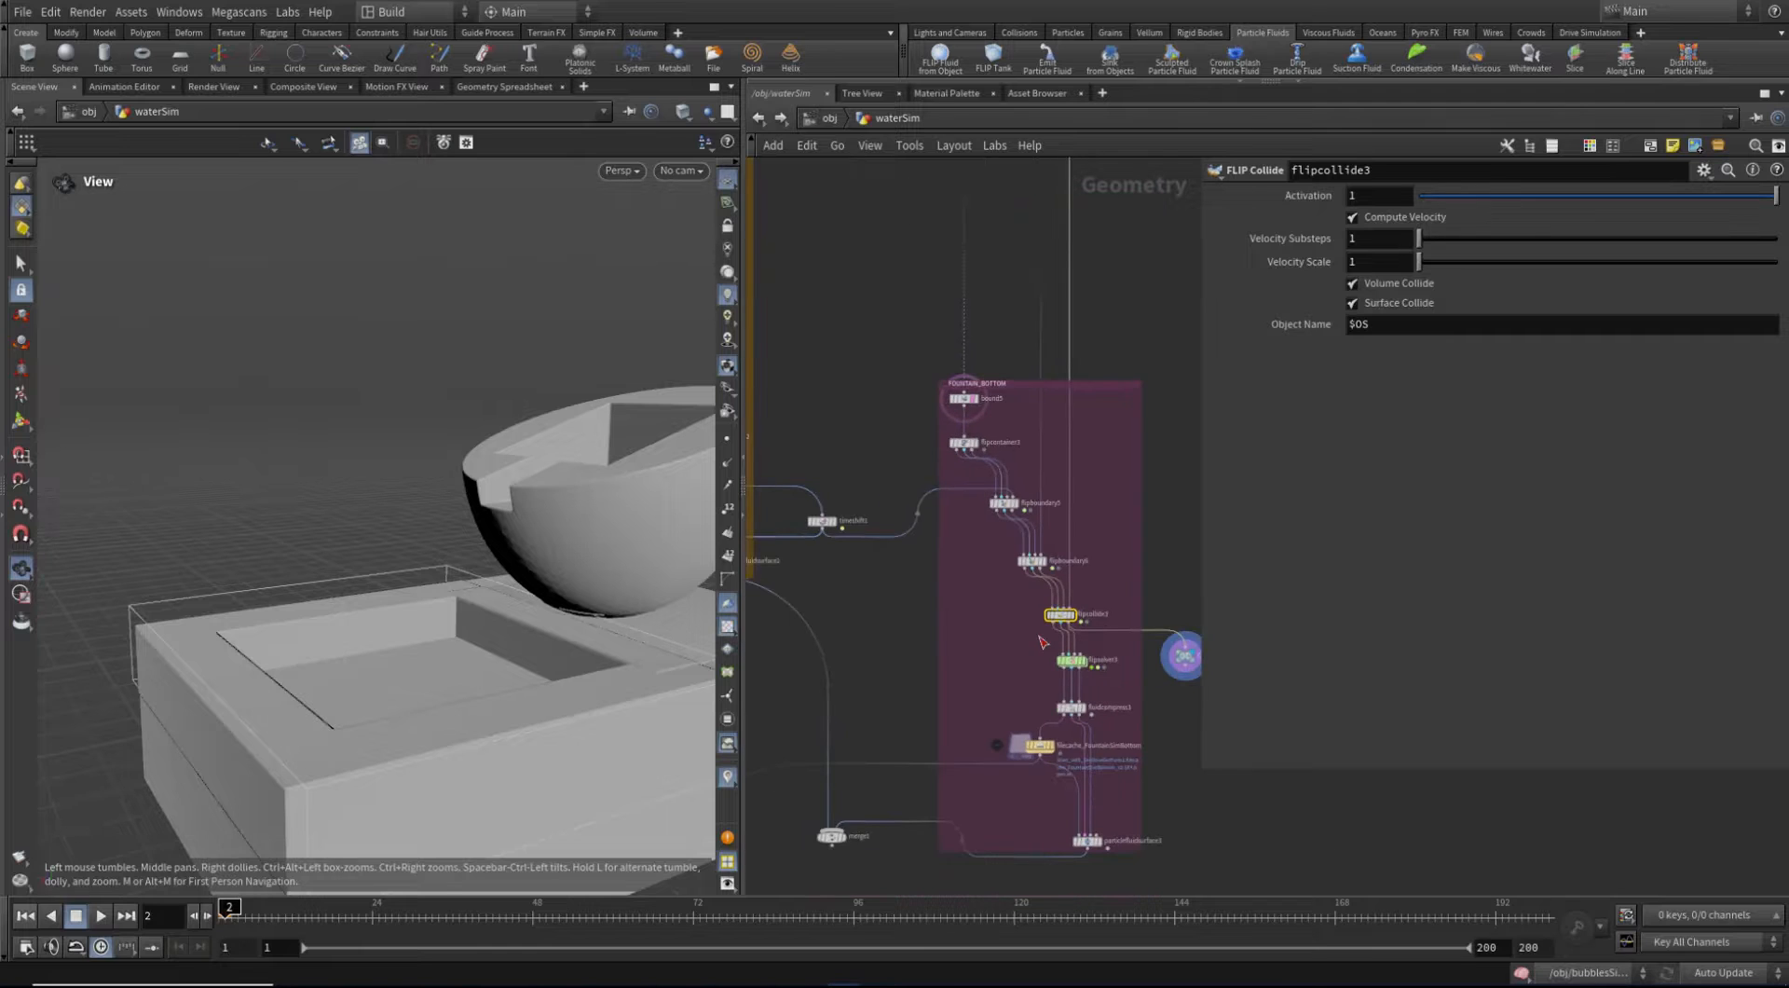
Return to the bubblesSim network and display whitewatersolver1
left_click(758, 118)
middle_click_drag(1135, 596, 1048, 621)
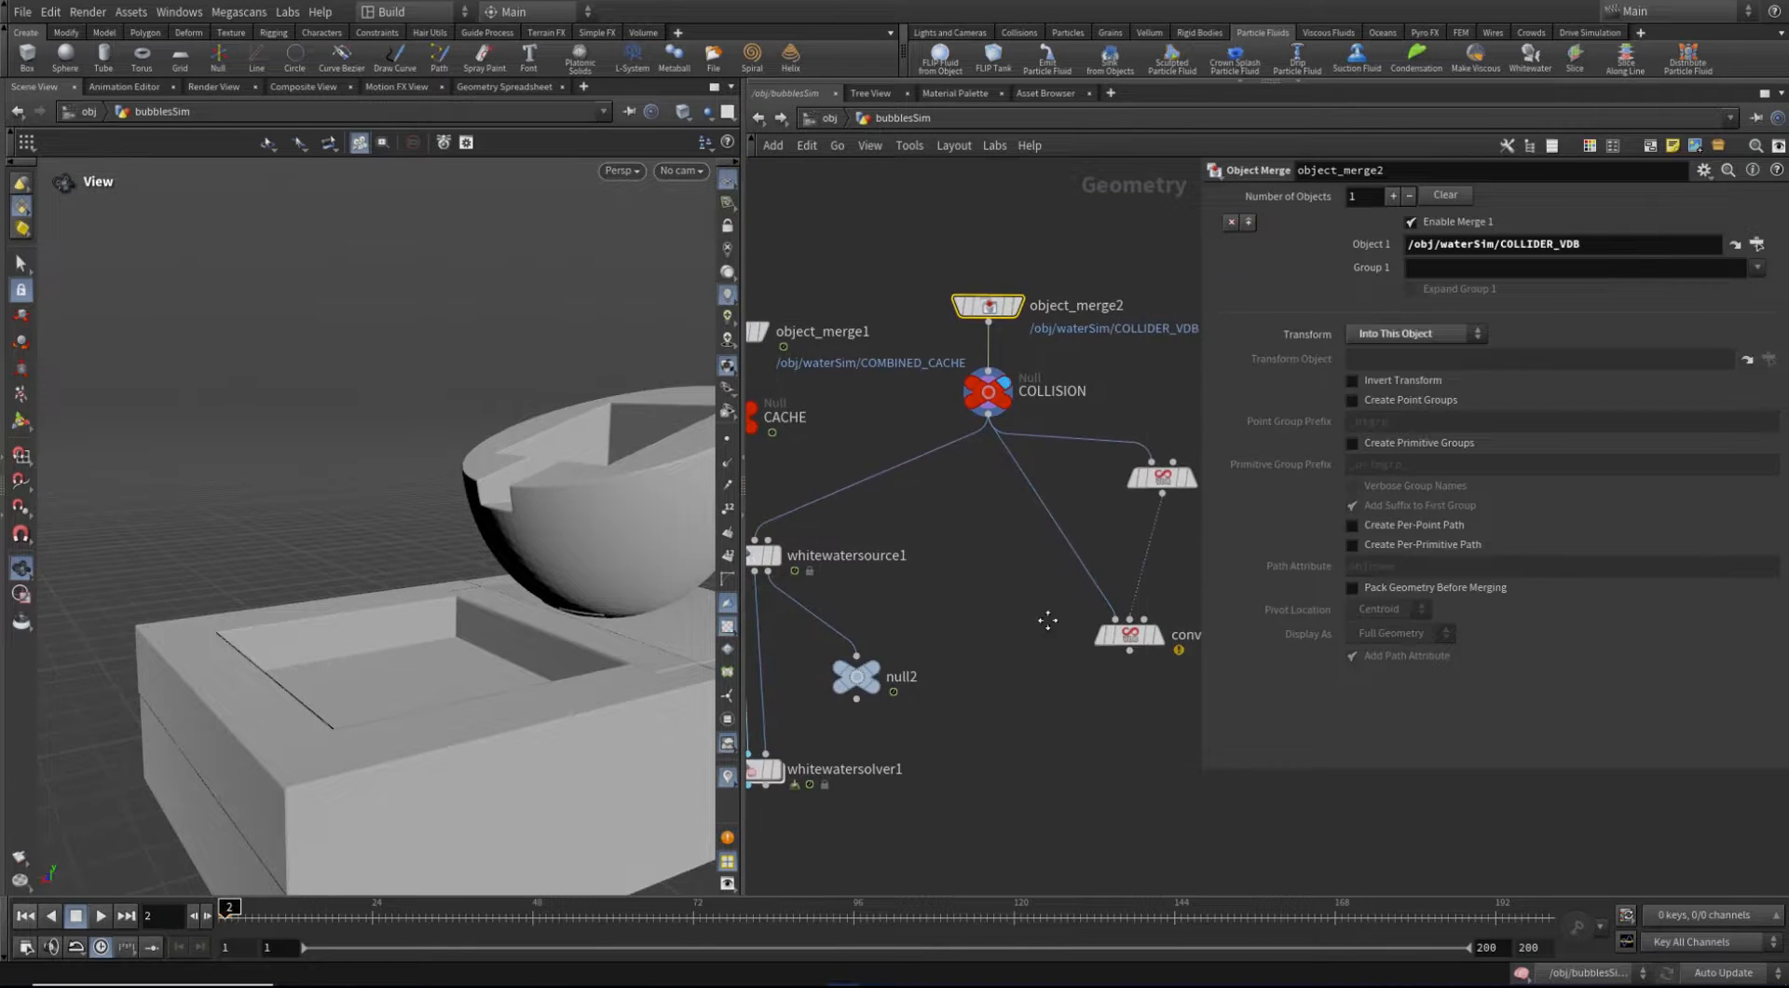
middle_click_drag(934, 635, 999, 569)
left_click(813, 703)
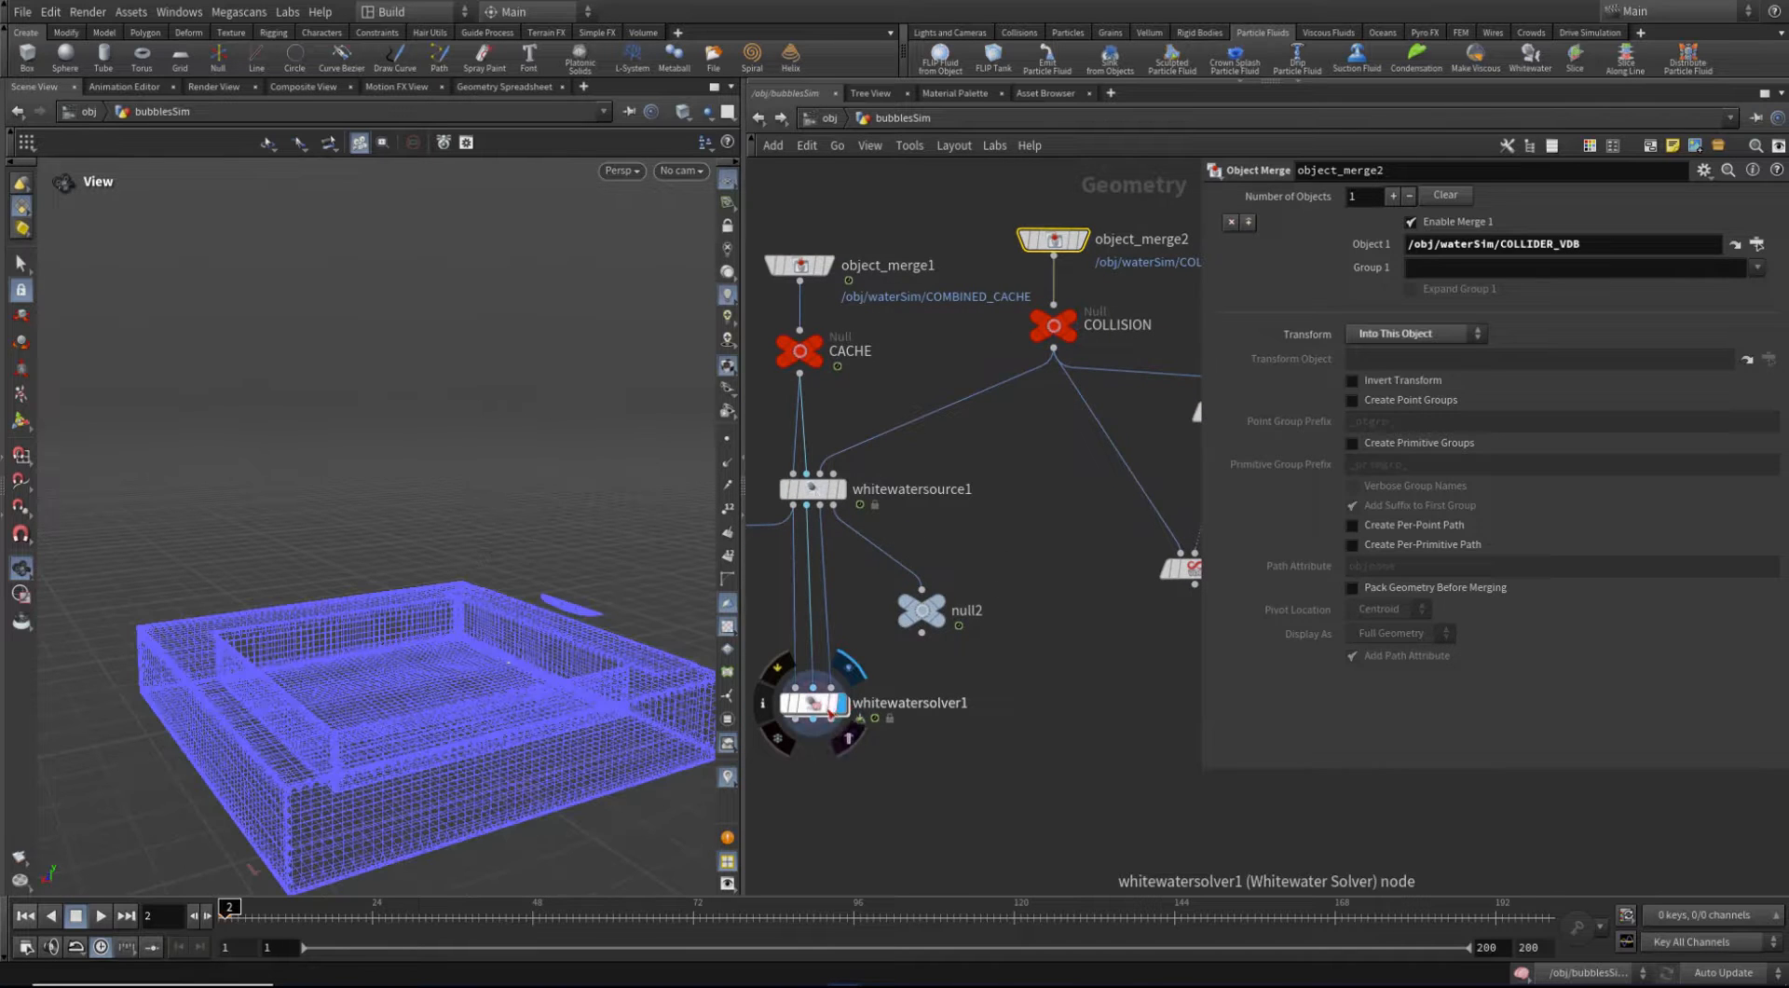
Rearrange convertvdb1 and vdbfrompolygons1 closer beneath the COLLISION null
middle_click_drag(1045, 505, 1036, 594)
left_click_drag(1178, 655, 1069, 530)
middle_click_drag(1103, 590, 1054, 611)
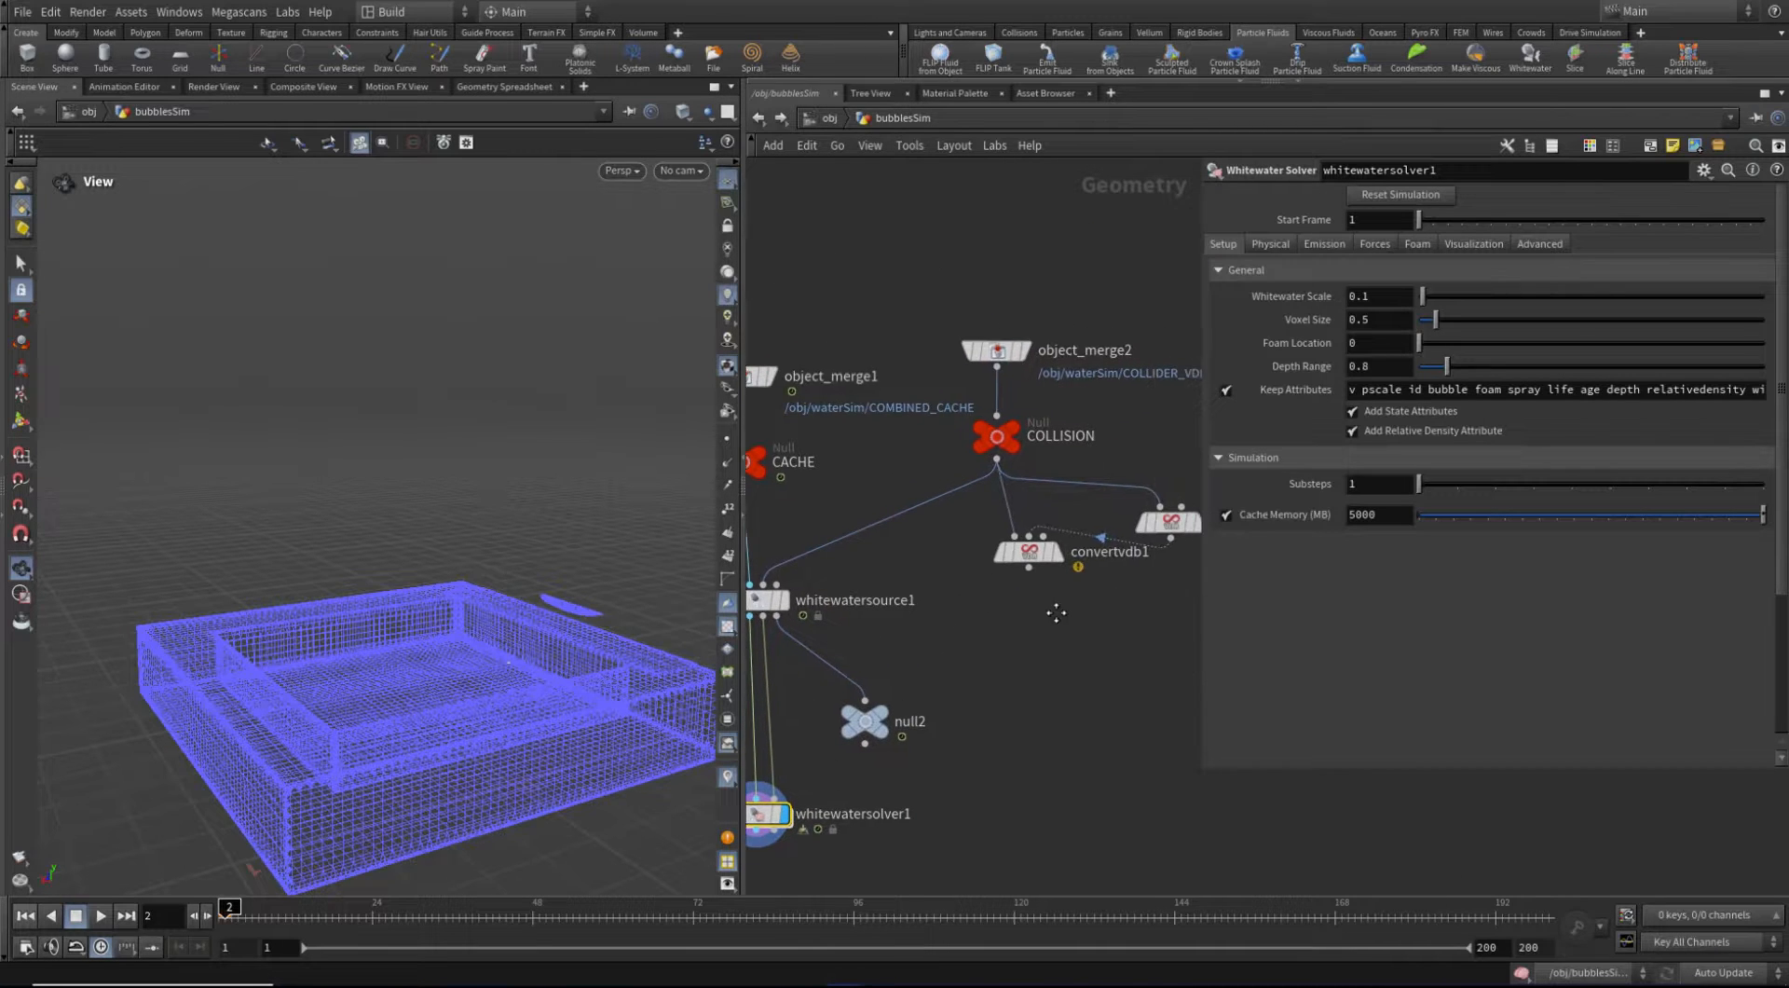
scroll(1088, 617, "up", 2)
left_click_drag(1033, 566, 1045, 609)
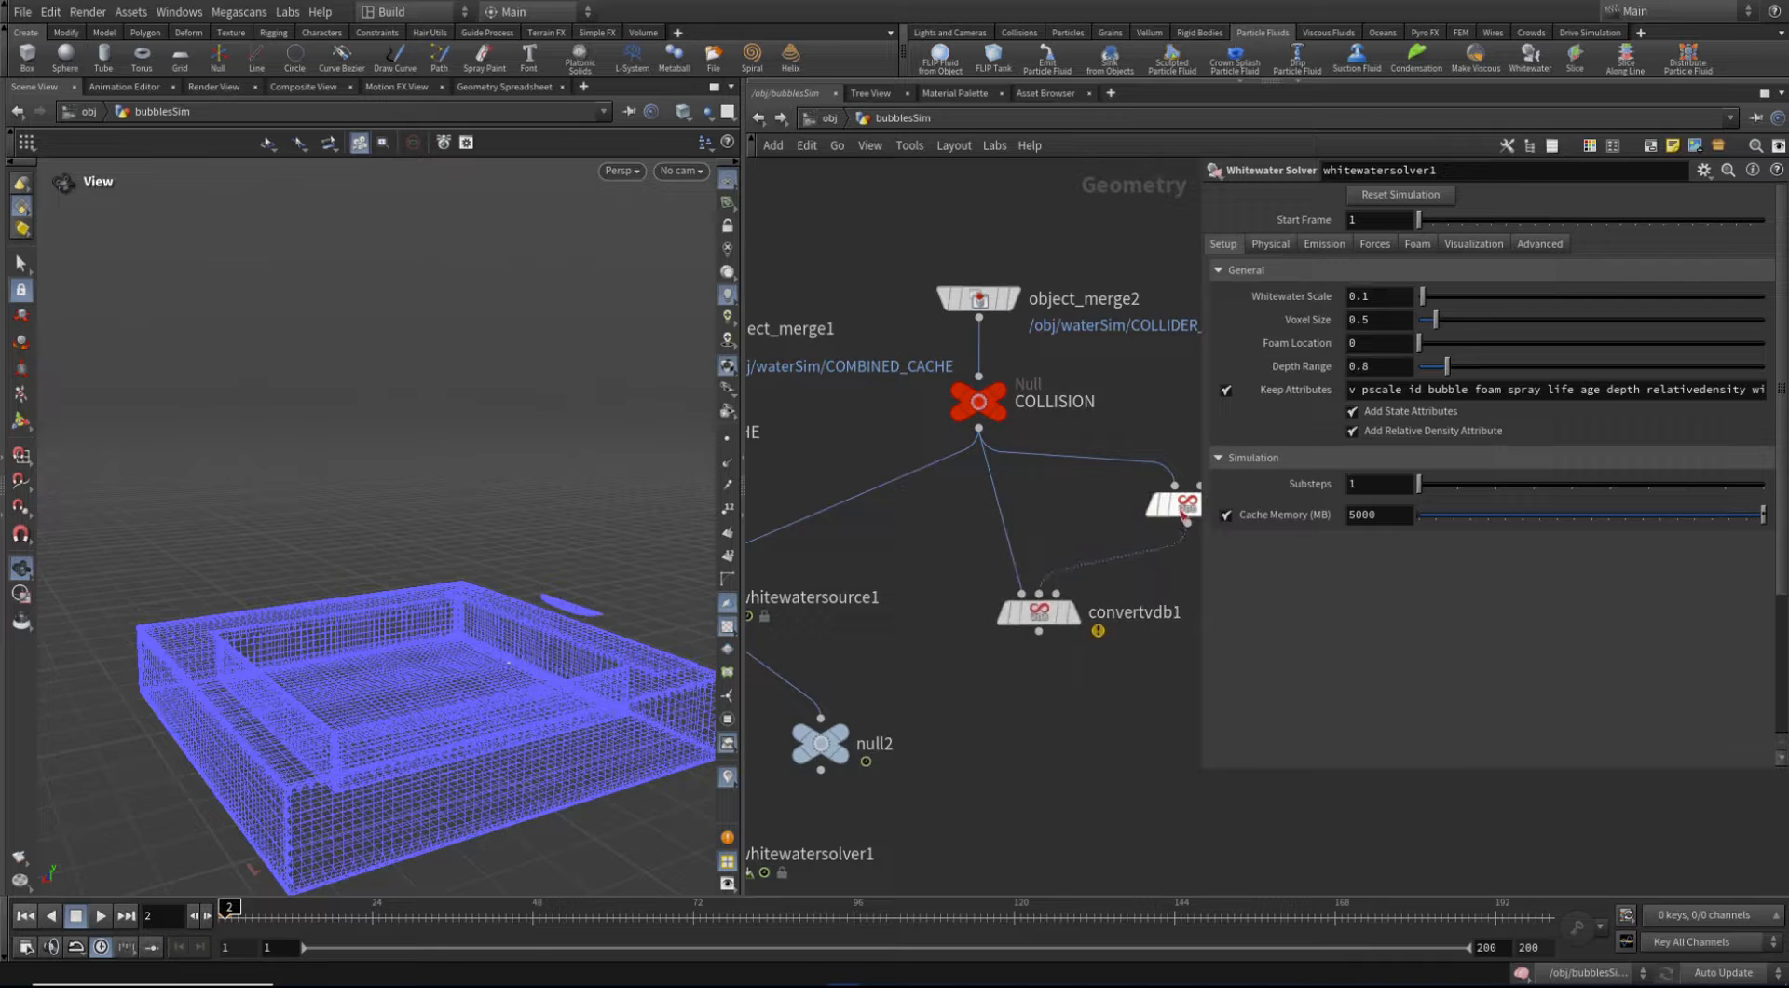
left_click_drag(1172, 506, 1071, 474)
Wire the vdbfrompolygons1 output into the Collisions input of whitewatersource1
left_click(1087, 493)
middle_click_drag(874, 565, 988, 525)
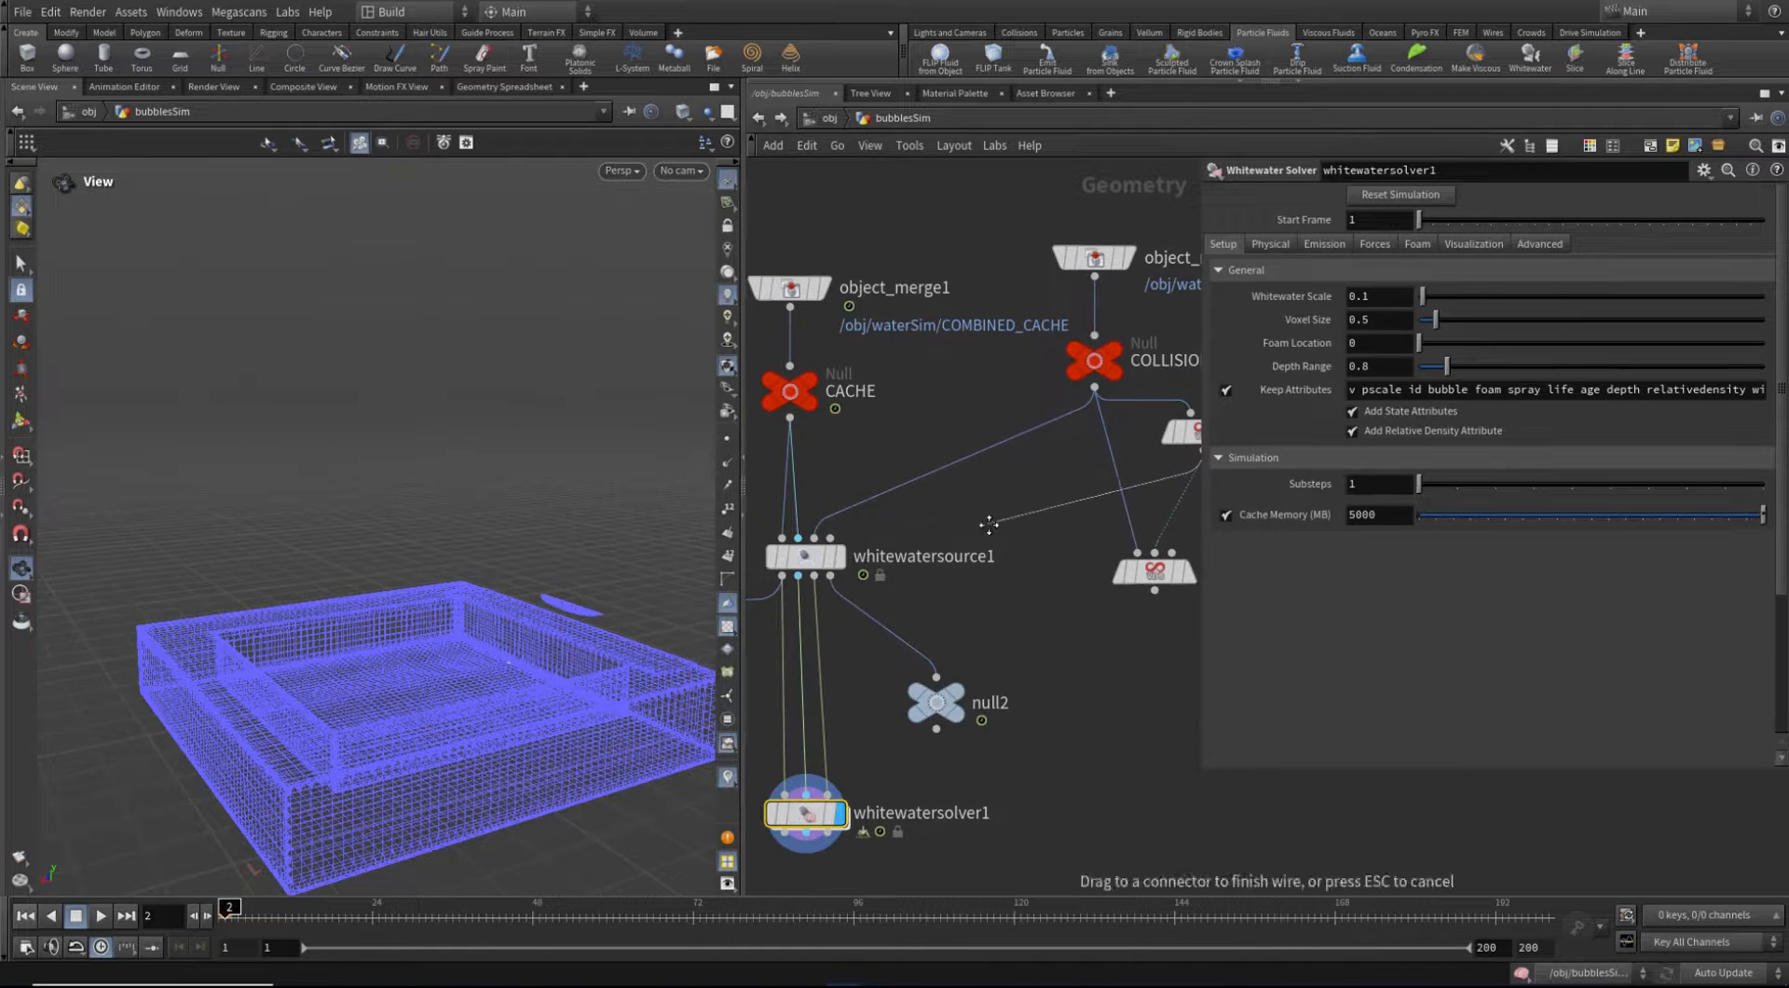
left_click(790, 571)
Wire the COLLISION null directly into whitewatersource1's Collisions input for comparison, and reconnect vdbfrompolygons1 to that input
middle_click_drag(1040, 541, 887, 631)
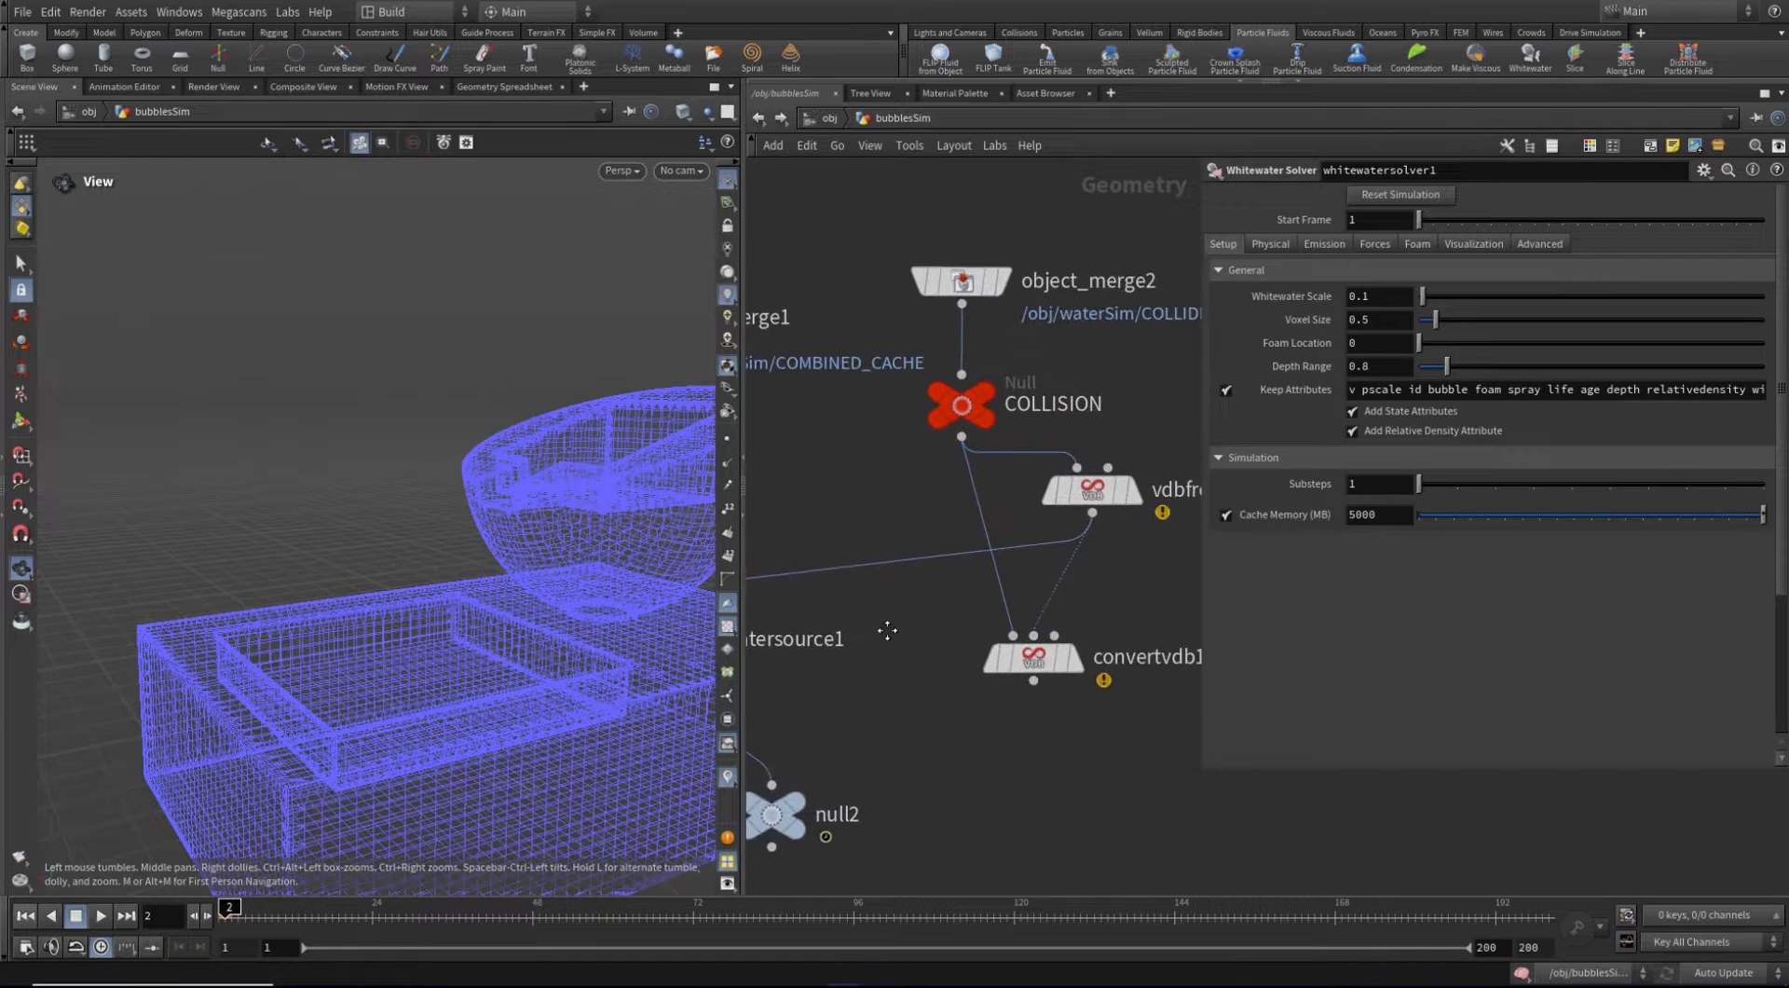
scroll(892, 613, "down", 2)
middle_click_drag(908, 485, 1017, 470)
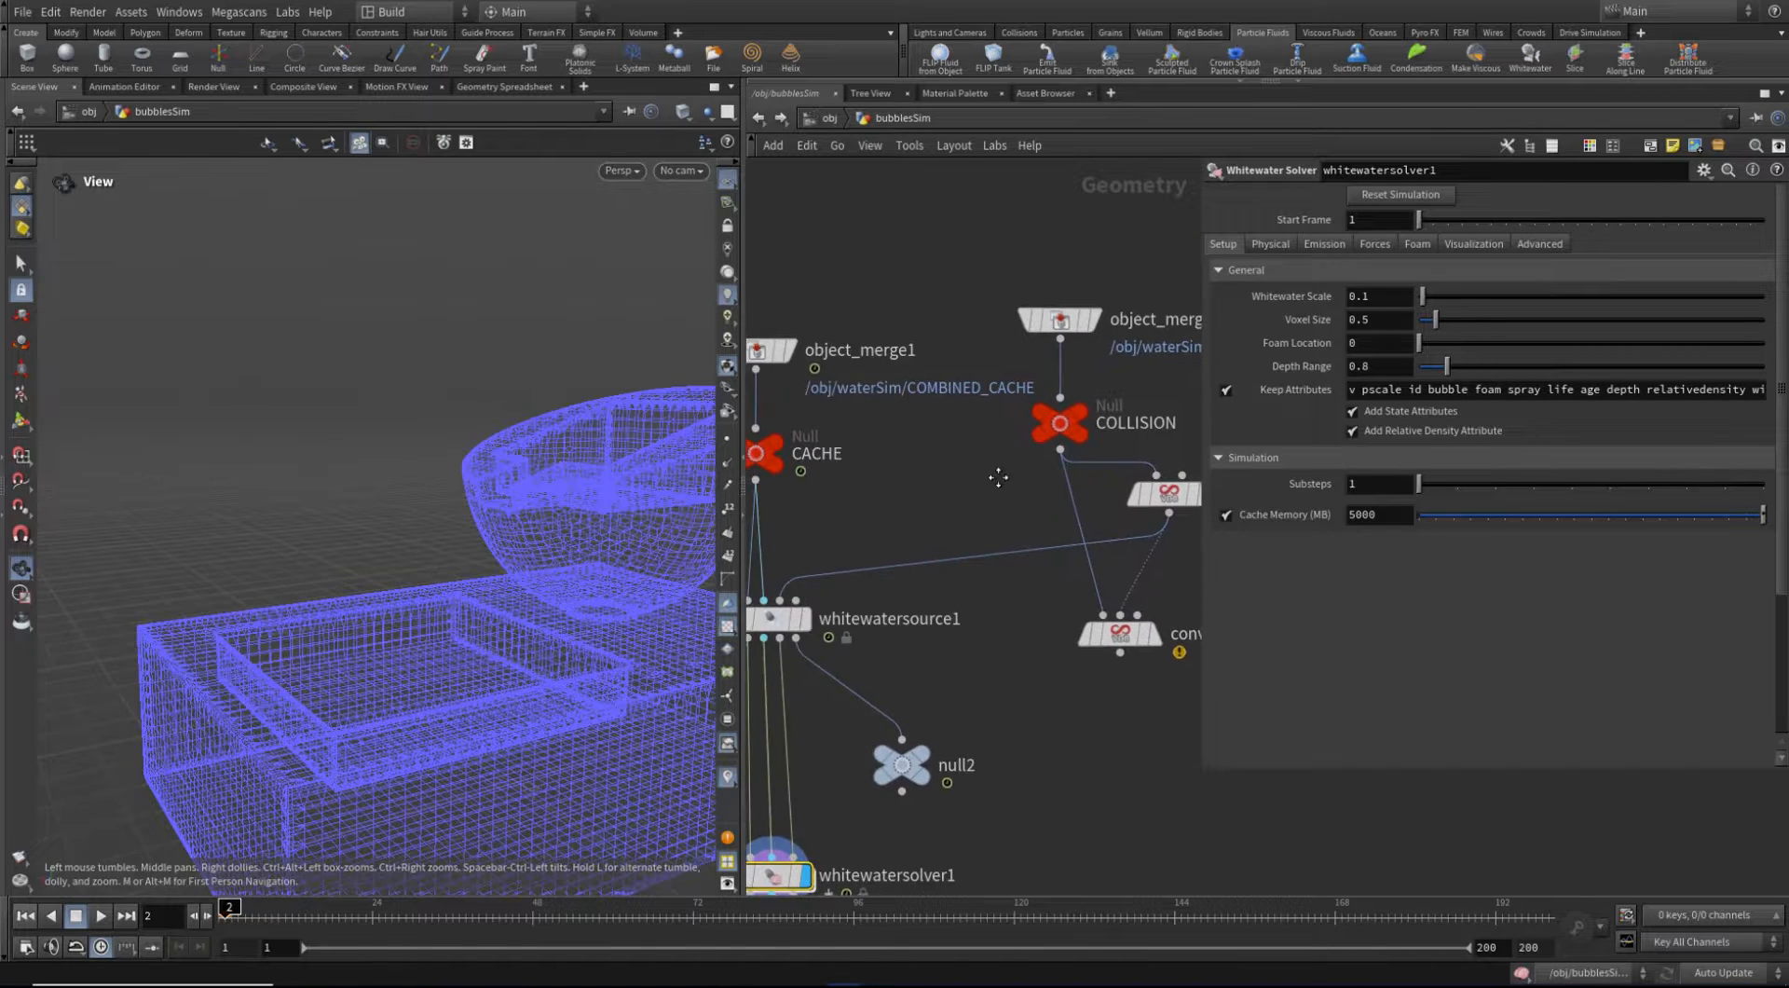
left_click(1060, 451)
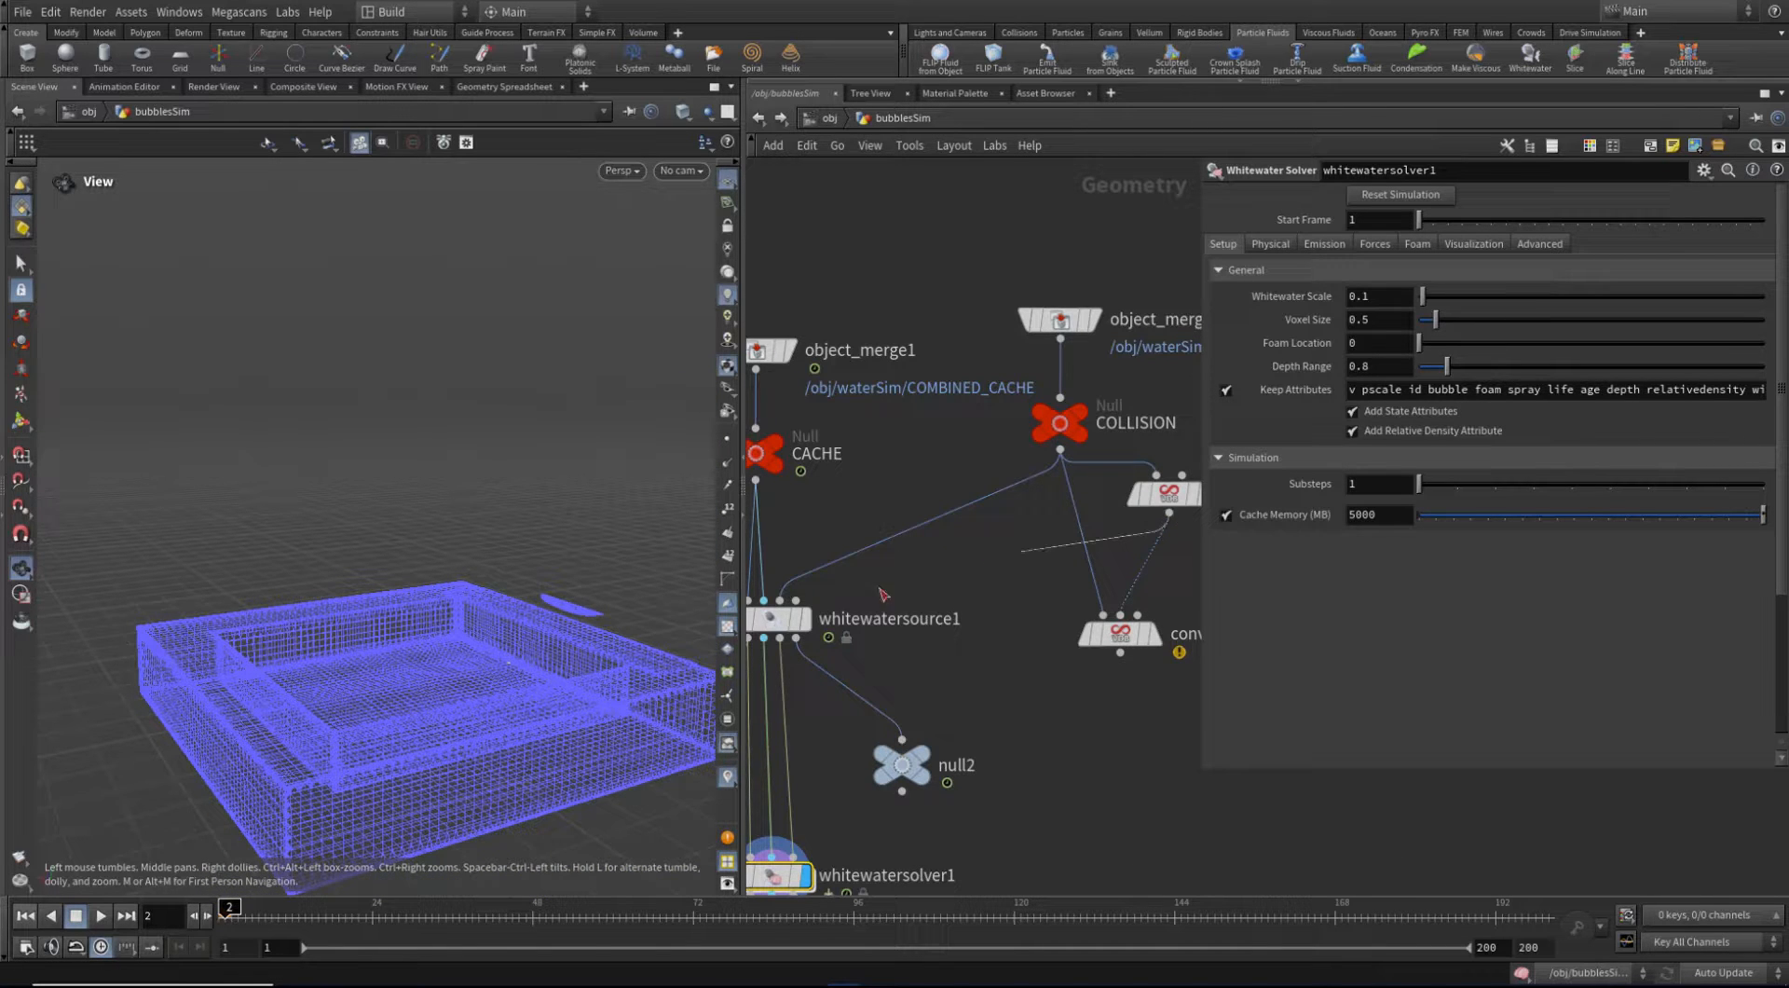
left_click(1168, 512)
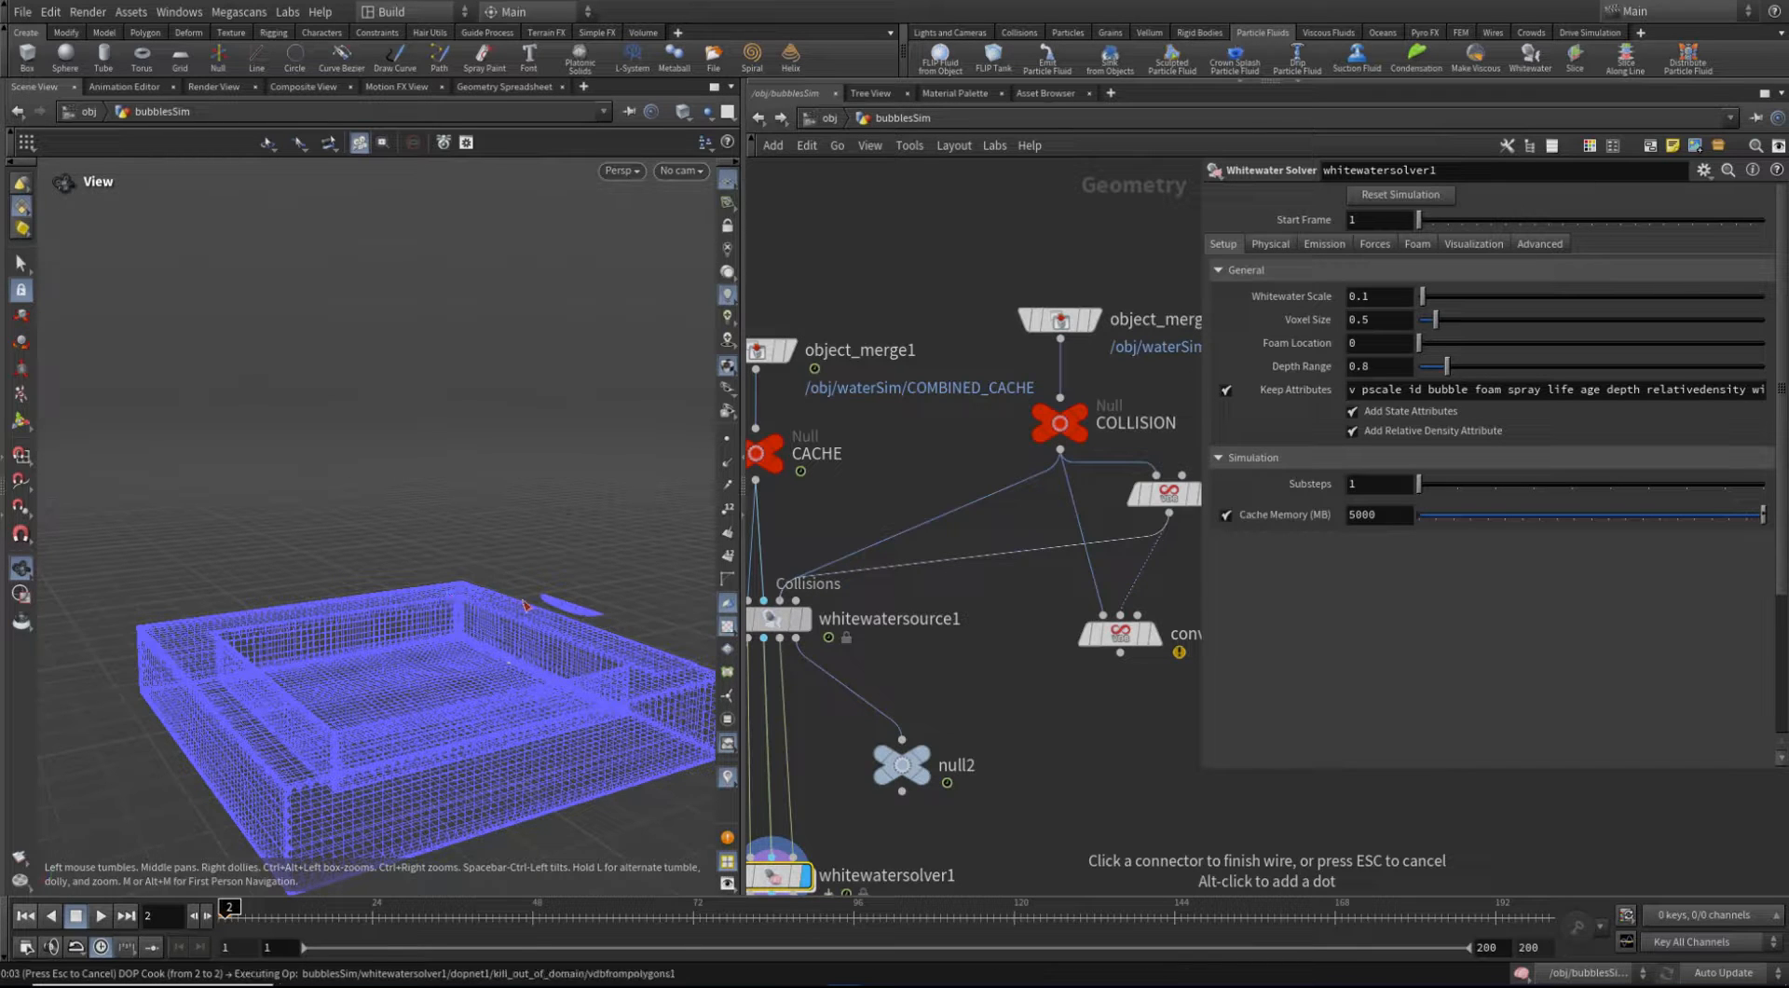
left_click(780, 599)
Set the voxel size of vdbfrompolygons1 to 0.002
left_click(1154, 493)
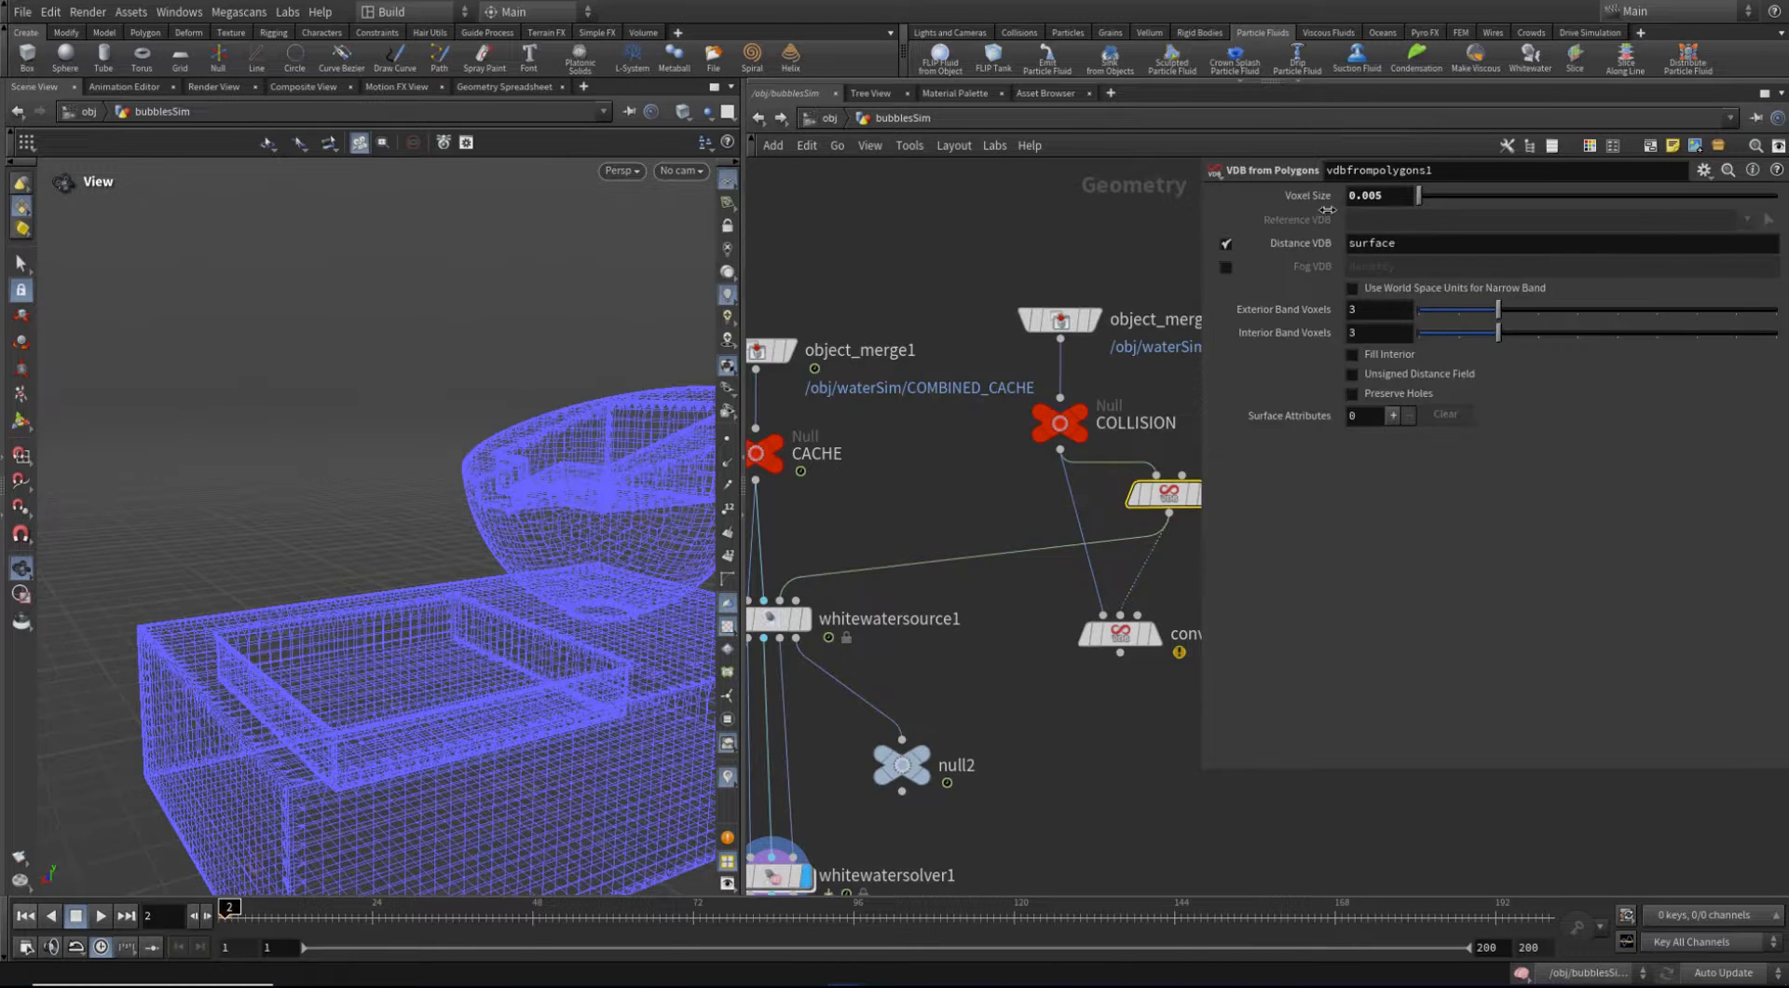
left_click_drag(1373, 195, 1401, 195)
type("2")
key("Tab")
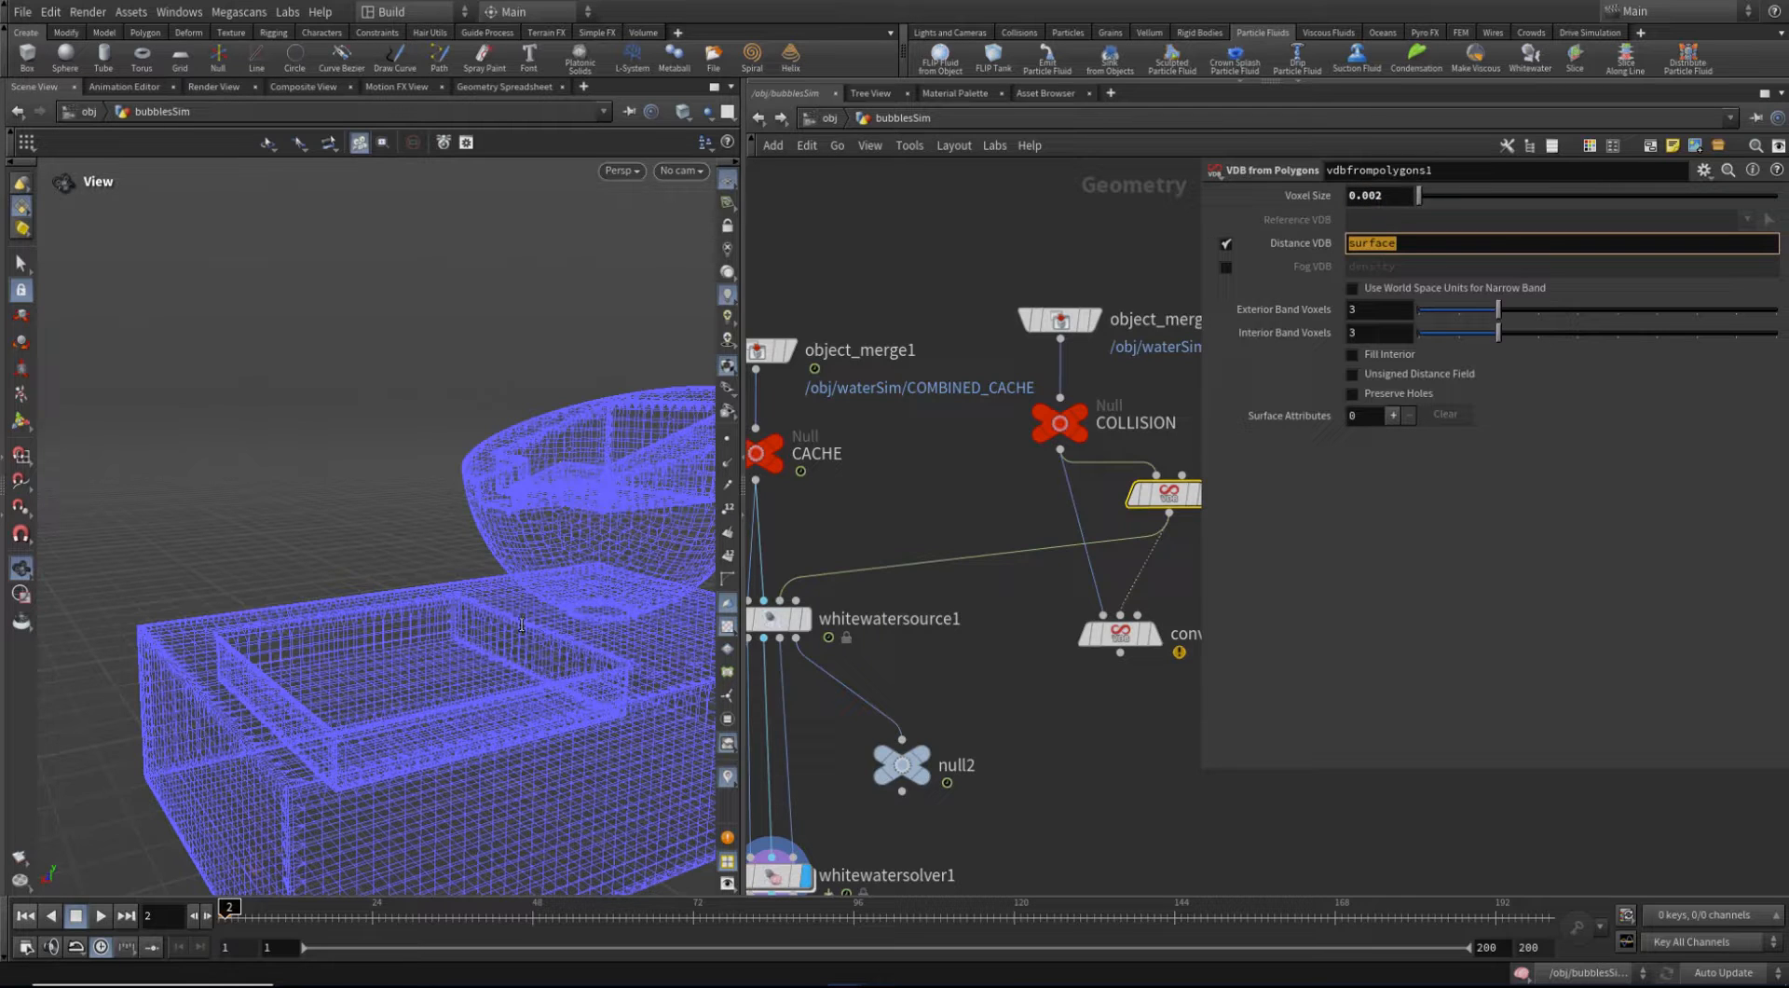
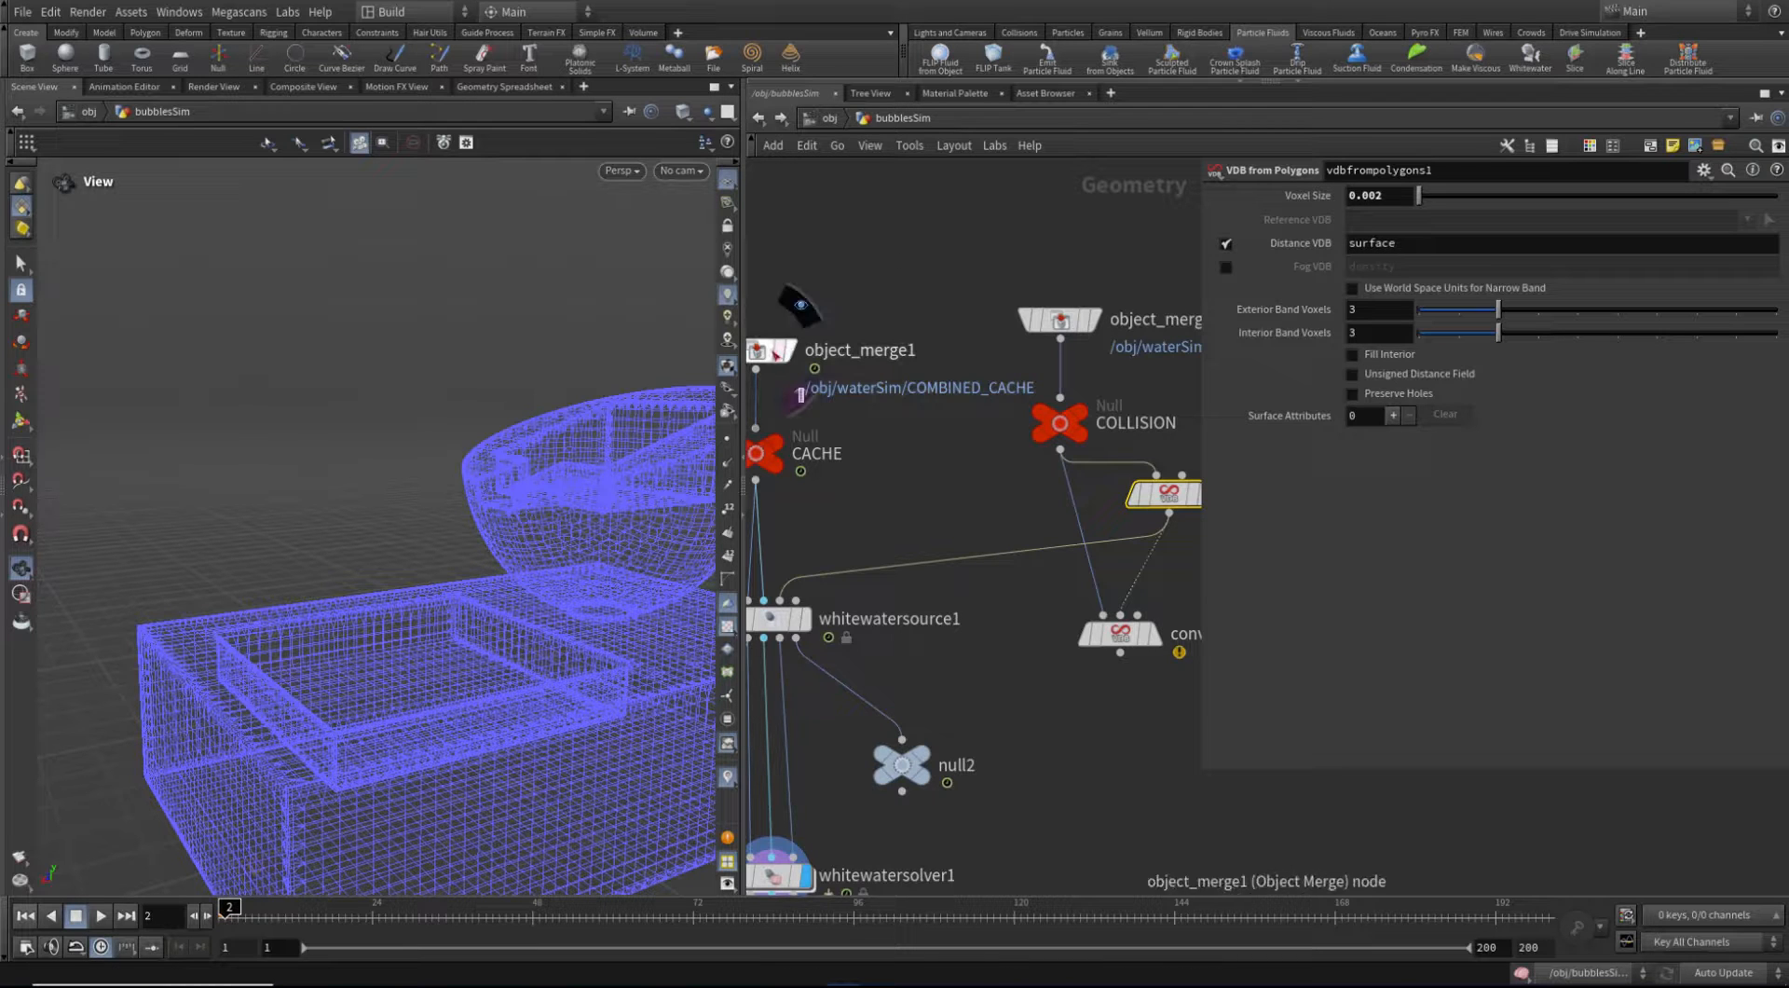
Check the VDB voxel sizes in object_merge1's node info and set vdbfrompolygons1's voxel size to 0.003
middle_click(773, 352)
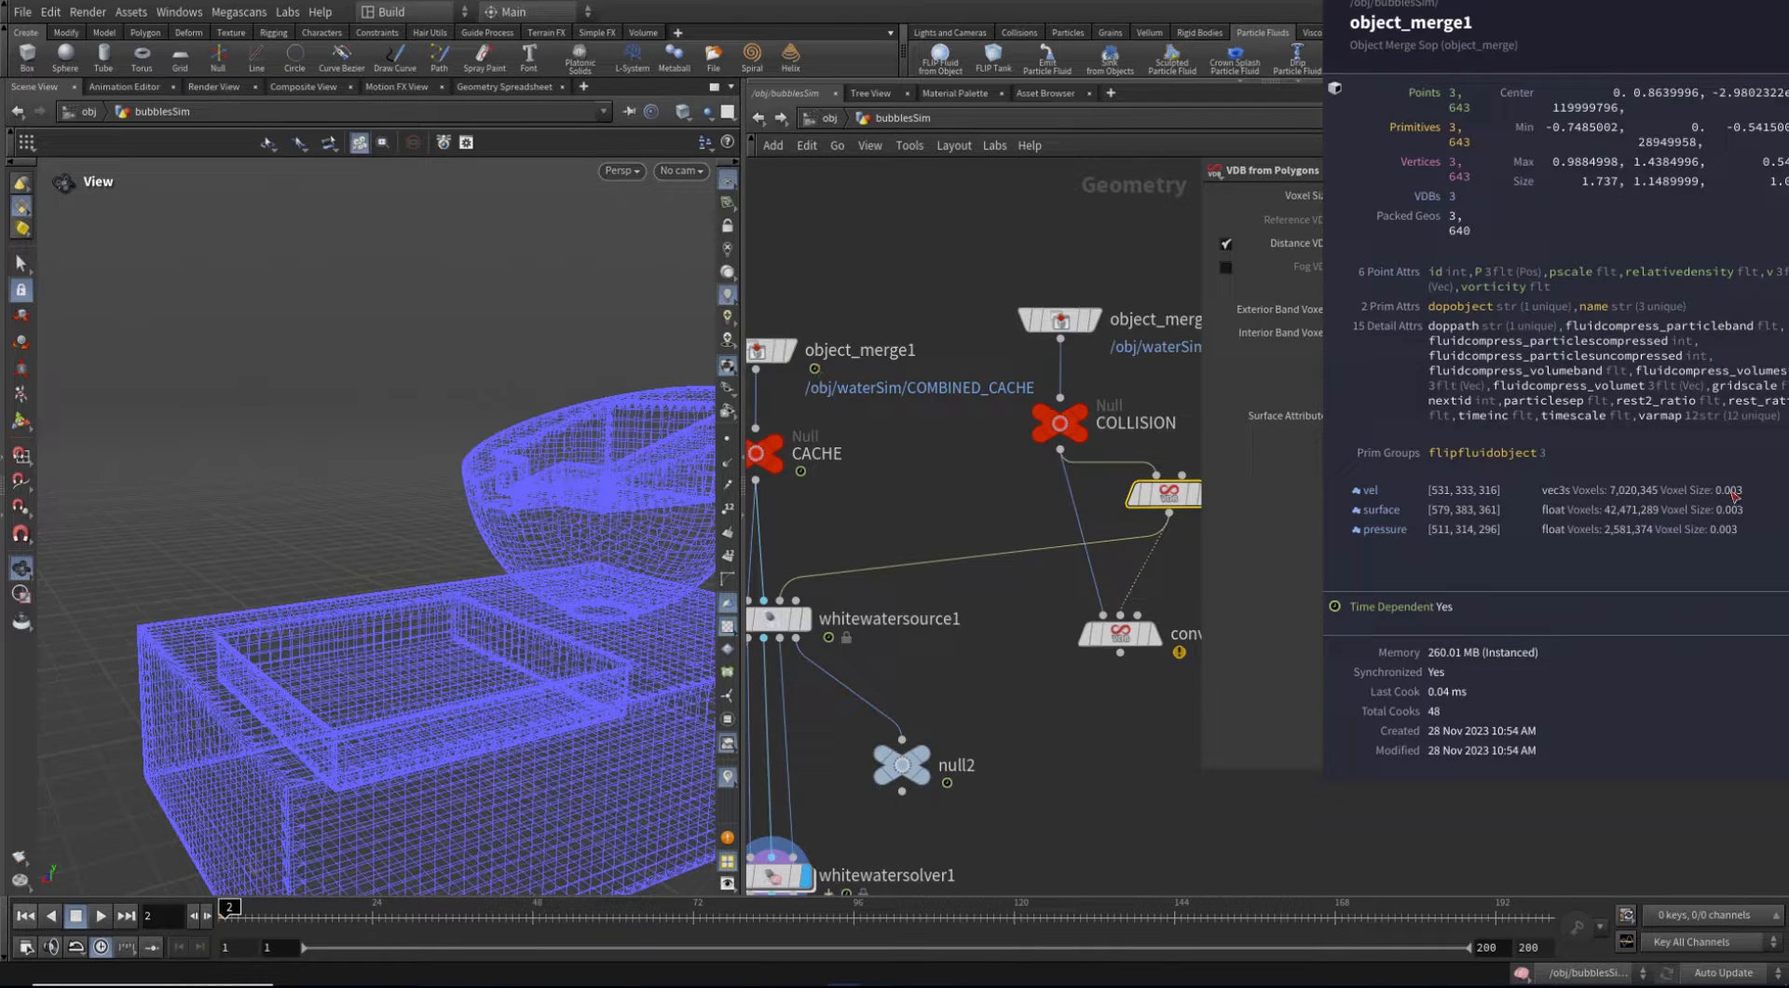
type("3")
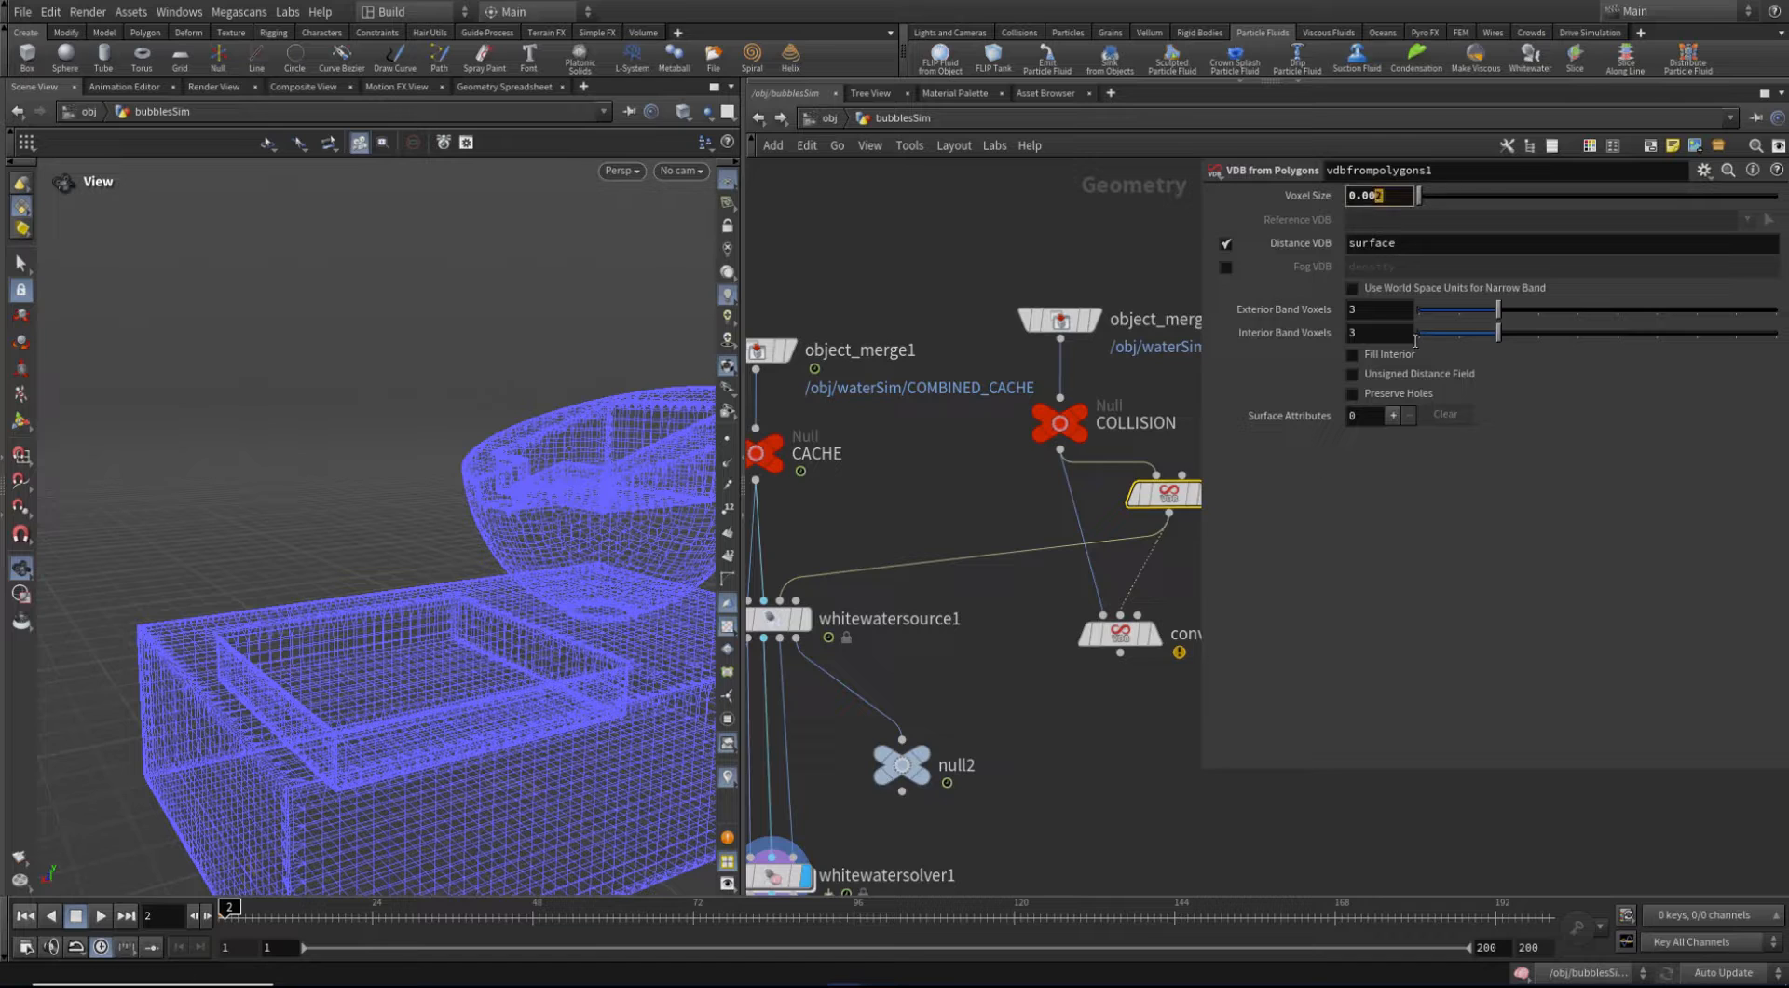
key("Return")
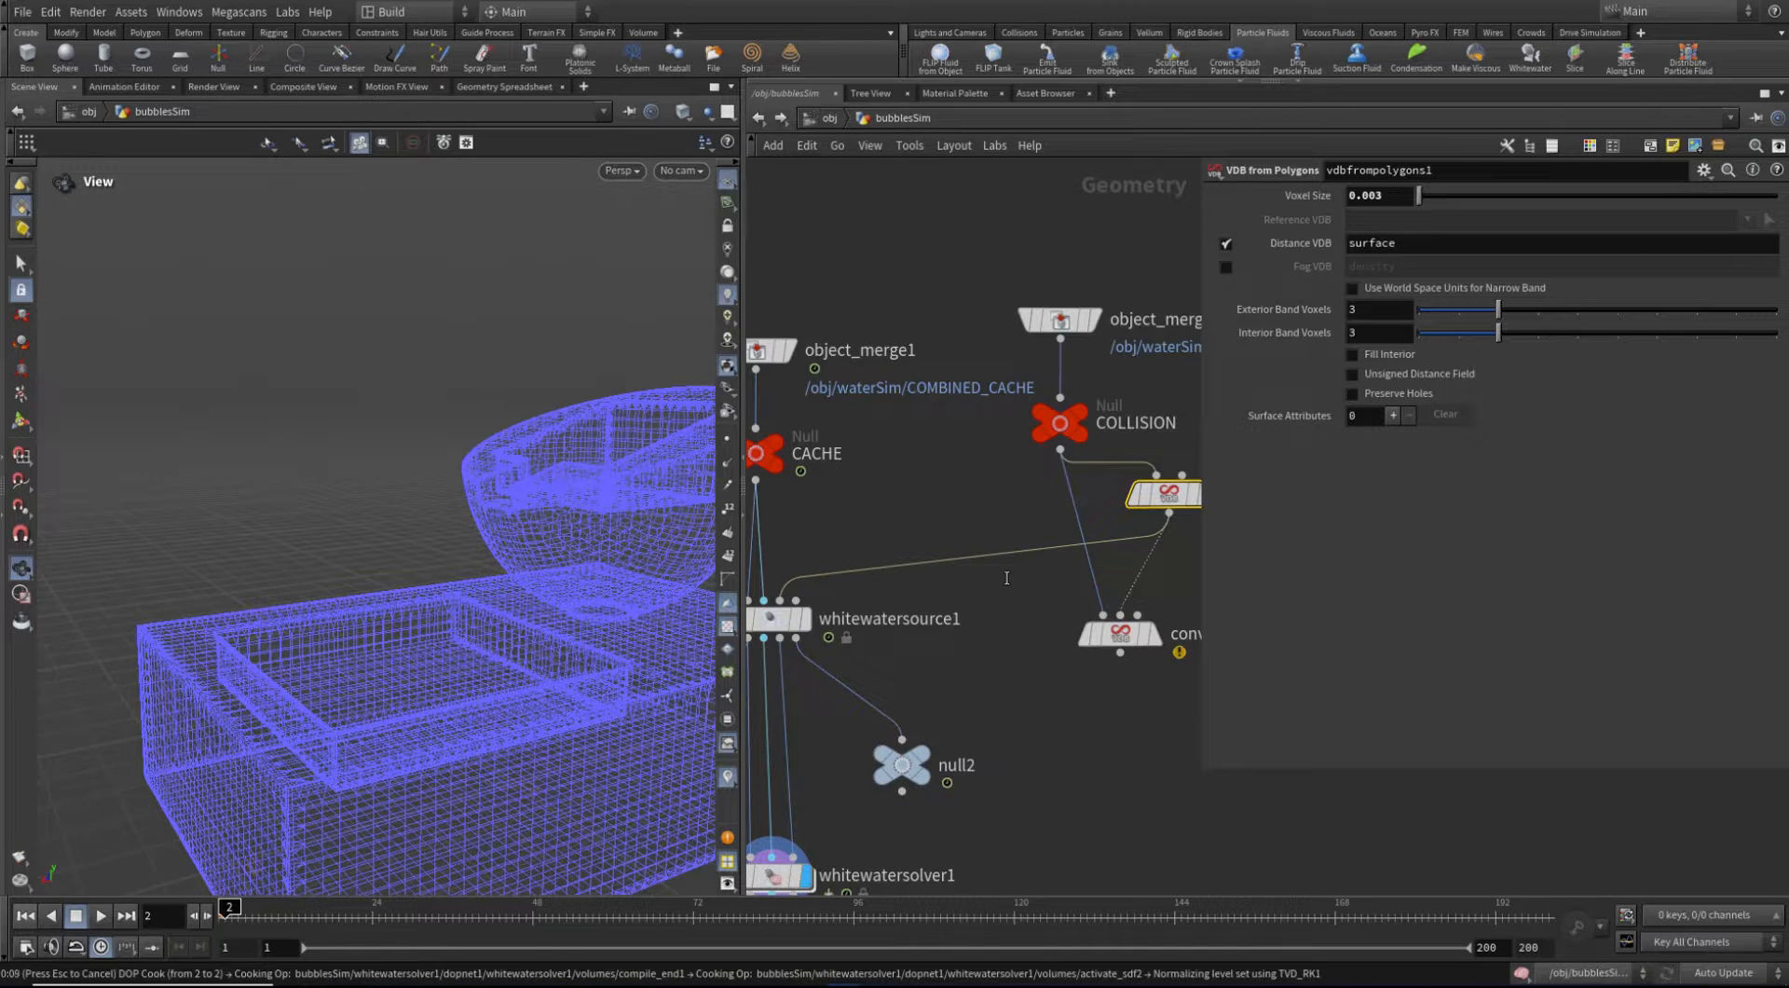
Return the timeline to frame 1 and nudge whitewatersolver1 into place below whitewatersource1
middle_click_drag(972, 664, 1106, 454)
scroll(999, 683, "down", 1)
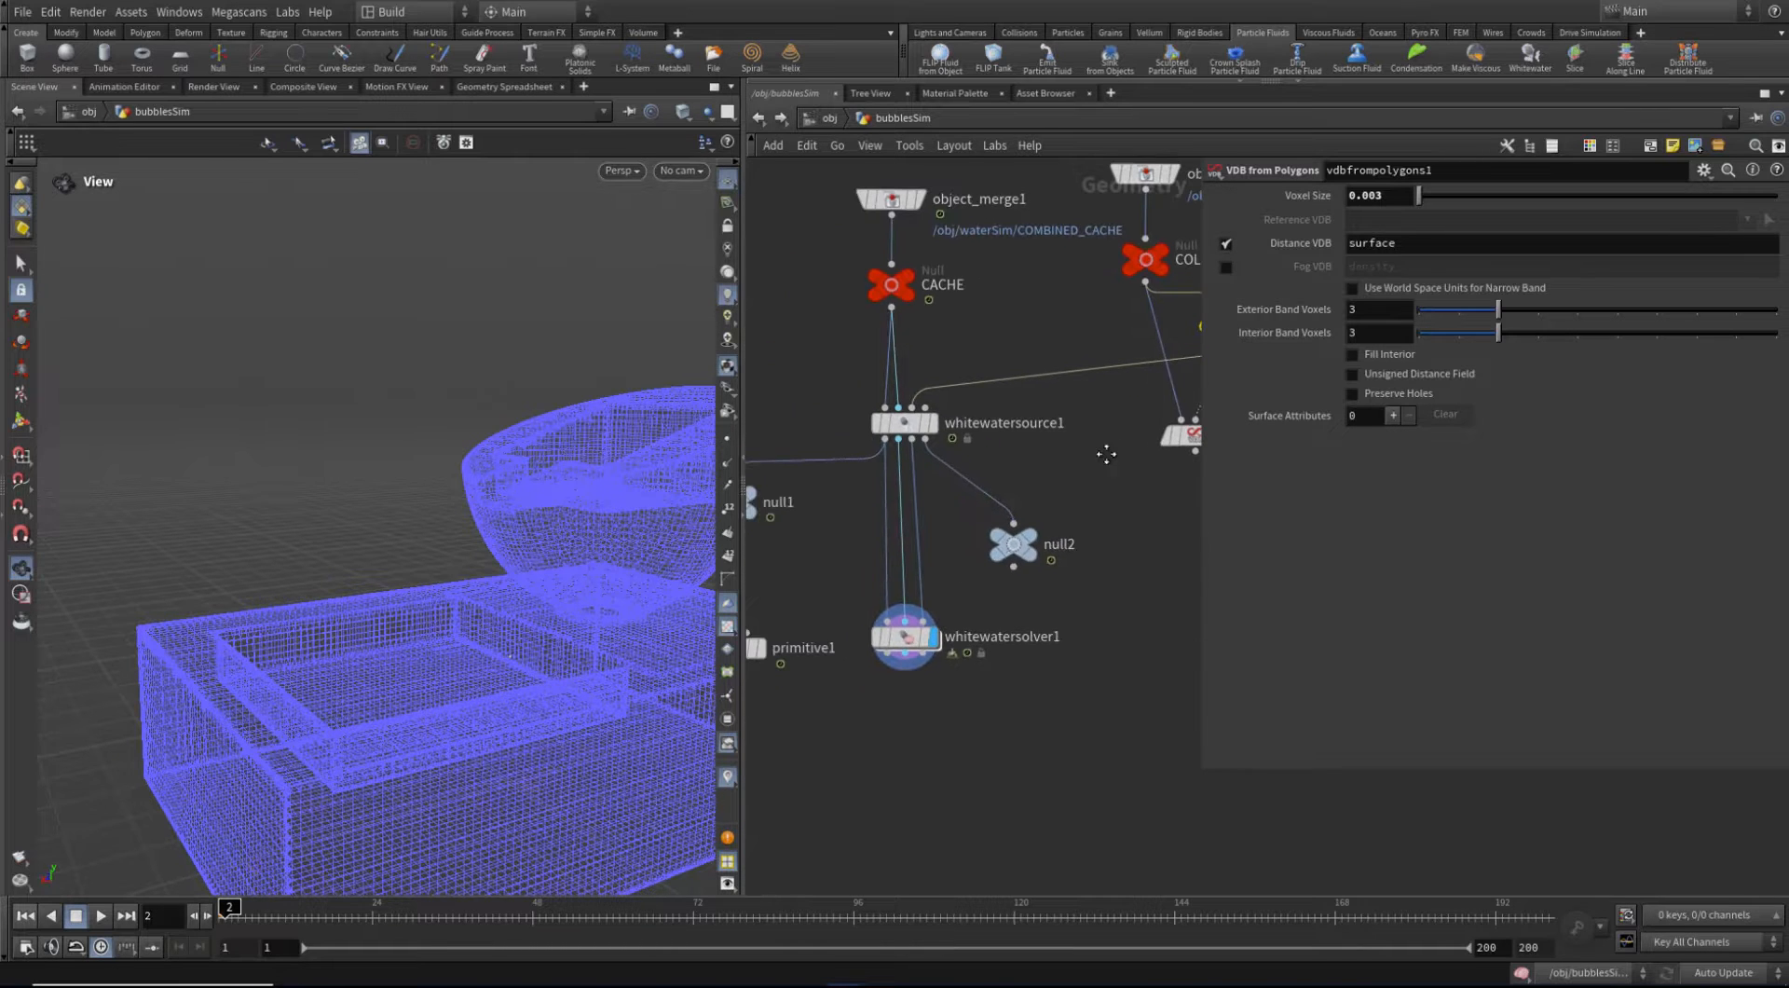
left_click(25, 916)
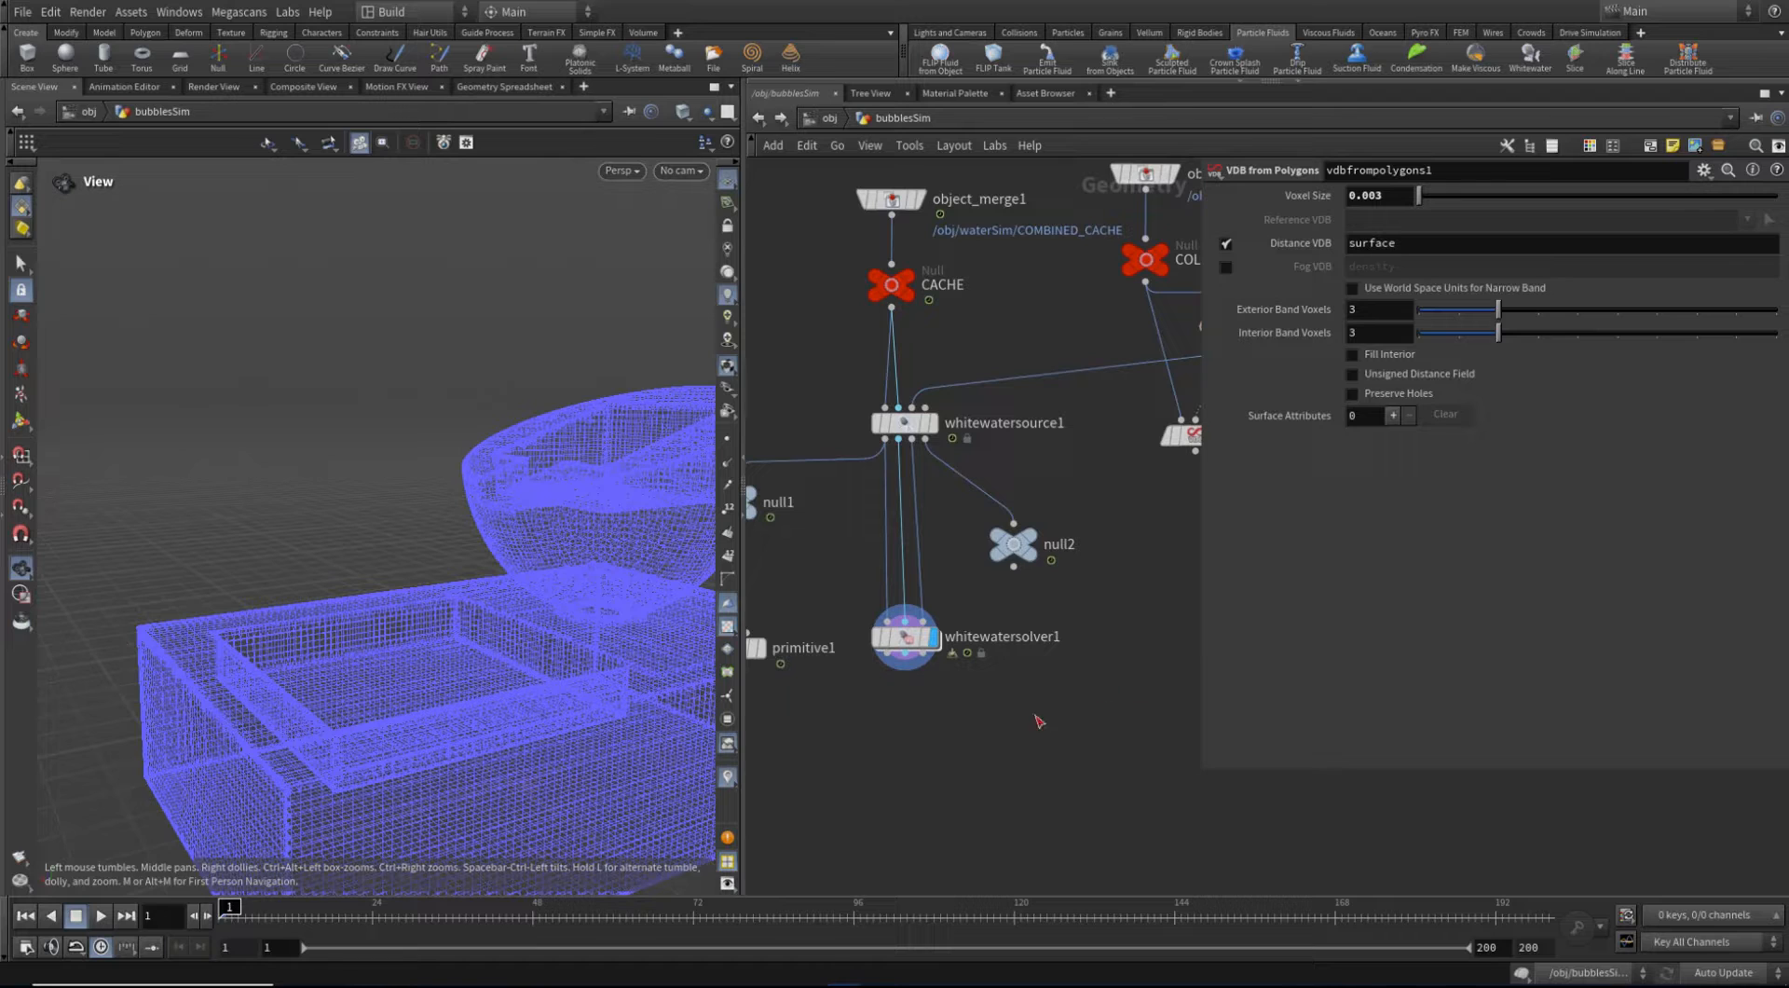
left_click(890, 634)
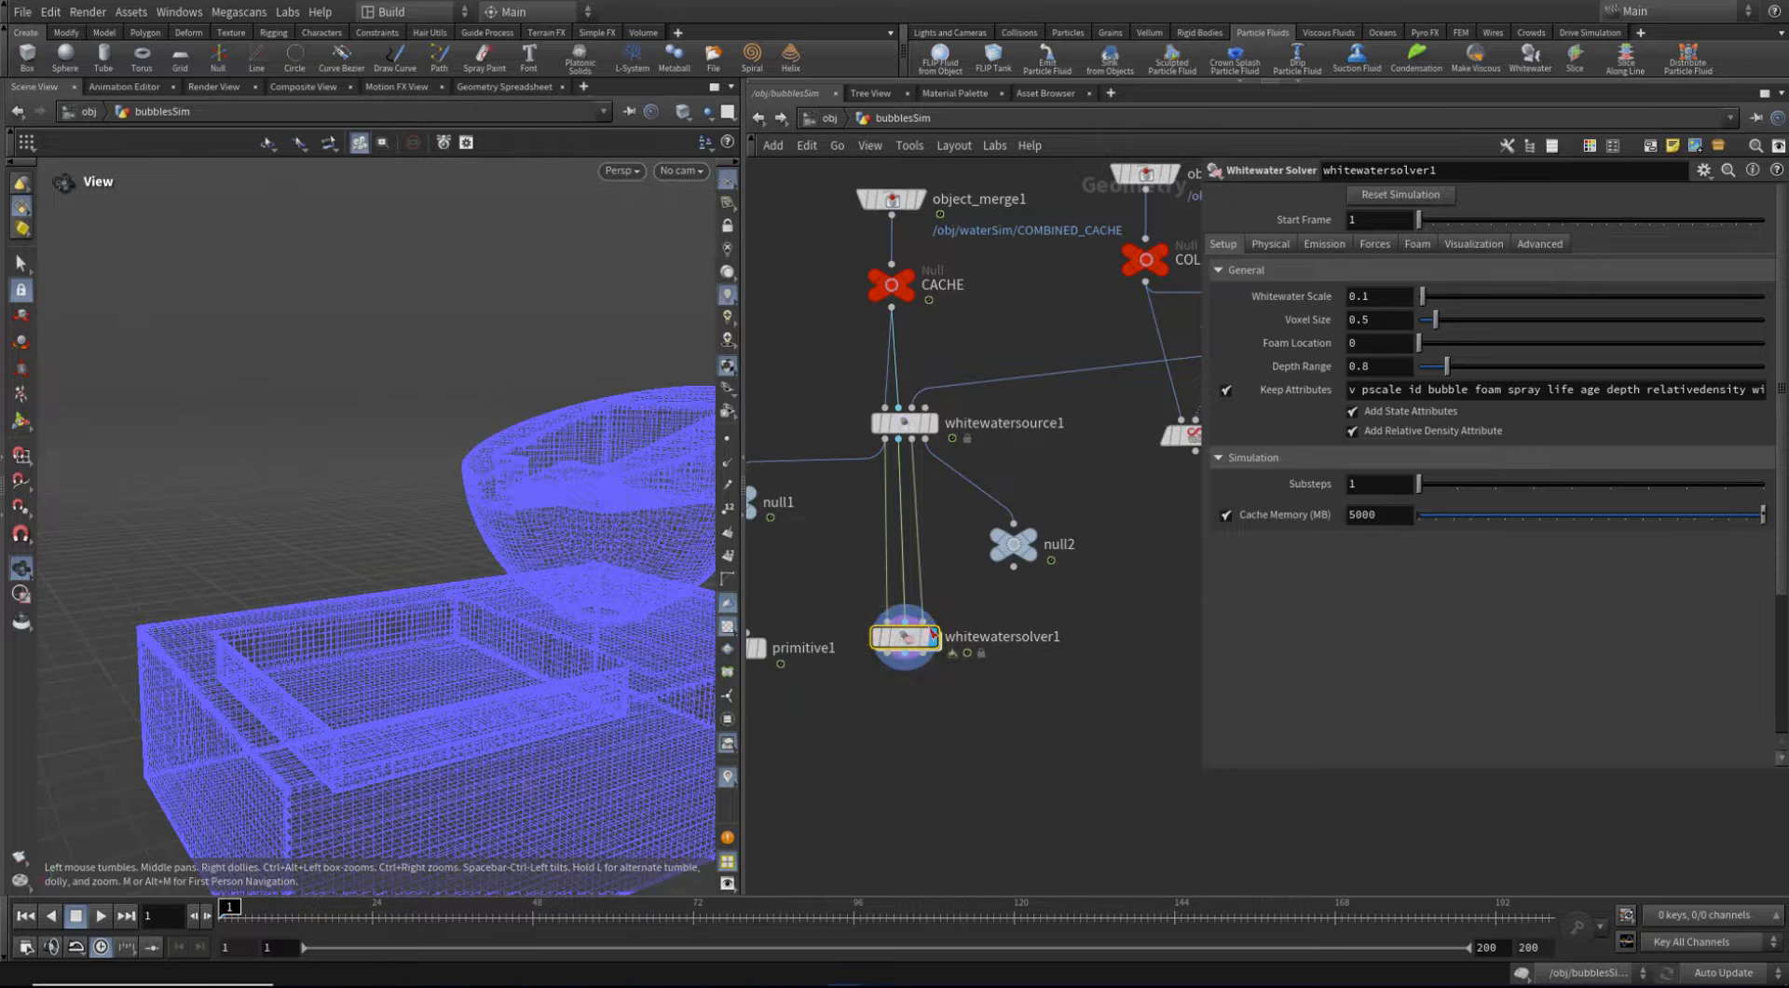
mouse_move(928, 644)
left_click_drag(927, 645, 915, 632)
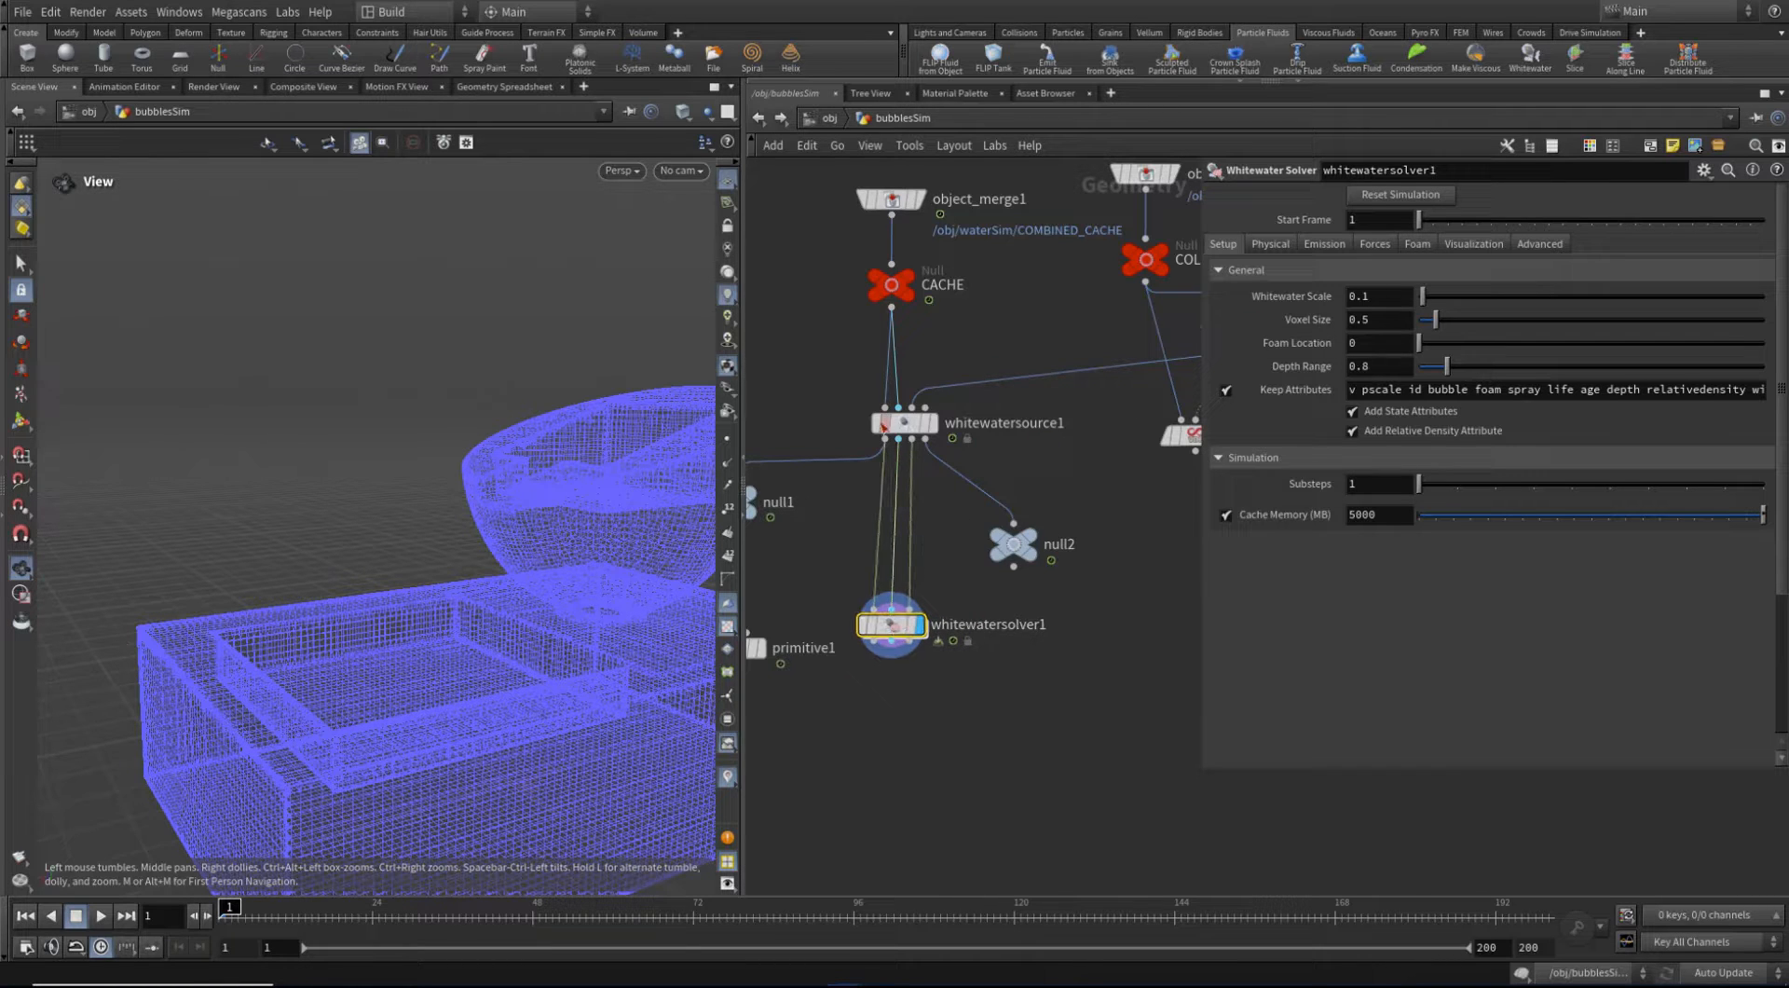
Check the Whitewater Scale in whitewatersource1's visualization settings and set whitewatersolver1's Whitewater Scale to 0.002
left_click(900, 423)
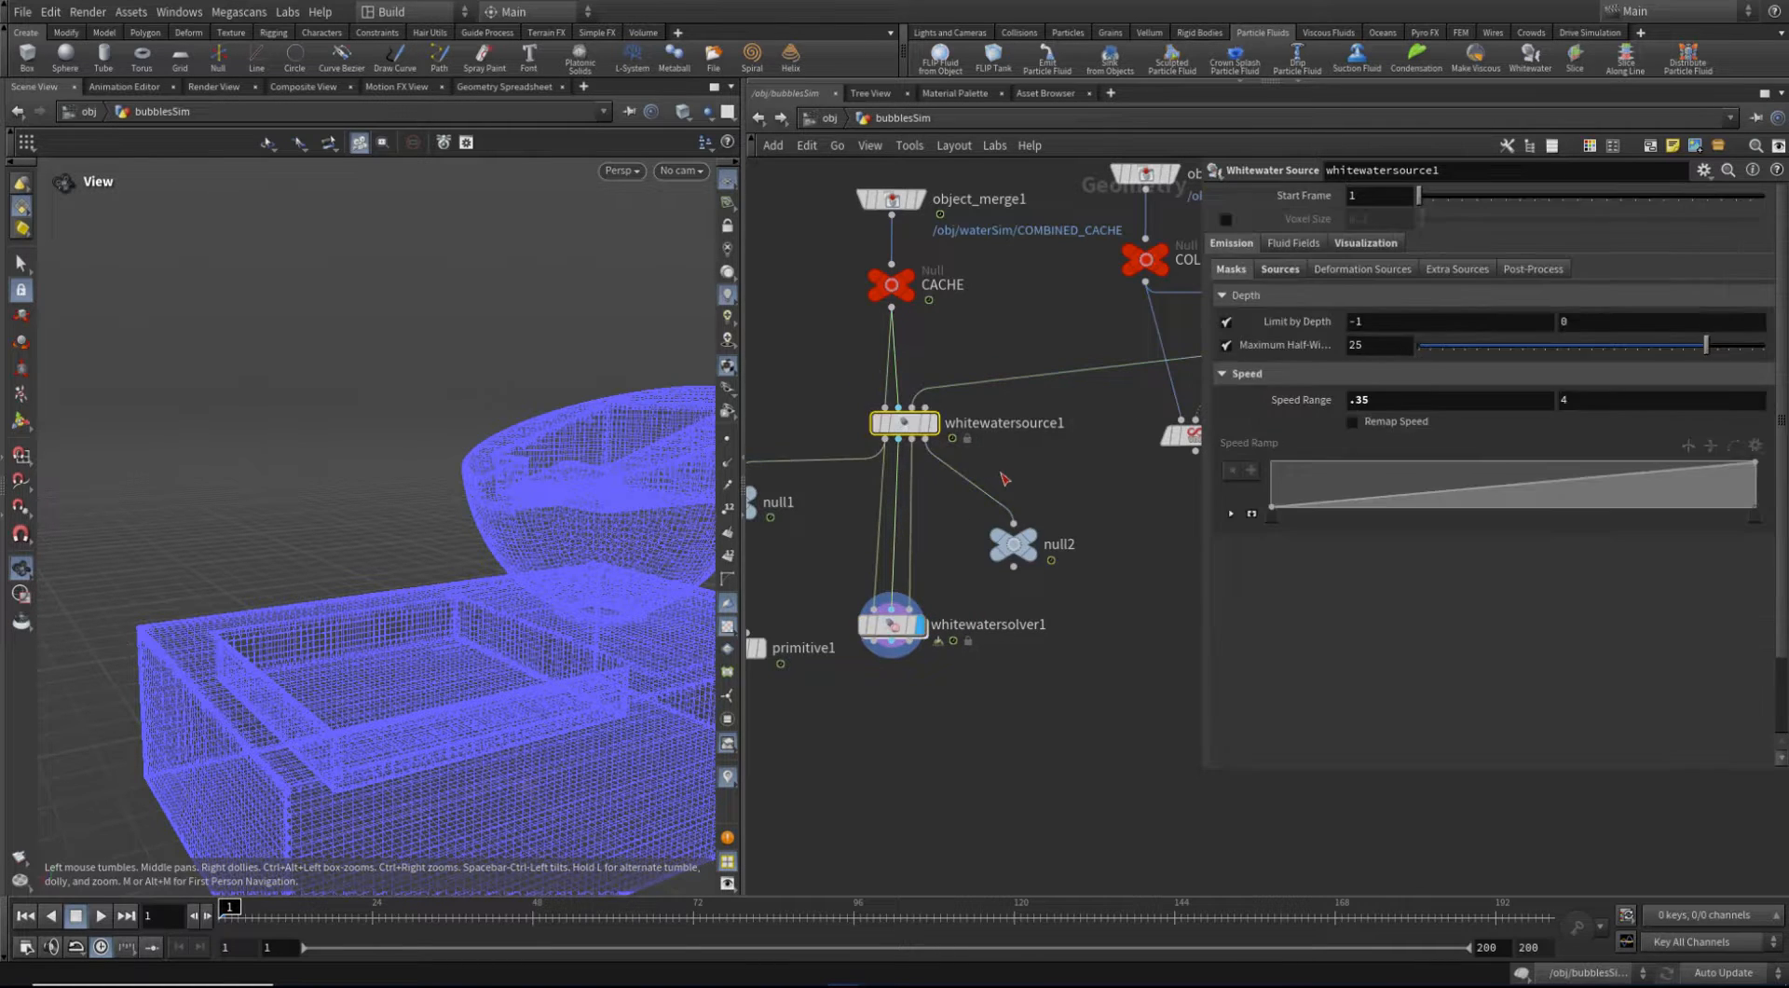
left_click(1376, 241)
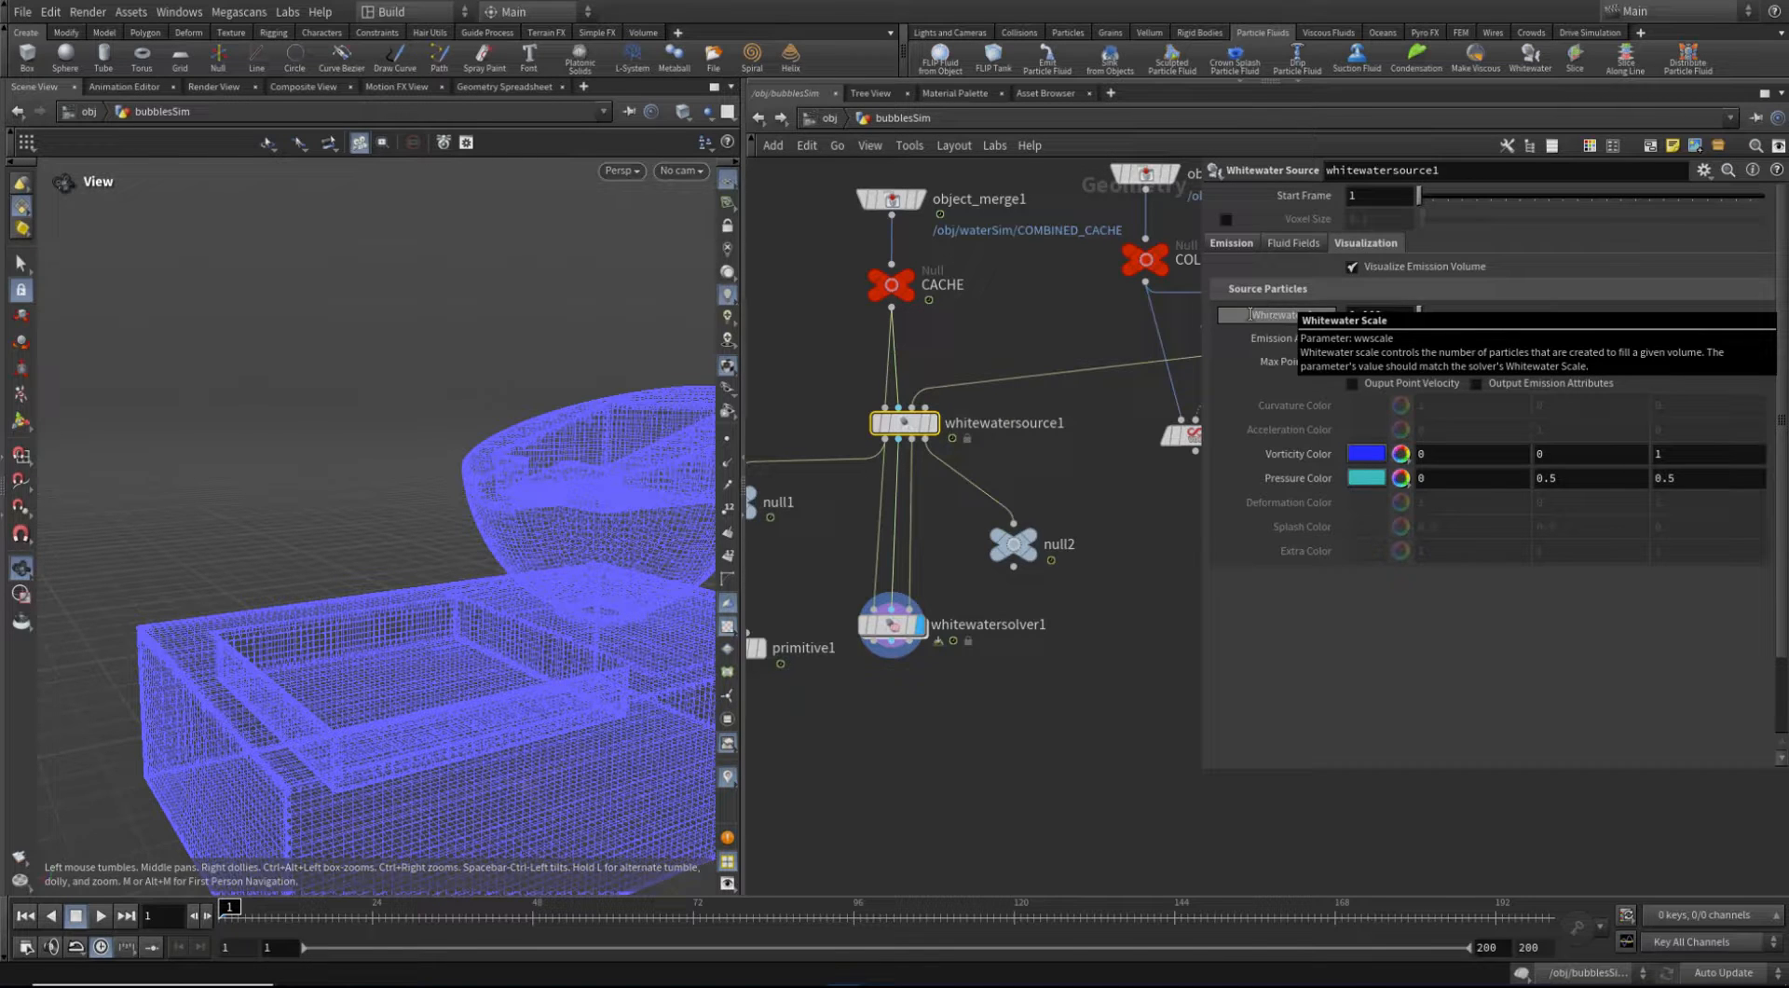
left_click(891, 624)
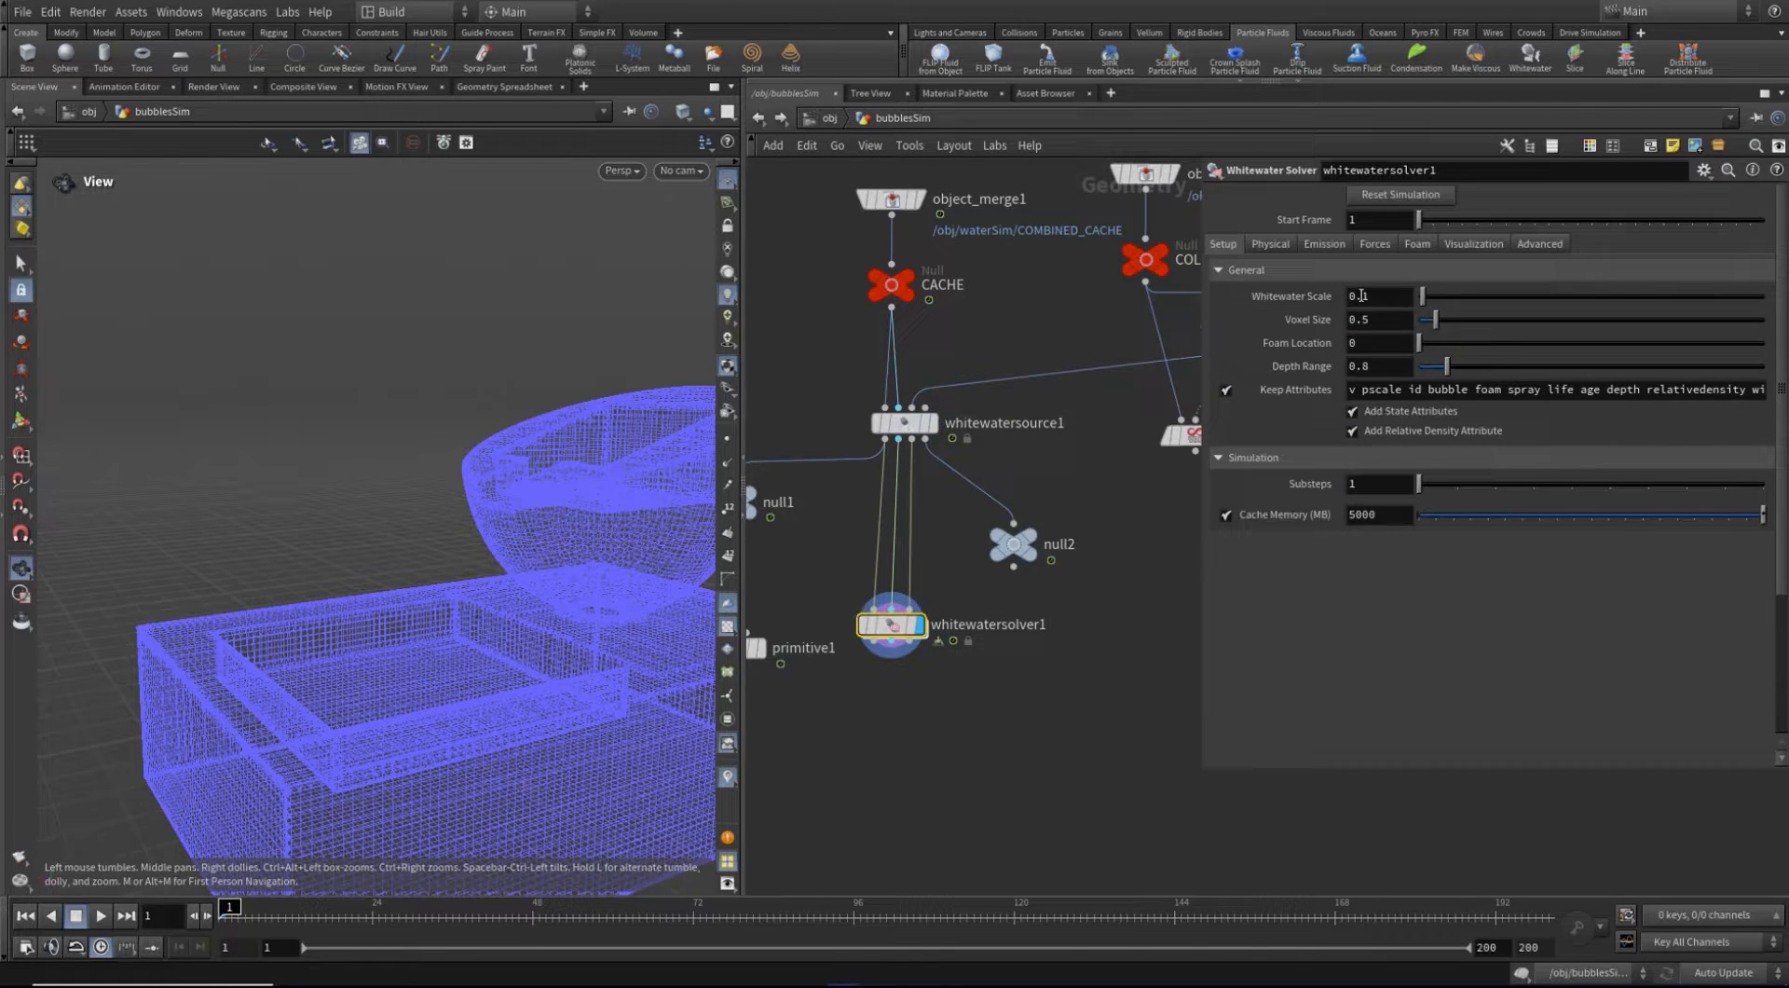
left_click_drag(1362, 295, 1398, 320)
type("002")
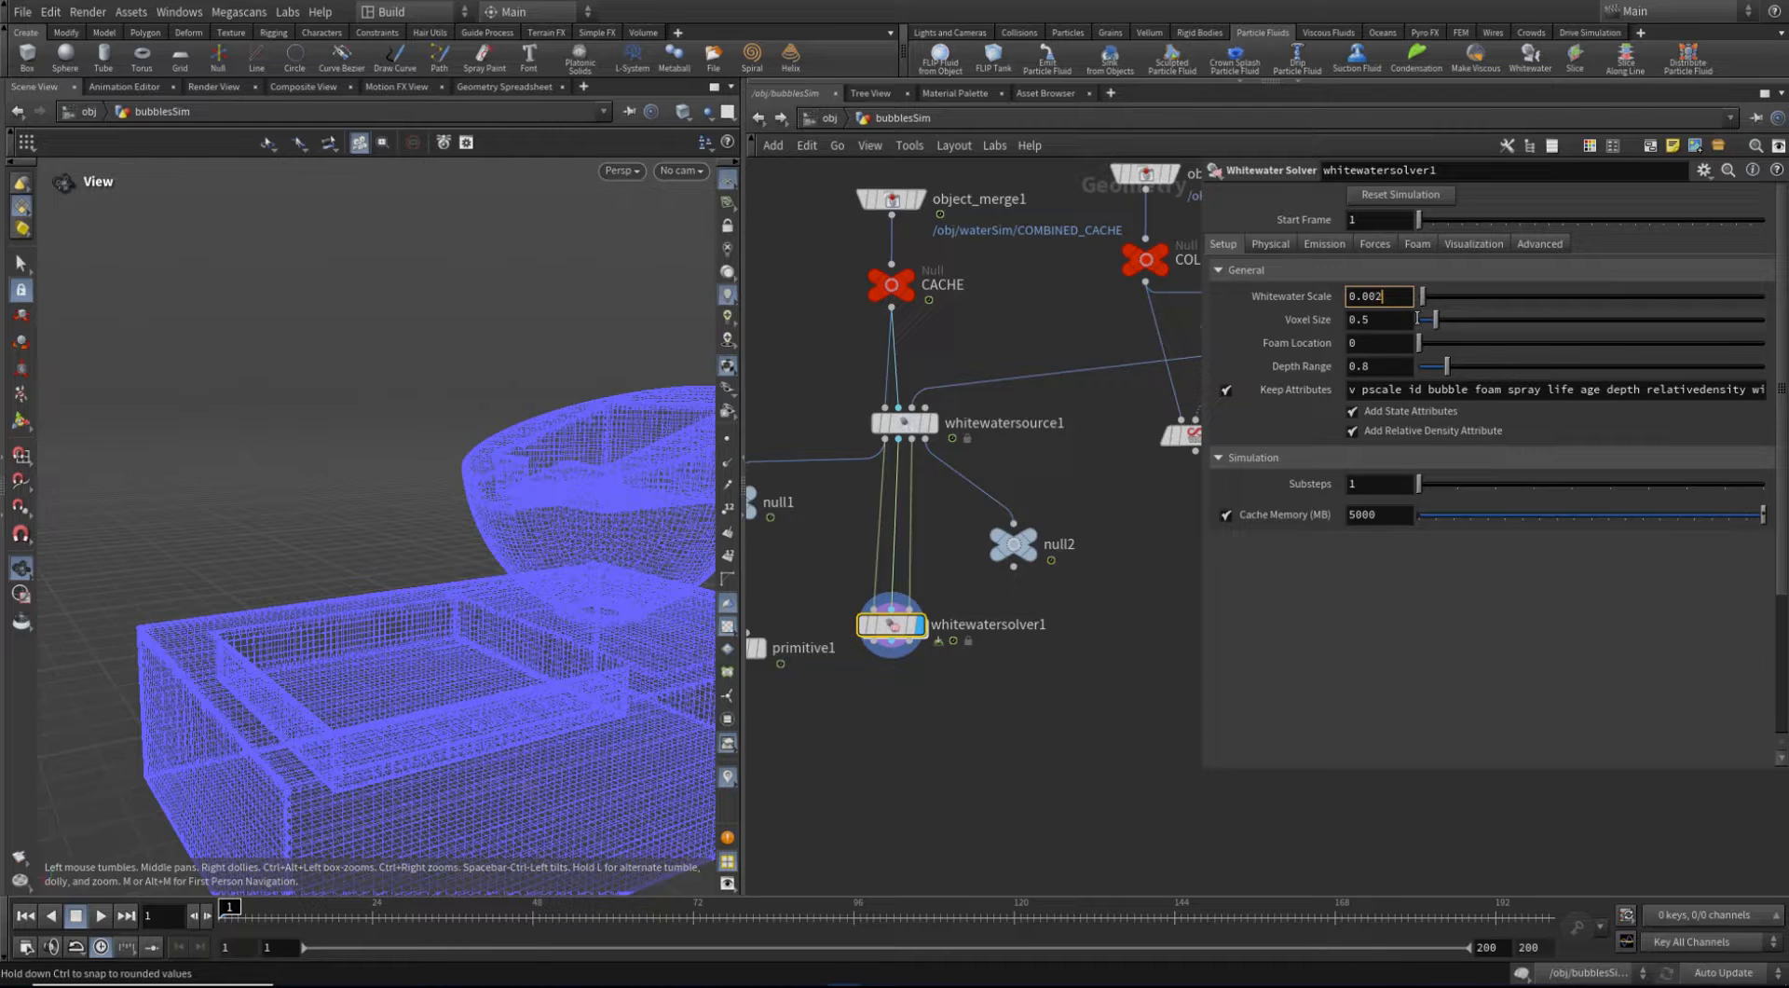
key("Return")
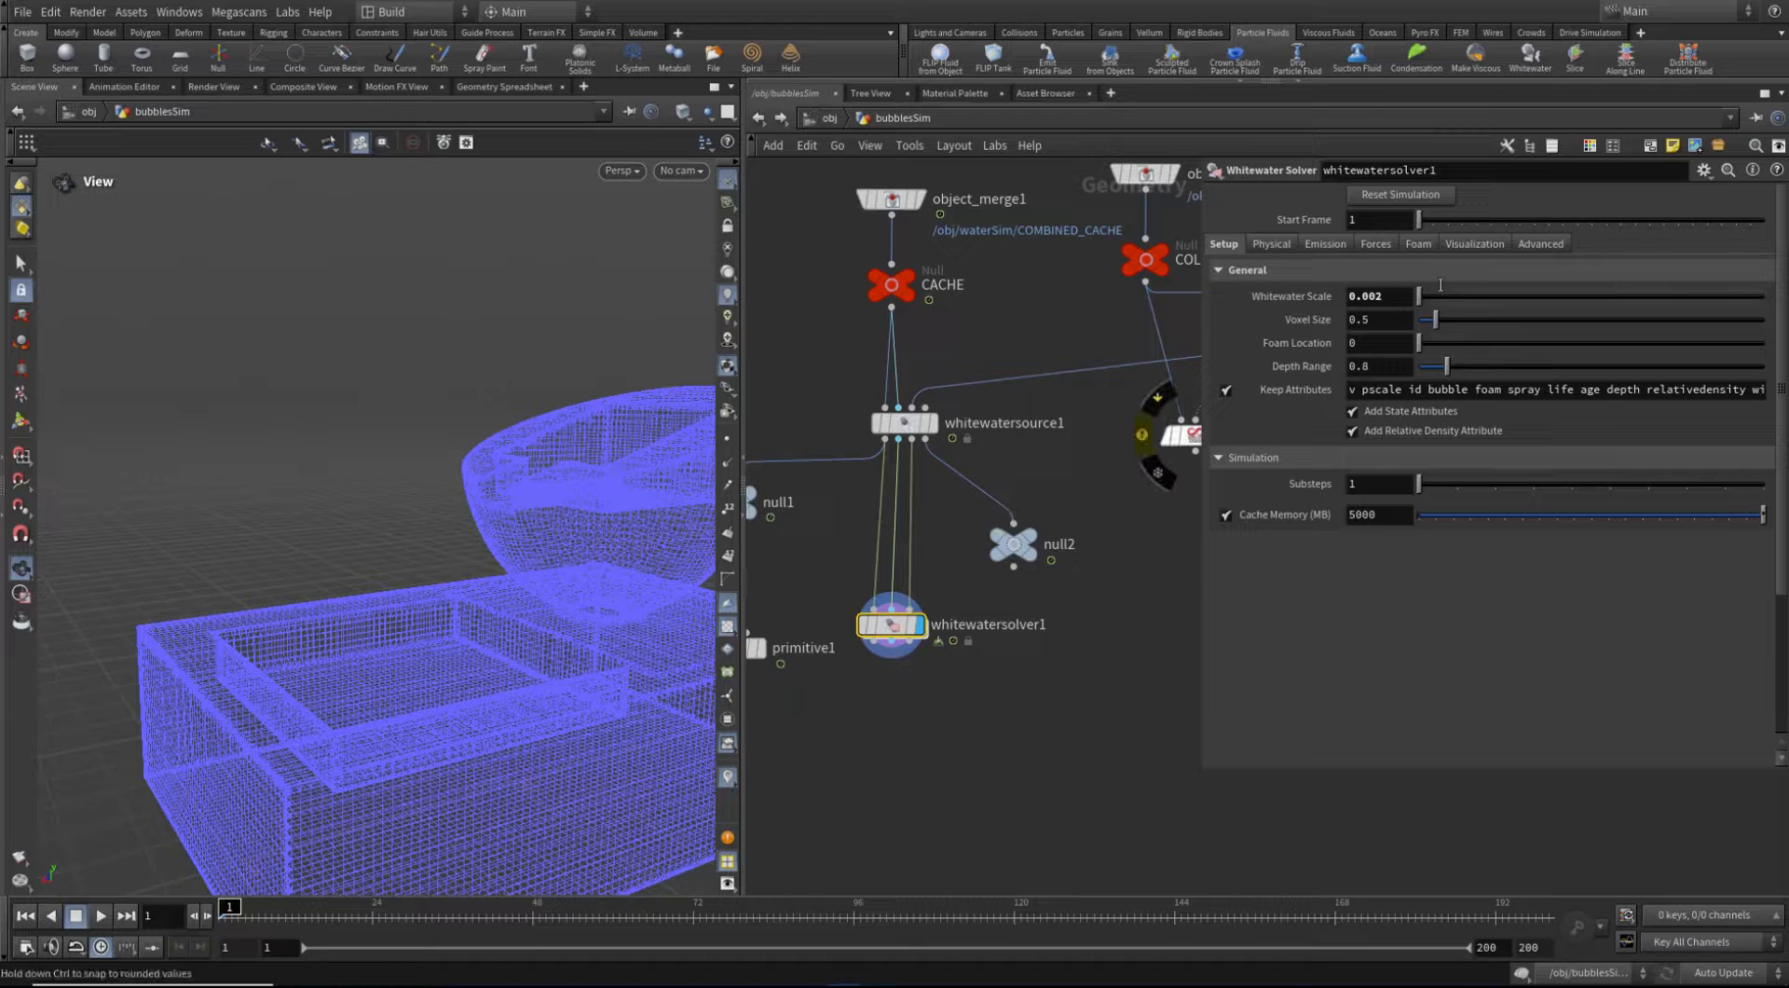
Move null1 and primitive1 farther away from the whitewatersource1 and whitewatersolver1 chain
key("l")
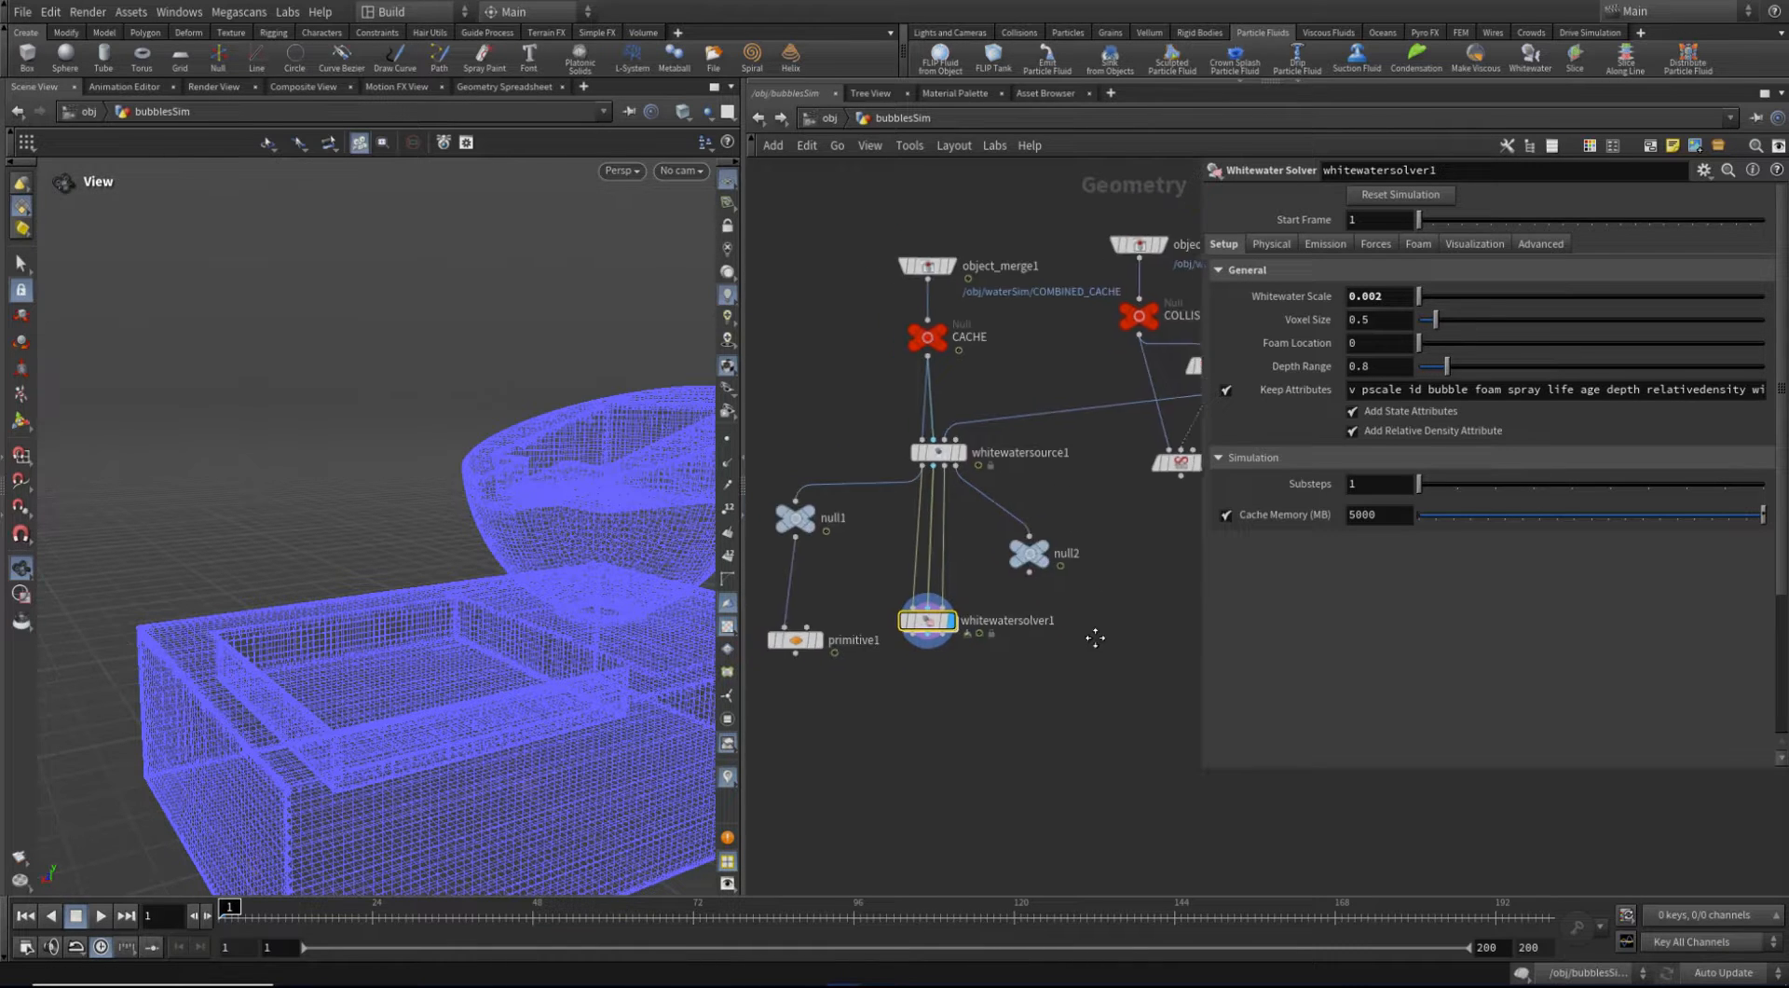
left_click_drag(852, 585, 785, 550)
left_click_drag(872, 479, 780, 413)
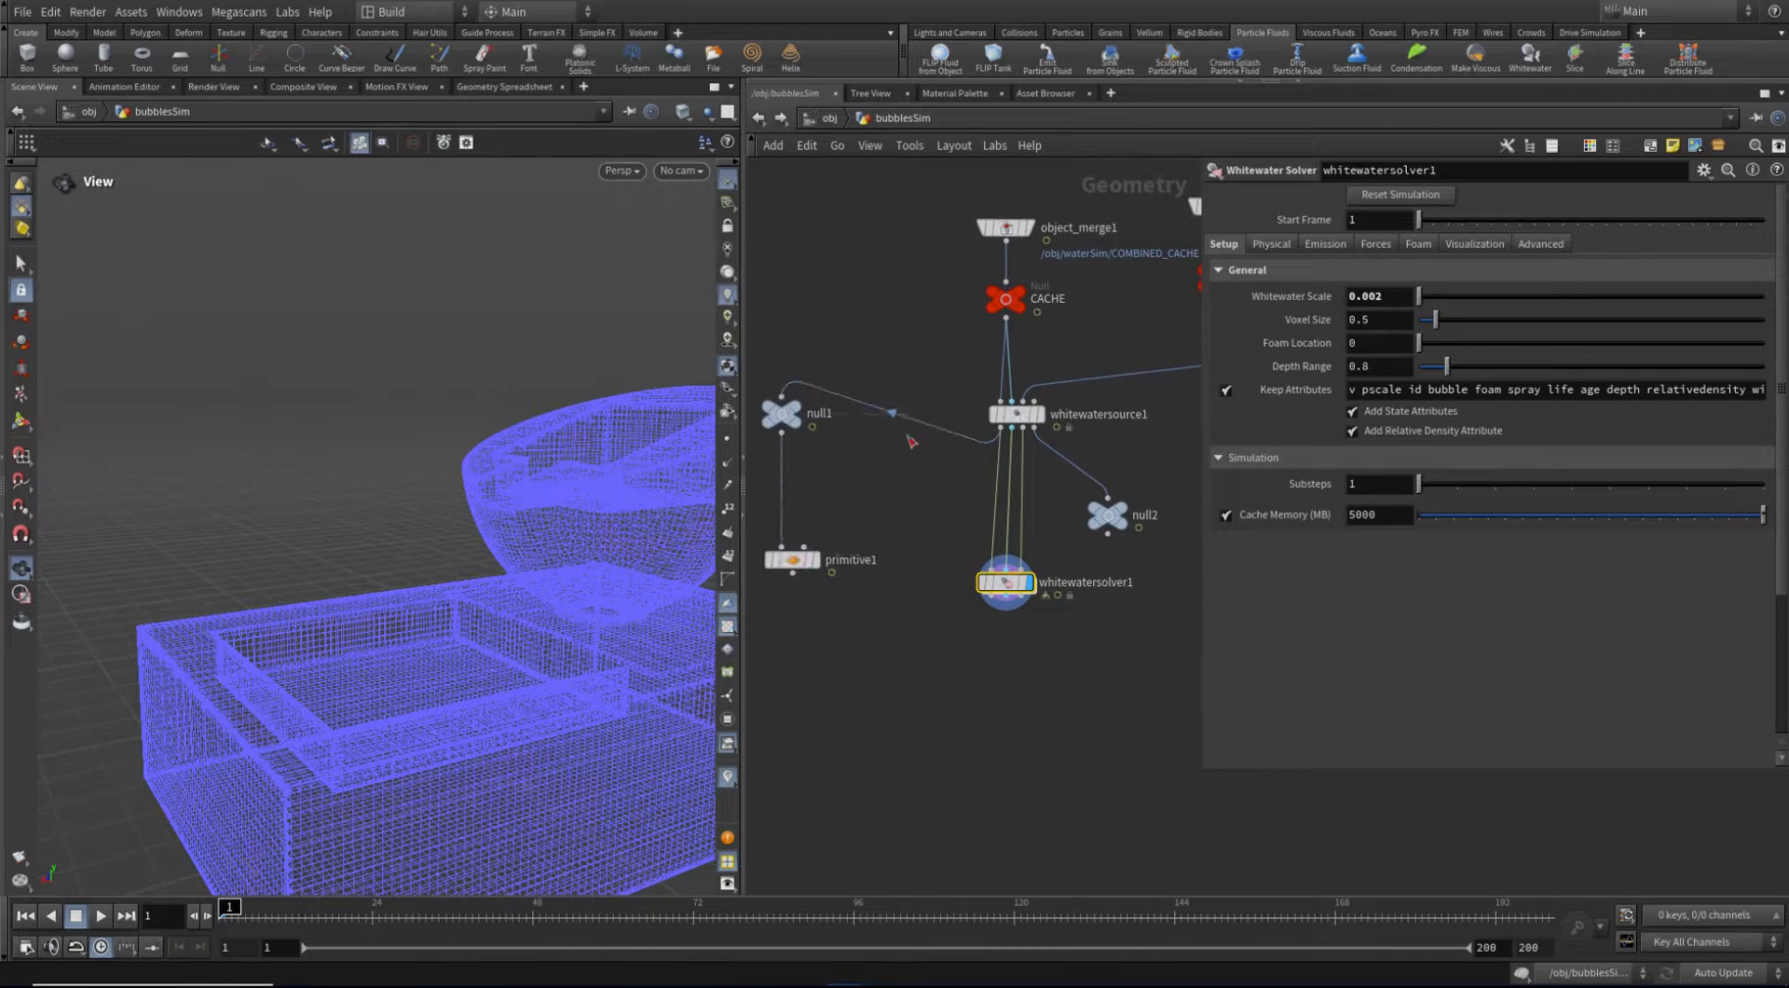
Display whitewatersource1 and go to frame 16 to check its emission
left_click(1021, 417)
left_click(311, 915)
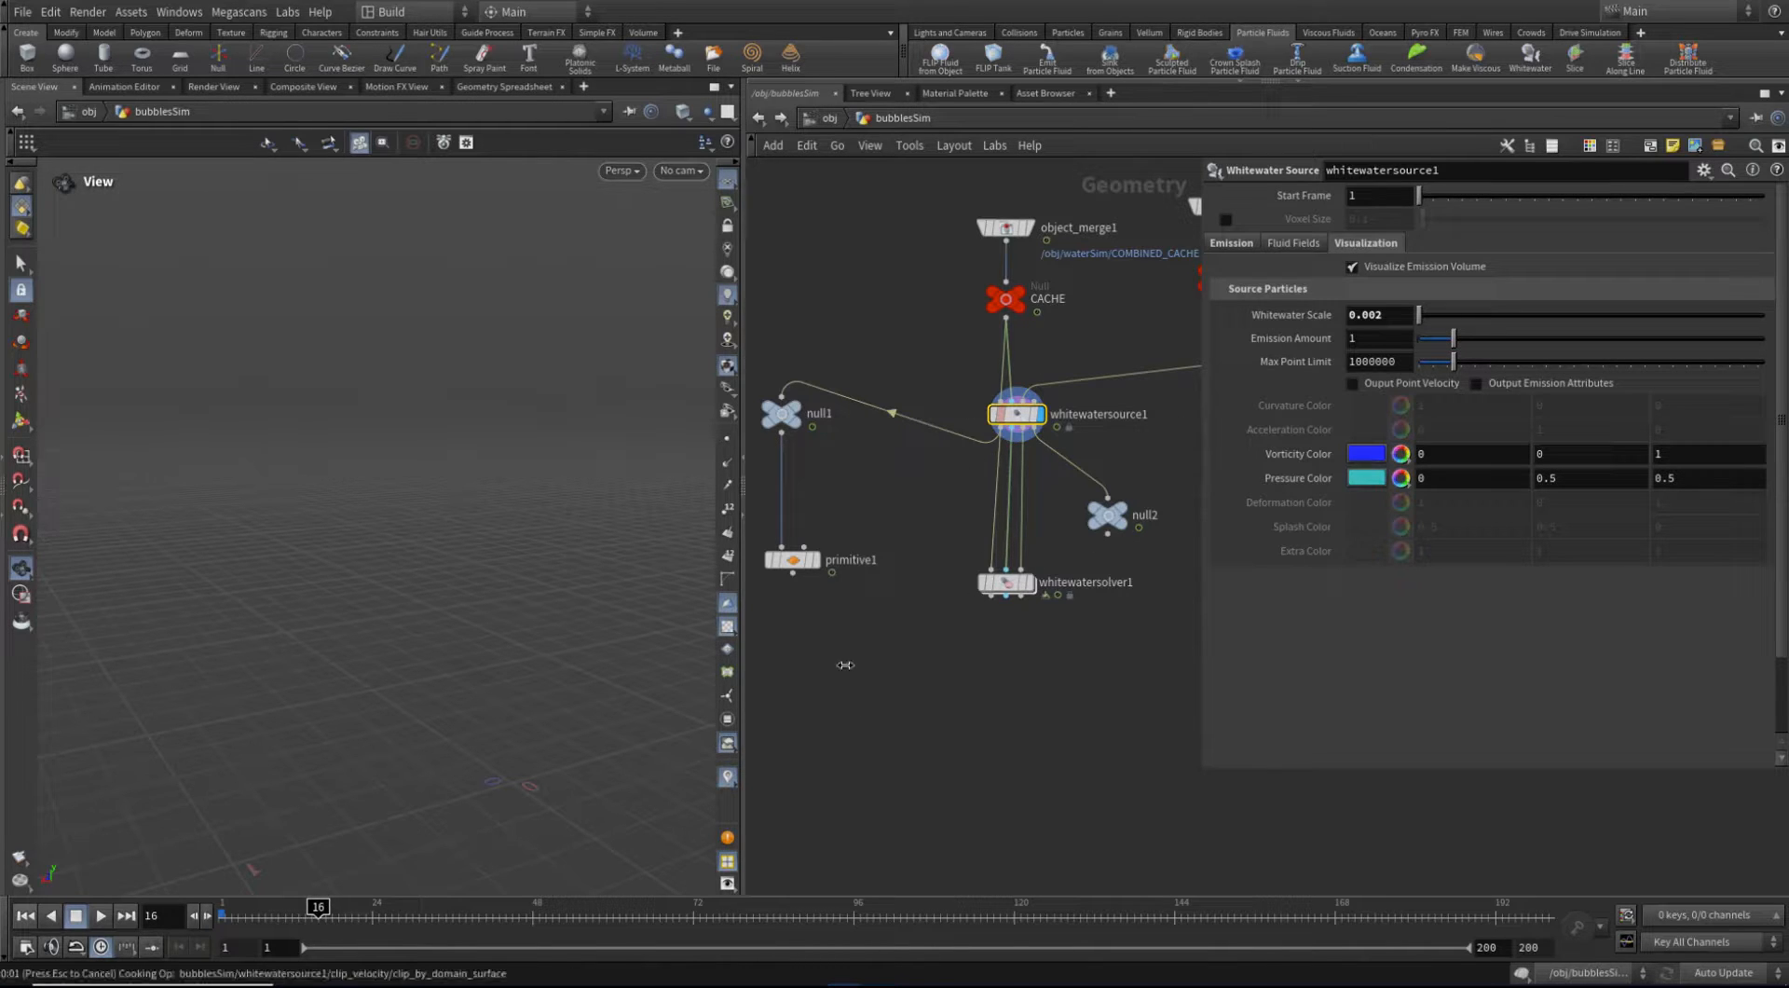
Return to frame 1 and review whitewatersolver1's physical, emission, force, foam, visualization, advanced and setup parameters
key("ctrl+Up")
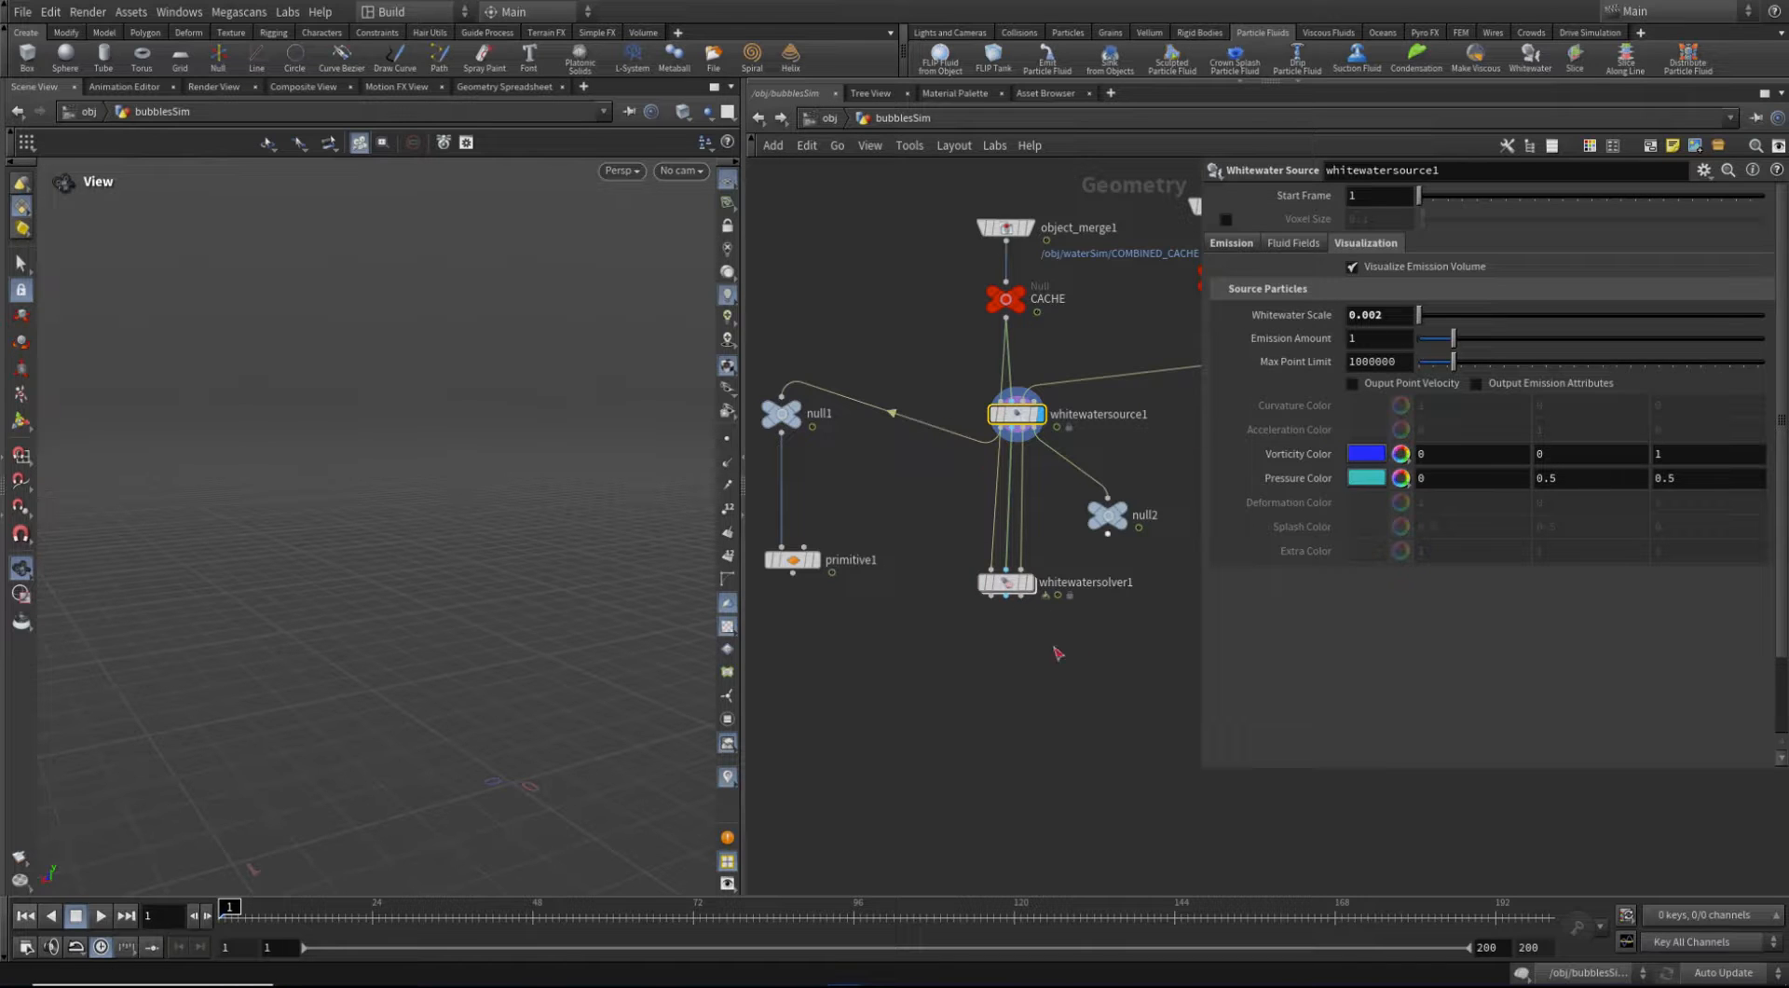
left_click(1006, 582)
left_click(1317, 244)
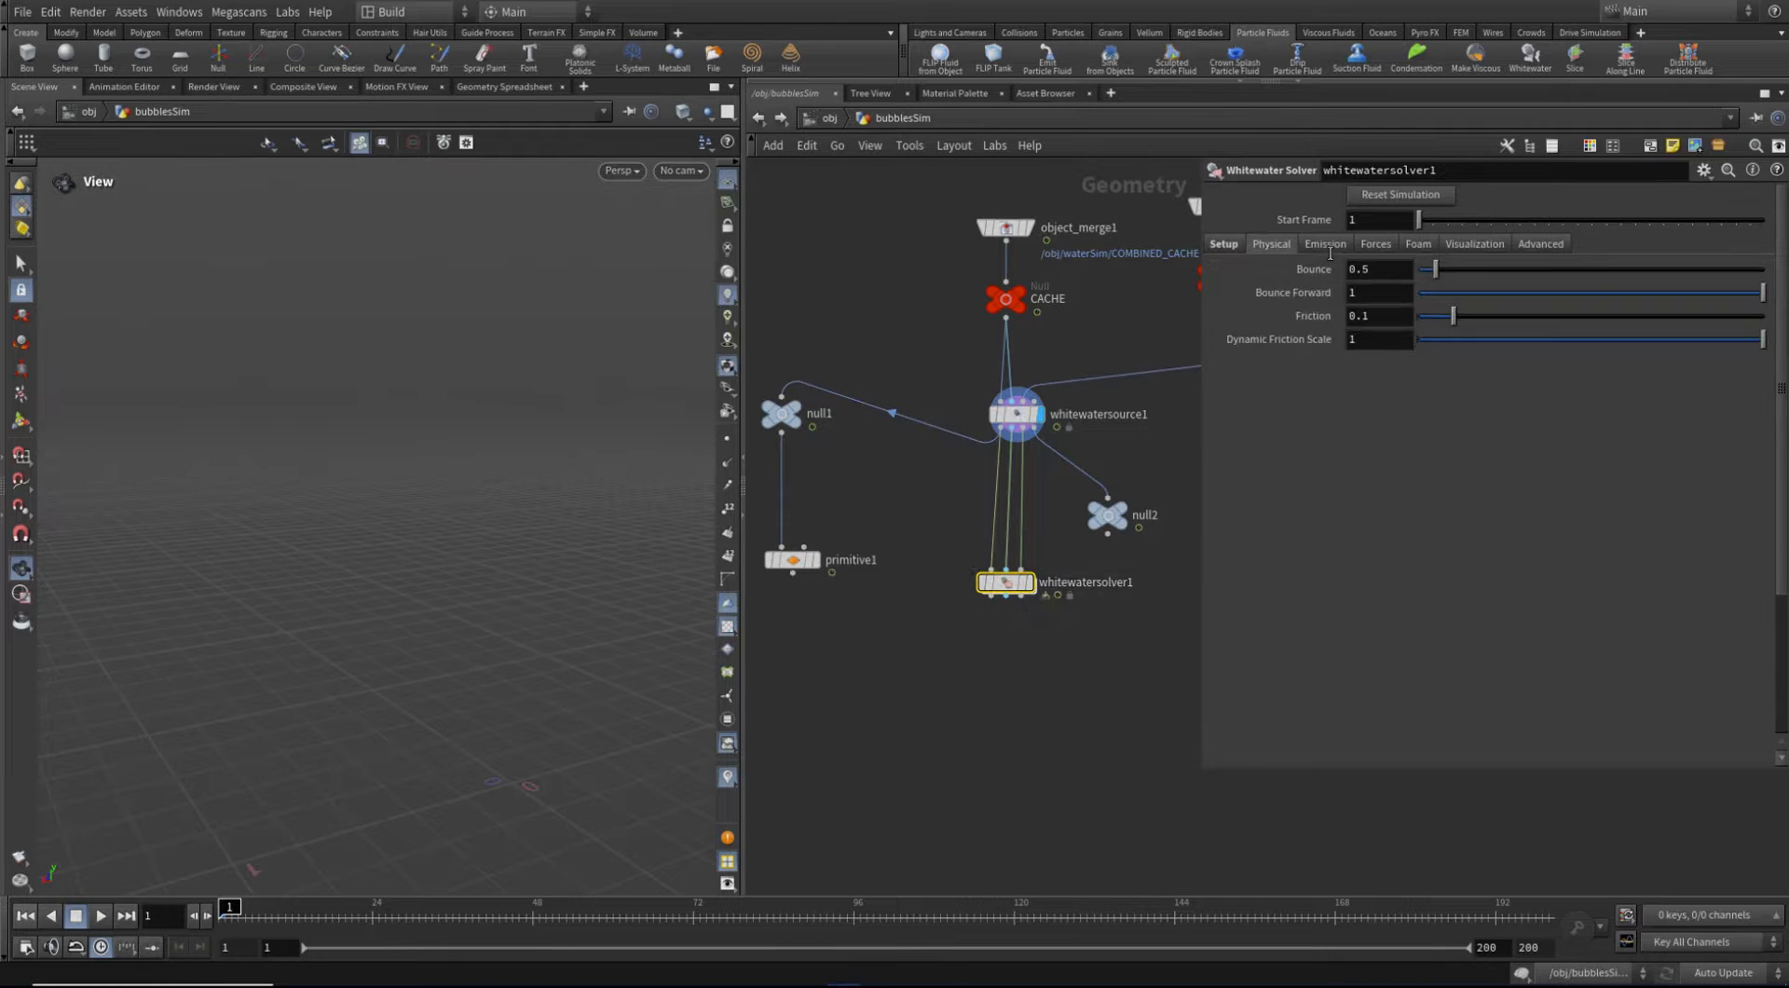
left_click(1373, 244)
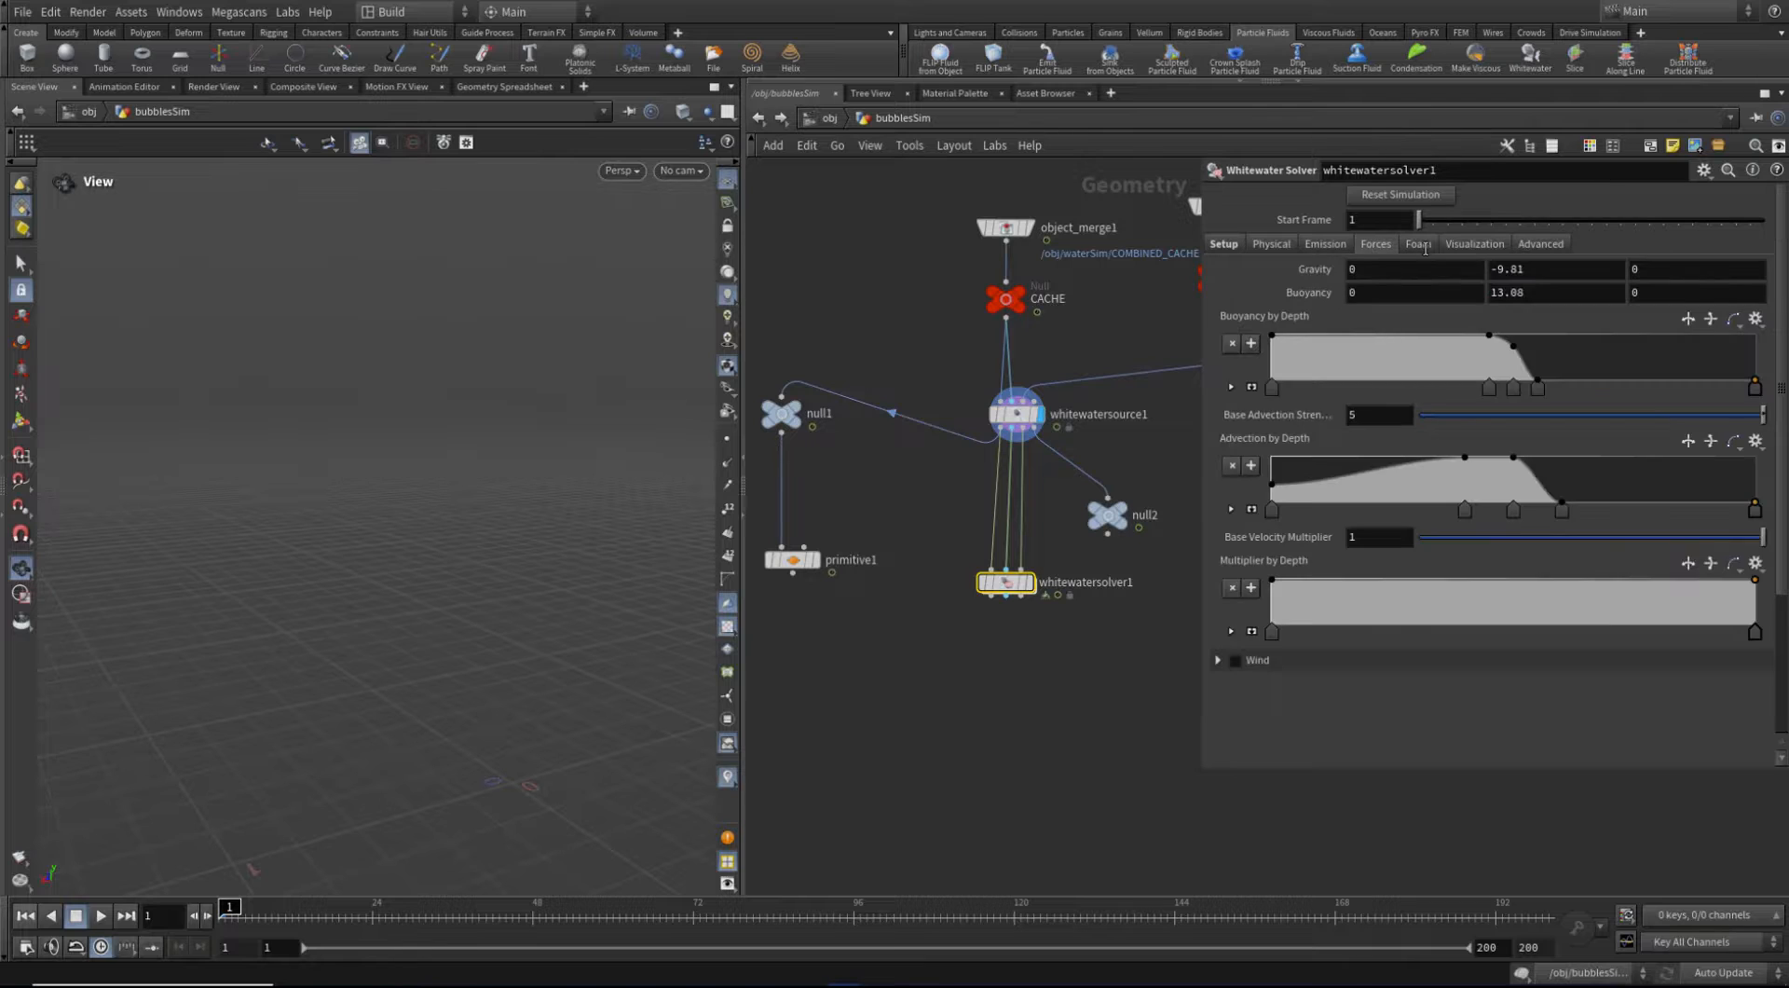
left_click(1417, 244)
left_click(1453, 245)
left_click(1540, 244)
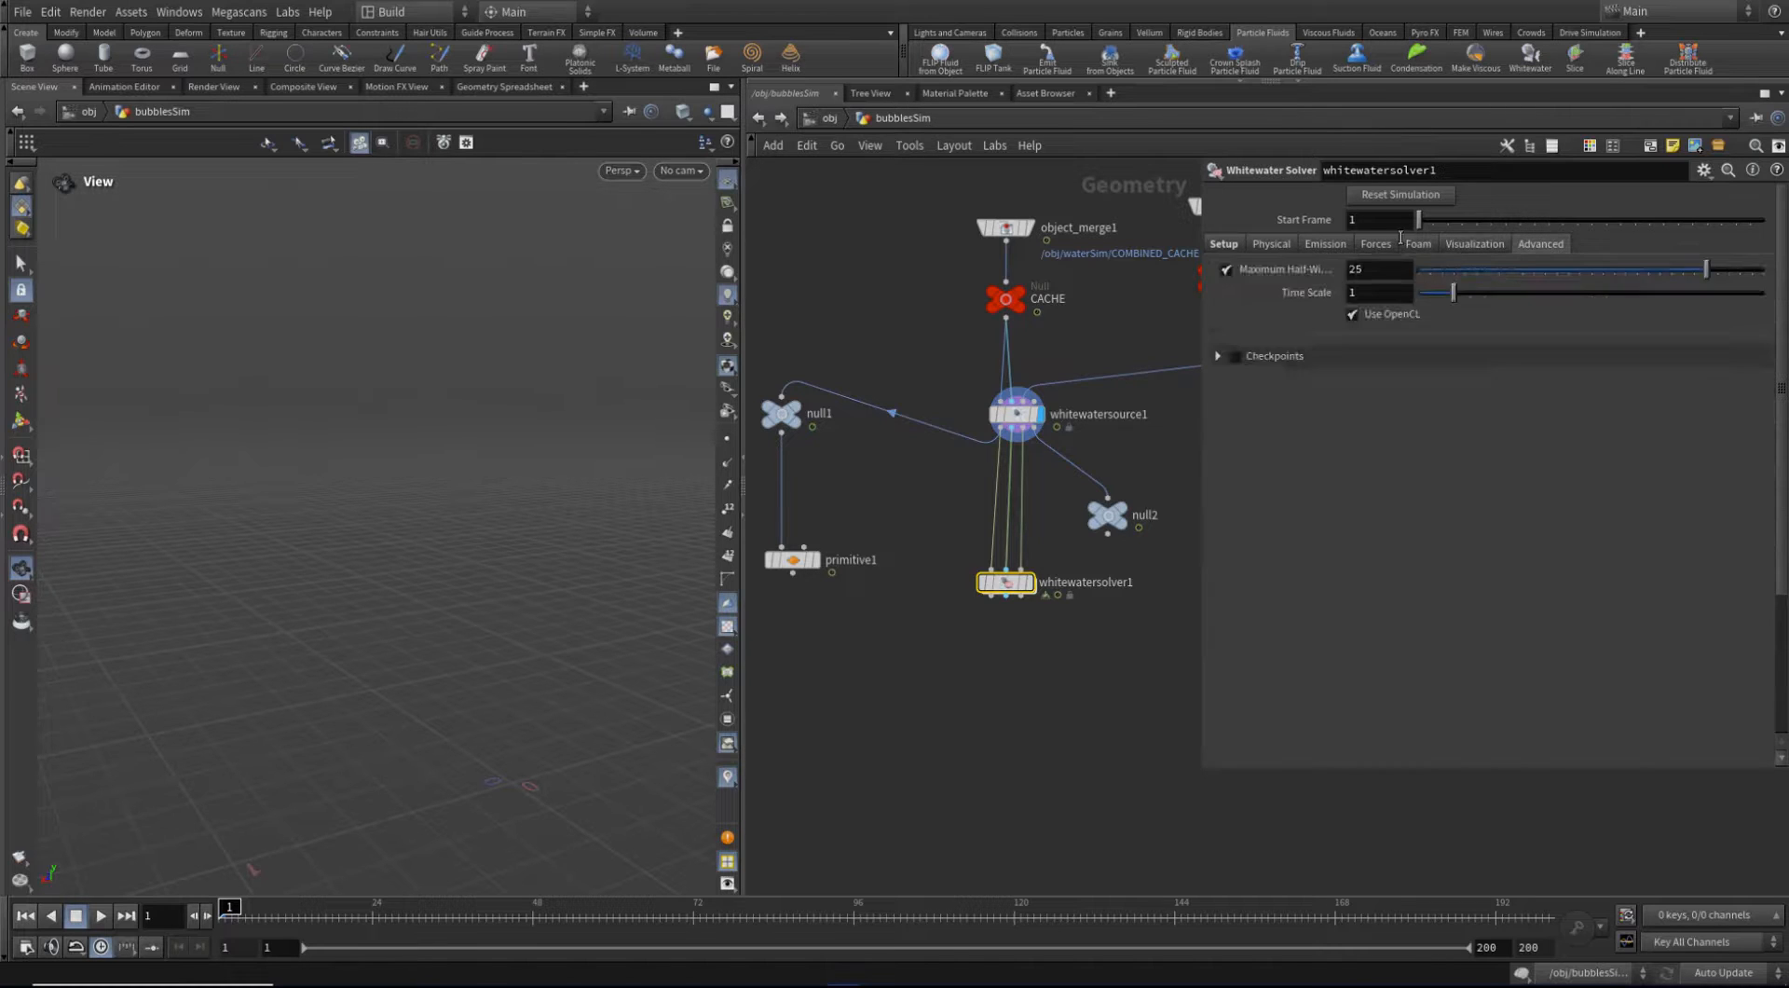
left_click(1376, 244)
left_click(1321, 244)
left_click(1223, 244)
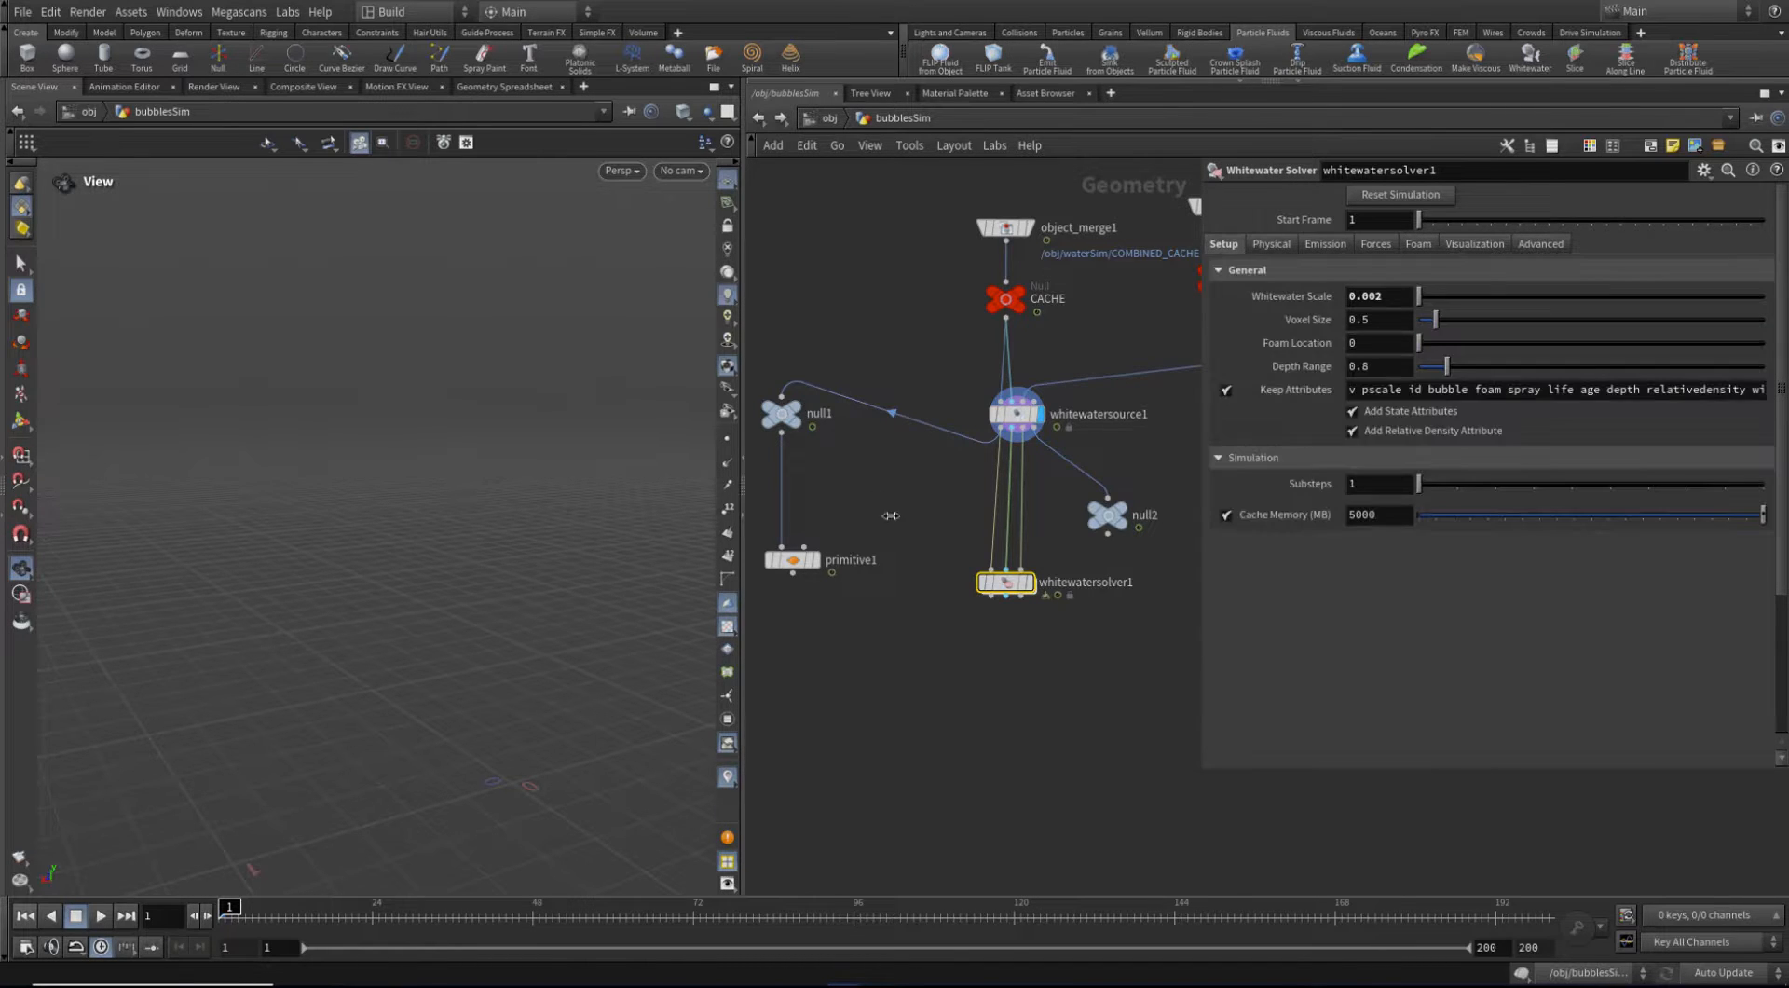
Align whitewatersolver1 beneath whitewatersource1 and shift null2 farther aside to tidy the network layout
left_click_drag(1002, 582, 1014, 606)
left_click_drag(1108, 515, 1145, 508)
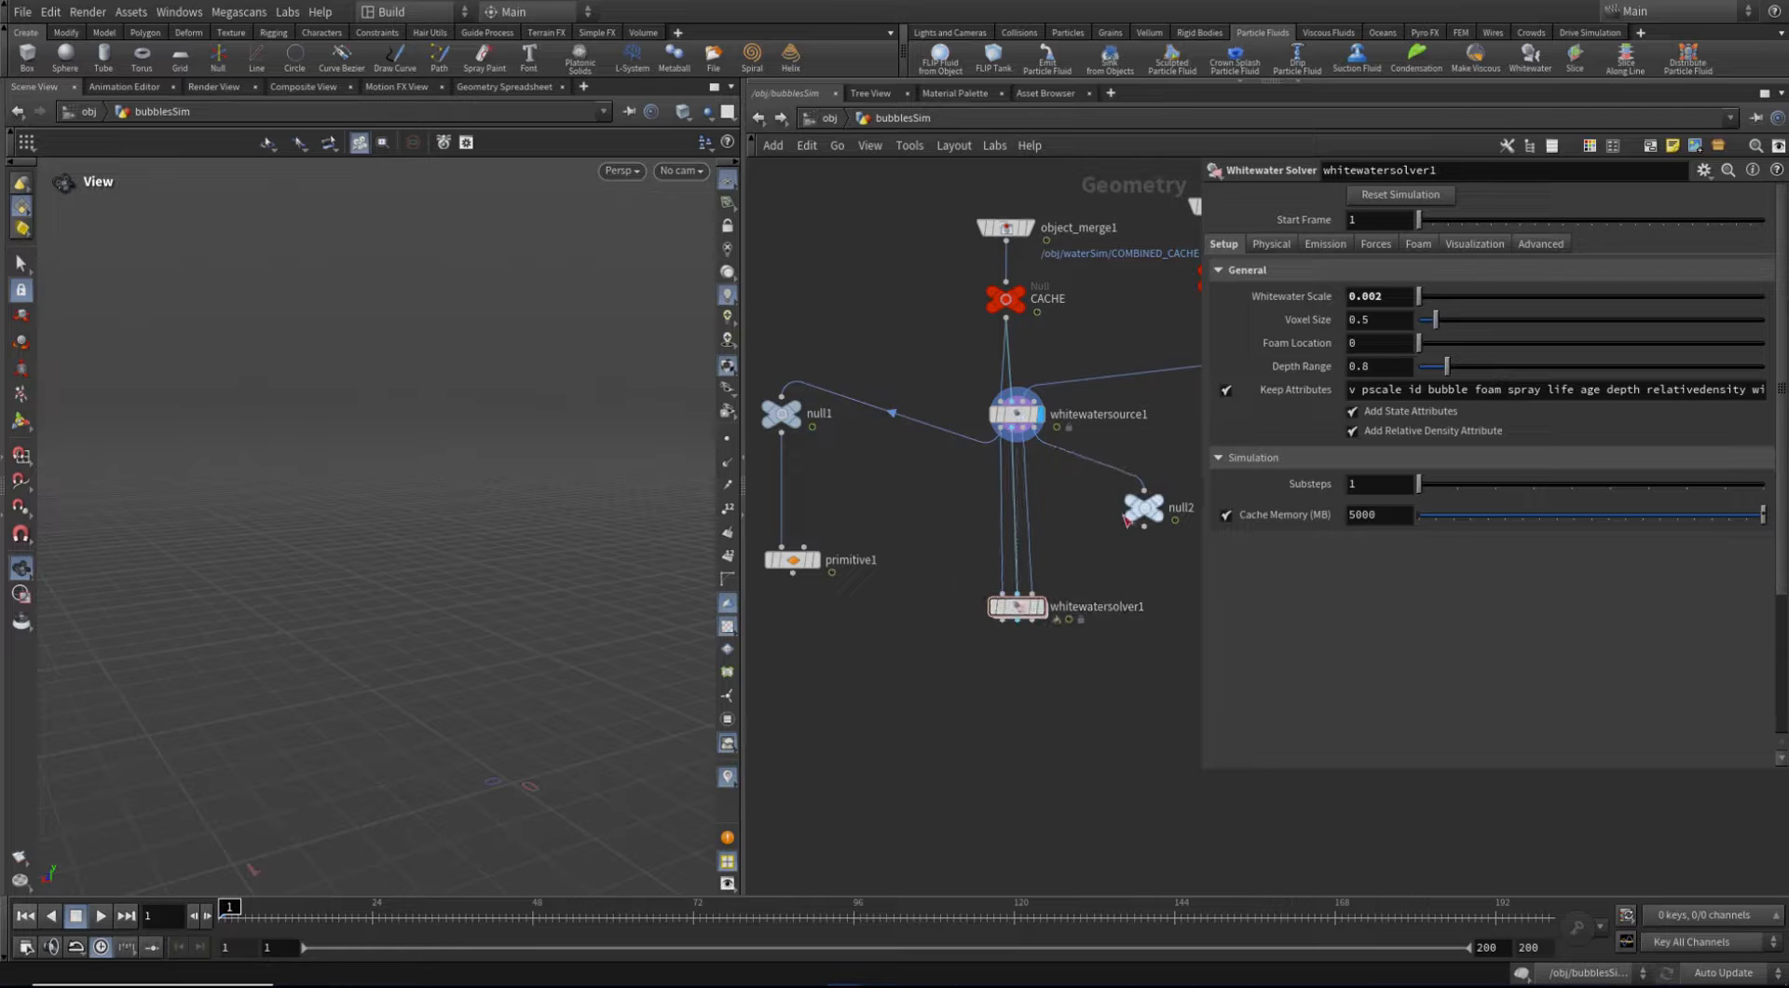
middle_click_drag(979, 439, 980, 461)
left_click_drag(1005, 453, 1004, 463)
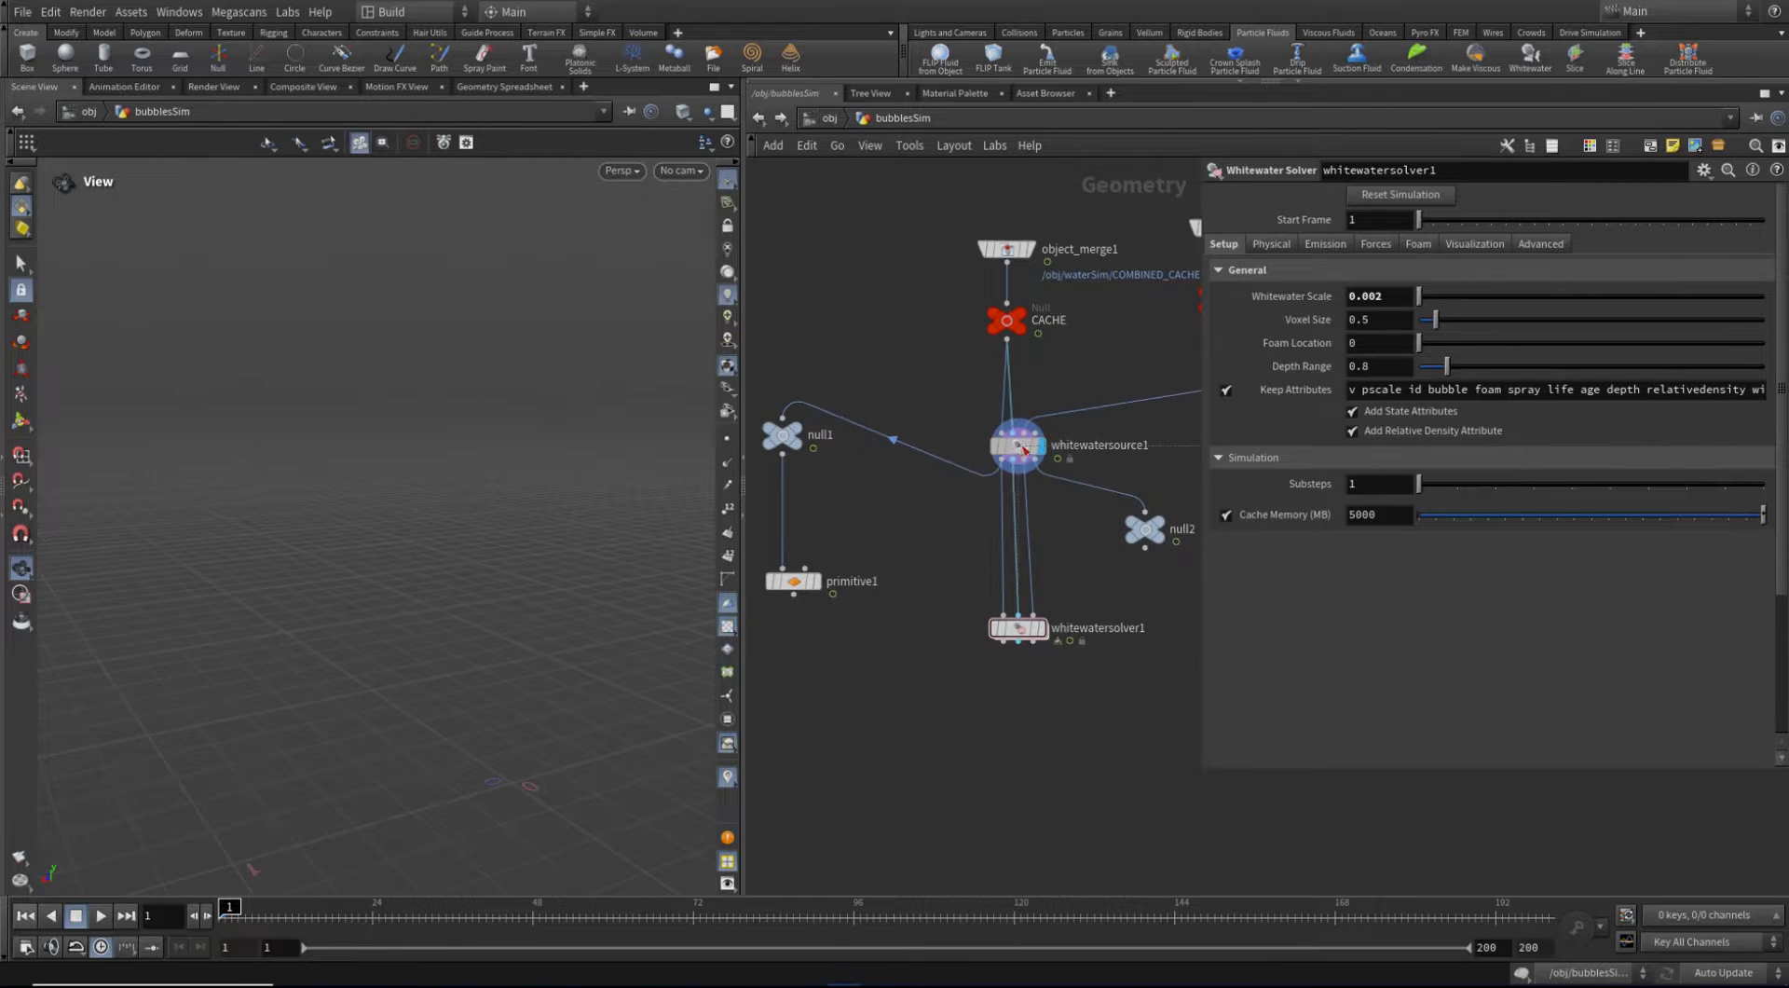
left_click_drag(1018, 628, 1018, 629)
left_click_drag(931, 378, 998, 521)
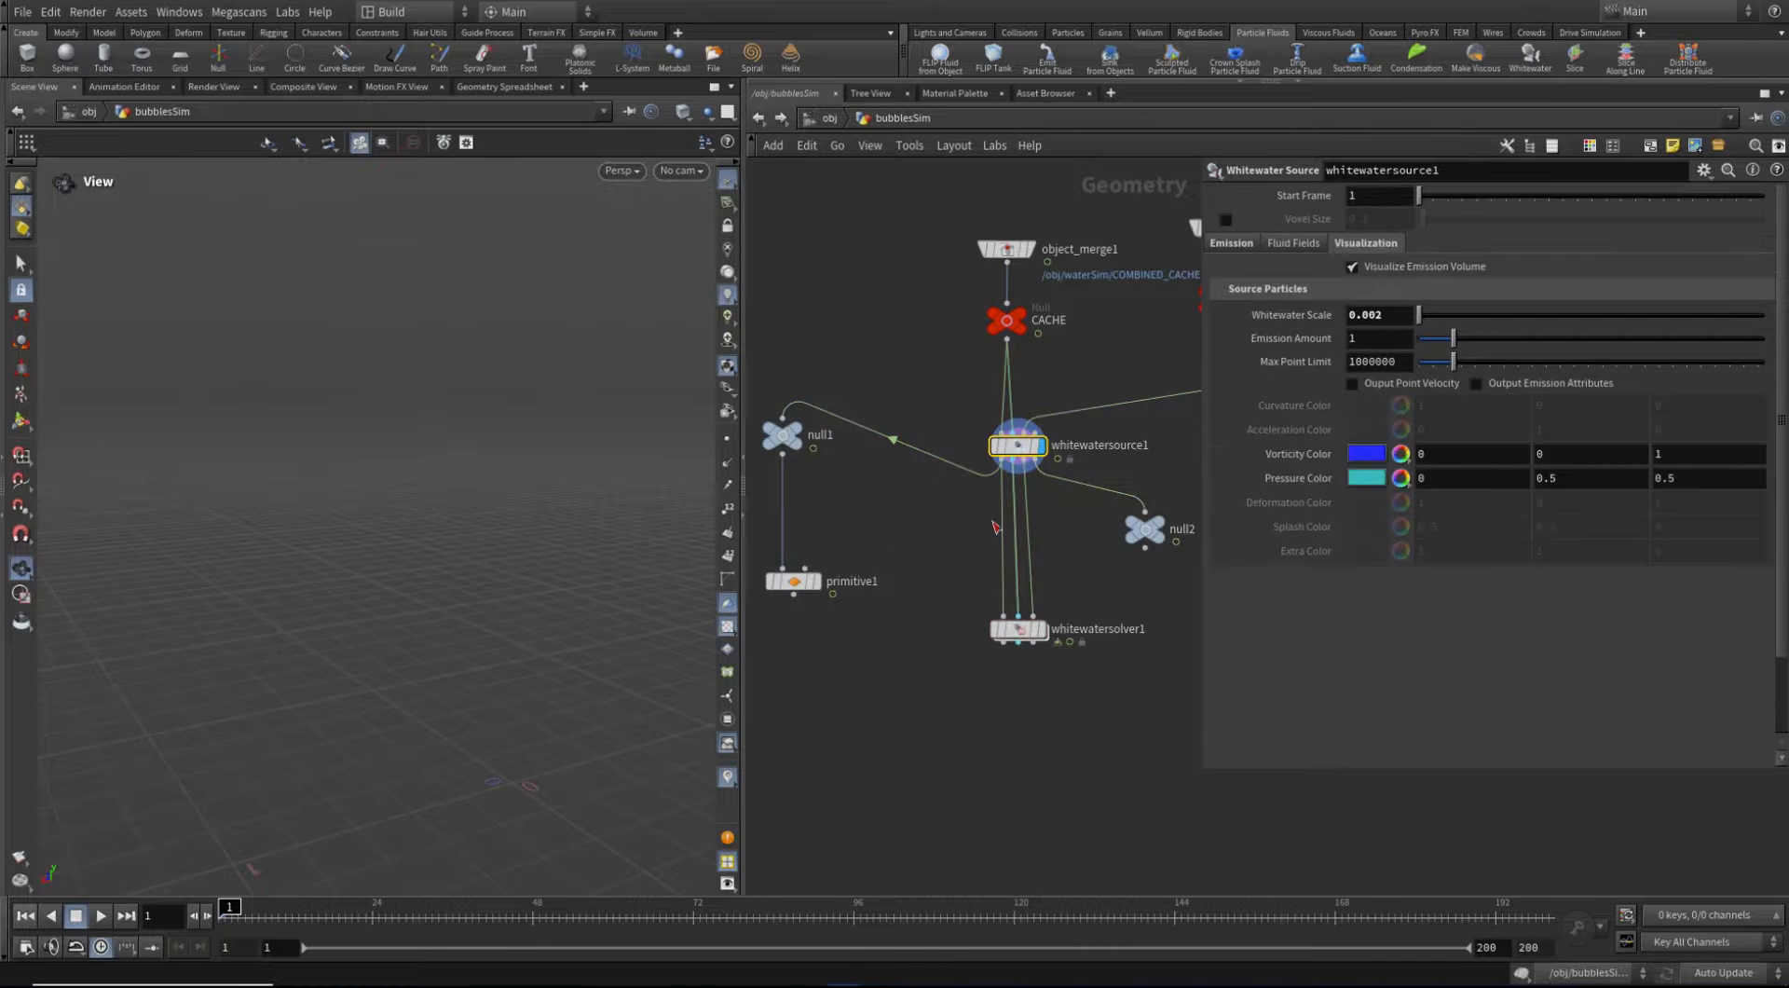
left_click_drag(939, 579, 1038, 655)
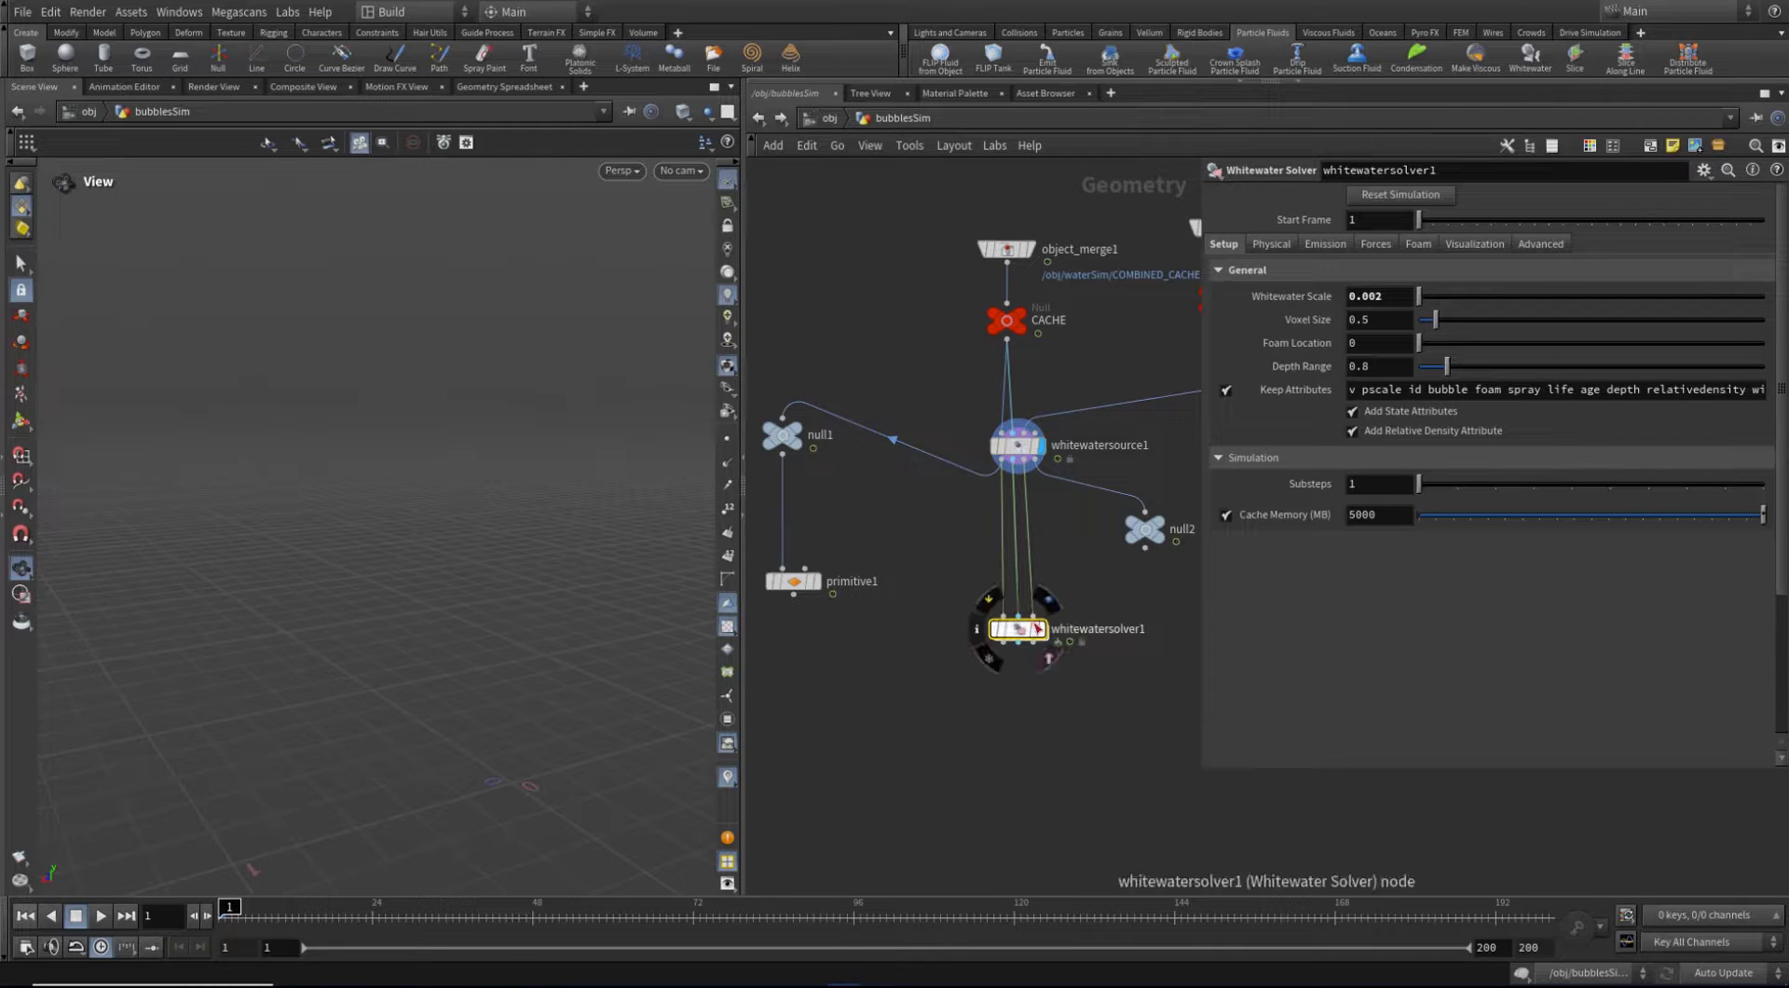
left_click(1018, 445)
left_click(1017, 643)
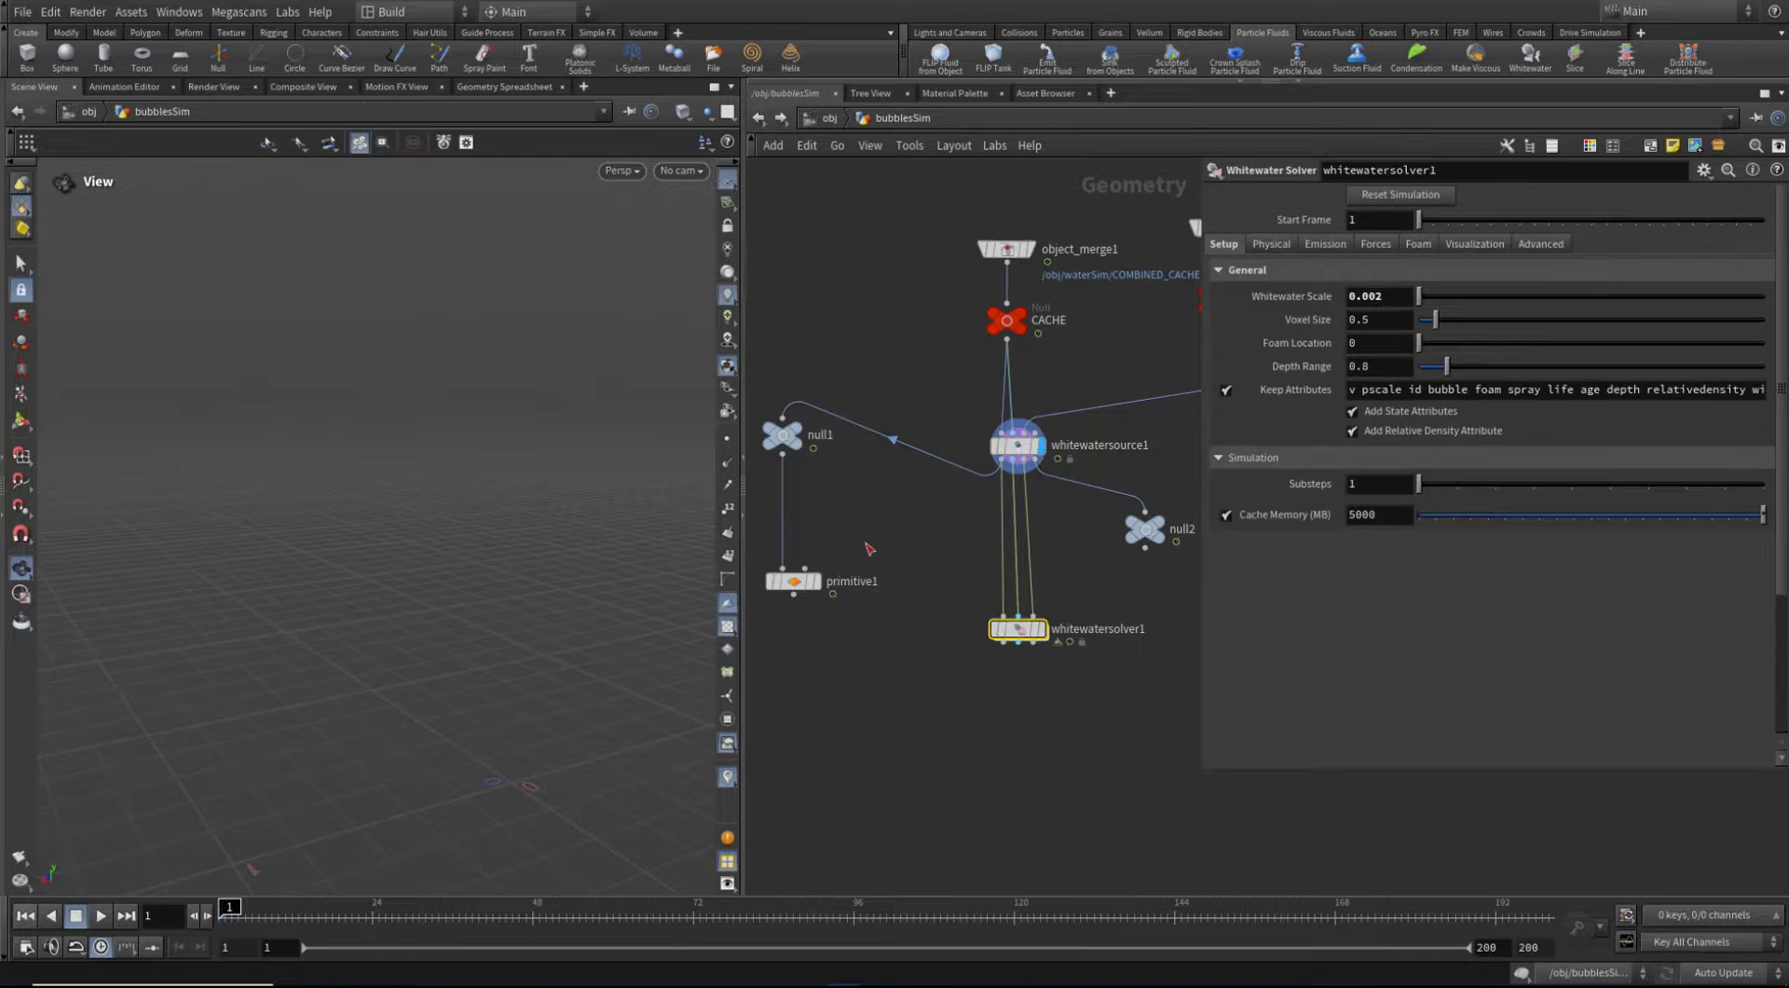
Add a File Cache node between whitewatersource1 and whitewatersolver1, near primitive1
key("Tab")
type("fac")
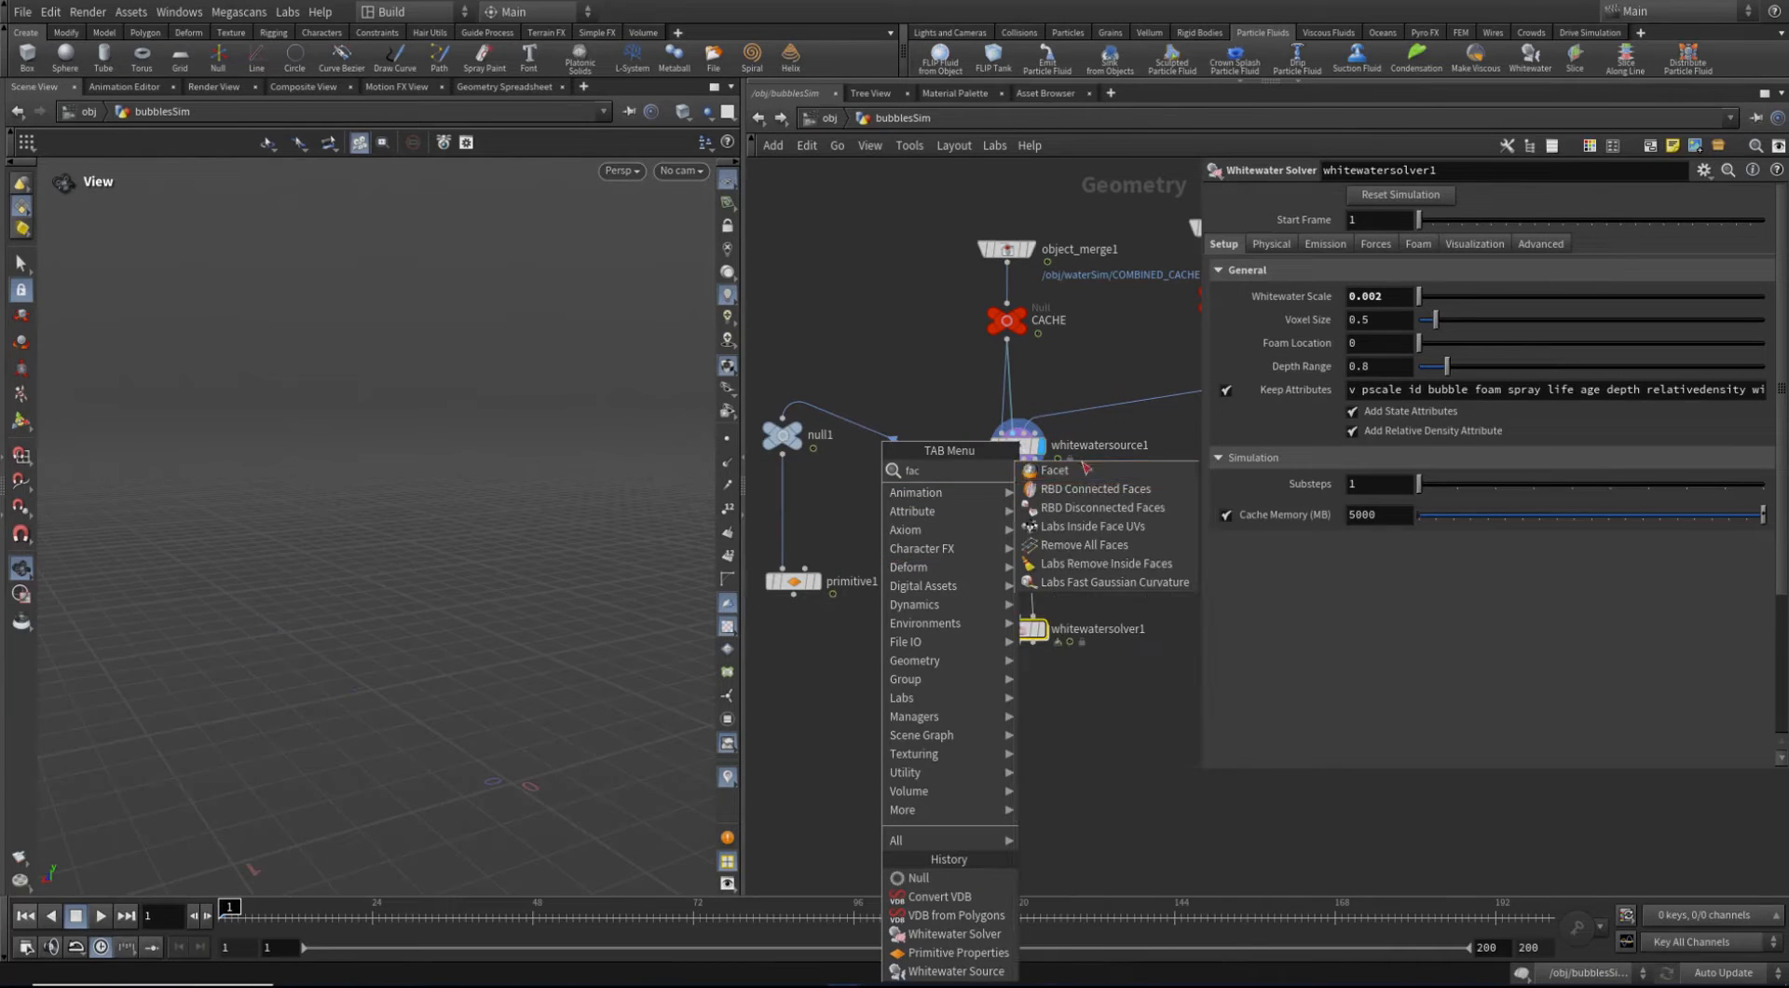
key("BackSpace")
key("BackSpace")
type("i")
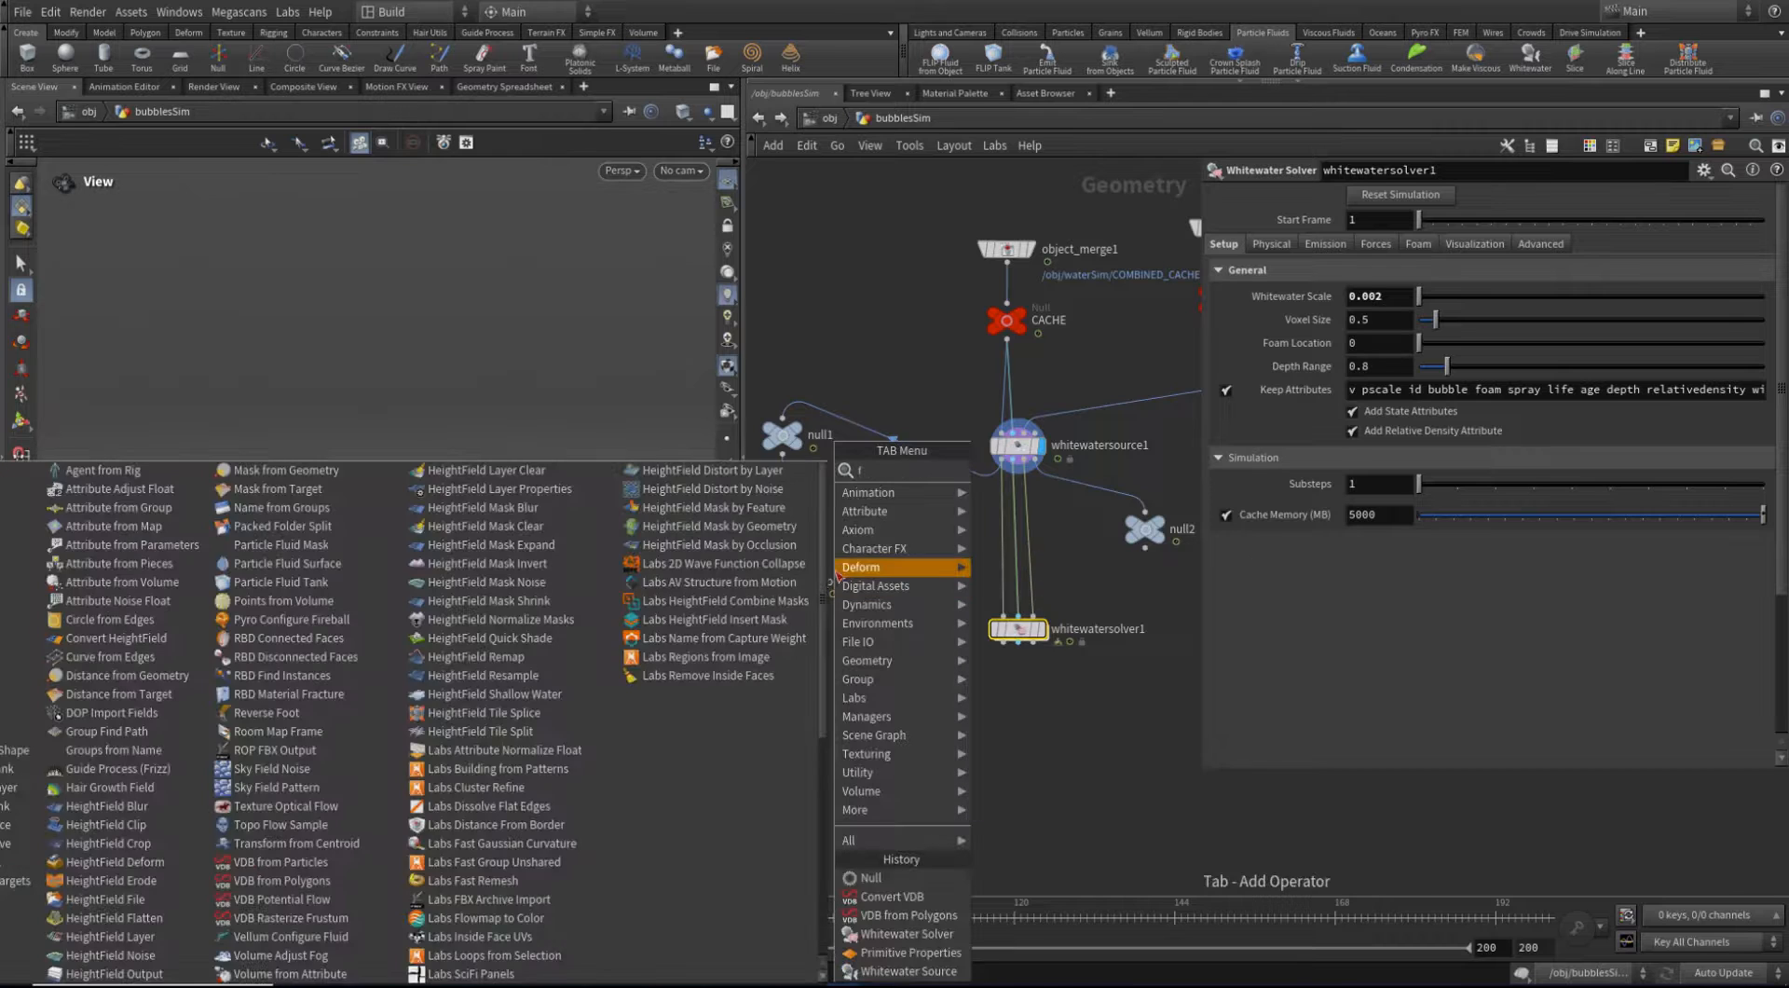
type("lec")
left_click(1031, 472)
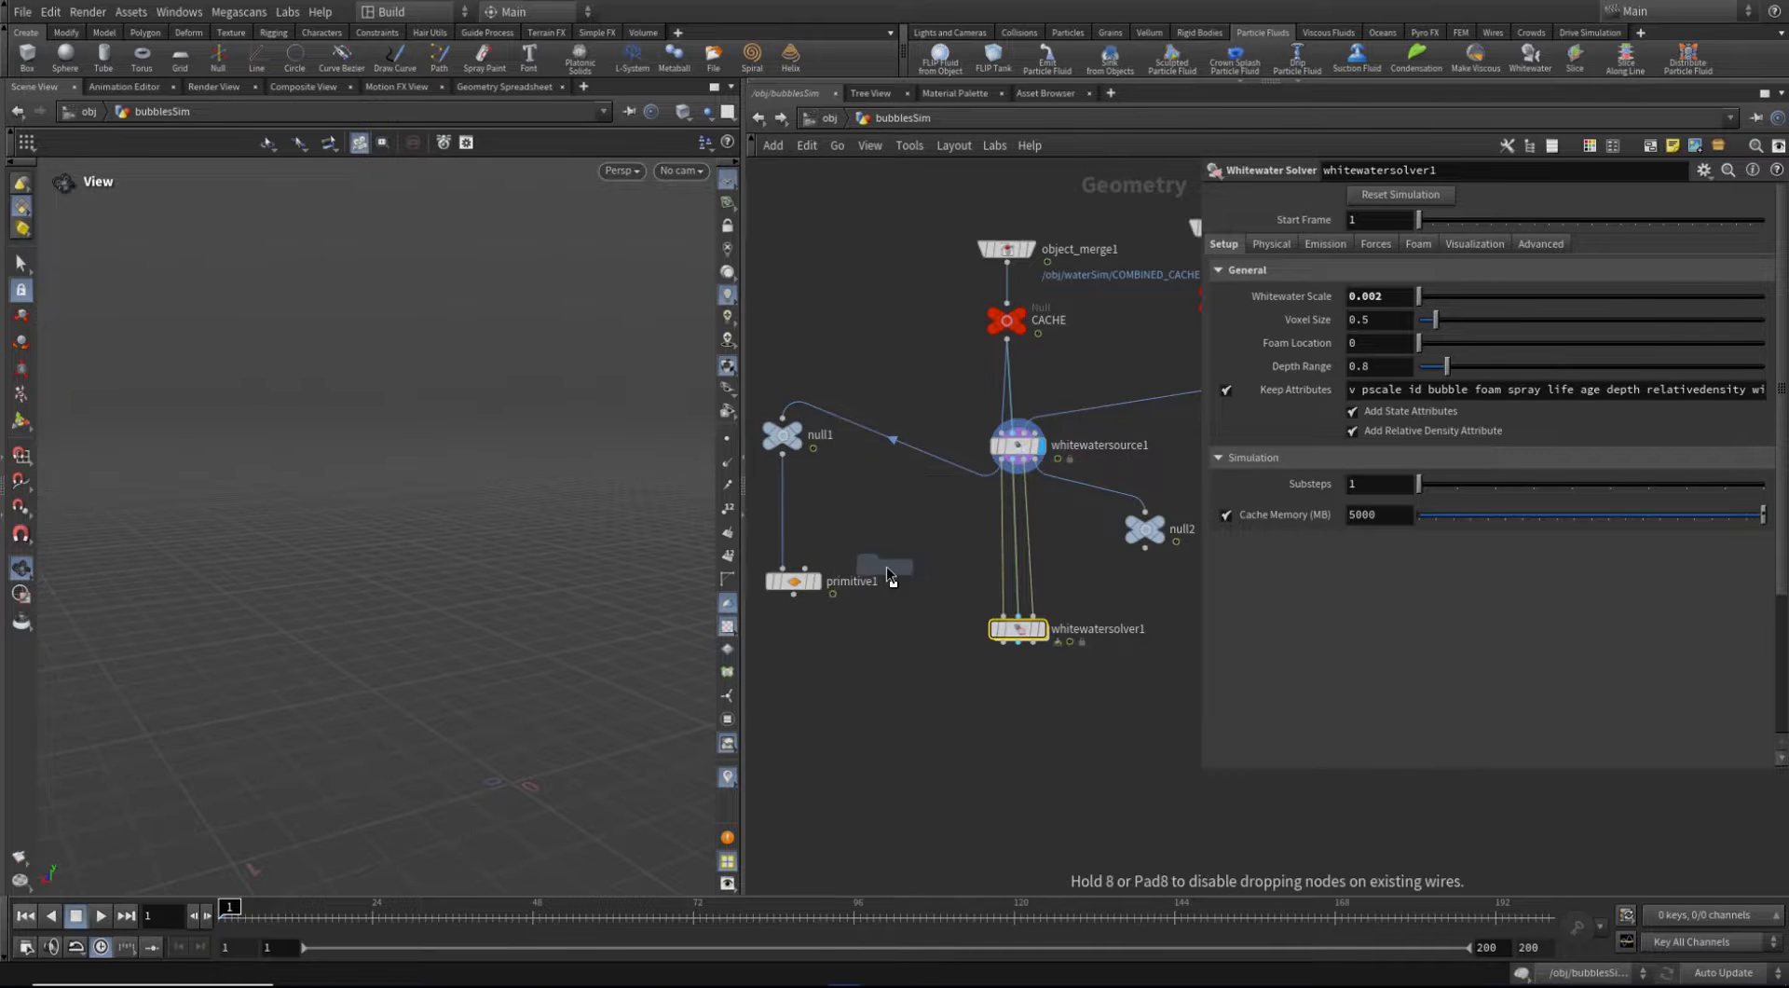
left_click(887, 566)
Wire the file cache between whitewatersource1's first output and whitewatersolver1's first input, and space out the connected nodes
left_click_drag(1001, 461, 885, 550)
left_click_drag(888, 566, 999, 619)
left_click_drag(1018, 629, 1018, 653)
left_click_drag(918, 537, 874, 543)
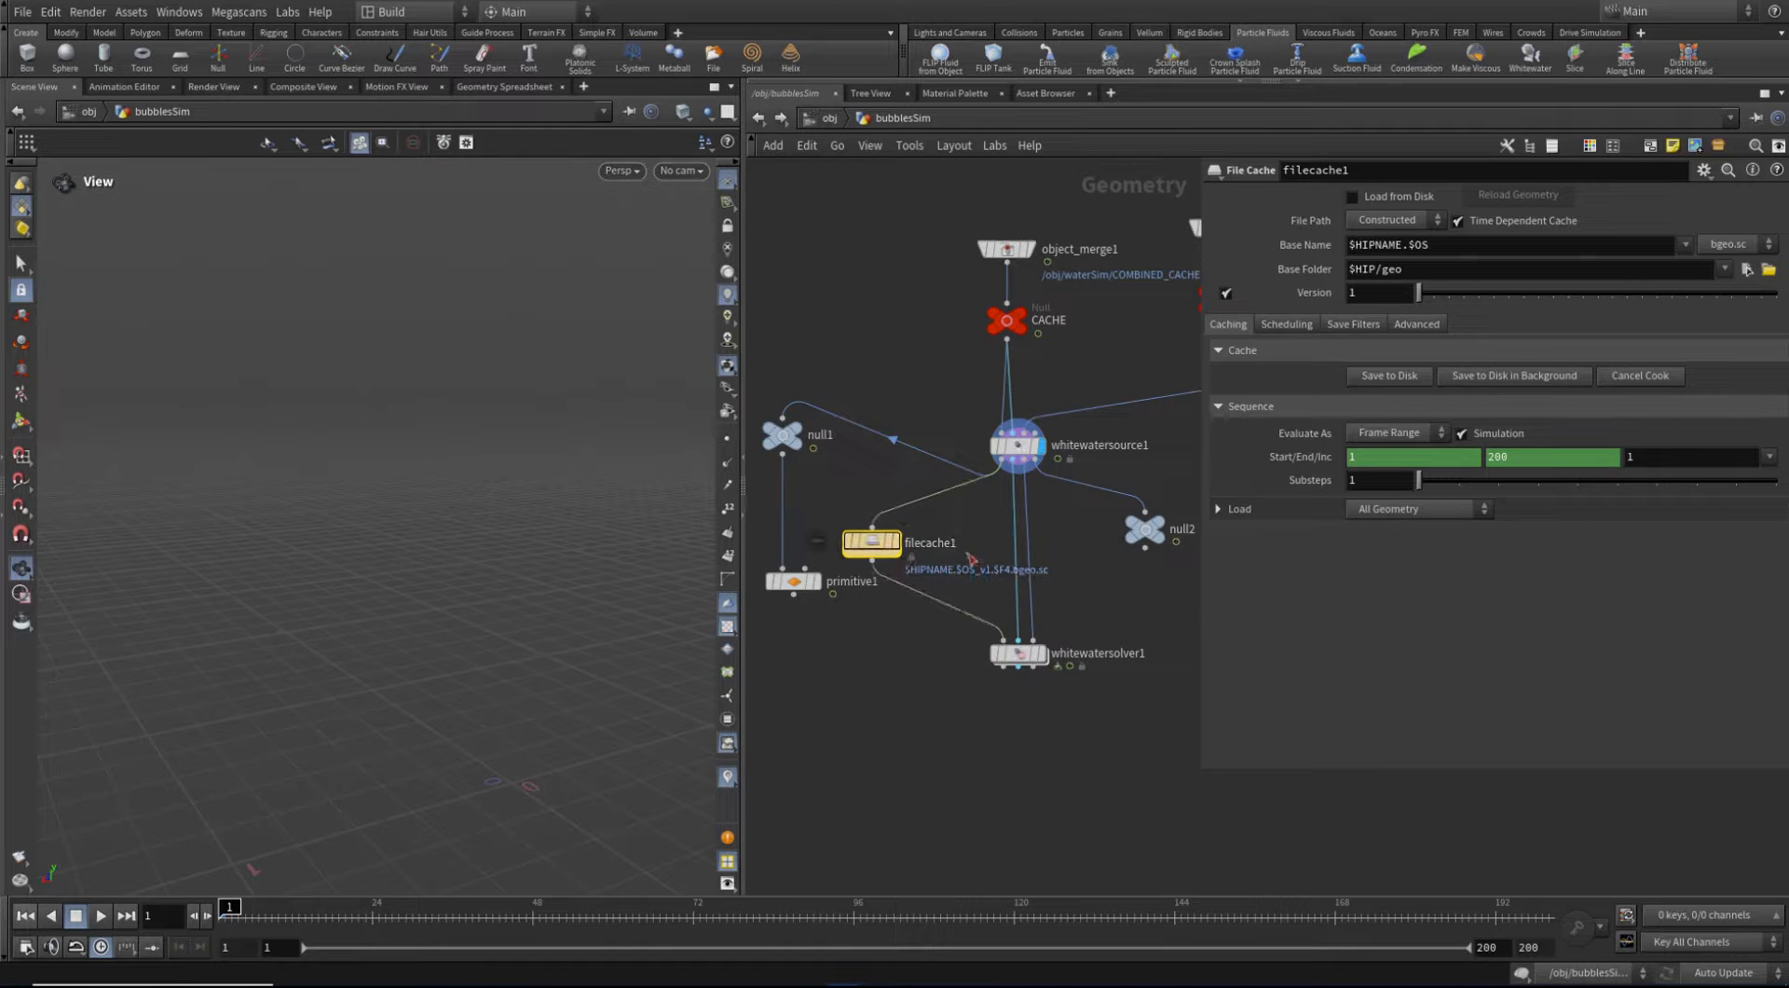
Rename the file cache node to filecacheWWSource
double_click(952, 546)
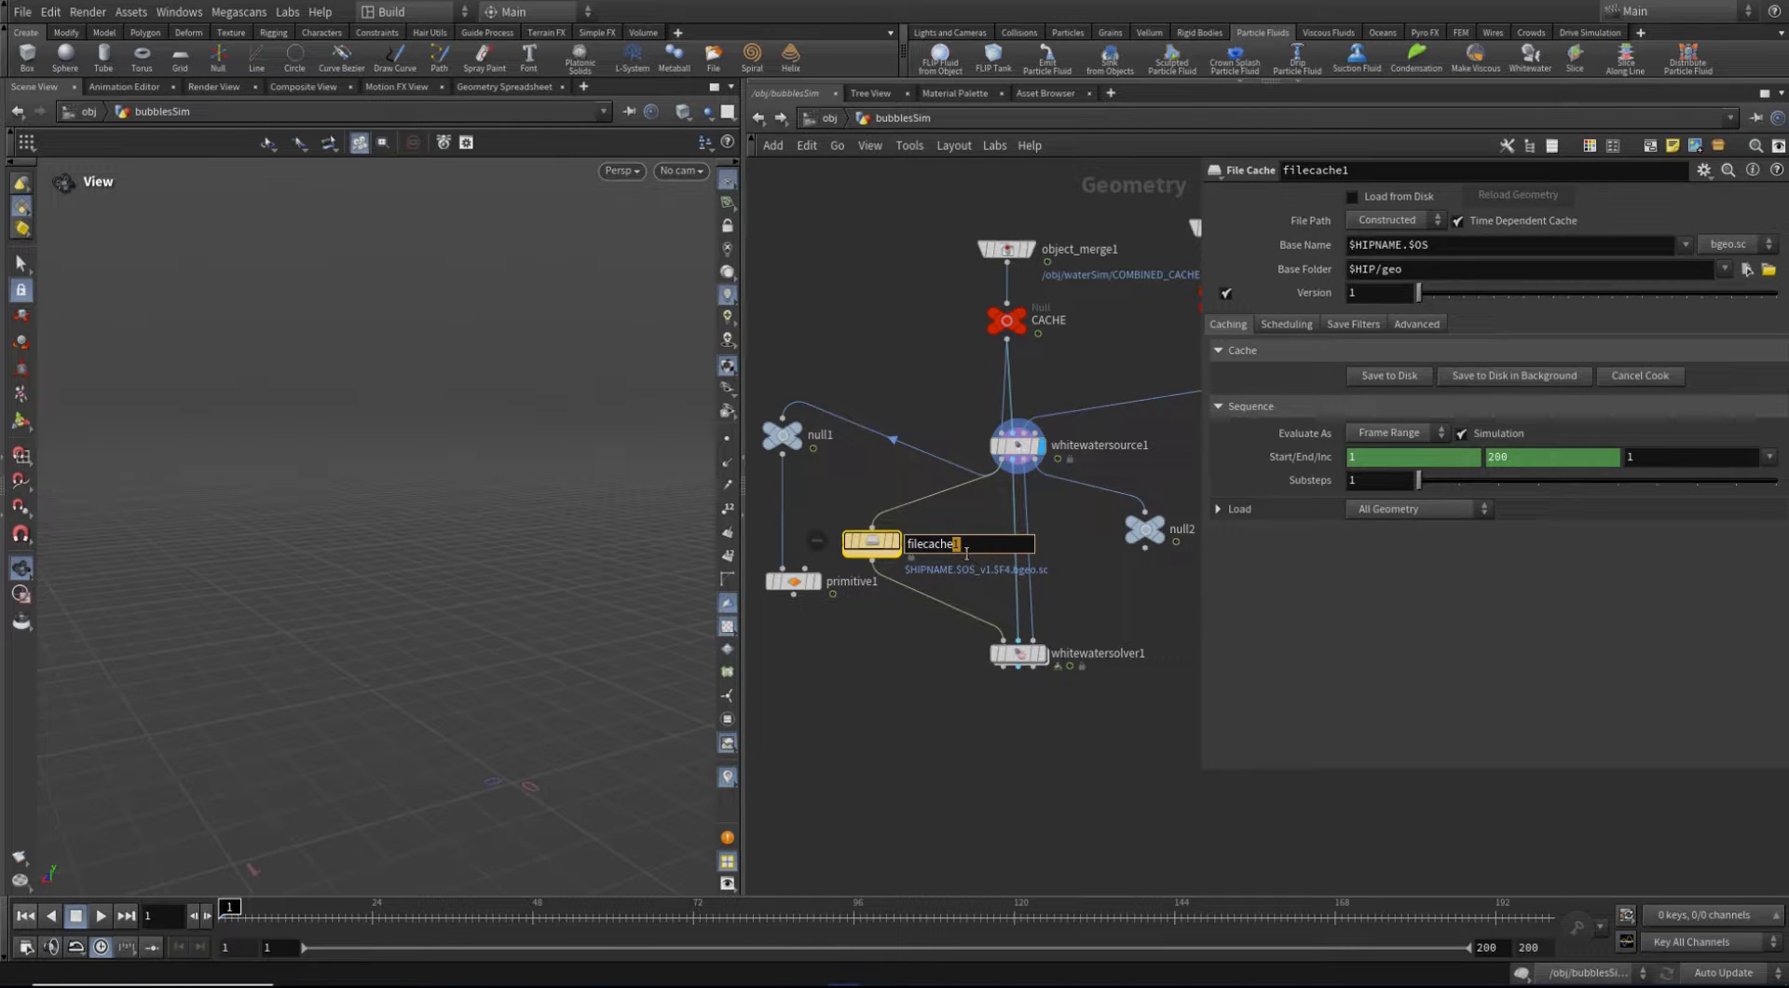
type("WWSource")
key("Return")
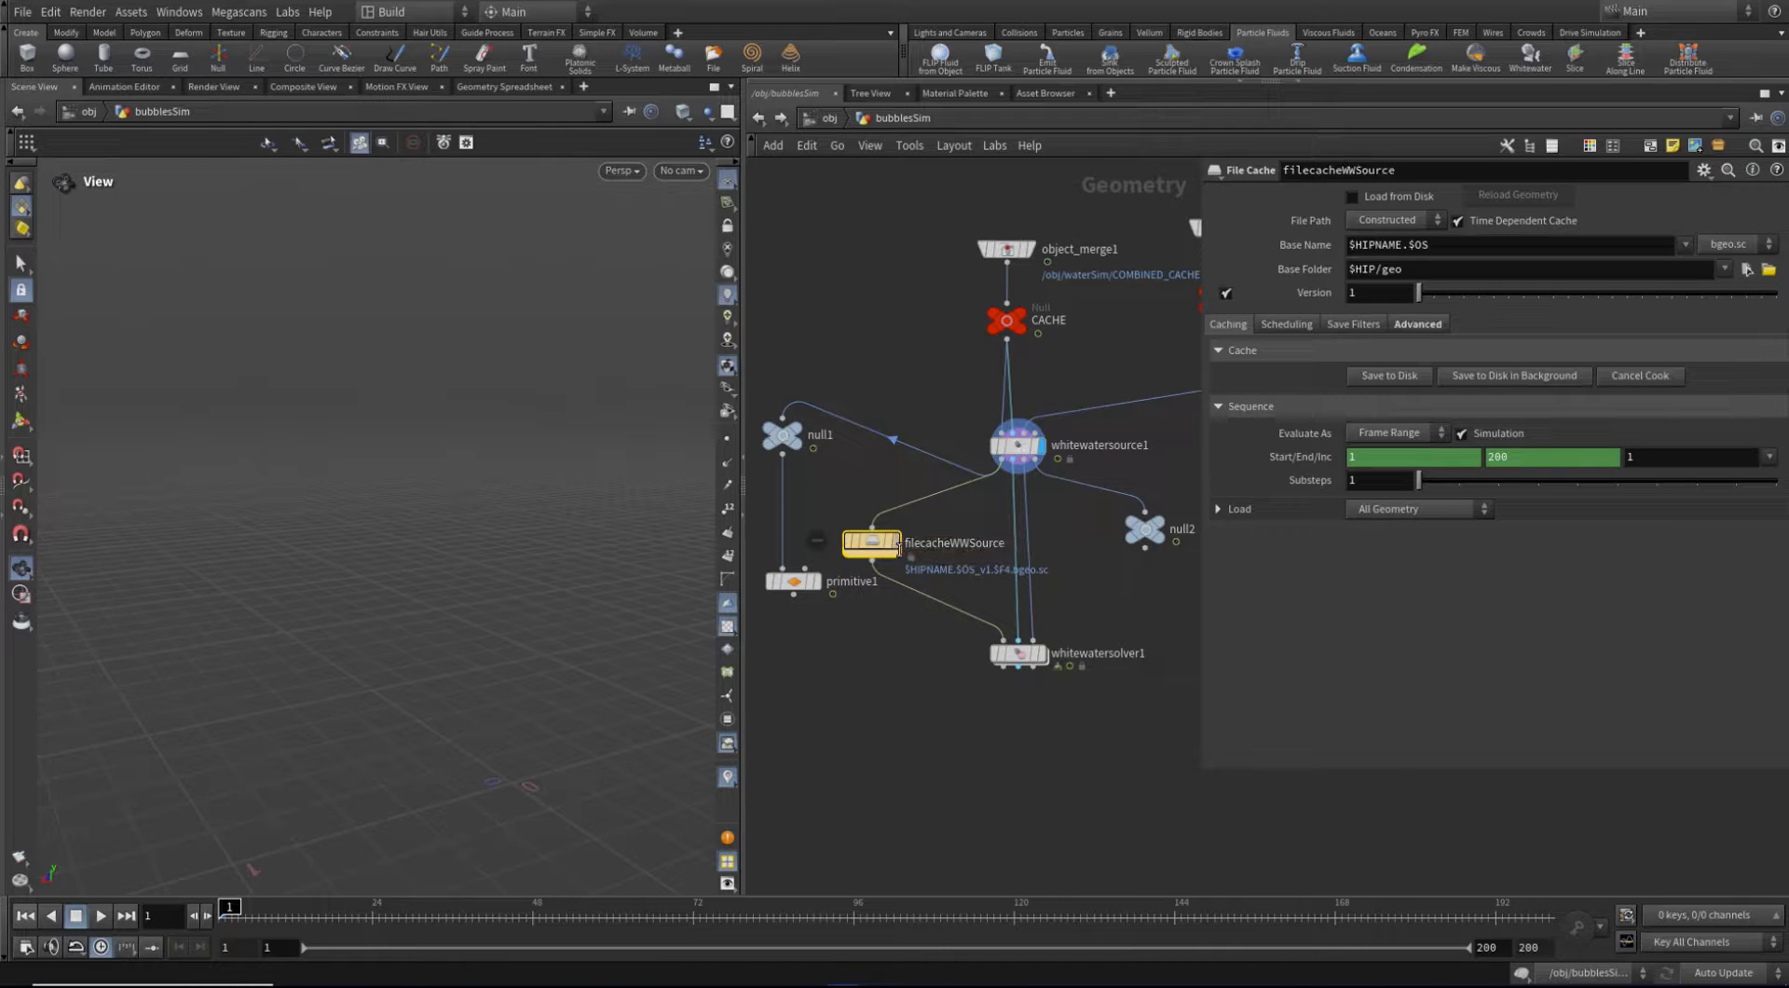
Duplicate filecacheWWSource below whitewatersolver1 and connect the copy to the solver's first output
left_click_drag(877, 546, 1023, 792, "alt")
left_click_drag(1004, 667, 998, 773)
left_click(1017, 778)
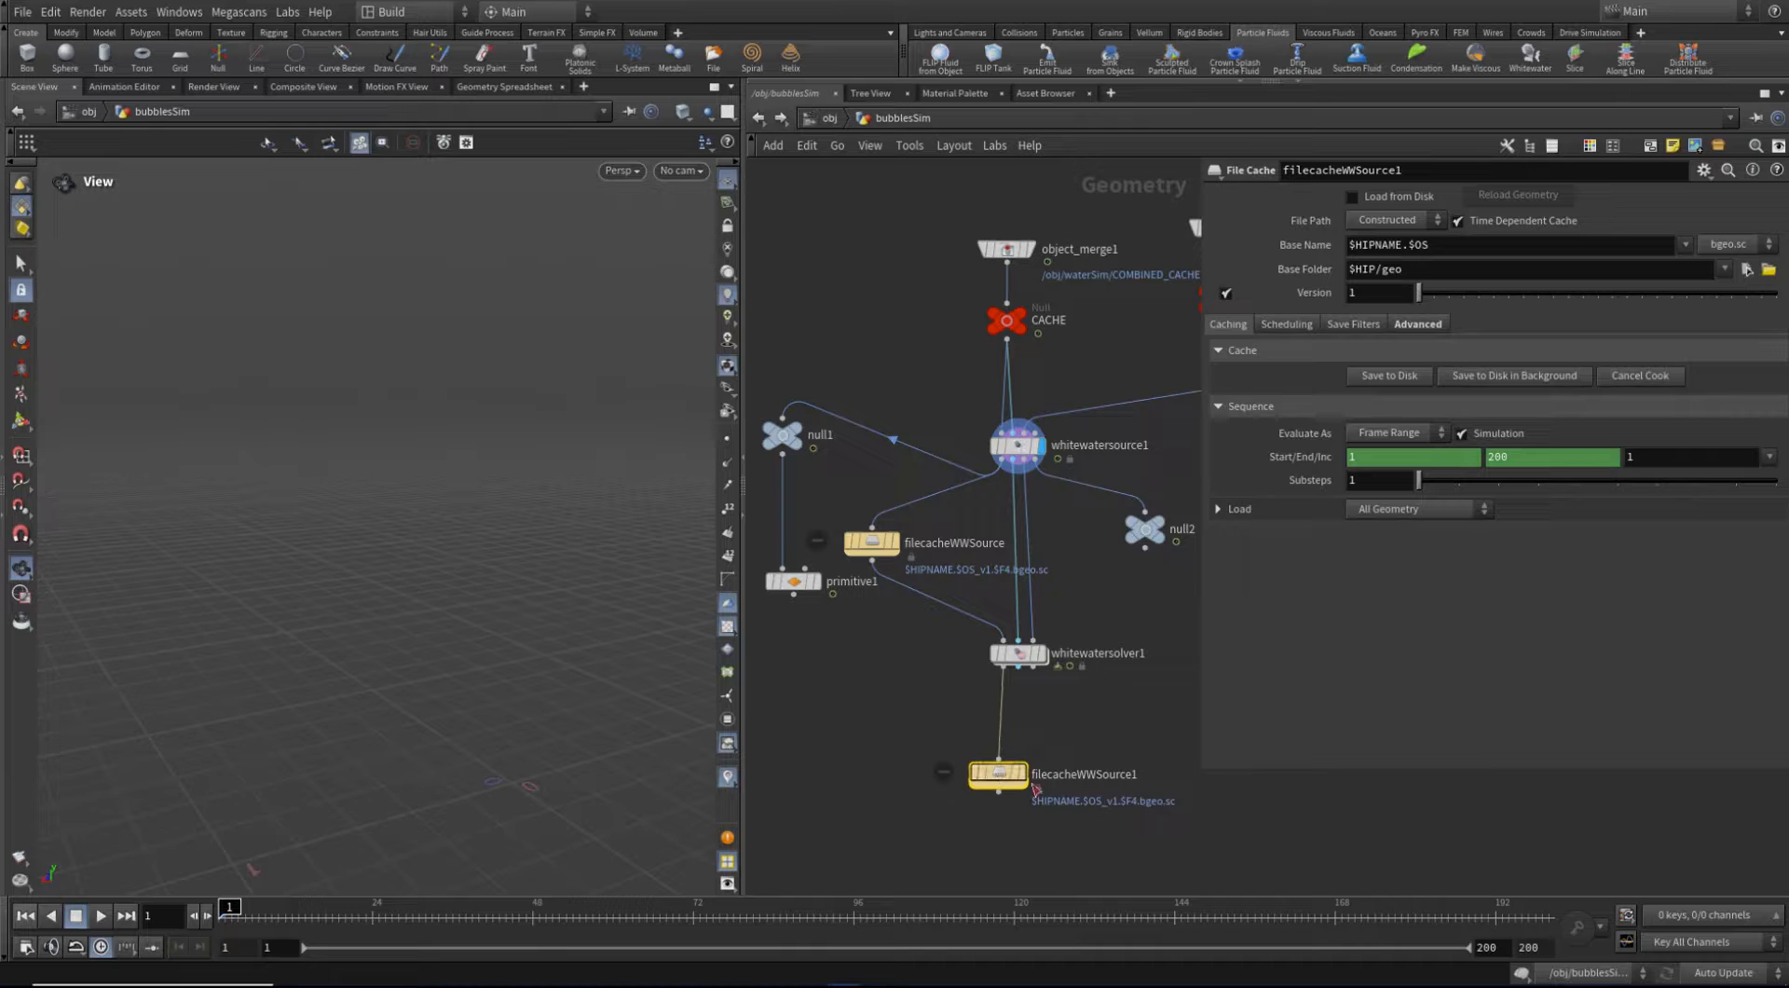
Rename the duplicated file cache under the solver to filecacheWWSim
left_click(1109, 777)
left_click_drag(1106, 777, 1211, 797)
type("im")
key("Return")
Save the scene and turn off the Simulation option on filecacheWWSource
left_click(870, 541)
key("ctrl+s")
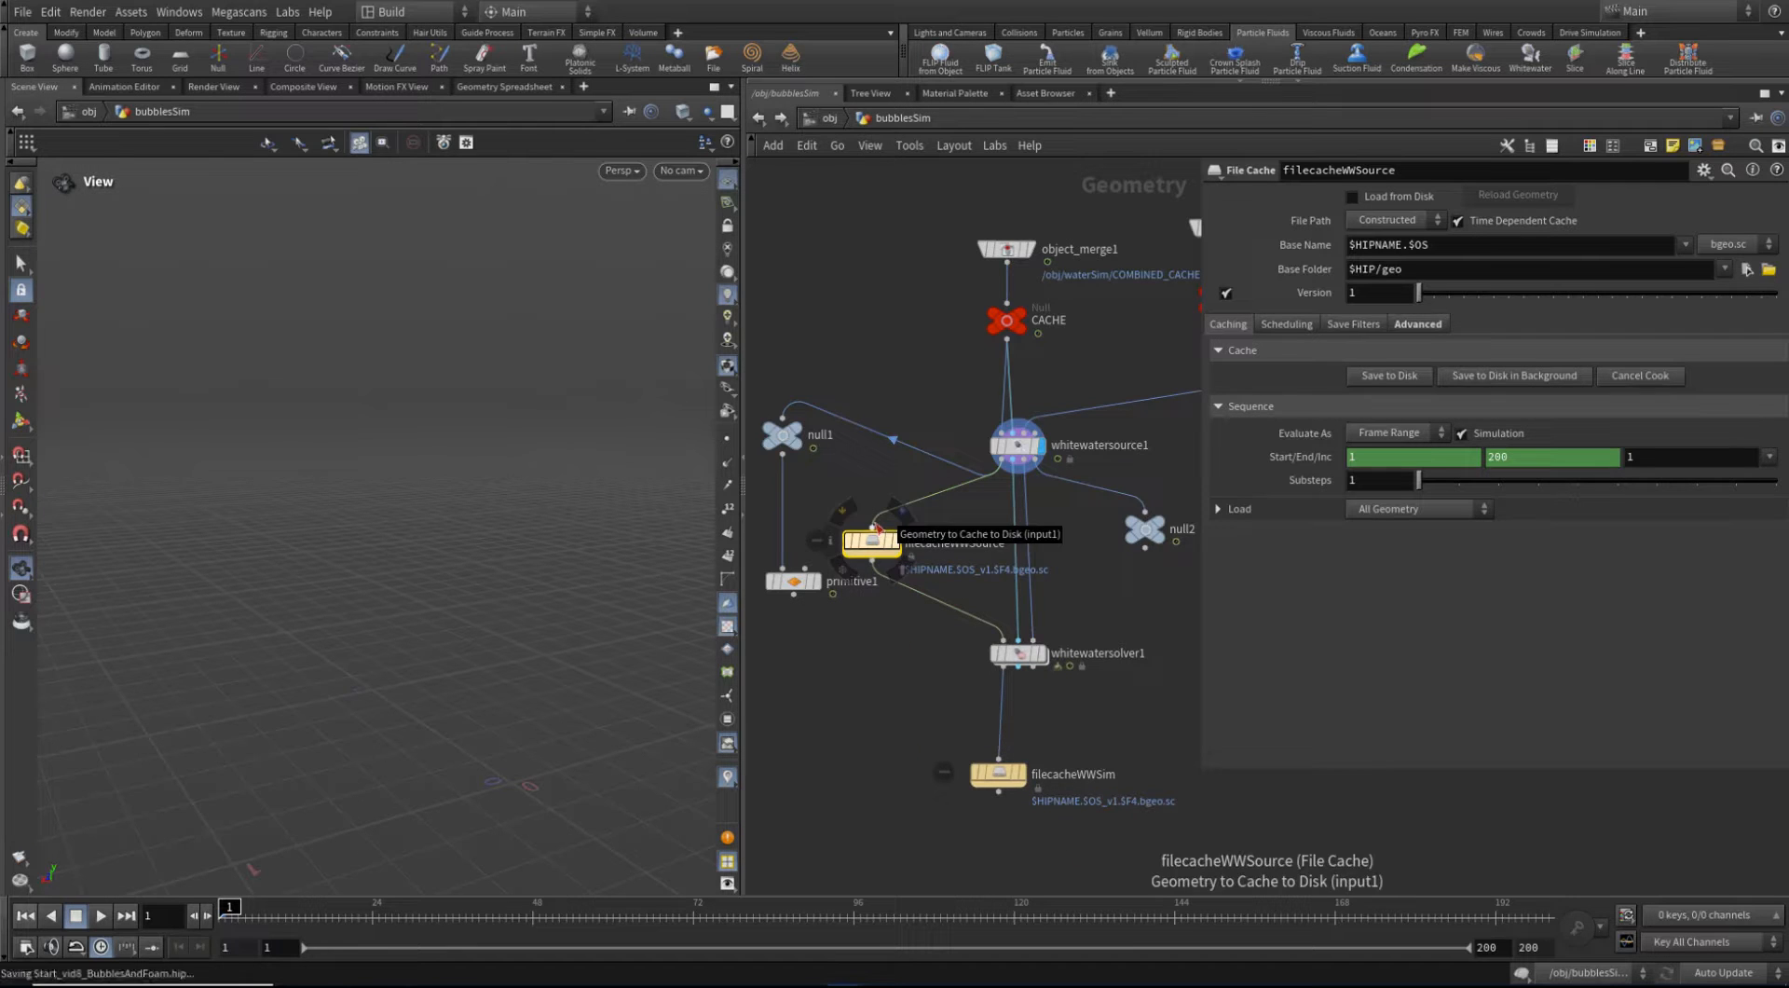
left_click(1461, 434)
Tidy the network by moving primitive1 close to null1 and realigning filecacheWWSource, whitewatersolver1 and filecacheWWSim
scroll(829, 727, "down", 1)
middle_click_drag(815, 669, 875, 671)
left_click_drag(863, 613, 852, 466)
mouse_move(852, 542)
left_mouse_down()
mouse_move(853, 513)
mouse_move(918, 604)
left_mouse_up()
middle_click_drag(911, 689, 858, 642)
left_click_drag(1019, 637, 1009, 628)
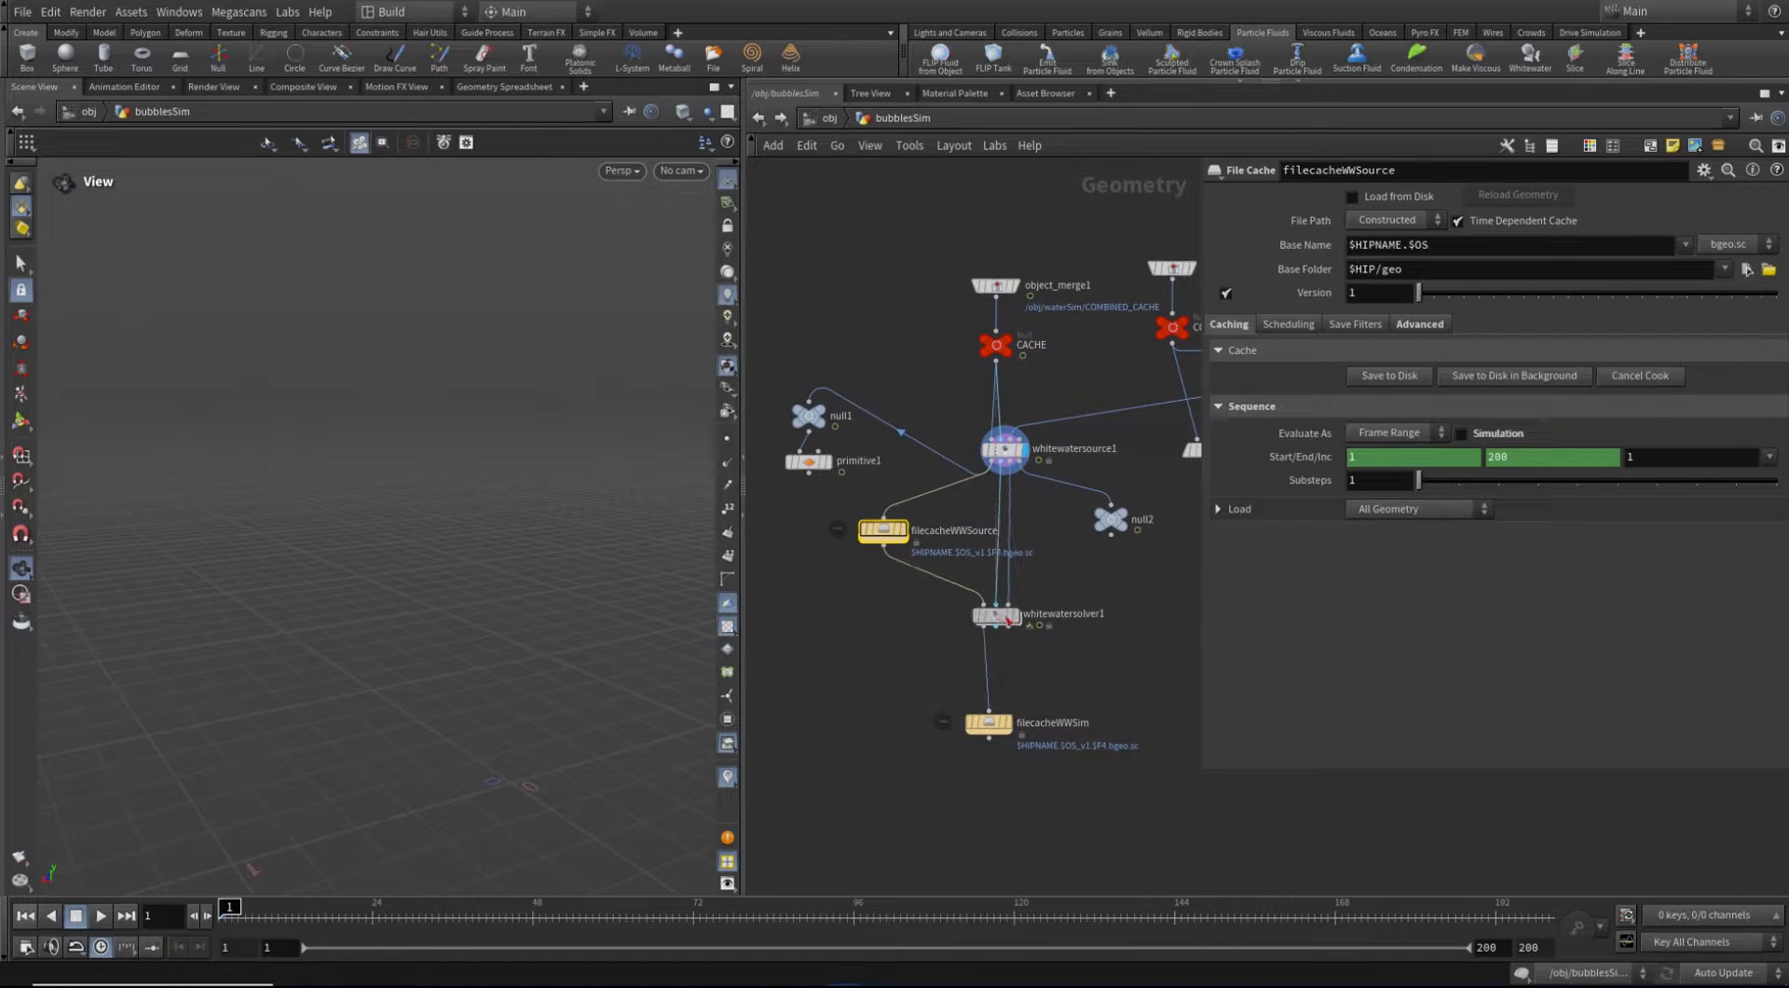
left_click(991, 727)
left_click_drag(993, 733, 986, 732)
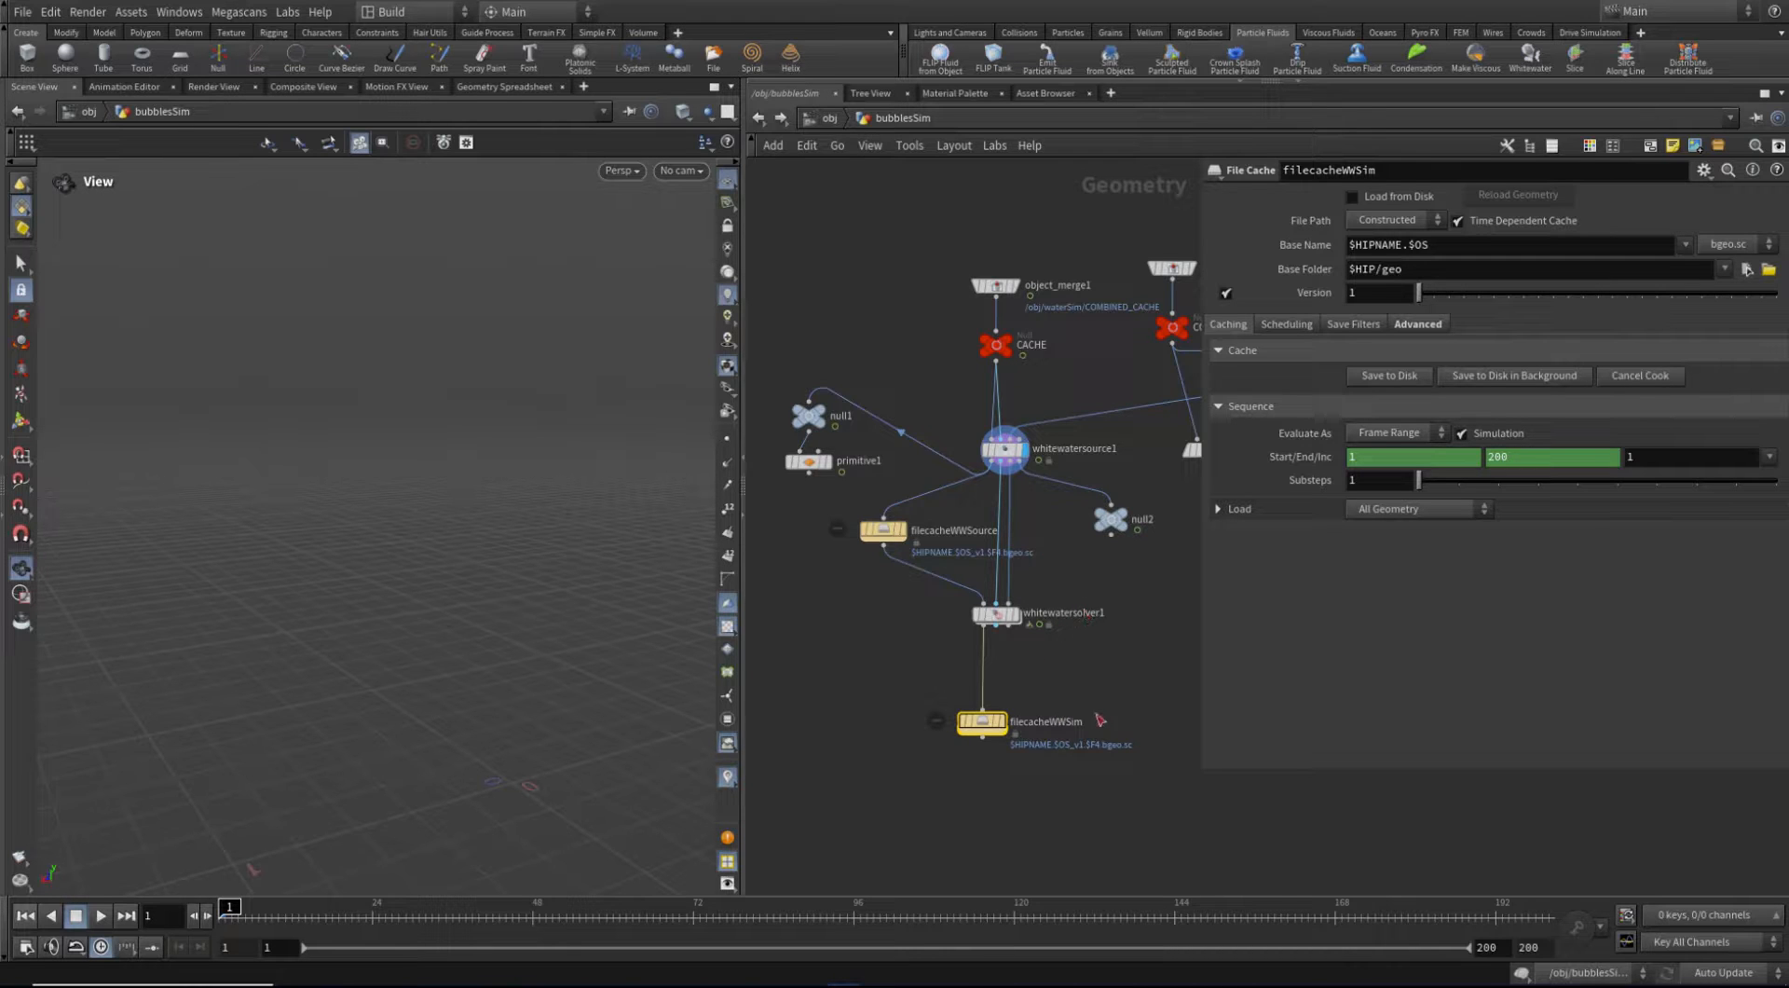
Add a TOP Network node beside whitewatersolver1 and save the scene
middle_click_drag(866, 667, 892, 679)
key("Tab")
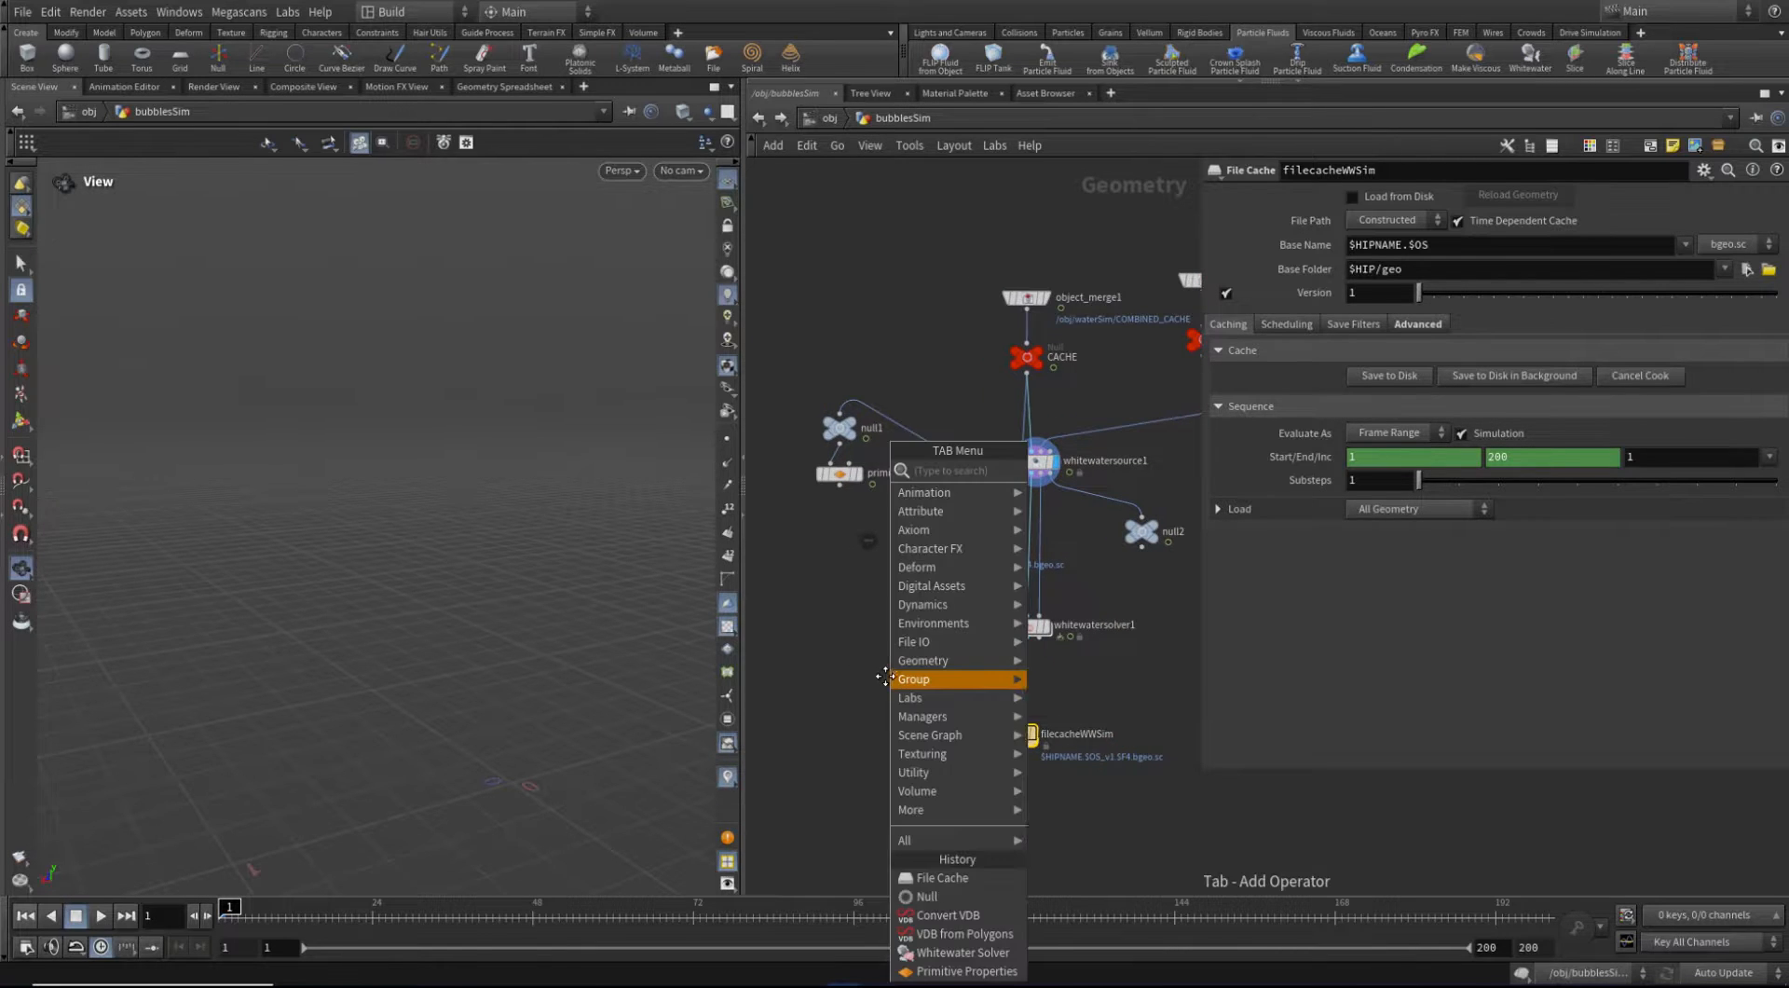
type("top")
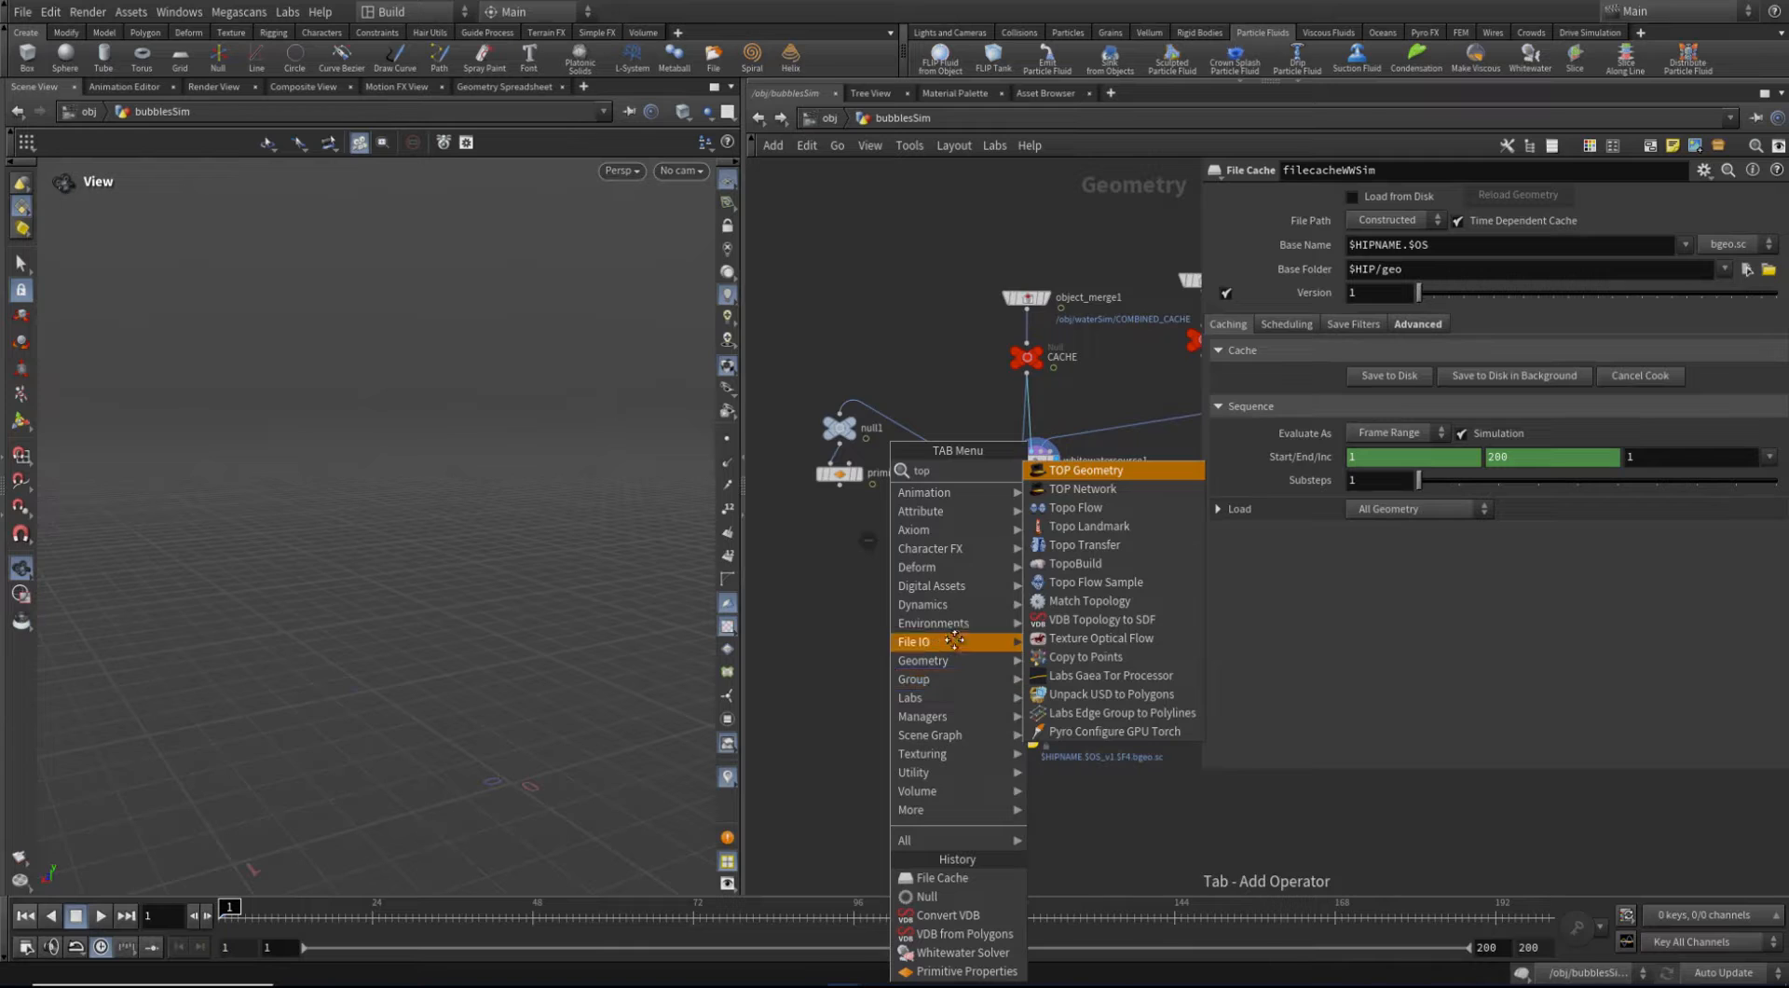
left_click(1122, 486)
left_click(873, 698)
key("ctrl+s")
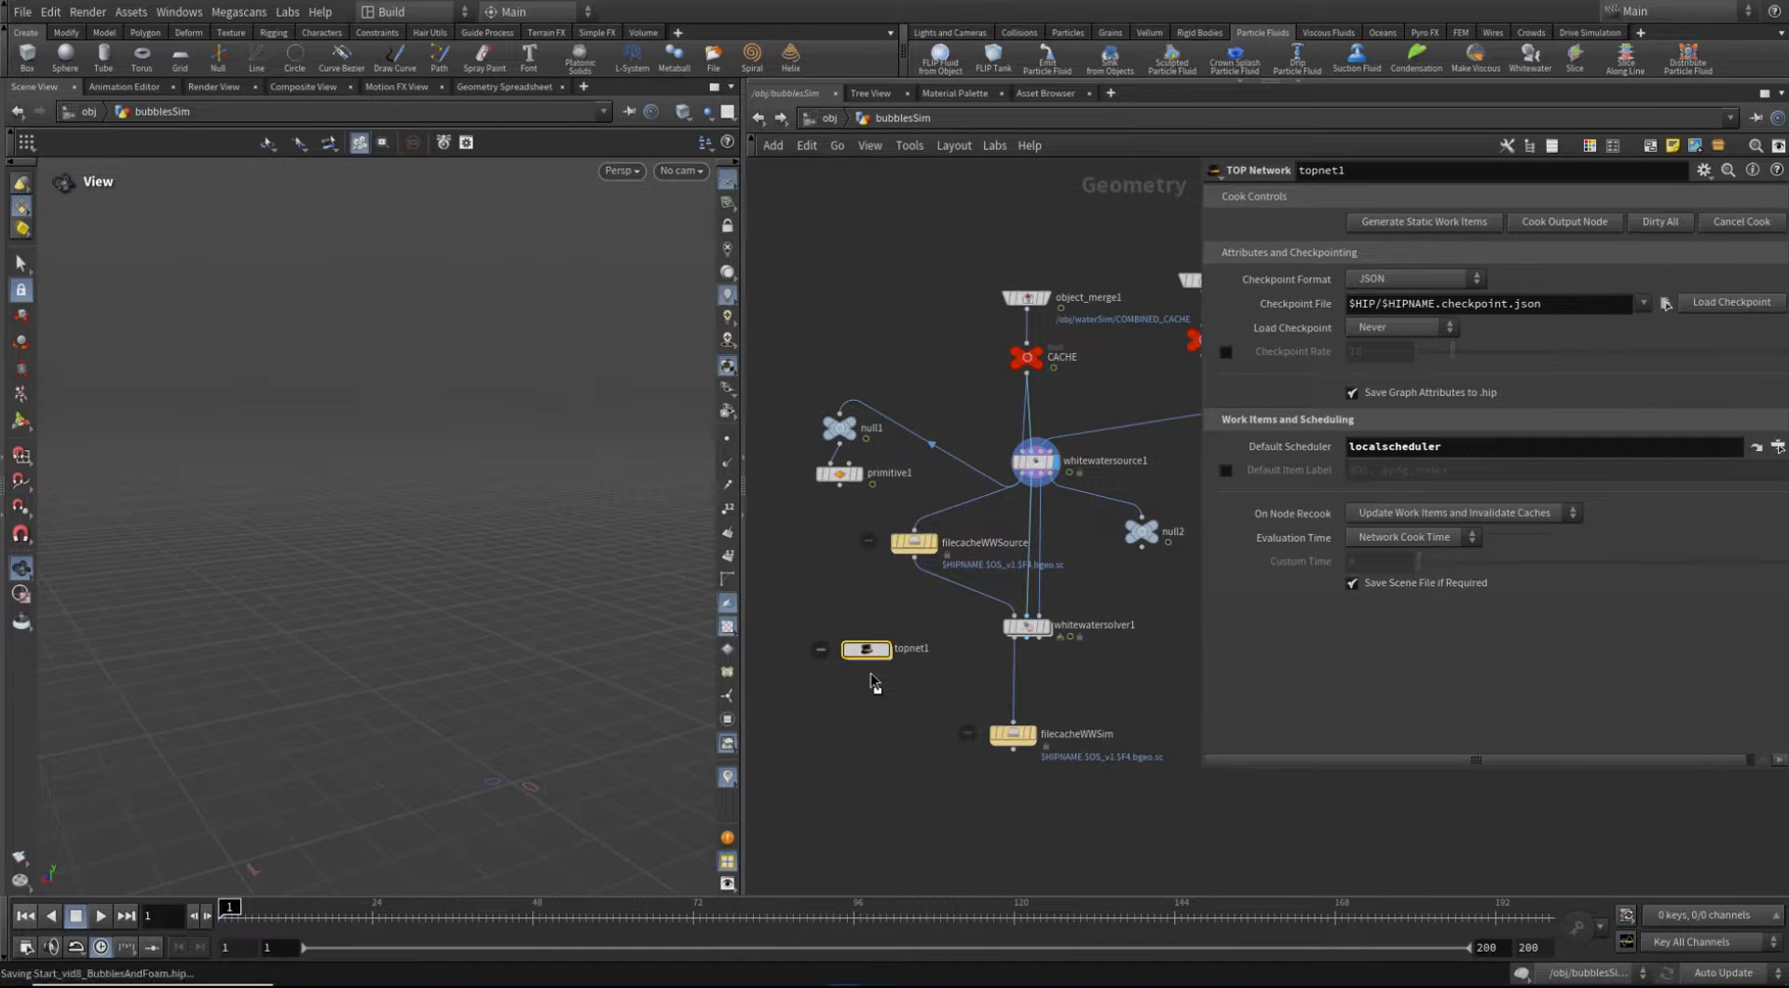
Copy the render node inside filecacheWWSource and return to the bubblesSim network
double_click(918, 548)
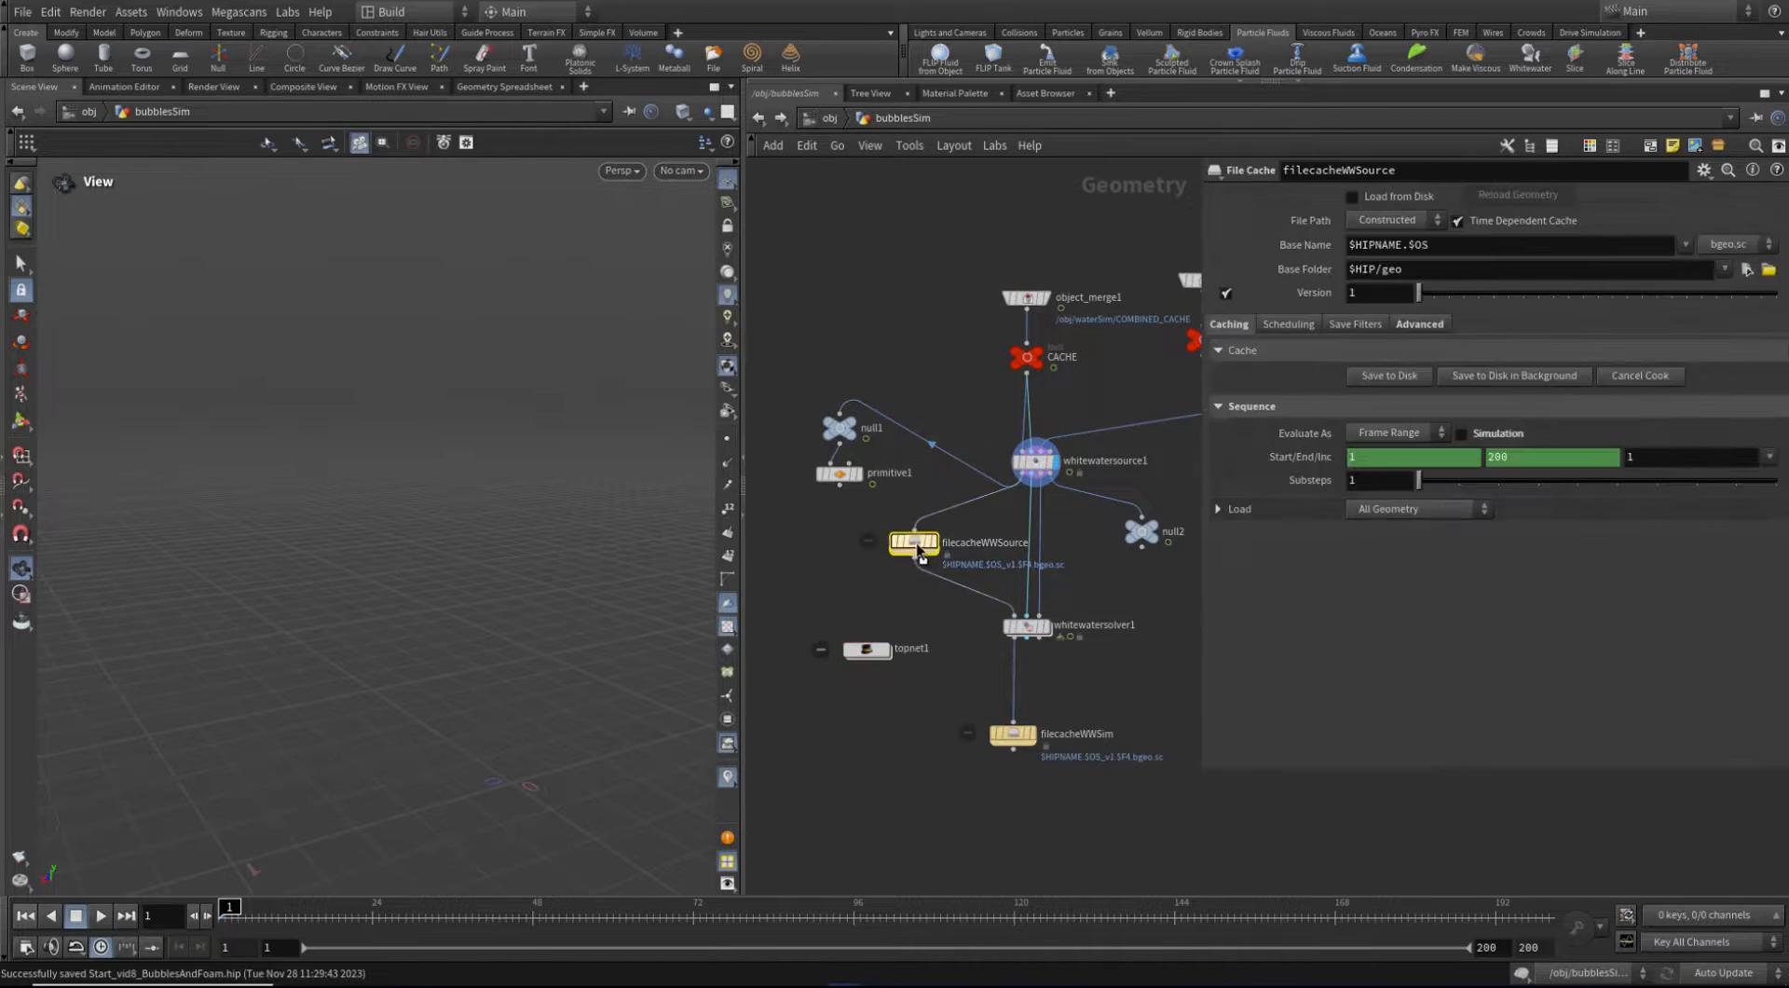
left_click_drag(1105, 550, 975, 624)
key("ctrl+c")
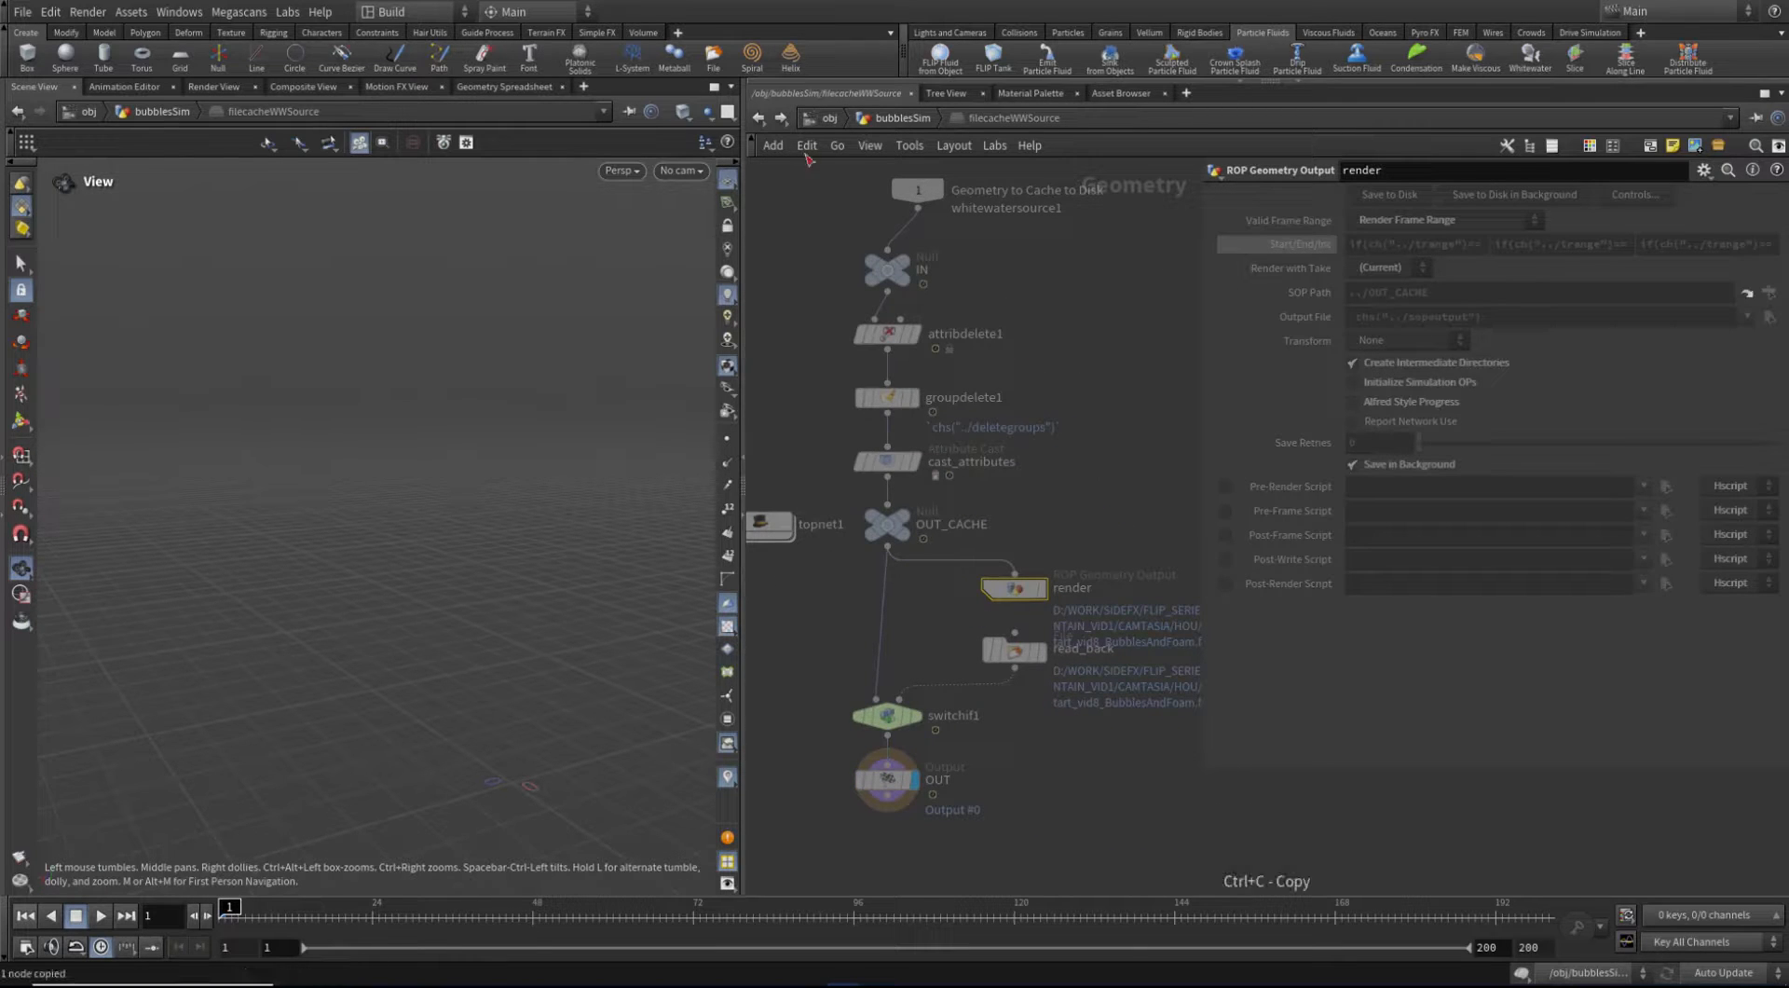
left_click(894, 119)
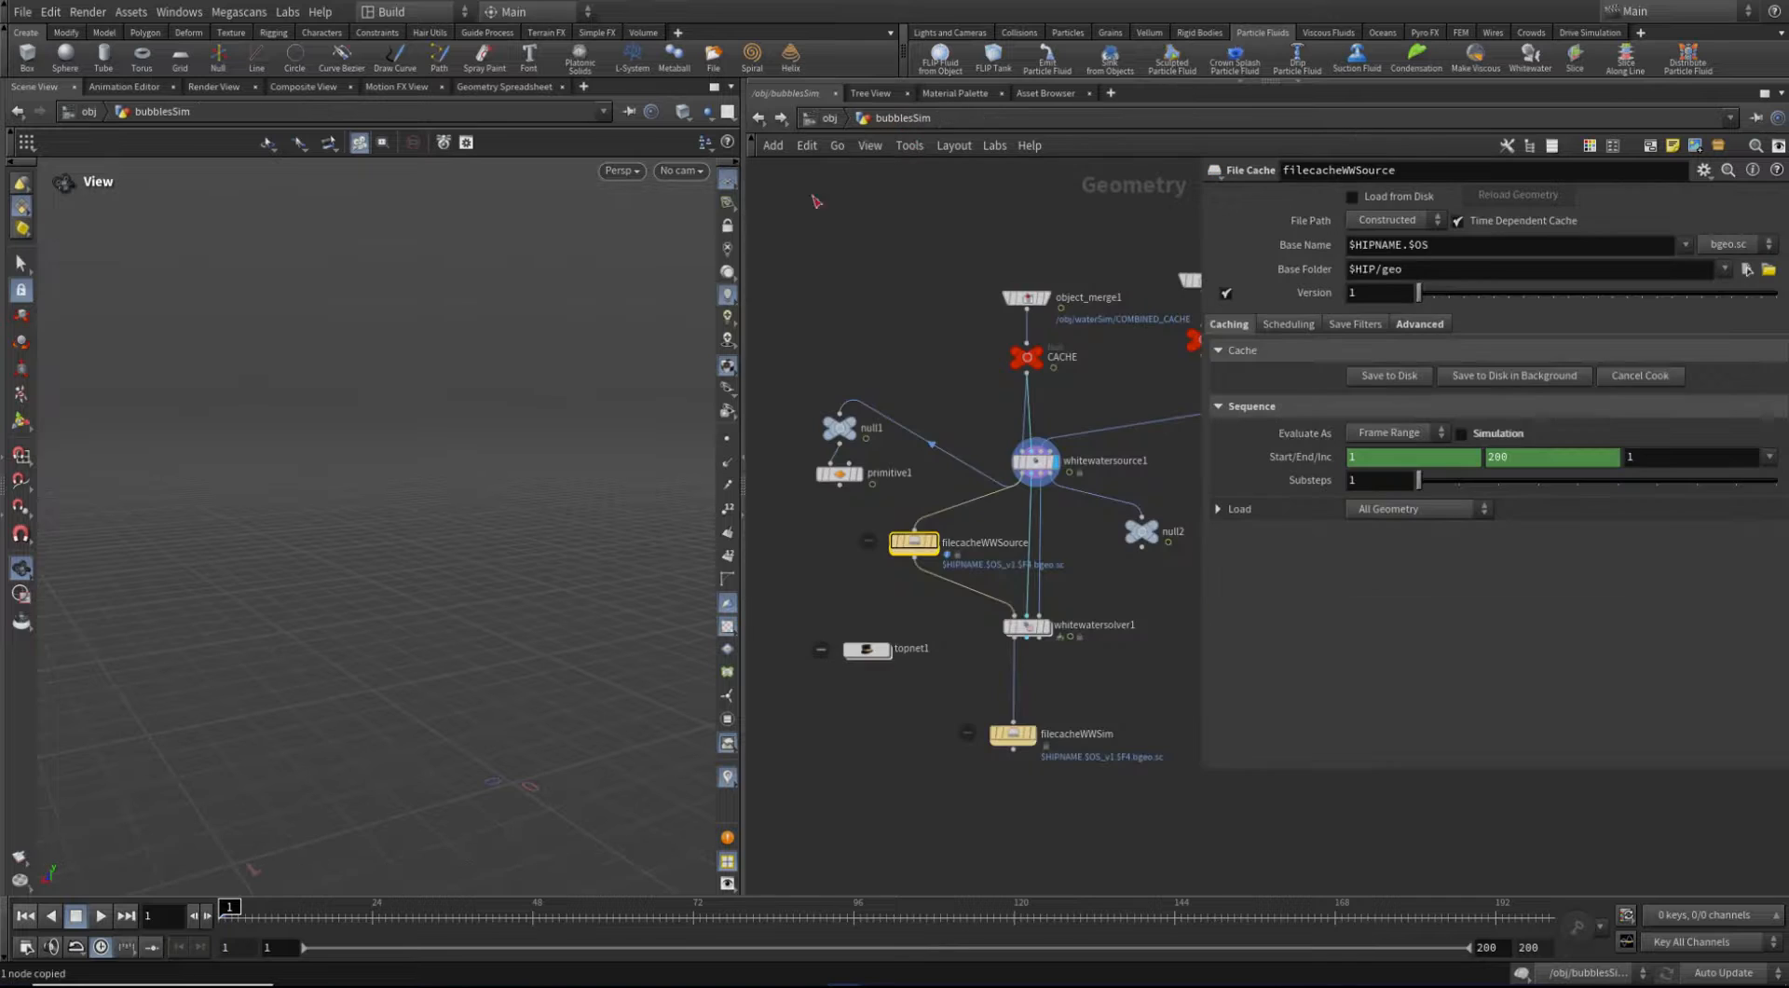
Add a ROP Fetch node inside topnet1
double_click(866, 650)
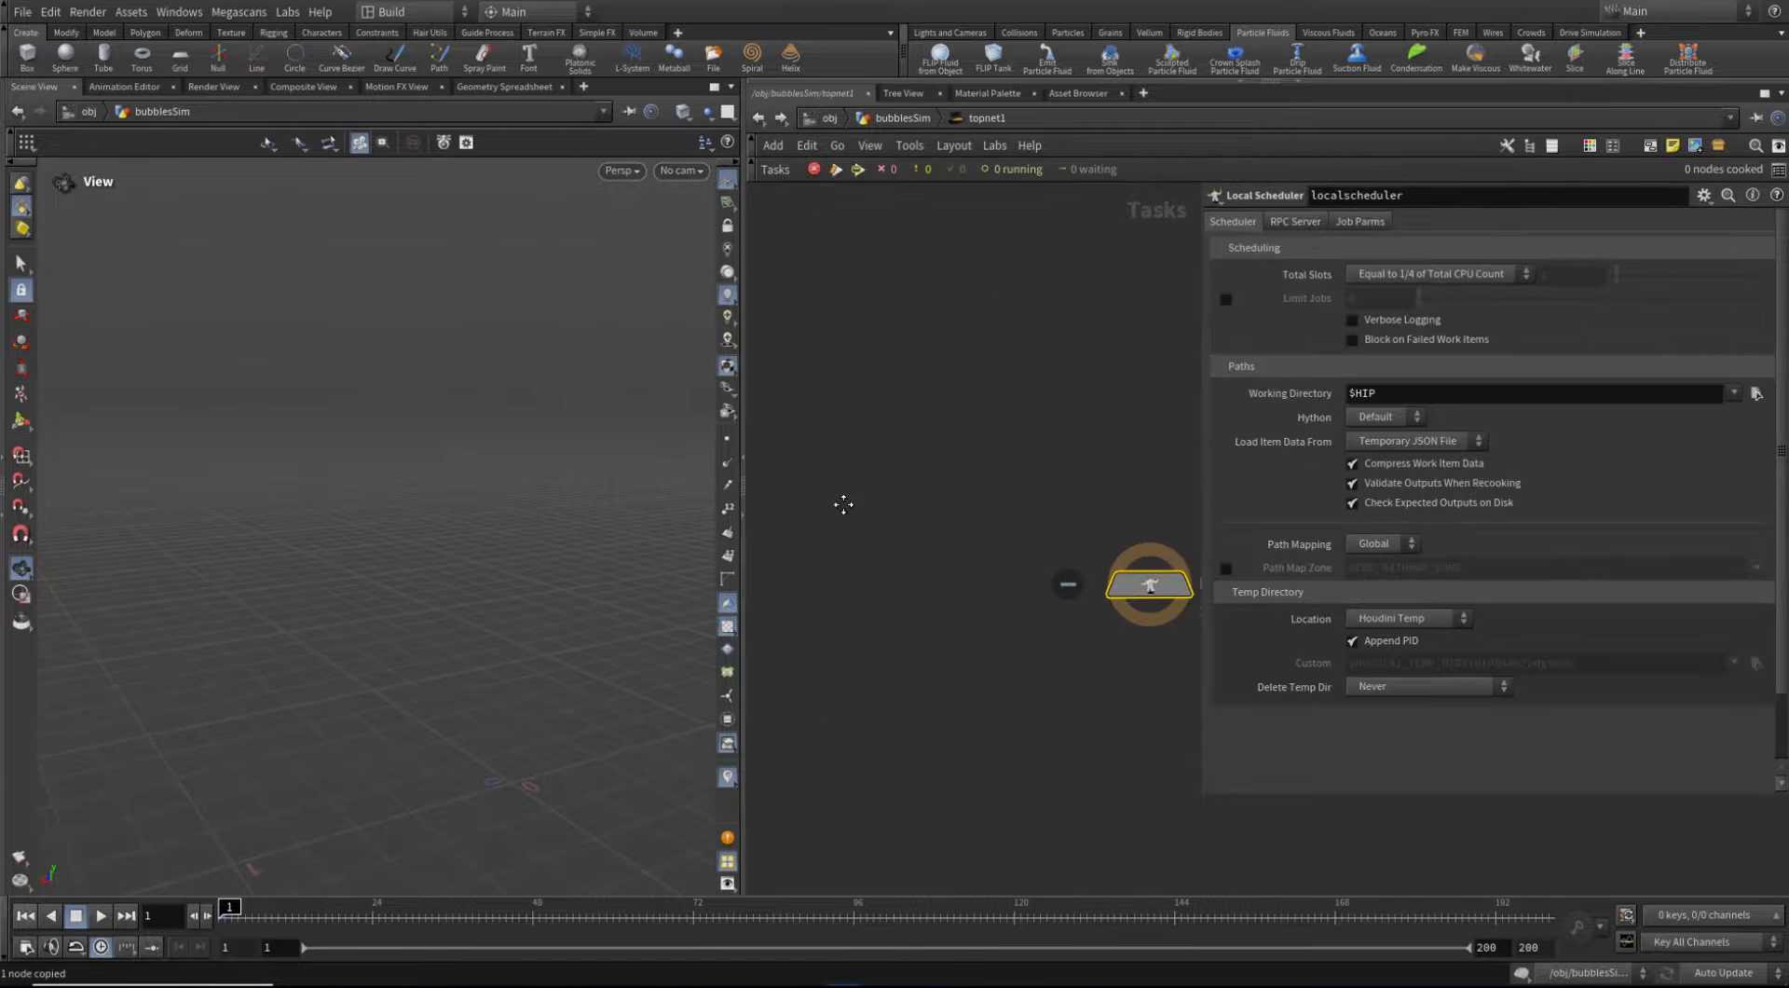
key("Tab")
type("fet")
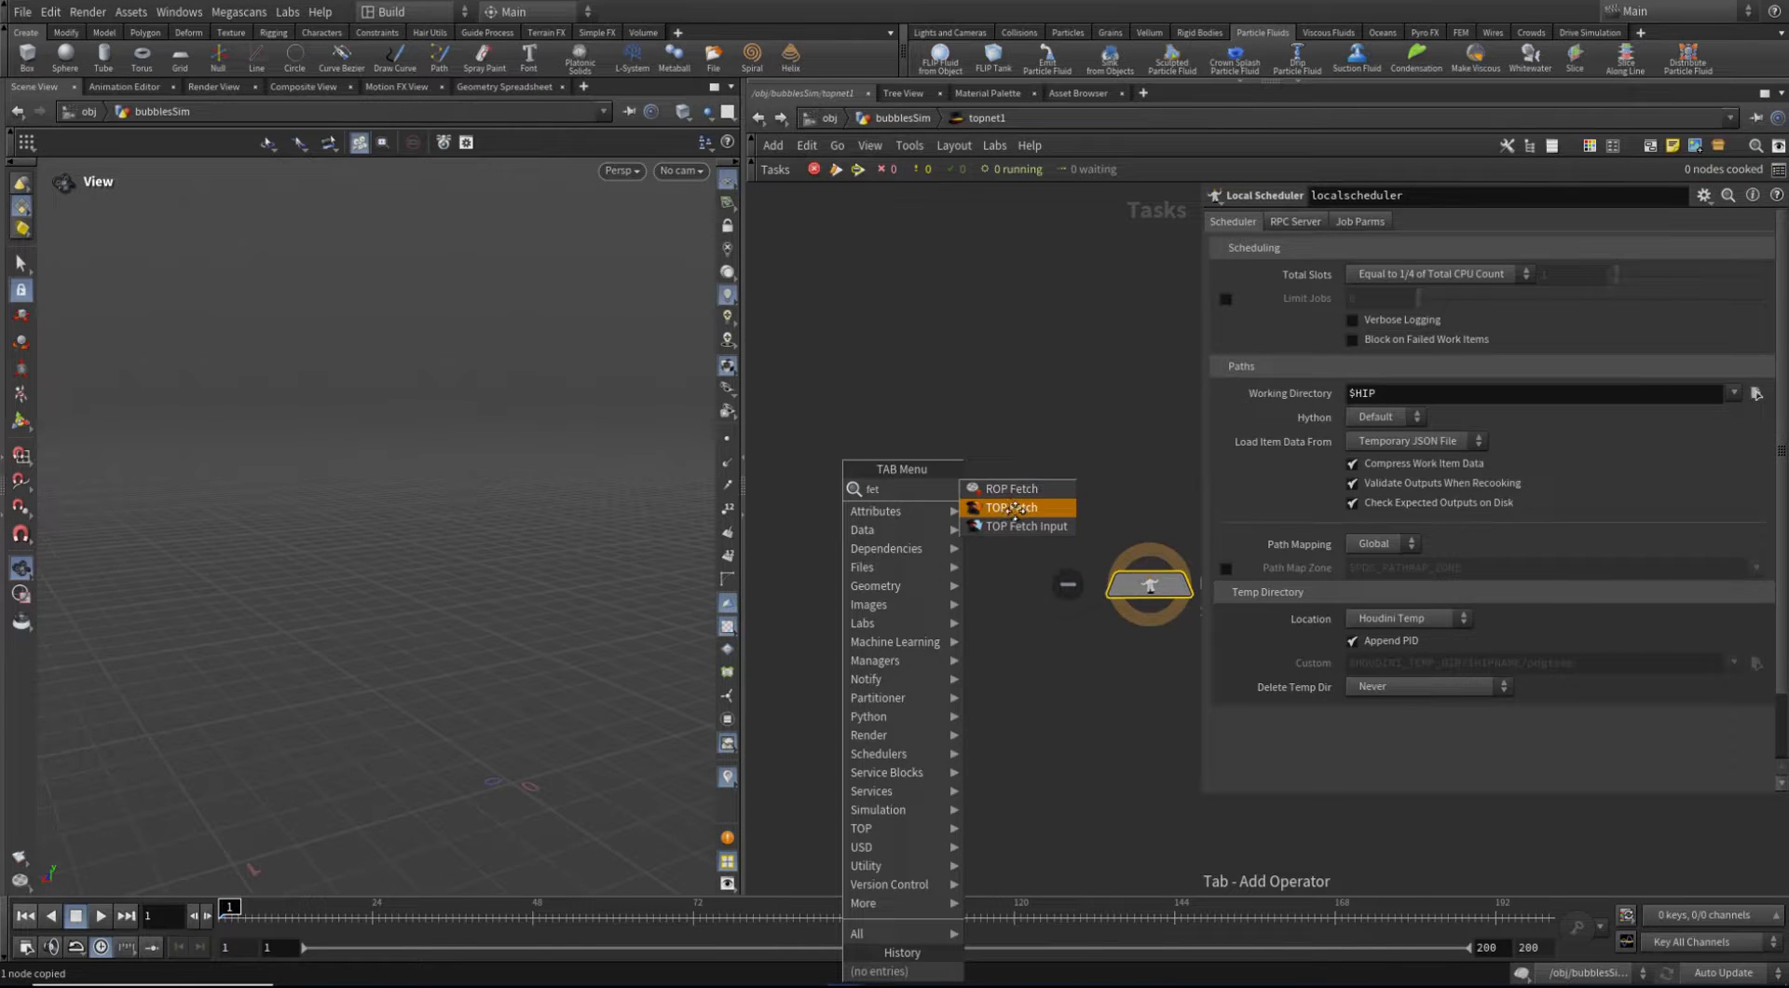
left_click(1011, 488)
left_click(905, 485)
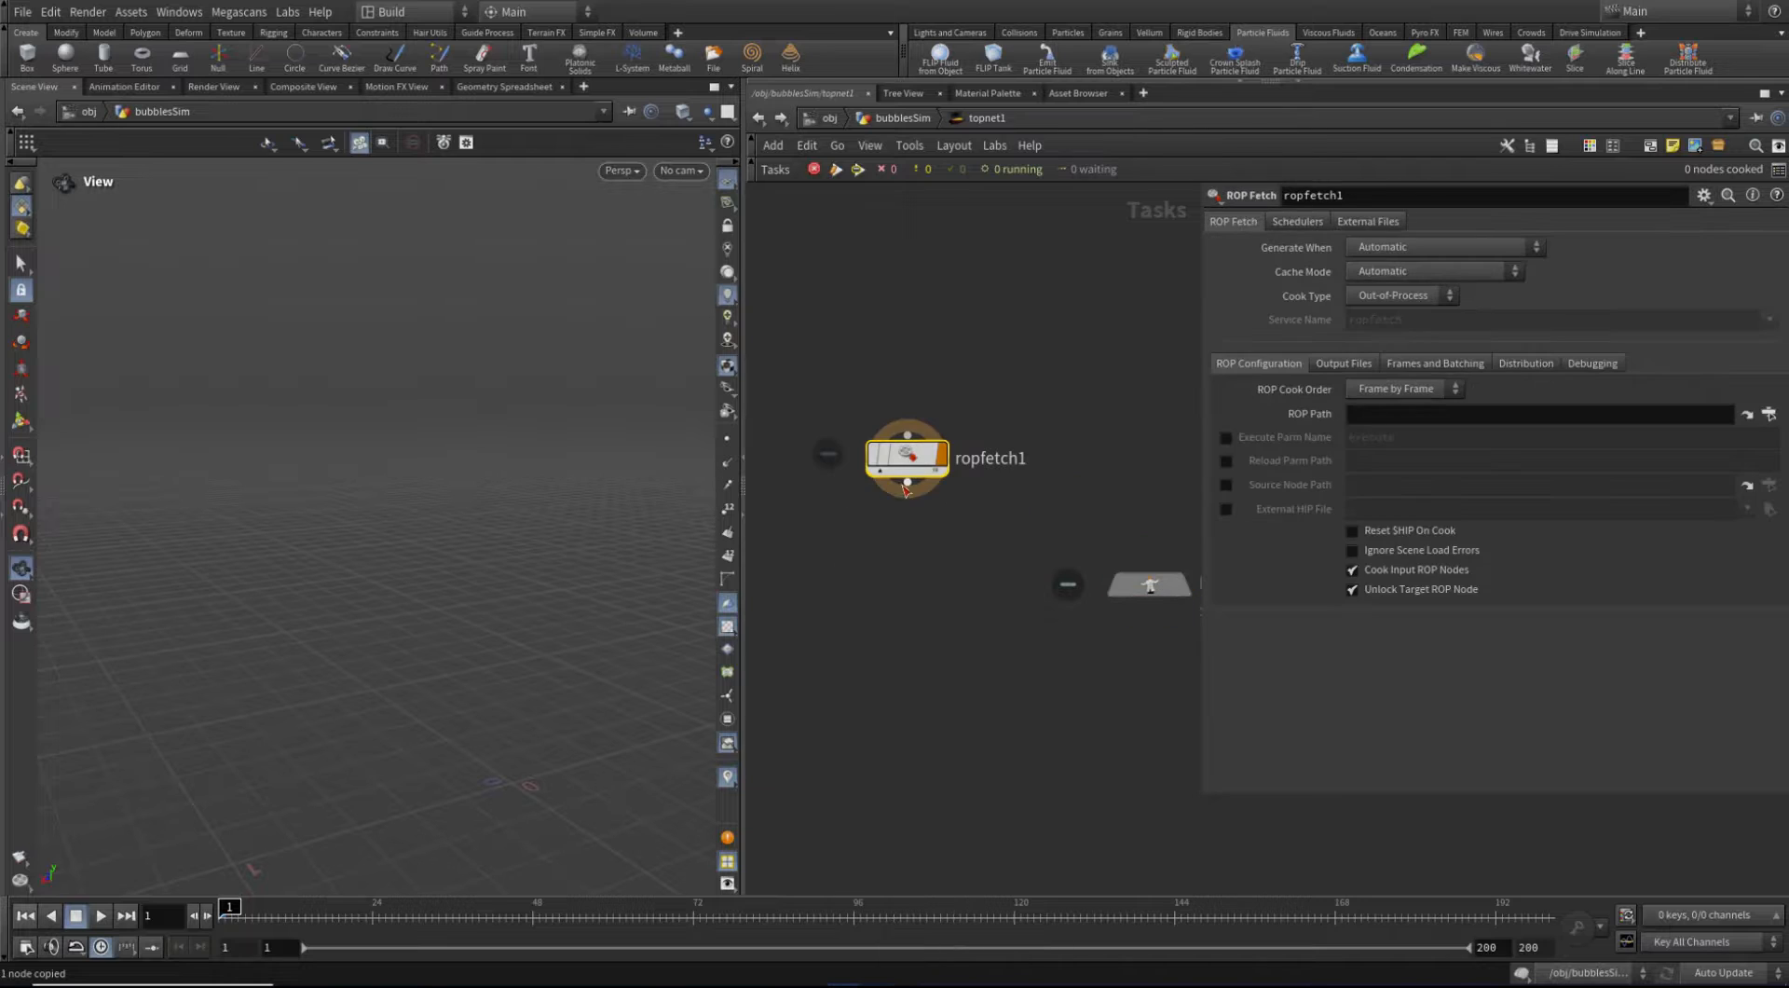
Point the fetch node's ROP Path to the copied render node, using the relative path ../../filecacheWWSource/render
left_click(1394, 416)
key("ctrl+v")
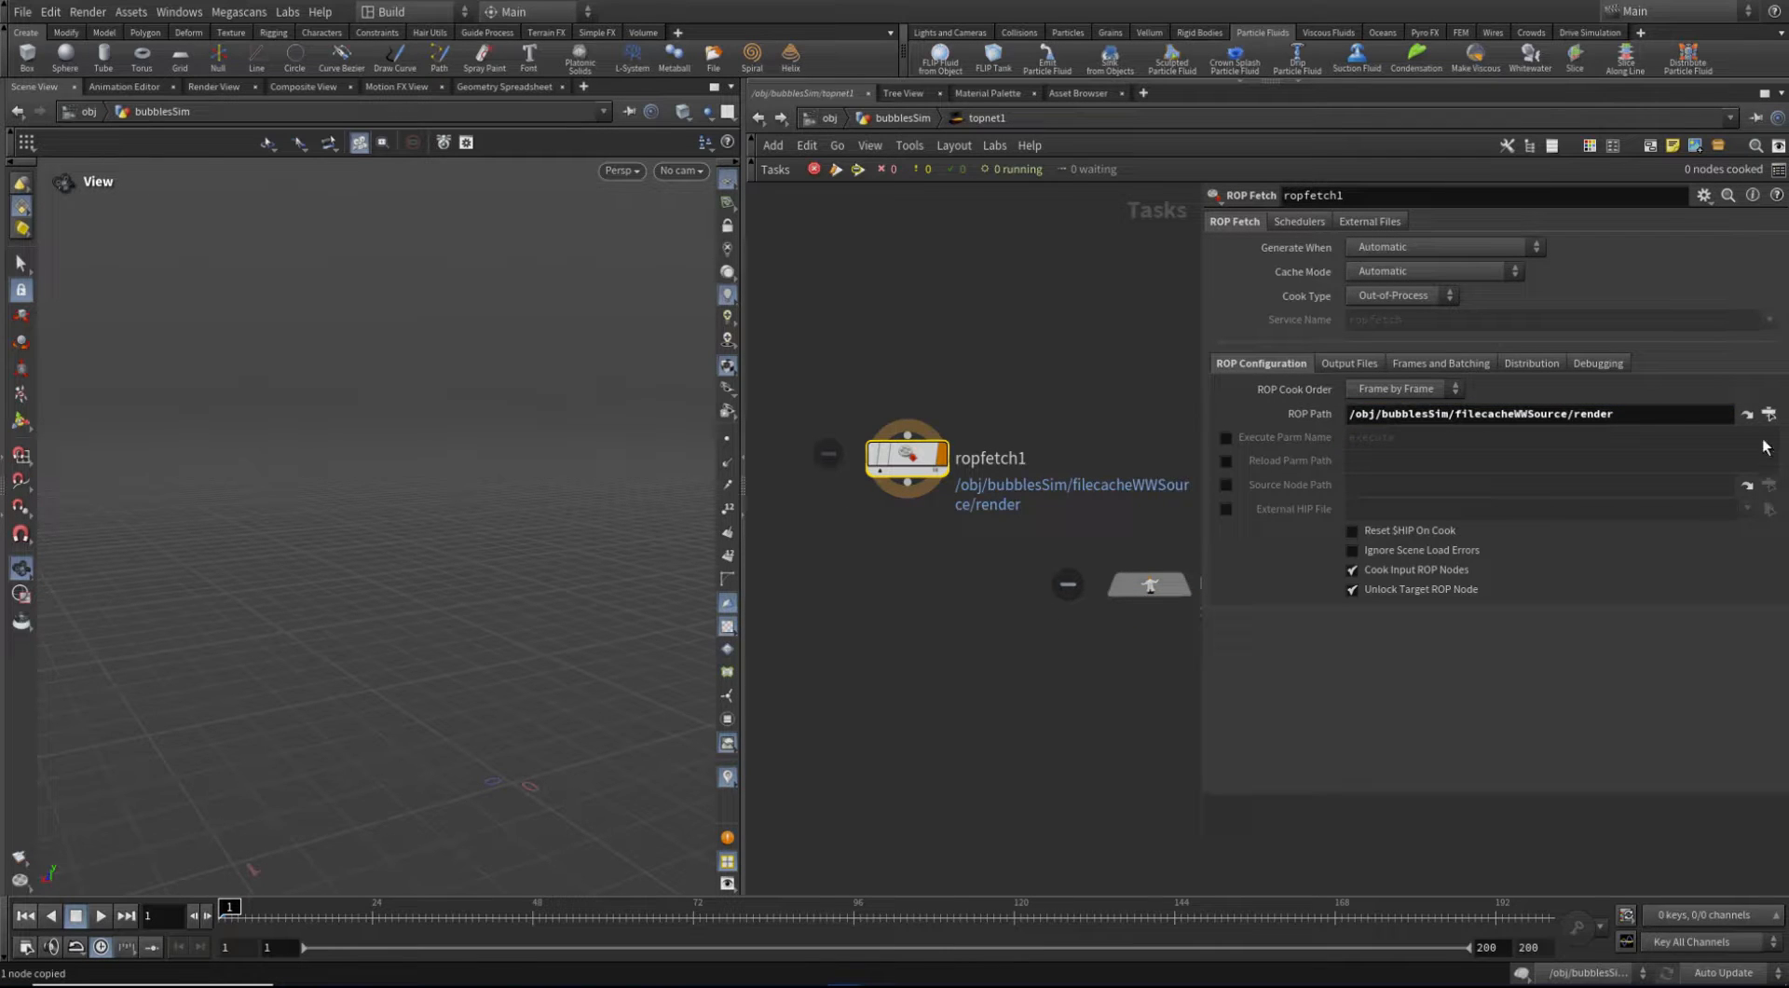
left_click(1769, 414)
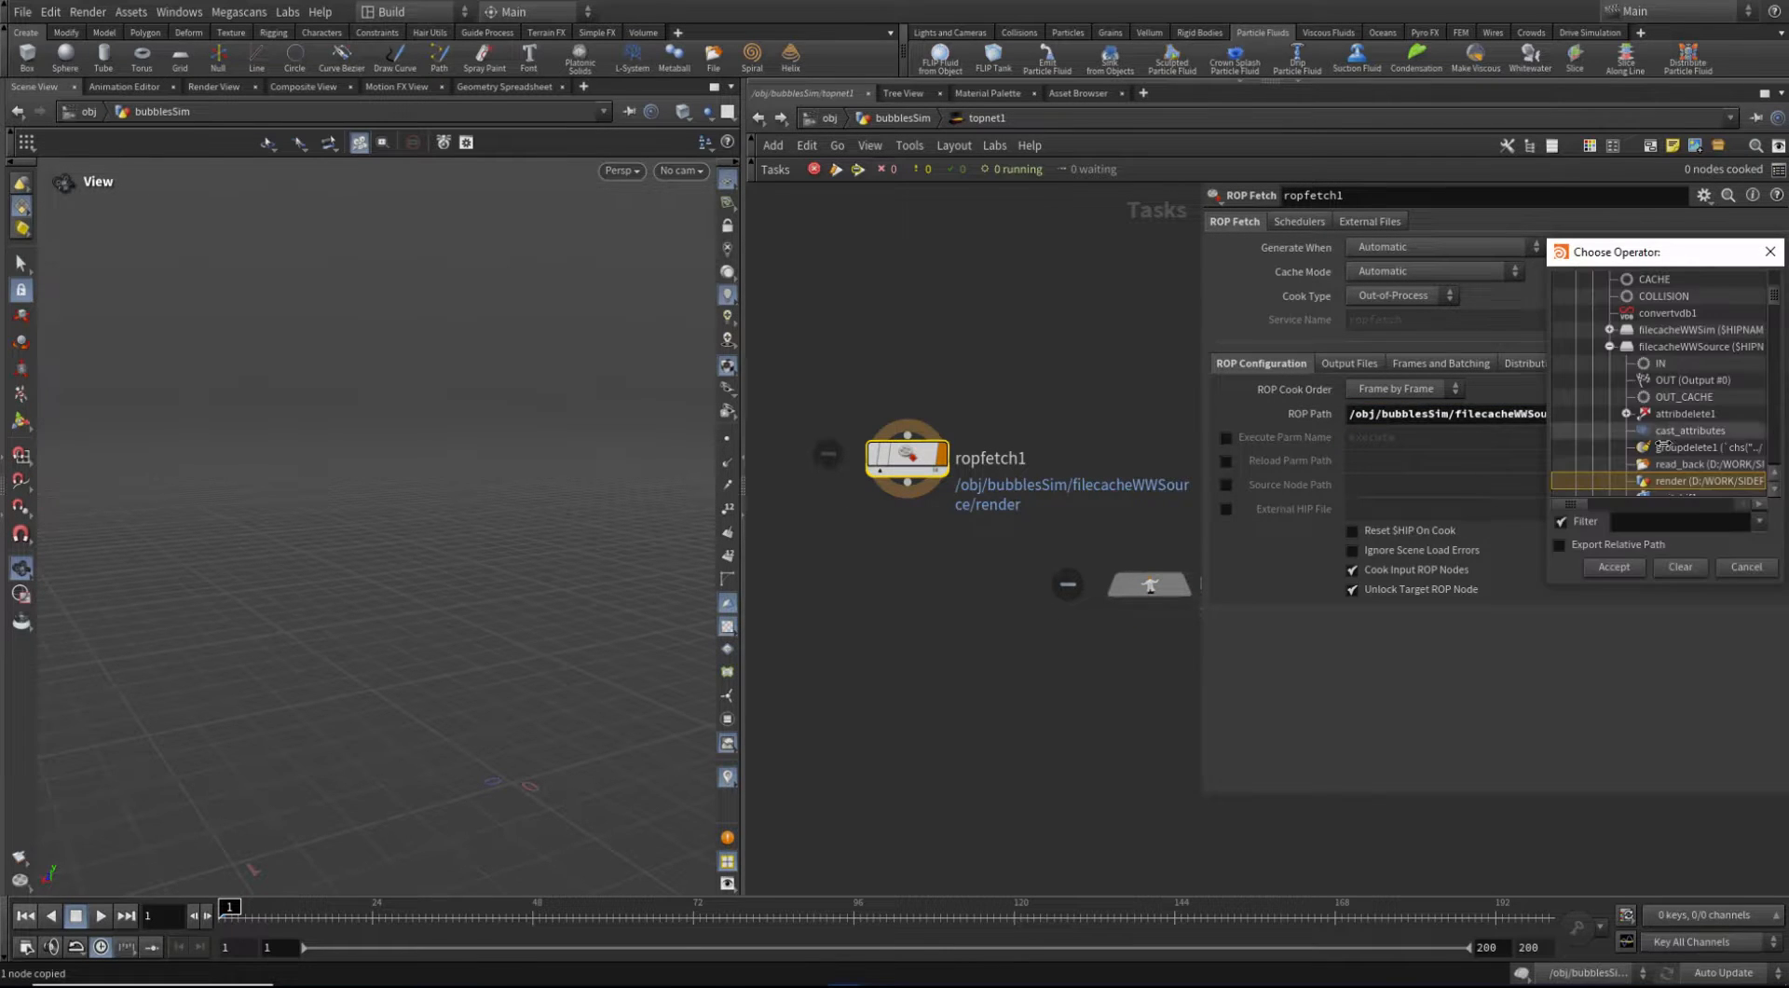
left_click(1613, 567)
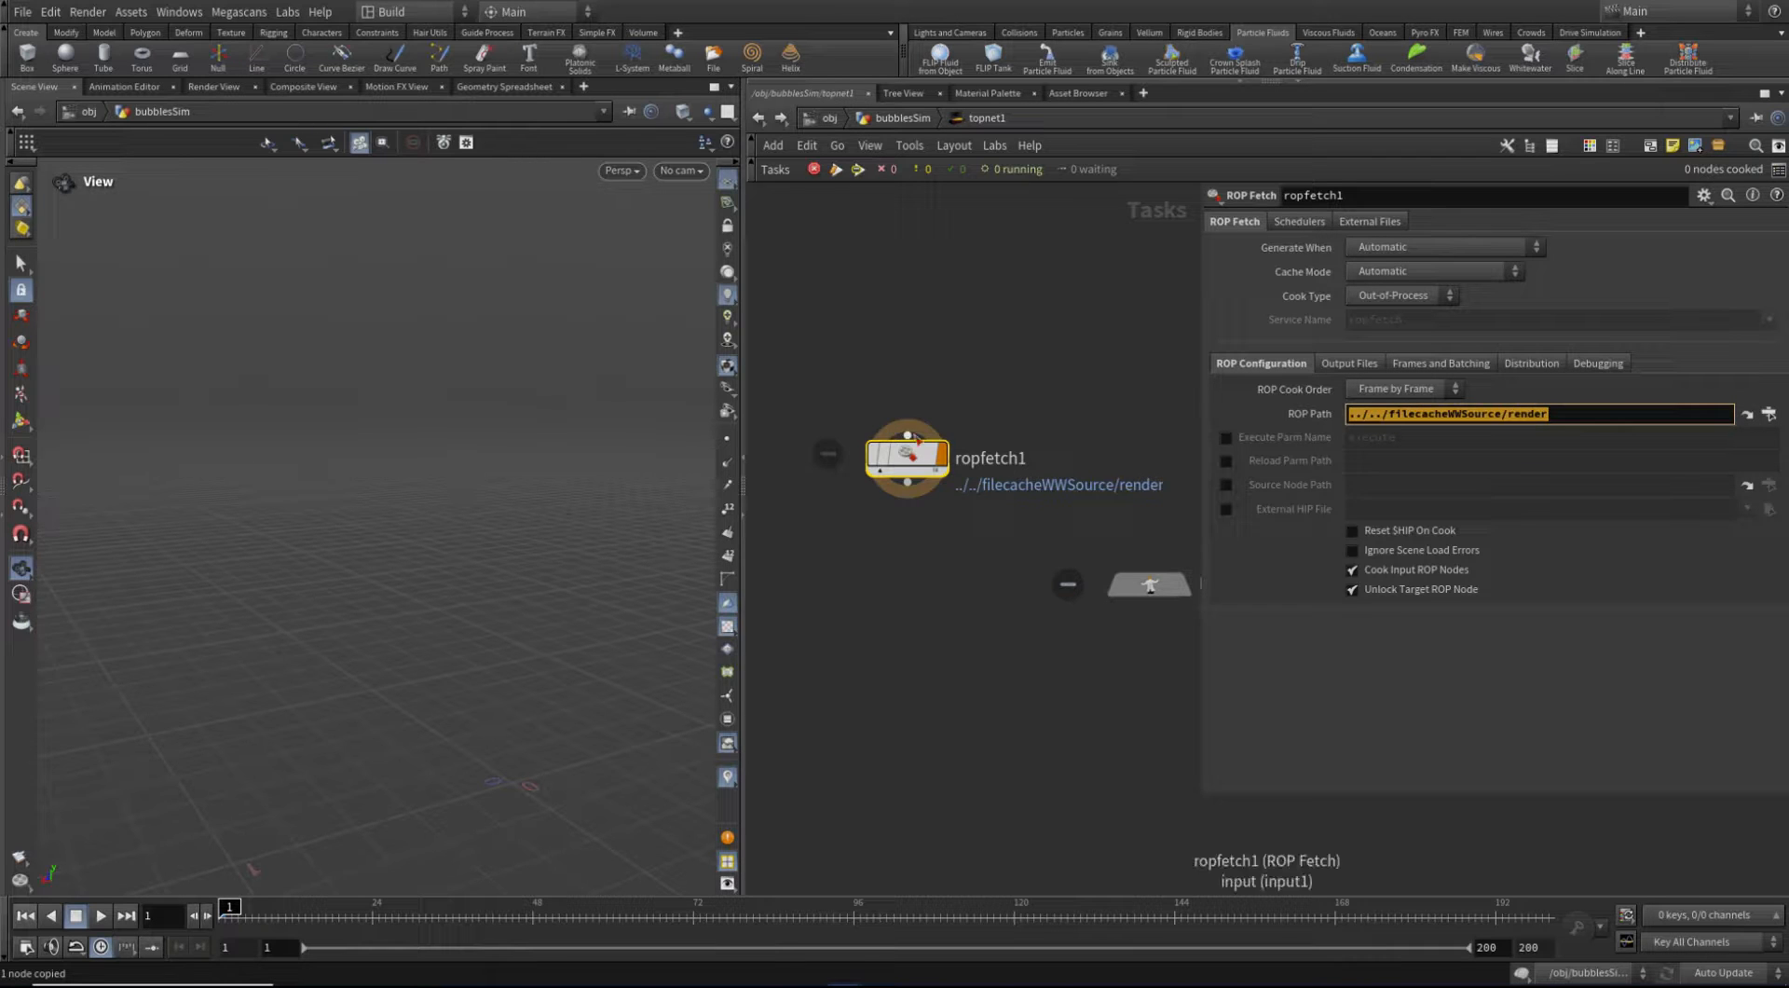
Set ropfetch1 to evaluate using Frame Range with 50 frames per batch
left_click_drag(899, 457, 845, 432)
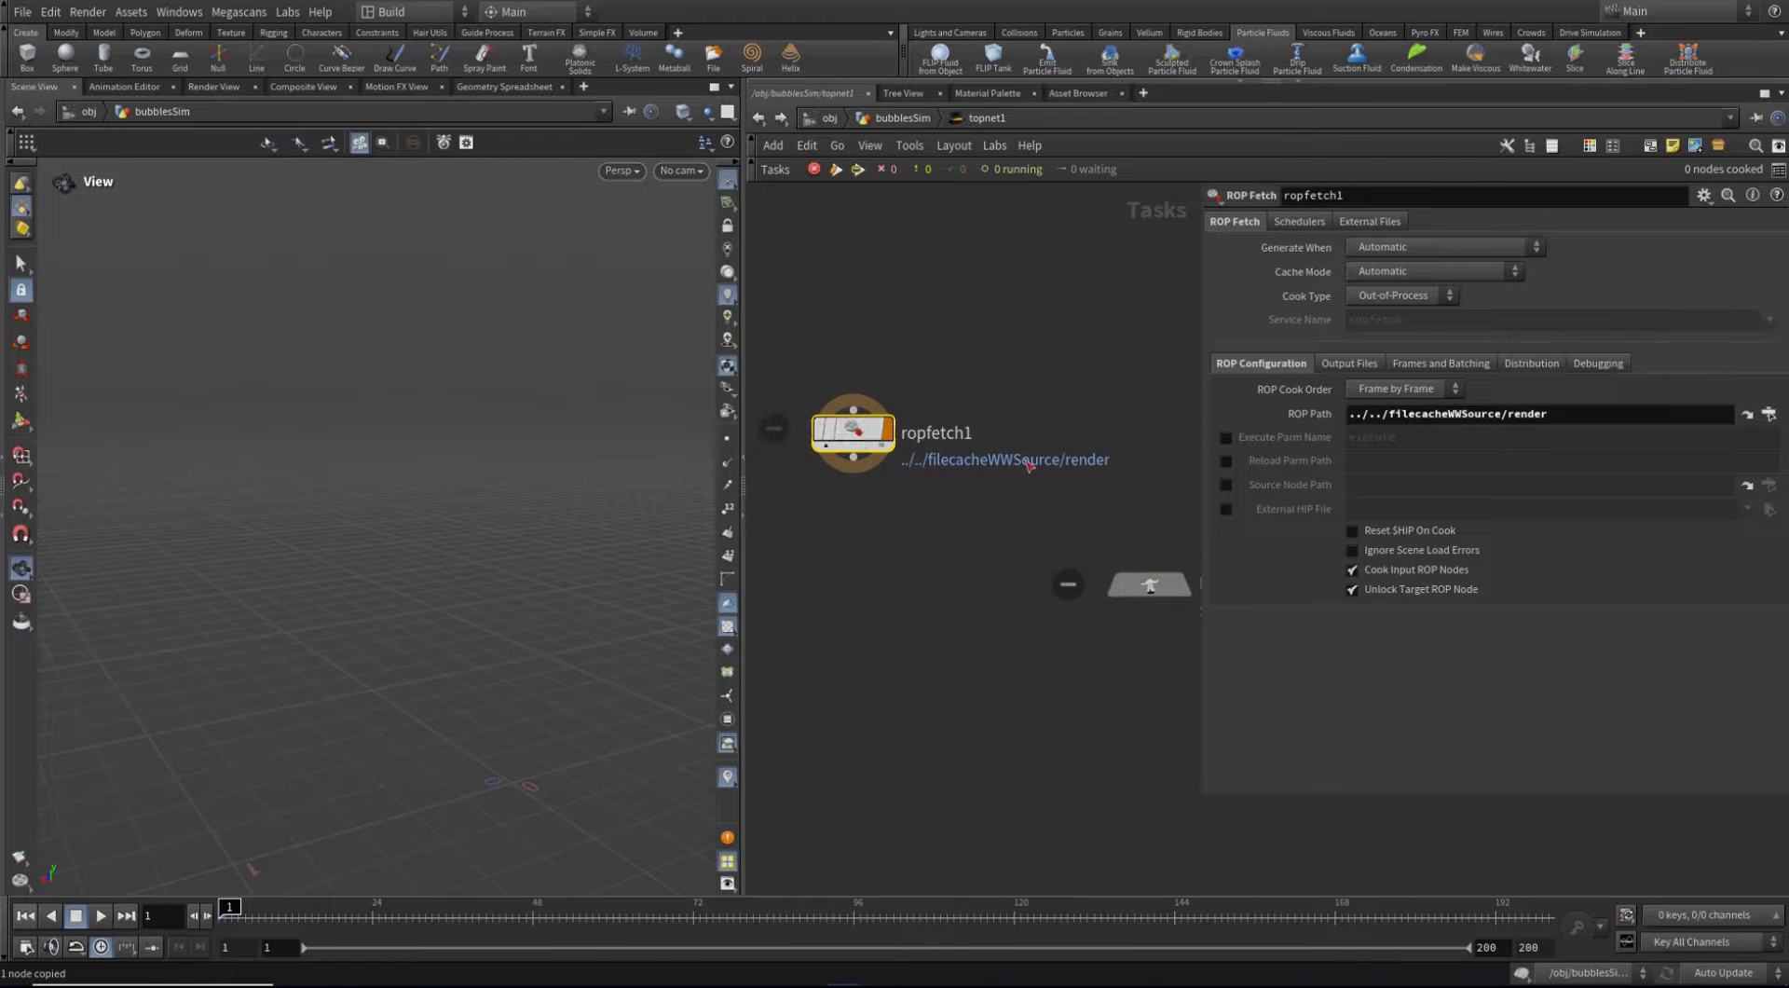
left_click(1362, 363)
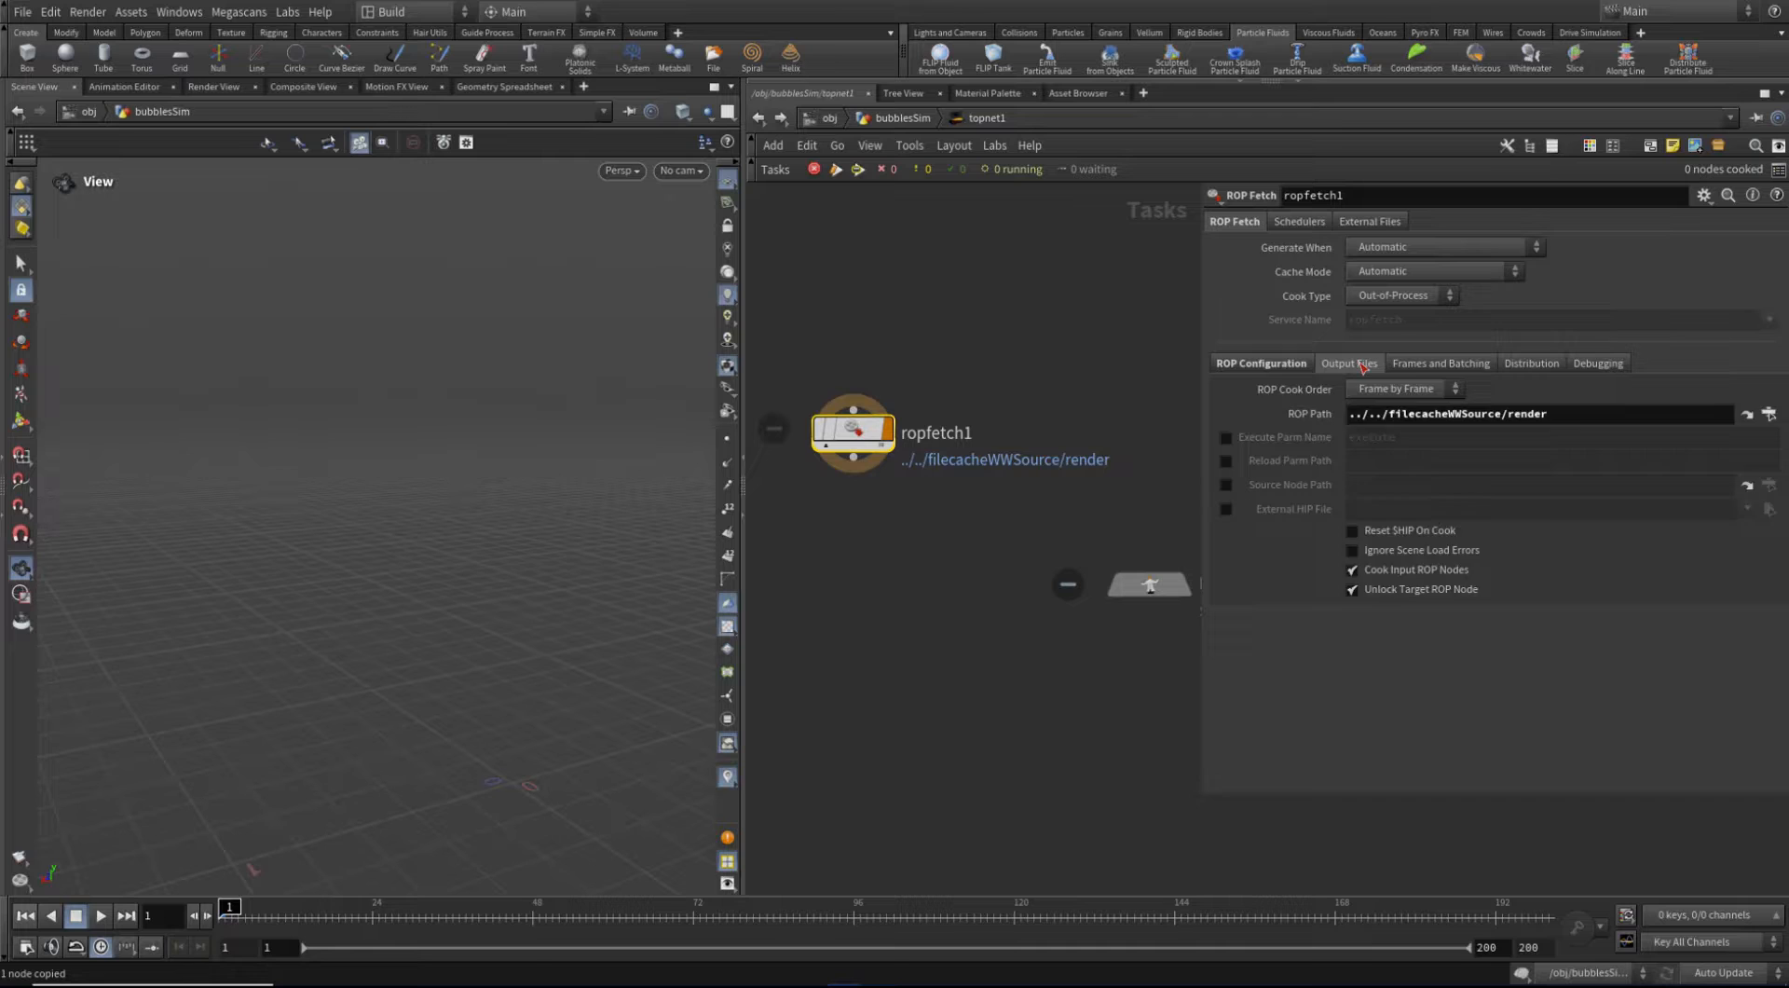
left_click(1422, 364)
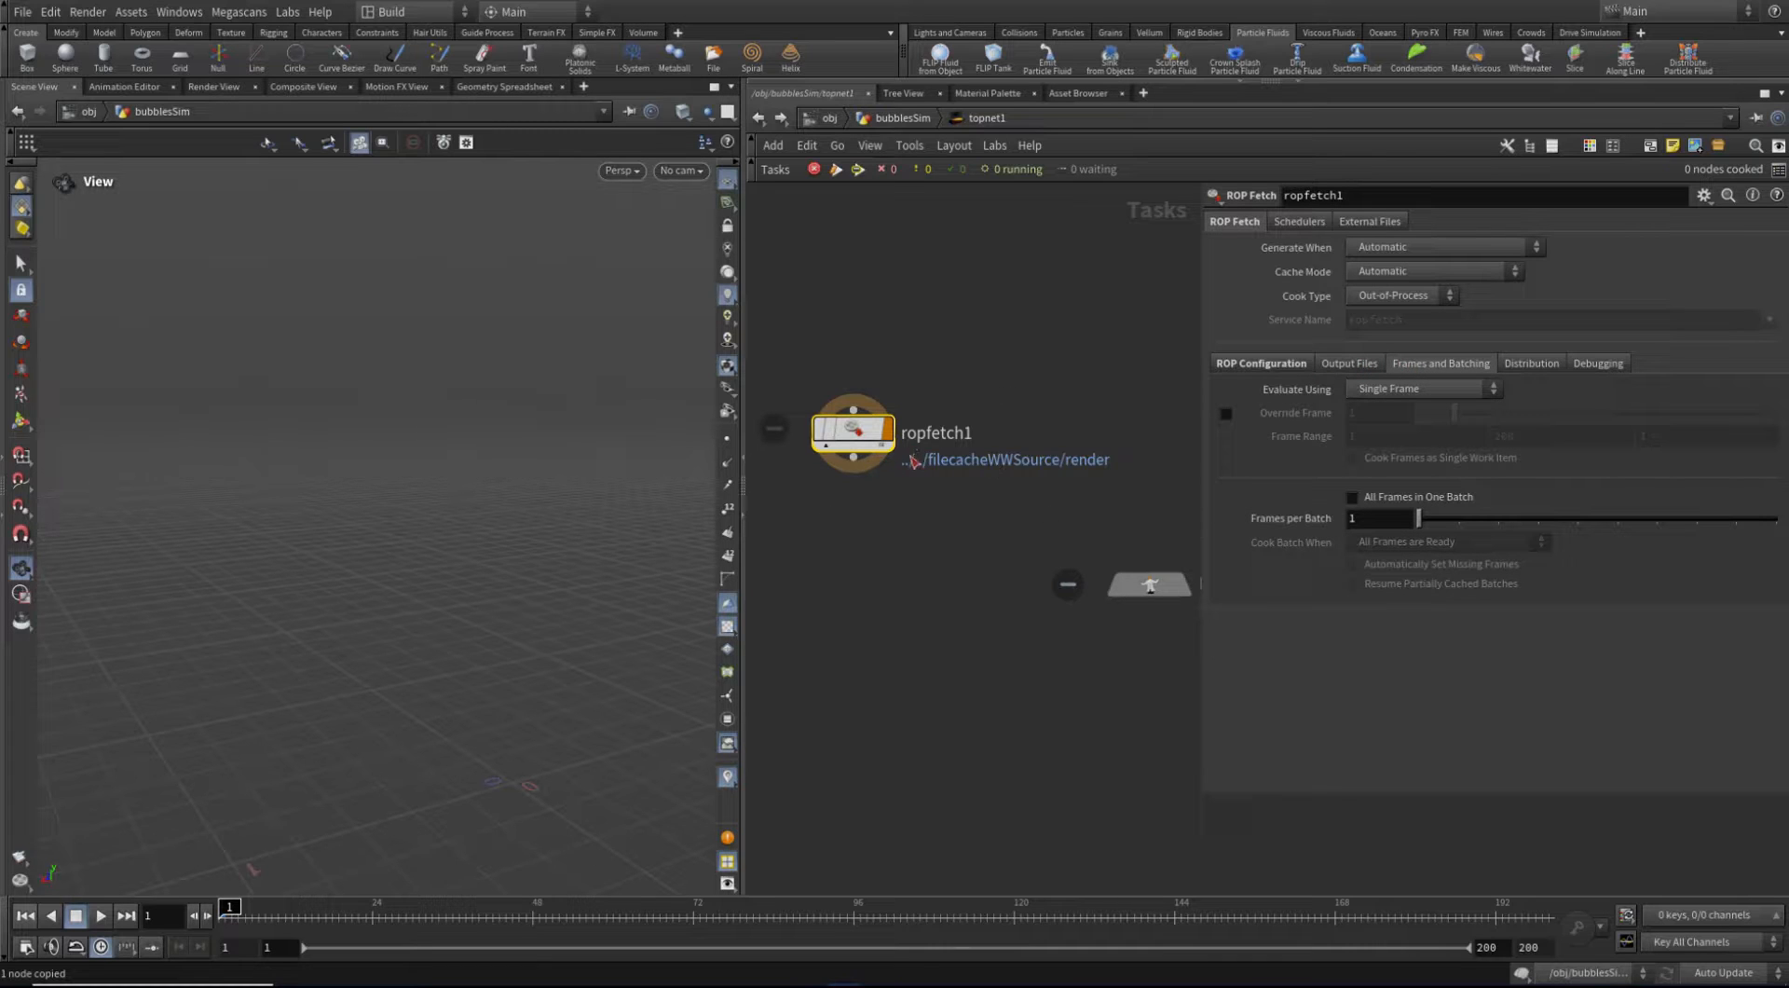
left_click(1421, 390)
left_click(1400, 413)
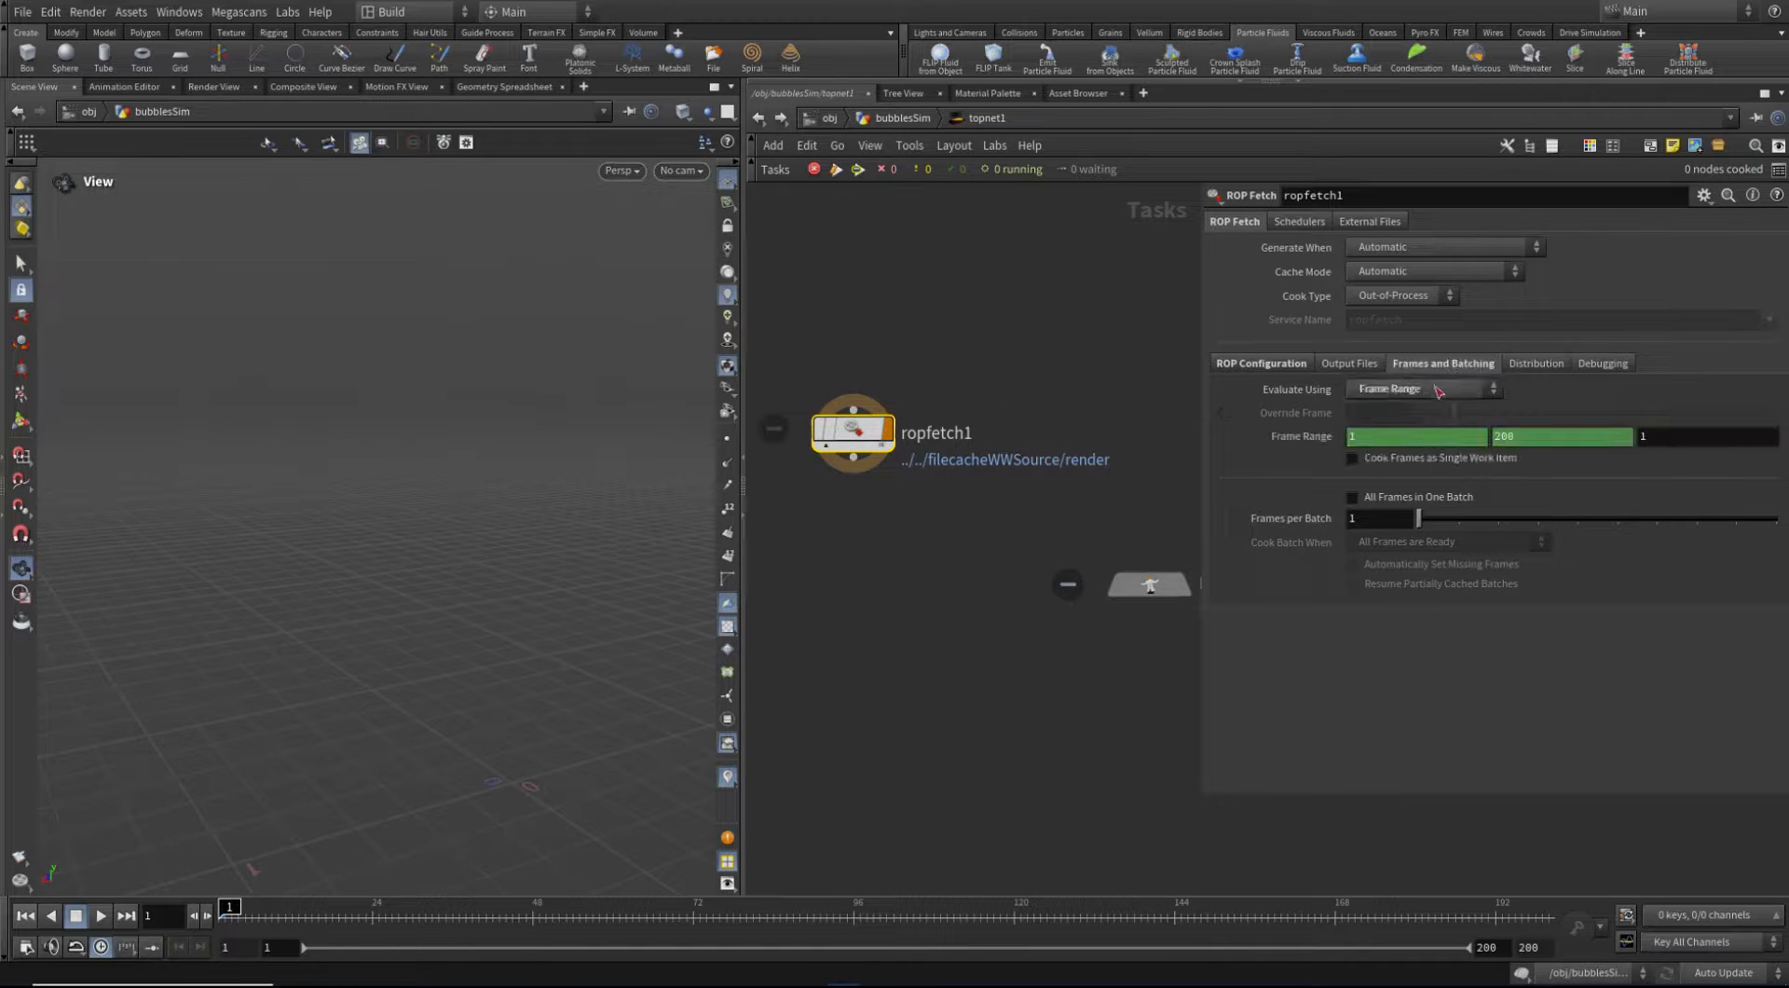
left_click(1379, 517)
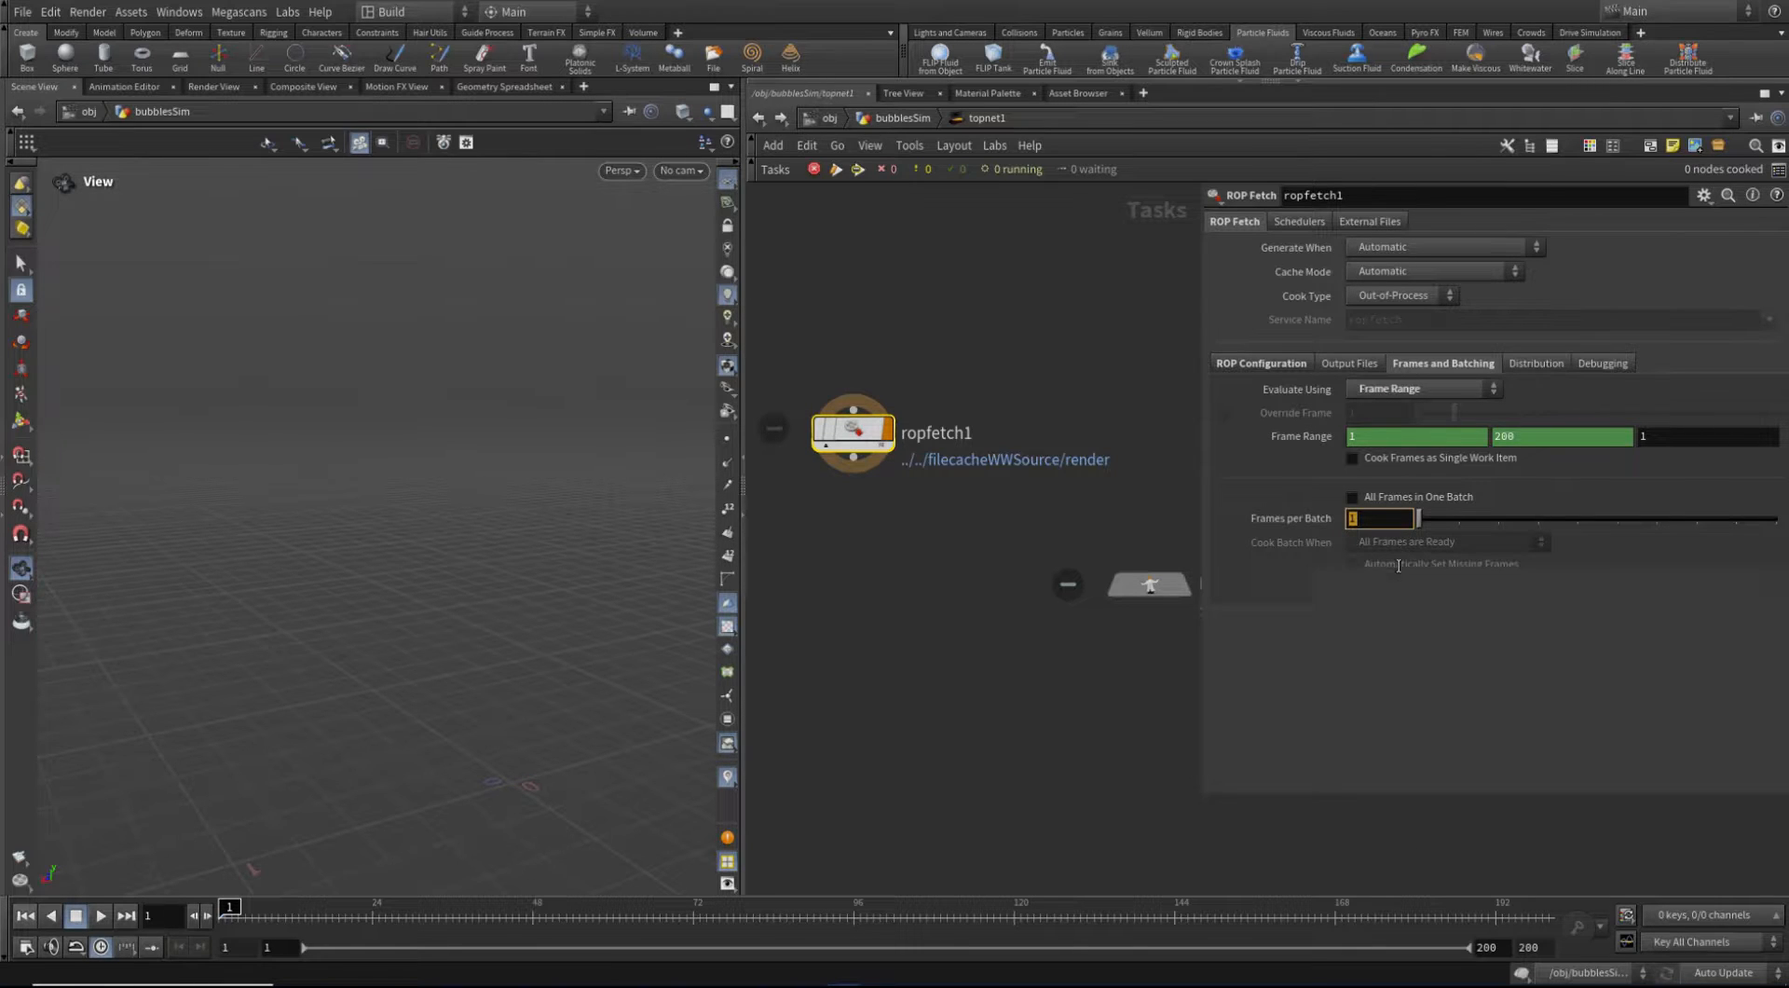
type("50")
key("Return")
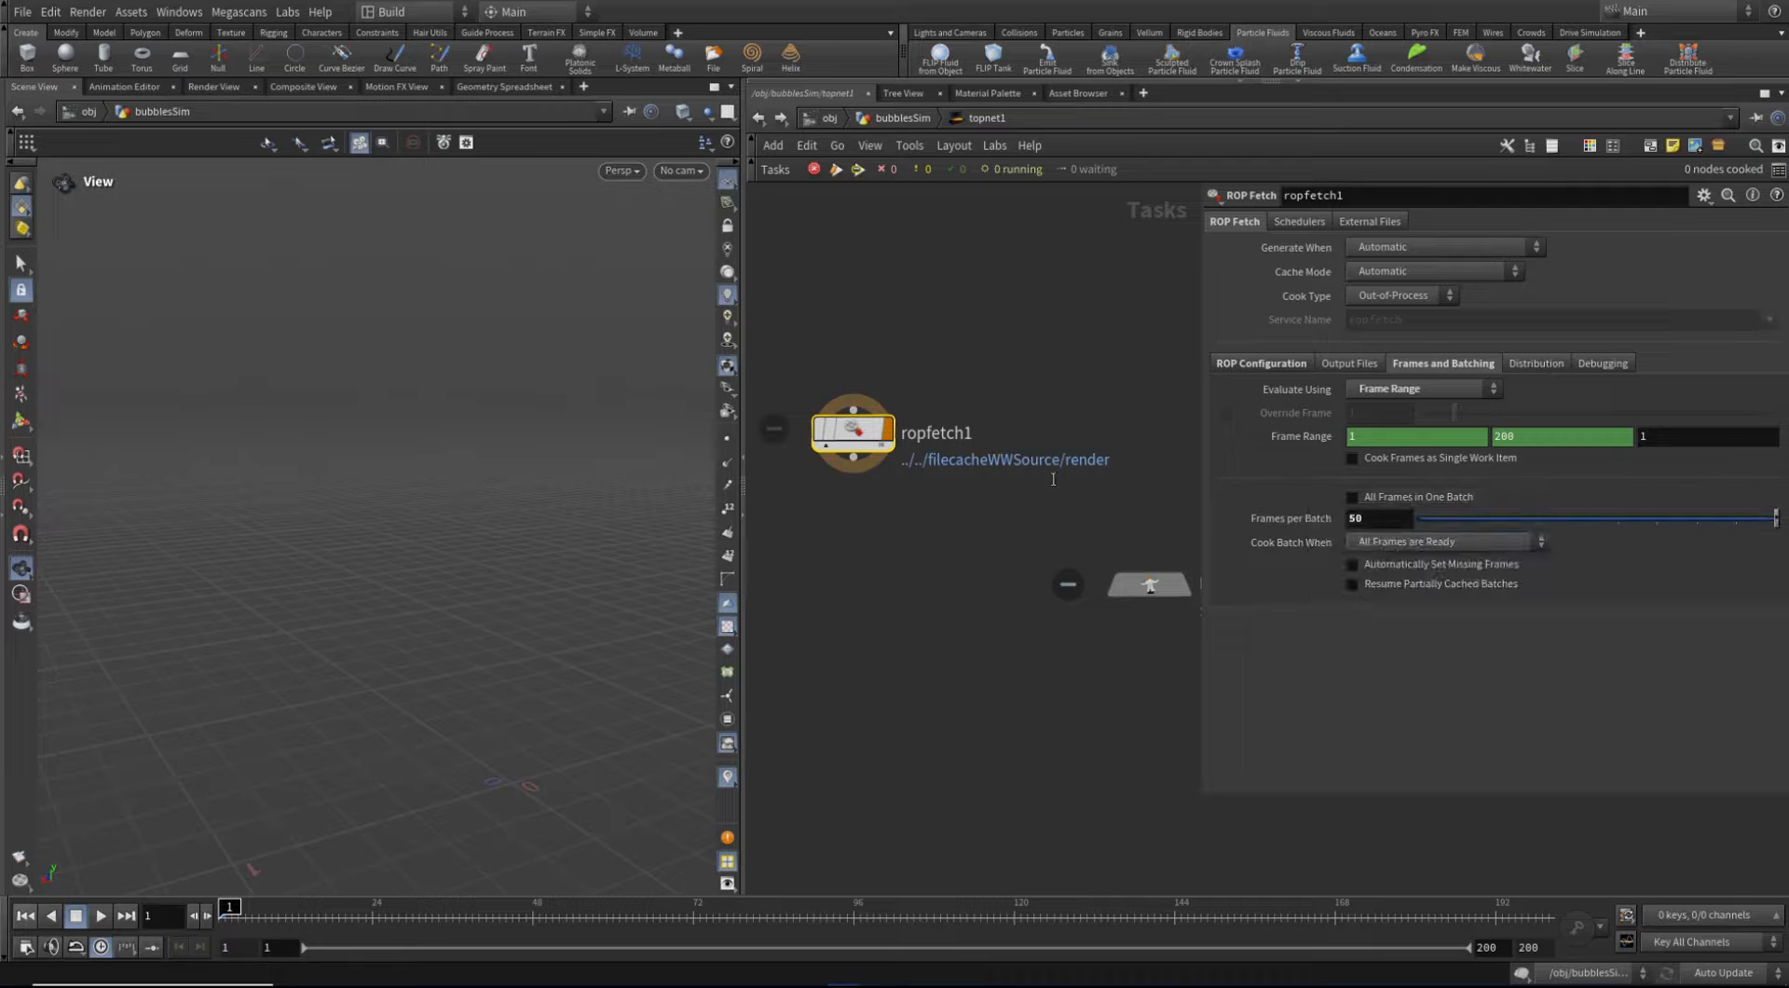
Set the local scheduler's Total Slots to Equal to CPU Count Less One
left_click(1034, 317)
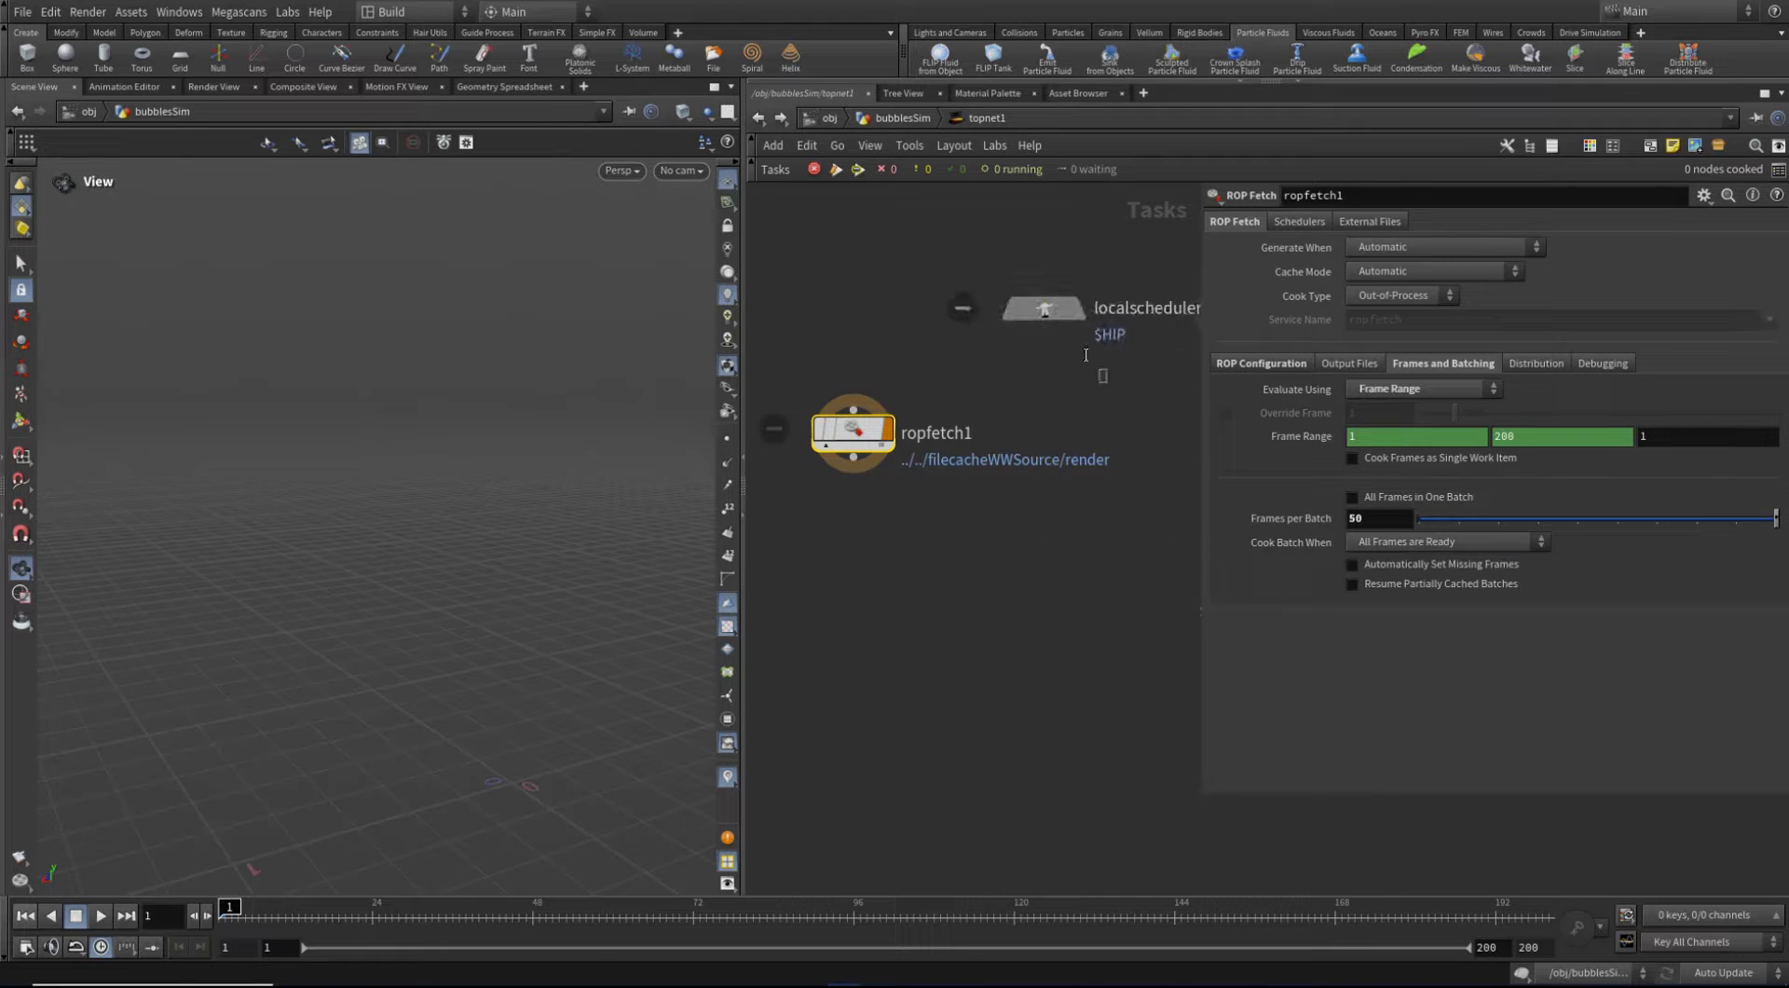
left_click(1425, 273)
left_click(1395, 294)
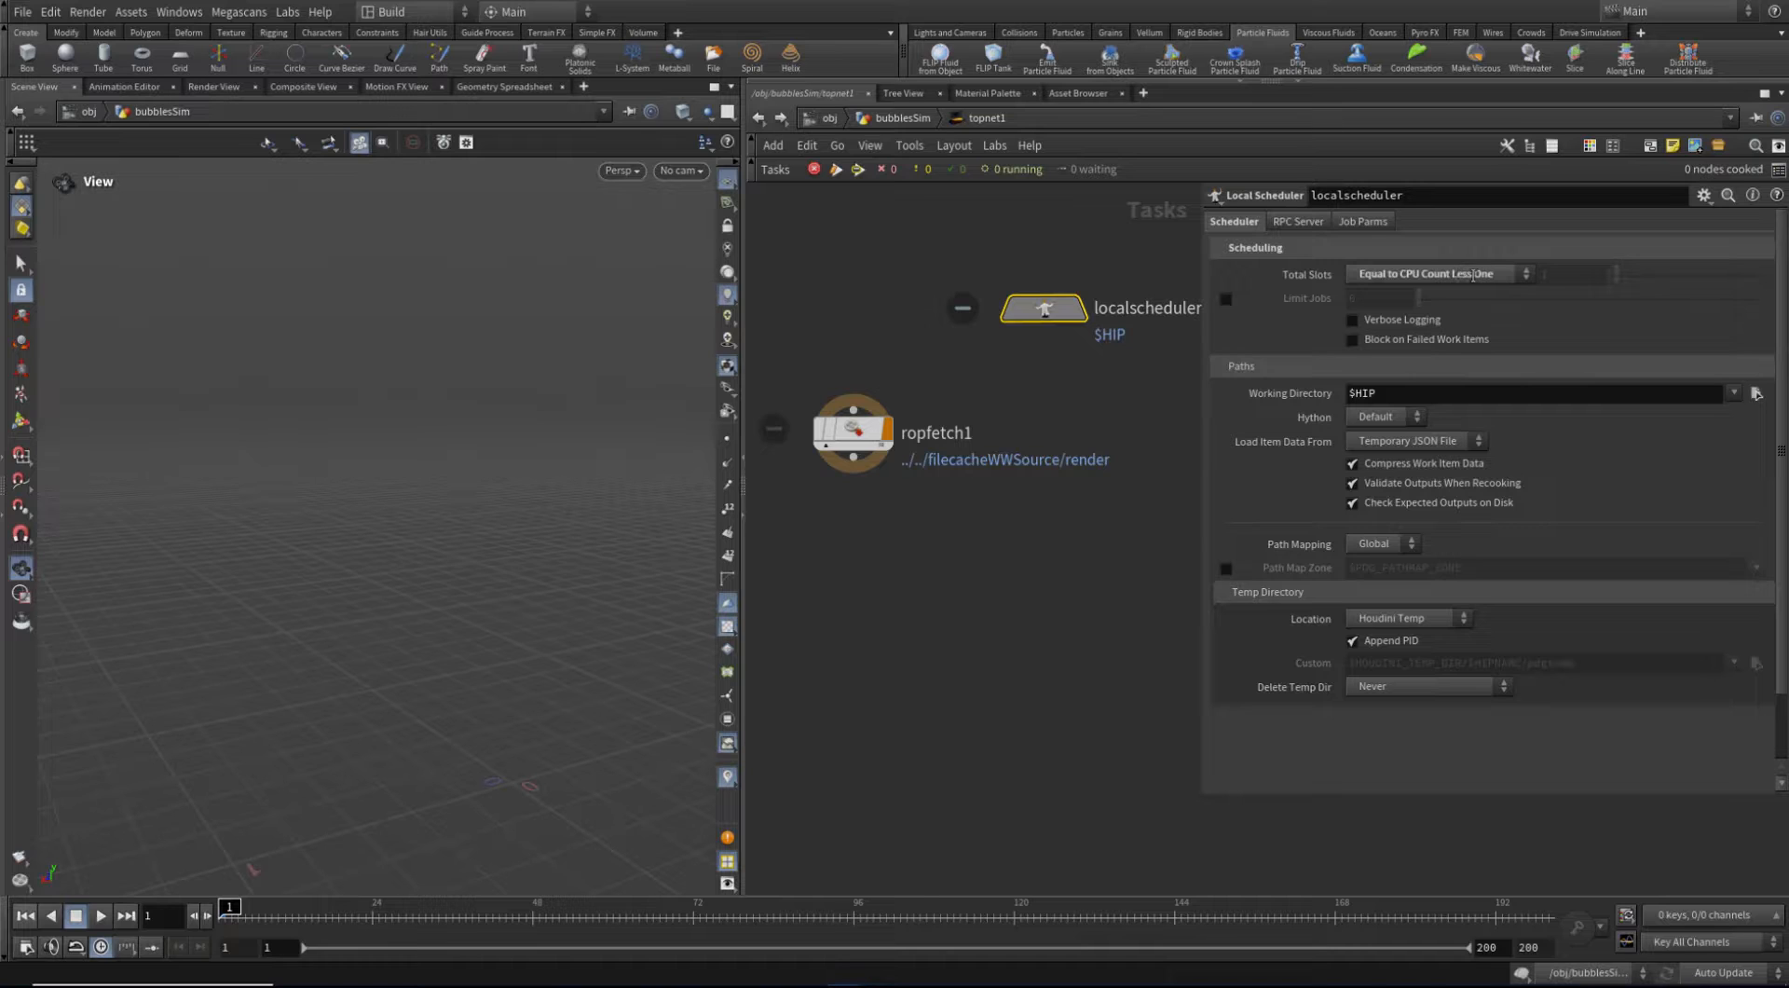
left_click(853, 430)
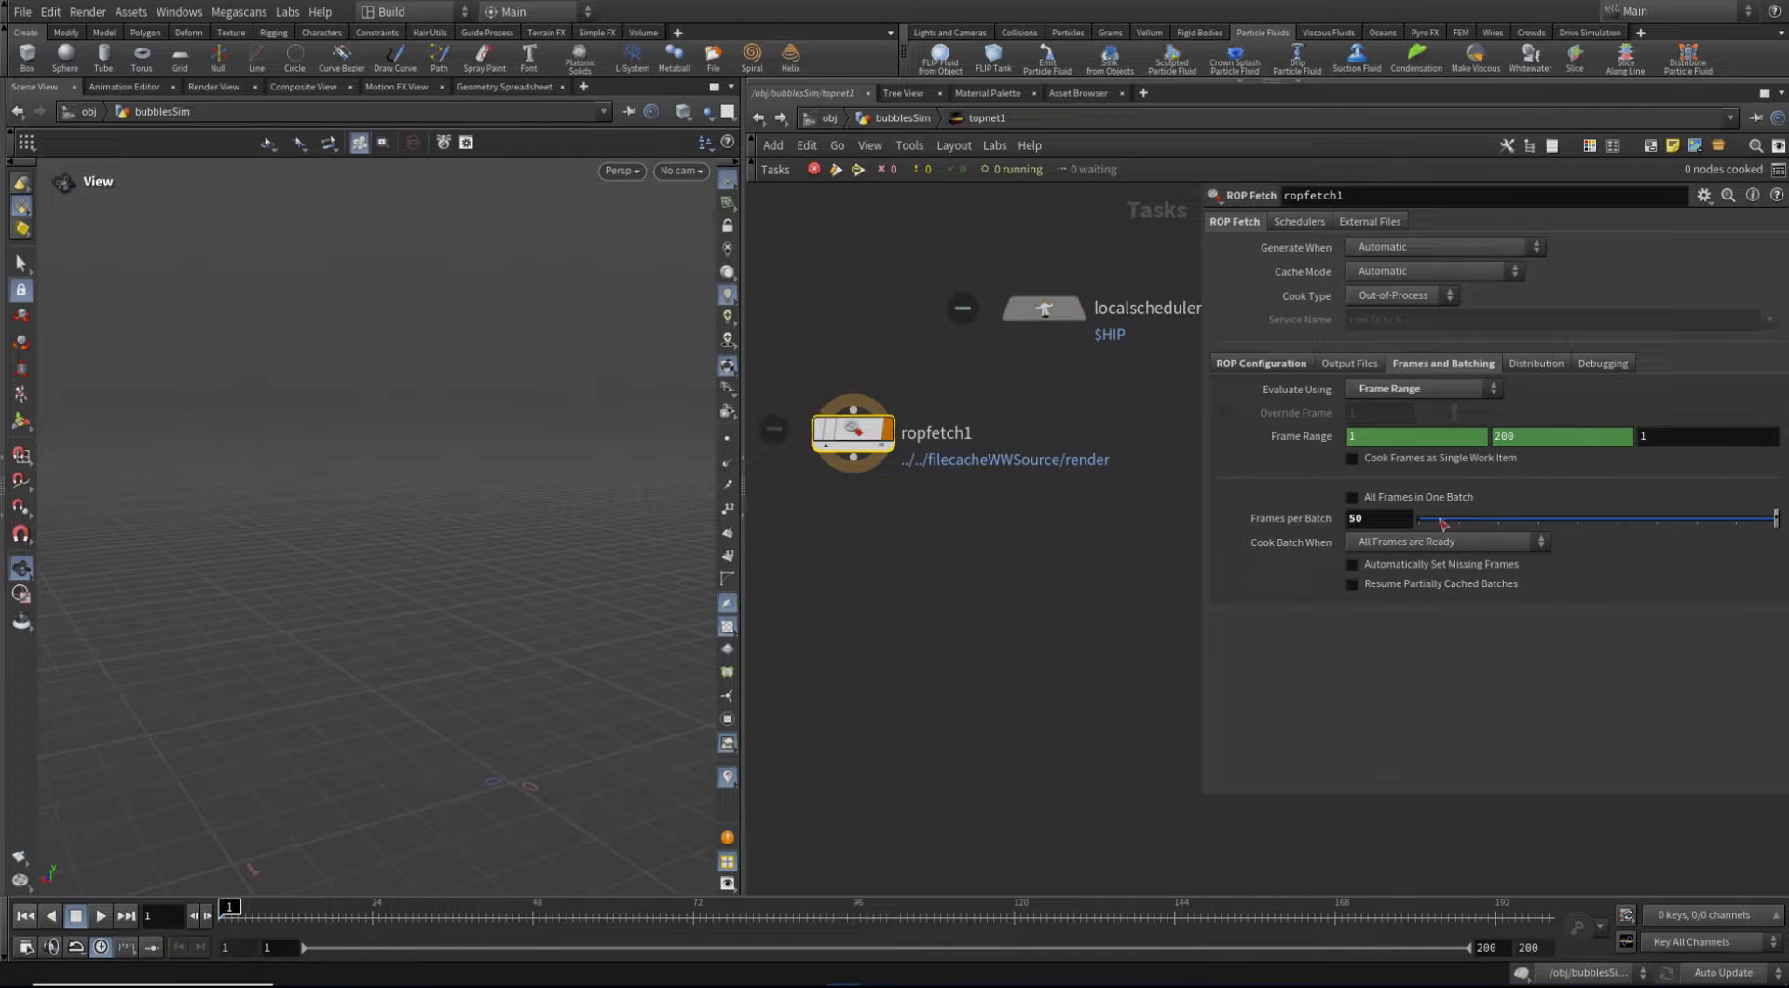
left_click(1289, 364)
left_click(1353, 363)
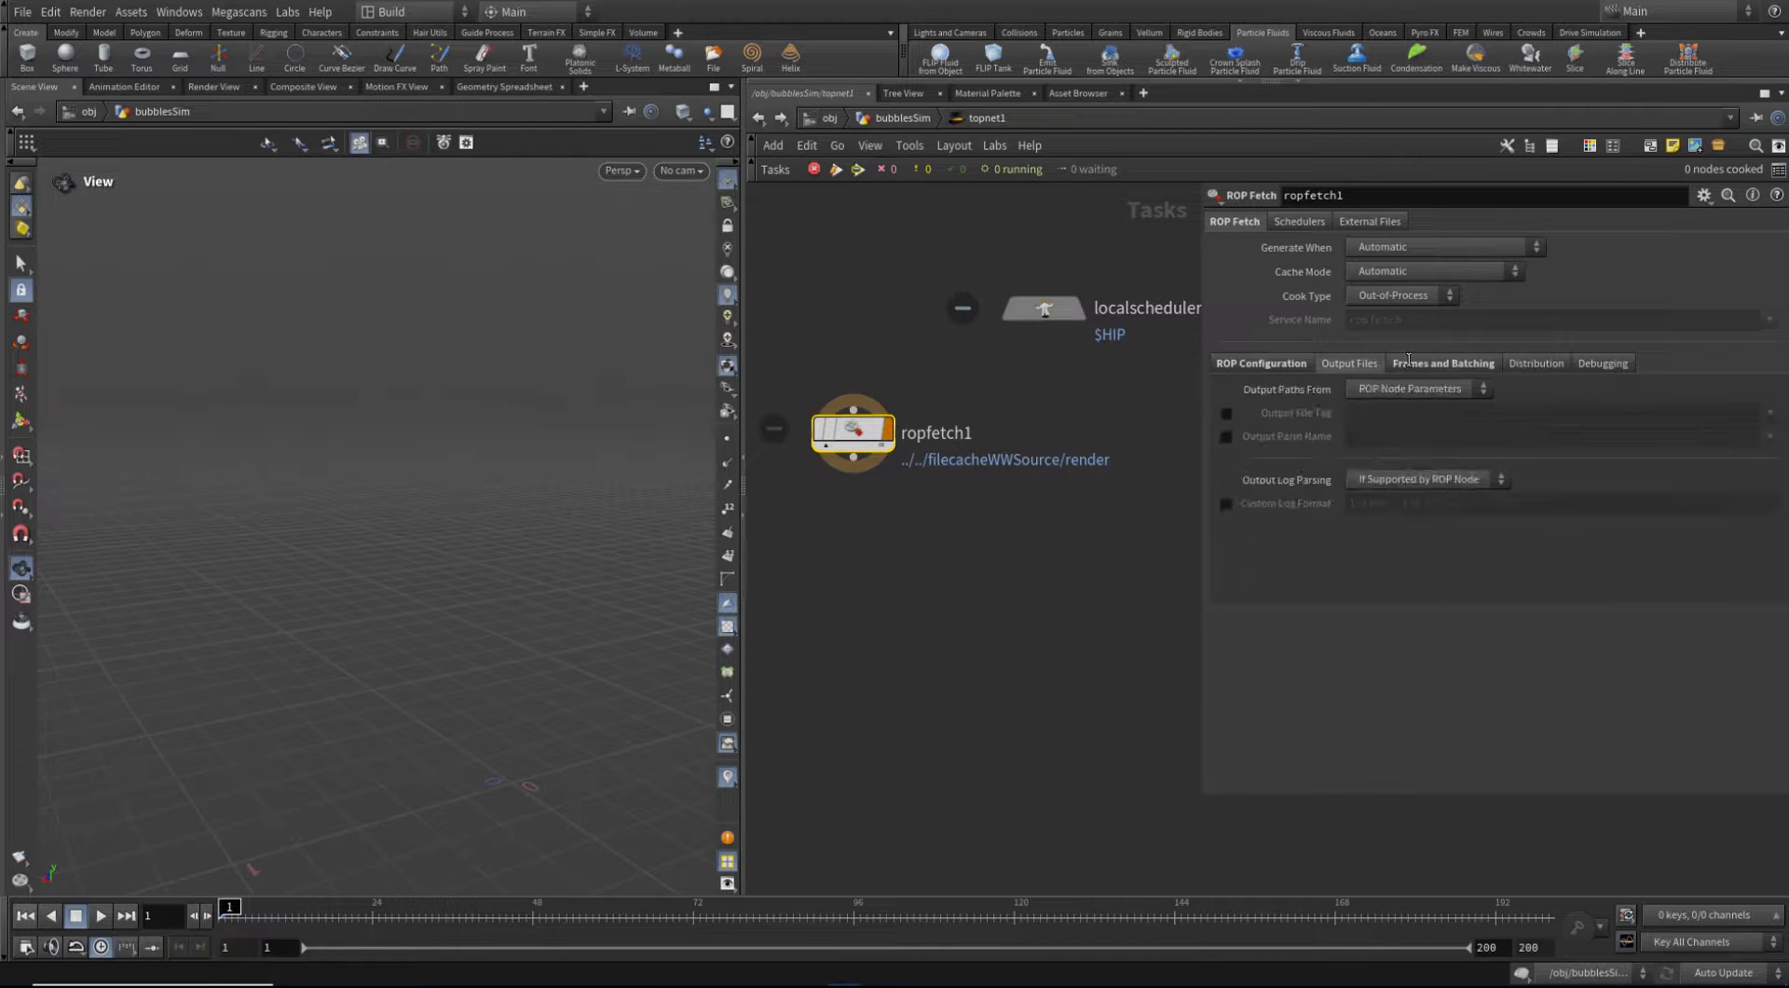
left_click(1409, 362)
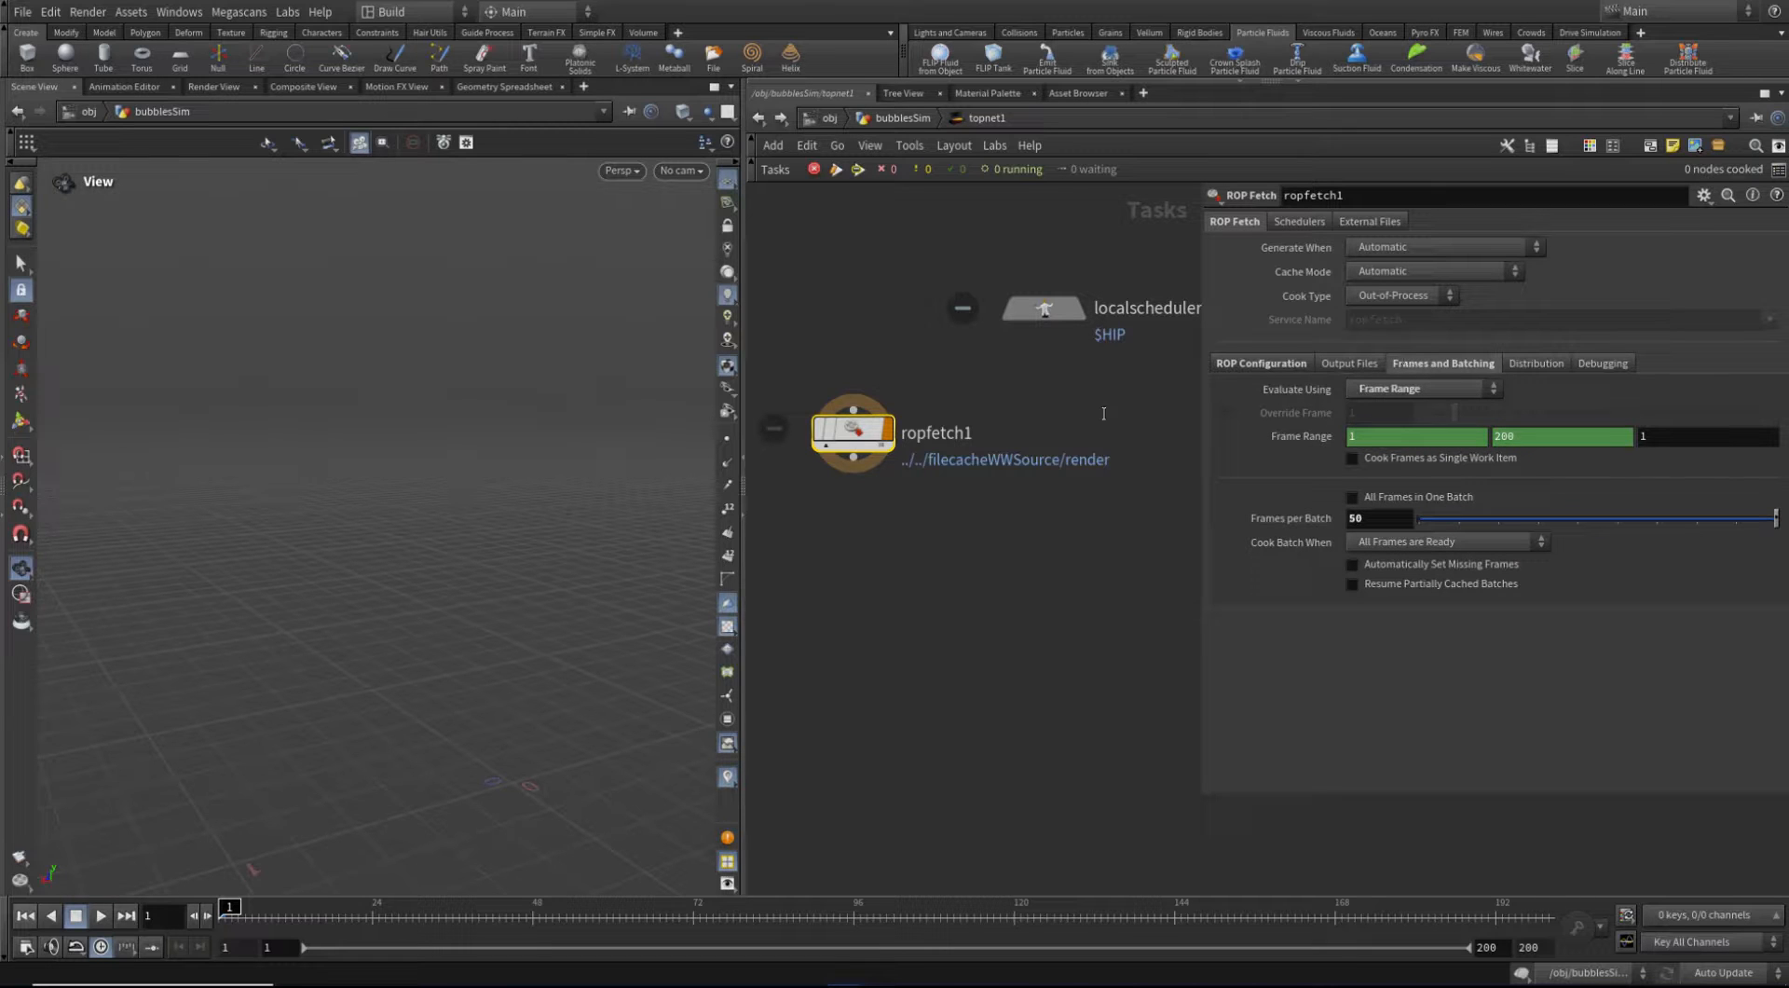
left_click(1258, 366)
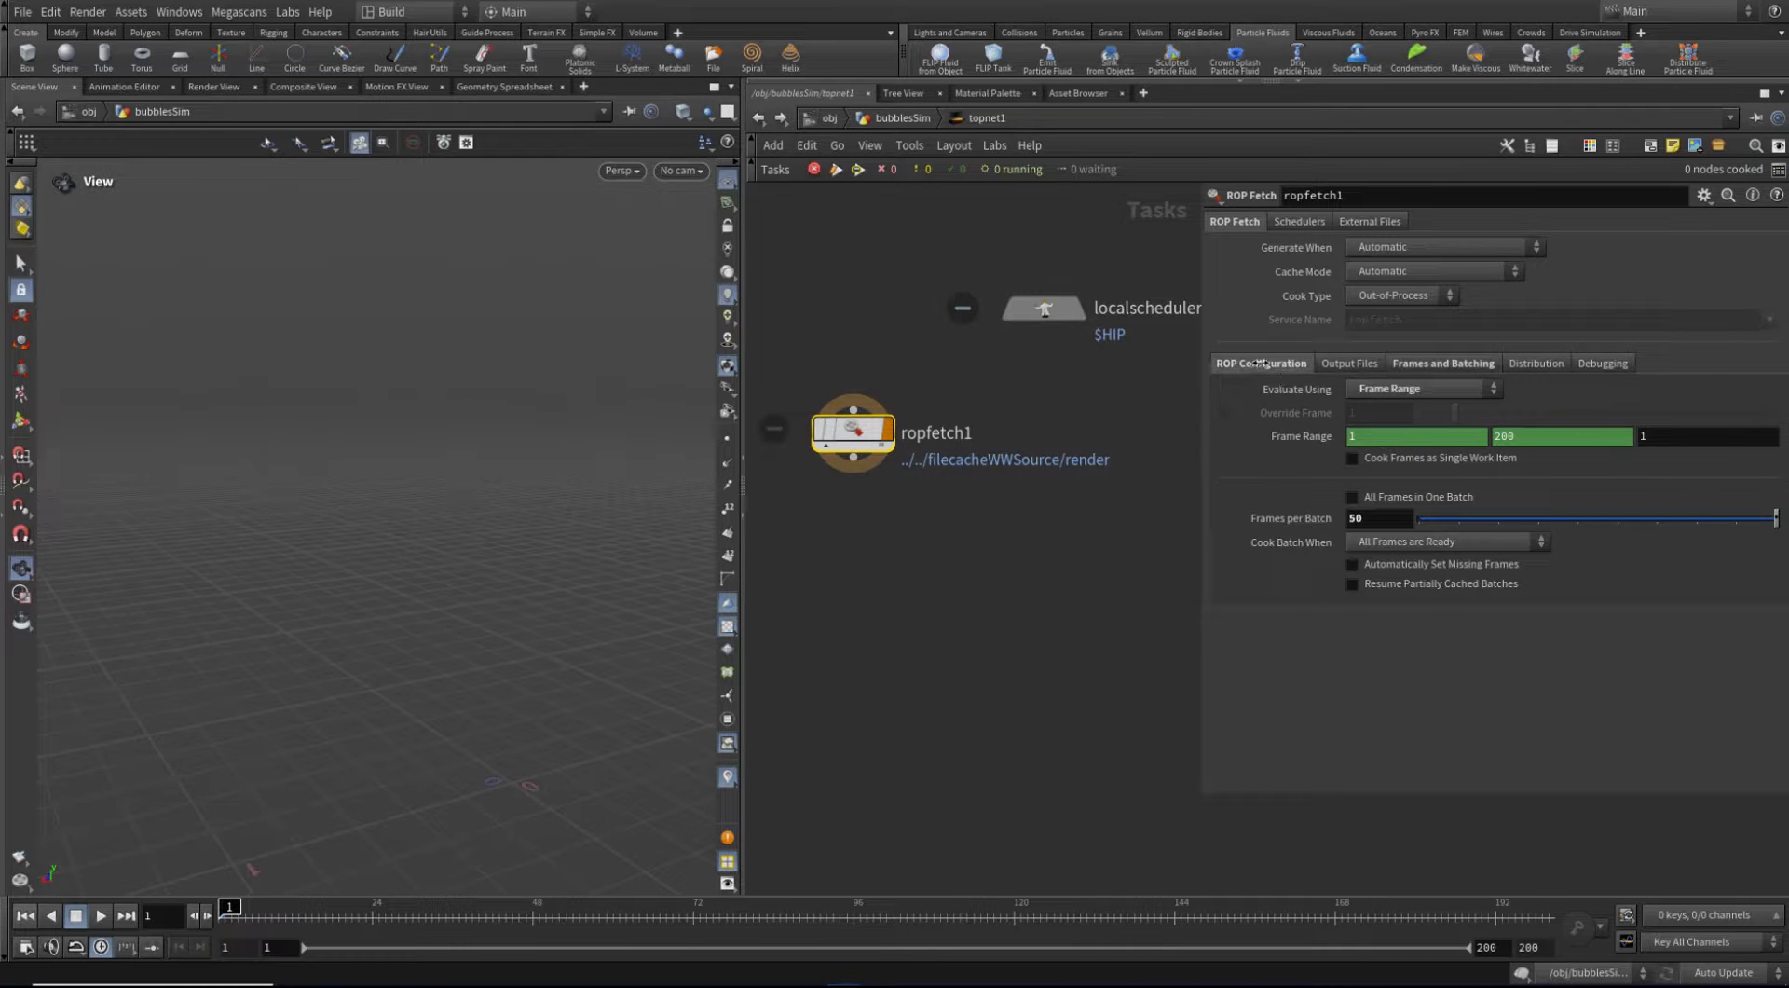
left_click(1342, 364)
Add a Wait for All node connected below ropfetch1 and make it the network's output node
key("Tab")
type("wai")
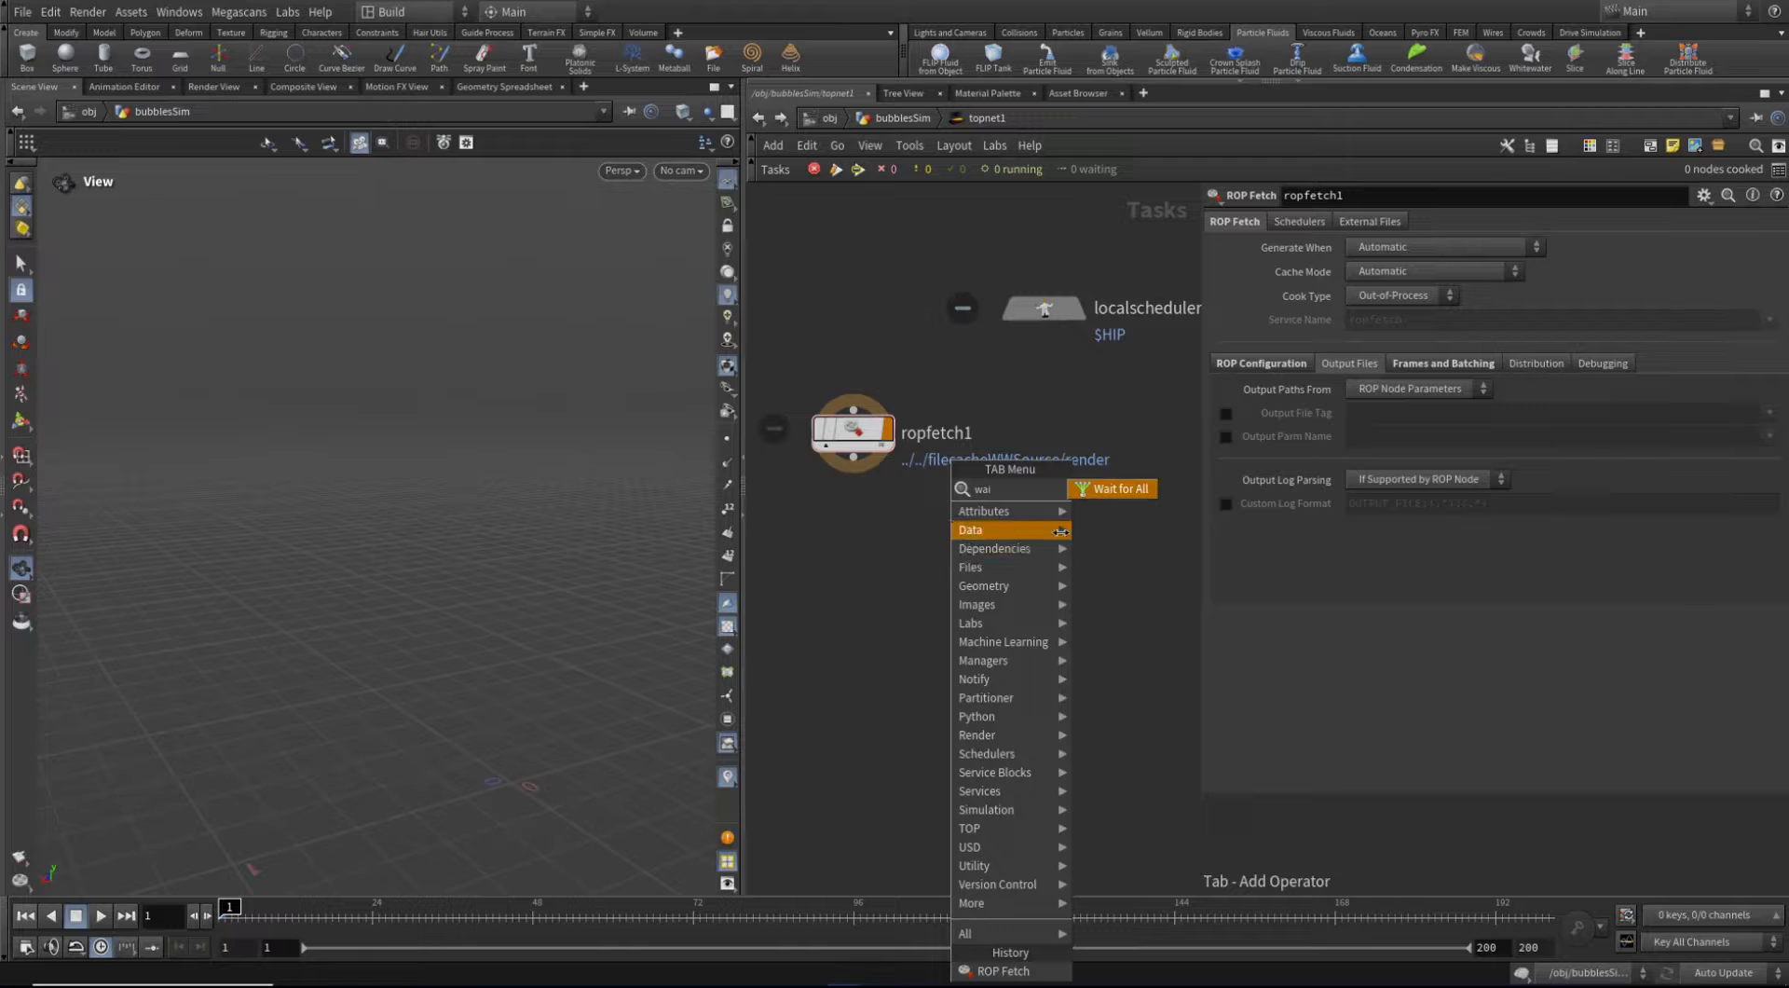
key("Return")
left_click(850, 528)
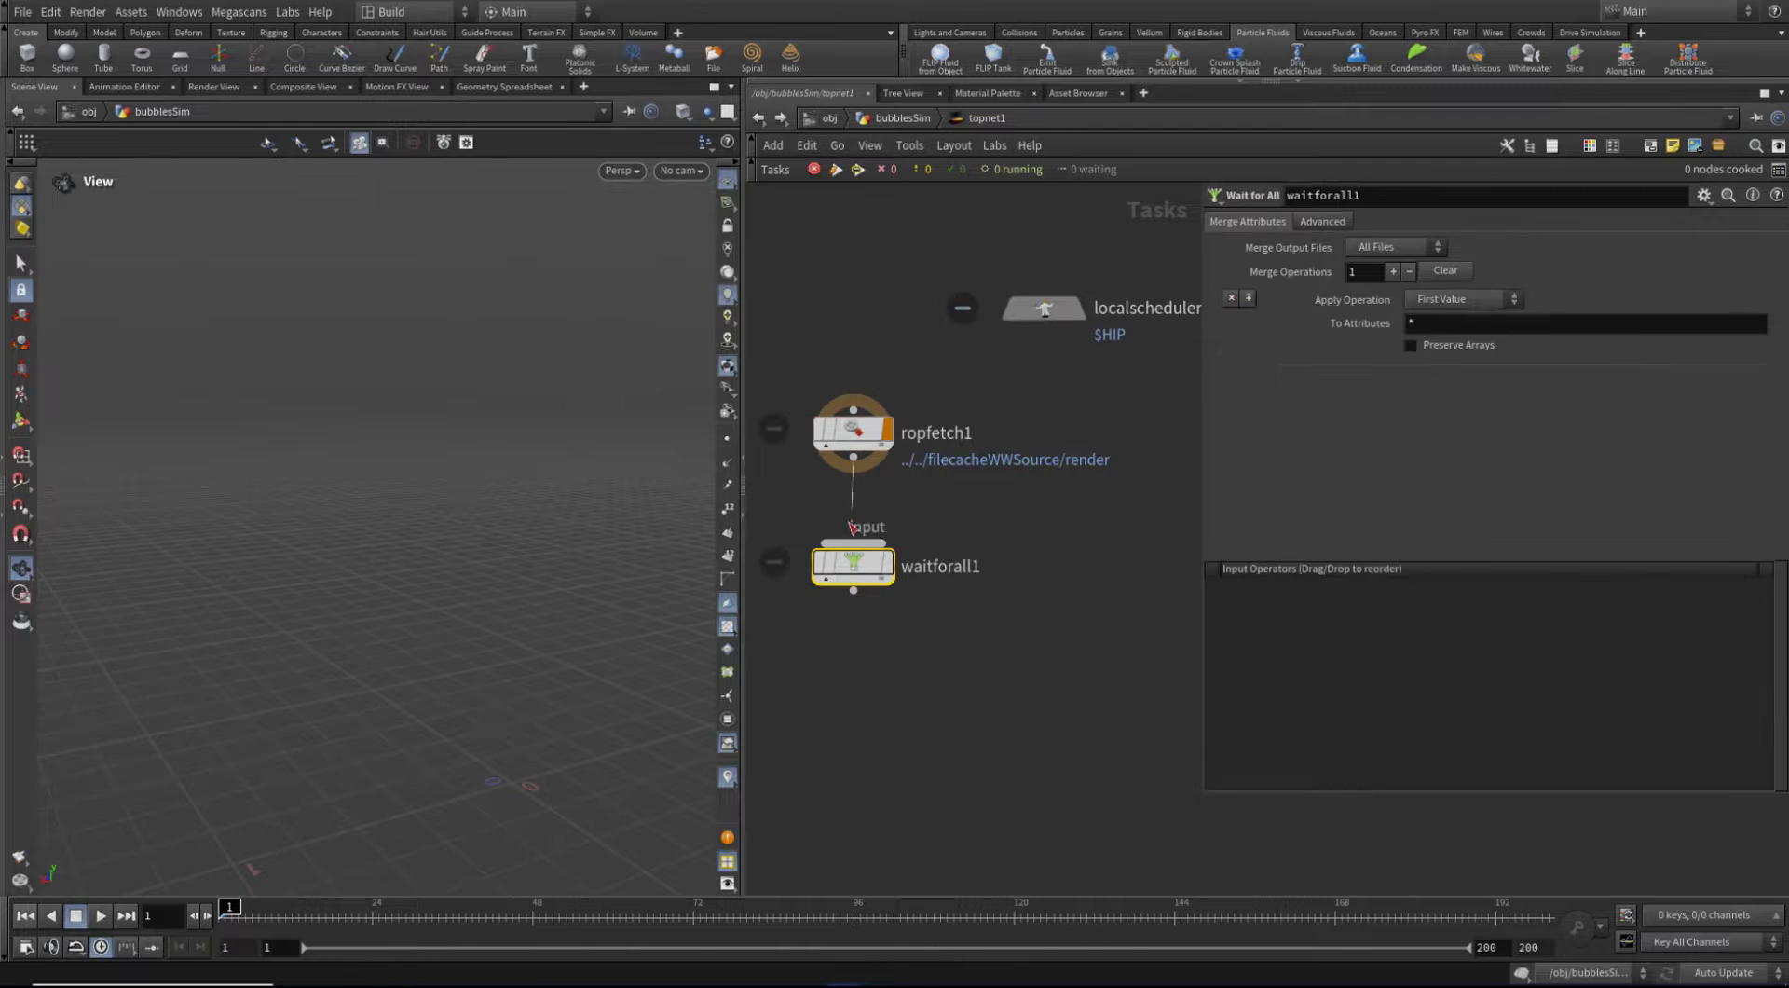
left_click(888, 566)
Duplicate ropfetch1, wire the copy below waitforall1 and make it the output node
middle_click_drag(905, 689, 904, 651)
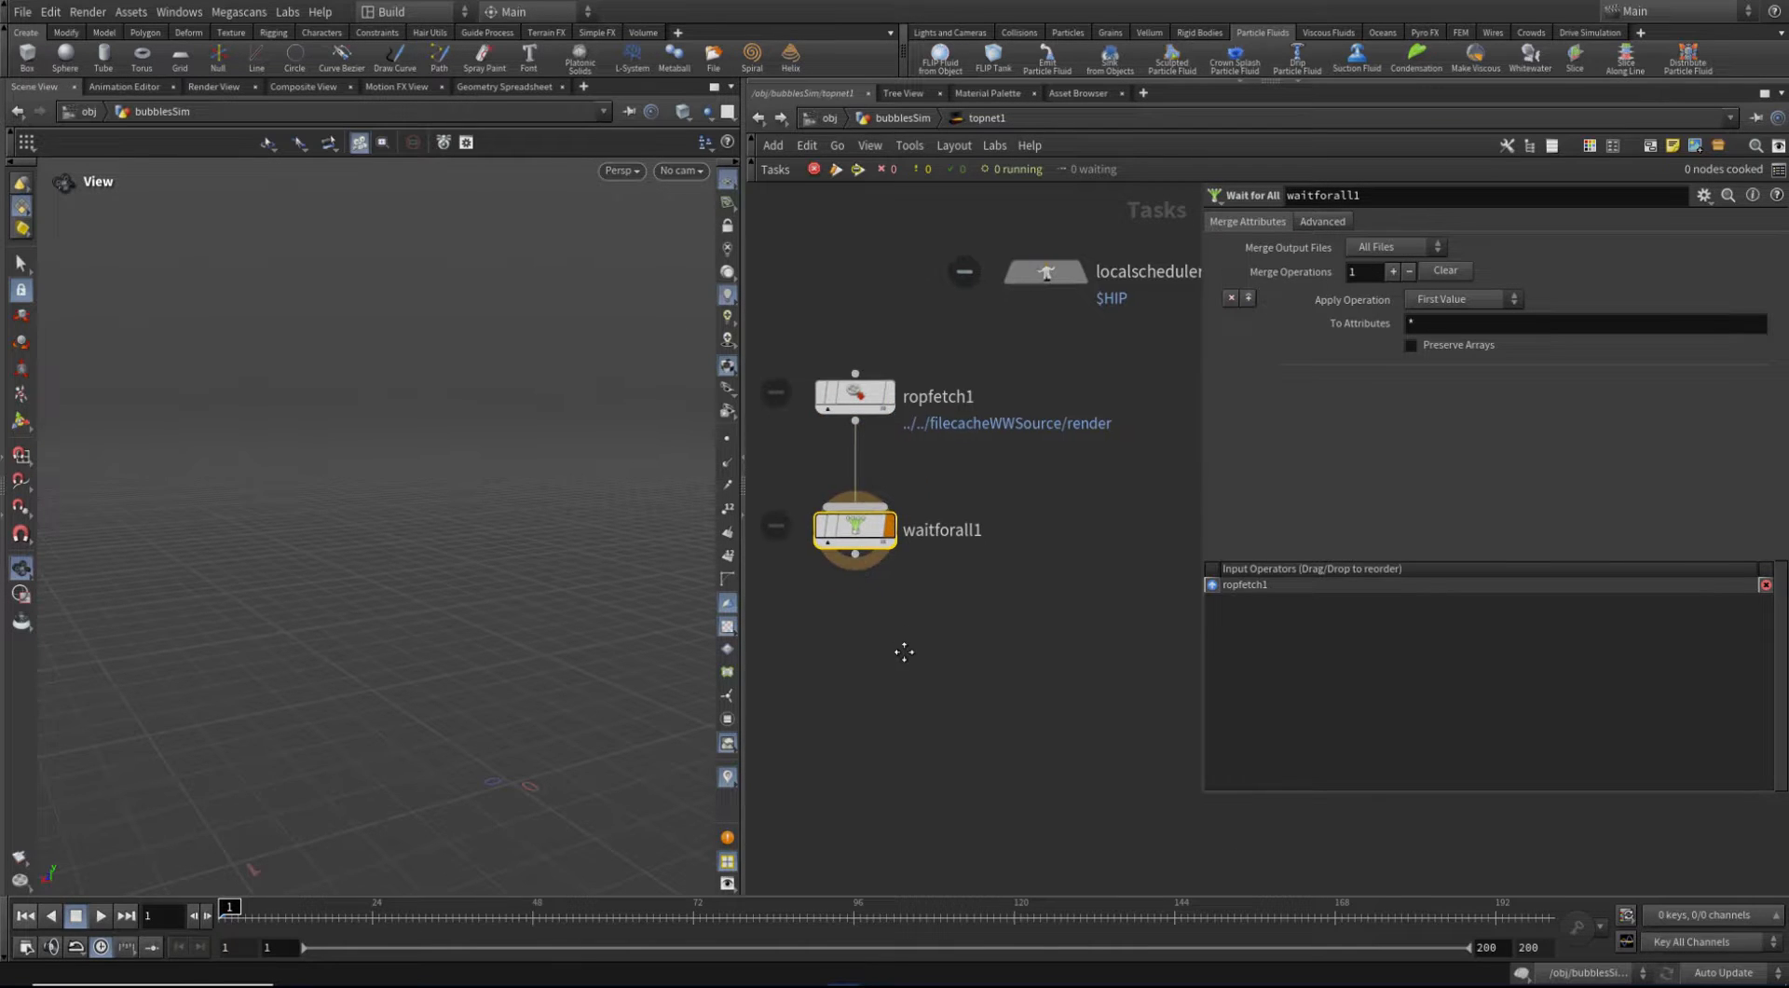
left_click_drag(867, 406, 906, 730, "alt")
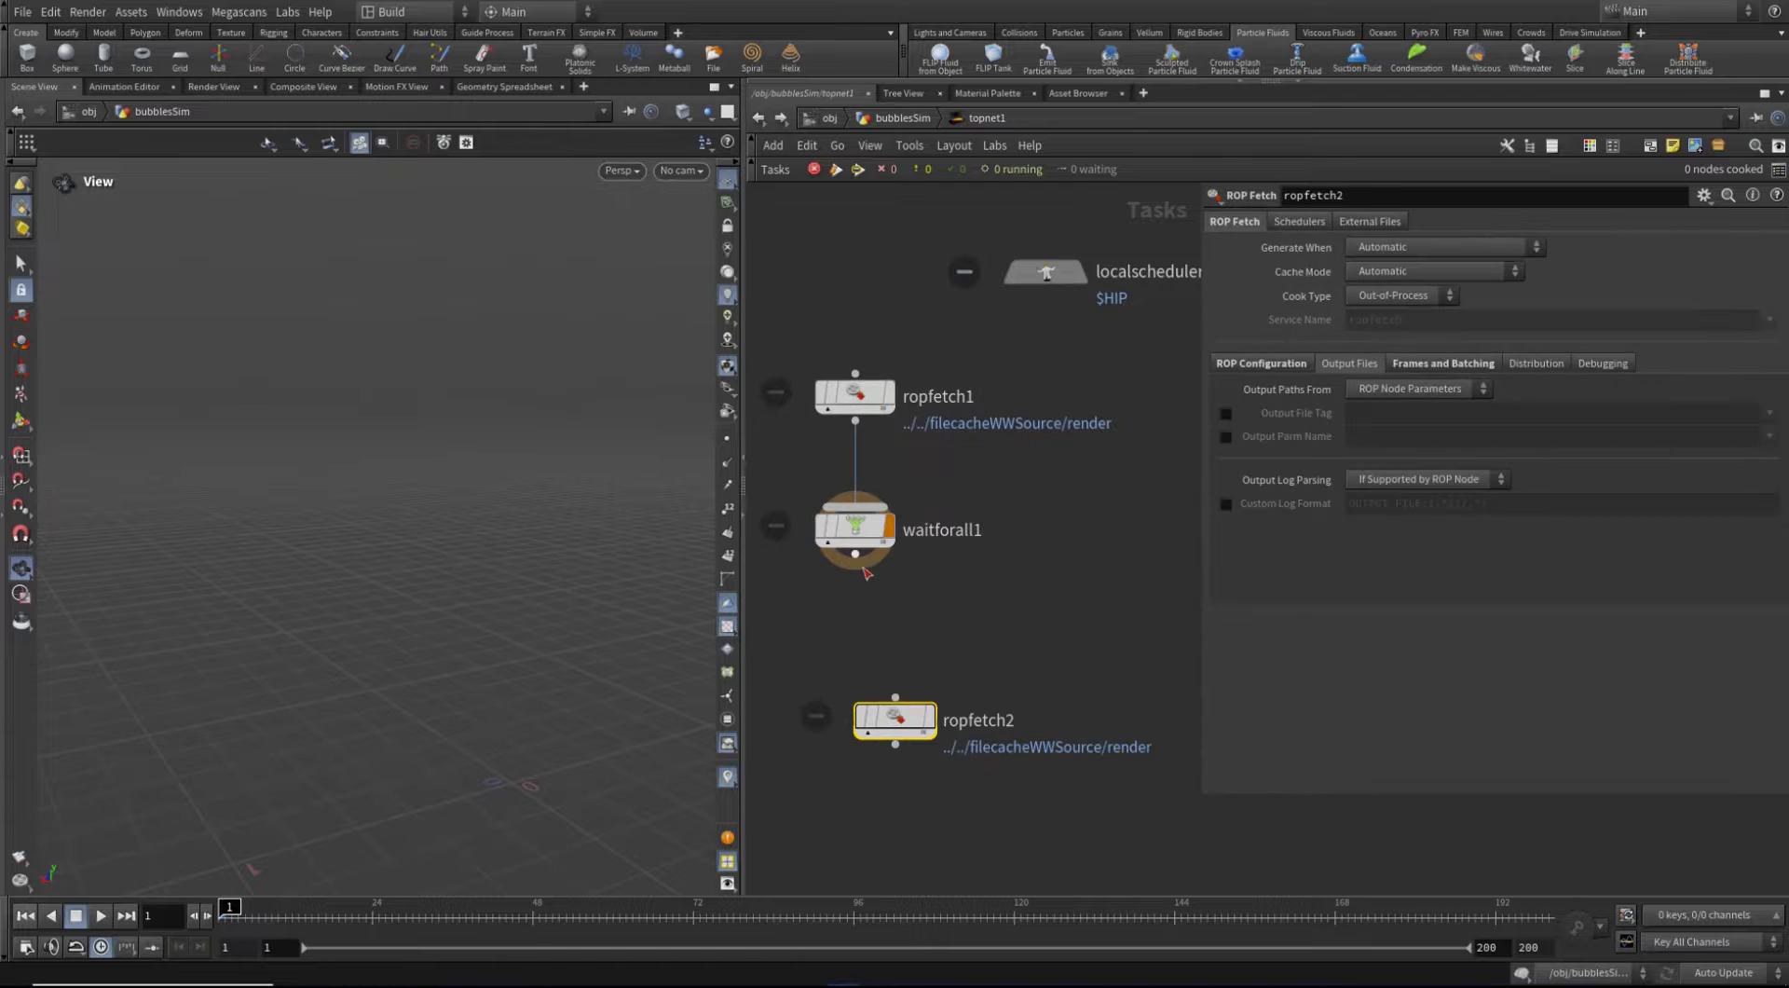
left_click_drag(862, 565, 859, 649)
left_click(892, 615)
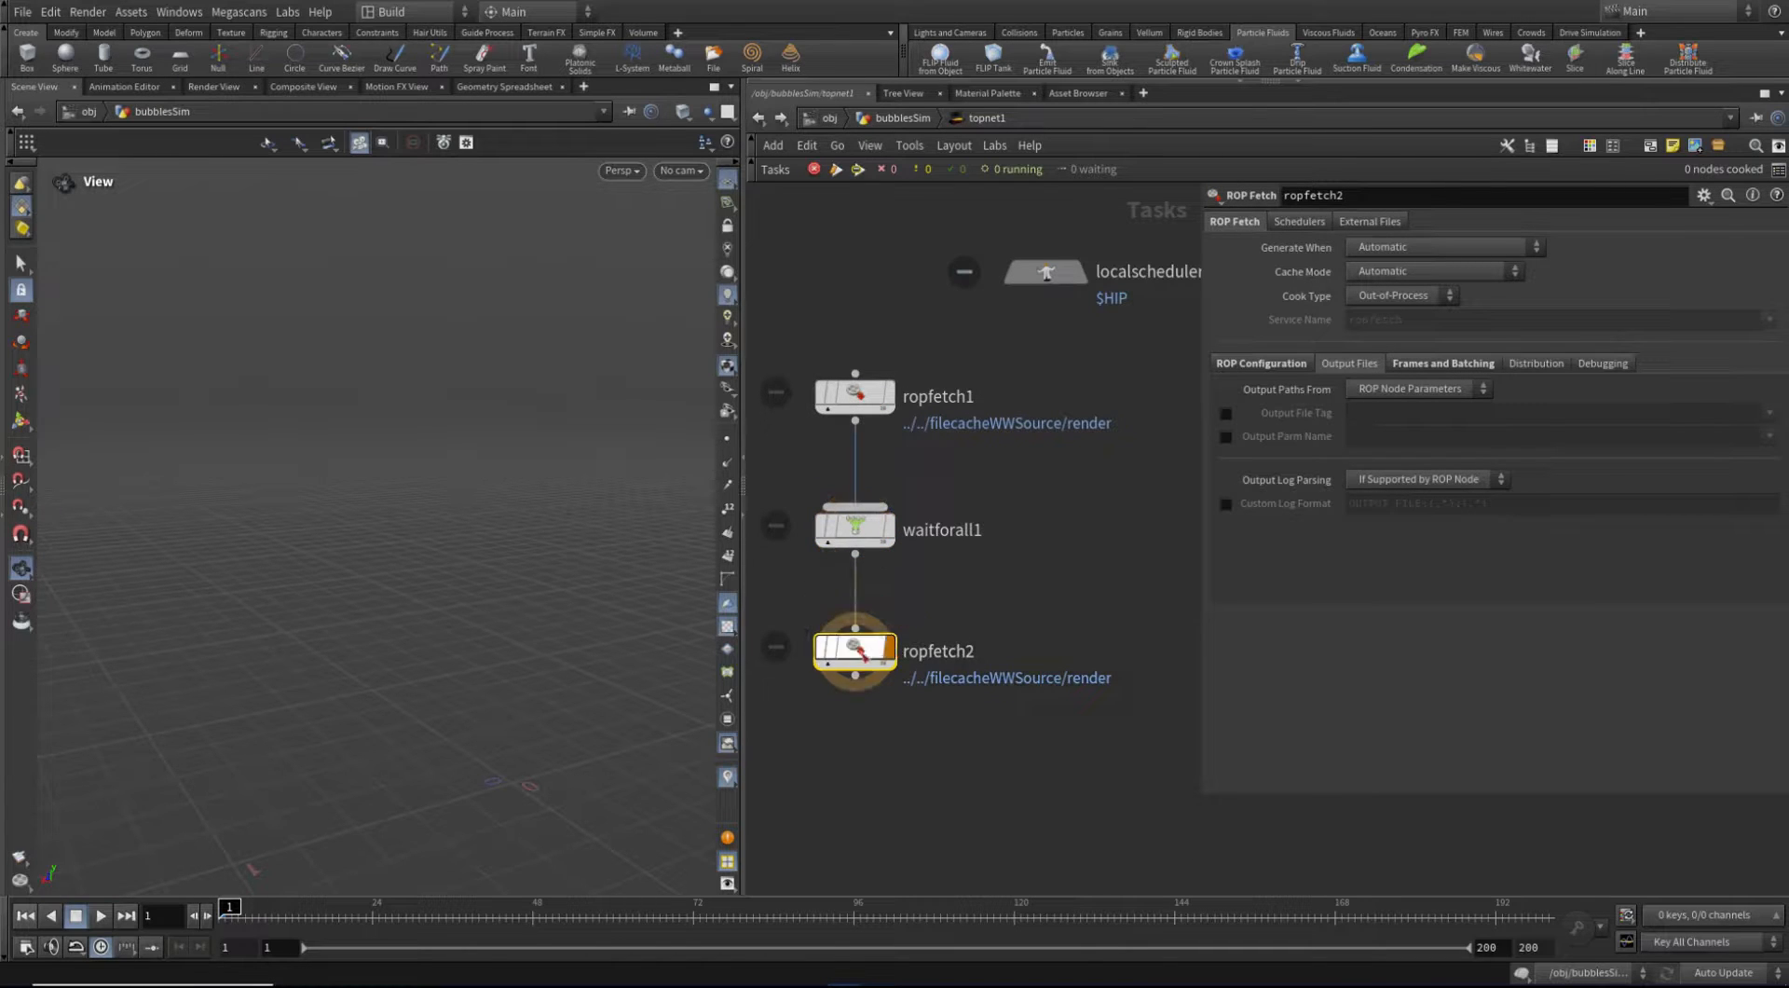
Set ropfetch2 to cook all frames in one batch
left_click(1395, 362)
left_click(1408, 499)
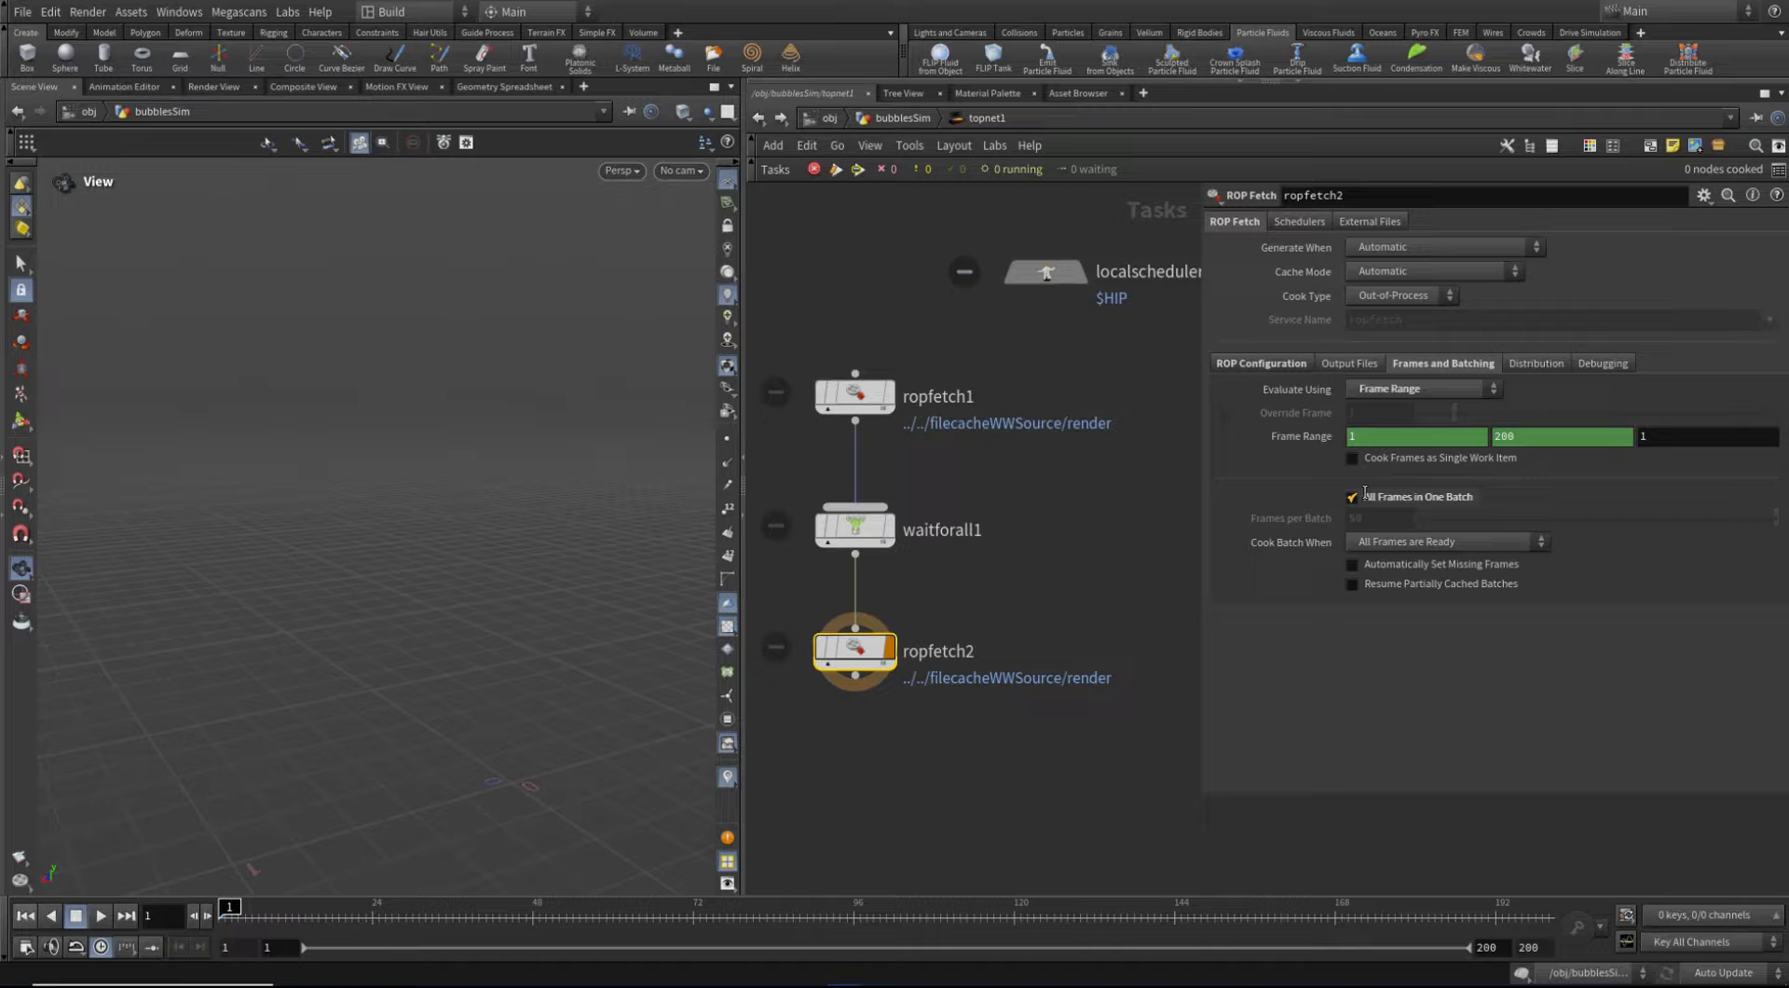
Point ropfetch2's ROP Path to the render node inside filecacheWWSim and save the scene
left_click(1261, 363)
left_click(1763, 414)
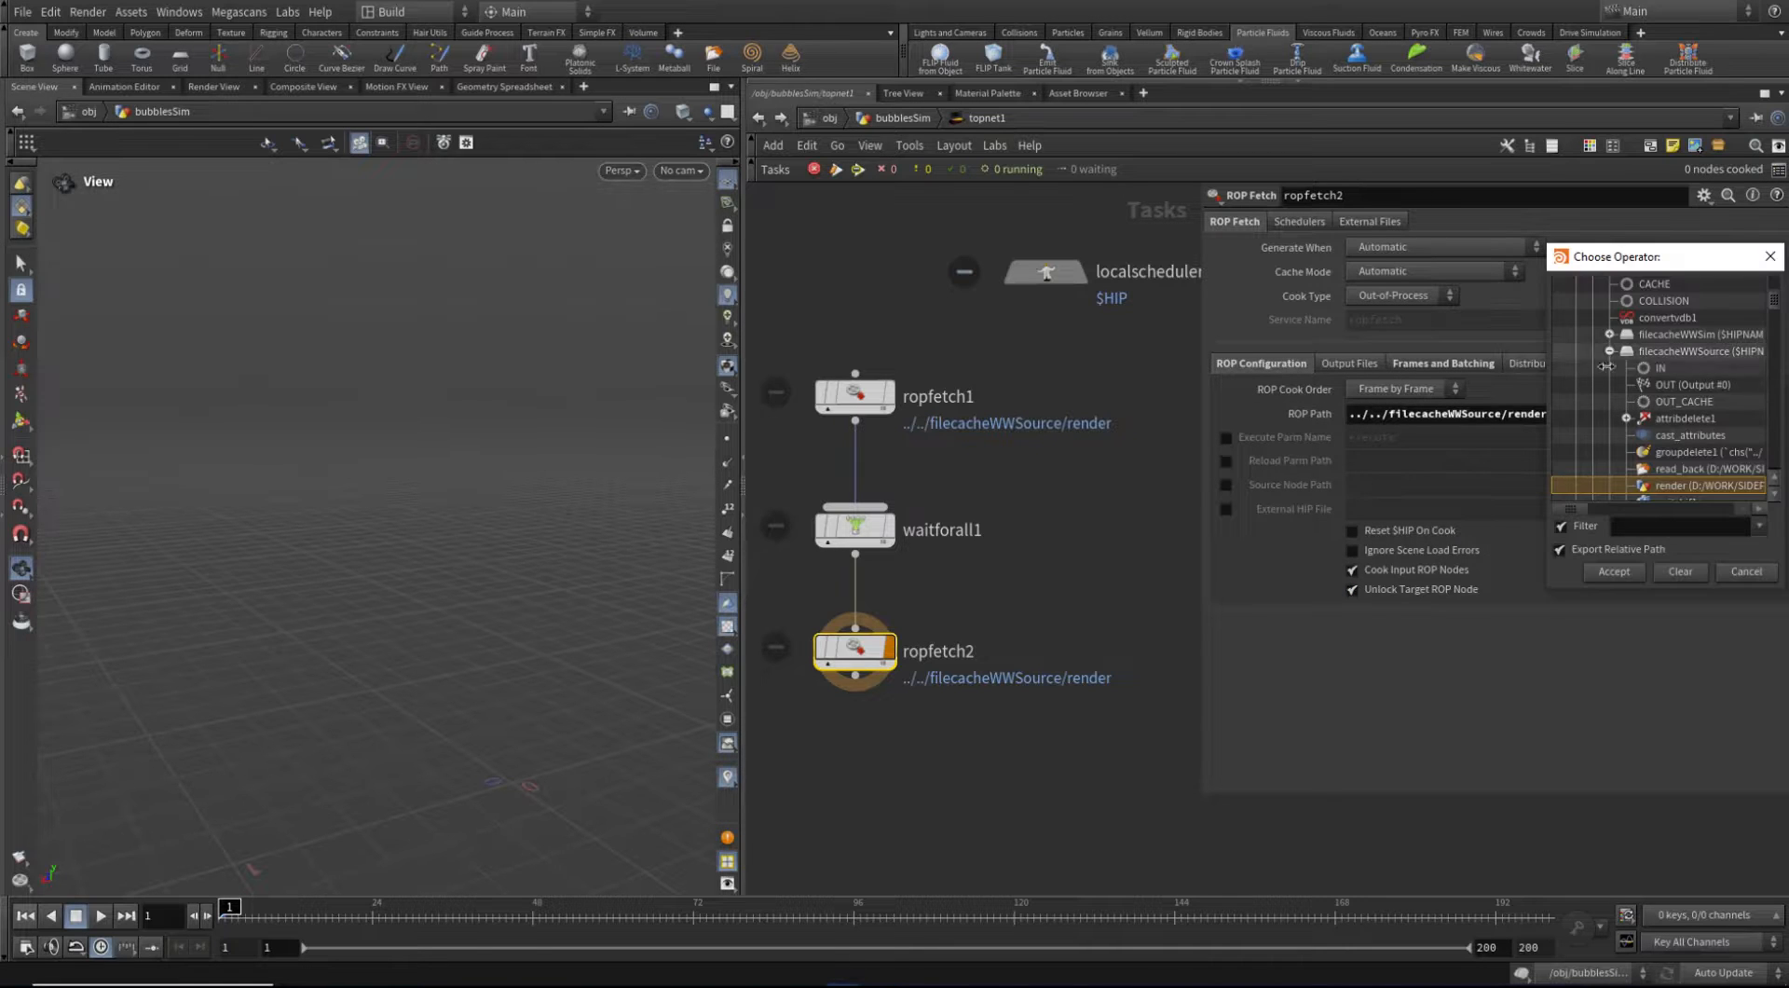
scroll(1603, 359, "down", 2)
scroll(1603, 359, "up", 2)
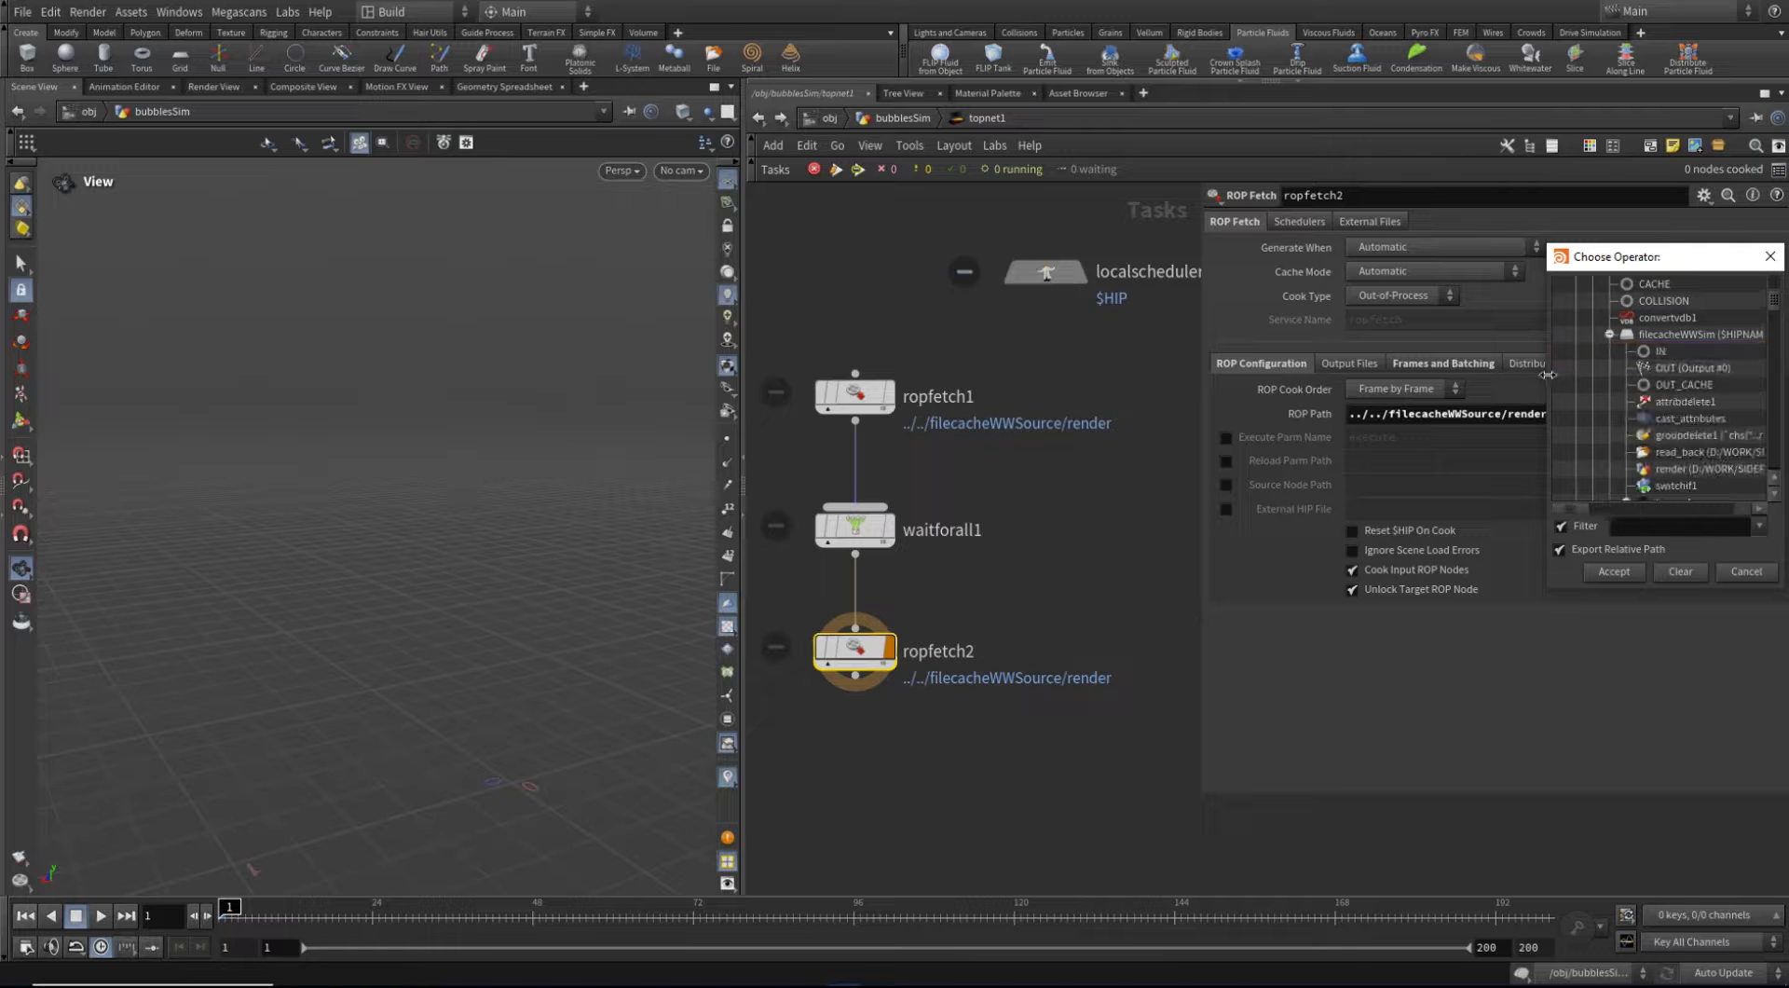
left_click_drag(1546, 371, 1109, 373)
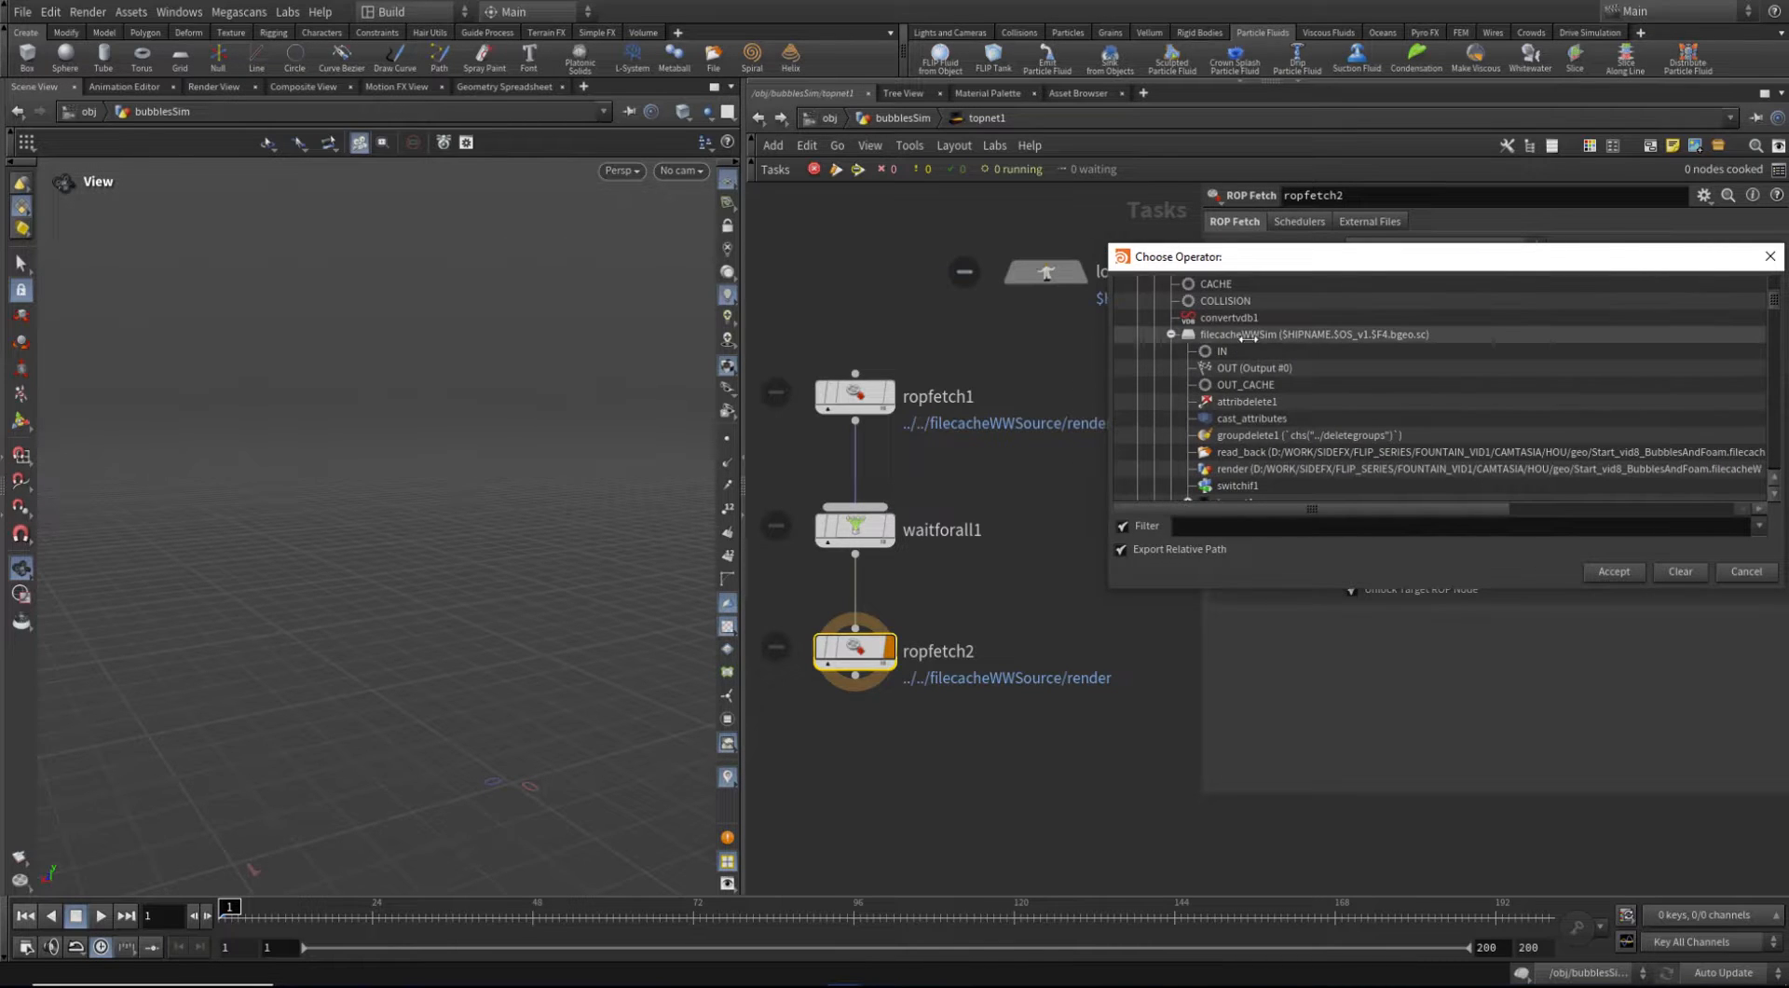
left_click(1230, 469)
double_click(1245, 469)
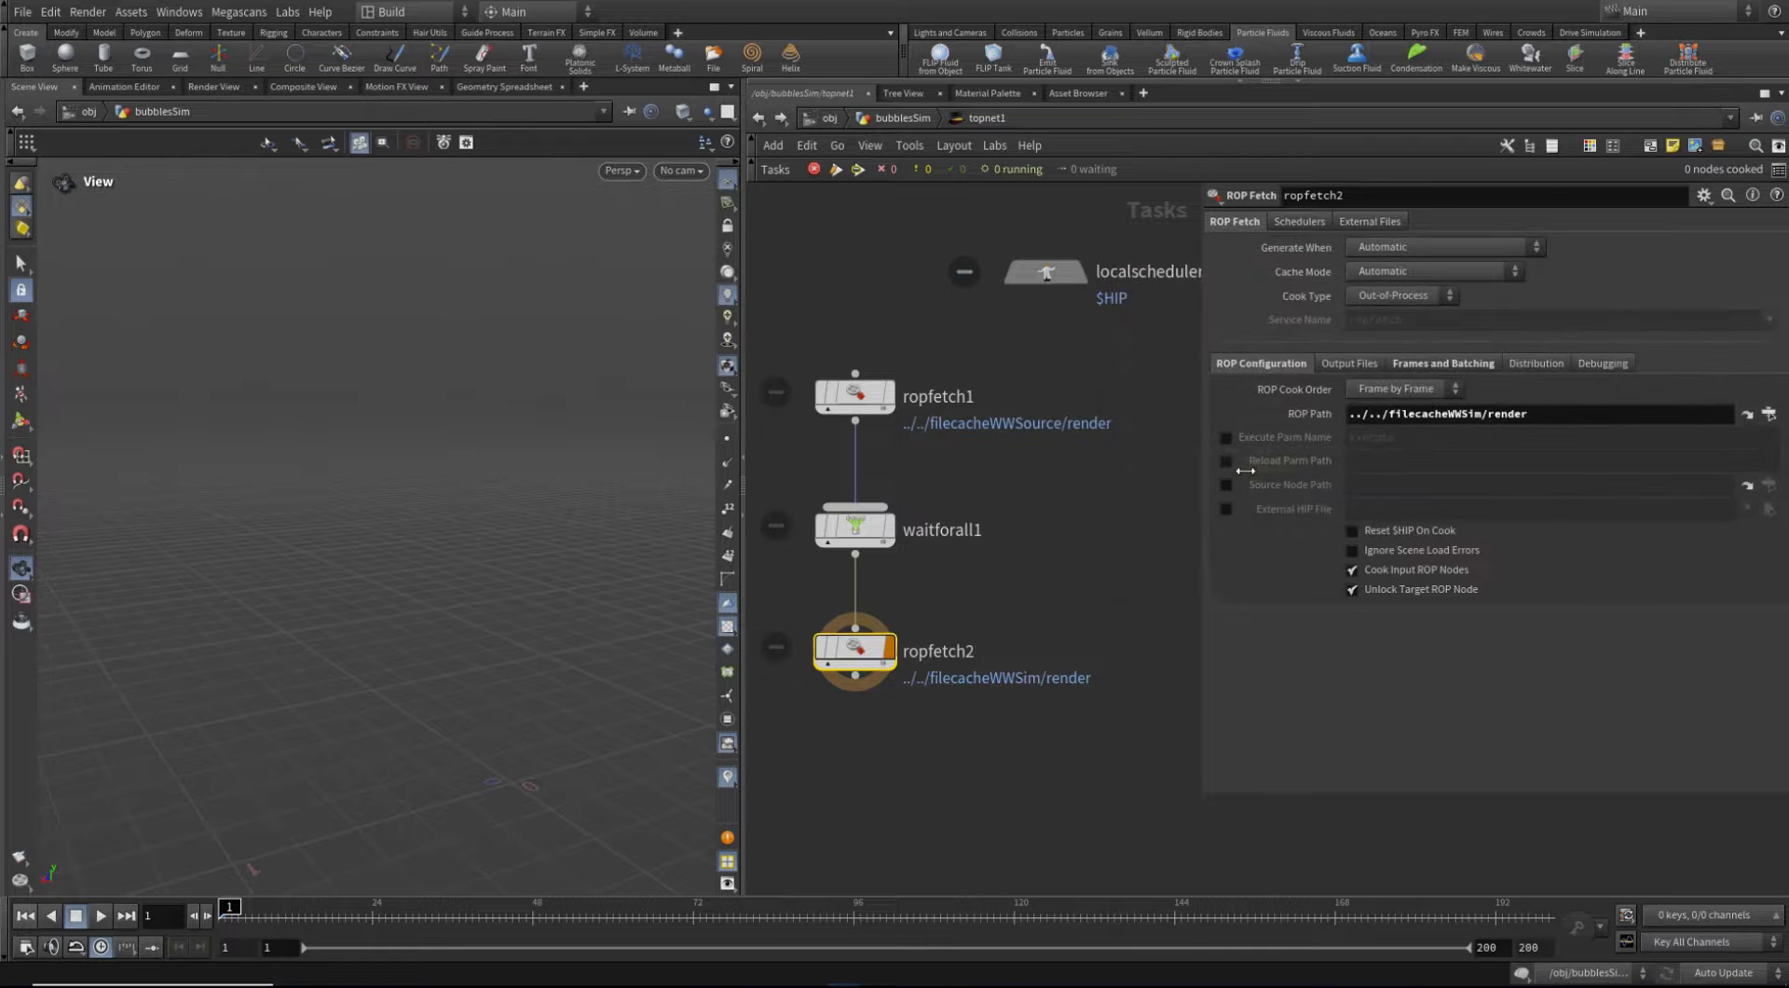
left_click(1561, 415)
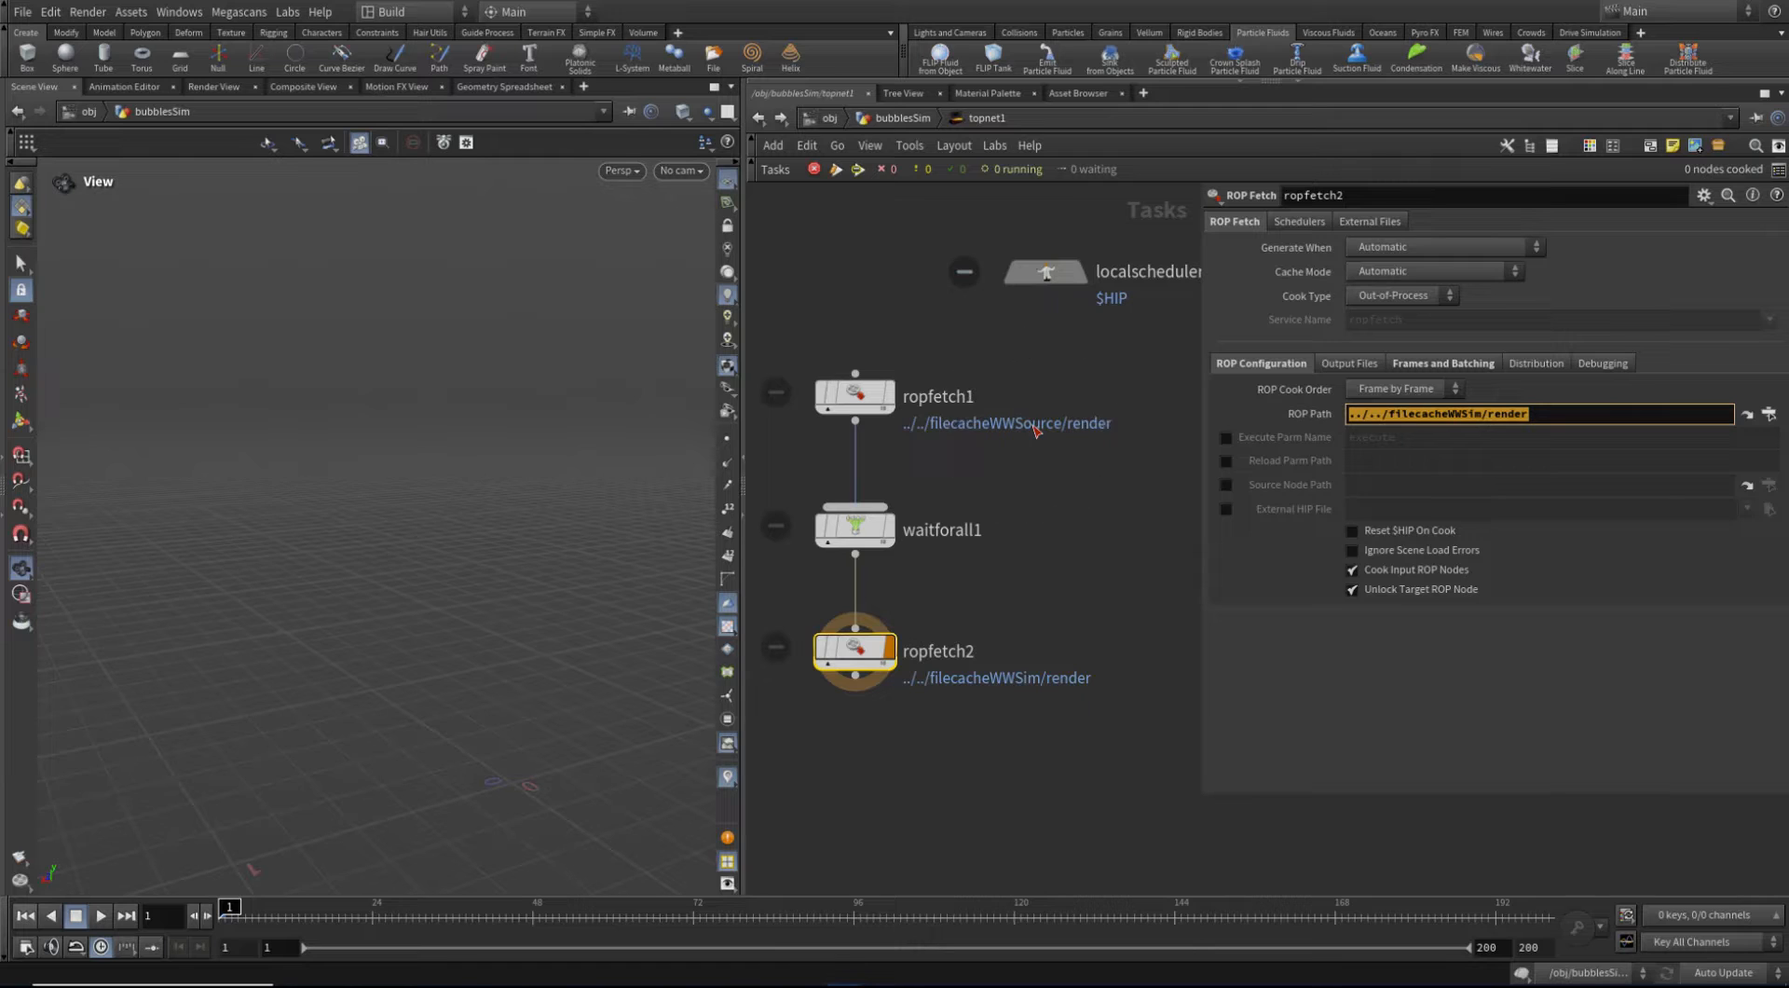
key("ctrl+s")
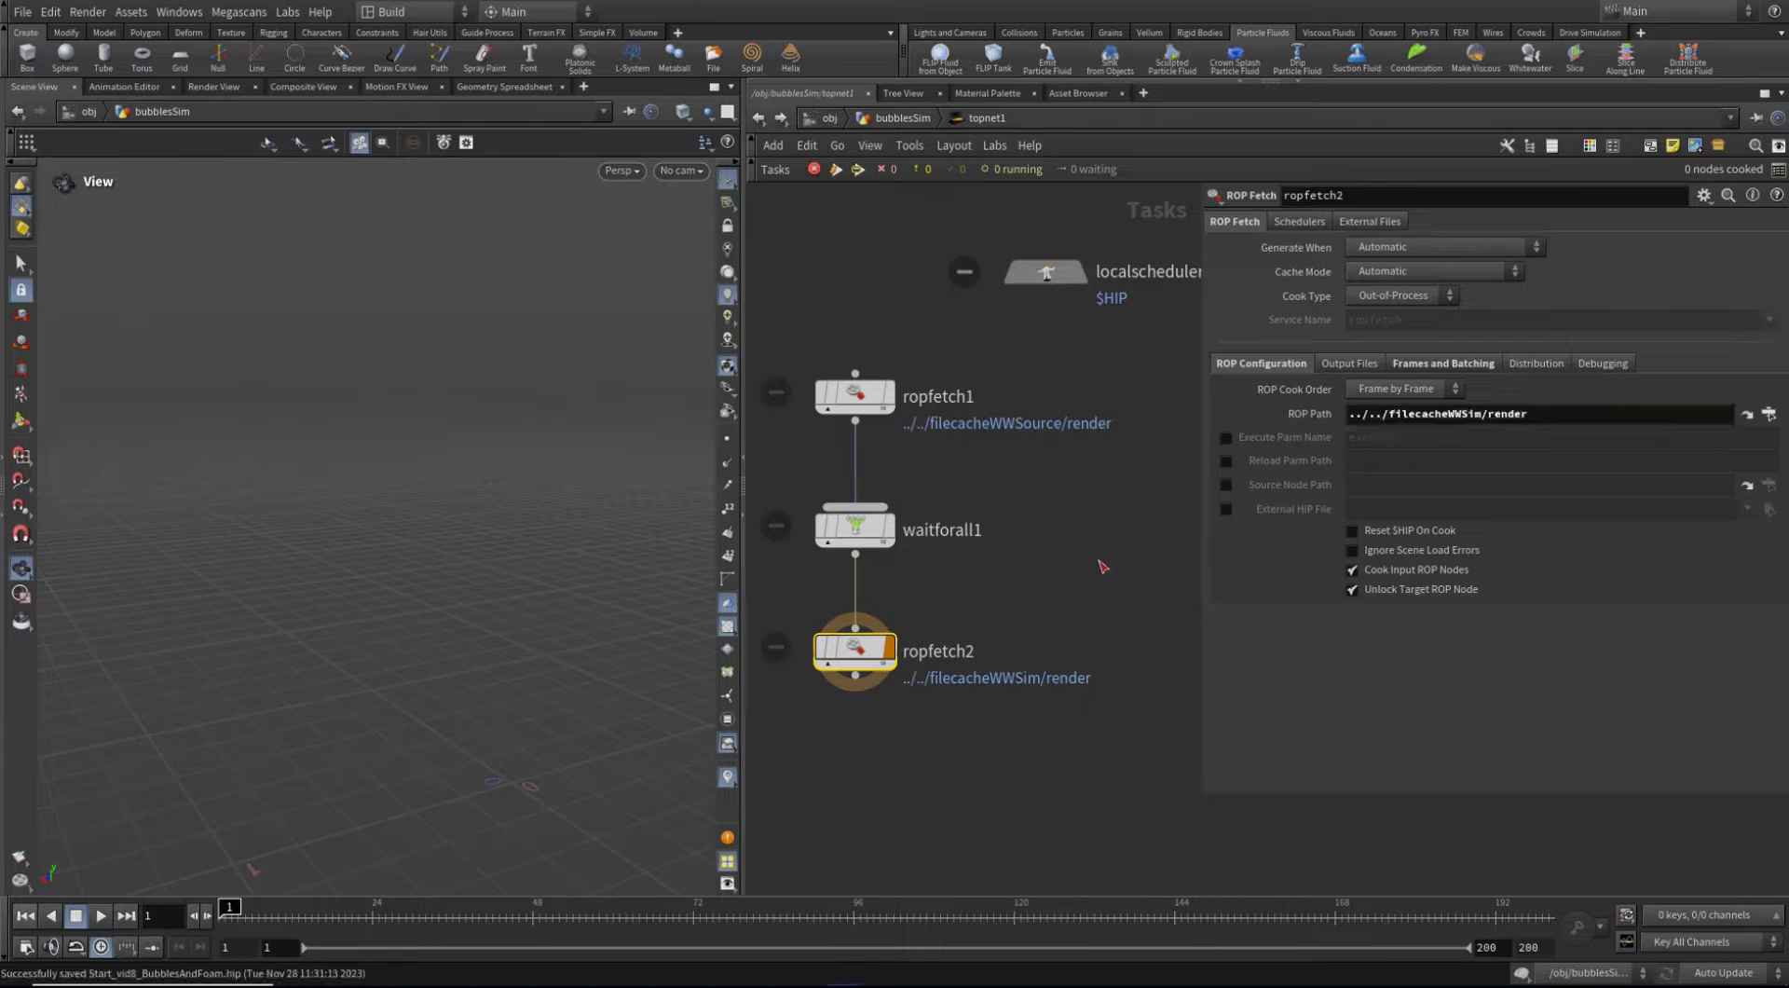
Enable Load from Disk on both filecacheWWSource and filecacheWWSim in the bubblesSim network
left_click(890, 118)
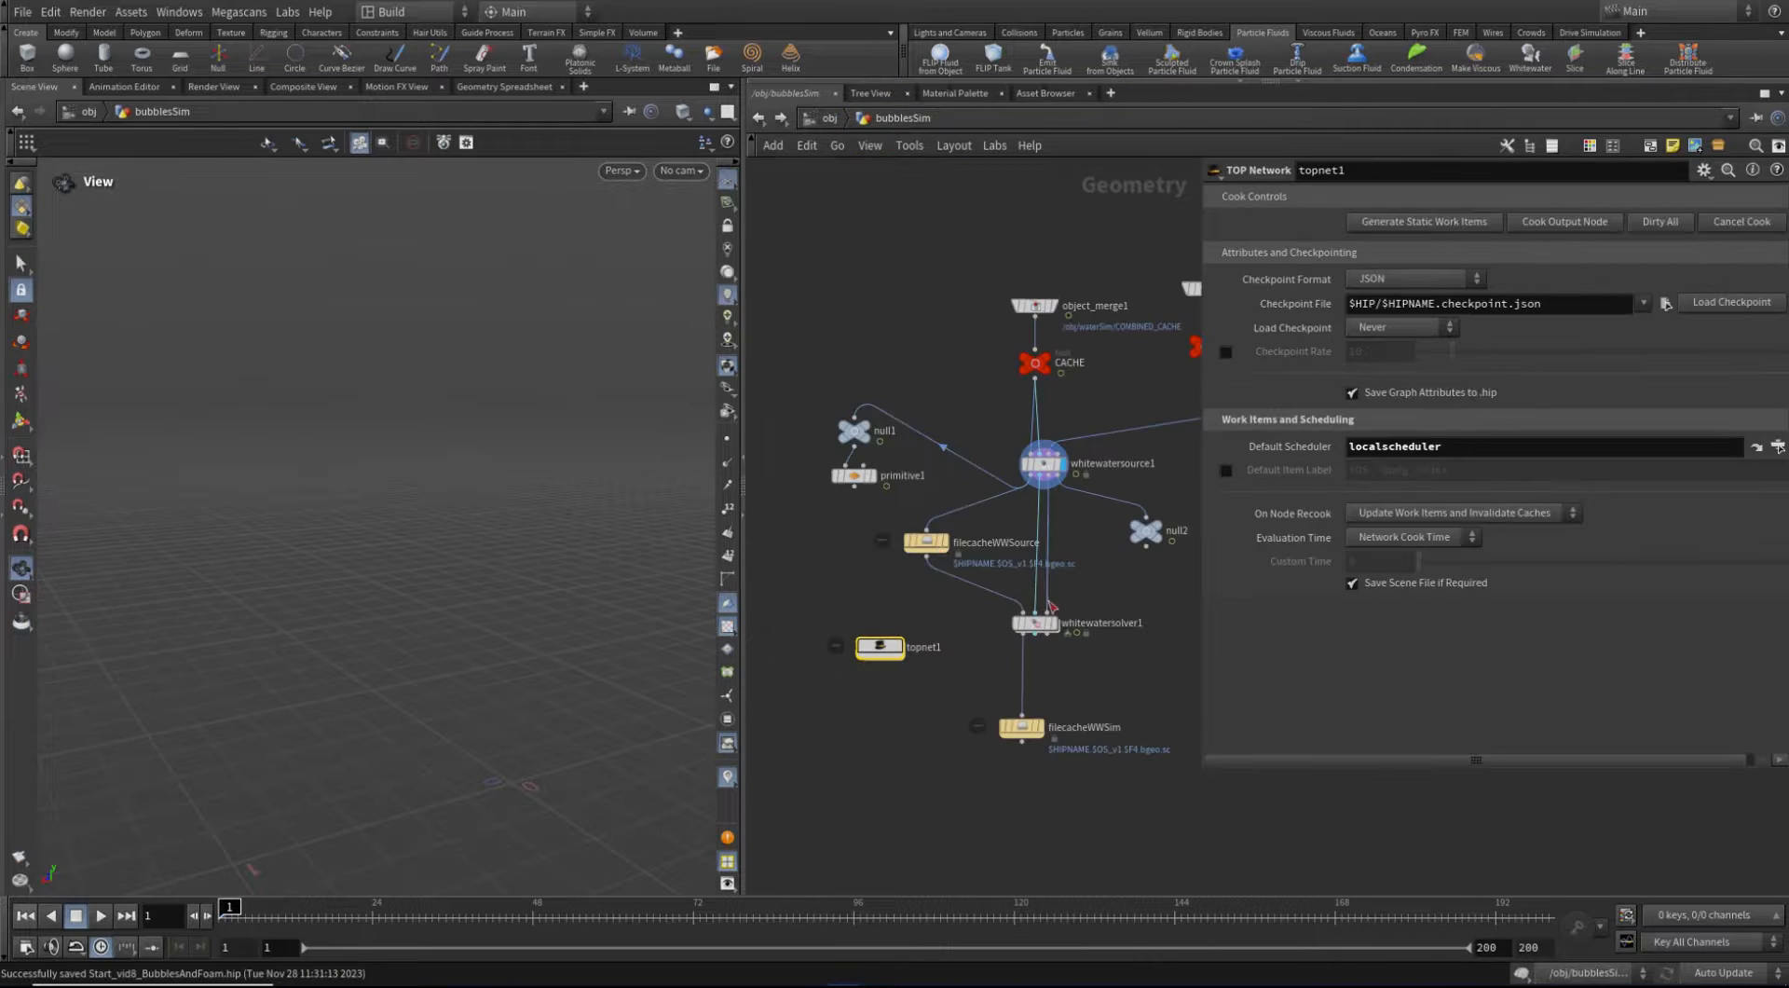
left_click(918, 541)
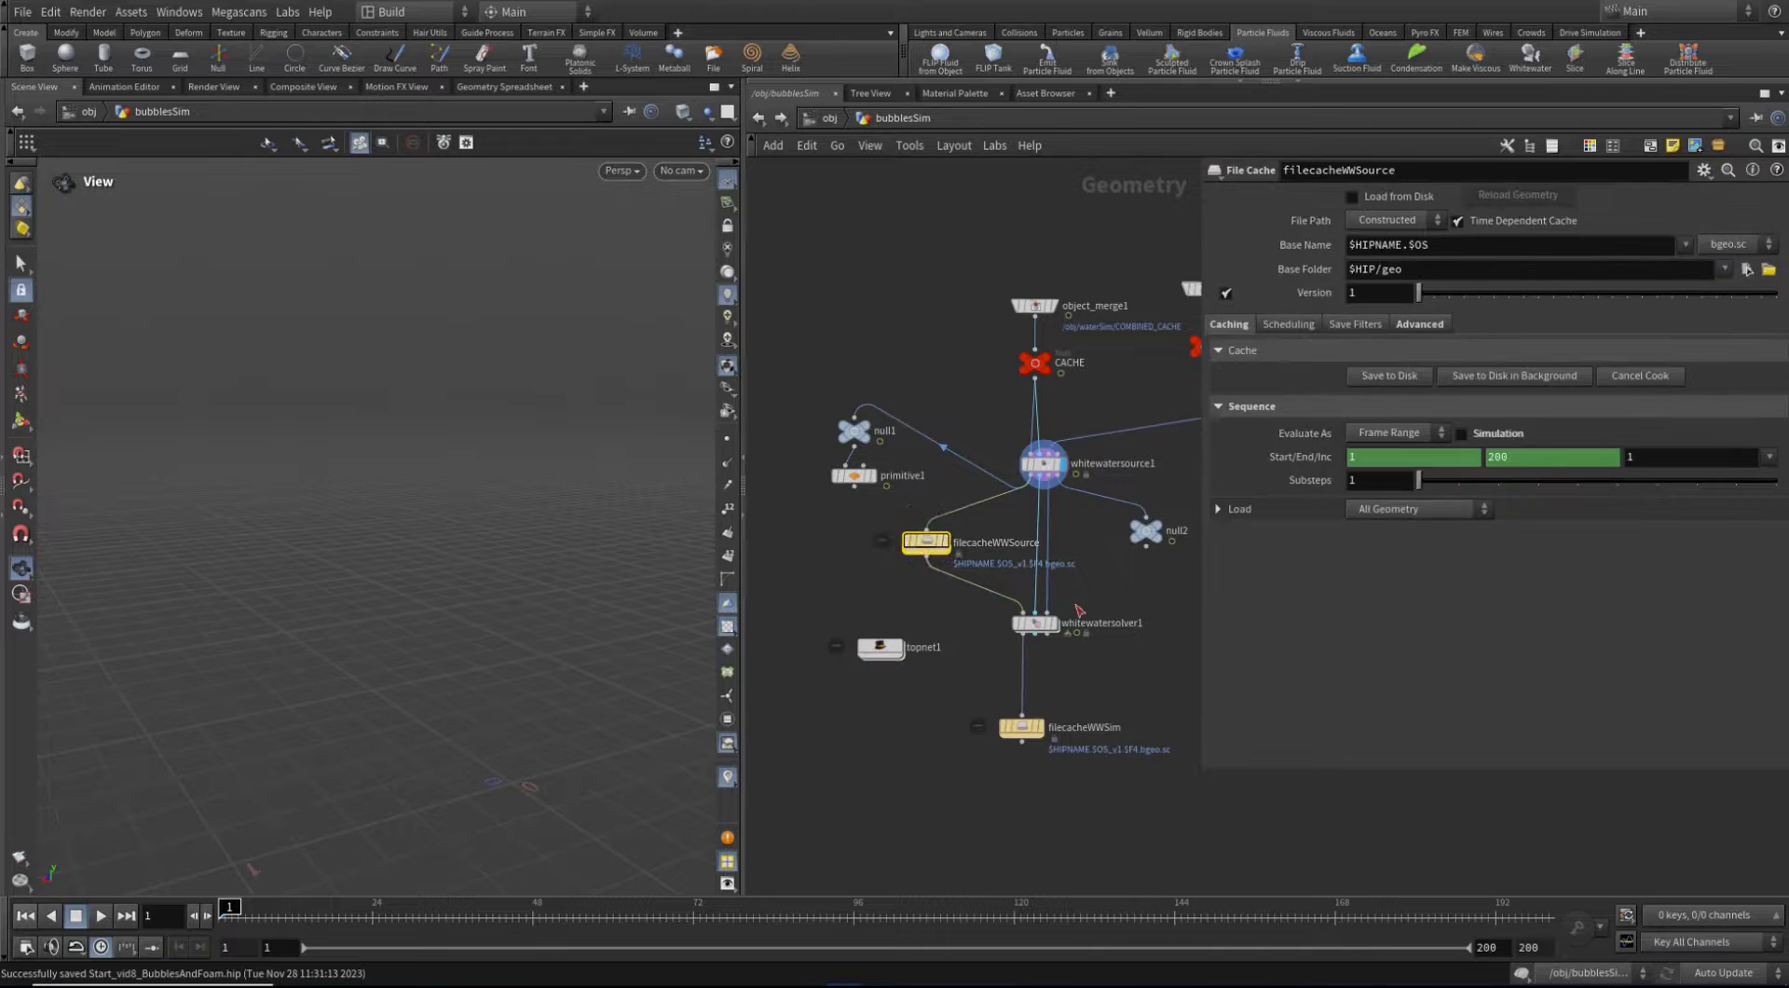
left_click_drag(1063, 777, 1004, 708)
left_click(925, 541)
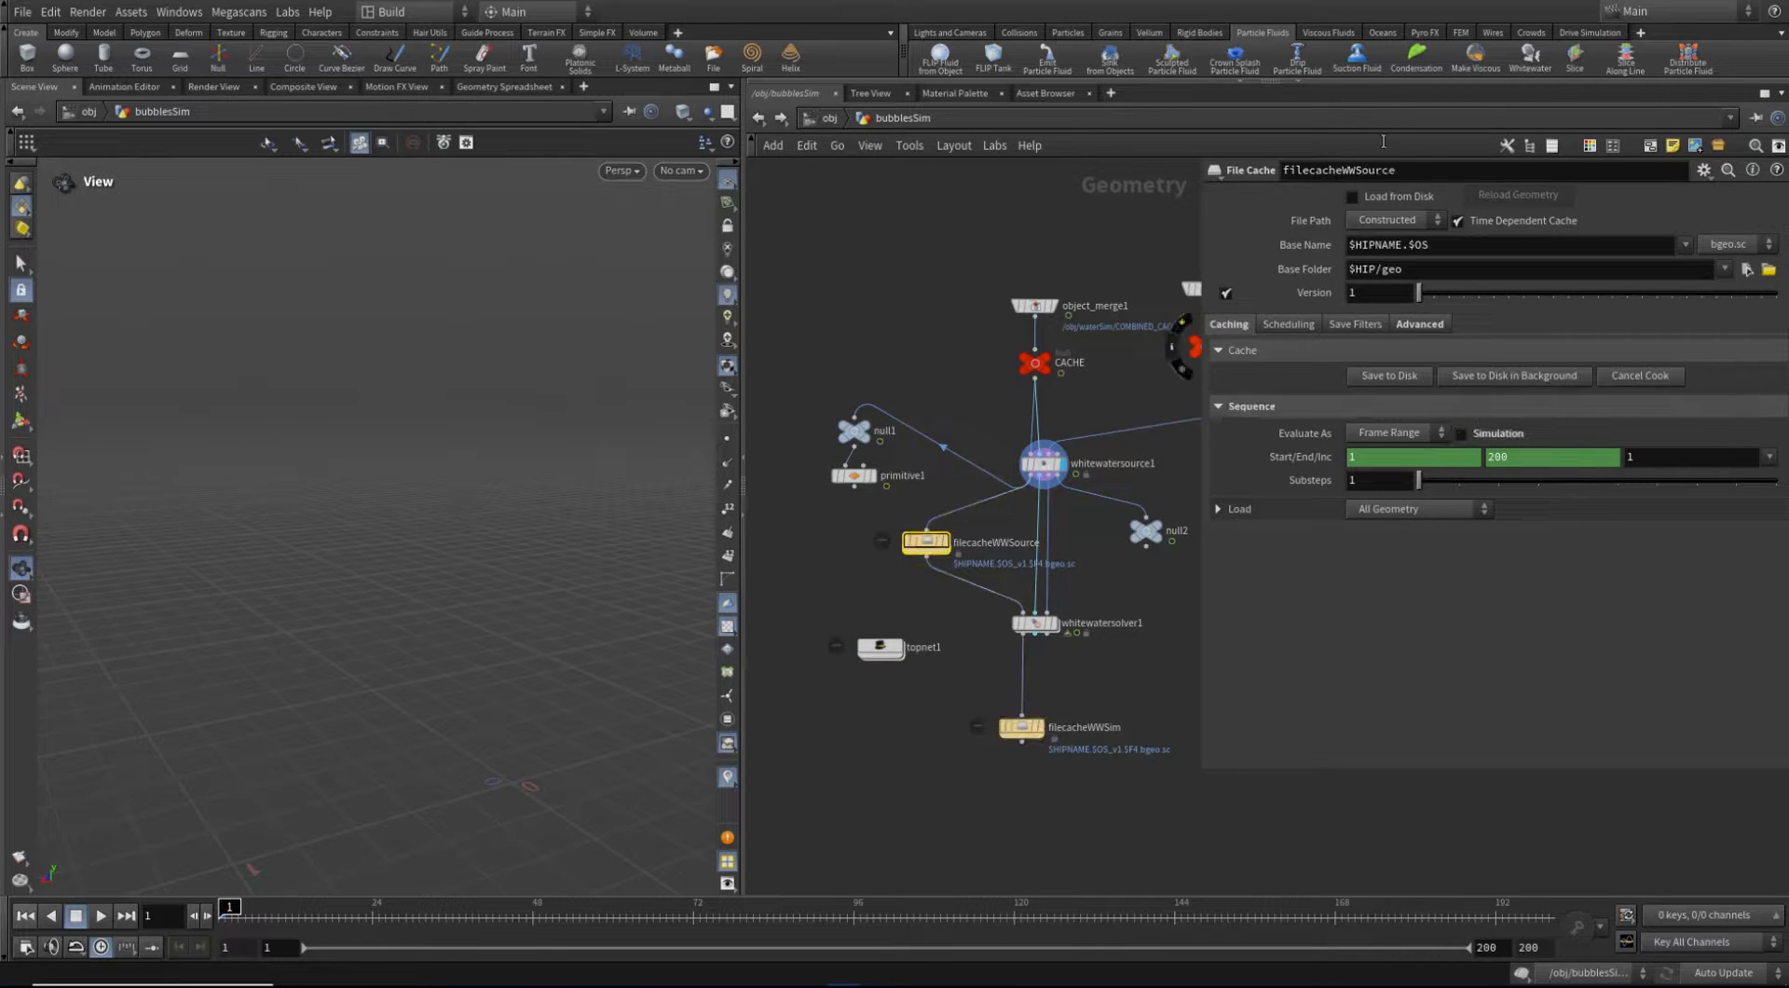
left_click(1373, 198)
left_click_drag(1116, 820, 1008, 722)
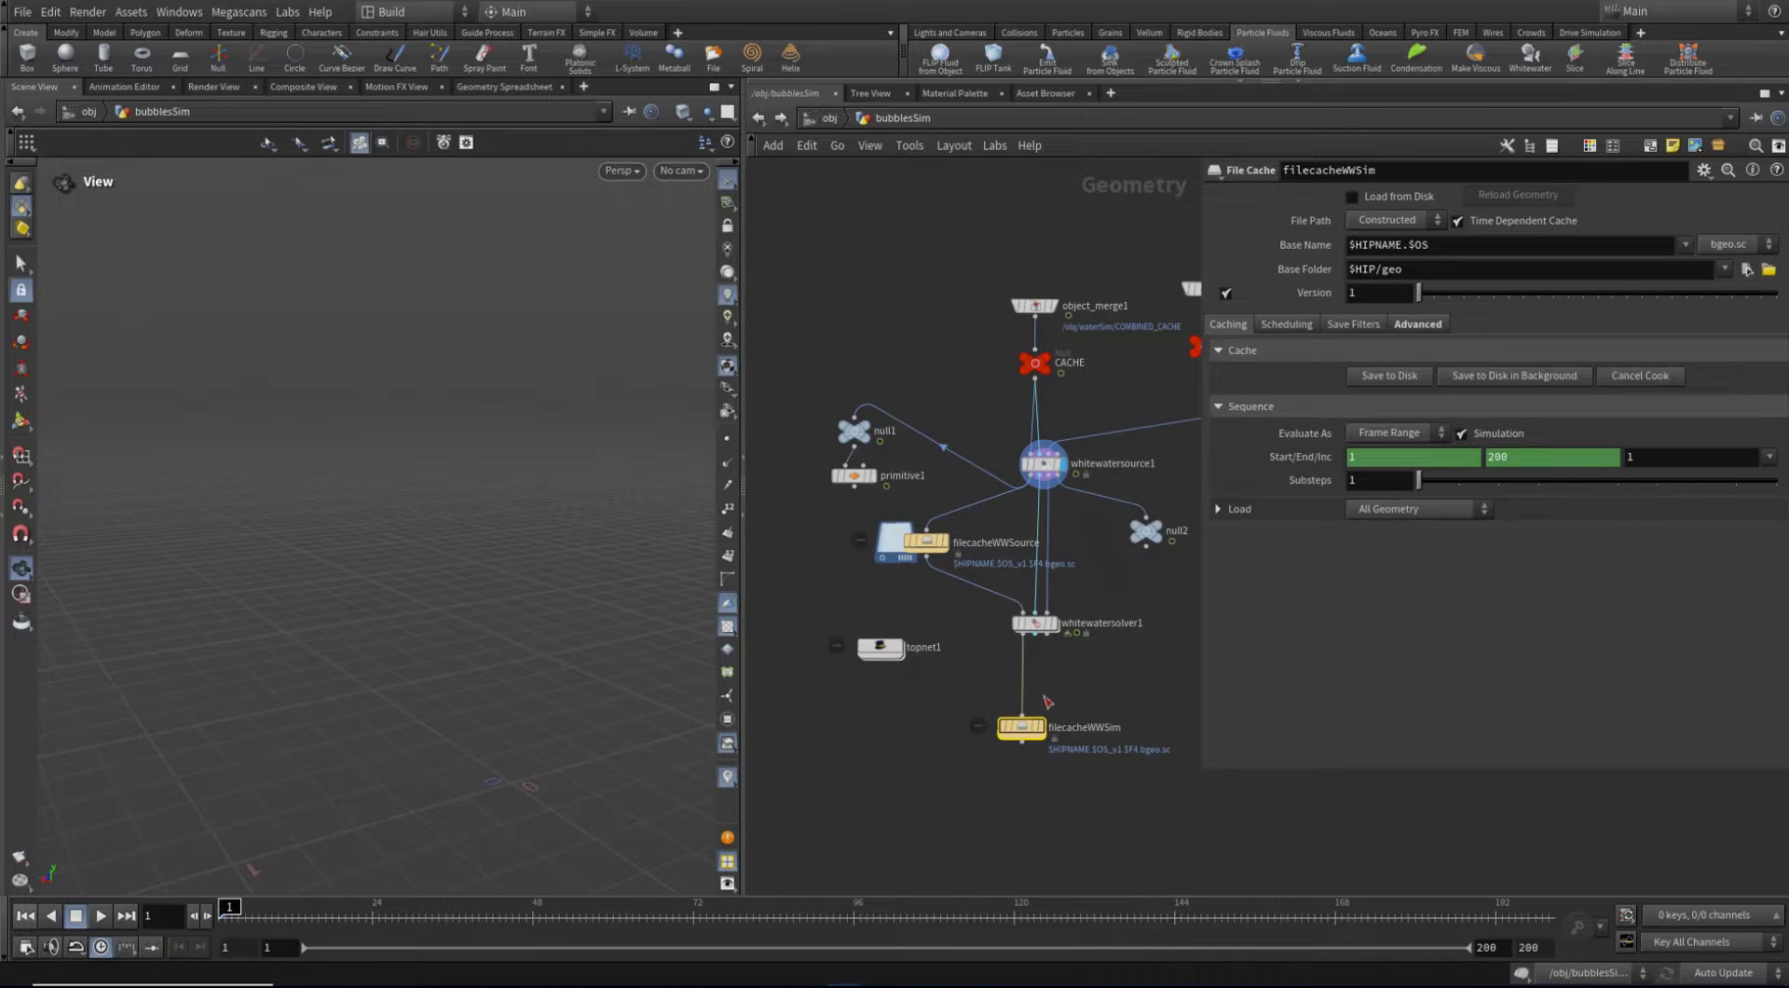
left_click(1366, 196)
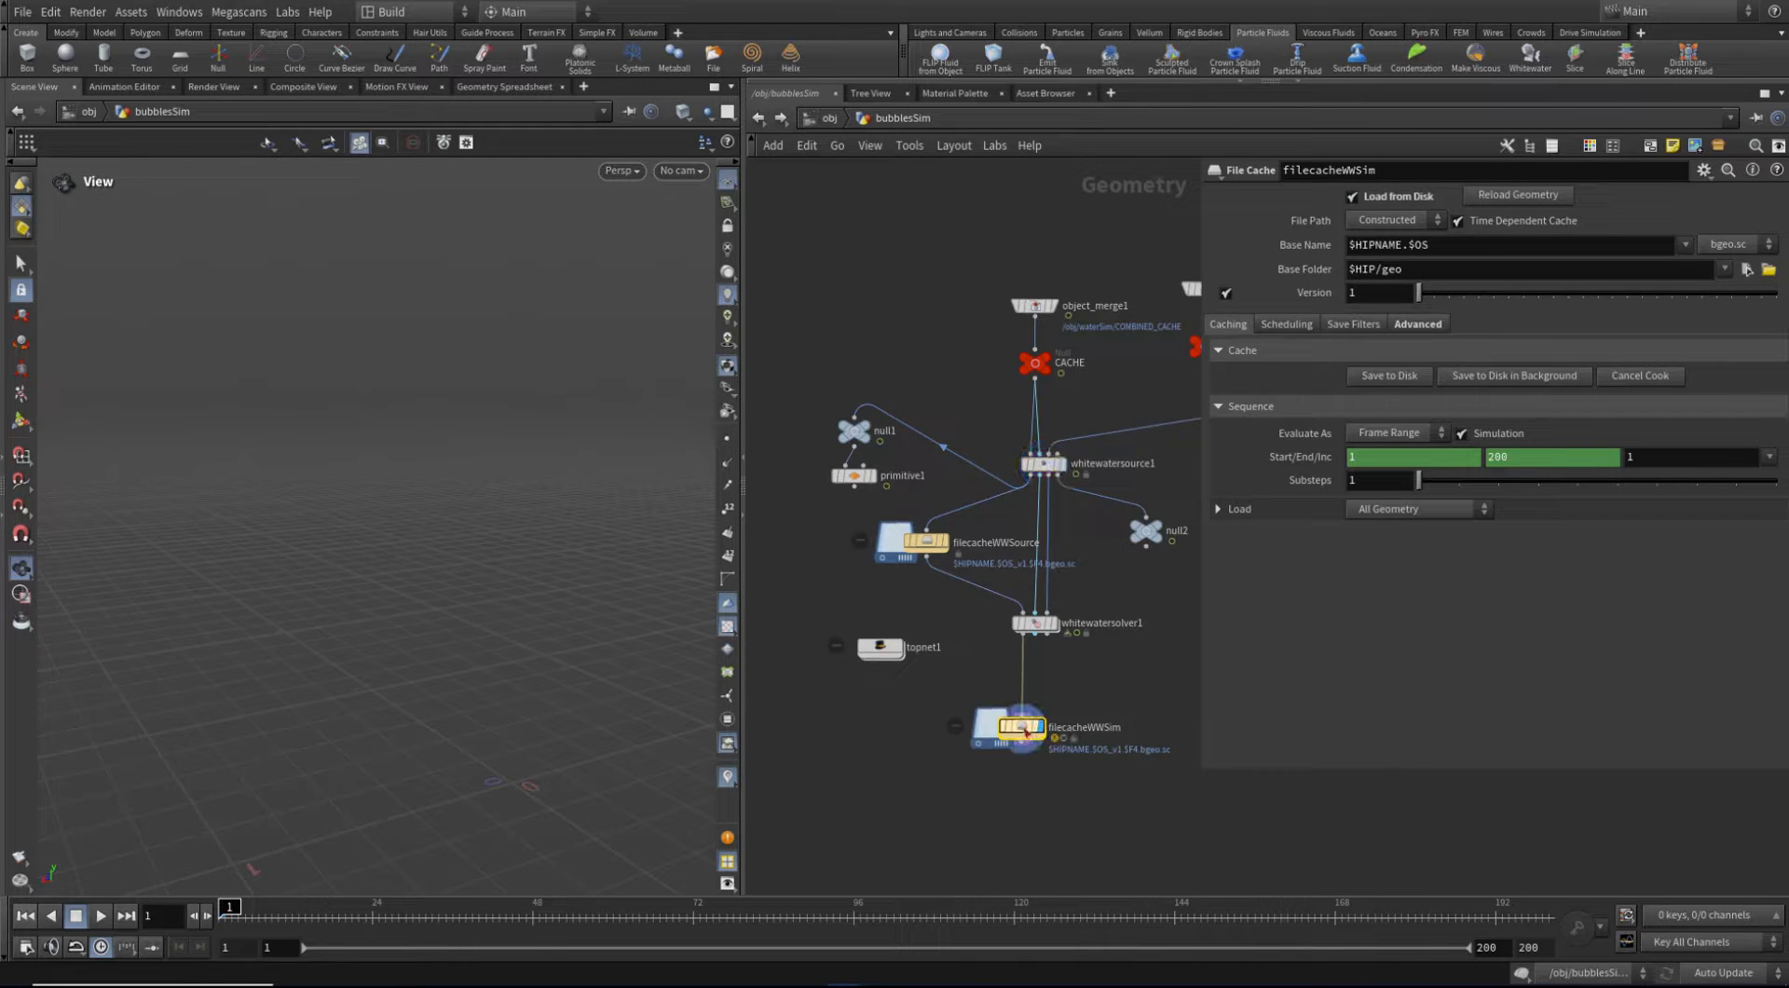
Return to topnet1, save the scene and cook ropfetch2 with its upstream nodes
double_click(880, 648)
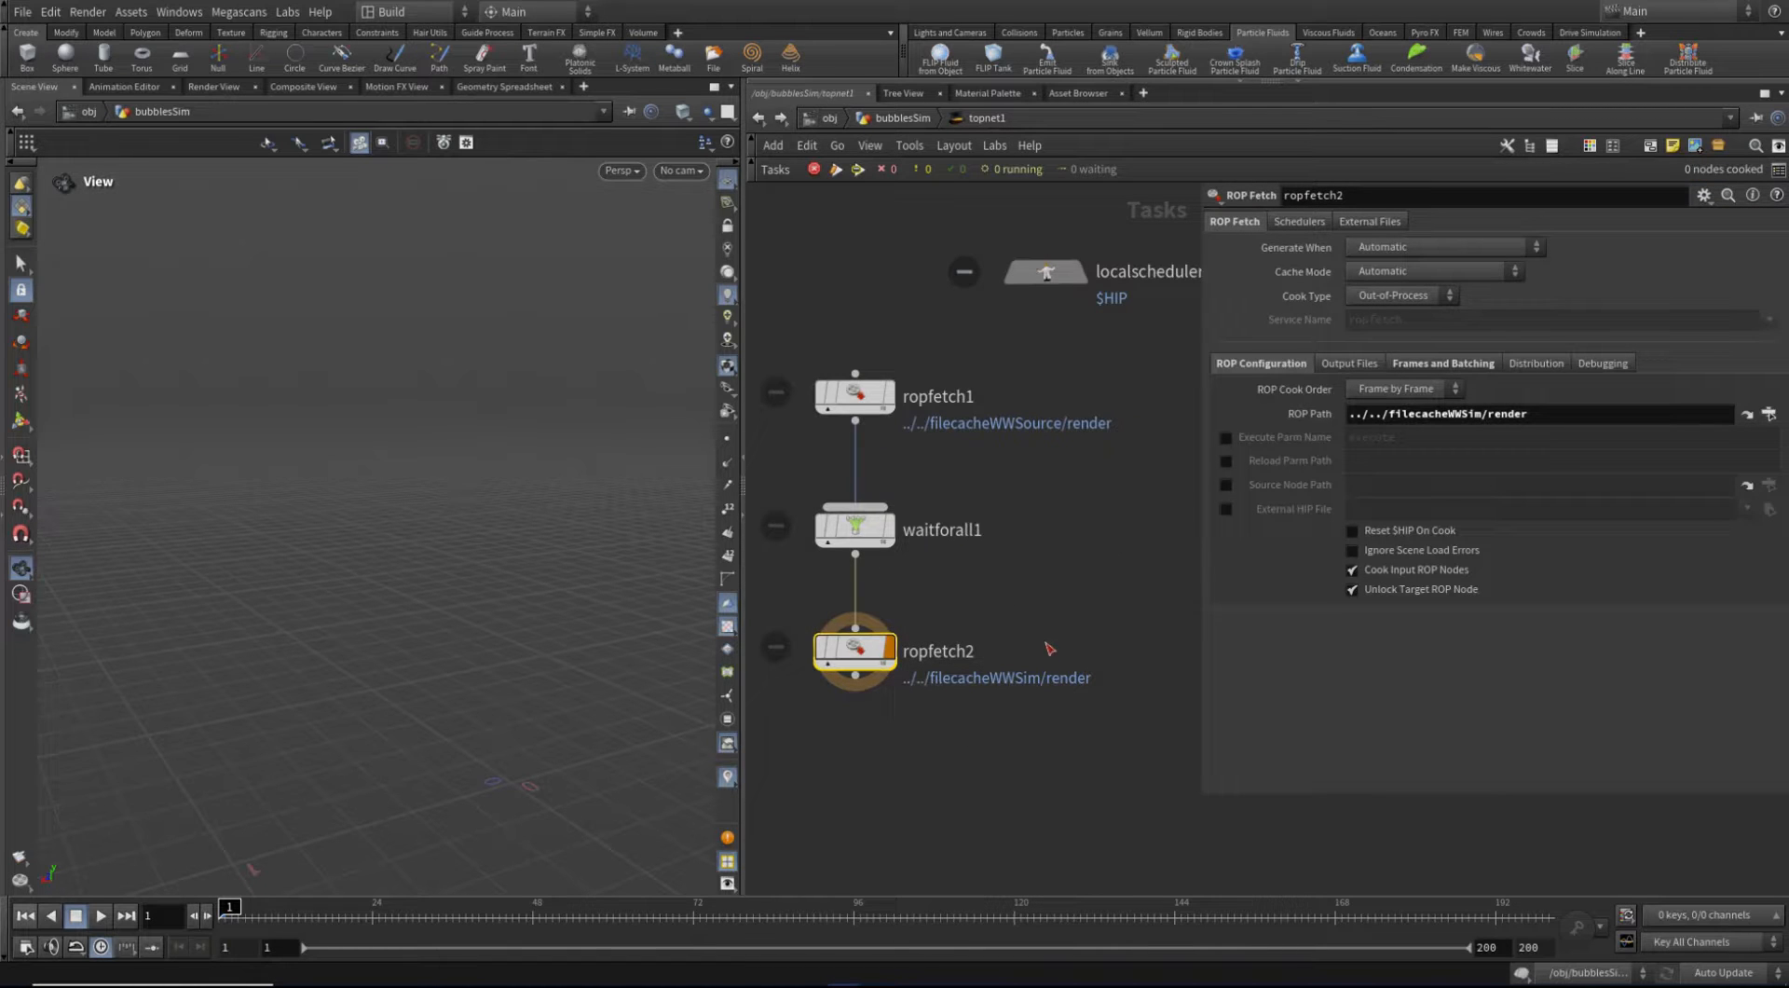
key("ctrl+s")
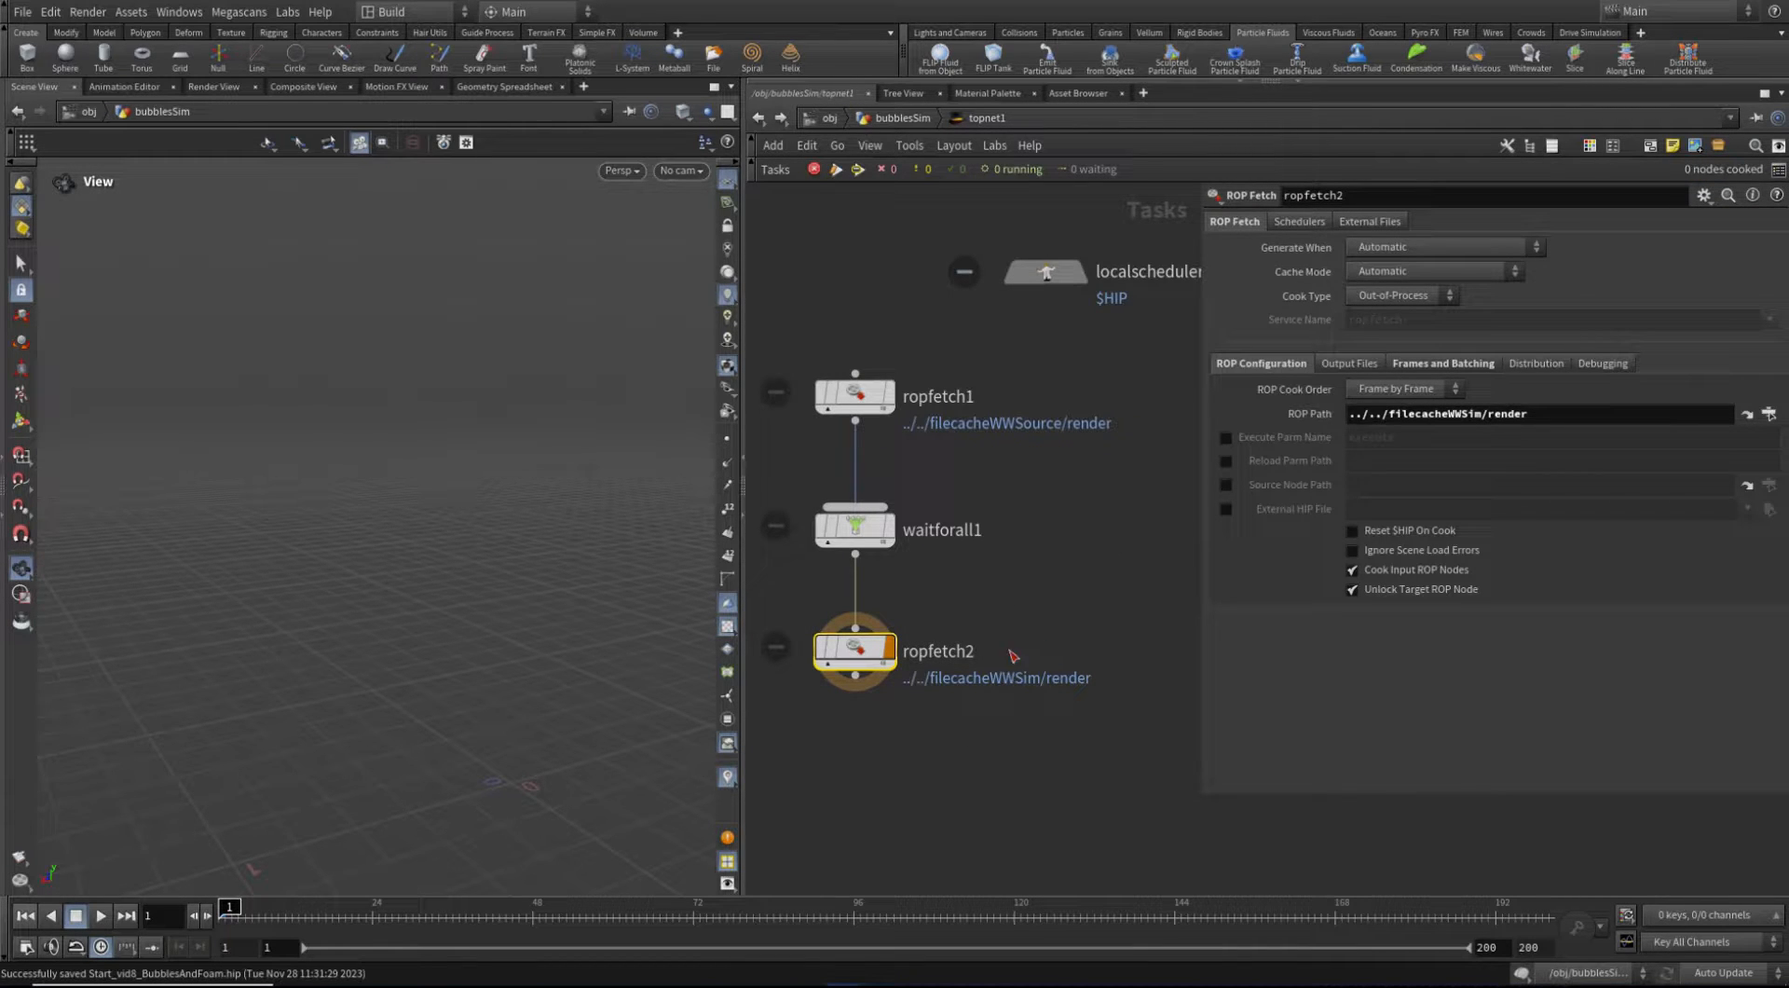
mouse_move(877, 655)
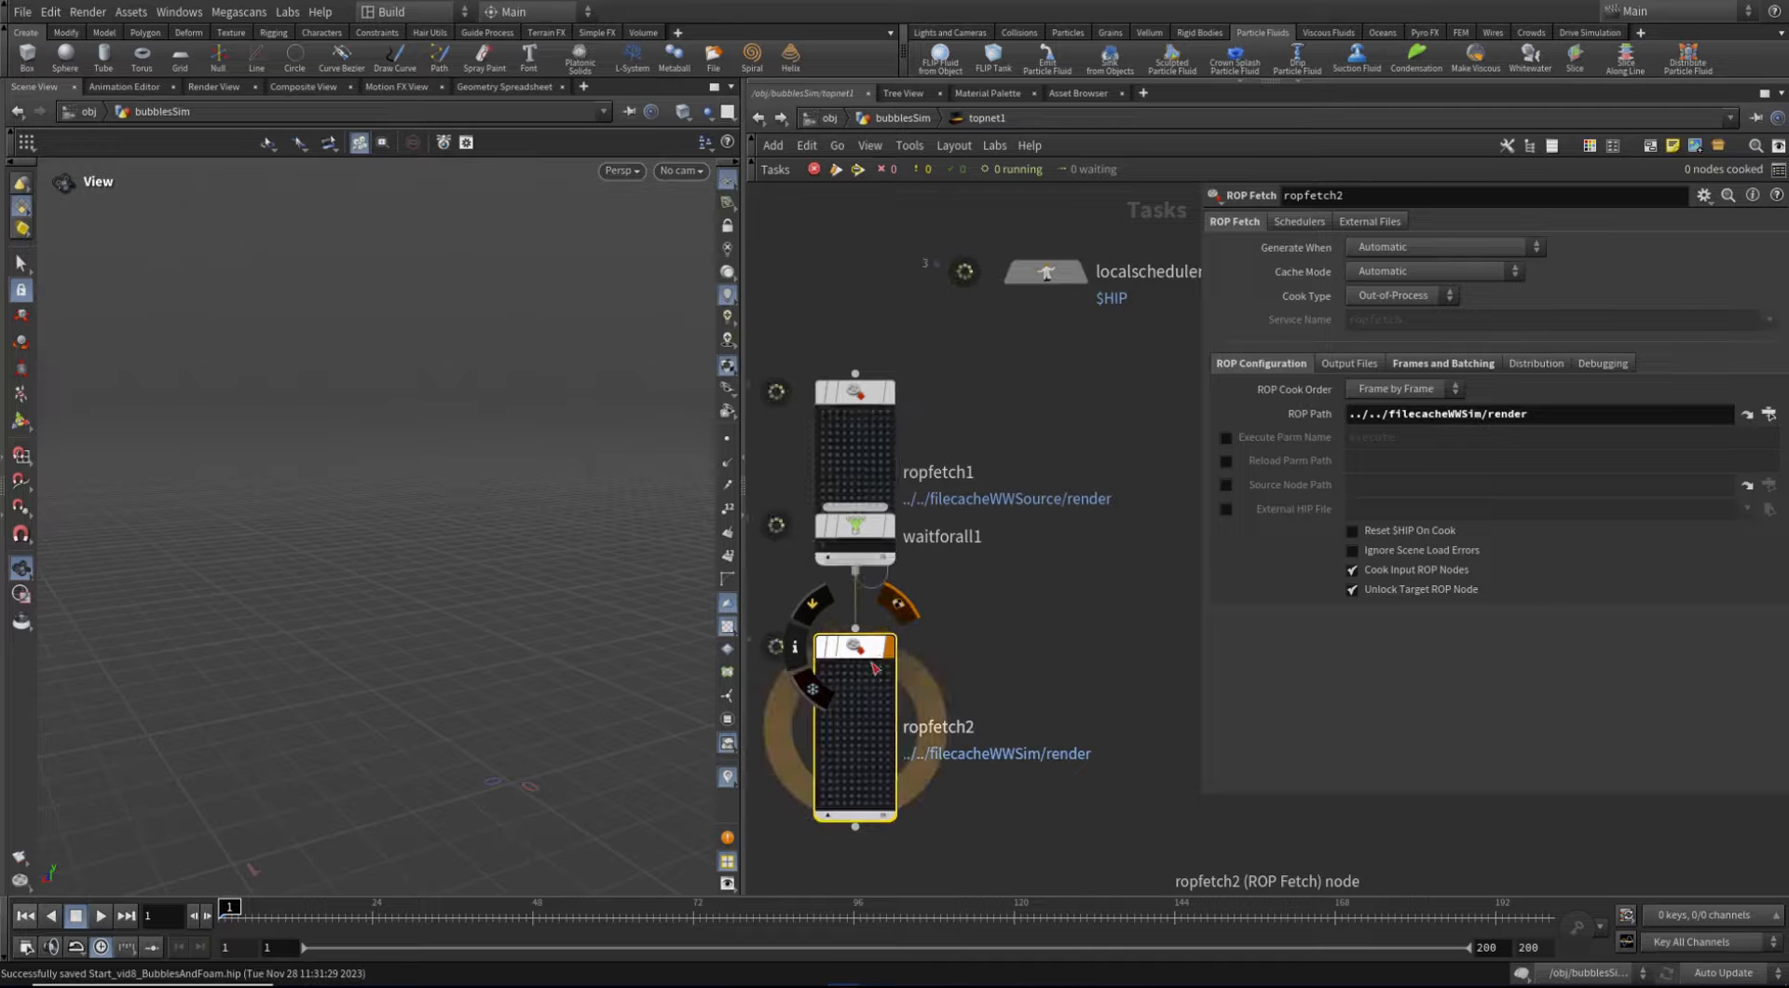
right_click(877, 664)
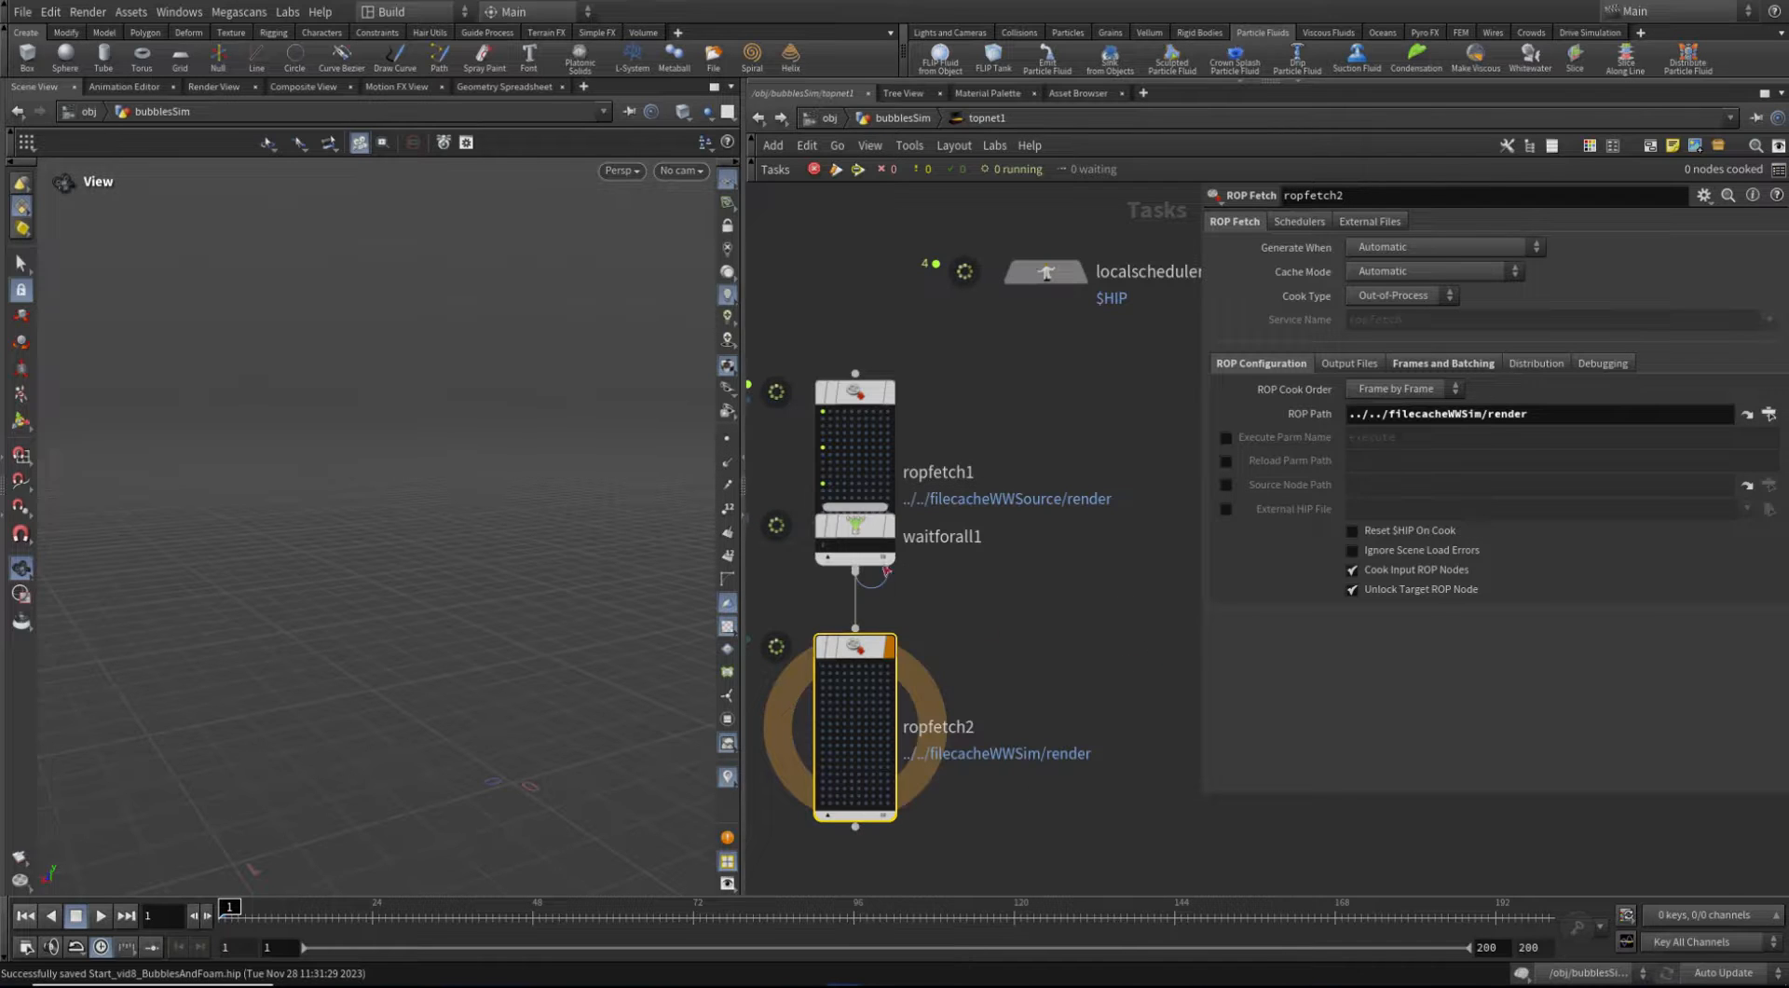
Space out the task nodes by moving ropfetch1 up and waitforall1 slightly down
left_click_drag(851, 401, 852, 285)
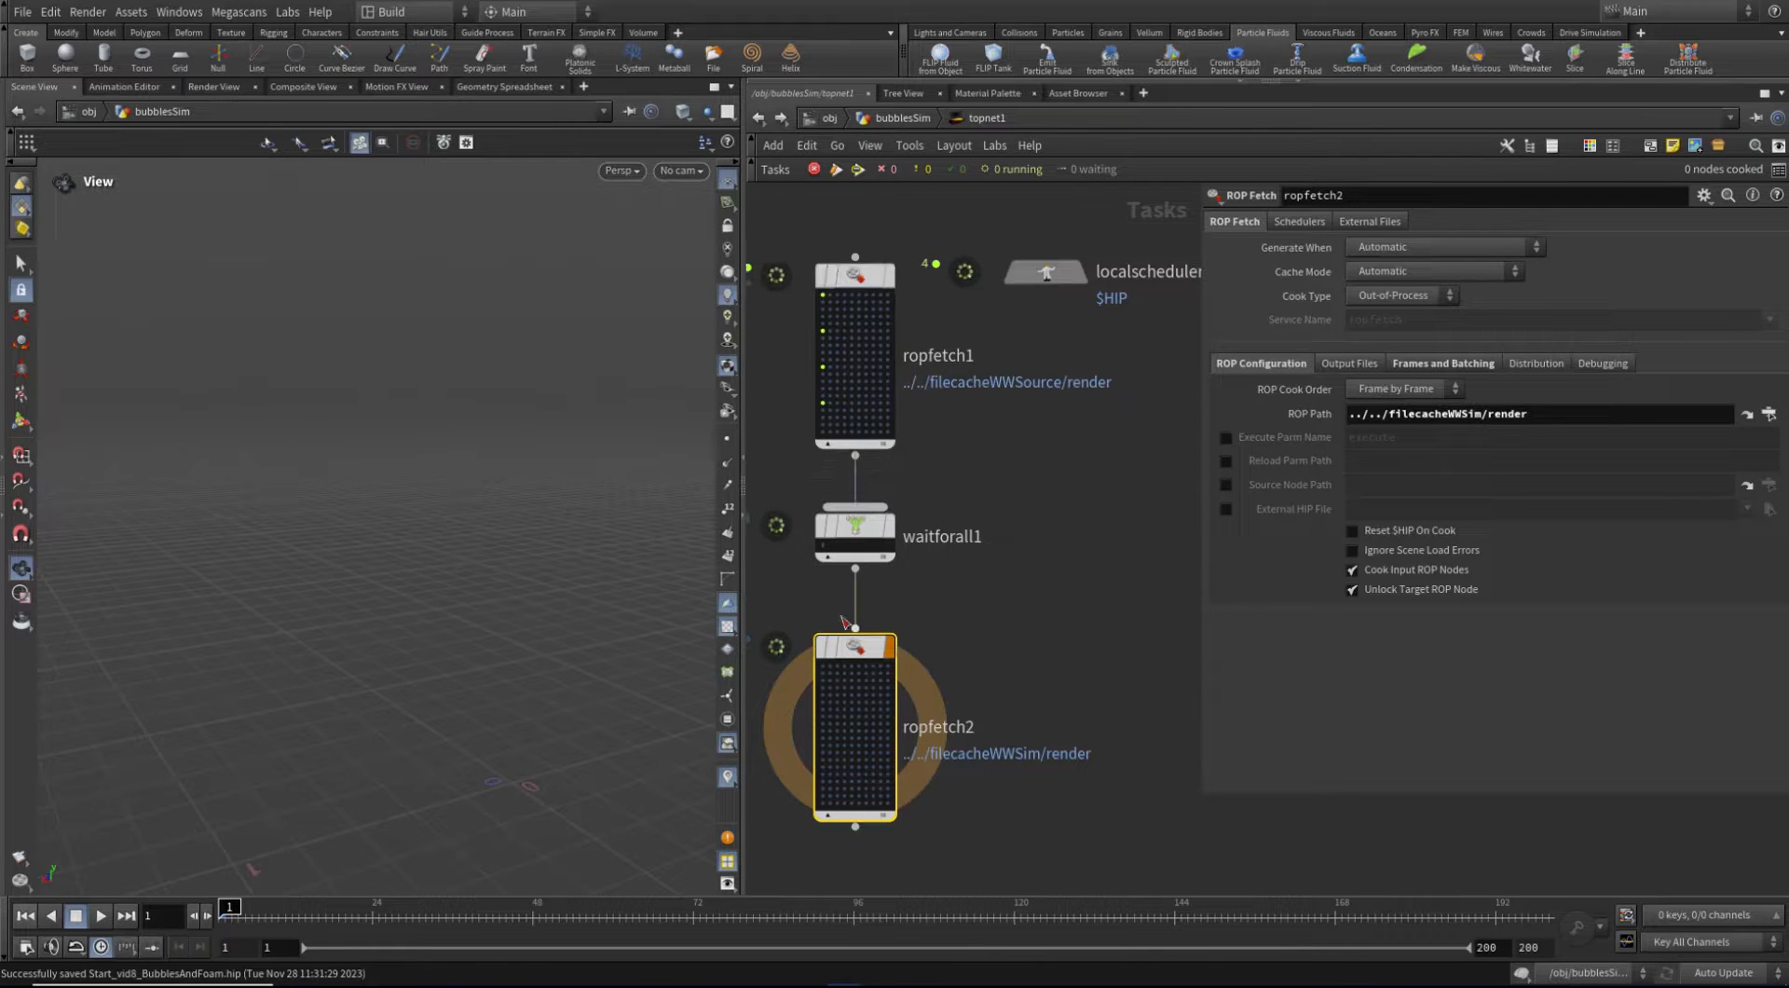
left_click_drag(874, 523, 874, 540)
middle_click_drag(1008, 475, 1040, 578)
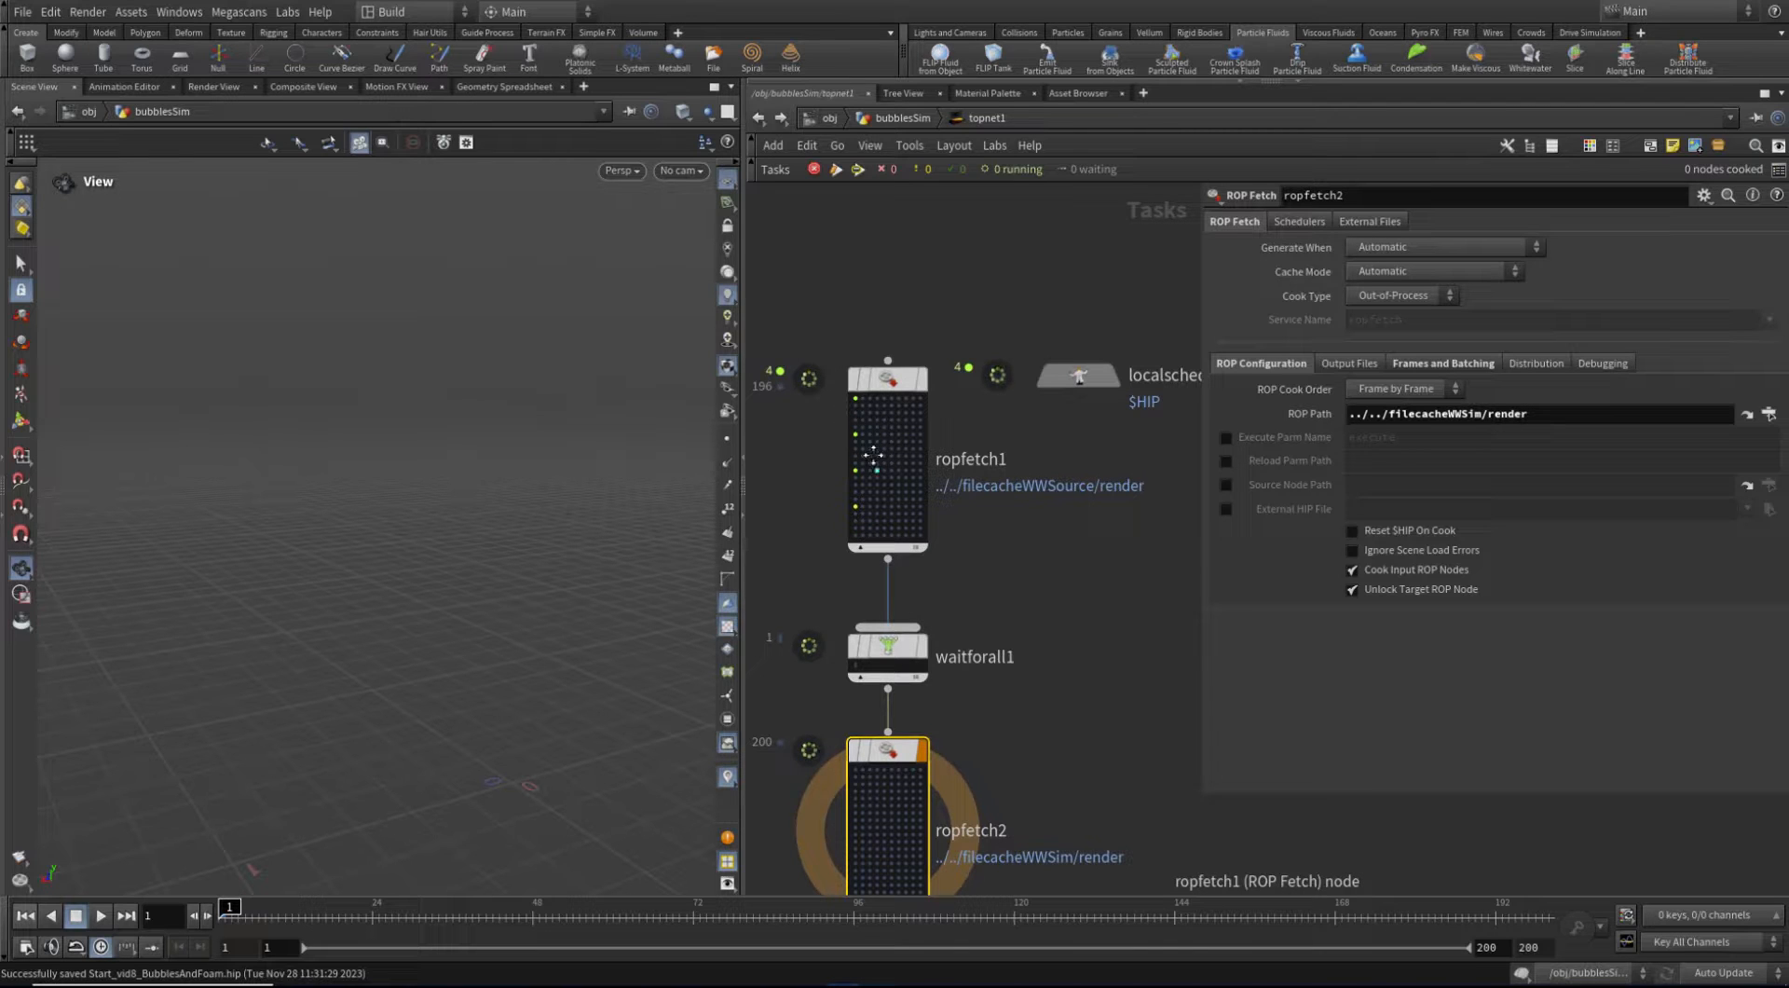
Check memory usage in Task Manager while the TOP network cooks, then select ropfetch1 and review its Frames and Batching settings
mouse_move(947, 429)
scroll(970, 522, "down", 2)
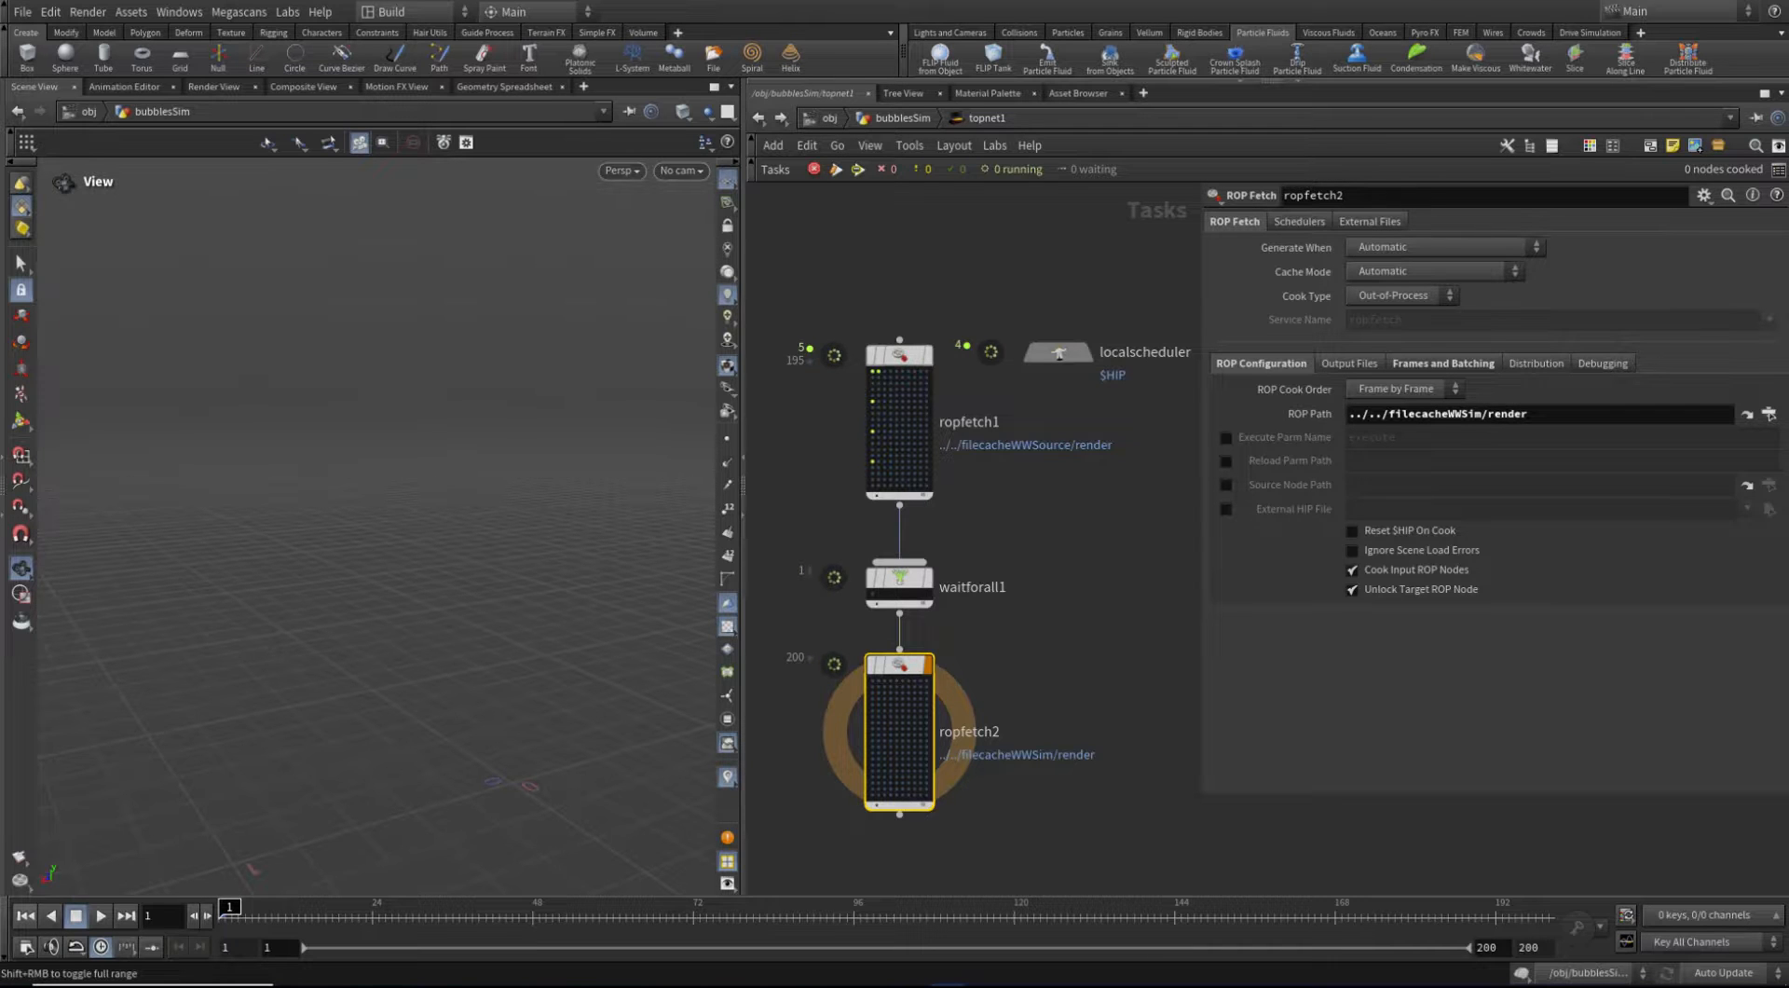
left_click_drag(1788, 244, 1345, 213)
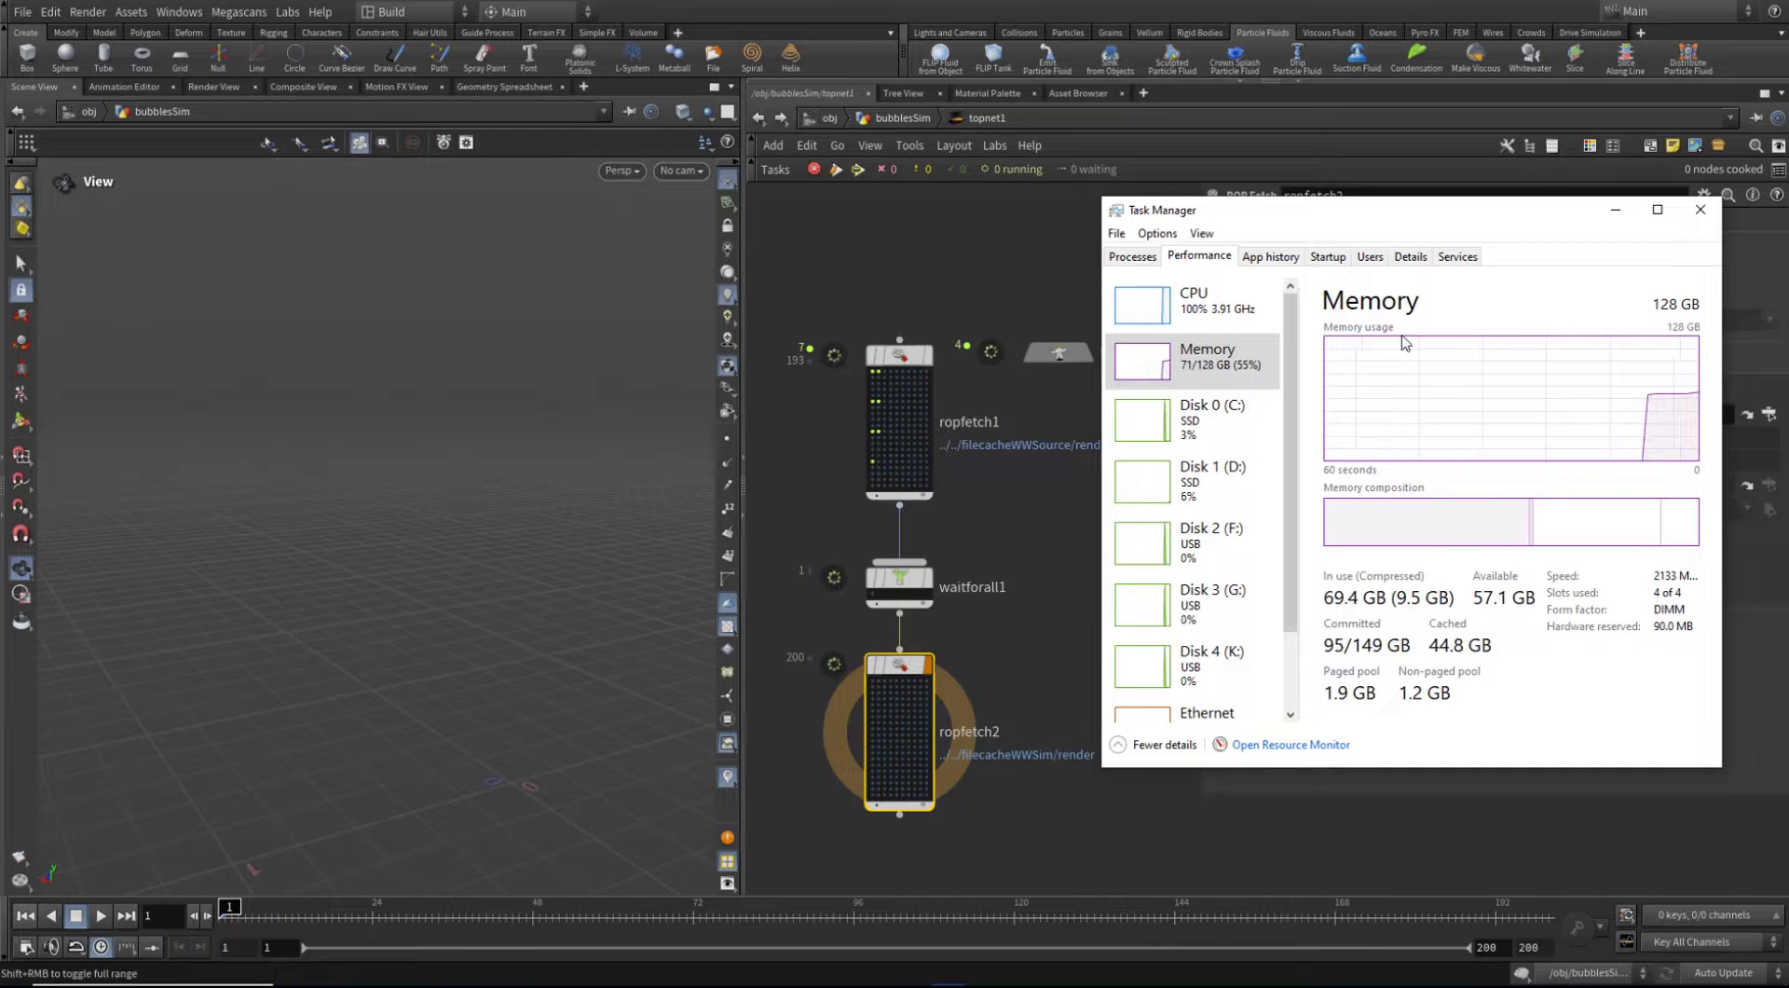
left_click(1616, 209)
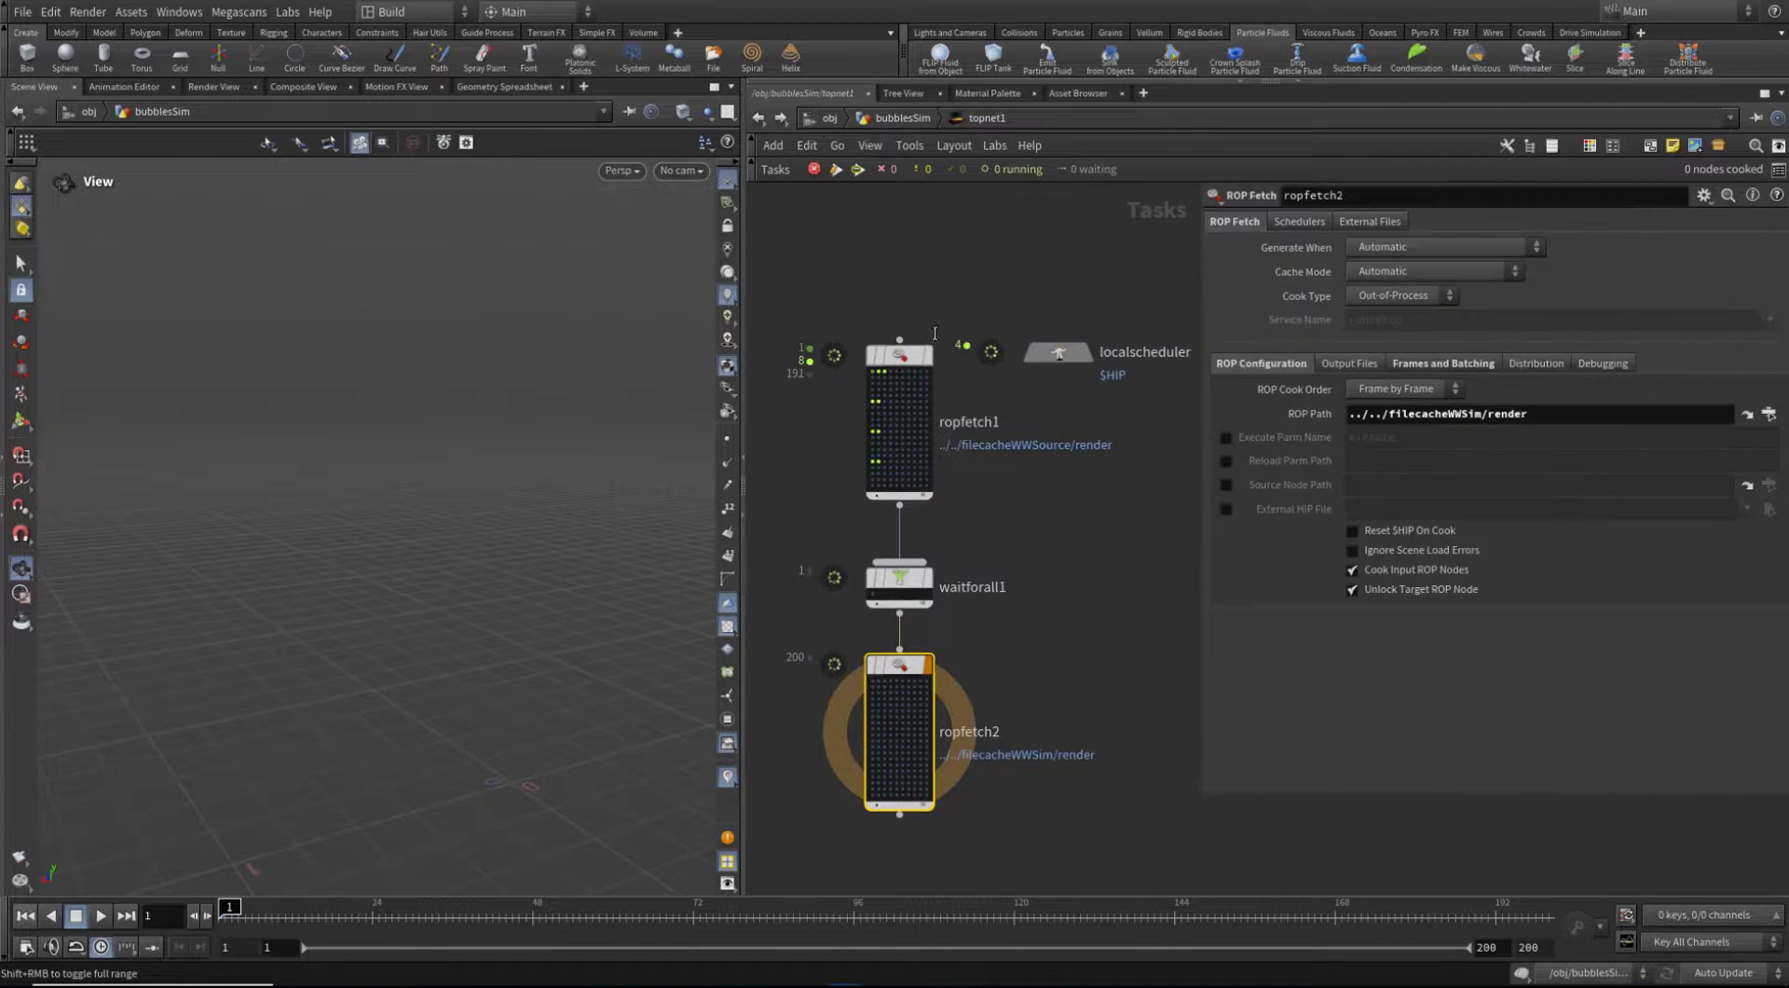
left_click(908, 356)
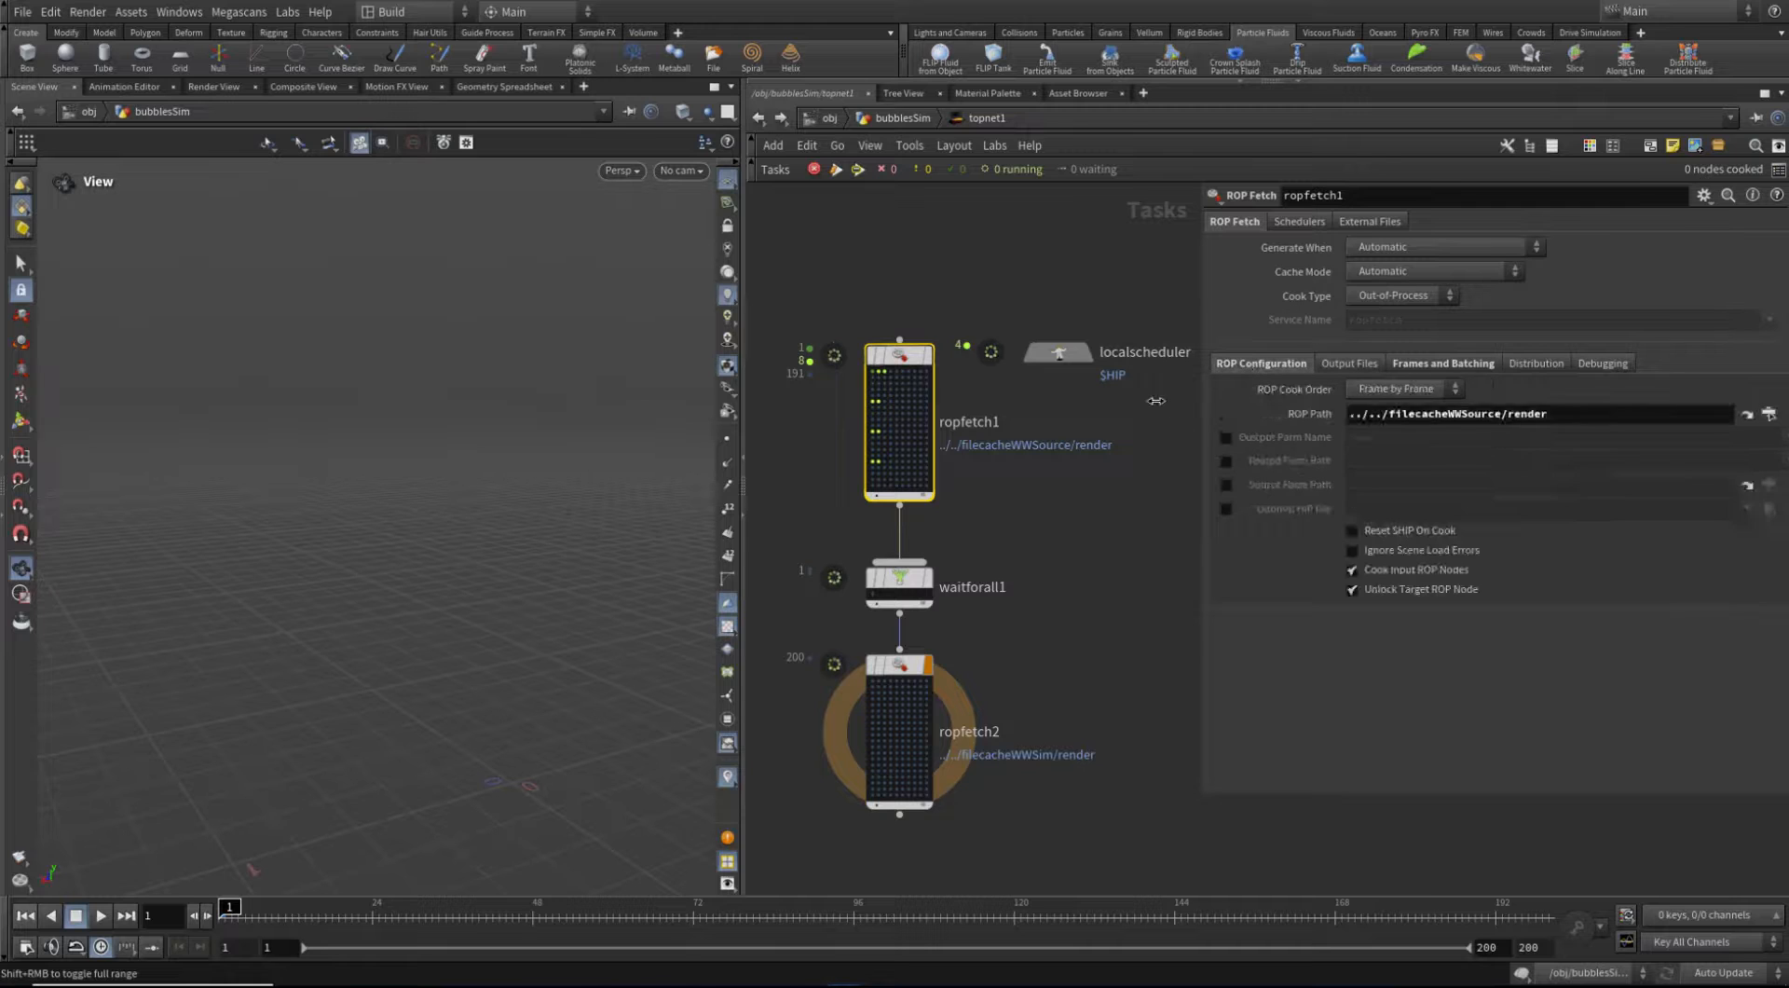
left_click(1474, 363)
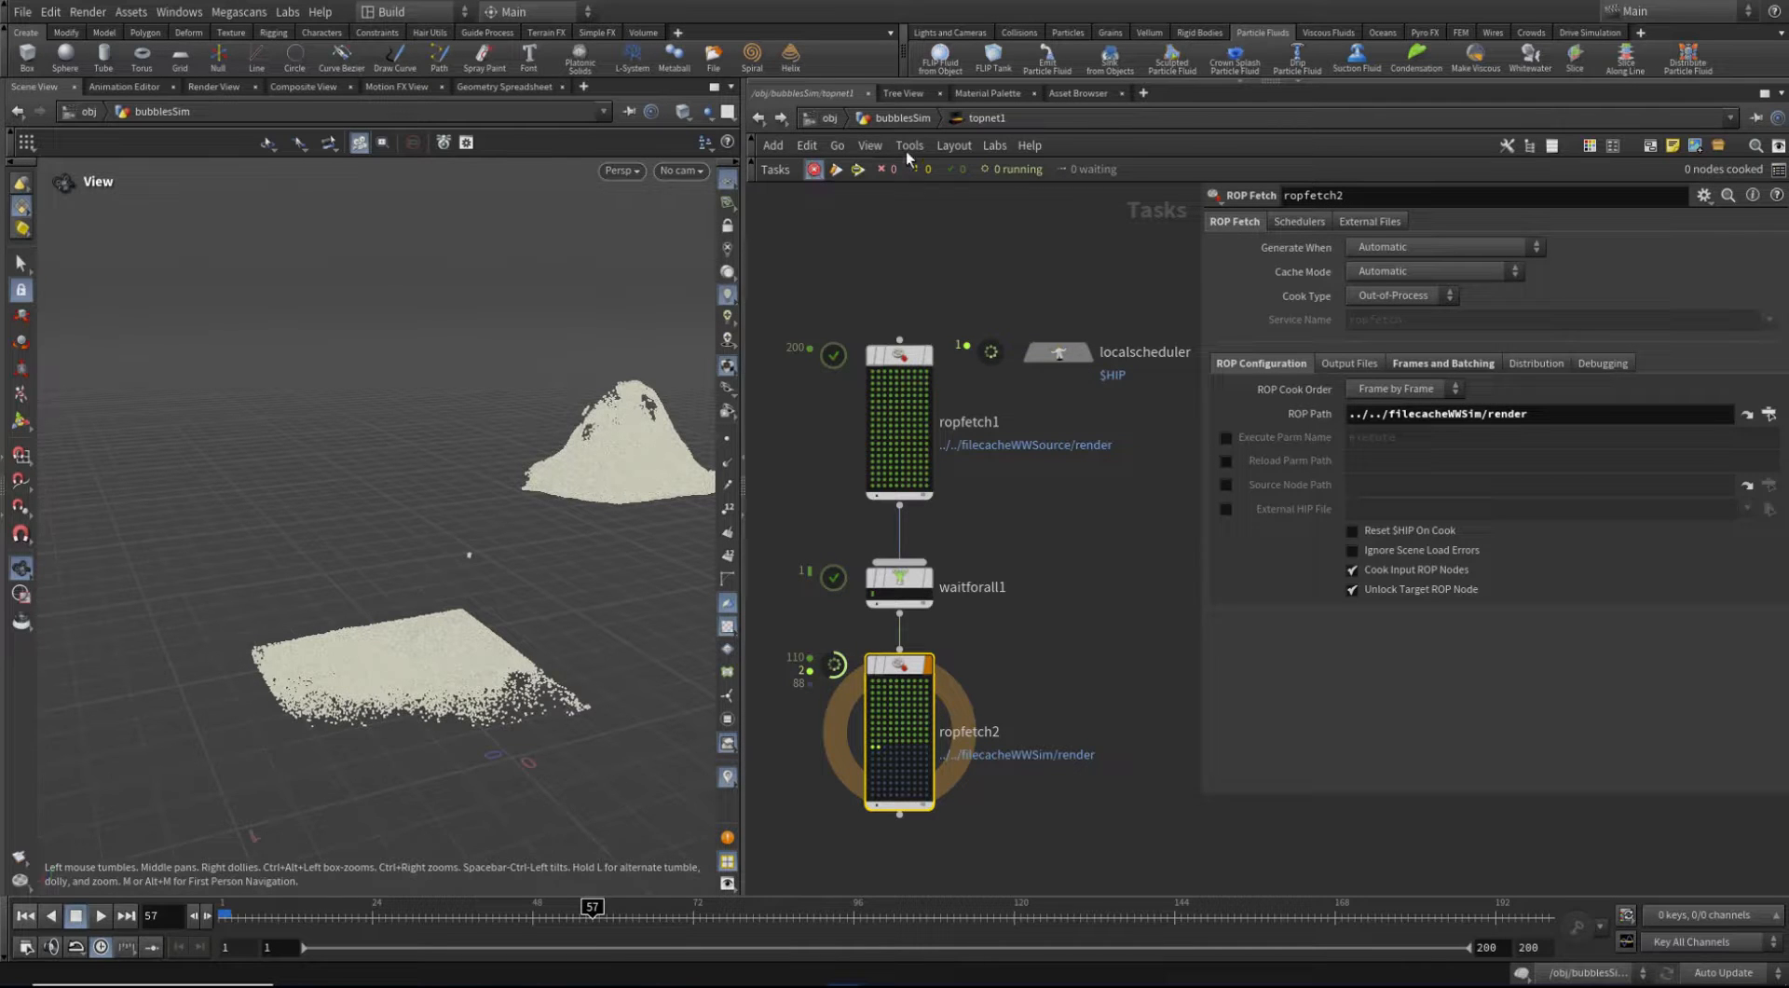
Return to the bubblesSim network and examine the cached whitewater at frames 51 and 63, plus filecacheWWSim's node info
left_click(893, 122)
left_click_drag(280, 916, 552, 908)
scroll(1105, 674, "up", 3)
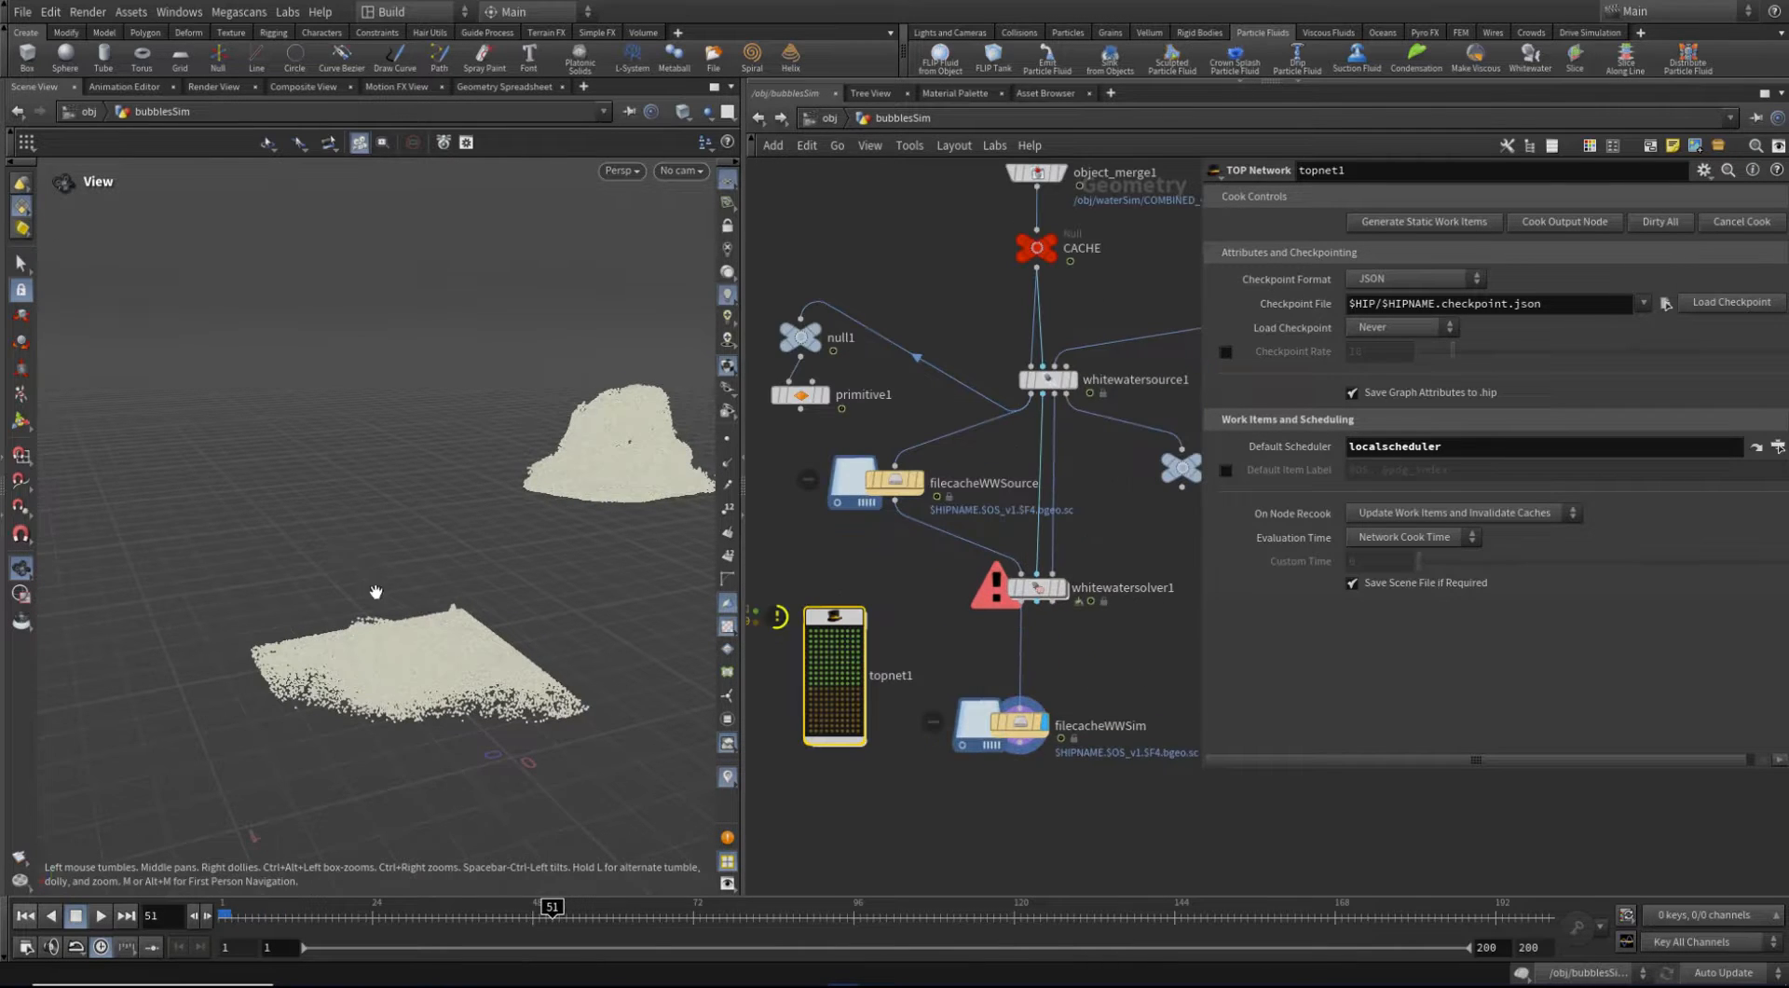
mouse_move(375, 592)
left_mouse_down()
mouse_move(486, 555)
mouse_move(416, 551)
mouse_move(355, 587)
left_mouse_up()
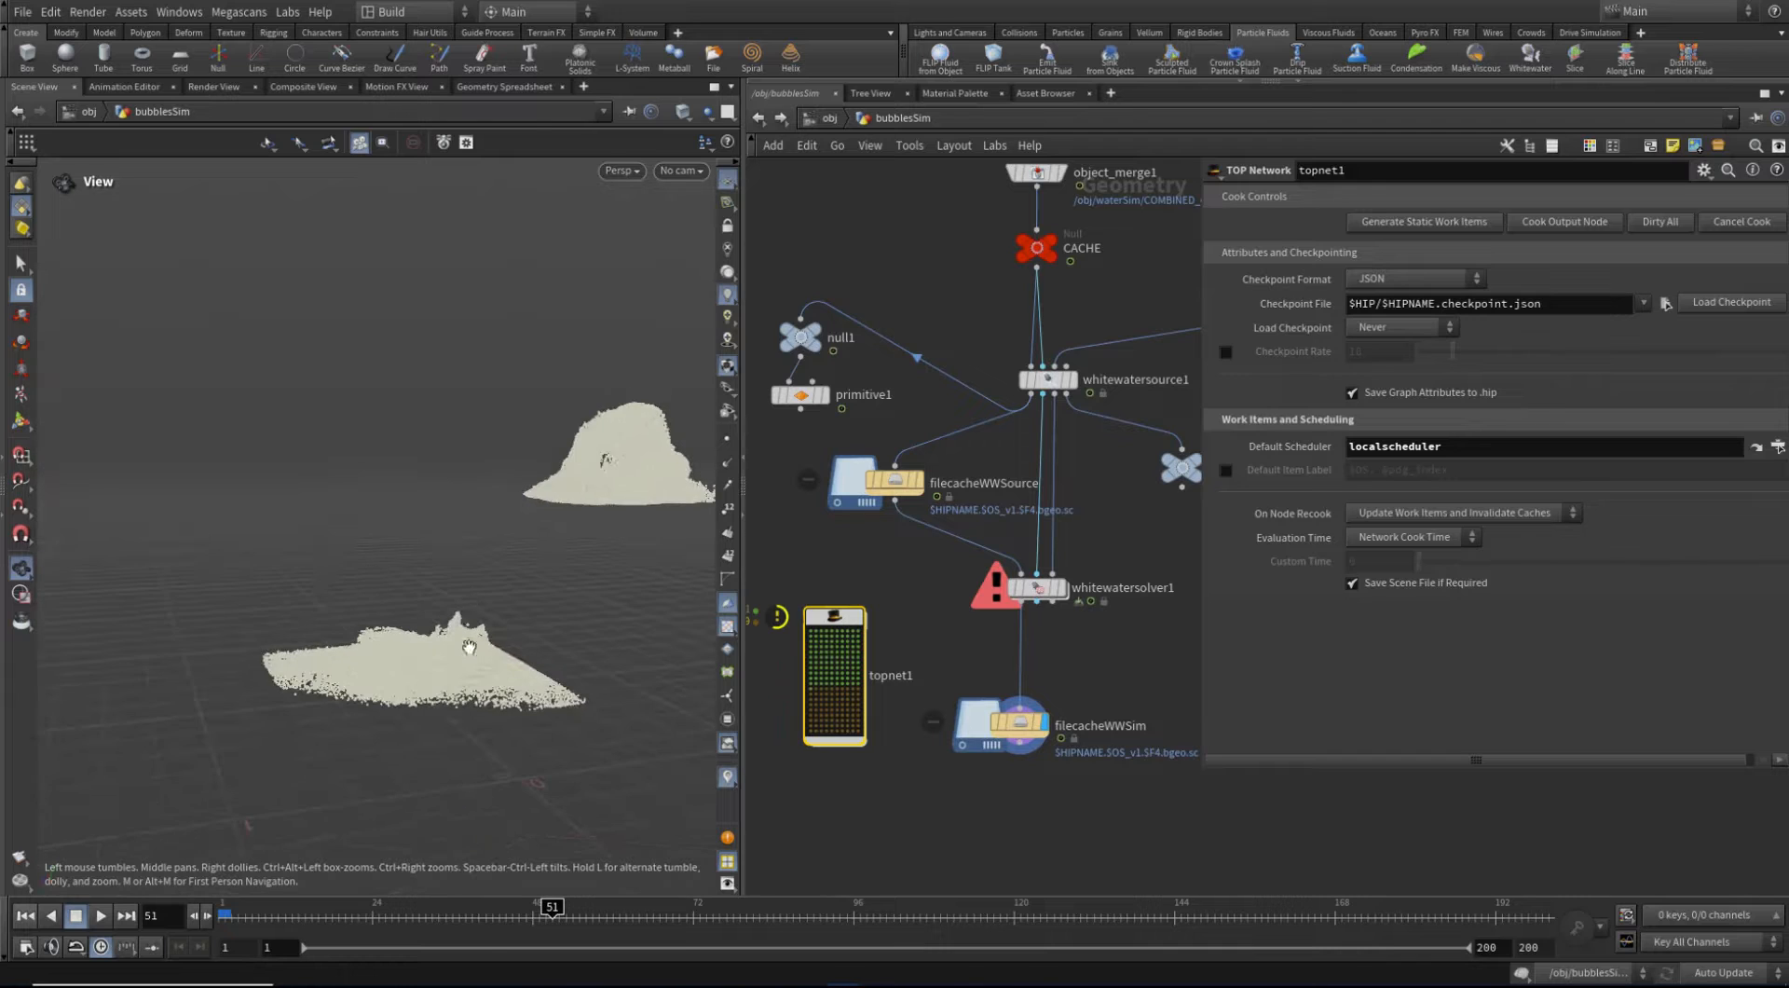
left_click_drag(486, 930, 633, 918)
left_click_drag(465, 628, 486, 597)
middle_click(1011, 728)
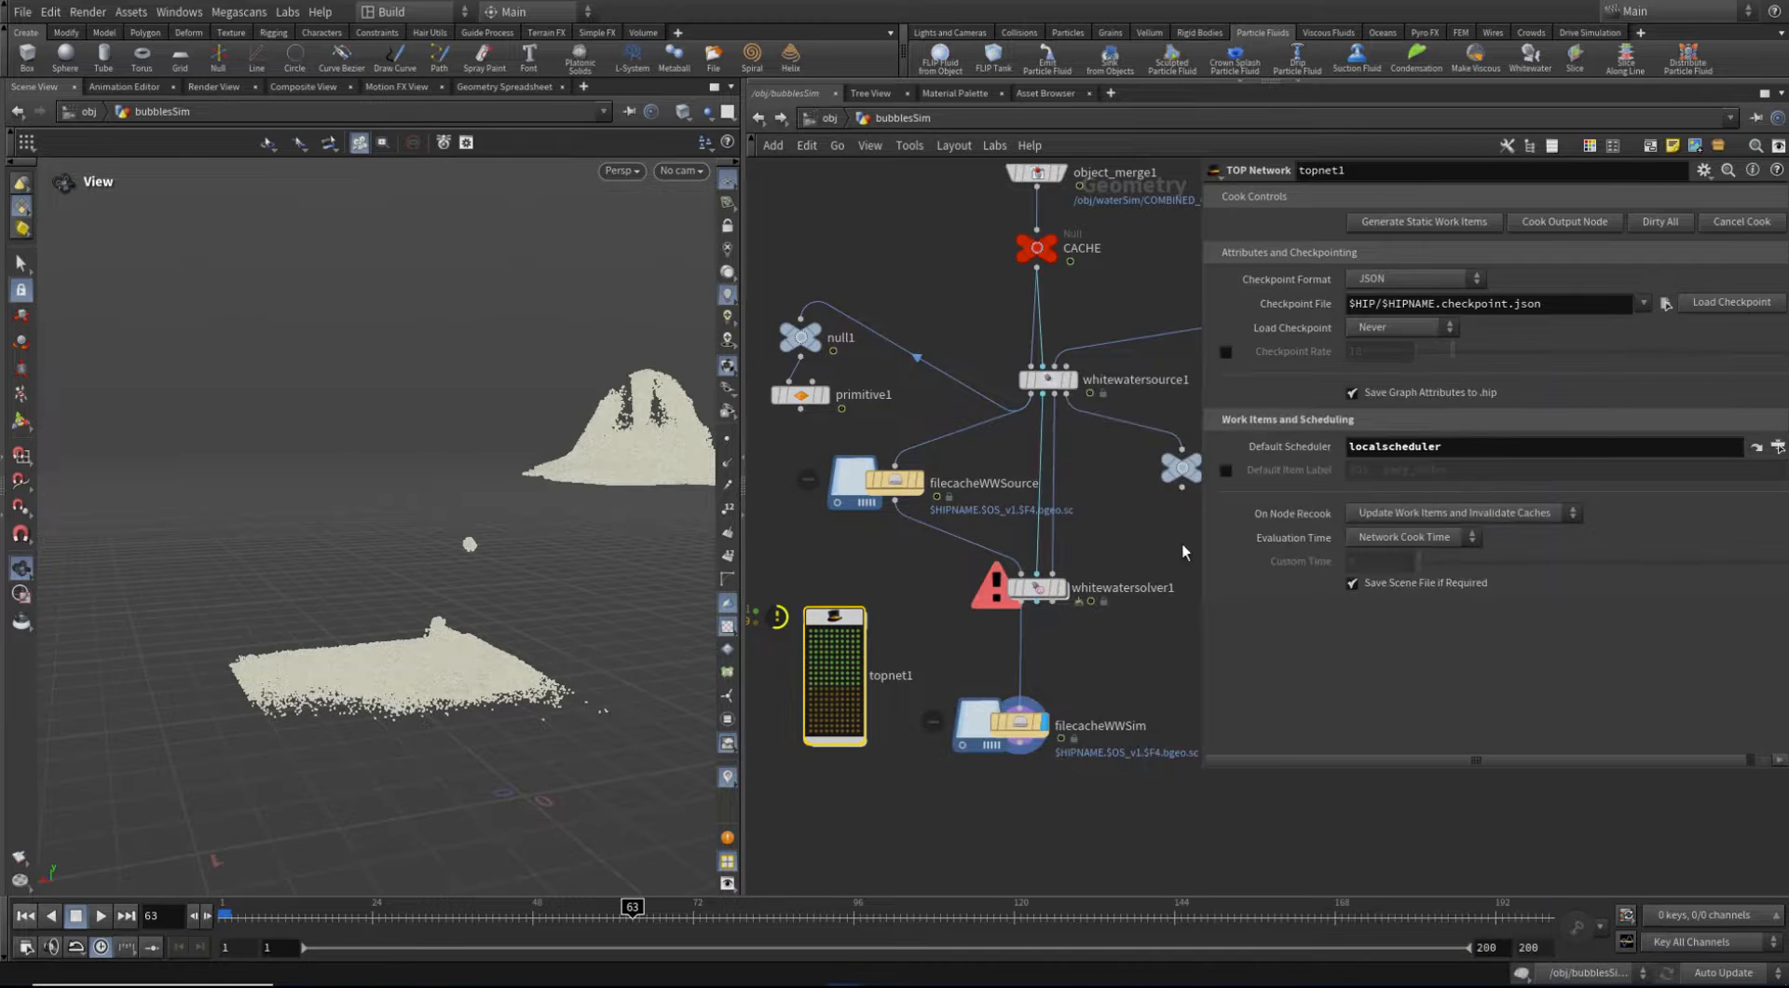
left_click_drag(519, 659, 571, 673)
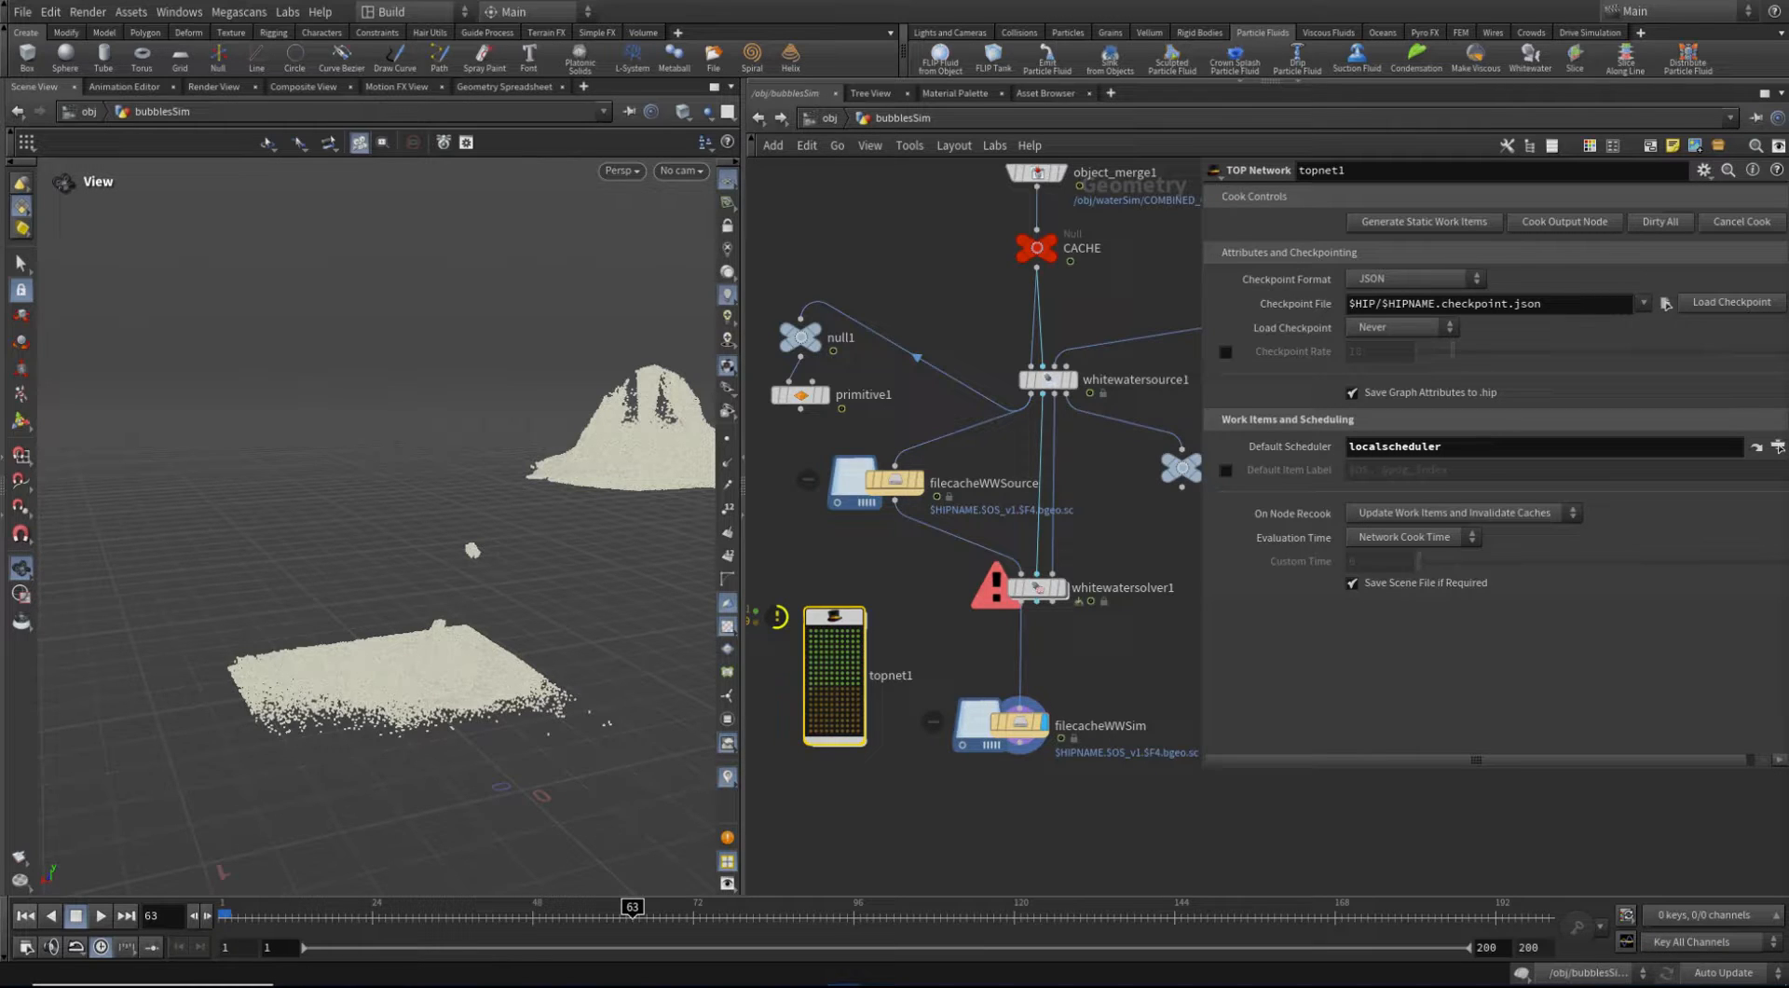
middle_click(1021, 725)
Select whitewatersolver1, examine the whitewater particles at frames 48 and 36, and go back to frame 1
left_click(1032, 587)
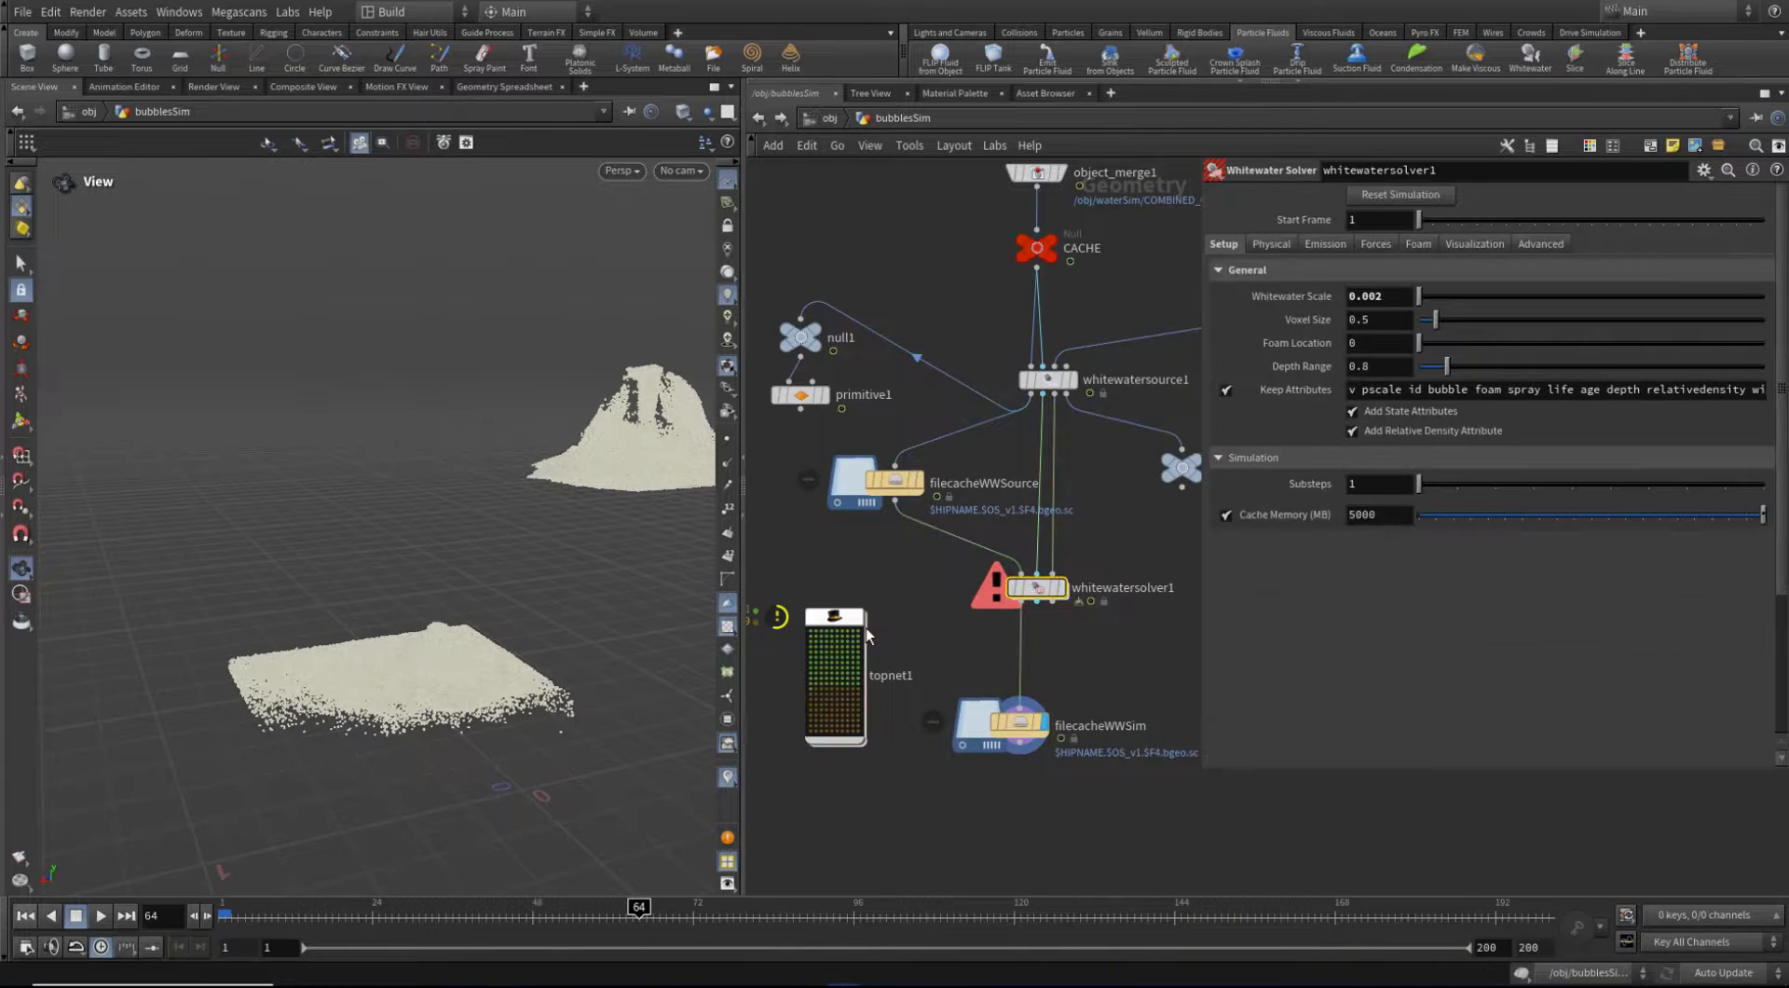
mouse_move(506, 913)
left_mouse_down()
mouse_move(519, 920)
mouse_move(498, 926)
mouse_move(532, 921)
left_mouse_up()
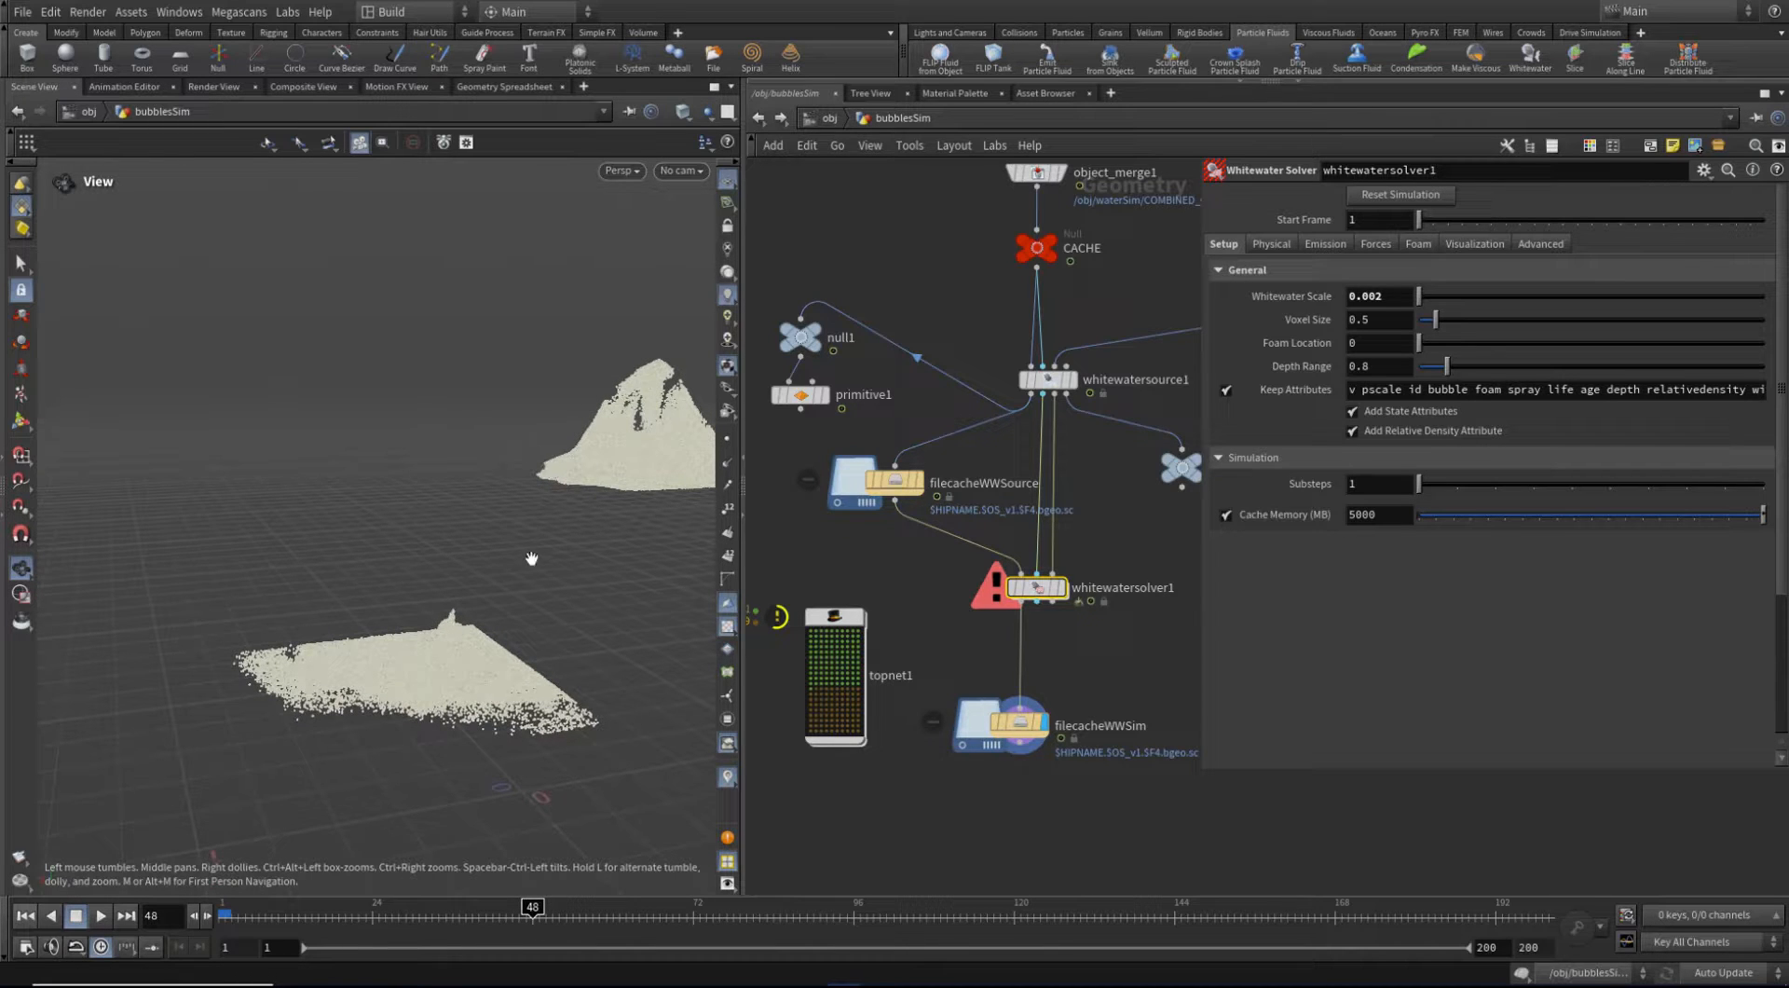
left_click_drag(532, 559, 551, 464)
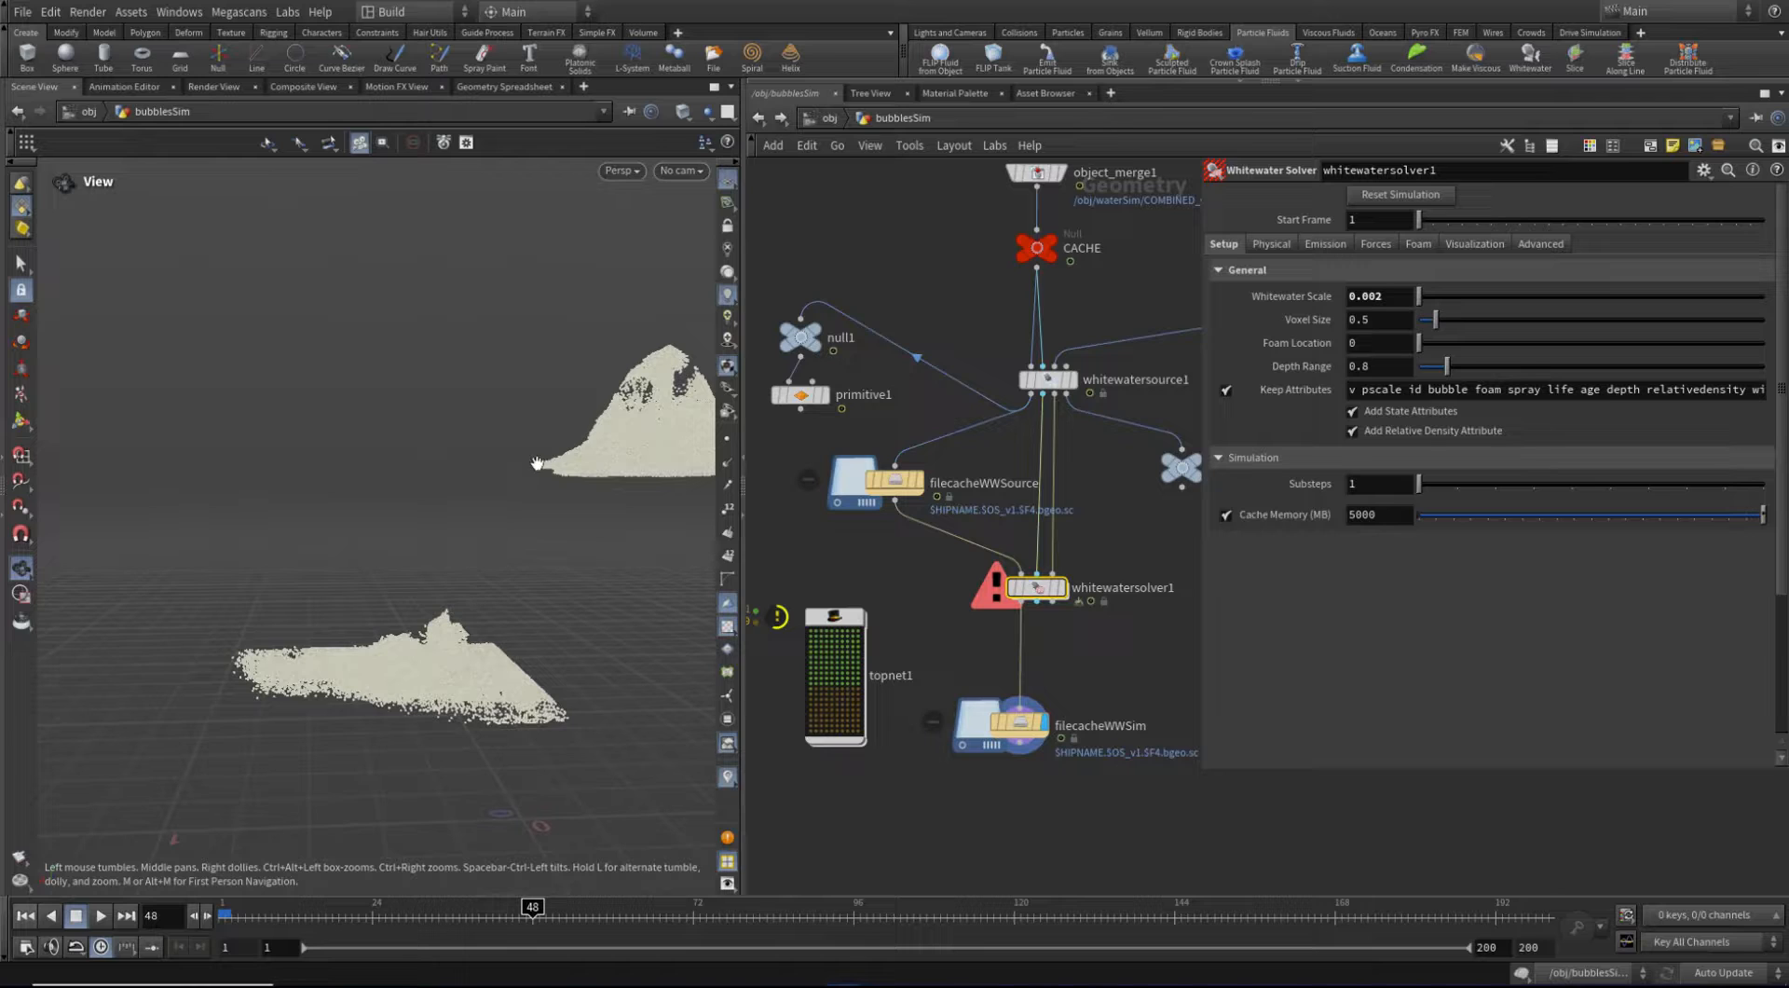
left_click_drag(498, 915, 456, 921)
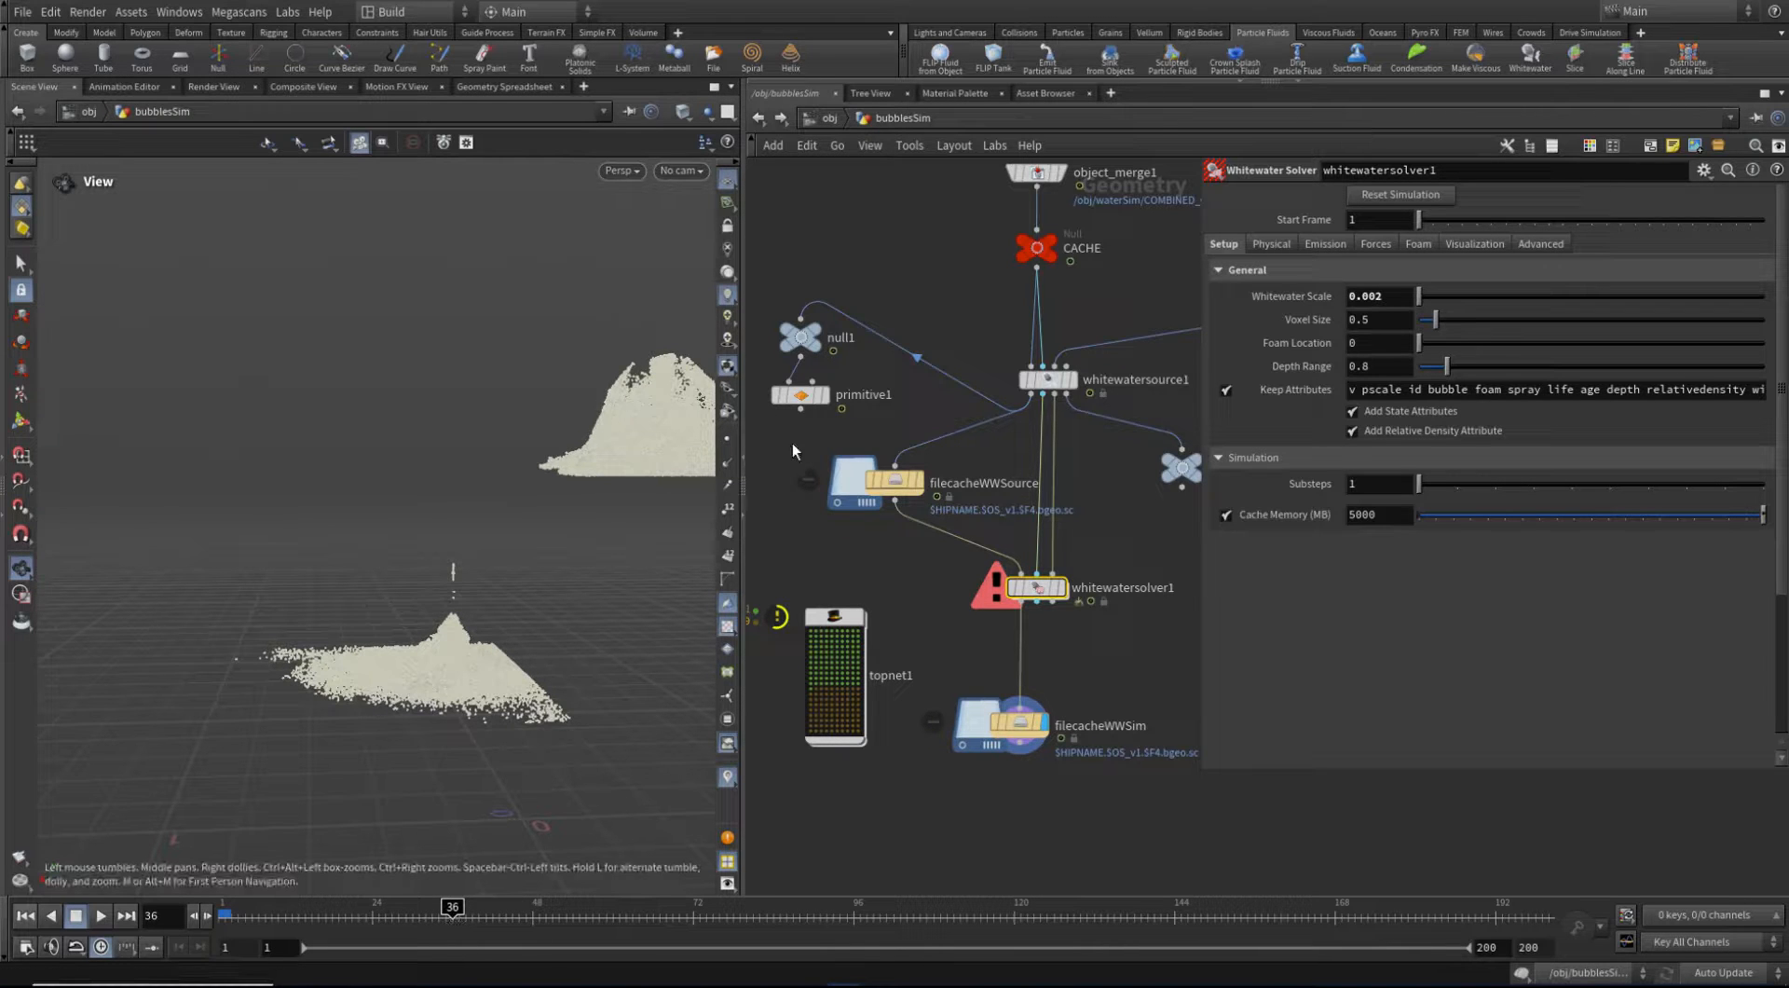
left_click_drag(308, 917, 224, 916)
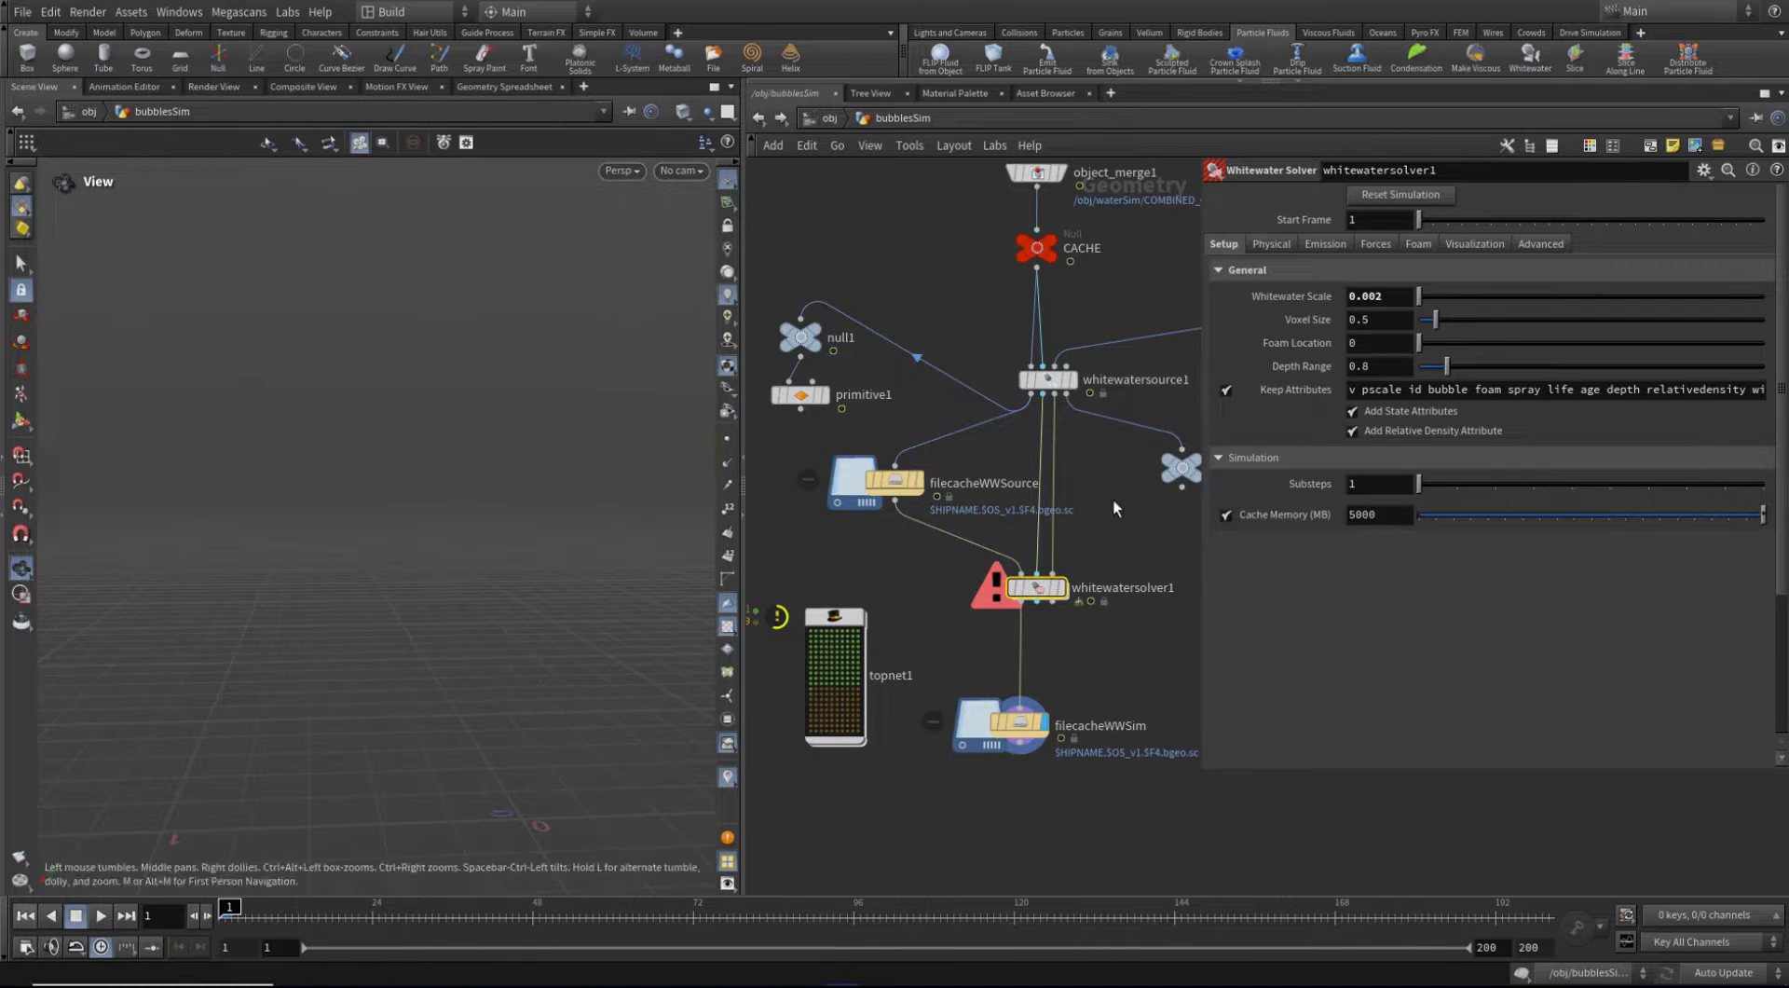
Add a Volume Slice node beside the whitewater solver and feed it from the CACHE null
middle_click_drag(1118, 496, 1031, 617)
scroll(1042, 563, "up", 2)
scroll(1115, 636, "down", 2)
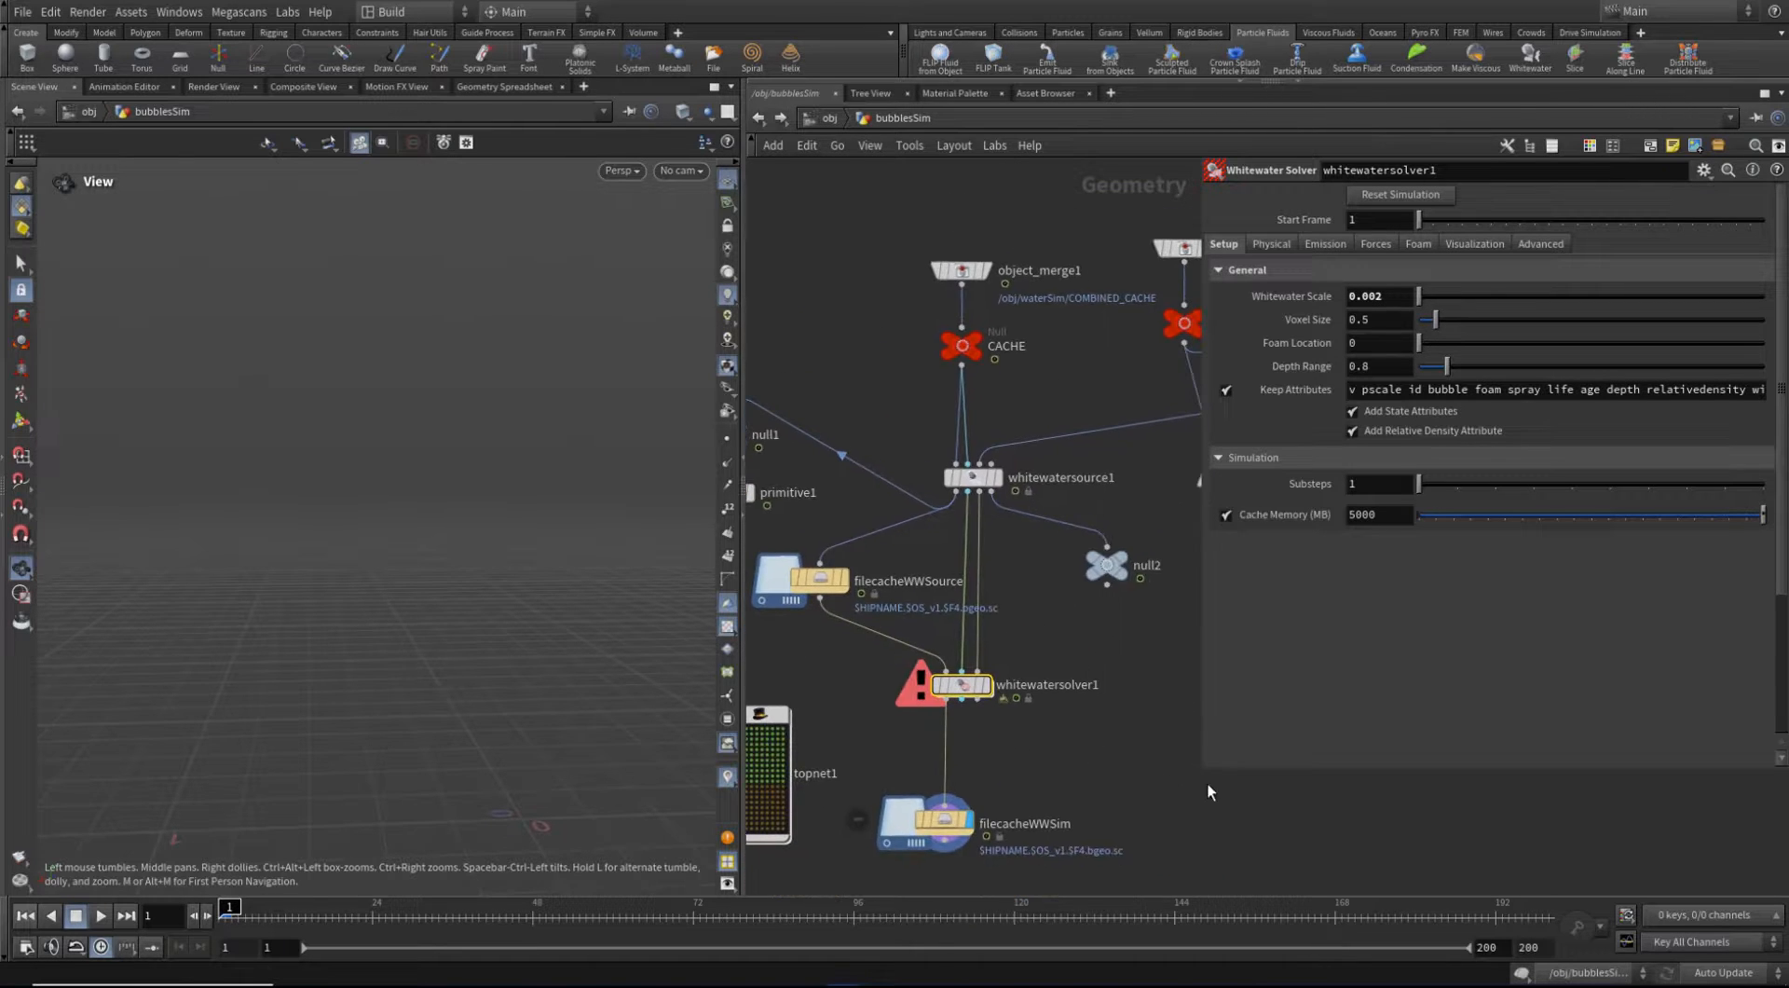
left_click_drag(1199, 773, 1294, 719)
scroll(1160, 701, "up", 2)
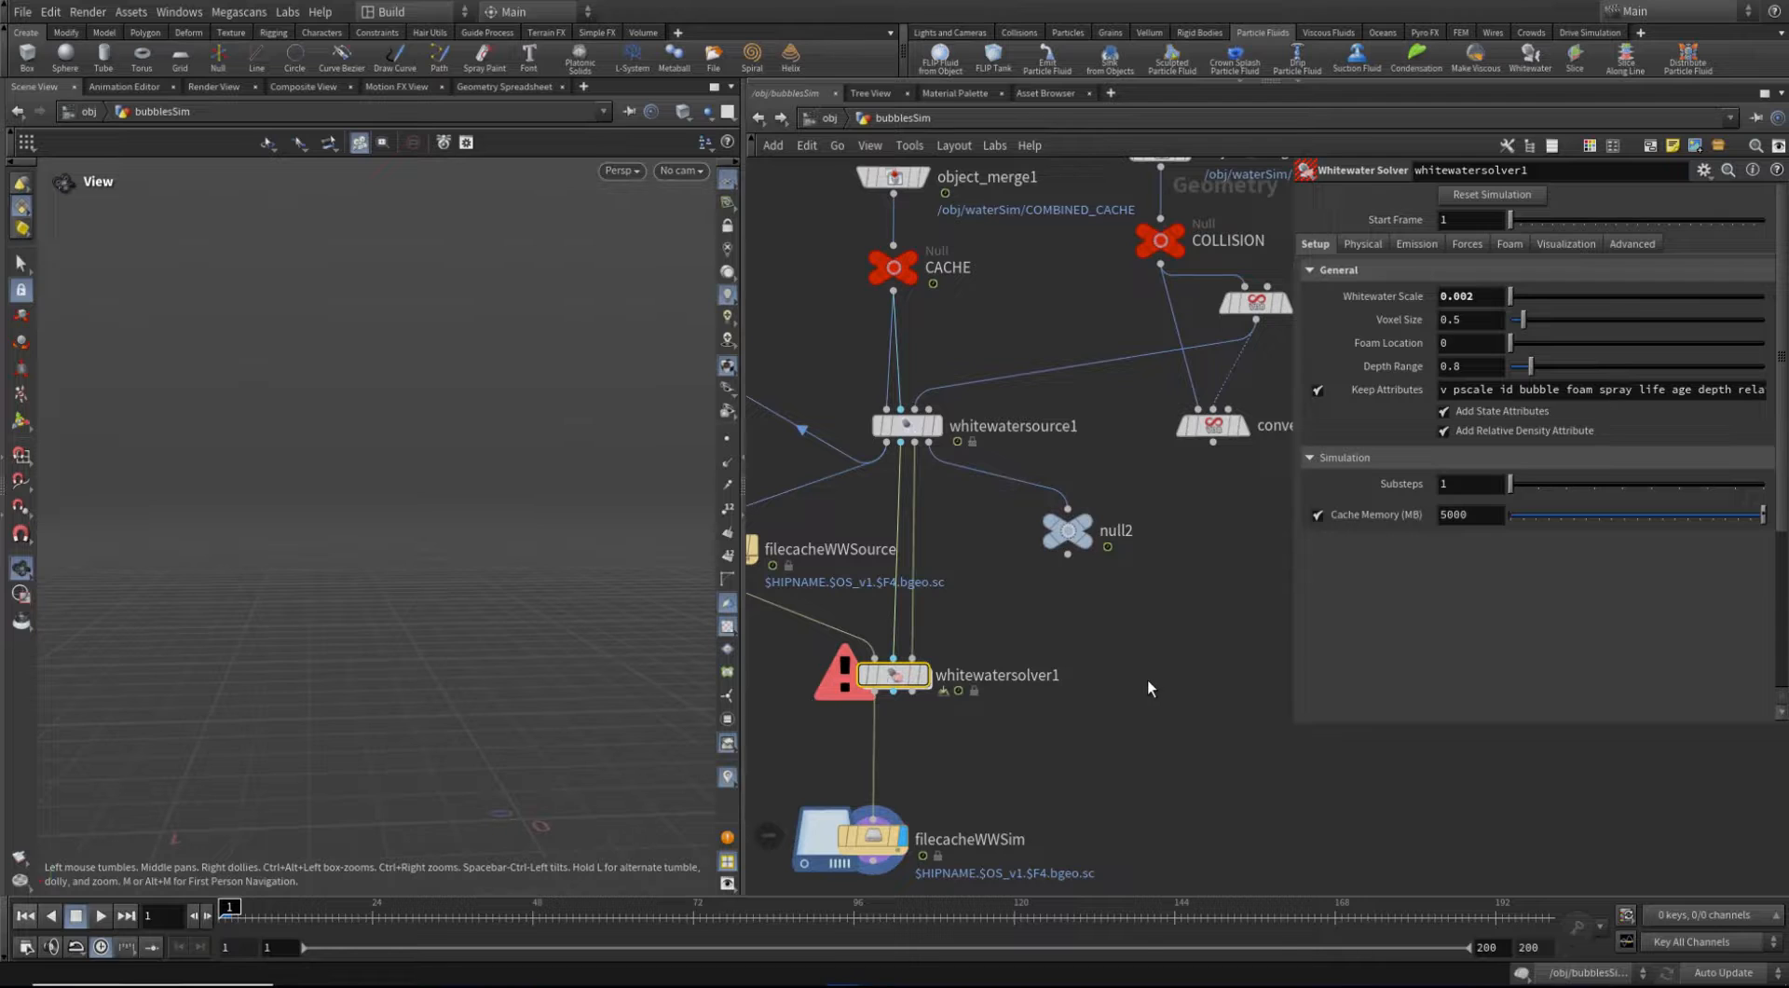
key("Tab")
type("vs")
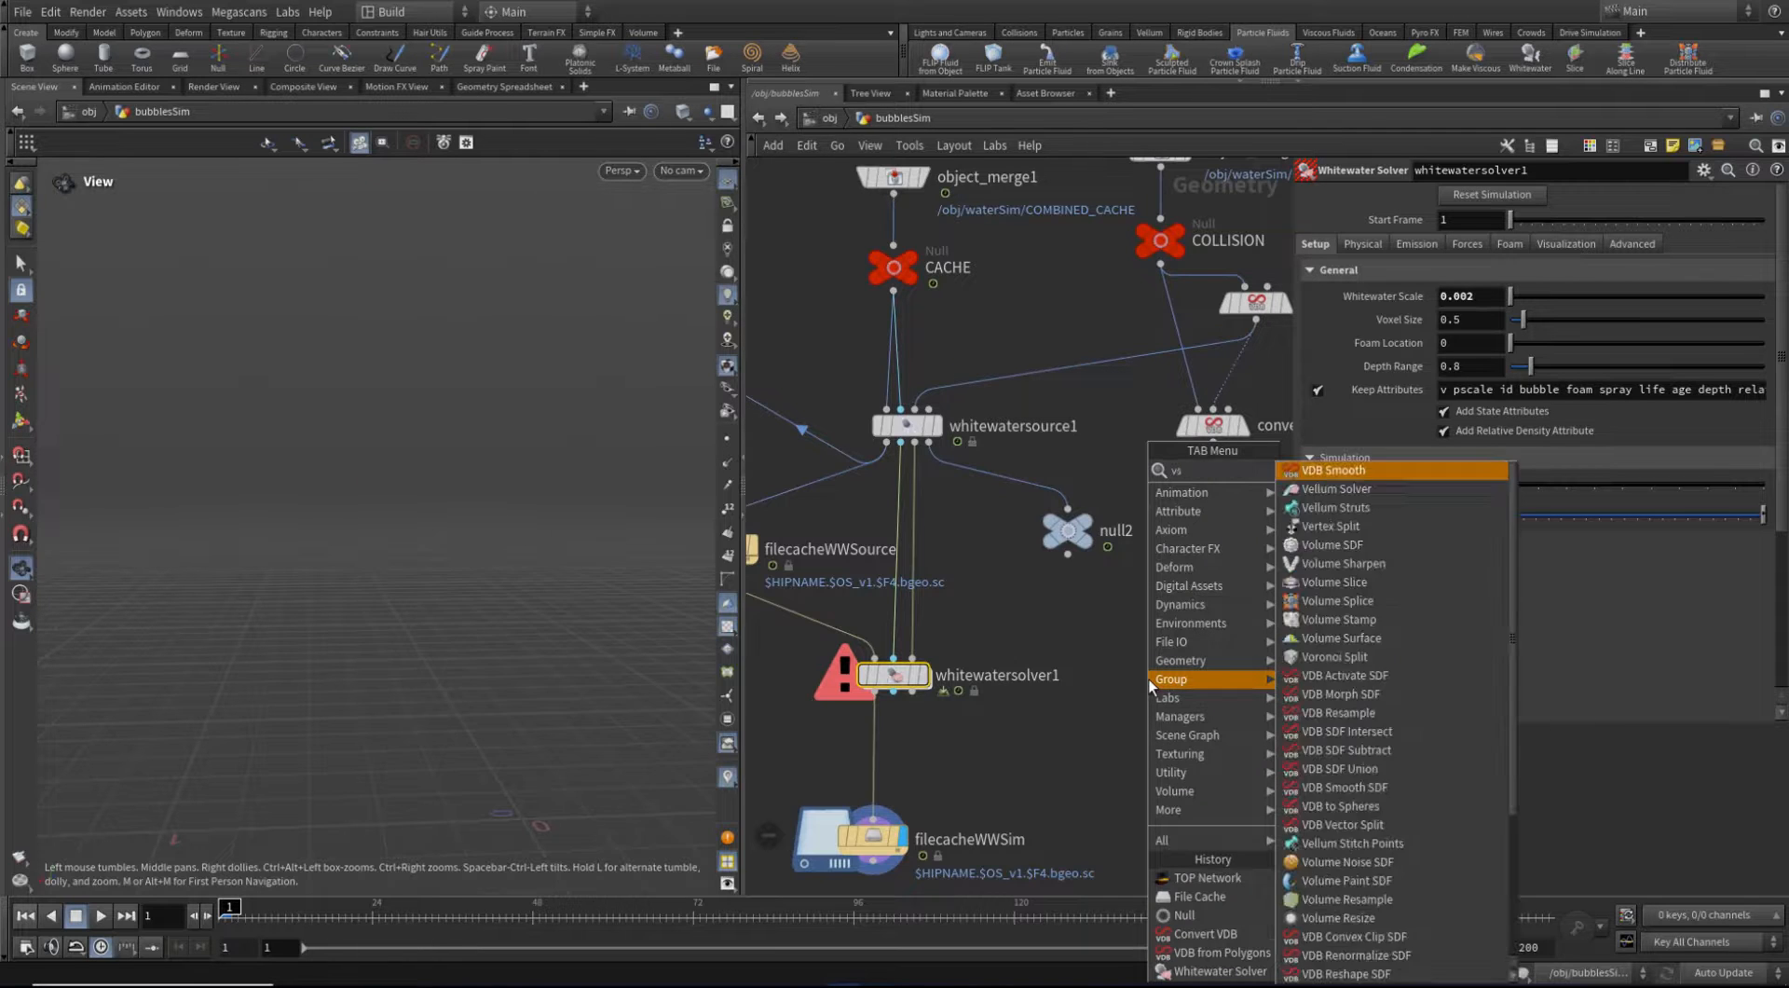
type("li")
left_click(1353, 475)
left_click(1181, 663)
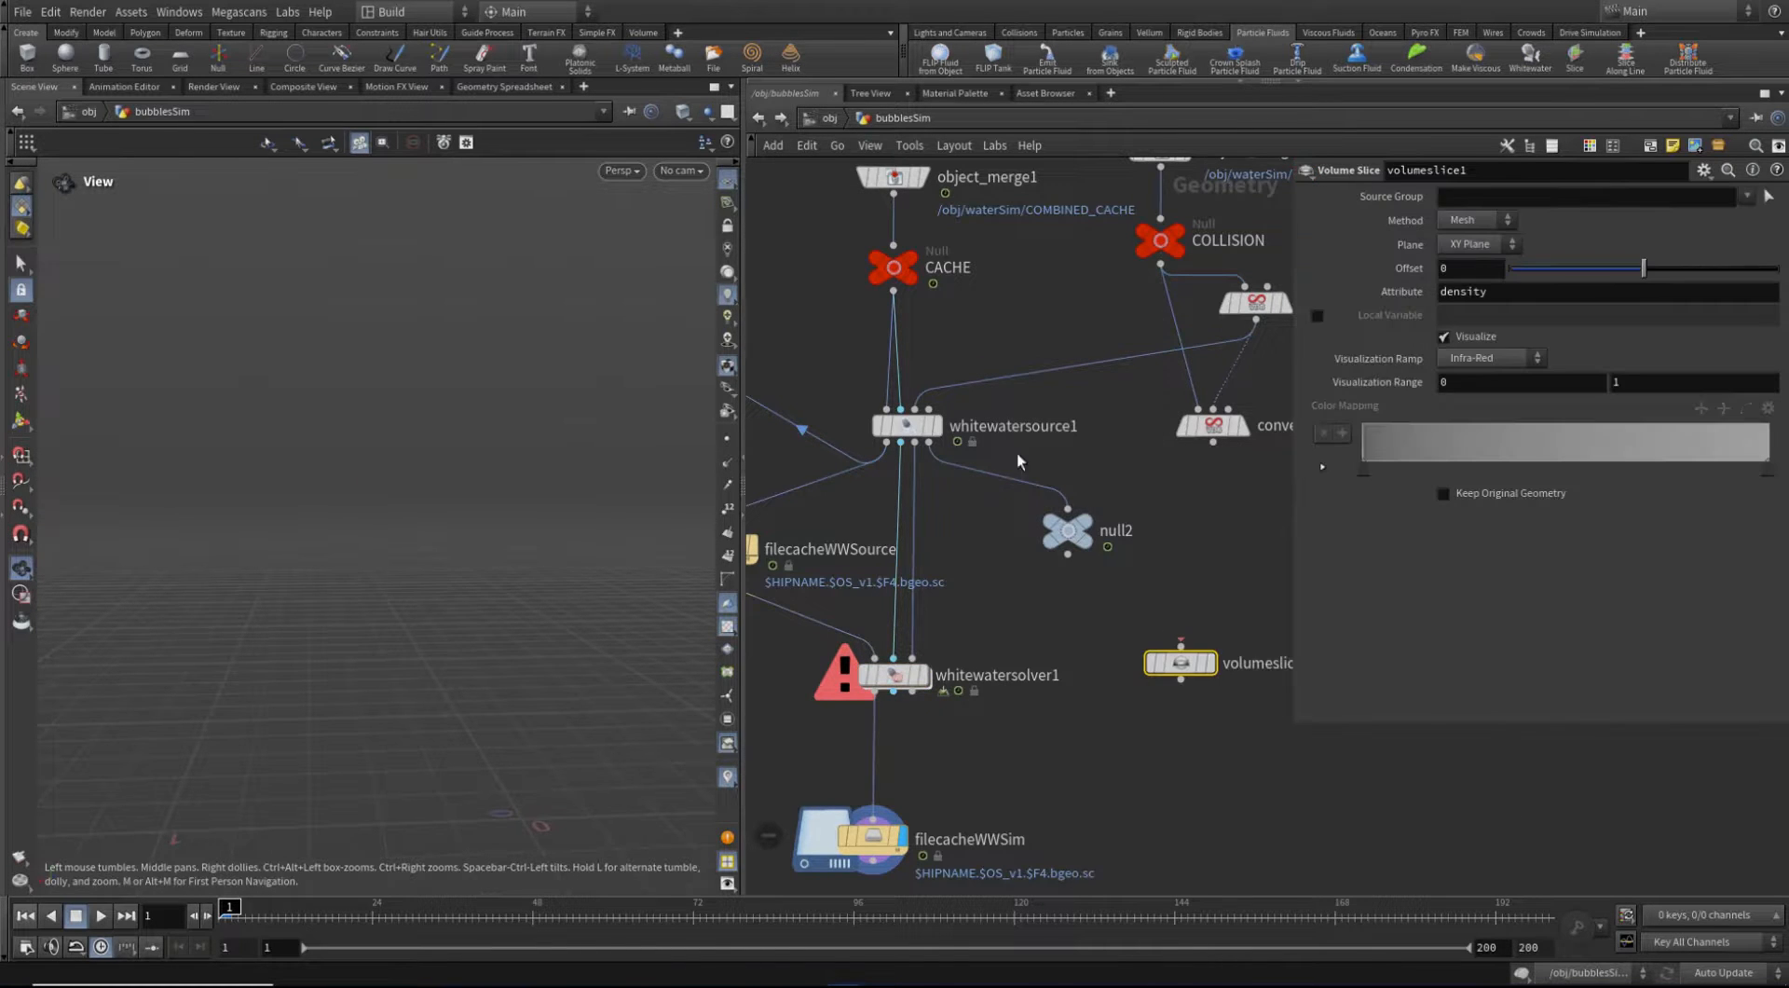
left_click(893, 292)
left_click(1181, 642)
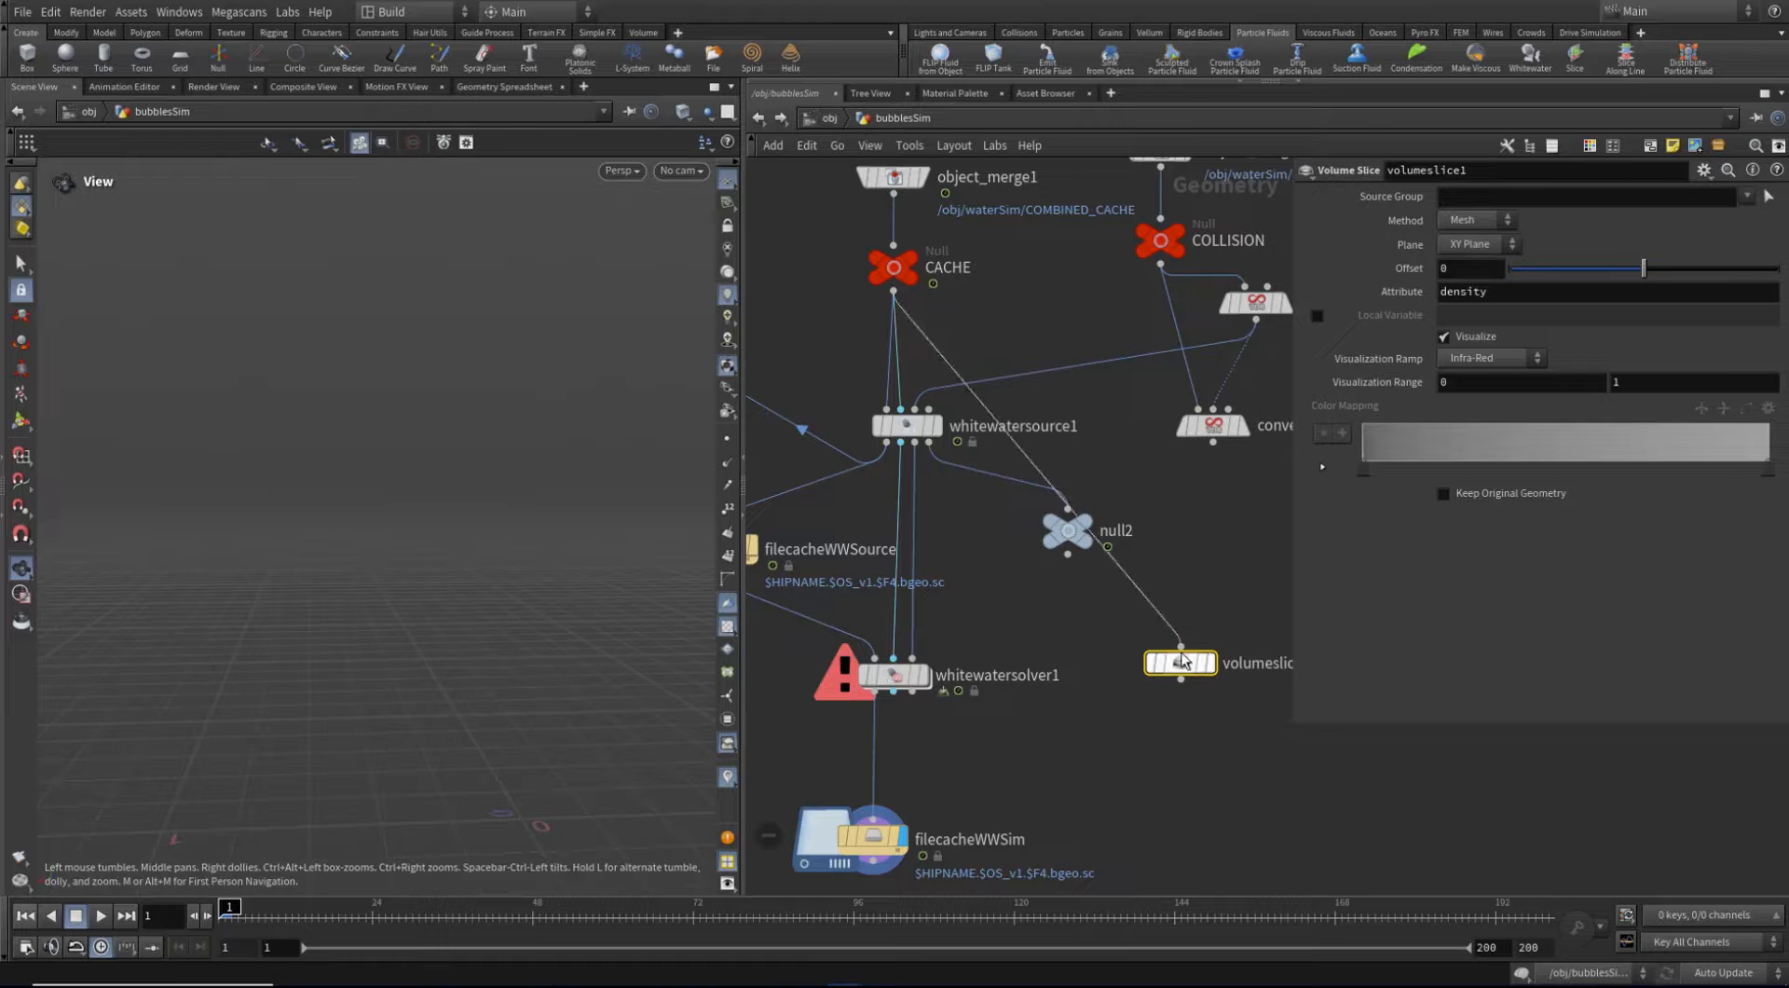
left_click_drag(1189, 661, 1220, 594)
Rewire the Volume Slice to whitewatersource1's second output and display the slice
left_click(900, 442)
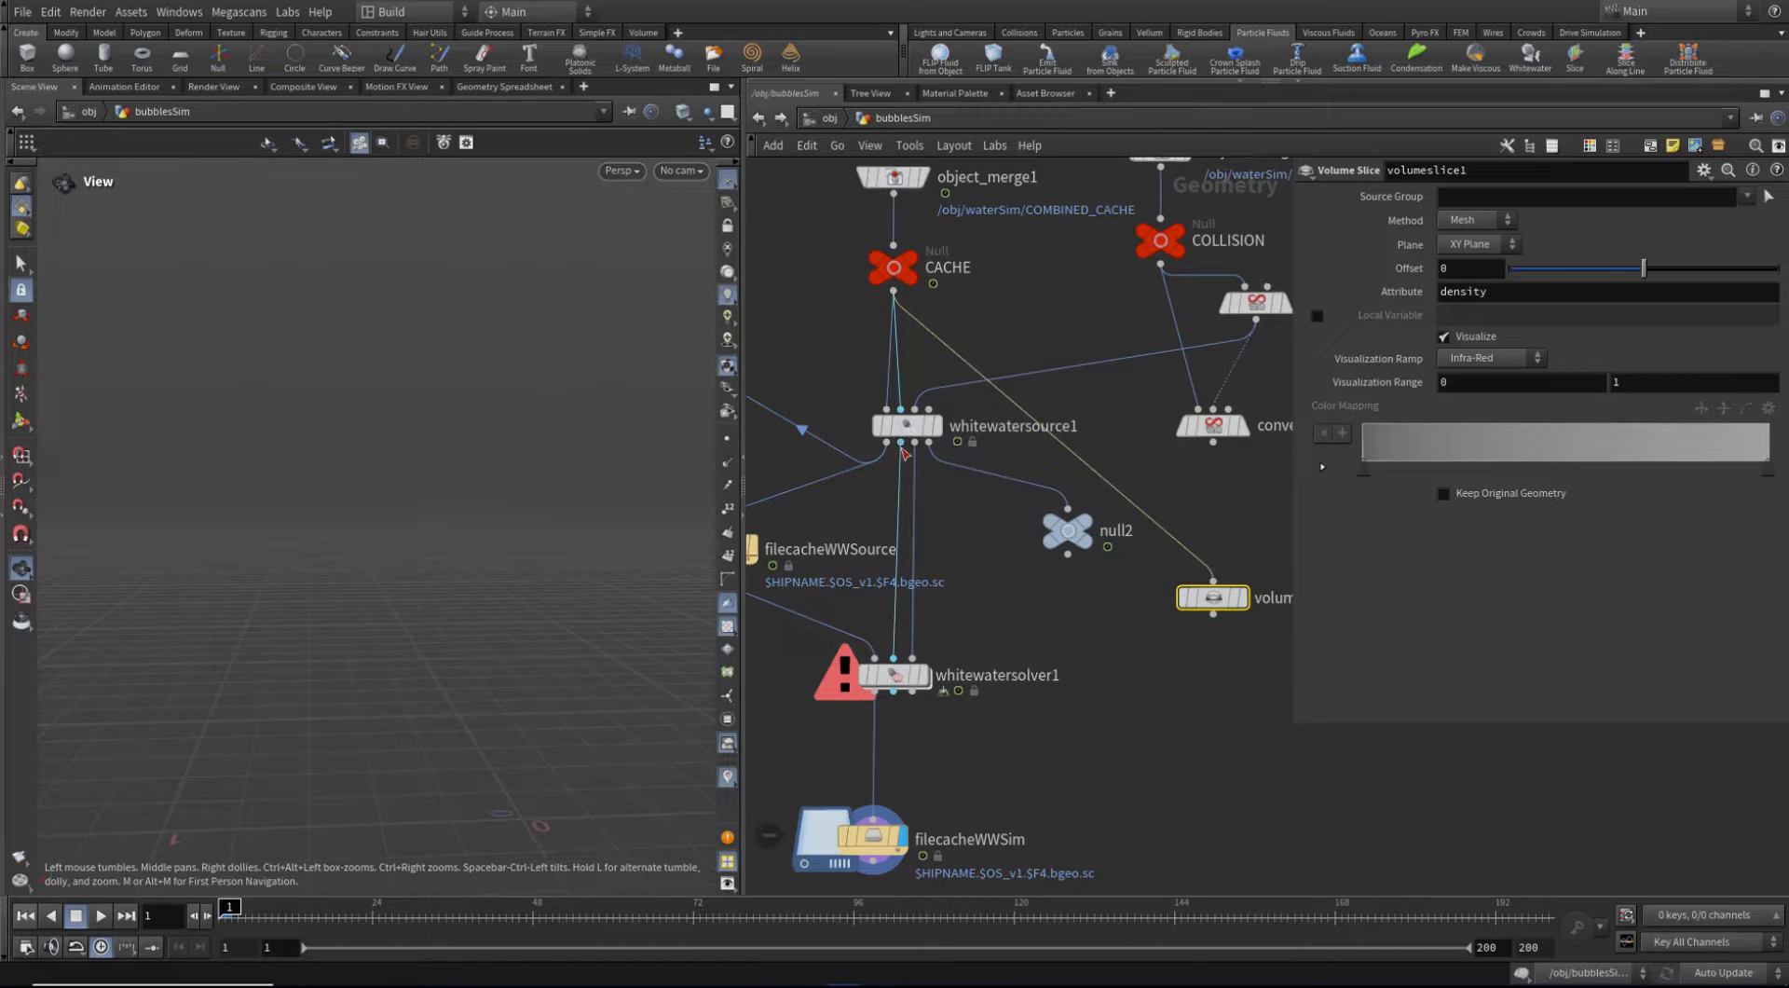
left_click(1213, 580)
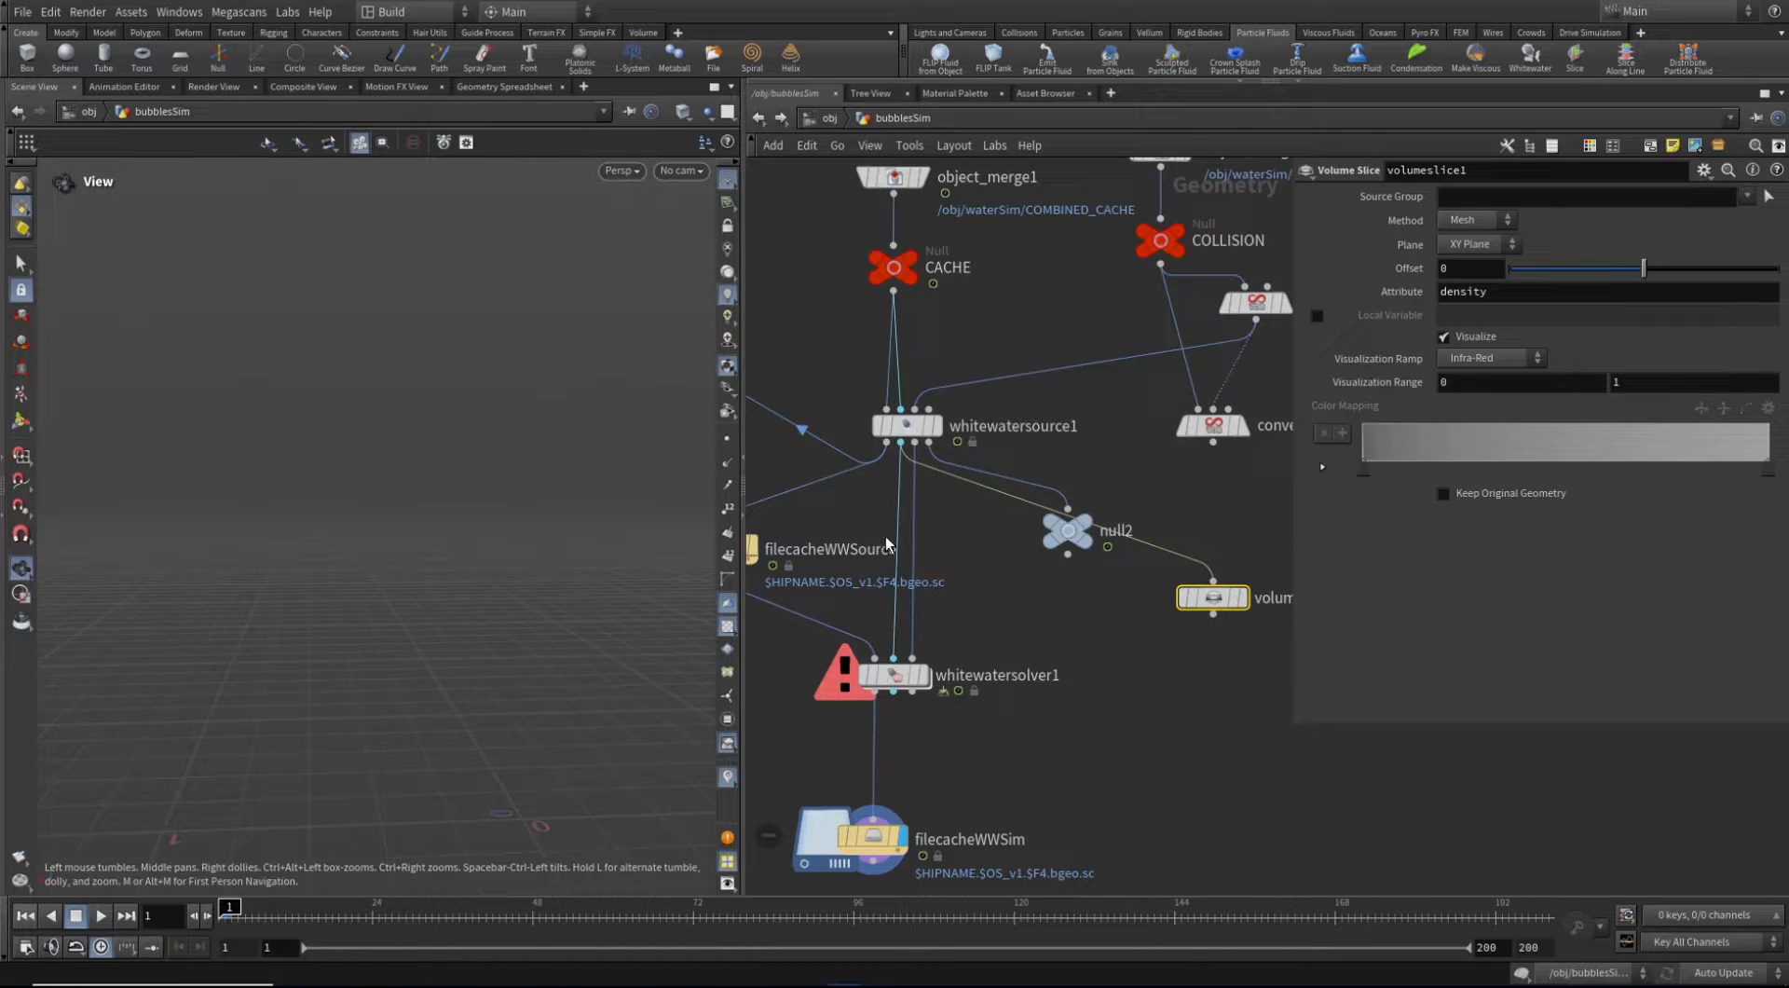
mouse_move(1207, 597)
scroll(1232, 596, "up", 1)
middle_click(1228, 596)
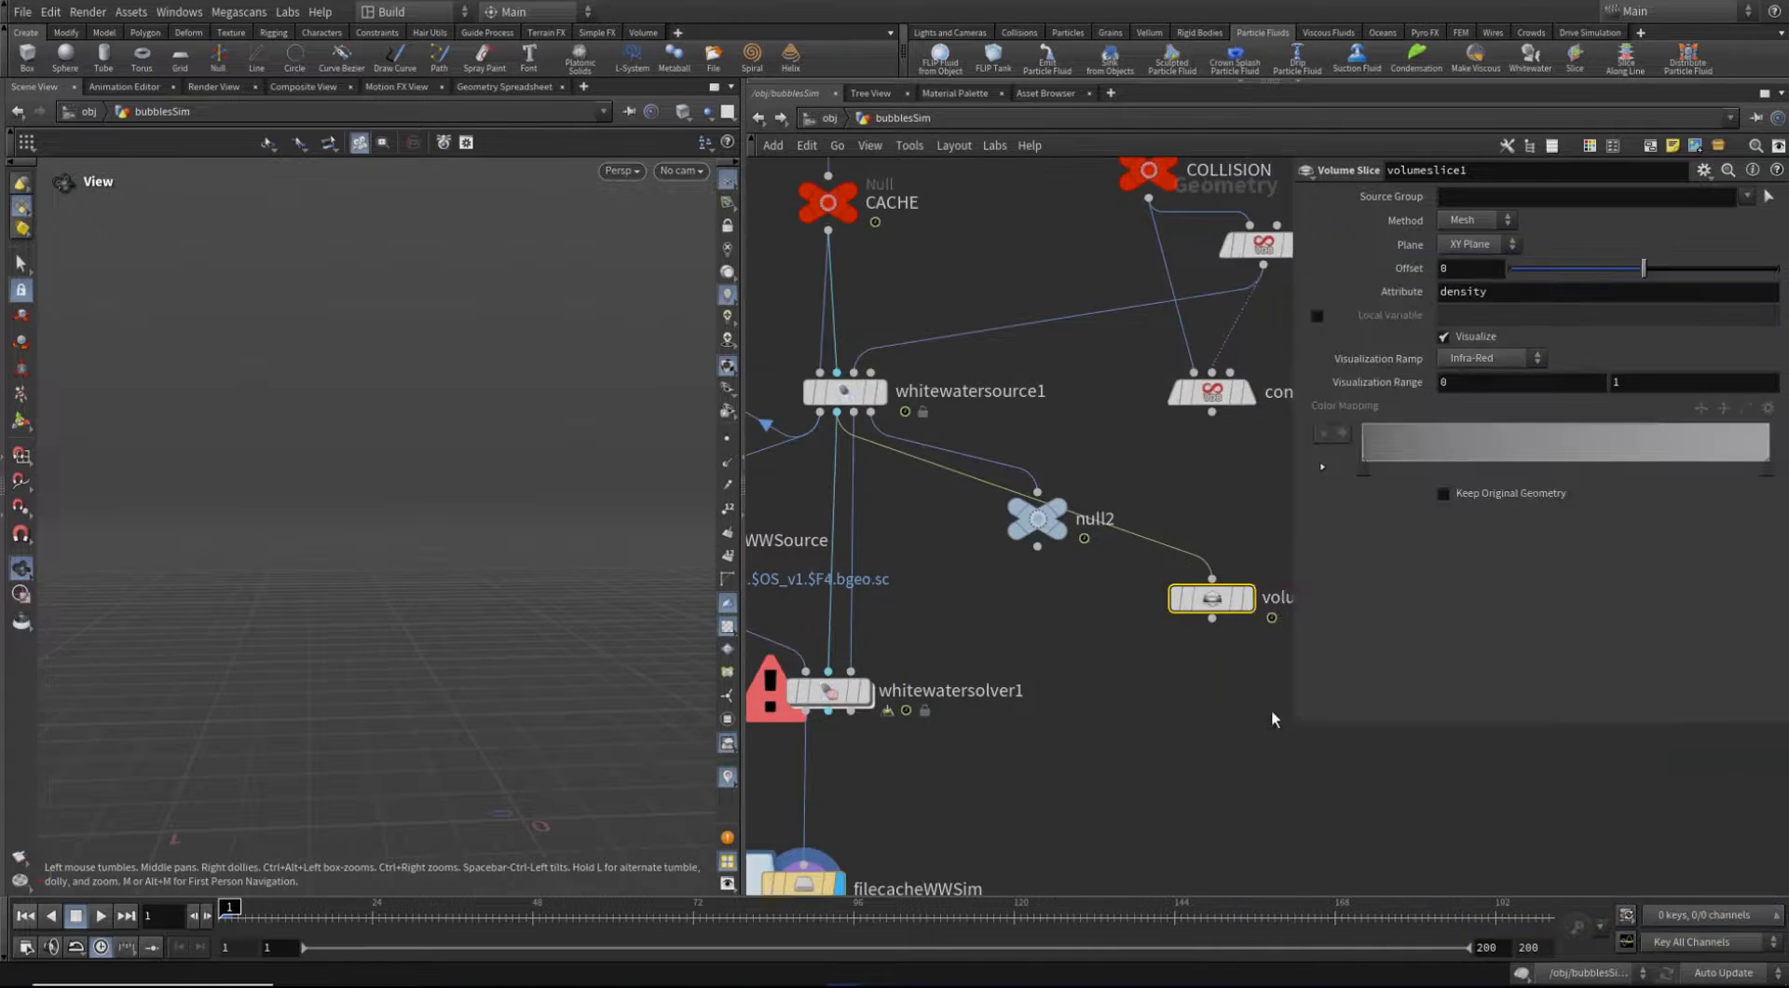
scroll(1148, 658, "down", 2)
middle_click_drag(1140, 654, 1076, 645)
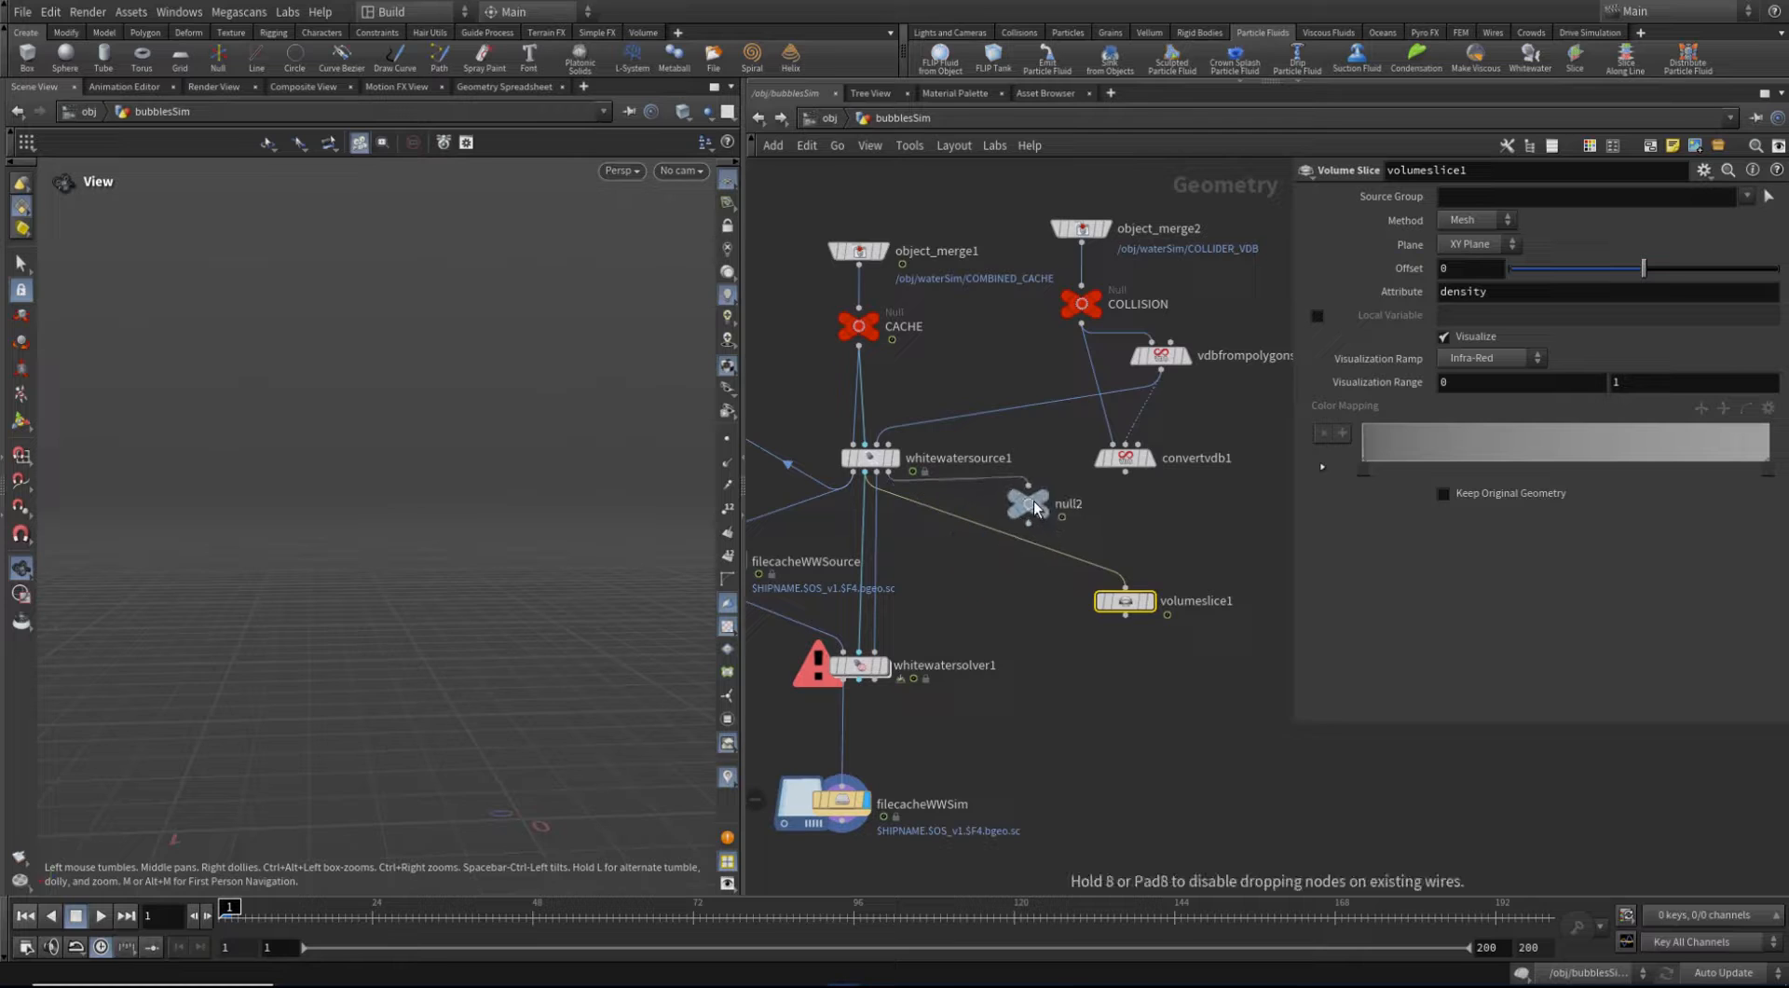
left_click_drag(1139, 597, 1095, 610)
left_click(1105, 615)
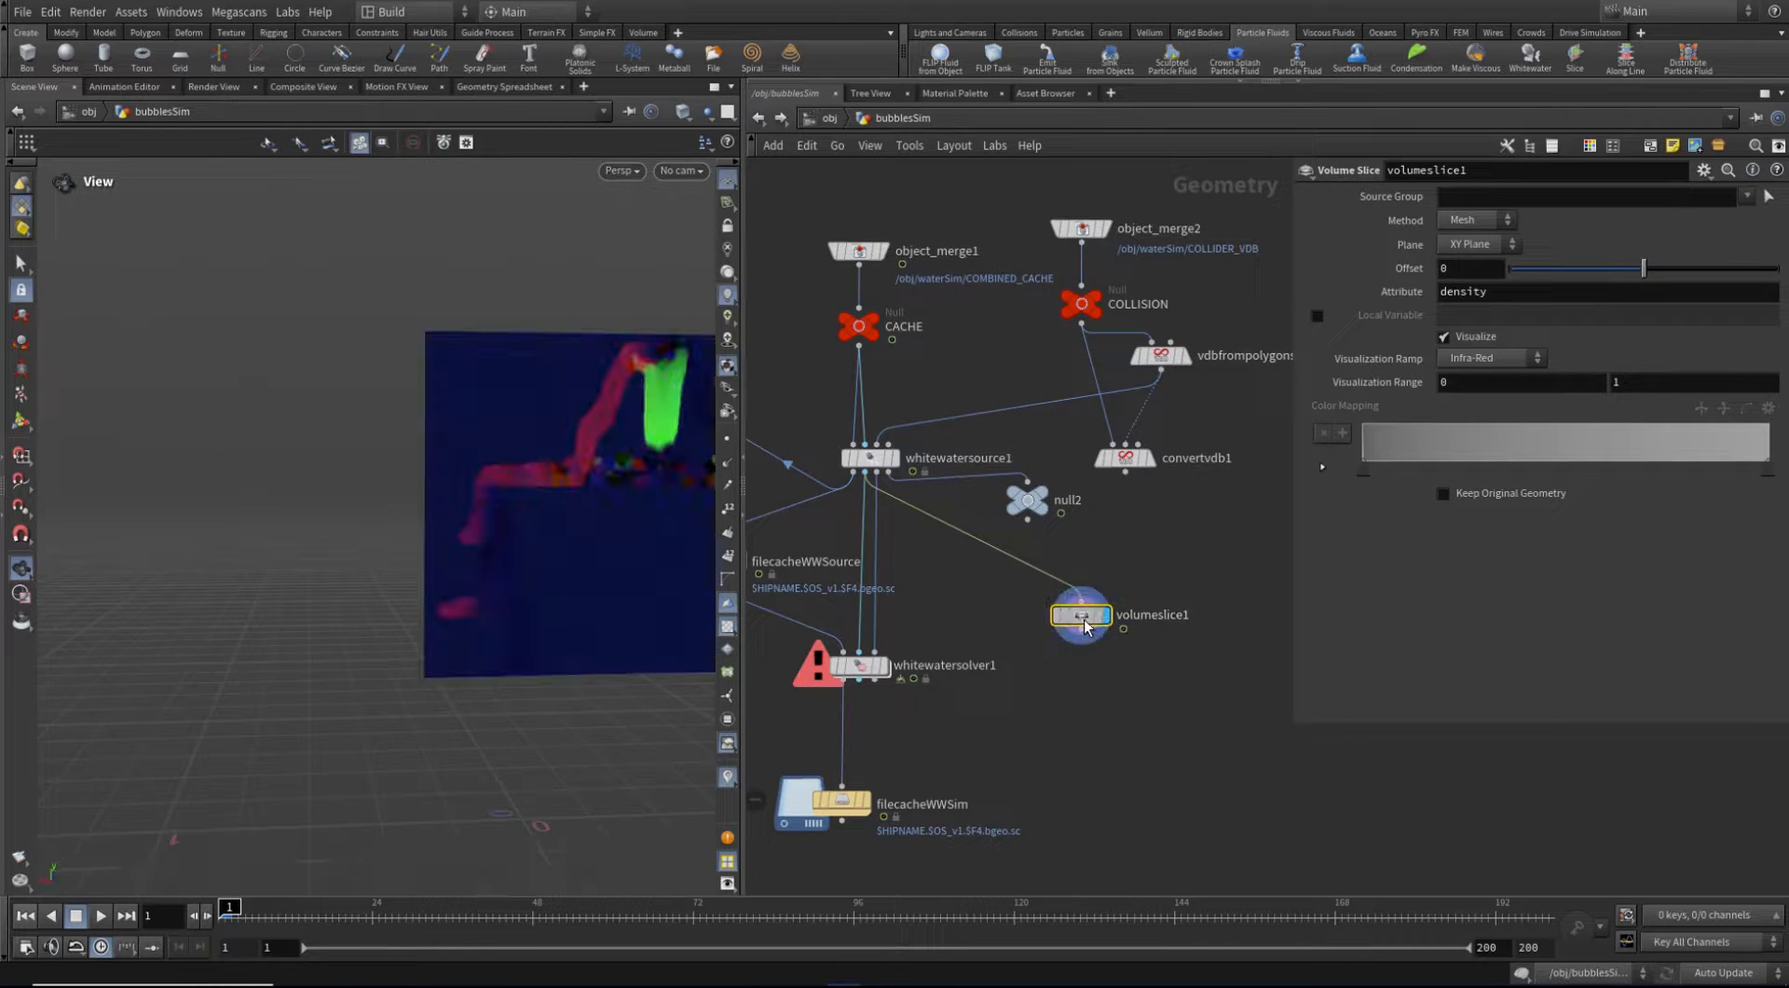
left_click(1745, 197)
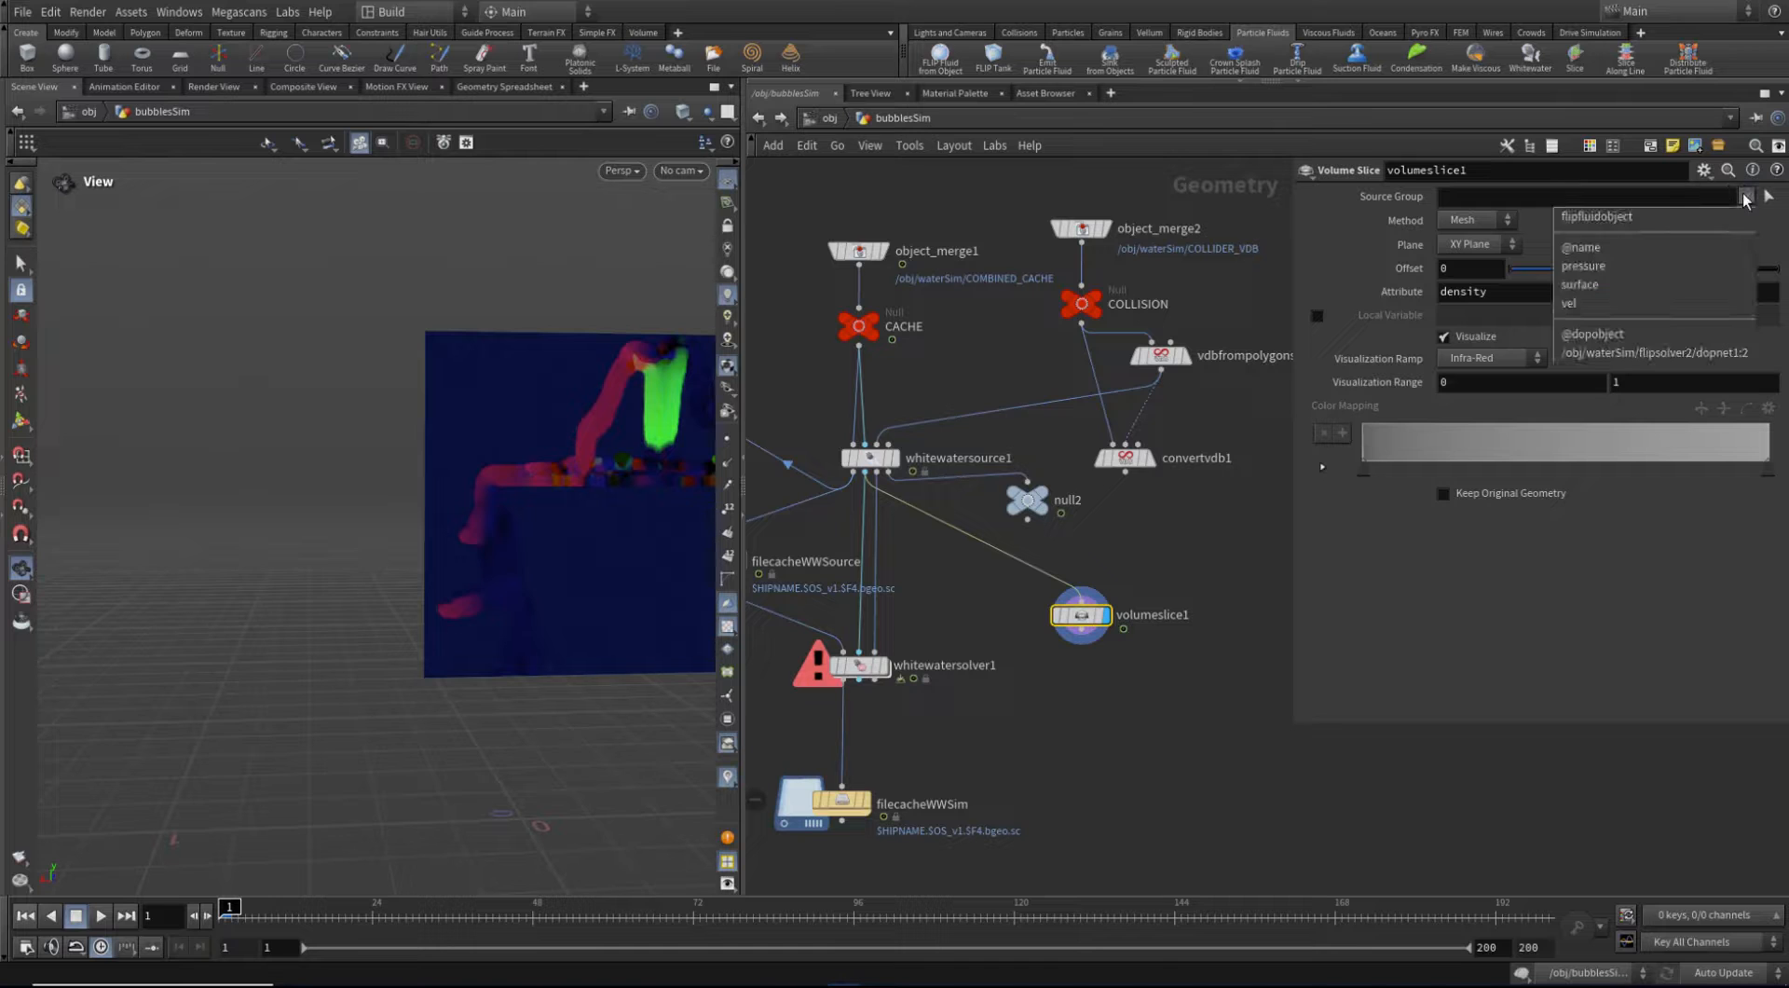
left_click(1659, 278)
middle_click_drag(592, 494, 355, 507)
right_click_drag(355, 507, 407, 516)
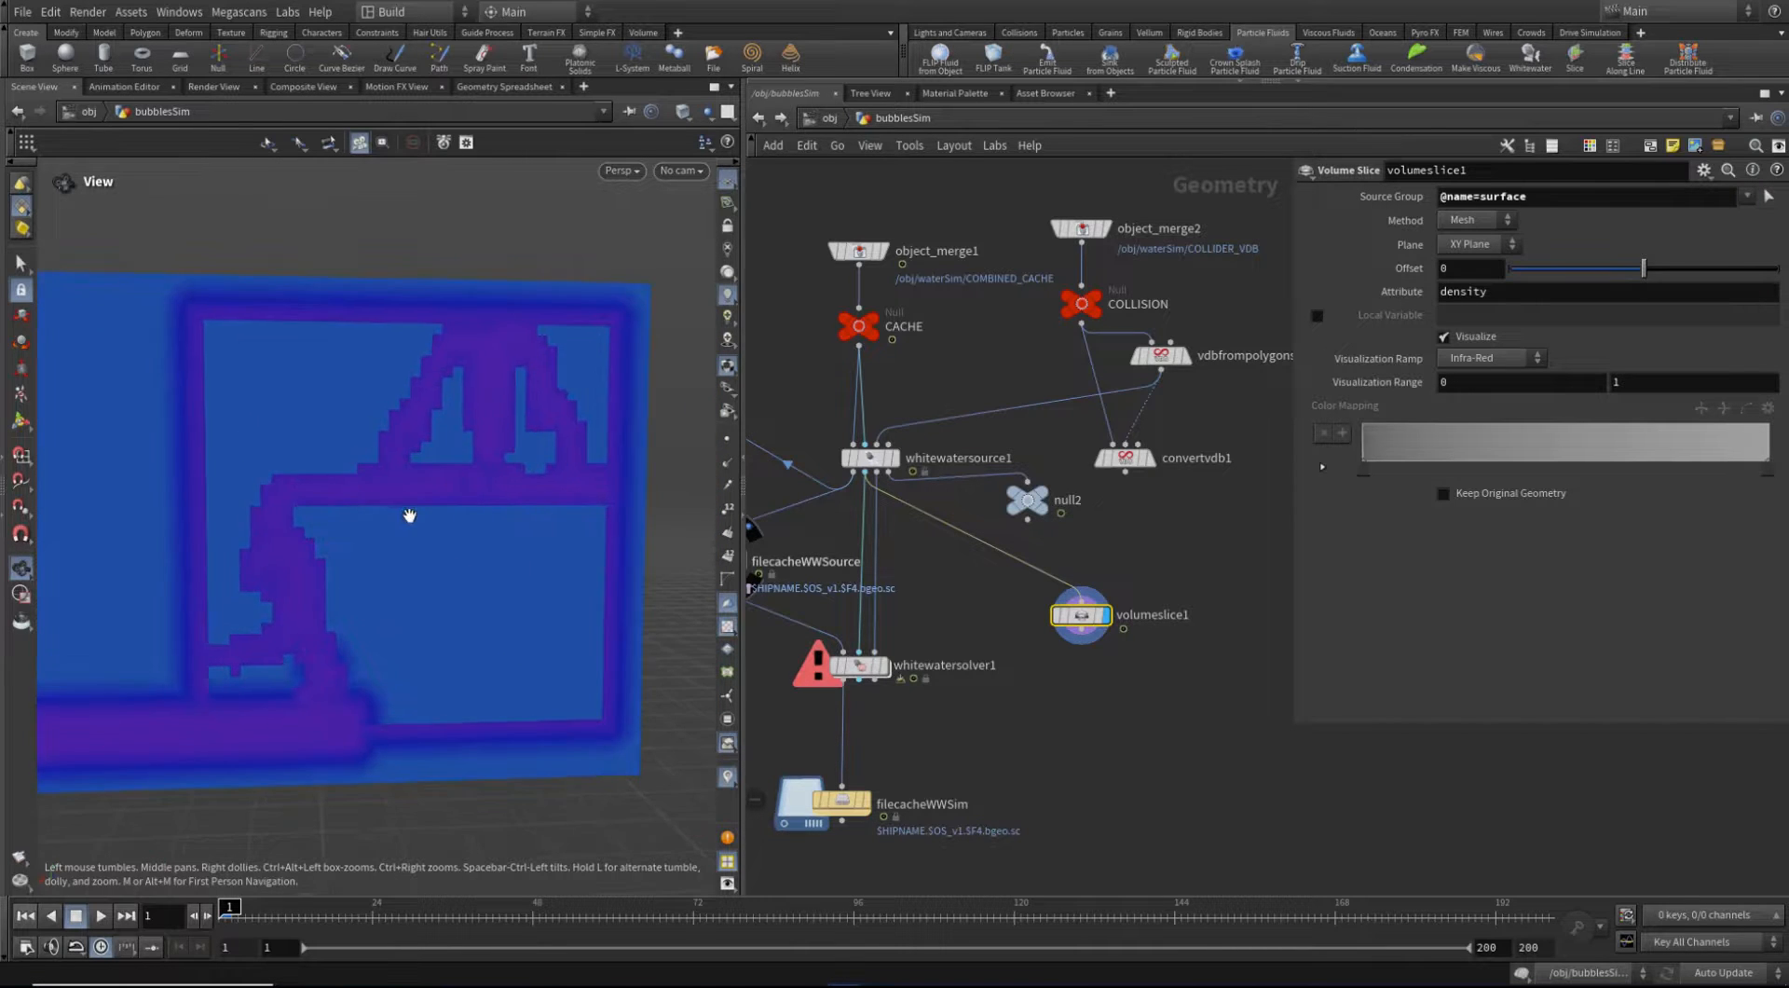
left_click_drag(407, 515, 436, 503)
middle_click_drag(435, 503, 597, 484)
mouse_move(484, 489)
right_mouse_down()
mouse_move(521, 499)
mouse_move(495, 507)
right_mouse_up()
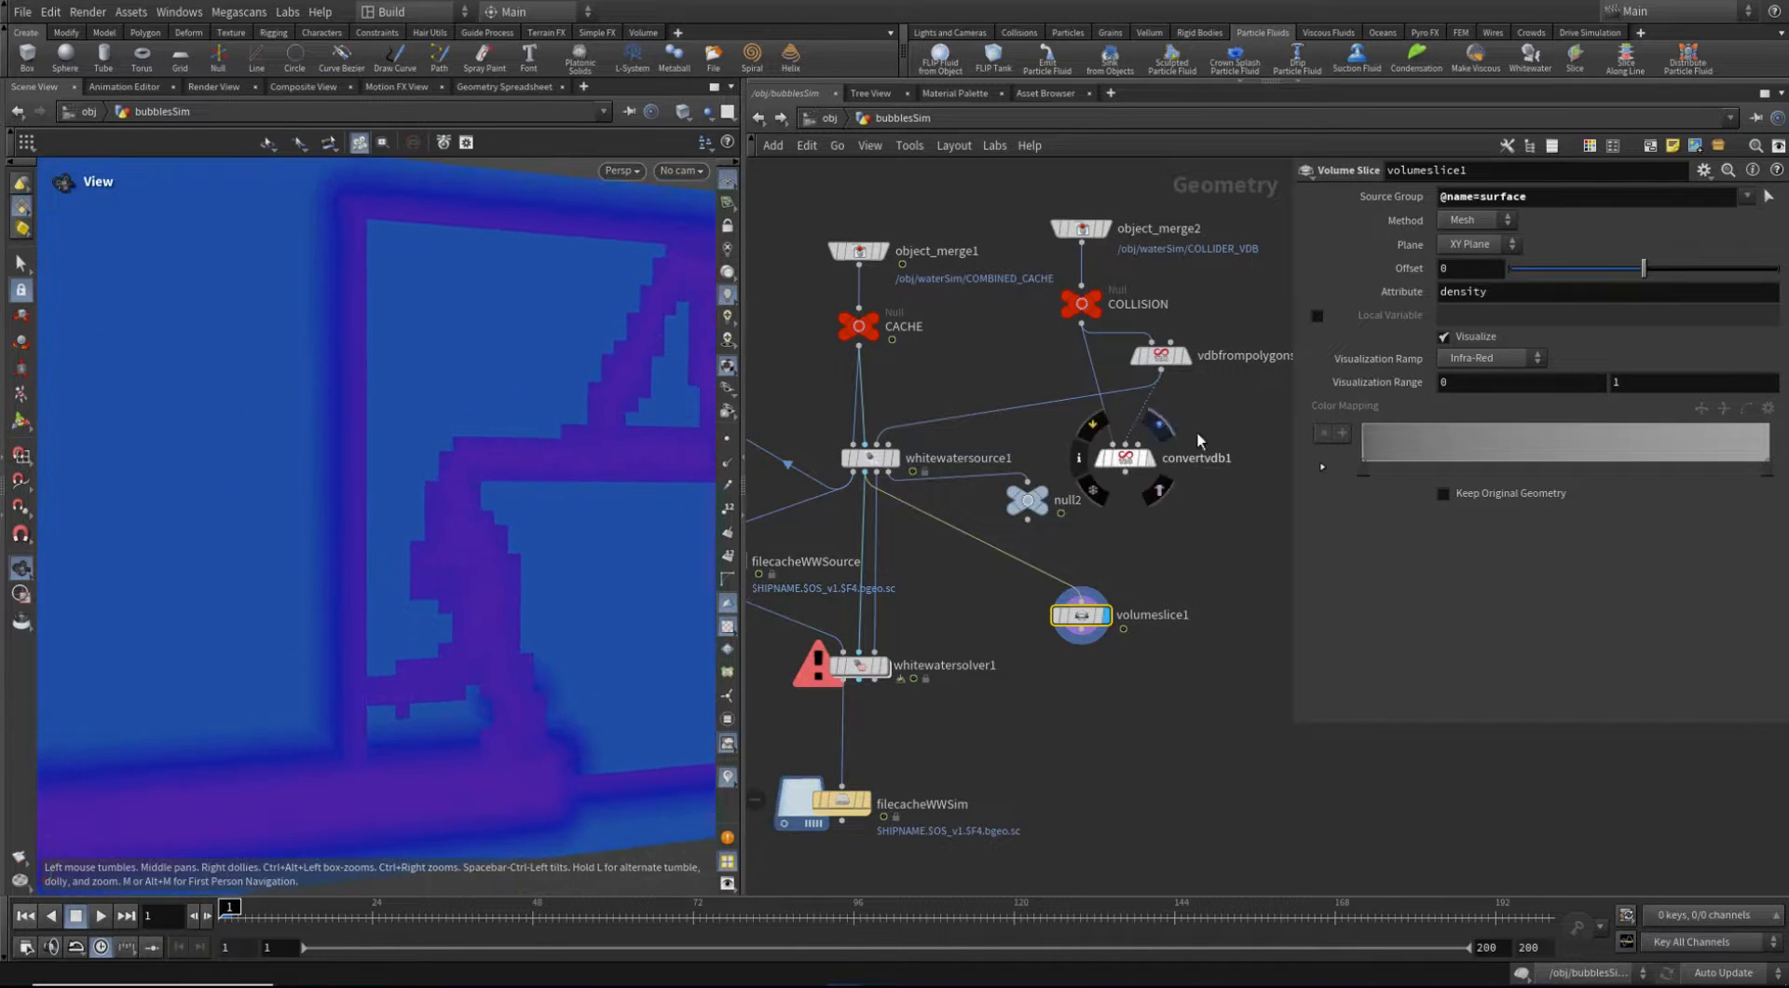
middle_click_drag(1180, 701, 1179, 704)
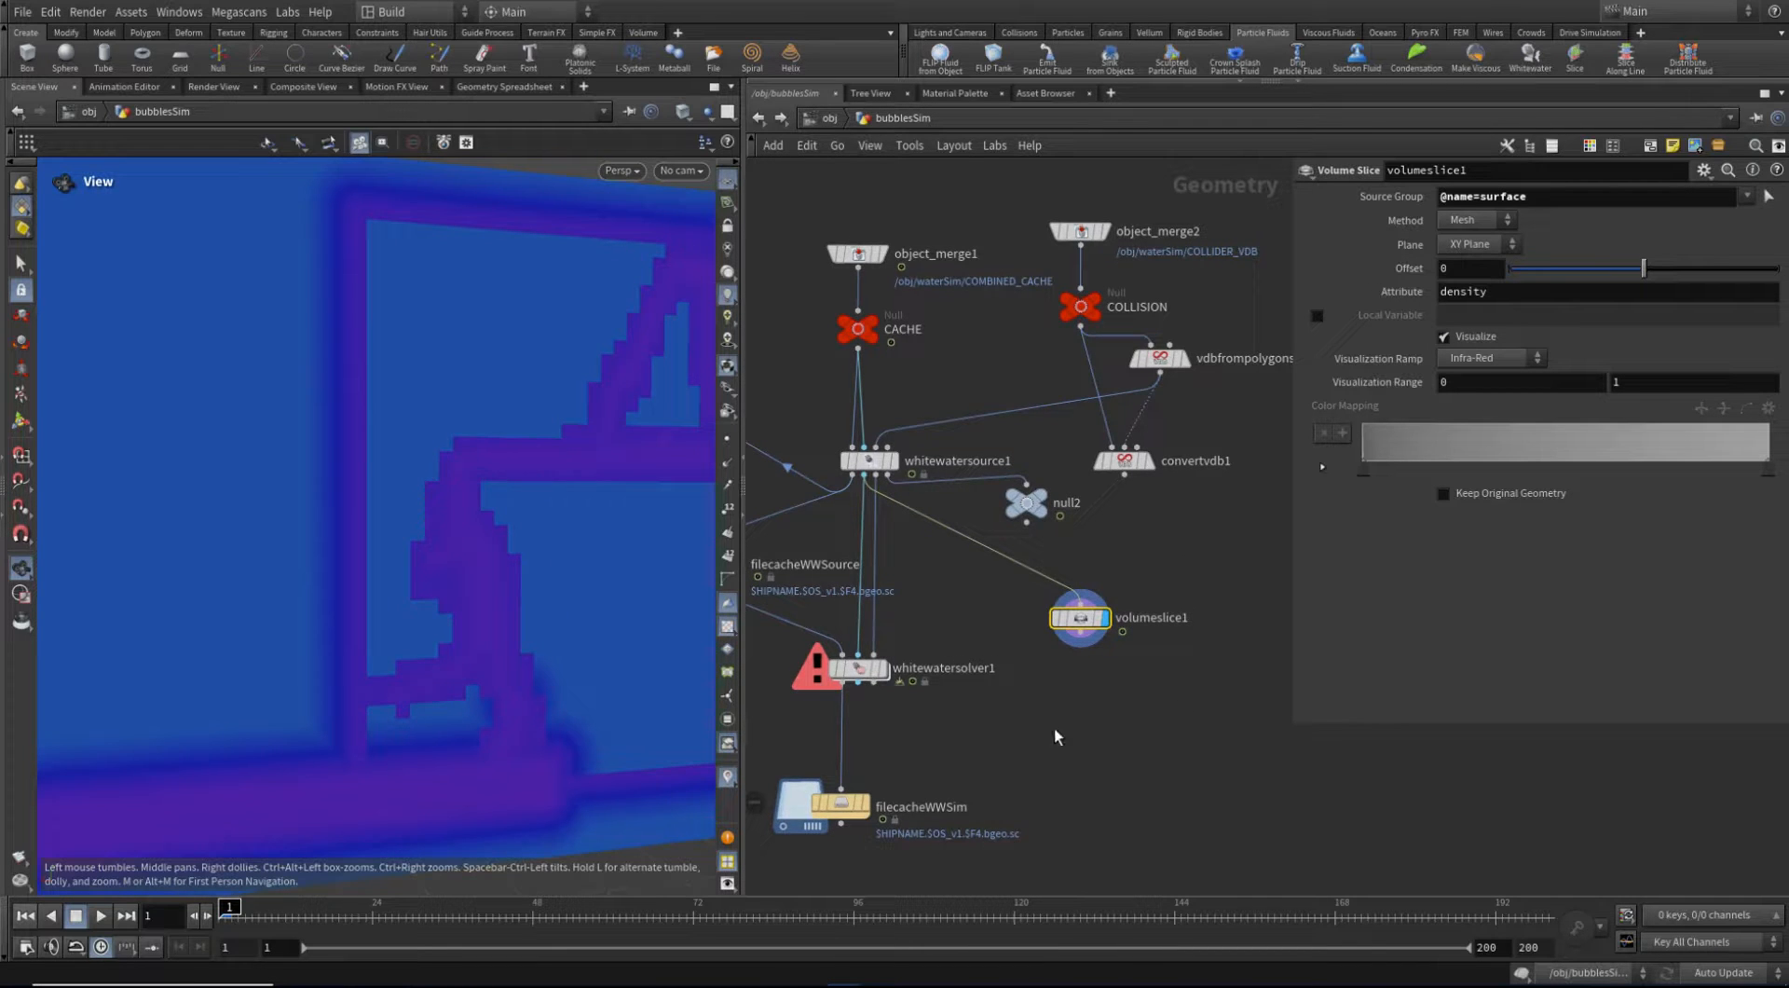
key("Delete")
key("Tab")
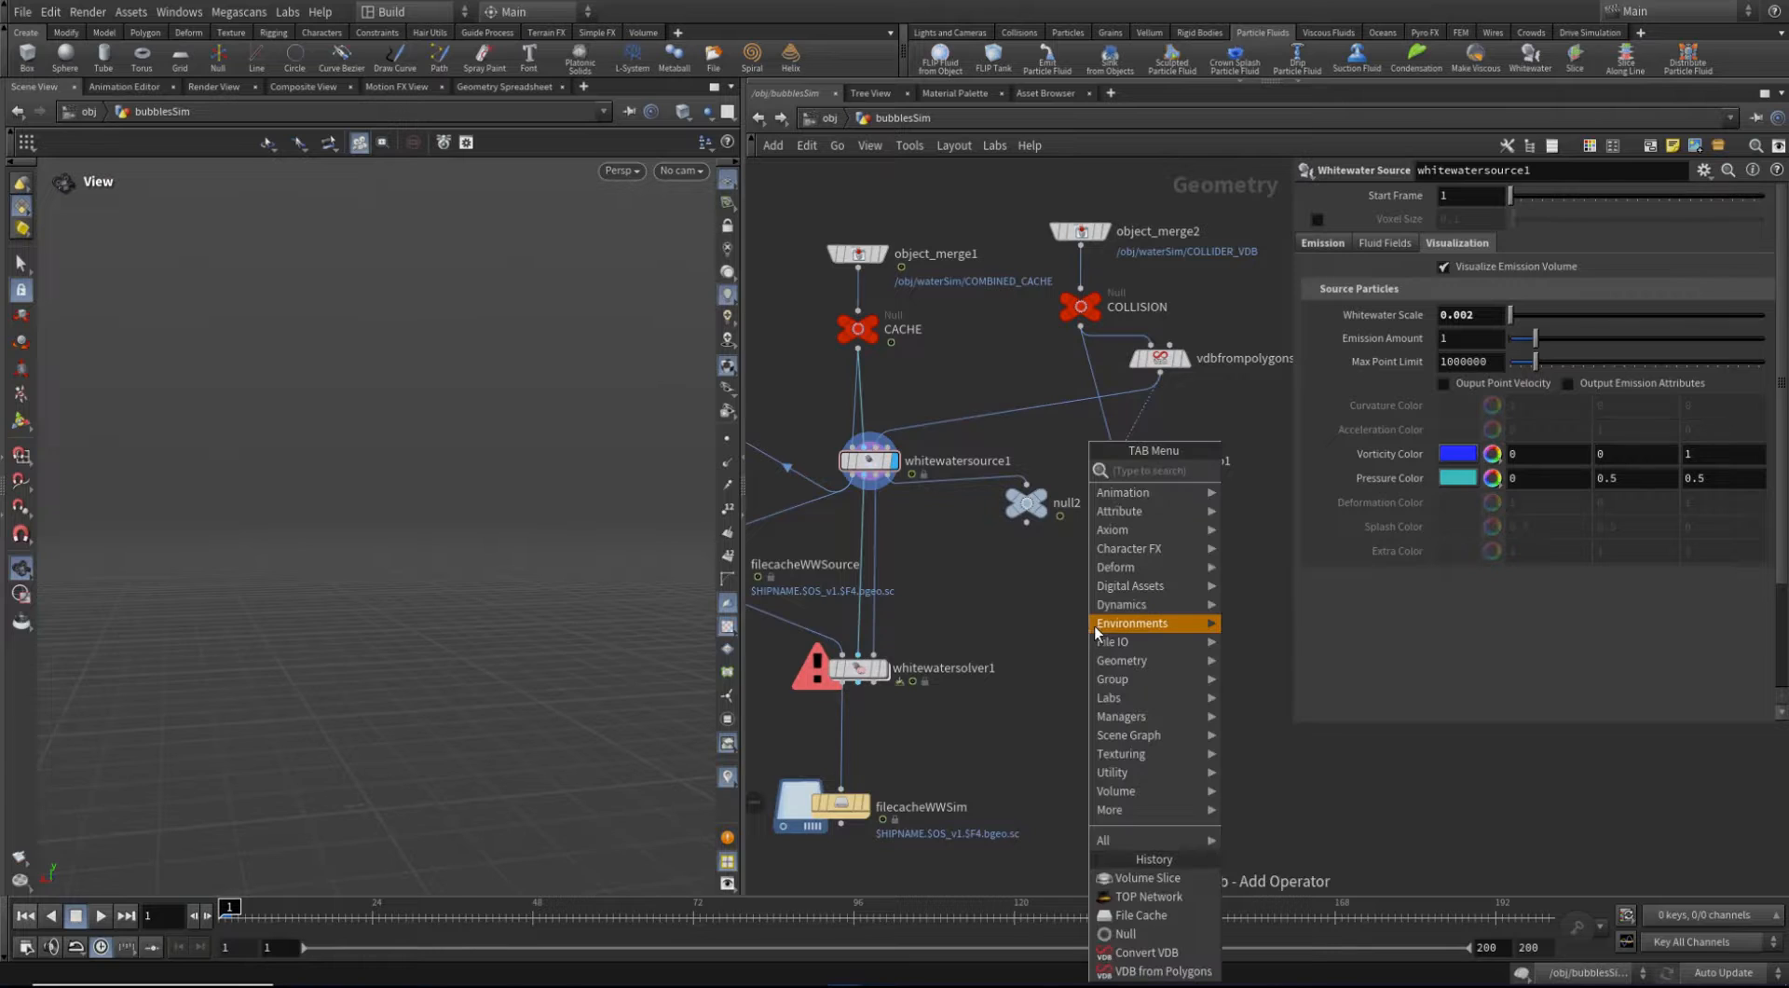
type("prm")
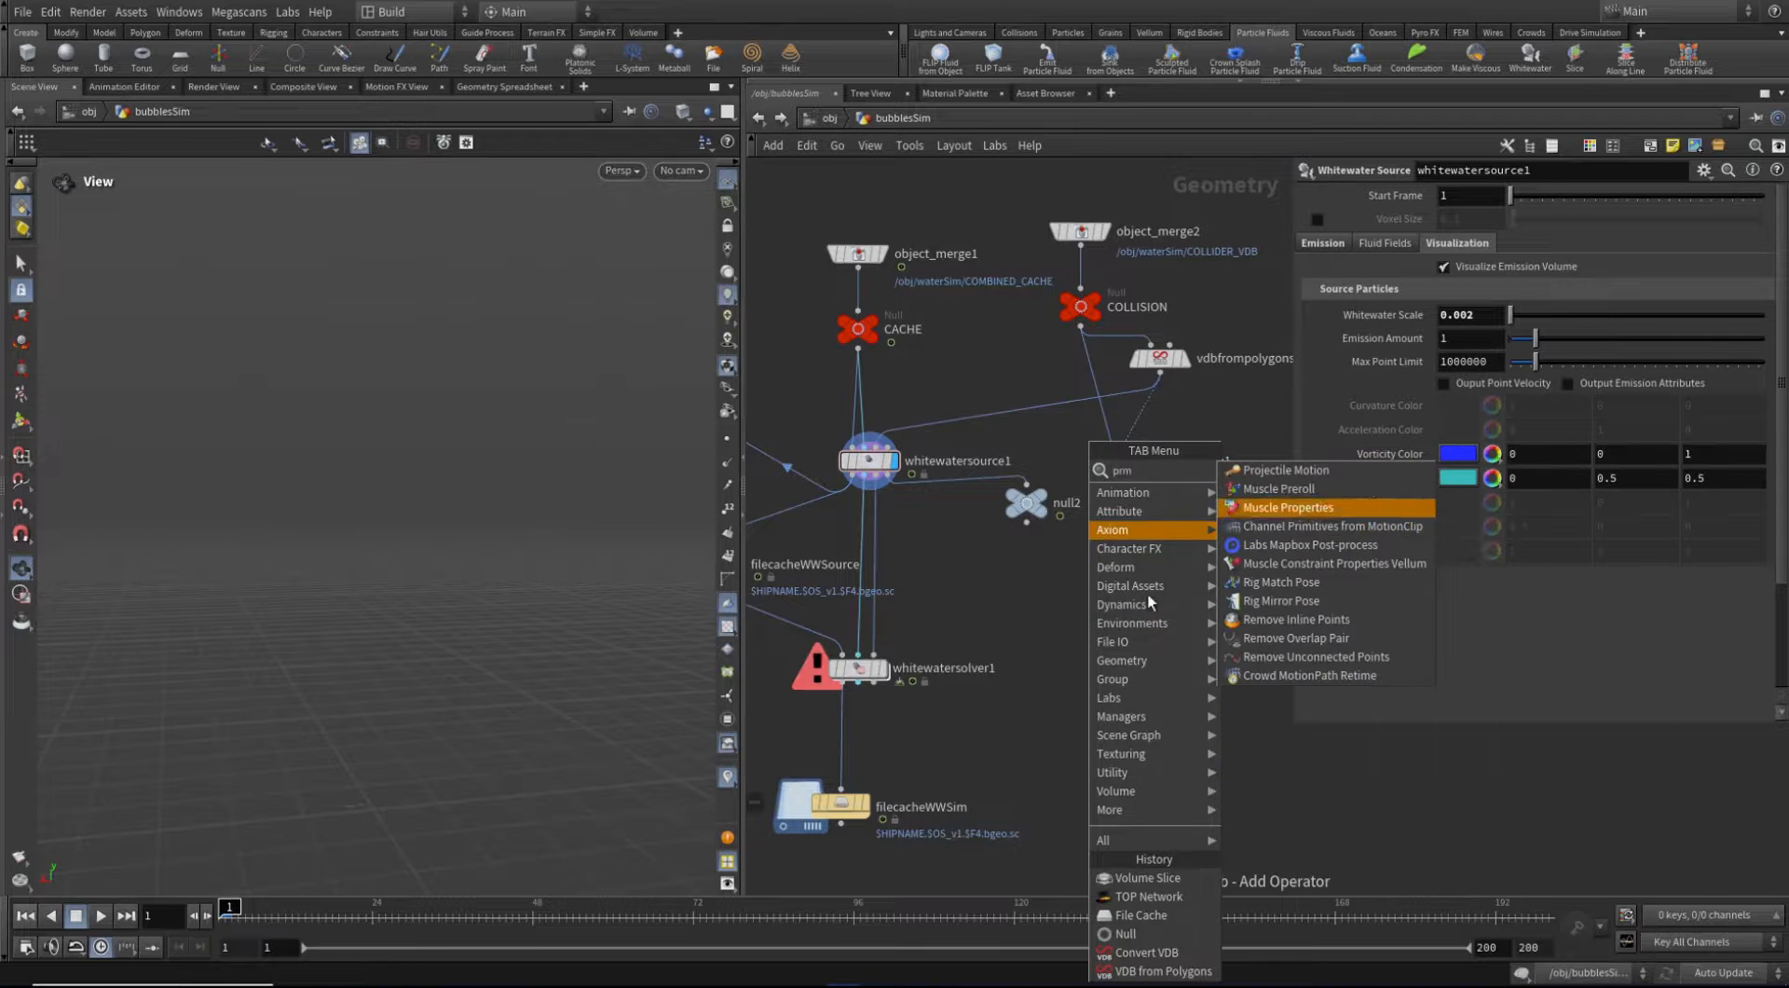
key("Escape")
Add a Primitive Properties node fed by whitewatersource1's second output and display it
key("Tab")
type("primi")
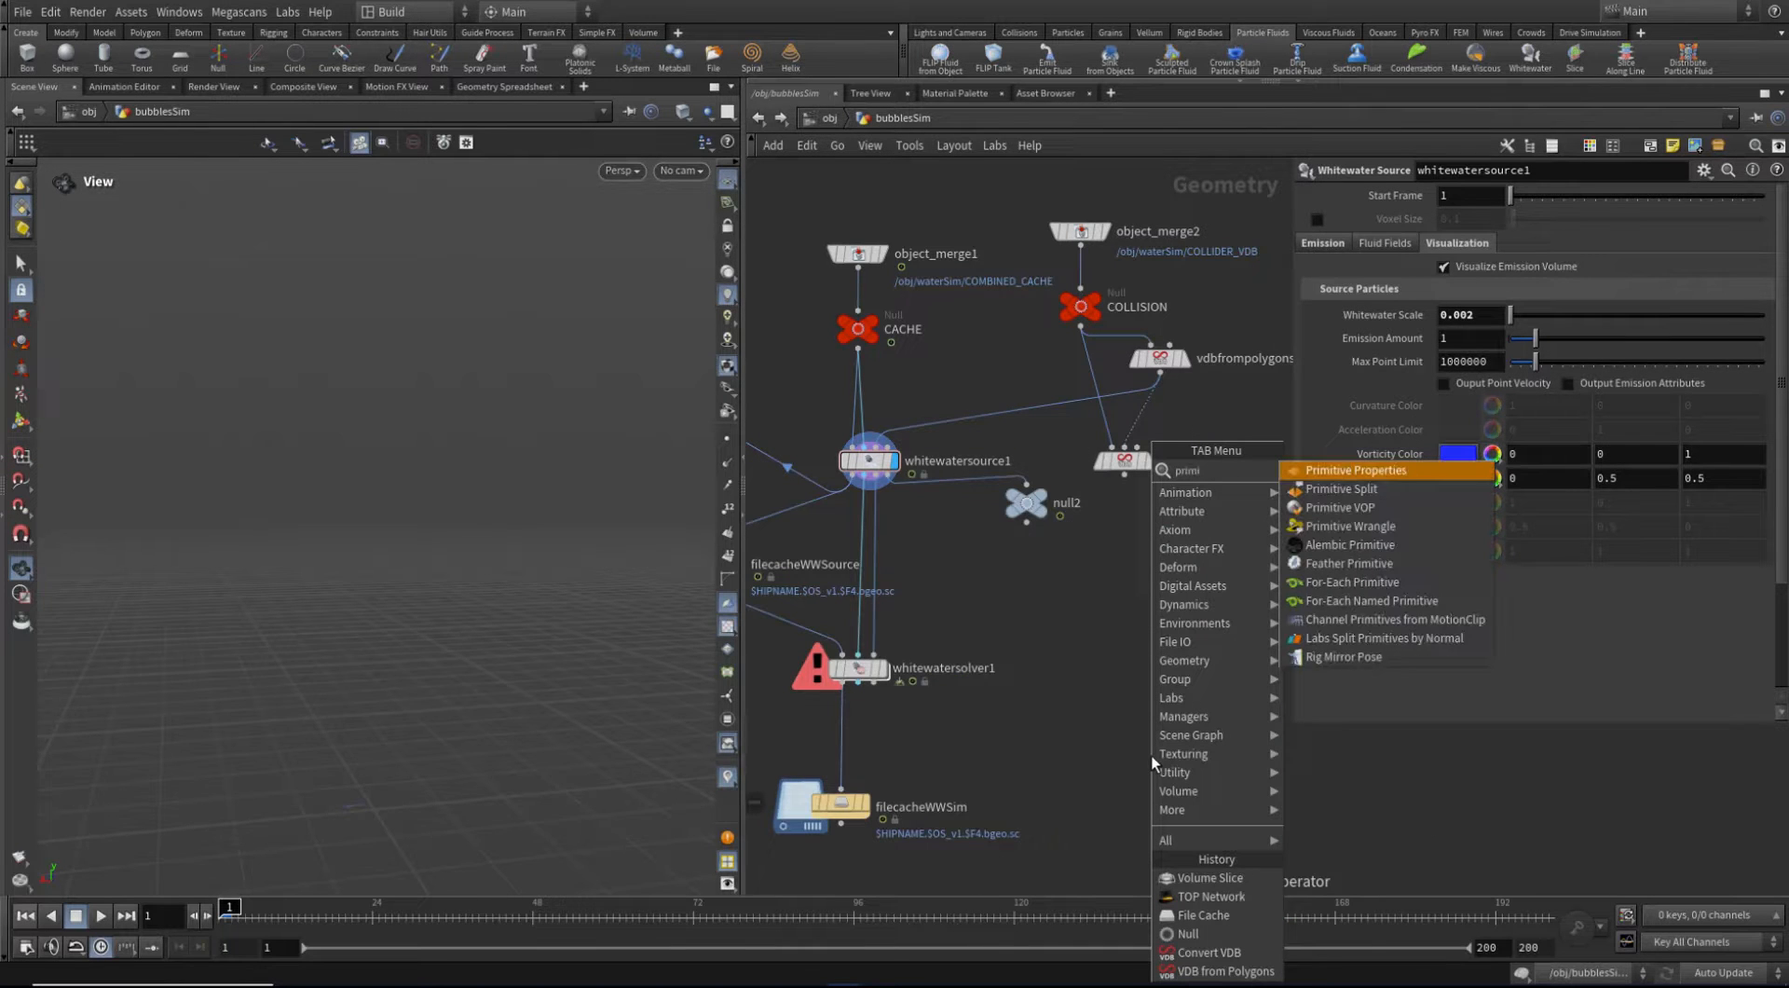
left_click(1334, 470)
left_click(1135, 641)
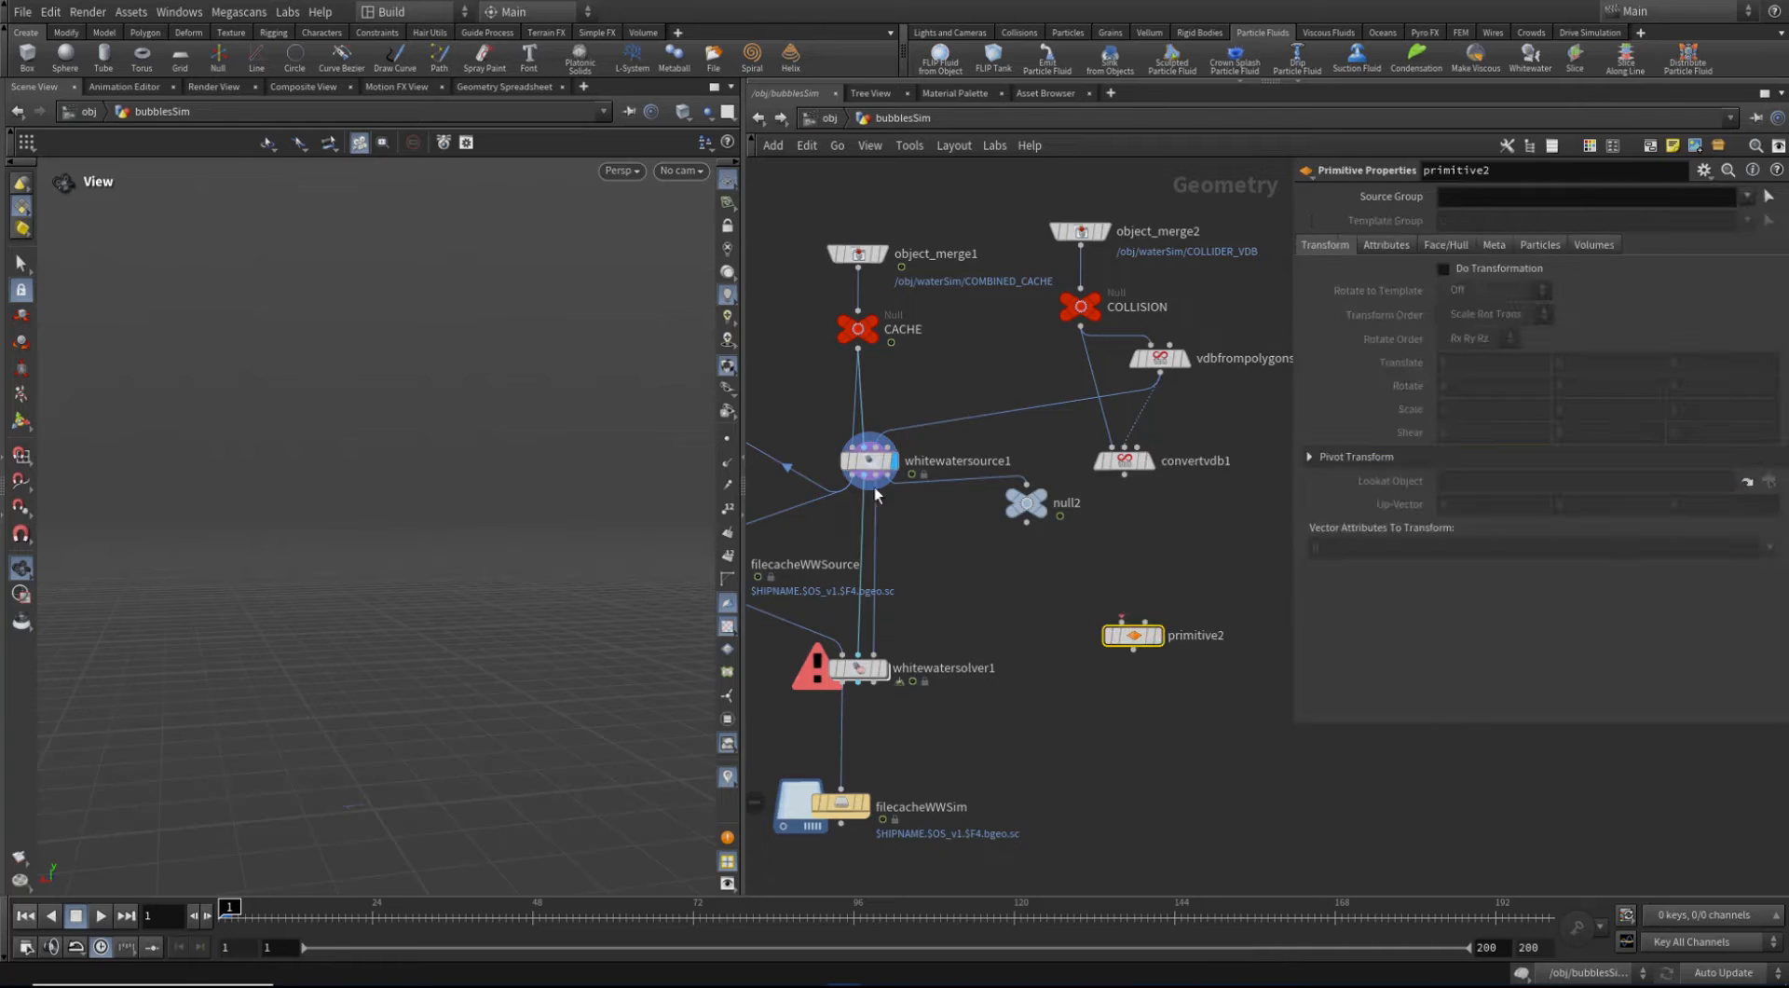
left_click(866, 479)
left_click(1134, 623)
left_click(1159, 632)
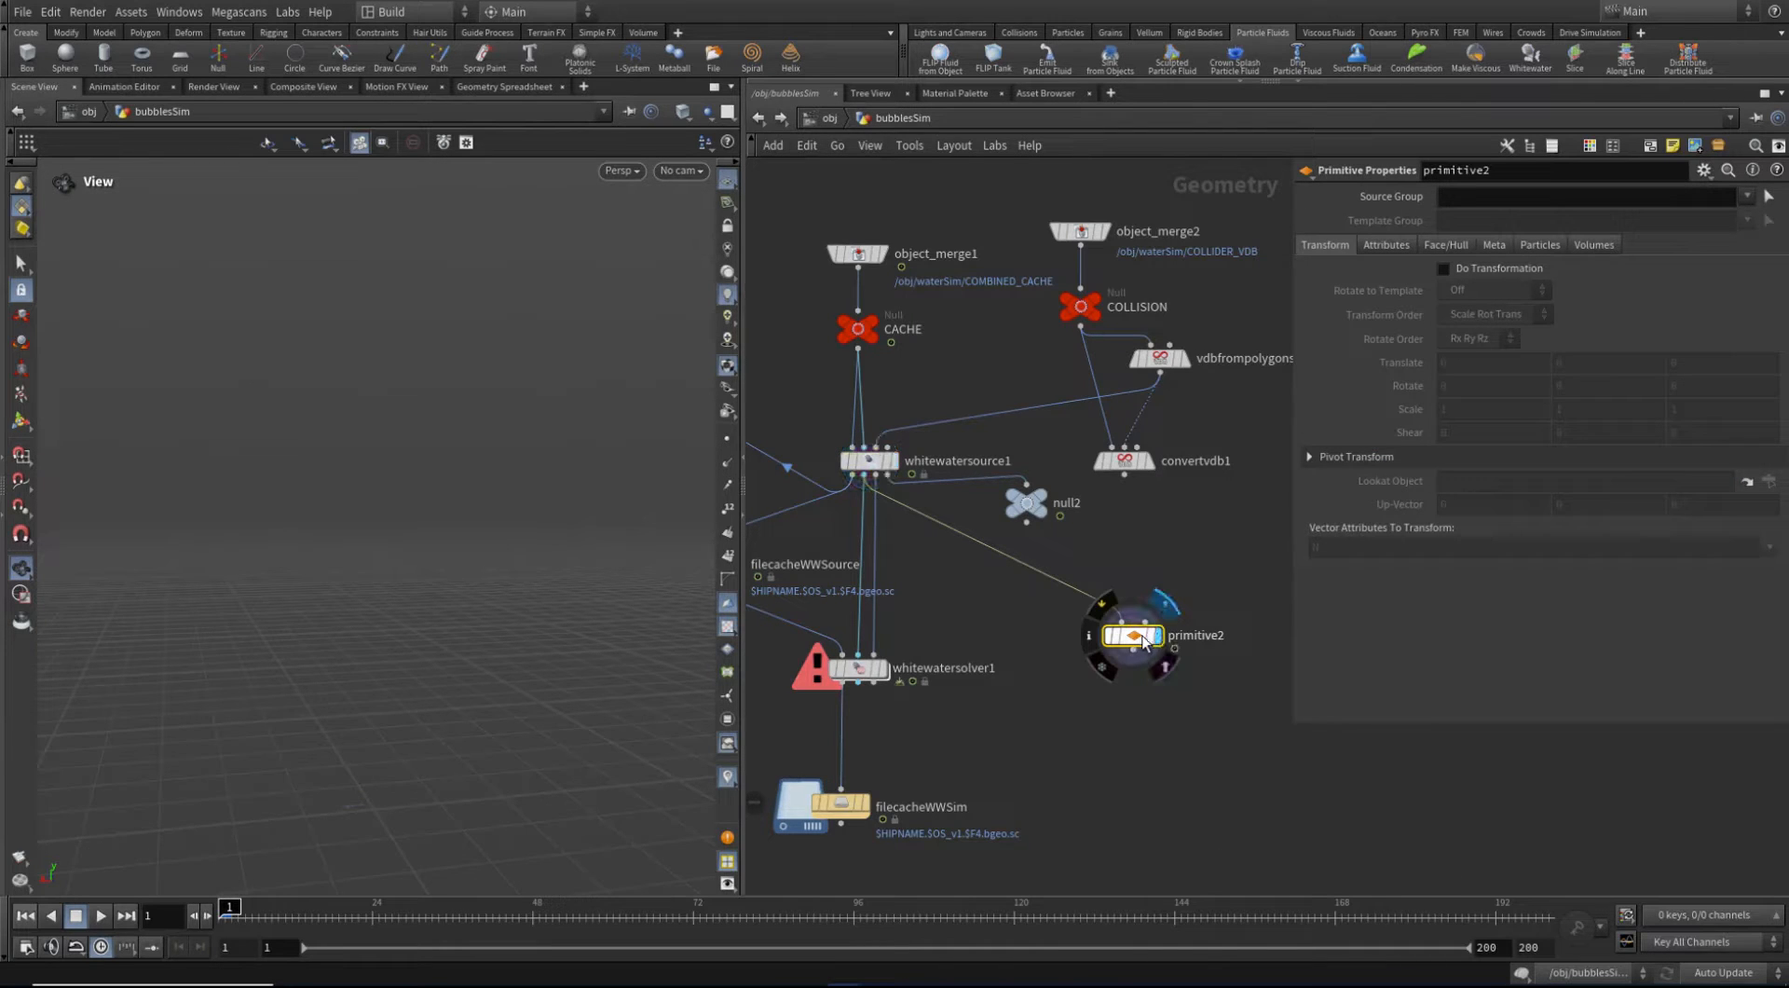
left_click(1743, 199)
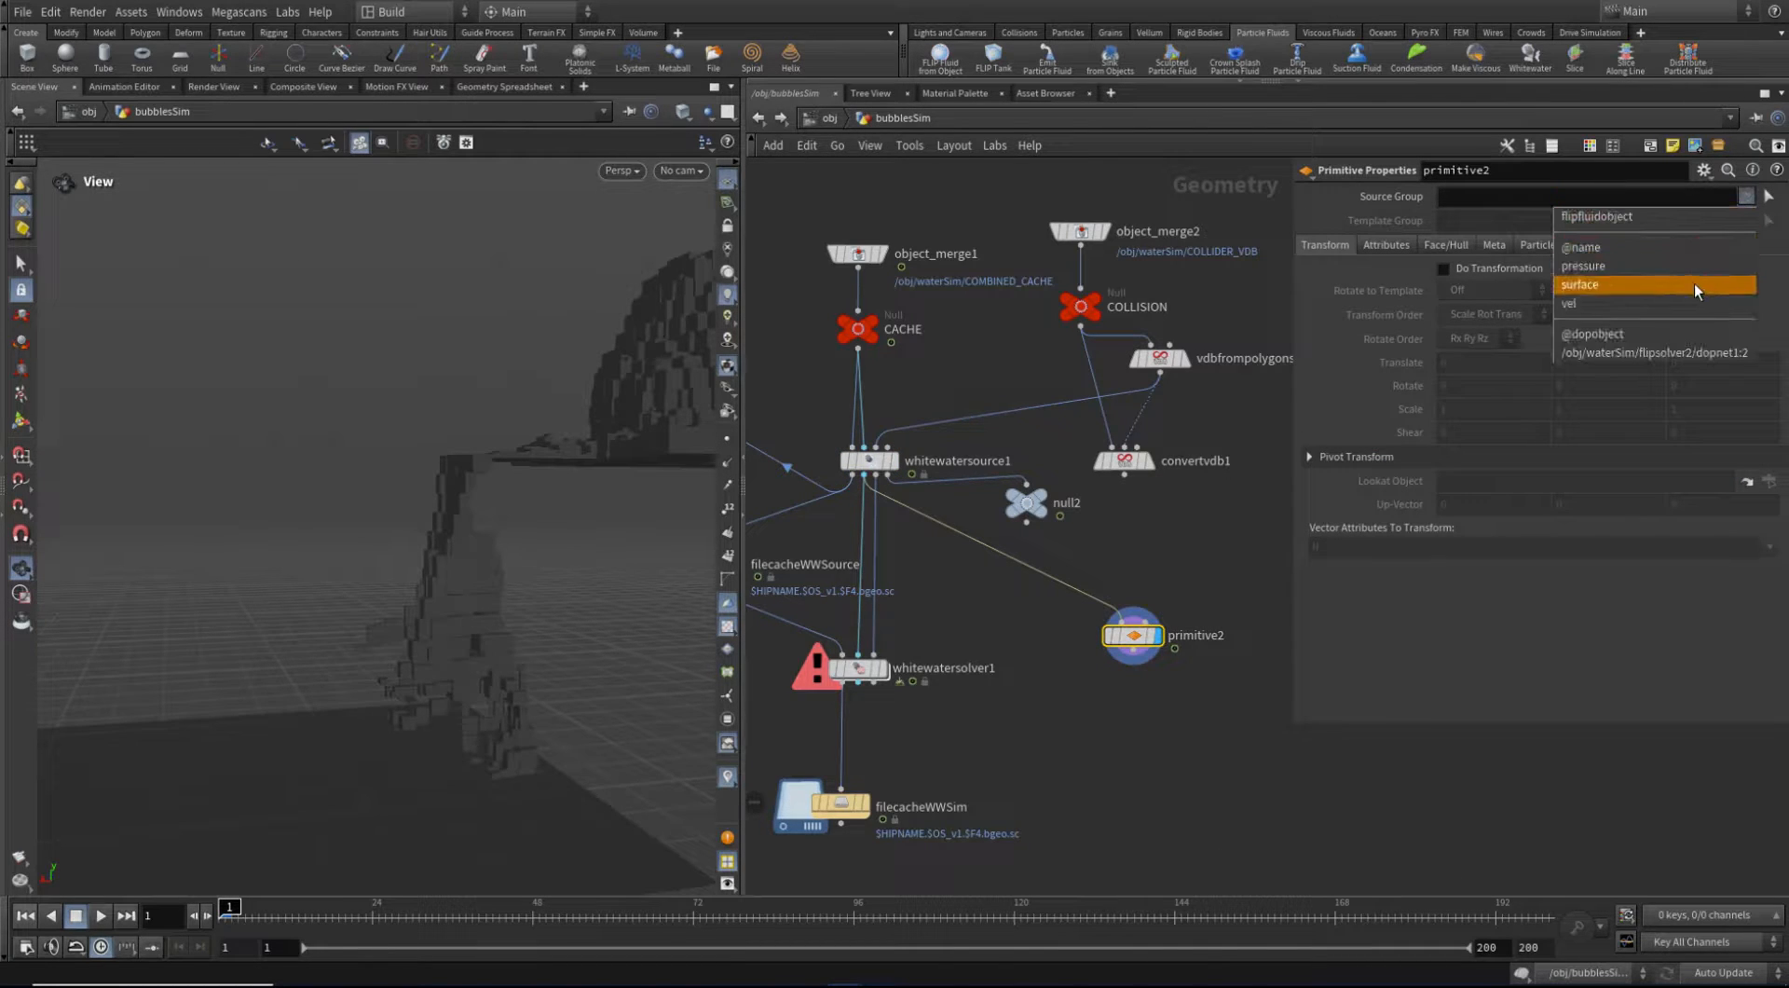
left_click(1694, 285)
left_click(1589, 243)
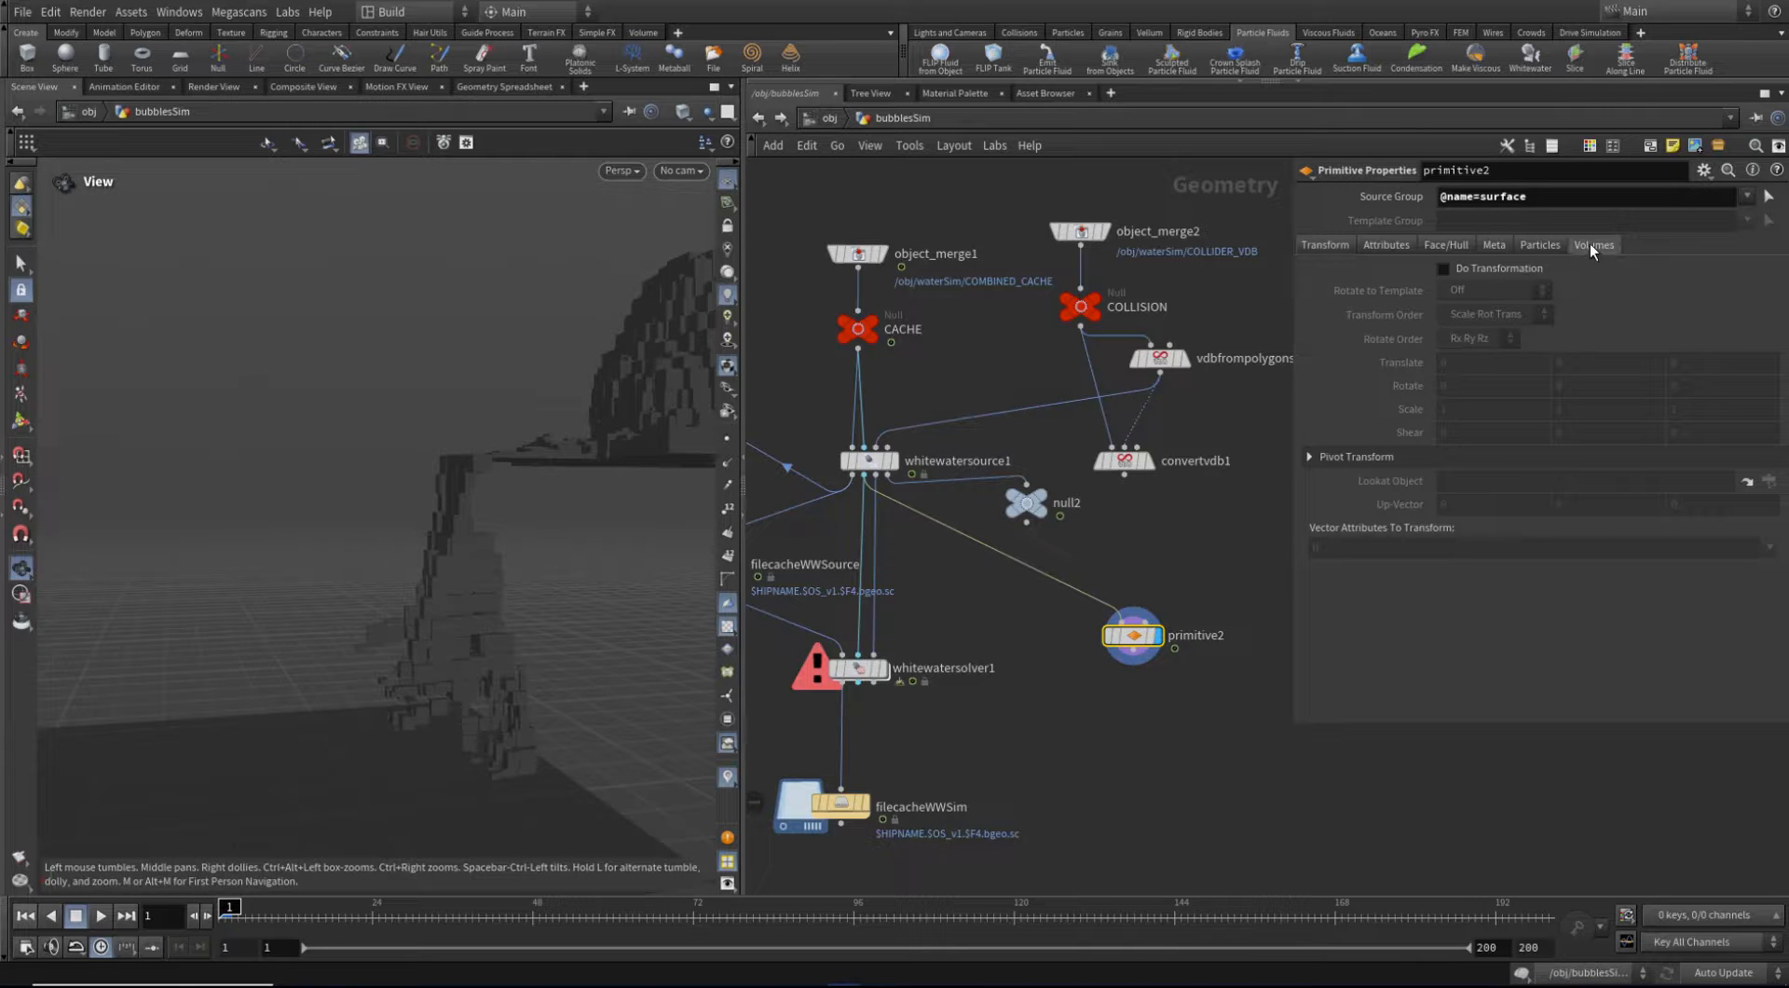
left_click(1494, 270)
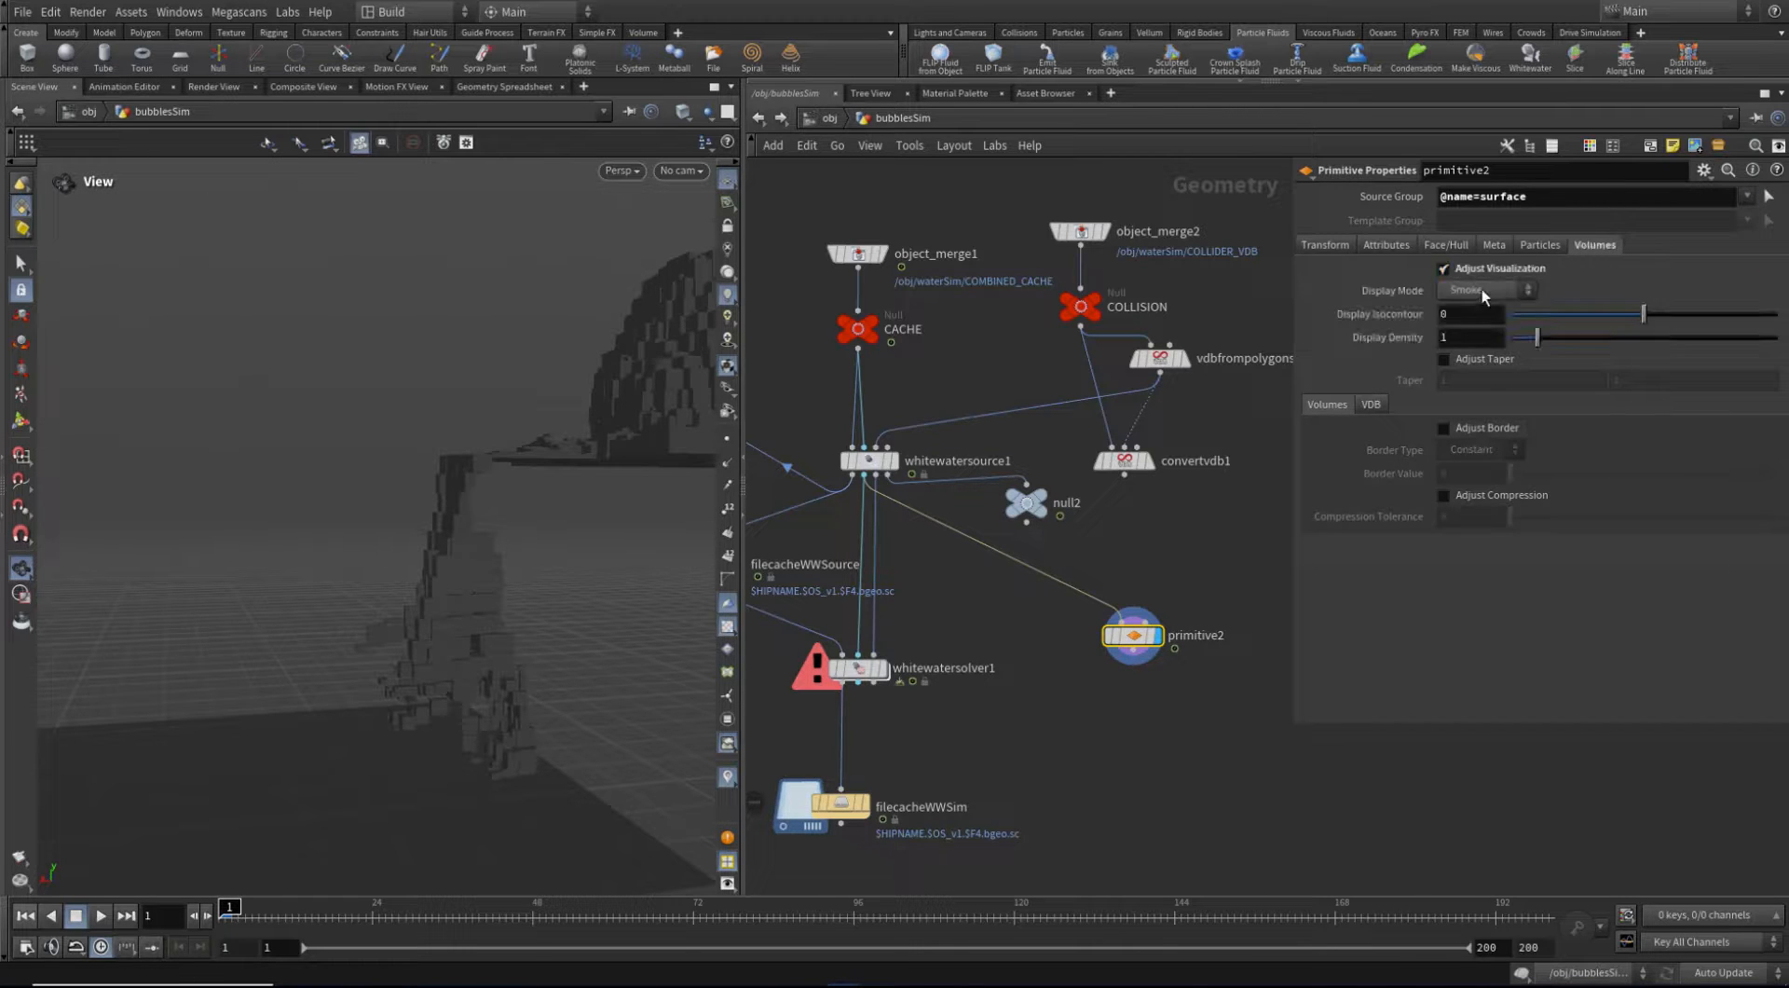
left_click(1481, 289)
left_click(1482, 346)
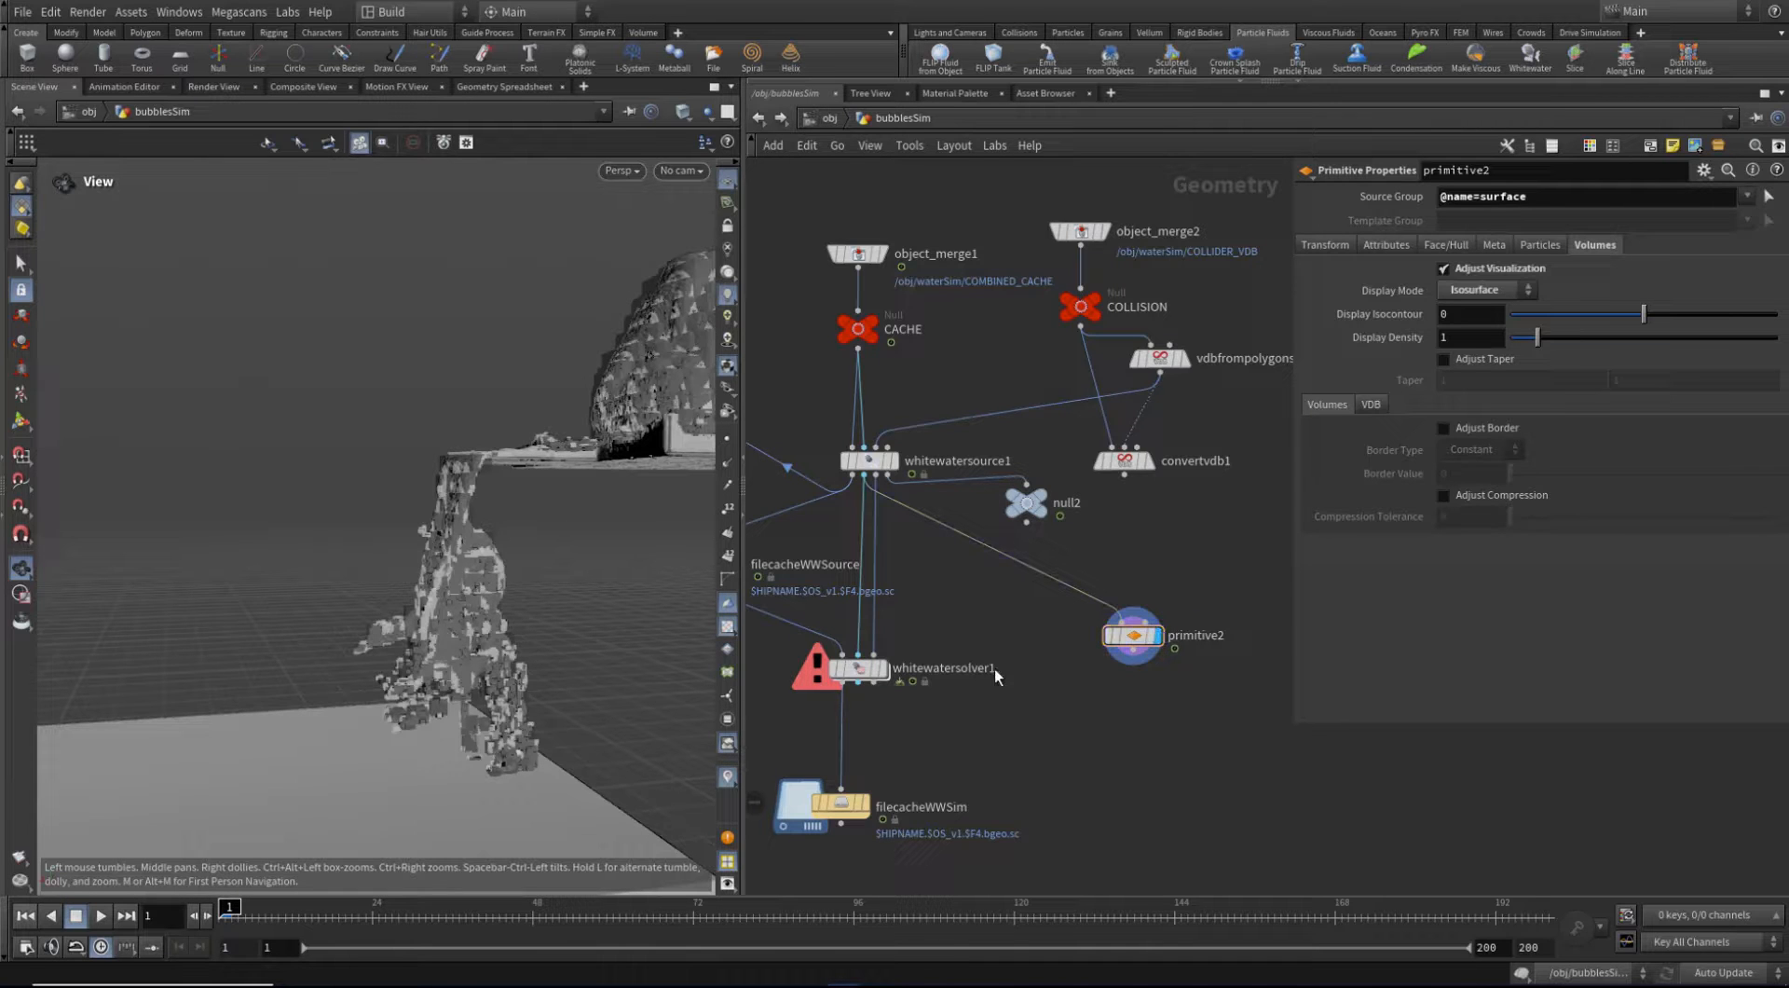
key("Tab")
type("sli")
key("Escape")
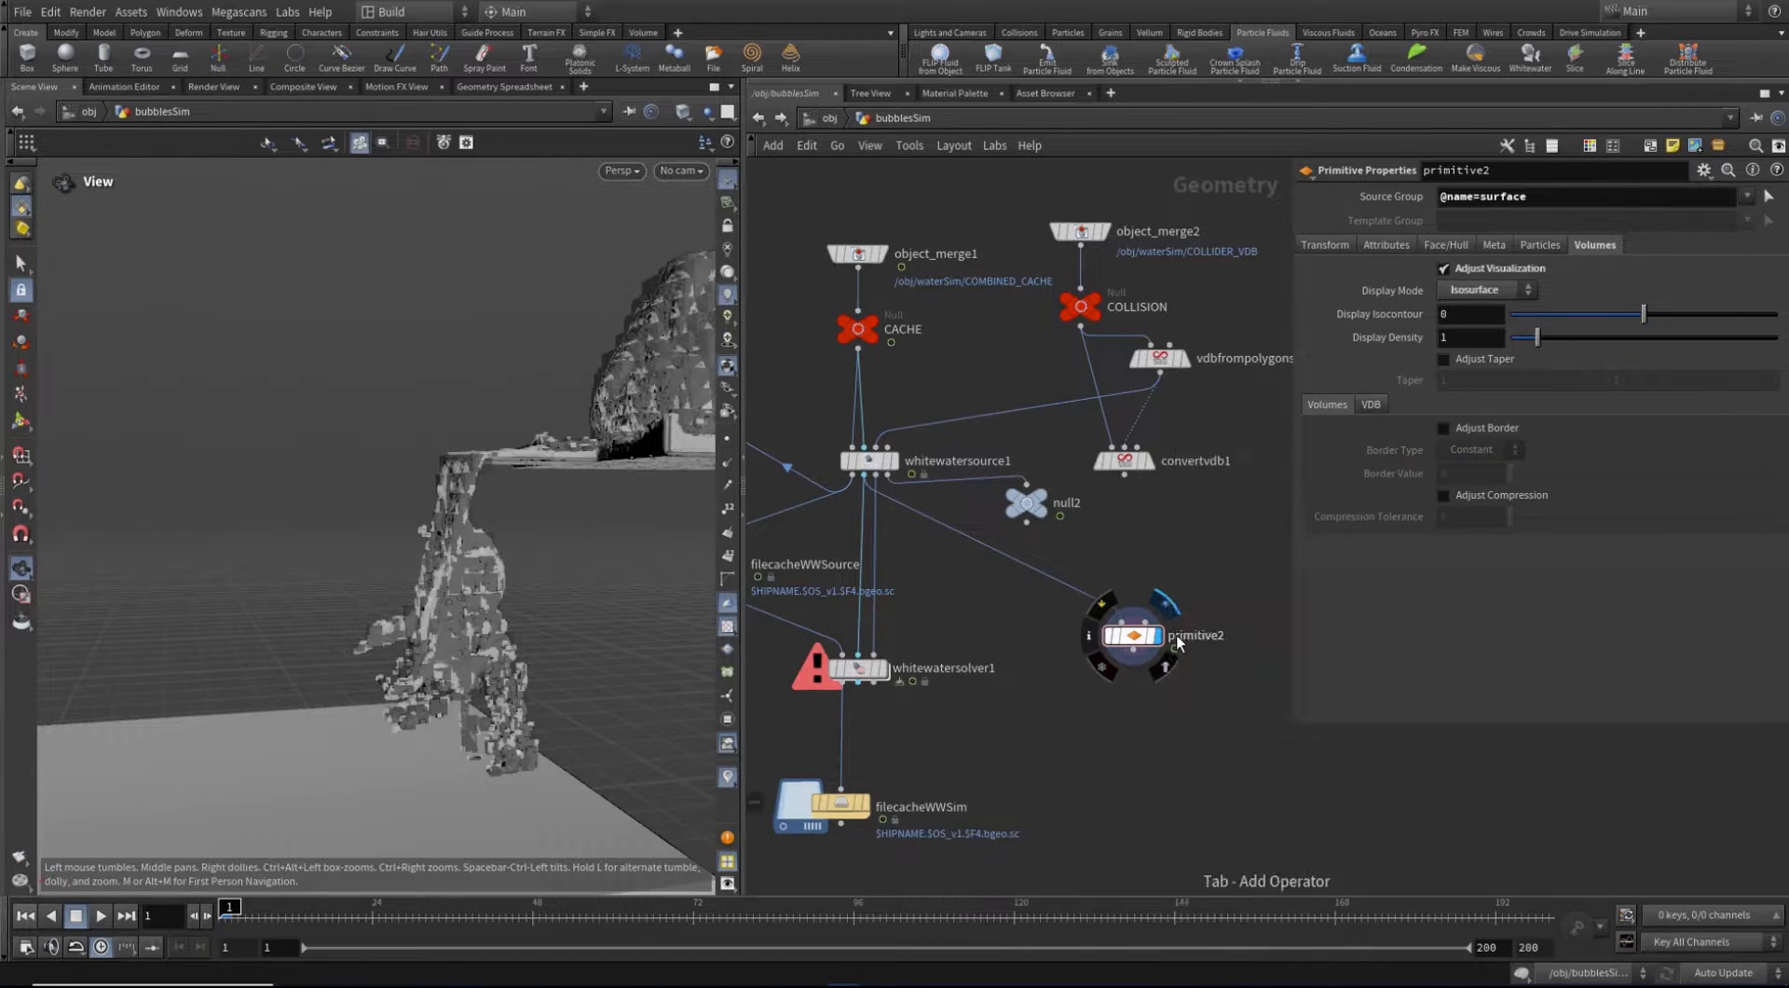
key("Tab")
type("spli")
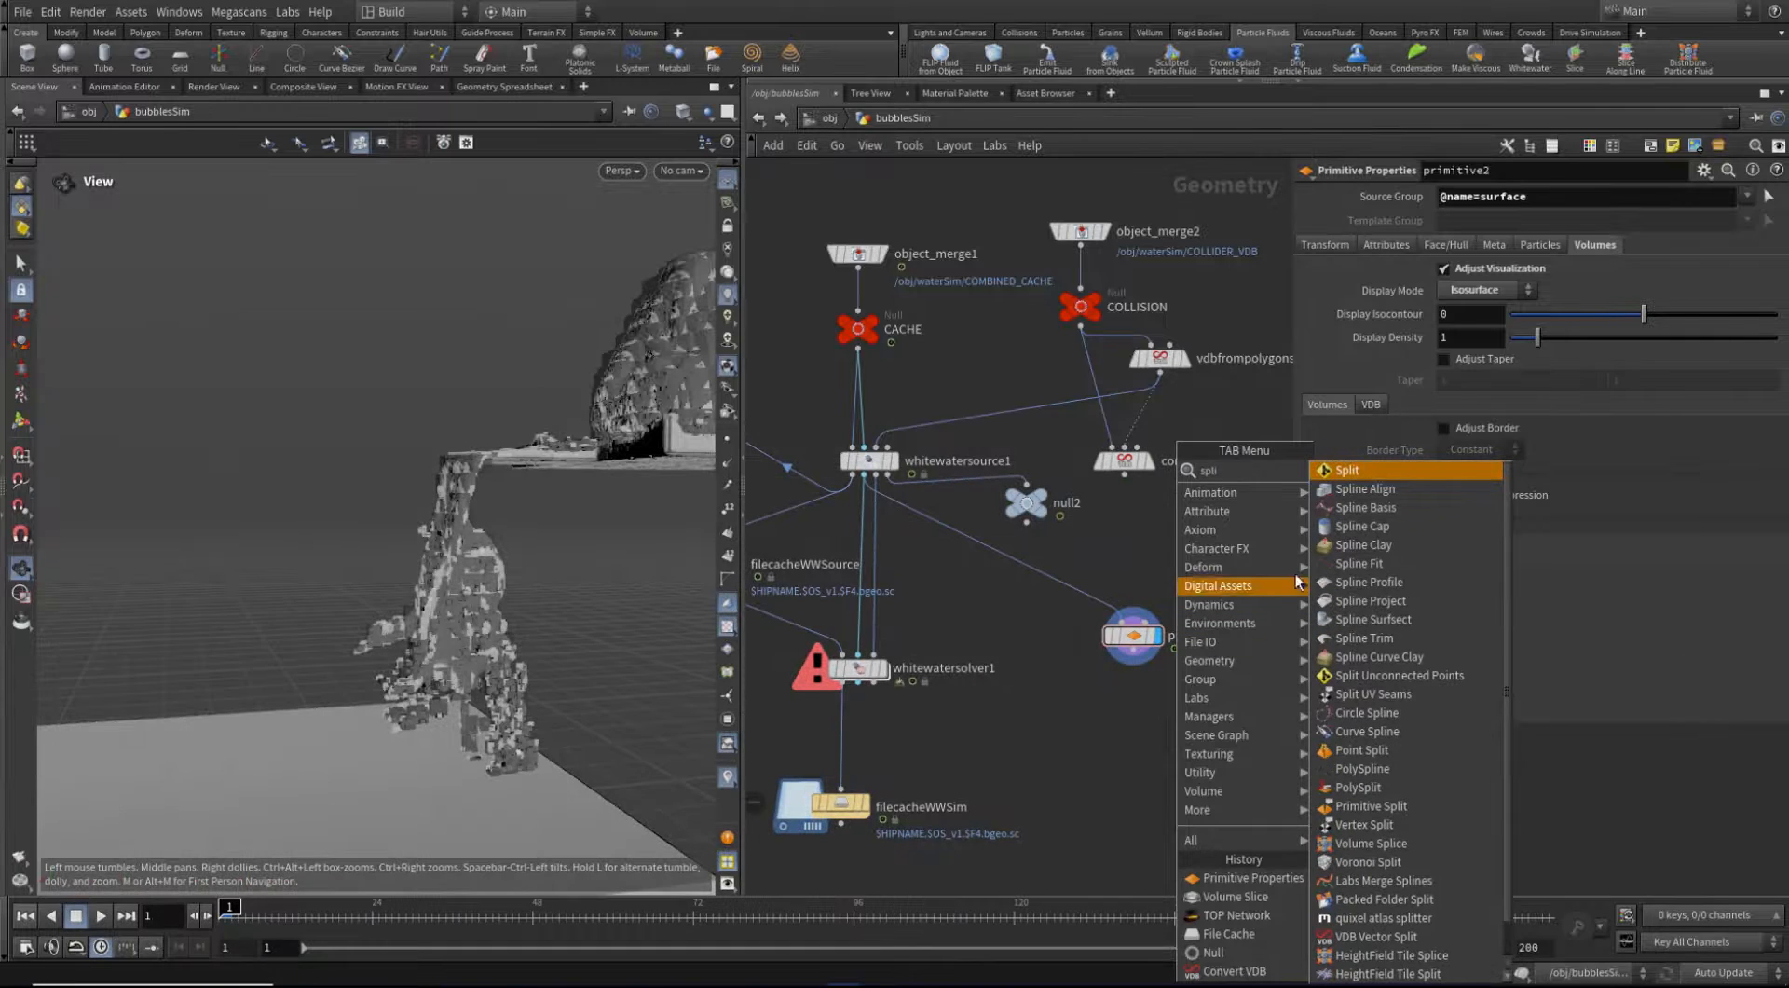
left_click(1390, 467)
left_click(1133, 592)
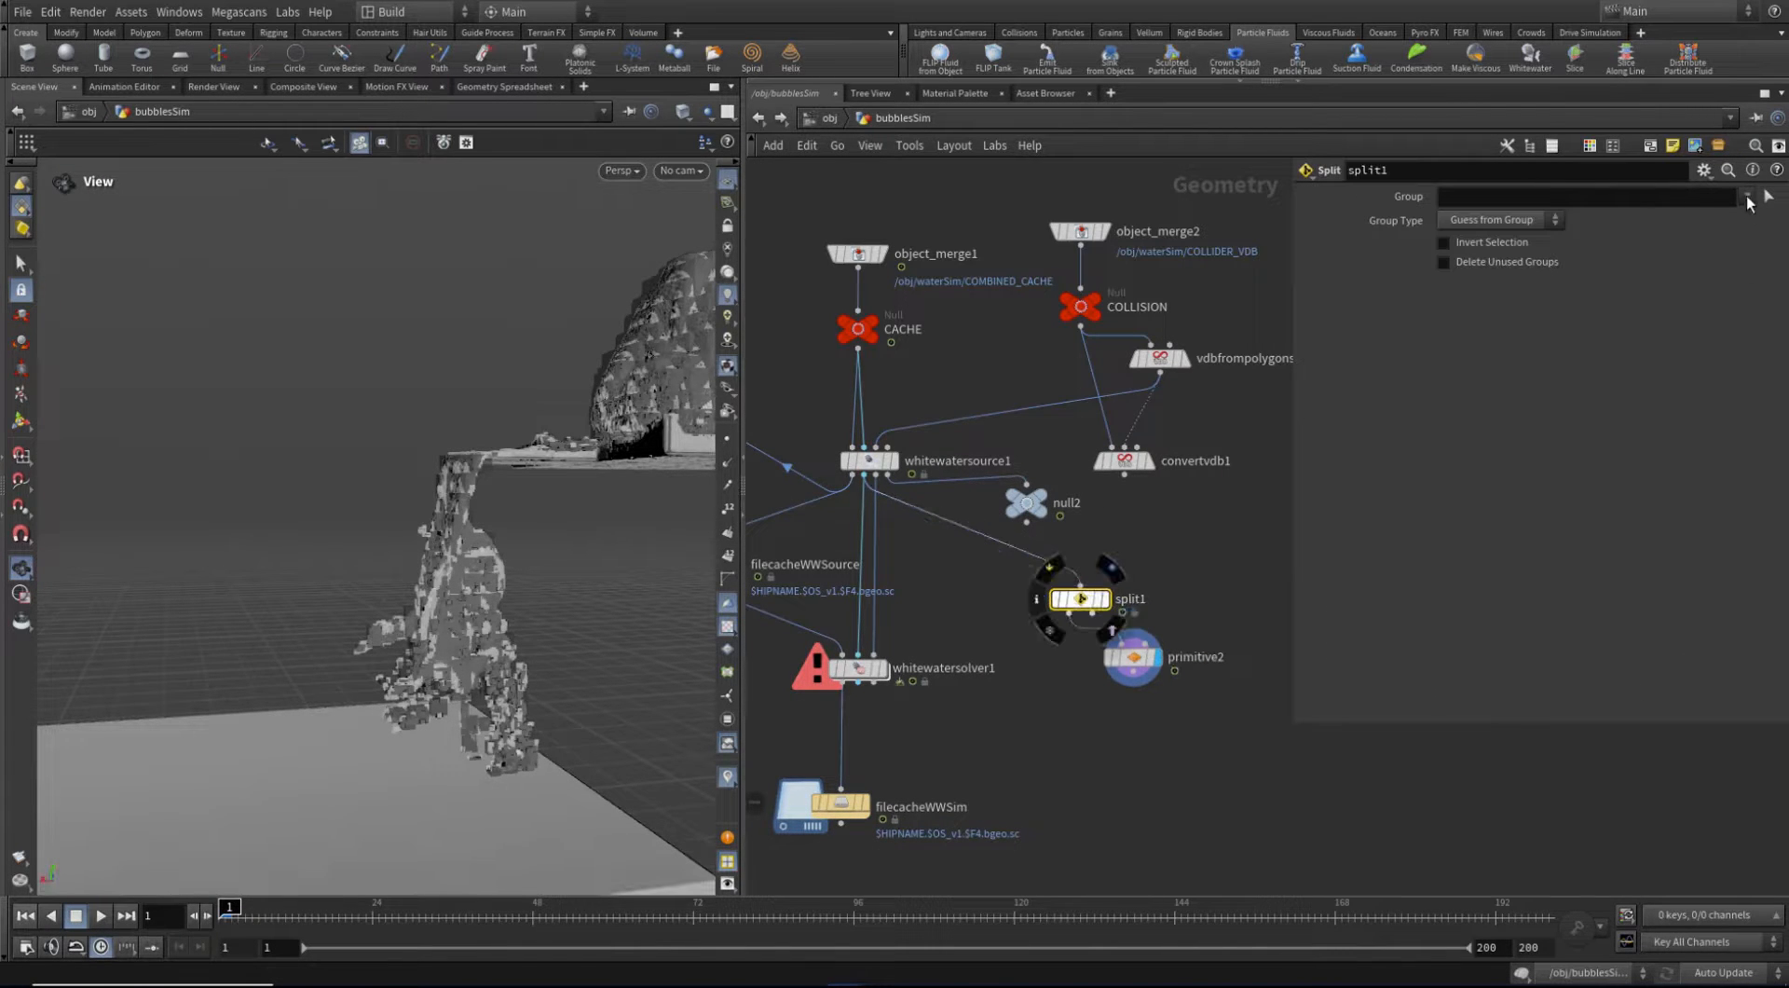
left_click(1746, 195)
left_click(1703, 282)
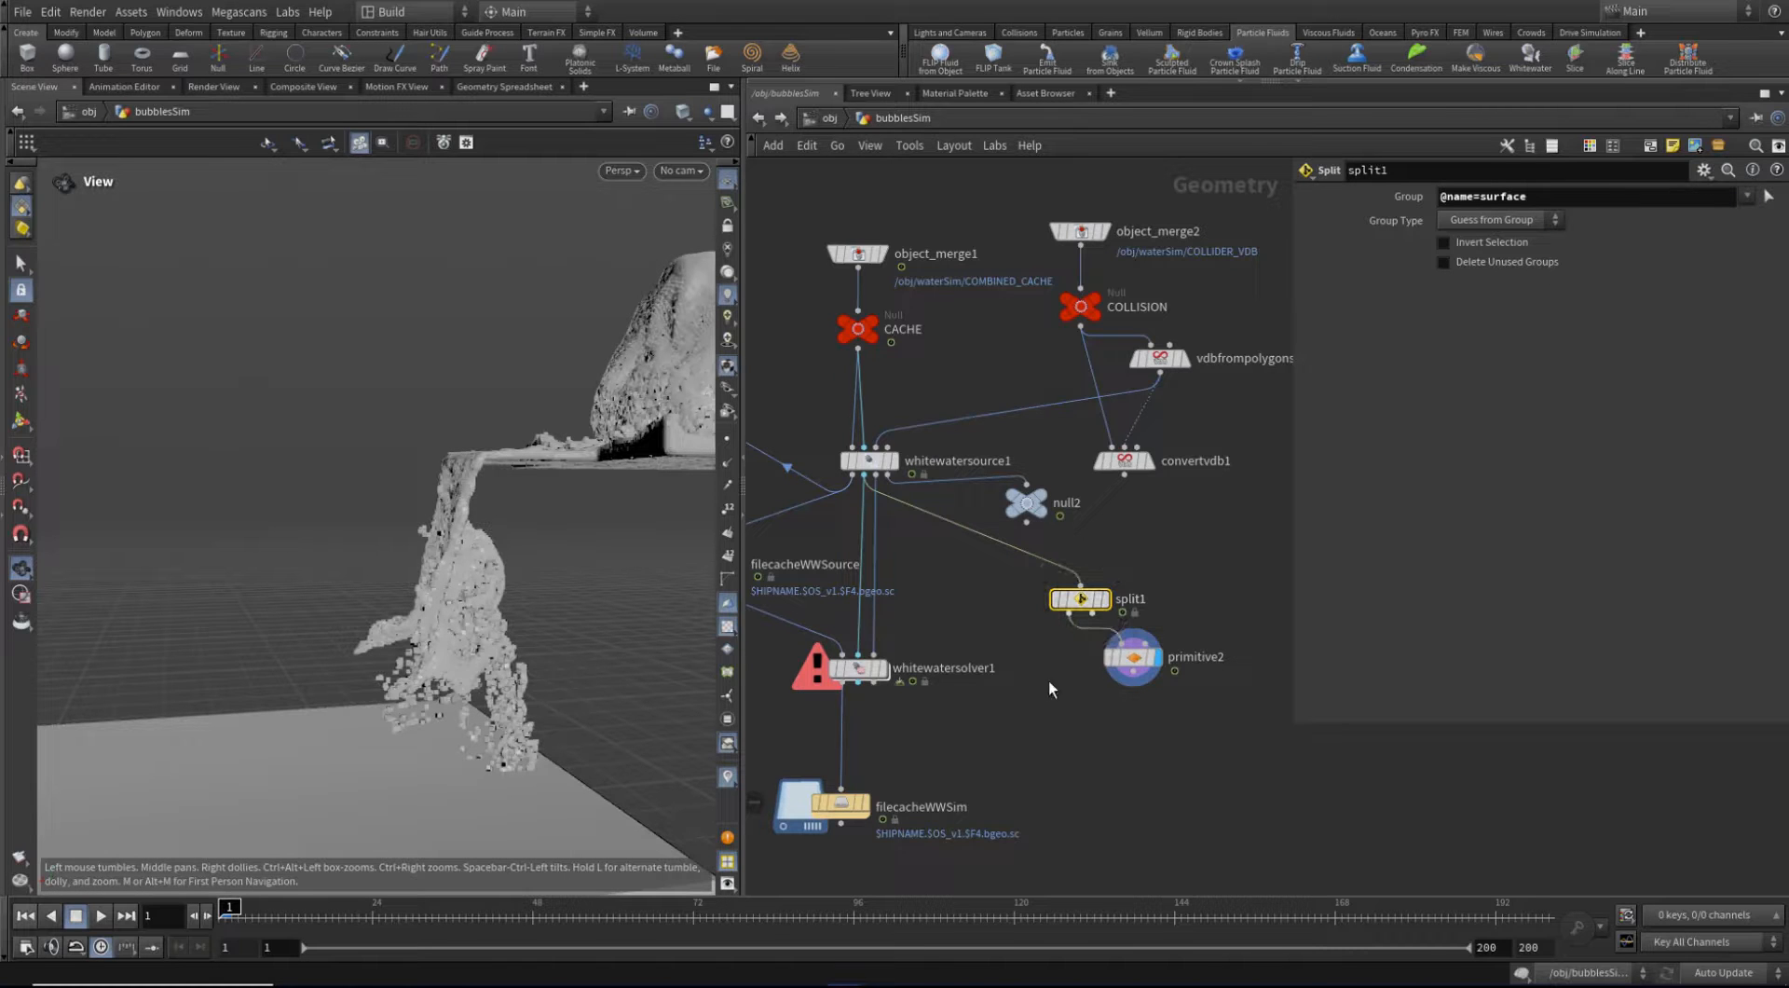
Examine the isolated fluid surface around the waterfall, the platform edge and the upper mound from several angles
mouse_move(455, 591)
left_mouse_down()
mouse_move(447, 605)
mouse_move(376, 562)
mouse_move(434, 587)
left_mouse_up()
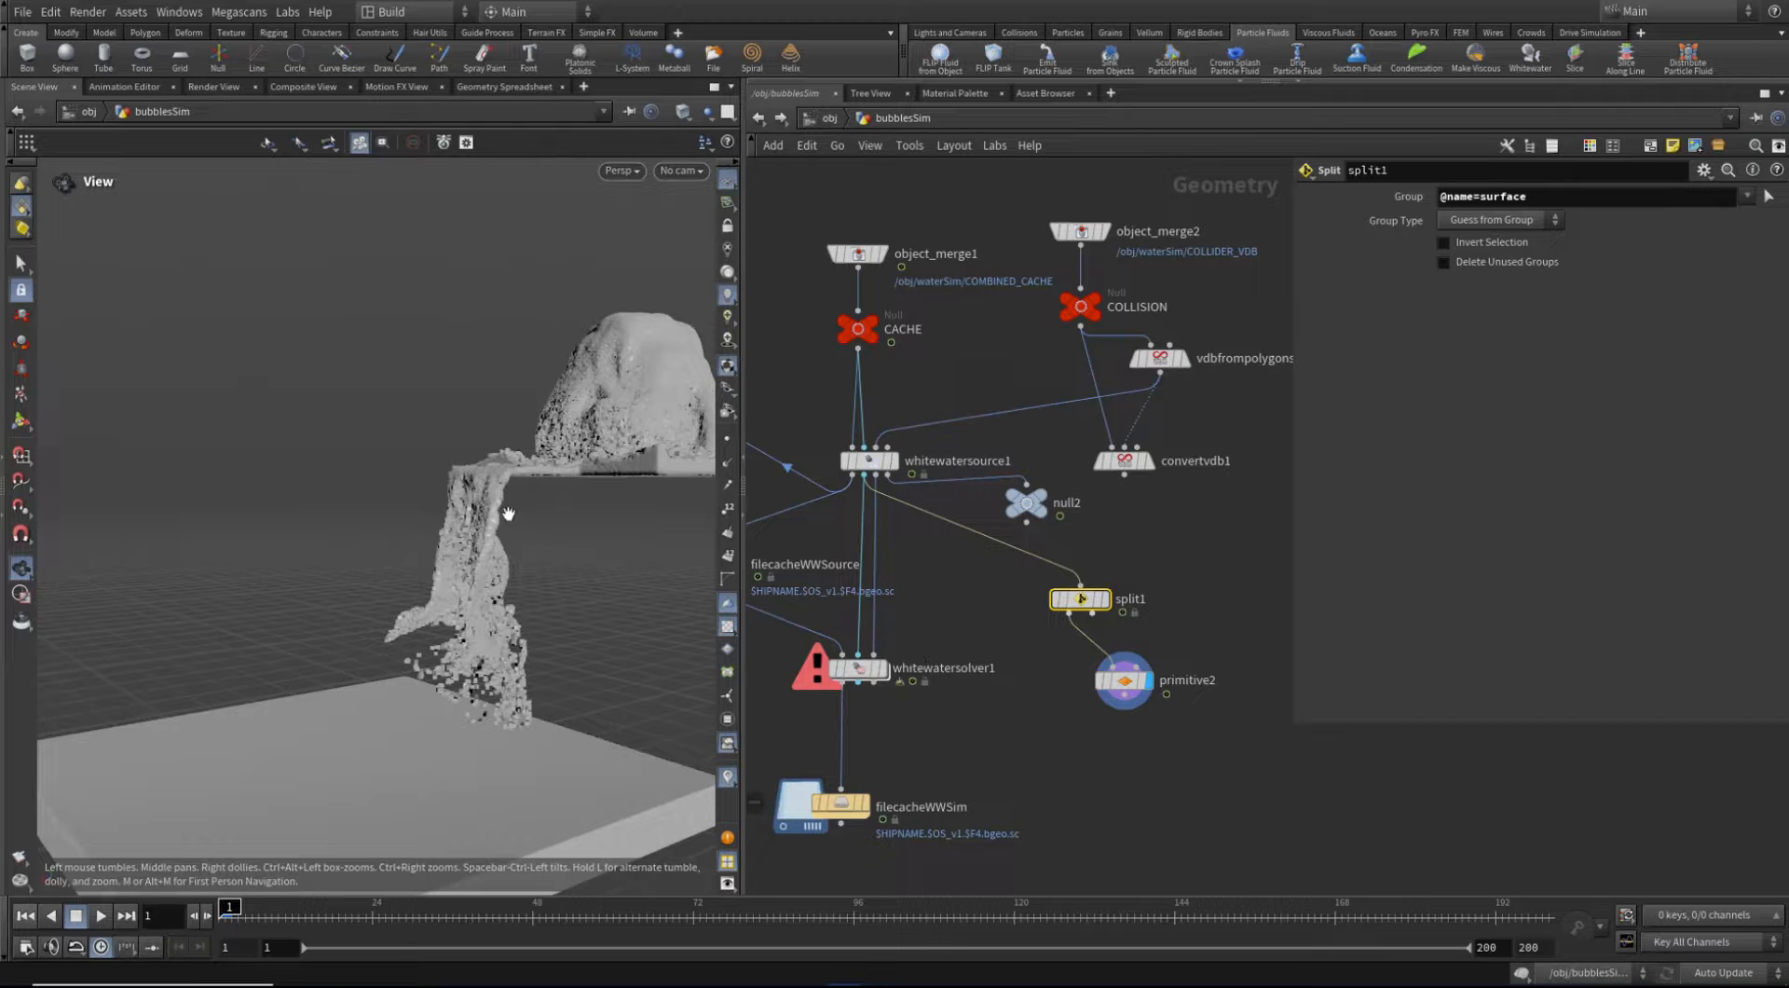
right_click_drag(495, 489, 617, 500)
left_click_drag(481, 528, 214, 510)
right_click(325, 524)
left_click(452, 525)
right_click_drag(347, 582, 512, 573)
middle_click_drag(476, 475, 271, 969)
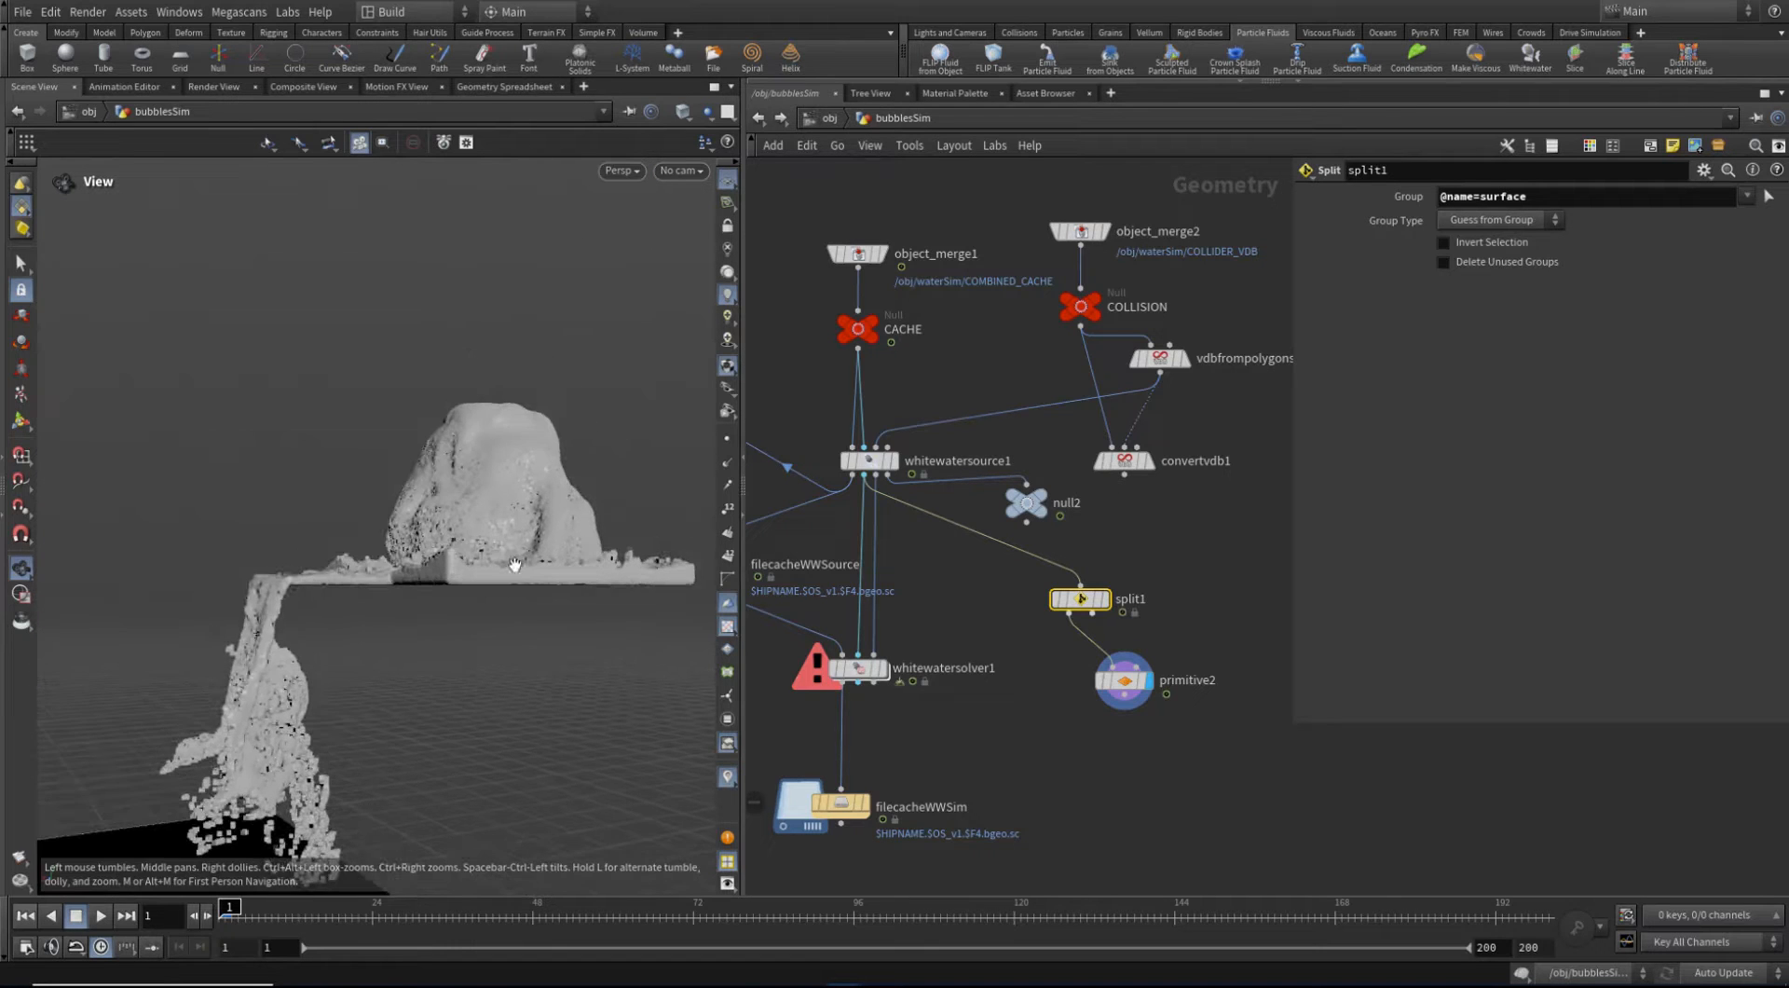
right_click_drag(266, 579, 565, 602)
middle_click_drag(282, 626, 380, 616)
right_click_drag(244, 615, 465, 588)
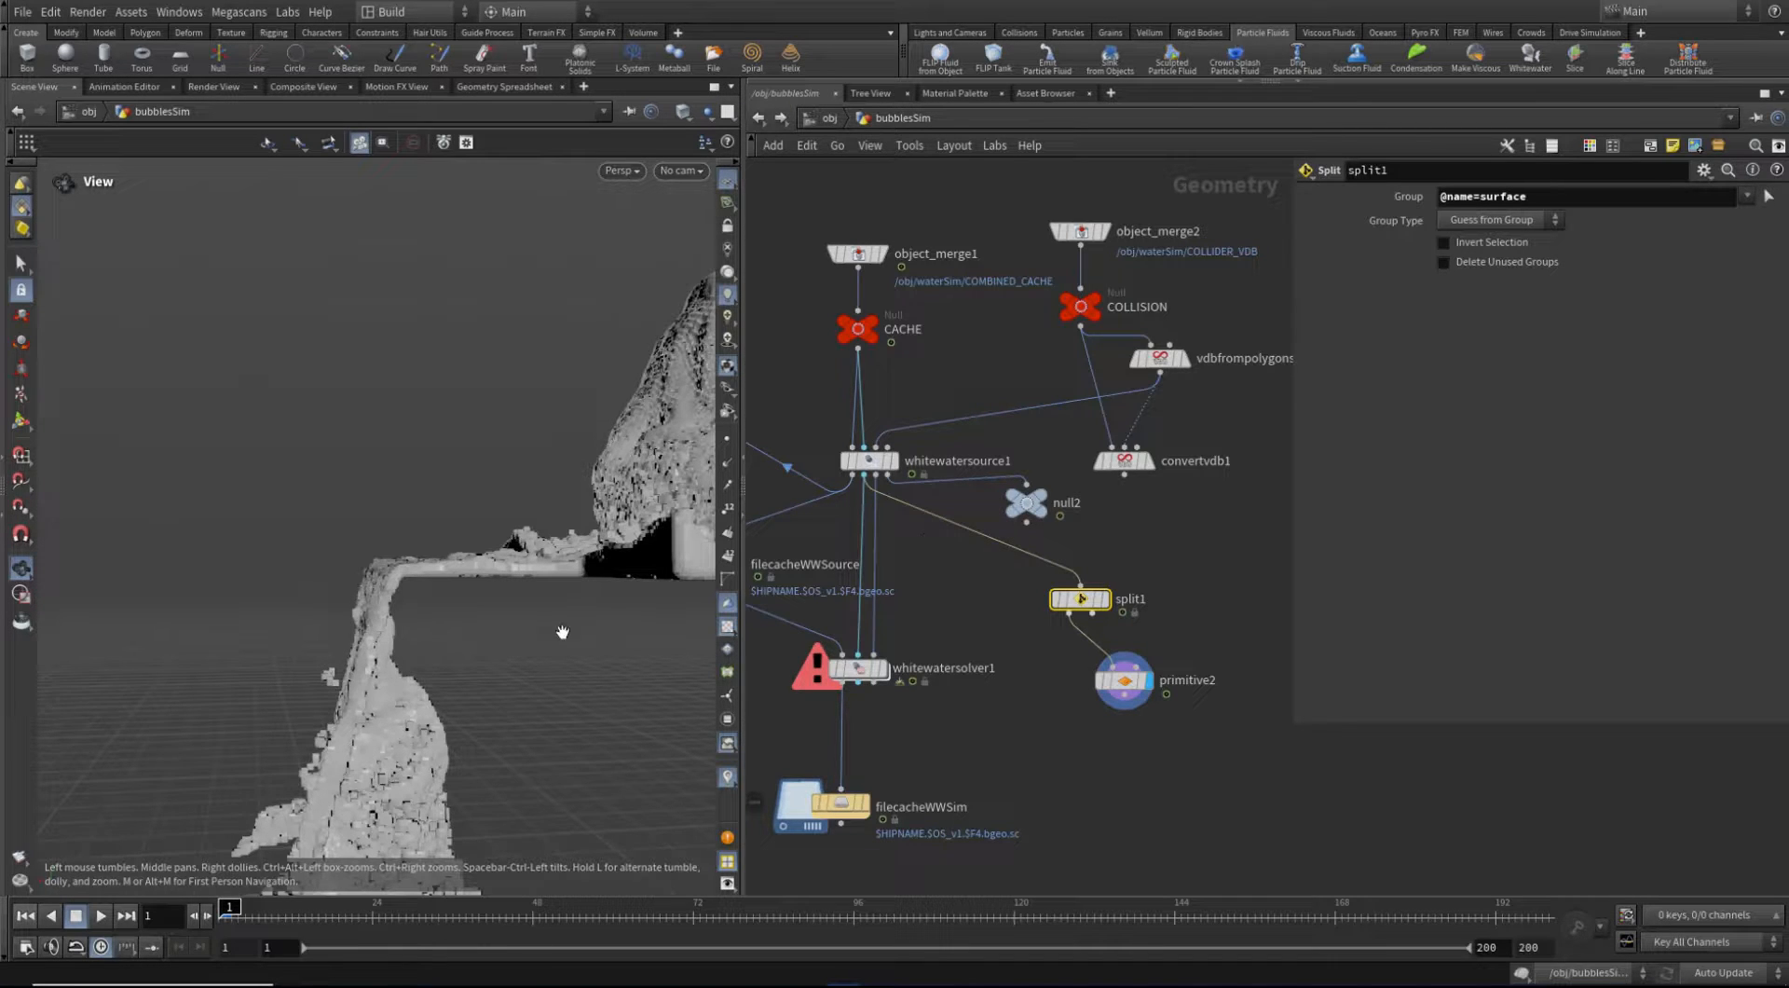
right_click_drag(520, 588, 421, 566)
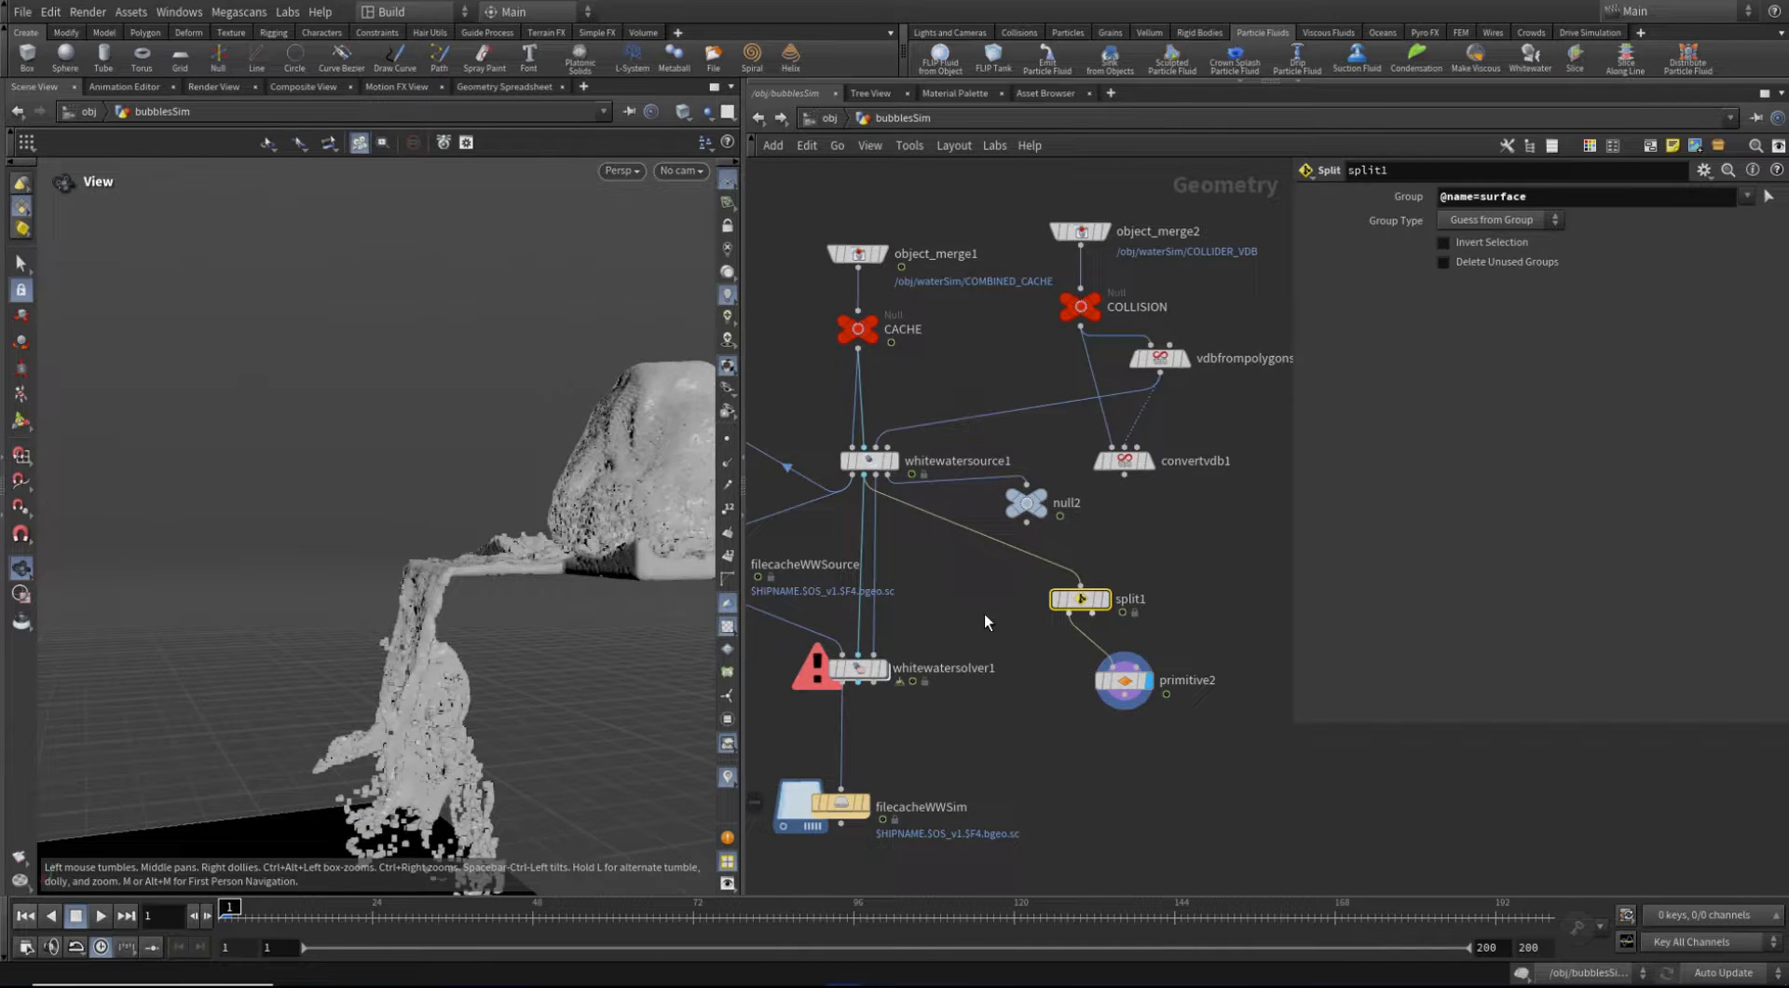
Insert a VDB Reshape SDF node between whitewatersource1 and split1
key("Tab")
type("vd")
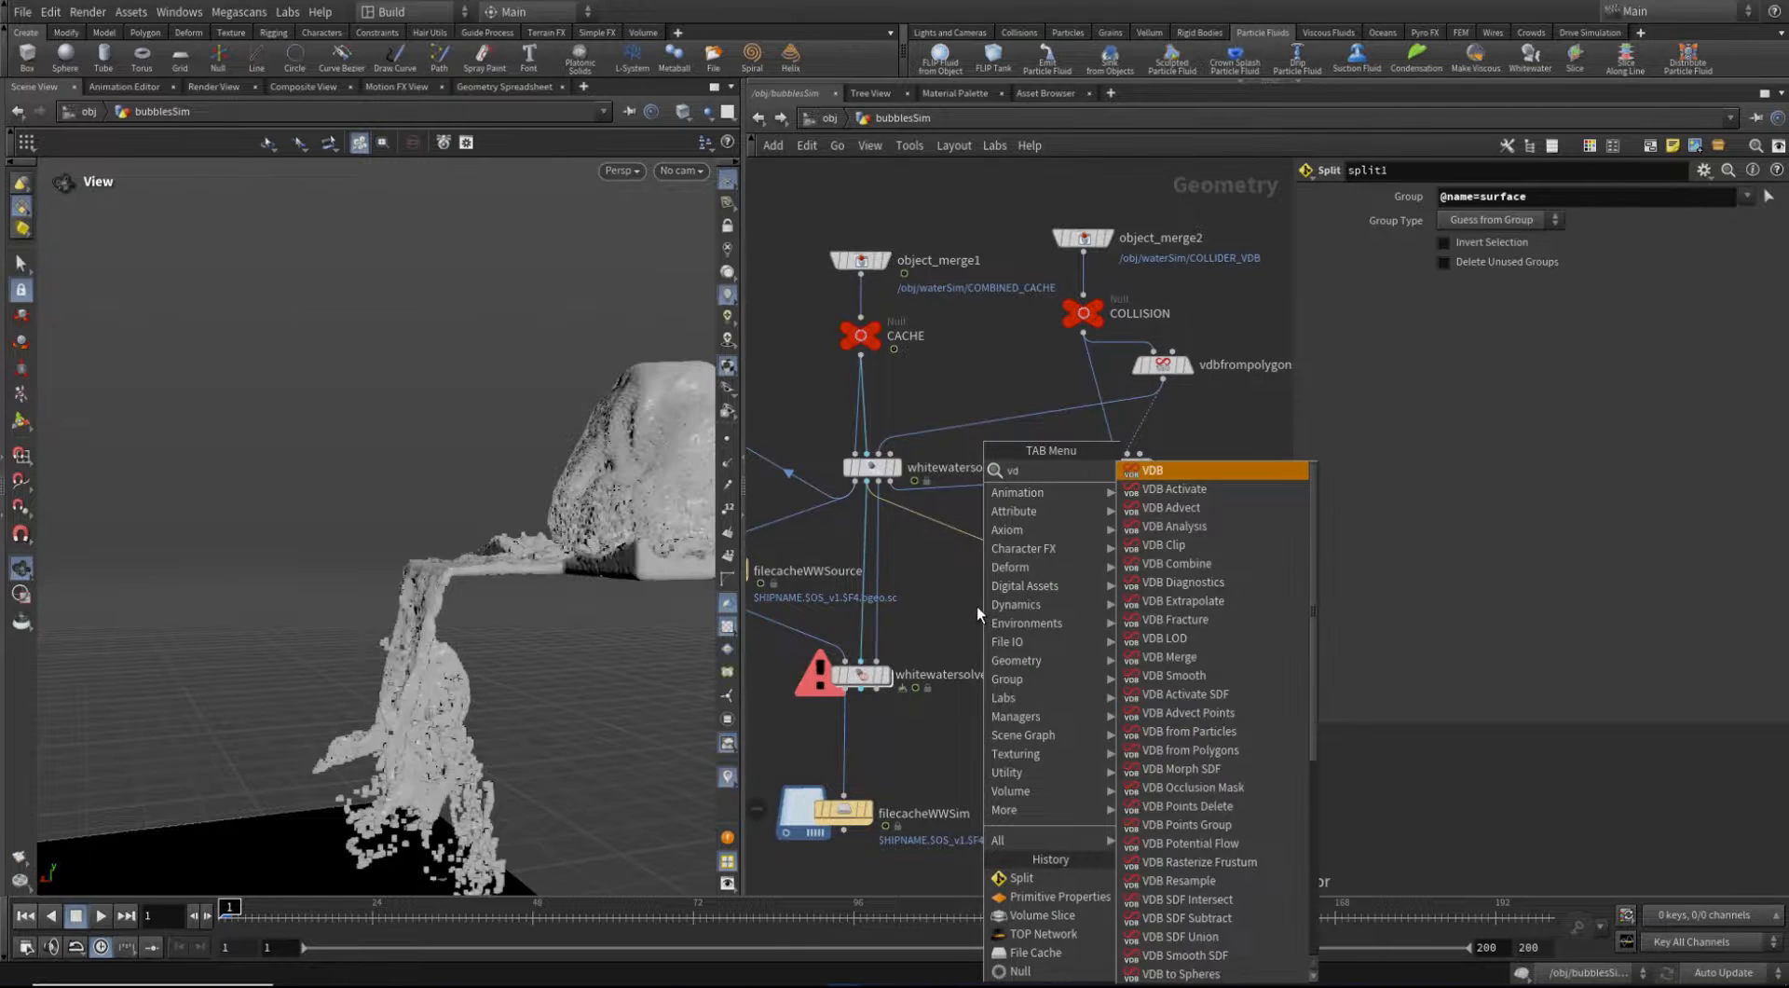
type("re")
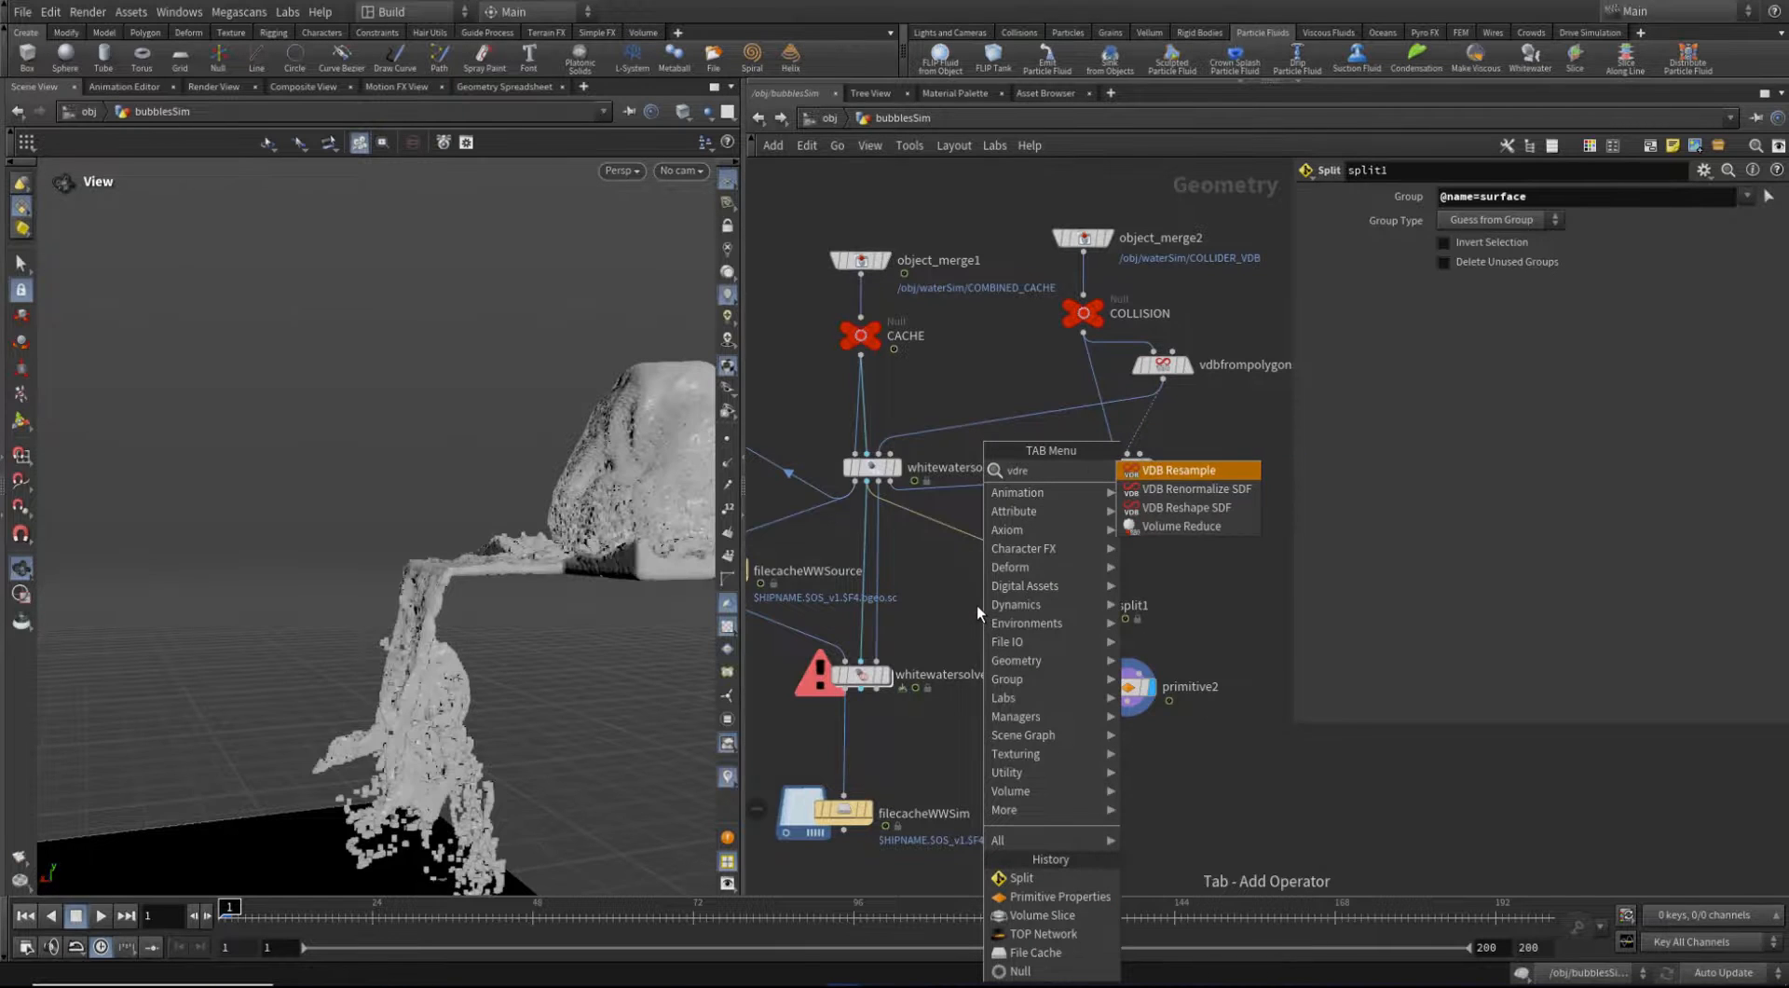
left_click(1202, 508)
left_click(1034, 571)
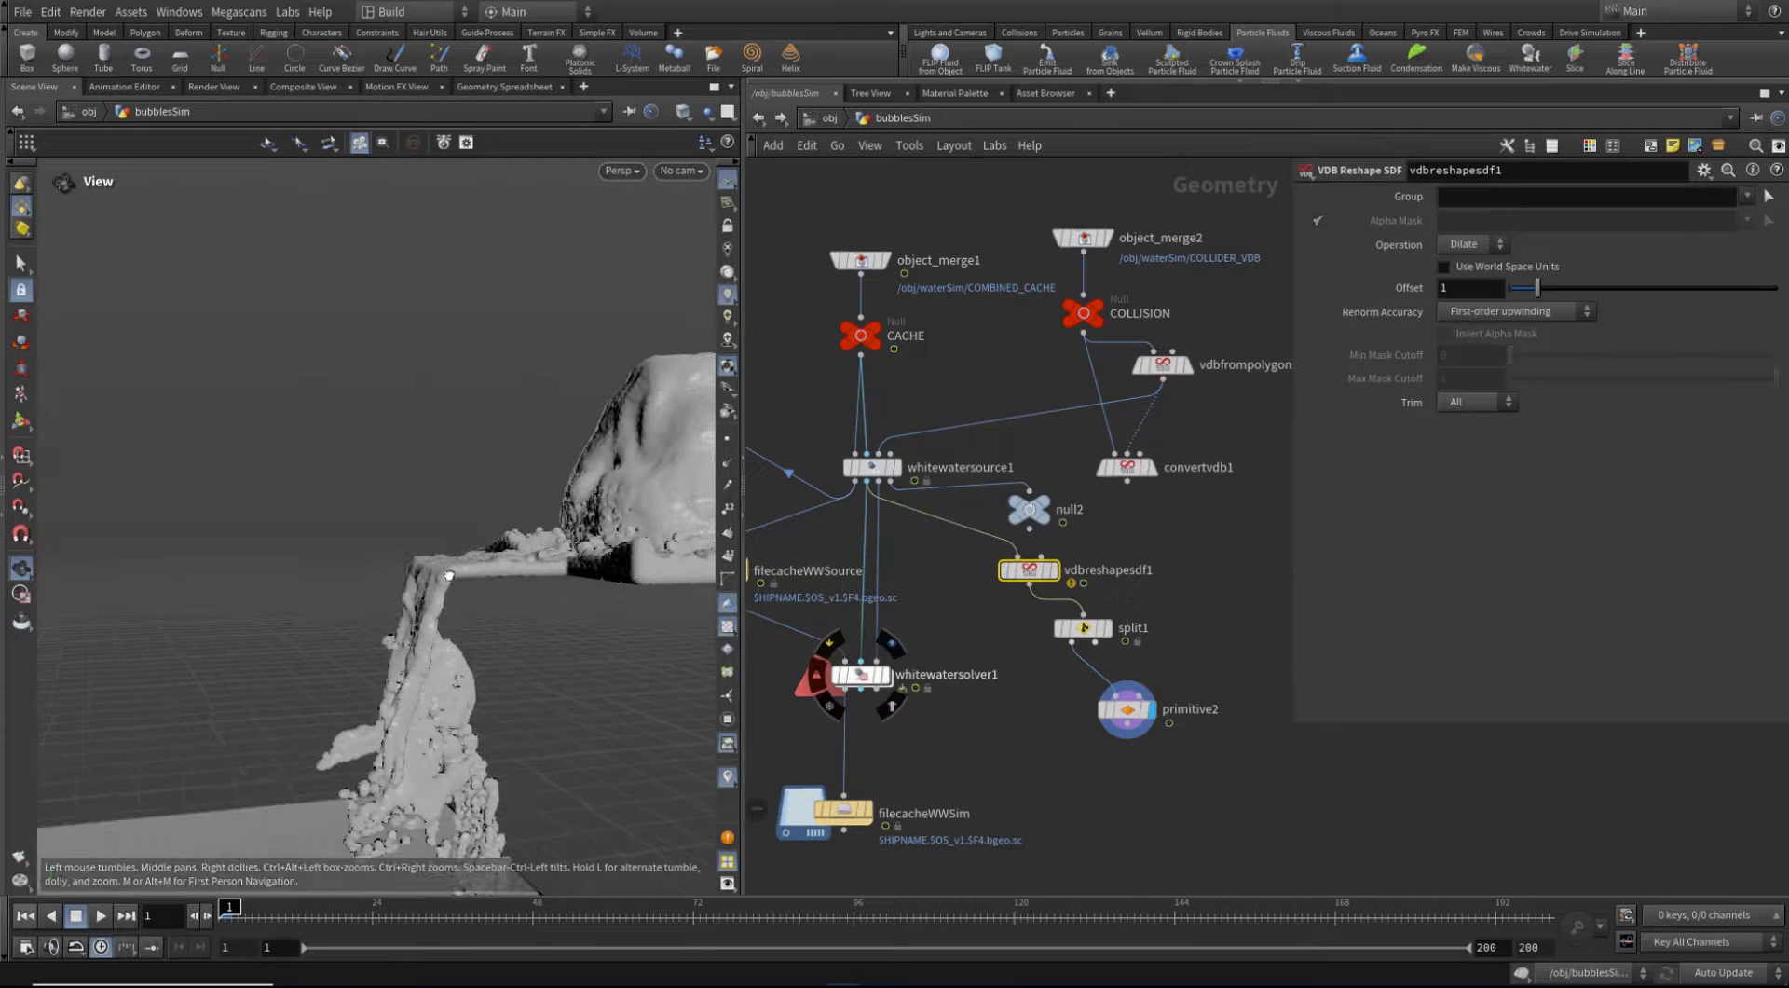
Keep the VDB Reshape SDF operation on Dilate, try an offset of 2, then set it to 5 and inspect the surface
left_click(1470, 244)
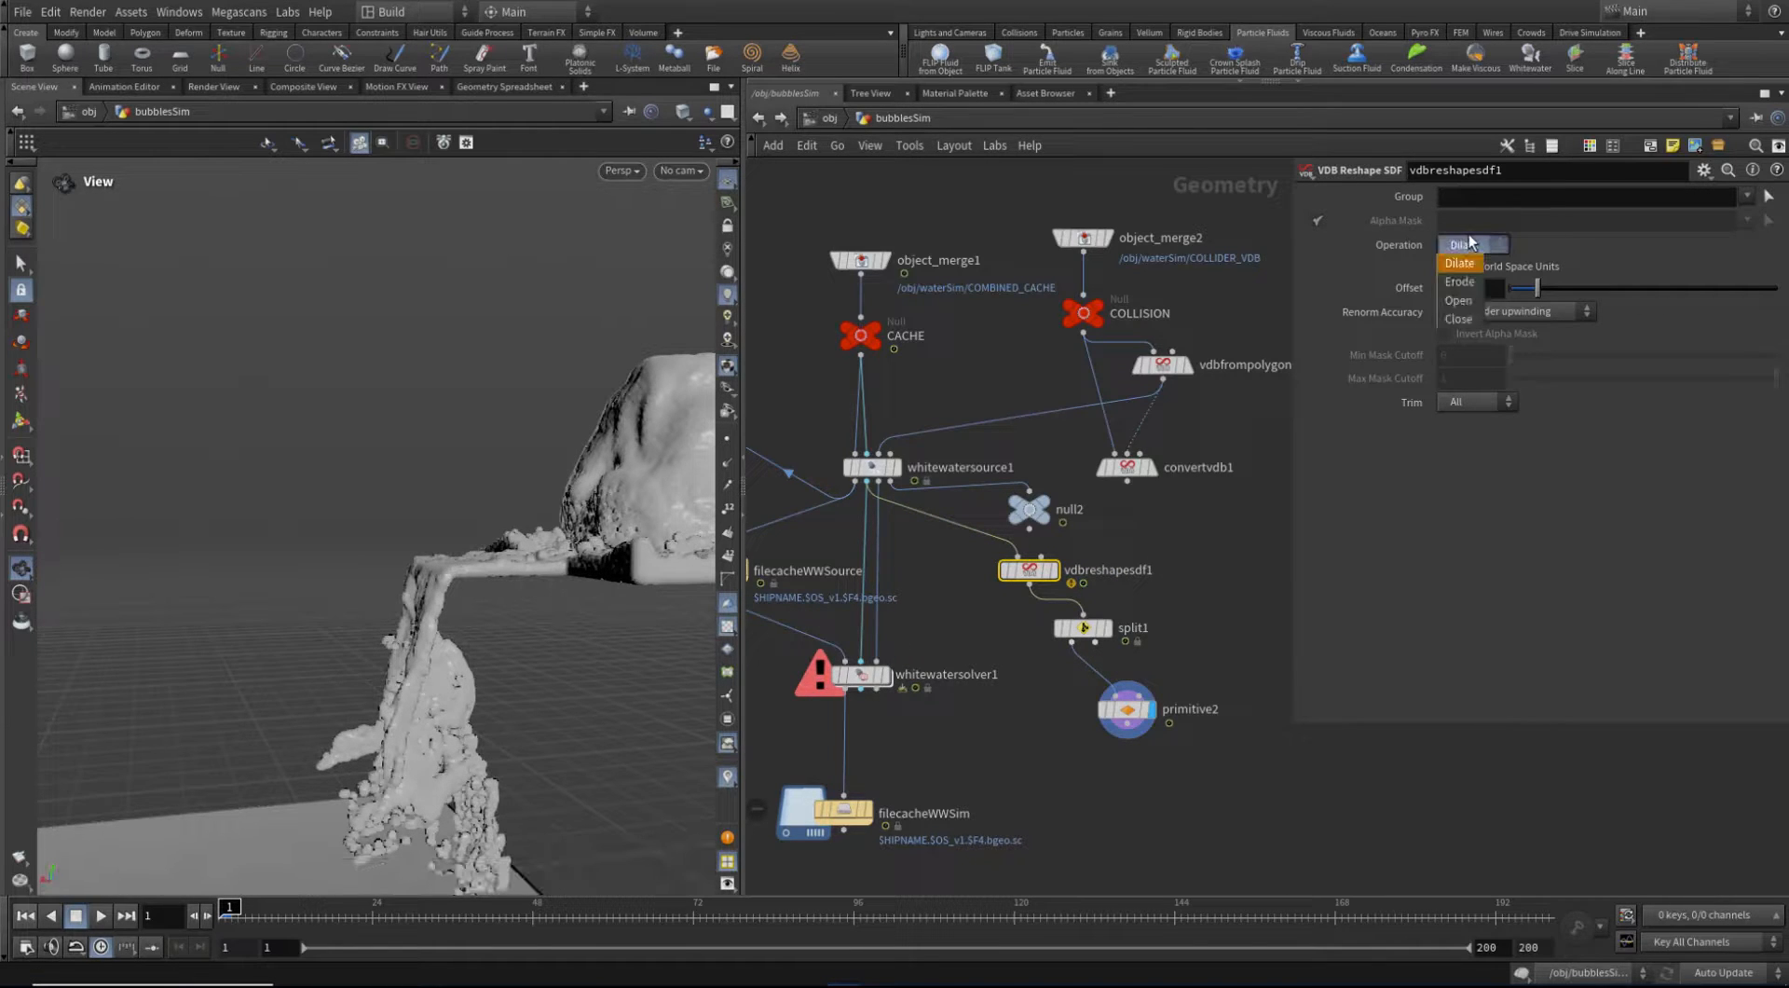
left_click(1475, 241)
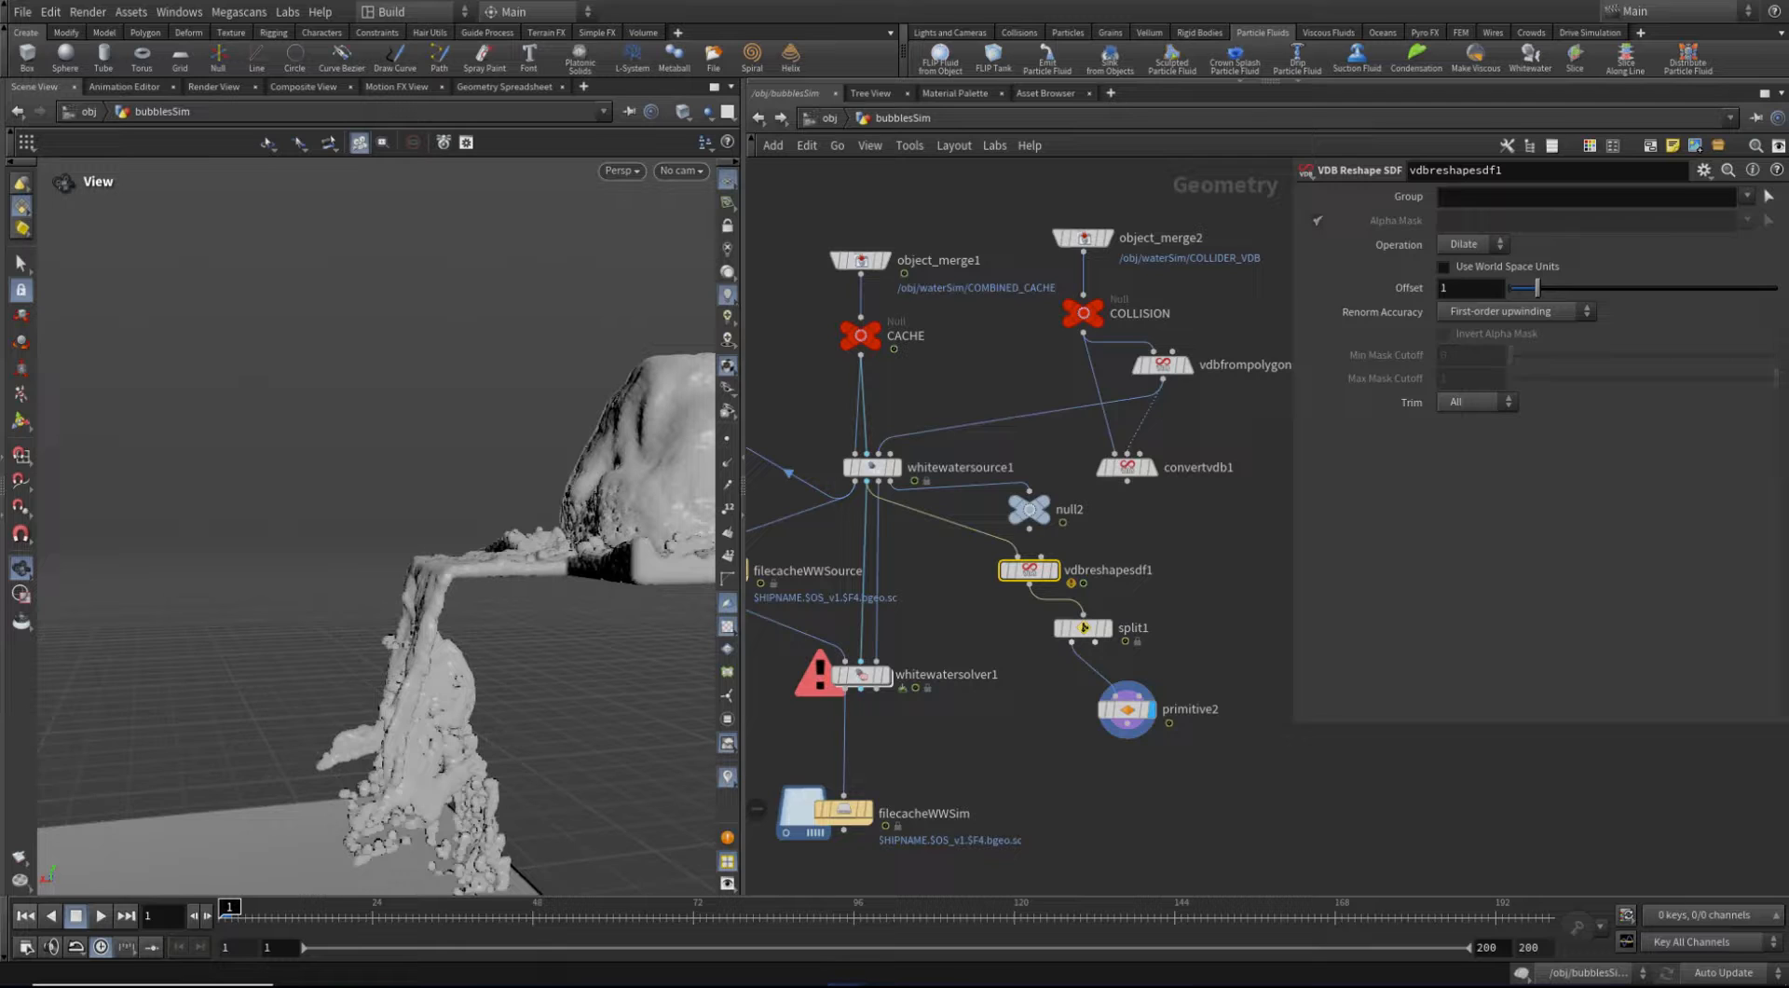
double_click(1450, 291)
type("2")
key("Return")
double_click(1471, 288)
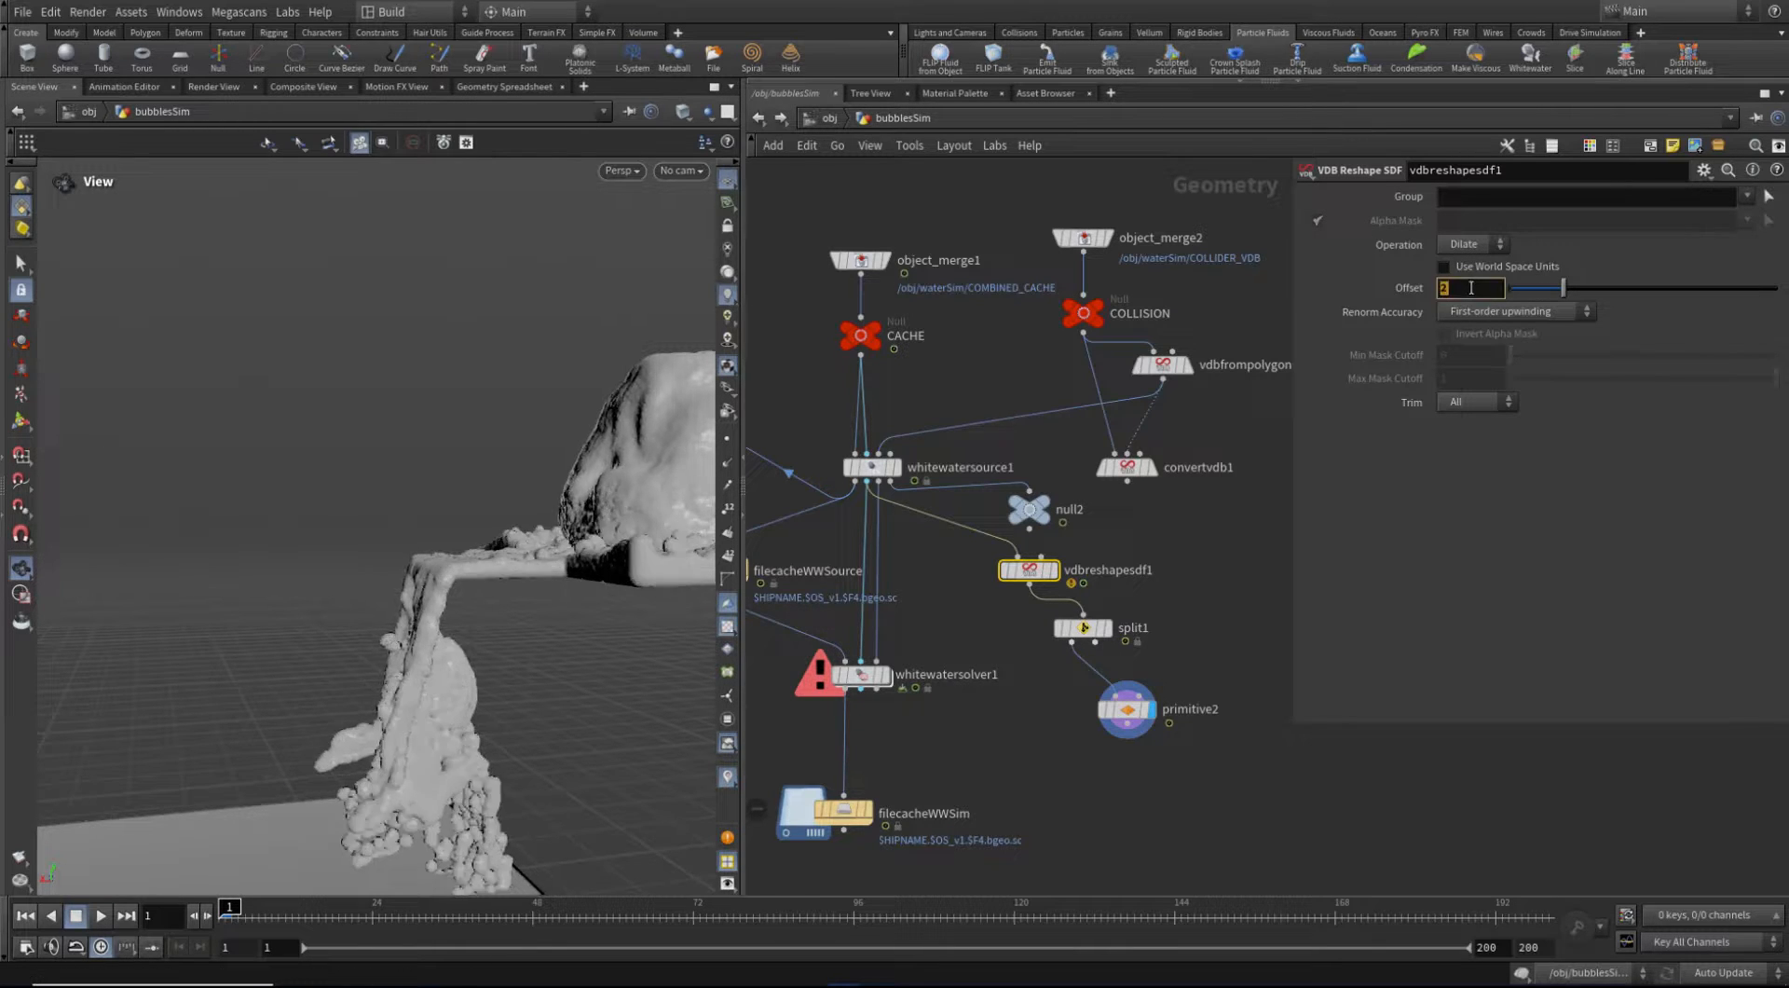
key("Return")
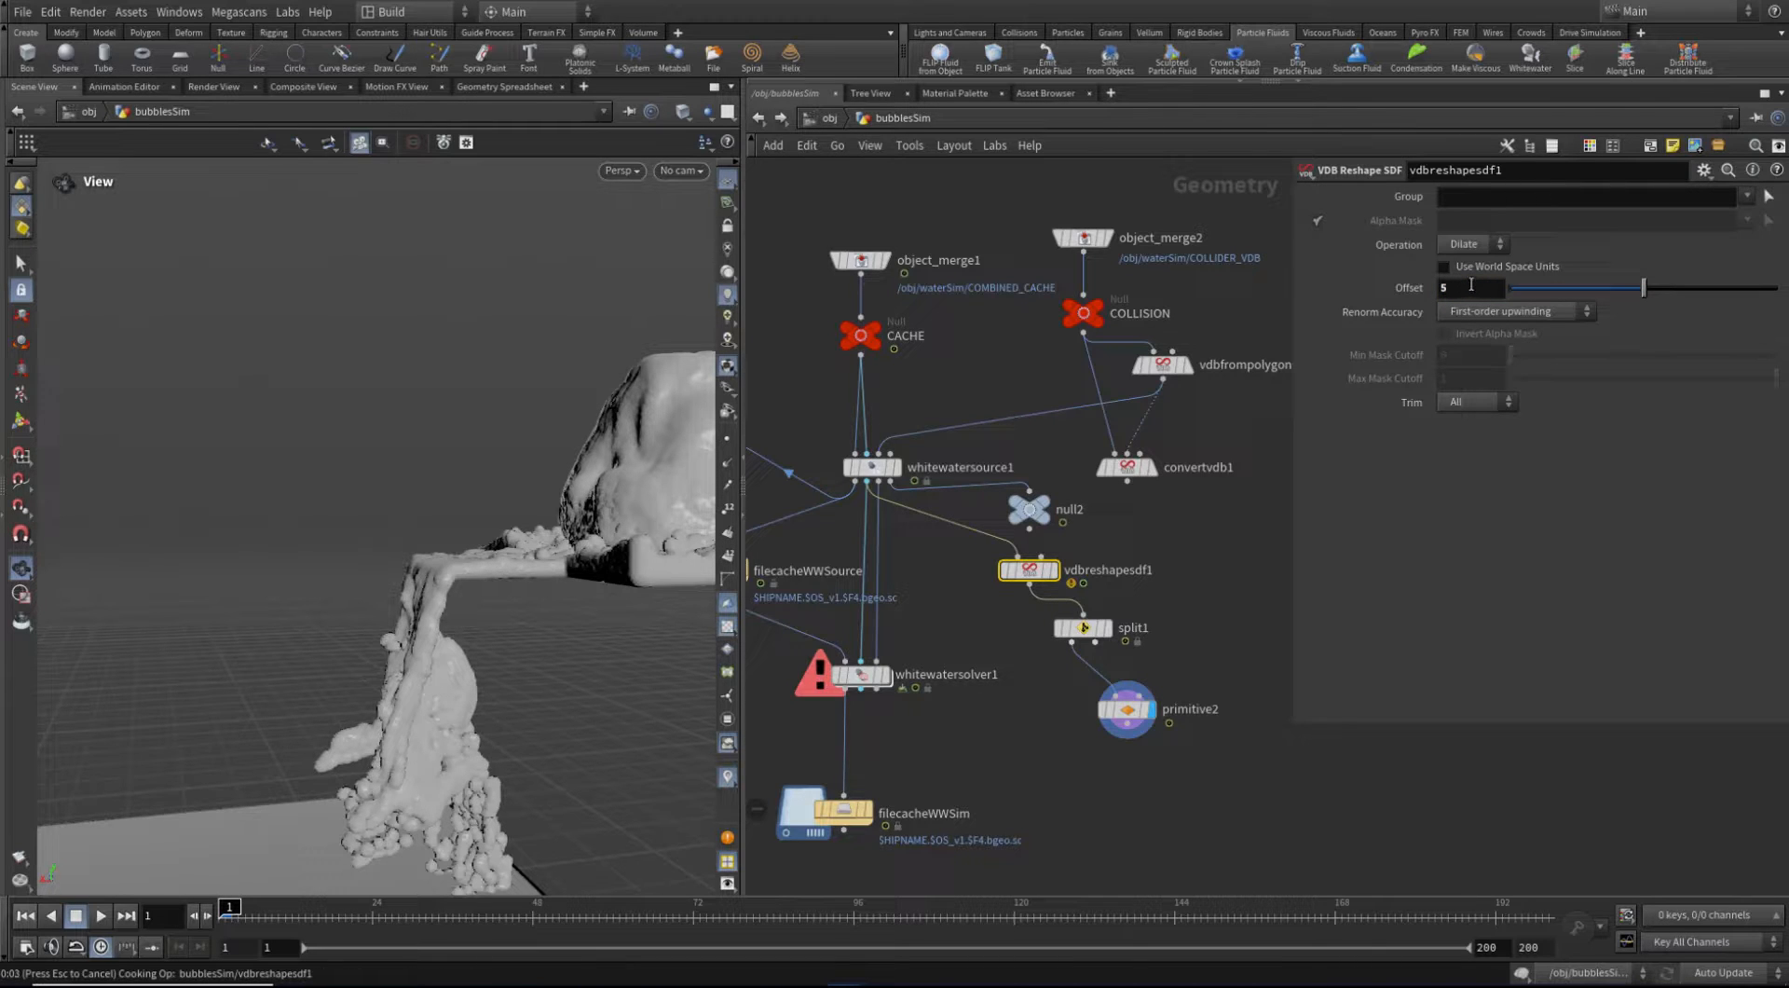
left_click_drag(606, 528, 537, 541)
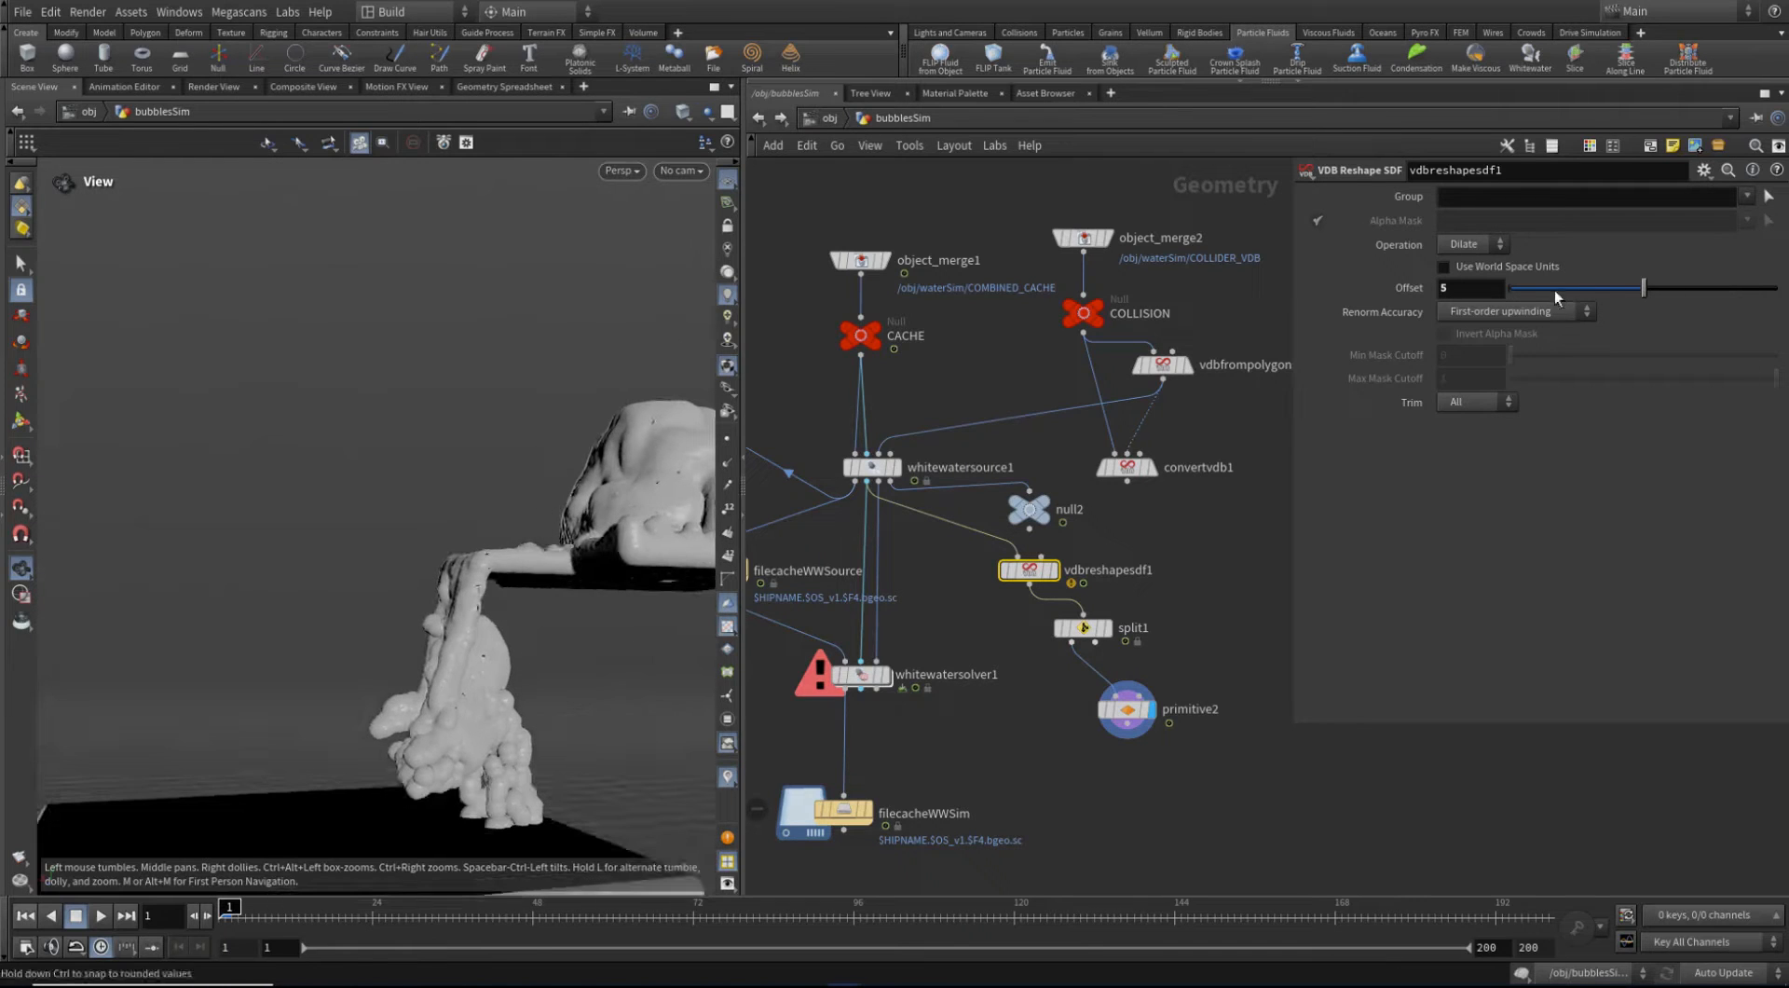
Move the VDB Reshape SDF node above whitewatersolver1 and wire its output into the solver's second input
middle_click_drag(983, 593, 1052, 594)
left_click_drag(1098, 569, 902, 567)
left_click(1025, 572)
left_click(929, 663)
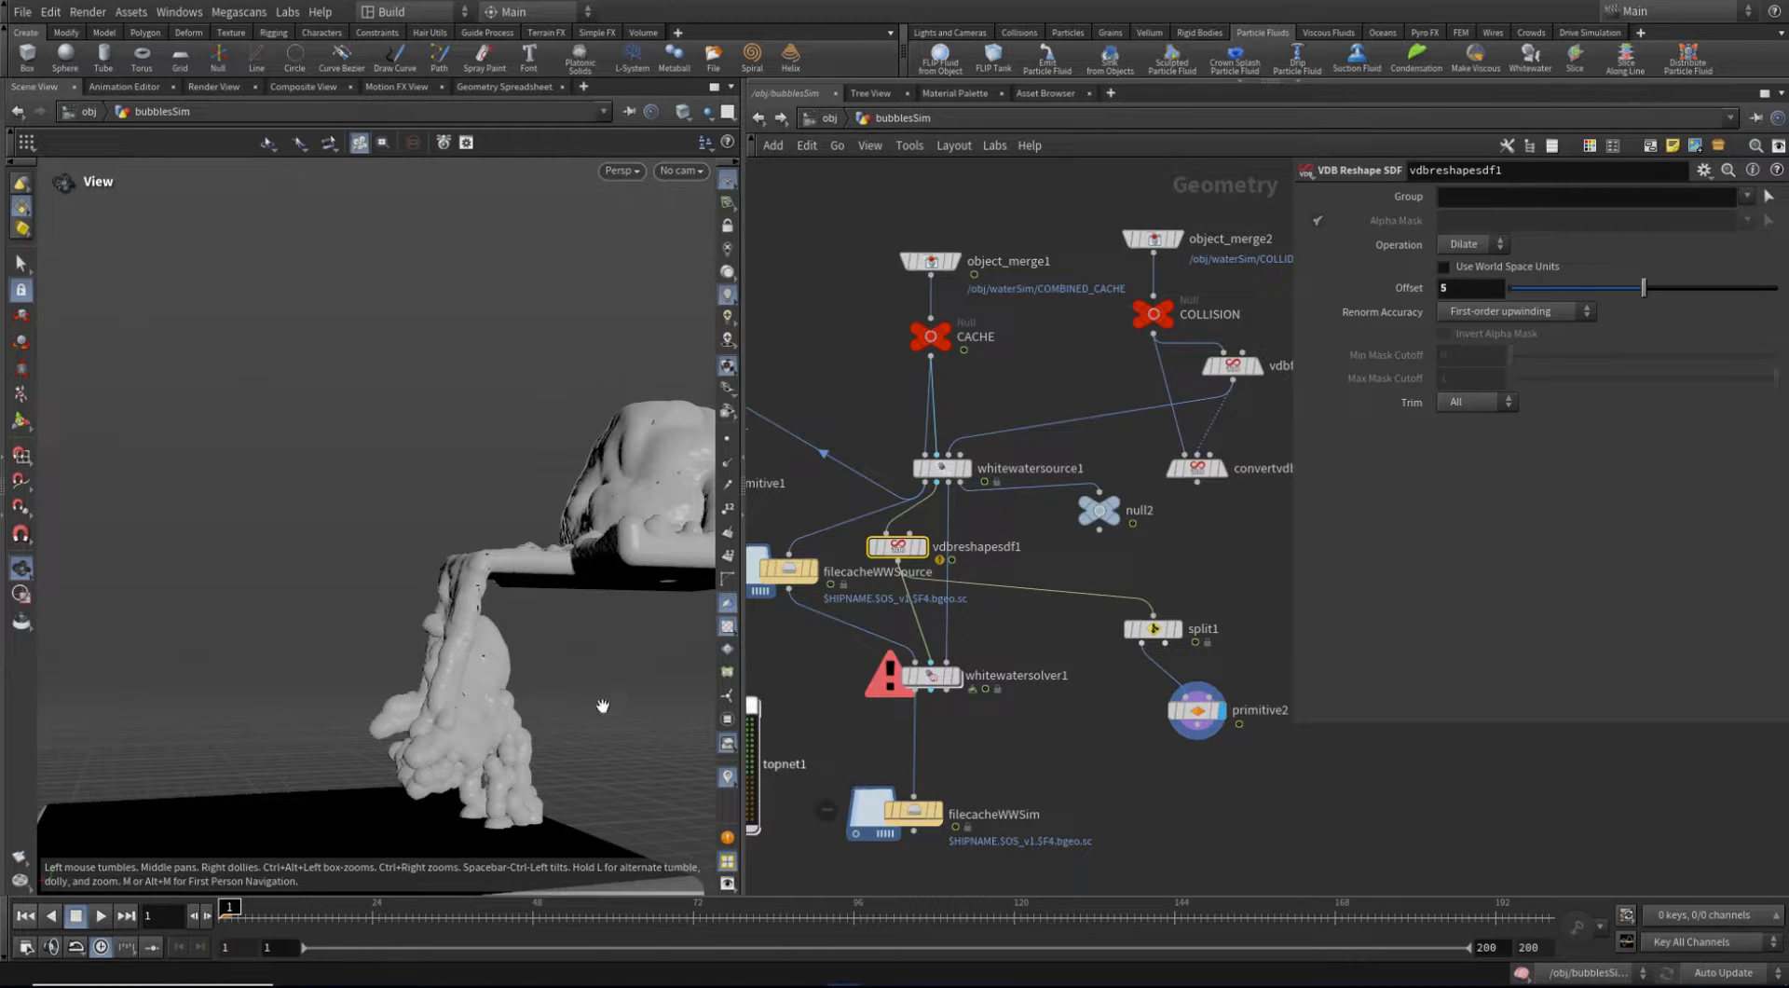
Display filecacheWWSim, review its cached particles at several frames, and return to frame 1
middle_click_drag(1040, 757, 1191, 725)
left_click(1087, 779)
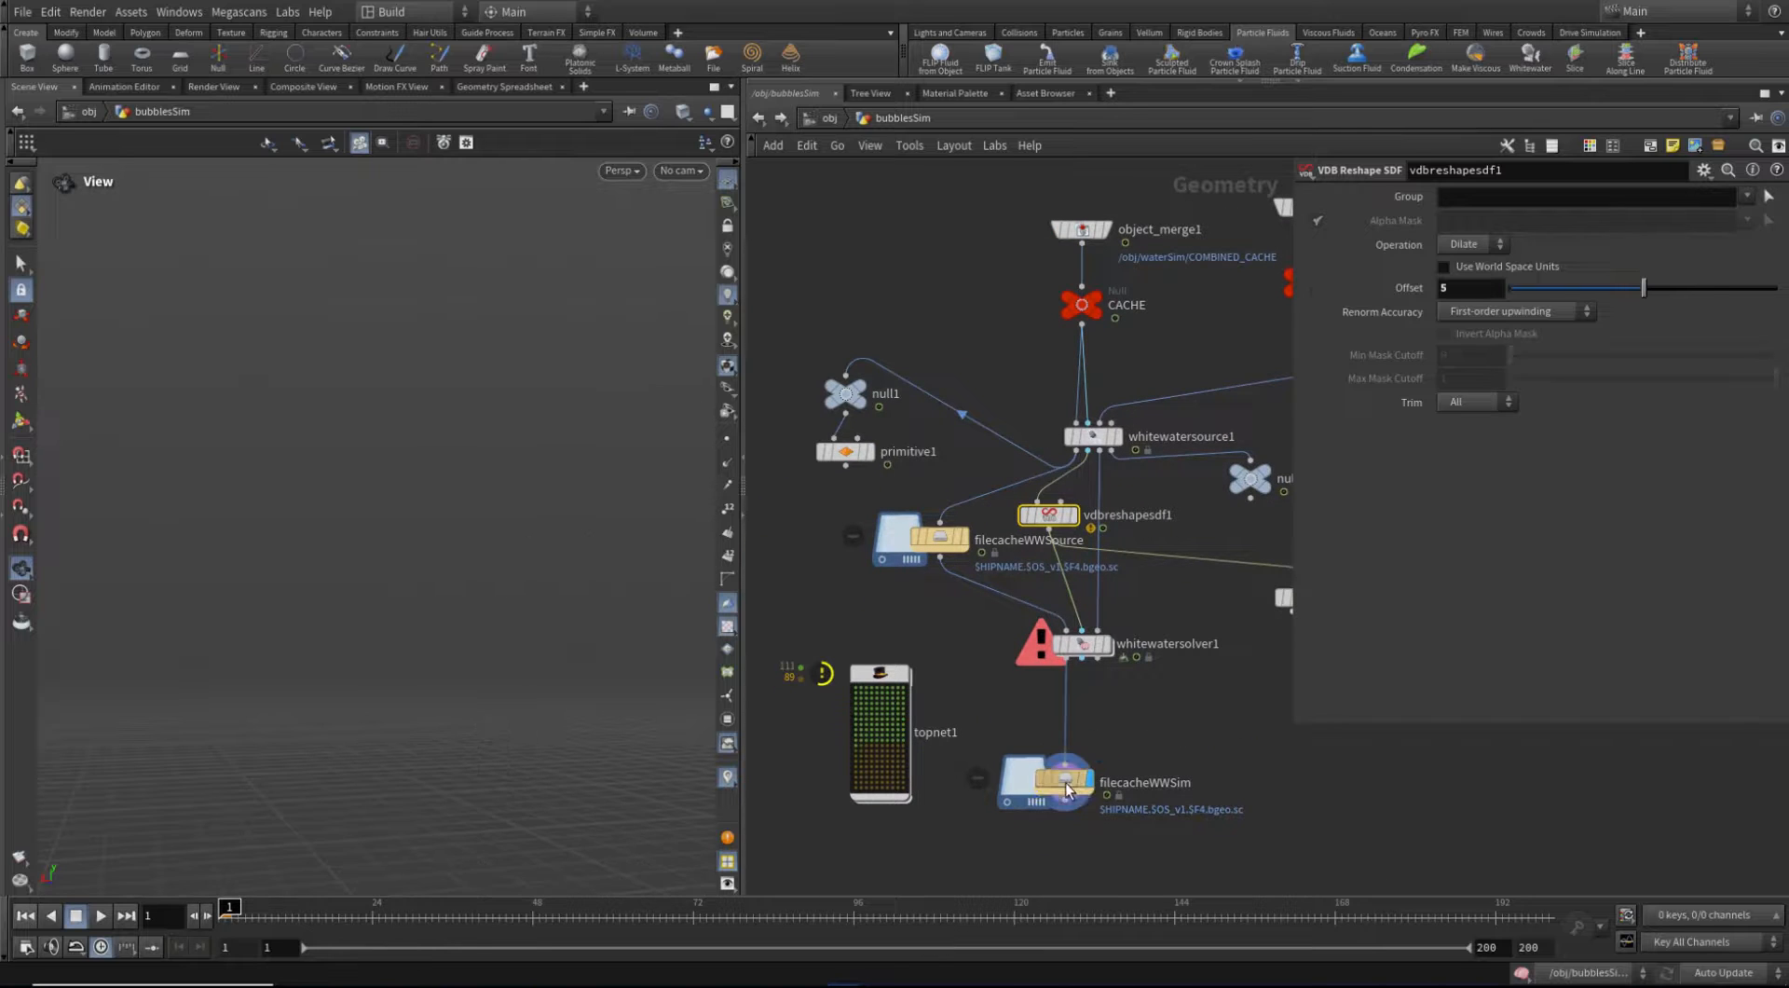
left_click(1066, 781)
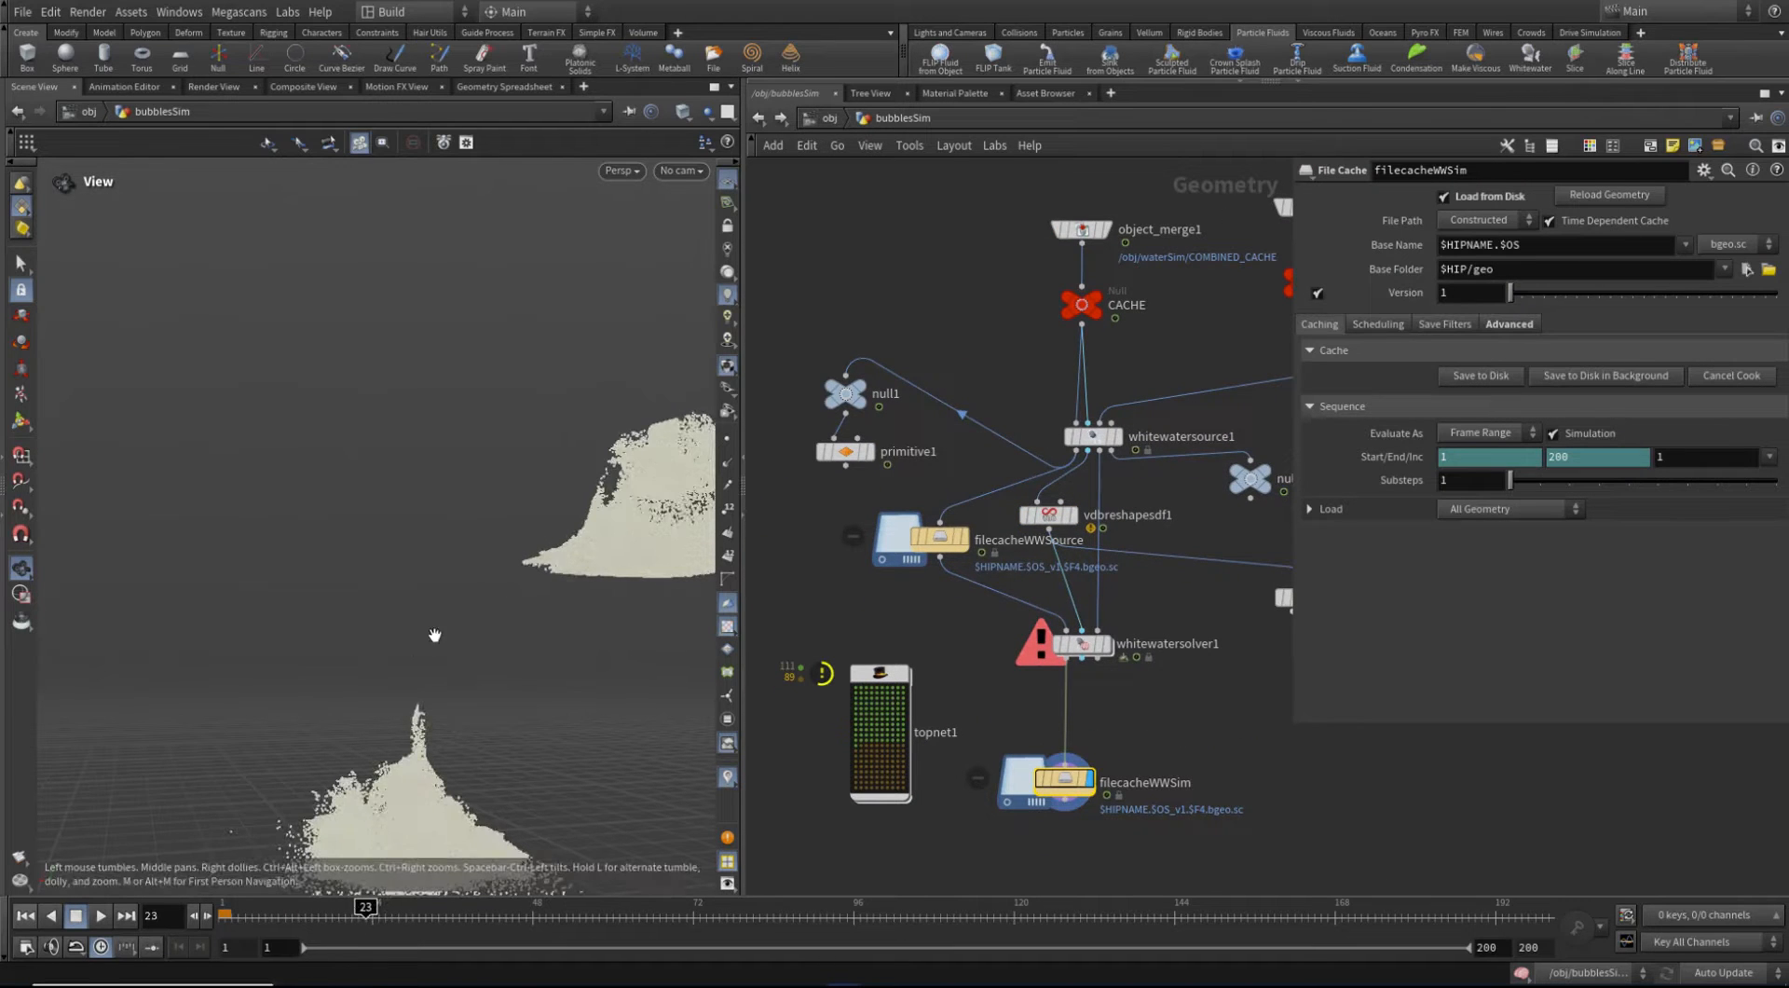
left_click_drag(504, 568, 587, 473)
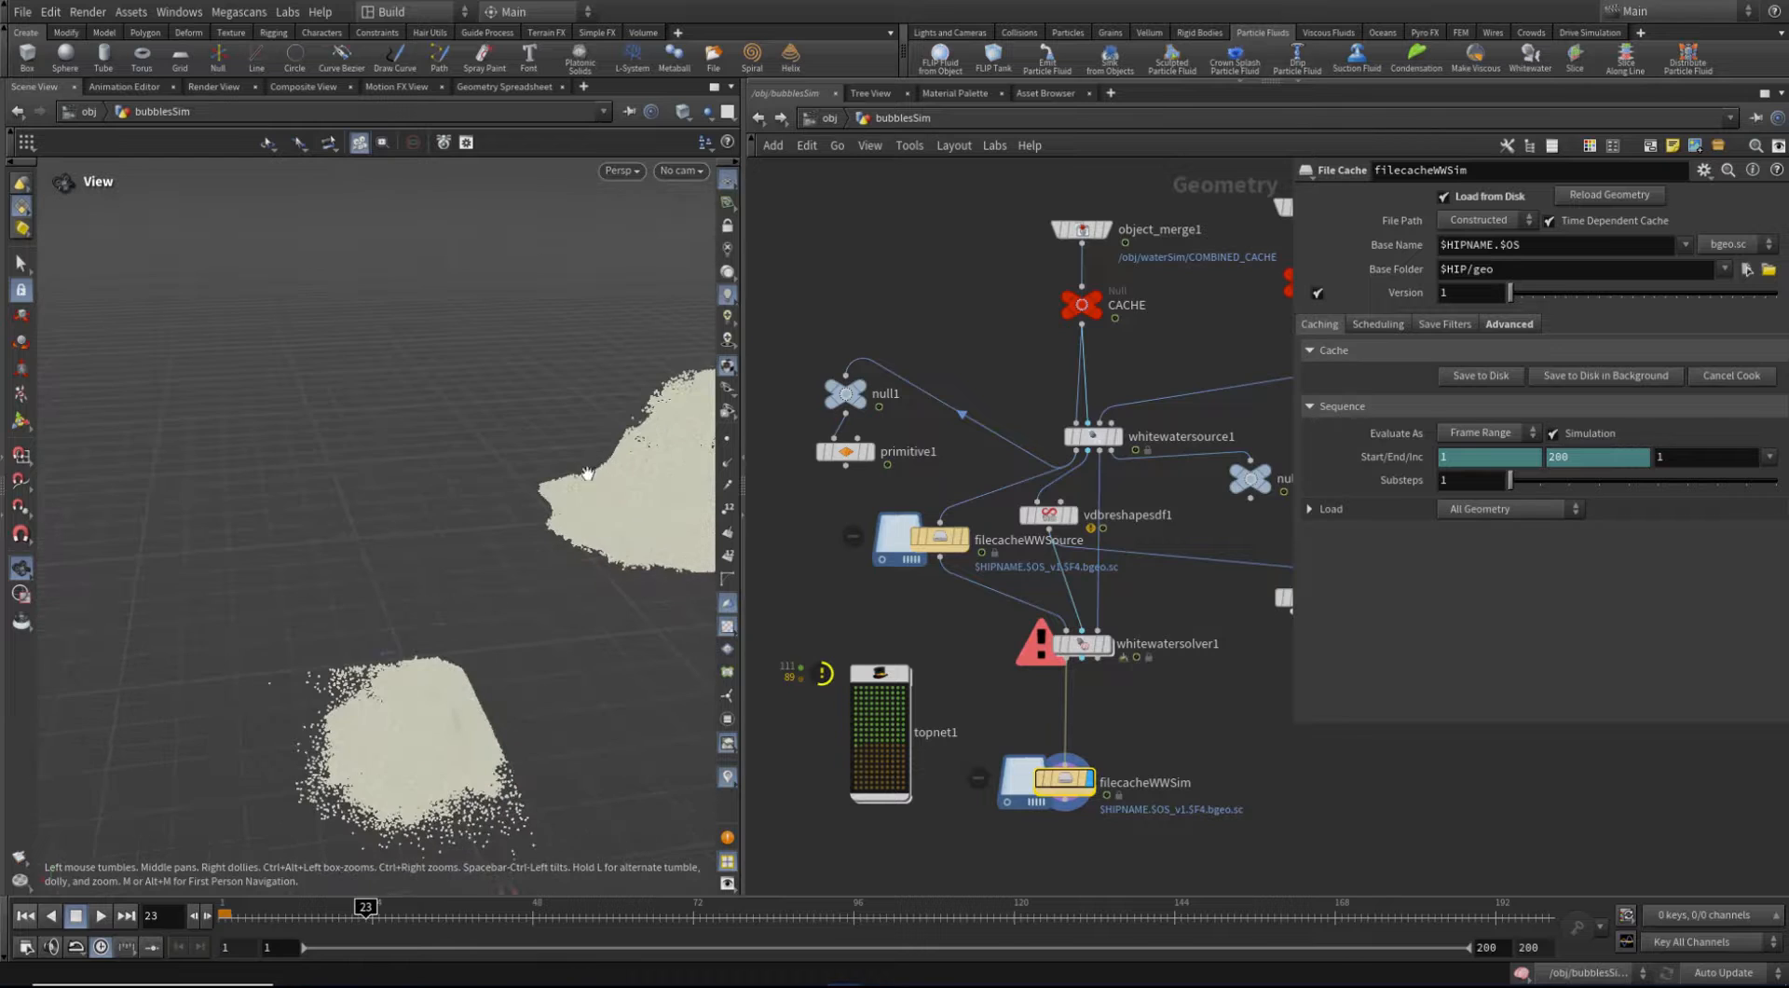
left_click(325, 916)
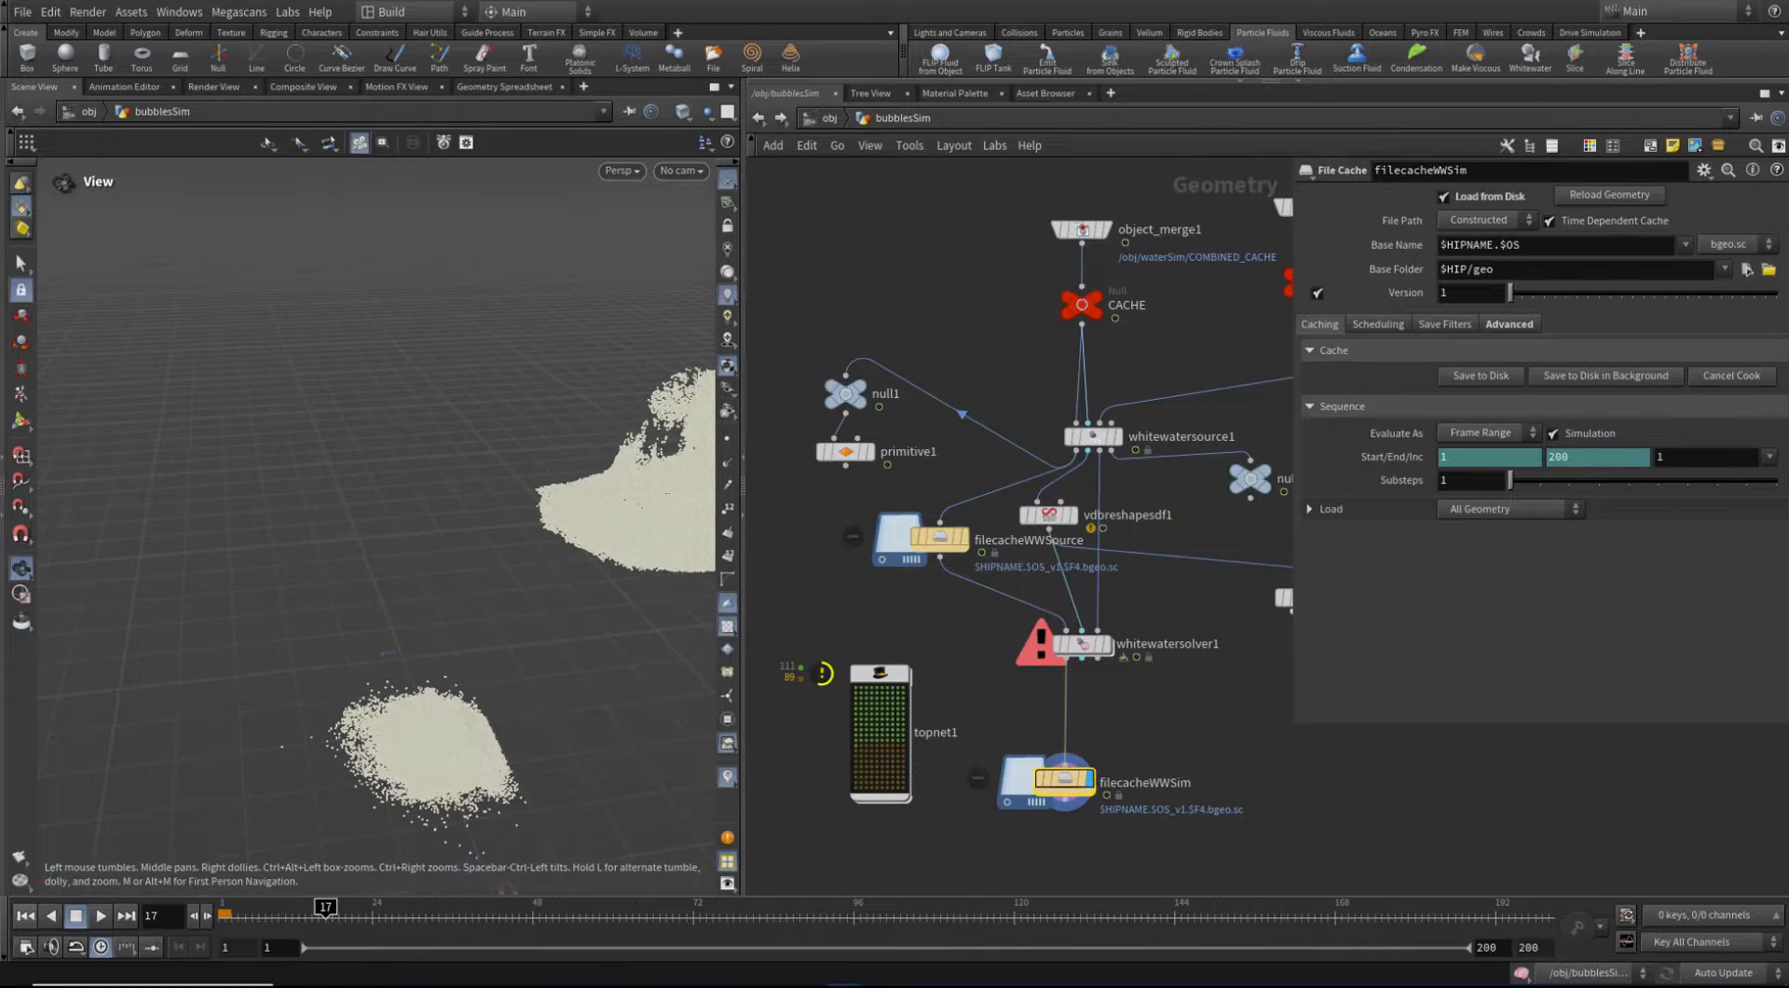
left_click(26, 915)
middle_click_drag(1047, 691, 989, 703)
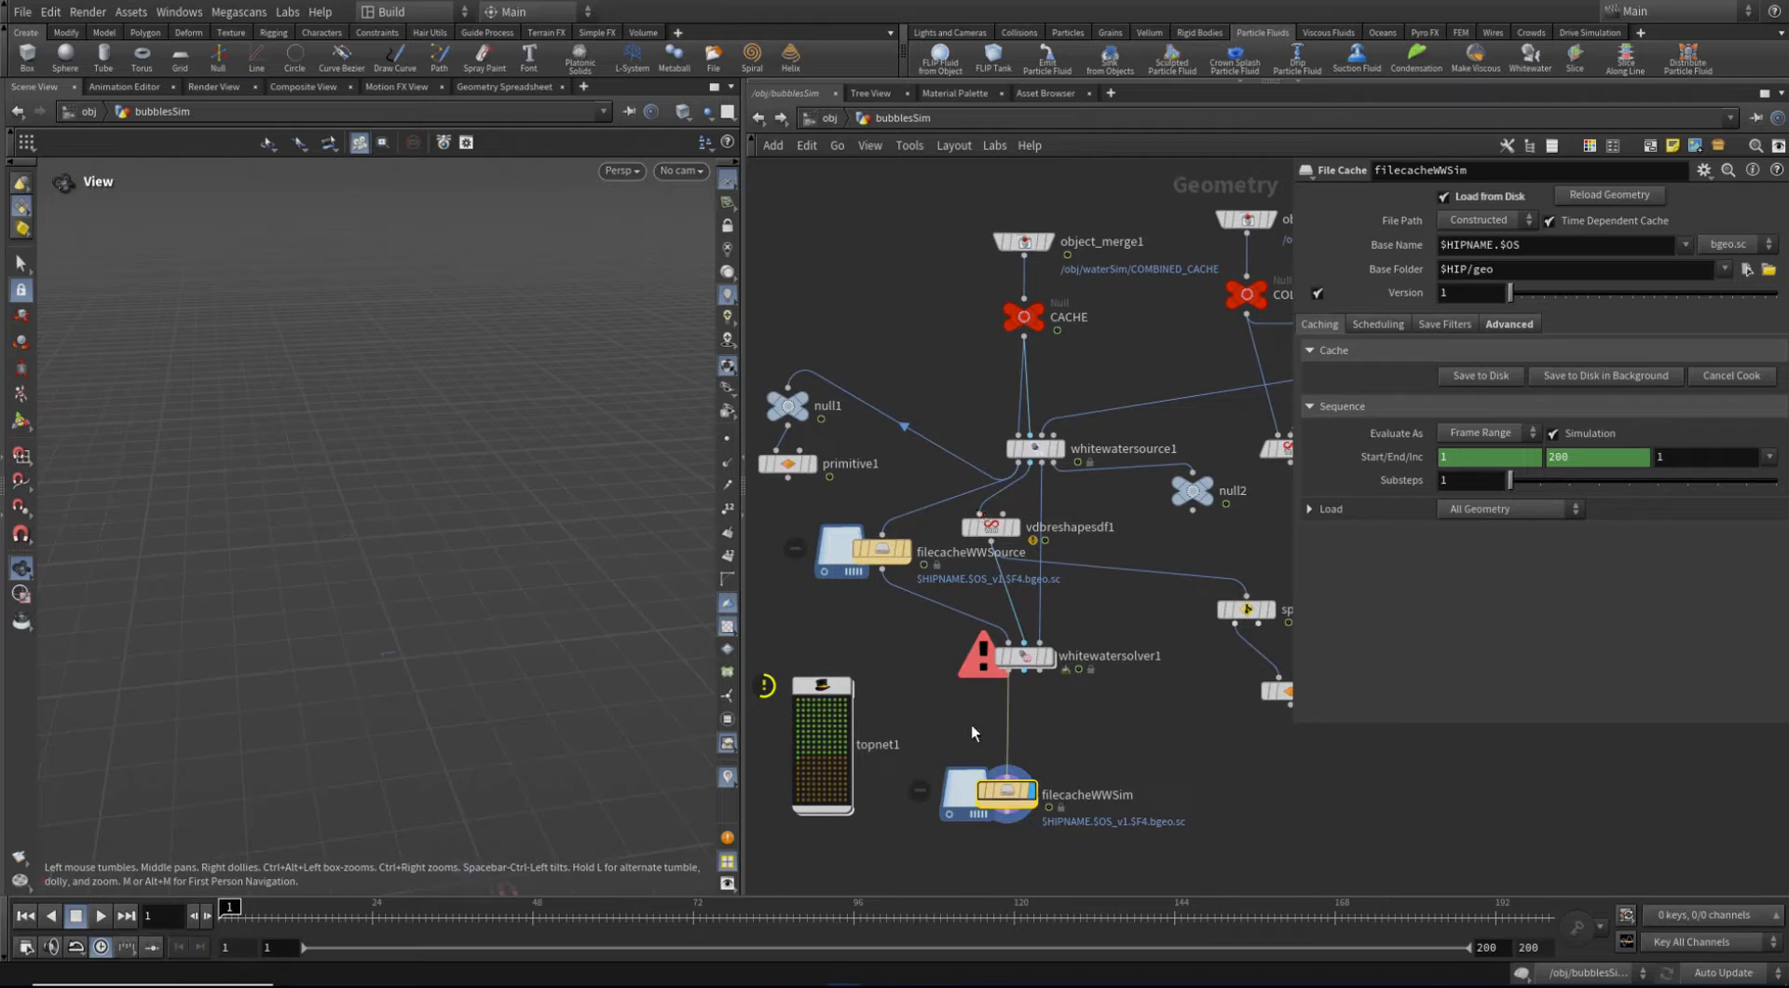
Select whitewatersolver1, play the cached particles, set the solver's voxel size to 0.01, and return to frame 1
left_click_drag(964, 714, 1143, 595)
key("Up")
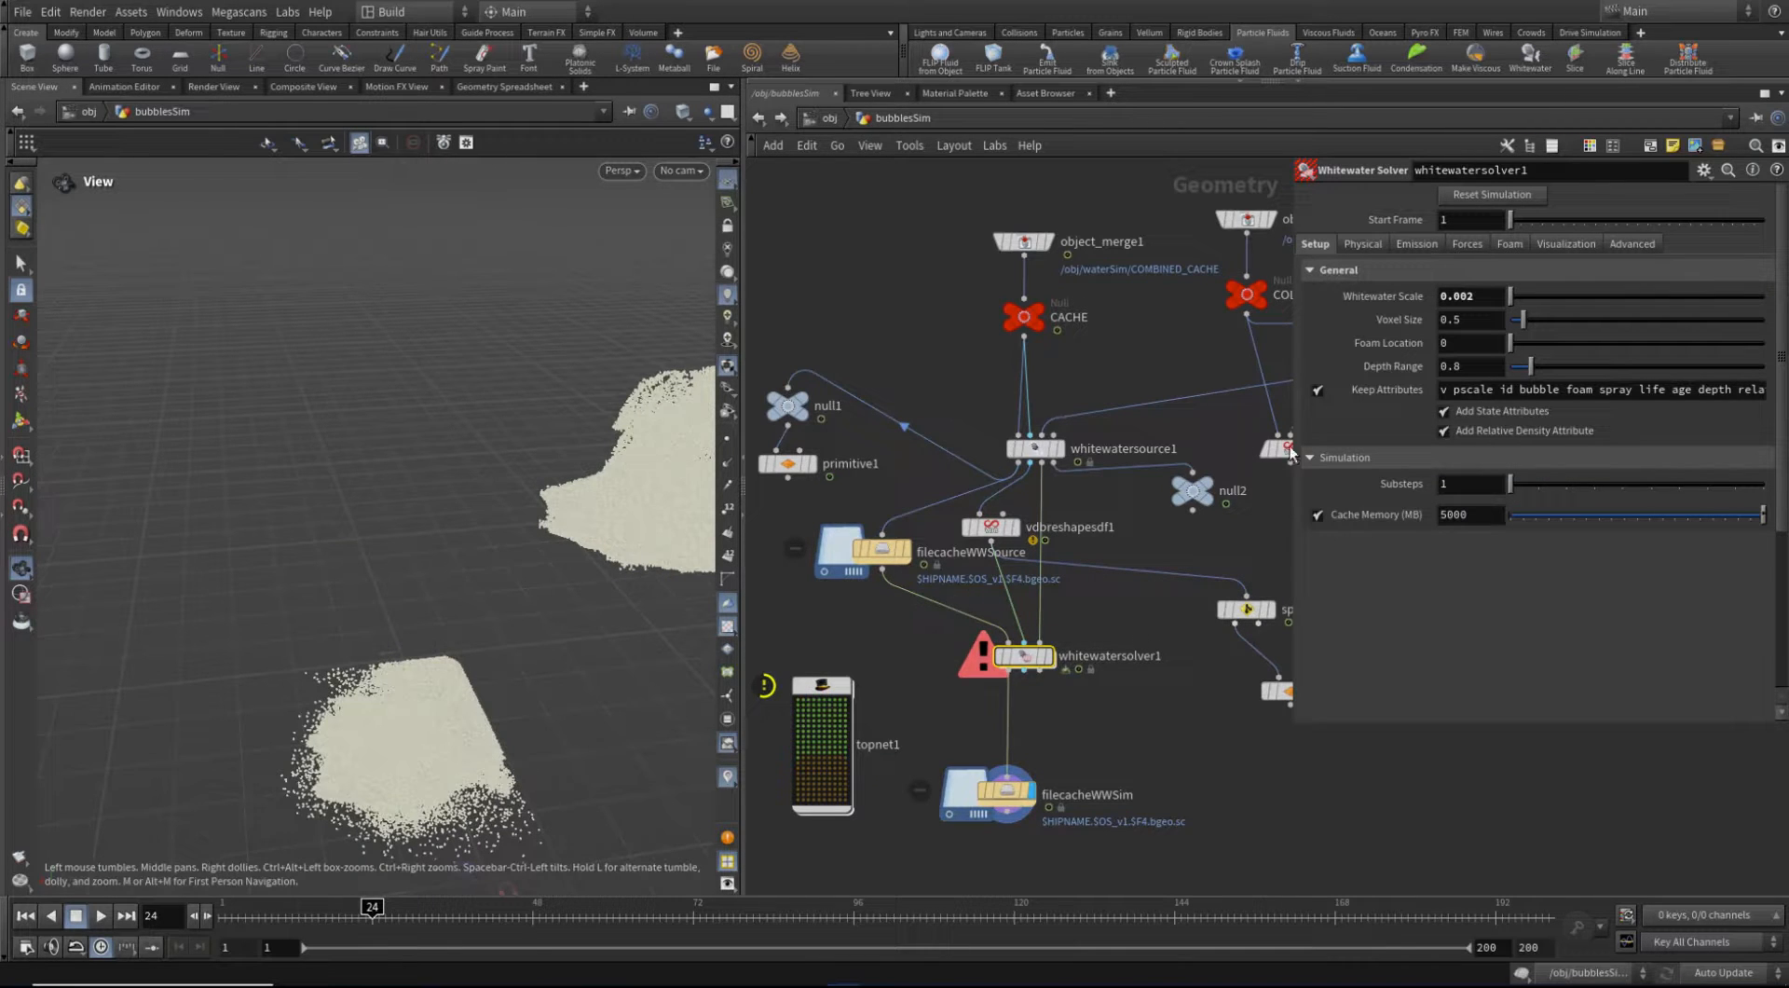
mouse_move(1290, 451)
middle_click(1011, 799)
left_click_drag(1450, 316, 1464, 319)
type("1")
key("Return")
left_click(25, 915)
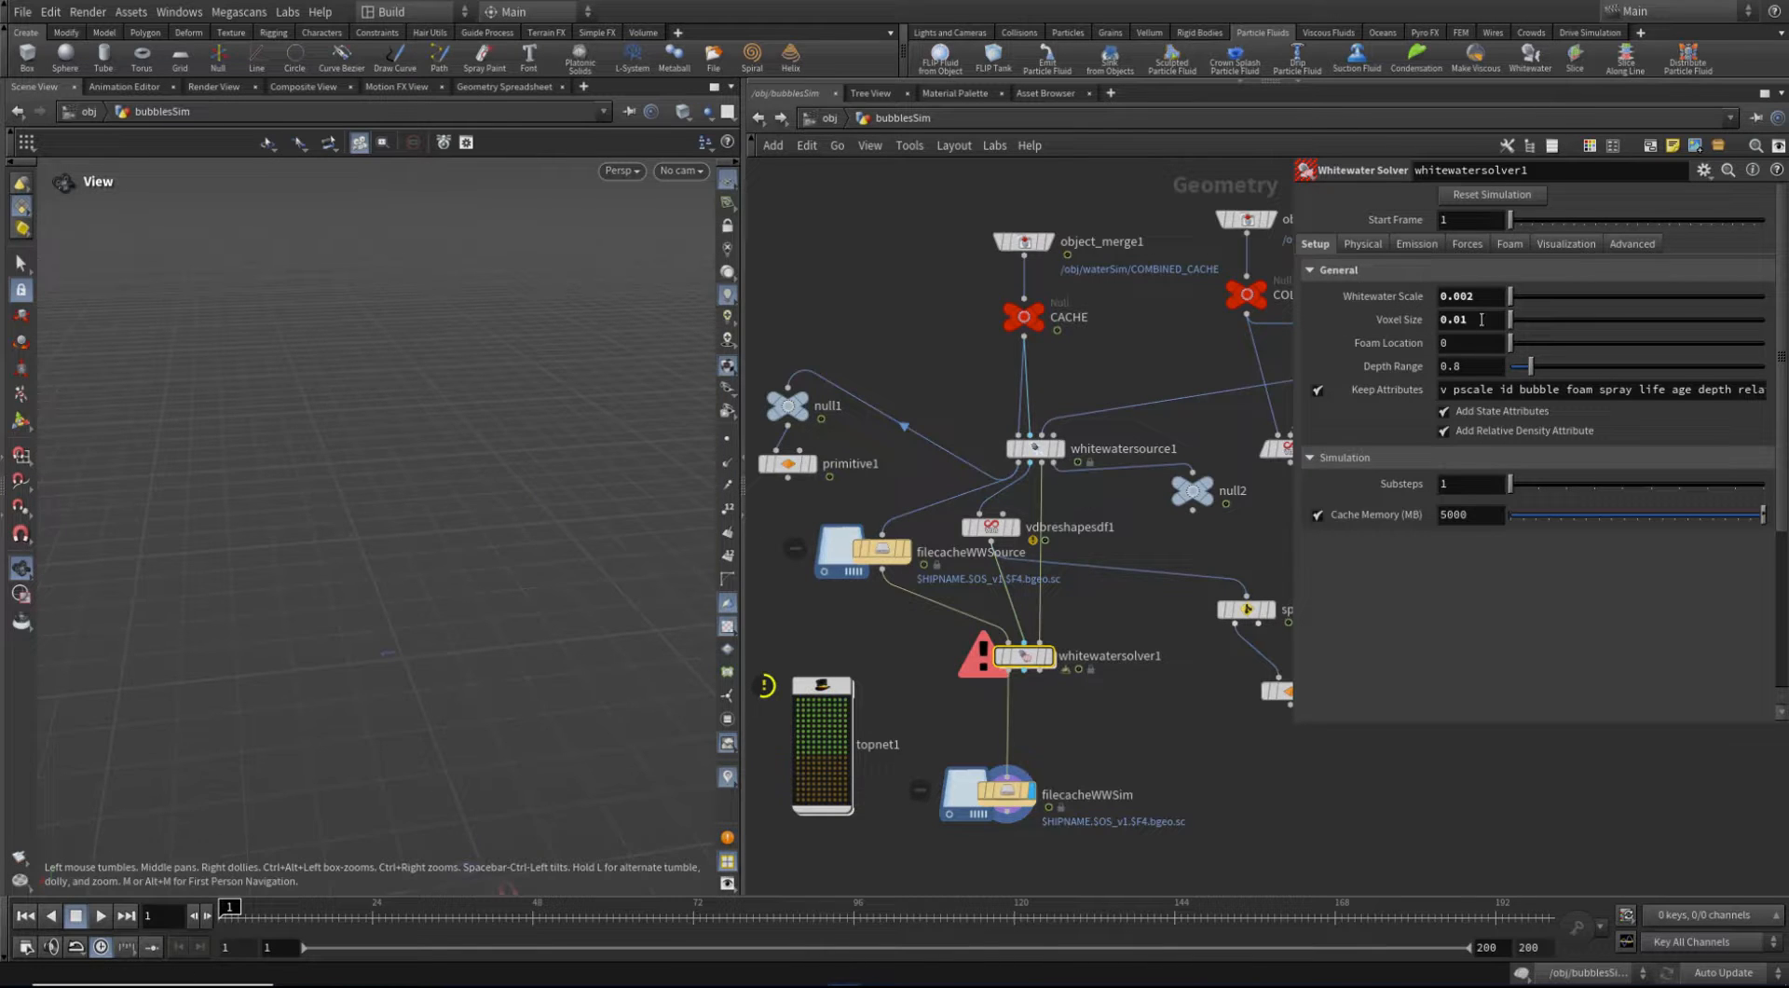
Review the whitewater solver's foam, forces, emission and general setup parameters
left_click_drag(1482, 318, 1355, 315)
left_click(1511, 244)
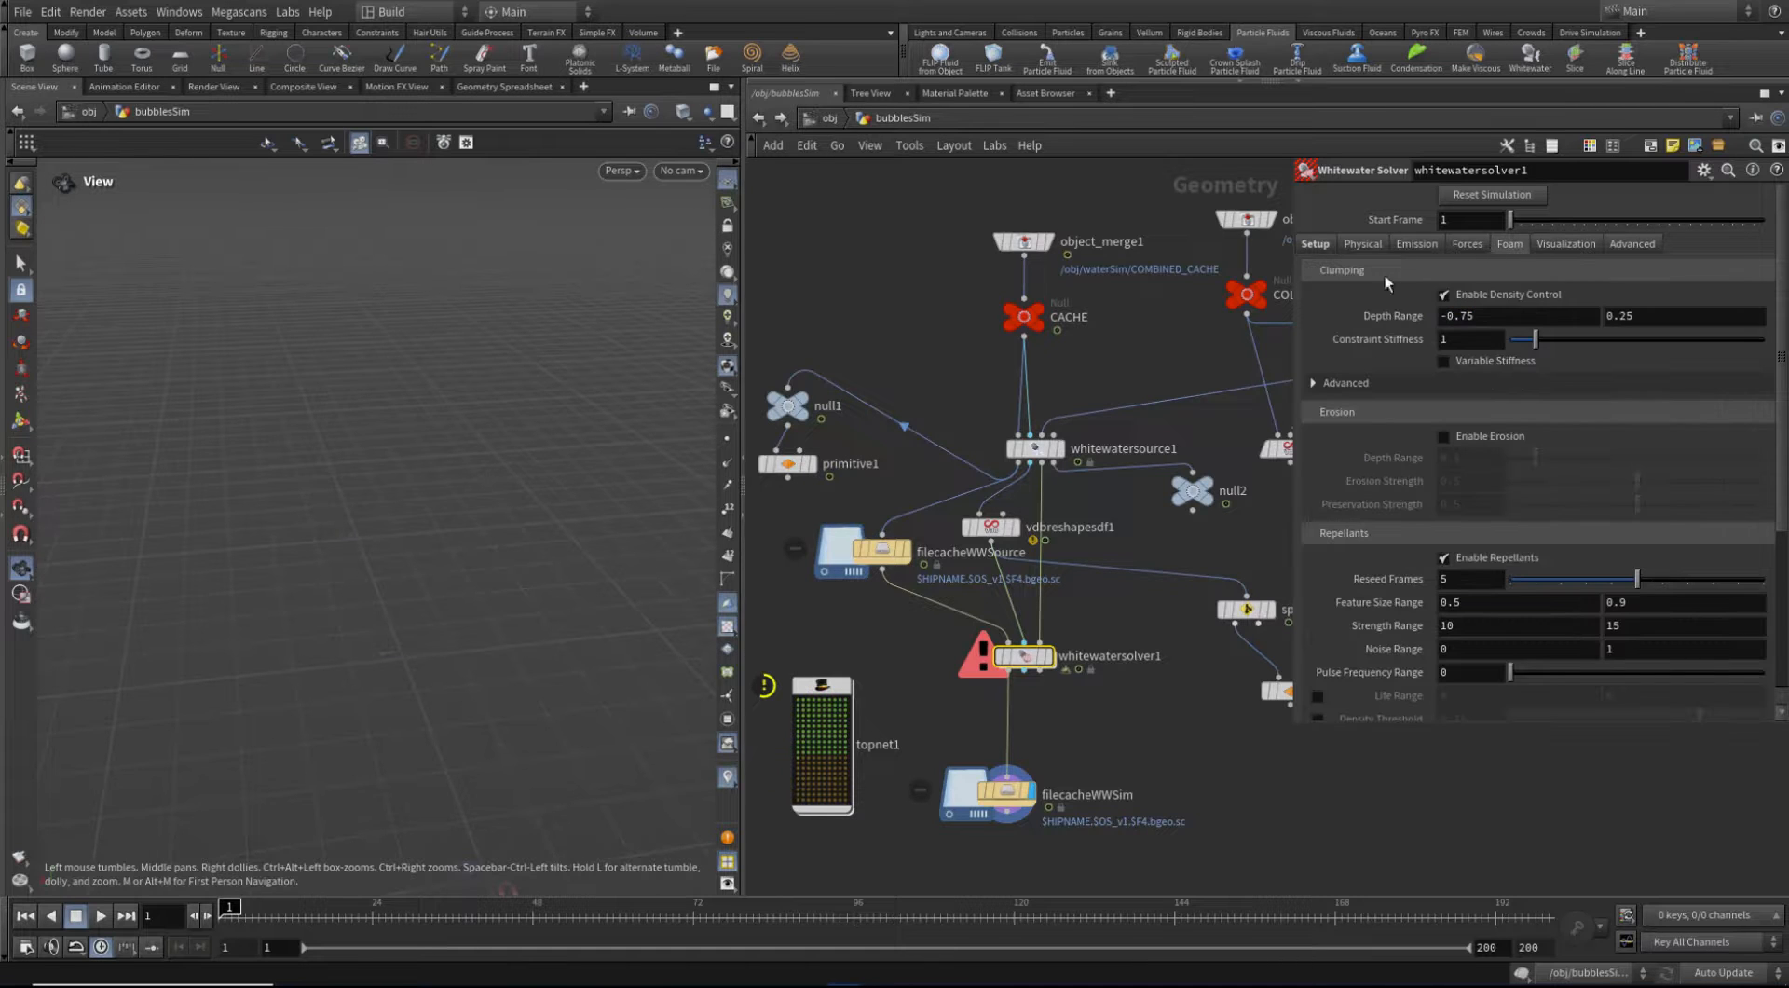
left_click(1462, 243)
left_click(1420, 244)
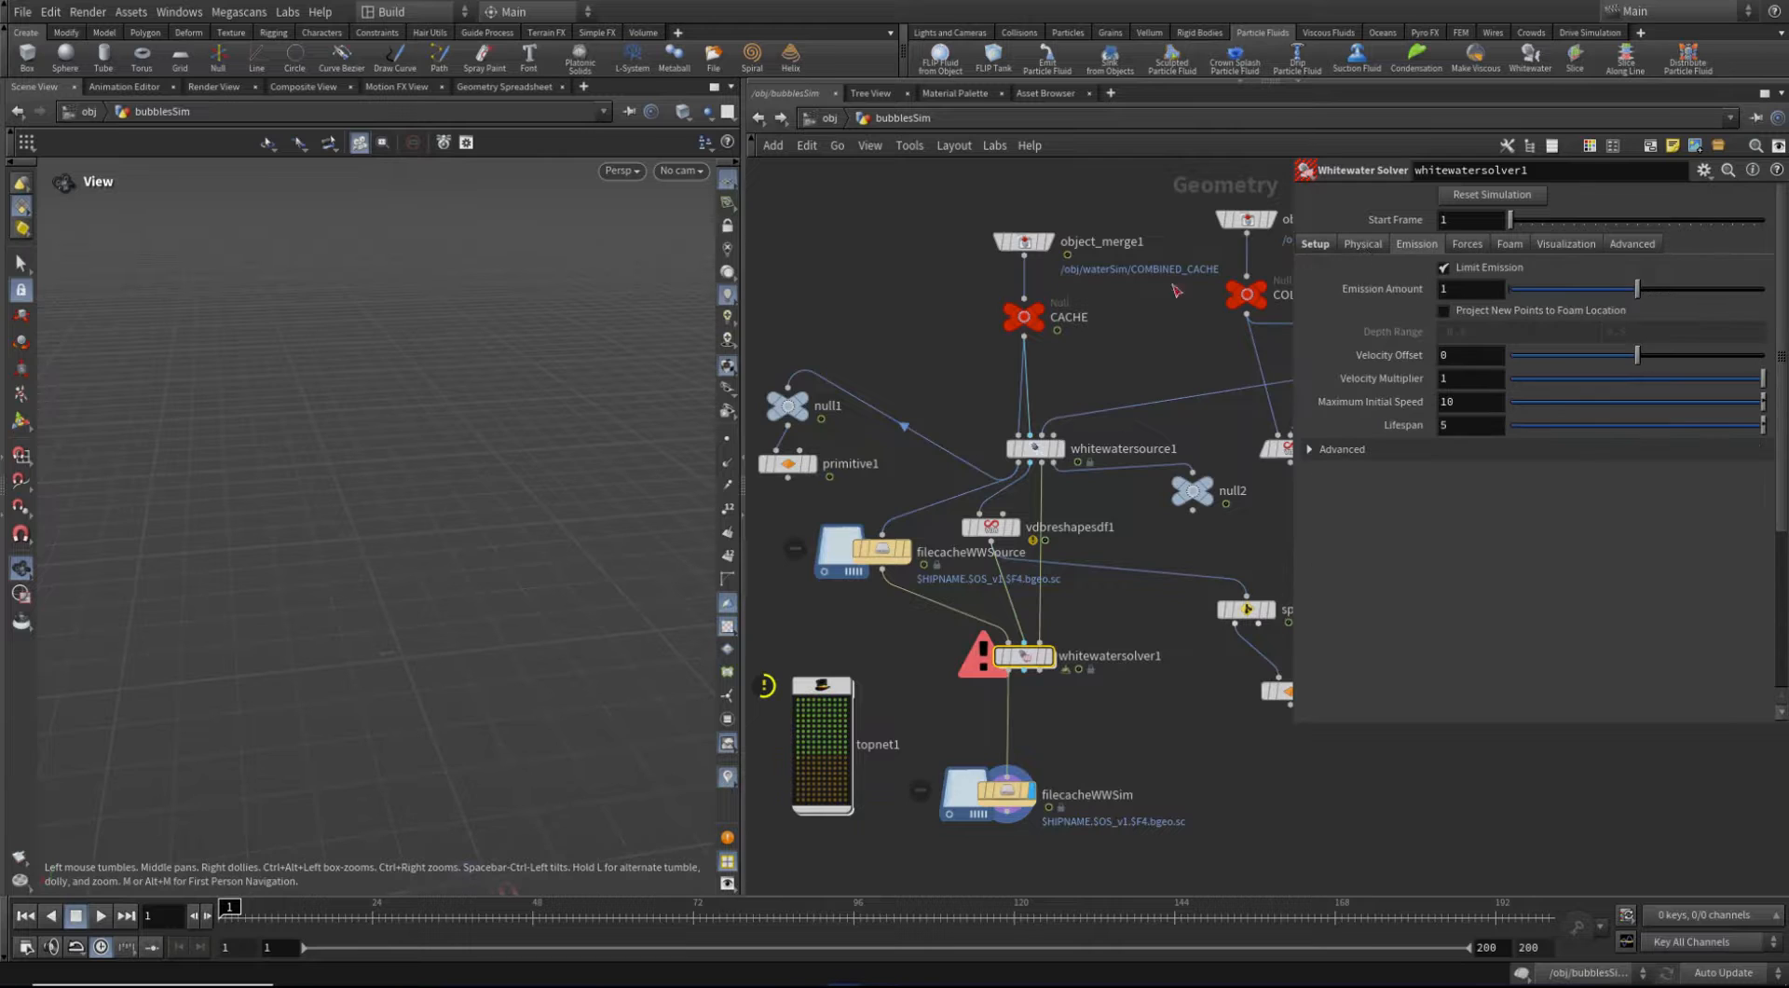
left_click(1310, 244)
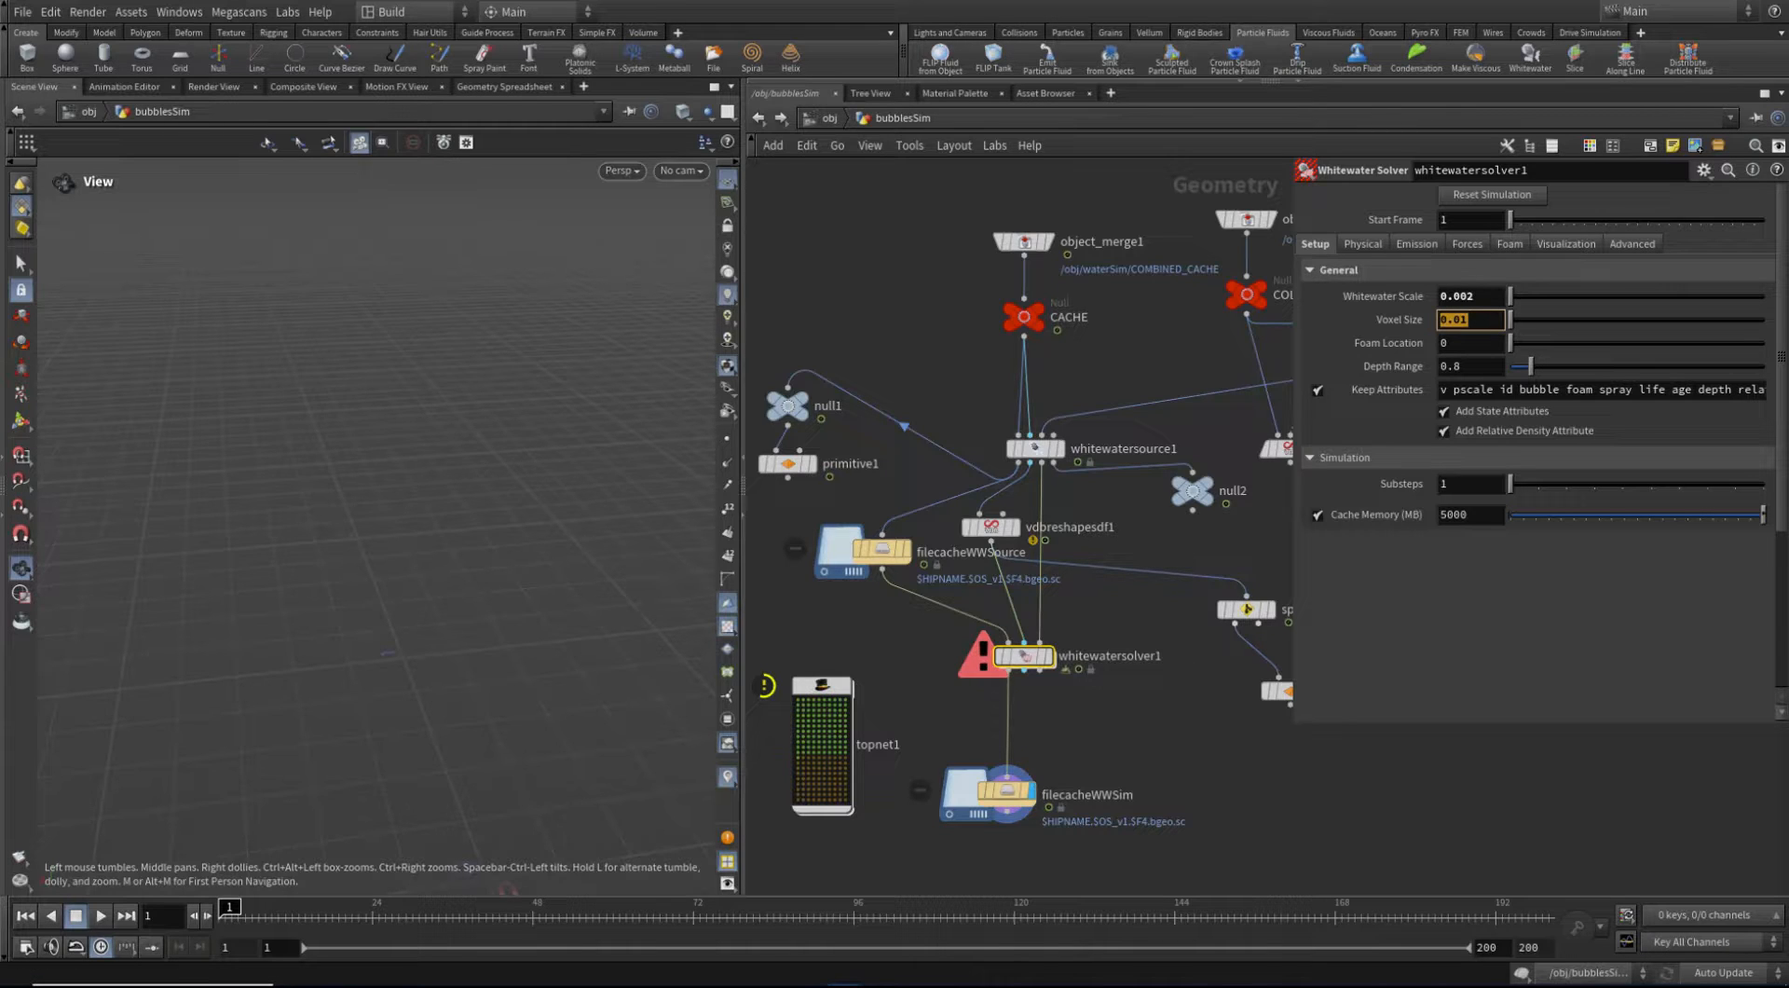
Set the whitewater solver's emission lifespan to 1, then bring up its foam parameters
left_click(1416, 244)
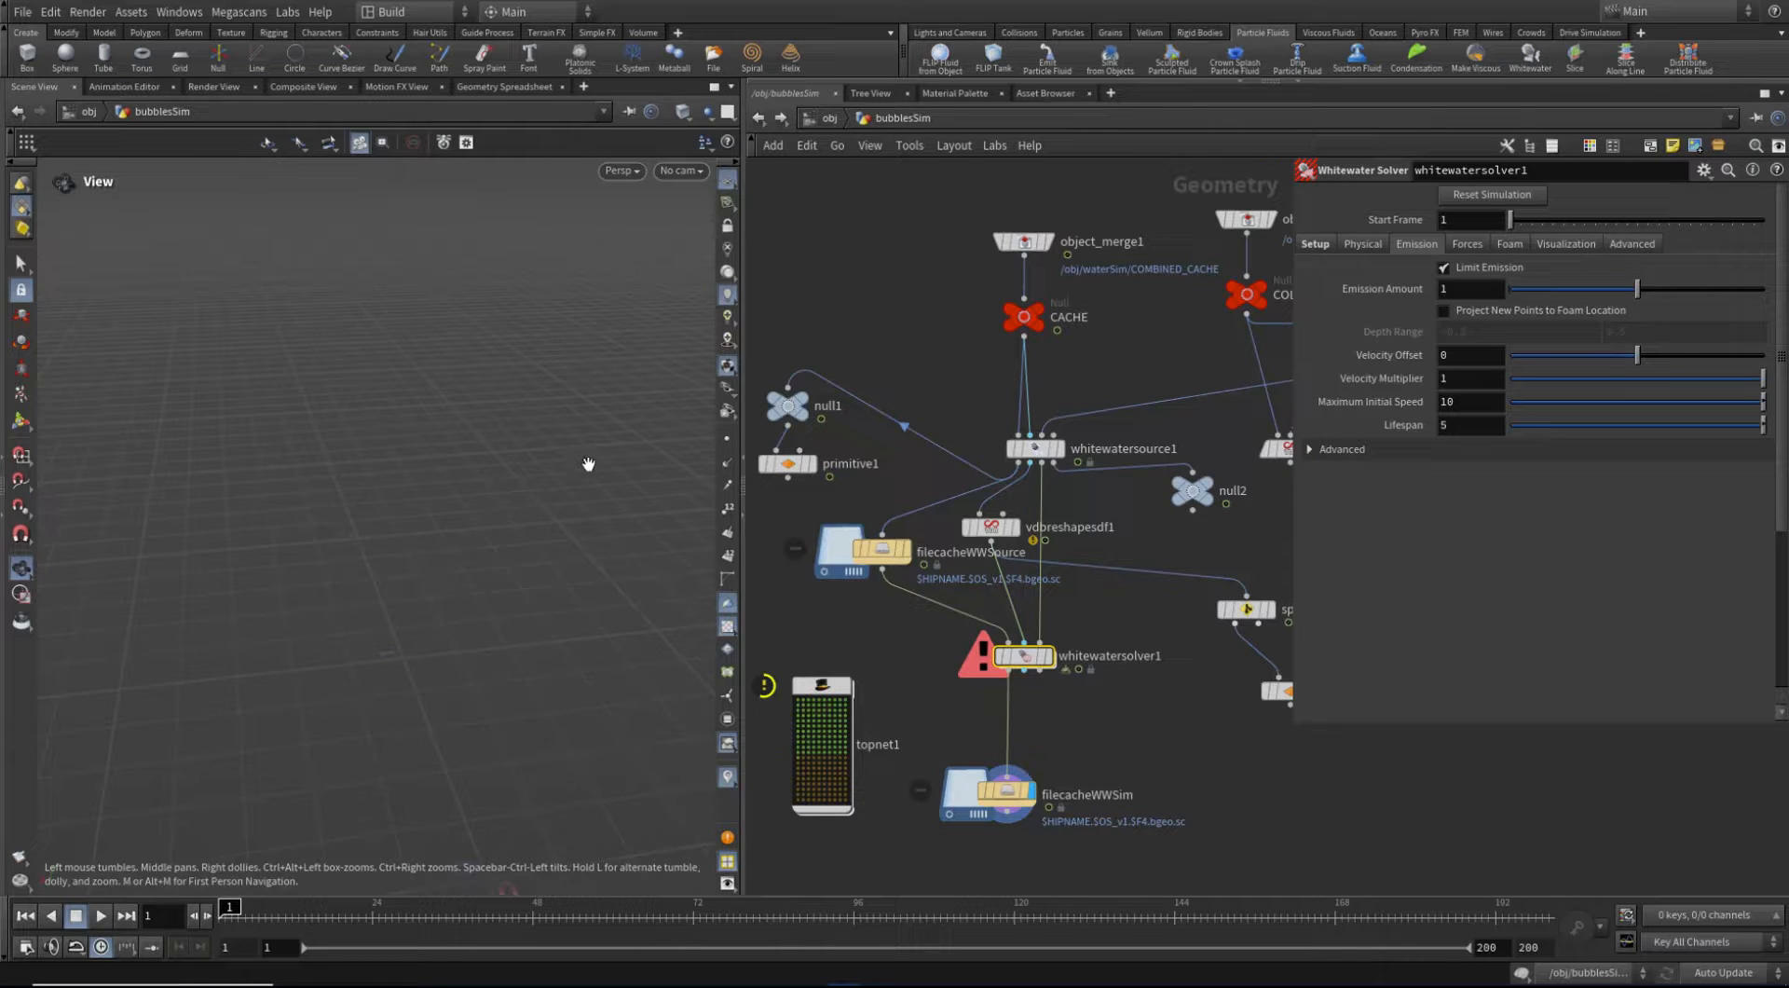
left_click_drag(1473, 431, 1407, 426)
type("1")
key("Return")
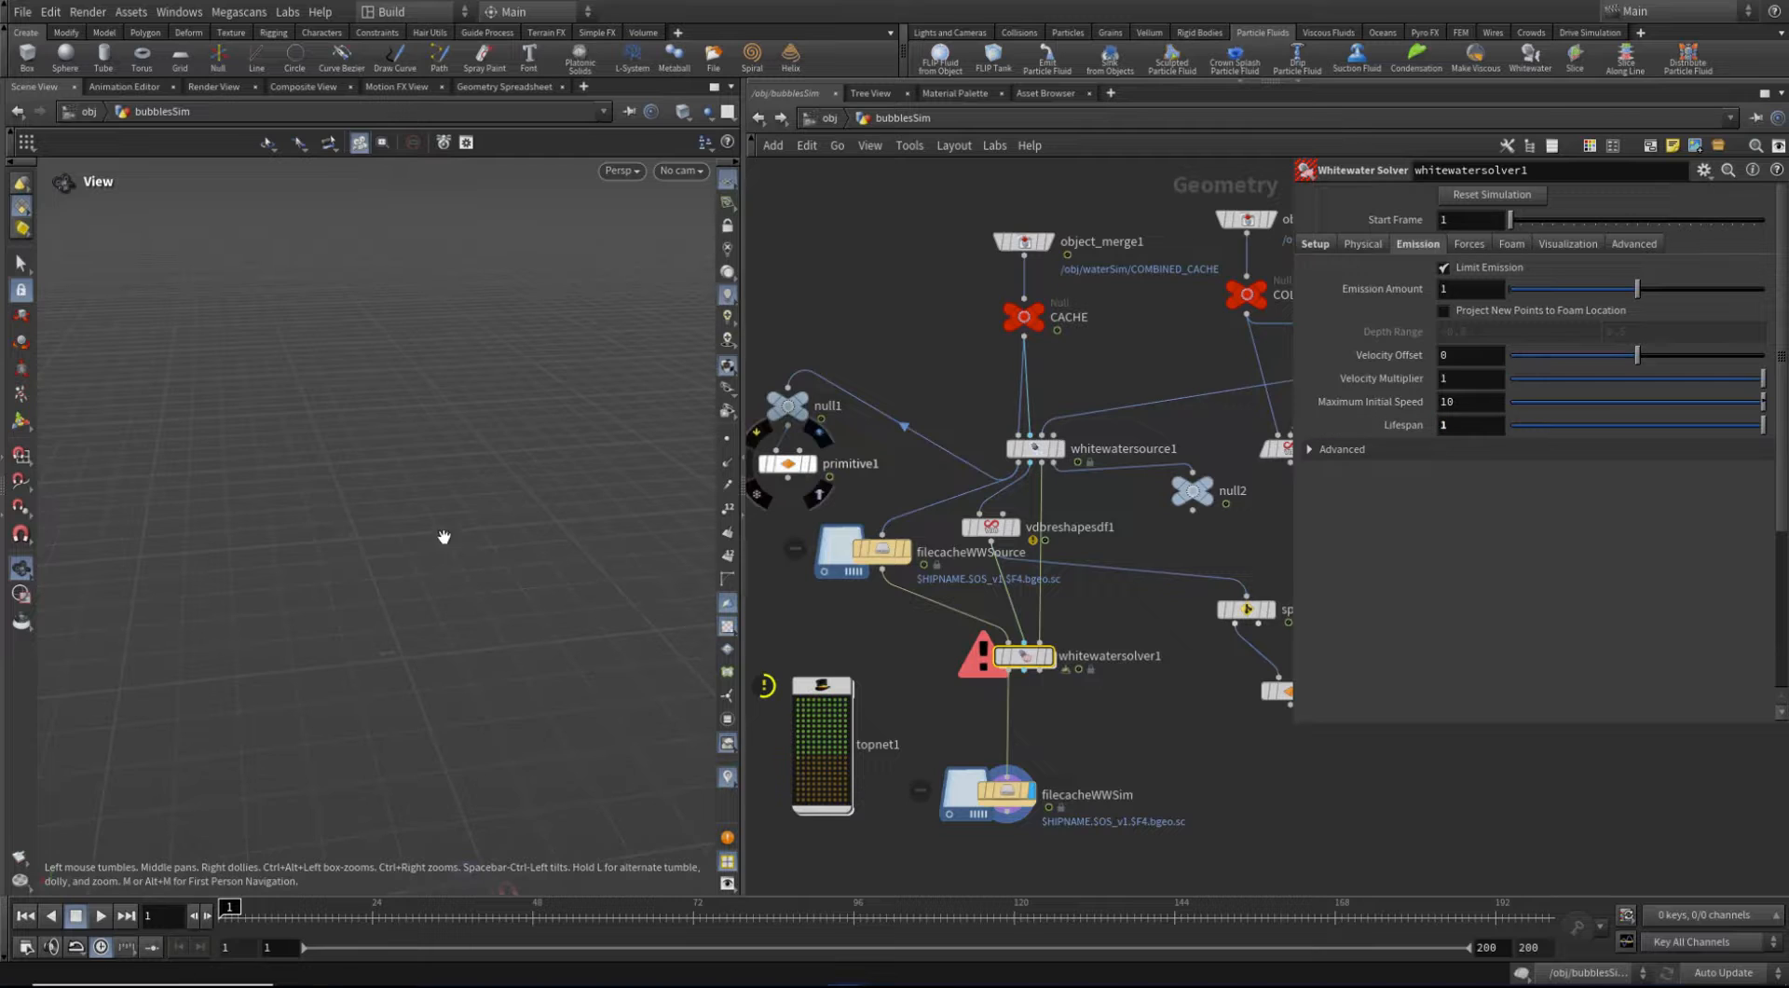
left_click(1467, 431)
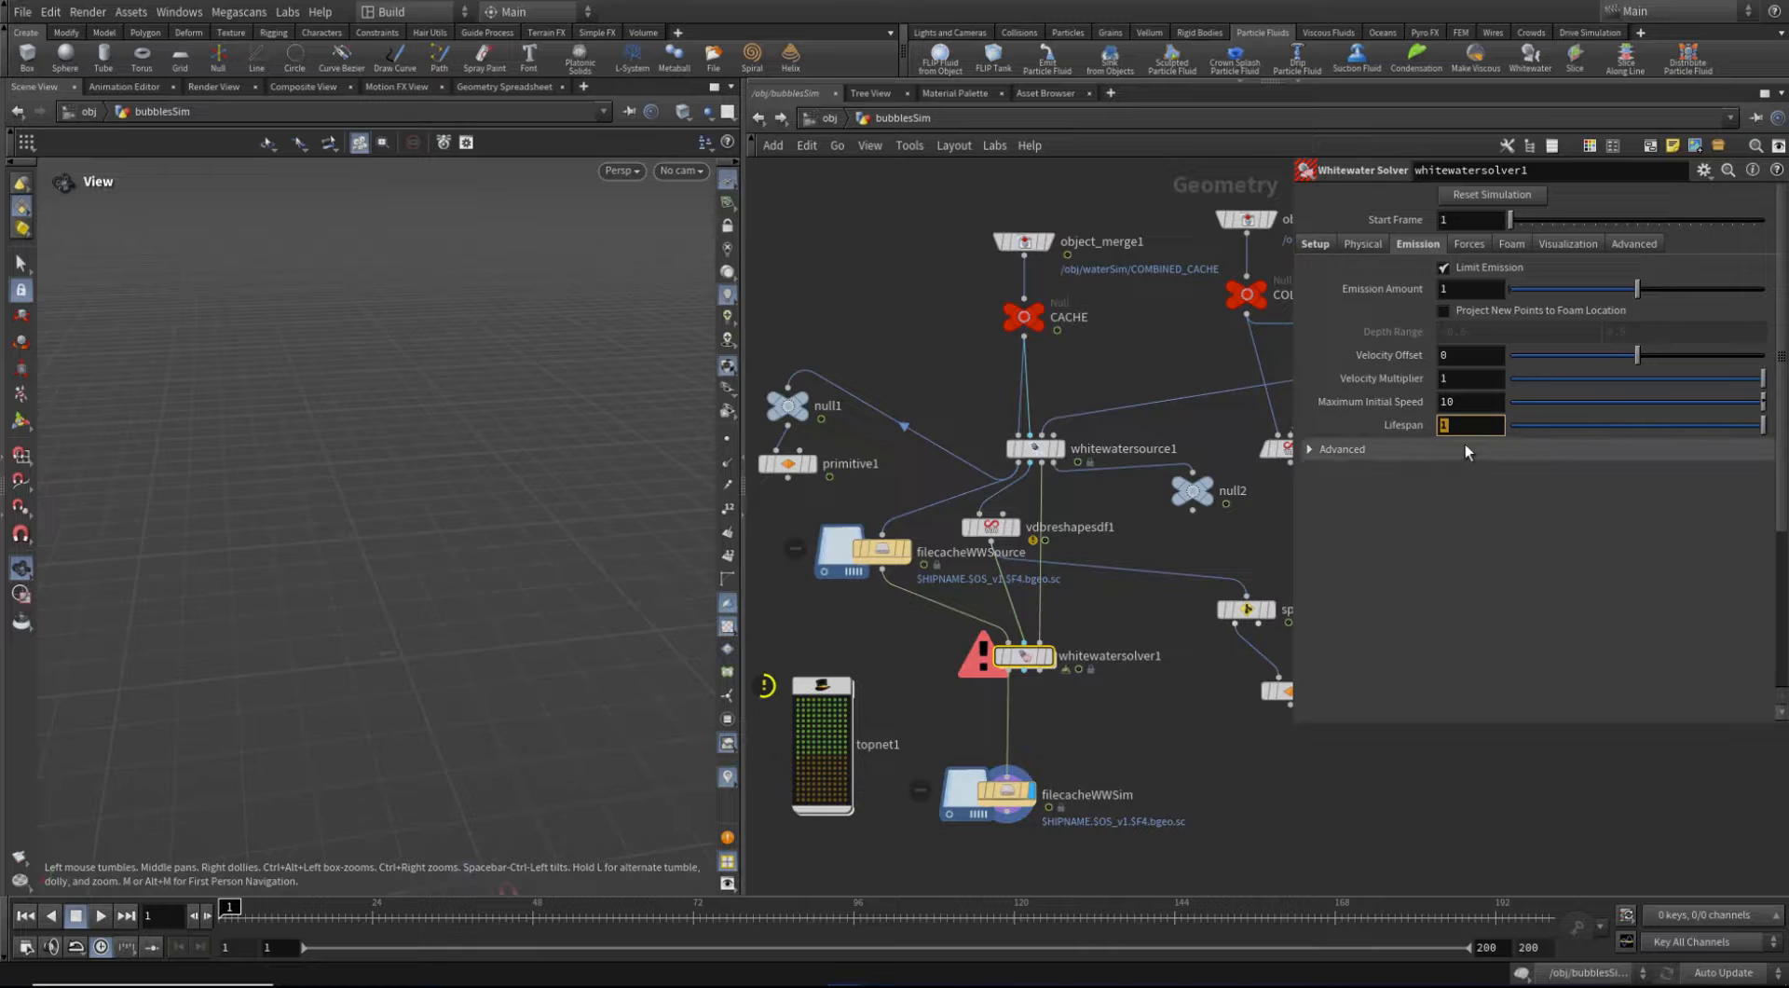
left_click(1509, 244)
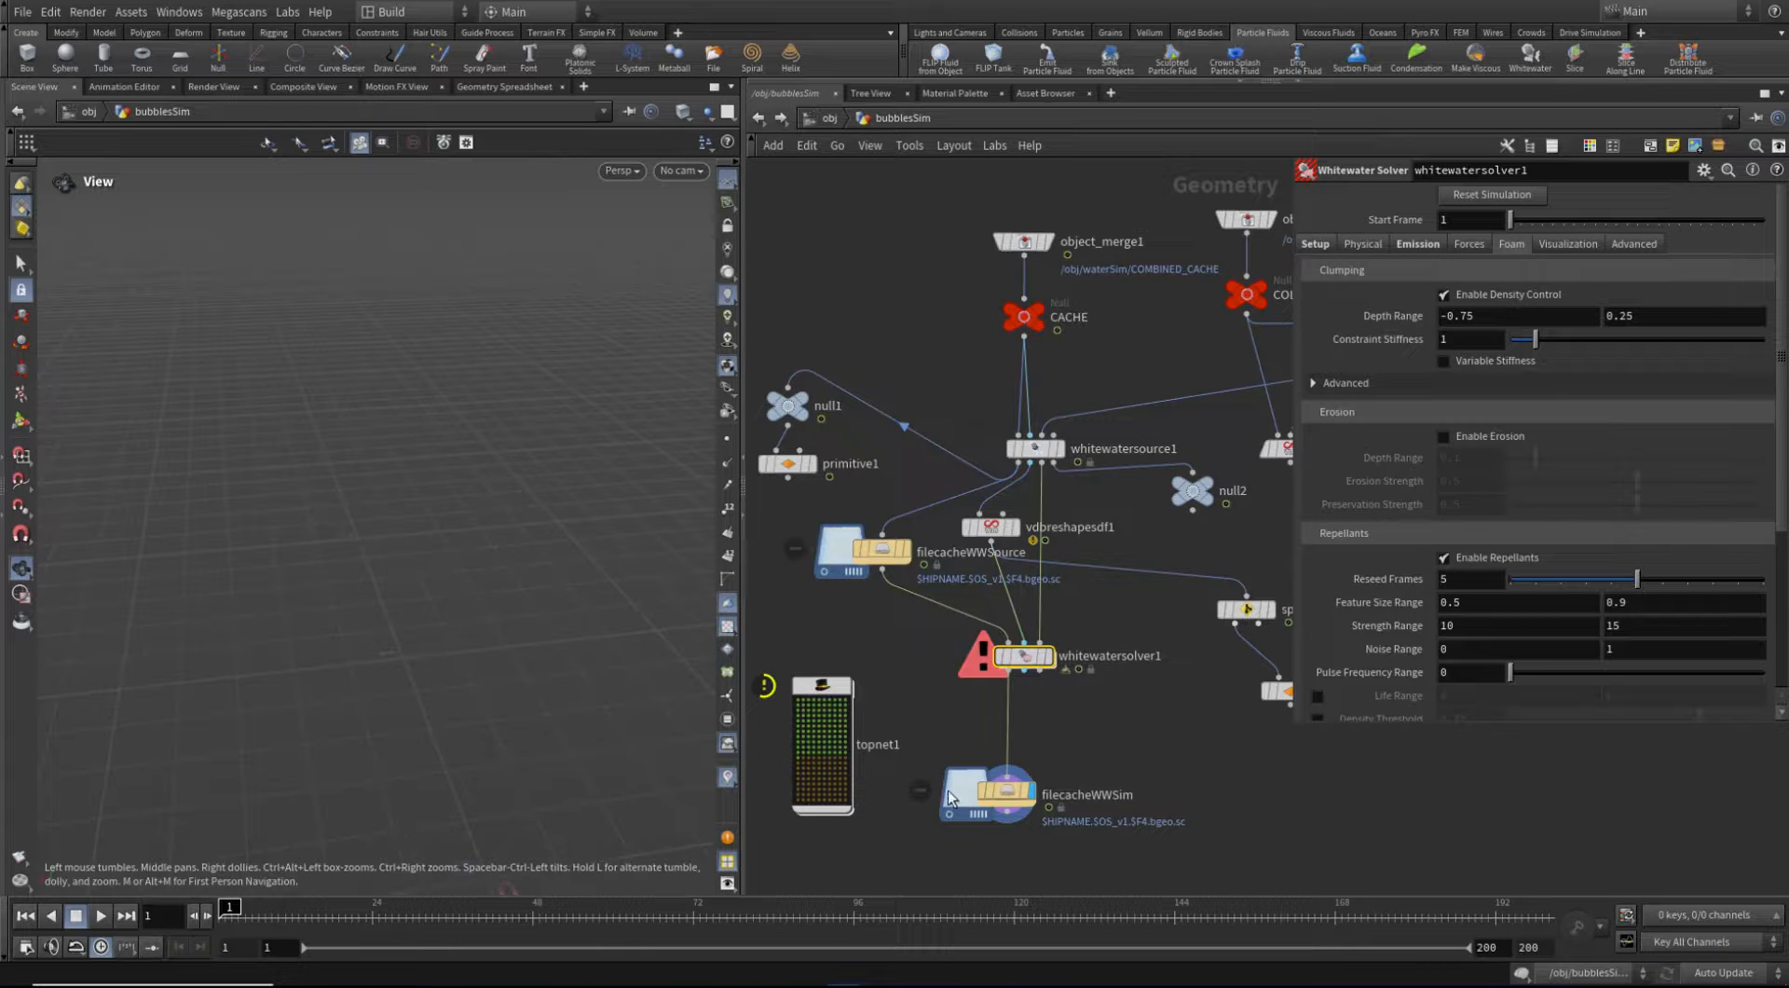
Review the cached particles around frame 39, return to frame 3, and enable erosion in the whitewater solver's foam settings
left_click_drag(388, 915, 472, 915)
left_click_drag(401, 723, 372, 642)
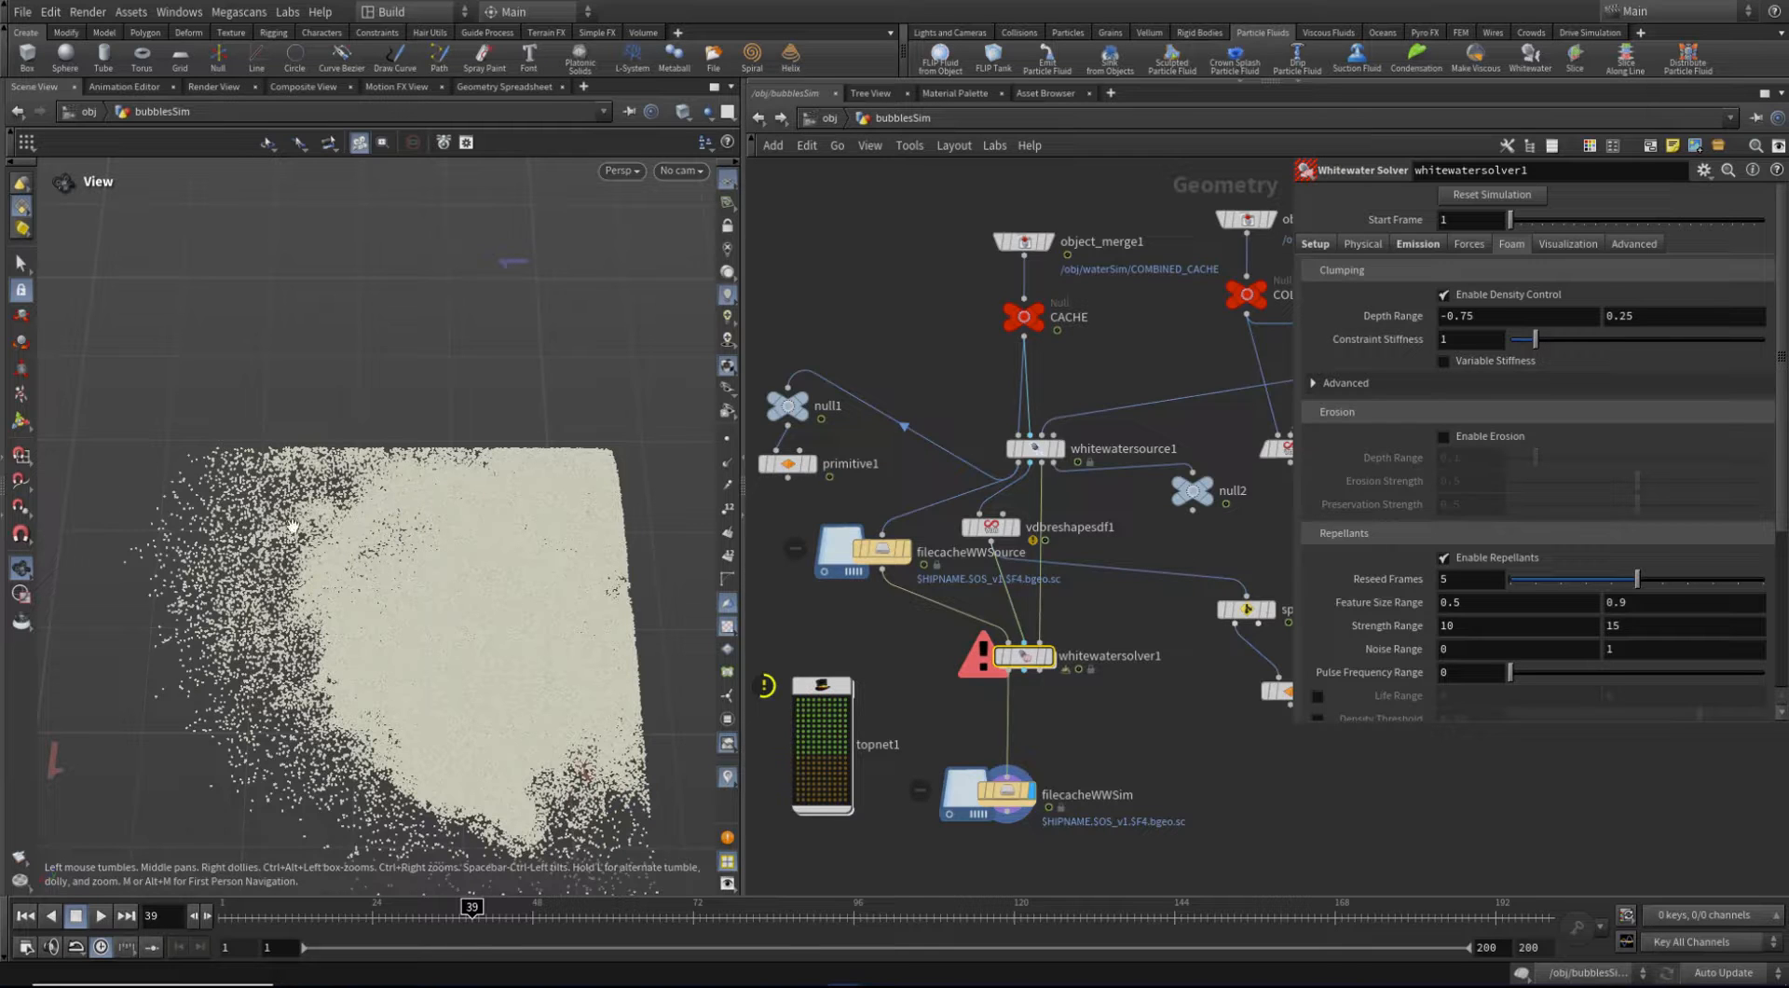
left_click_drag(419, 913, 230, 911)
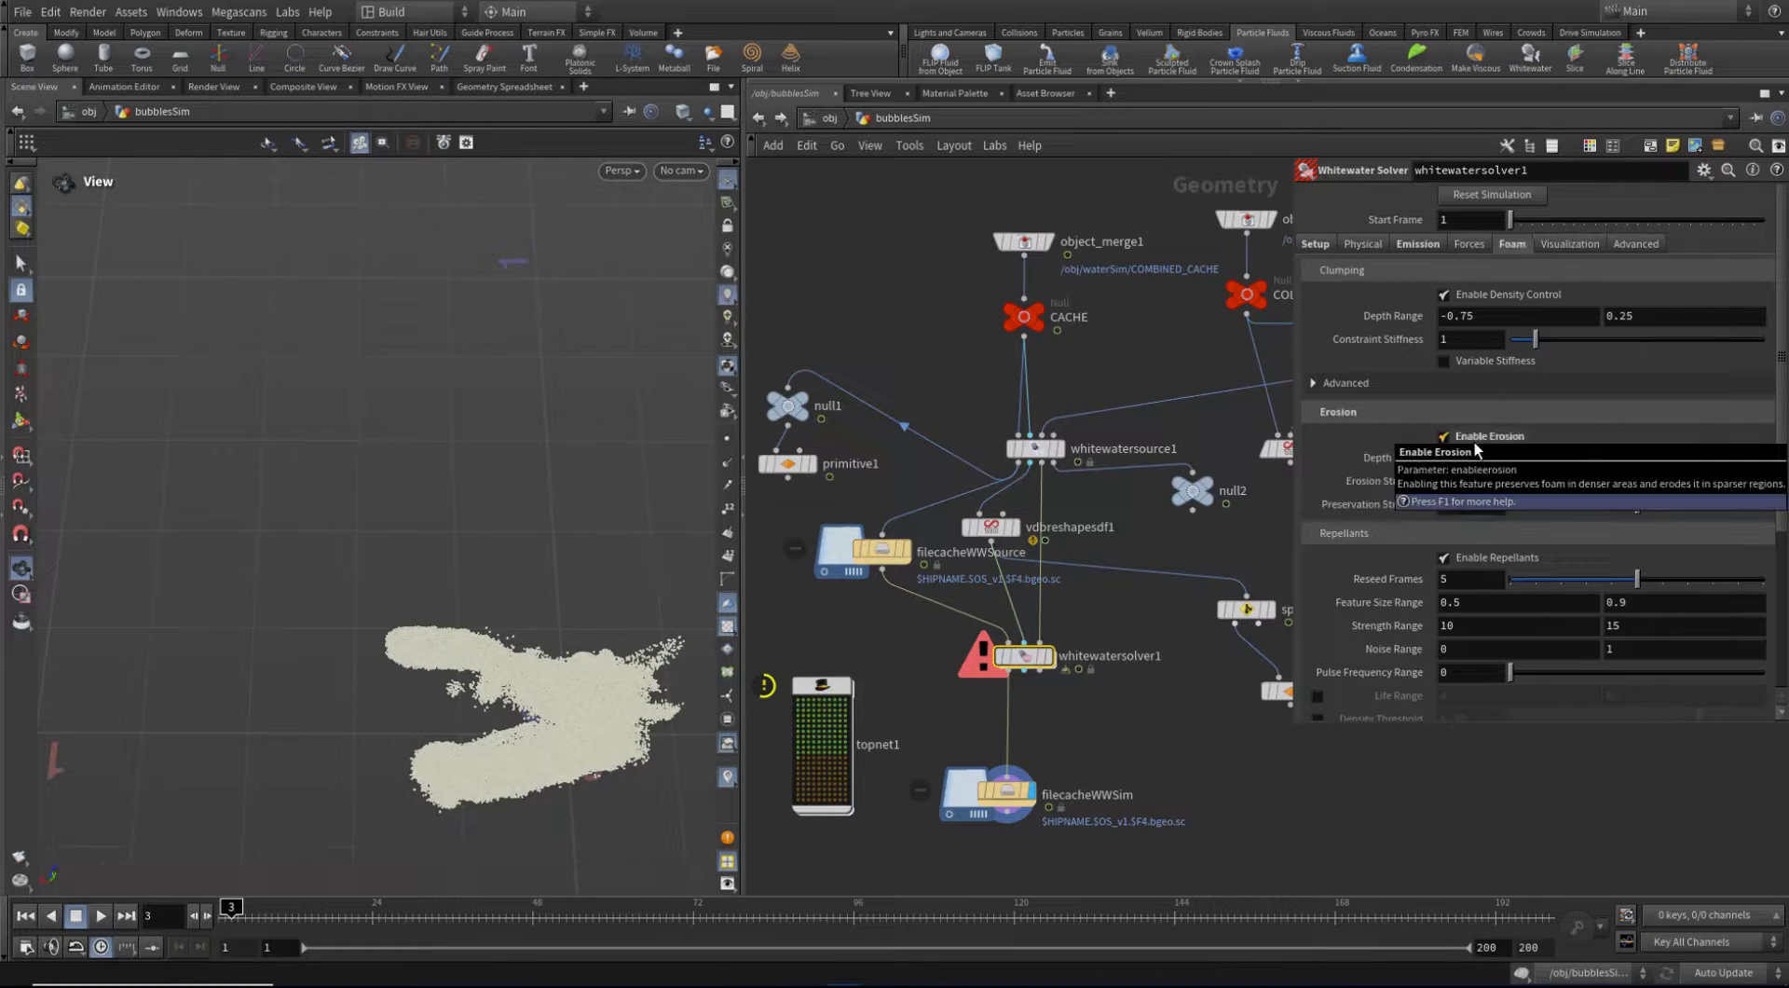
left_click(1475, 441)
scroll(1477, 587, "down", 2)
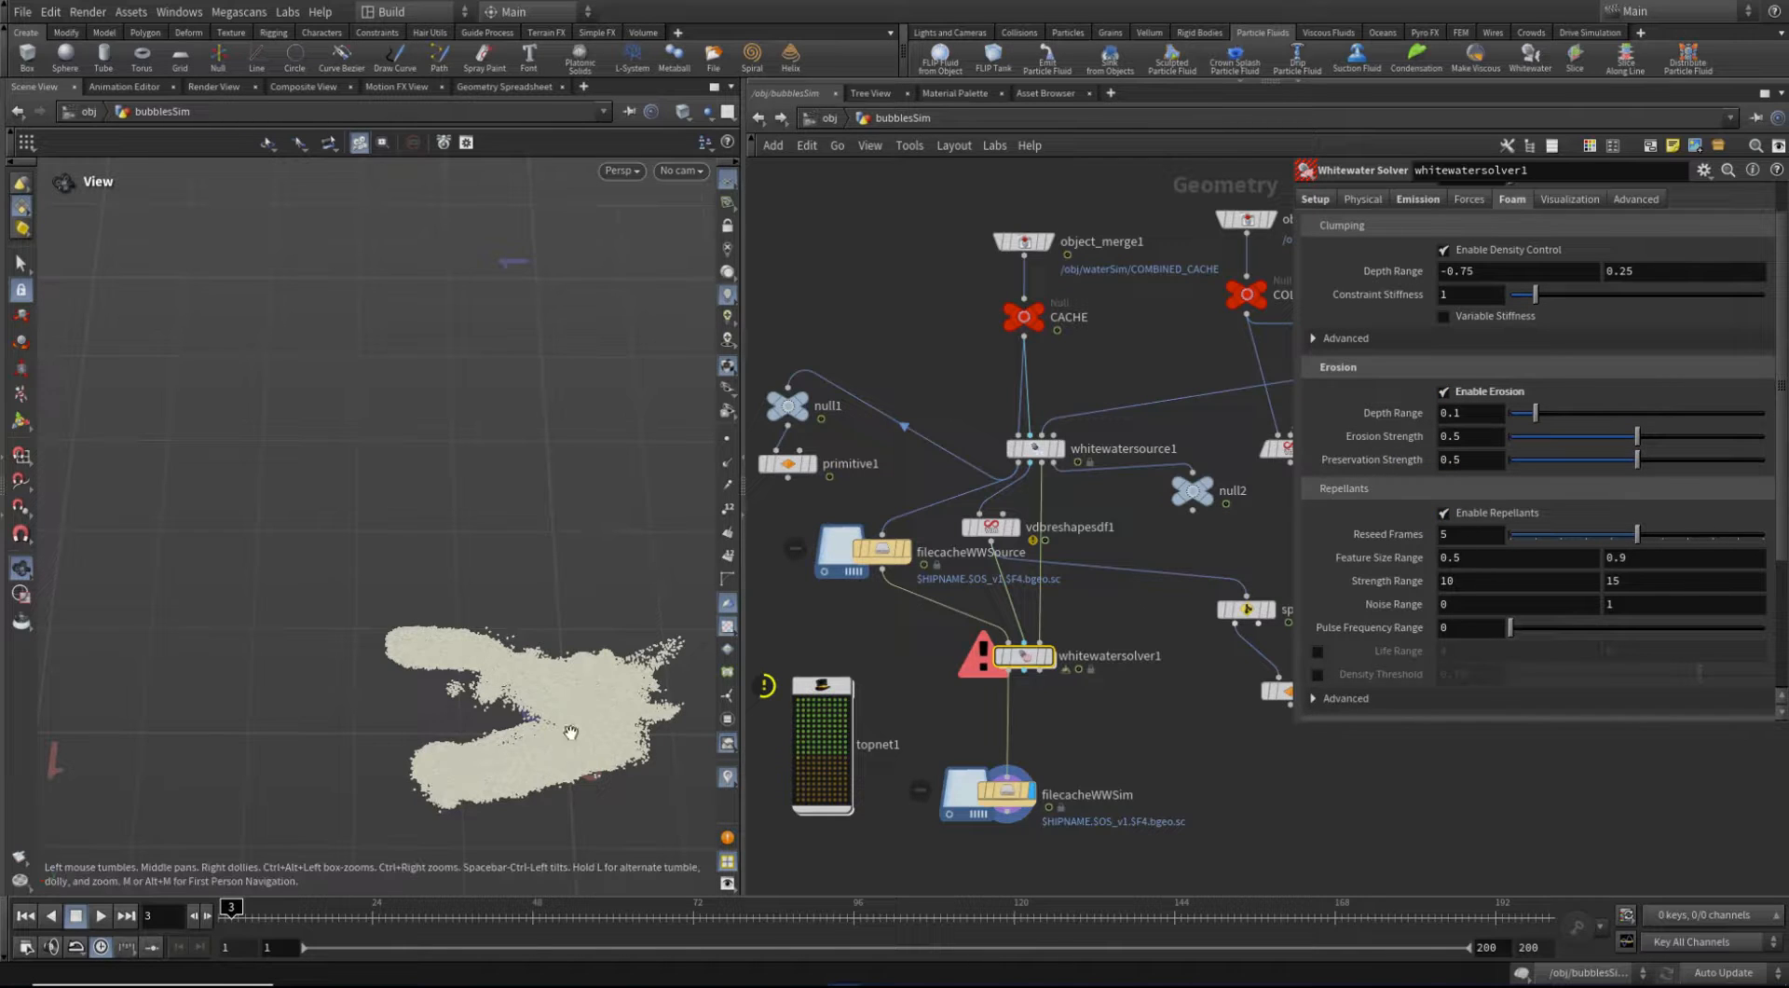
Try a repellants feature size range of 0.005 to 0.009, and revert the range to its defaults
left_click(1453, 557)
type("00")
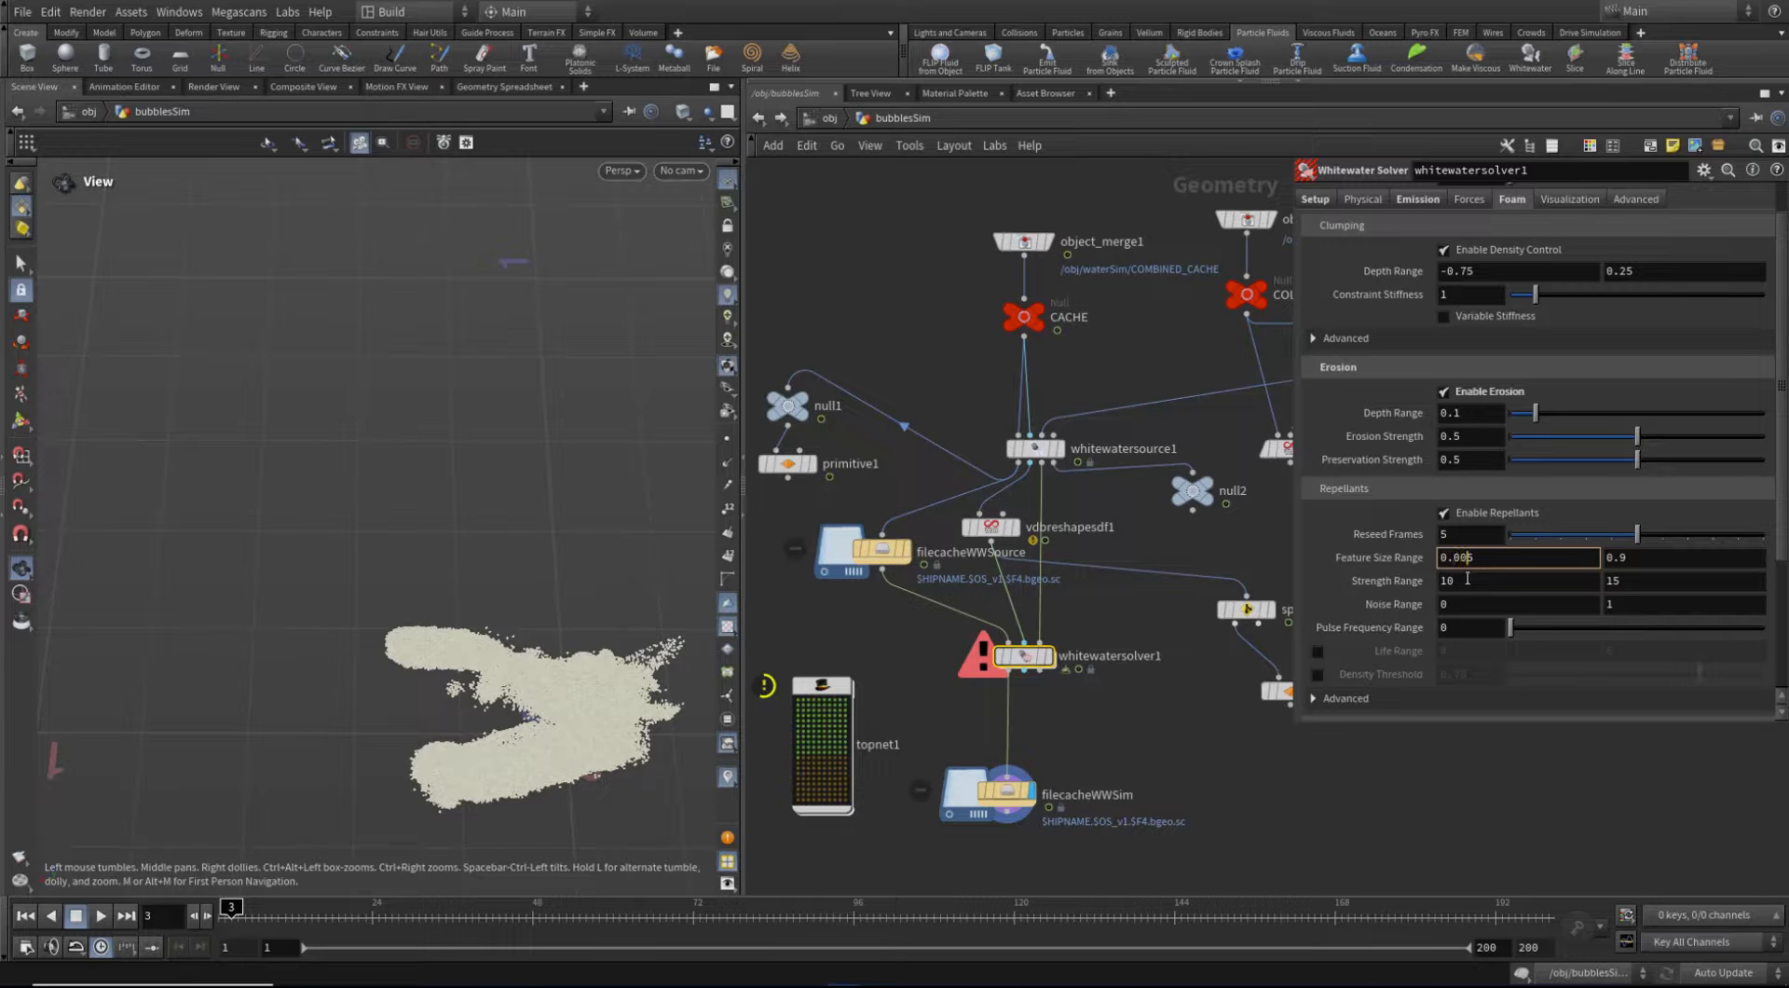
key("Return")
double_click(1640, 558)
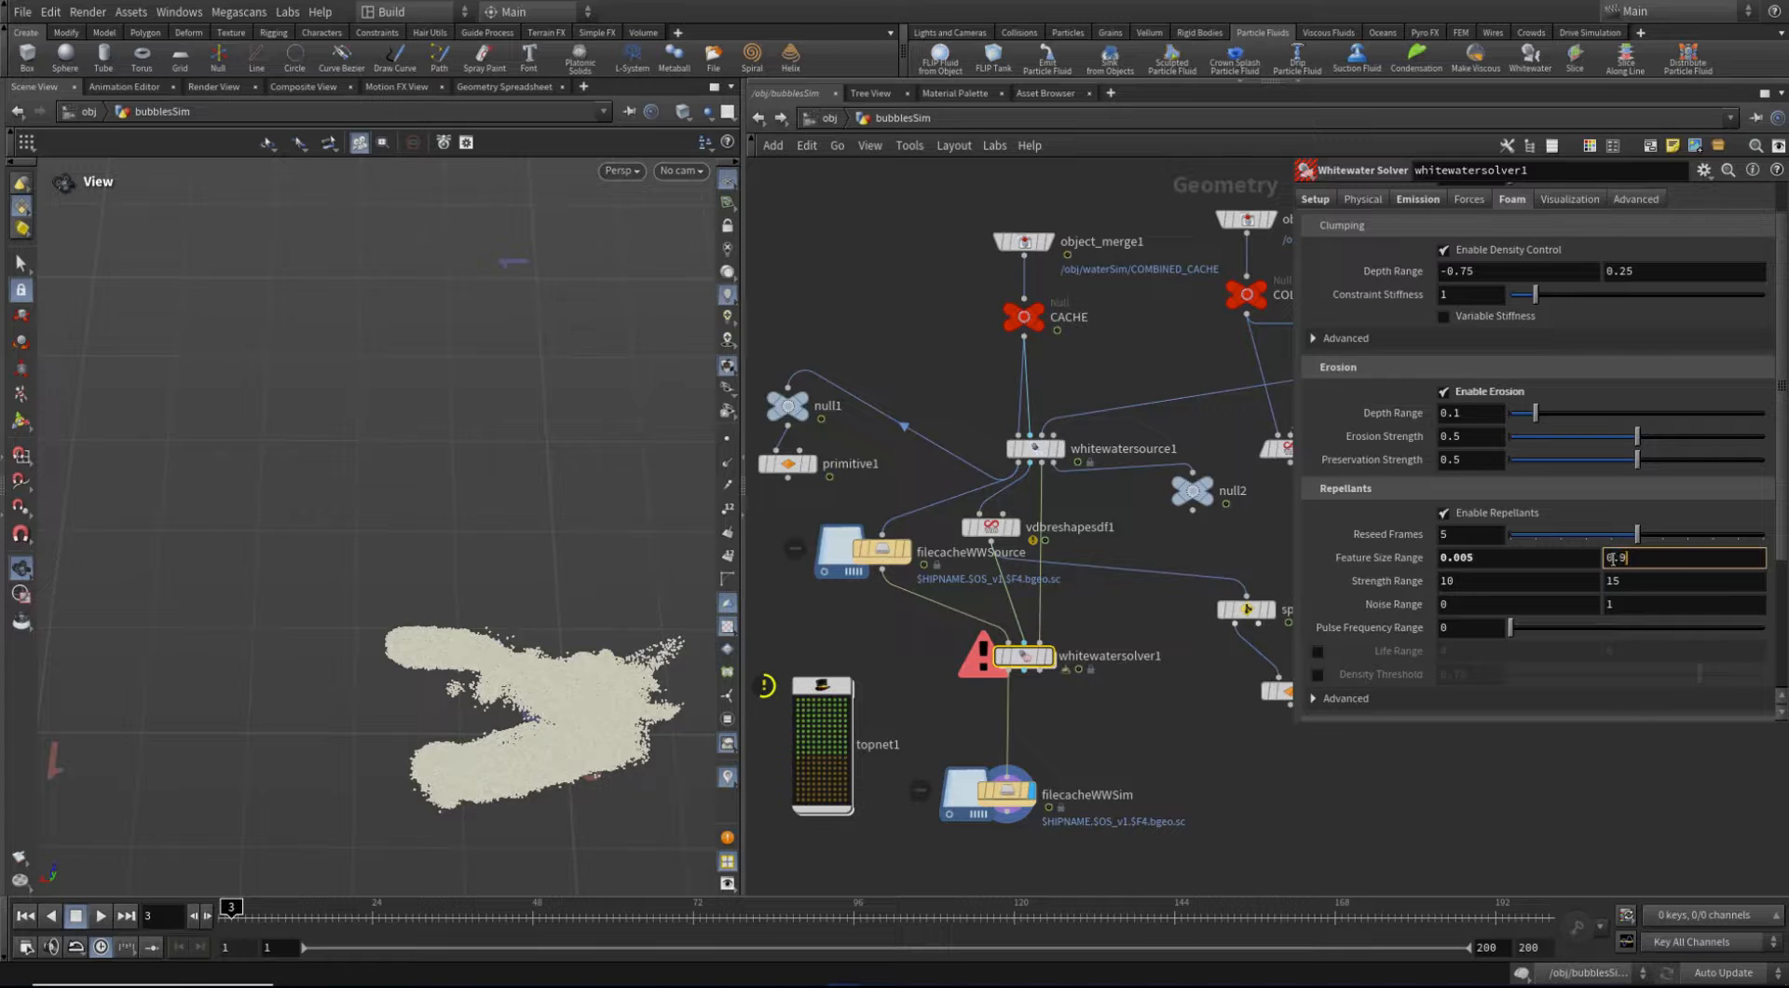
type("009")
left_click(1669, 578)
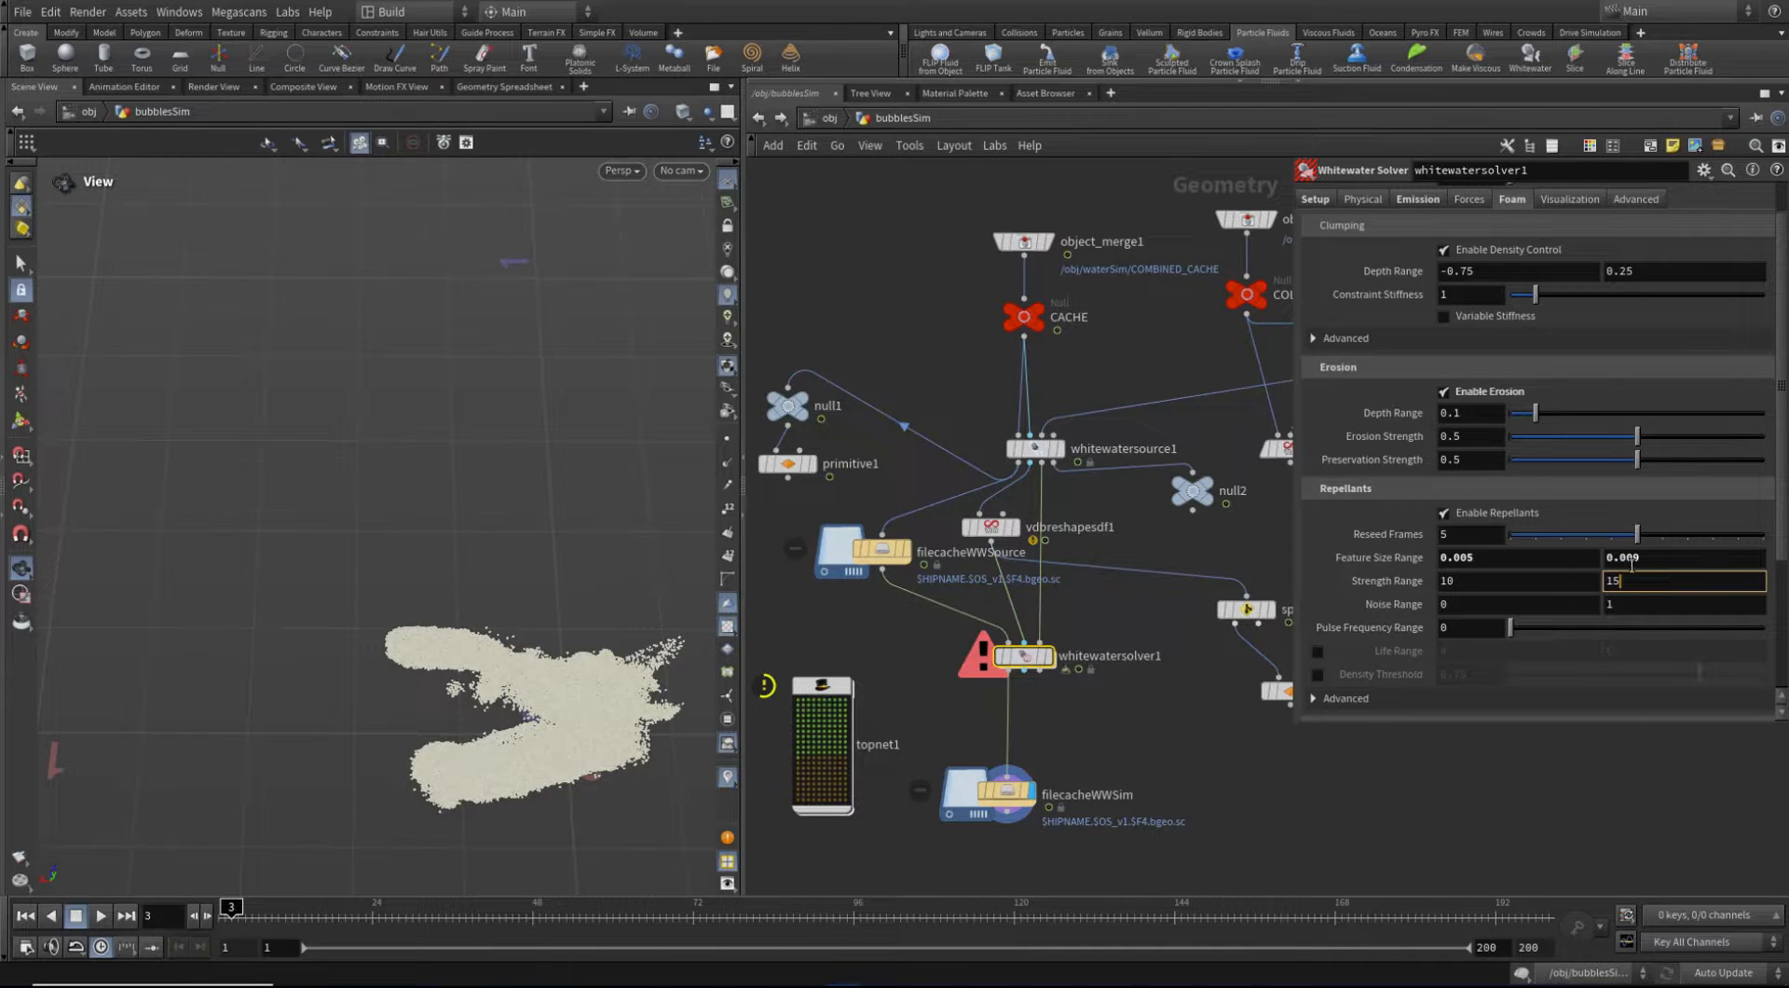
left_click(1632, 558)
key("BackSpace")
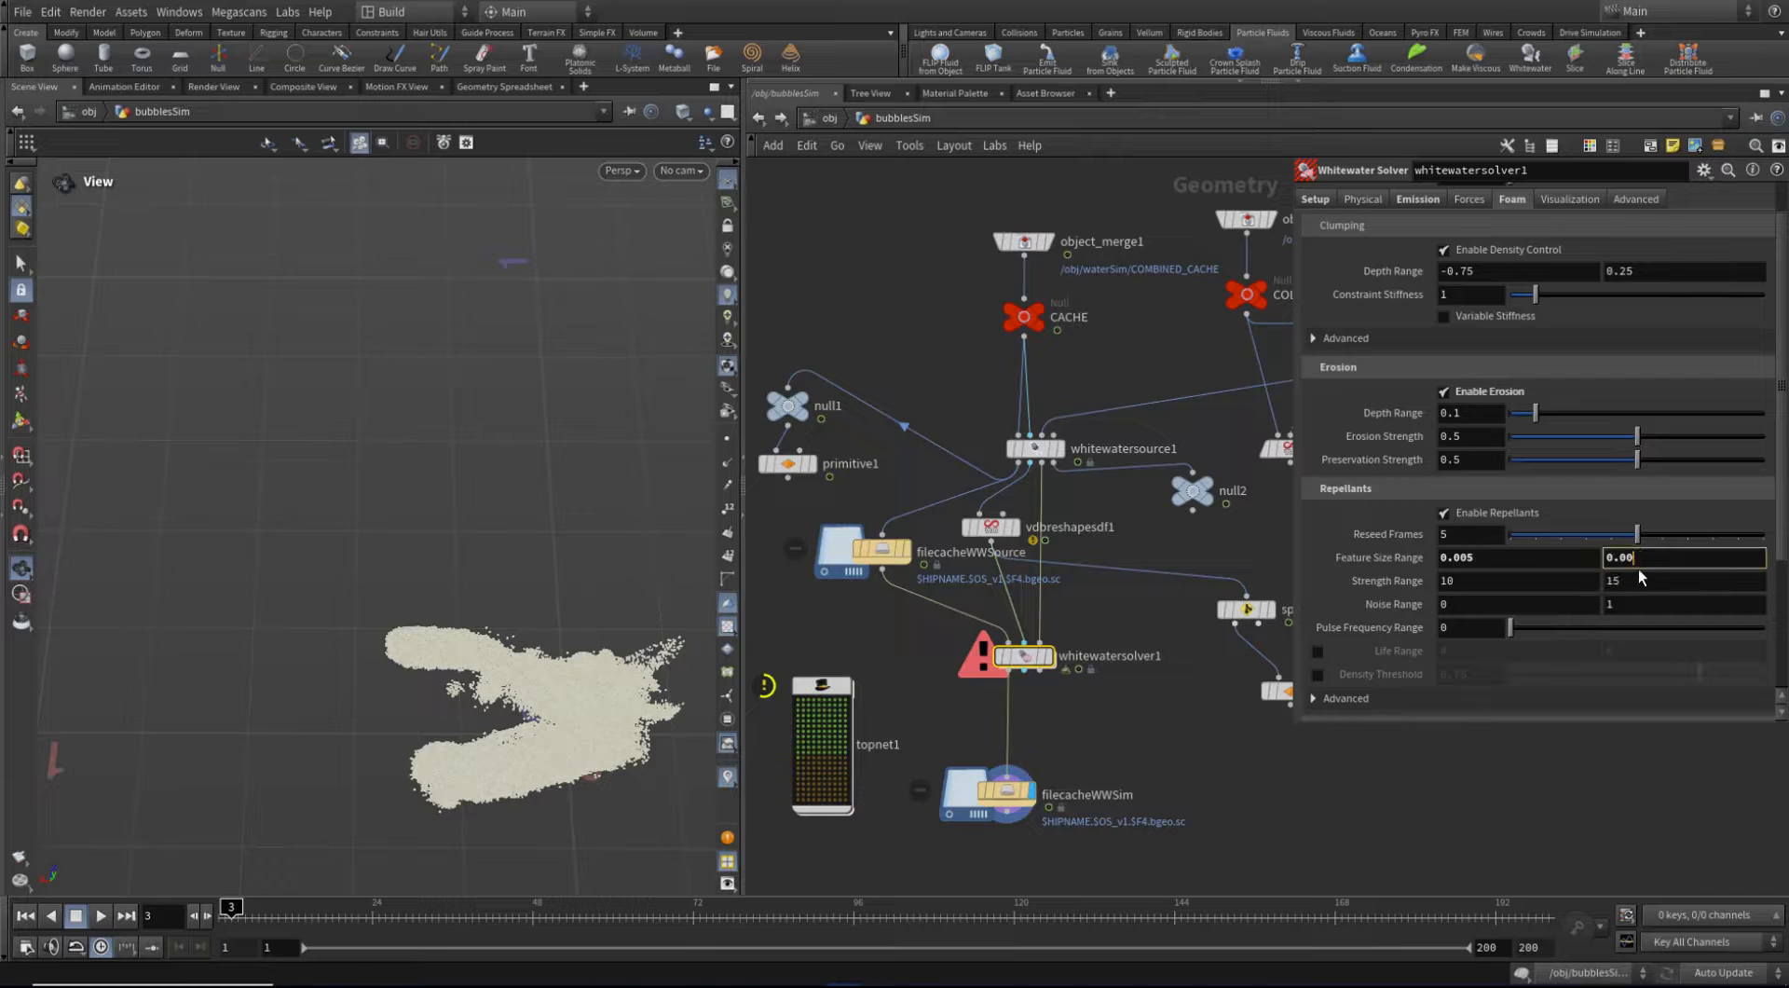
right_click(1378, 568)
left_click(1519, 852)
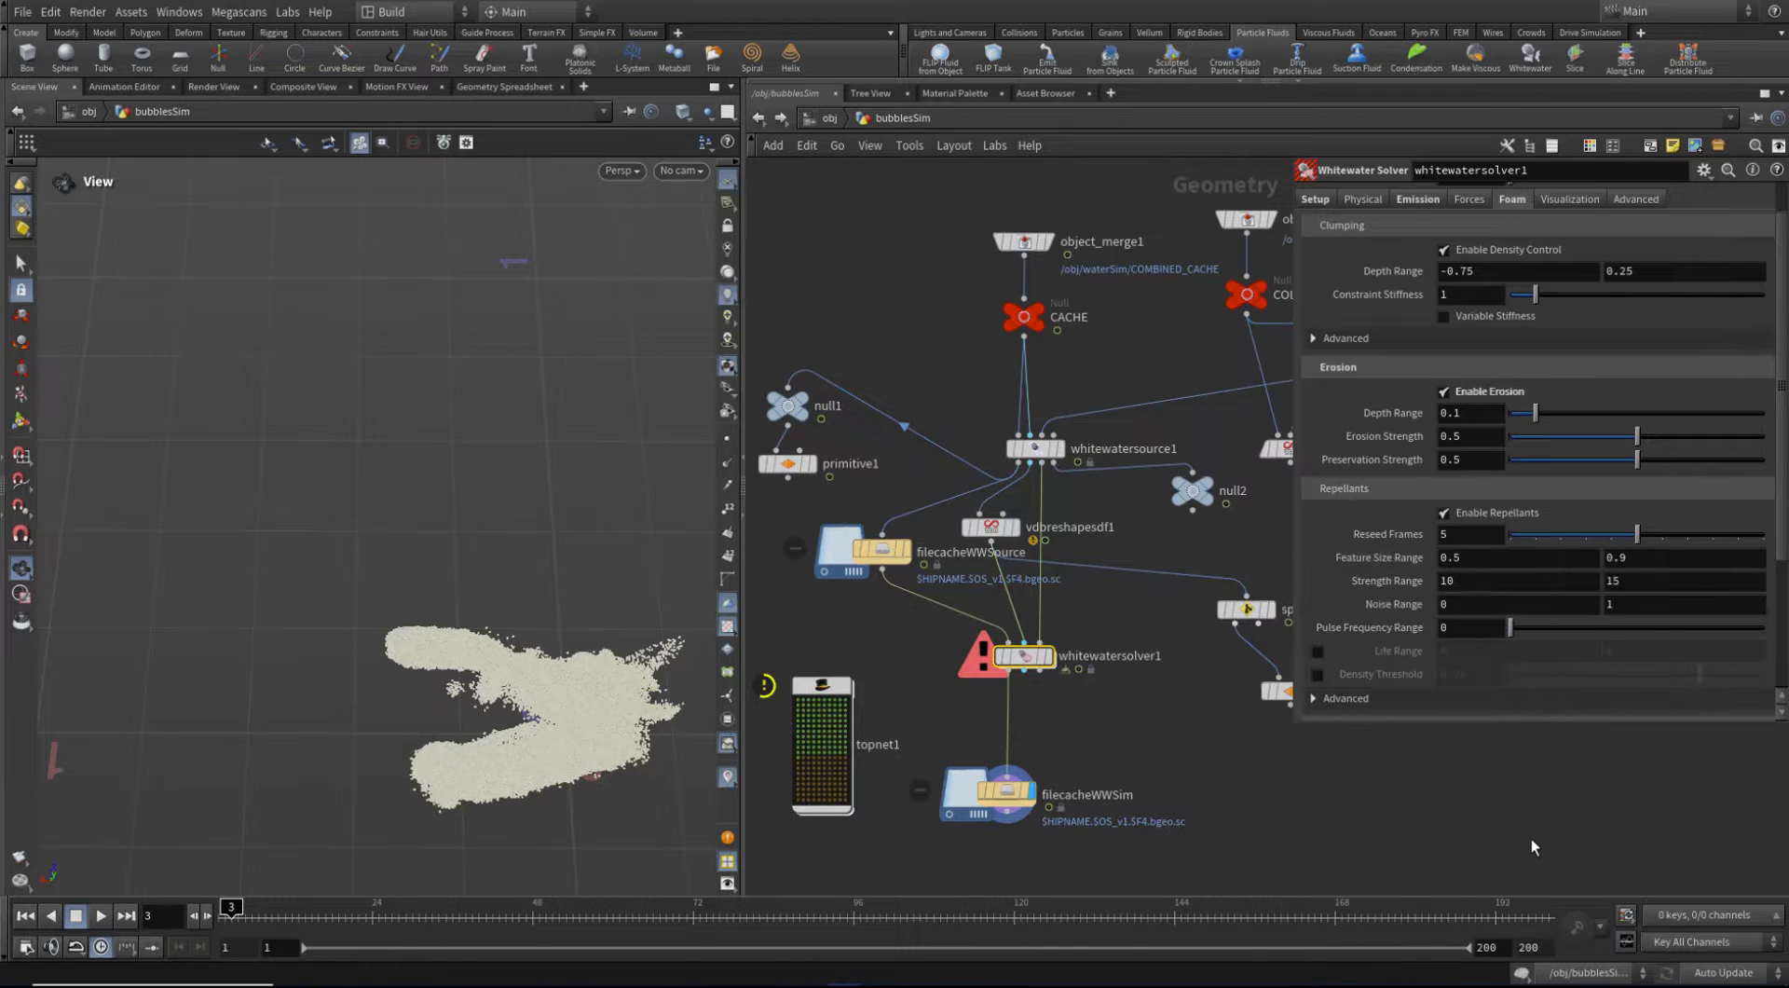
Set the whitewater solver's repellants feature size range to 0.005 and 0.02
key("Tab")
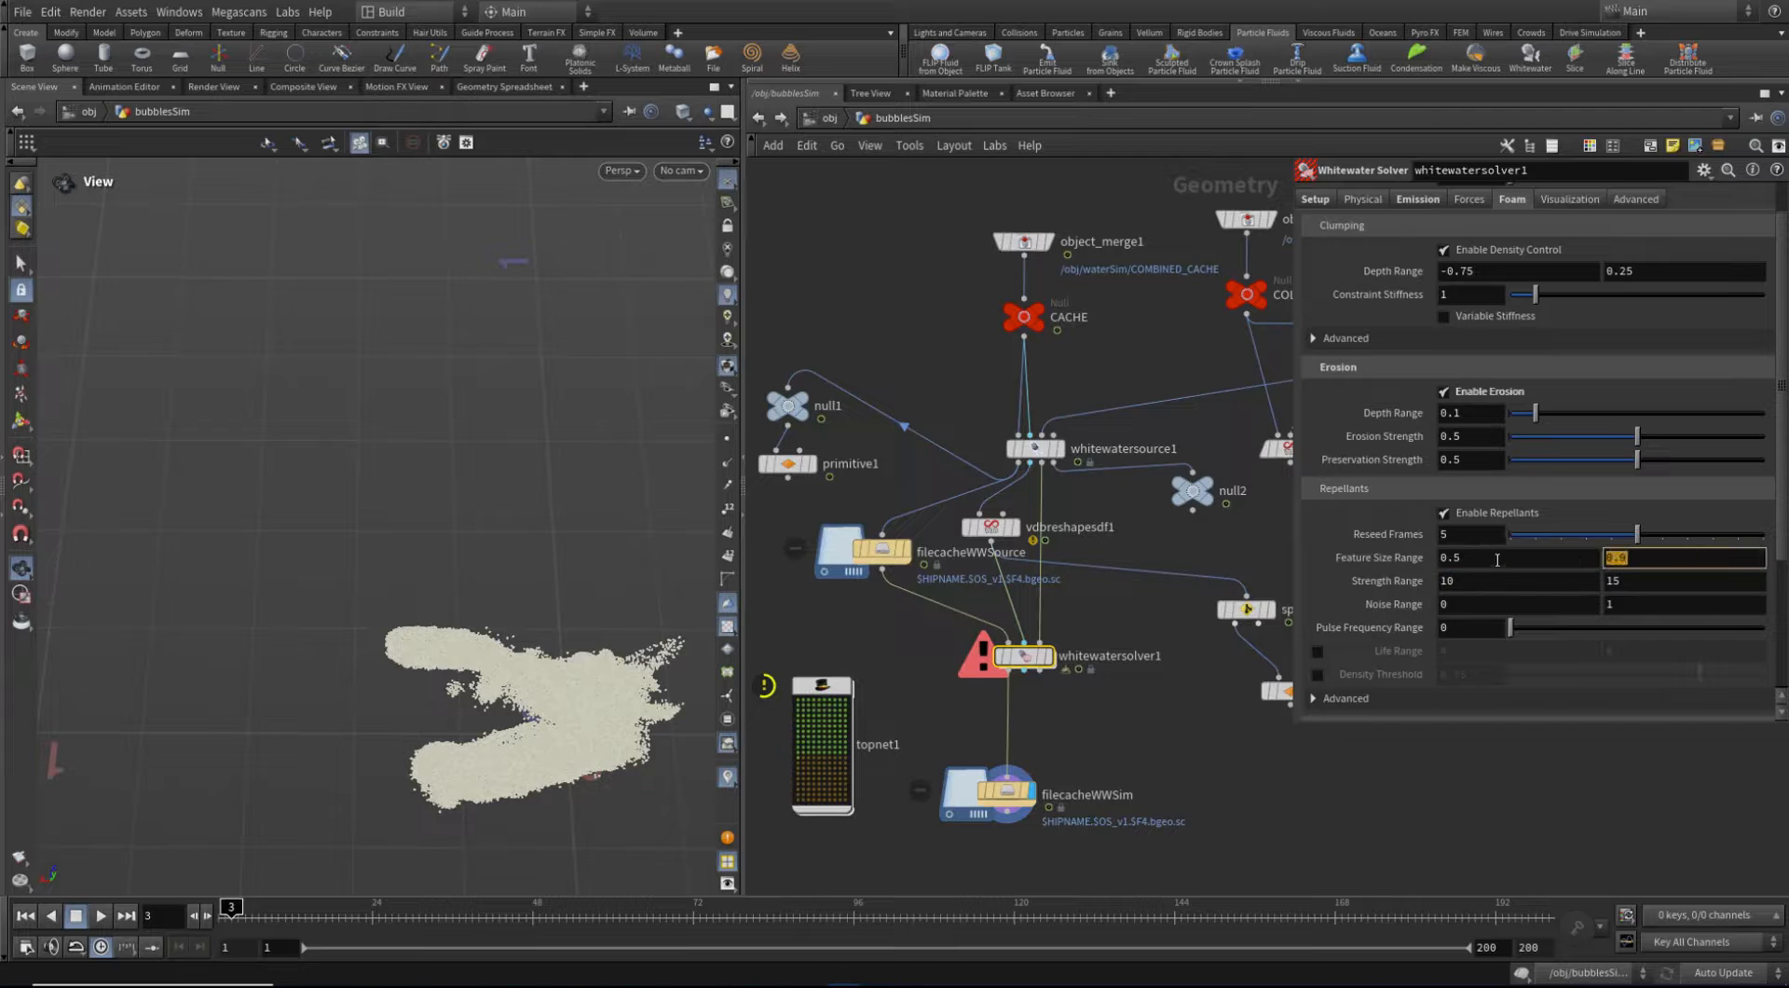
left_click(1453, 557)
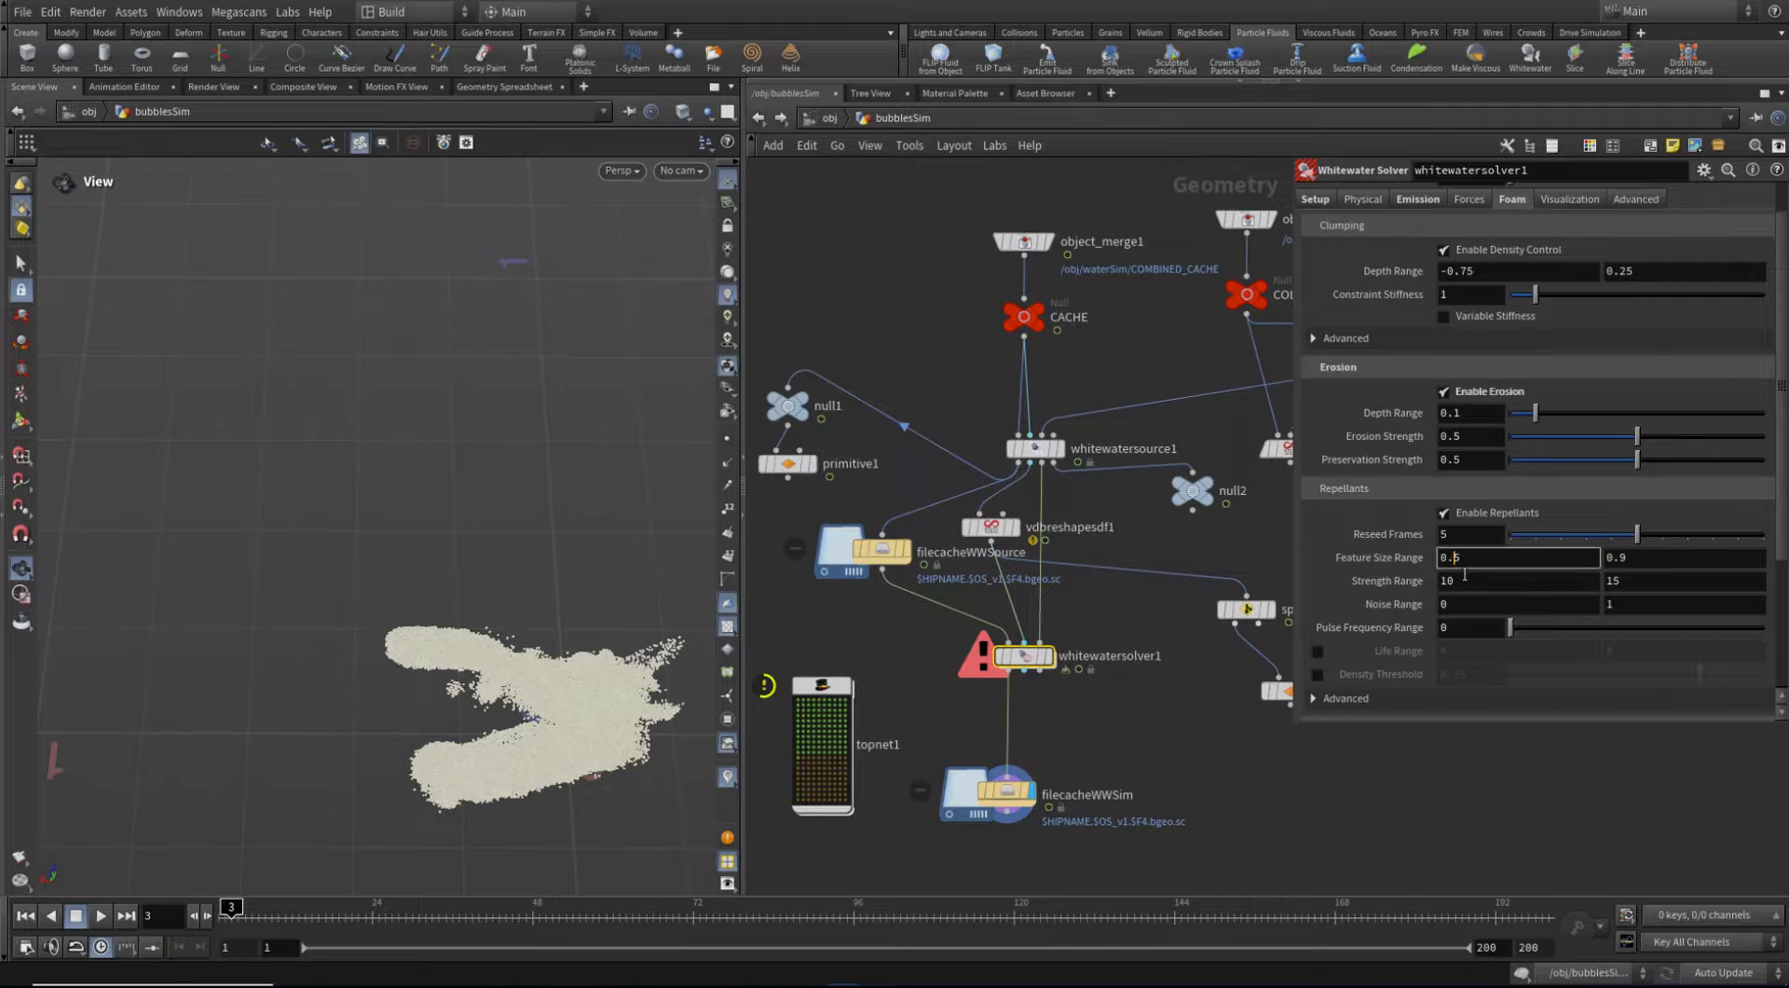
type("00")
key("Return")
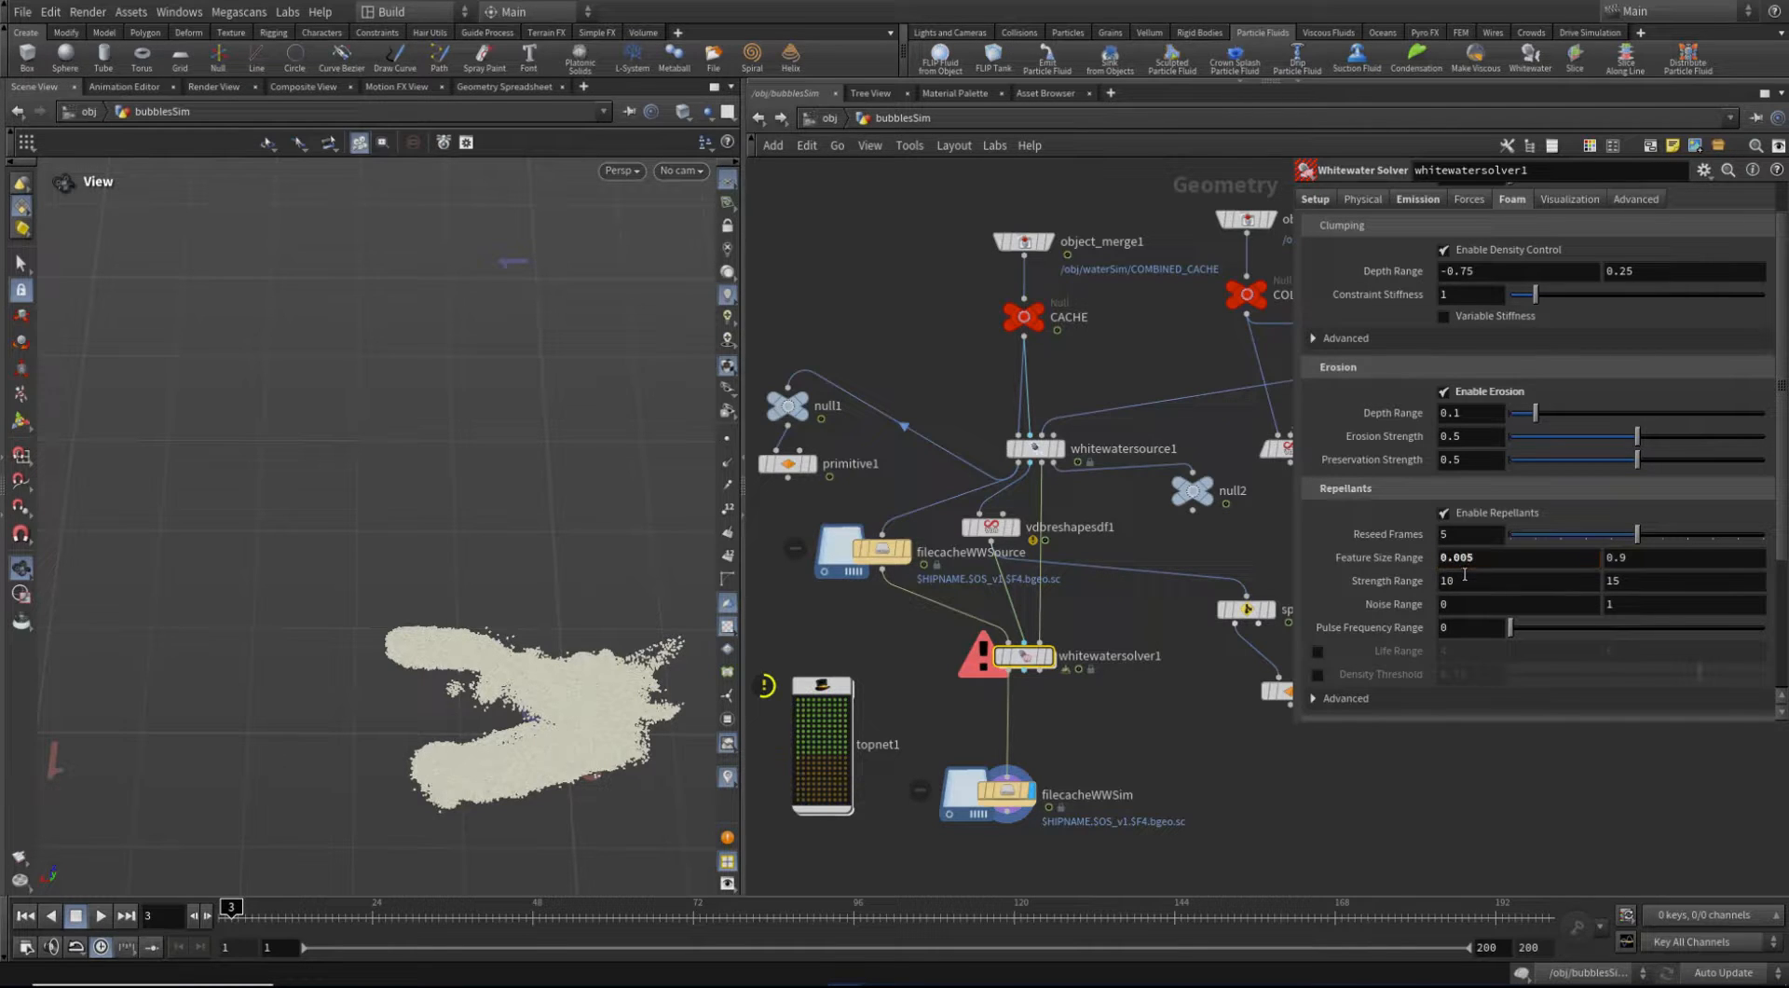
left_click_drag(1620, 557, 1646, 560)
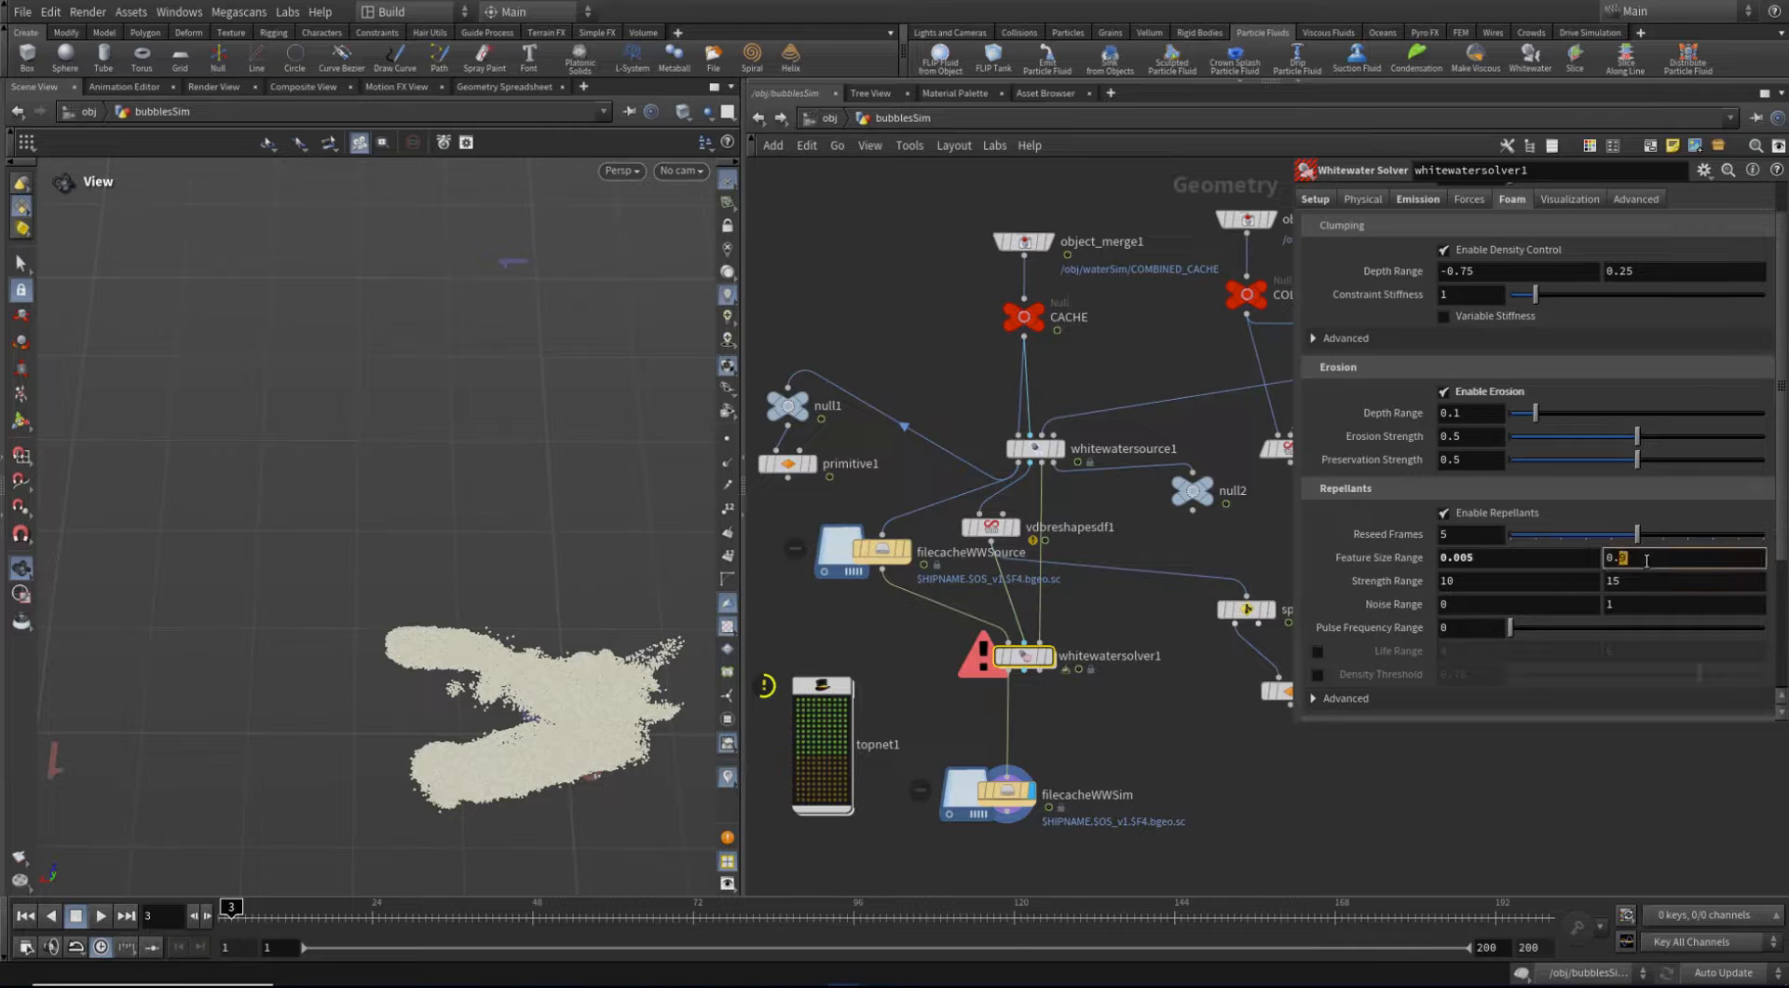
type("02")
key("Return")
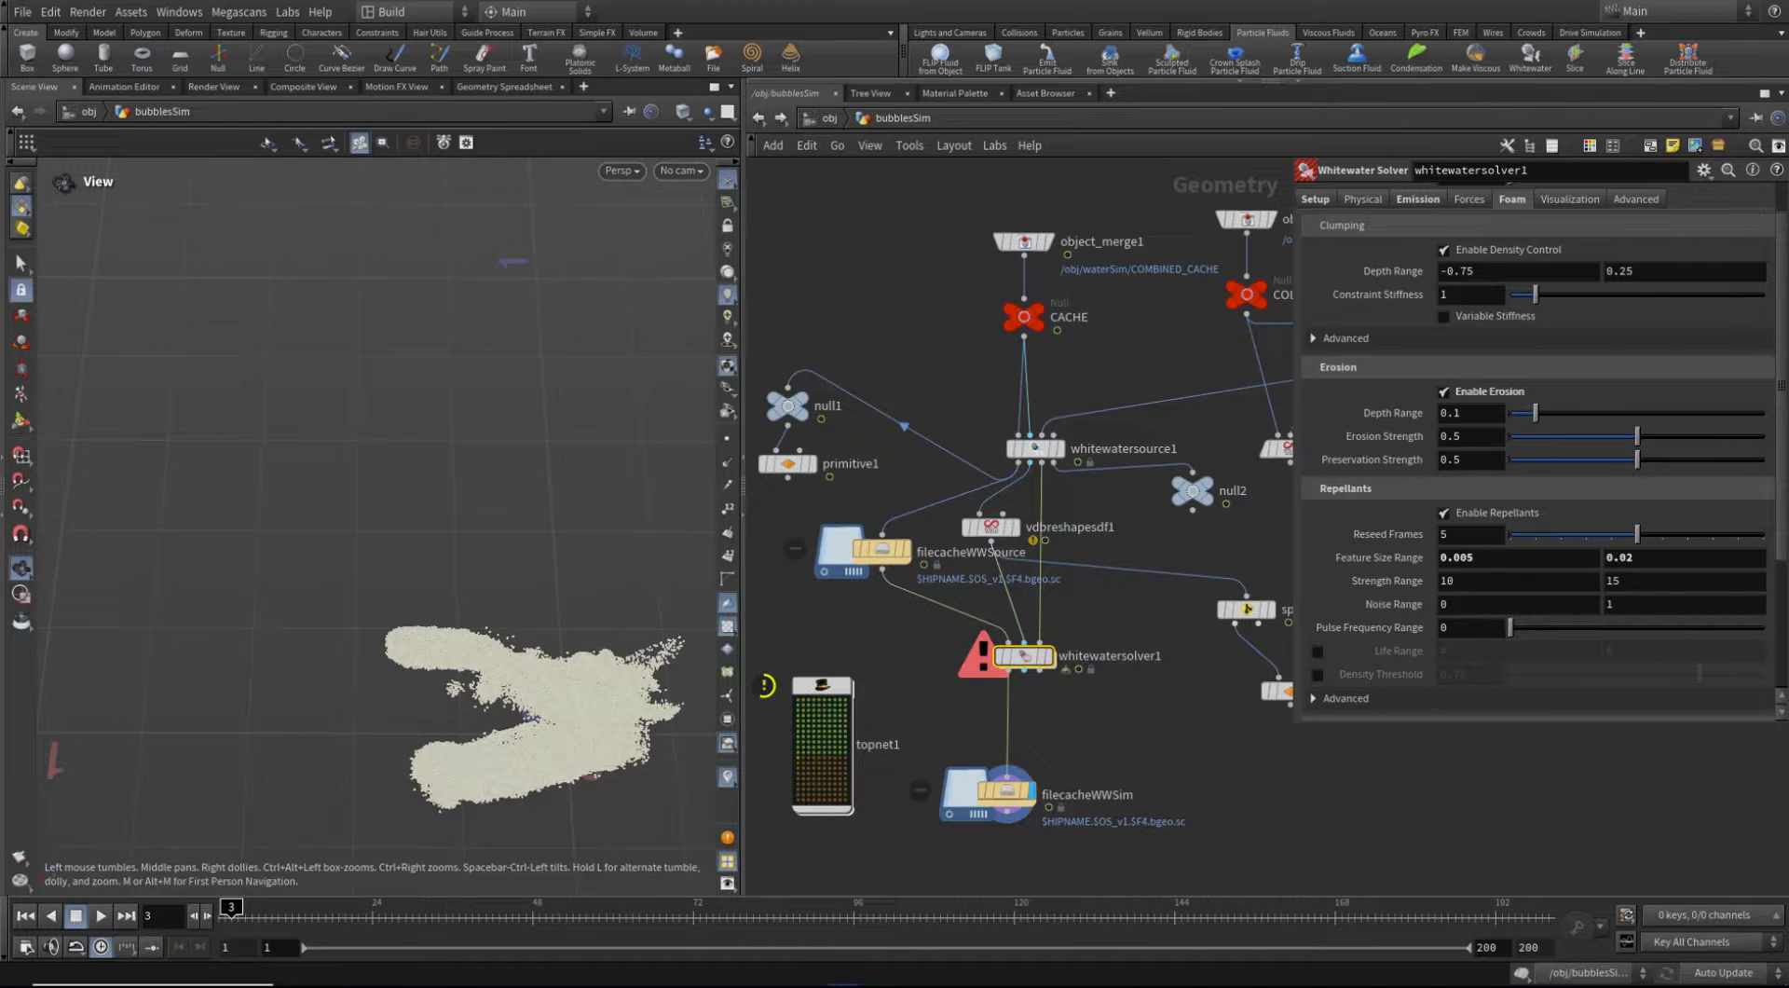
Review the whitewater solver's foam, advanced clumping, emission, physical and setup parameters
scroll(1573, 658, "down", 3)
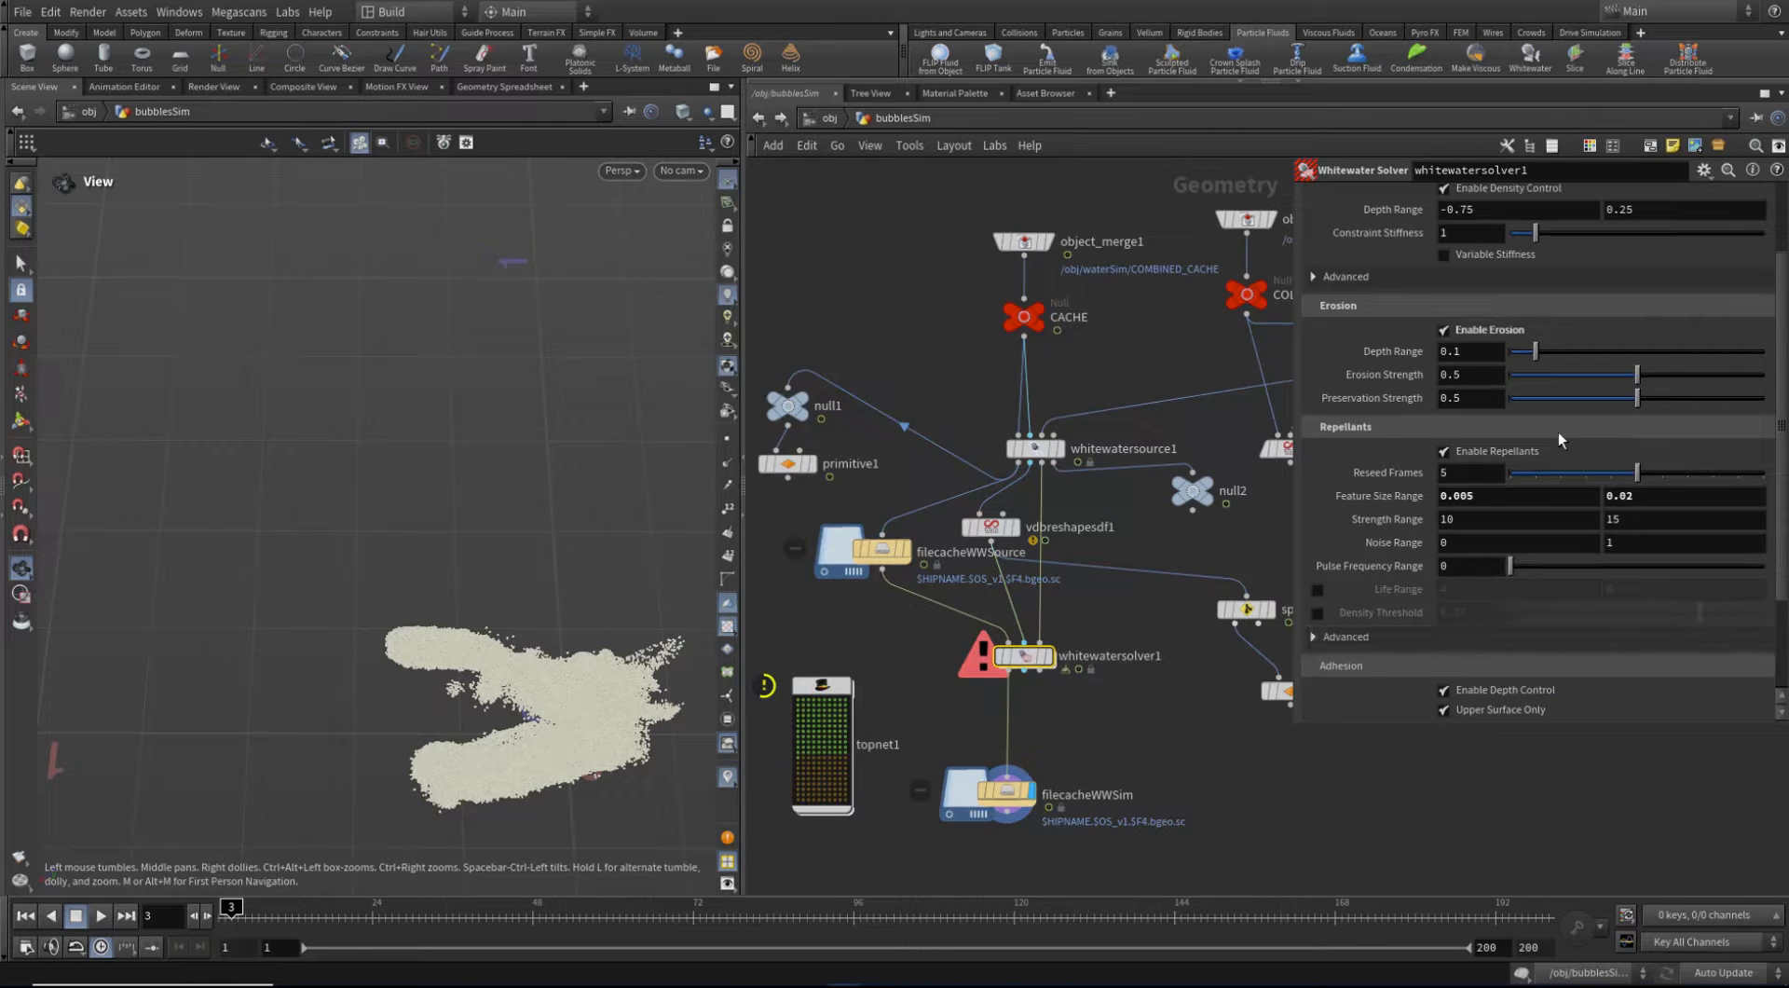
scroll(1561, 438, "up", 3)
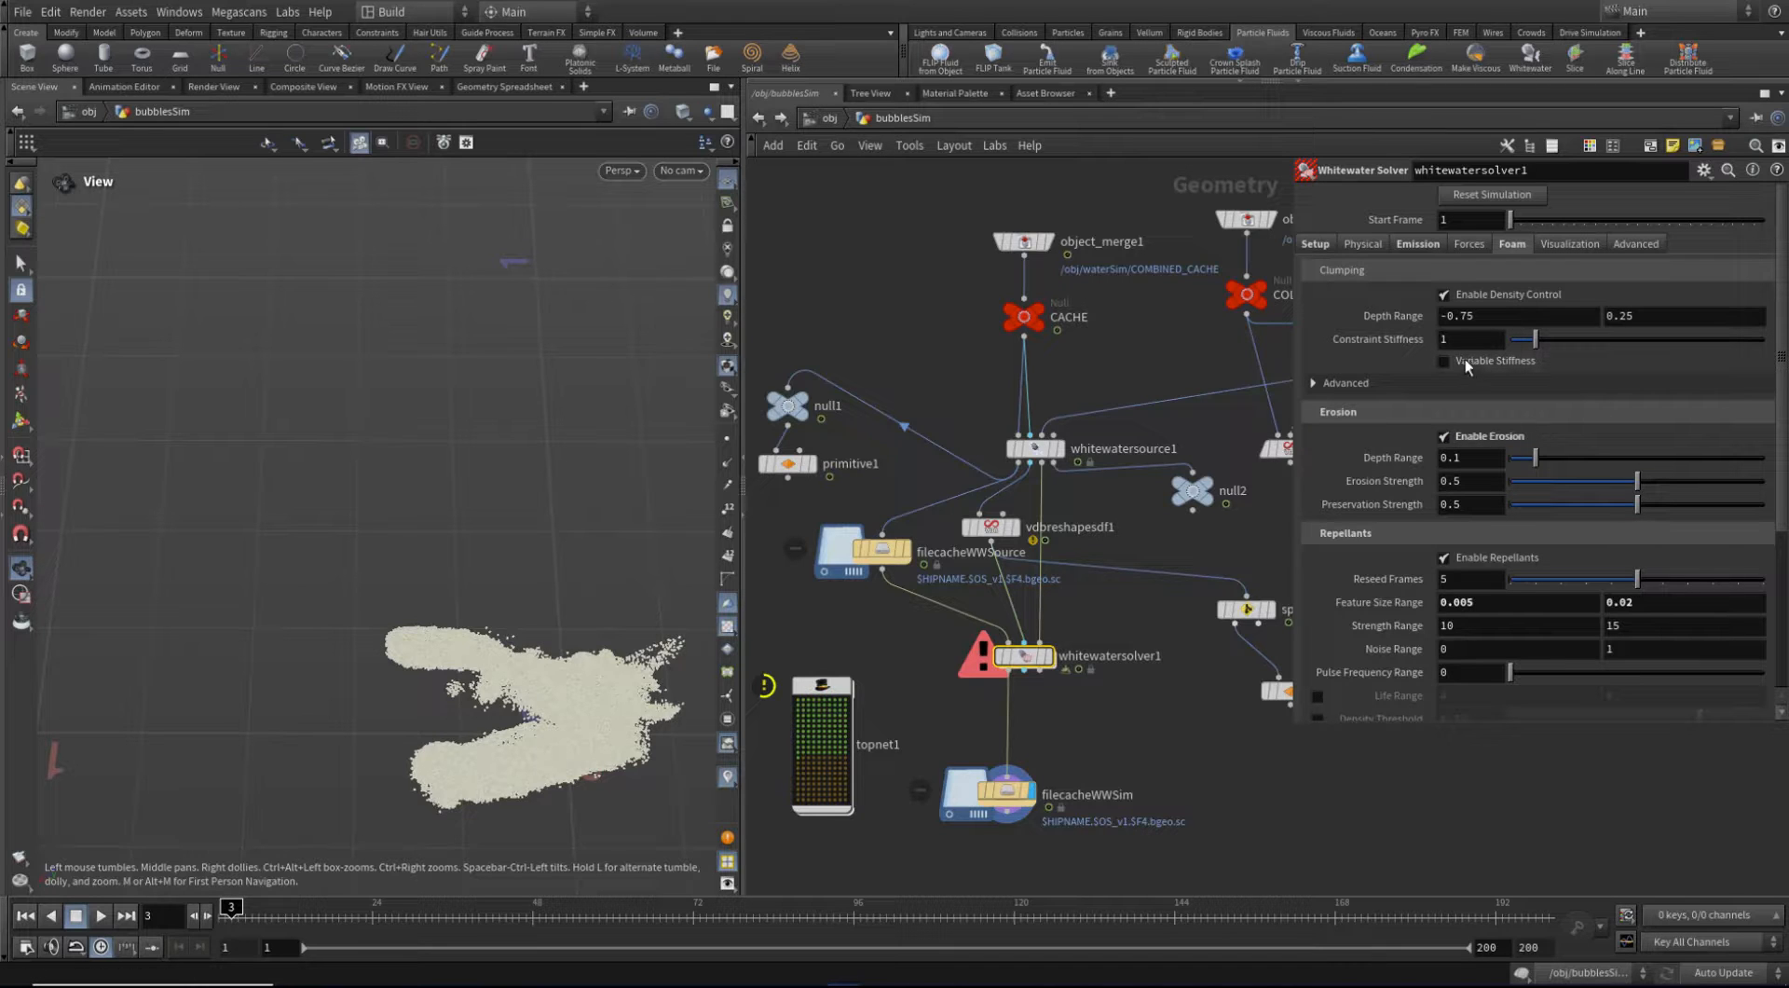
left_click(1312, 383)
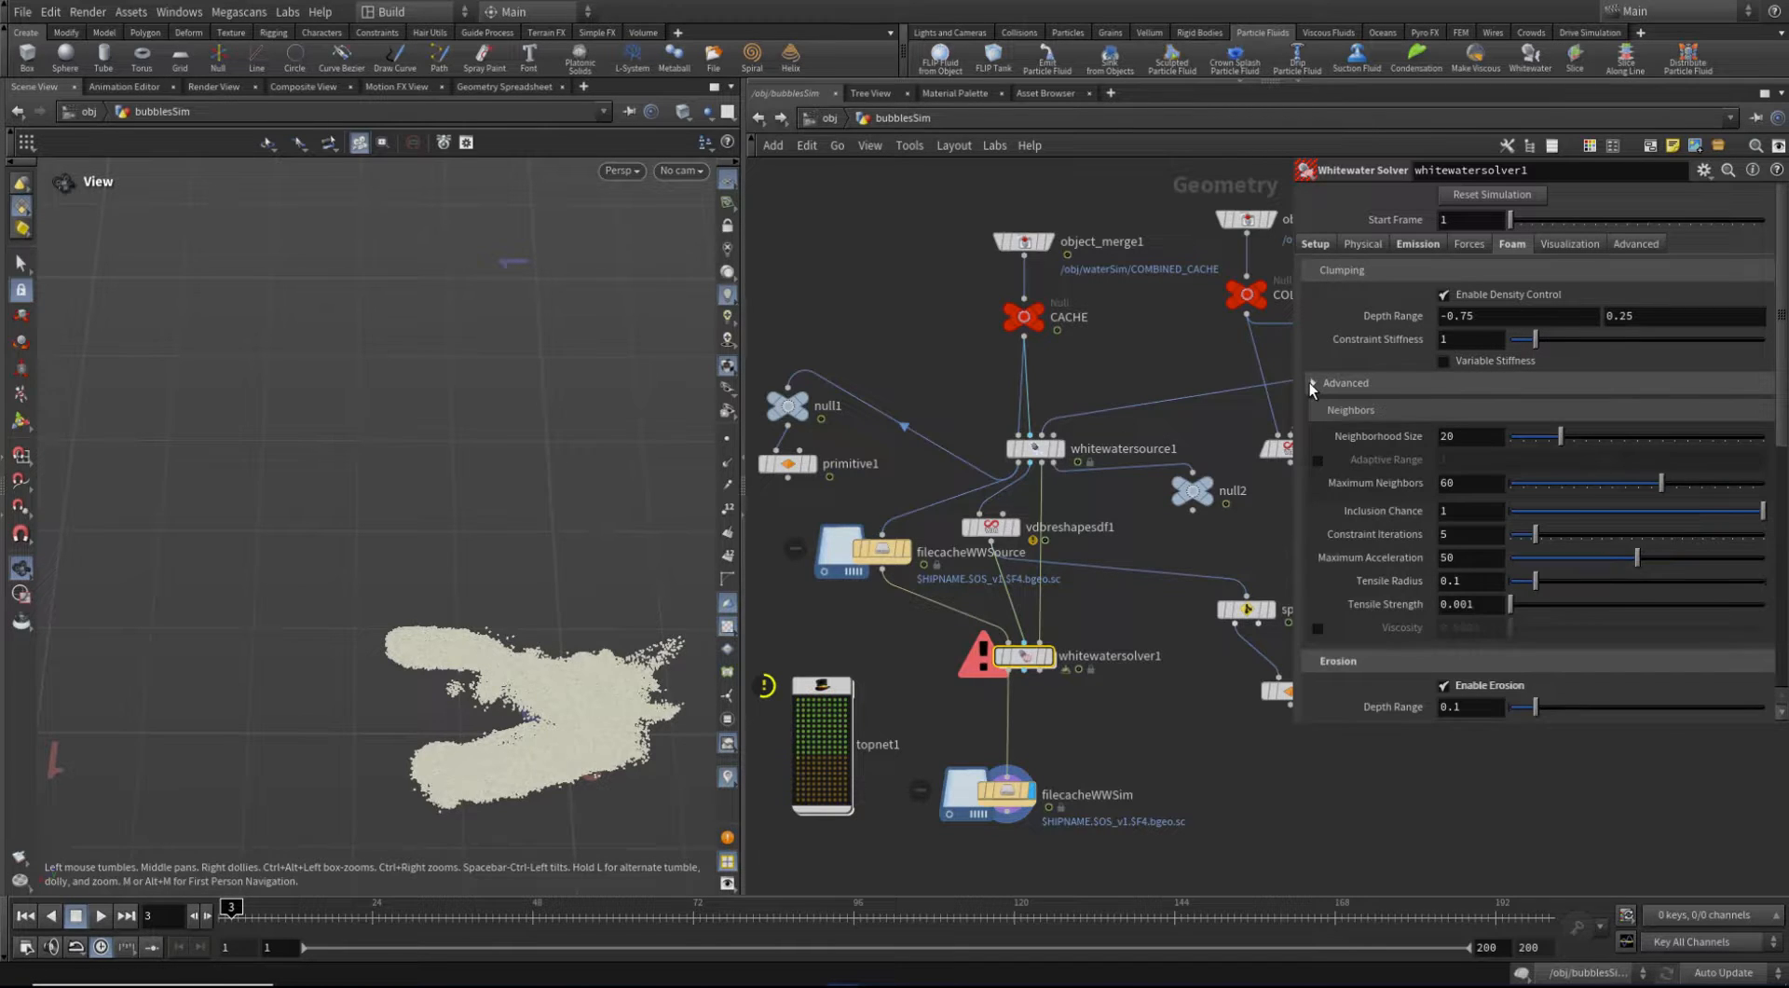
left_click(1310, 382)
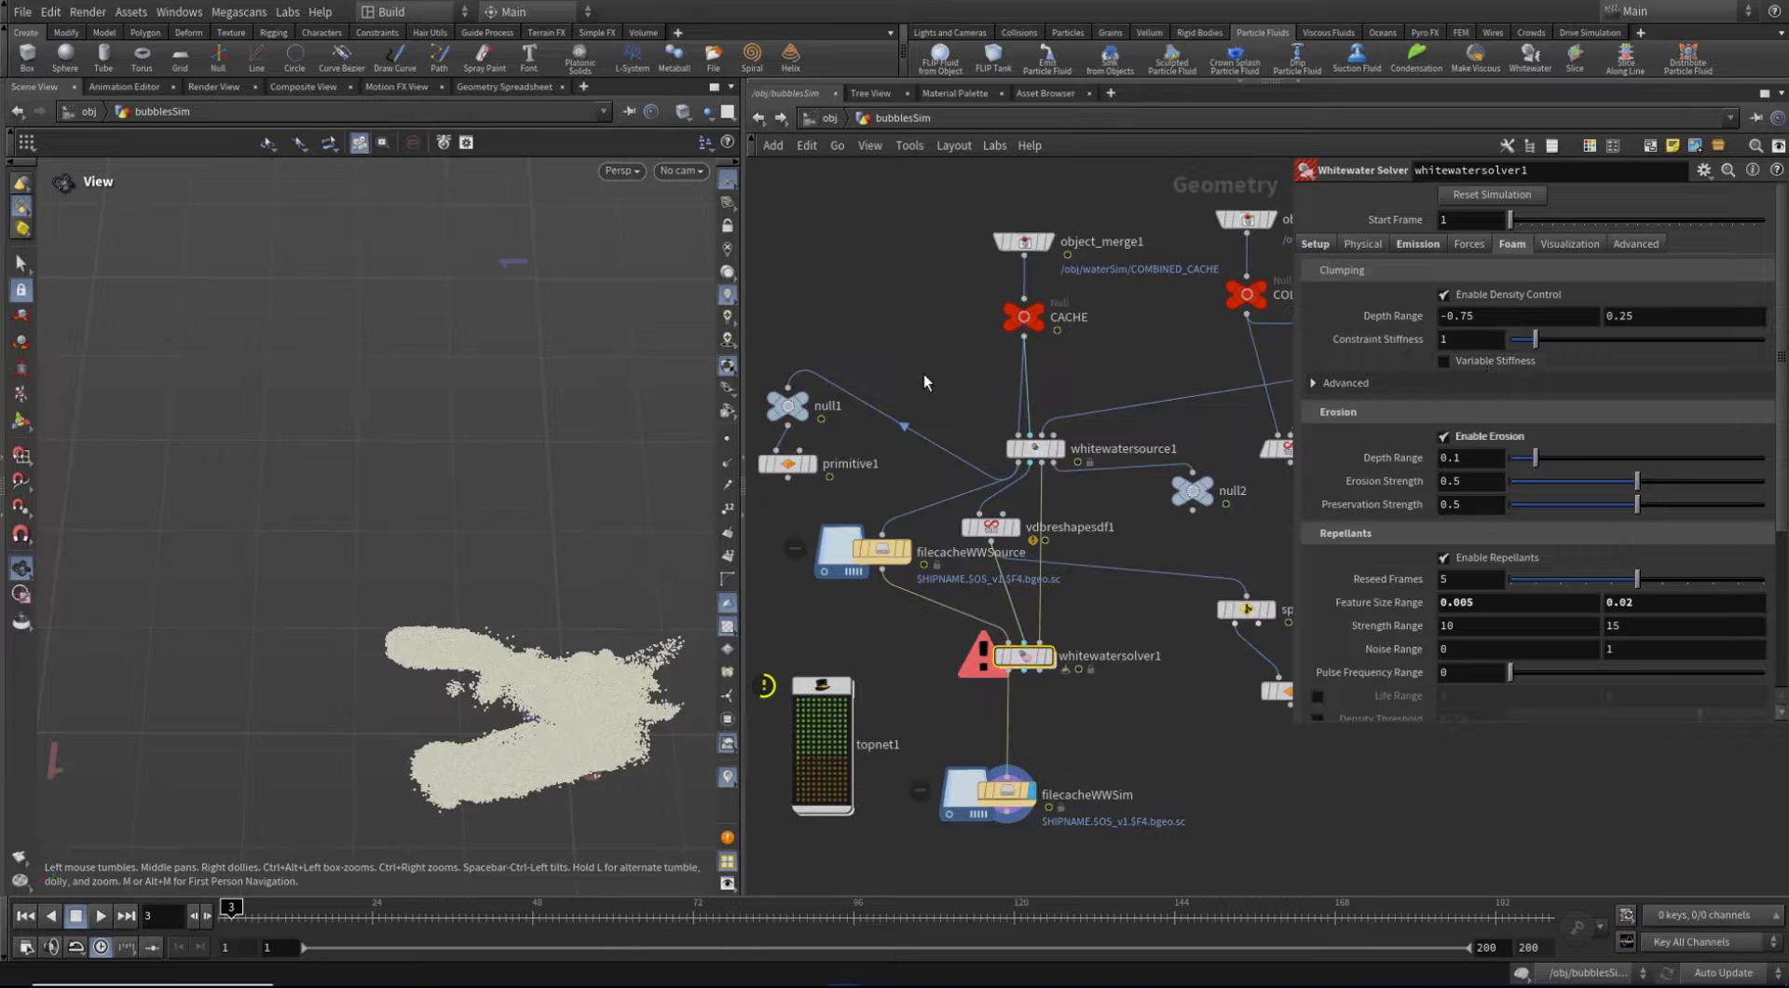
left_click(1417, 244)
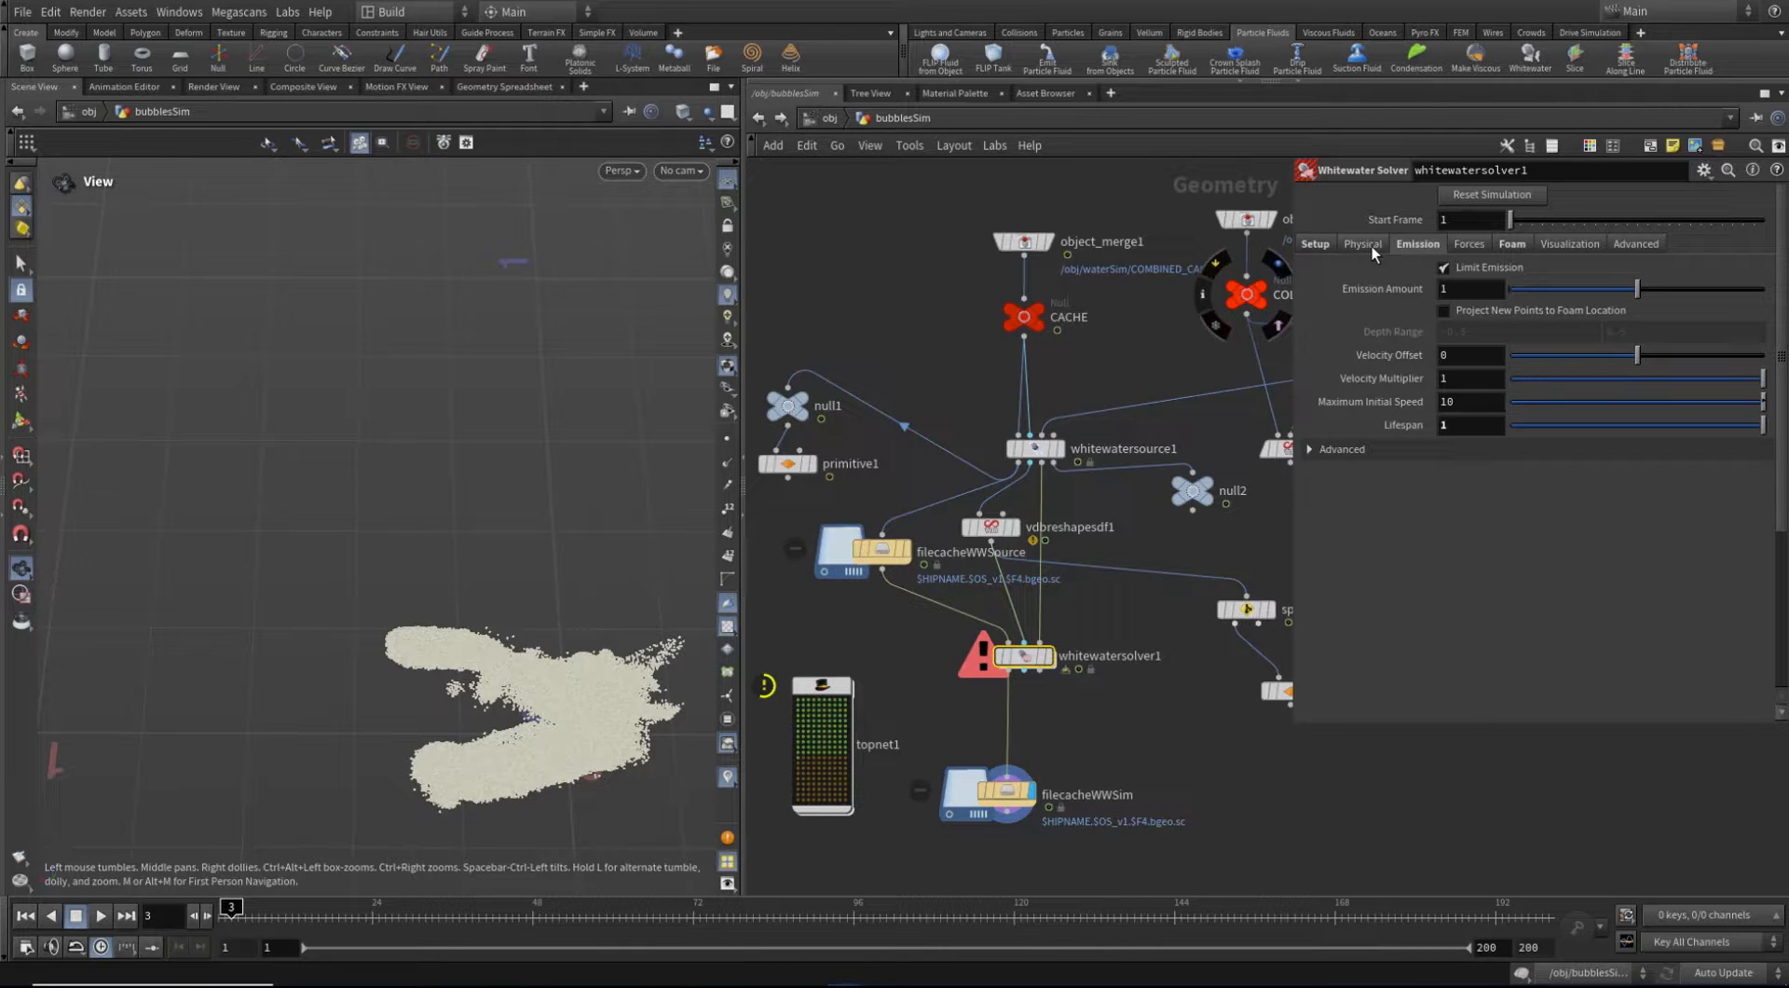
left_click(1368, 245)
left_click(1312, 244)
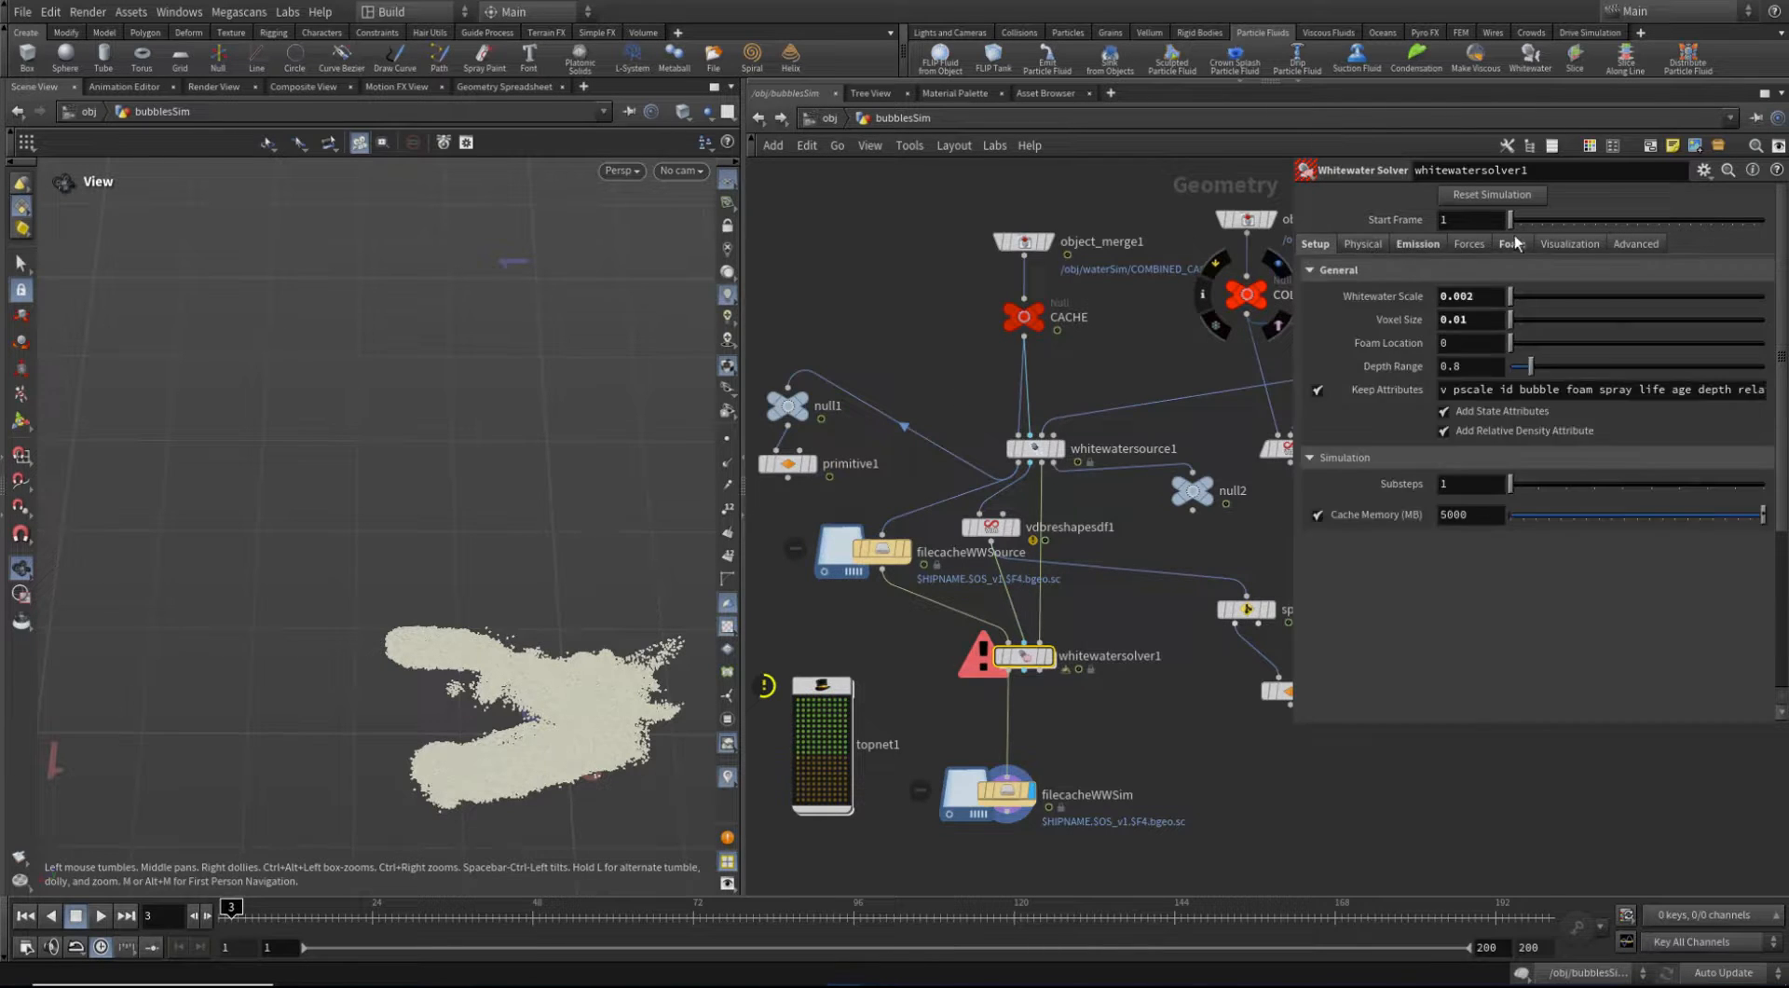
left_click(1512, 245)
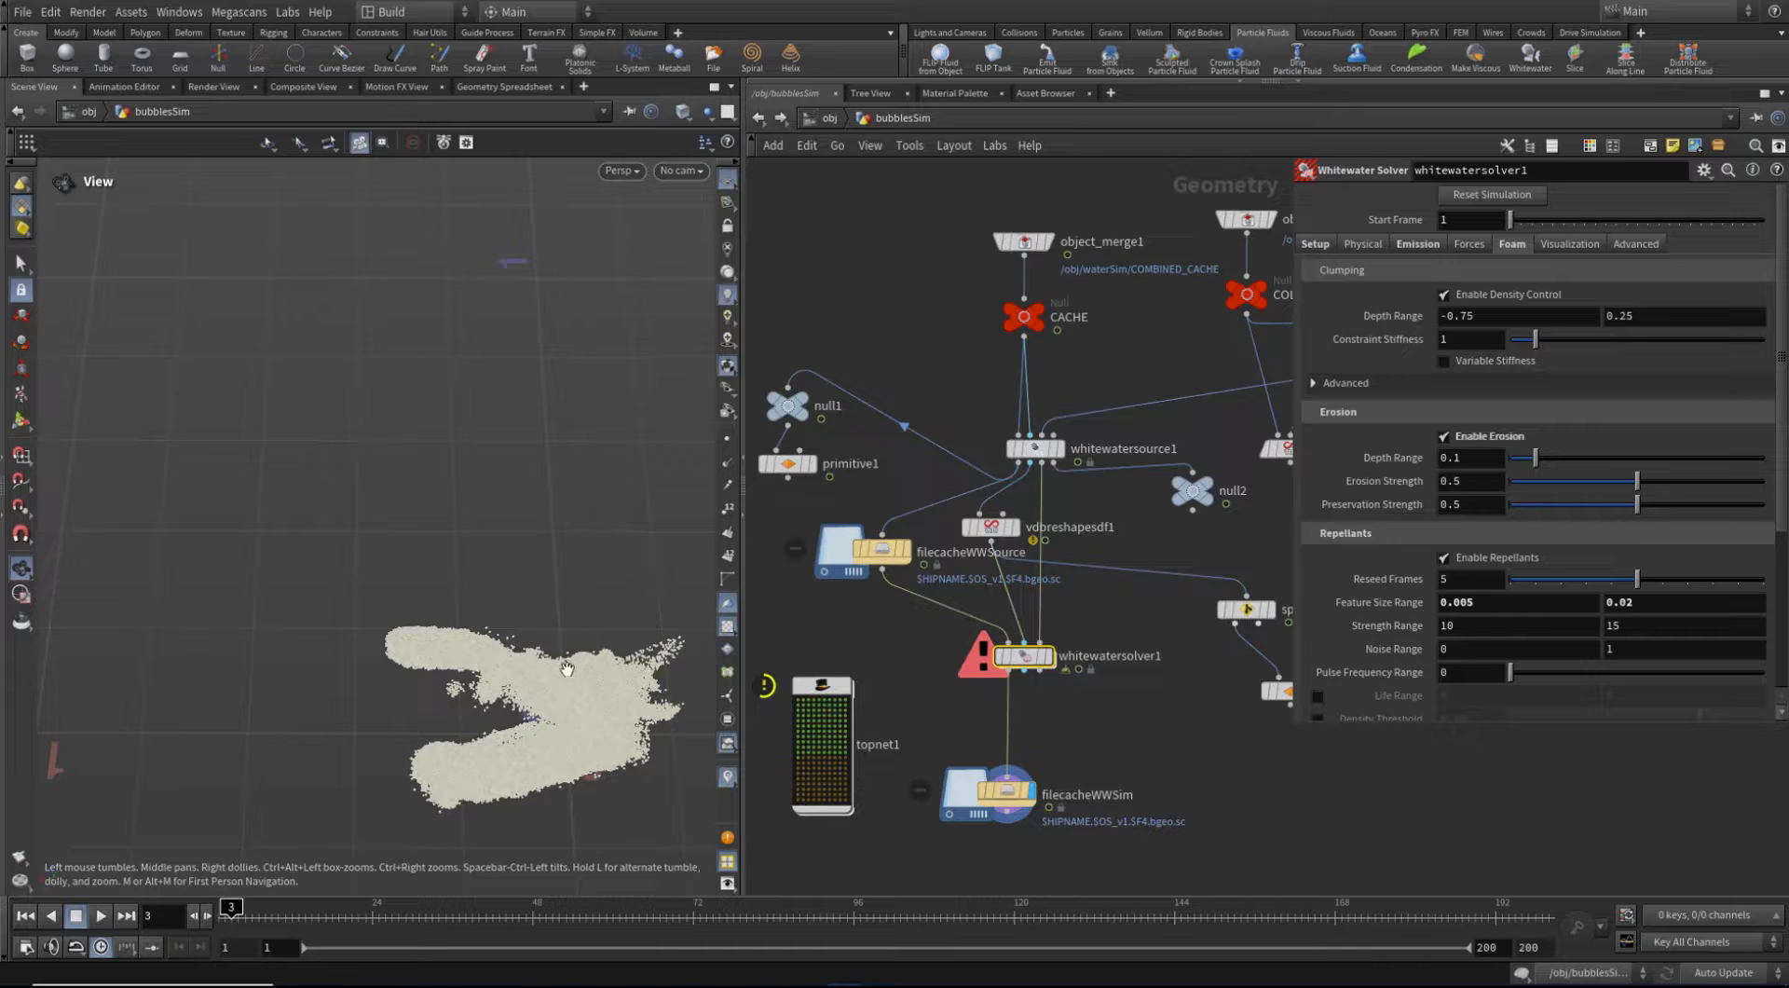
left_click(1518, 604)
key("Tab")
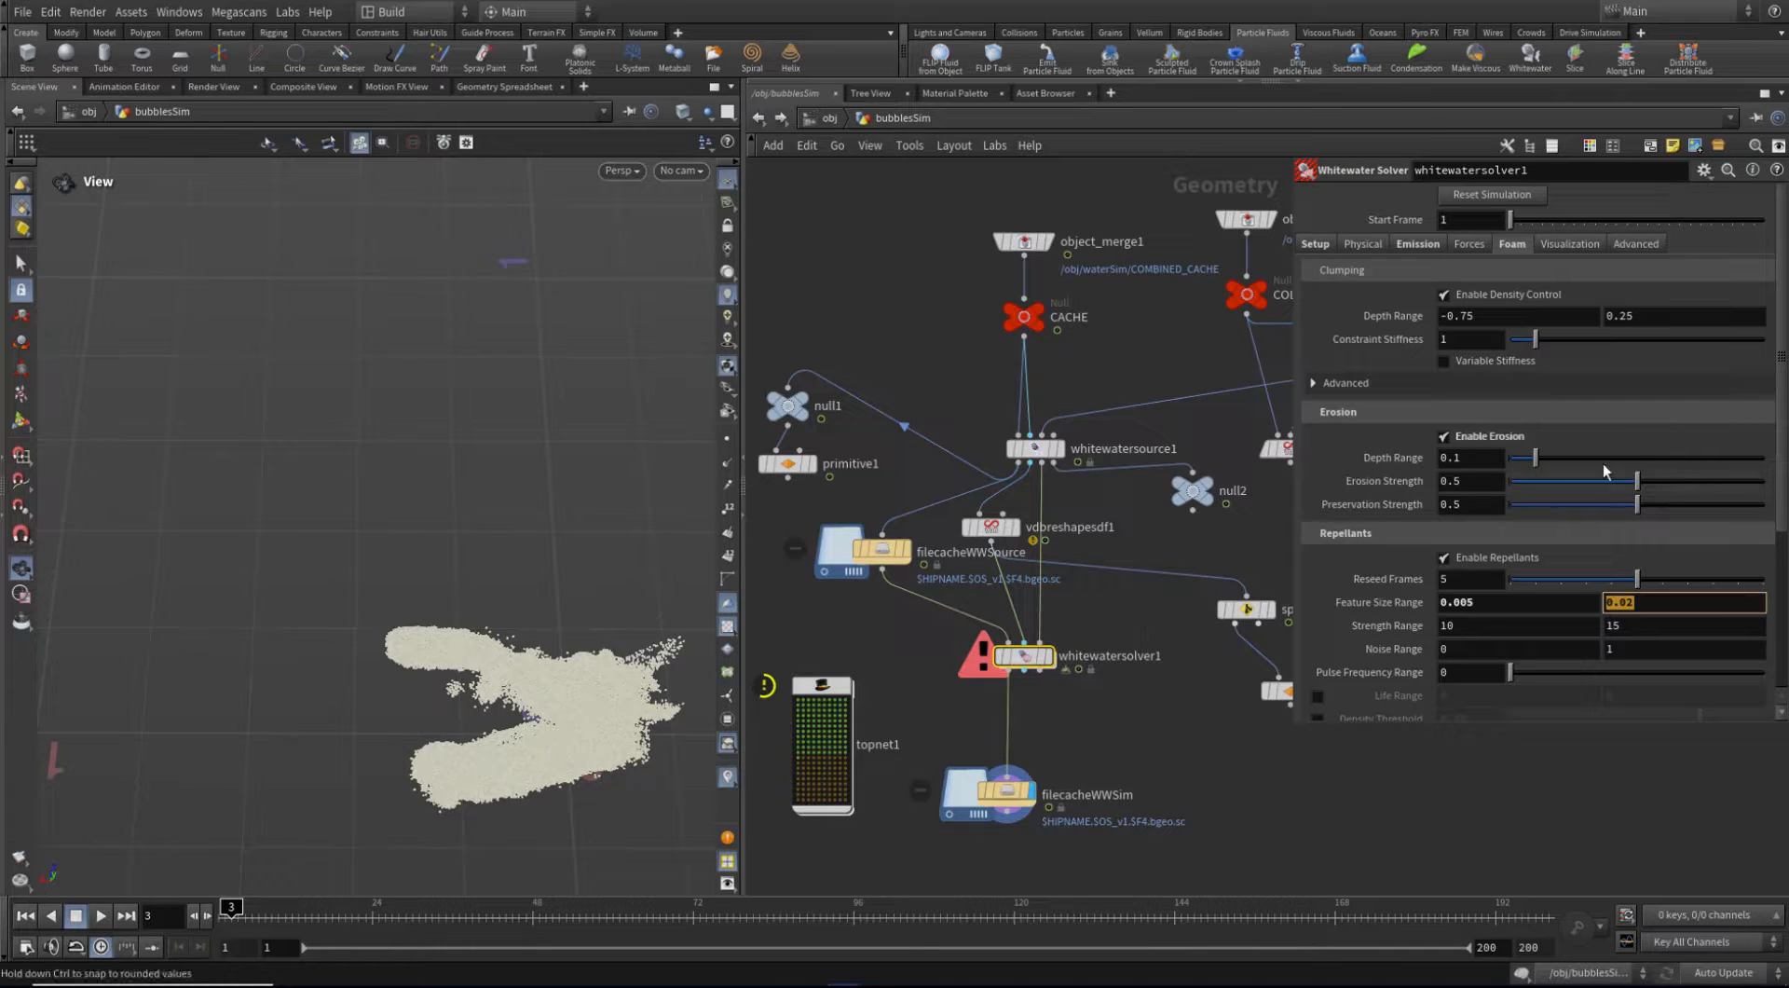
left_click(1415, 245)
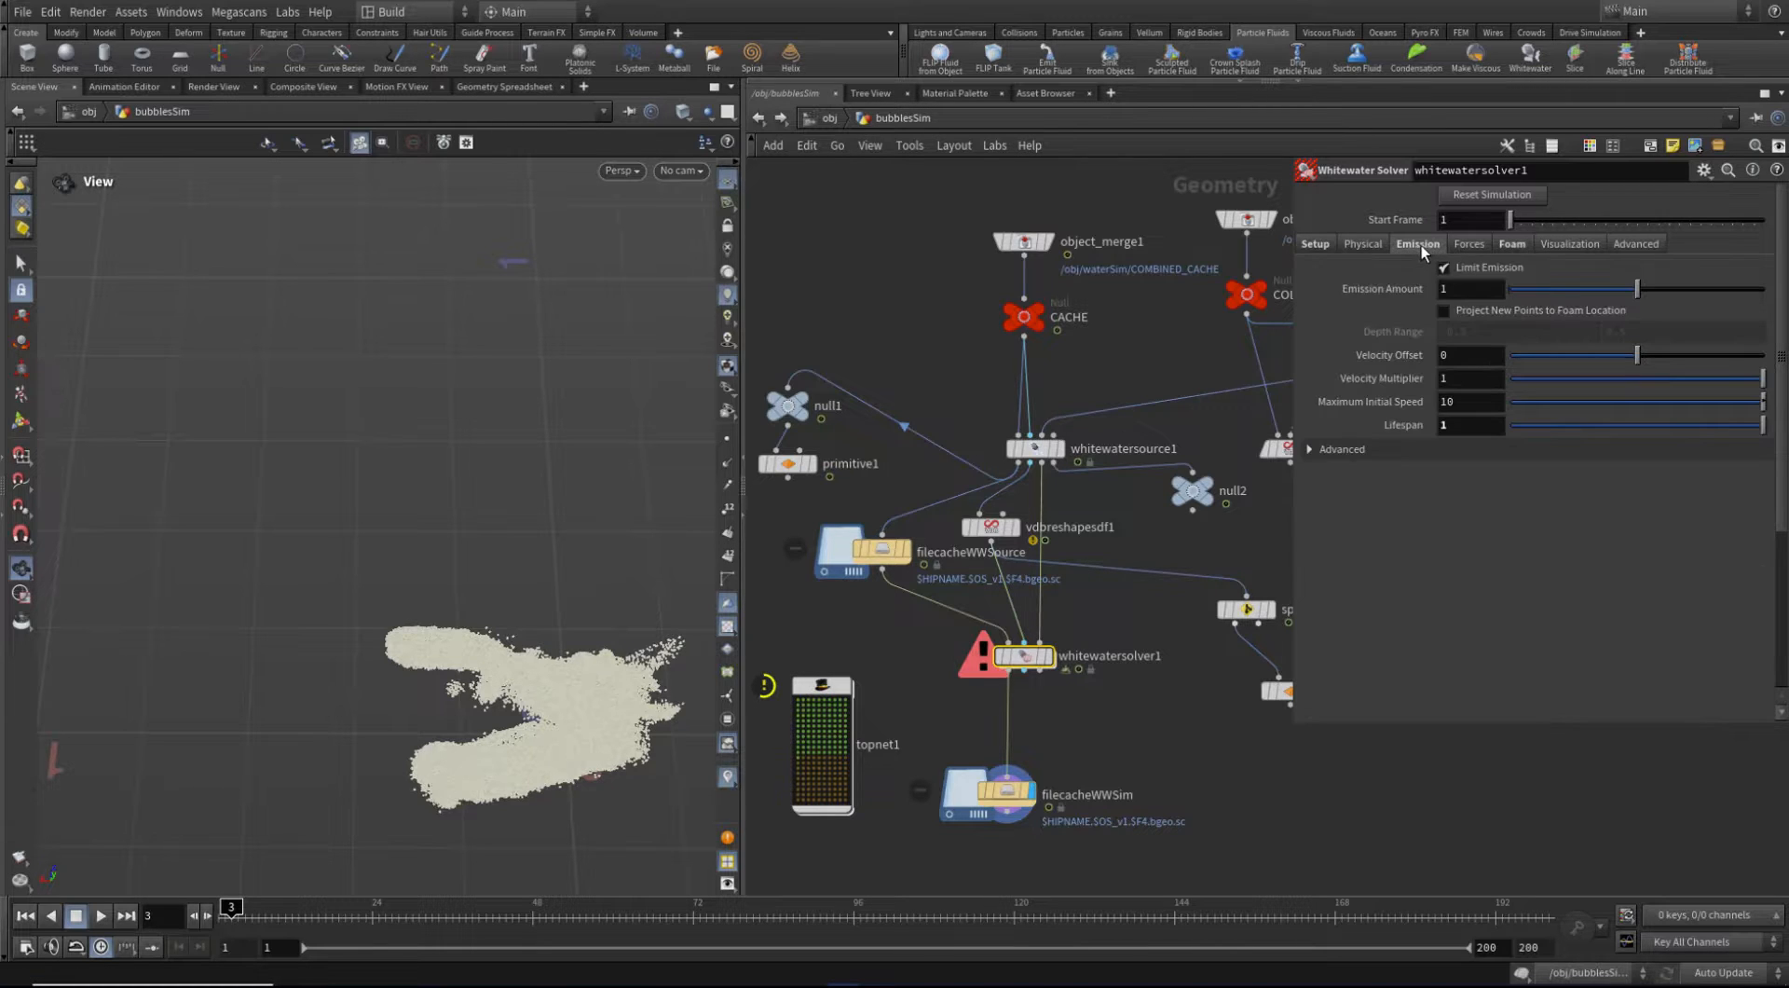
left_click(1364, 246)
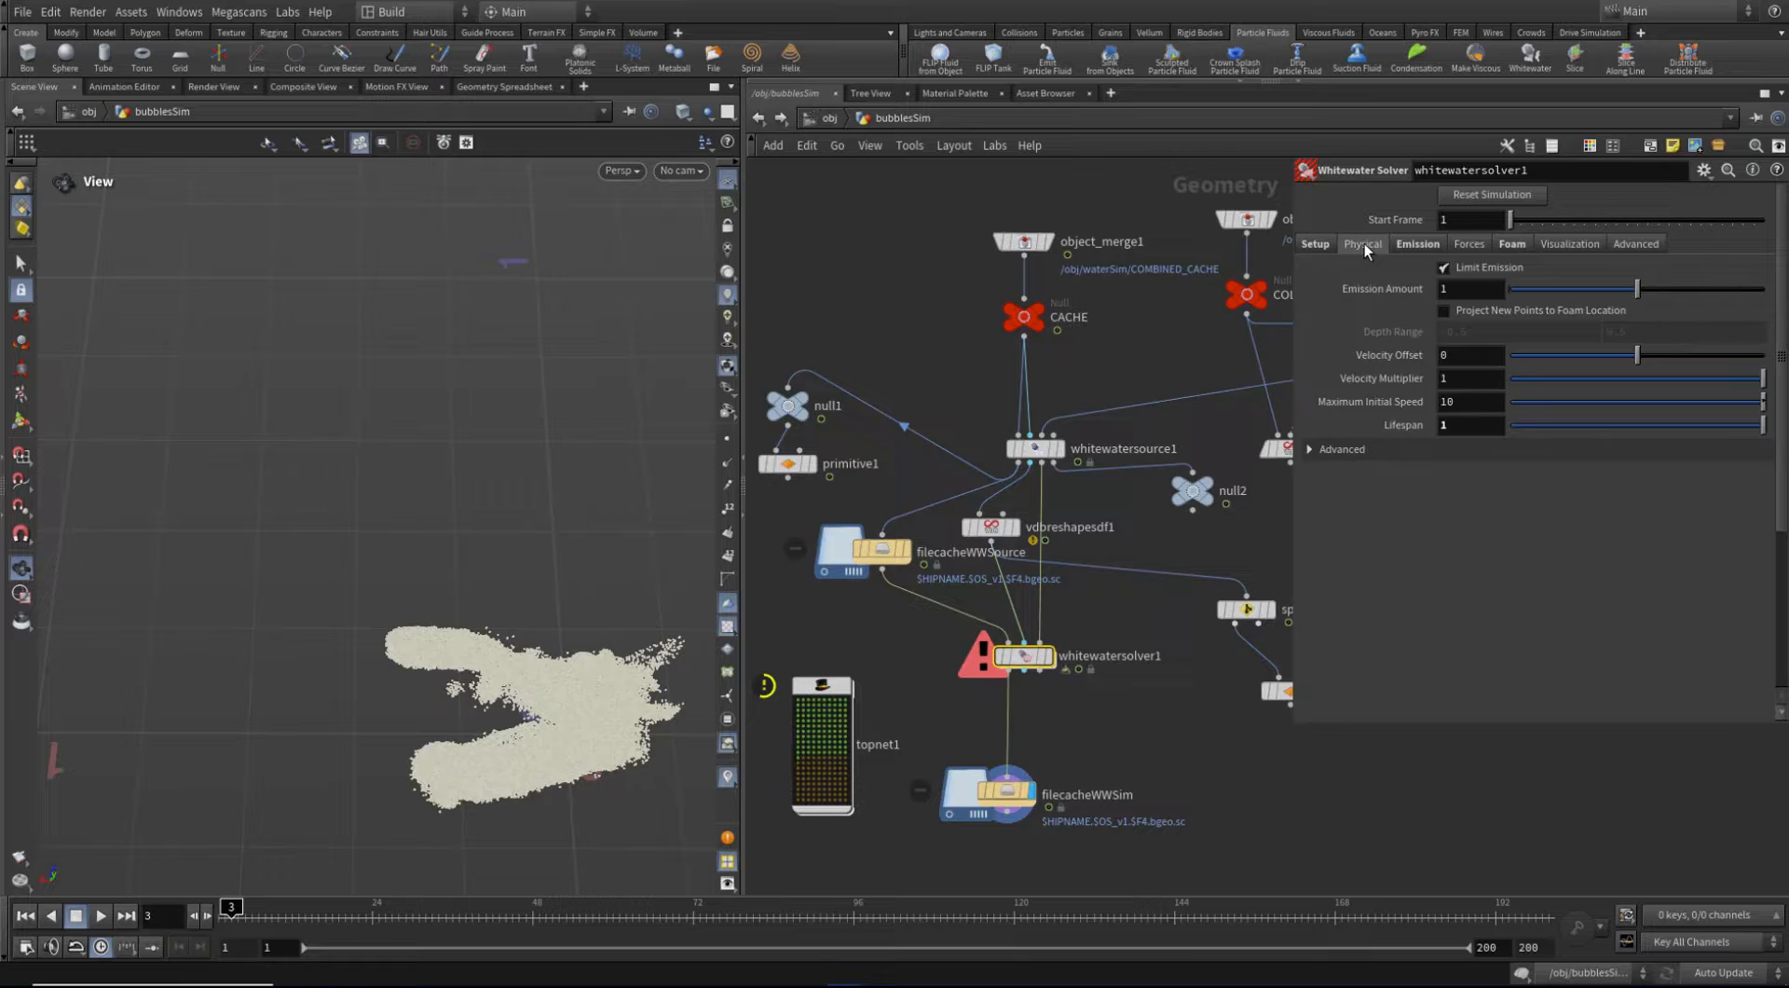
left_click(1314, 244)
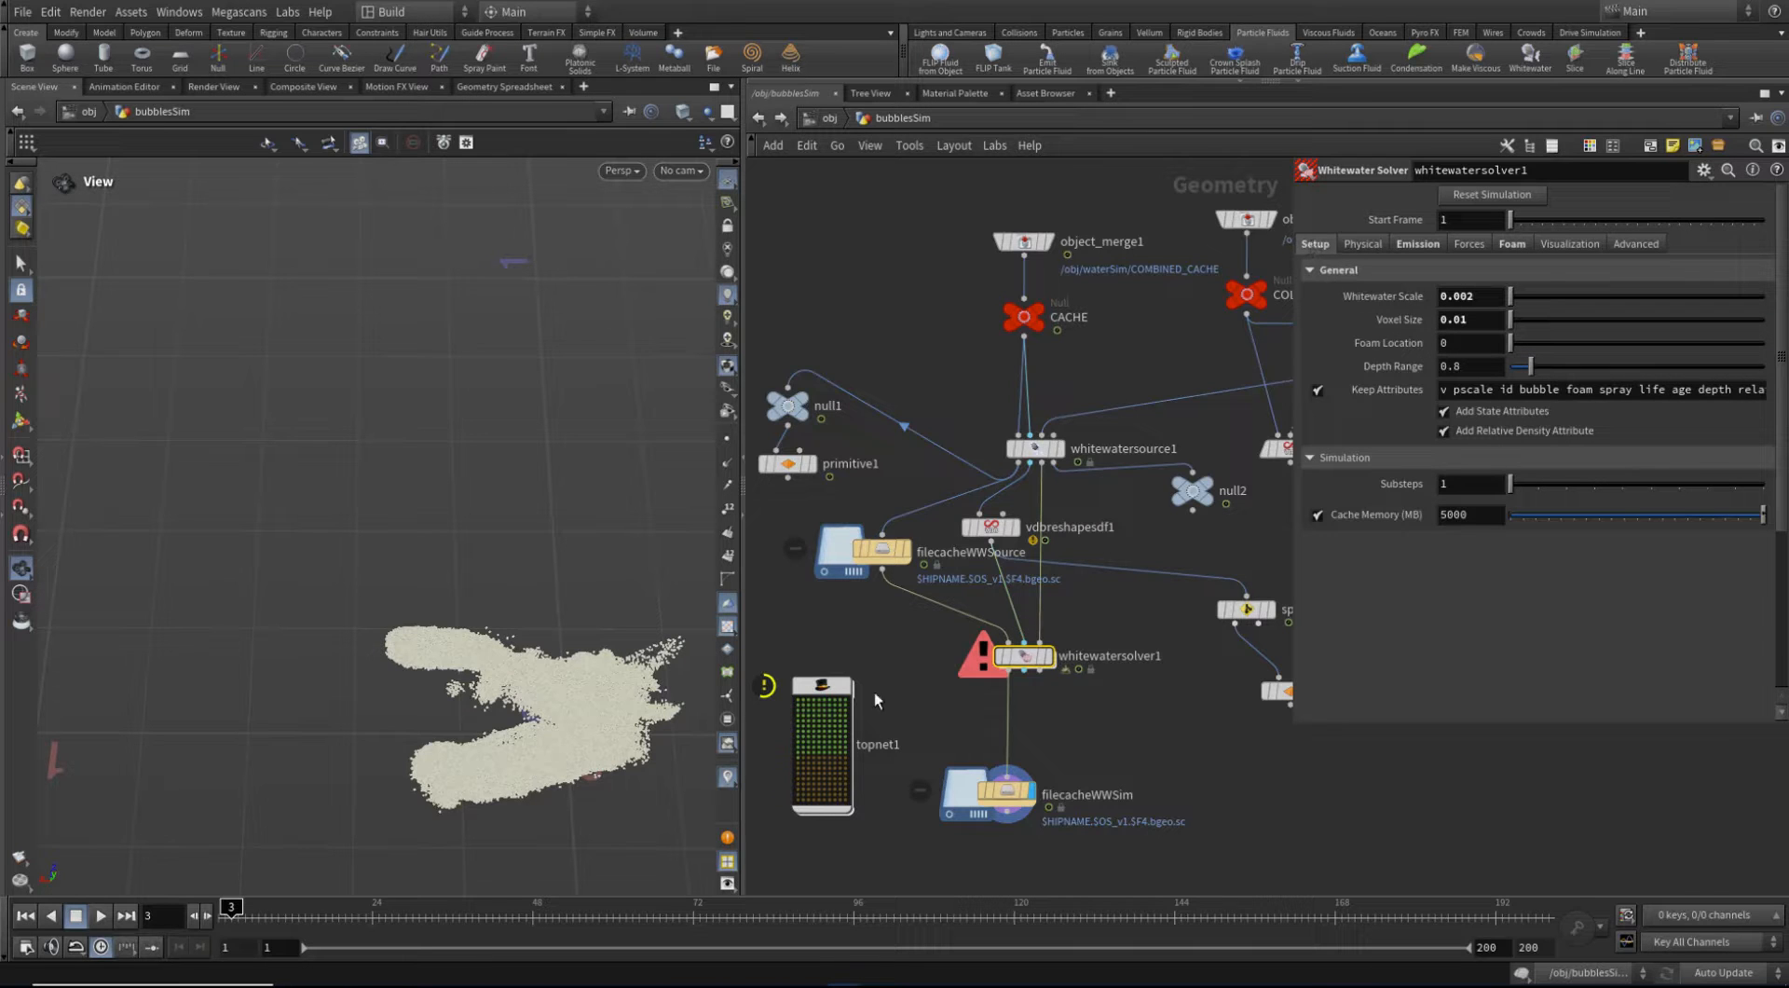
Save the filecacheWWSim simulation to disk in the background with the updated solver settings
left_click(789, 724)
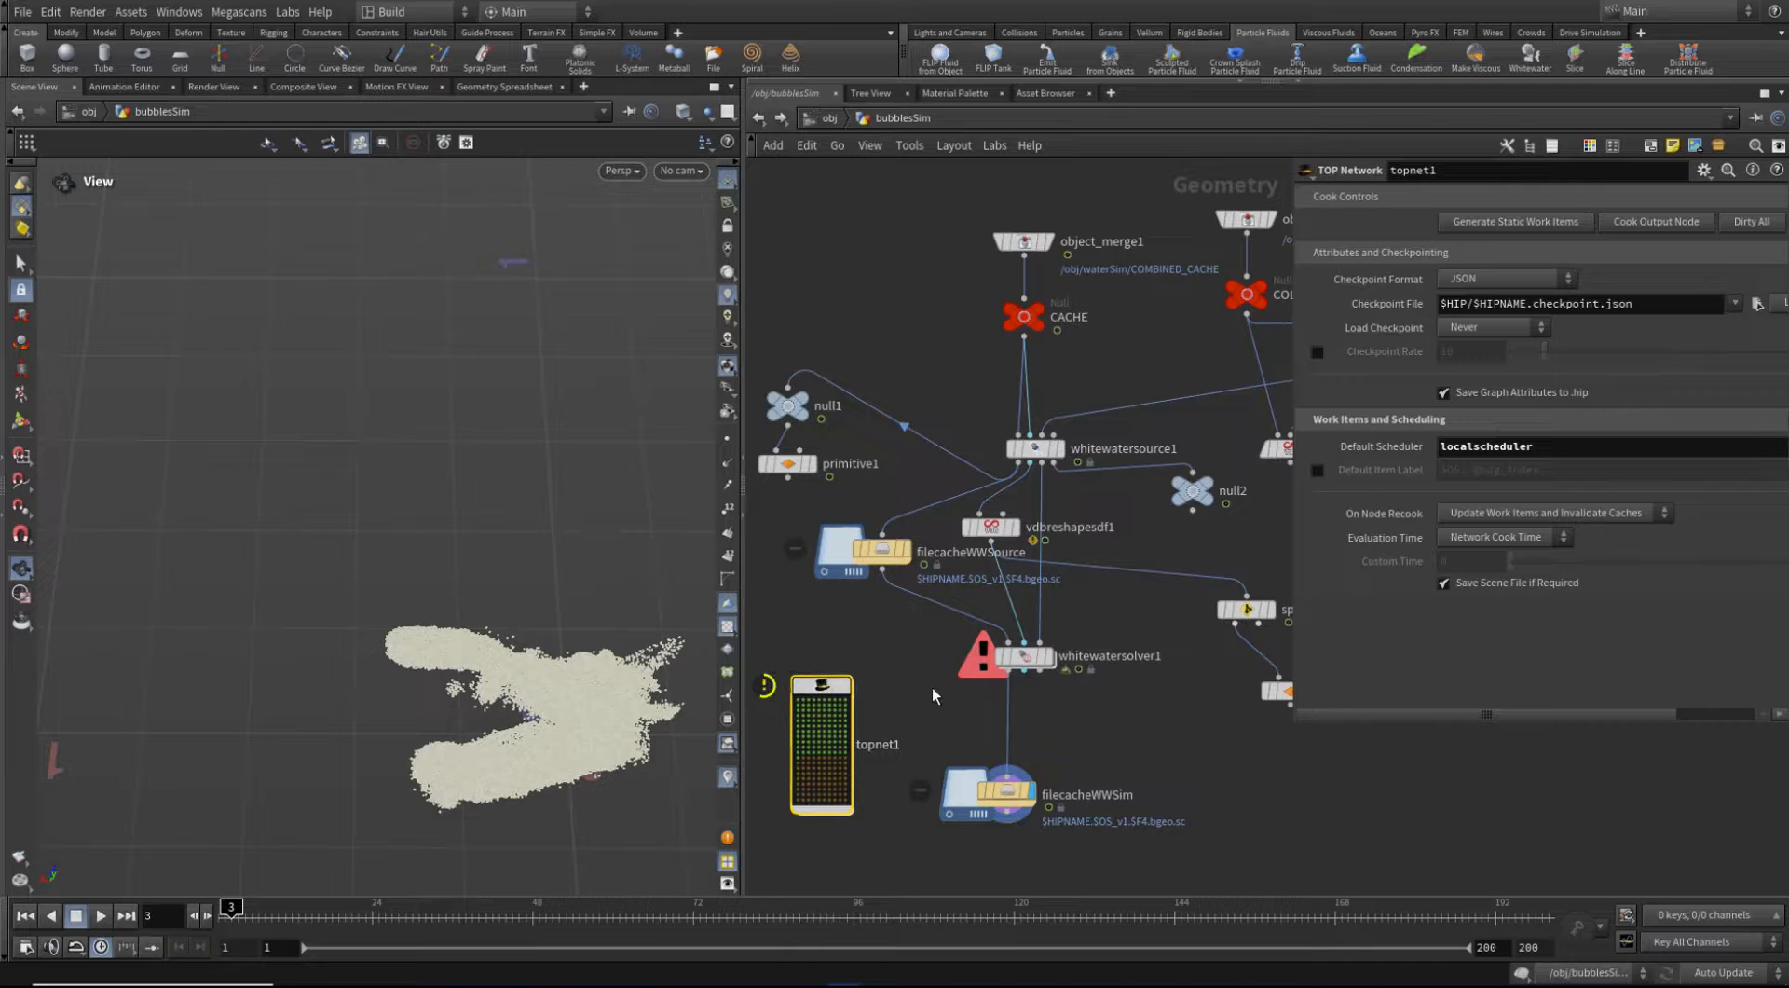
left_click(1011, 797)
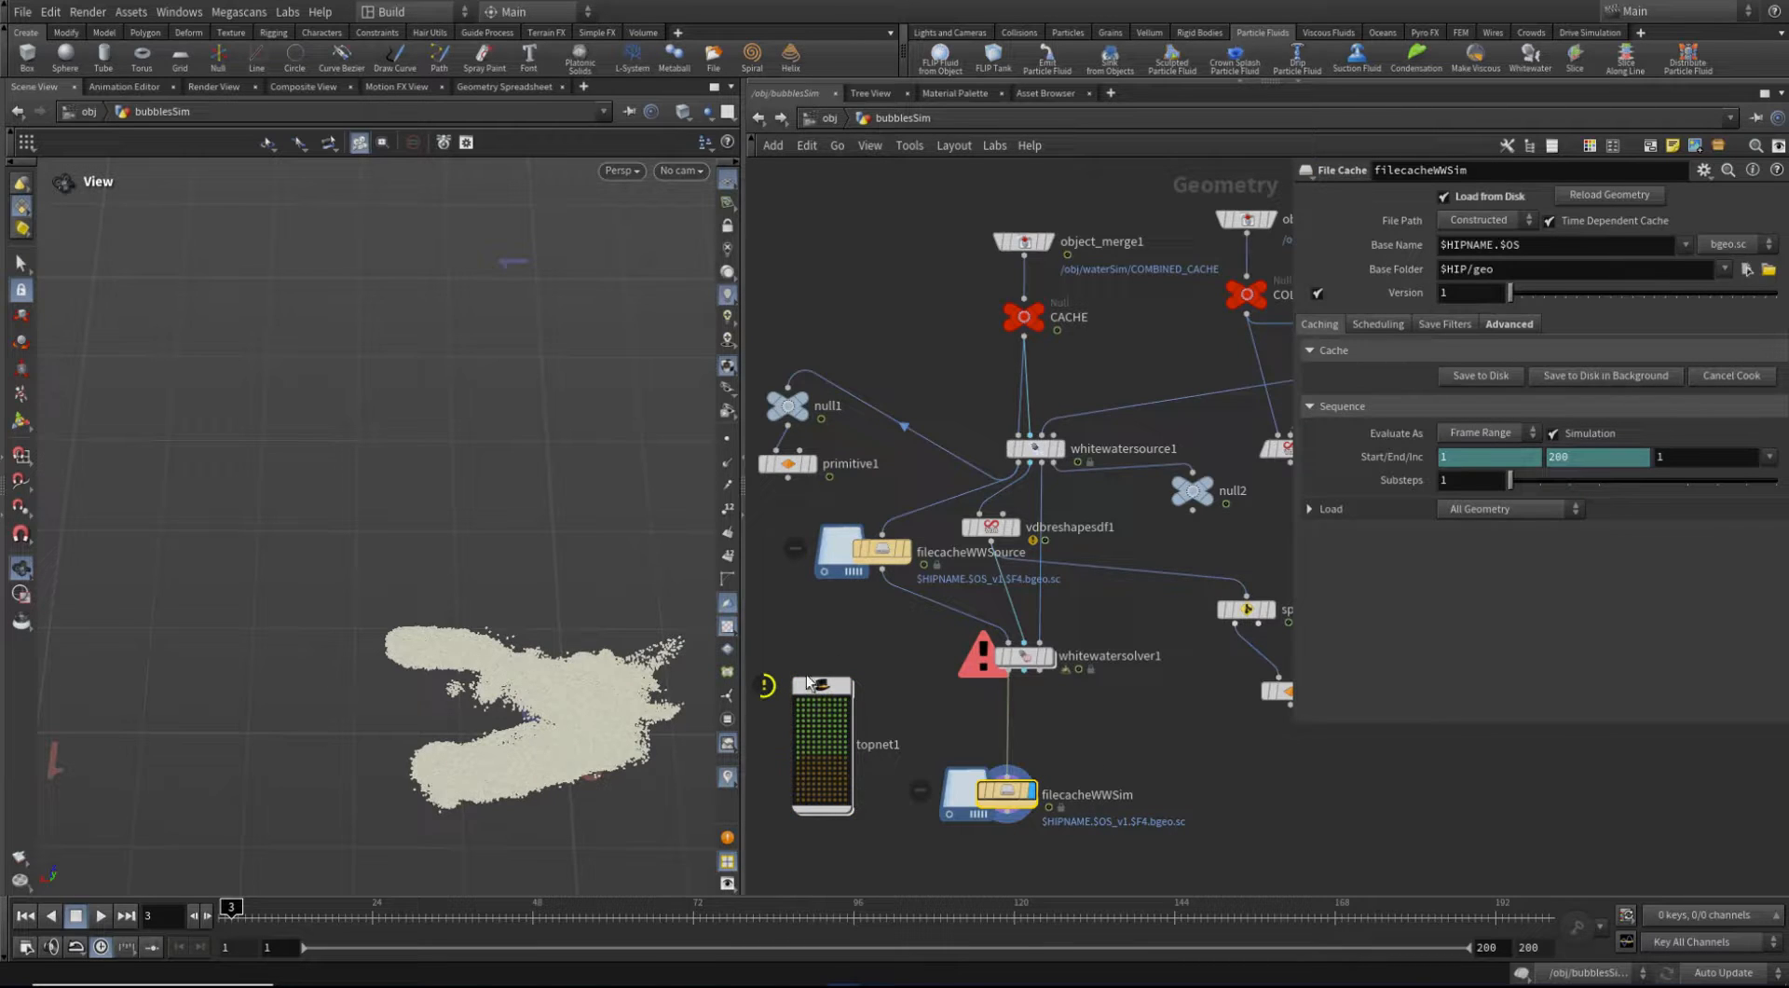
left_click(1587, 377)
left_click(1511, 440)
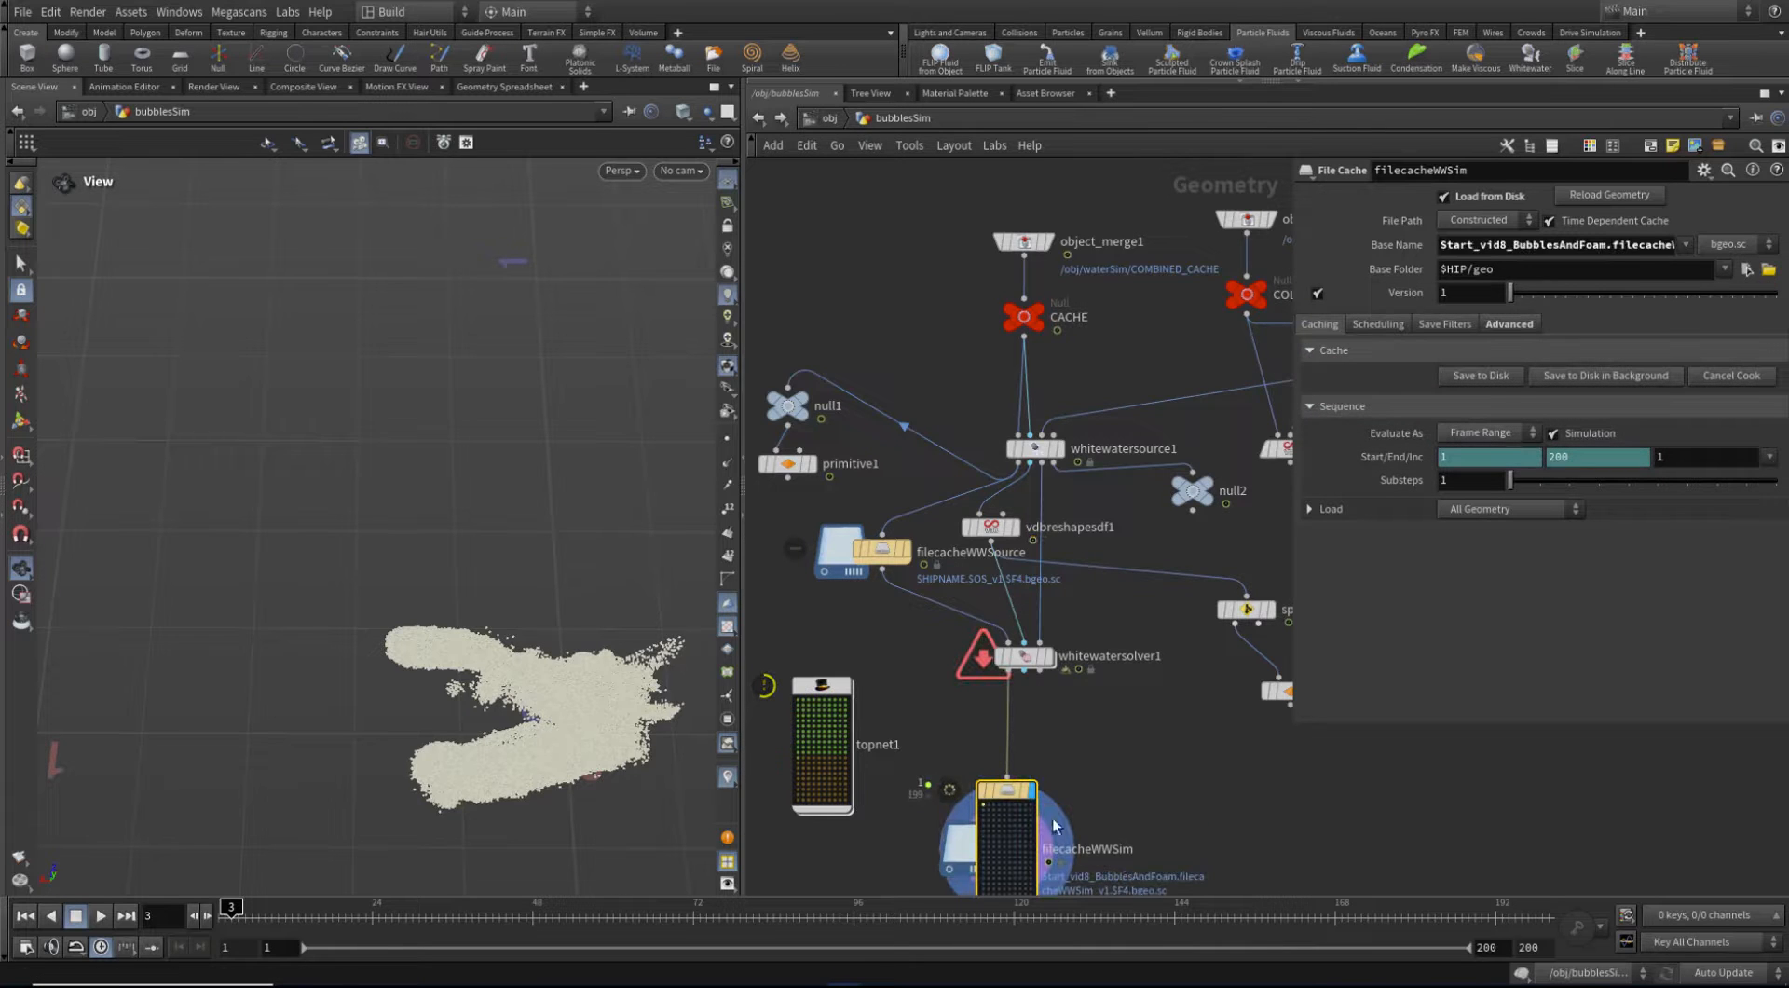
middle_click_drag(1146, 779, 1147, 685)
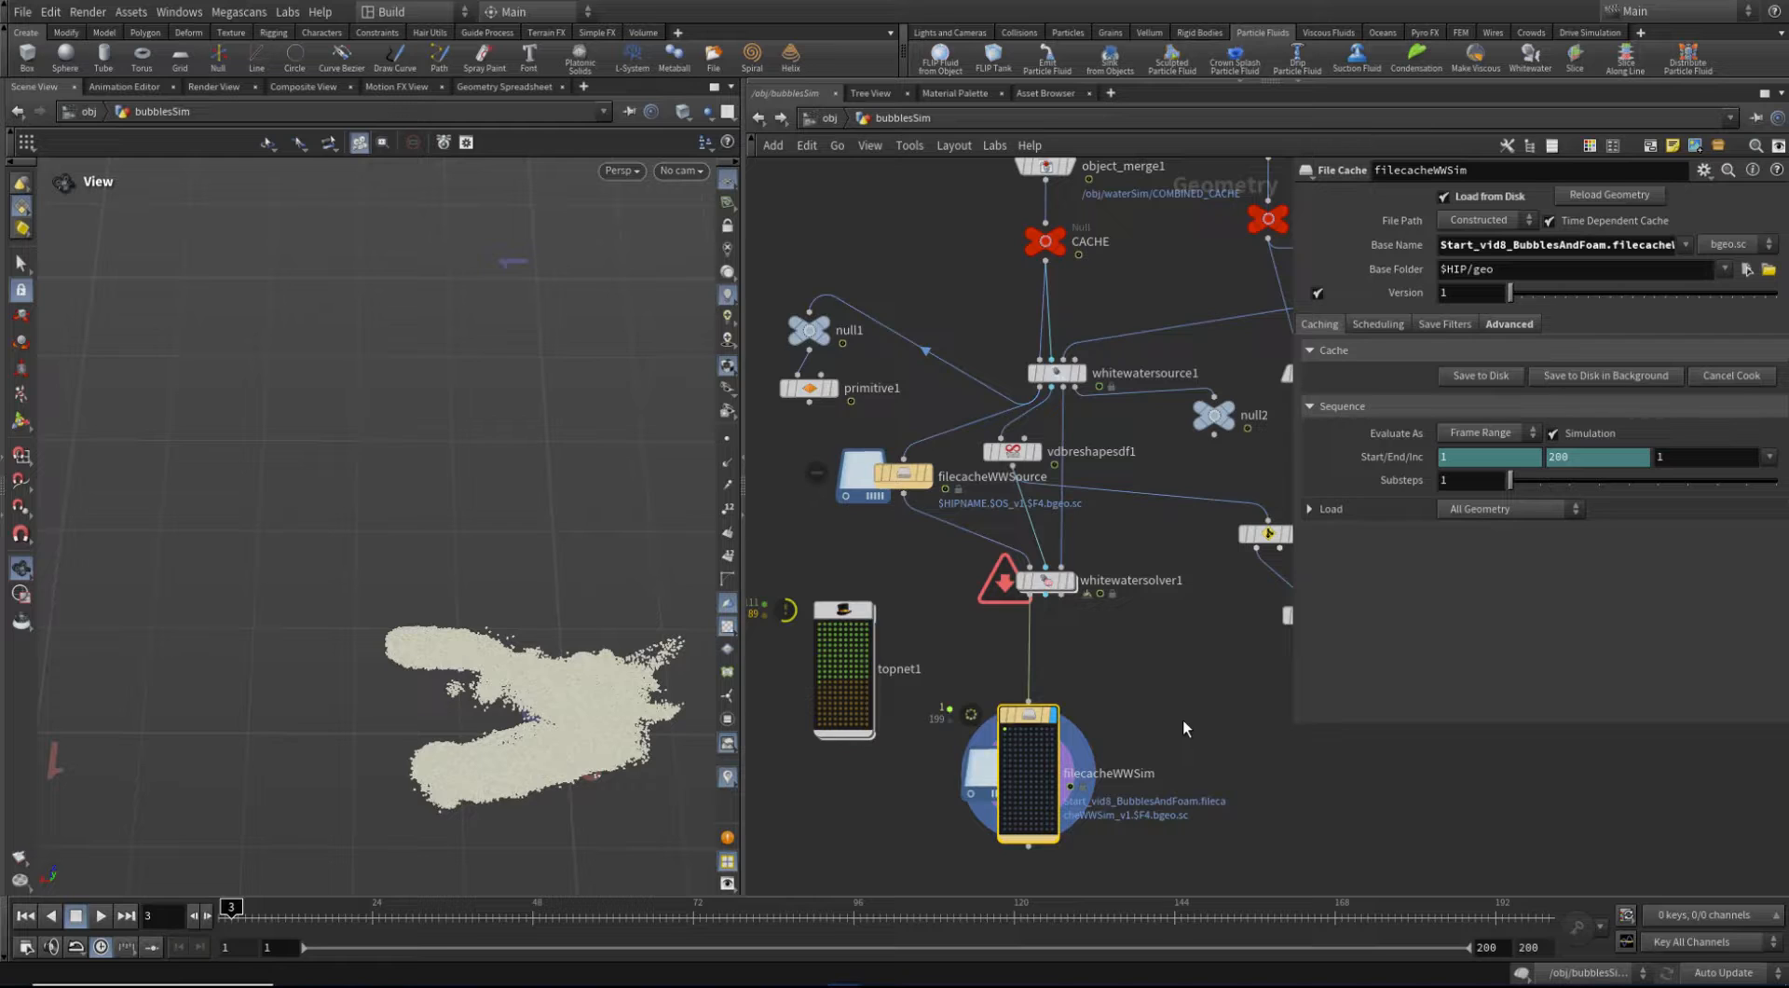
middle_click_drag(1132, 749, 1132, 718)
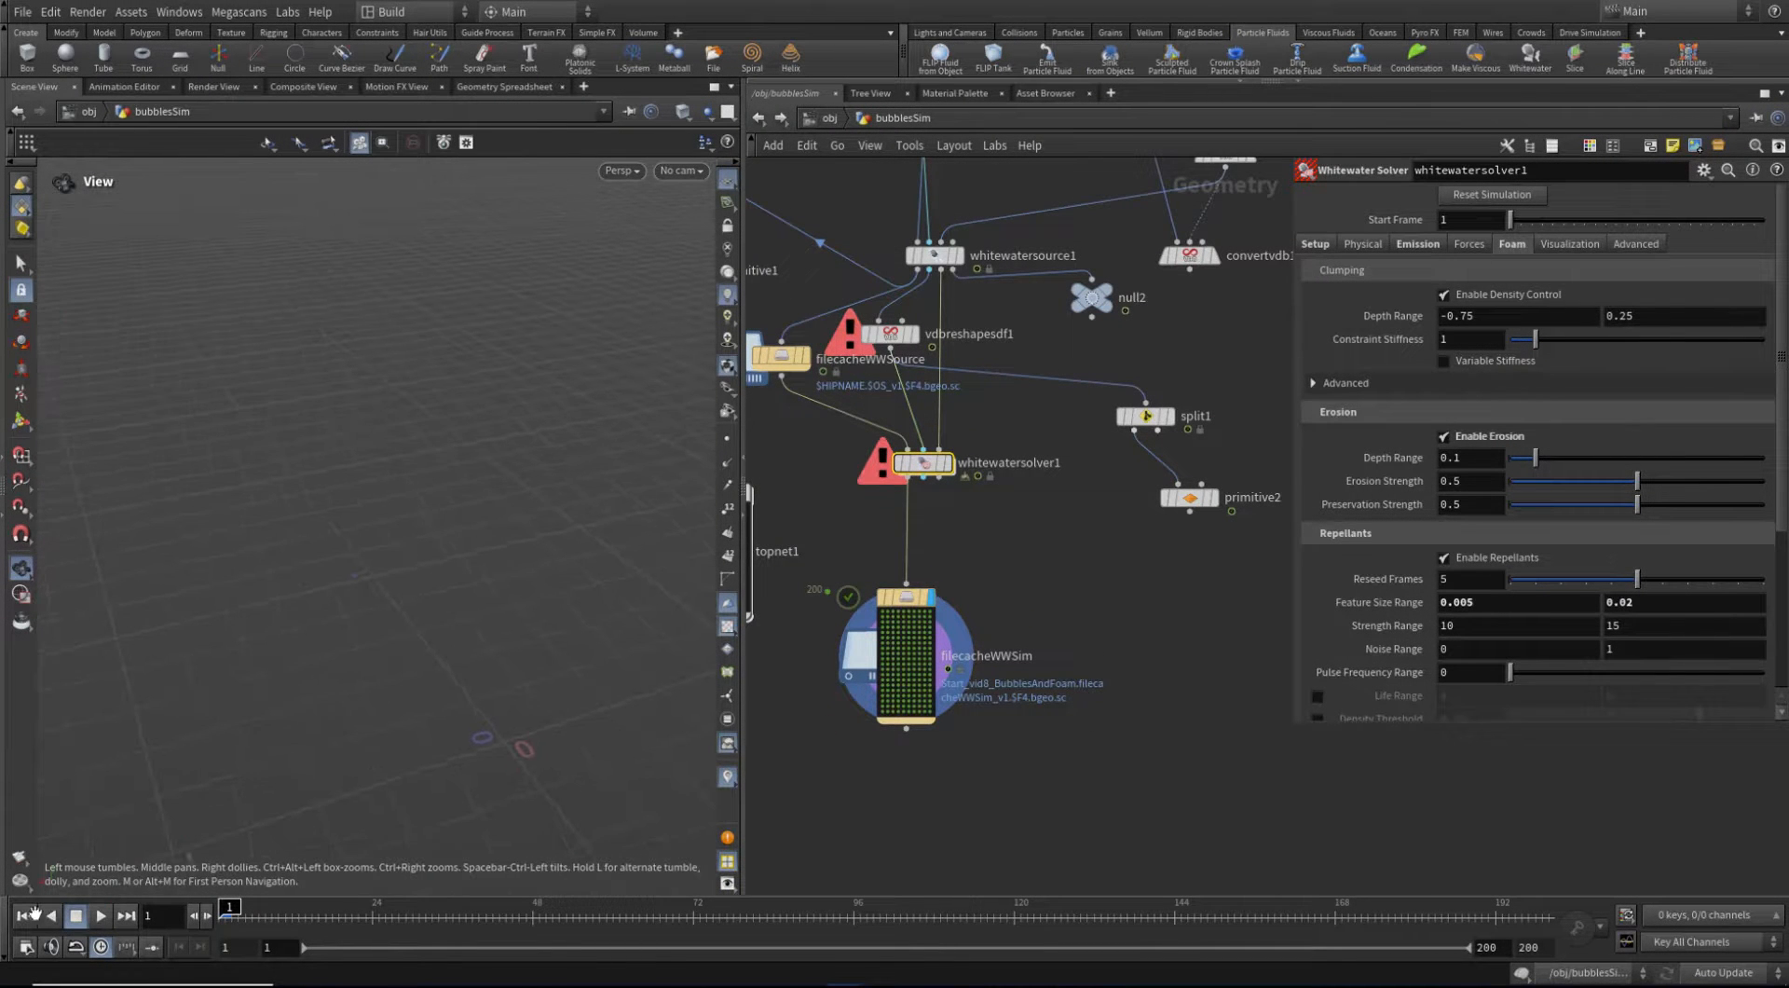
Play the newly cached whitewater particles, stop at frame 69, and inspect filecacheWWSim's node information
left_click(101, 915)
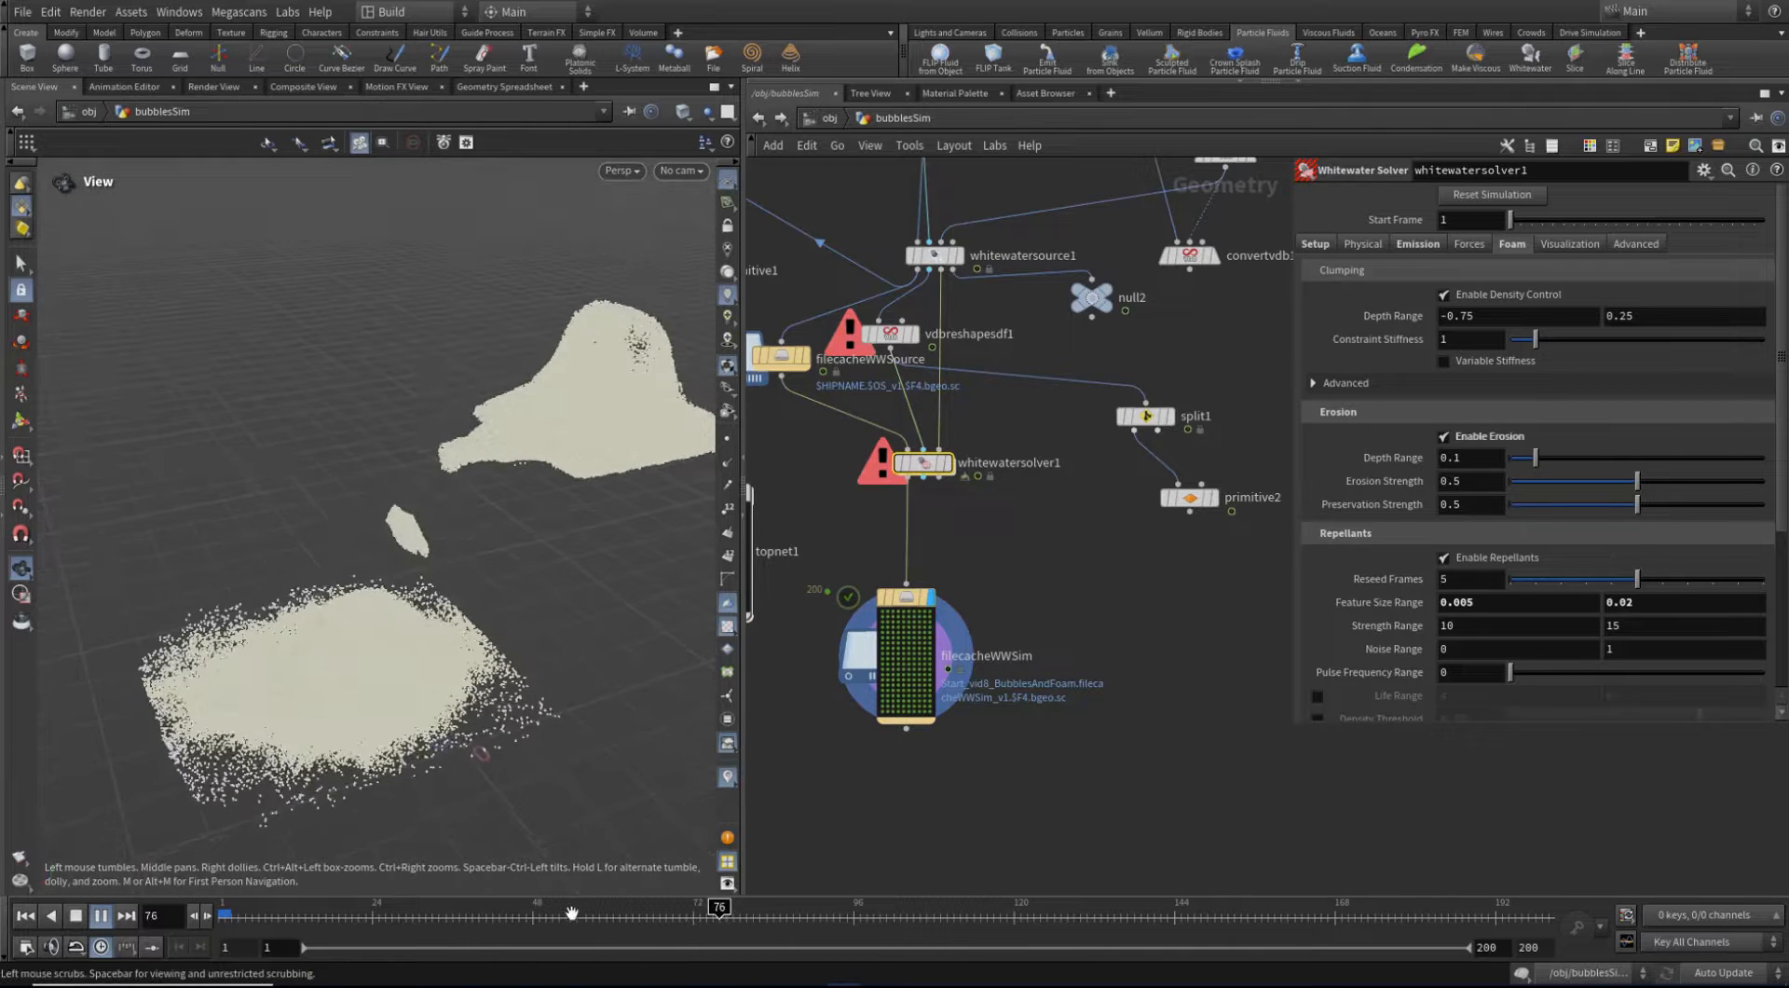
left_click(673, 908)
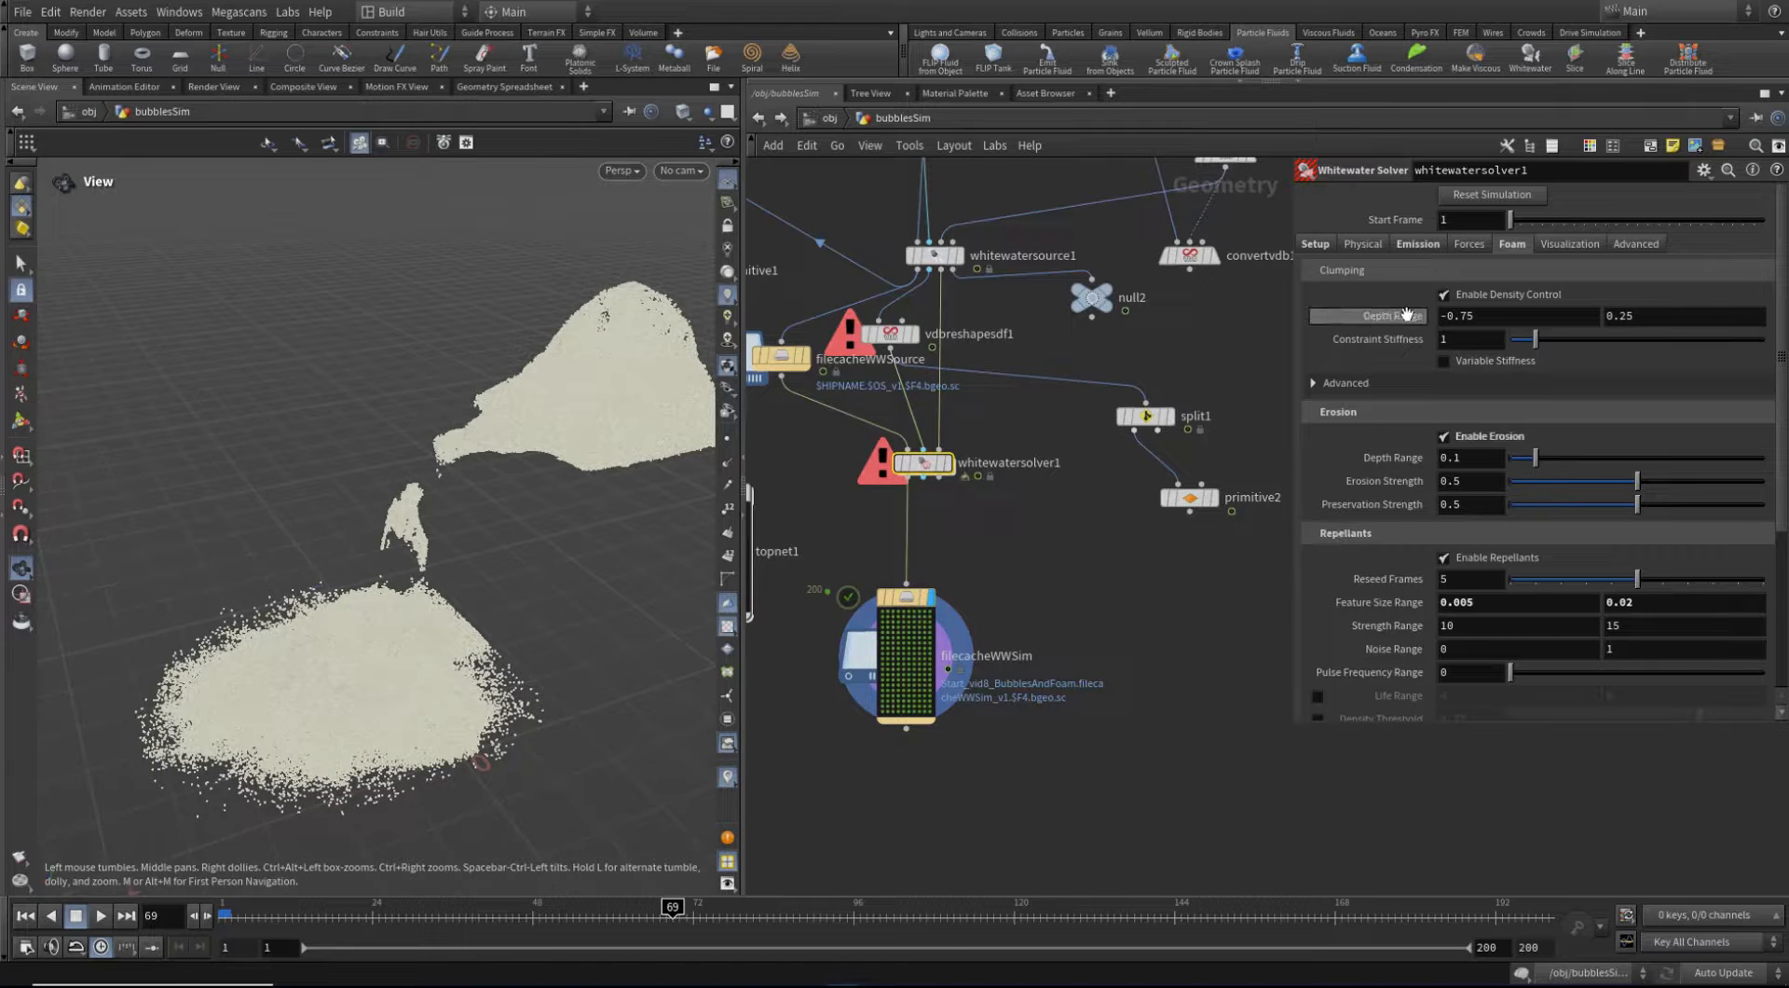
middle_click(906, 599)
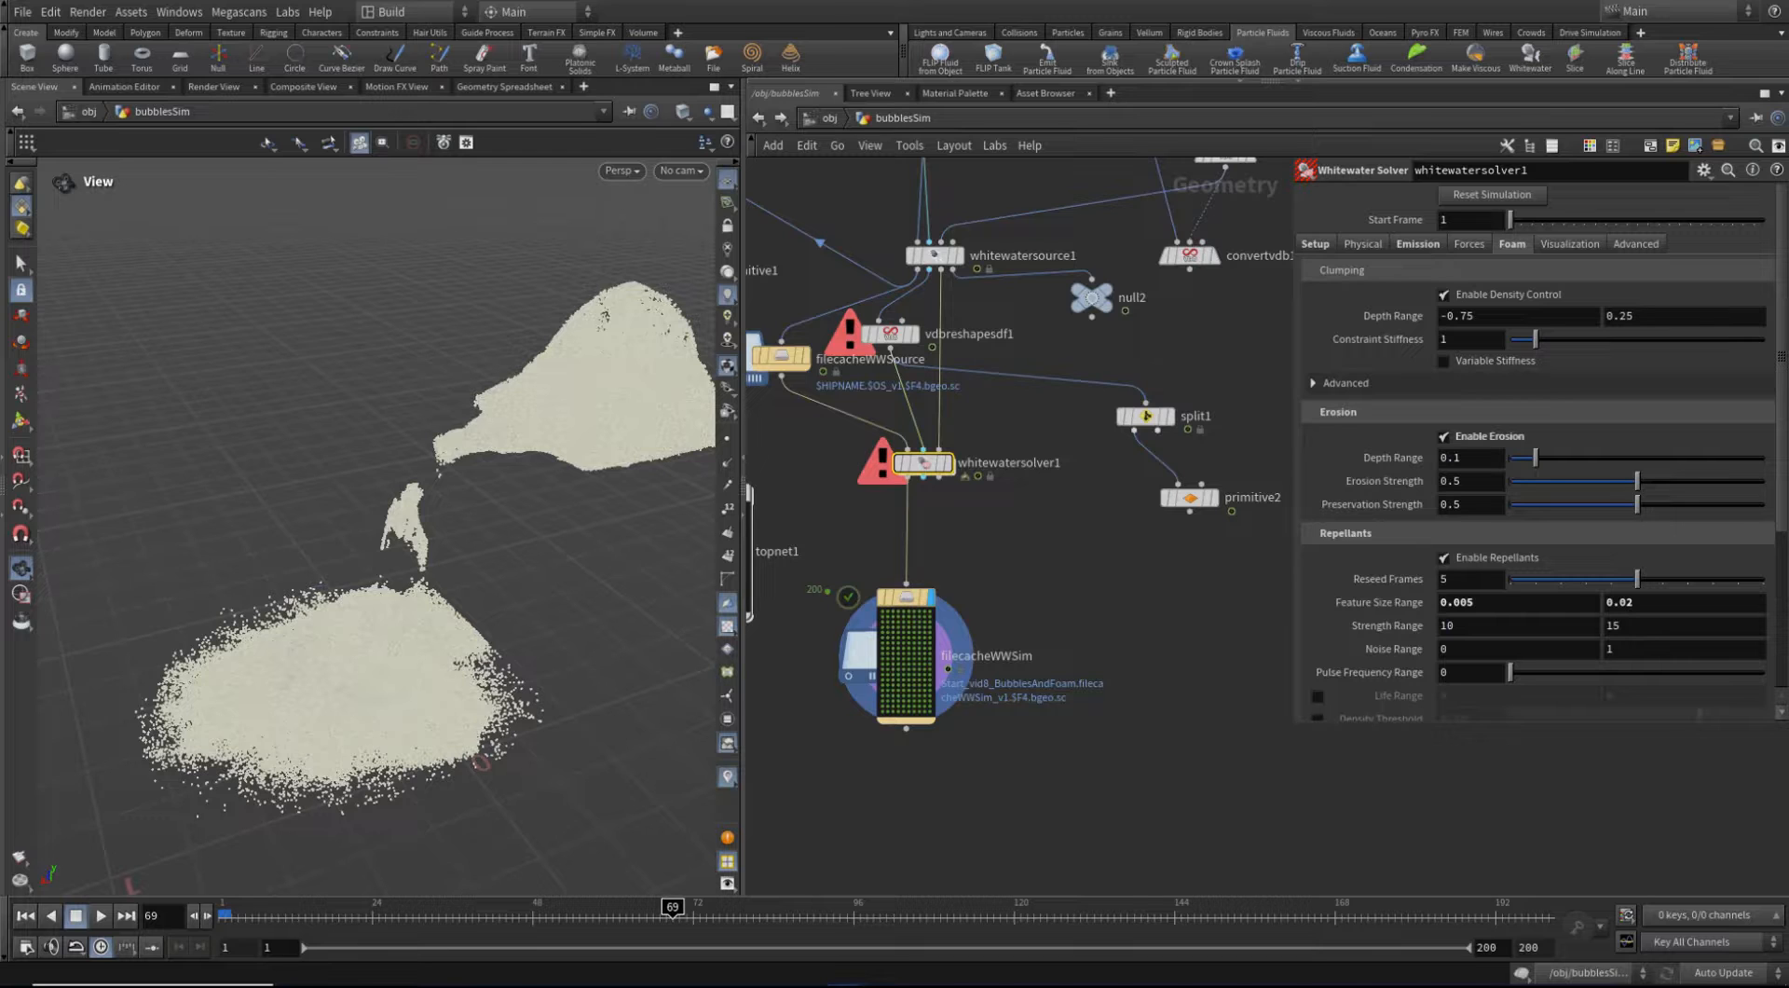
Add a Whitewater Post-Process node to the network below filecacheWWSim
scroll(1033, 591, "down", 3)
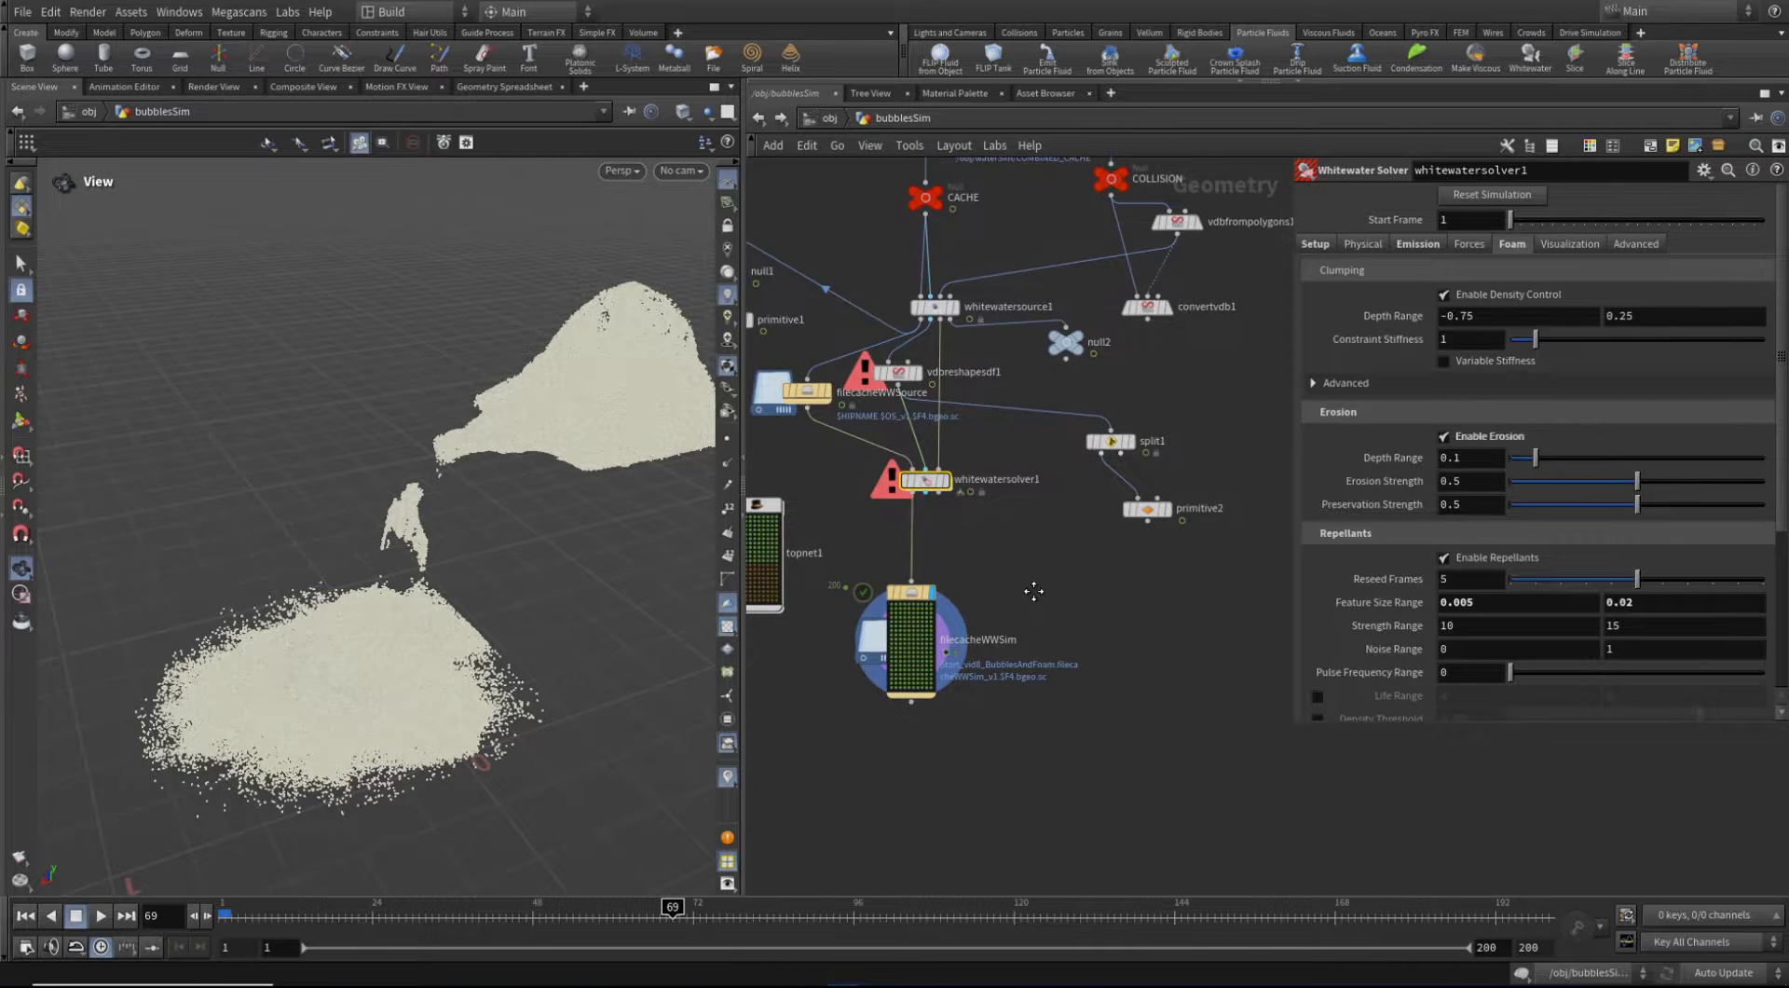
key("Tab")
type("po")
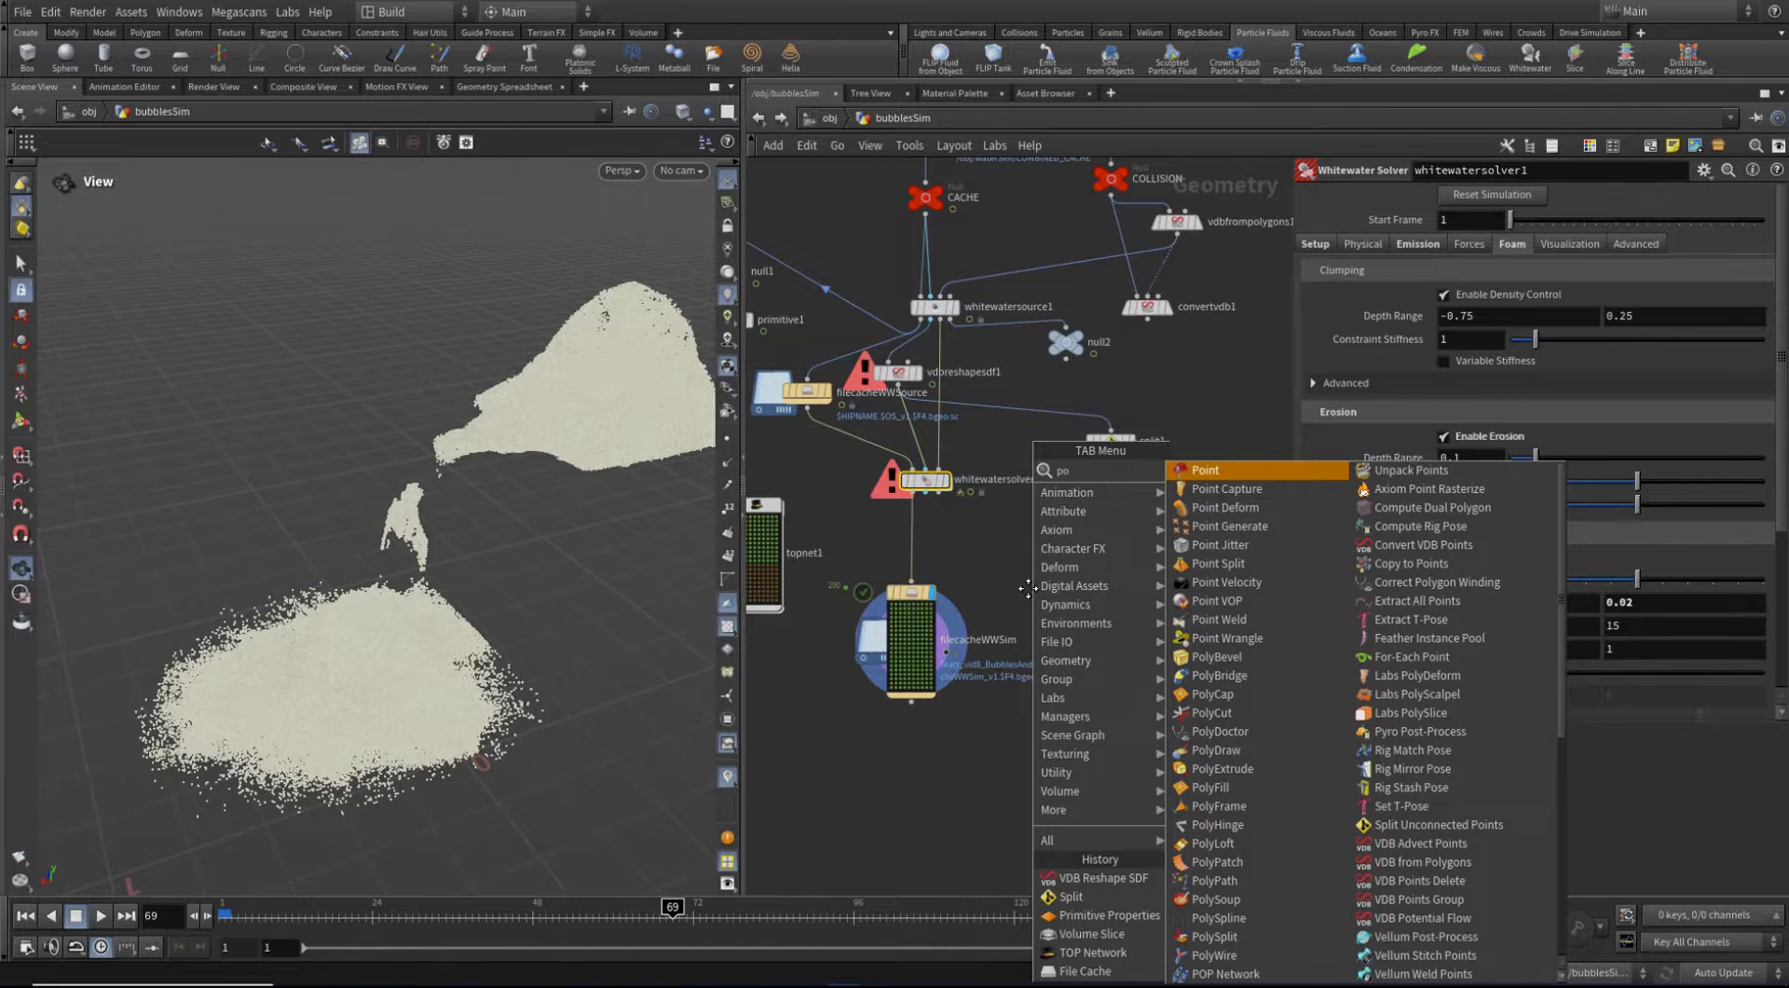
key("BackSpace")
key("BackSpace")
type("whipos")
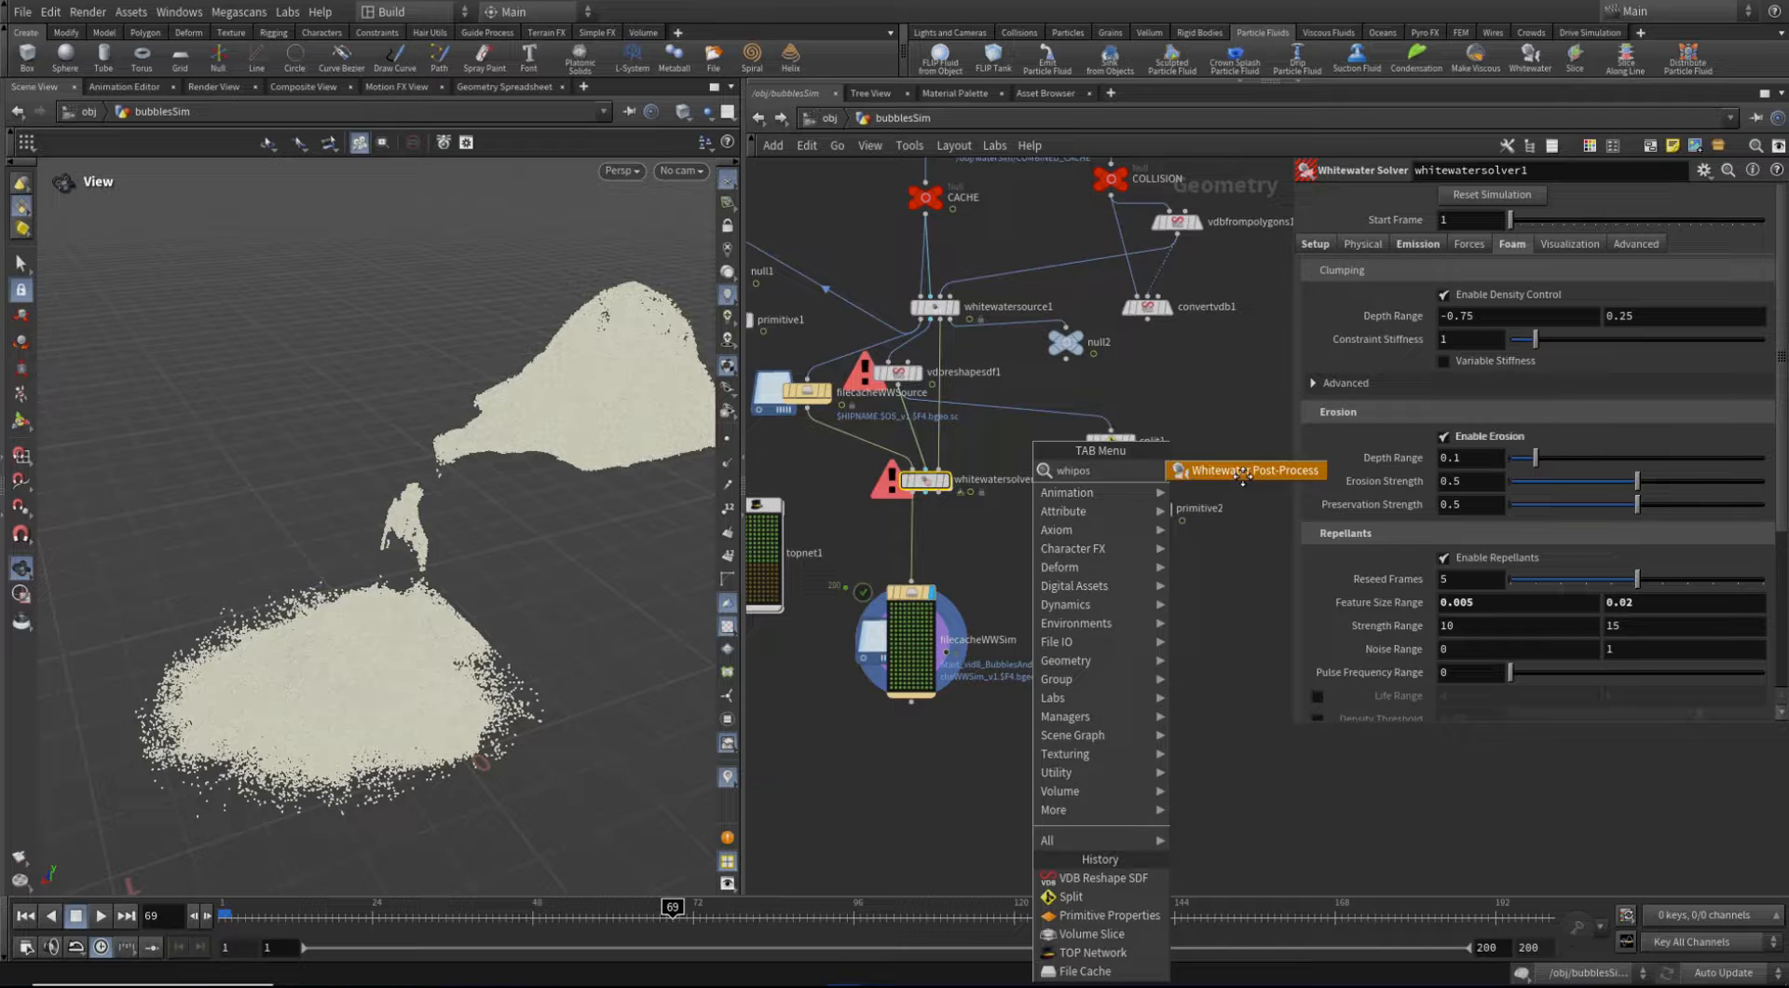
left_click(1242, 471)
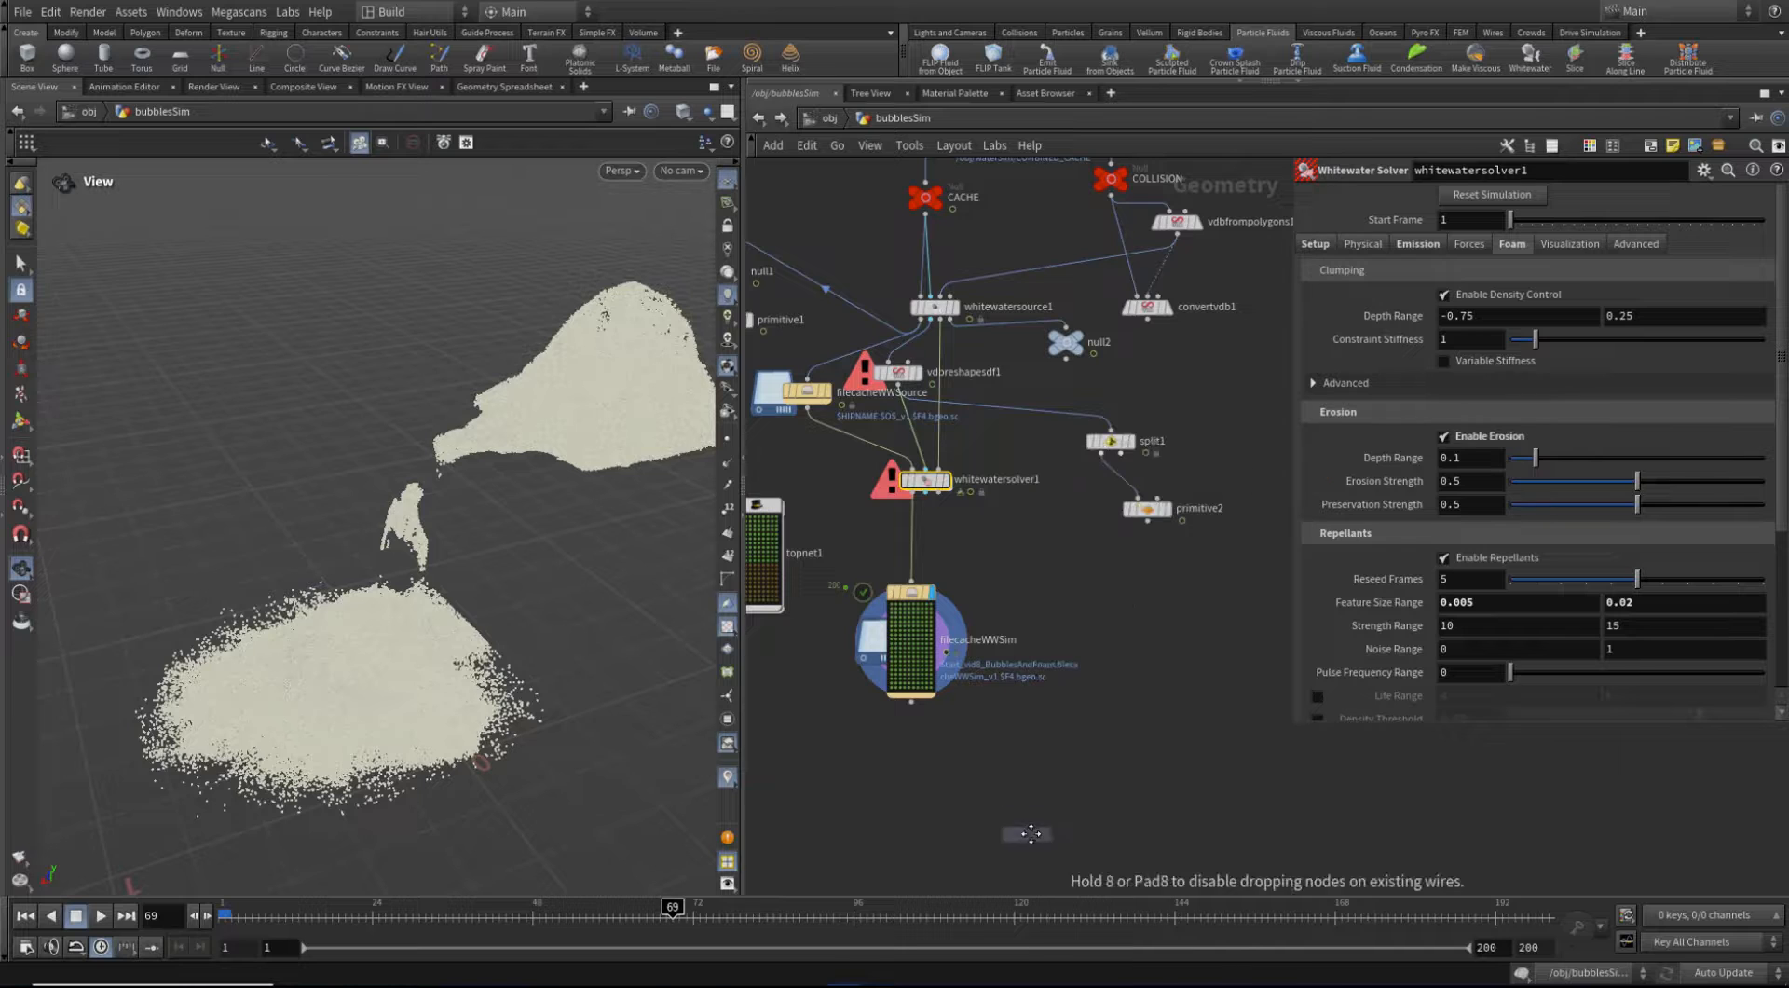
left_click(1025, 760)
left_click_drag(1030, 764, 996, 764)
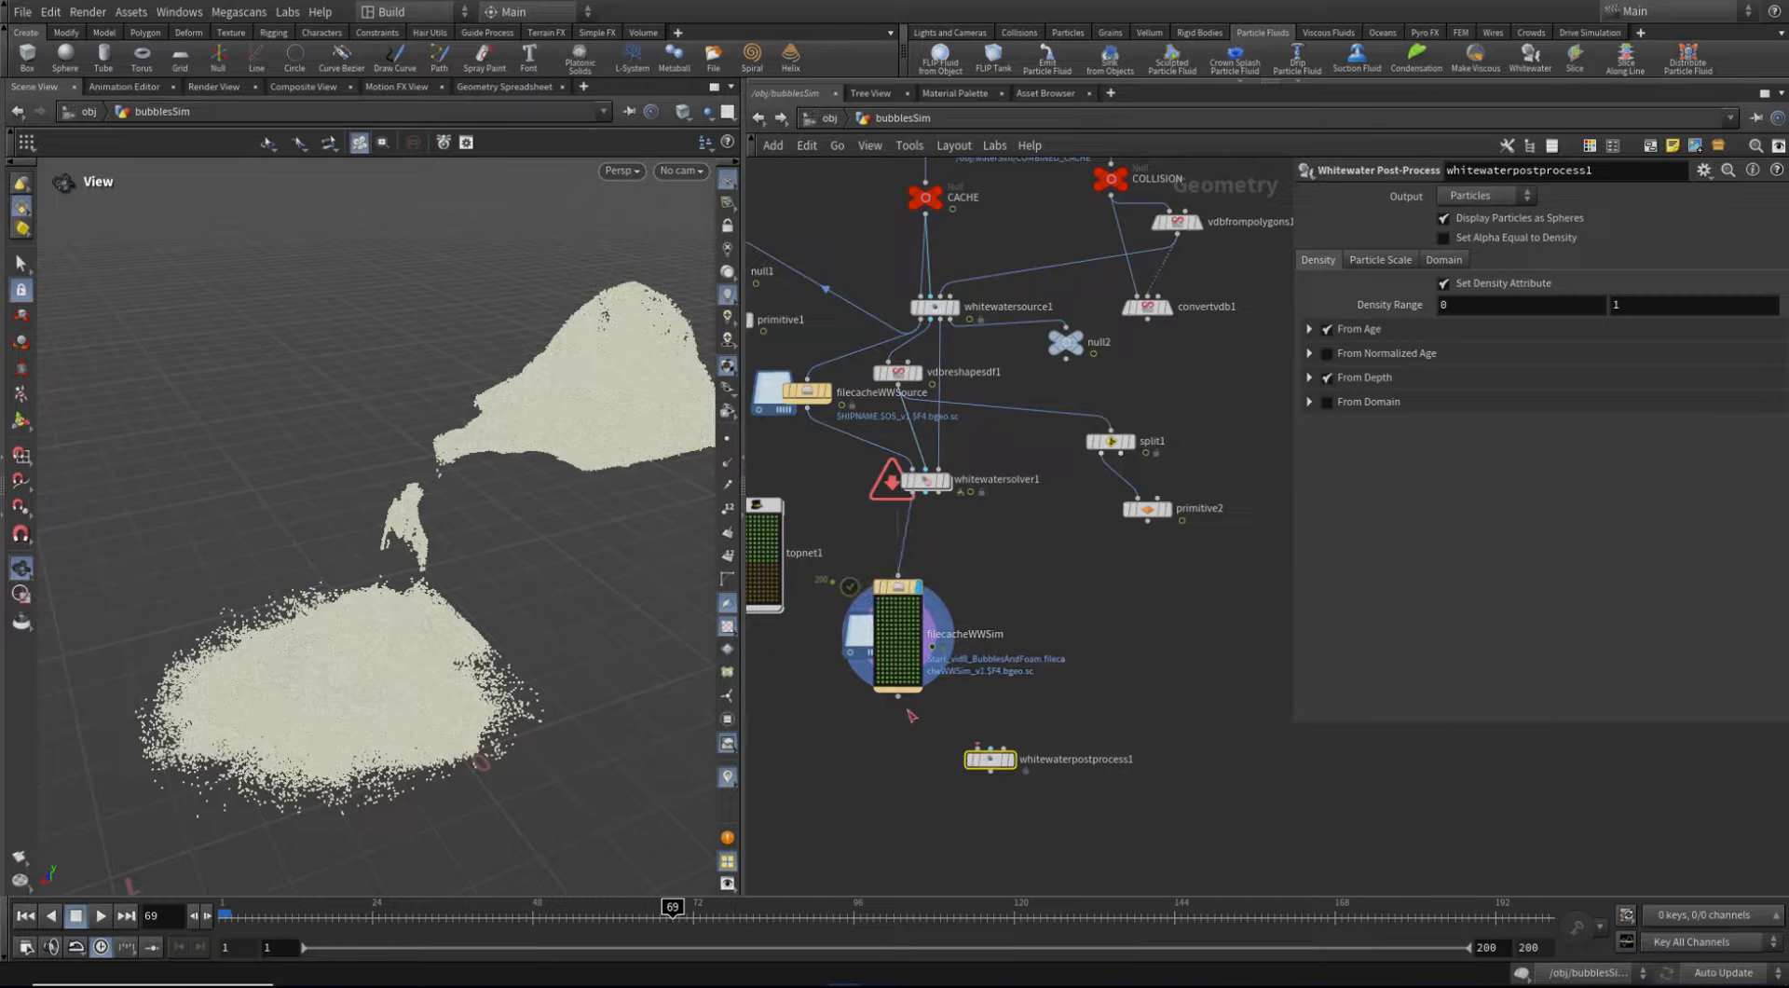
Wire filecacheWWSim and the whitewater solver's remaining outputs into whitewaterpostprocess1, display it, and switch the network wires to the rounded style
left_click_drag(898, 696, 977, 750)
left_click_drag(926, 493, 988, 764)
key("shift+s")
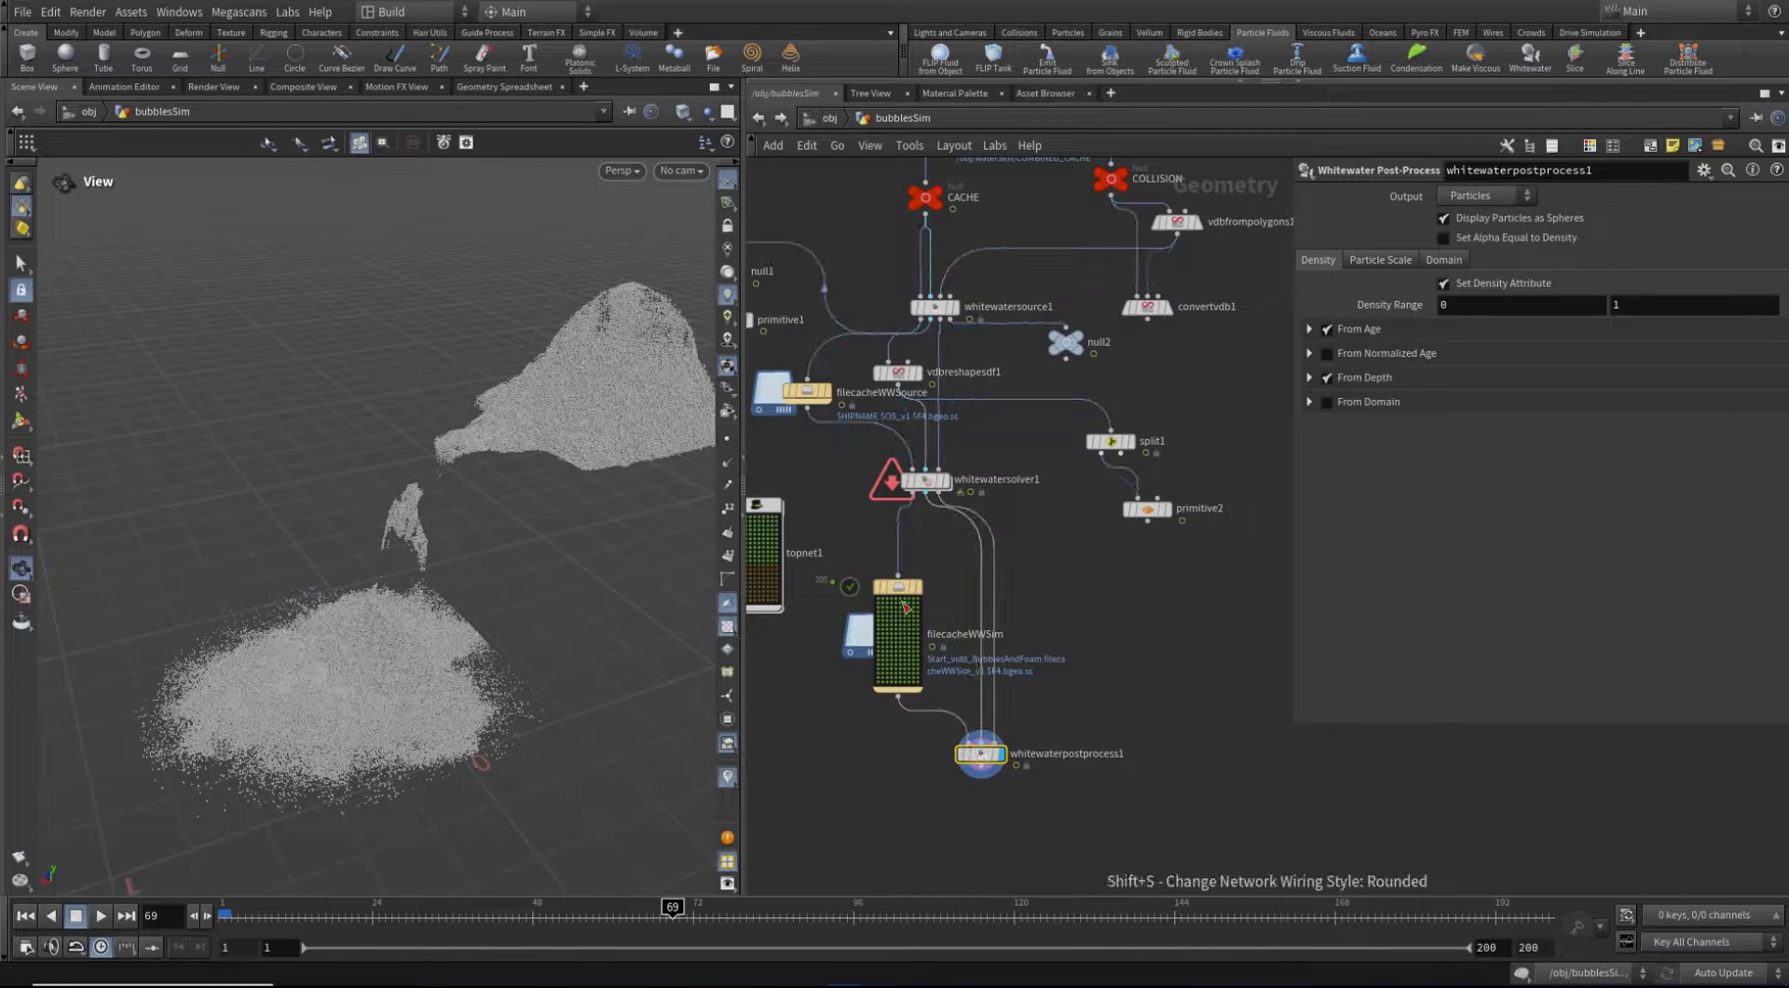
left_click_drag(916, 613, 902, 605)
left_click_drag(991, 753, 964, 736)
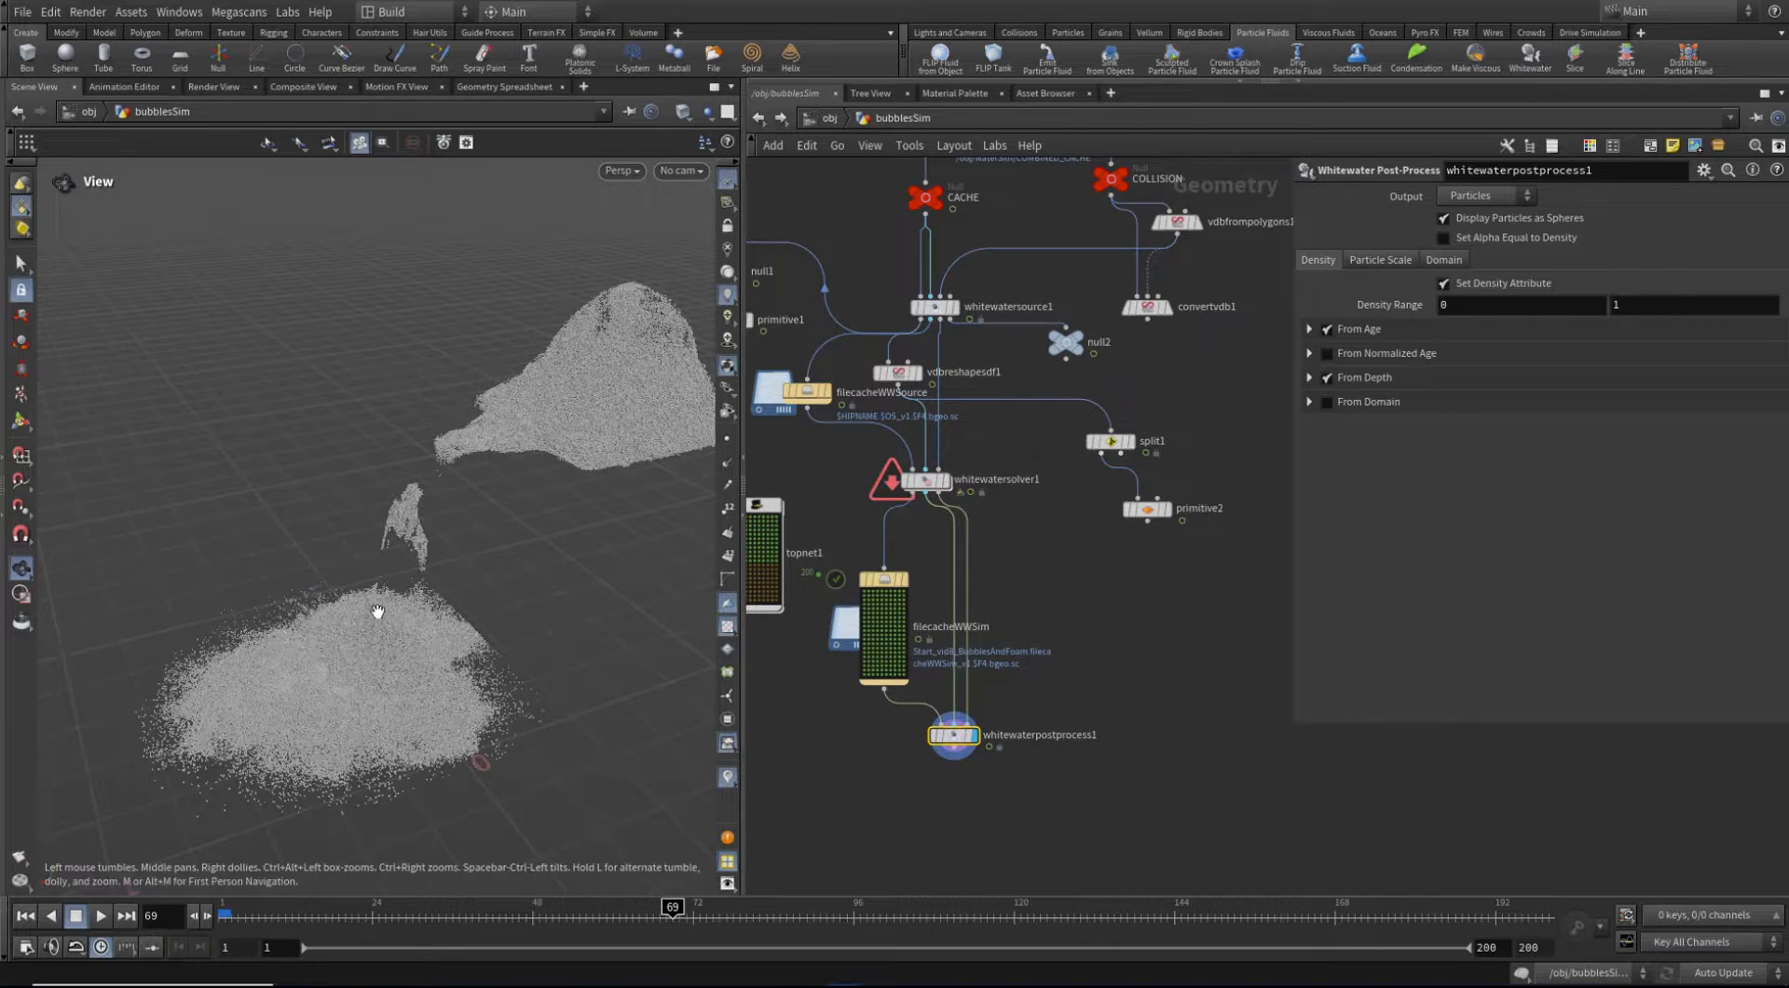
Inspect the post-processed particles up close and compare them with Display Particles as Spheres off and on
left_click_drag(380, 611, 328, 550)
right_click_drag(328, 550, 404, 515)
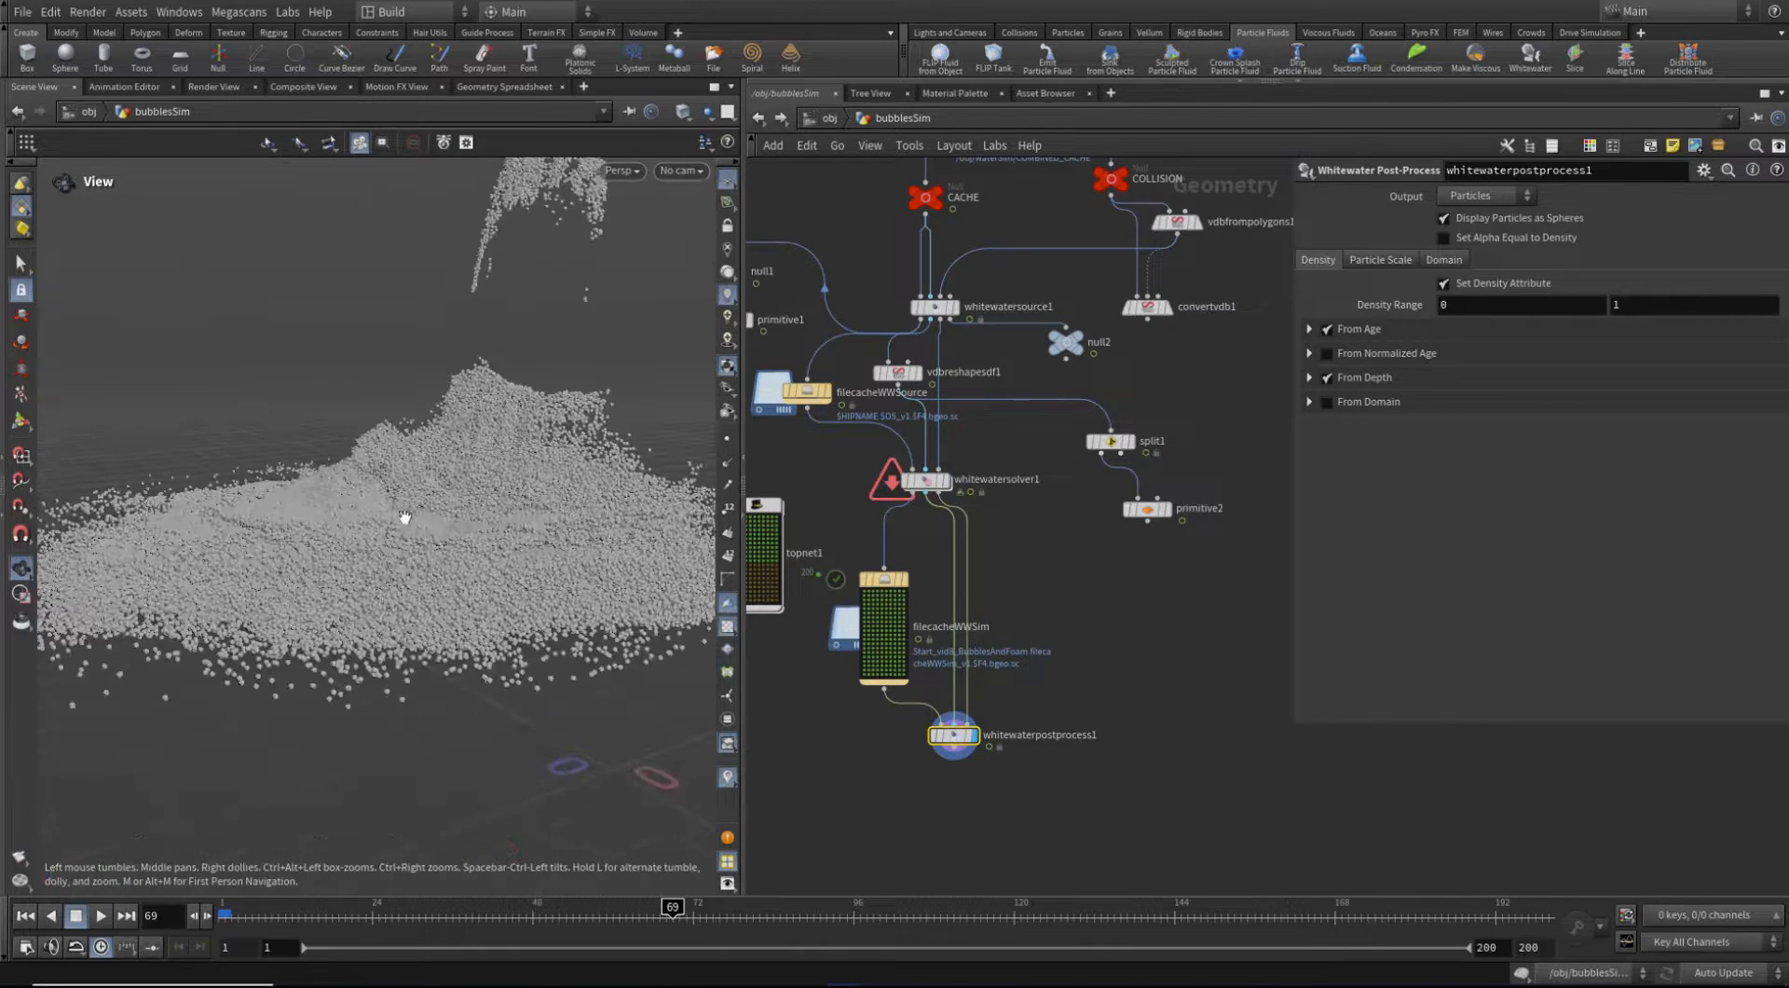
mouse_move(403, 515)
left_mouse_down()
mouse_move(436, 587)
mouse_move(456, 547)
mouse_move(413, 535)
left_mouse_up()
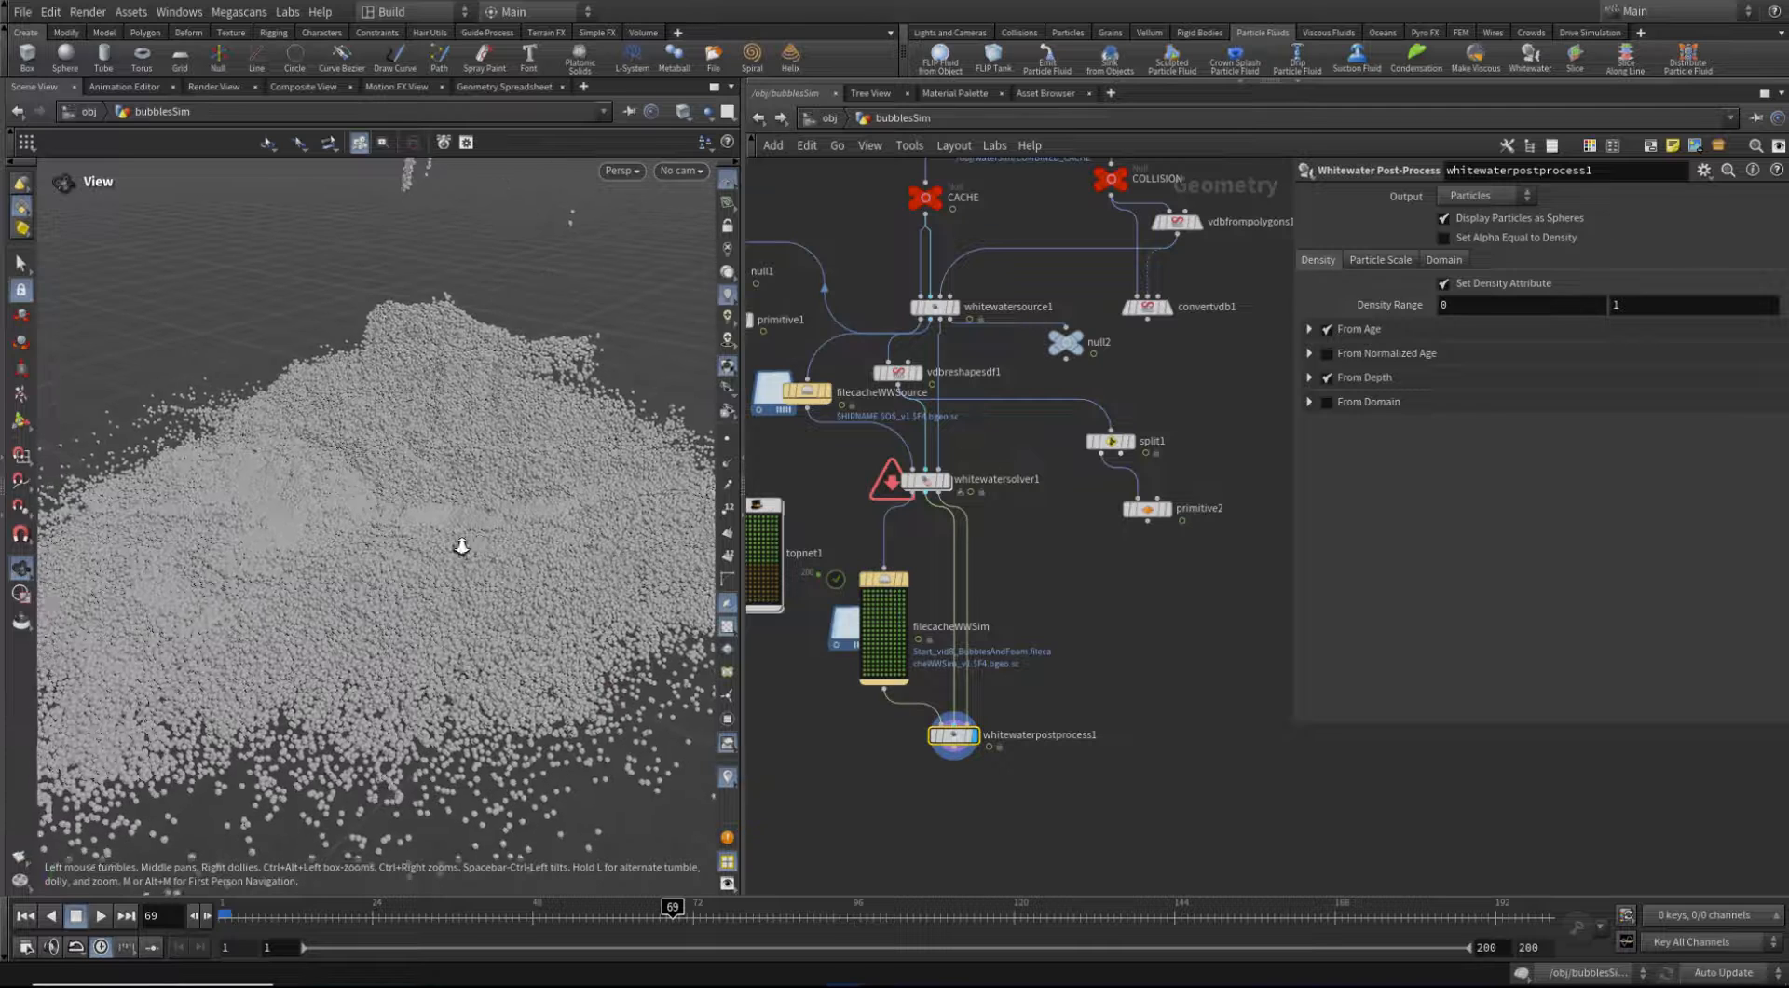
left_click(1491, 199)
left_click(1498, 197)
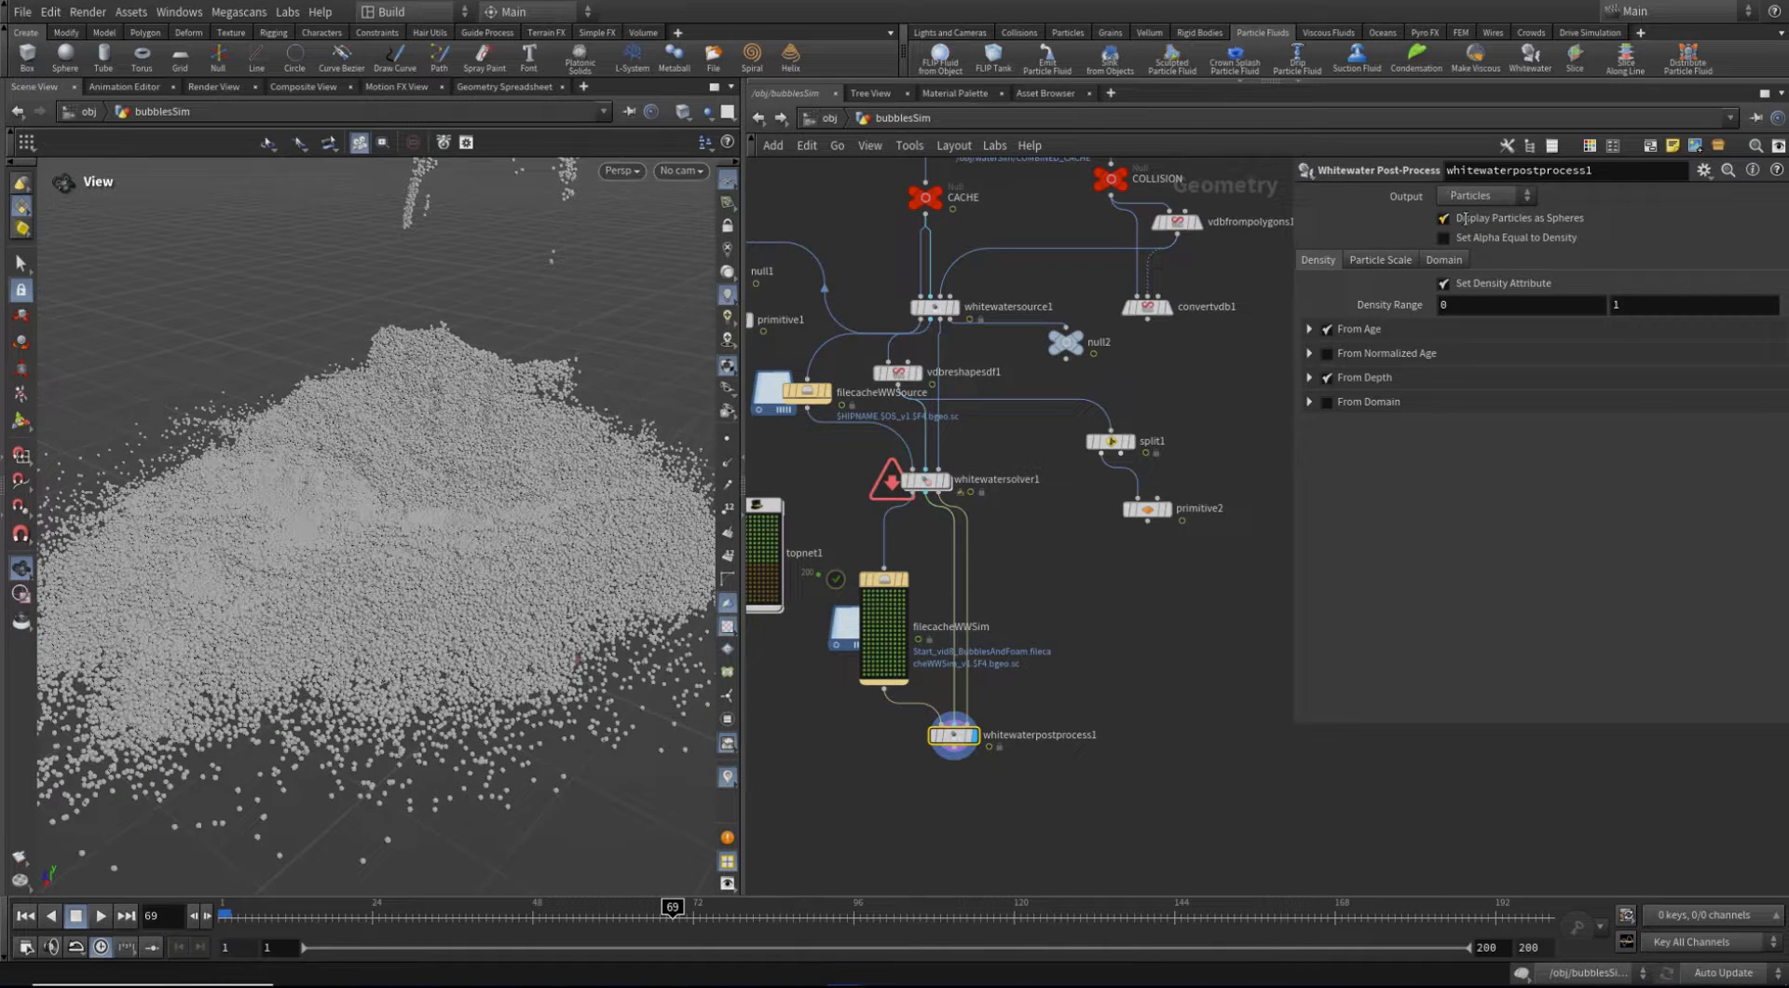
left_click(1469, 217)
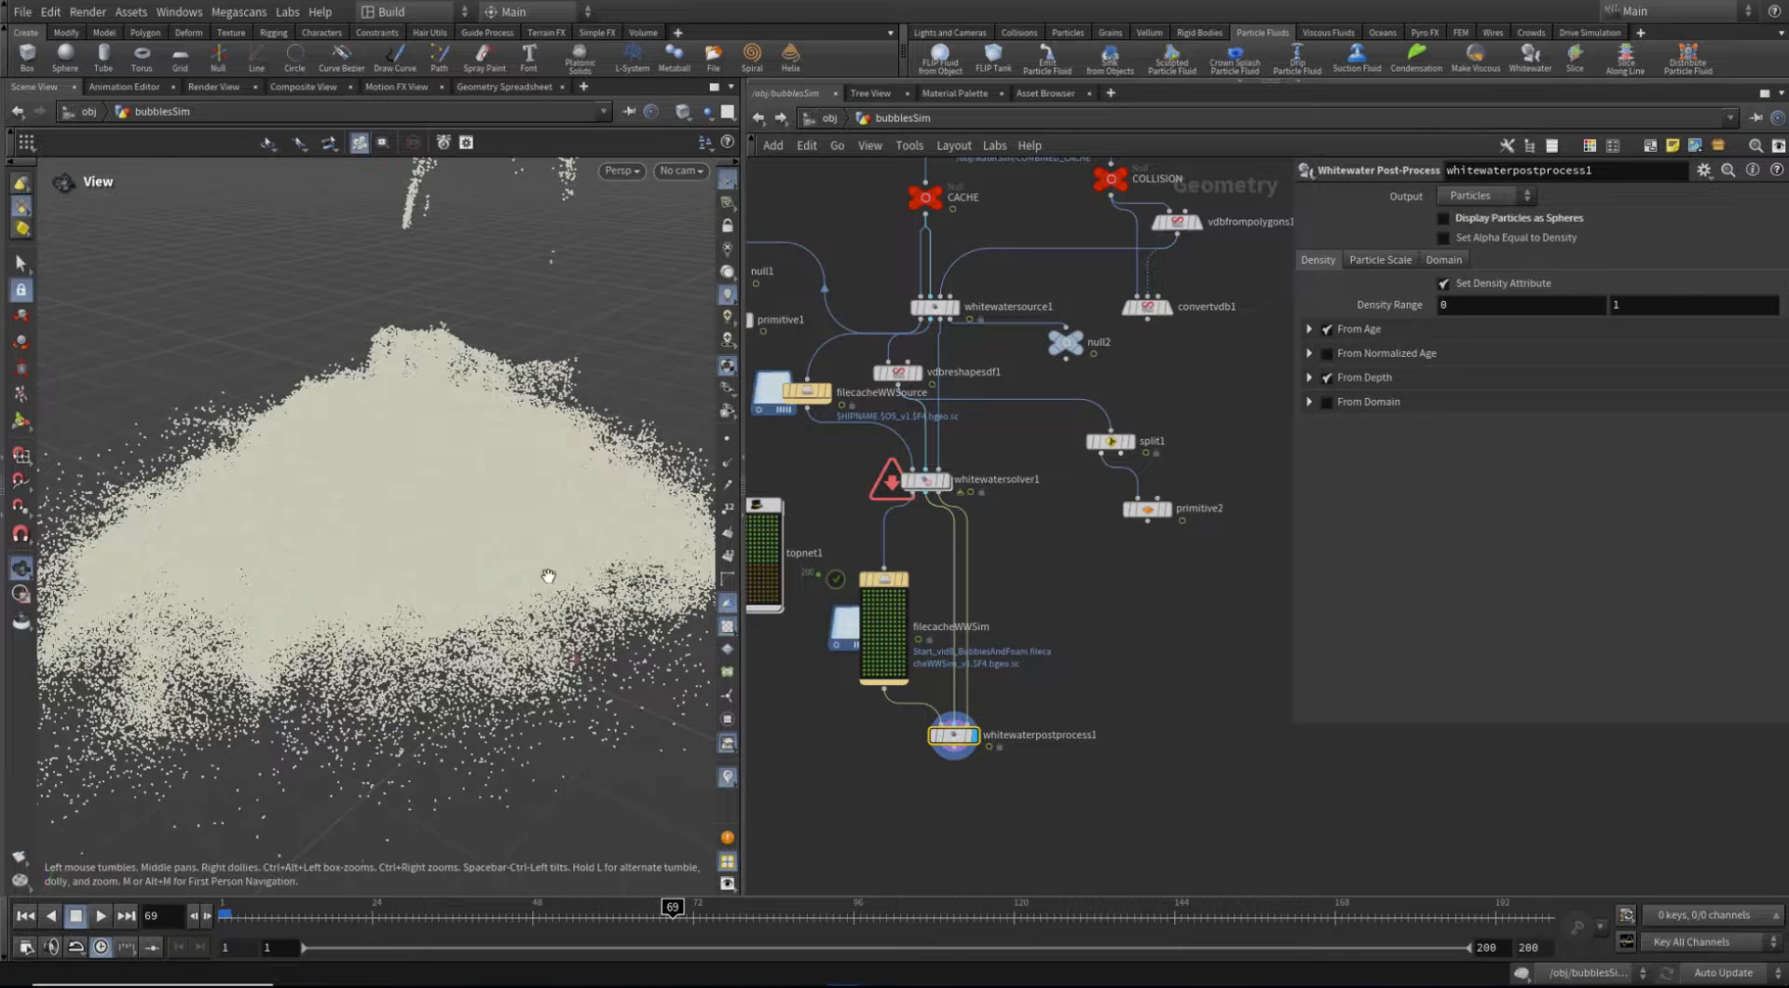
left_click(1473, 218)
Try the Fog Volume output on whitewaterpostprocess1 with a voxel size of 0.005
left_click(1491, 196)
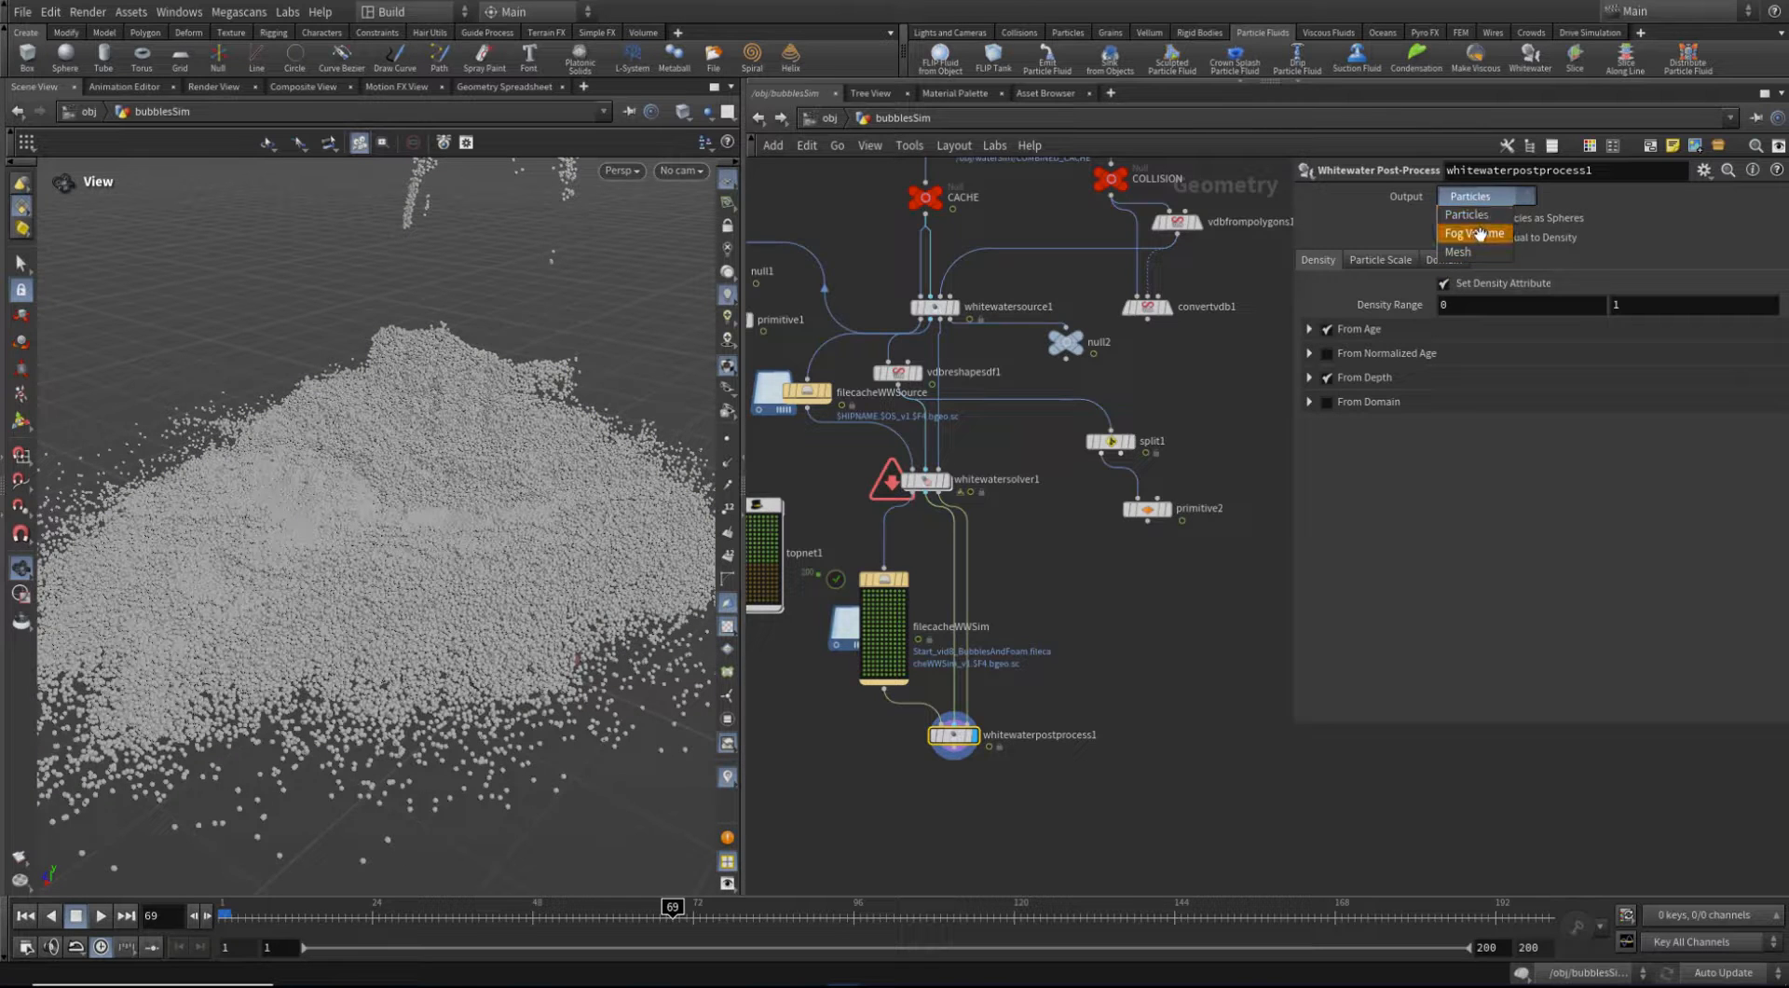
left_click(1481, 235)
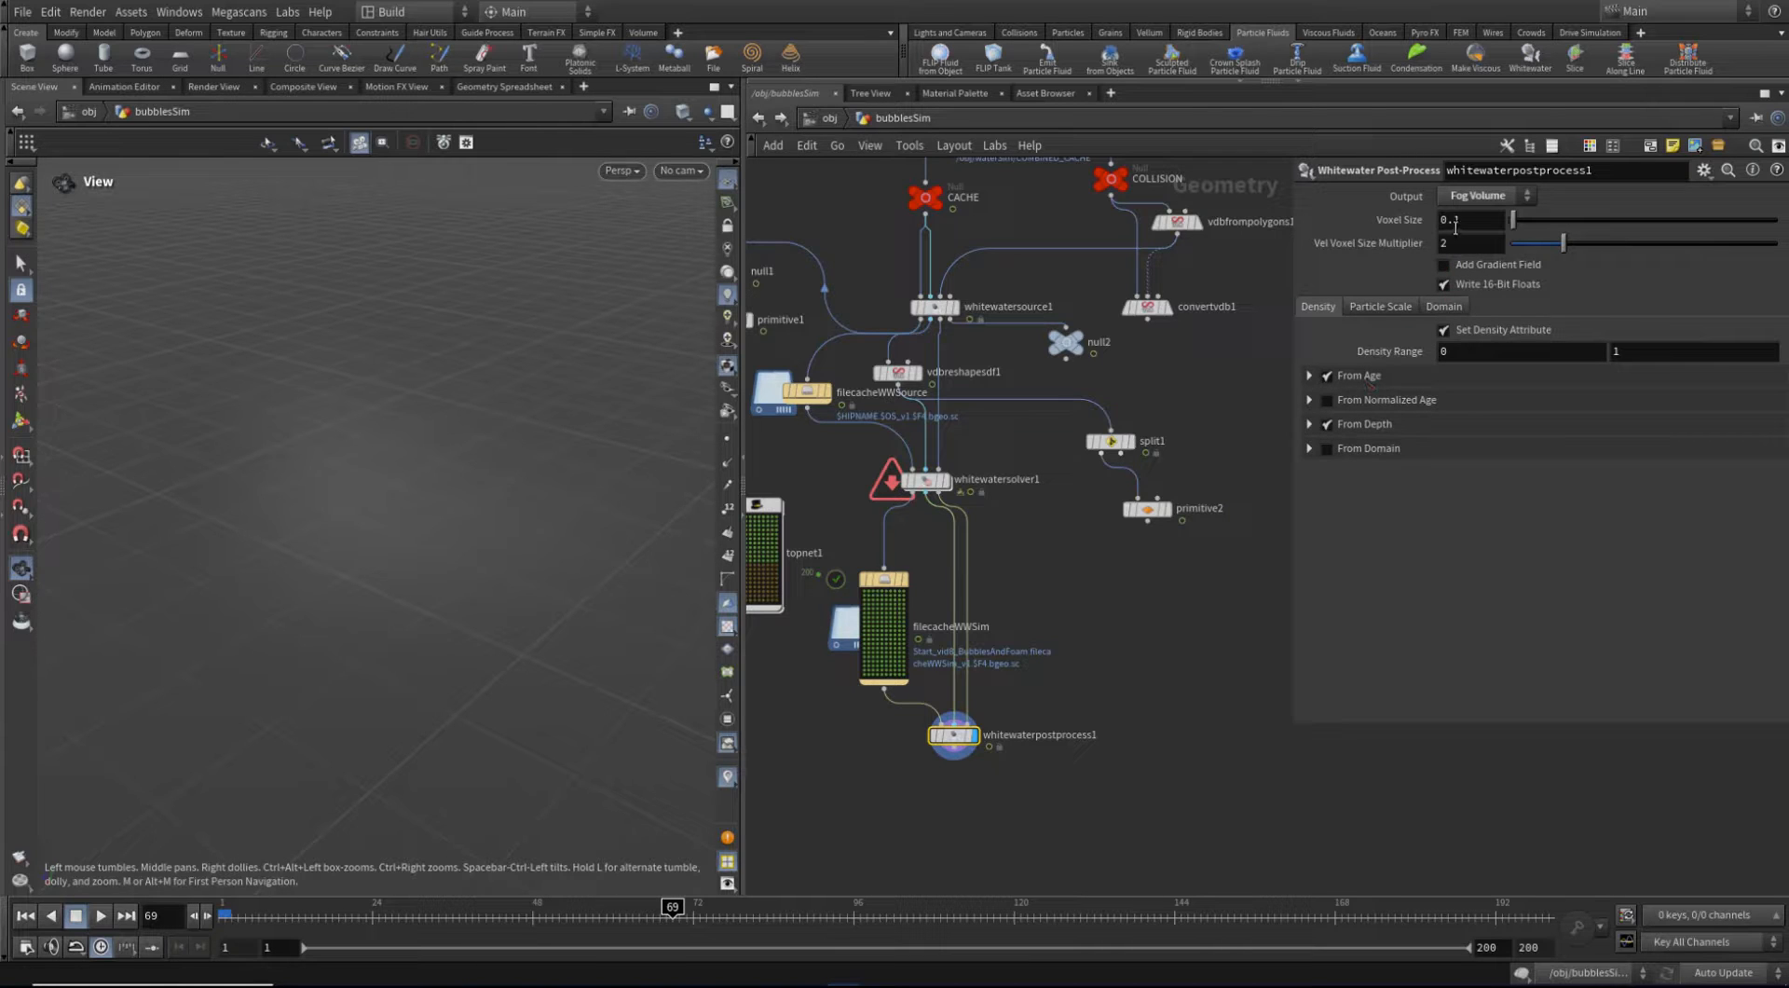
left_click_drag(1455, 226, 1474, 223)
type("005")
key("Return")
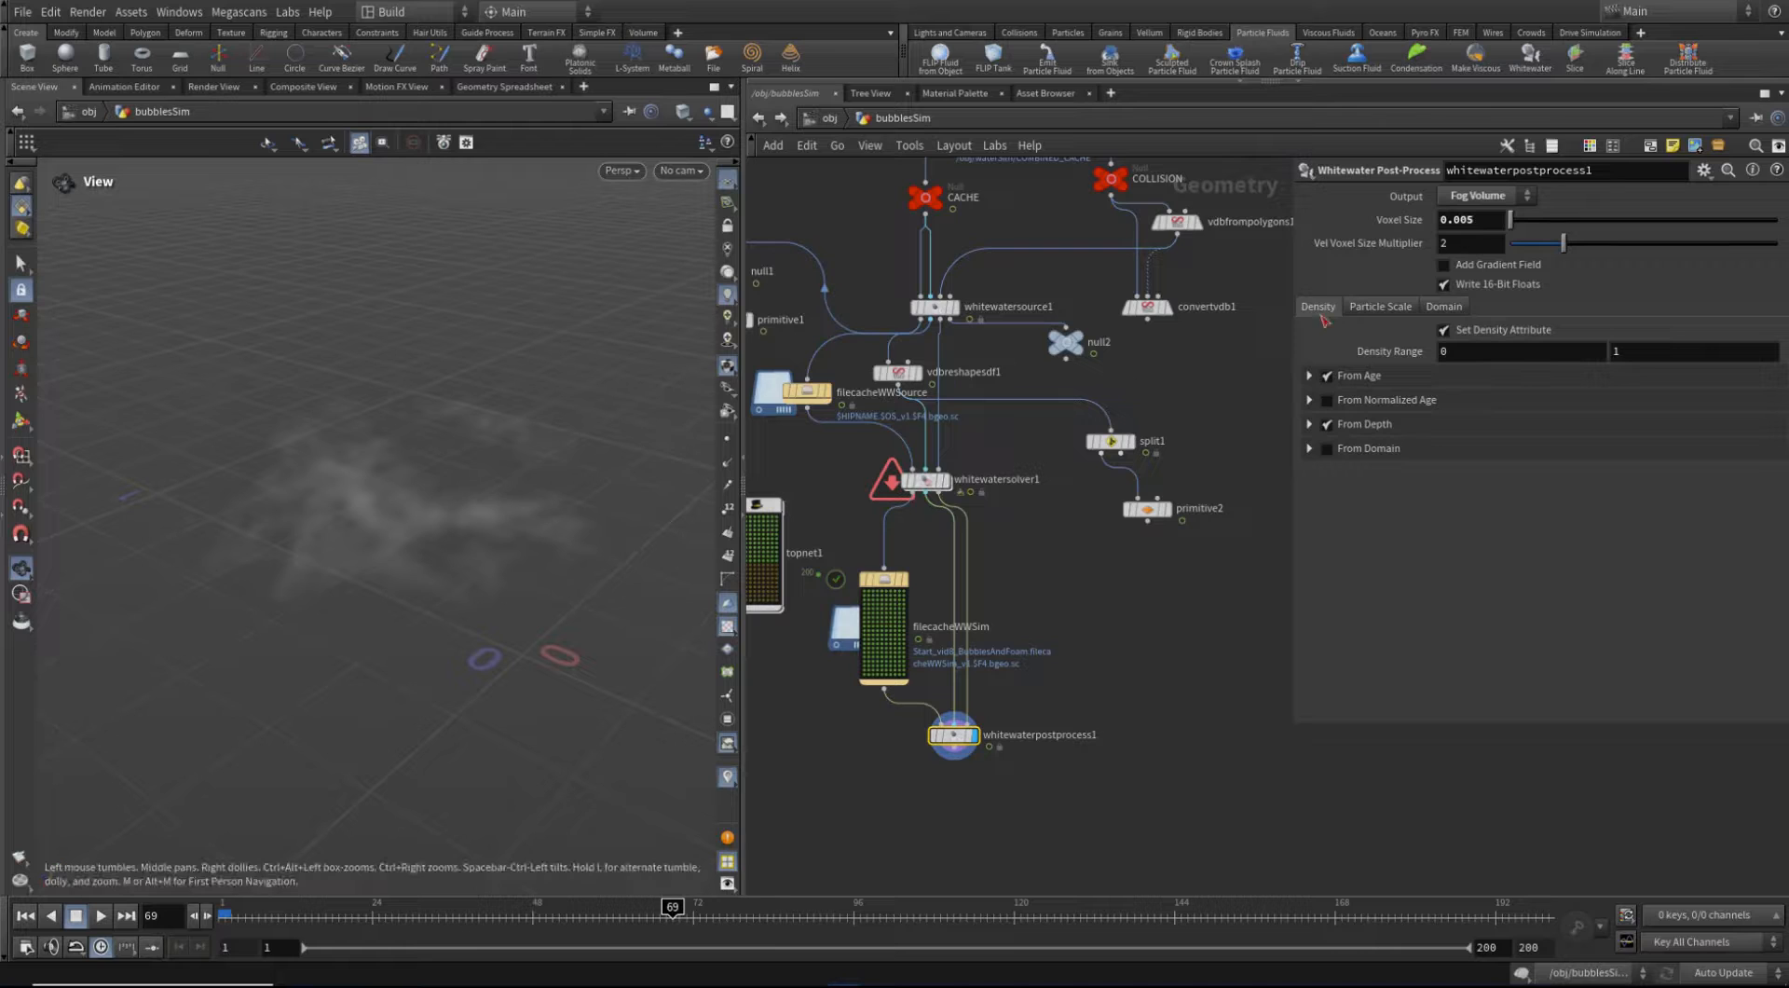
left_click_drag(578, 502, 446, 559)
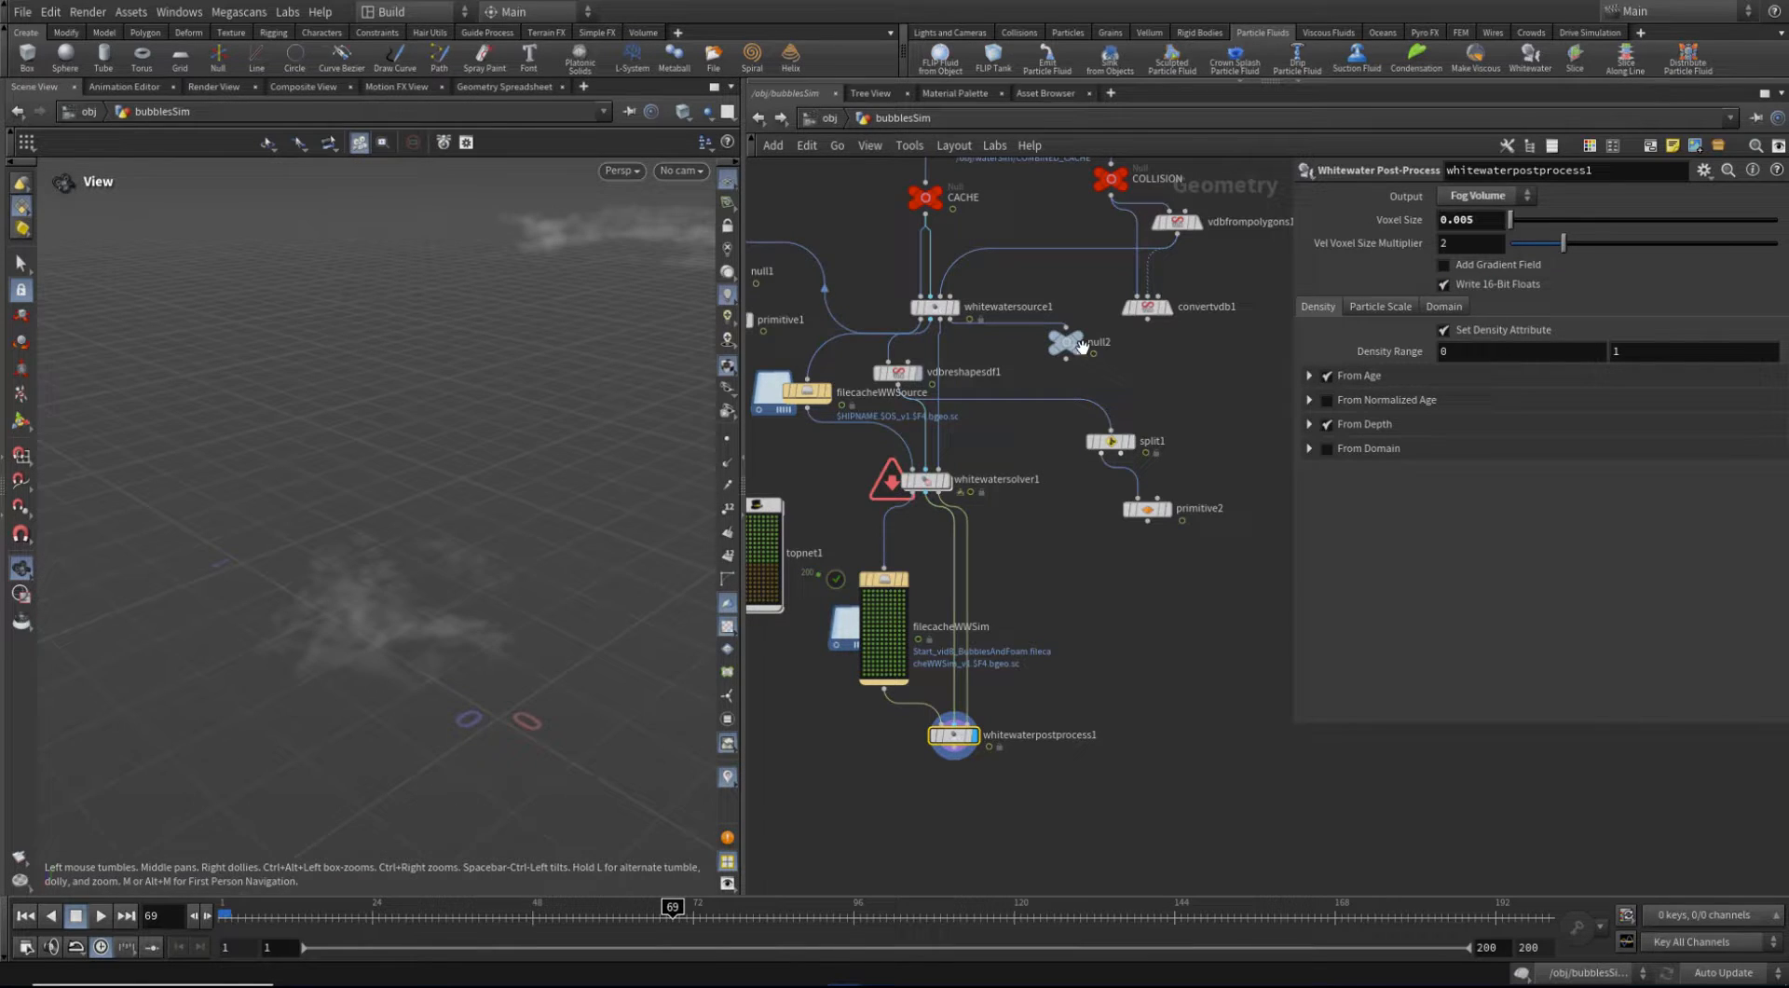
Set the post-process output back to Particles and enable Set Alpha Equal to Density
left_click(1482, 195)
left_click(1467, 214)
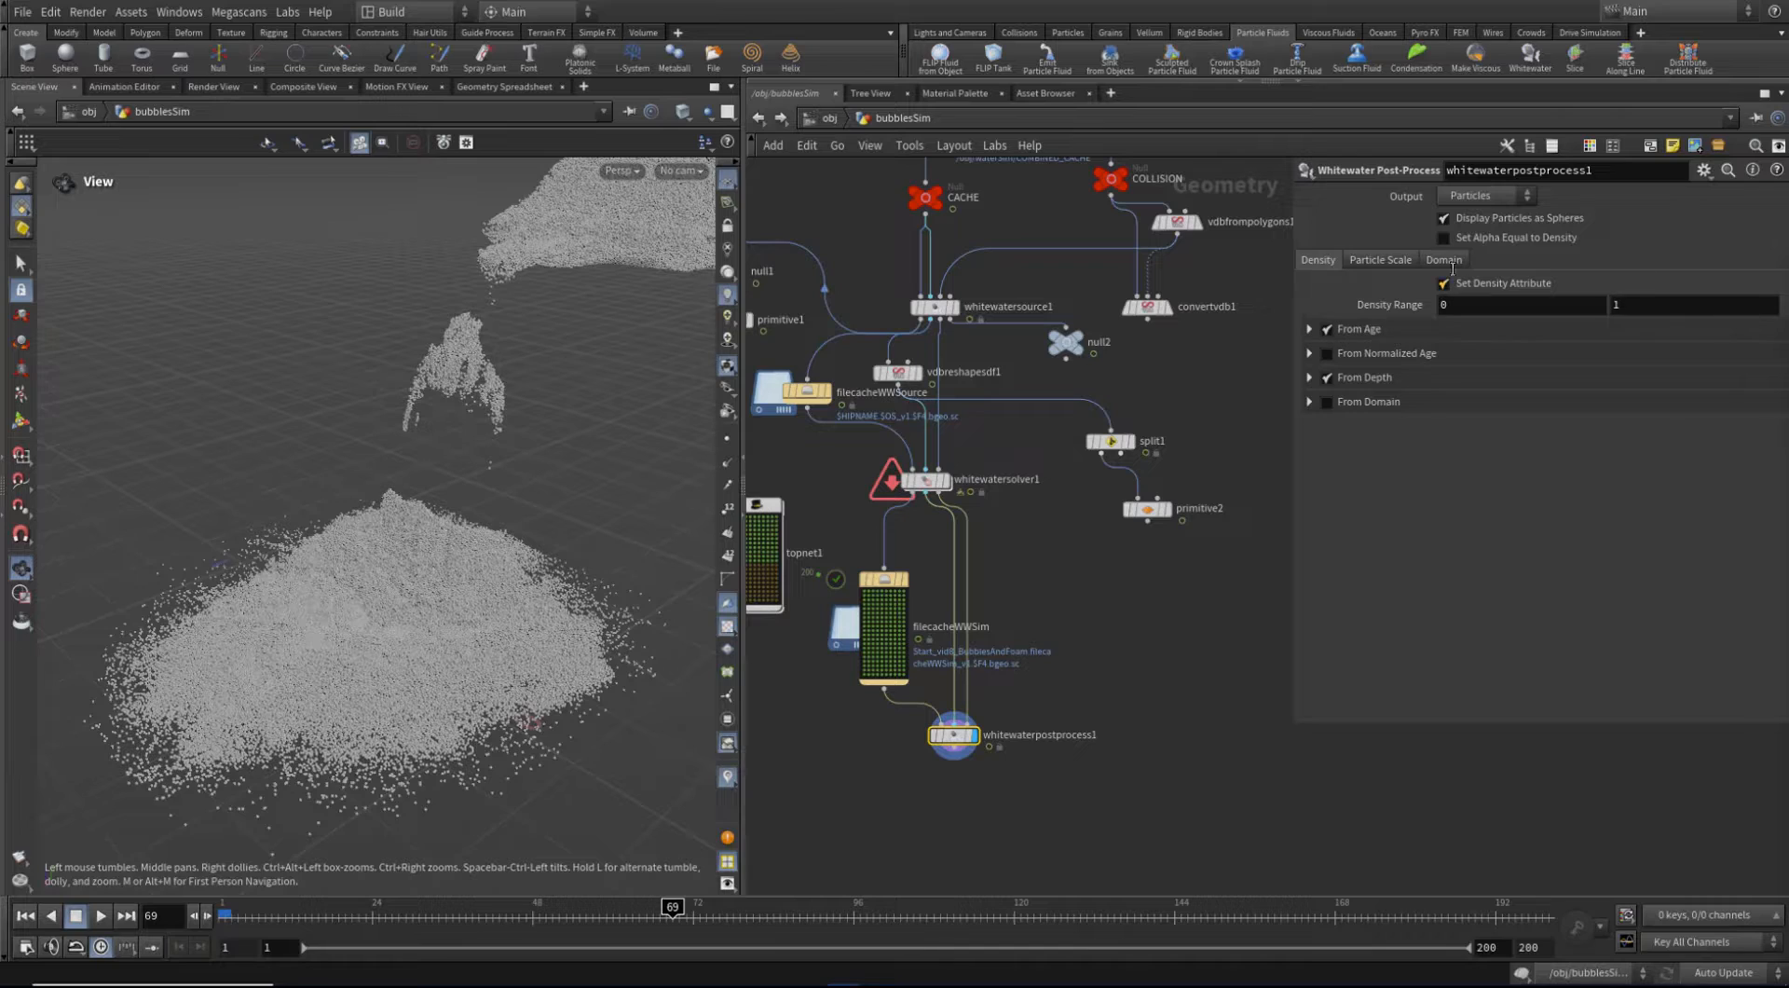
right_click_drag(335, 623, 419, 596)
left_click_drag(419, 595, 495, 500)
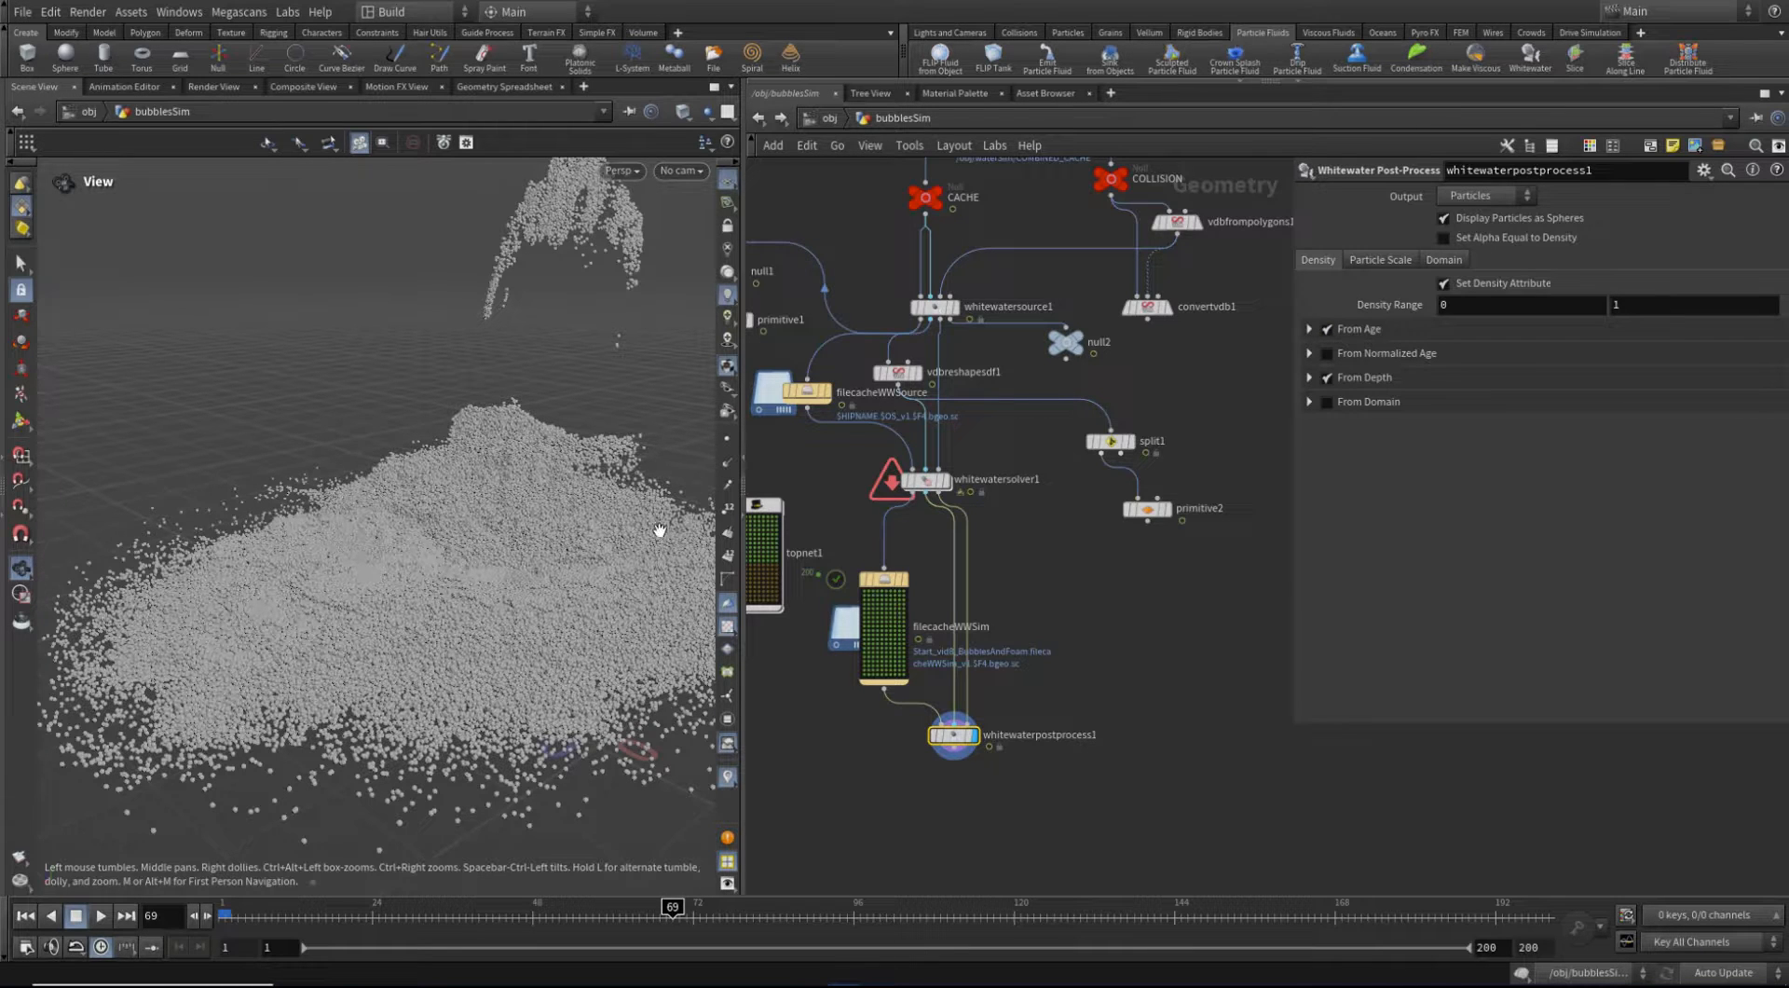
left_click(1443, 238)
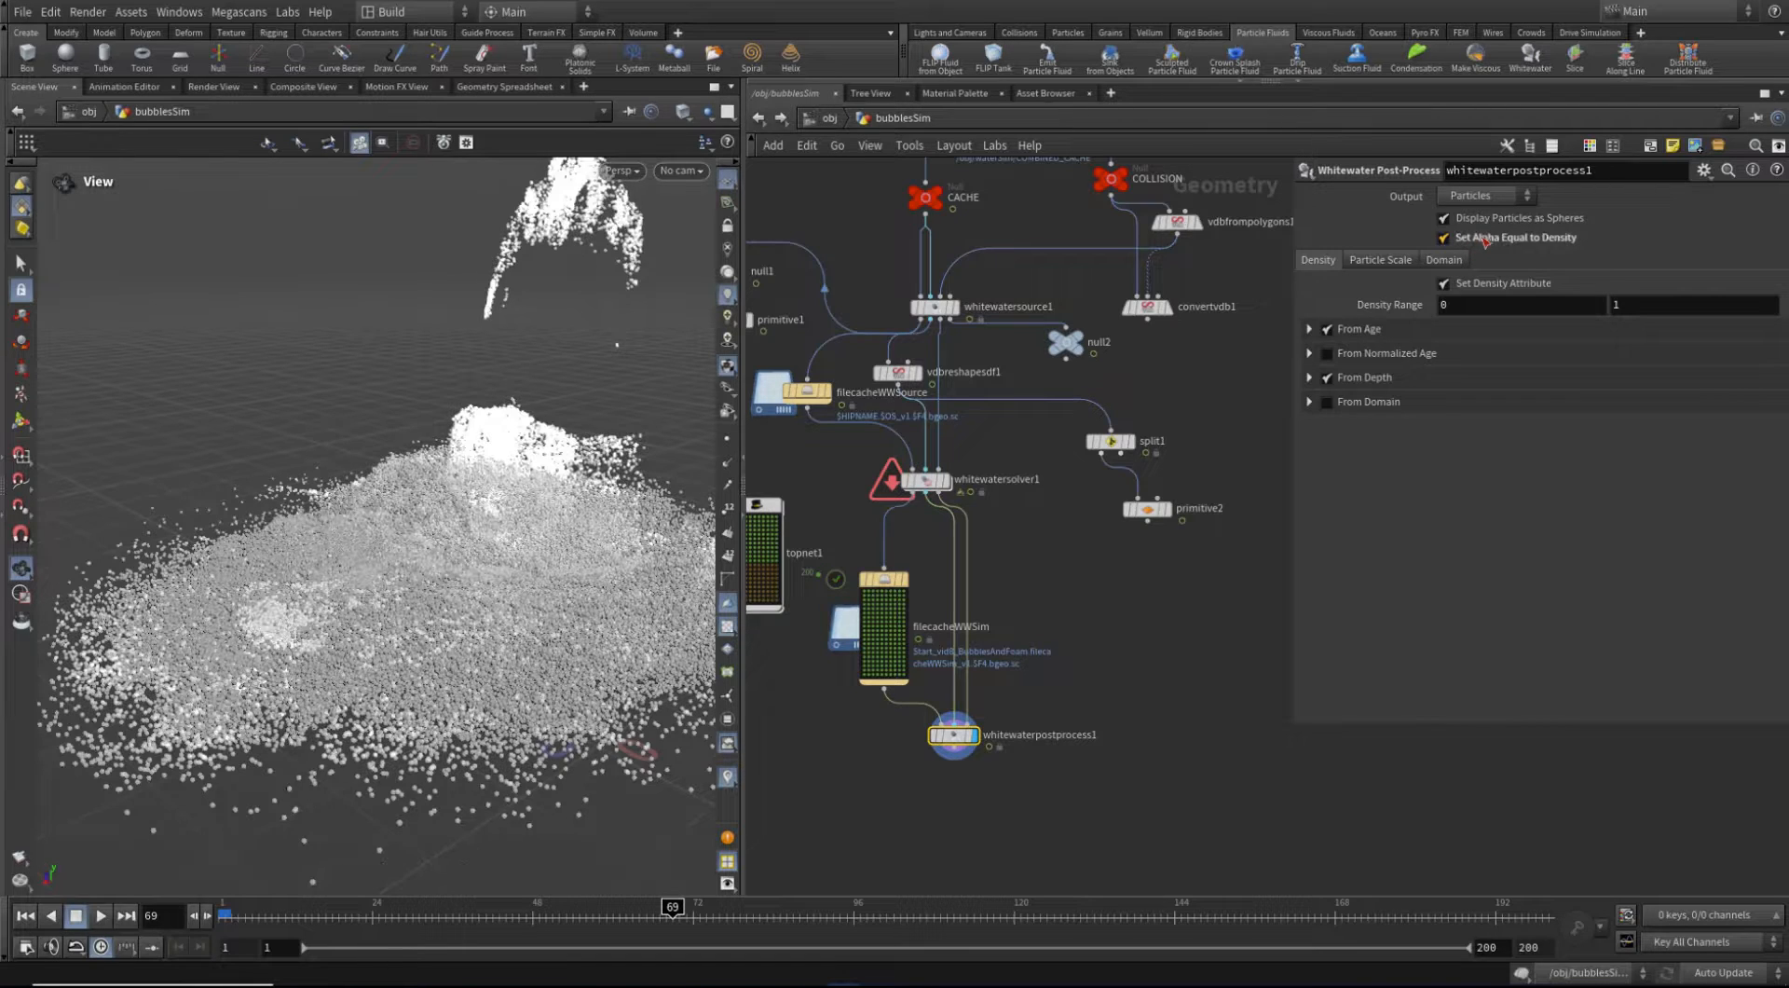
left_click_drag(423, 550, 371, 572)
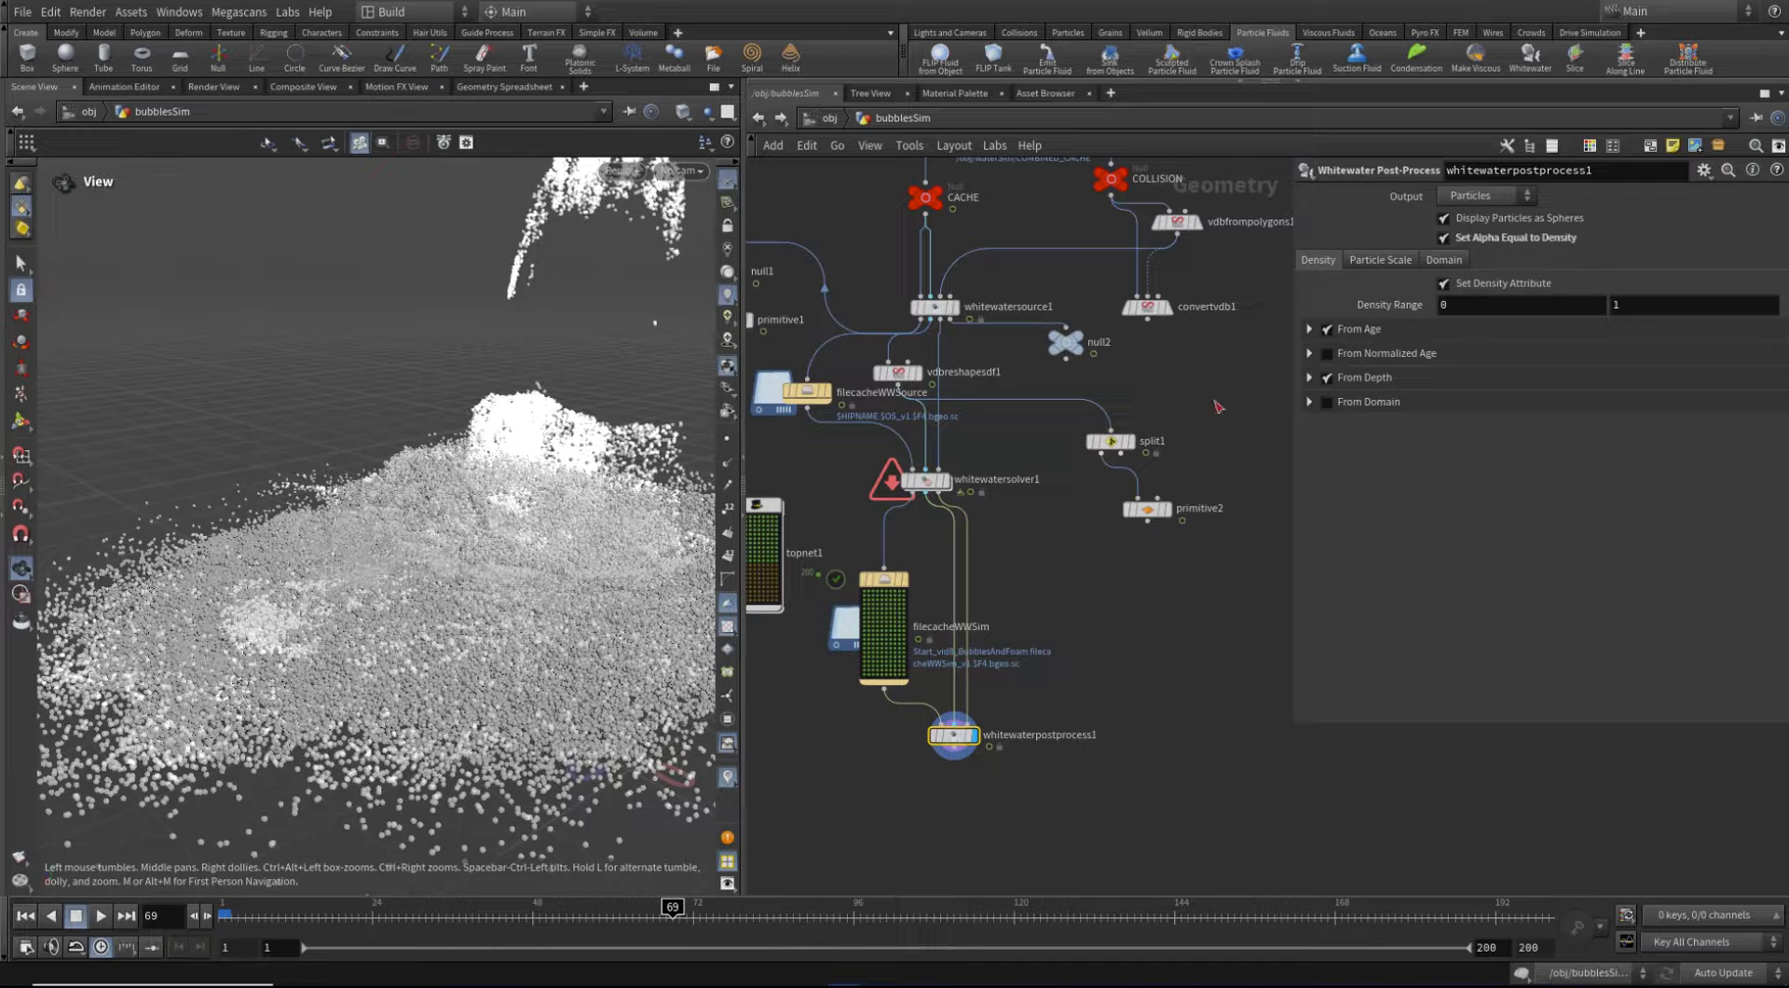
Try reshaping the density's From Age ramp by adding a full-height point, deleting the end point and moving the new one to the end
left_click(1309, 329)
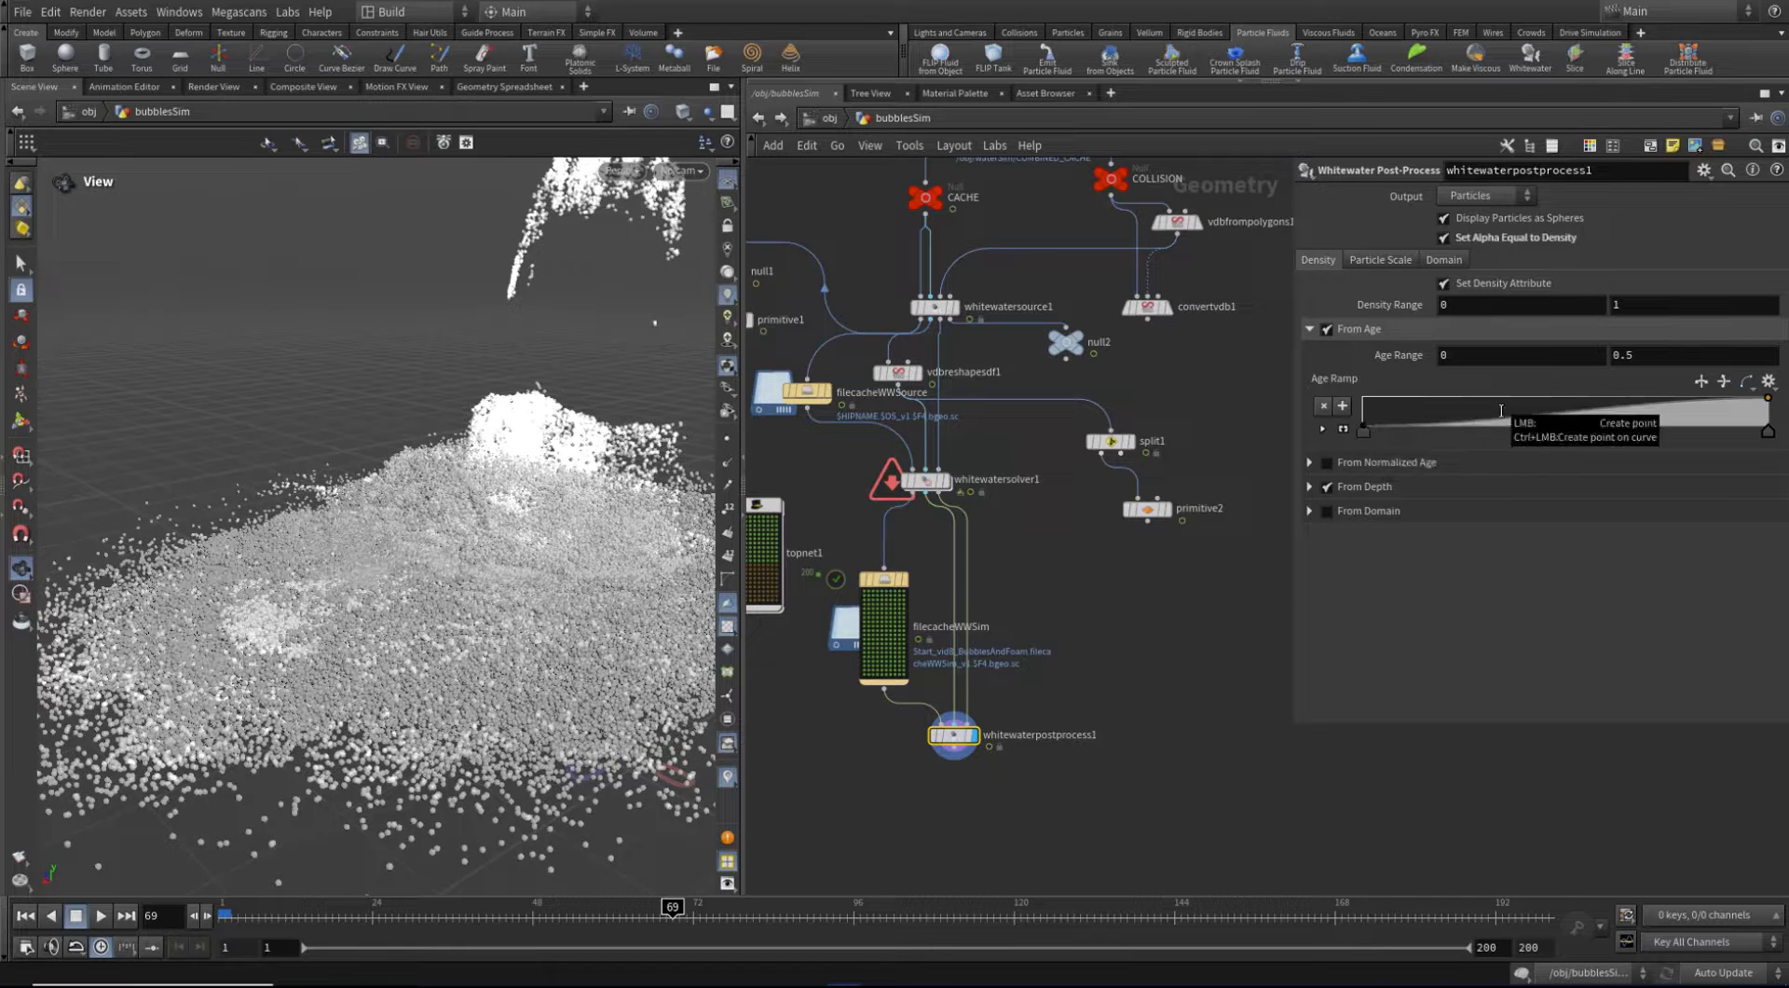
left_click(1722, 382)
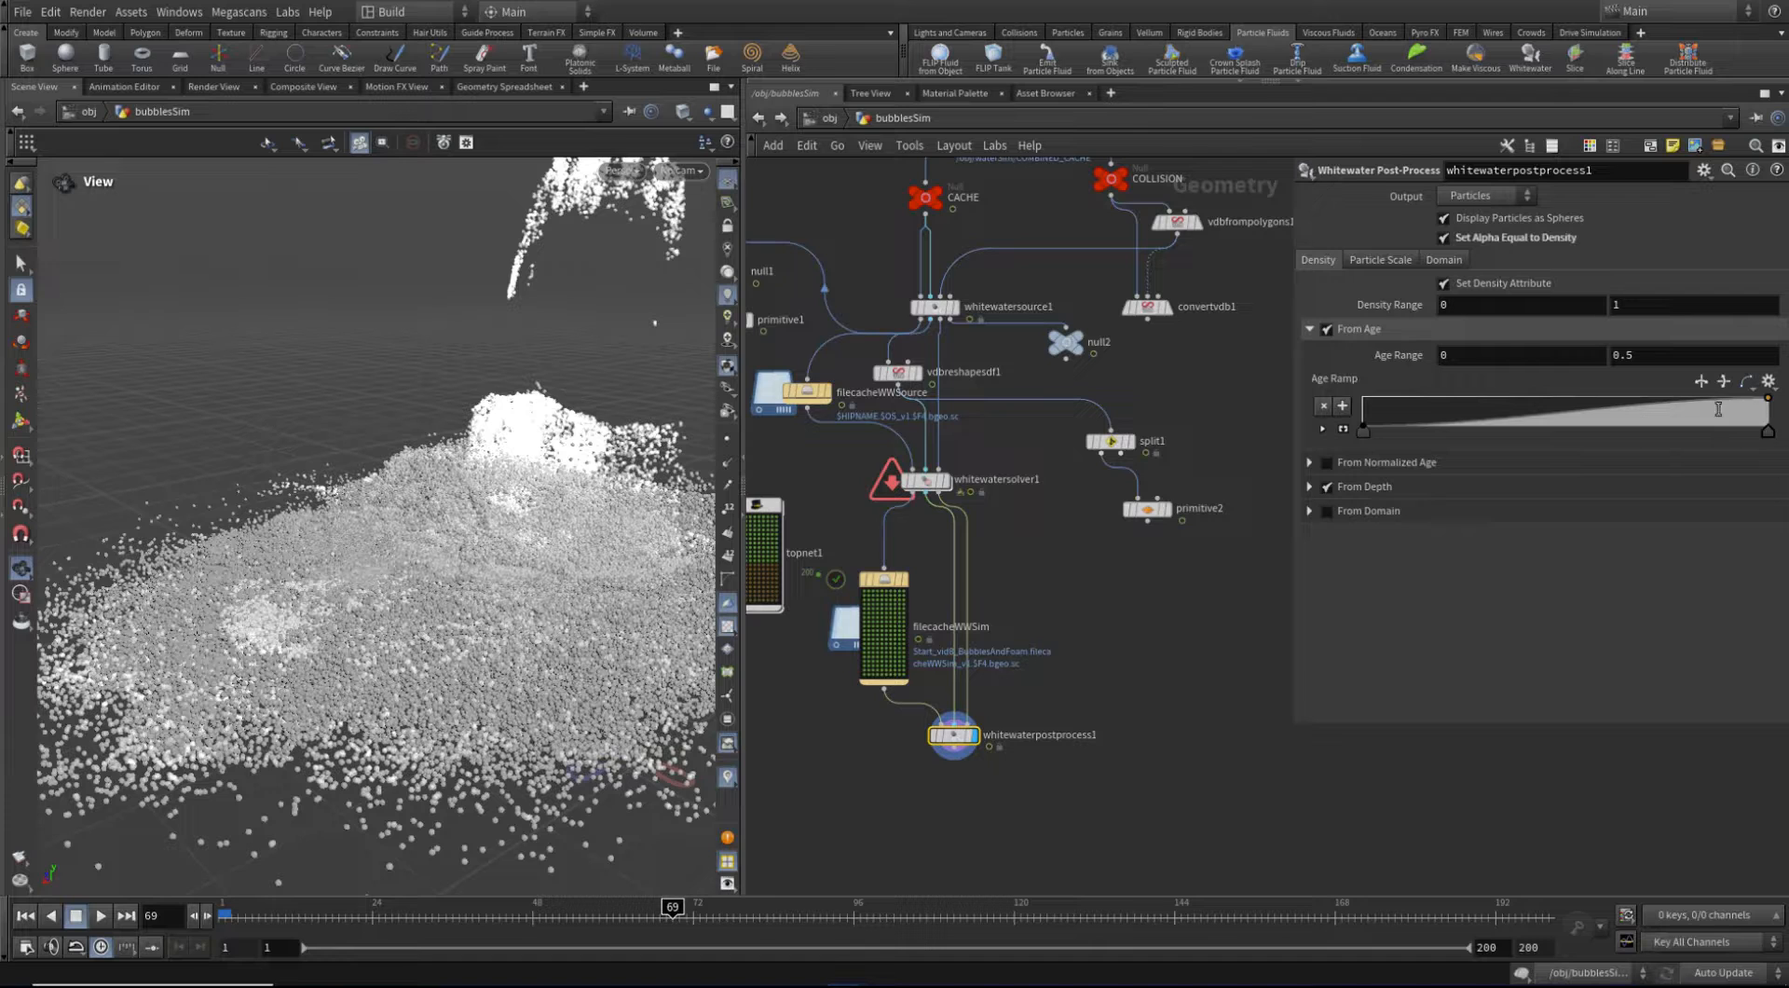
left_click(1621, 401)
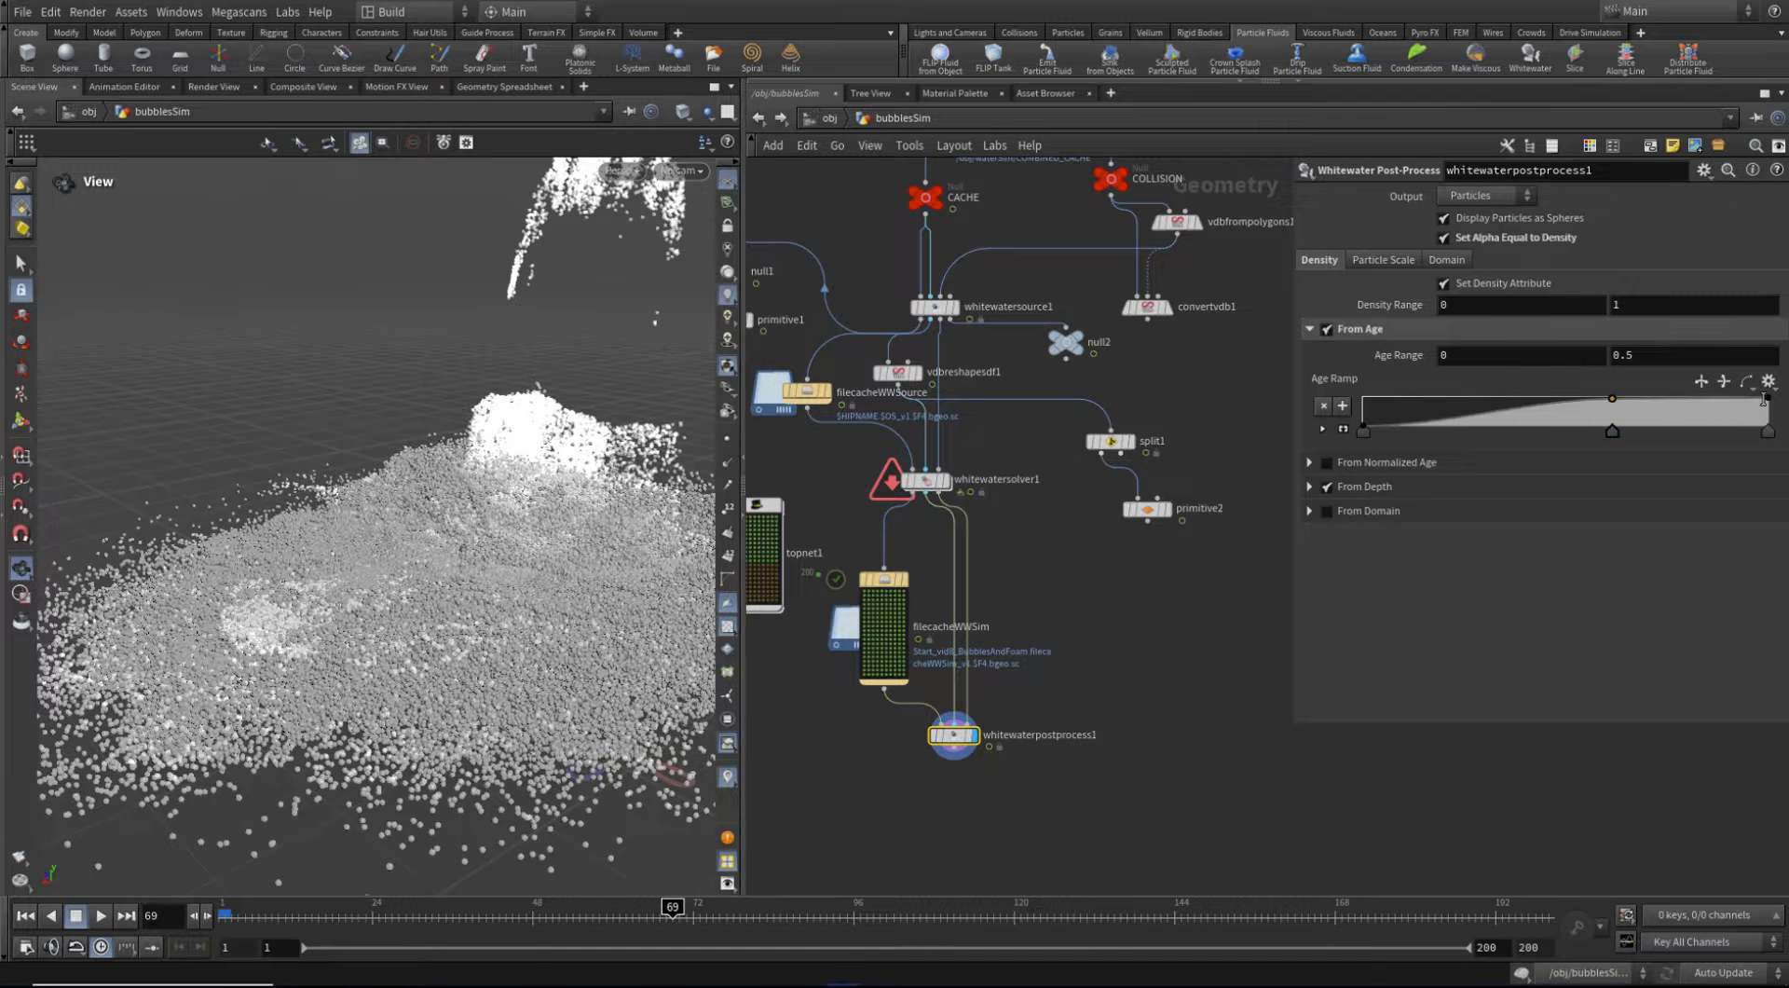
mouse_move(1768, 399)
left_mouse_down()
mouse_move(1763, 433)
mouse_move(1767, 399)
left_mouse_up()
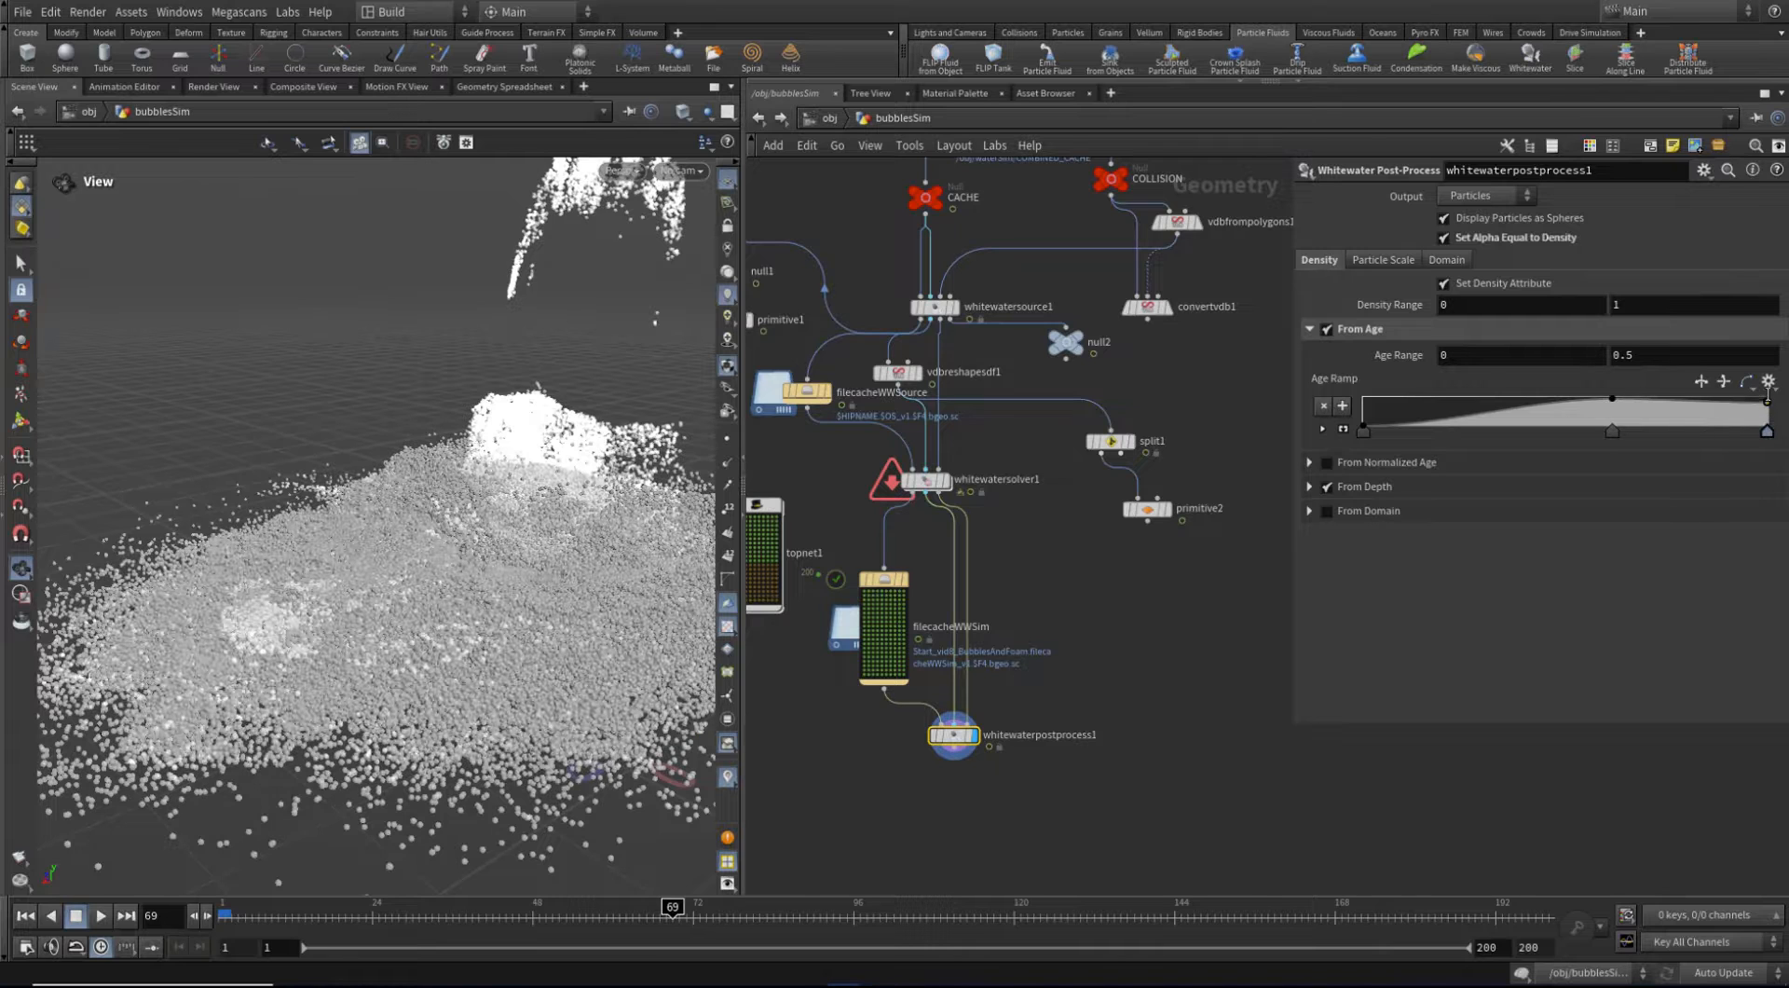
key("Delete")
left_click_drag(1612, 432, 1784, 437)
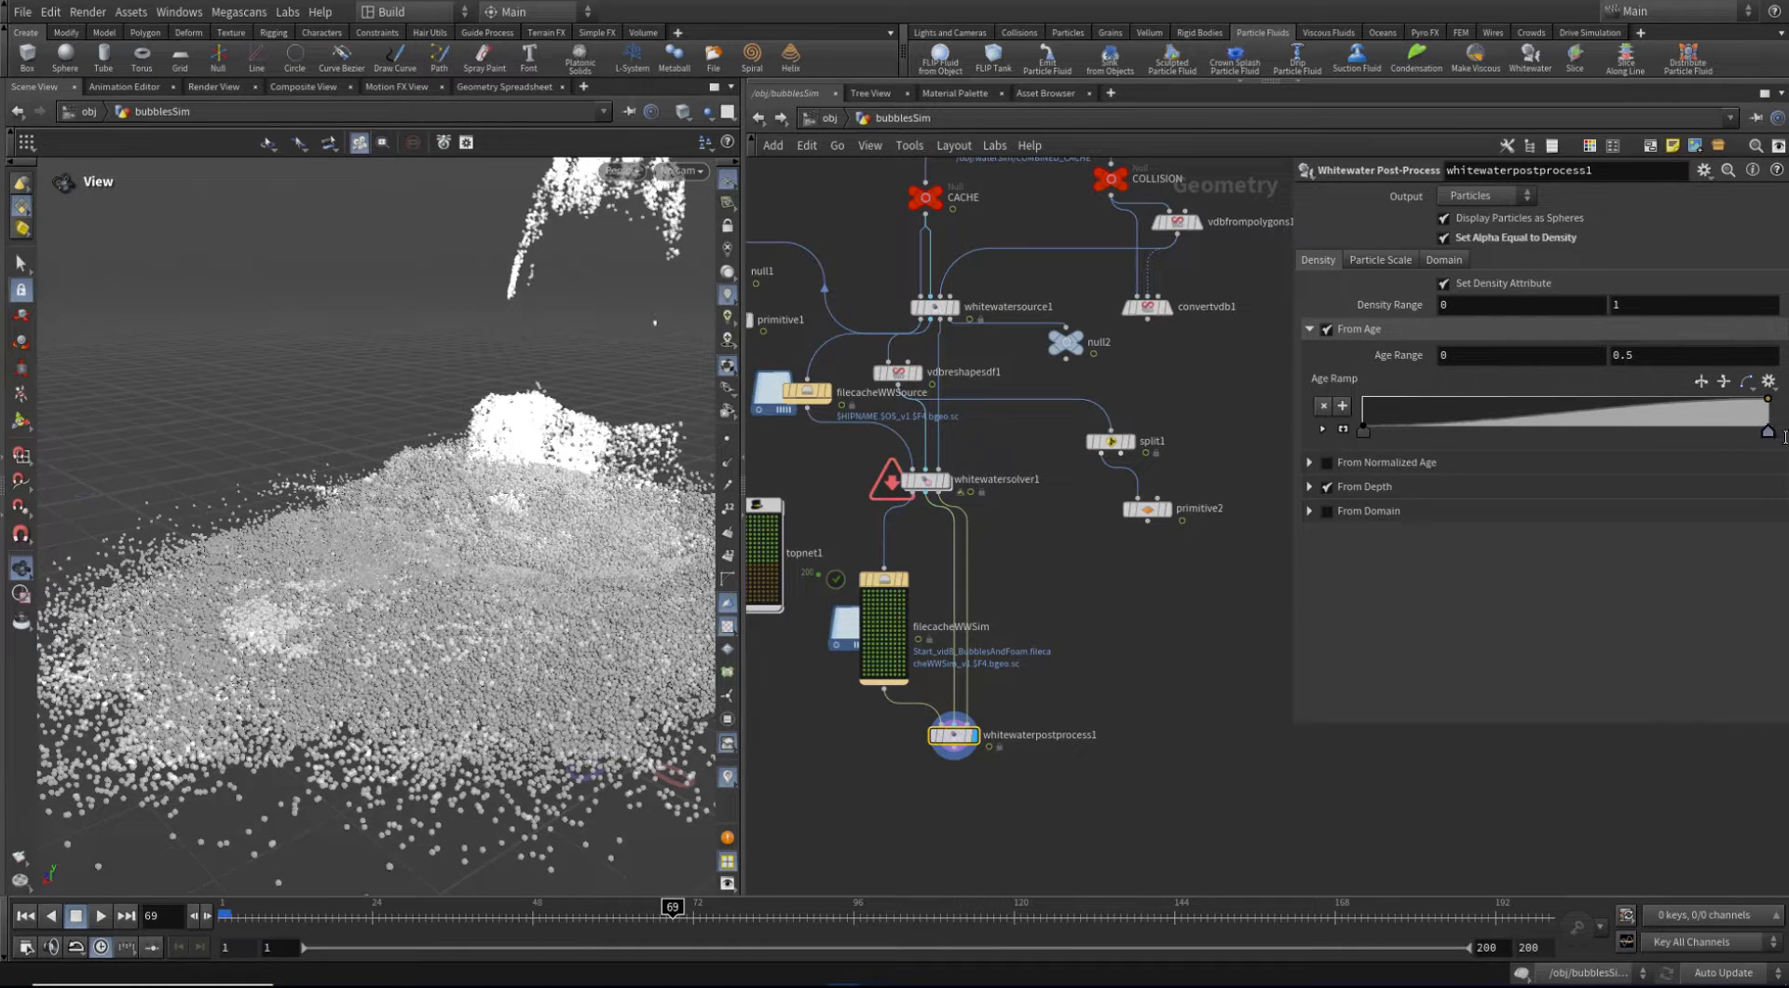
Try a maximum of 1 for the density's From Age range, inspect the particles, and restore the value to 0.5
left_click(1310, 462)
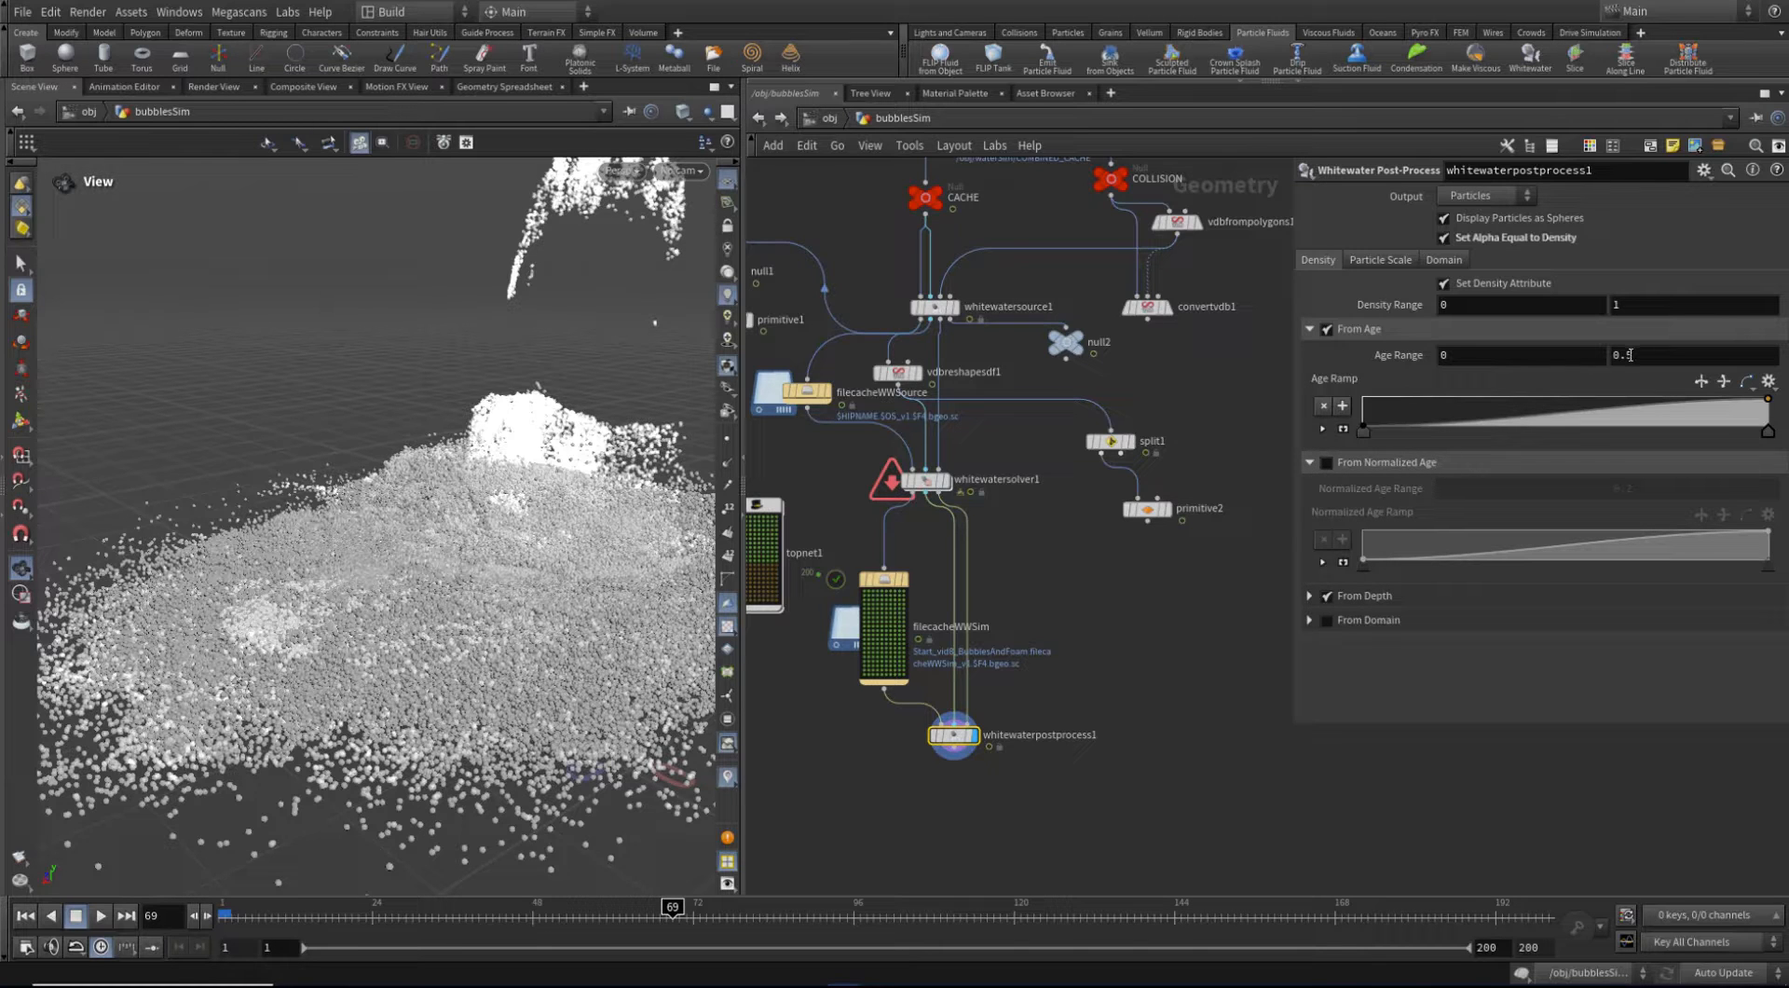
double_click(1647, 354)
type("1")
key("Return")
double_click(1657, 358)
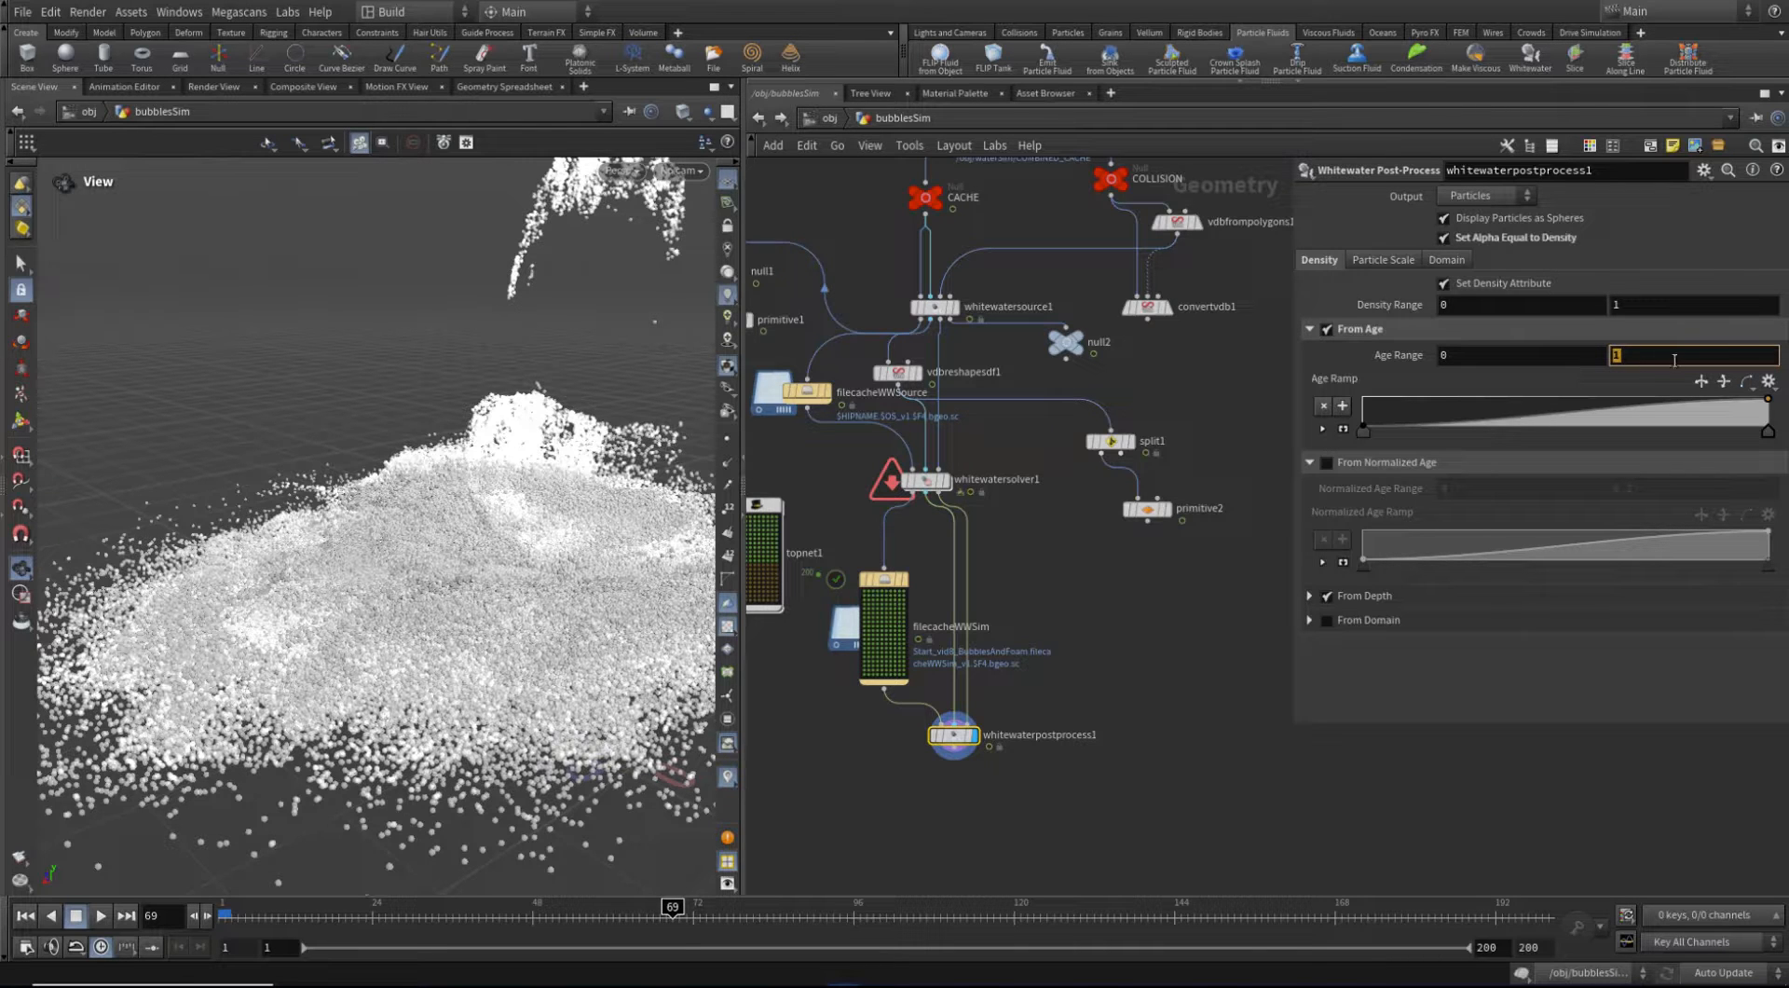
left_click_drag(593, 545, 540, 510)
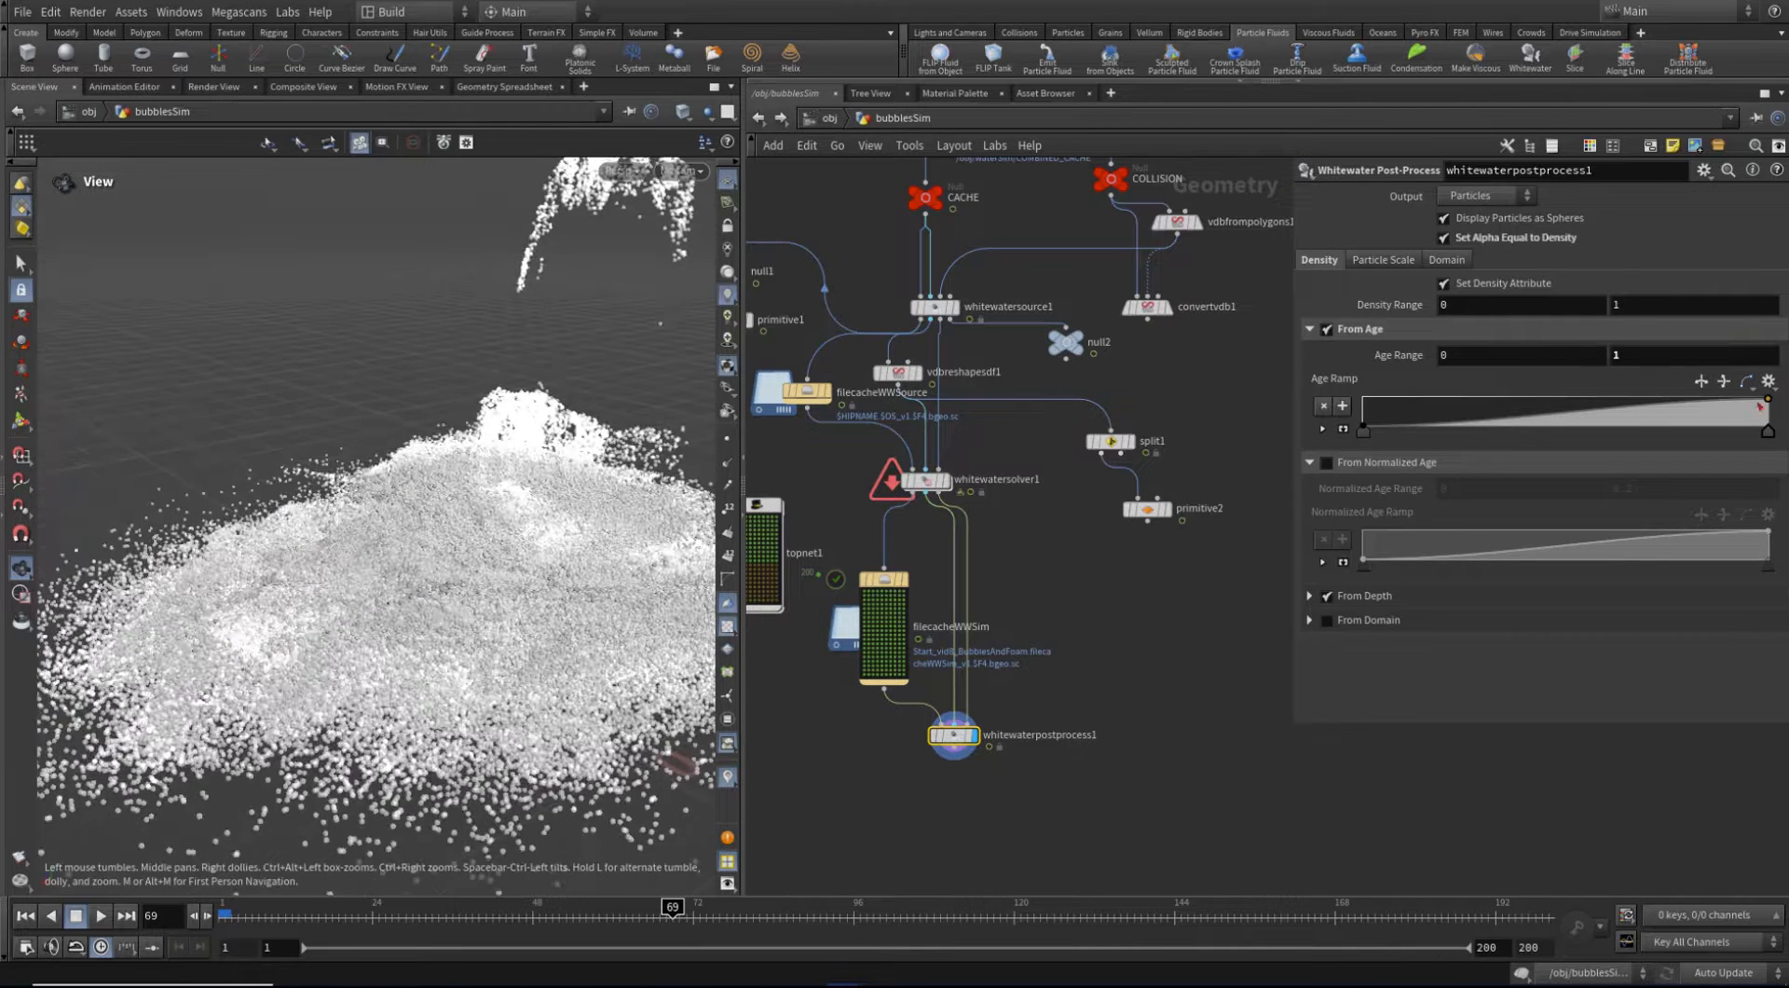
double_click(1668, 353)
type("0.5")
key("Return")
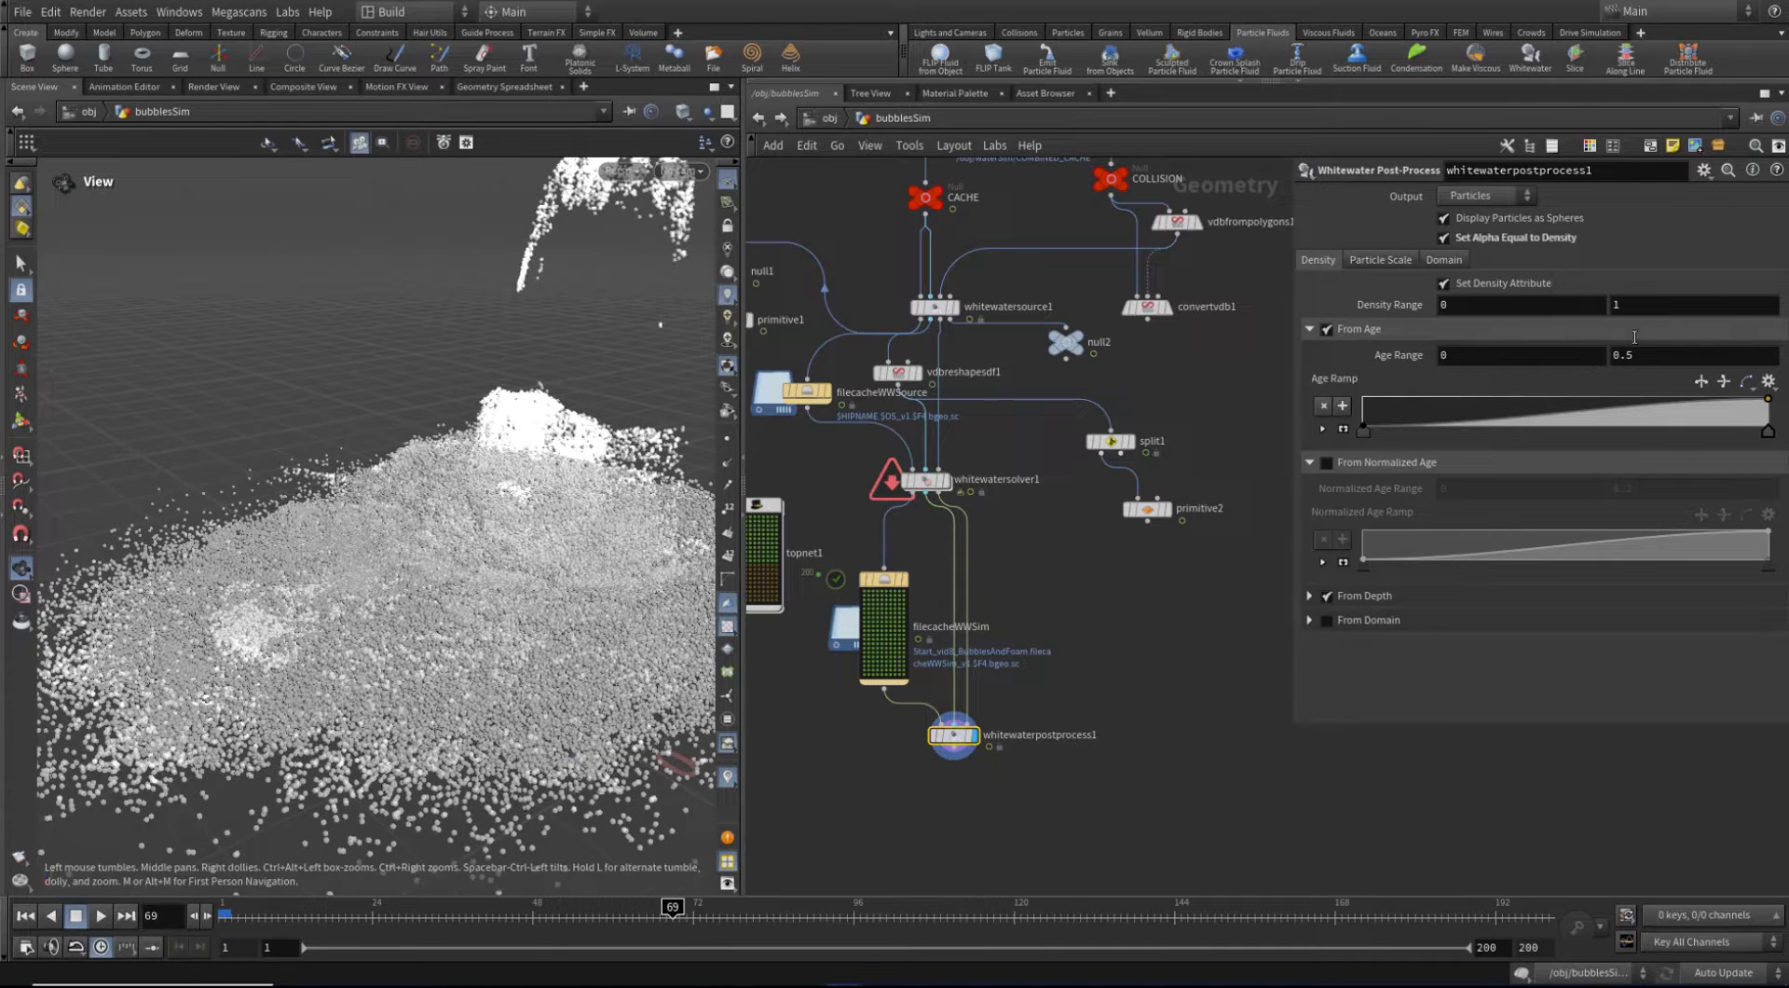
double_click(1646, 355)
Review the density's From Depth range and ramp, and collapse the expanded density sections
left_click(1309, 596)
scroll(1400, 618, "down", 1)
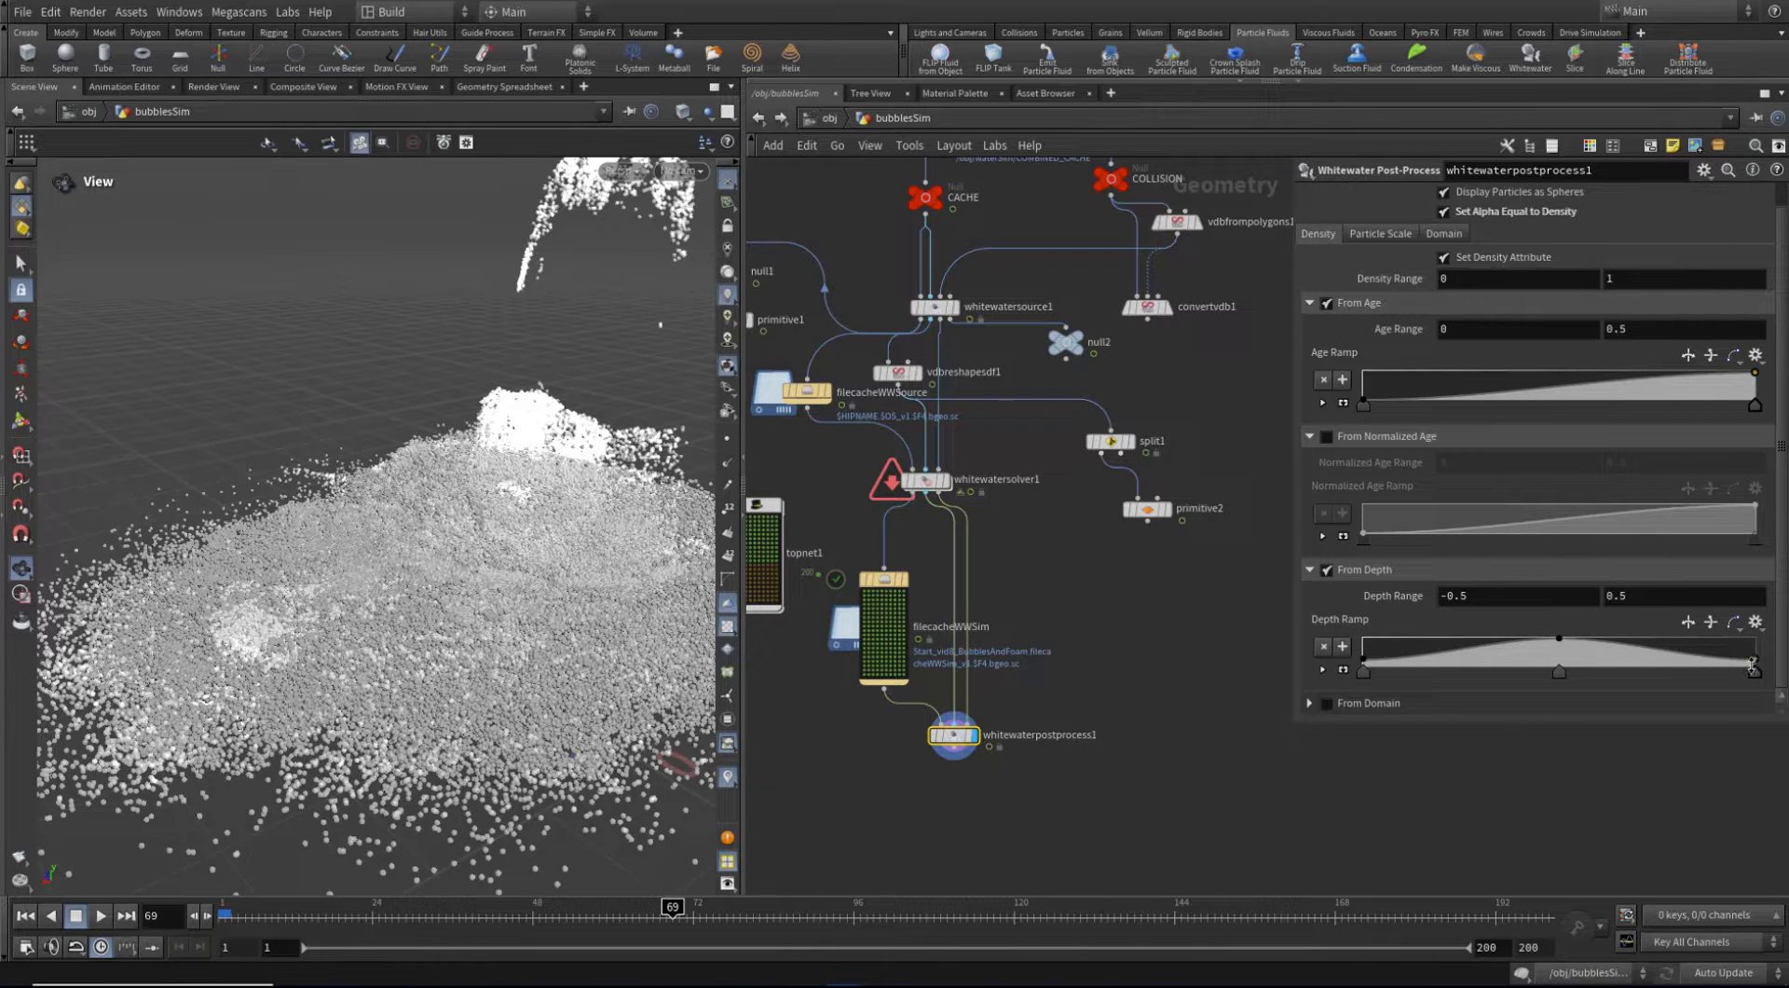
left_click(1309, 569)
left_click(1309, 462)
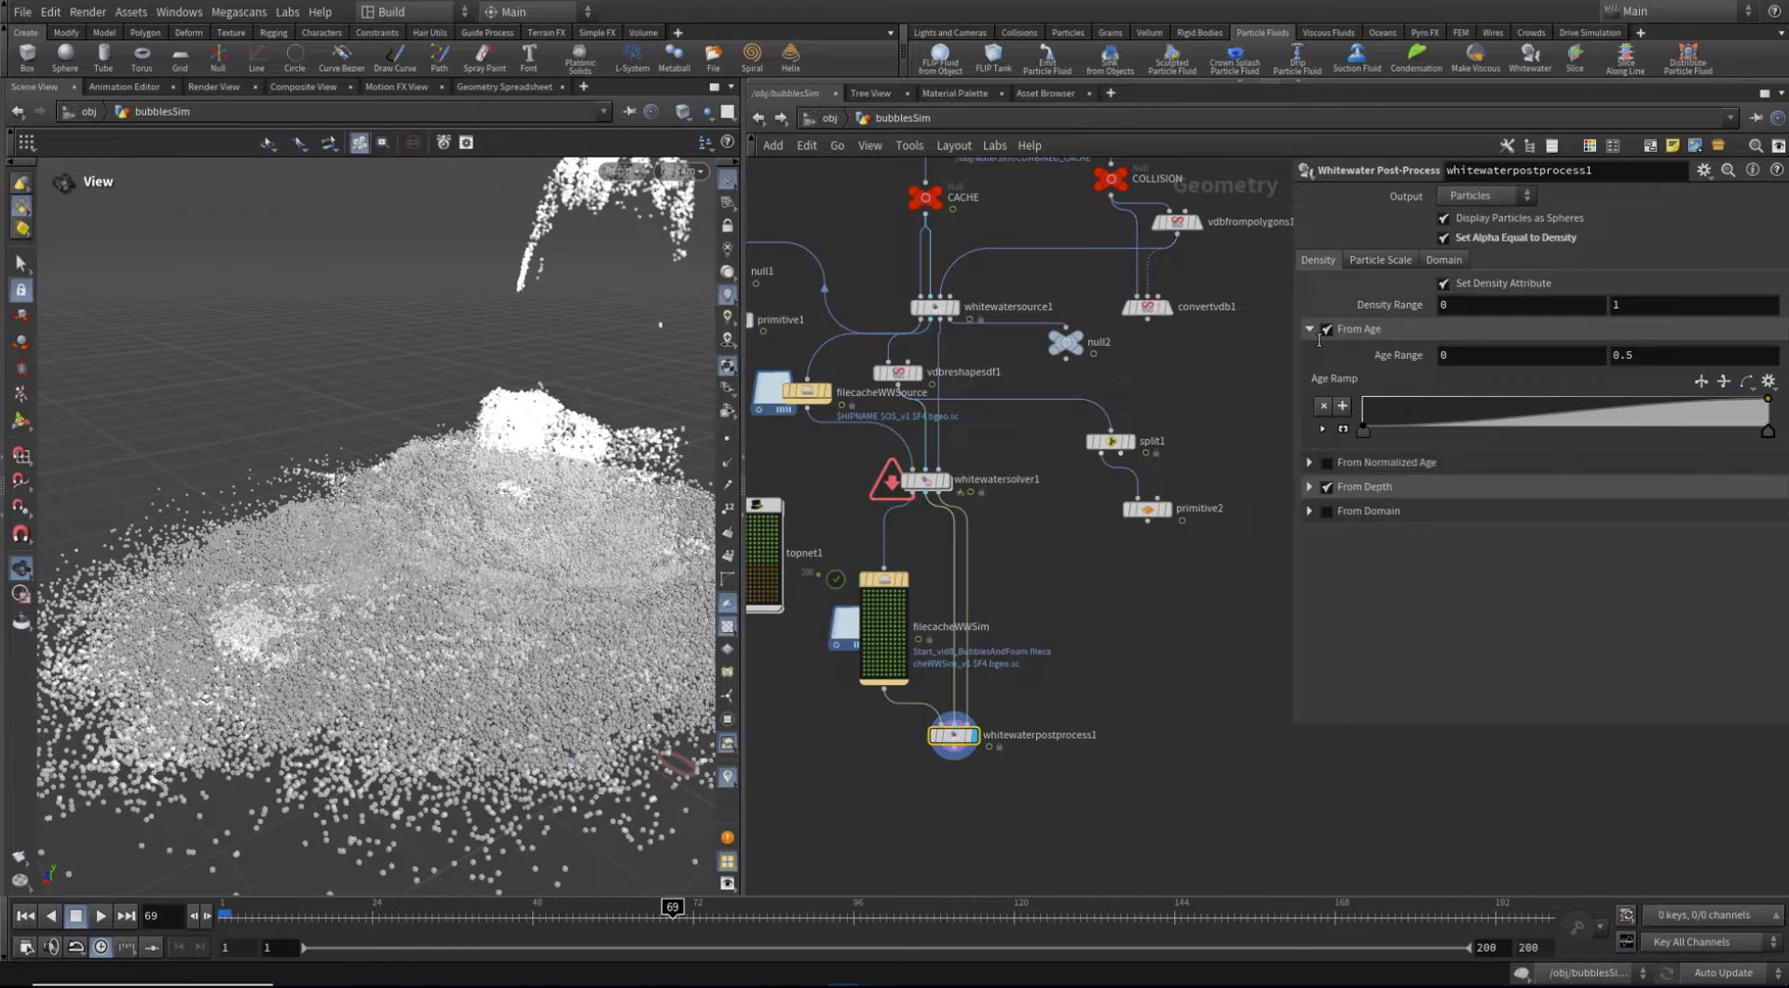
left_click(1309, 329)
Enable Set Particle Scale Attribute for the particle scale and turn off its From Age control
left_click(1380, 259)
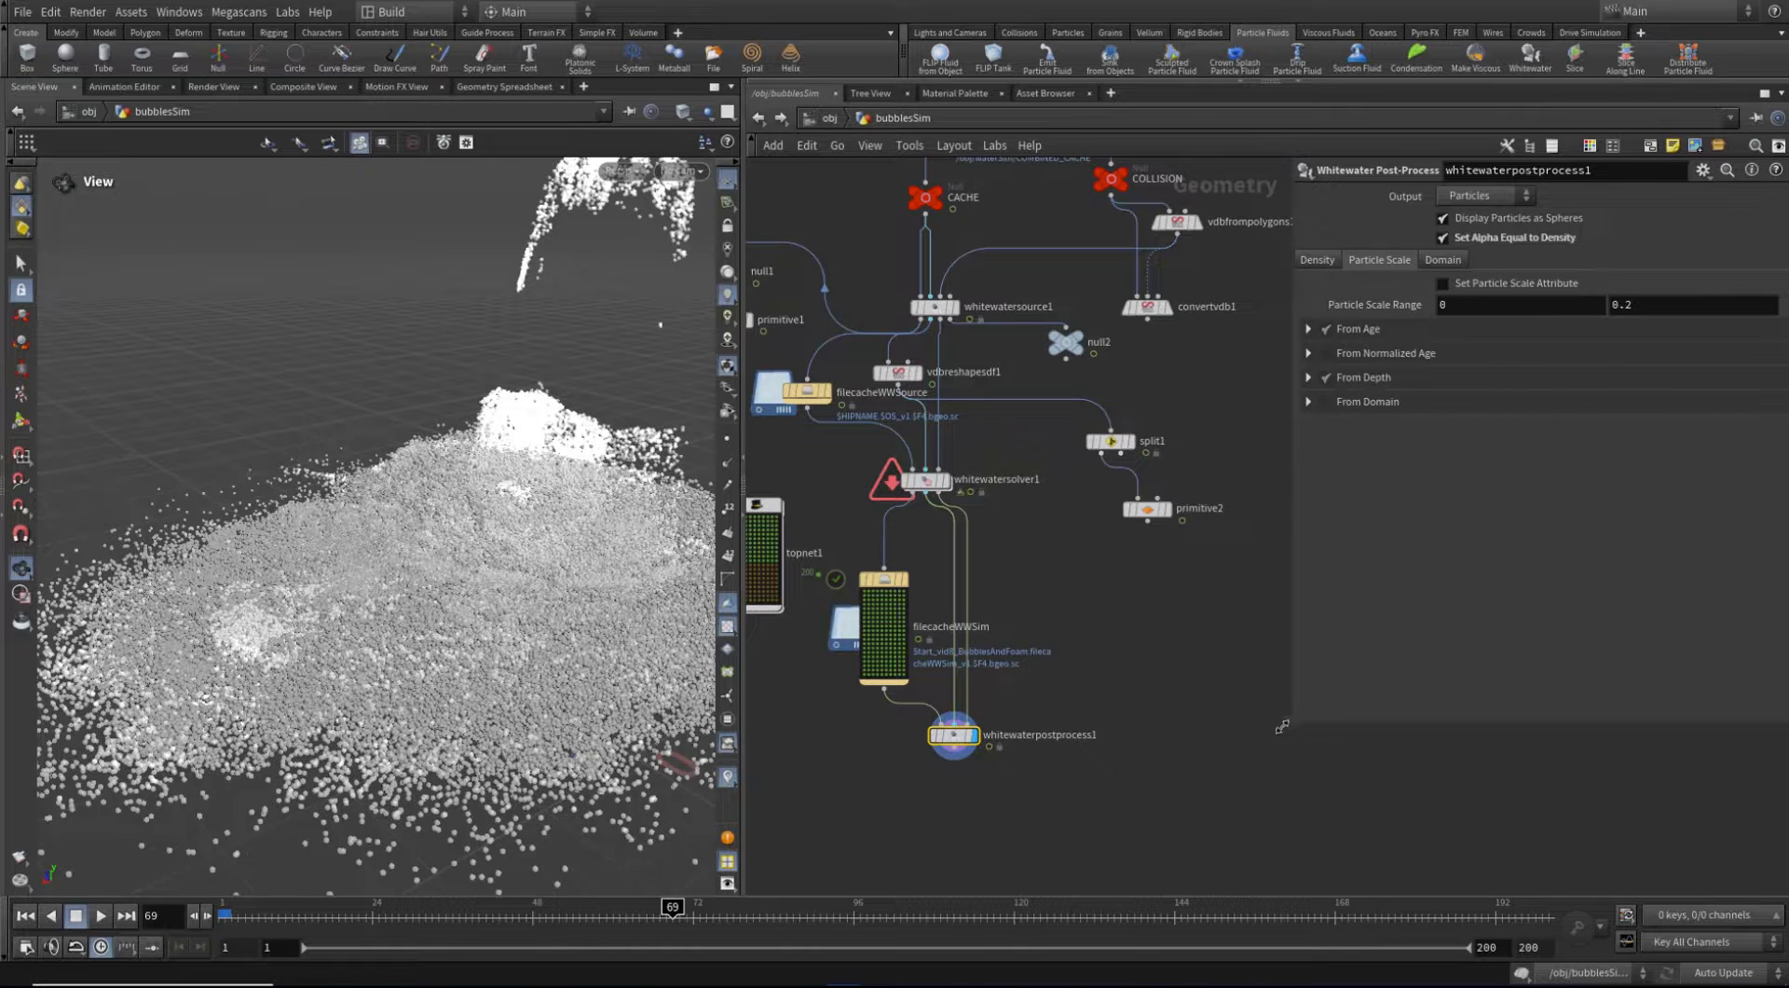
left_click_drag(1291, 723, 1211, 693)
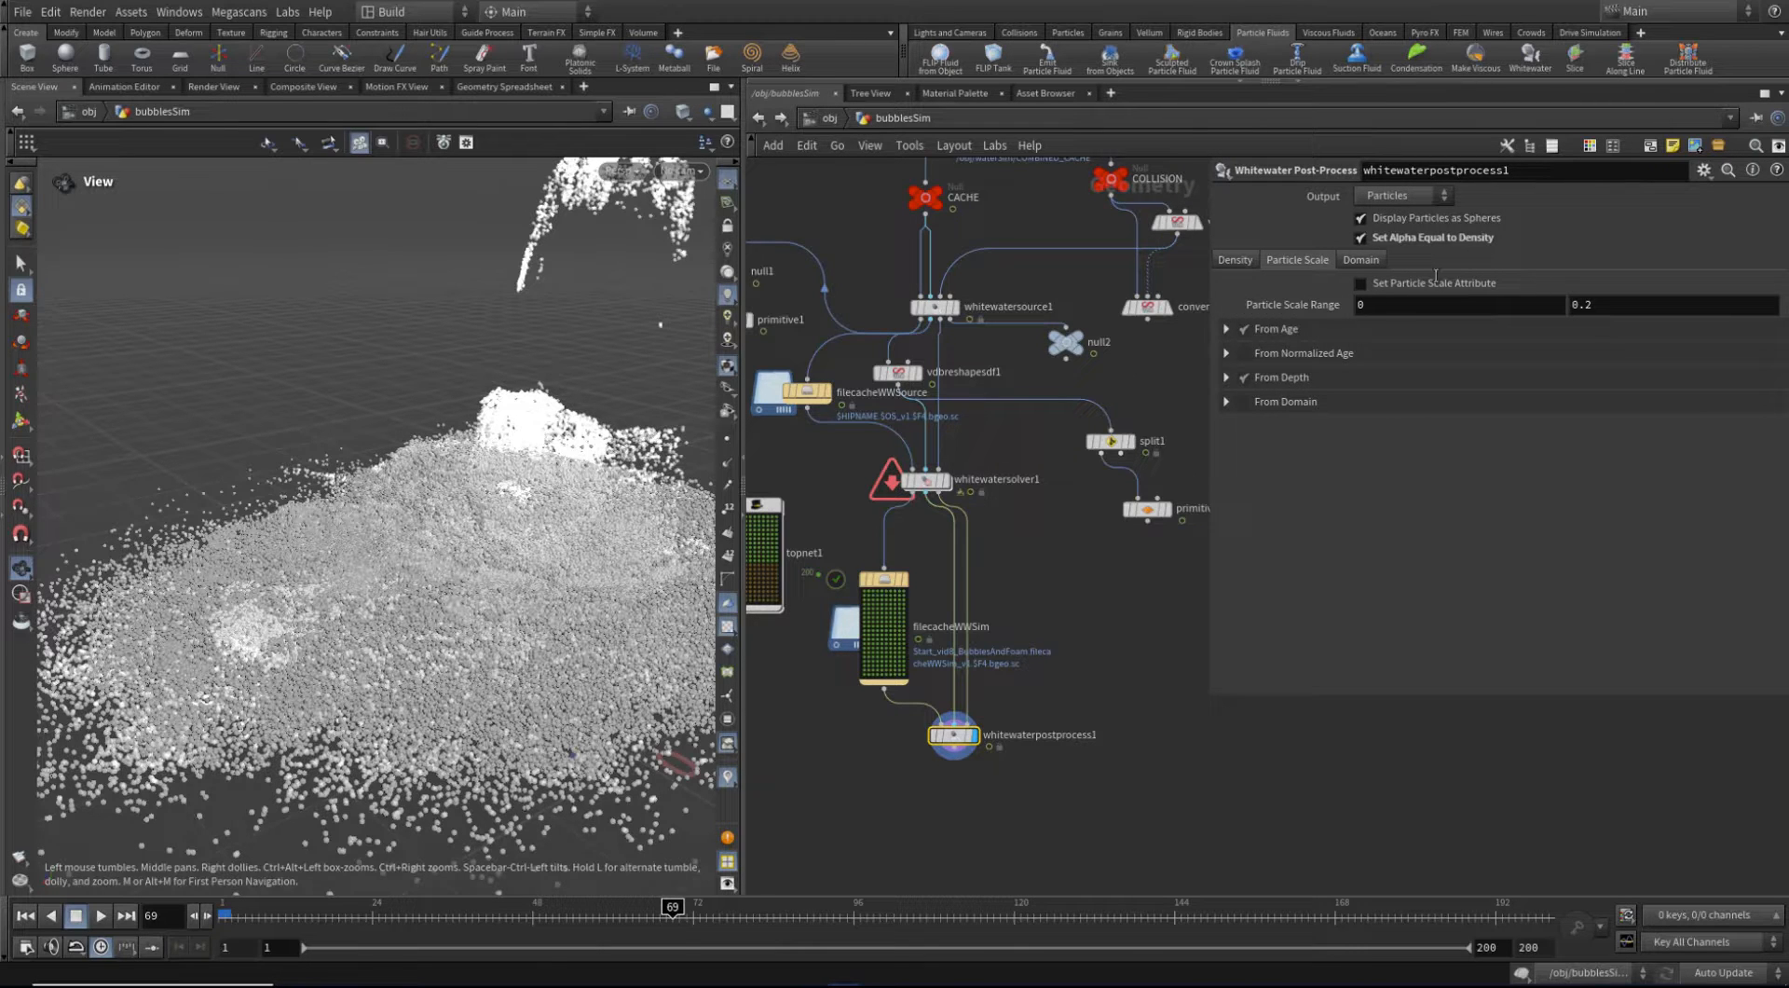
left_click(1224, 329)
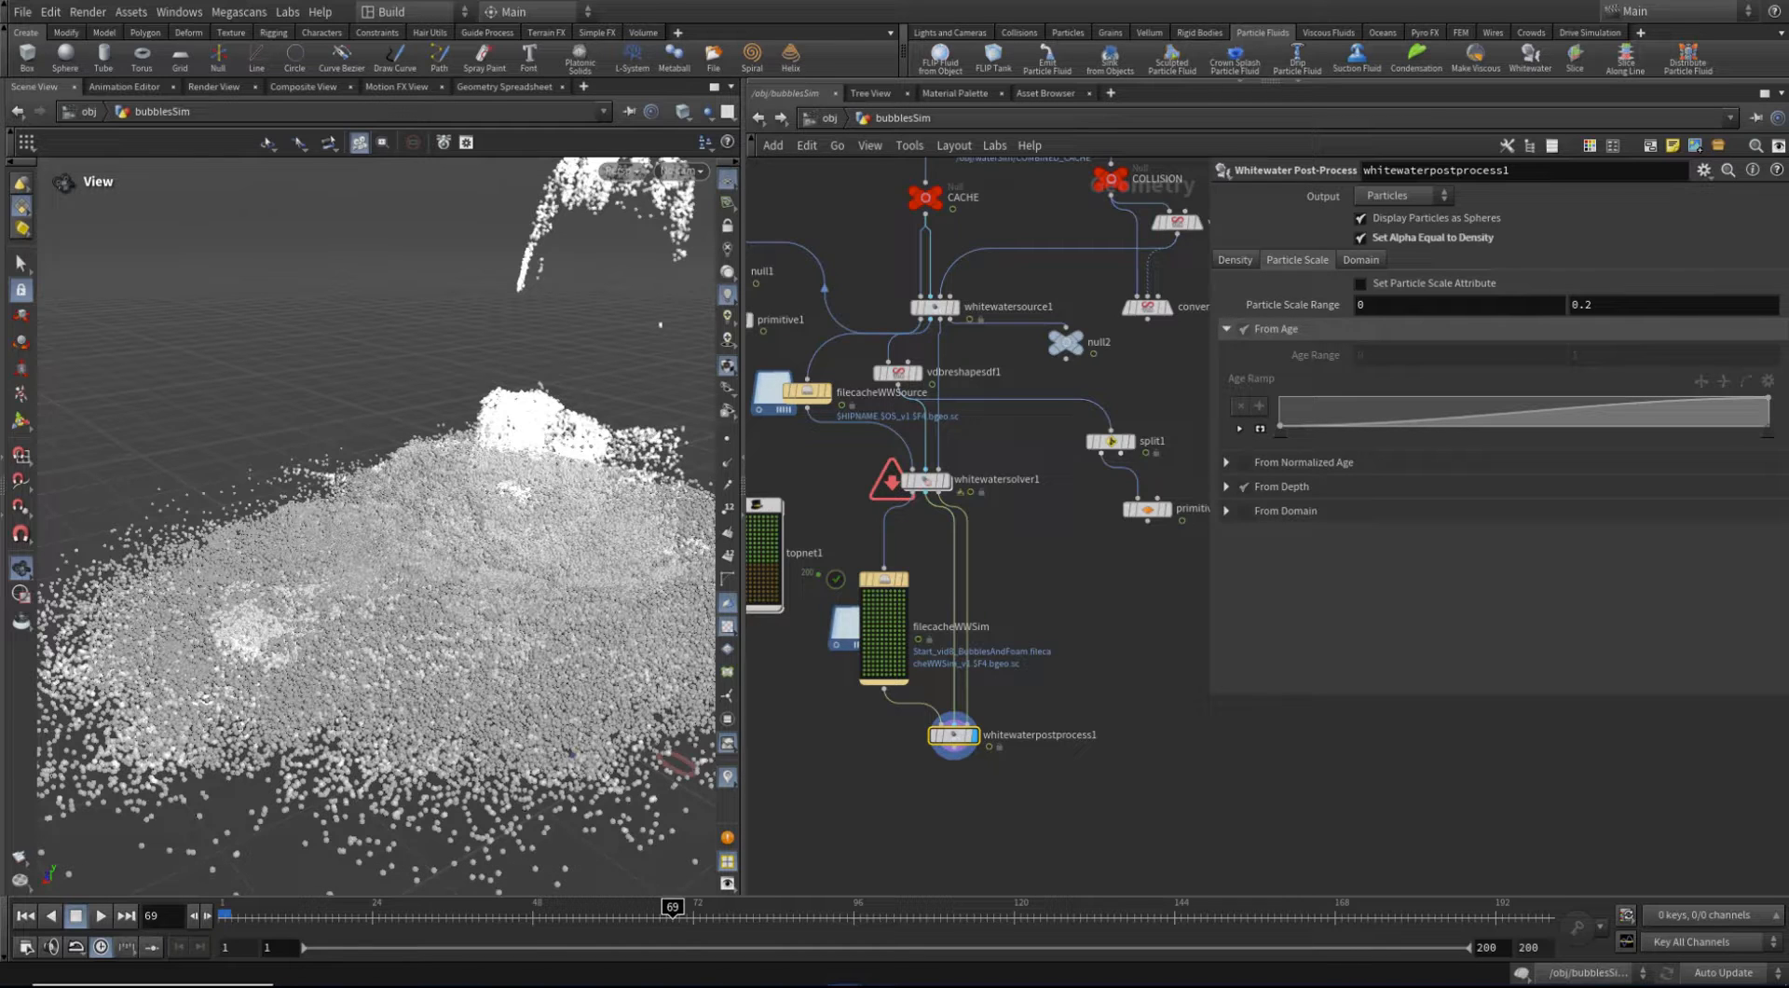
left_click(1405, 283)
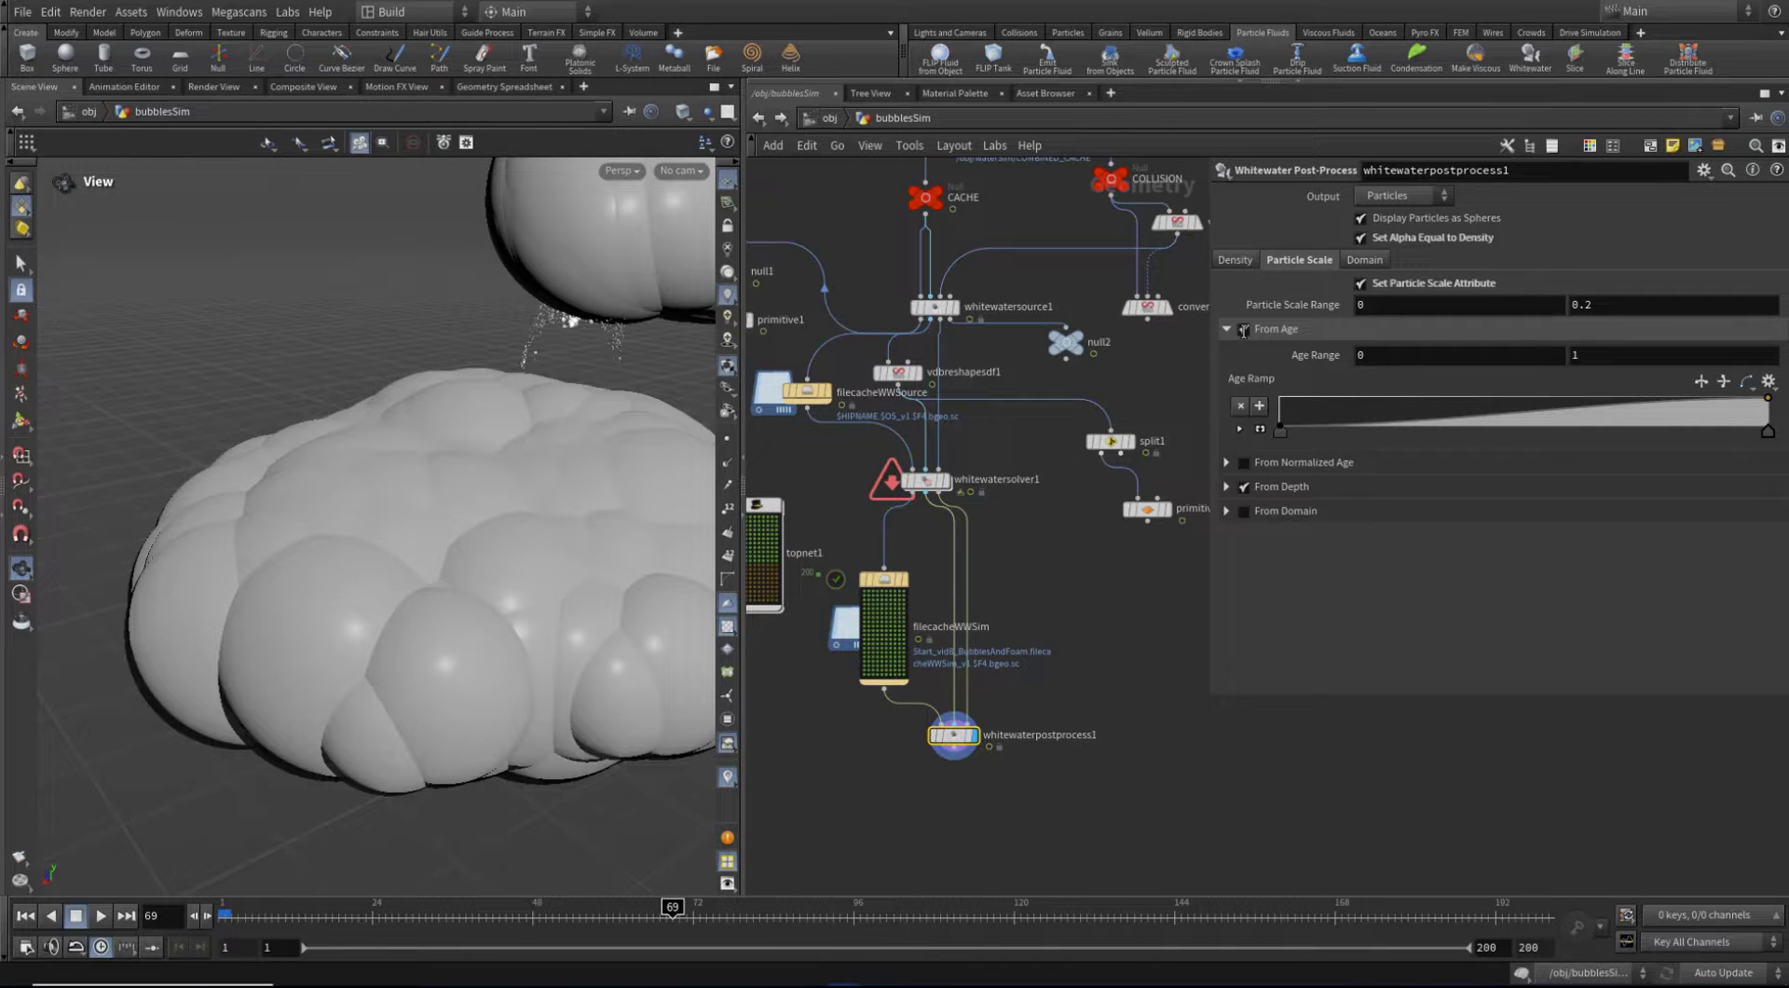
left_click(1244, 330)
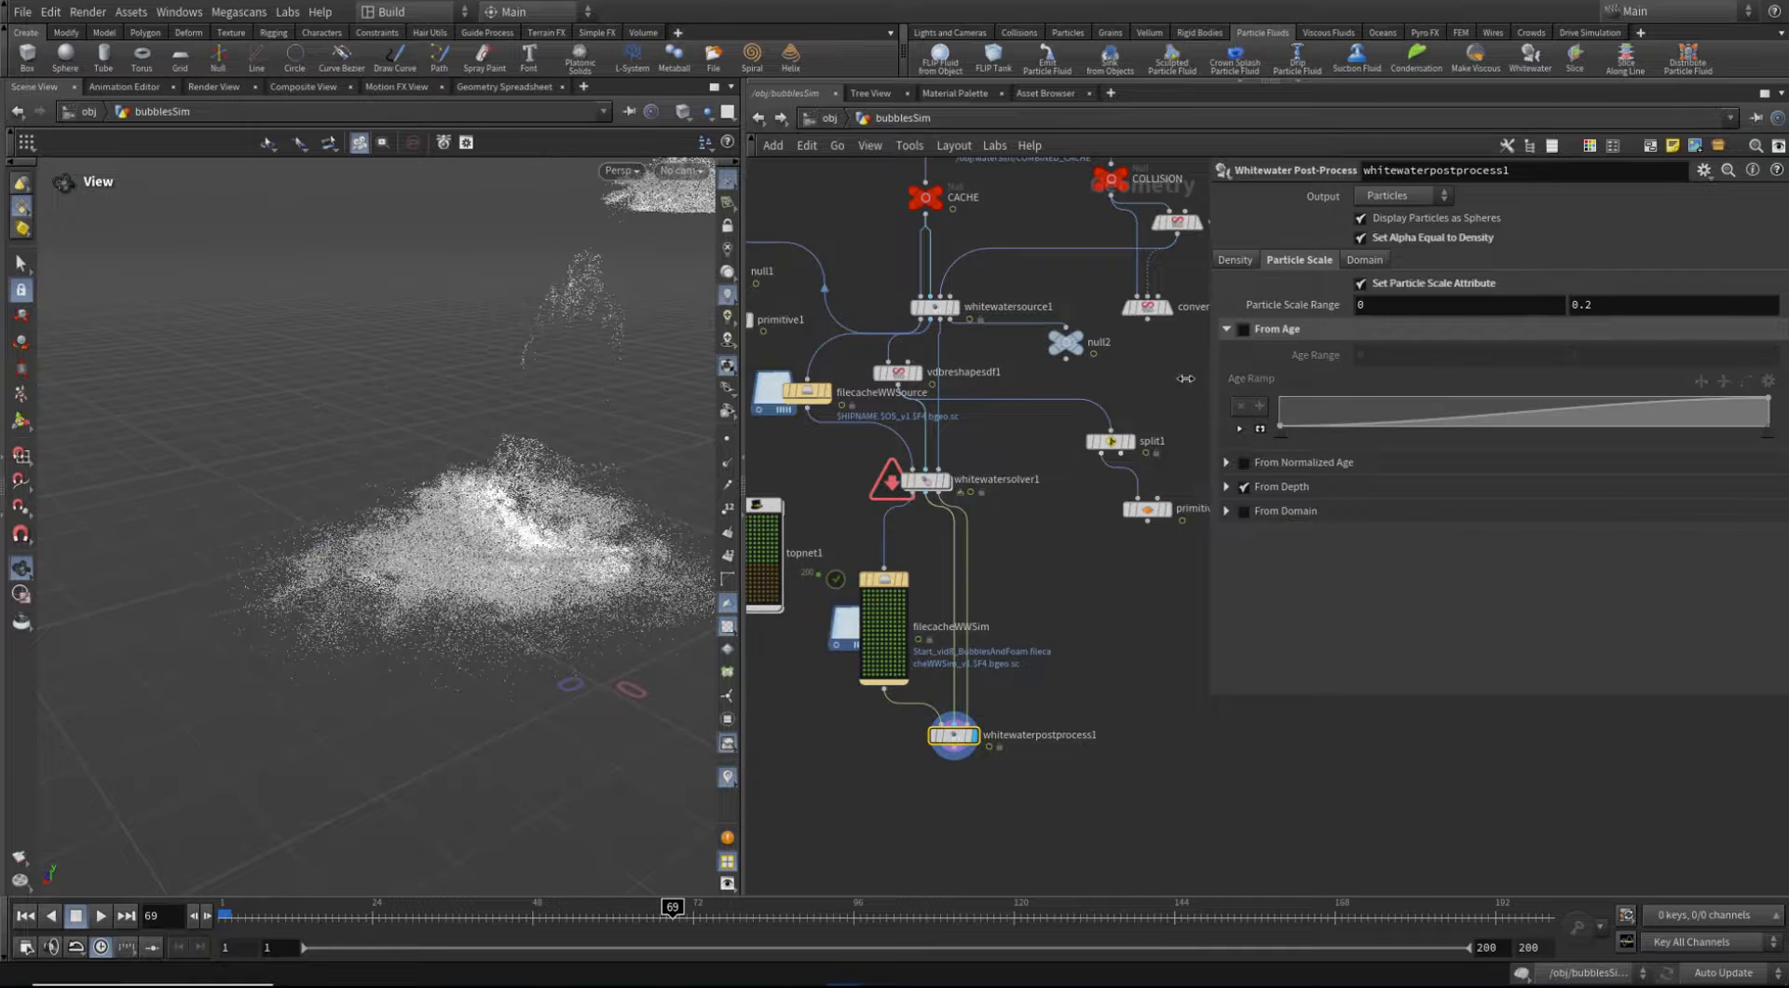
Enable From Normalized Age for the particle scale and expand its range and ramp settings
left_click(1244, 463)
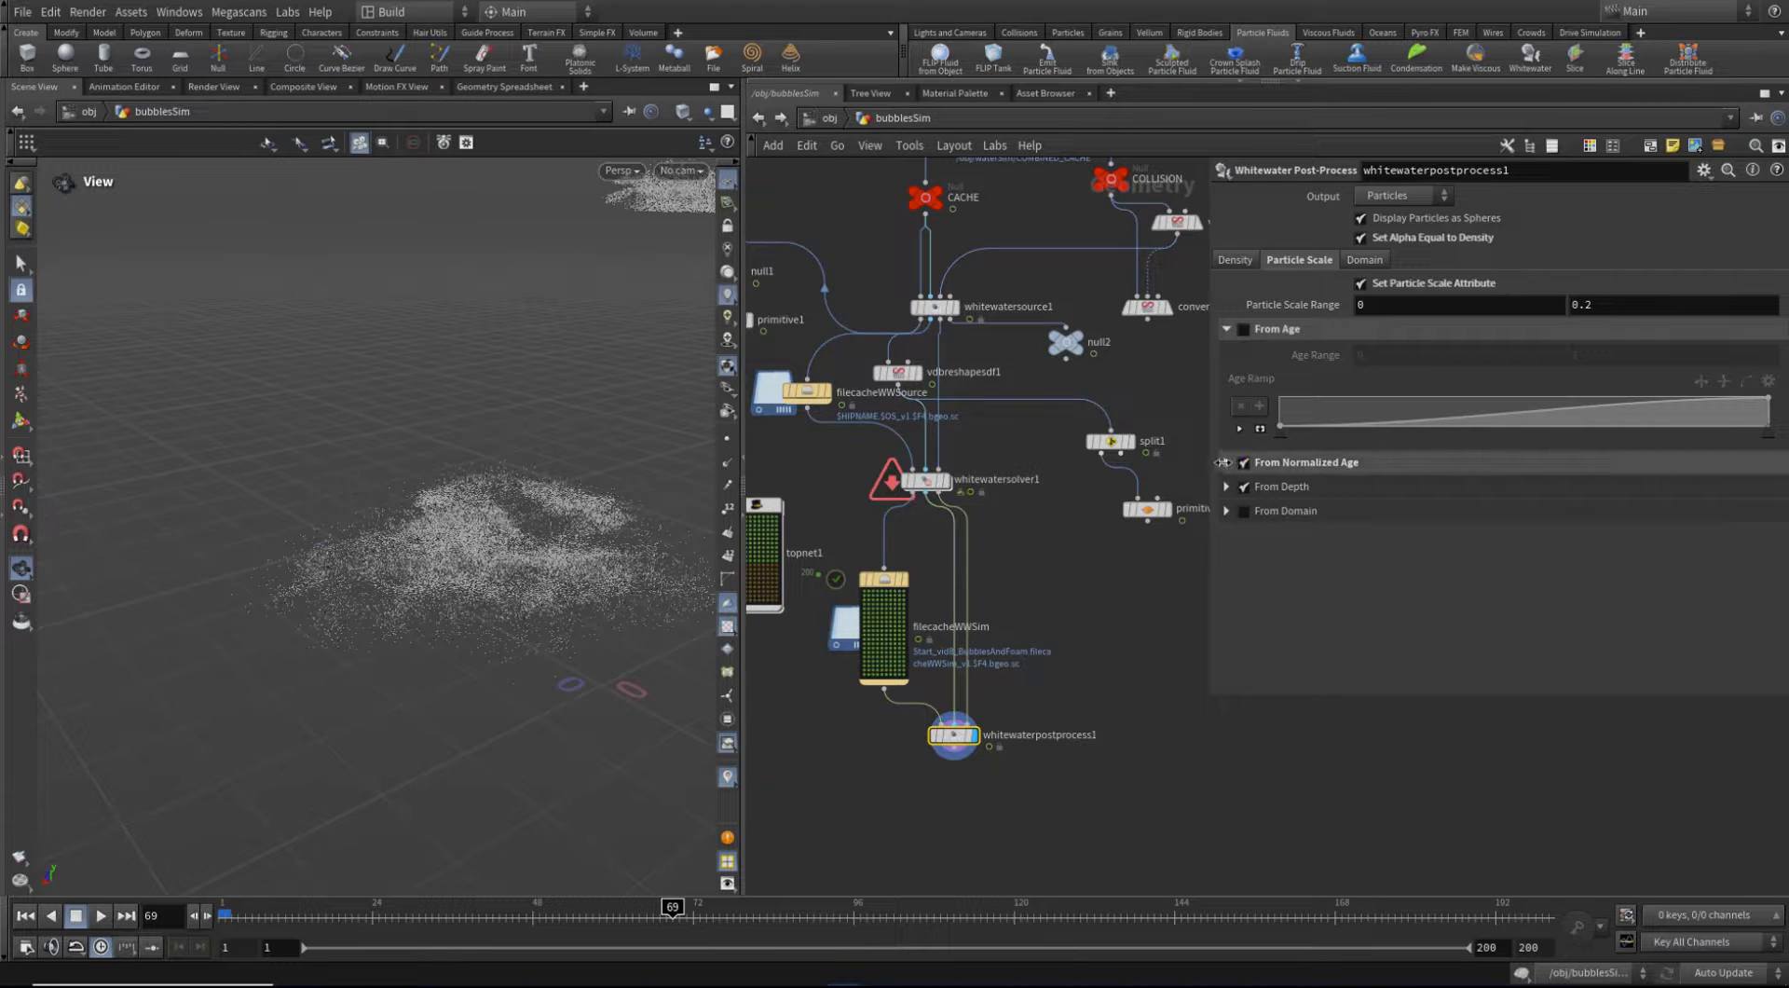
left_click(1225, 463)
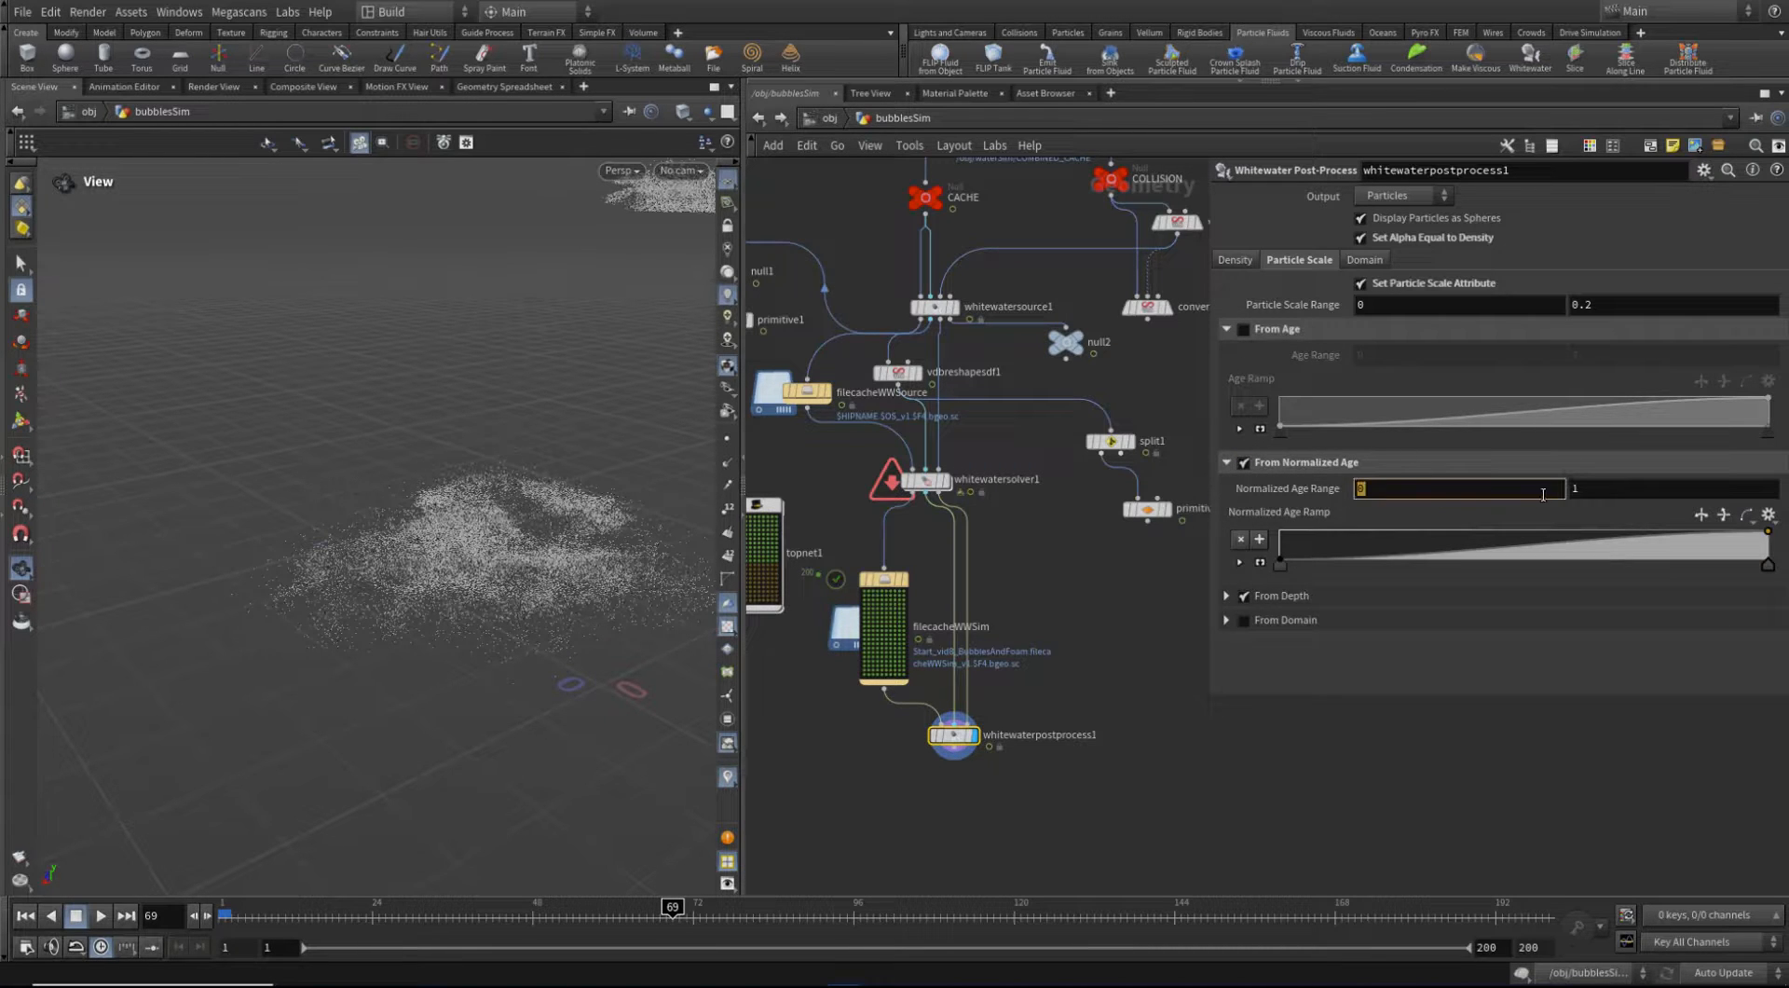
key("Tab")
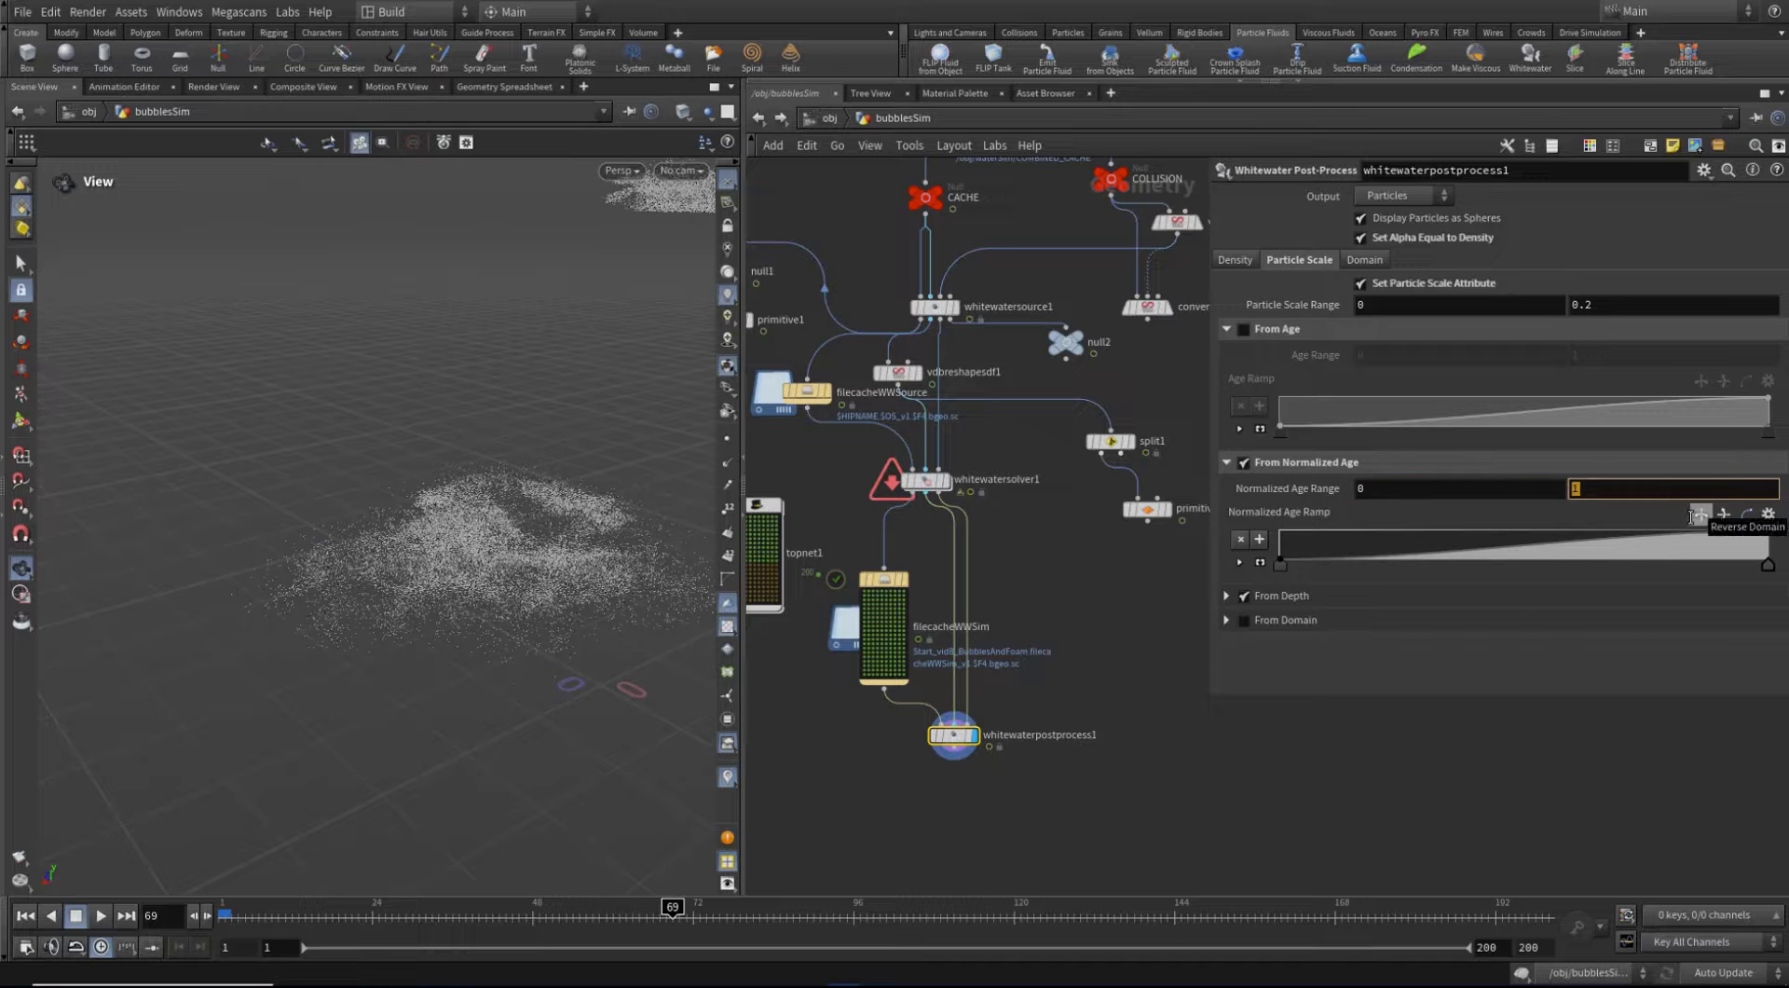
Set the maximum of the Particle Scale Range to 1 and inspect the particles up close
left_click_drag(1606, 308, 1557, 307)
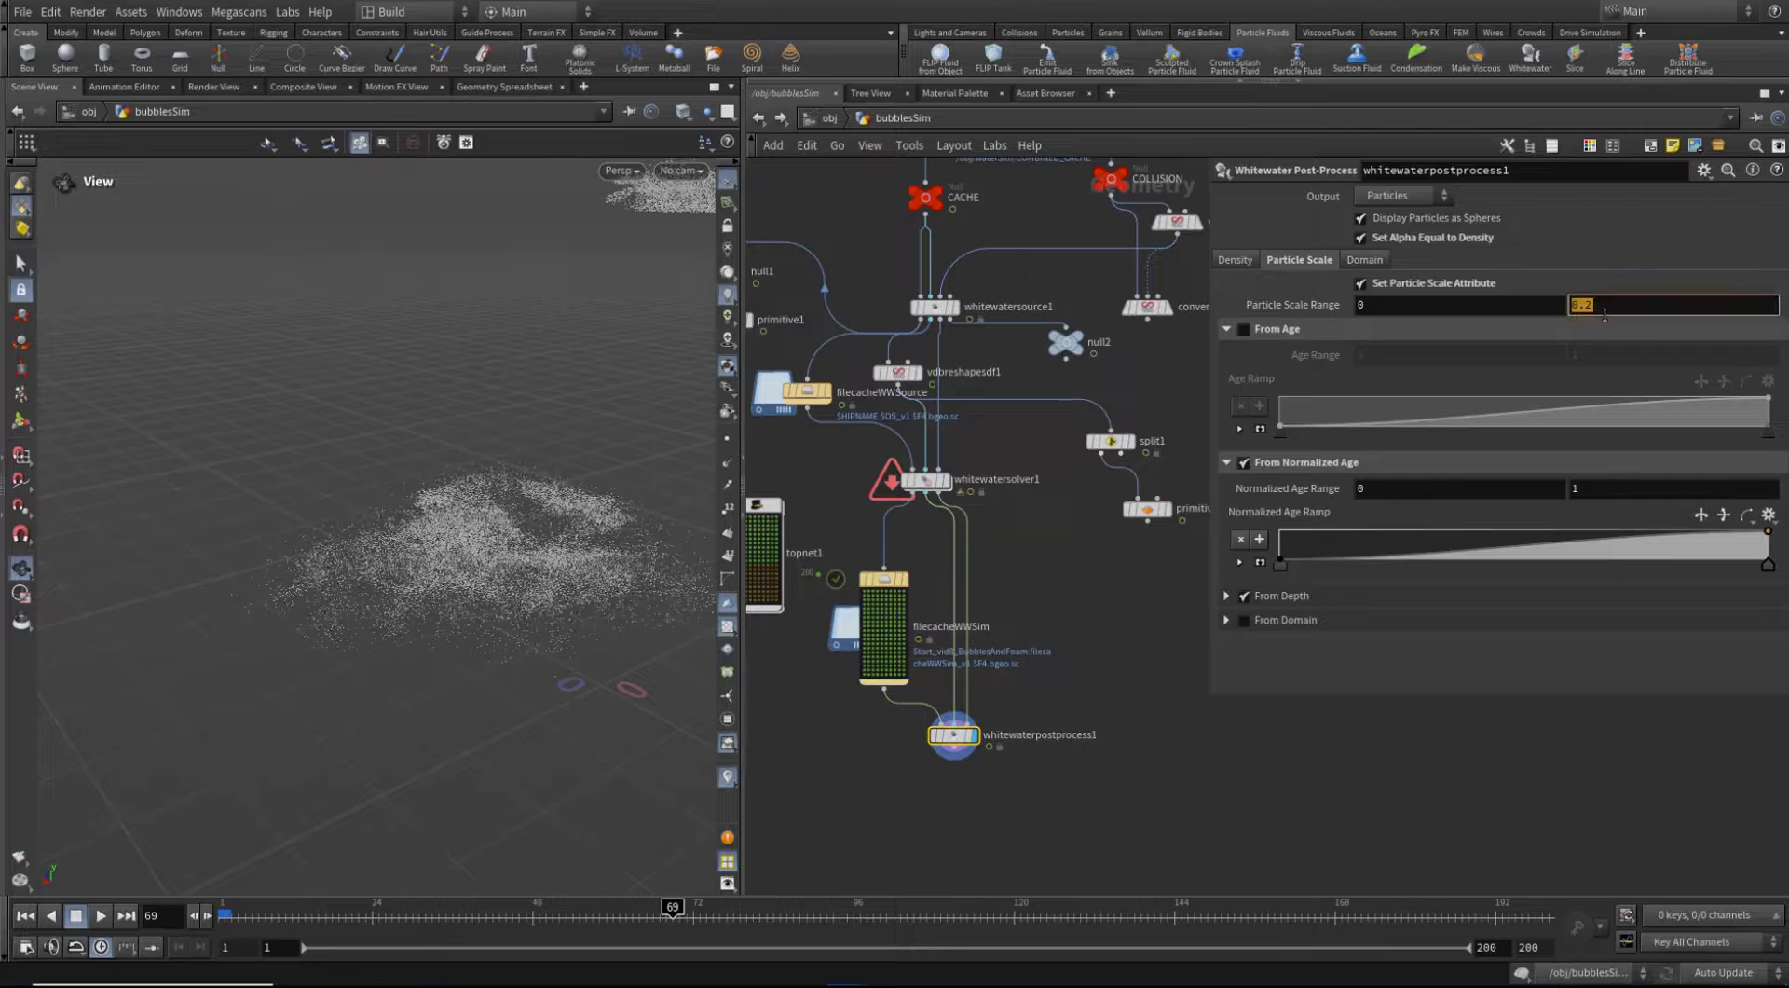
type("1")
key("Return")
scroll(511, 527, "up", 10)
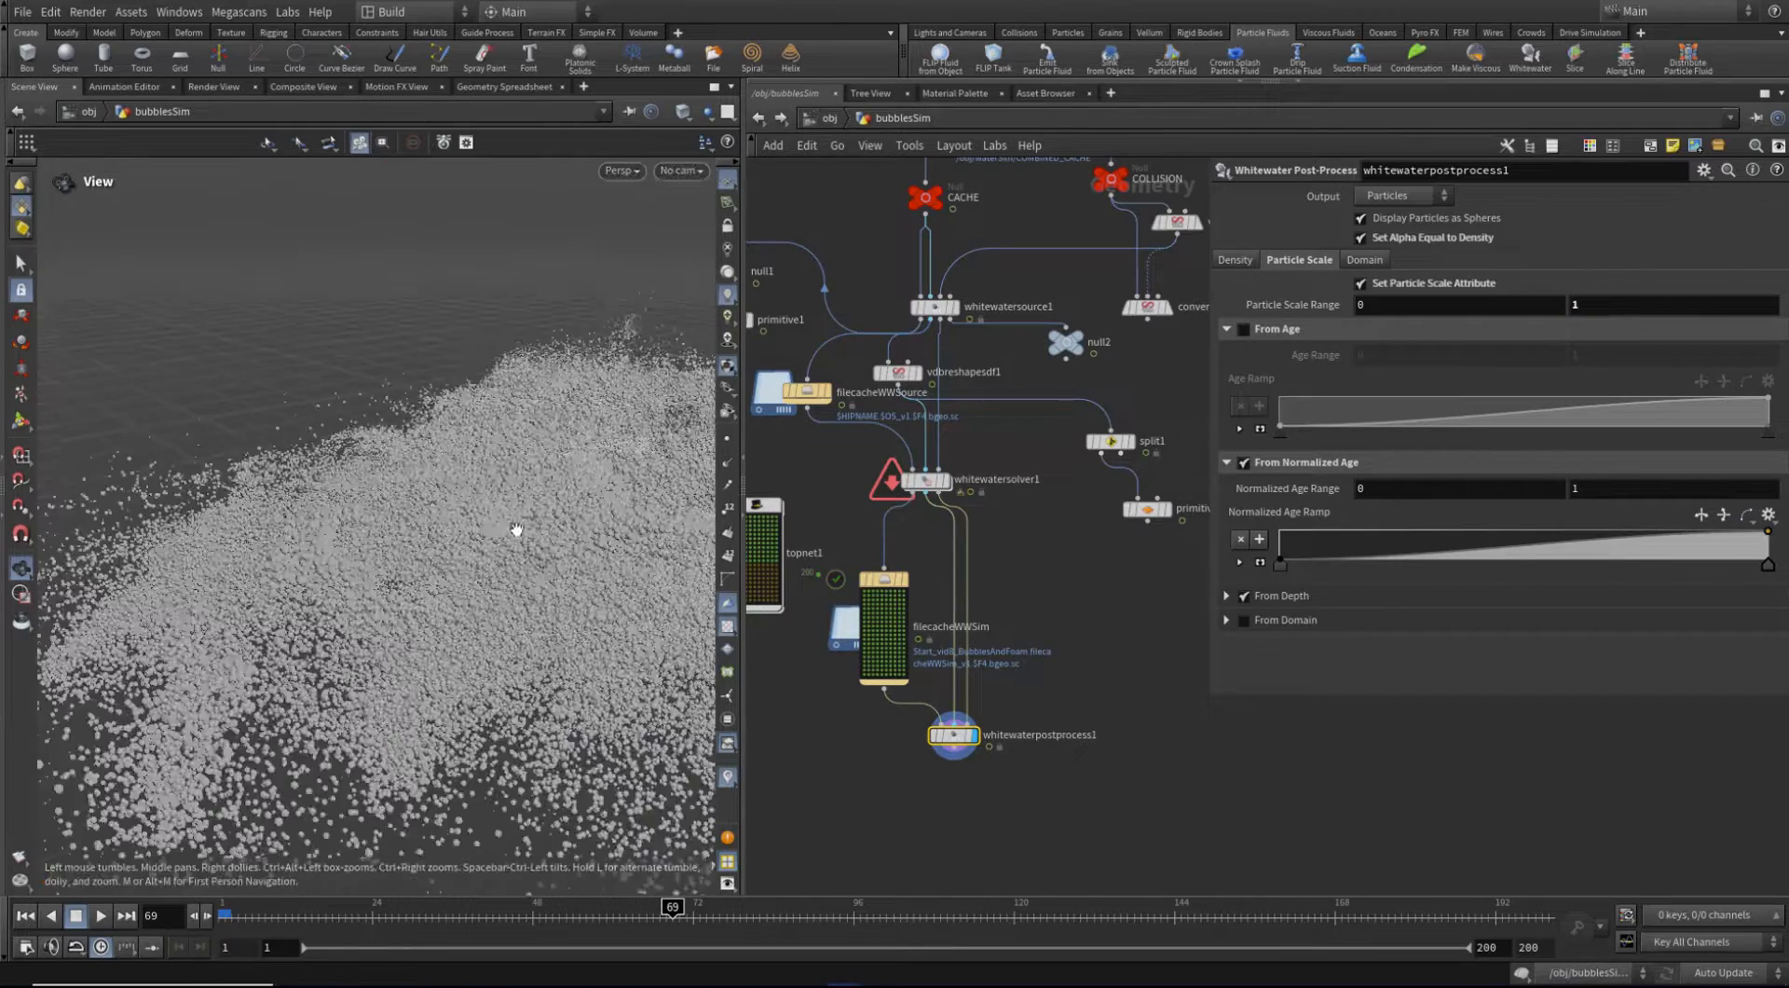
scroll(491, 527, "down", 10)
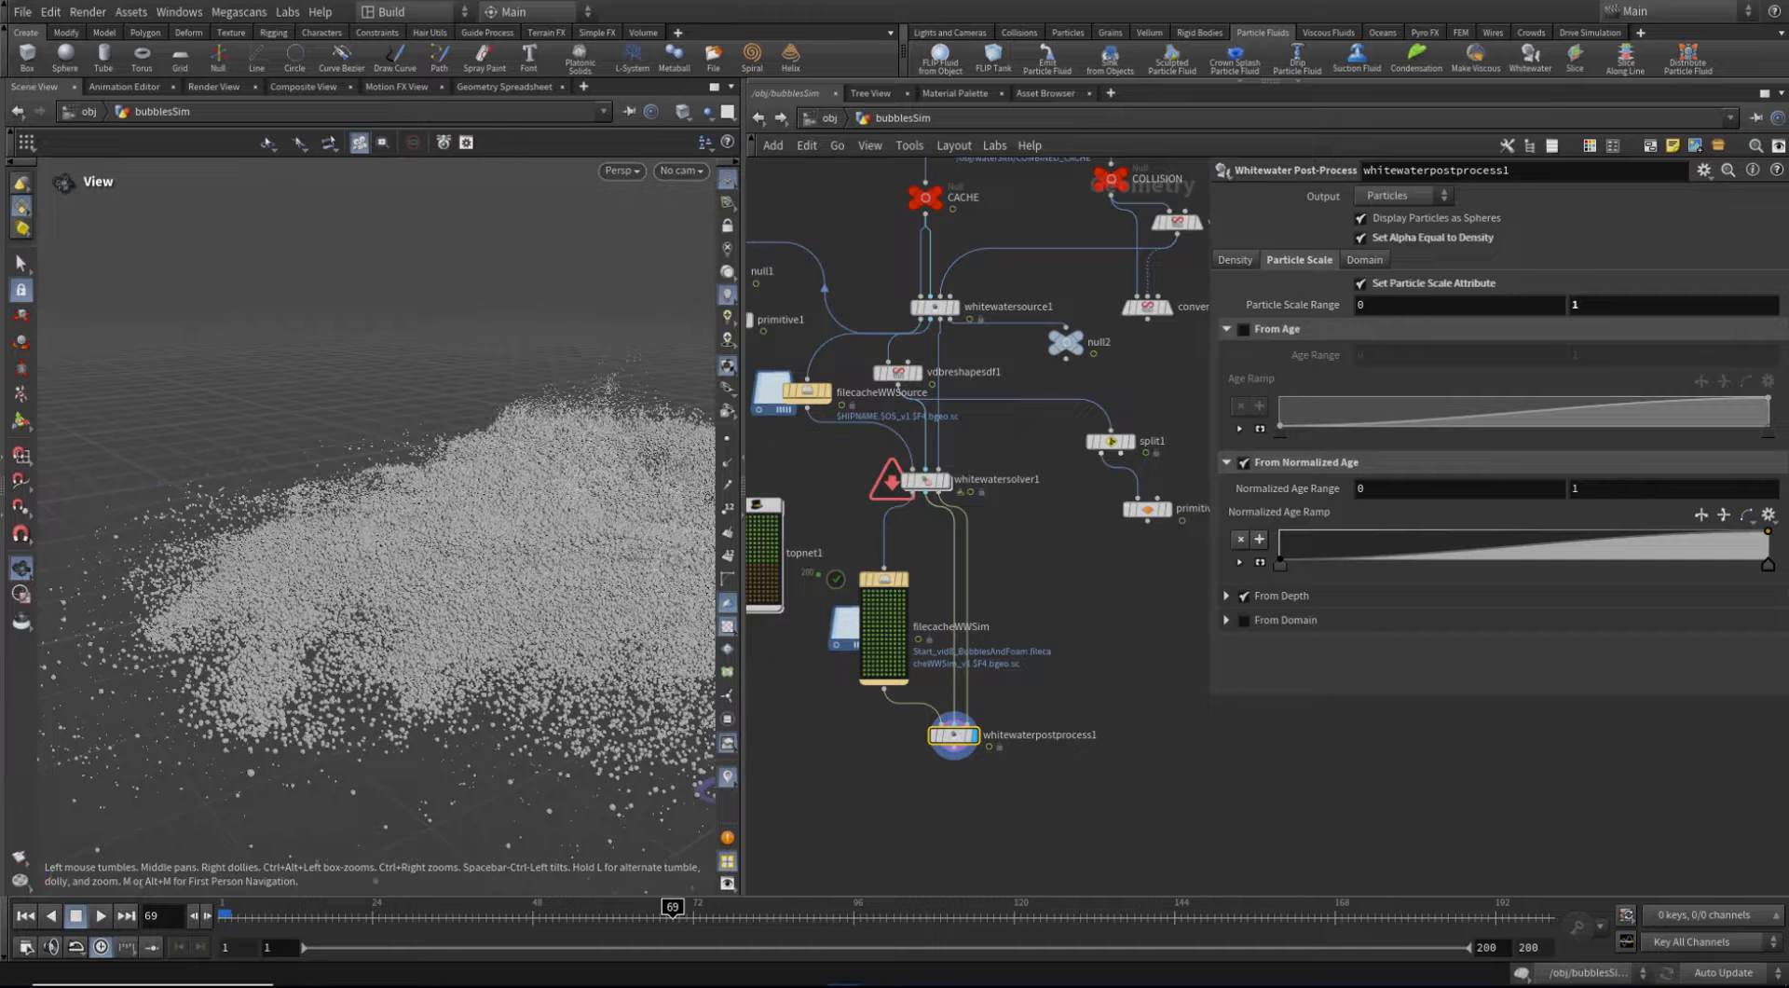
Set the maximum Normalized Age Range to 0.5 and add a partial-height point near the start of its ramp
left_click(1593, 492)
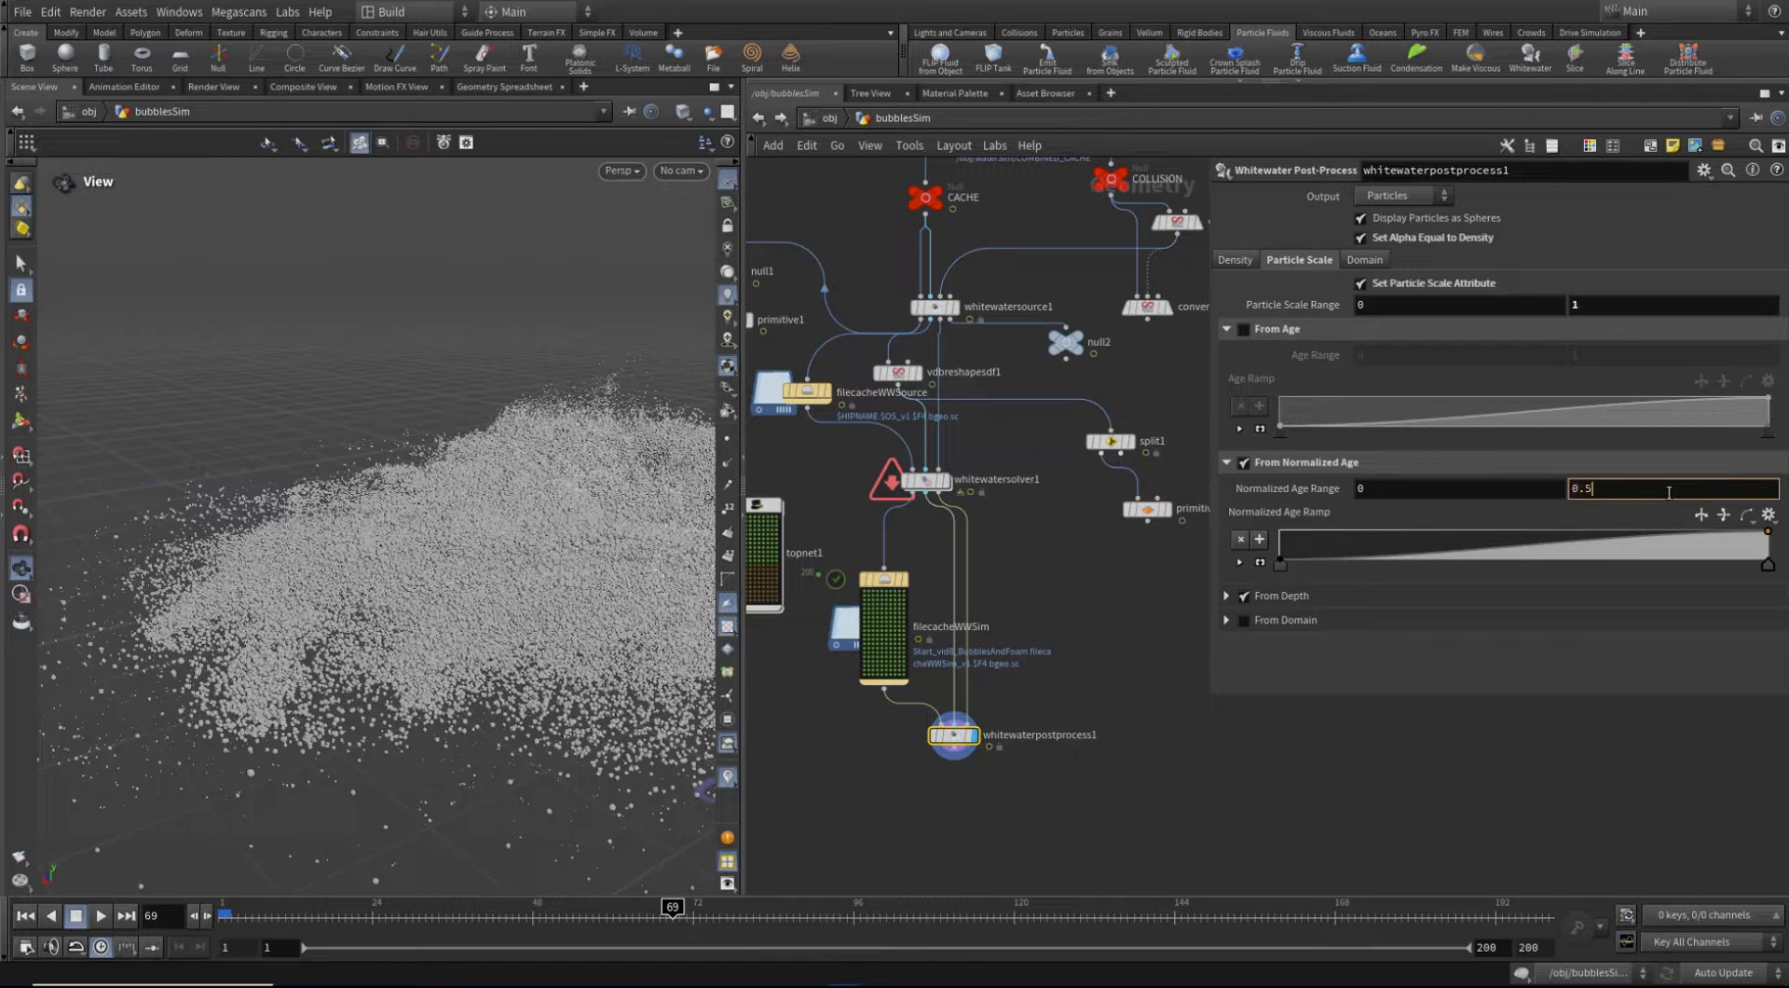
key("Return")
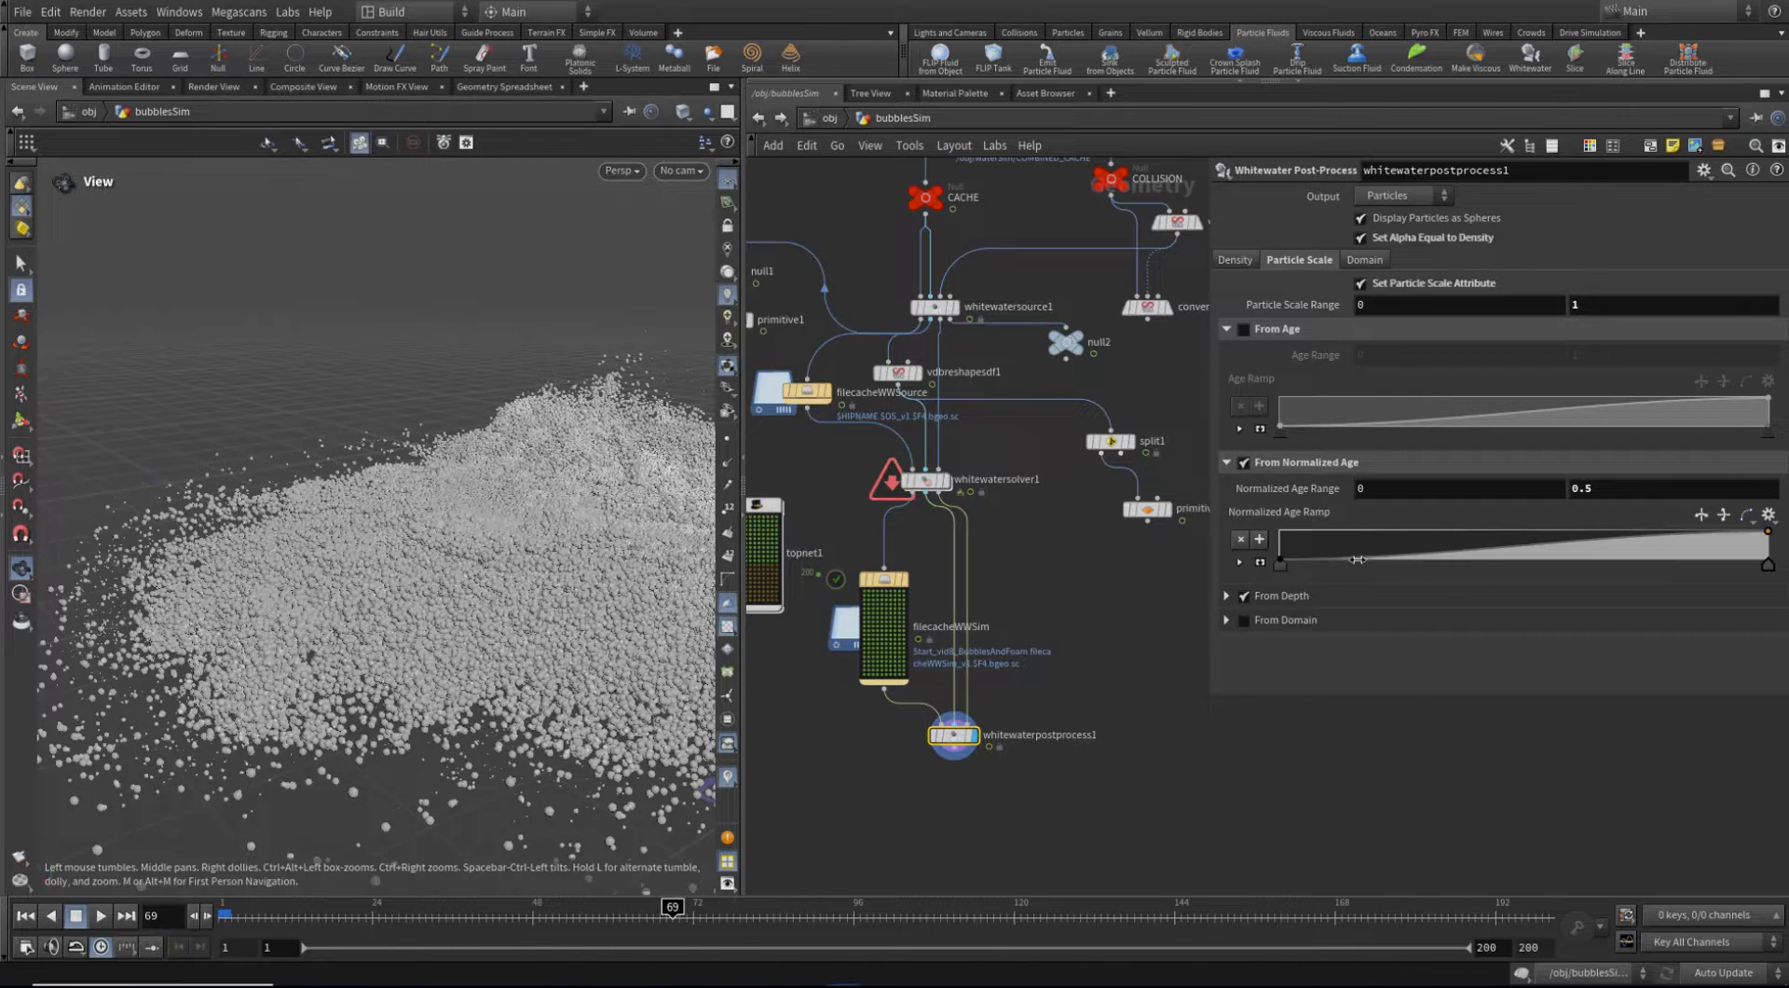
left_click_drag(1351, 556, 1330, 550)
left_click_drag(587, 398, 566, 453)
left_click_drag(1331, 548, 1324, 546)
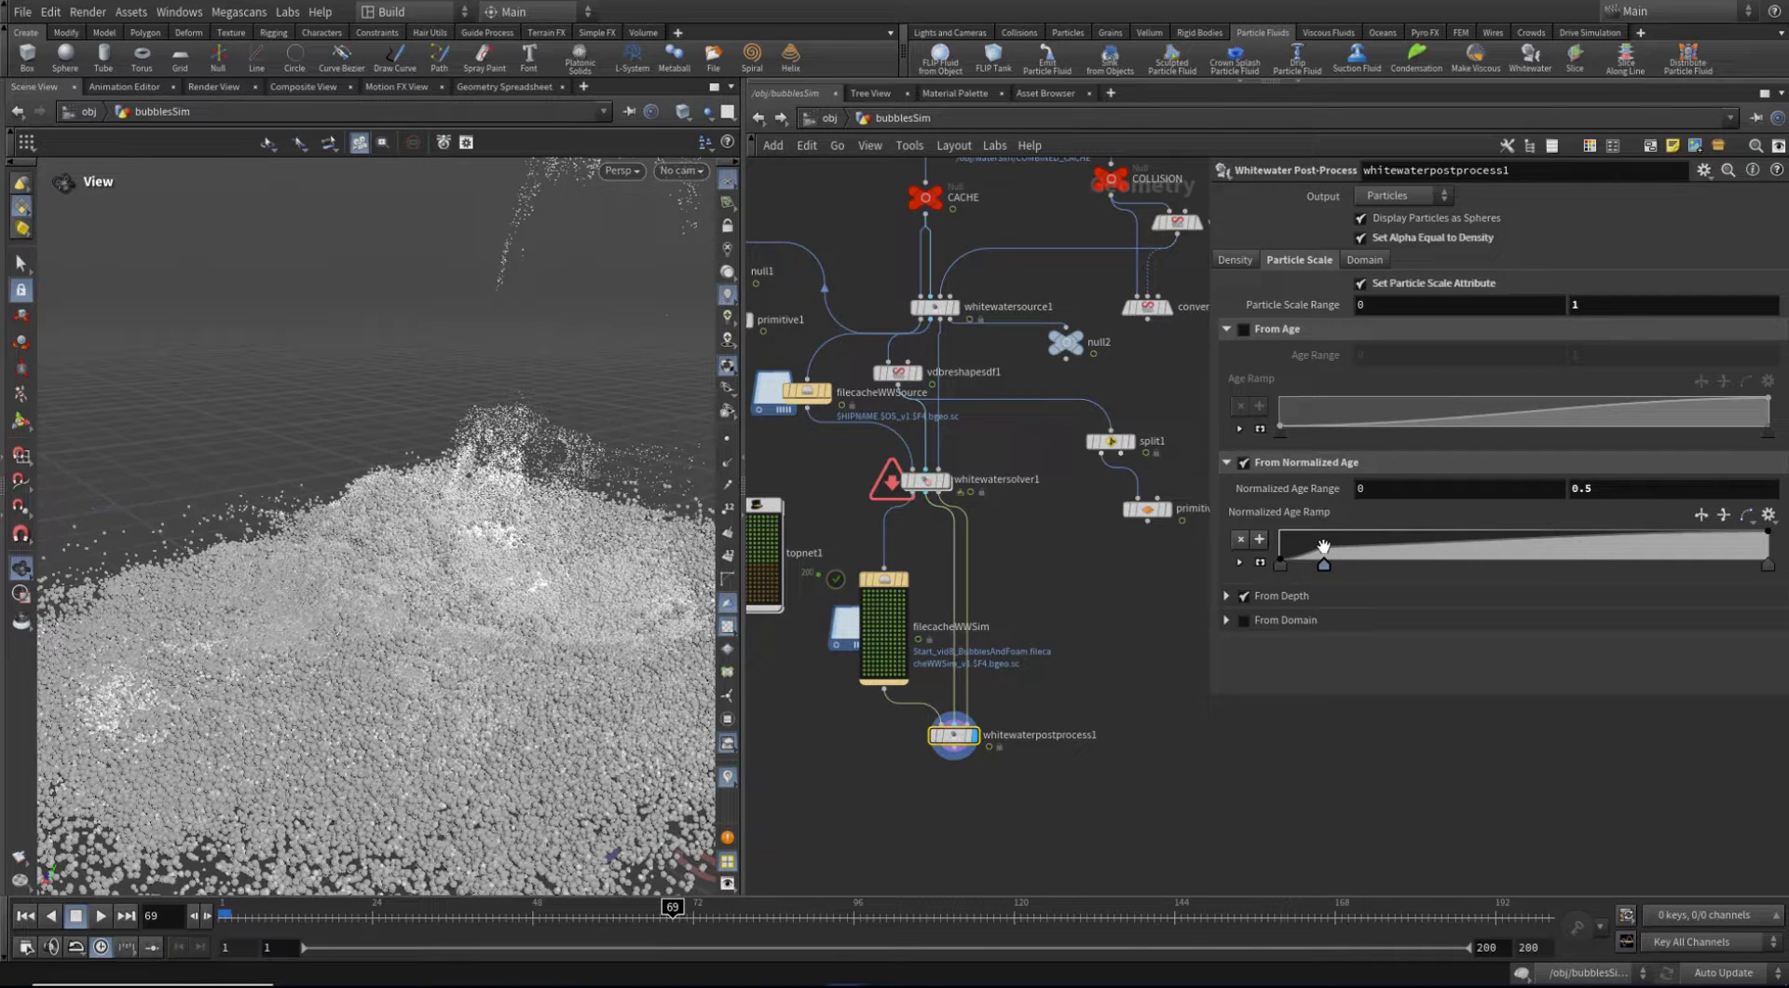
Reshape the end of the Normalized Age ramp so it drops from full height to zero just before the end
left_click_drag(1768, 566, 1746, 563)
left_click(1761, 558)
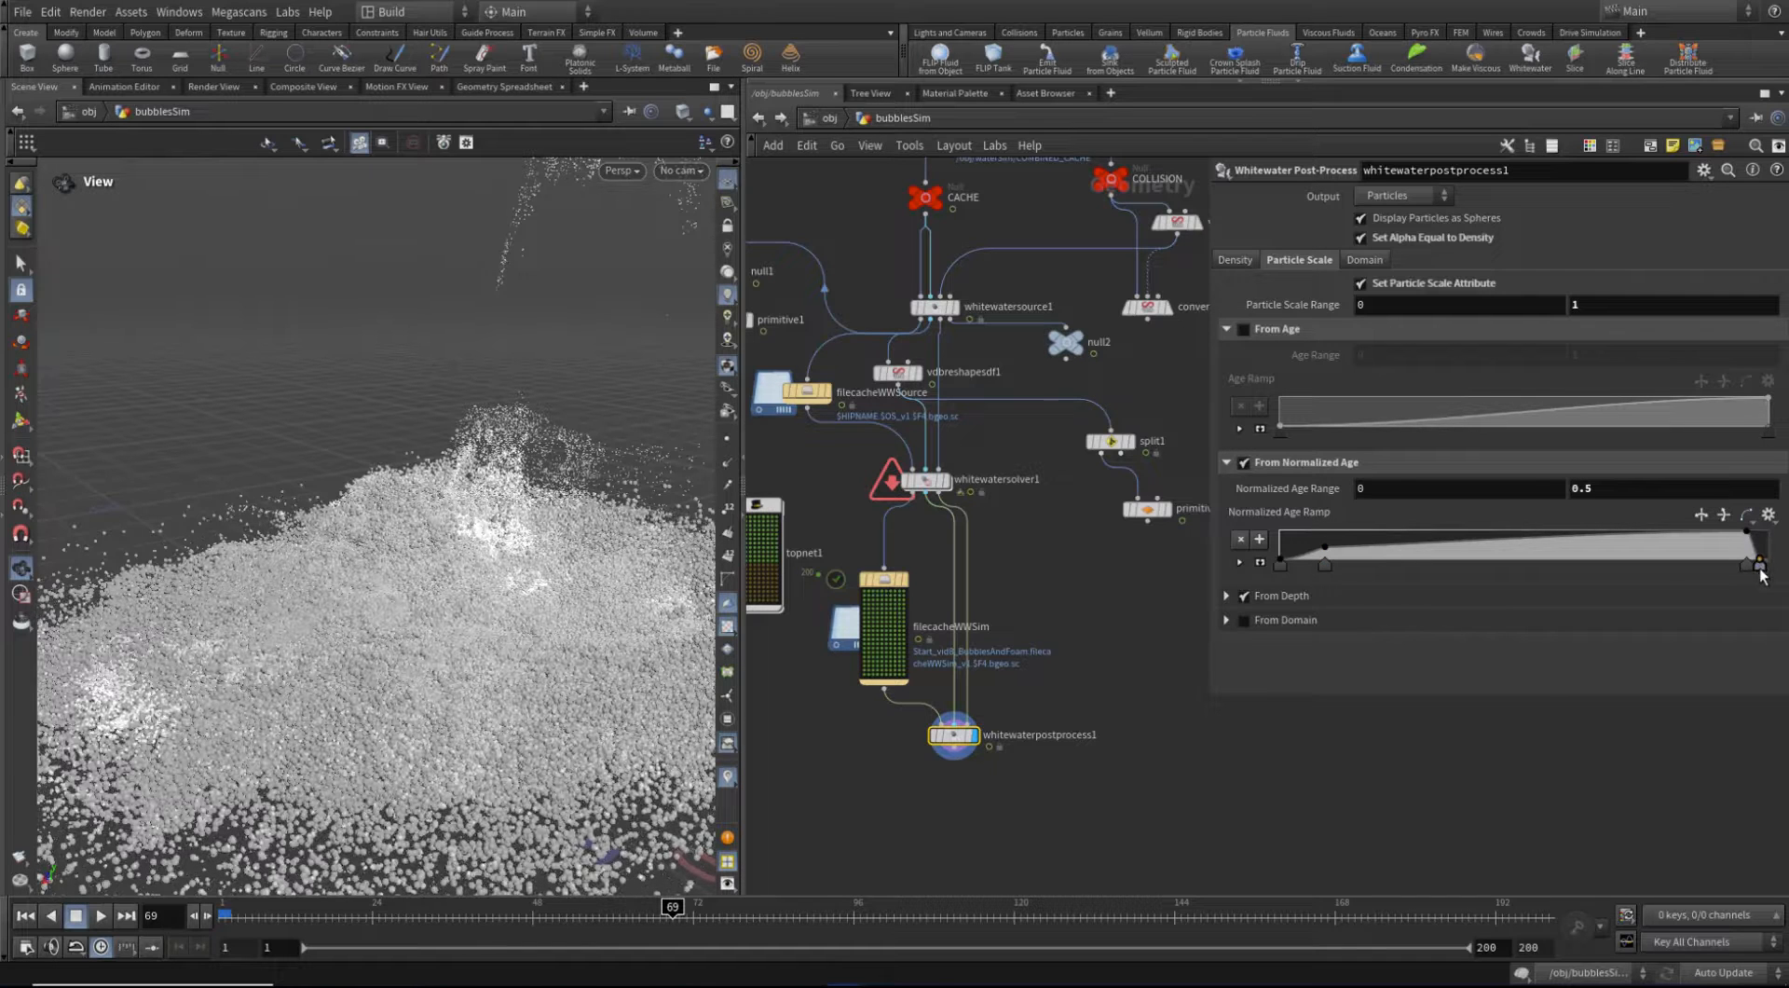
left_click_drag(1765, 570, 1755, 574)
left_click(1746, 532)
left_click_drag(1751, 566, 1756, 565)
left_click_drag(472, 534, 536, 463)
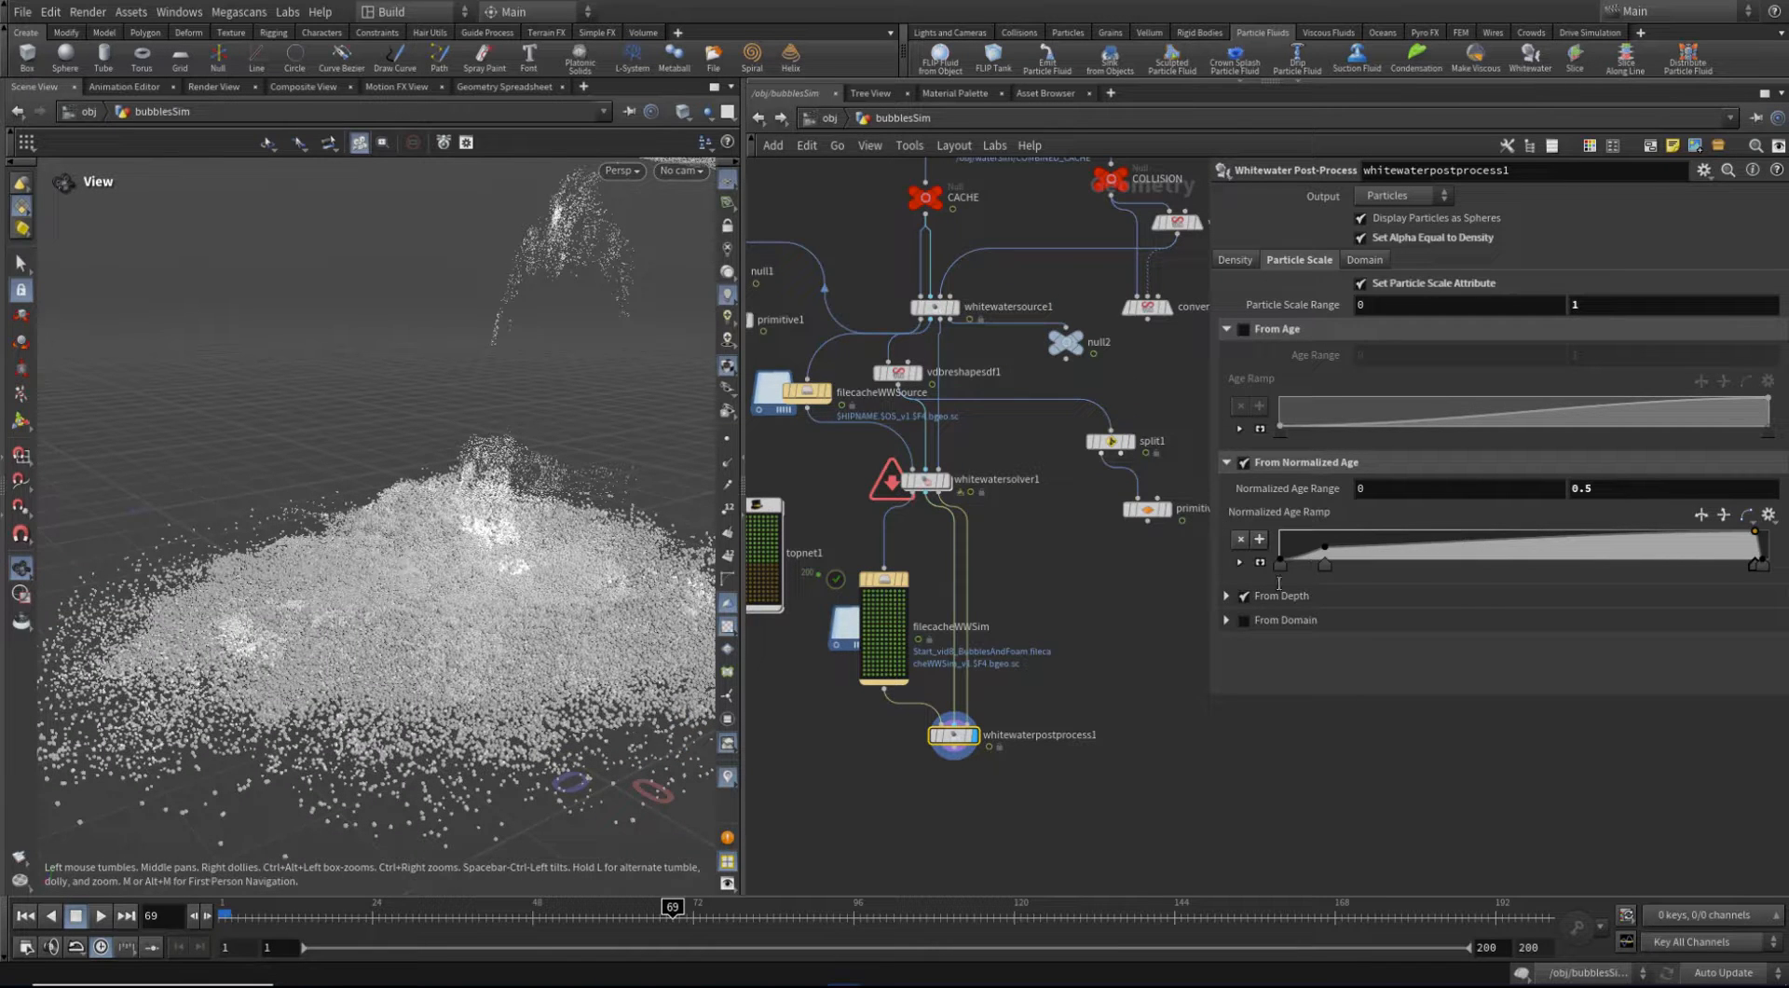
Check the particle scale's From Depth settings and shift the Normalized Age ramp's final drop slightly earlier
left_click(1226, 596)
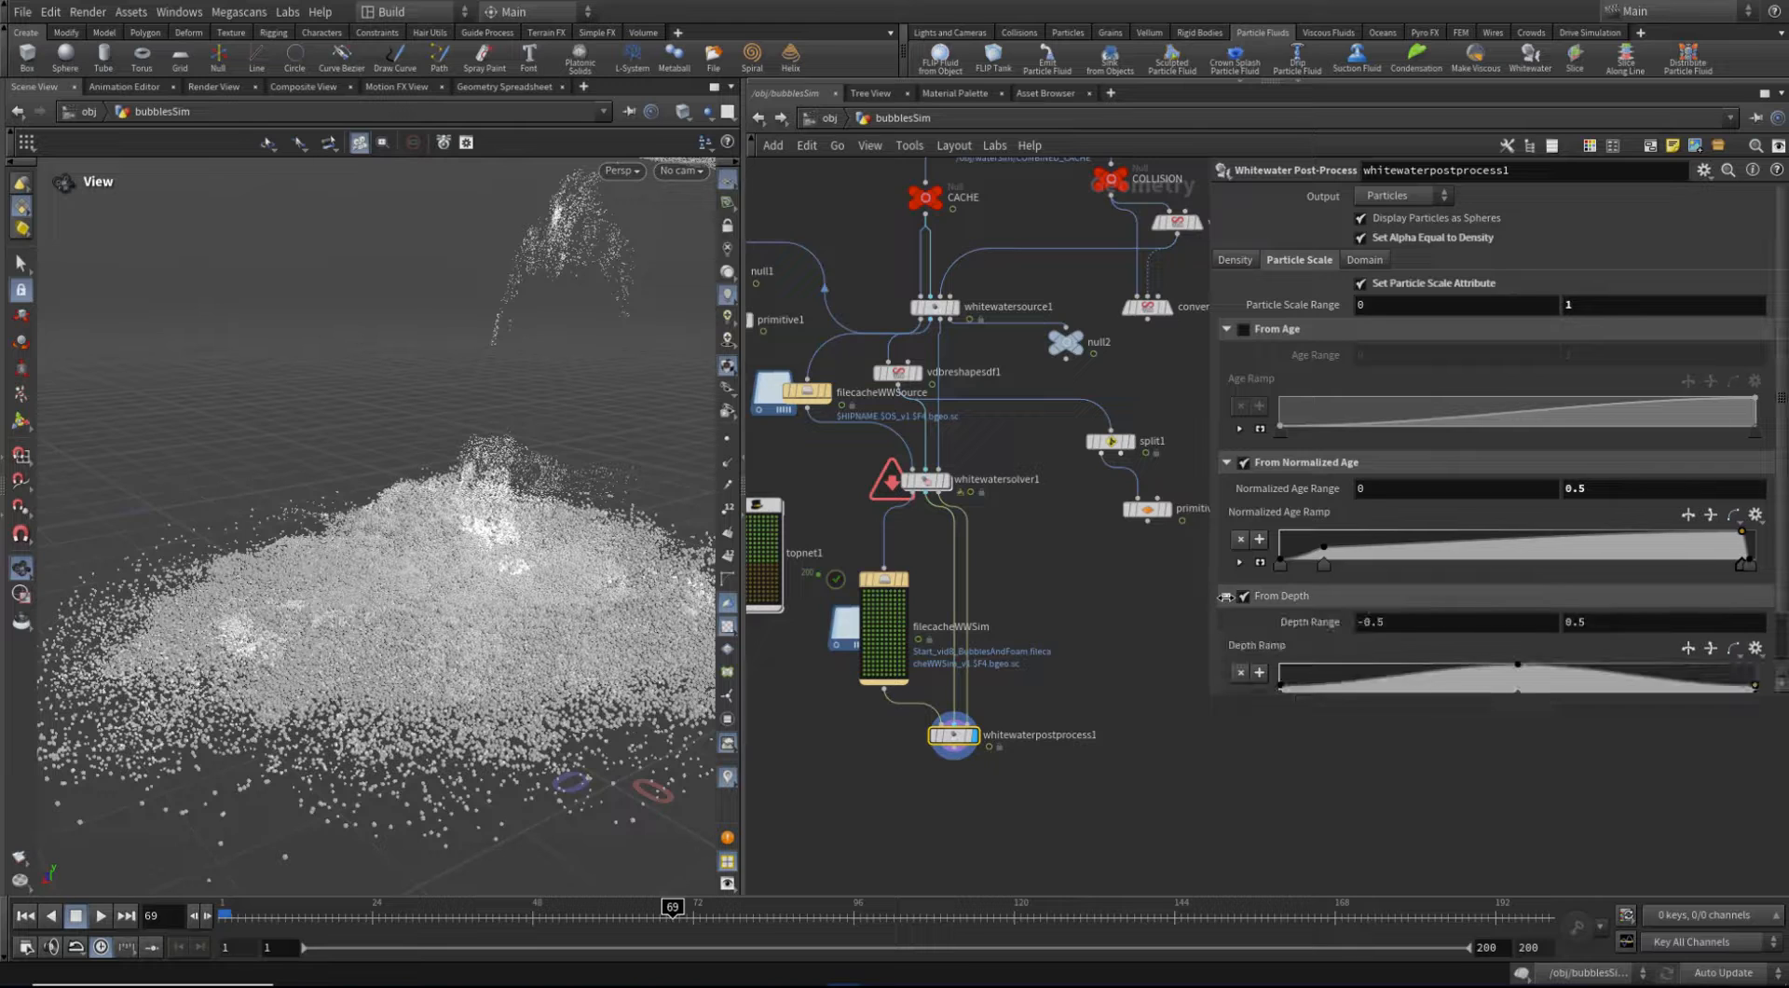
left_click(1226, 595)
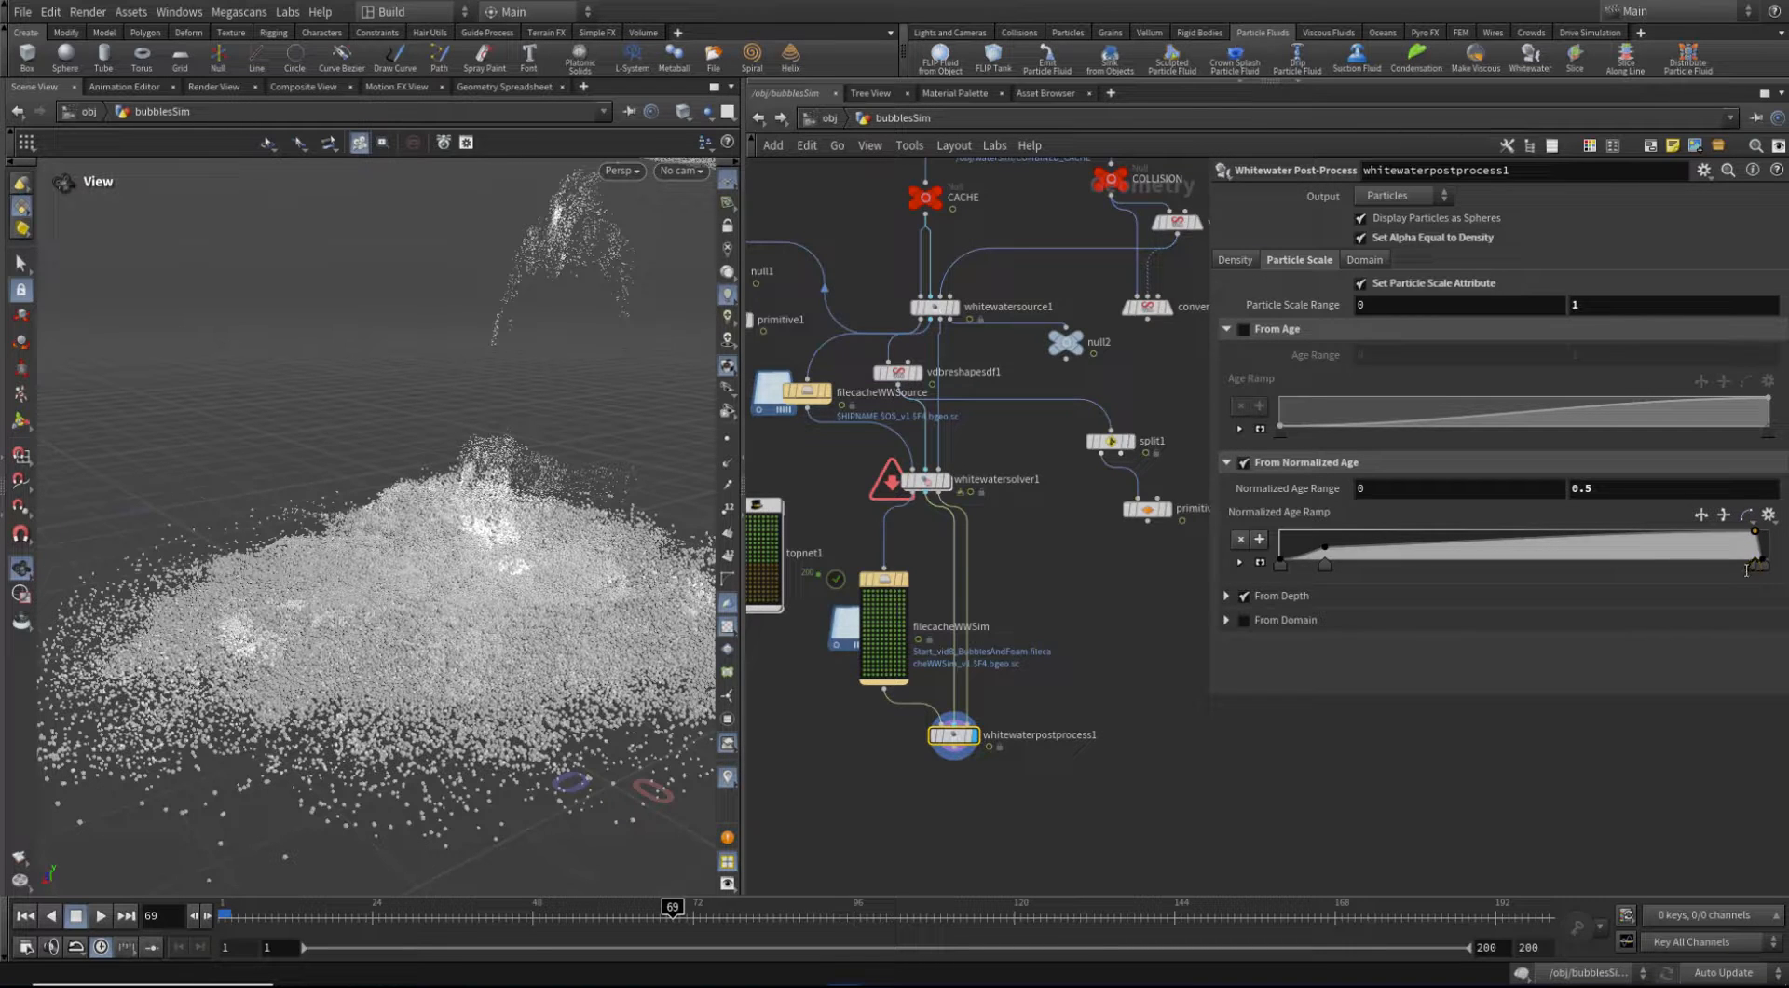
left_click_drag(1754, 565, 1743, 569)
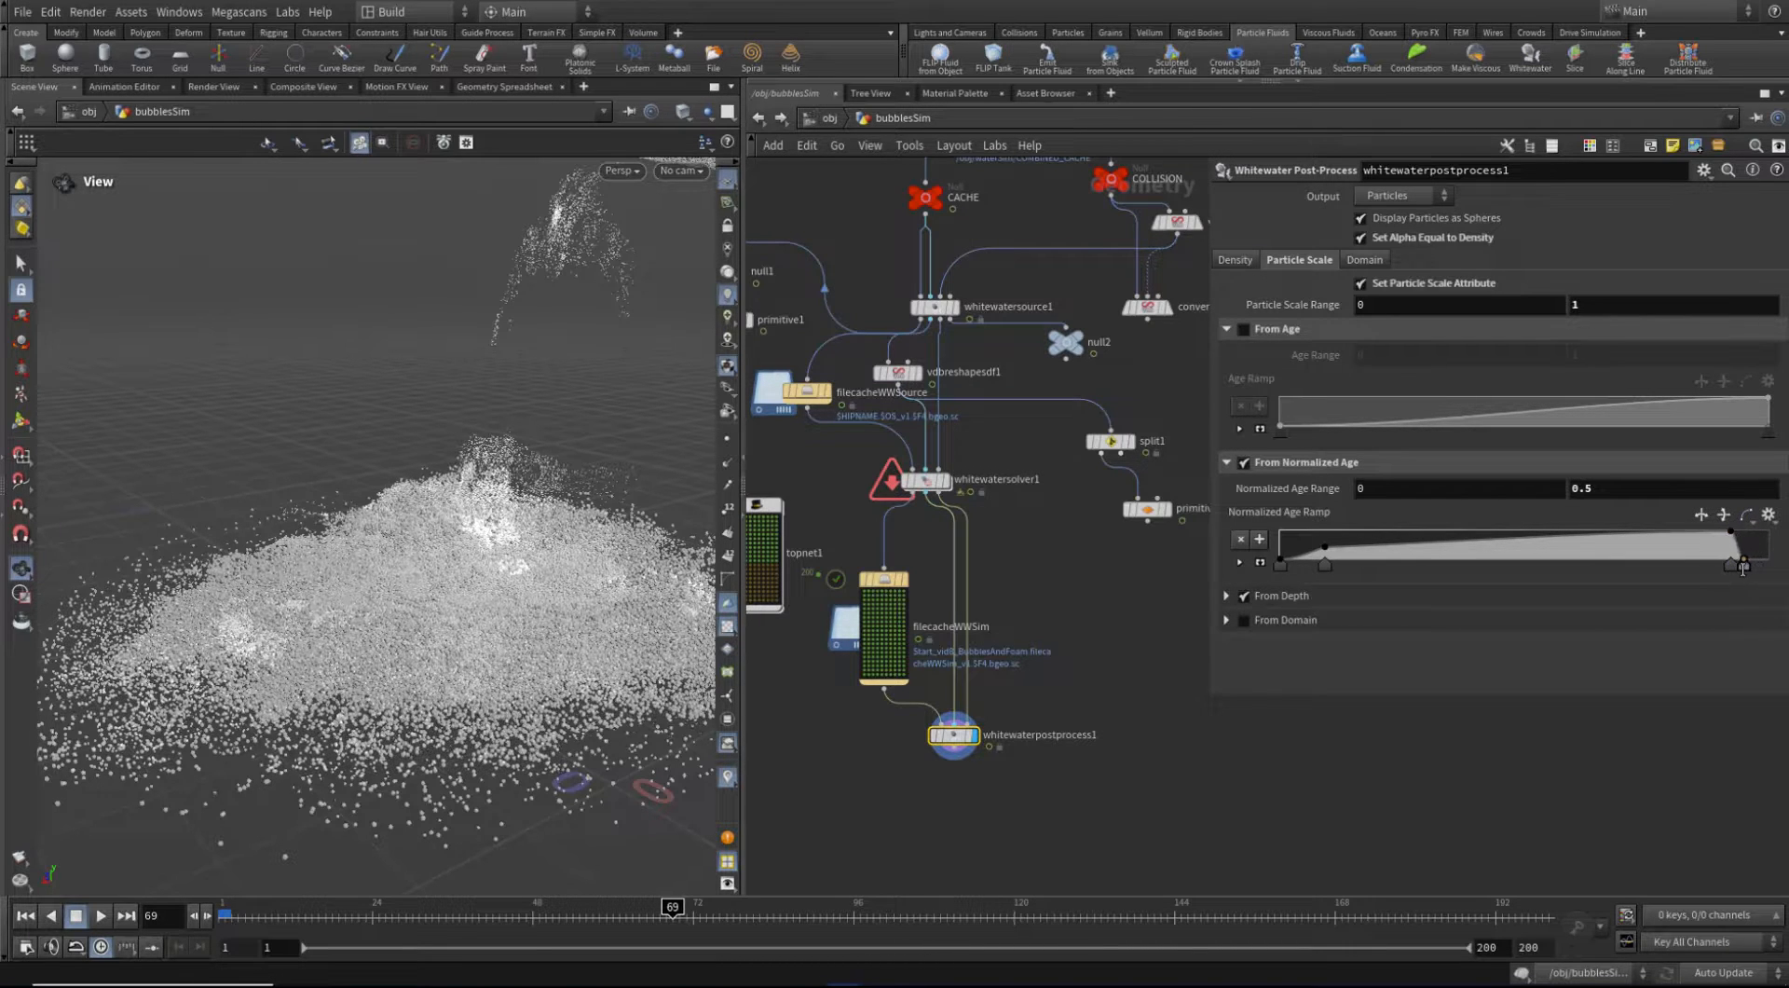
right_click_drag(347, 699, 351, 604)
left_click_drag(351, 604, 373, 680)
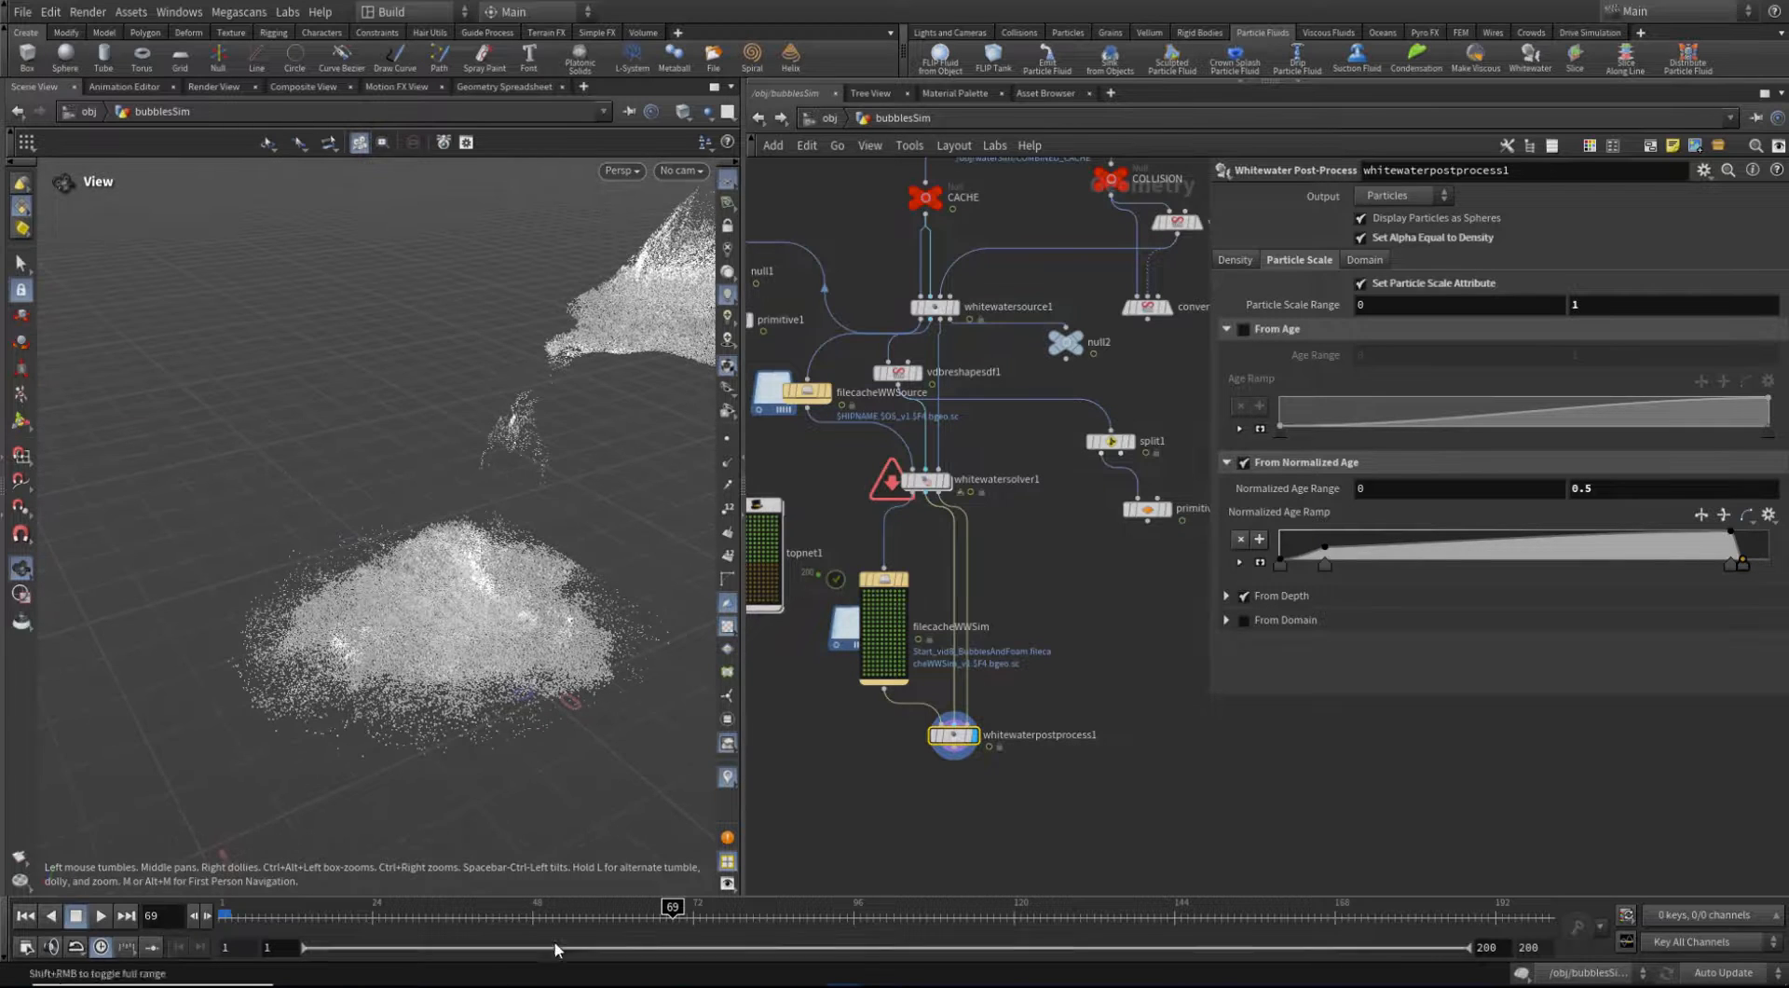
Scrub the timeline to frame 70 and review the density's From Age range and ramp
left_click_drag(585, 918, 678, 921)
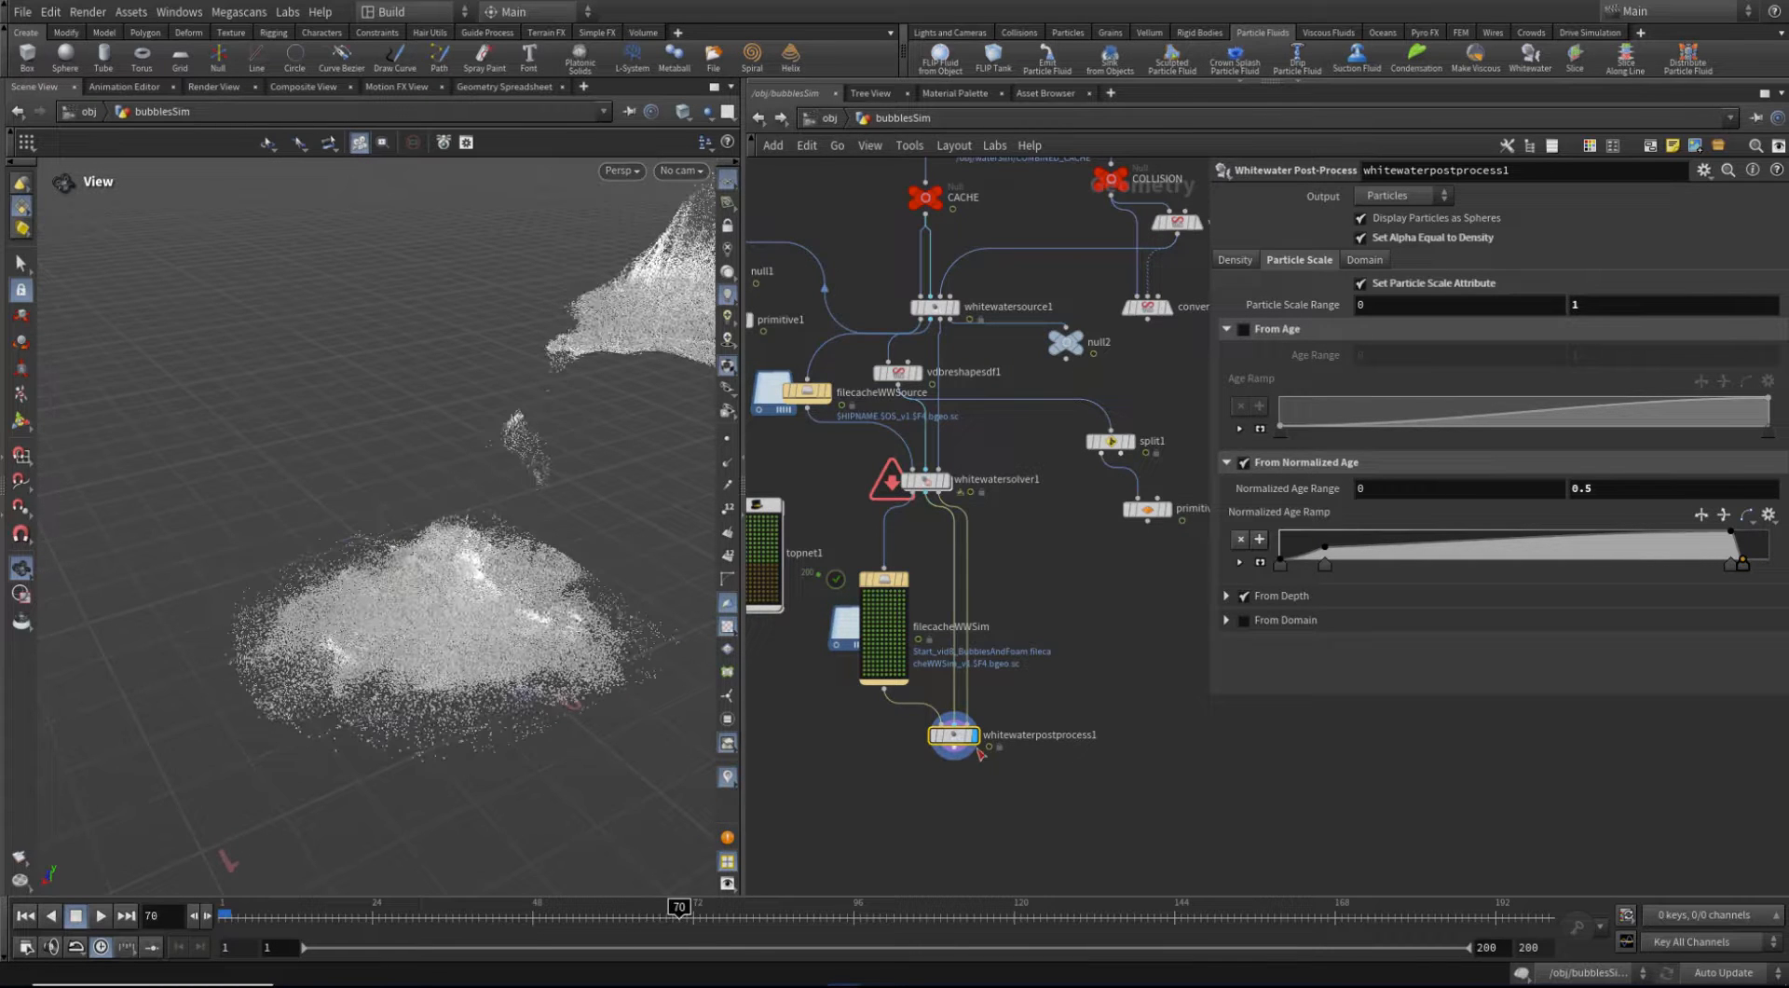
left_click(1134, 782)
left_click(1240, 261)
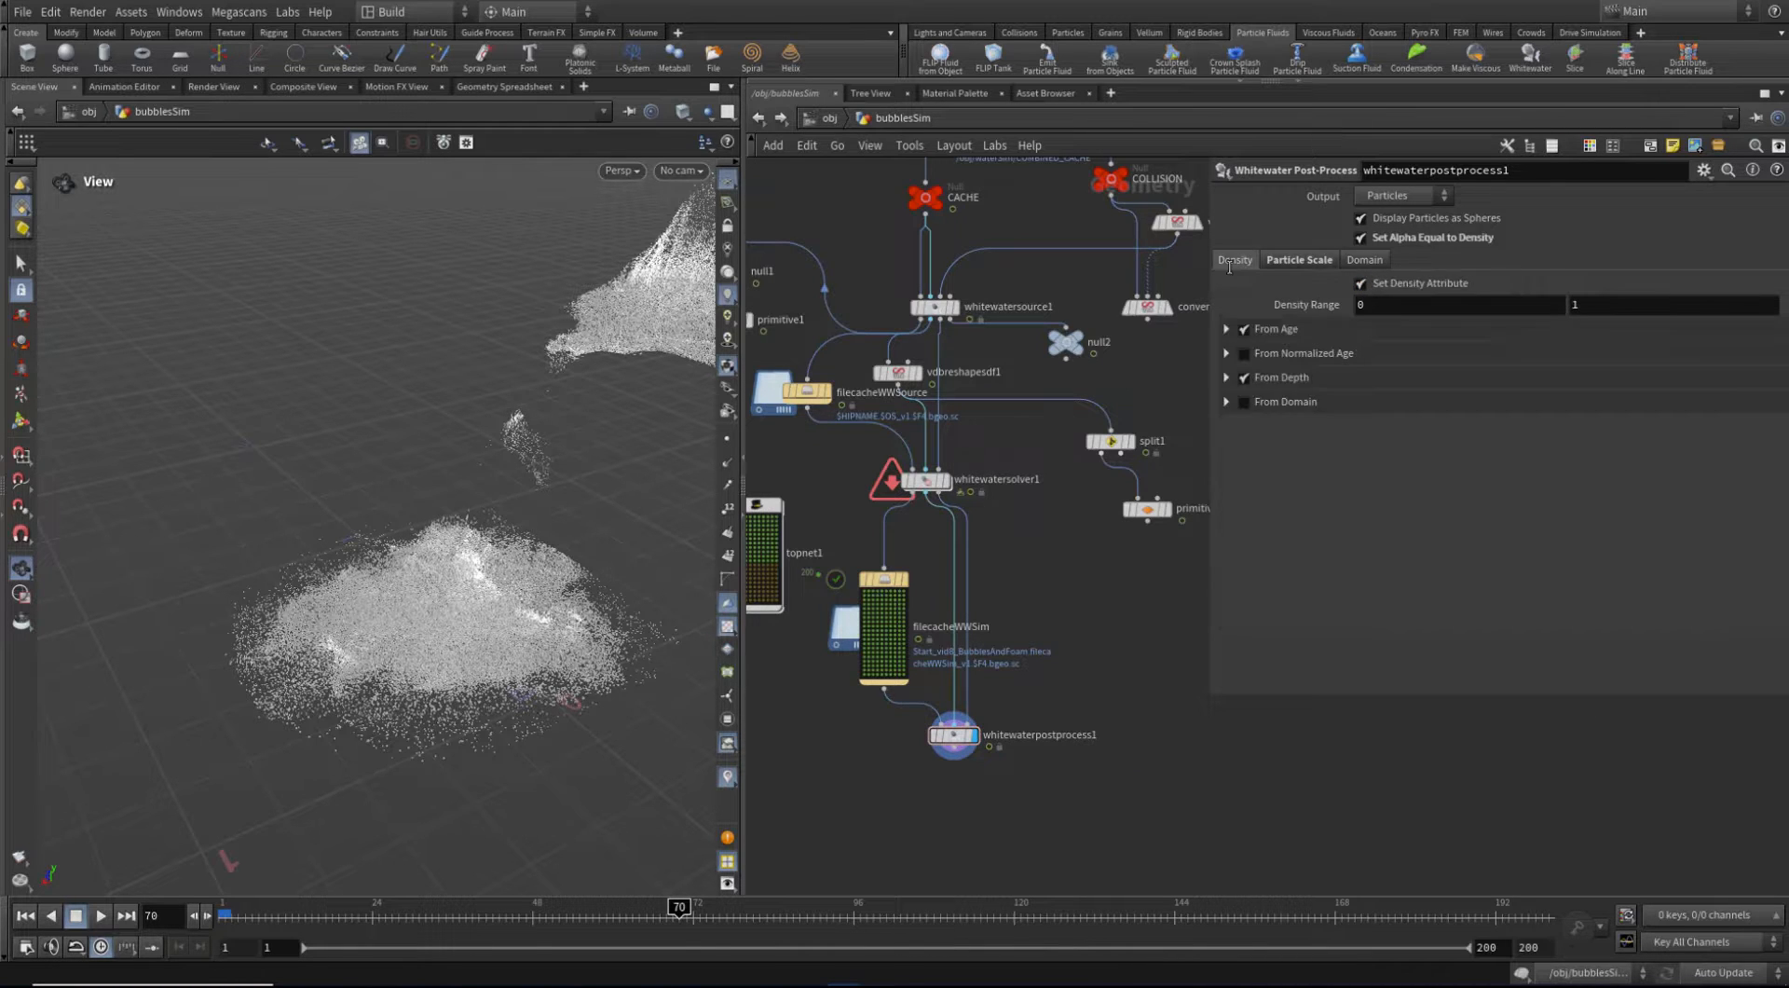
left_click(1225, 328)
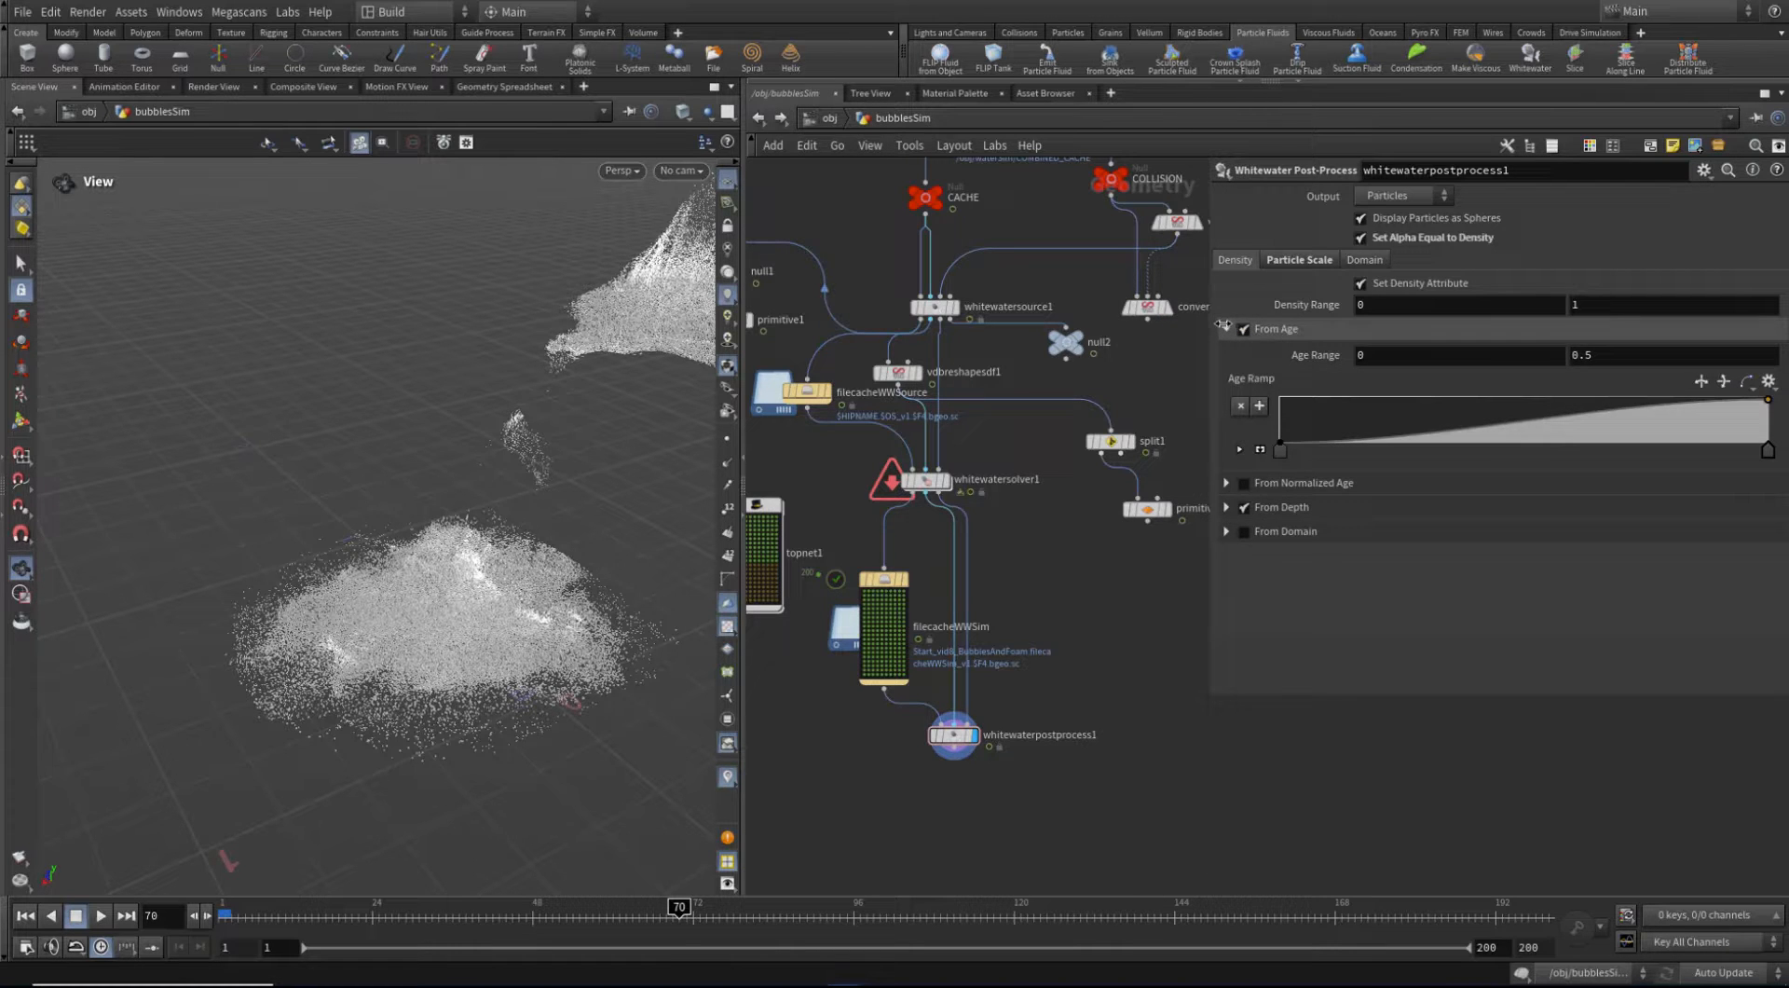
left_click(1225, 328)
Scrub the timeline to frame 75 and view the whitewater particles from different angles and distances
scroll(435, 681, "down", 3)
left_click_drag(492, 916, 644, 920)
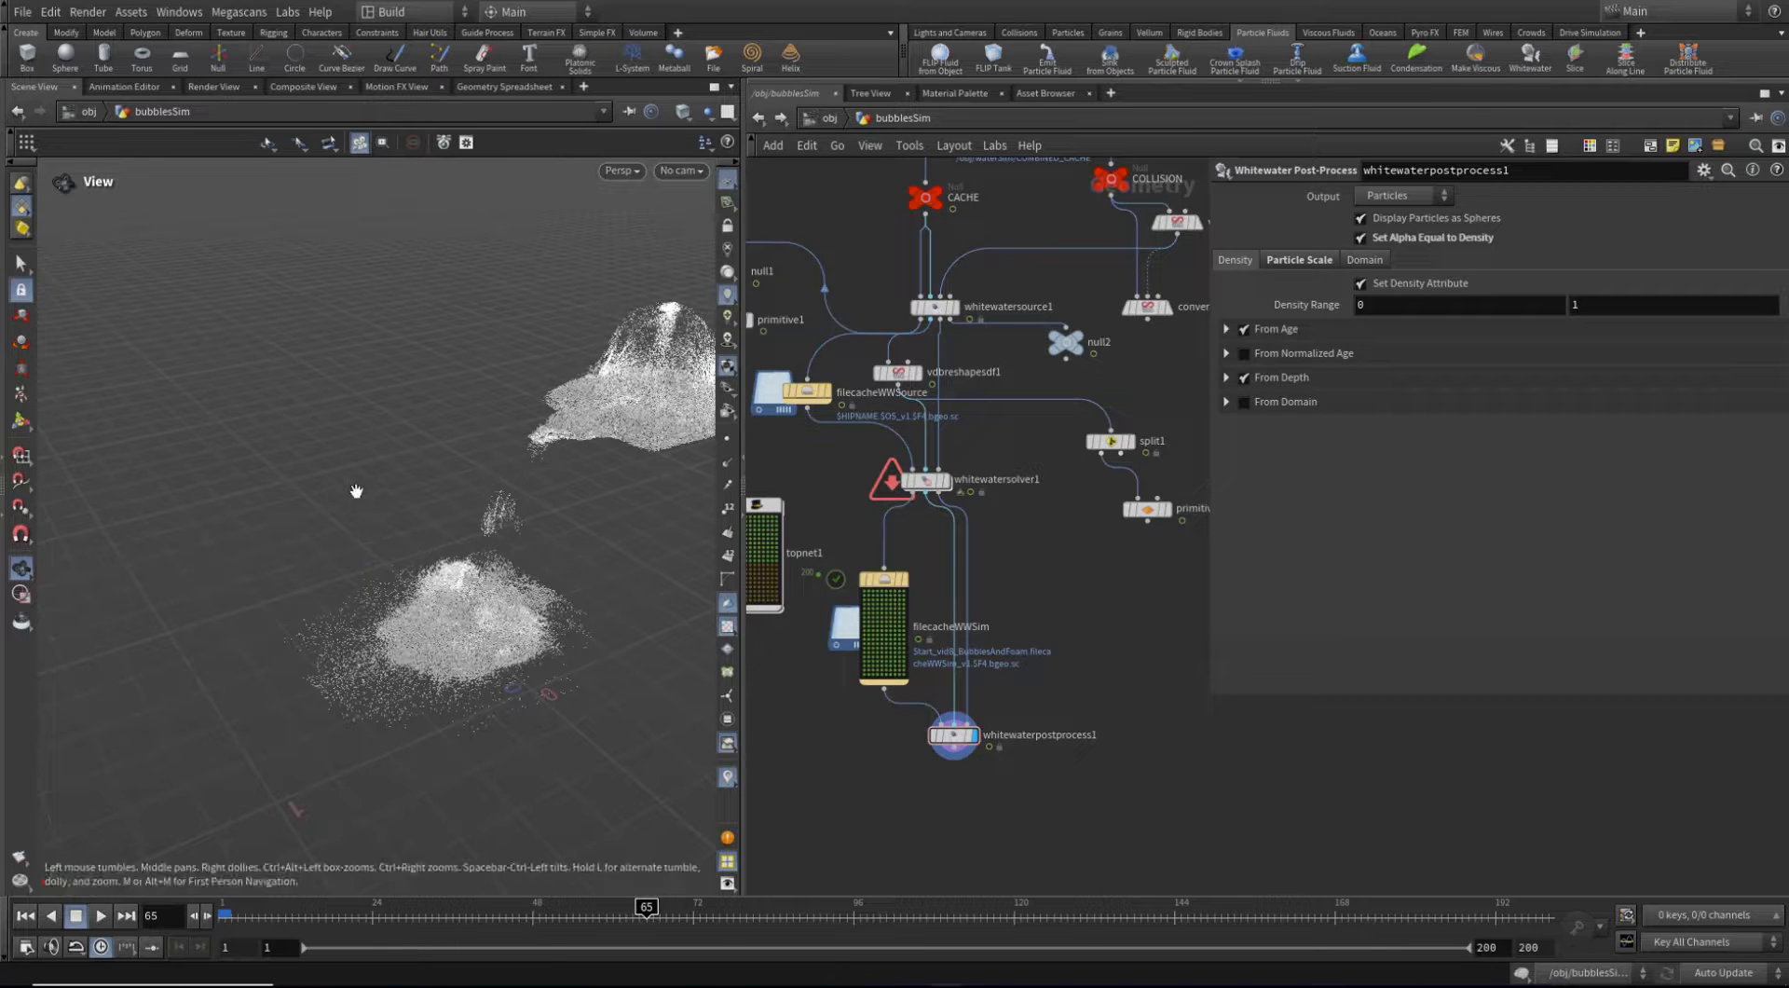
right_click_drag(419, 508, 550, 504)
left_click_drag(300, 917, 712, 917)
right_click_drag(487, 616, 562, 509)
left_click_drag(563, 509, 207, 870)
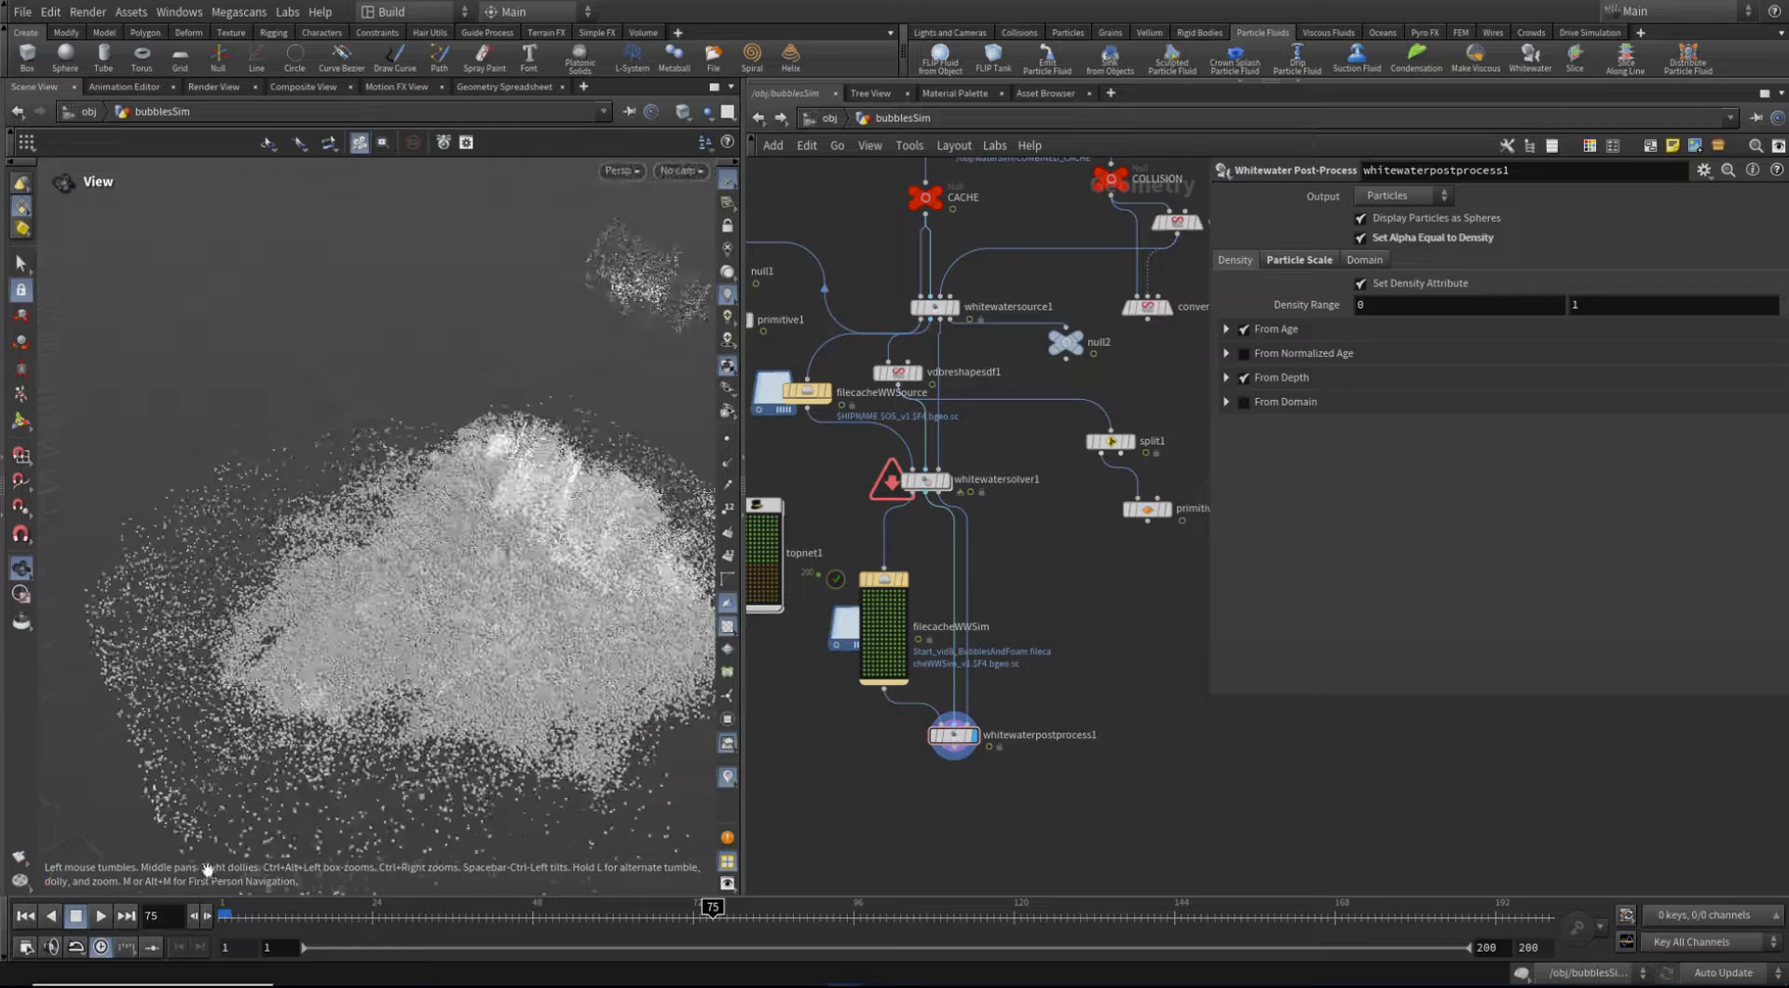
Play the simulation from frame 75 to frame 103 and examine the splash particles up close
left_click(102, 916)
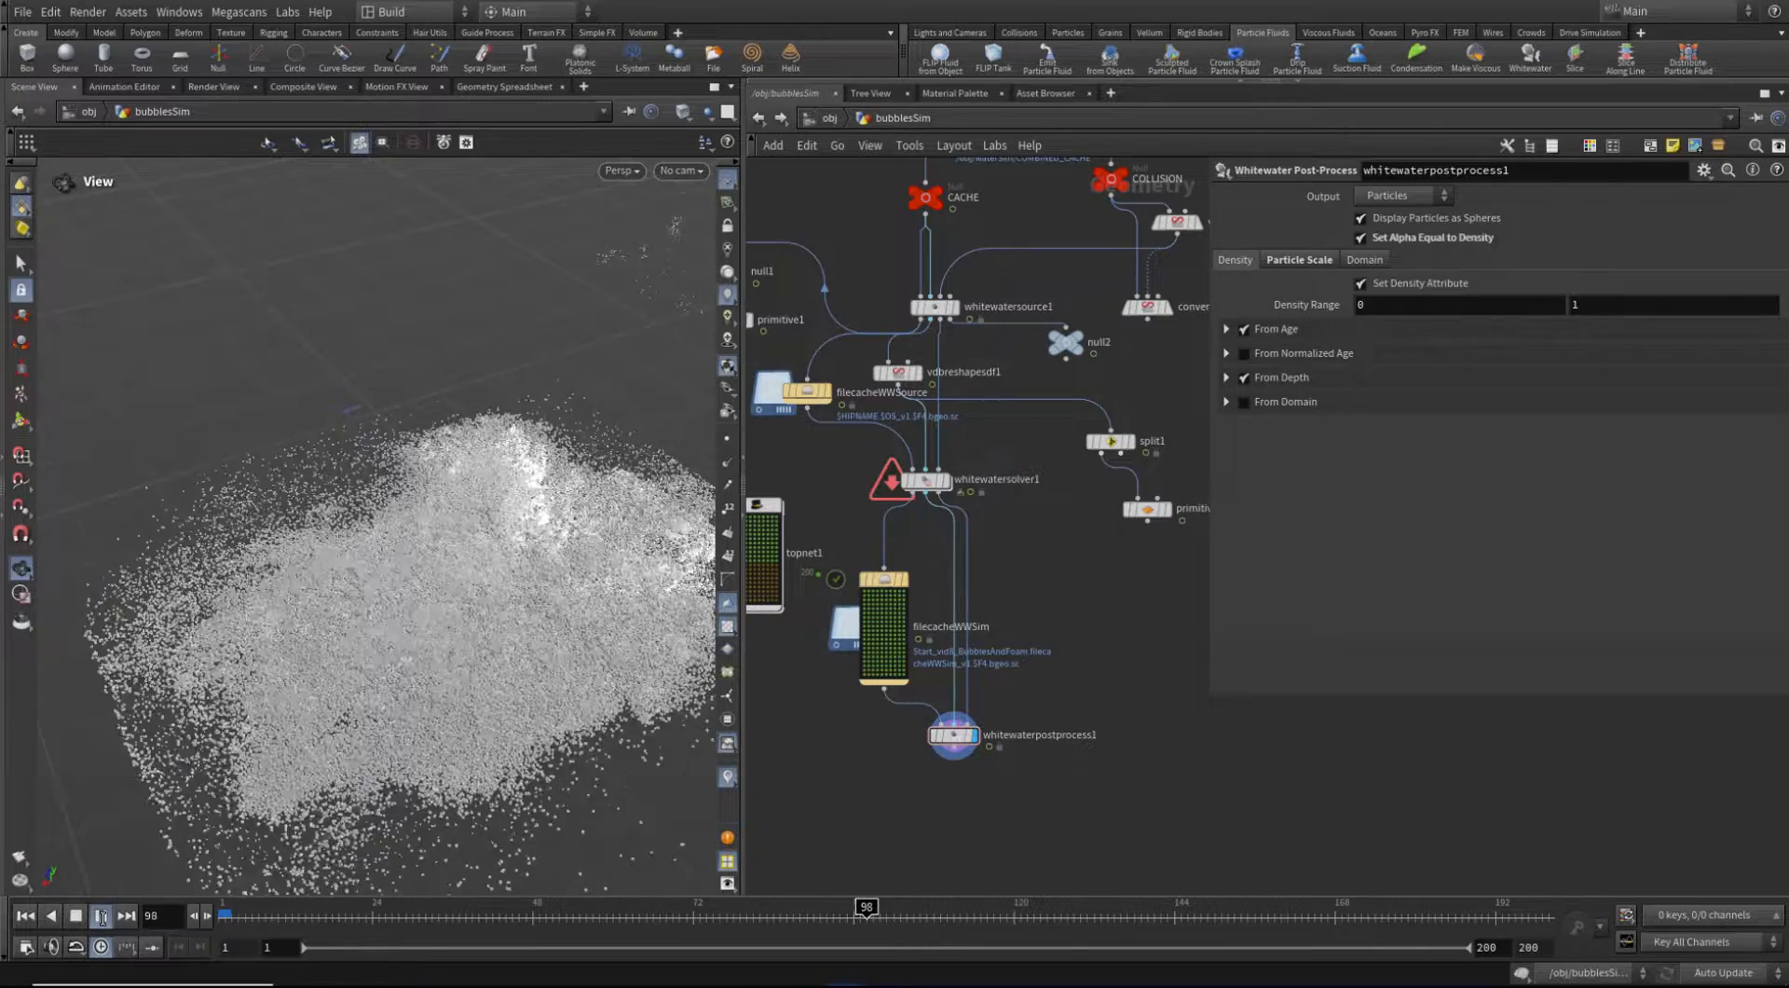
left_click(102, 916)
left_click_drag(495, 543, 439, 511)
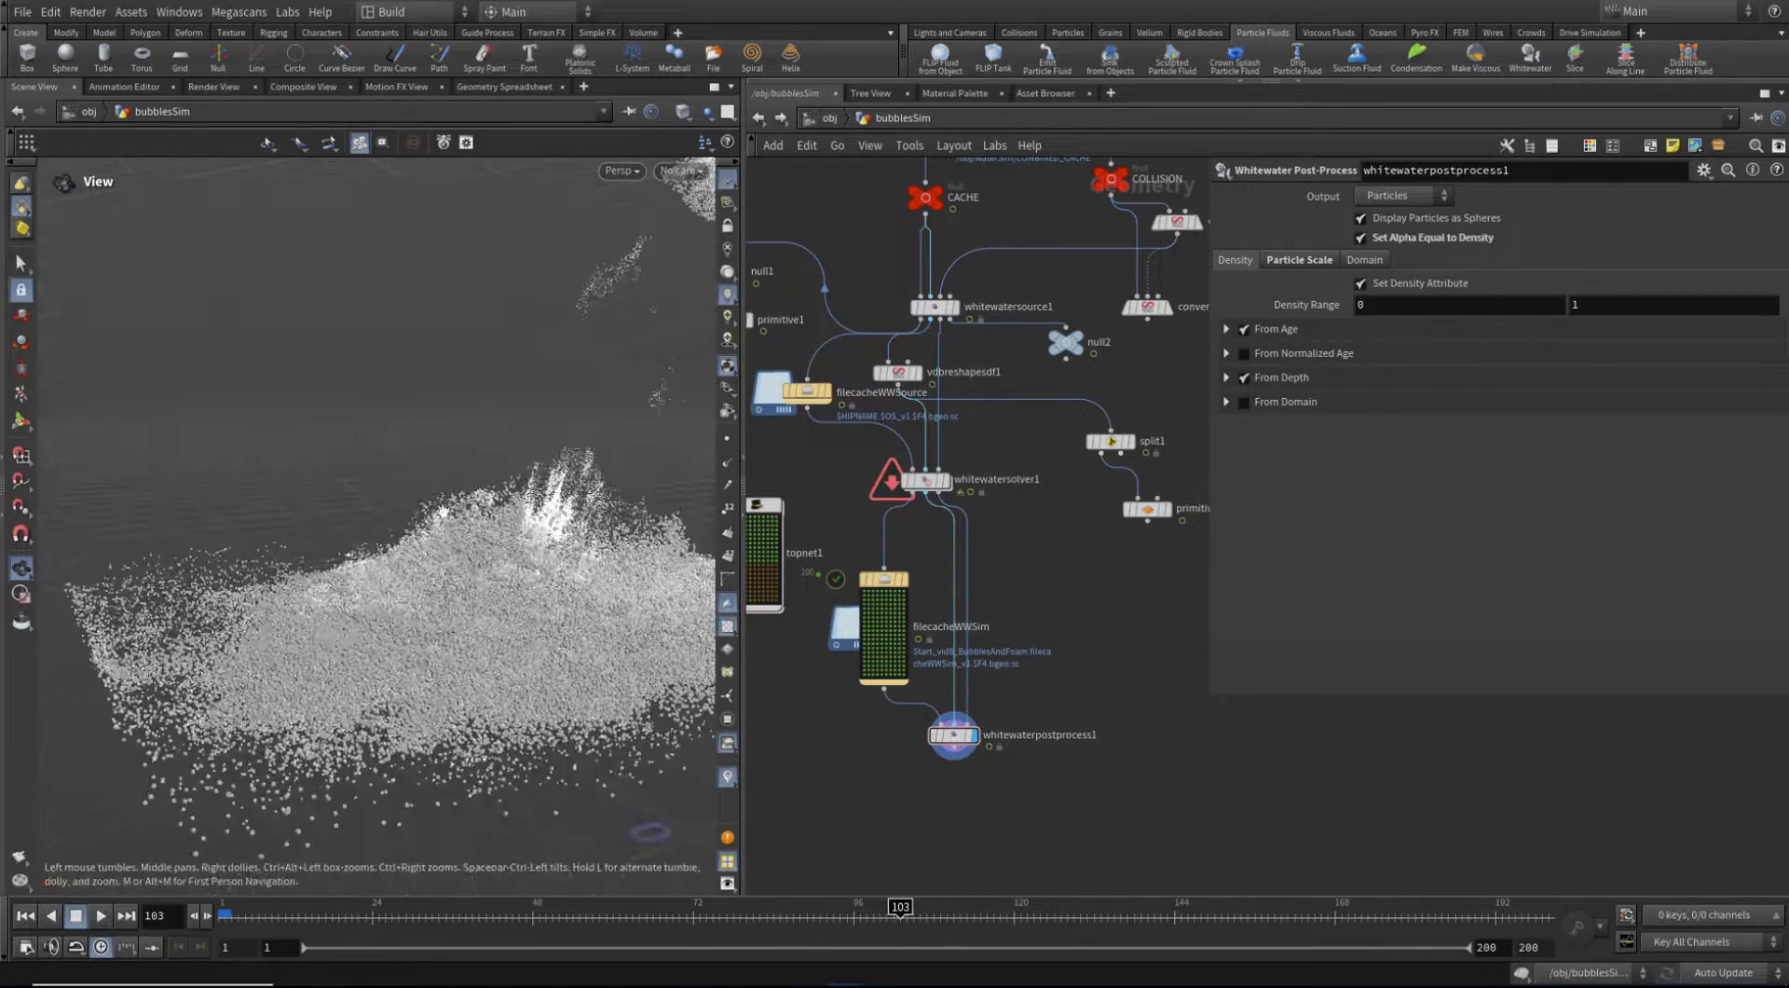
right_click_drag(438, 511, 526, 565)
middle_click_drag(527, 566, 405, 483)
right_click_drag(404, 484, 506, 465)
left_click_drag(506, 465, 420, 476)
right_click_drag(419, 475, 540, 443)
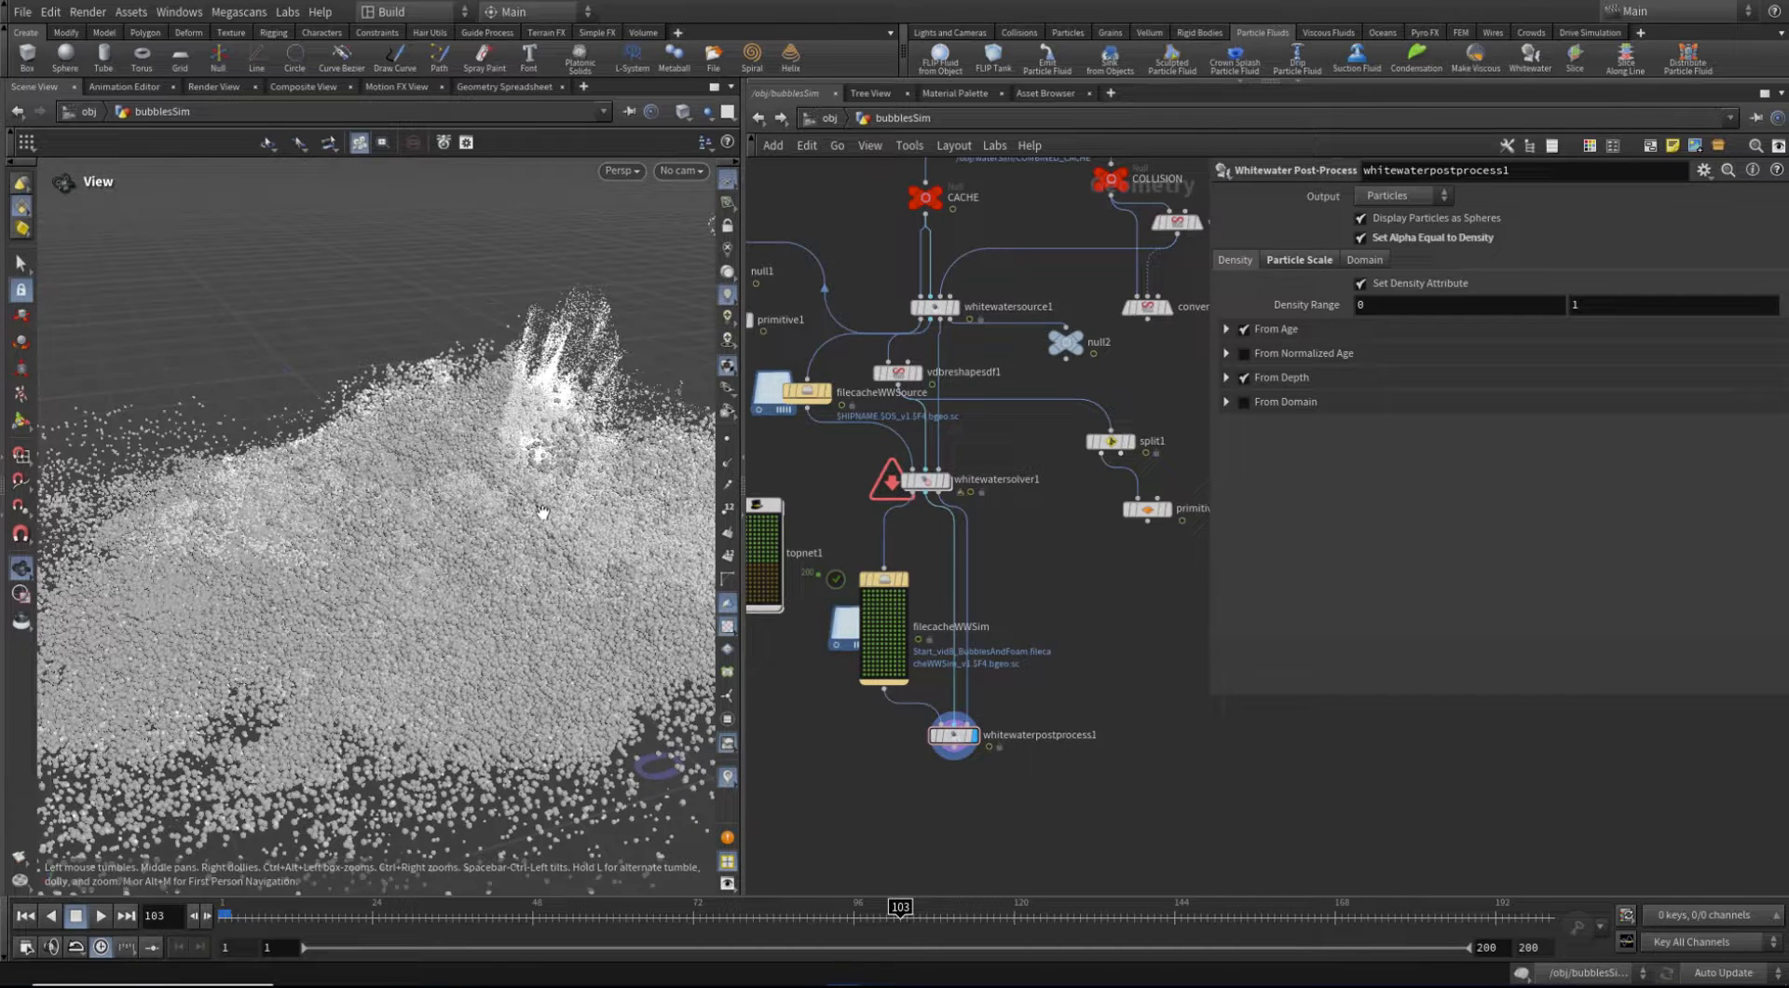
Make room above whitewaterpostprocess1 and place an Attribute Randomize node below the filecacheWWSim node
scroll(981, 806, "up", 2)
middle_click_drag(962, 770, 995, 643)
left_click_drag(974, 577, 989, 674)
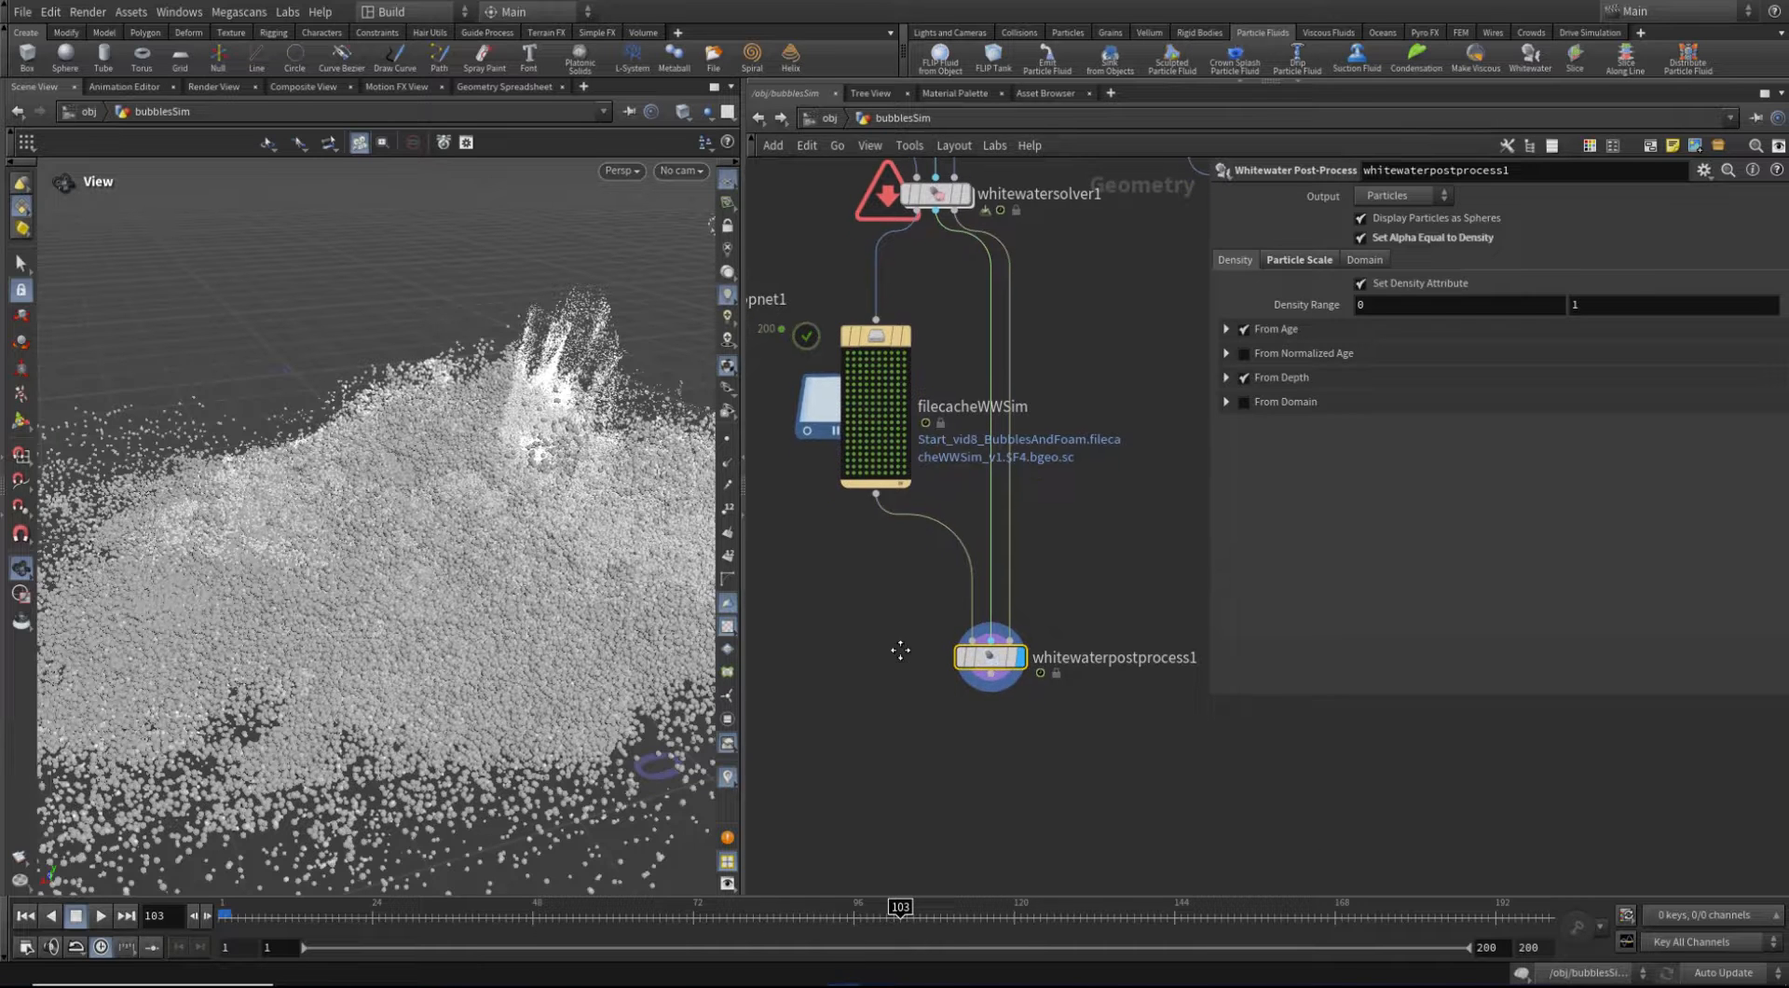
key("Tab")
type("atra")
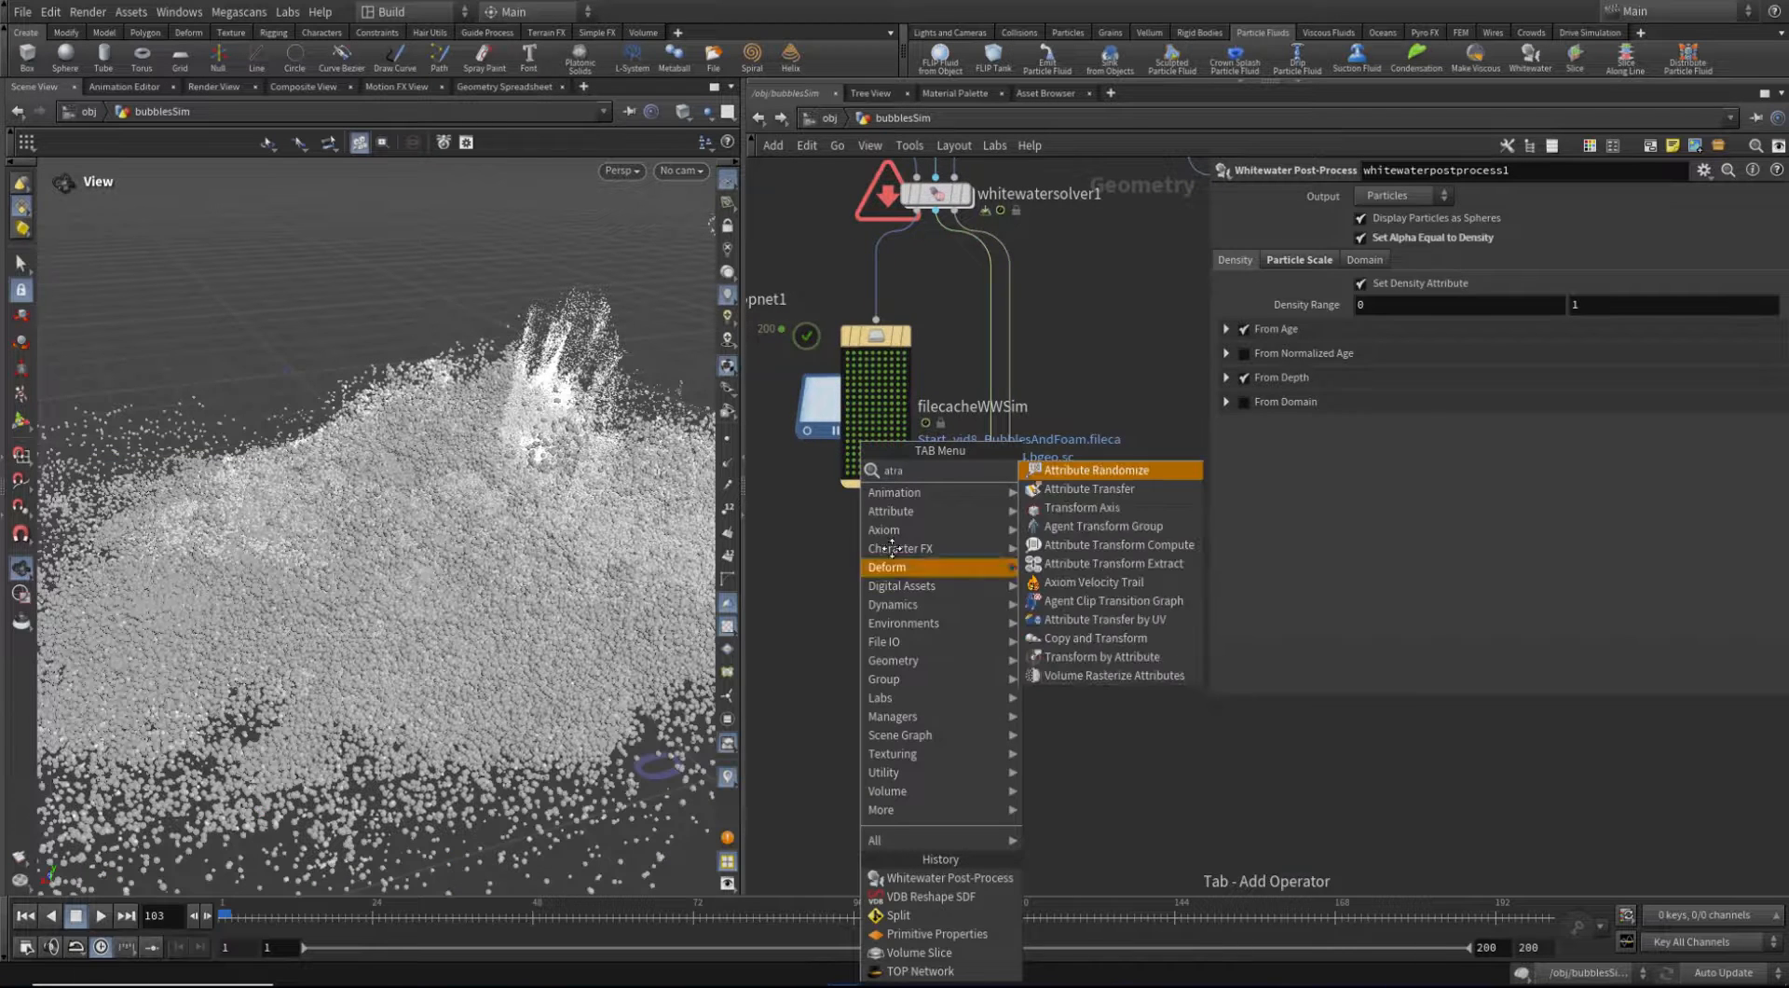
left_click(1124, 472)
left_click(848, 615)
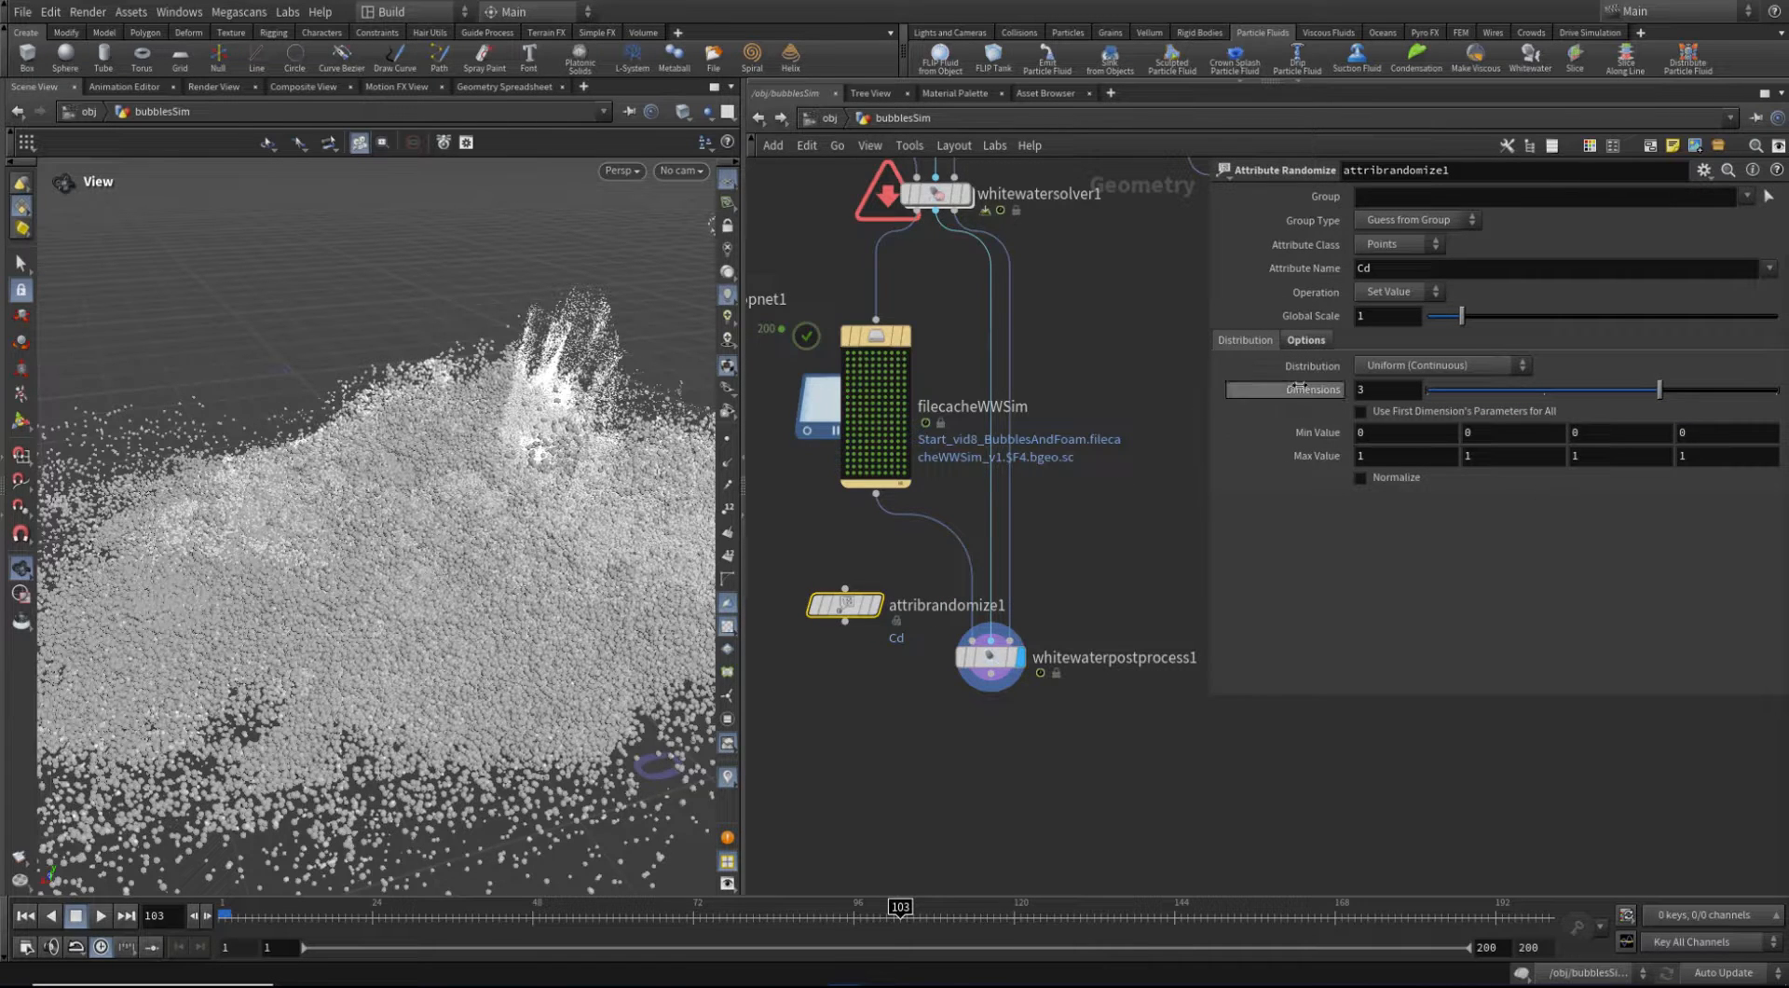
Change the Attribute Randomize node's distribution to Exponential
left_click(1431, 366)
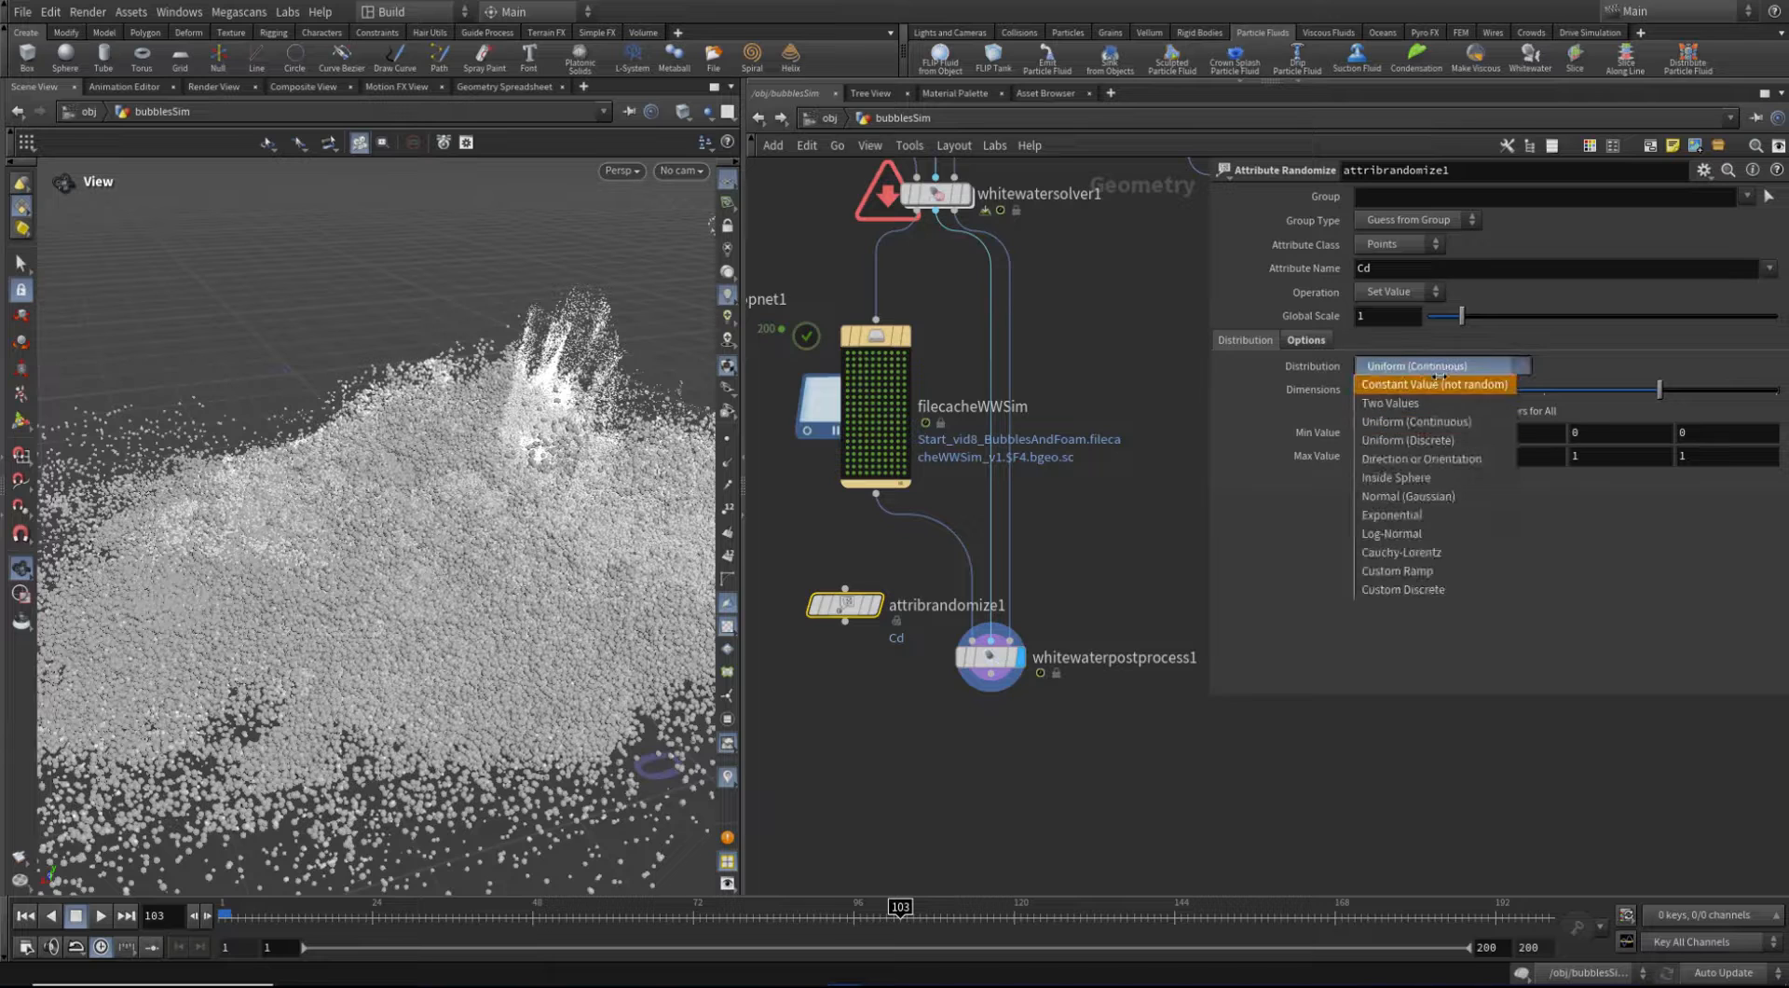
left_click(1405, 511)
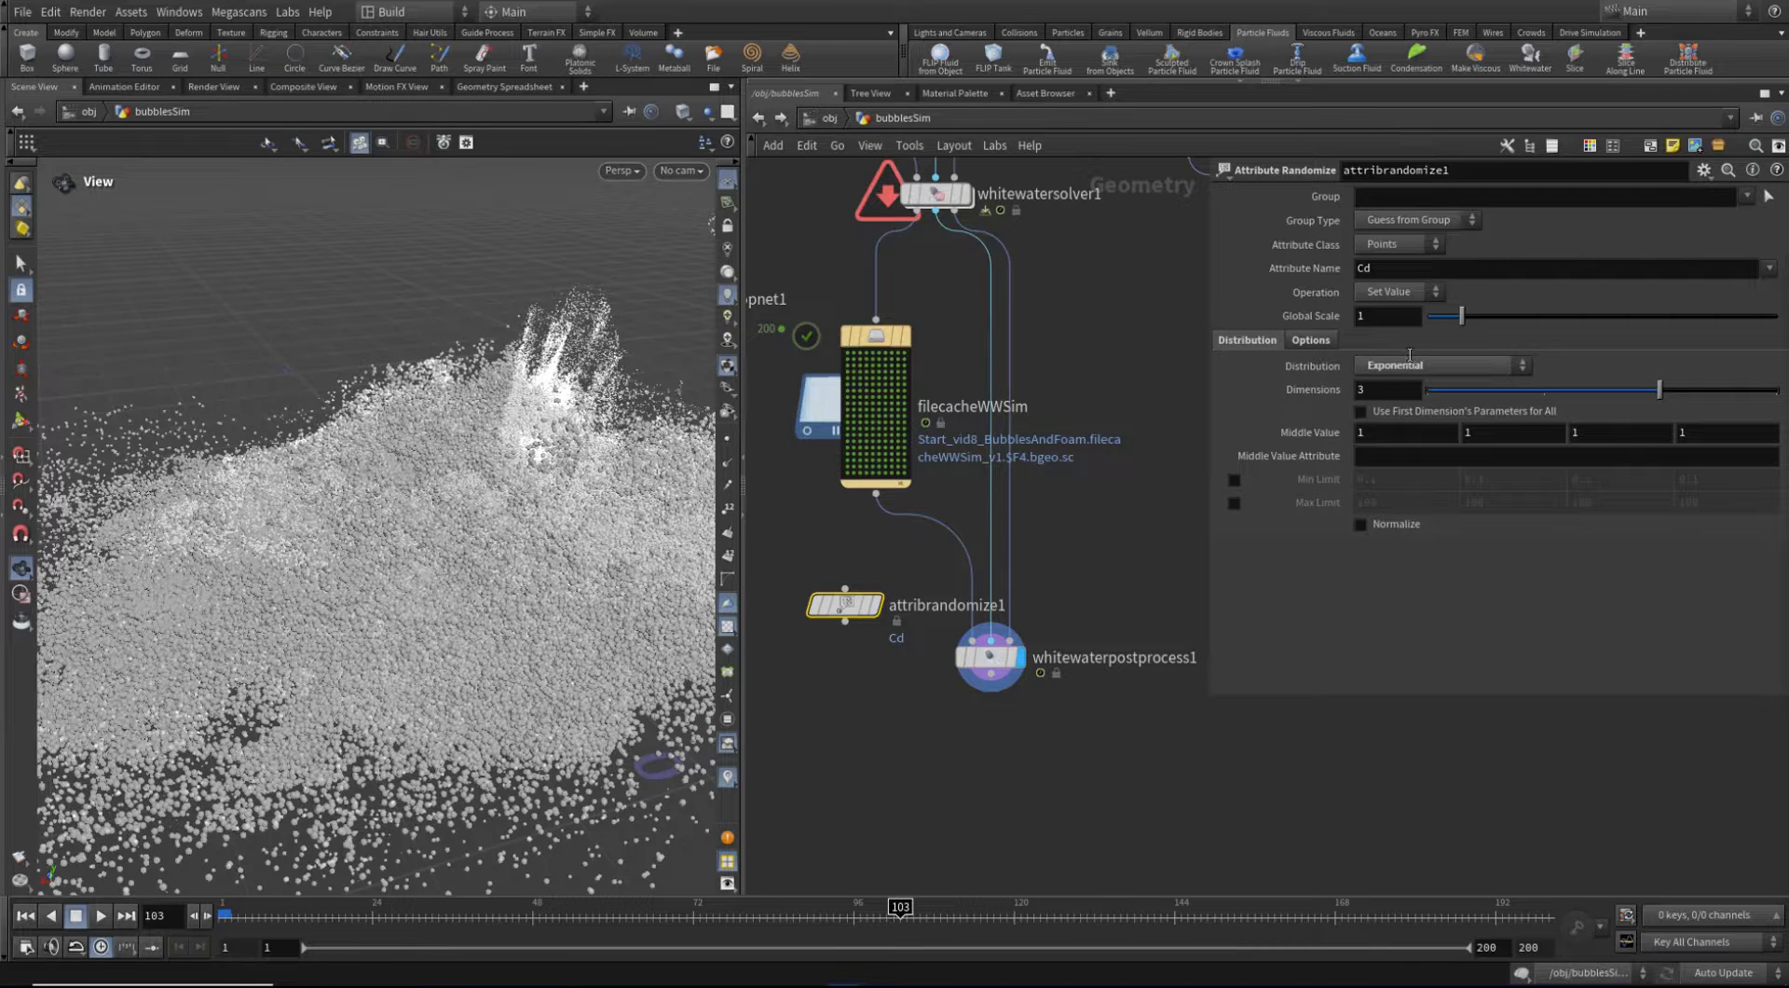
scroll(1153, 427, "down", 4)
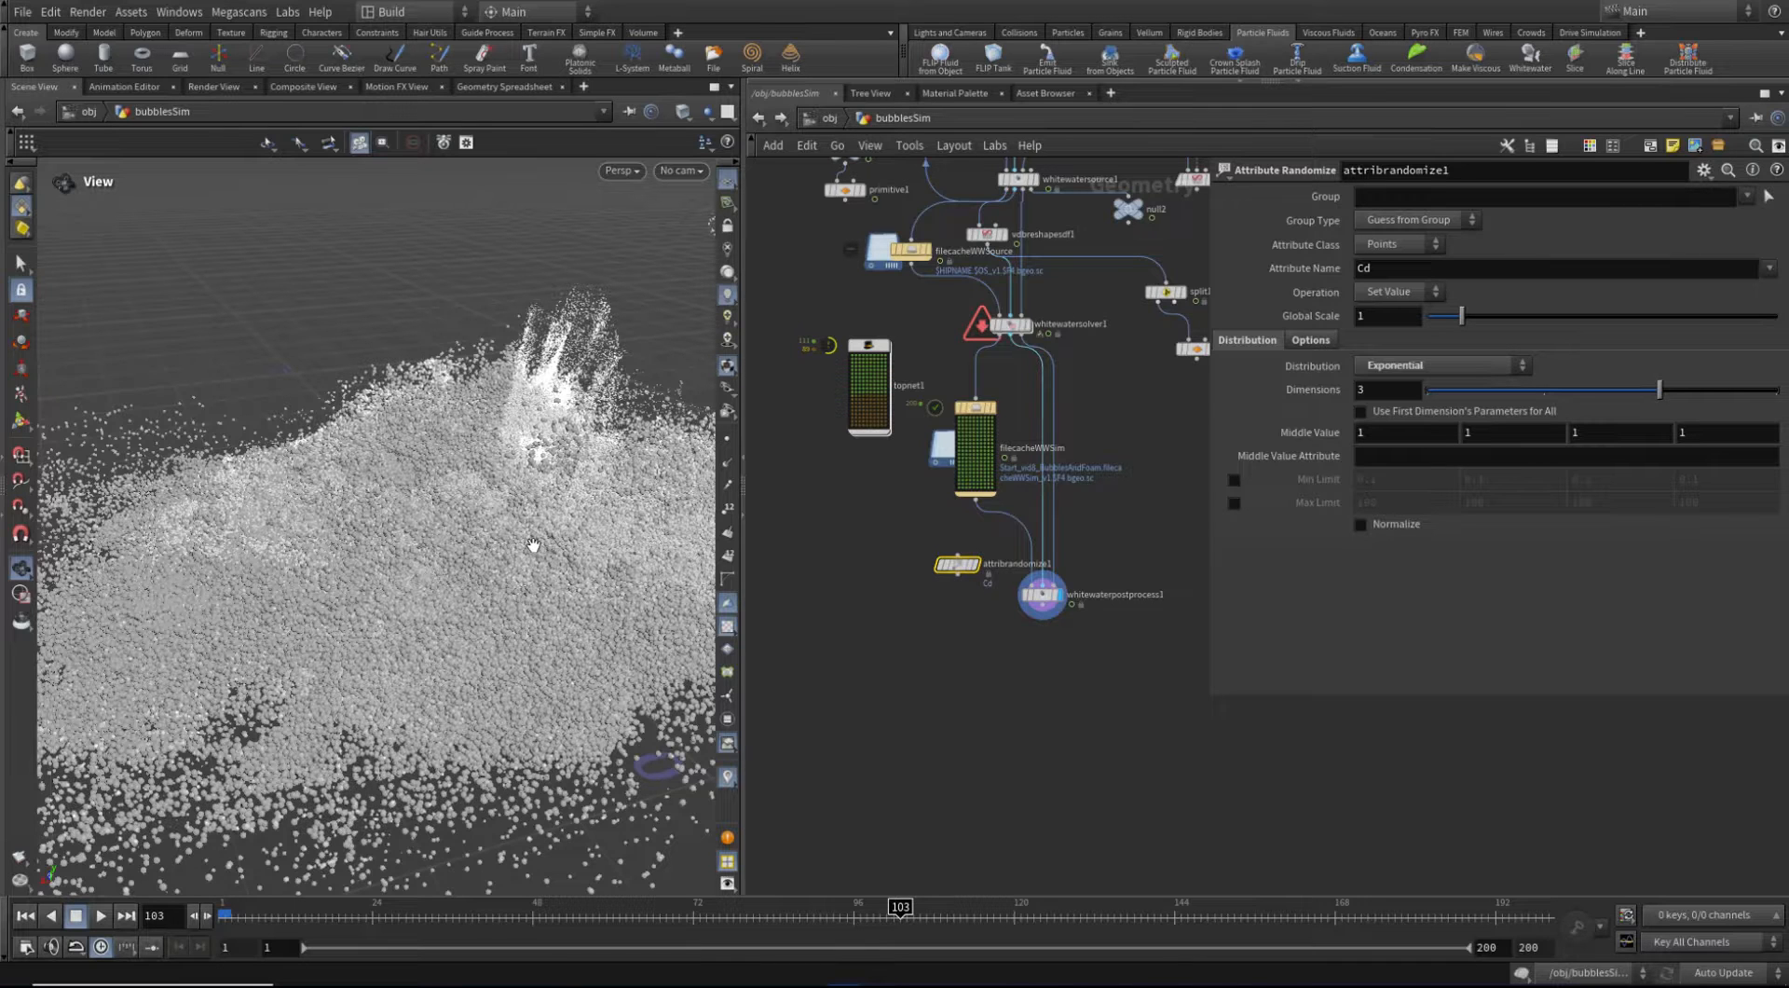
Set the randomized attribute name to pscale and its Dimensions to 1
left_click(1413, 271)
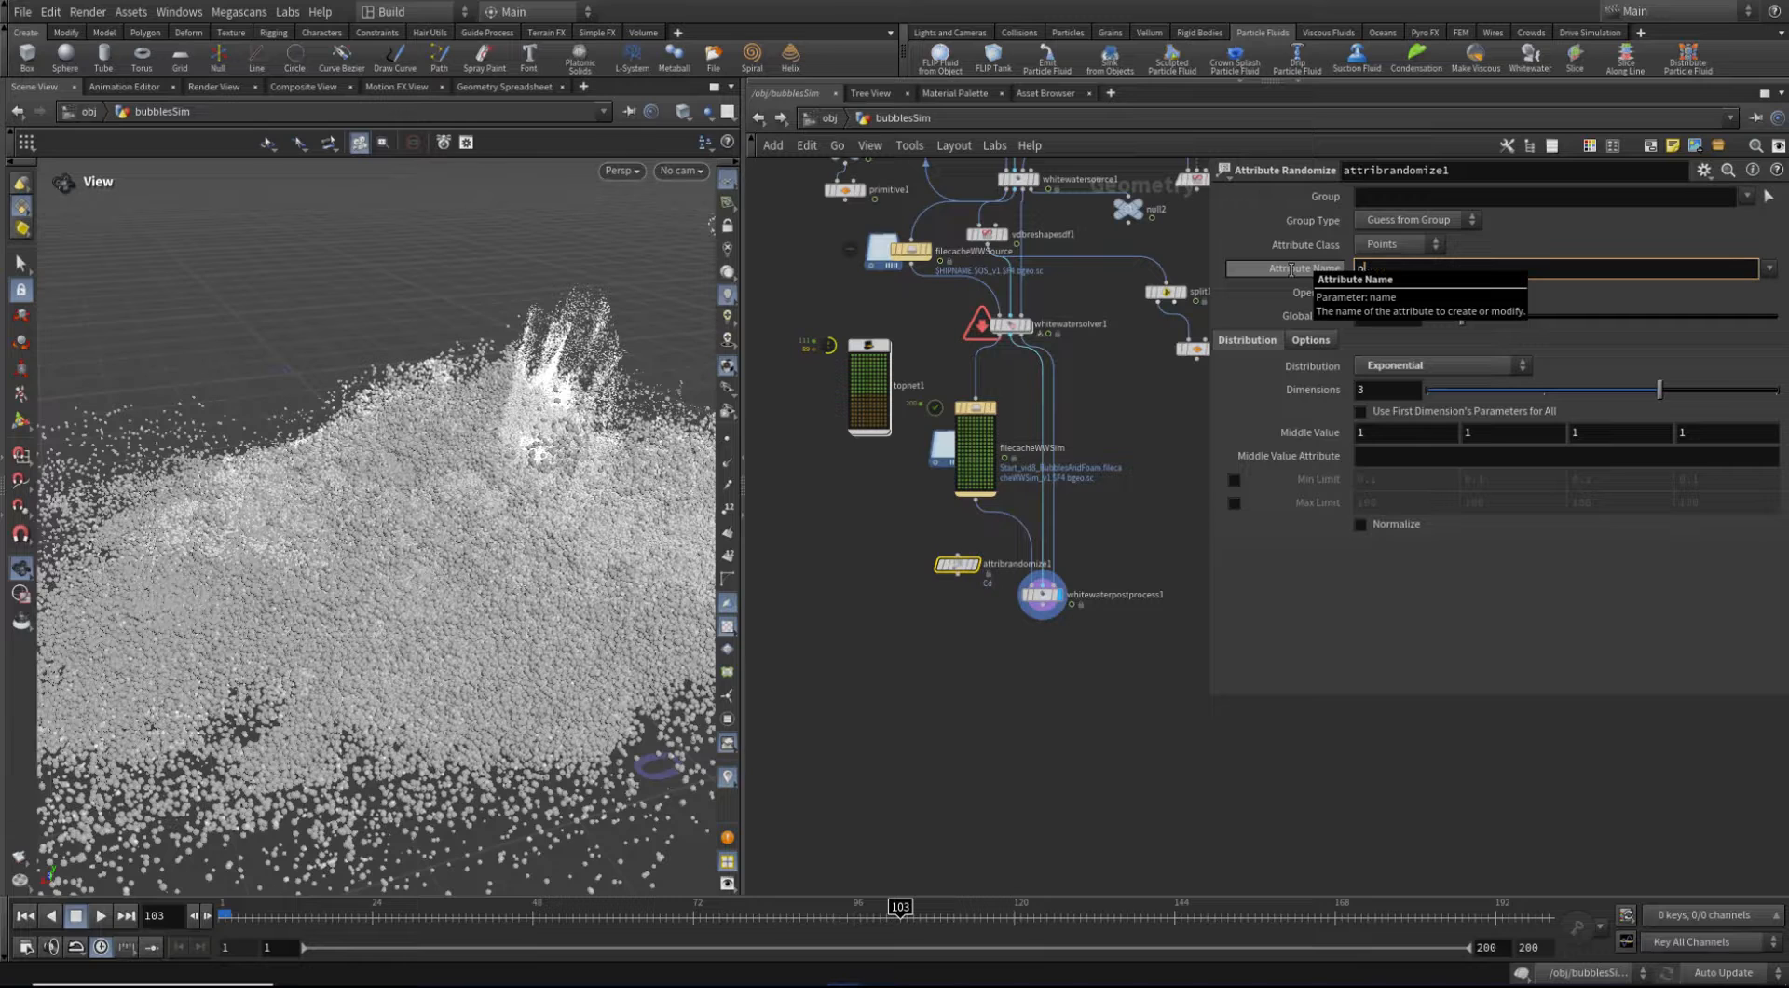
type("pscale")
key("Return")
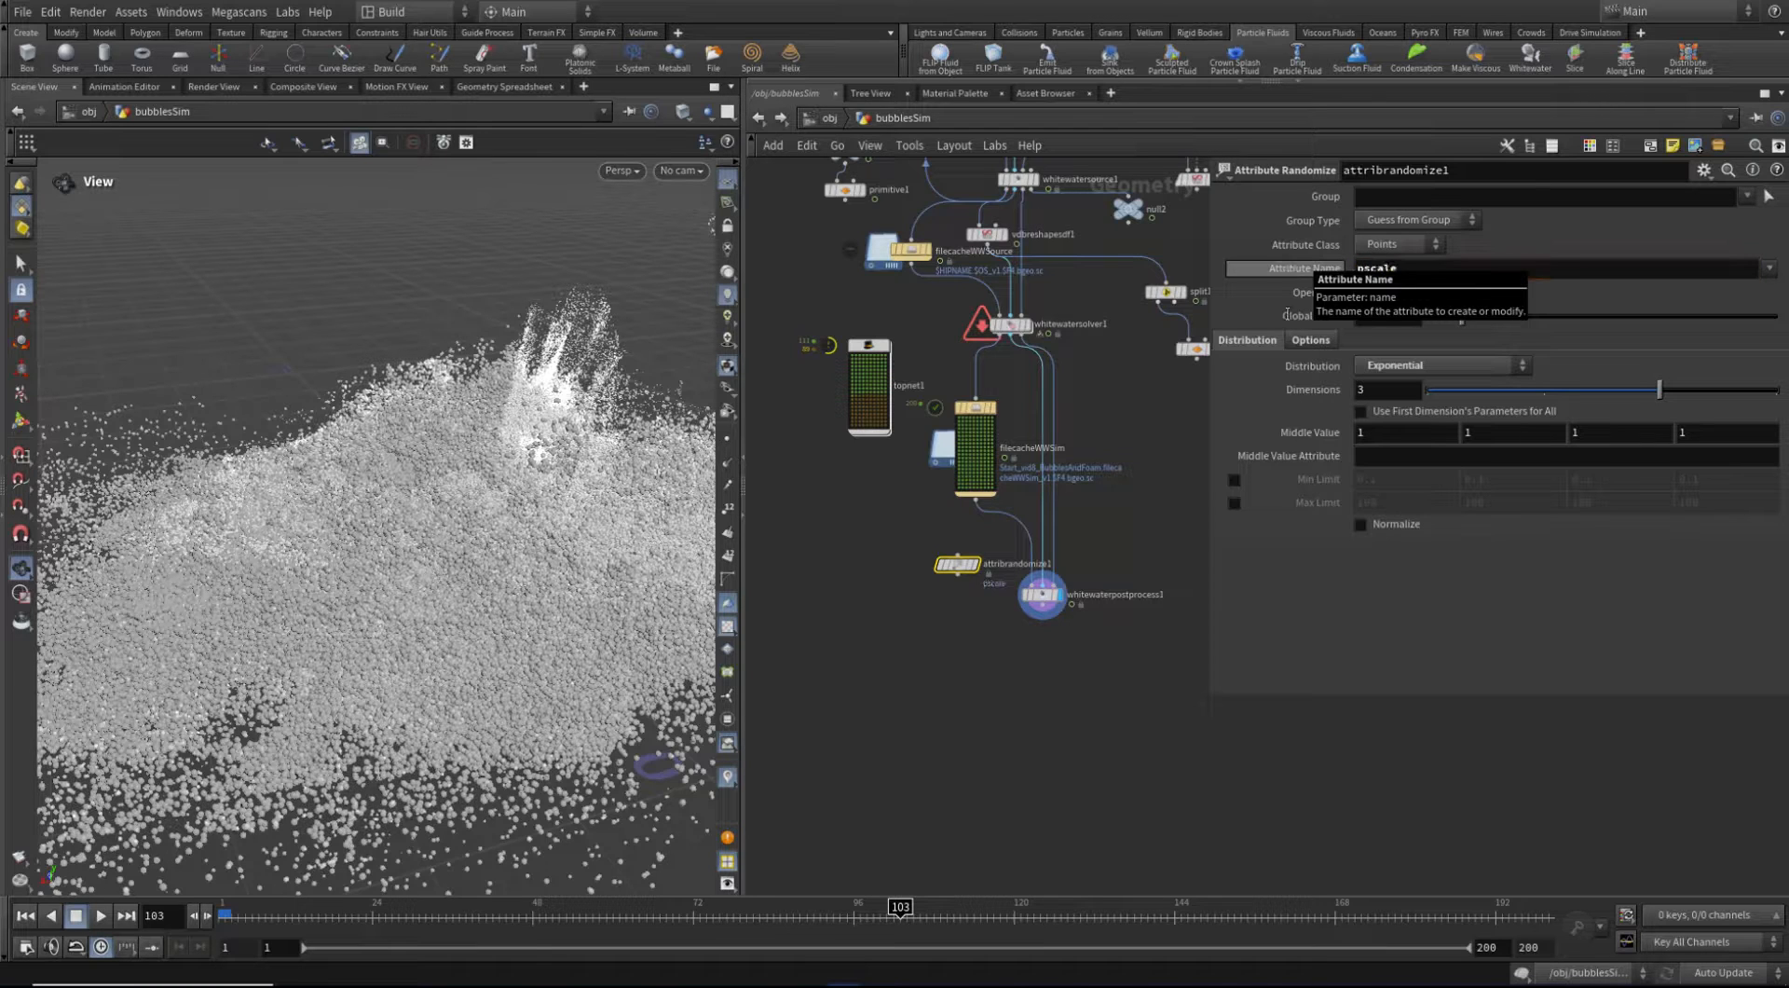
left_click(1387, 391)
type("1")
key("Return")
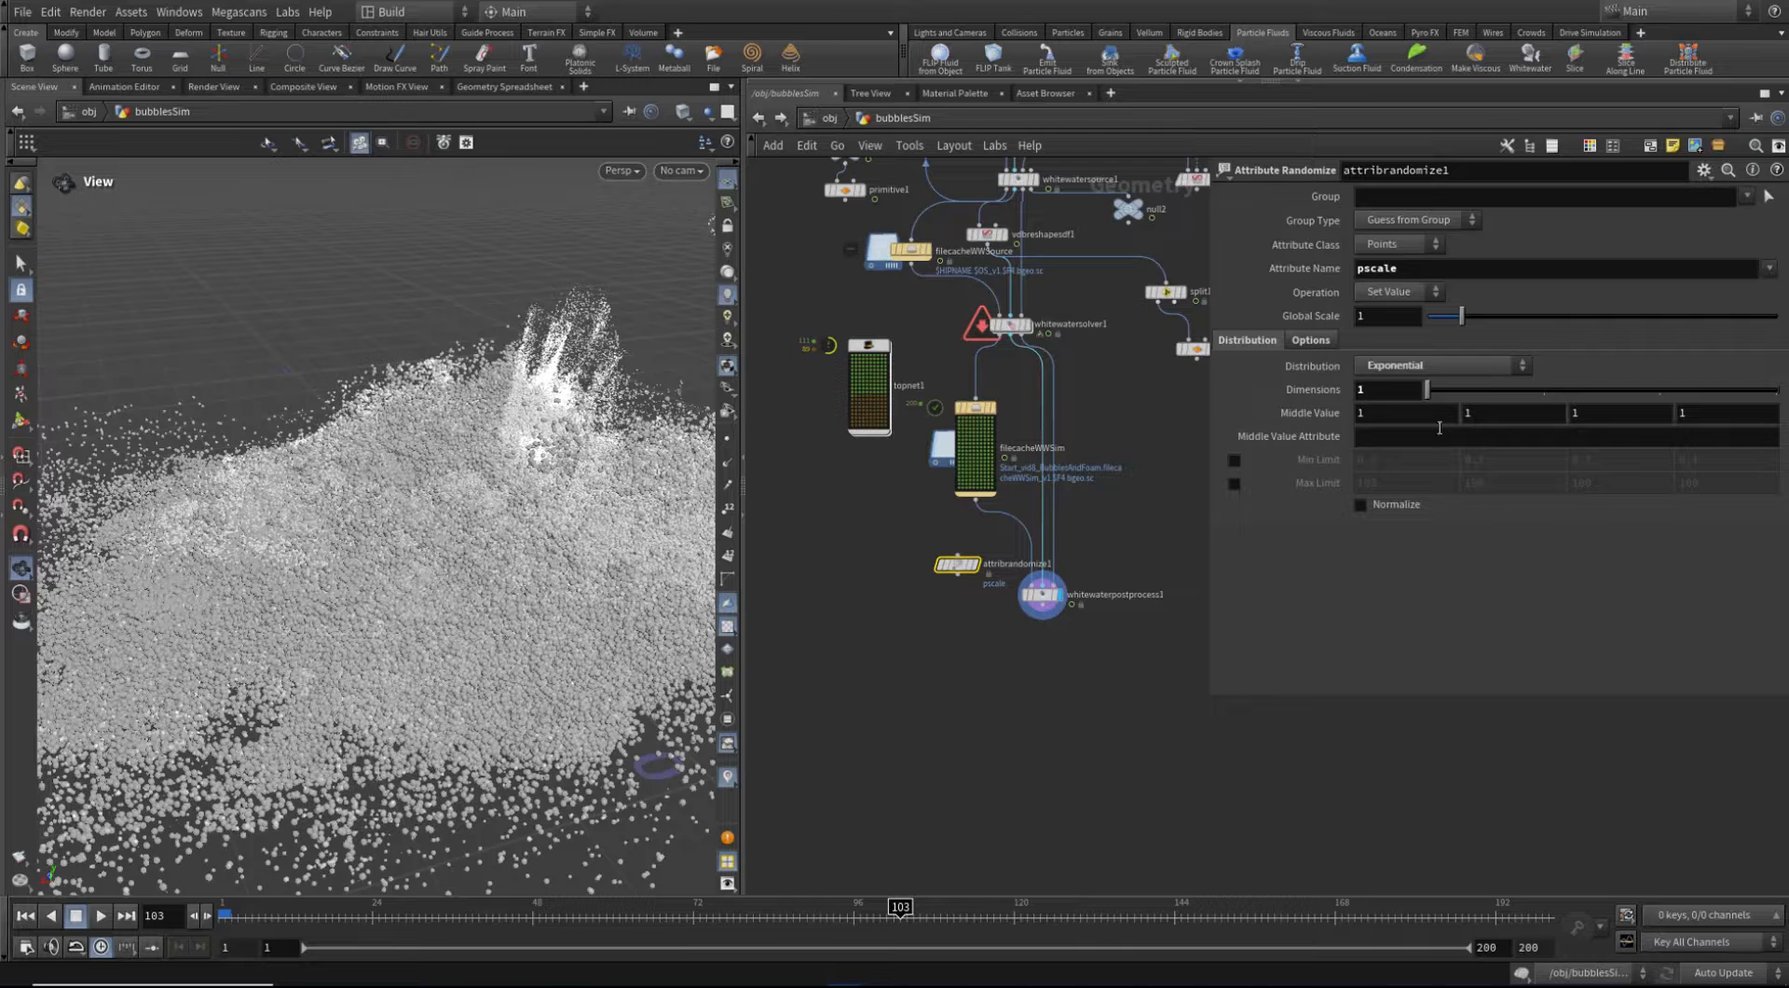
Set the first Middle Value to .002, insert attribrandomize1 between filecacheWWSim and whitewaterpostprocess1, and inspect the particle sizes
left_click(1414, 413)
key("Return")
left_click_drag(983, 566, 1026, 531)
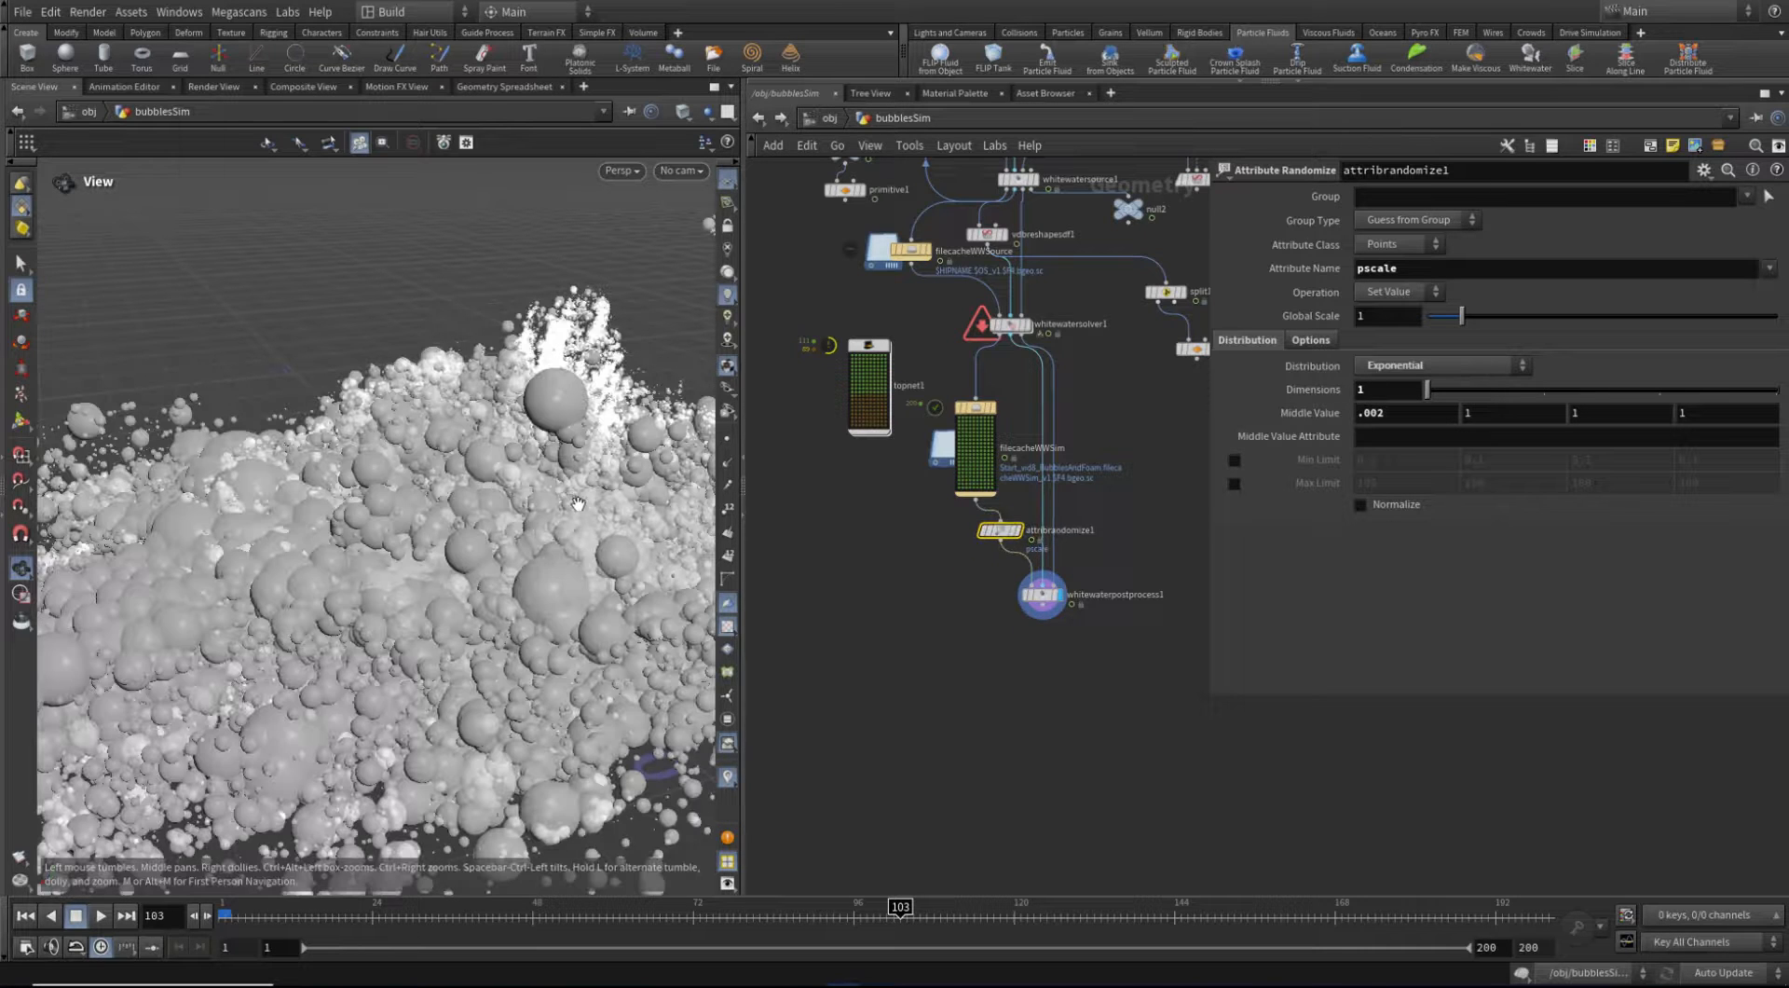
scroll(564, 498, "down", 6)
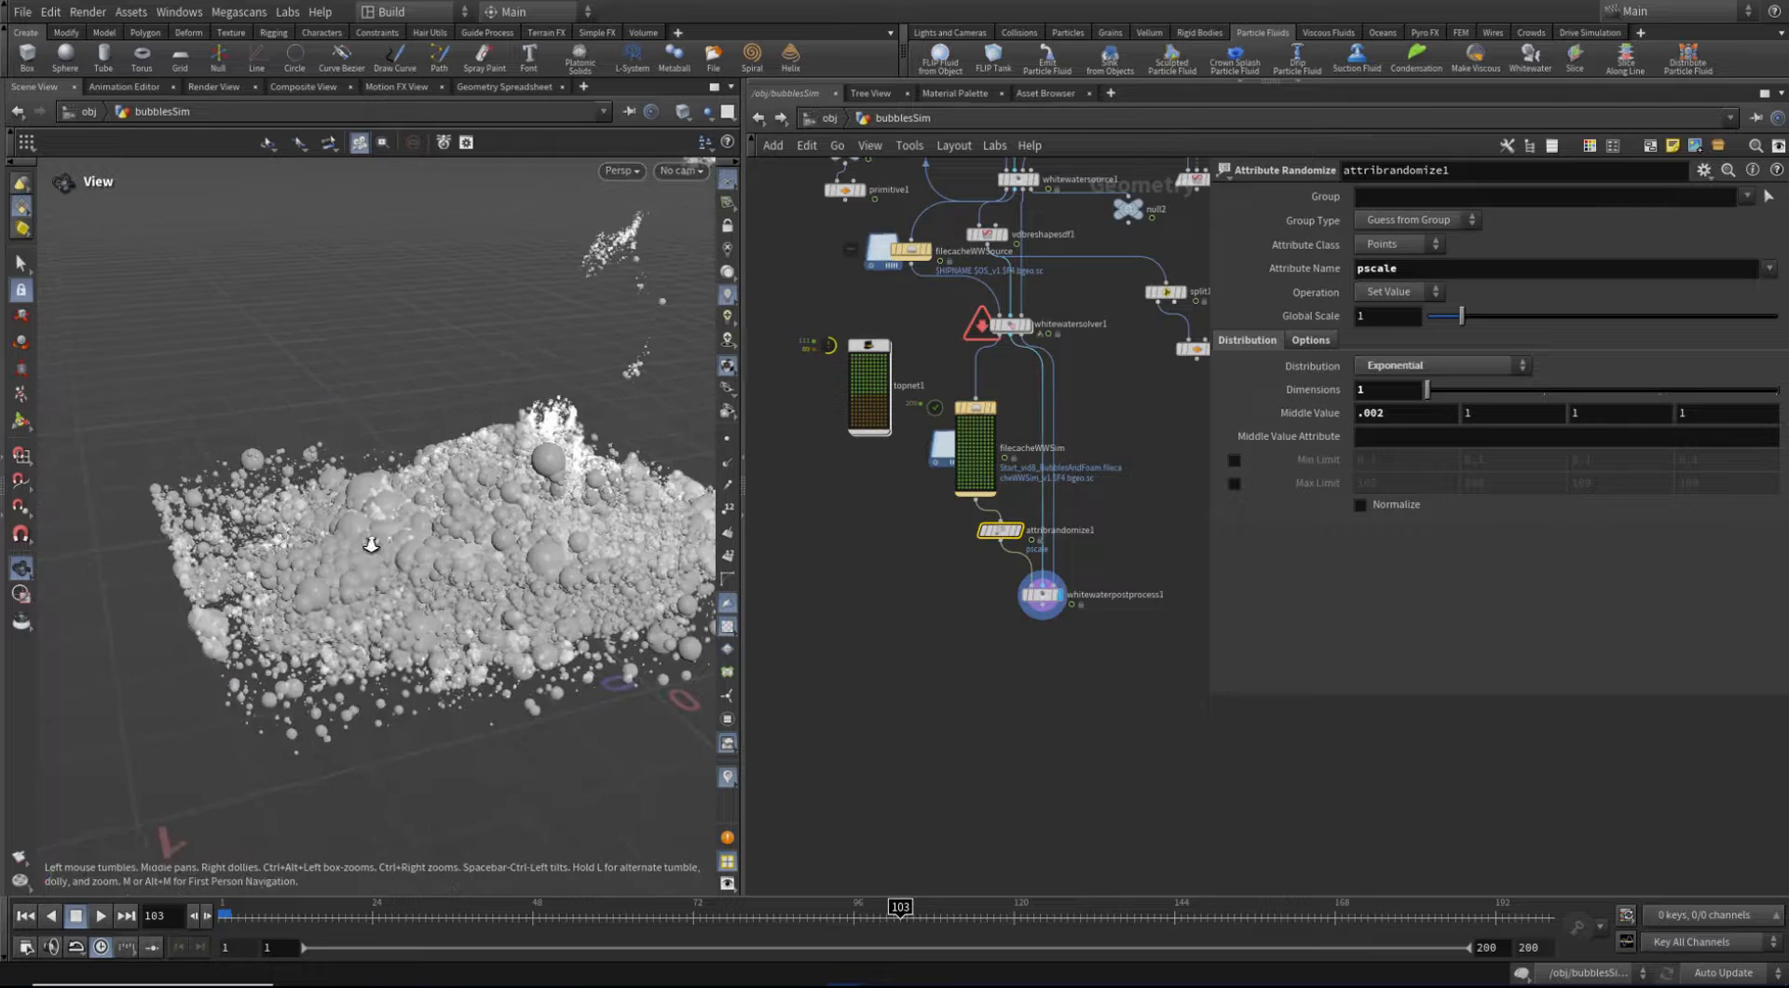
scroll(371, 544, "up", 8)
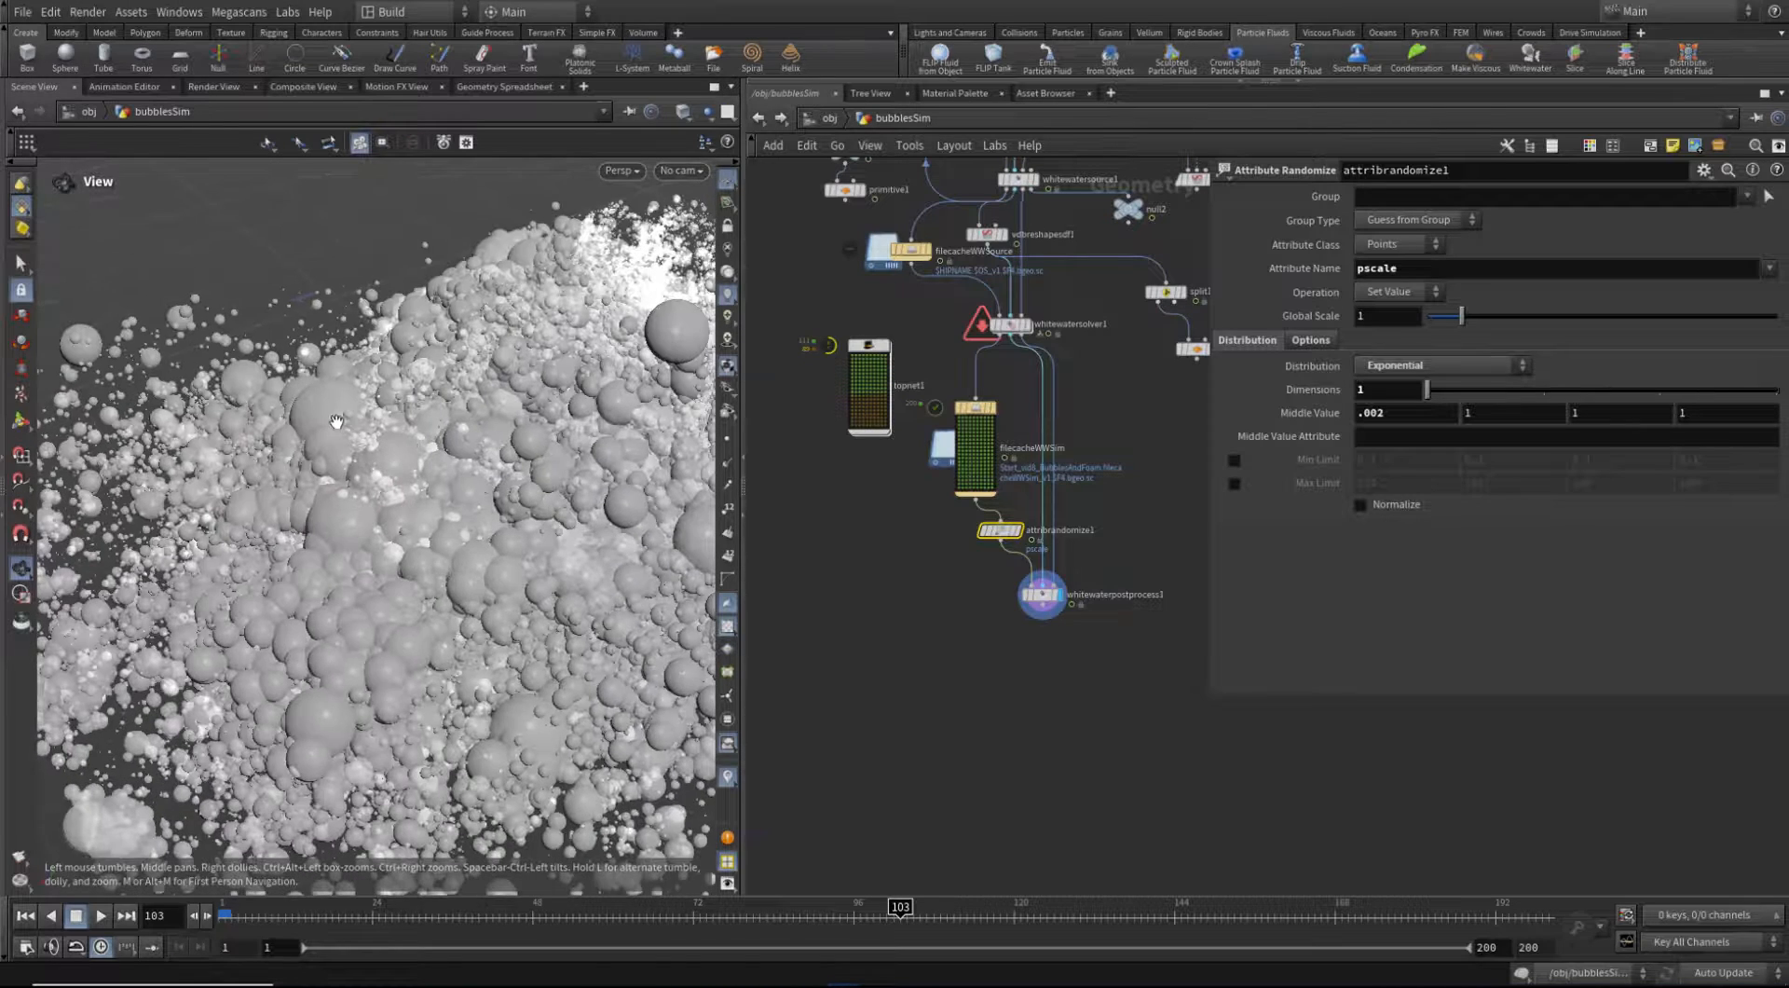
Try Global Scale values of .5 and .3 on attribrandomize1 and compare the resulting particle sizes
scroll(400, 606, "down", 3)
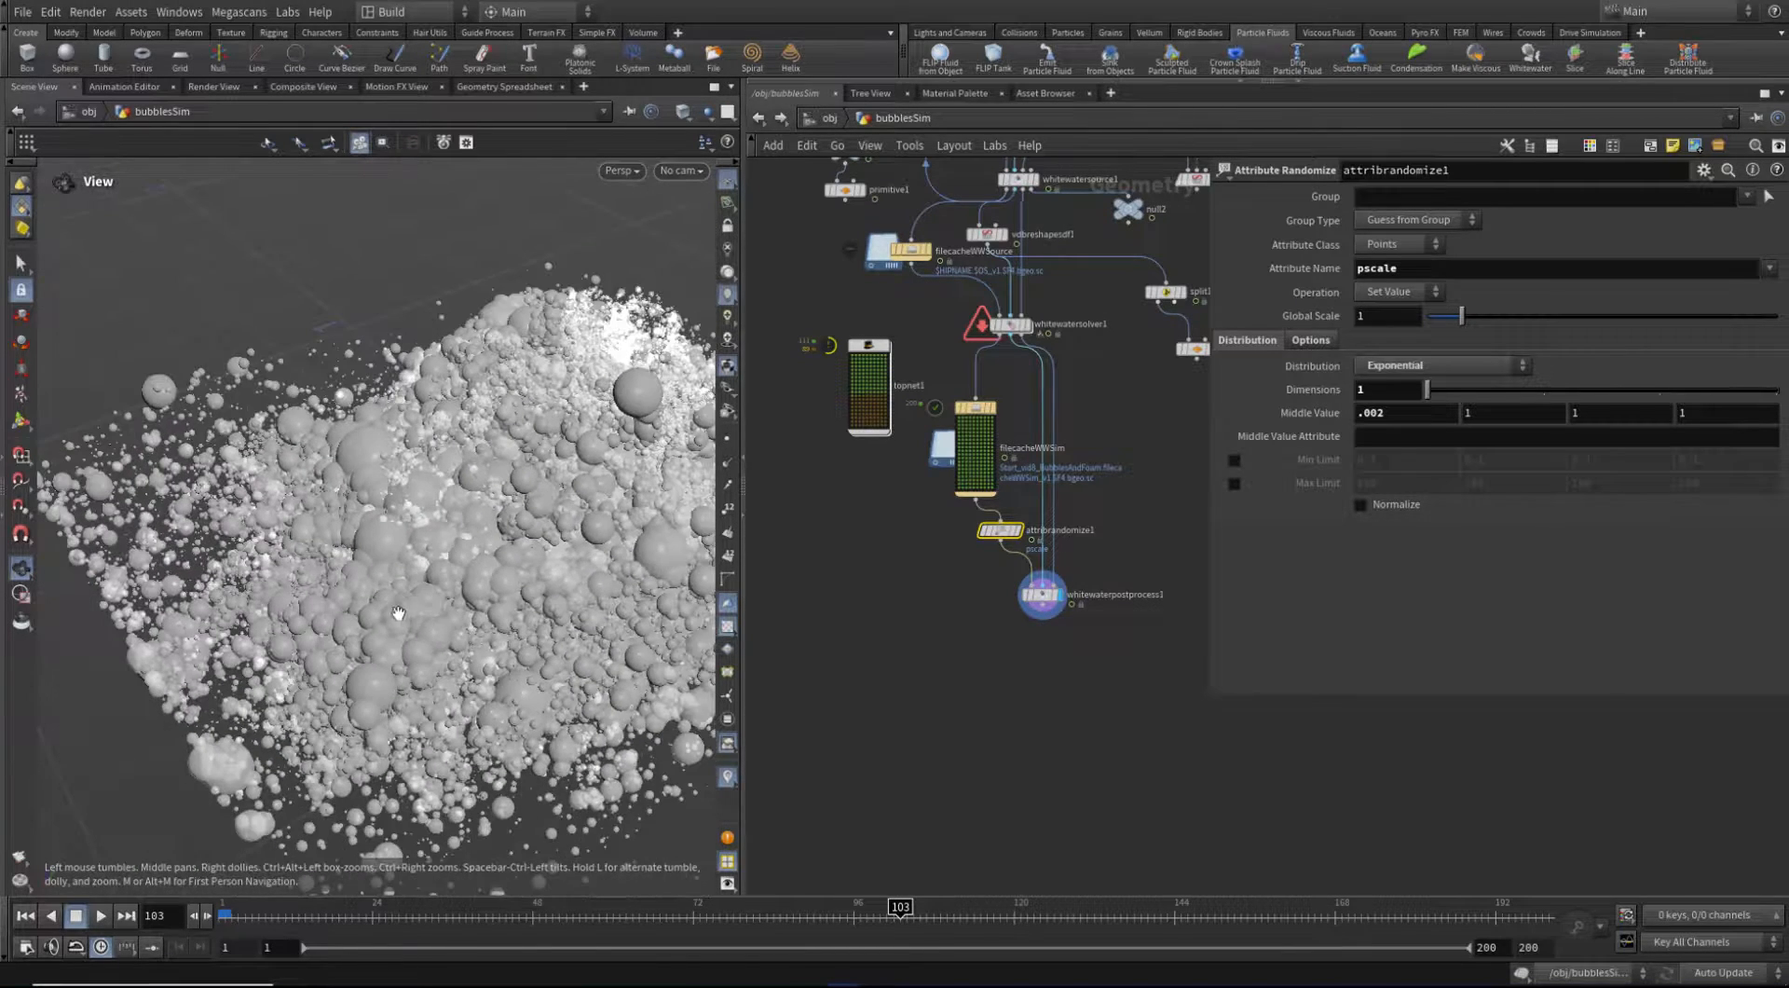
mouse_move(382, 502)
left_mouse_down()
mouse_move(518, 461)
mouse_move(491, 490)
left_mouse_up()
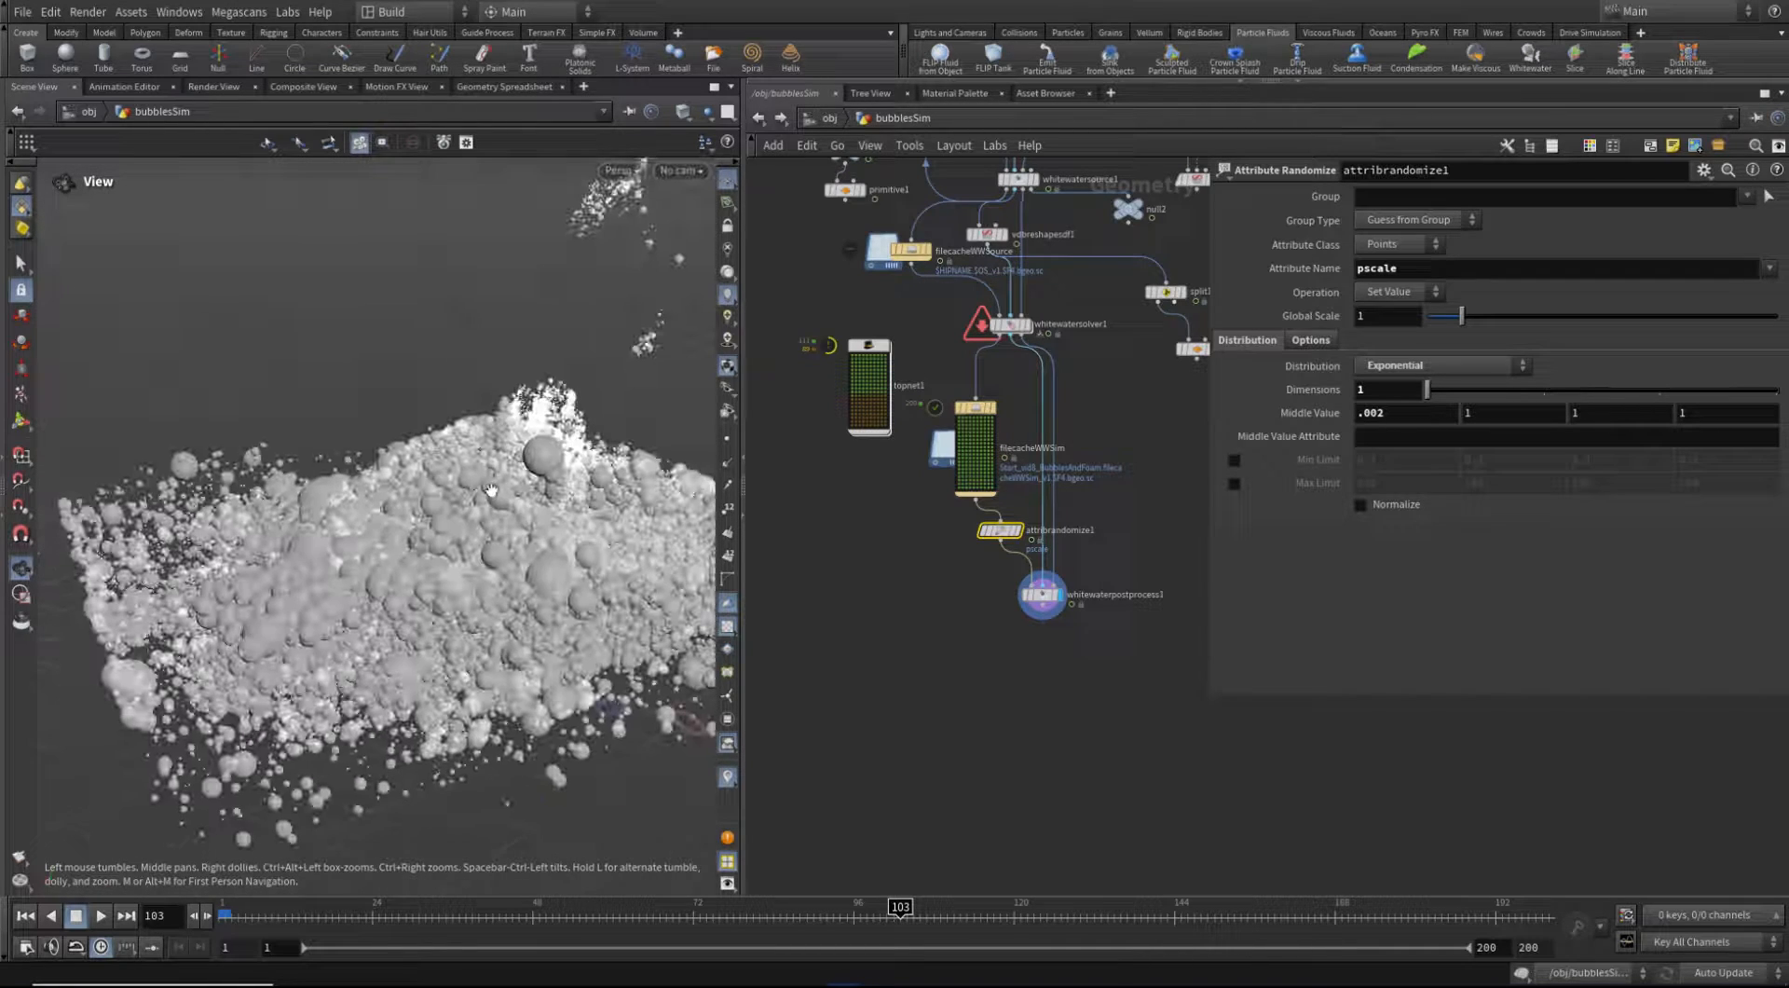
left_click(1399, 318)
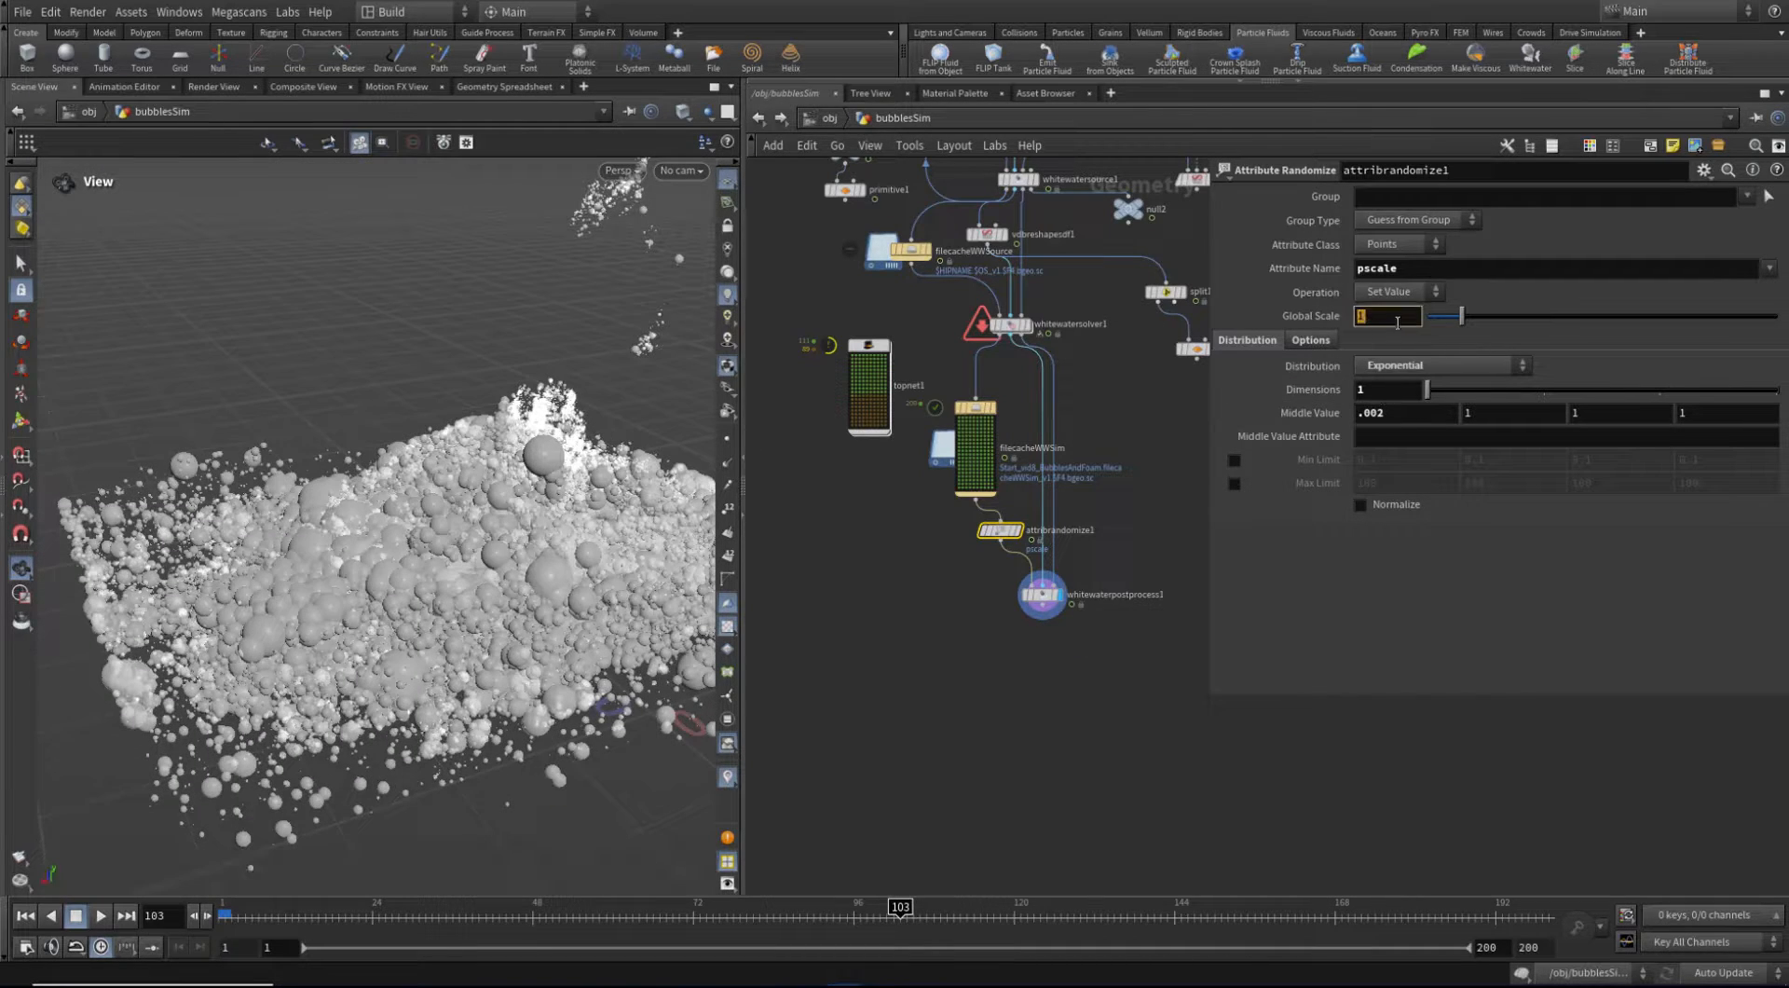
type(".5")
key("Return")
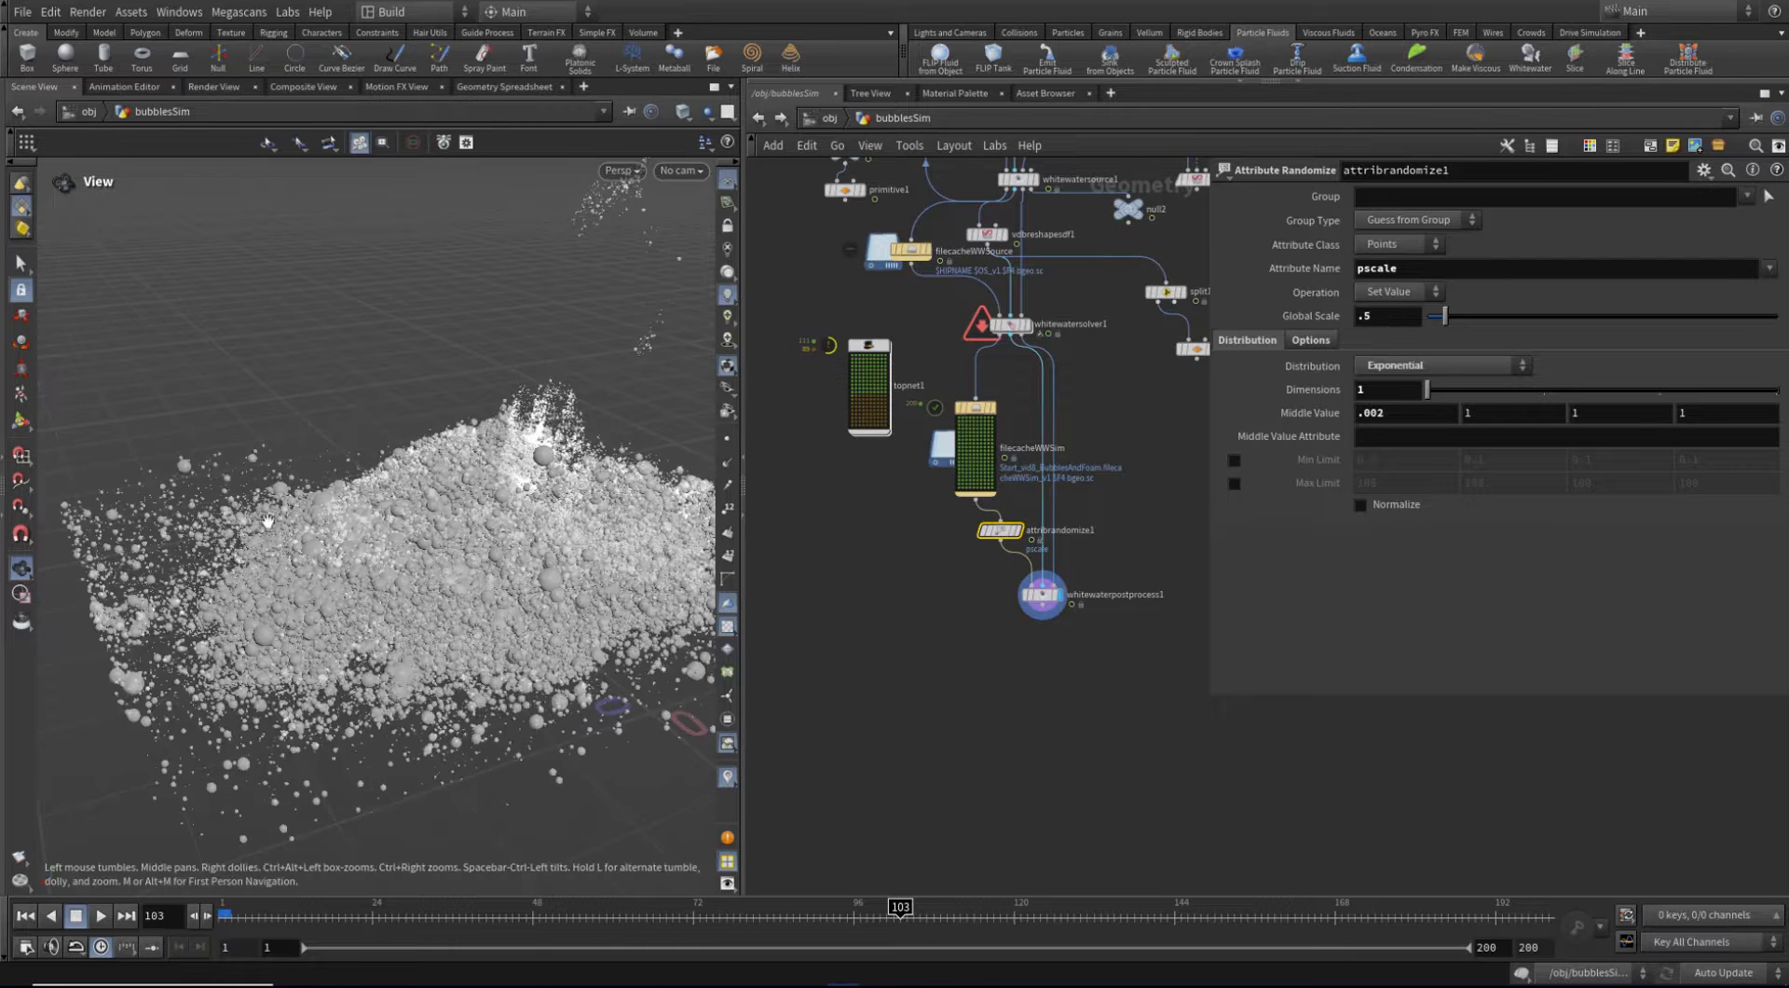
left_click(1398, 315)
type(".3")
key("Return")
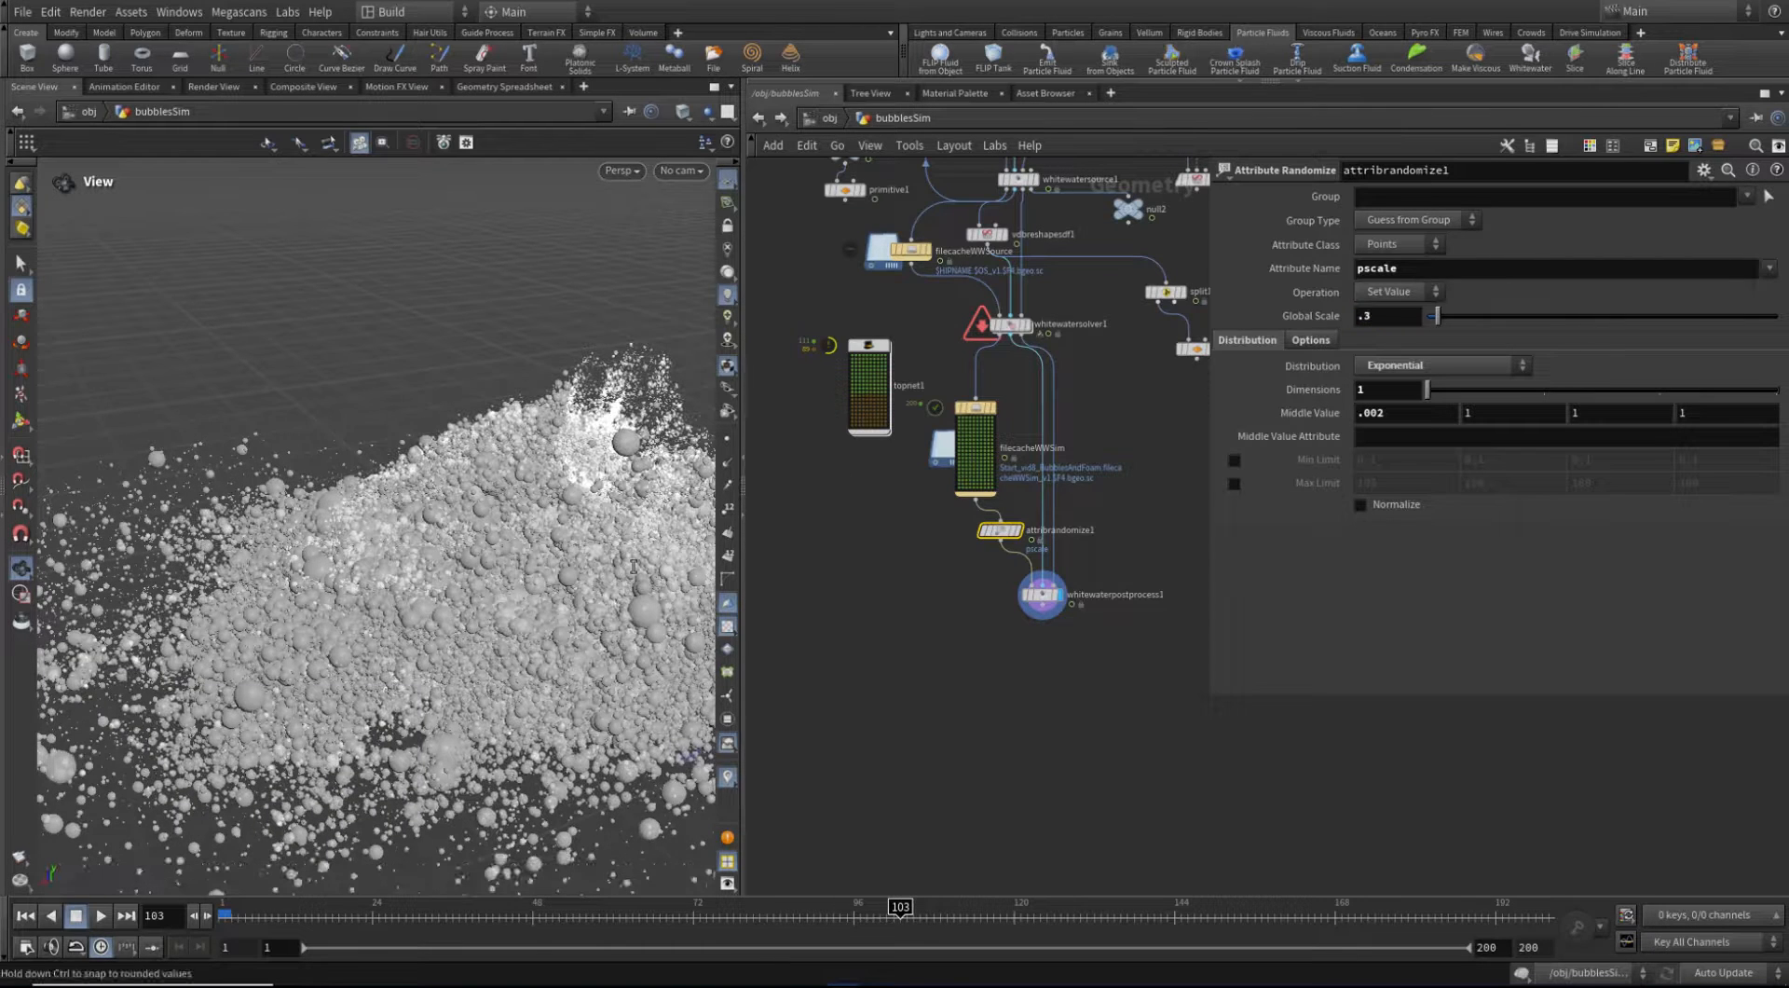
Set the Global Scale of attribrandomize1 to .2 and frame both whitewater areas in the view
double_click(1401, 313)
type(".2")
key("Return")
left_click_drag(570, 493, 406, 541)
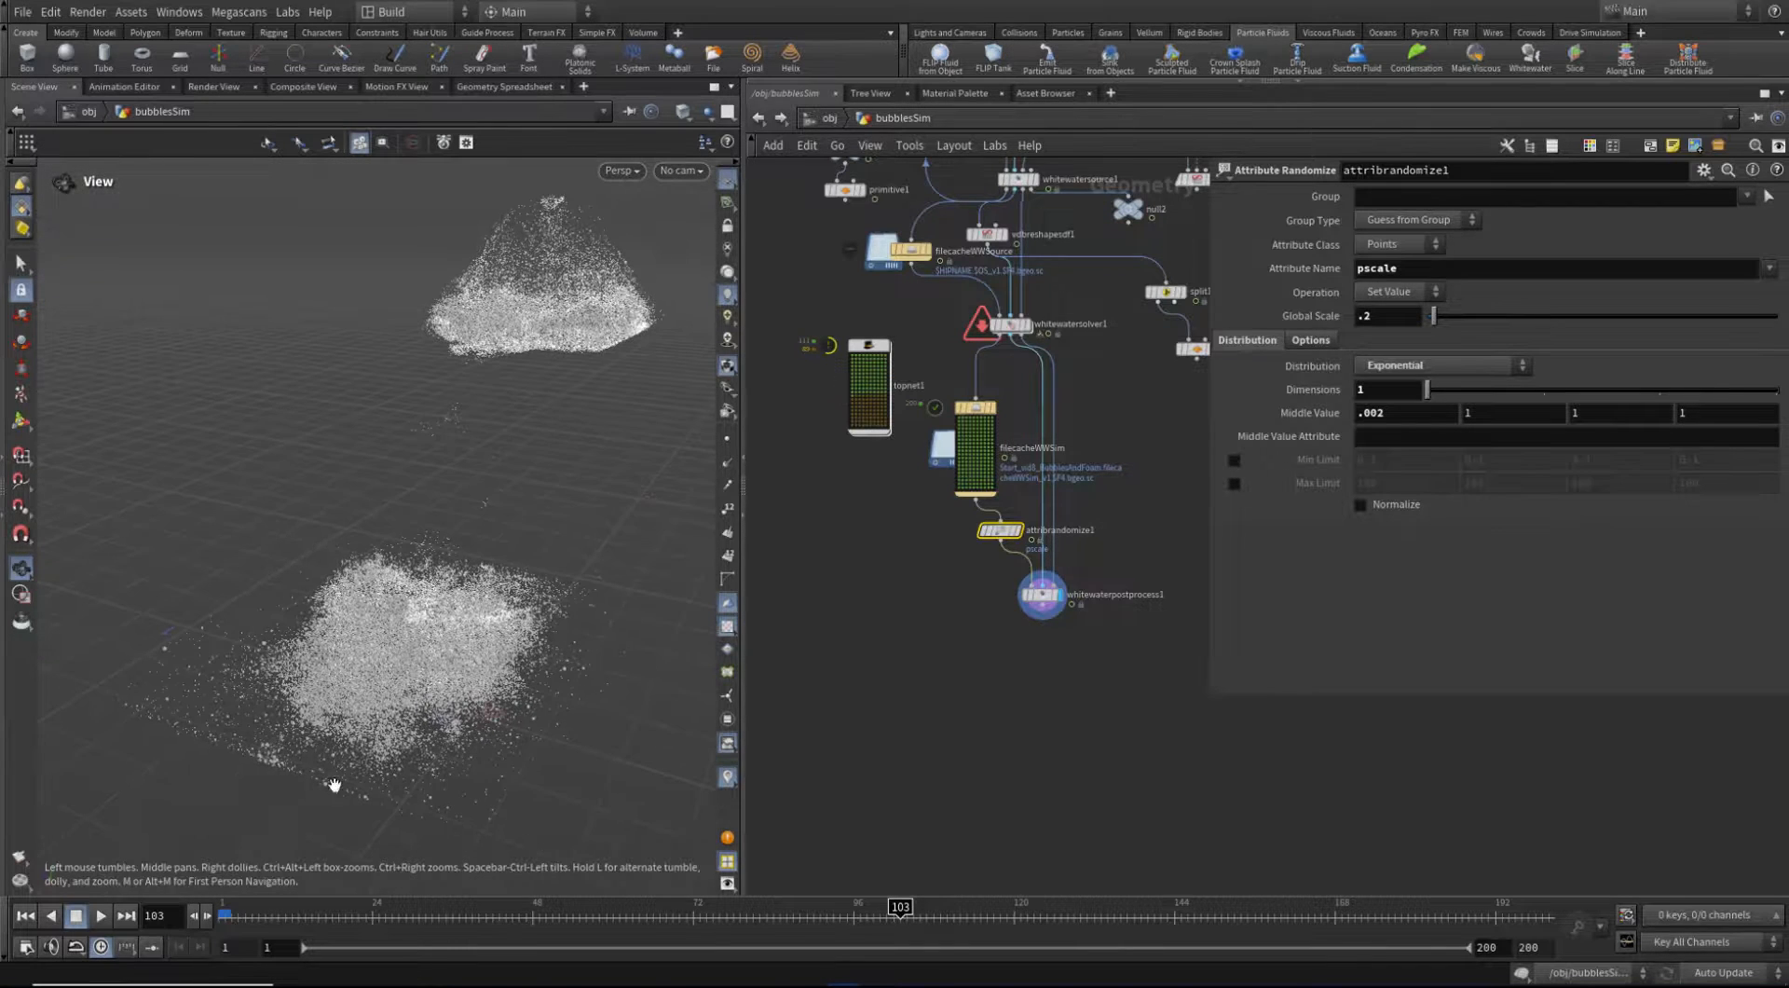
Render a flipbook of the whitewater particles at 100% zoom and play back the rendered frames
left_click(18, 855)
left_click(172, 644)
left_click_drag(231, 560, 691, 249)
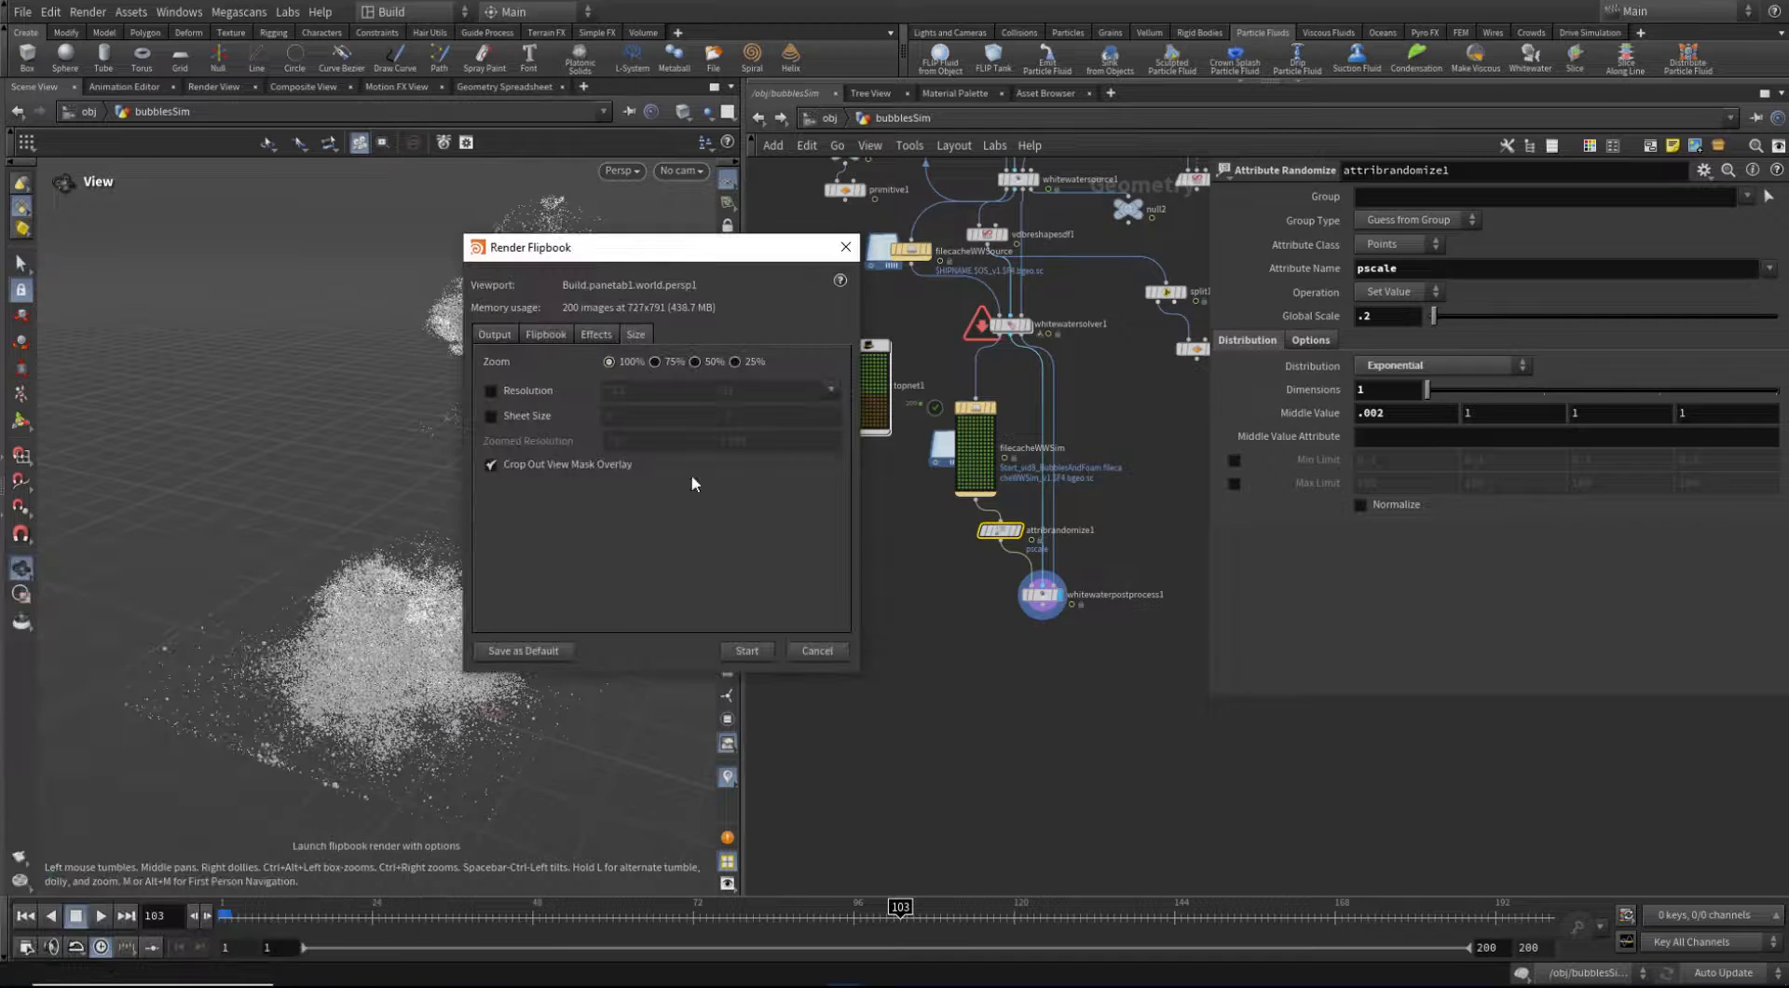
left_click(747, 650)
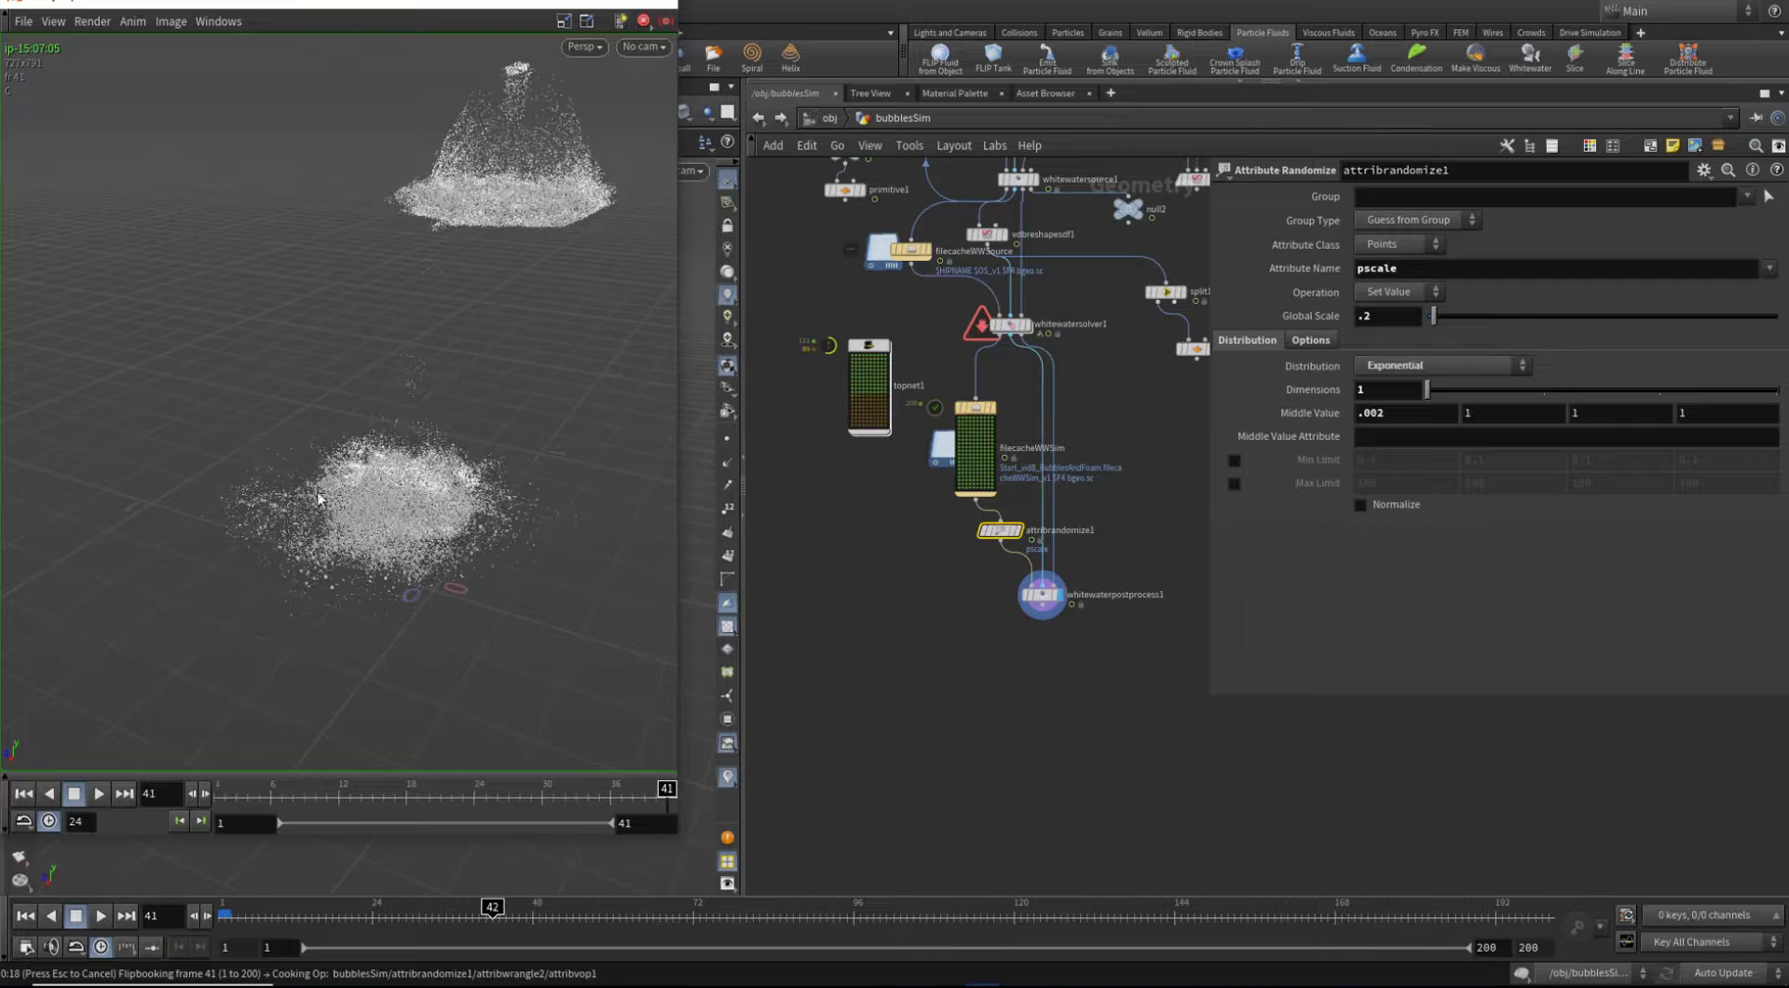
left_click(99, 794)
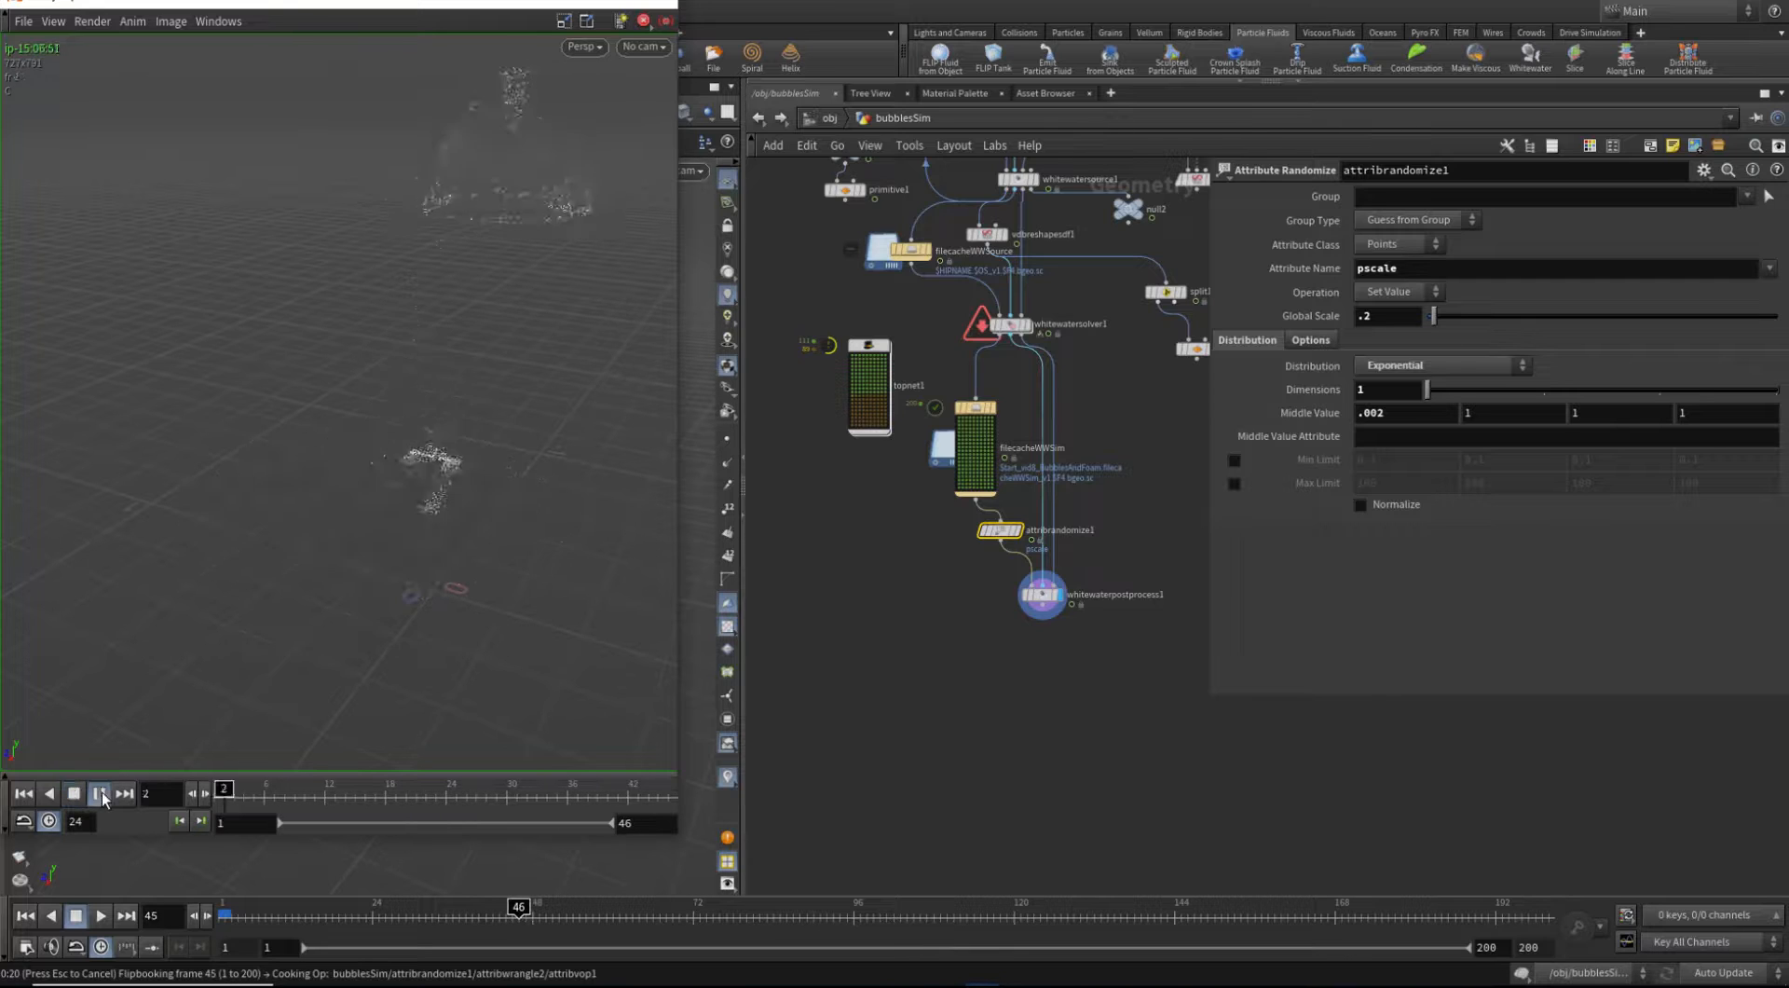
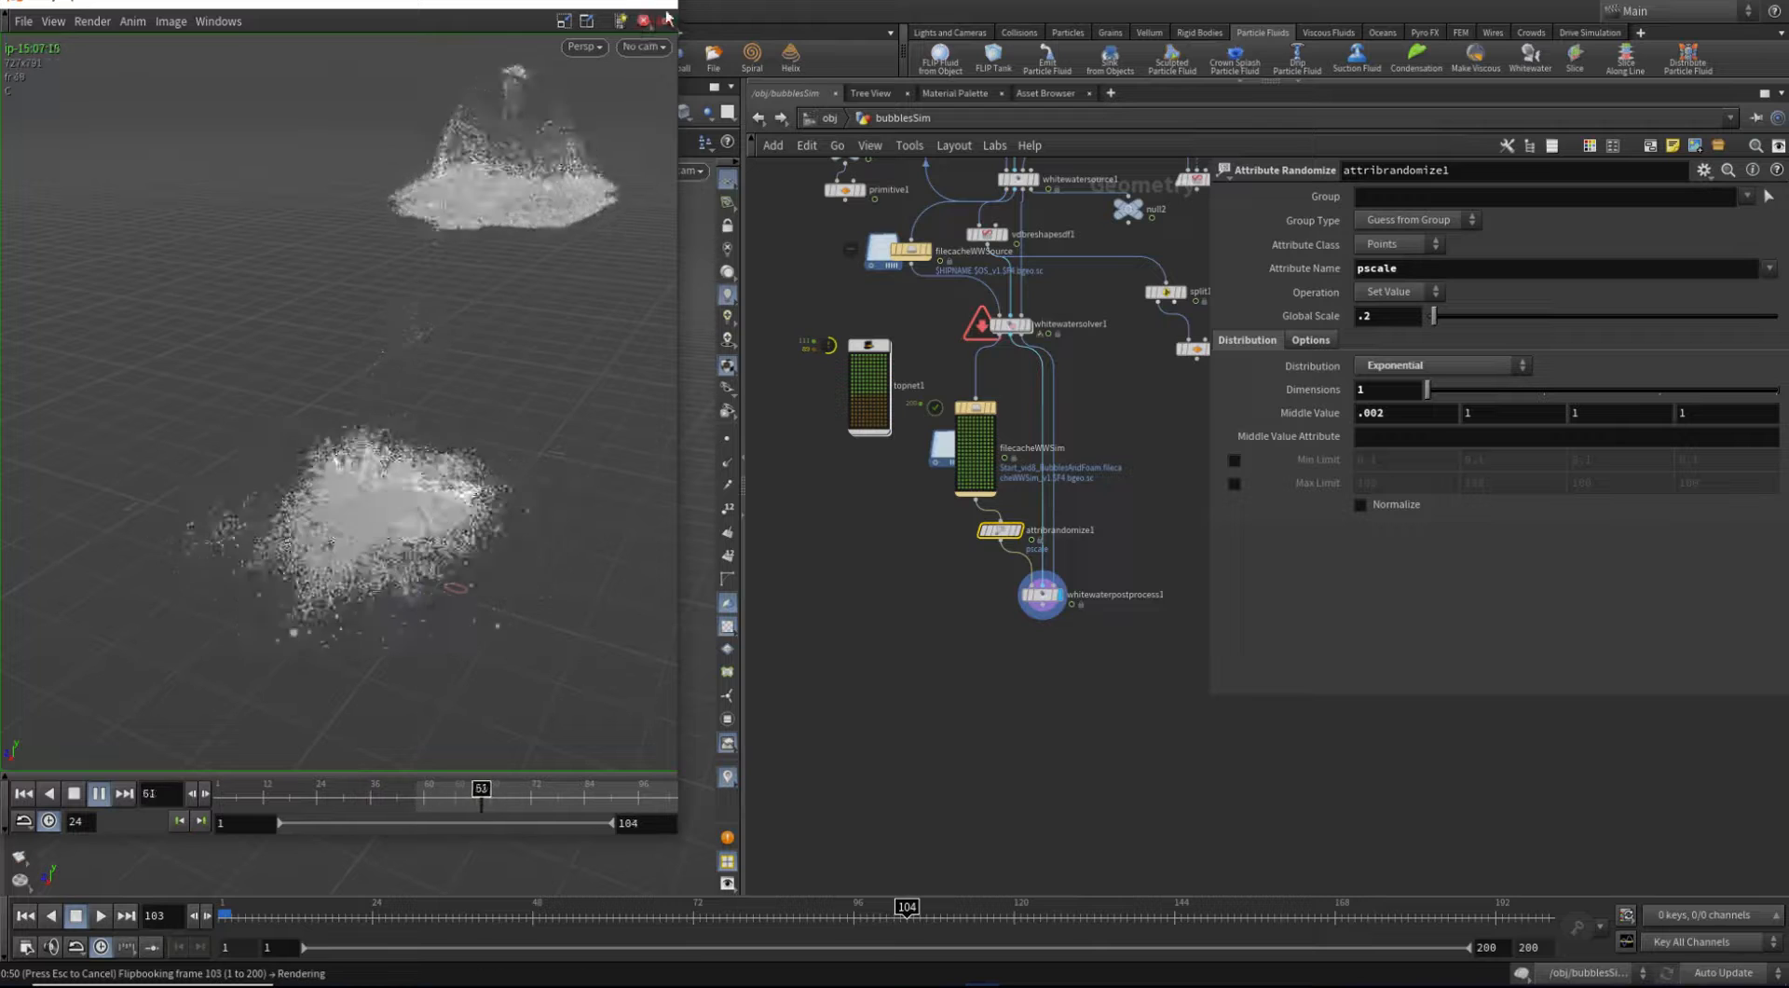
Cancel the flipbook render, review the playback, close MPlay and return the timeline to frame 1
key("Escape")
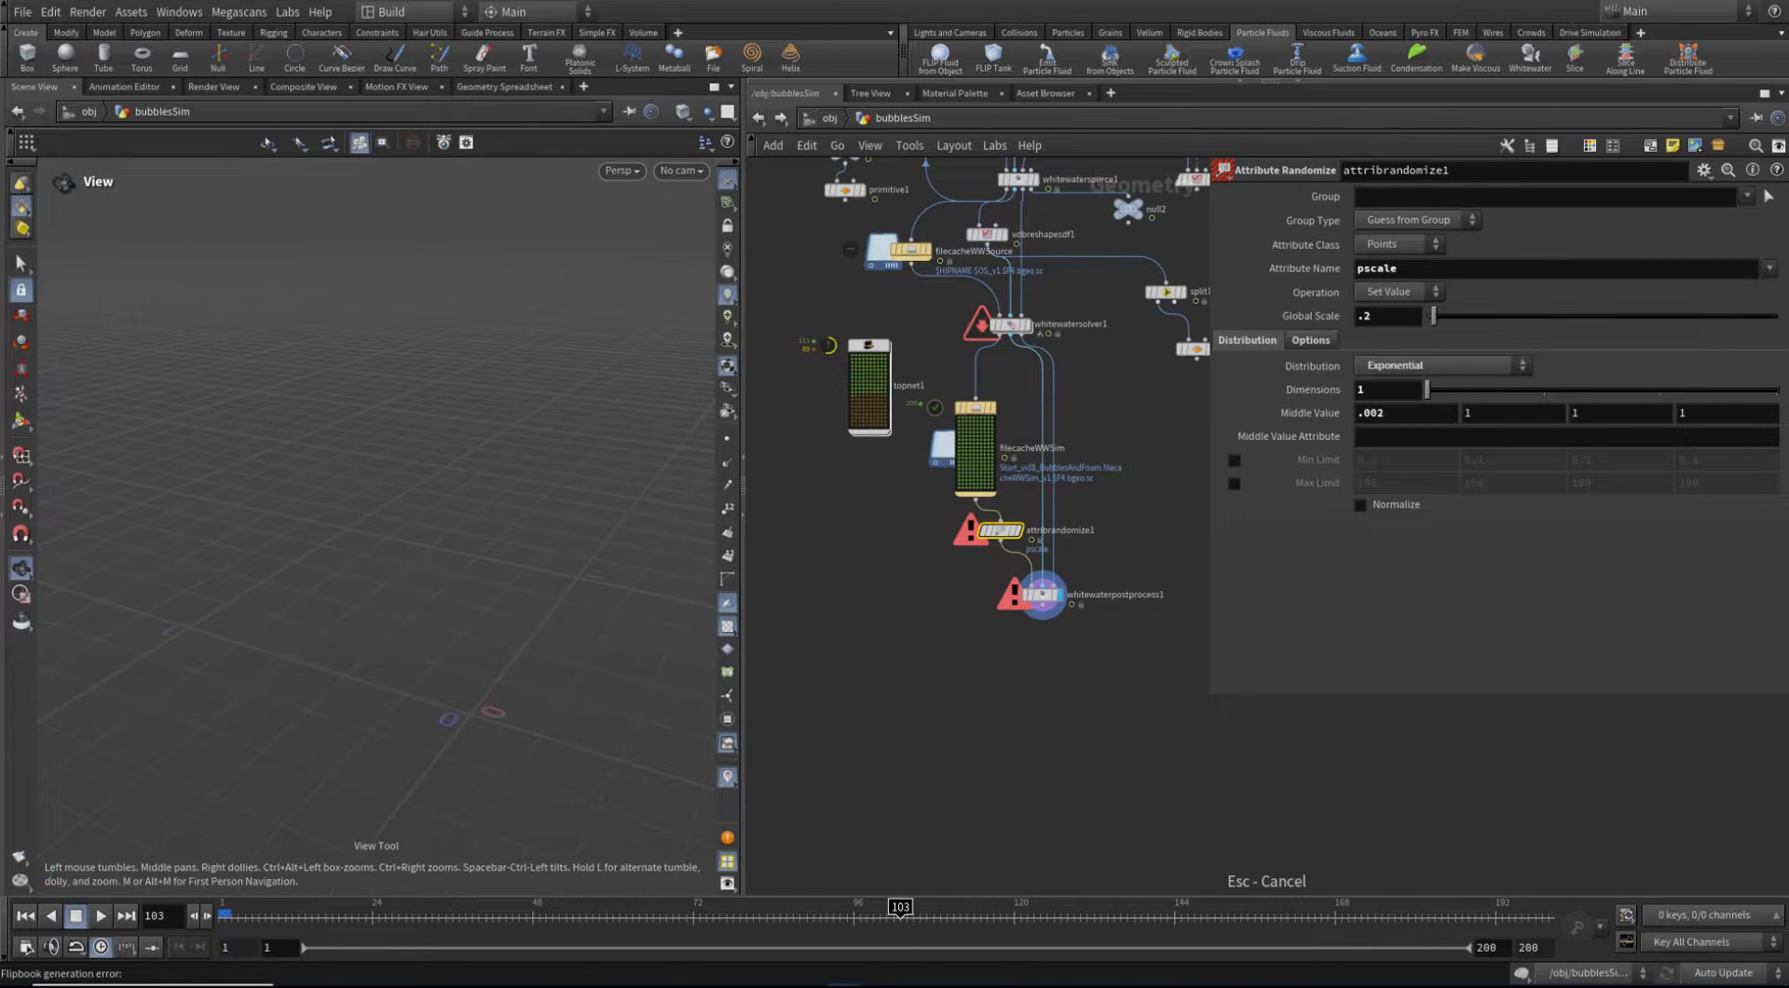
left_click(982, 984)
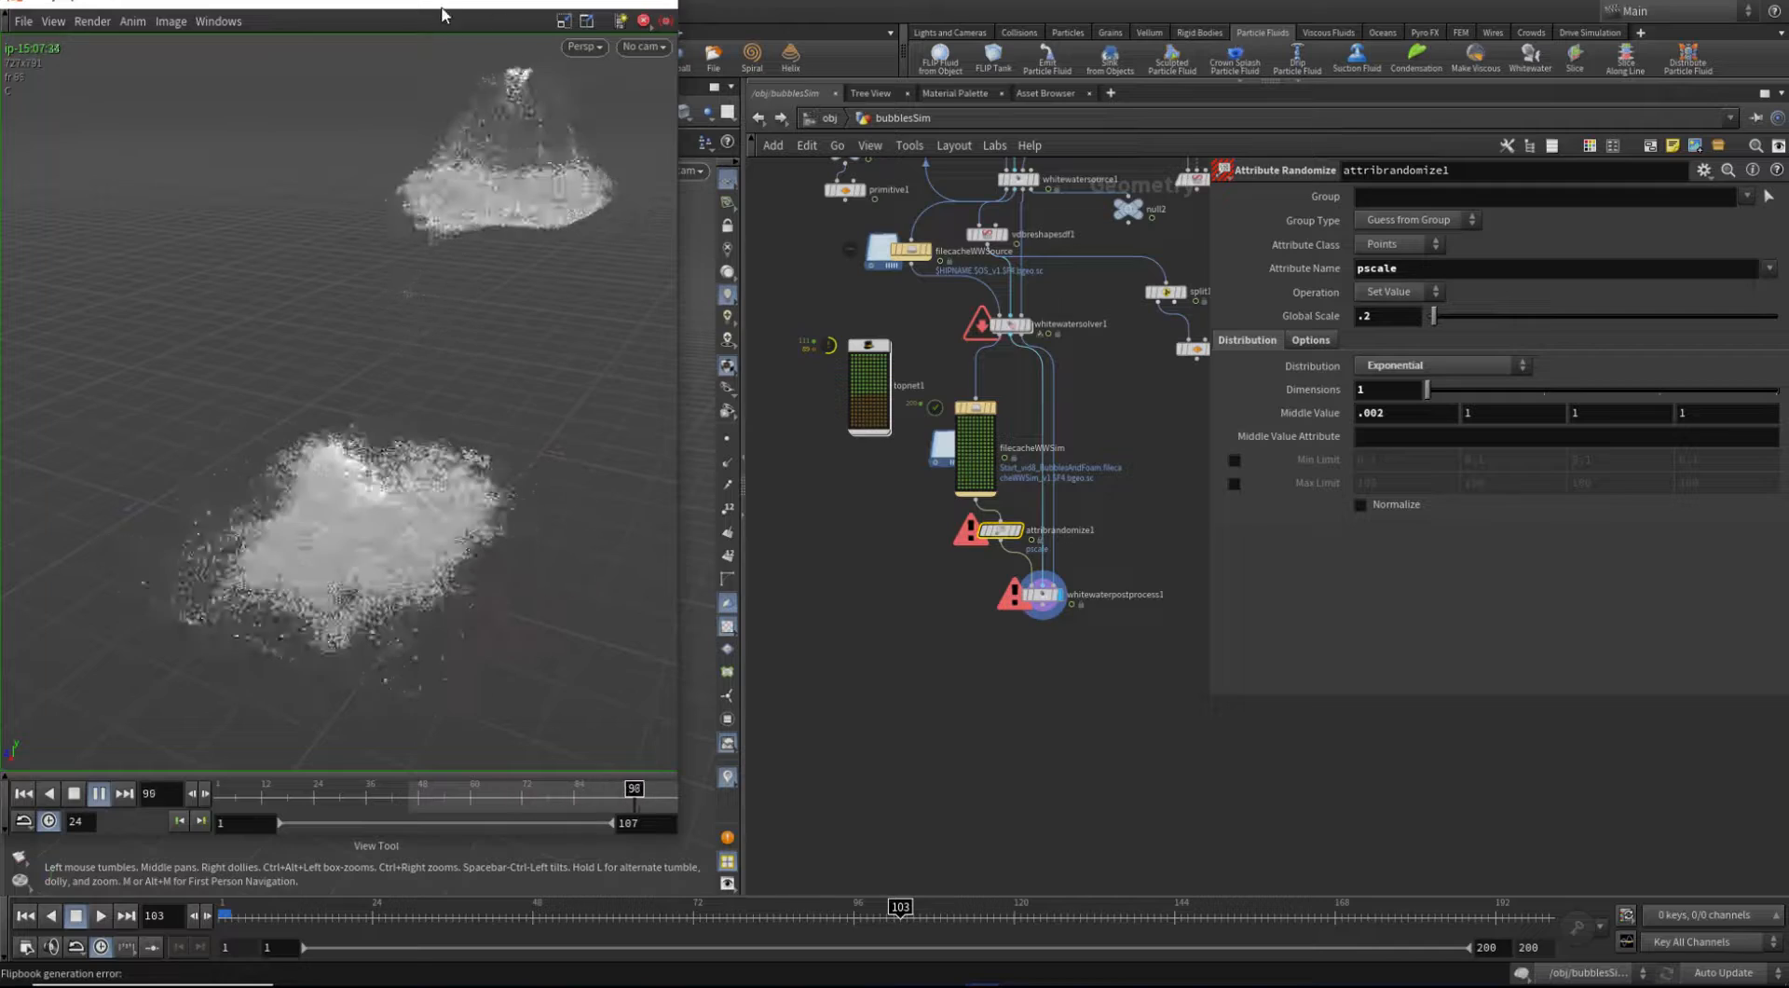
left_click_drag(443, 15, 812, 77)
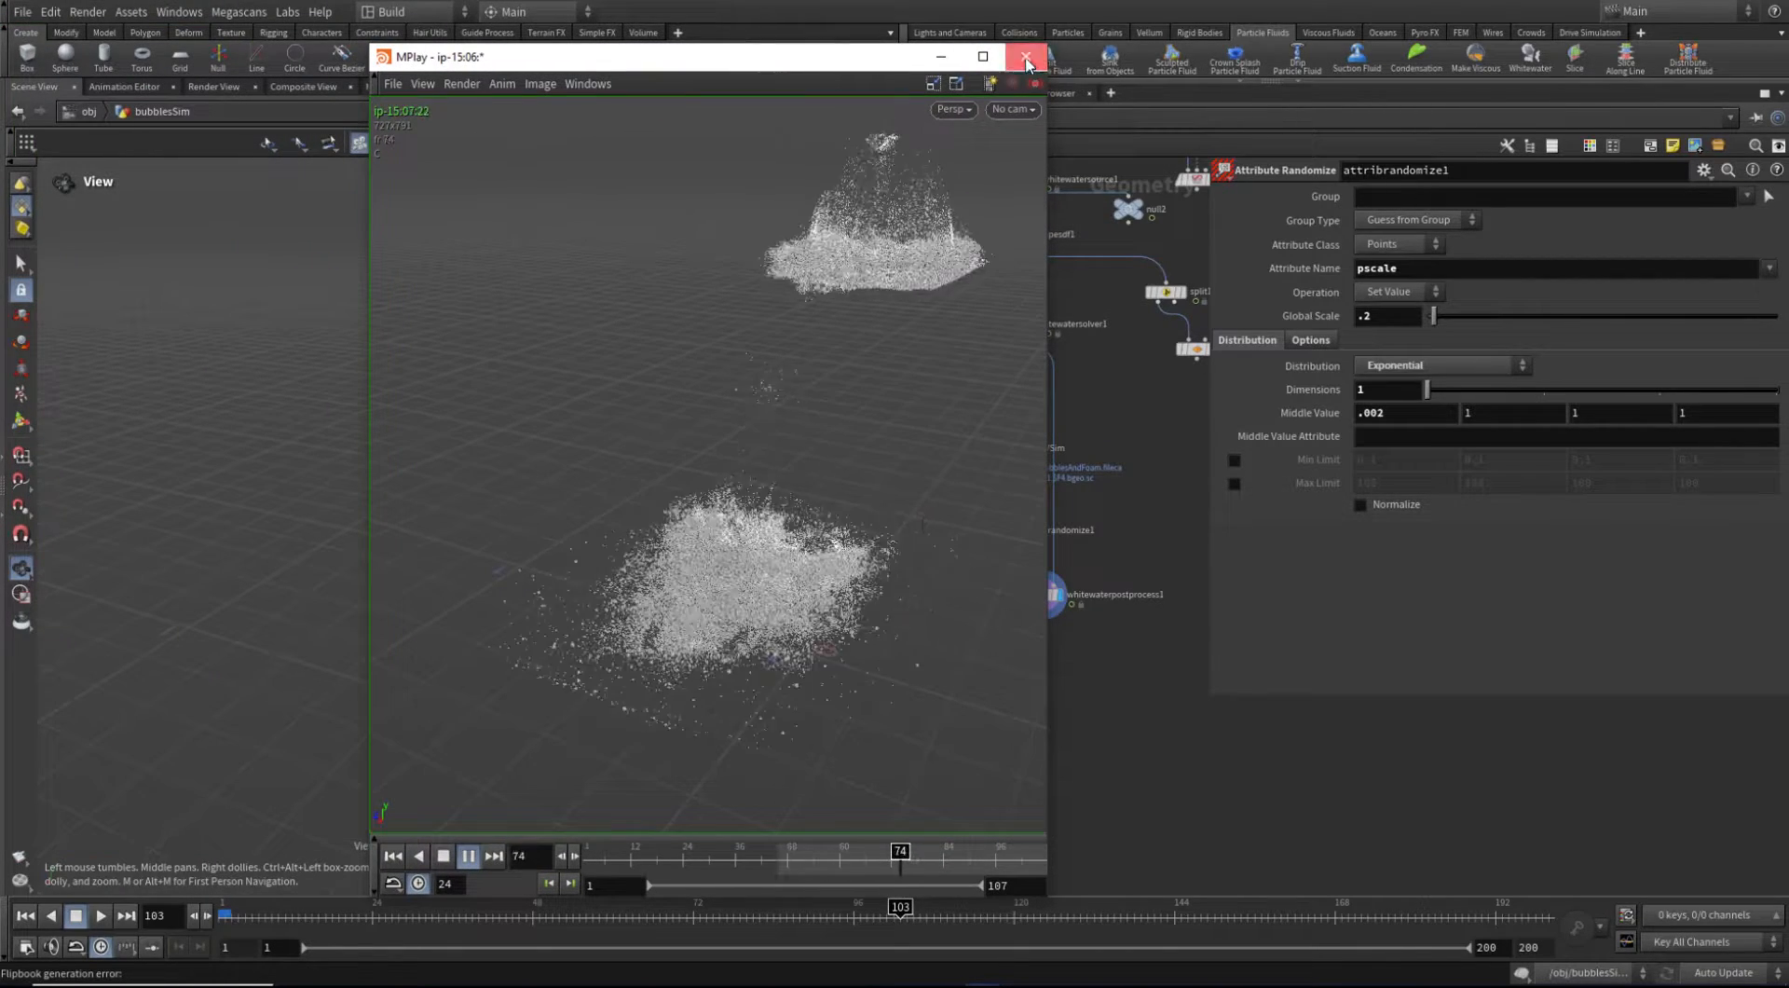
left_click(21, 914)
Add a Null node below whitewaterpostprocess1, connect it to that node's output and name it WW_BUBBLES
middle_click_drag(1016, 679, 959, 686)
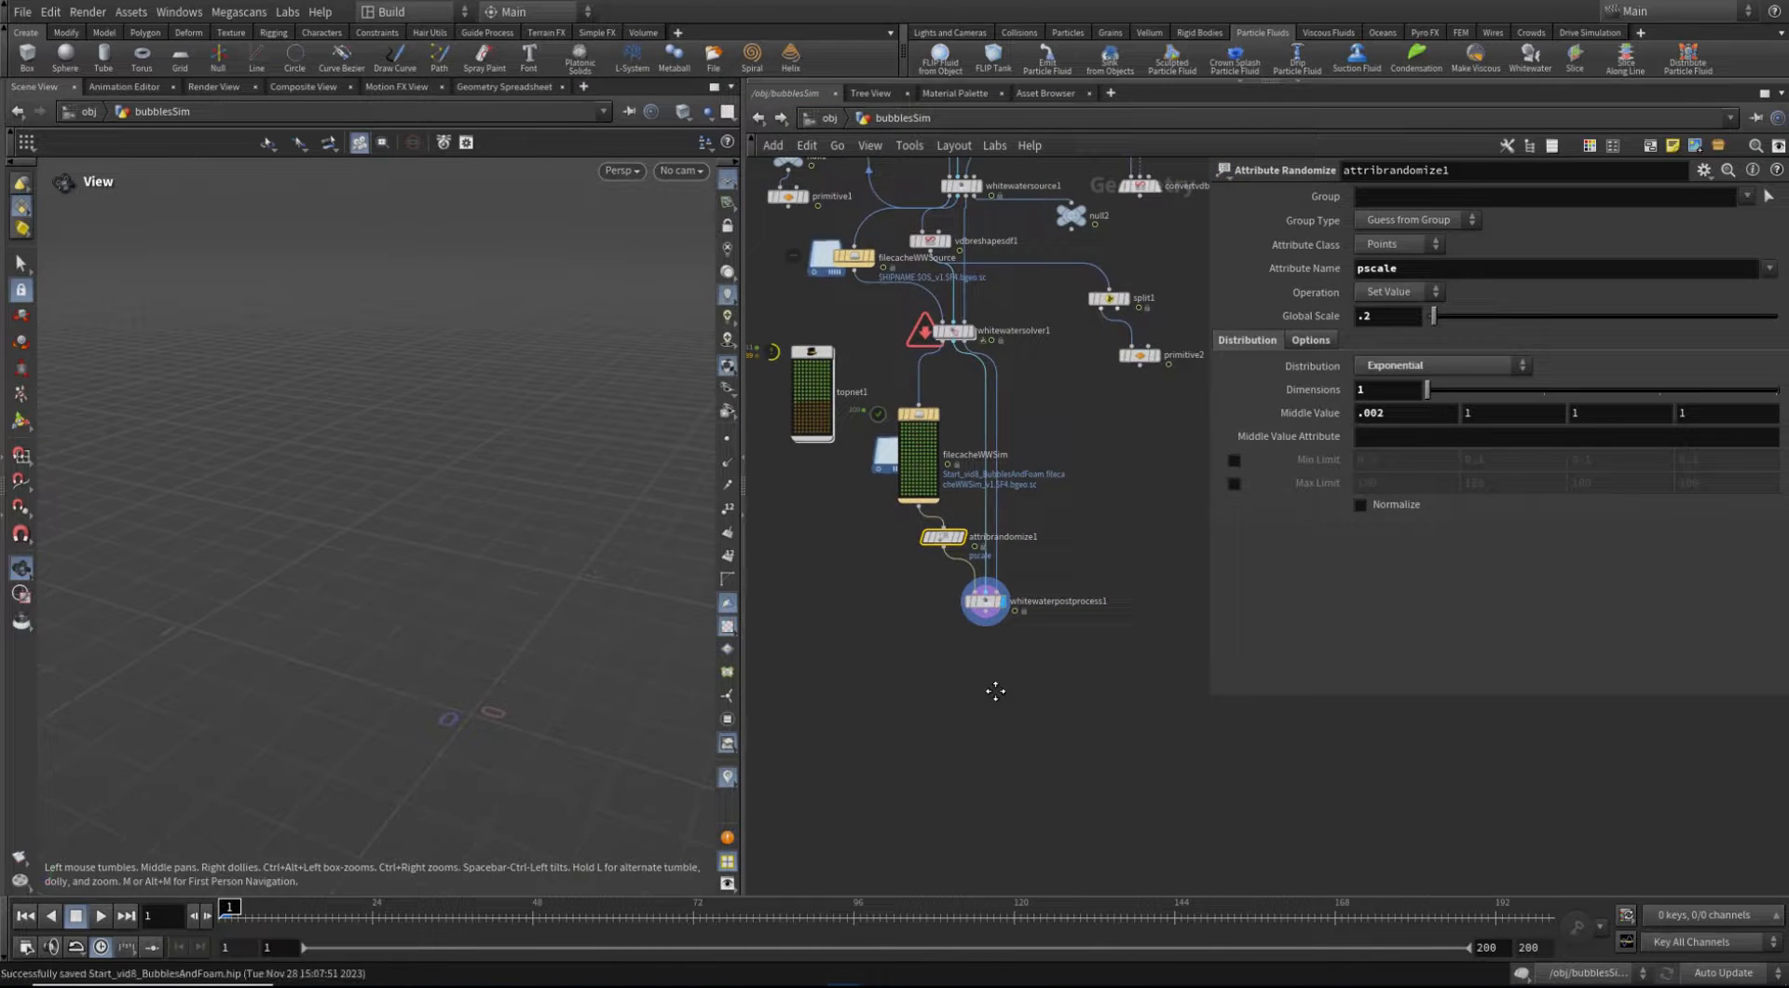
key("Tab")
type("null")
key("Return")
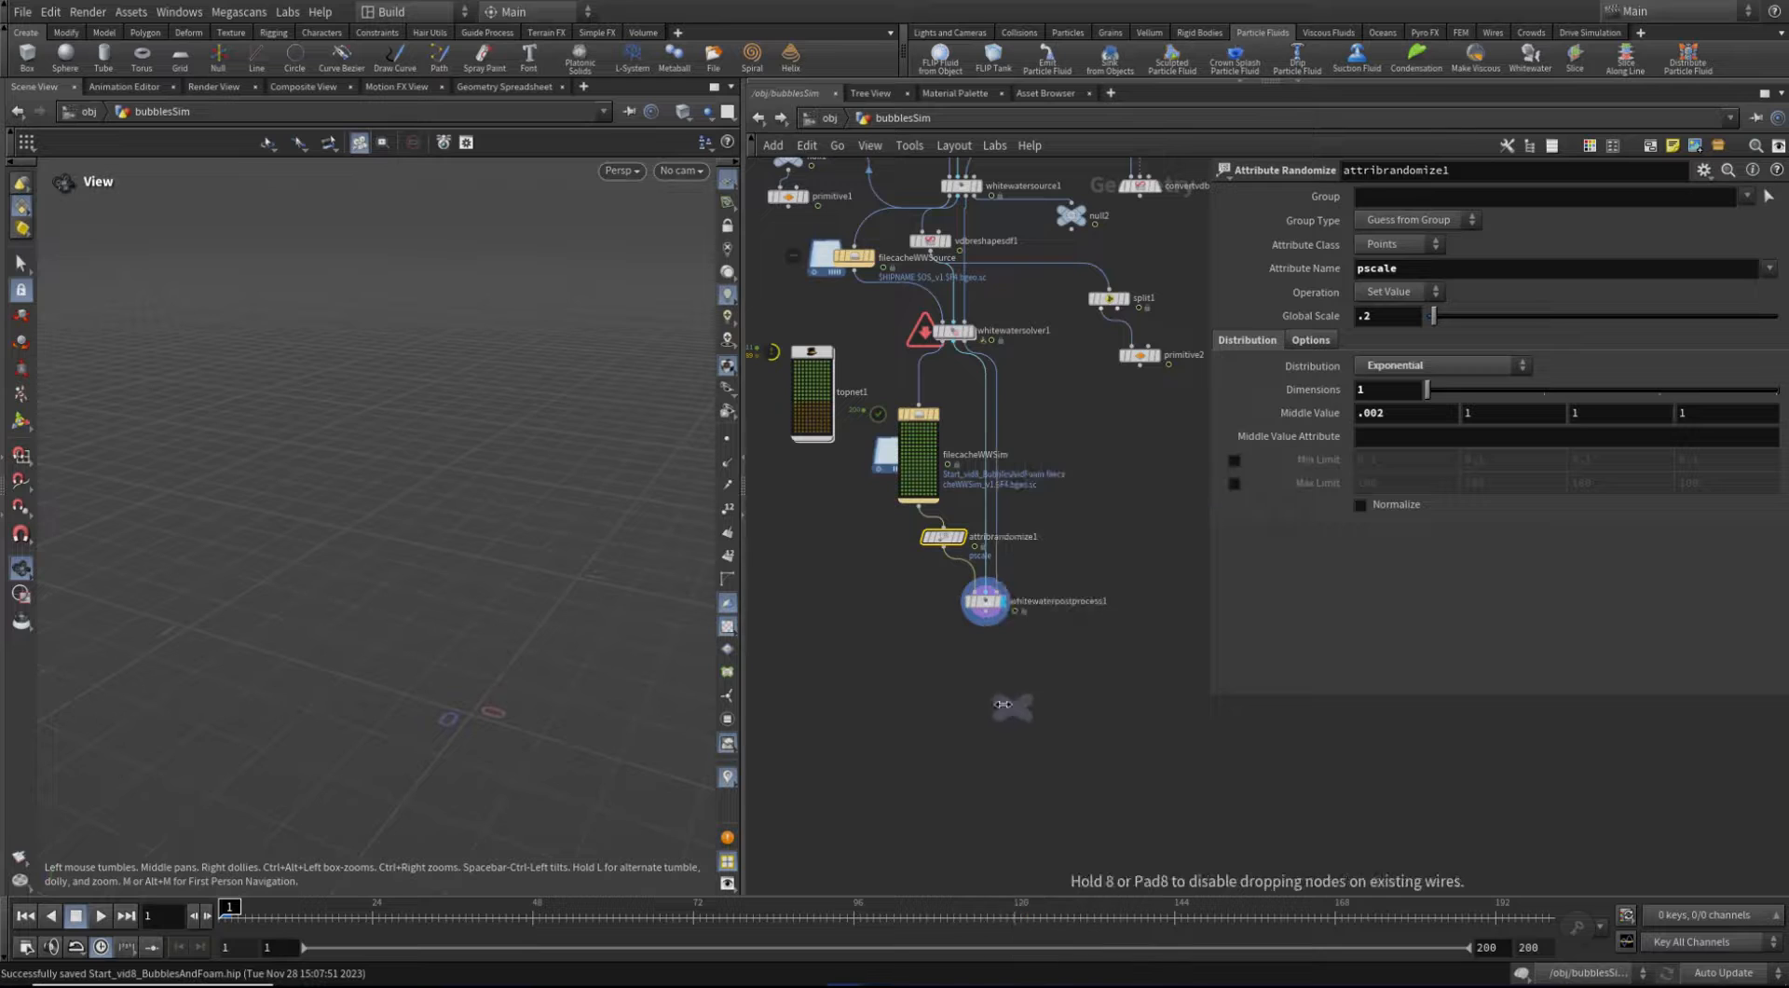
left_click(977, 695)
scroll(984, 650, "up", 3)
left_click_drag(986, 582, 995, 723)
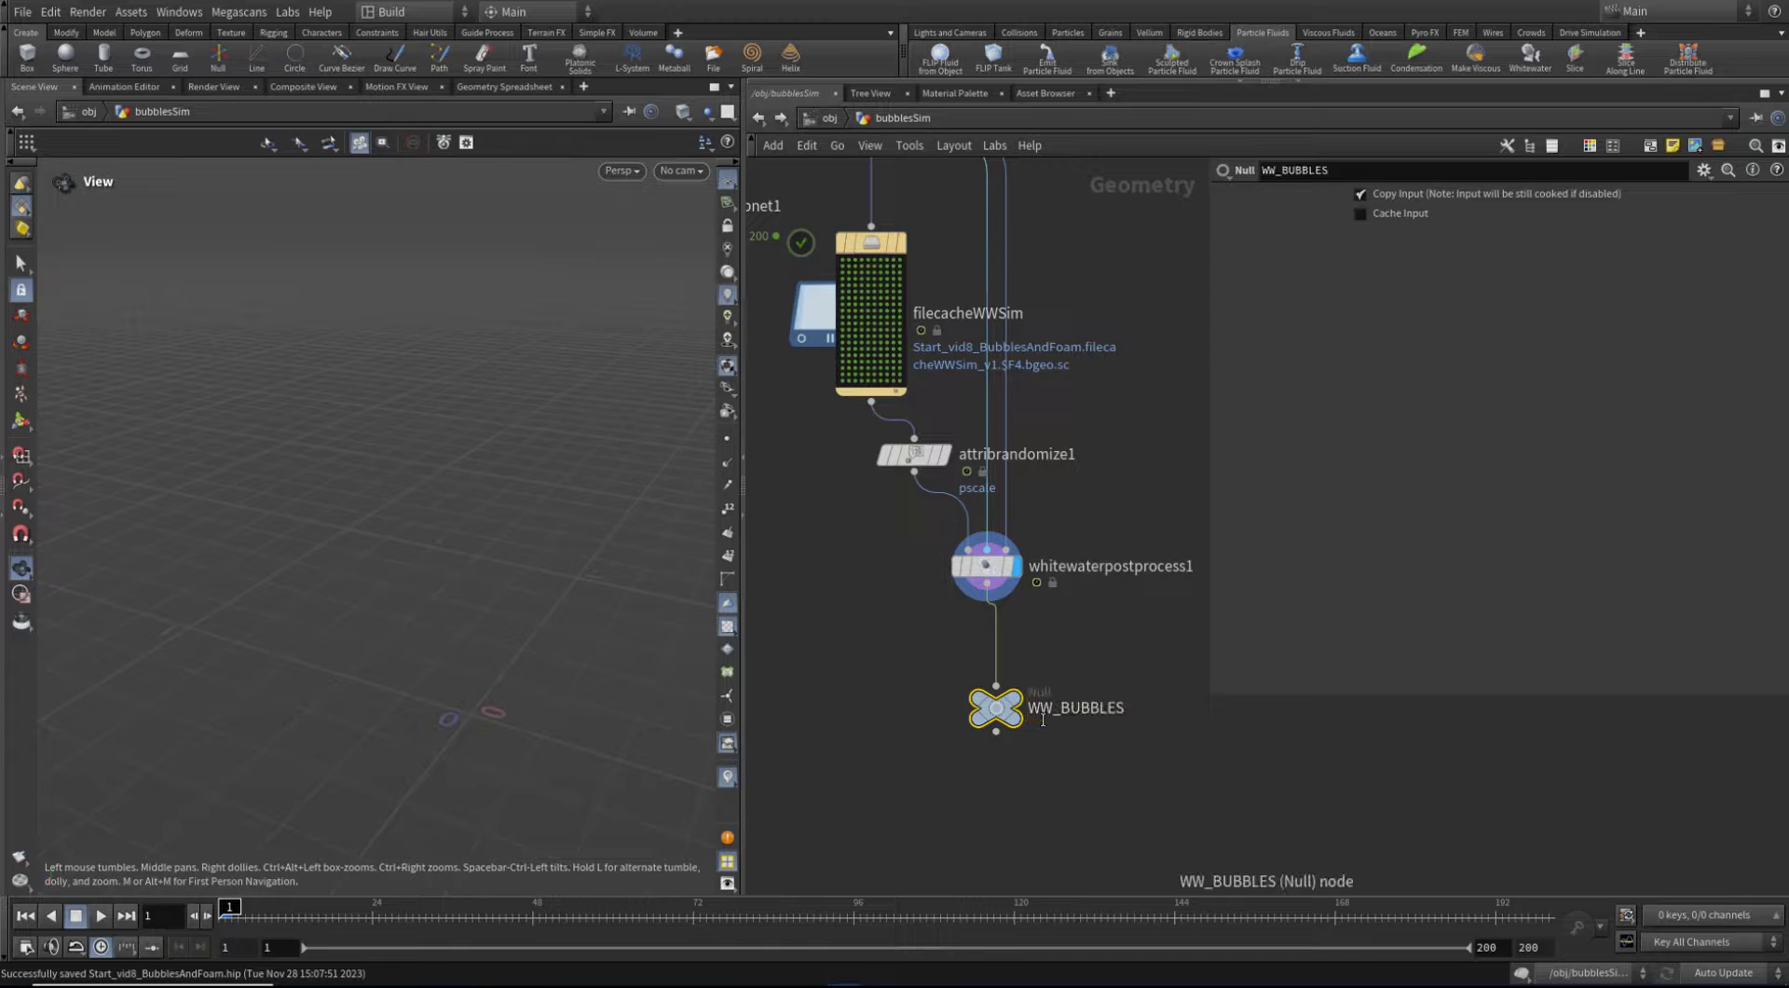
Set the display flag on the WW_BUBBLES null, copy the node and color it red
left_click(1032, 669)
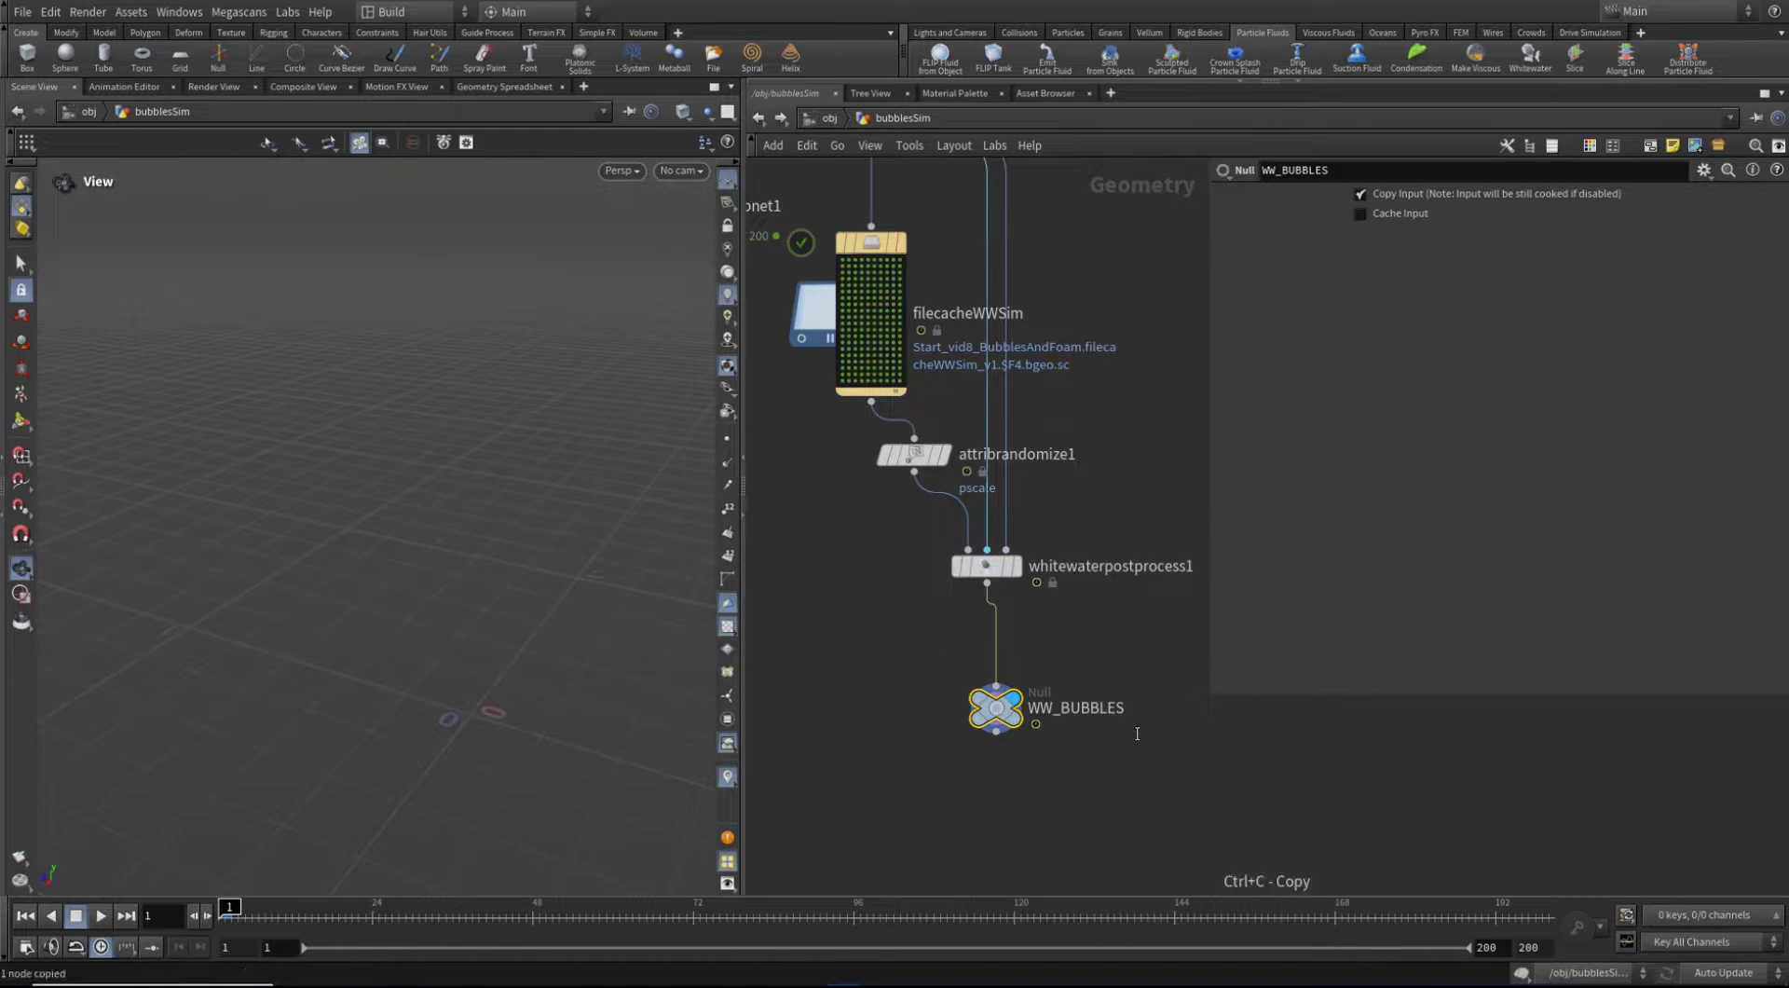
key("c")
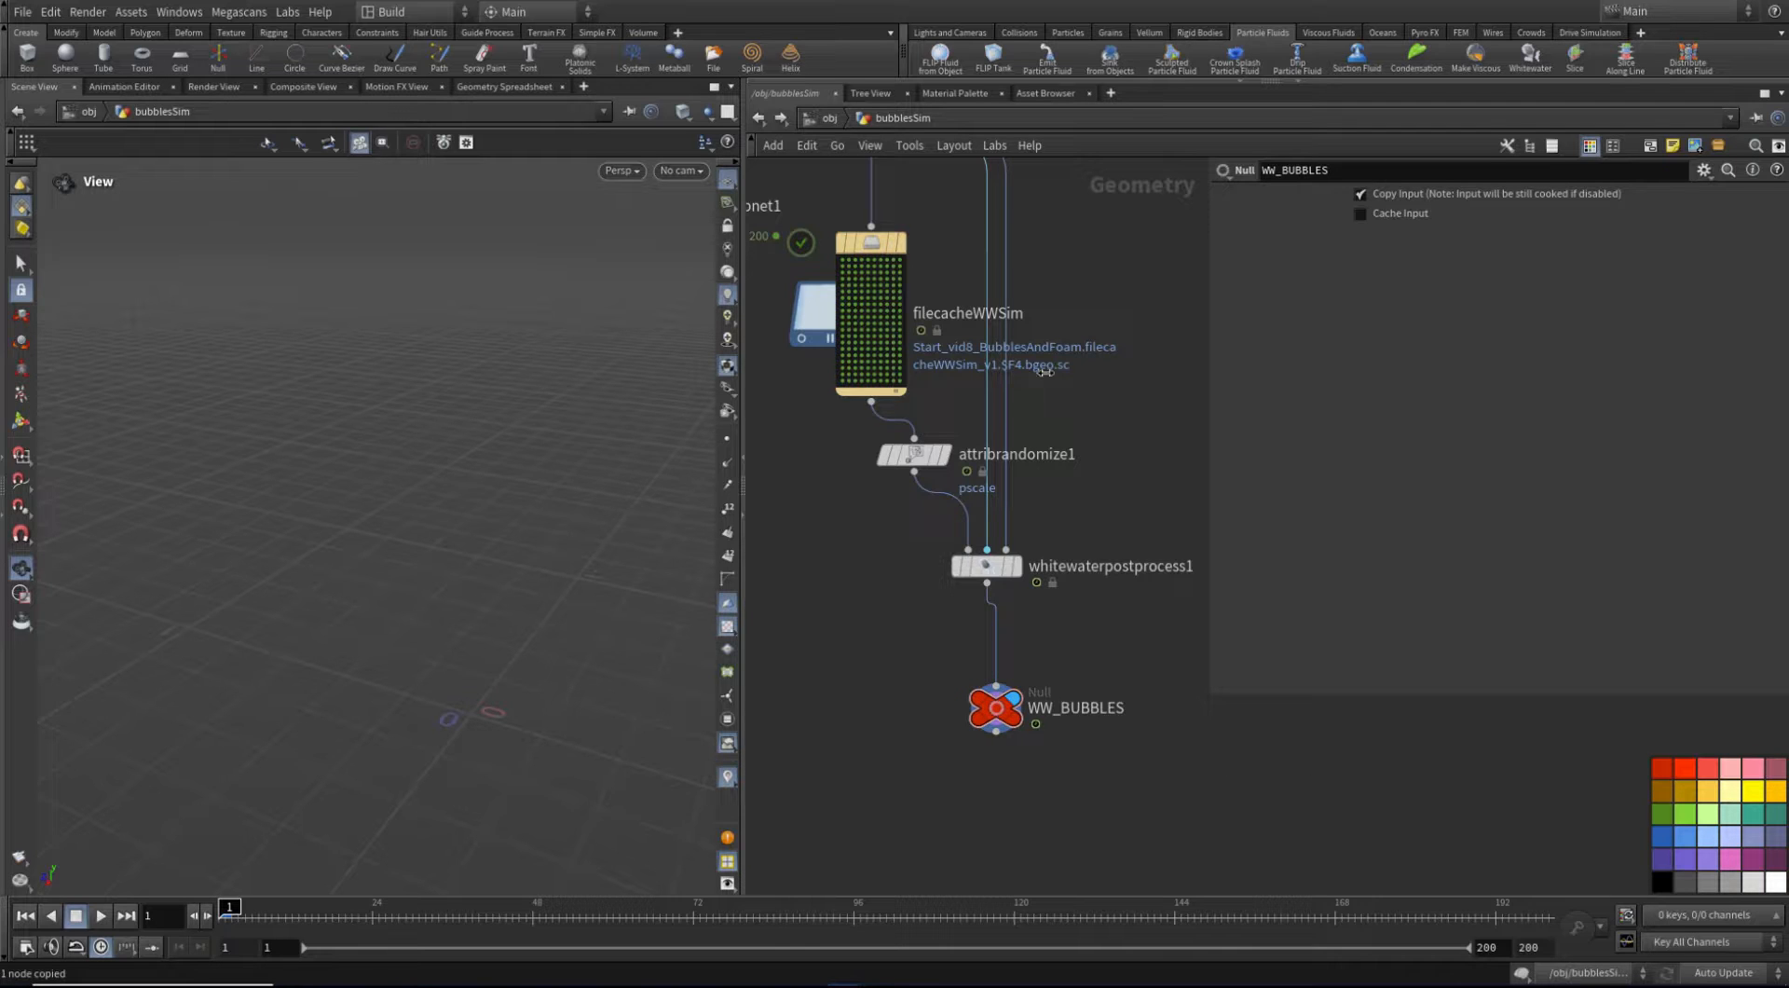
Go up to the object level and make room below the bubblesSim object
left_click(828, 119)
middle_click_drag(1115, 495, 998, 475)
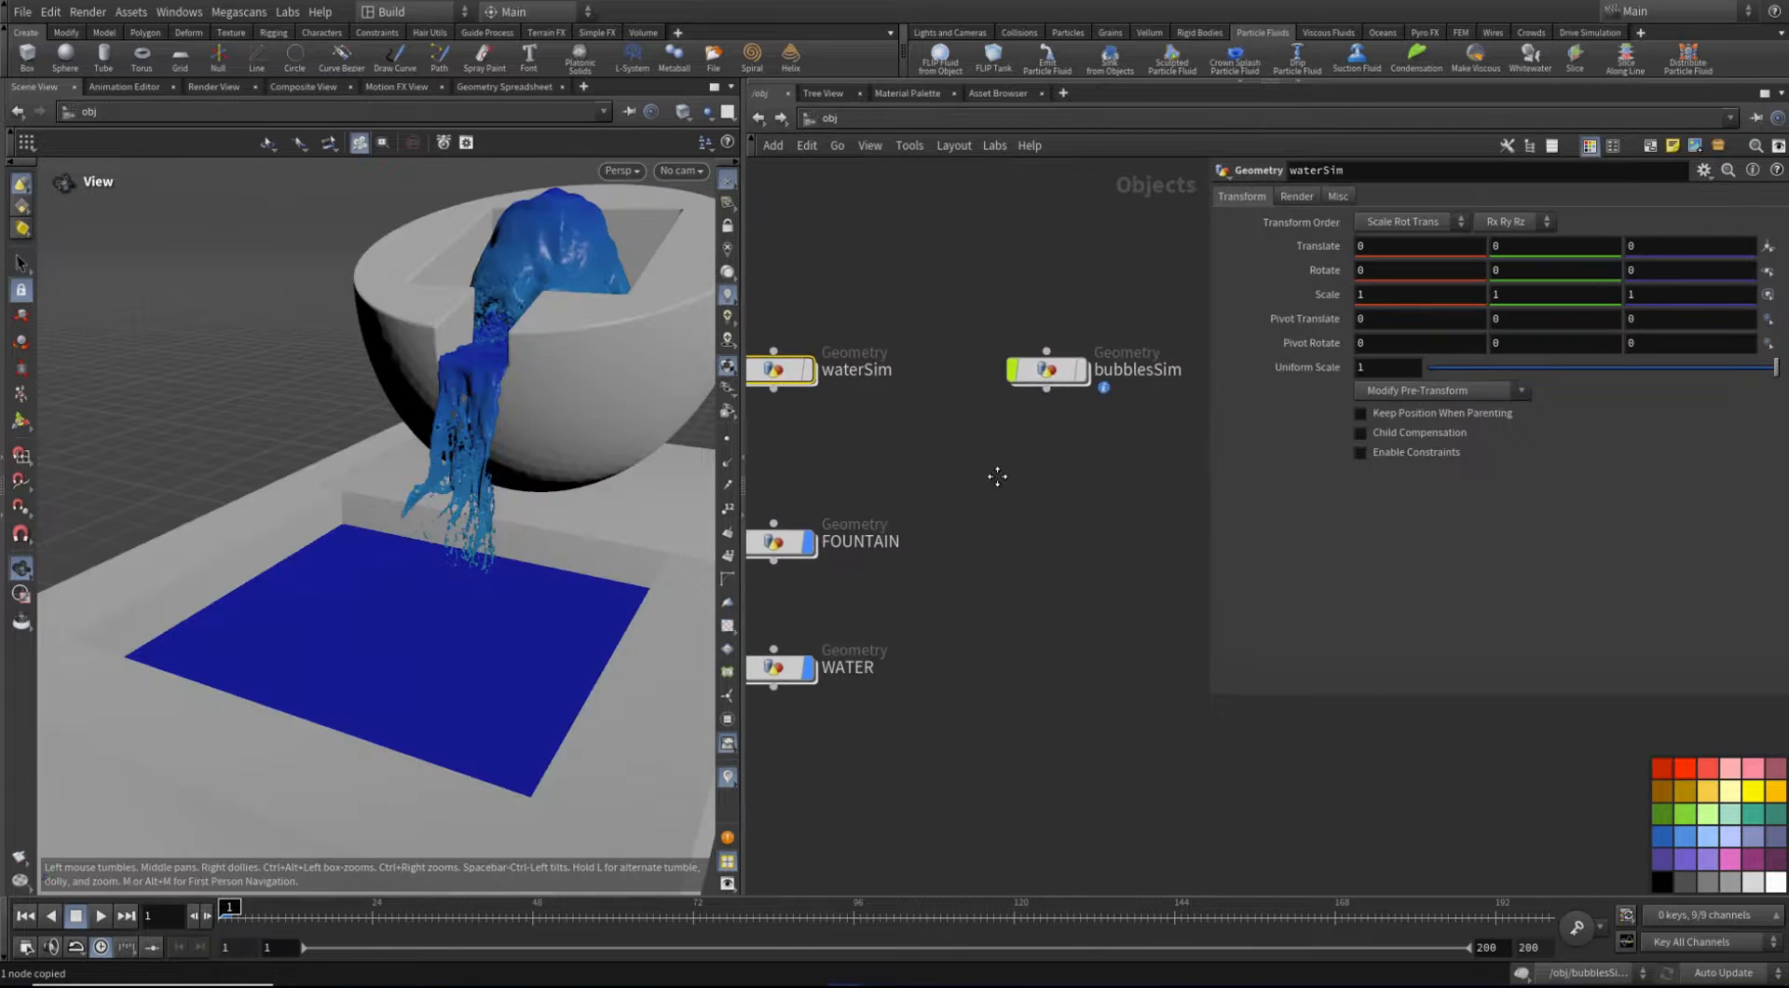
right_click_drag(998, 476, 998, 564)
key("Tab")
type("ge")
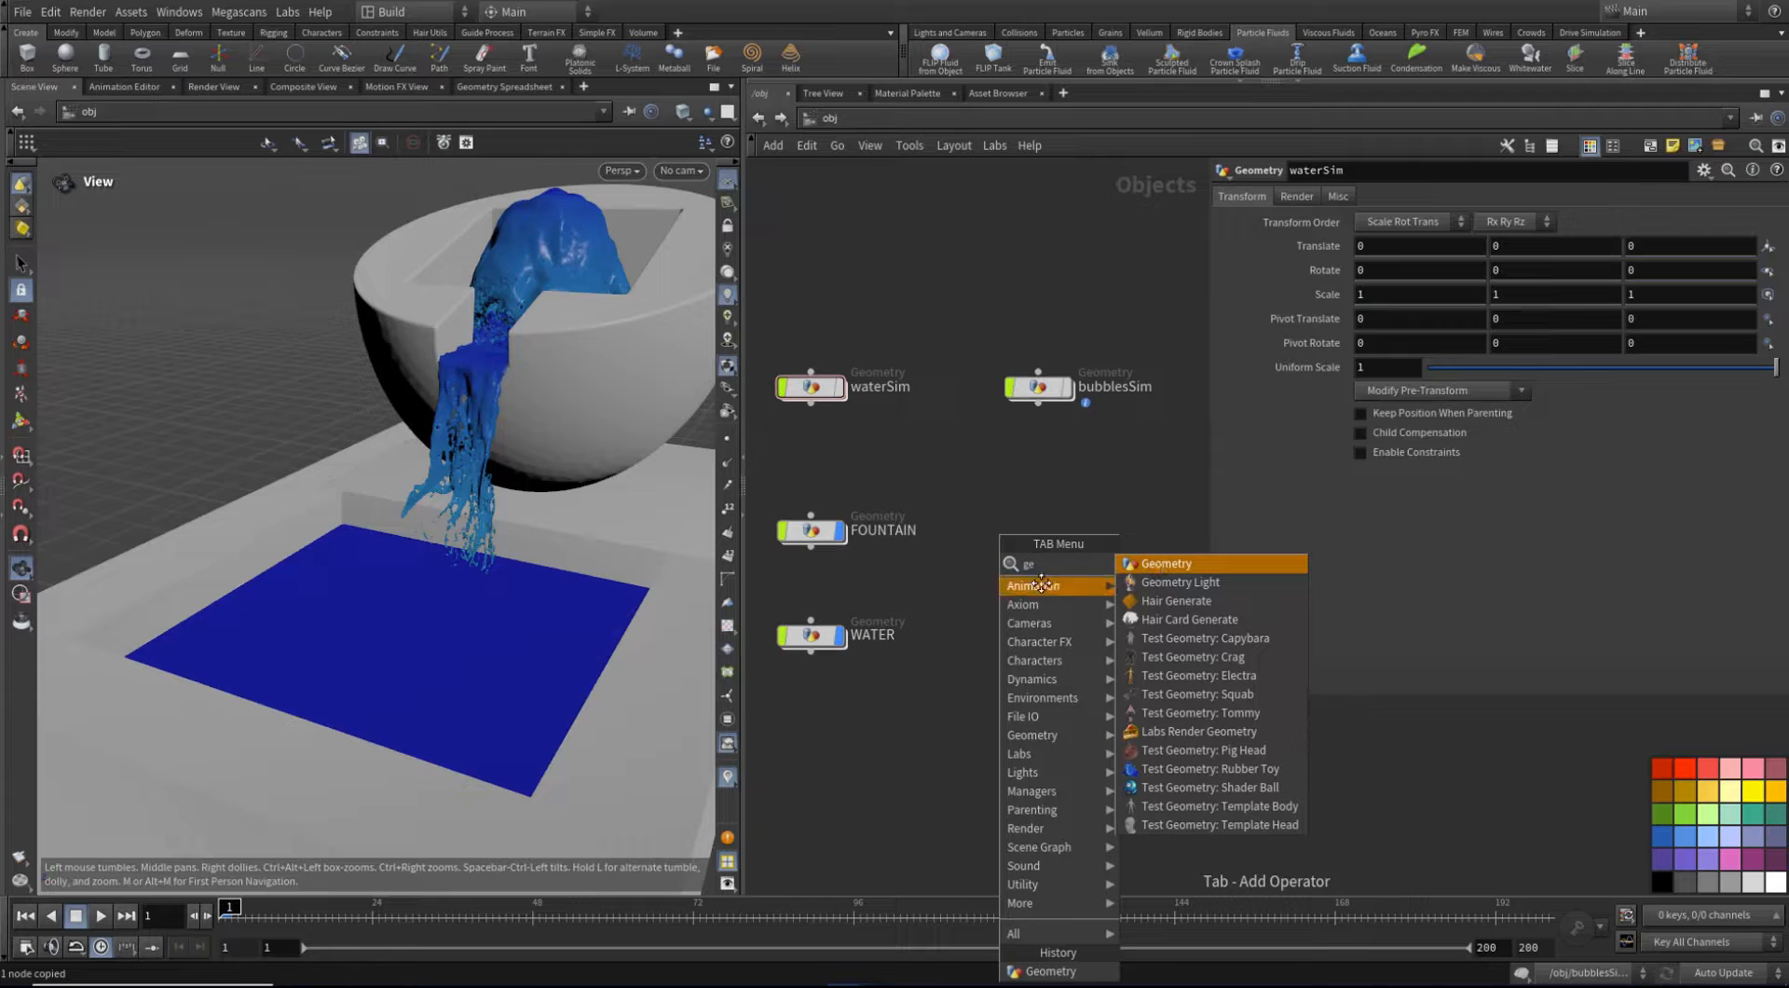
key("Escape")
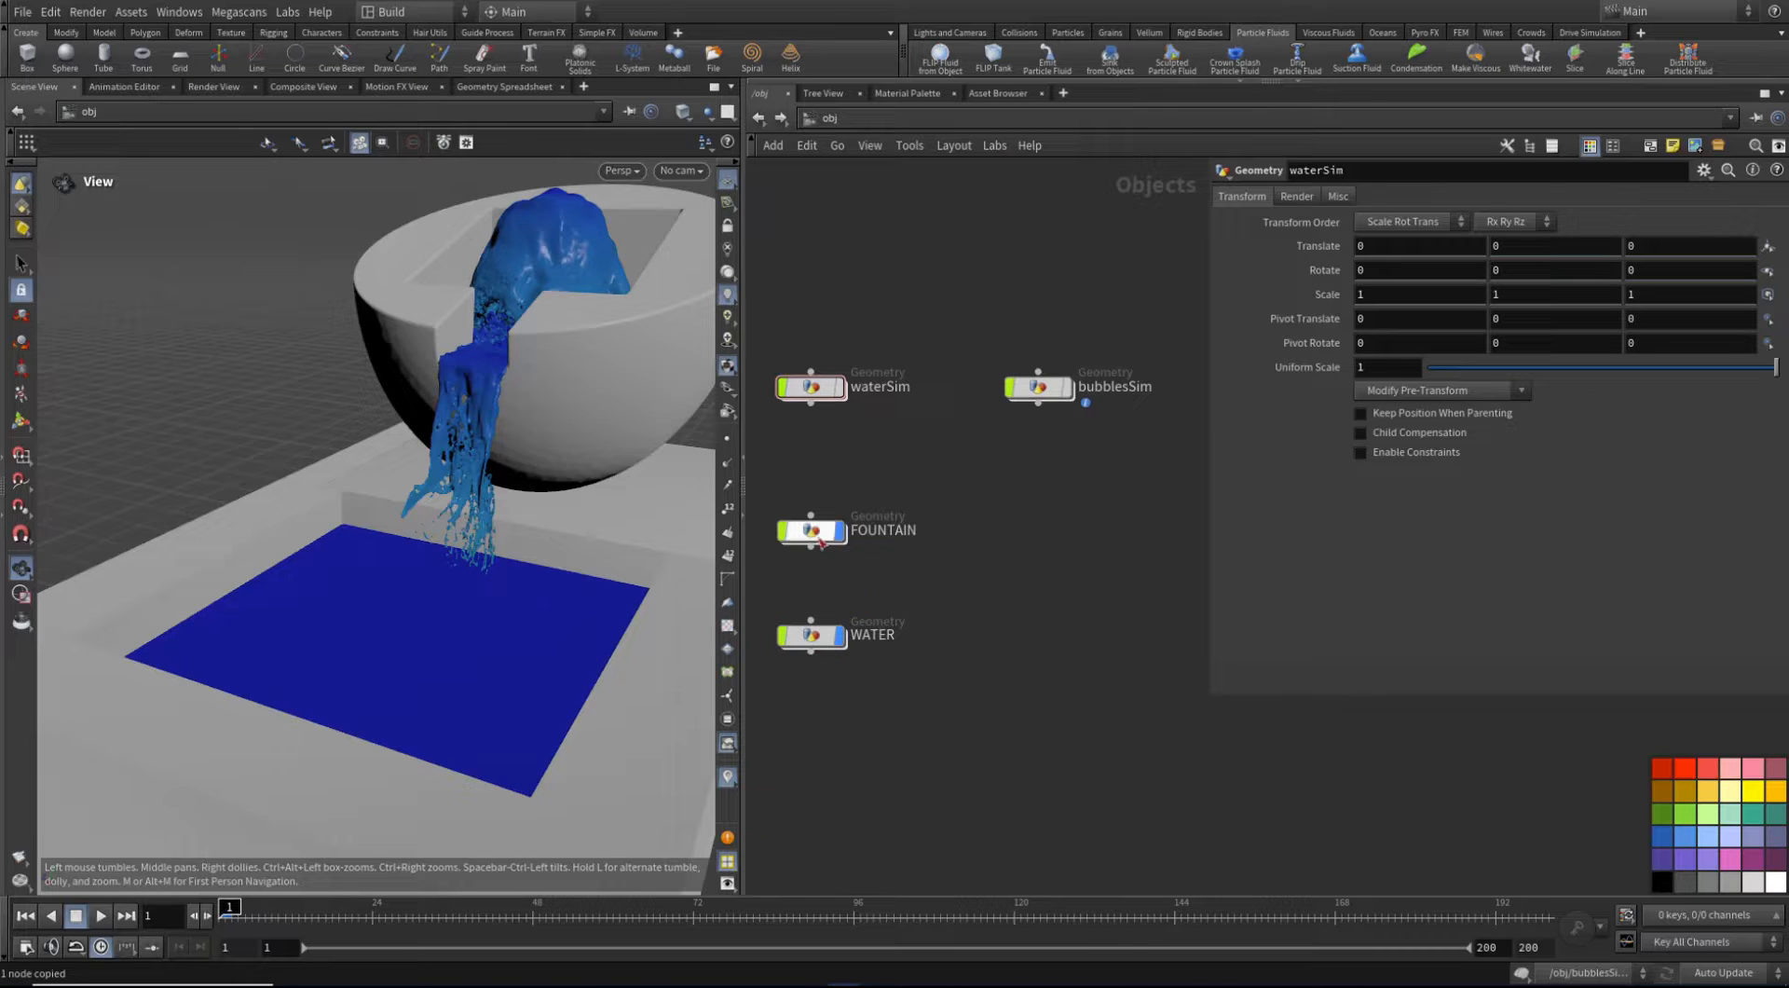
Duplicate the FOUNTAIN object below bubblesSim, rename the copy BUBBLES and enter its network
key("ctrl+v")
left_click(1097, 534)
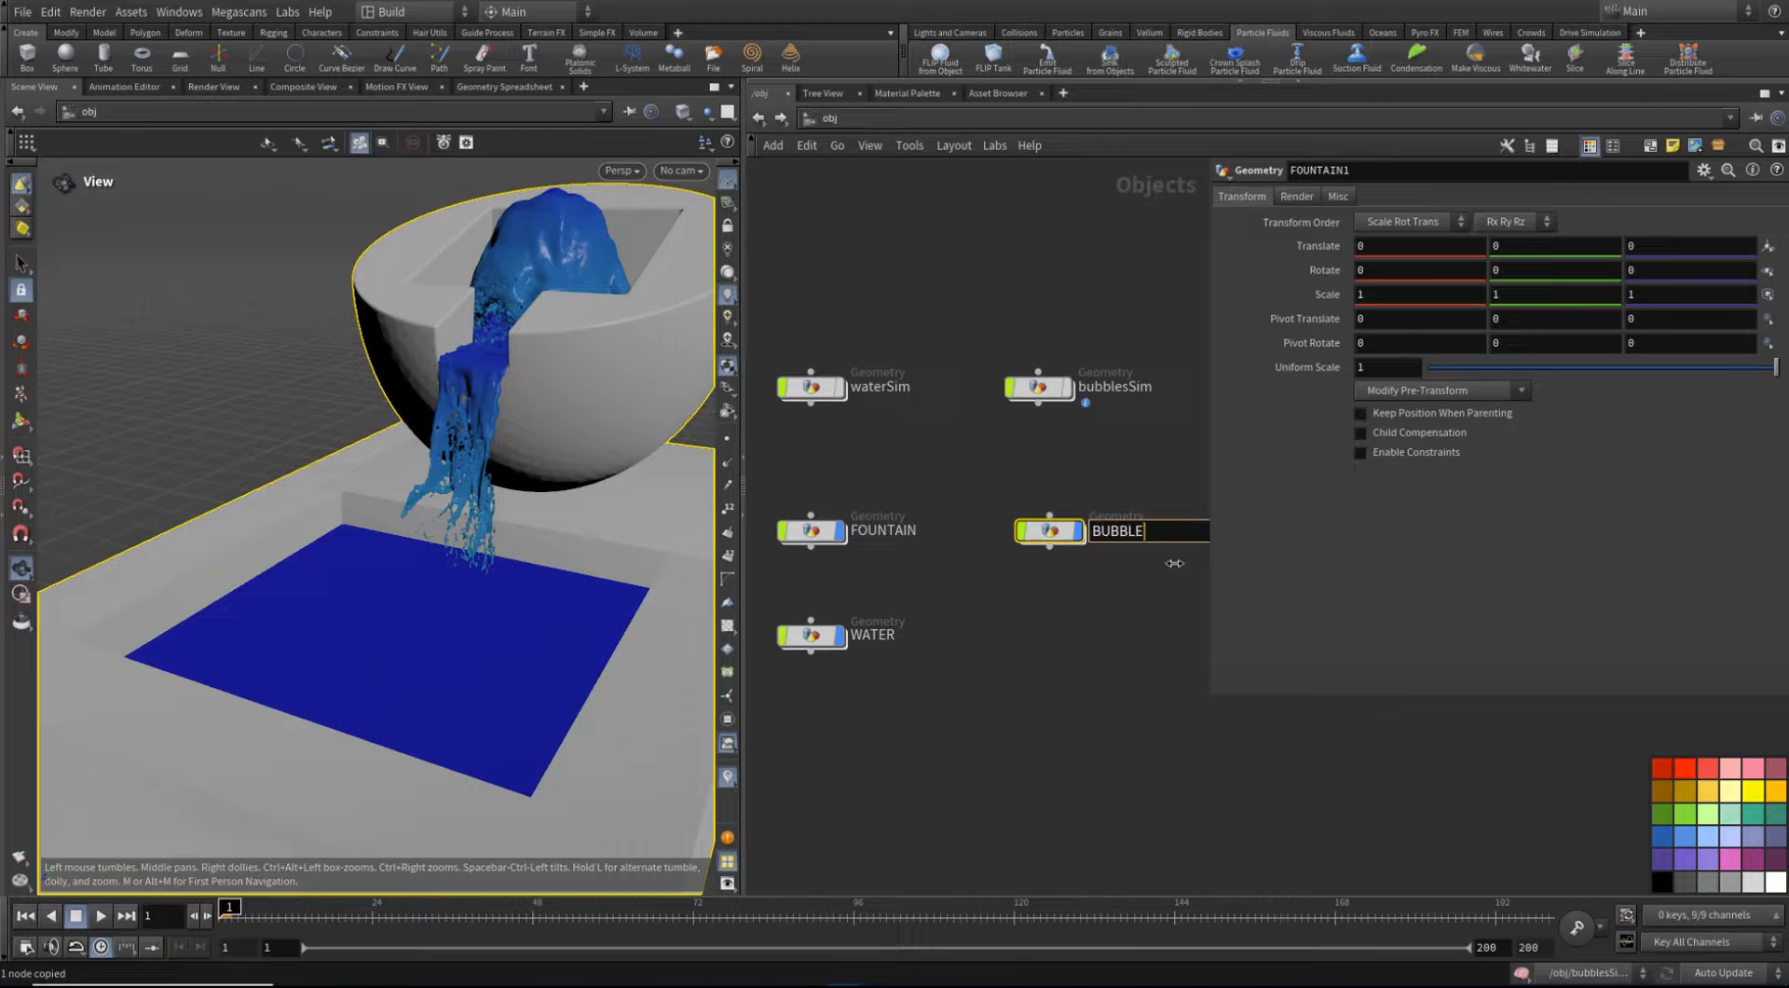
double_click(1051, 531)
Try to use /obj/bubblesSim/WW_BUBBLES as the Geometry File of file1 and browse for the geometry
left_click(1085, 511)
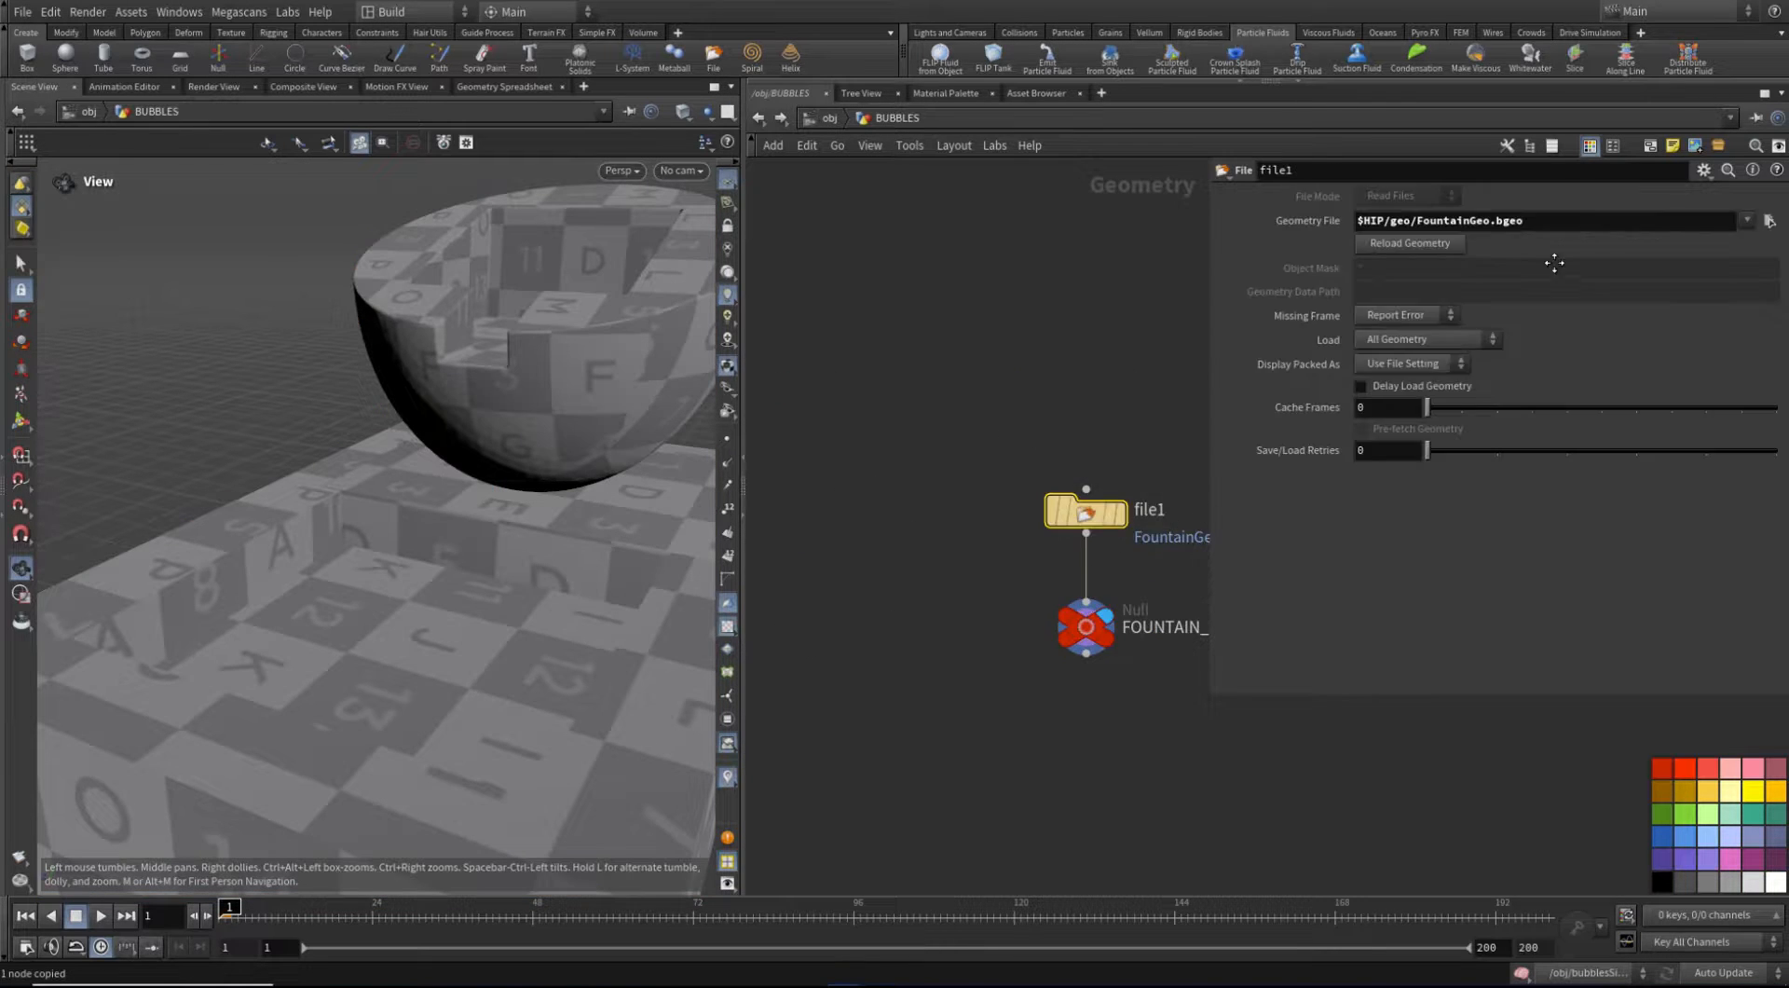
type("/obj/bubblesSim/WW_BUBBLES")
key("Return")
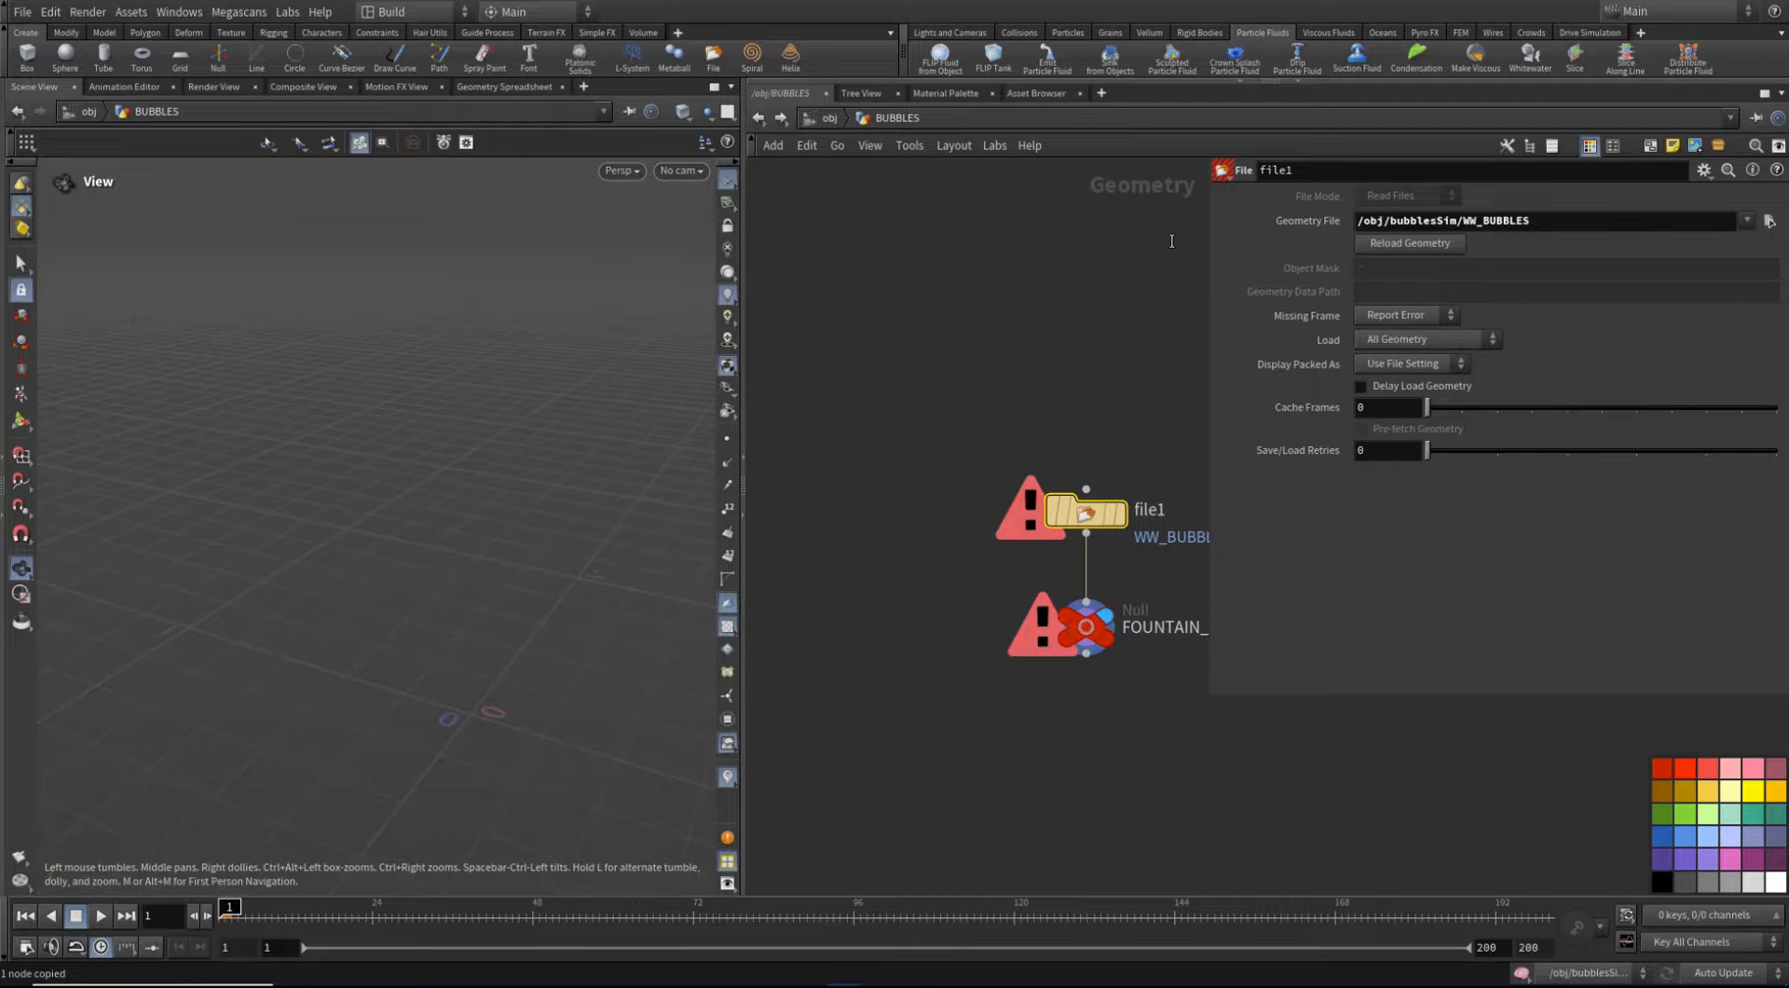
middle_click_drag(1106, 383, 1049, 387)
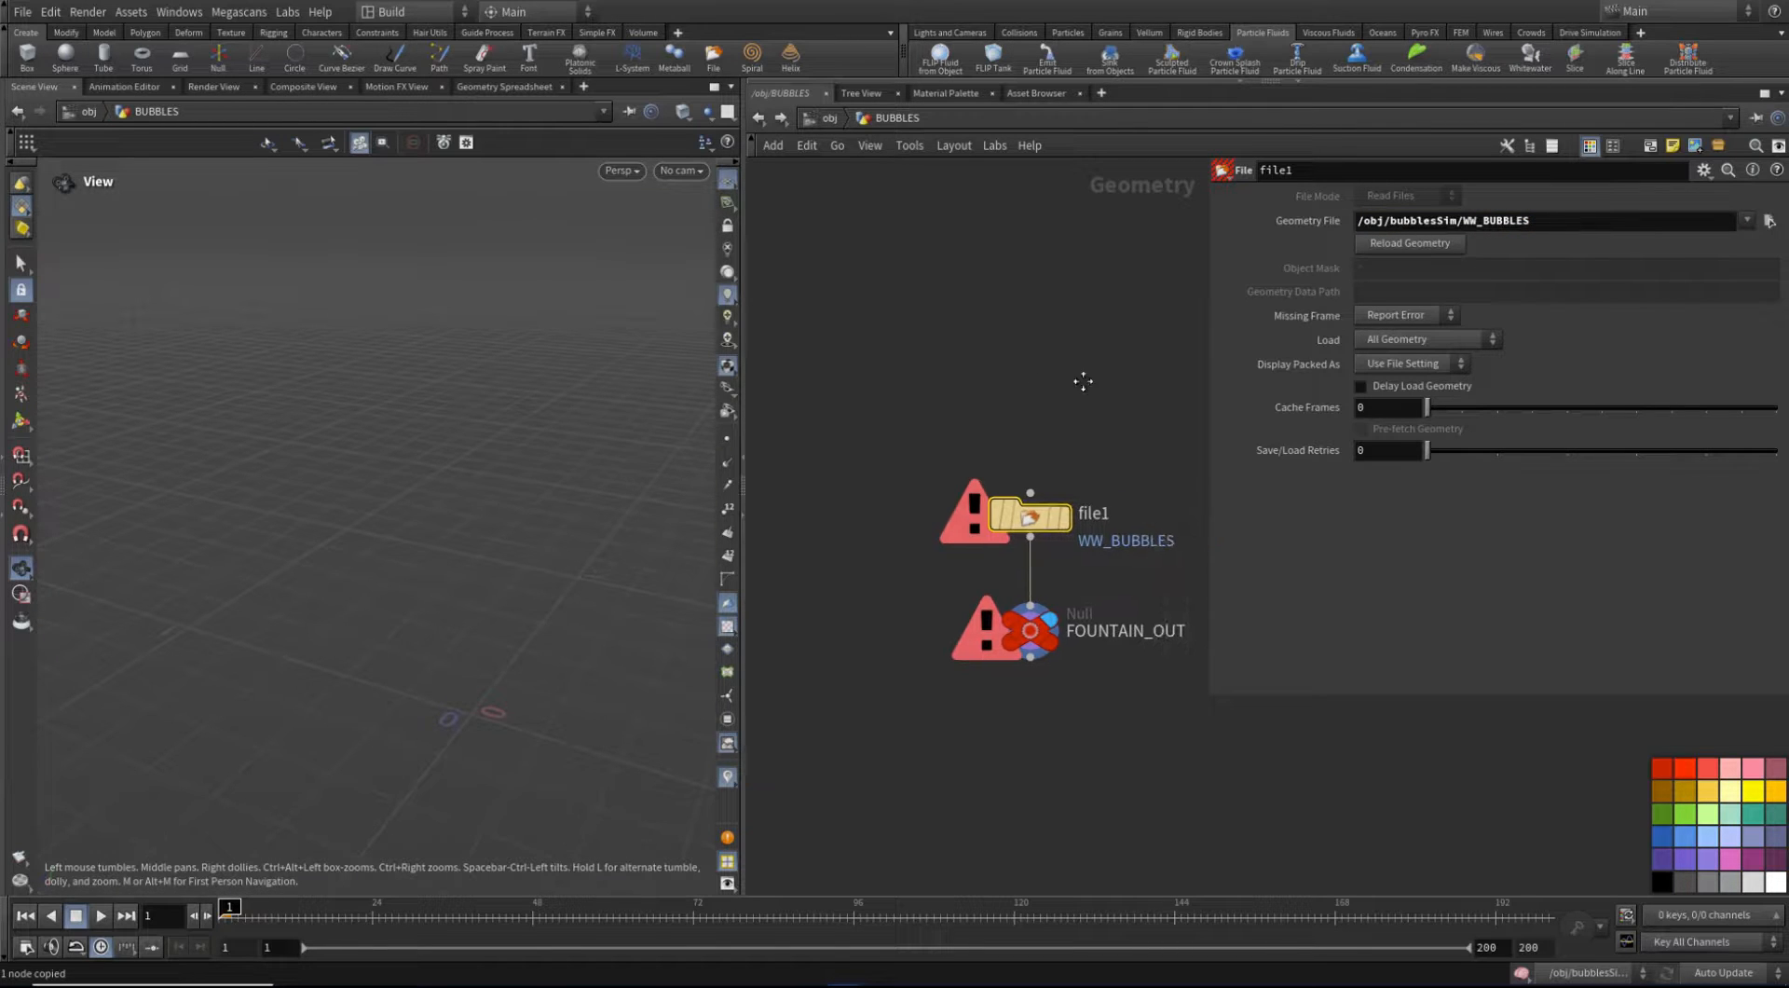
left_click(1769, 221)
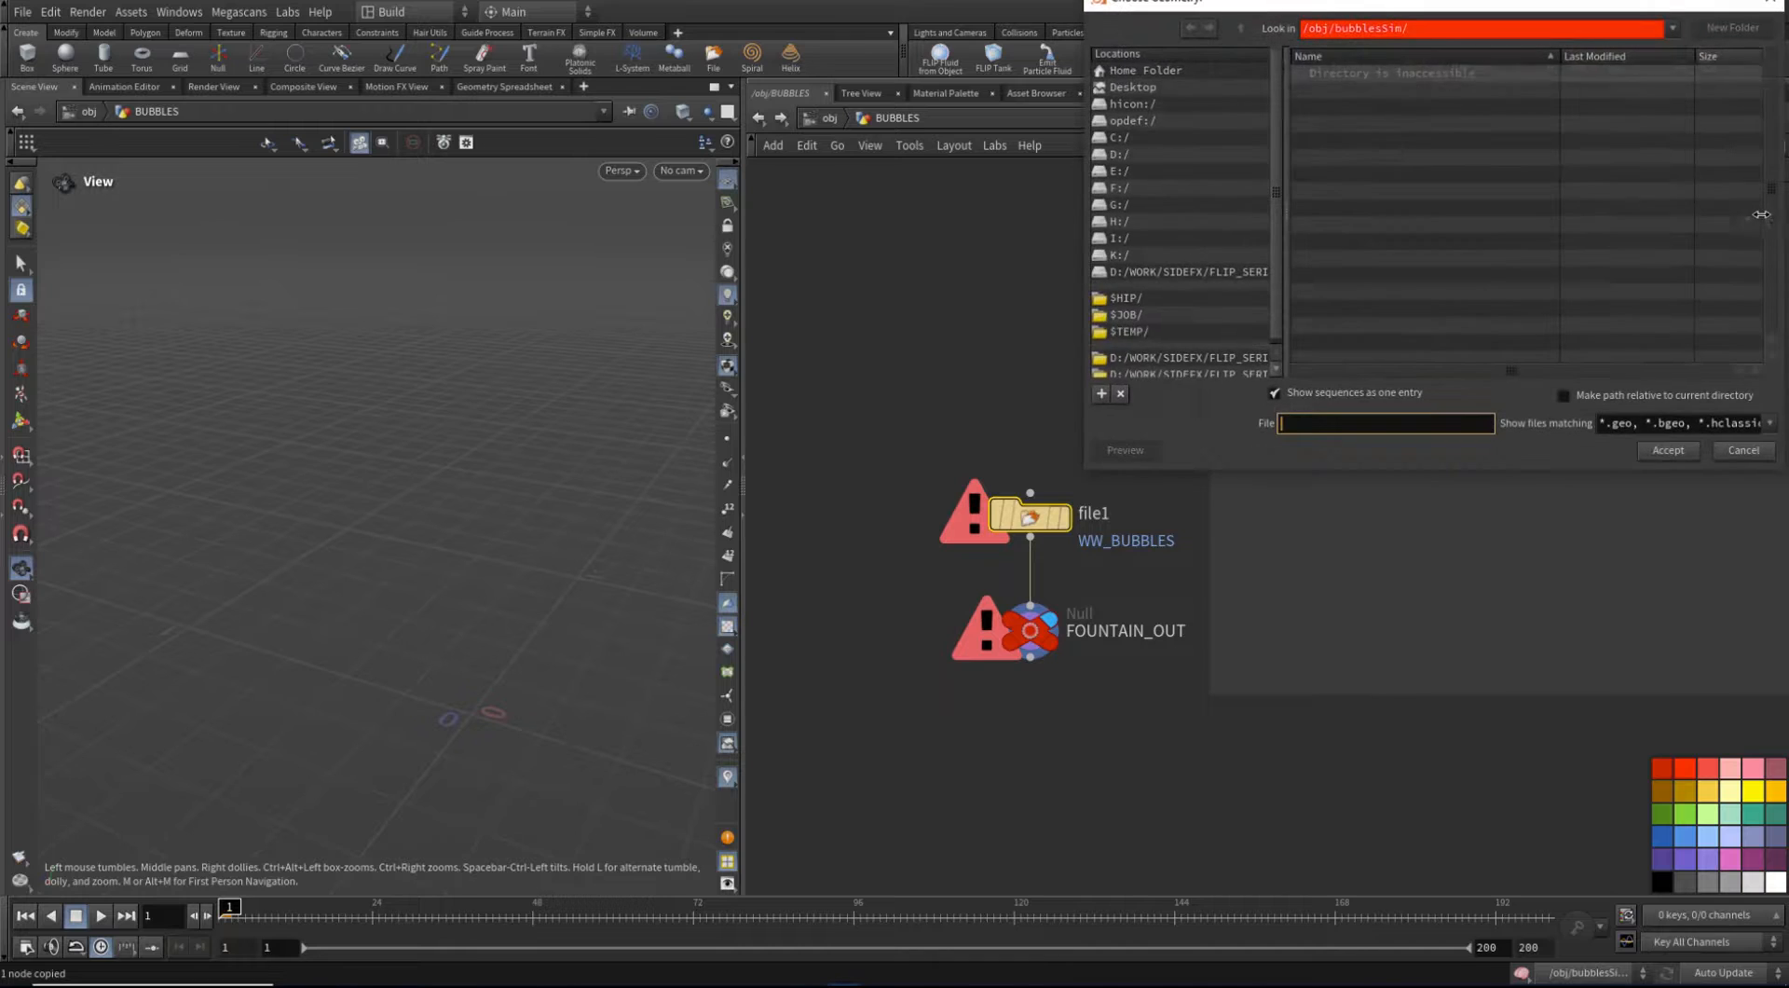
left_click(1743, 450)
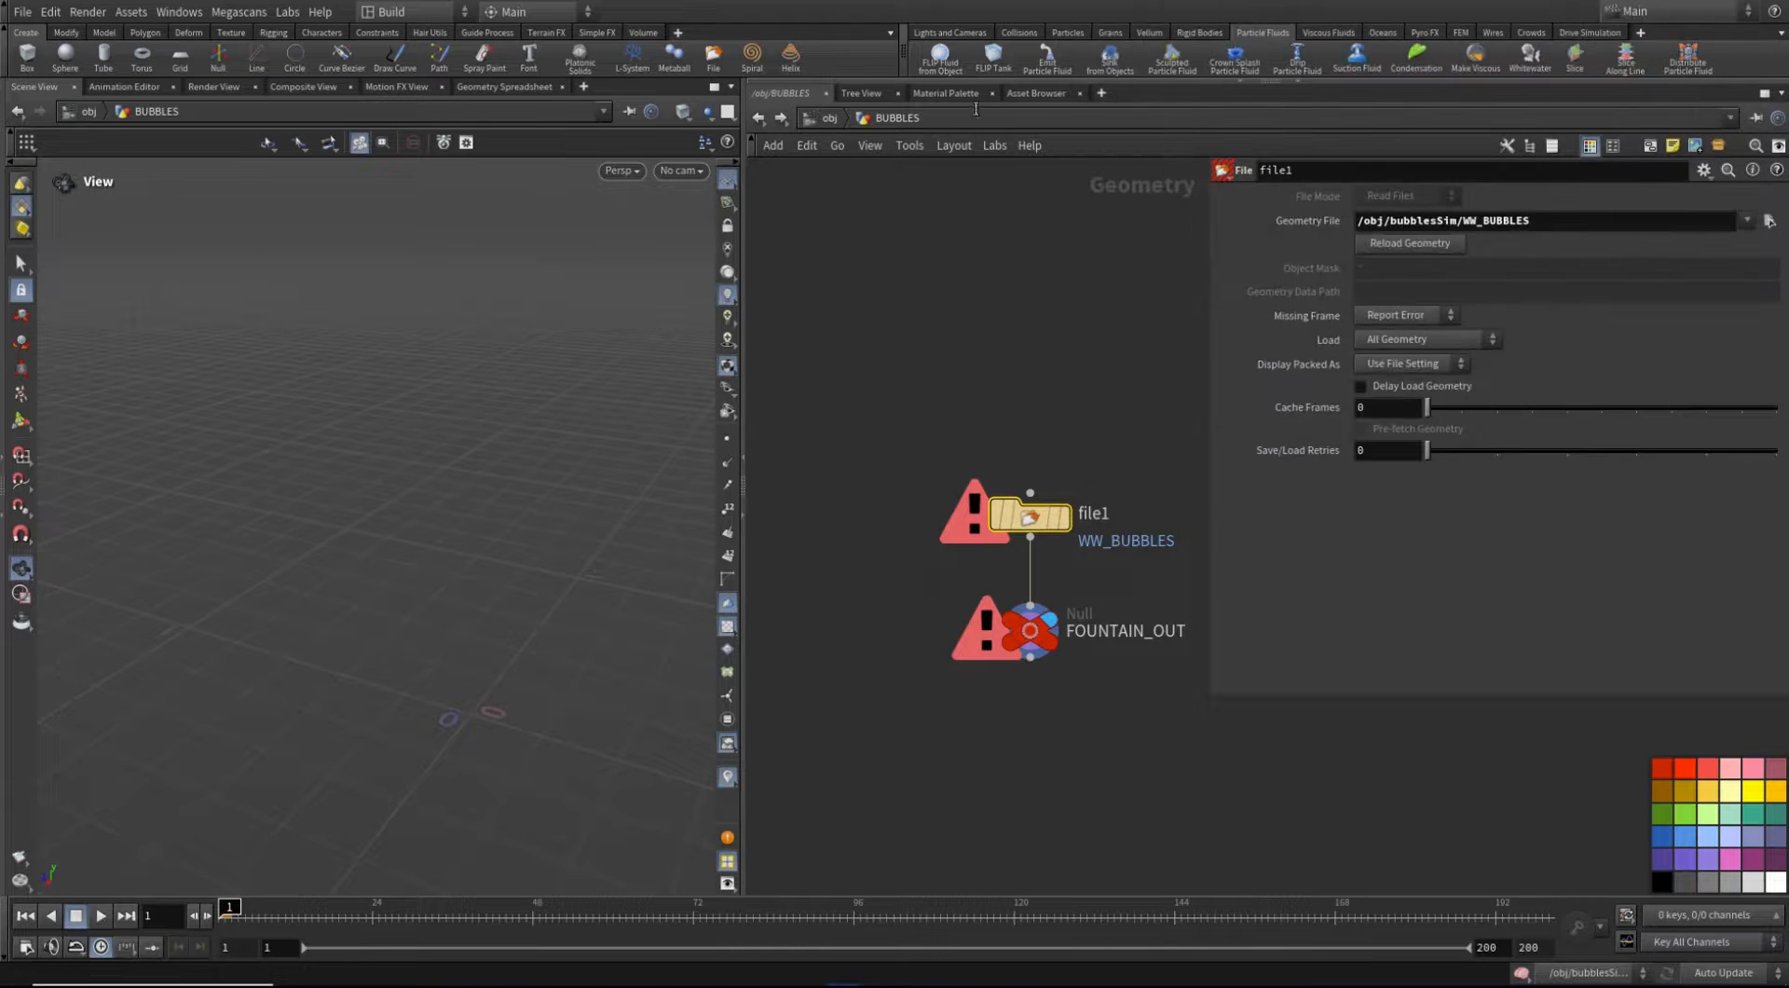
Copy the WW_BUBBLES null inside bubblesSim again and return to the BUBBLES network
left_click(828, 117)
double_click(1043, 387)
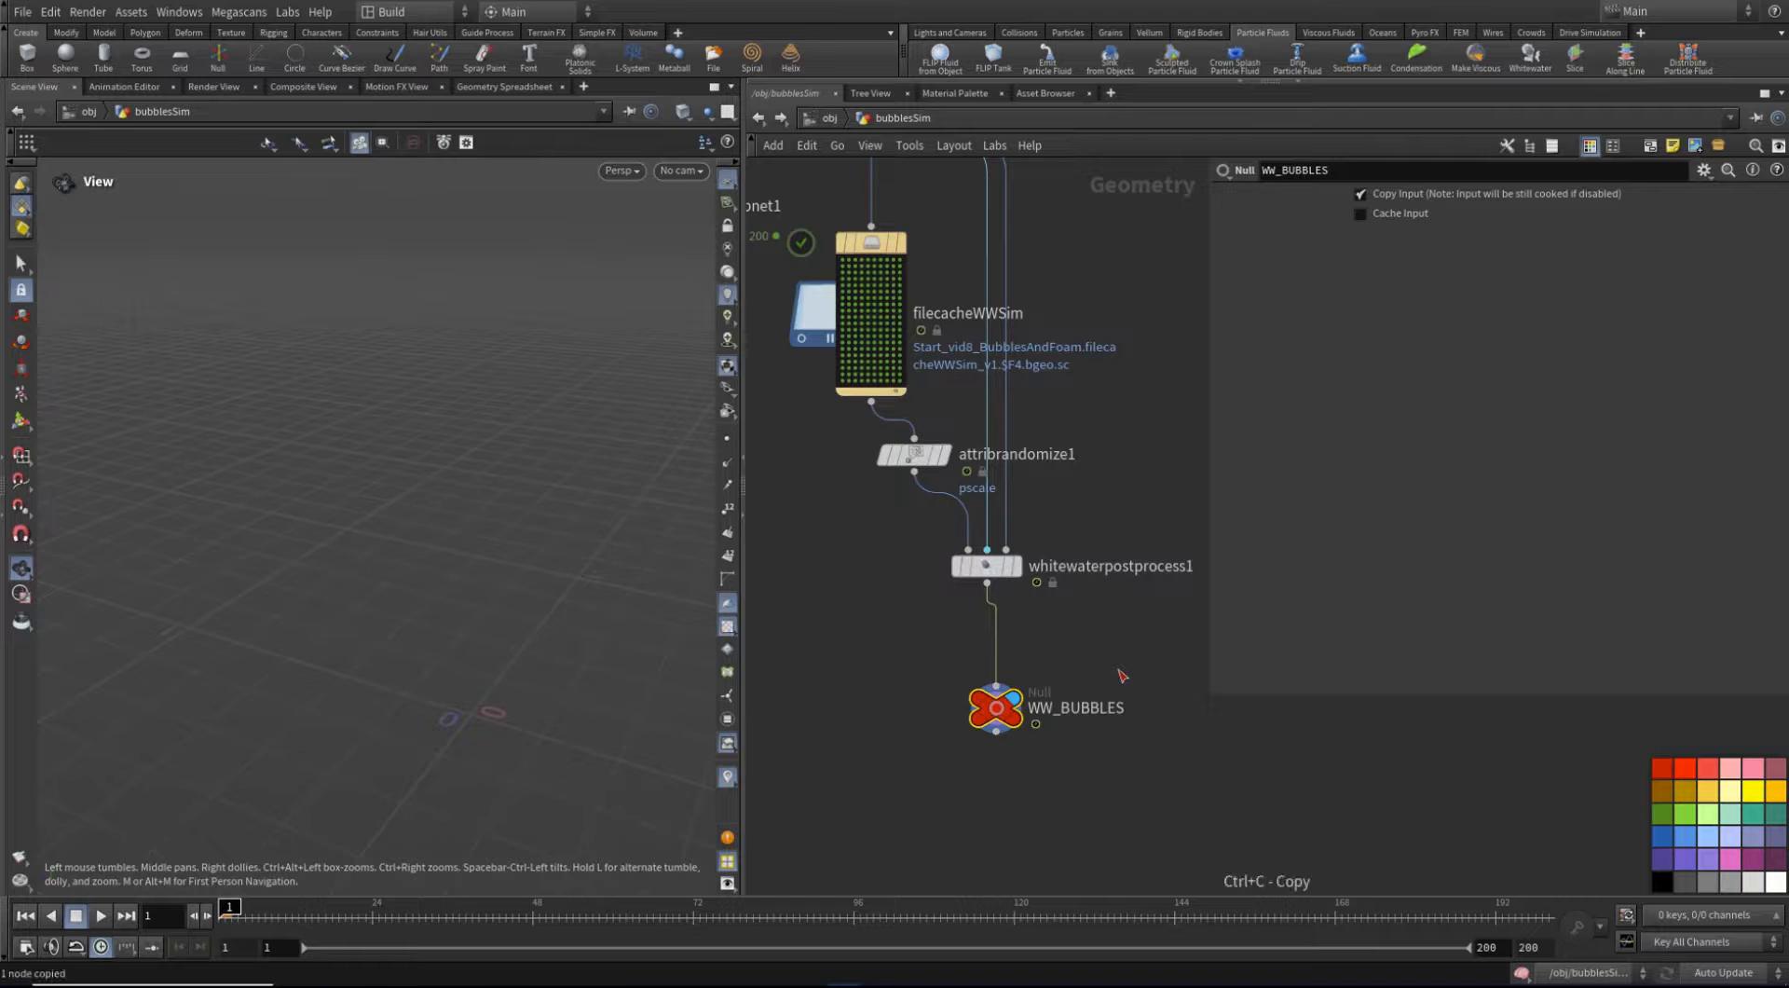
left_click(759, 118)
left_click(759, 117)
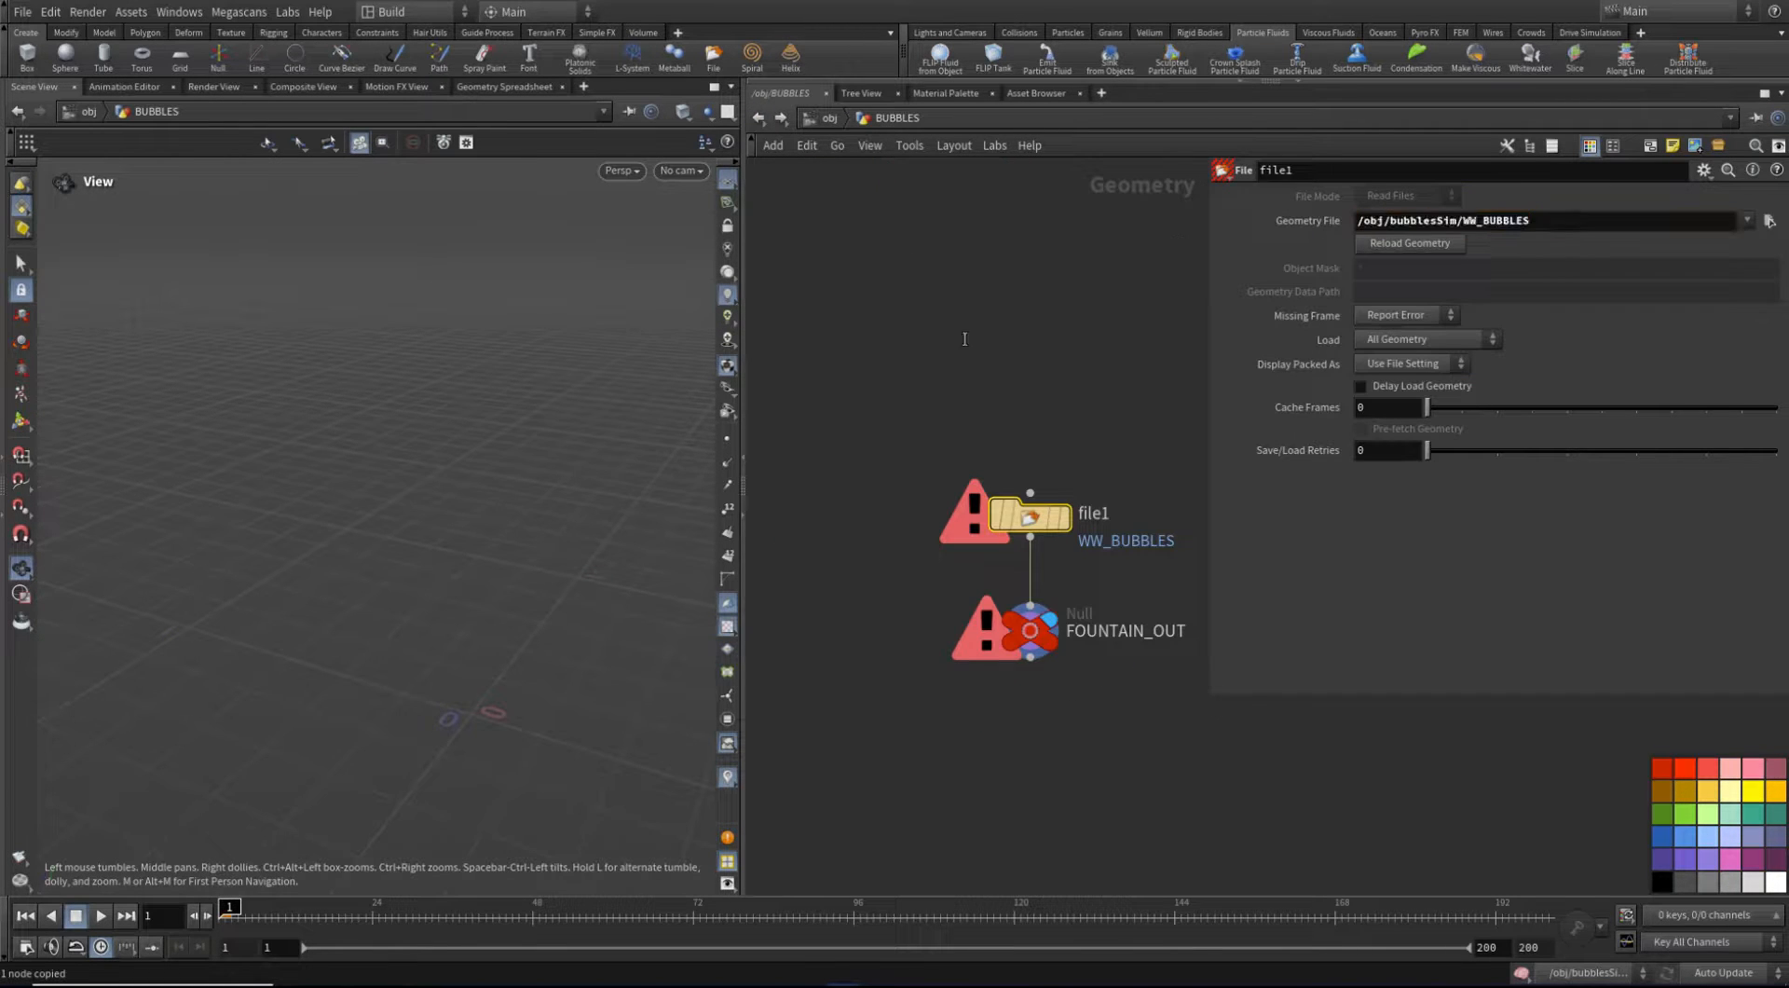
Replace the file1 node with an Object Merge node connected to the FOUNTAIN_OUT null
middle_click(1043, 521)
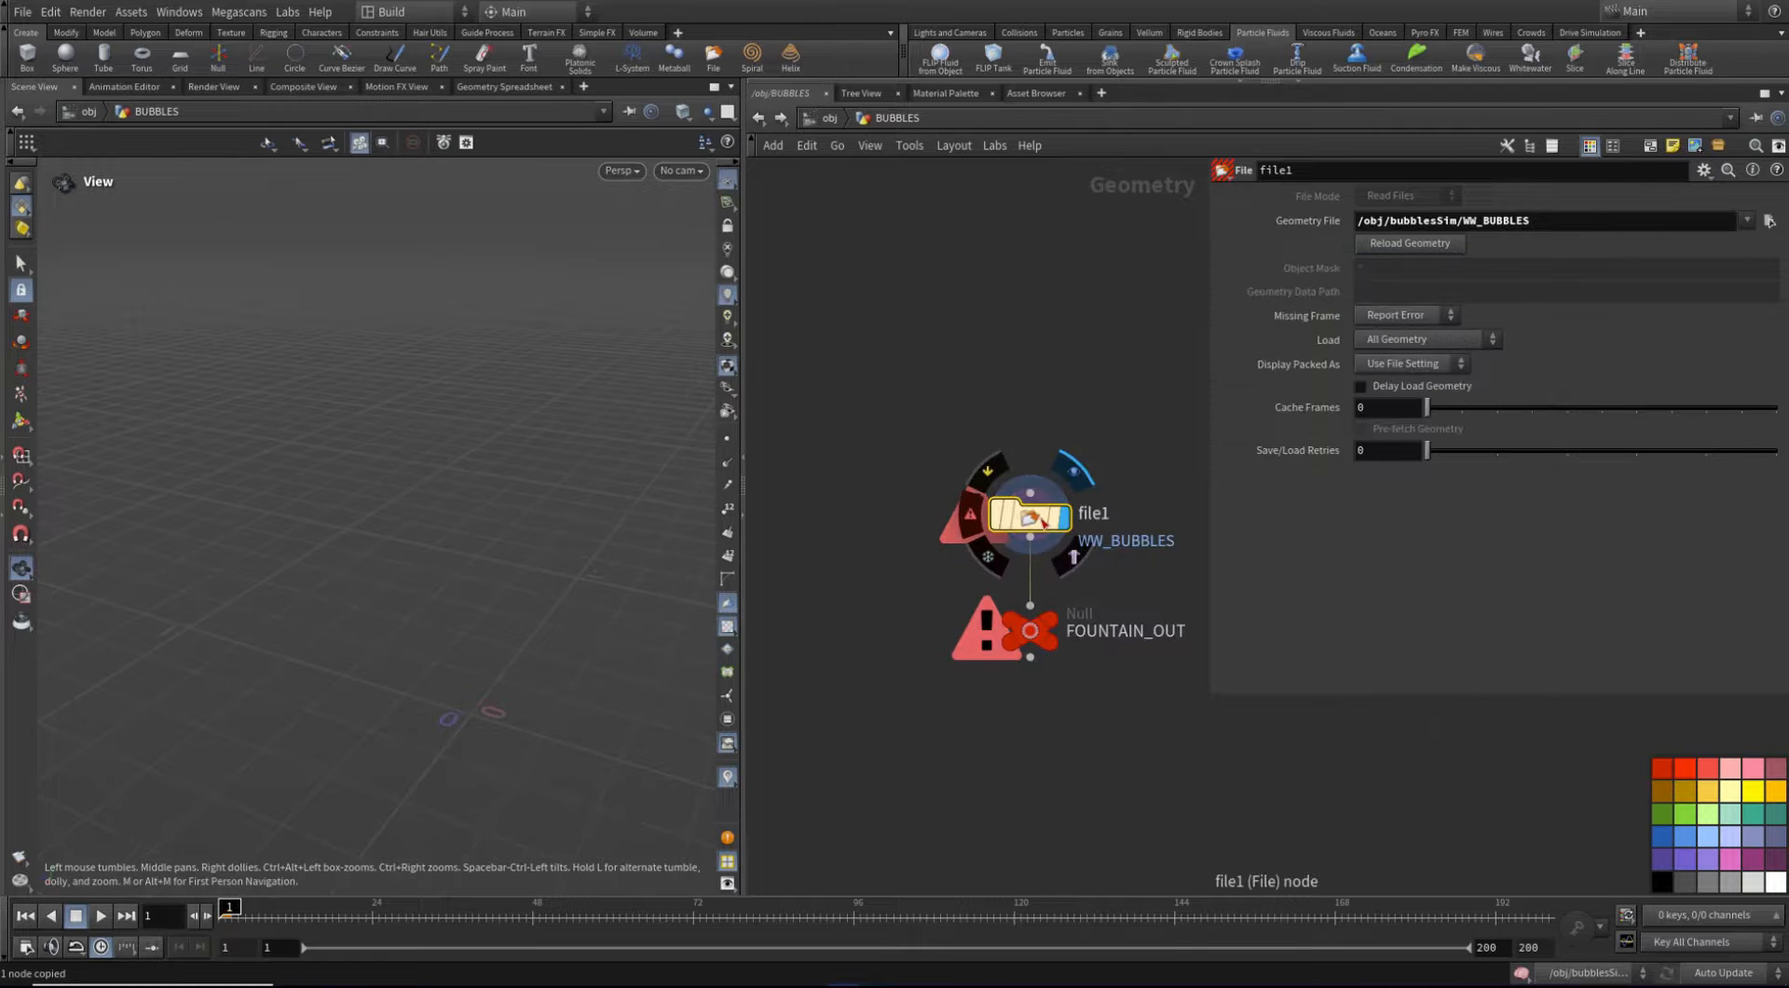
key("Delete")
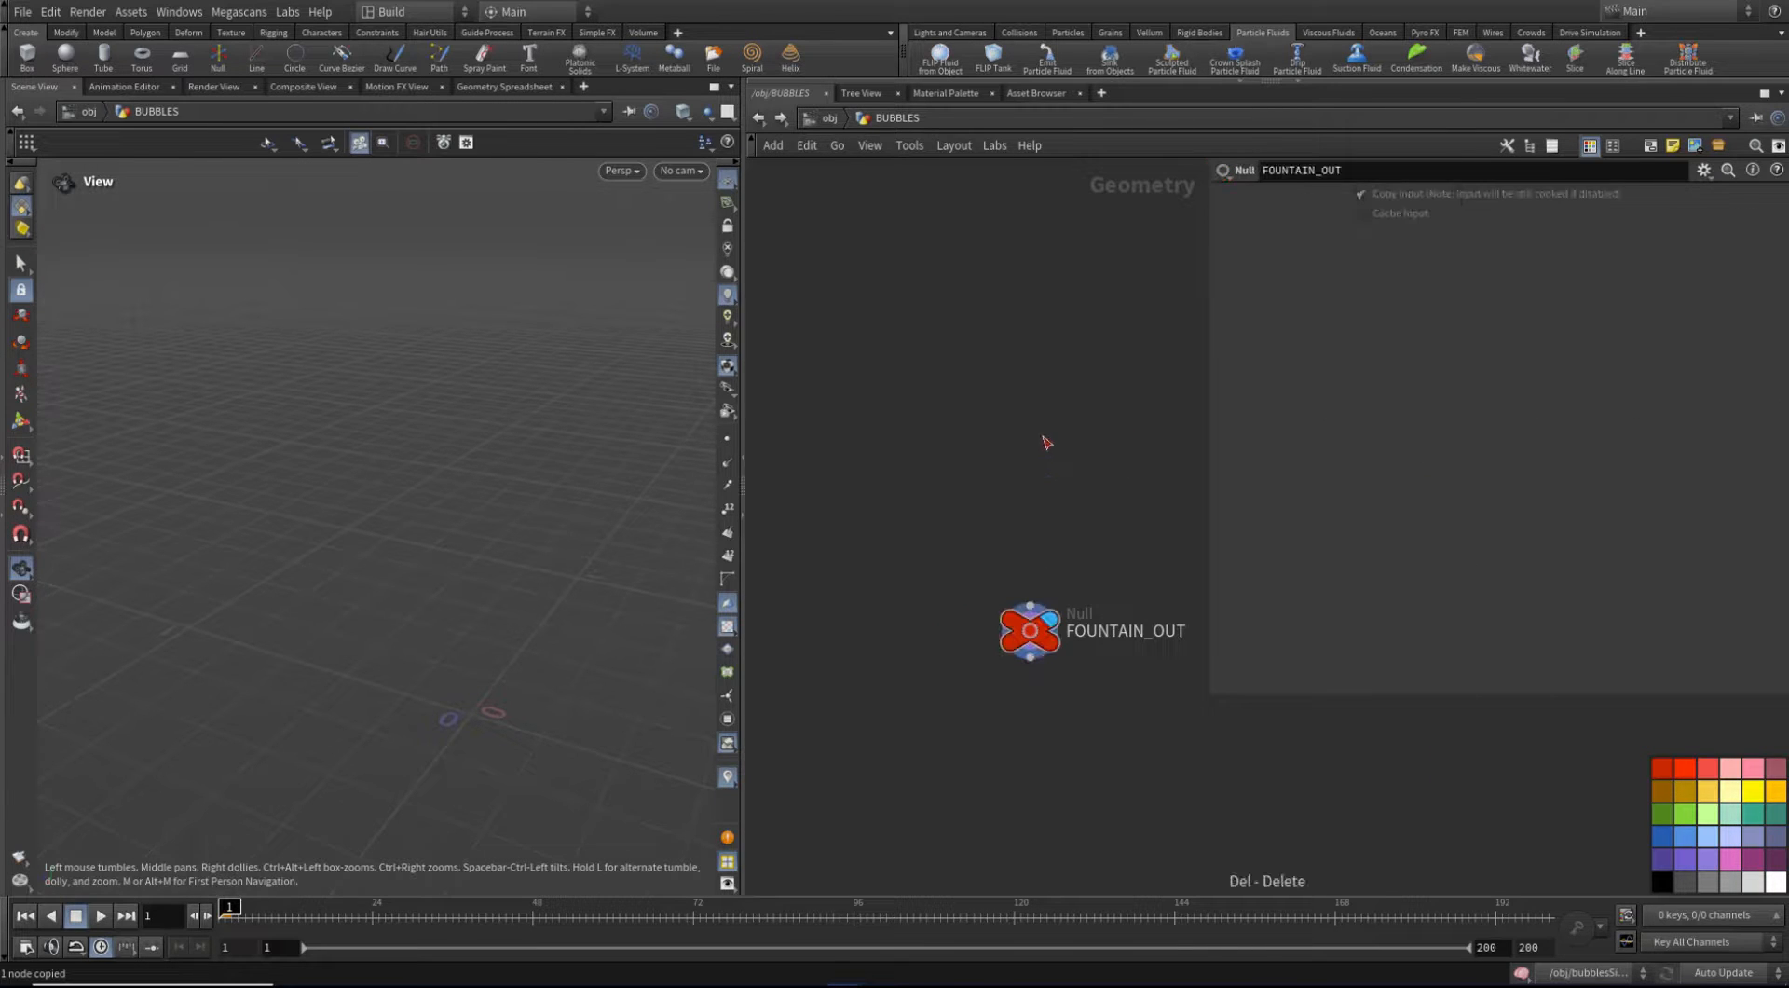
key("Tab")
type("obm")
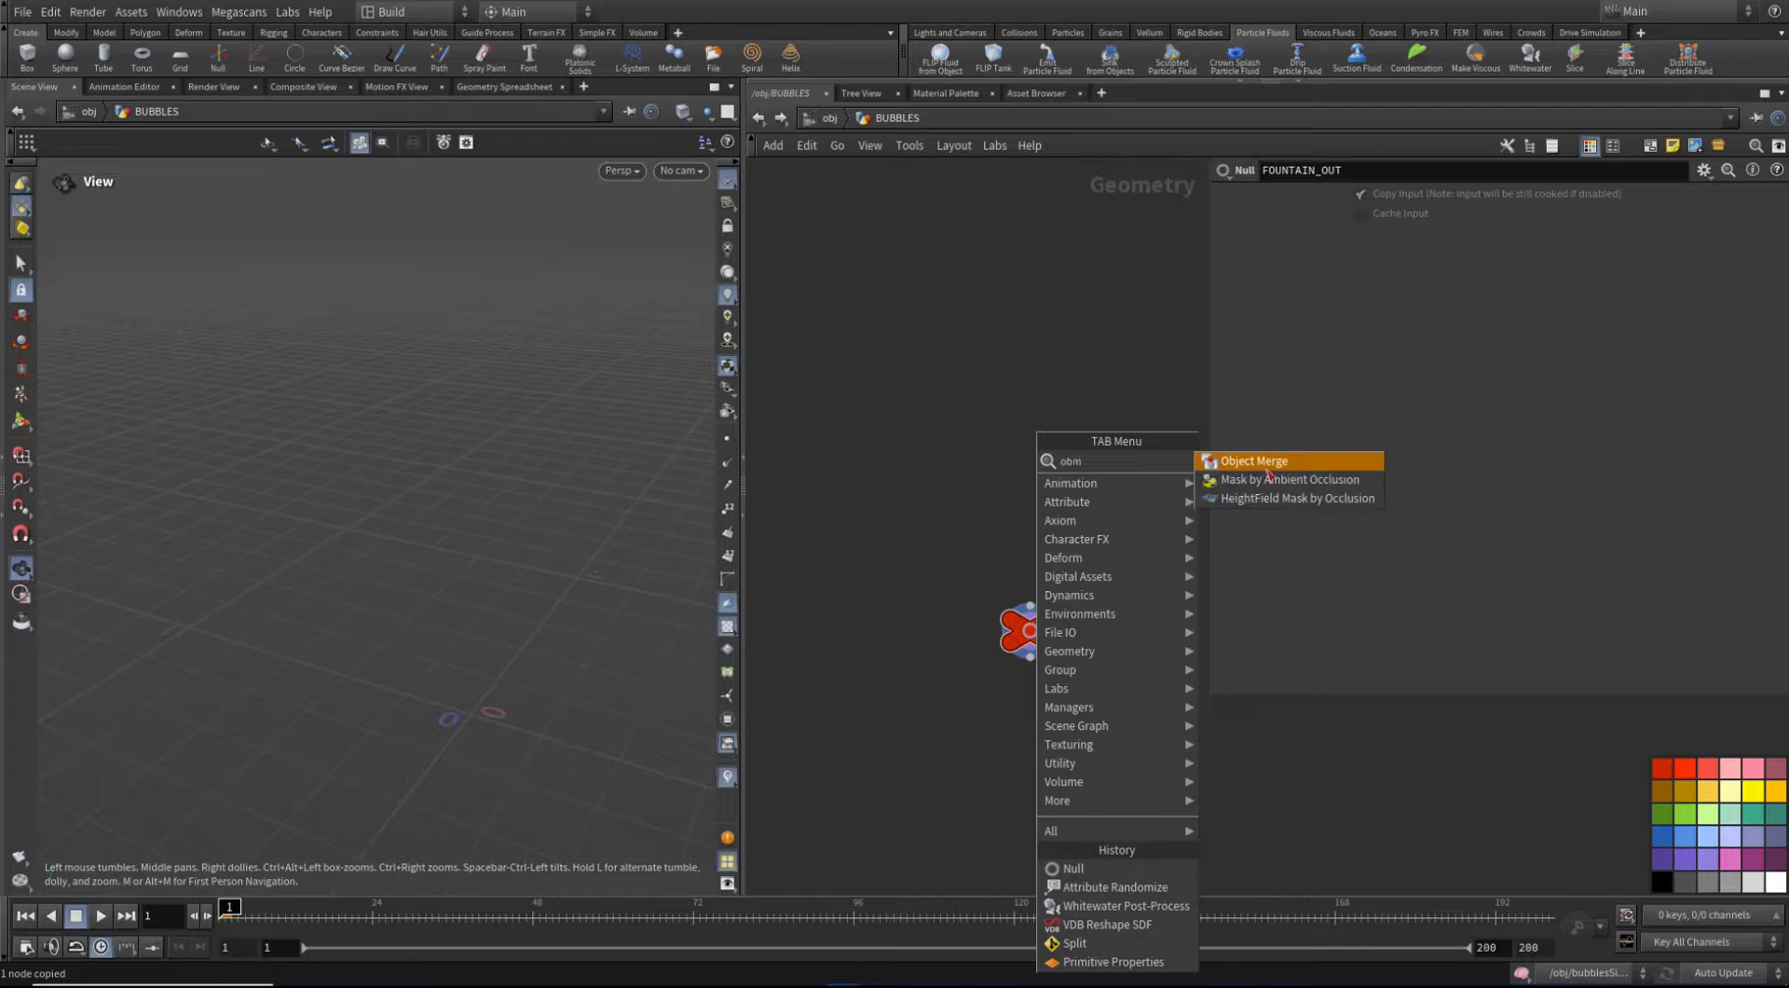
left_click(1270, 468)
left_click(1030, 492)
left_click_drag(1035, 521, 1039, 669)
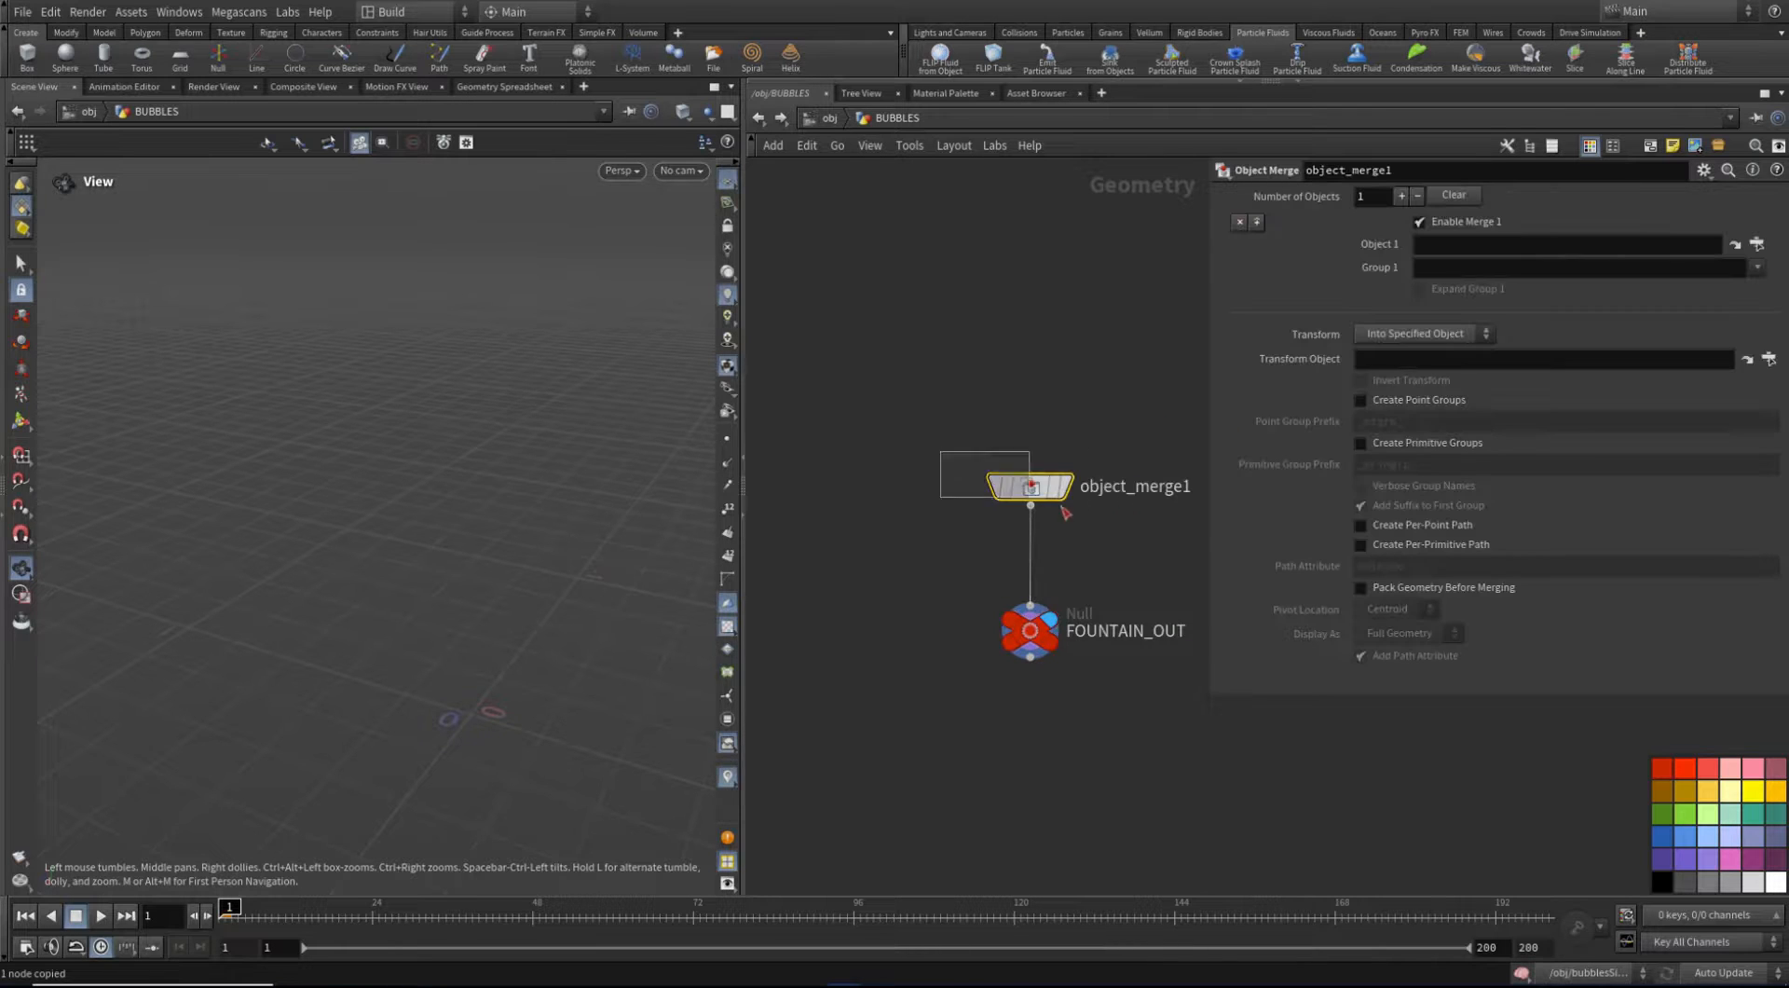
Set Object 1 of the Object Merge to /obj/bubblesSim/WW_BUBBLES and its Transform to Into This Object
key("Return")
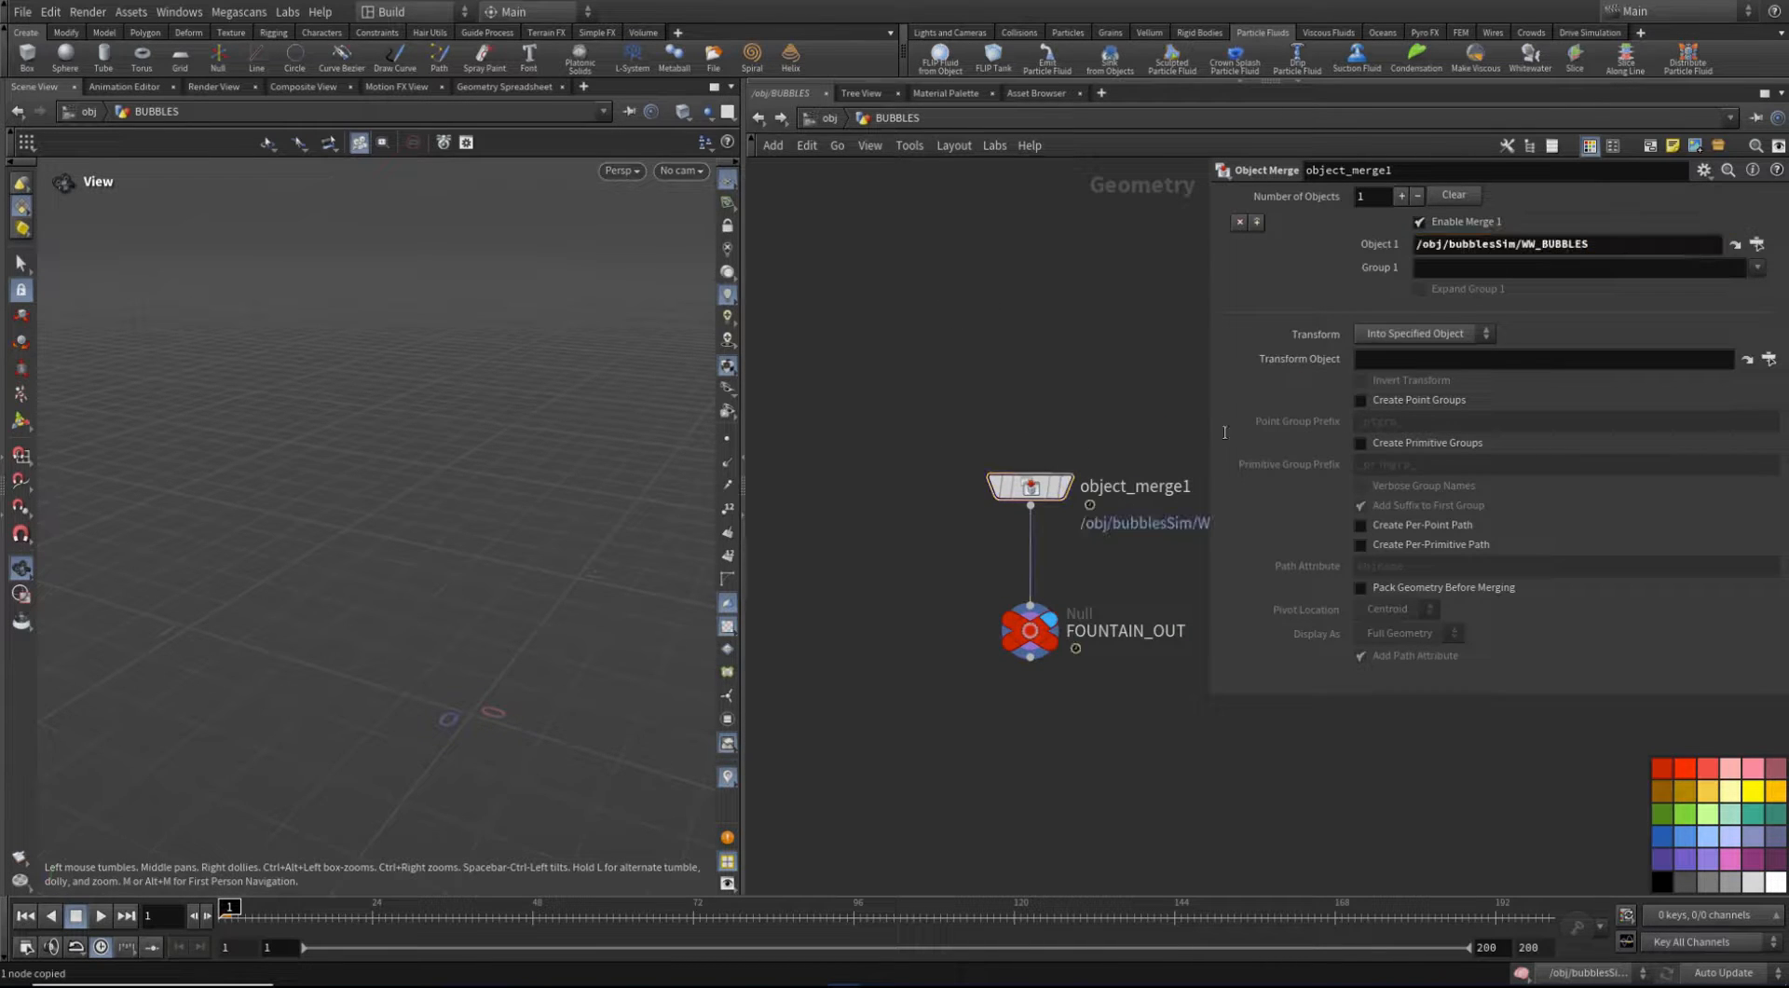
left_click(1412, 337)
left_click(1393, 366)
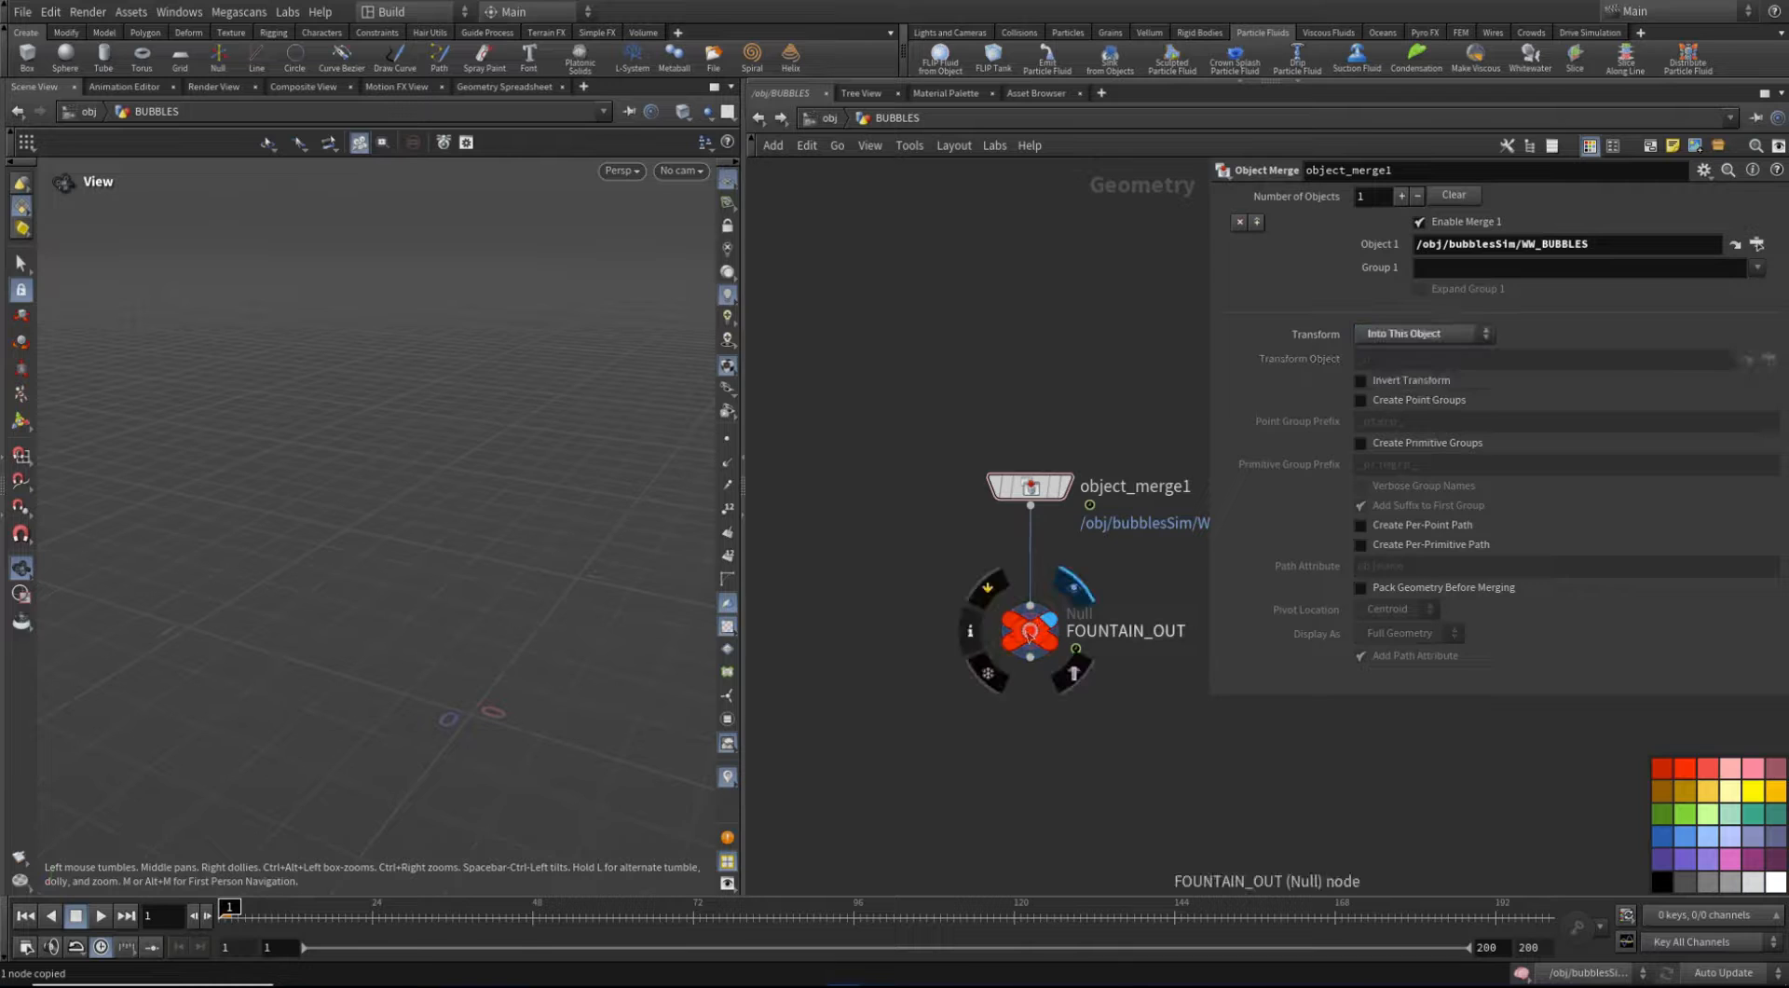
Scrub through the merged bubbles and rename the FOUNTAIN_OUT null after the bubbles, keeping its _OUT suffix
left_click(1030, 630)
left_click_drag(478, 901, 572, 905)
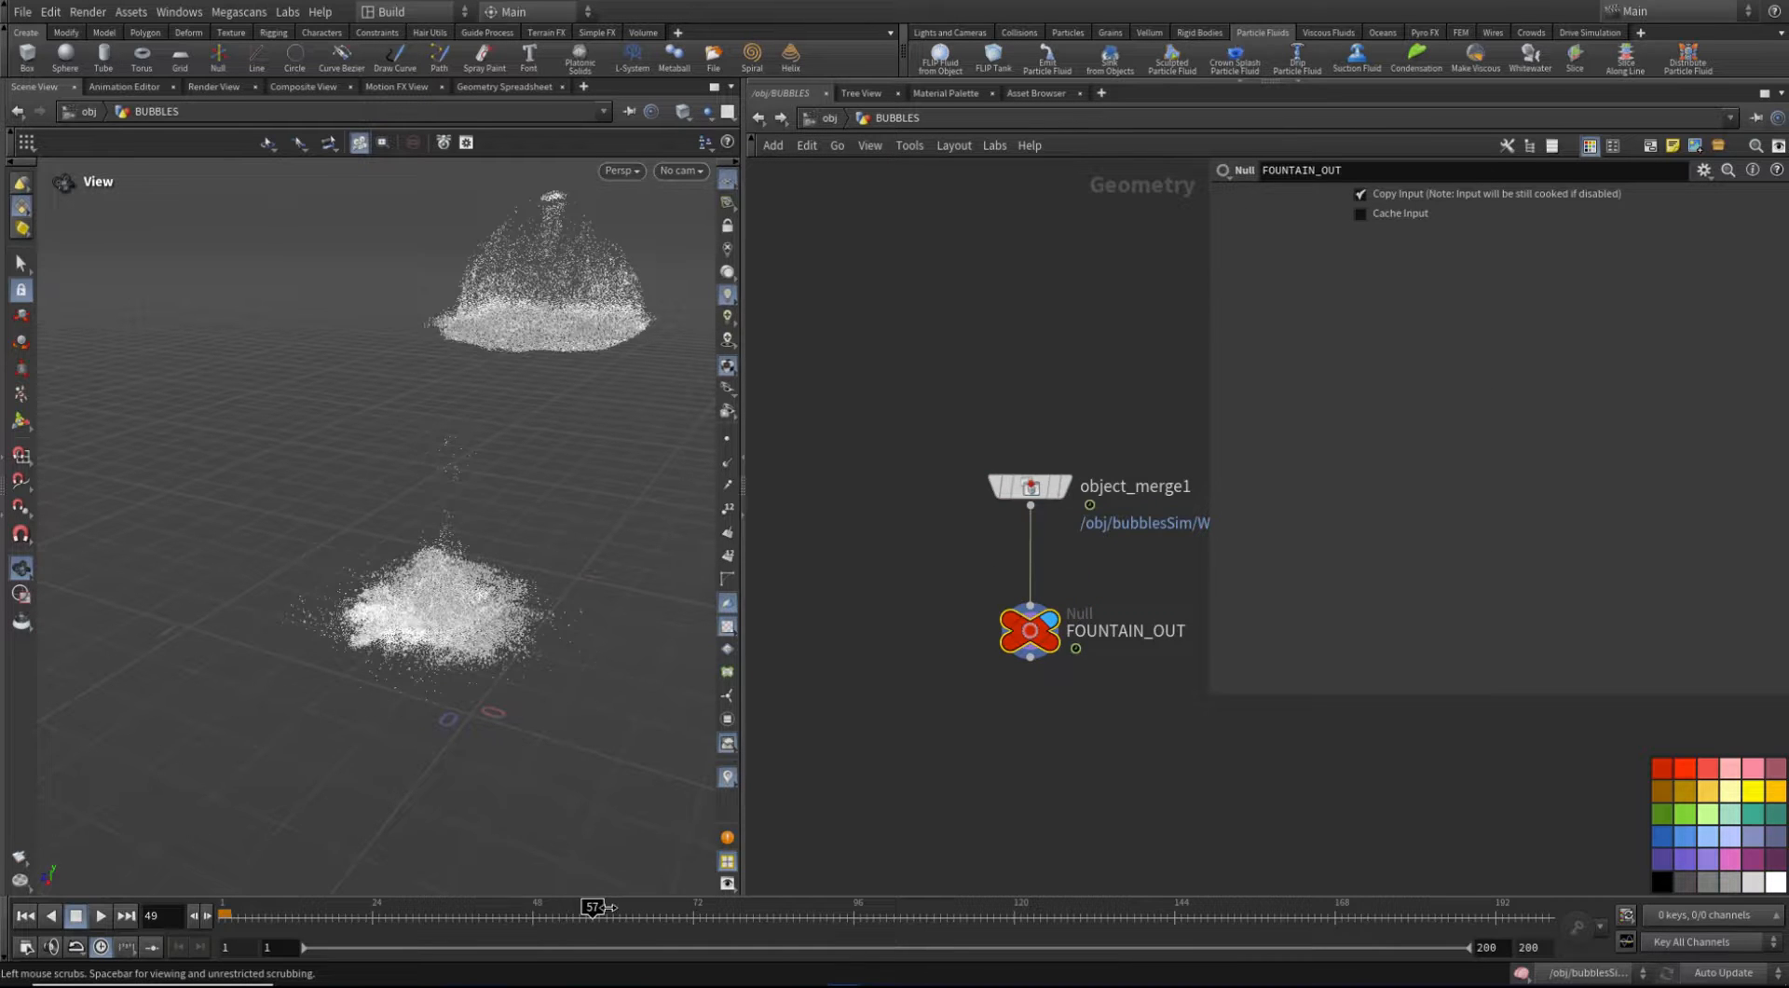
double_click(1129, 629)
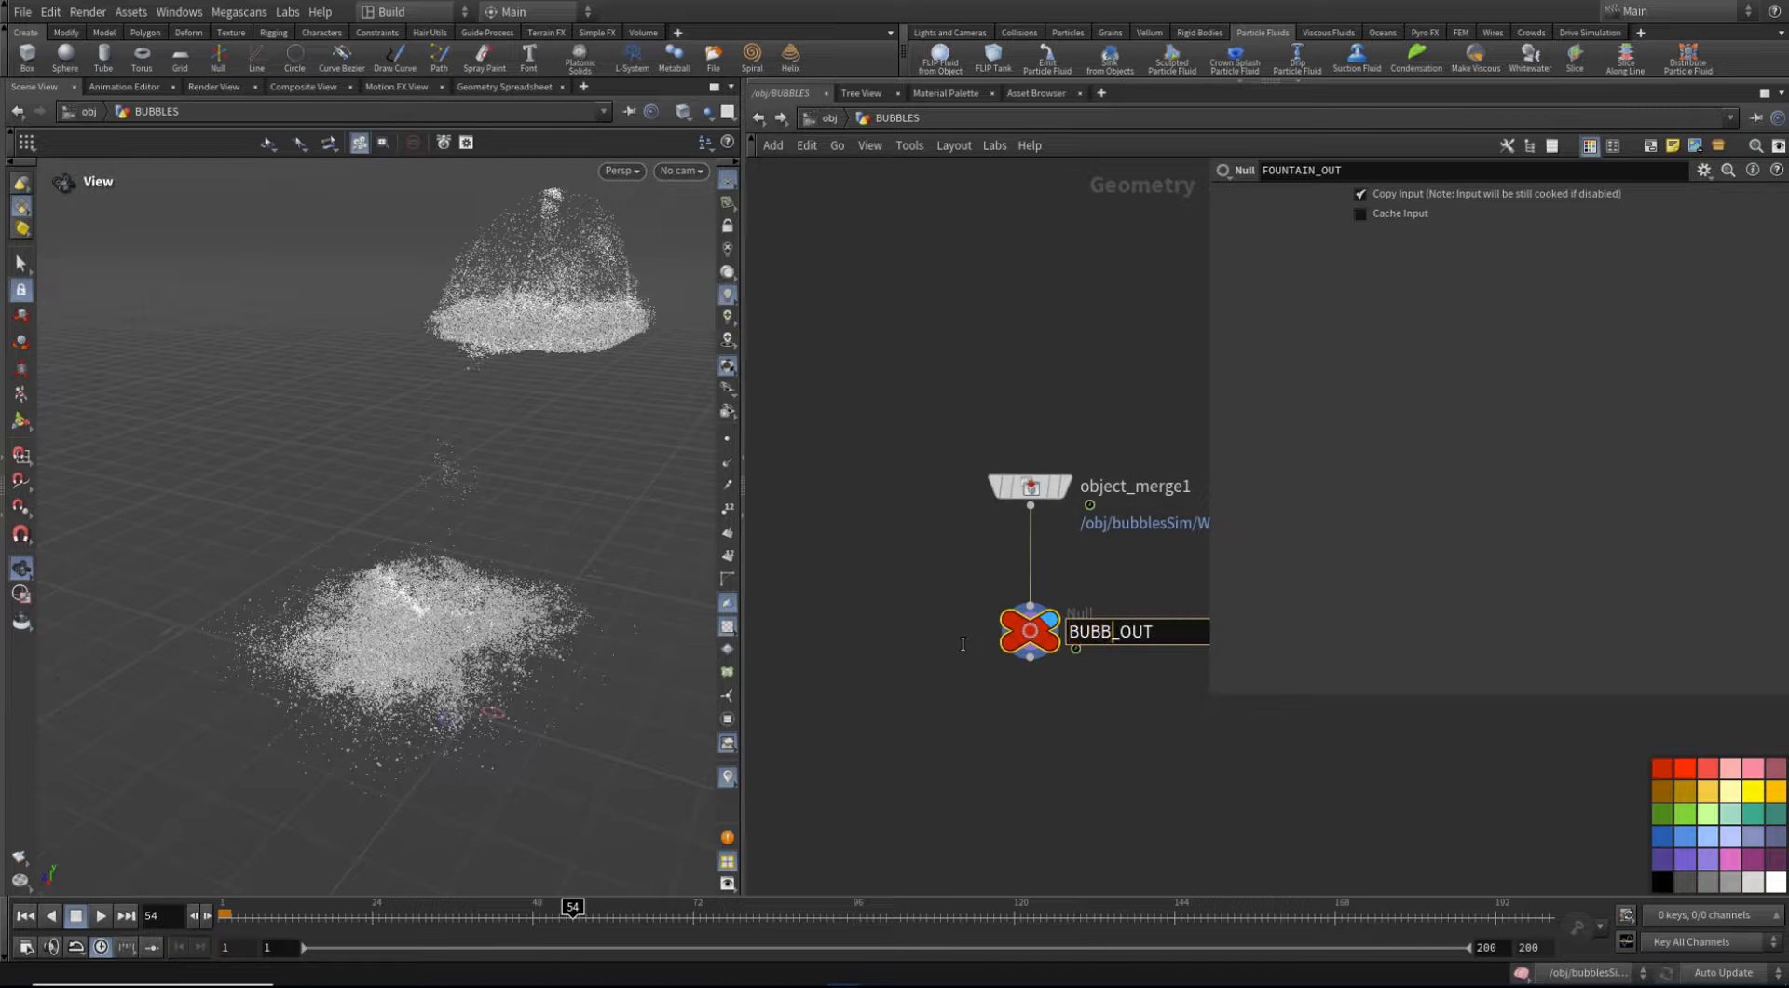
Return to frame 1 at the object level and save the scene
left_click(25, 915)
left_click(817, 118)
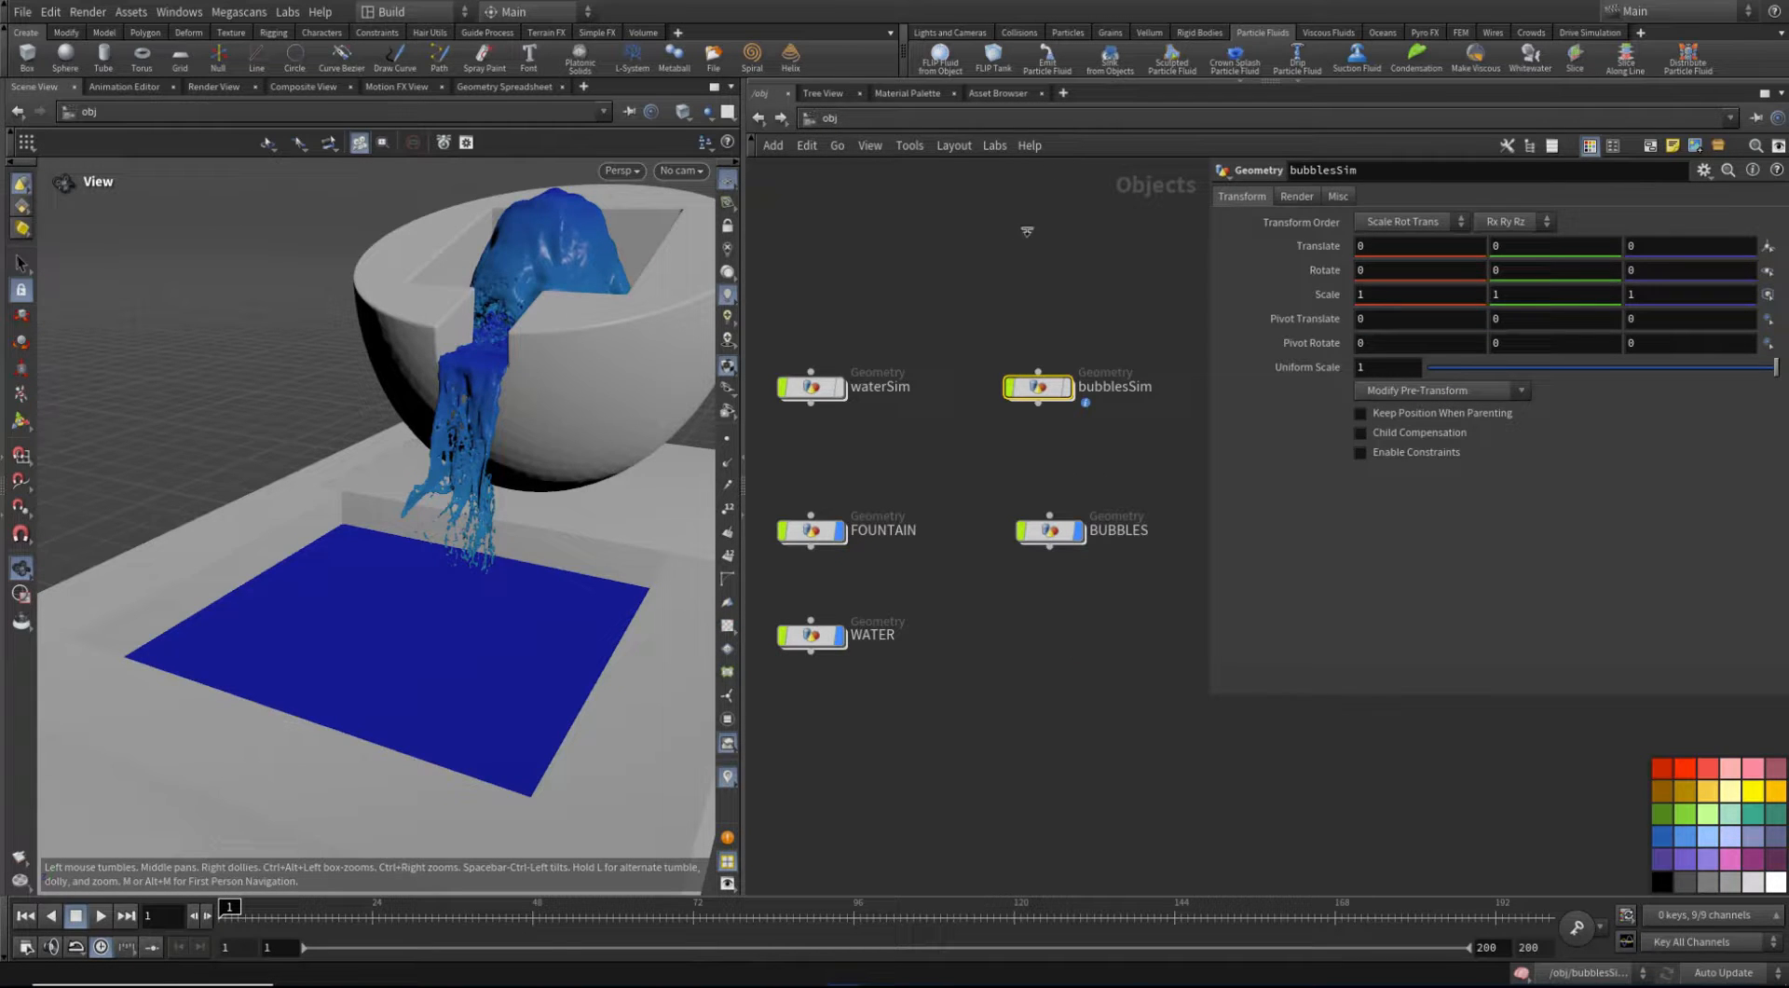
key("ctrl+s")
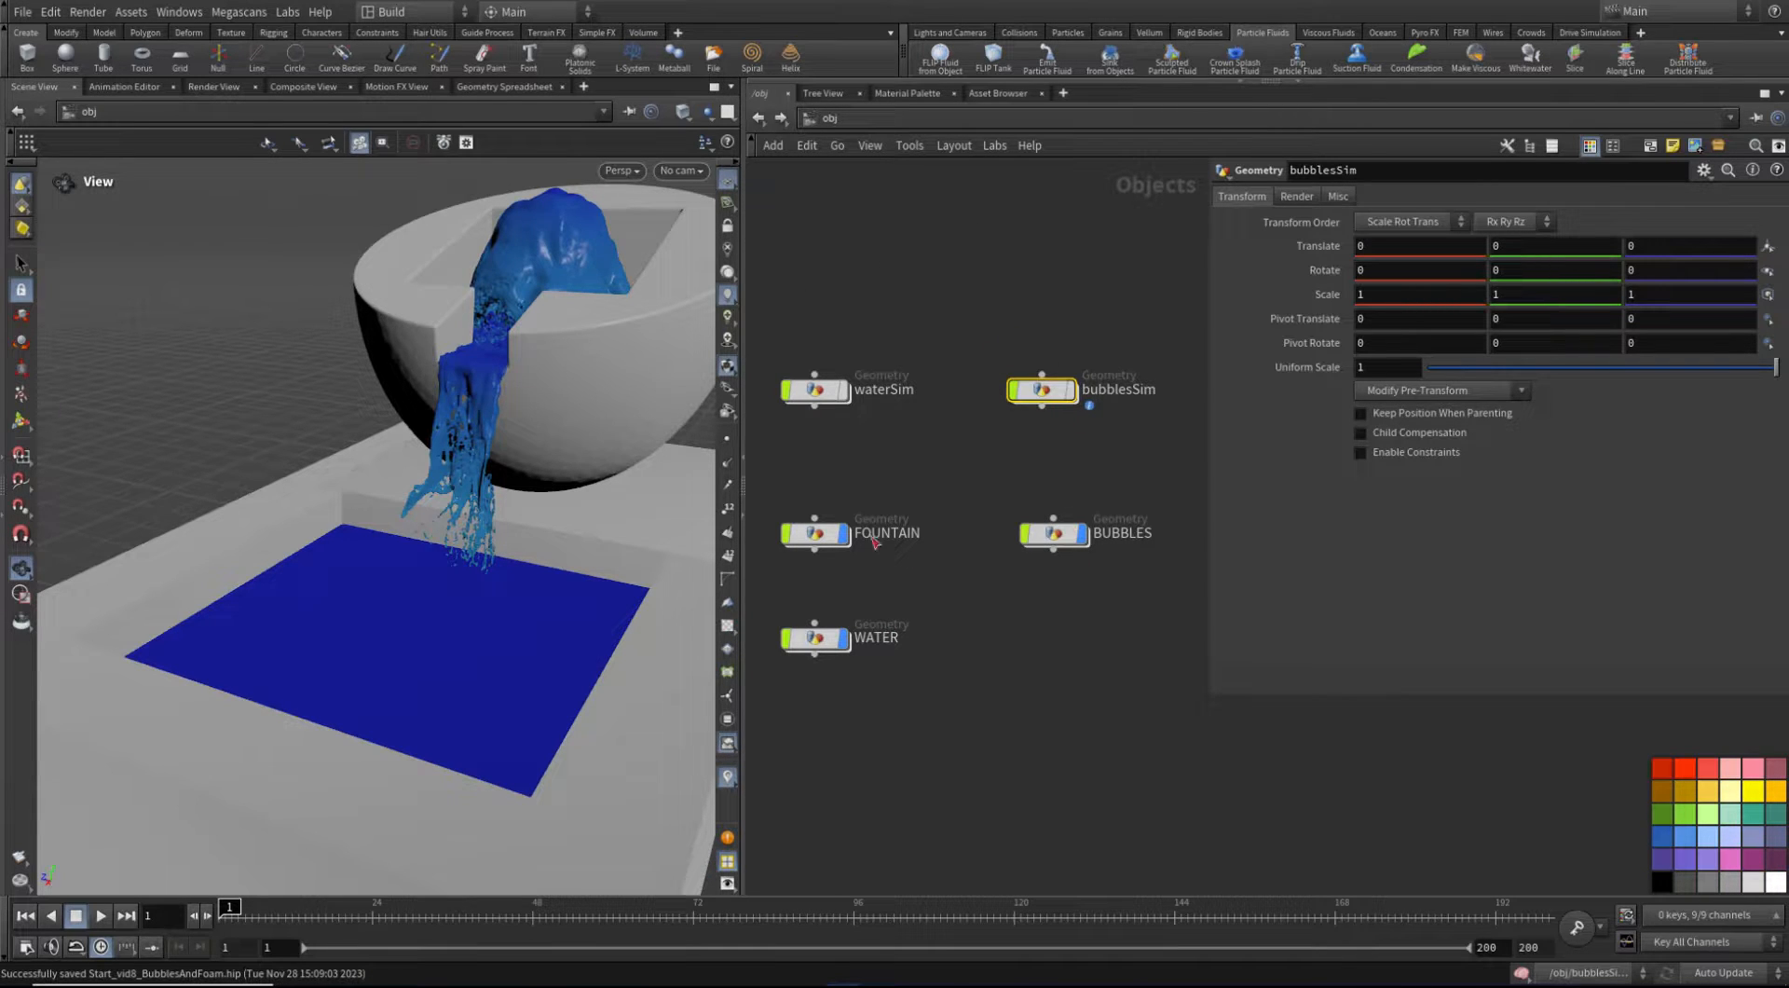
Inside bubblesSim, align the WW_BUBBLES null directly beneath the whitewaterpostprocess1 node
double_click(1043, 390)
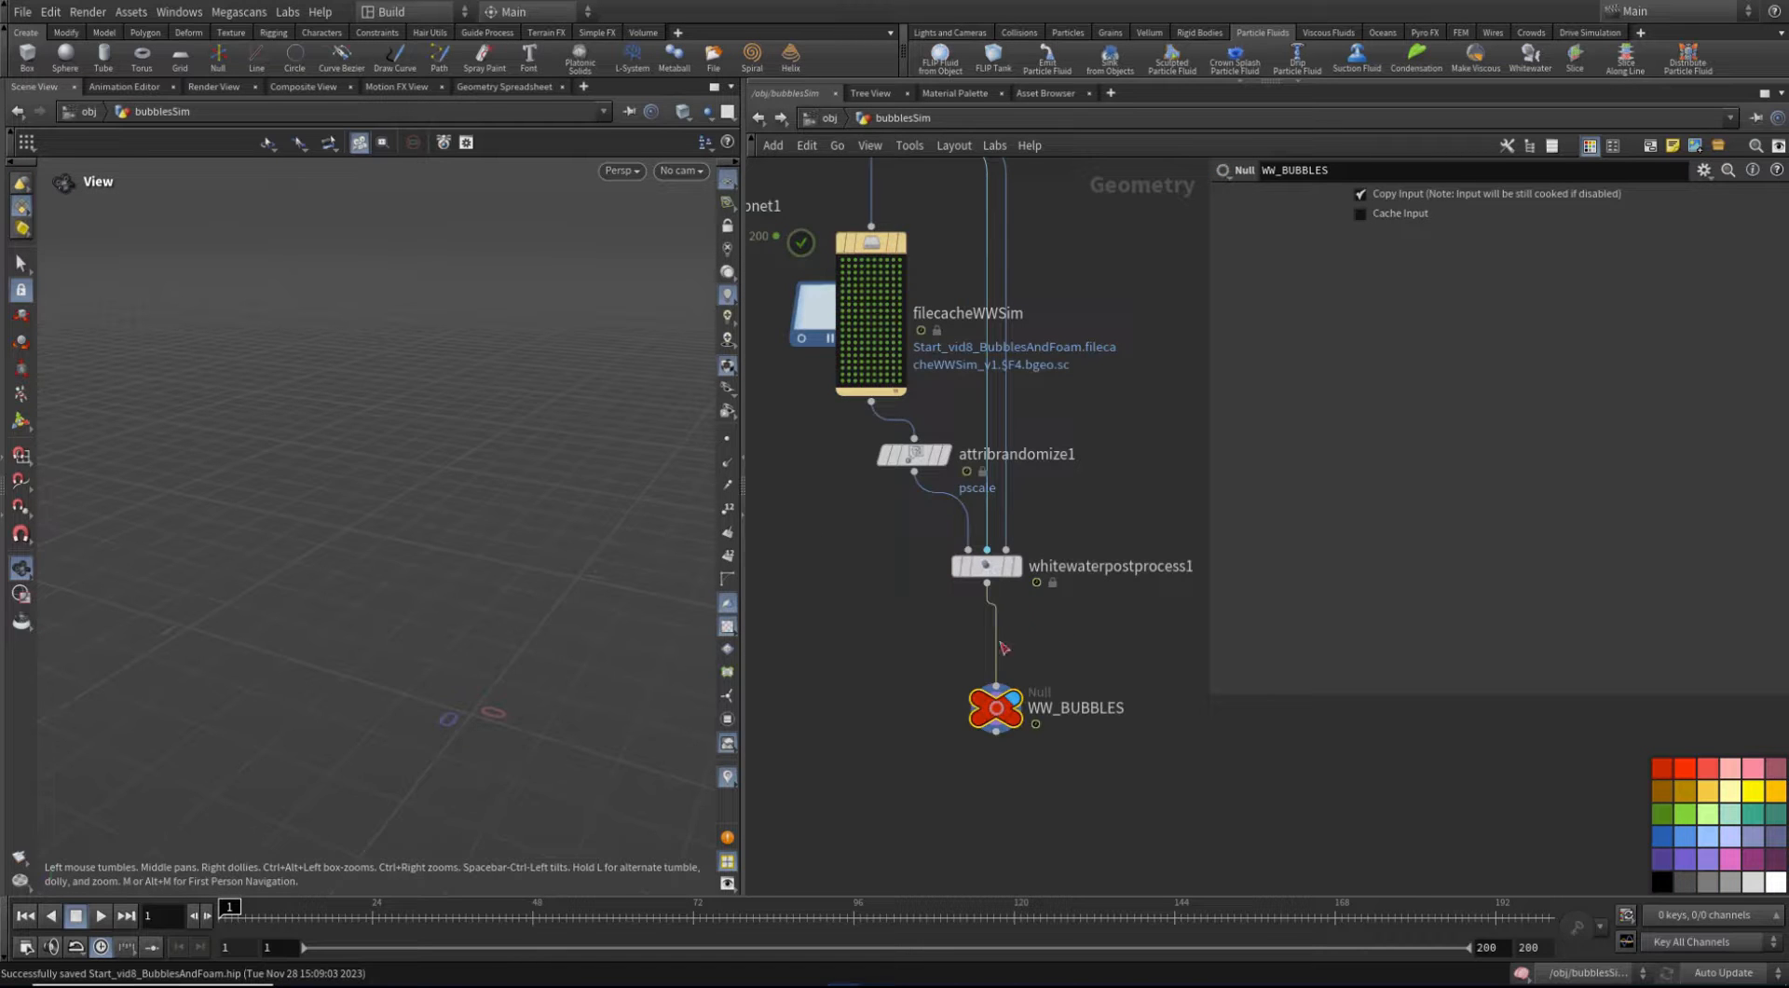
left_click_drag(919, 574, 1011, 575)
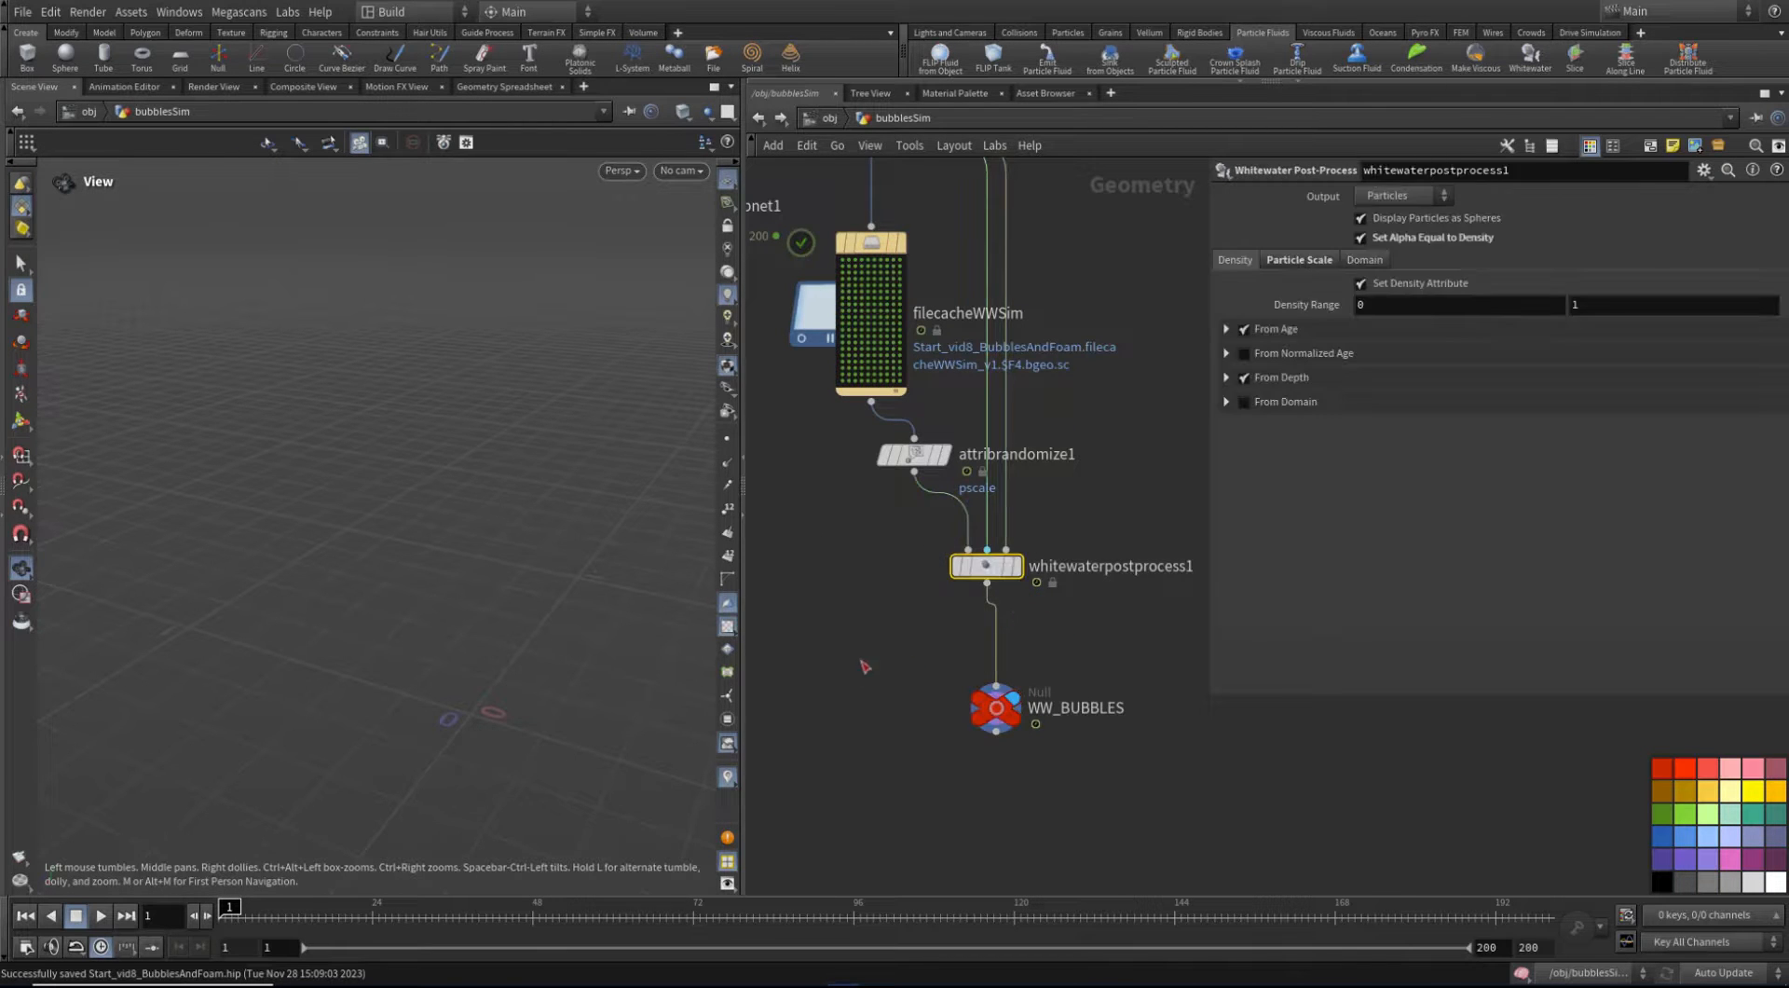
left_click_drag(861, 661, 1090, 760)
left_click_drag(997, 712, 977, 707)
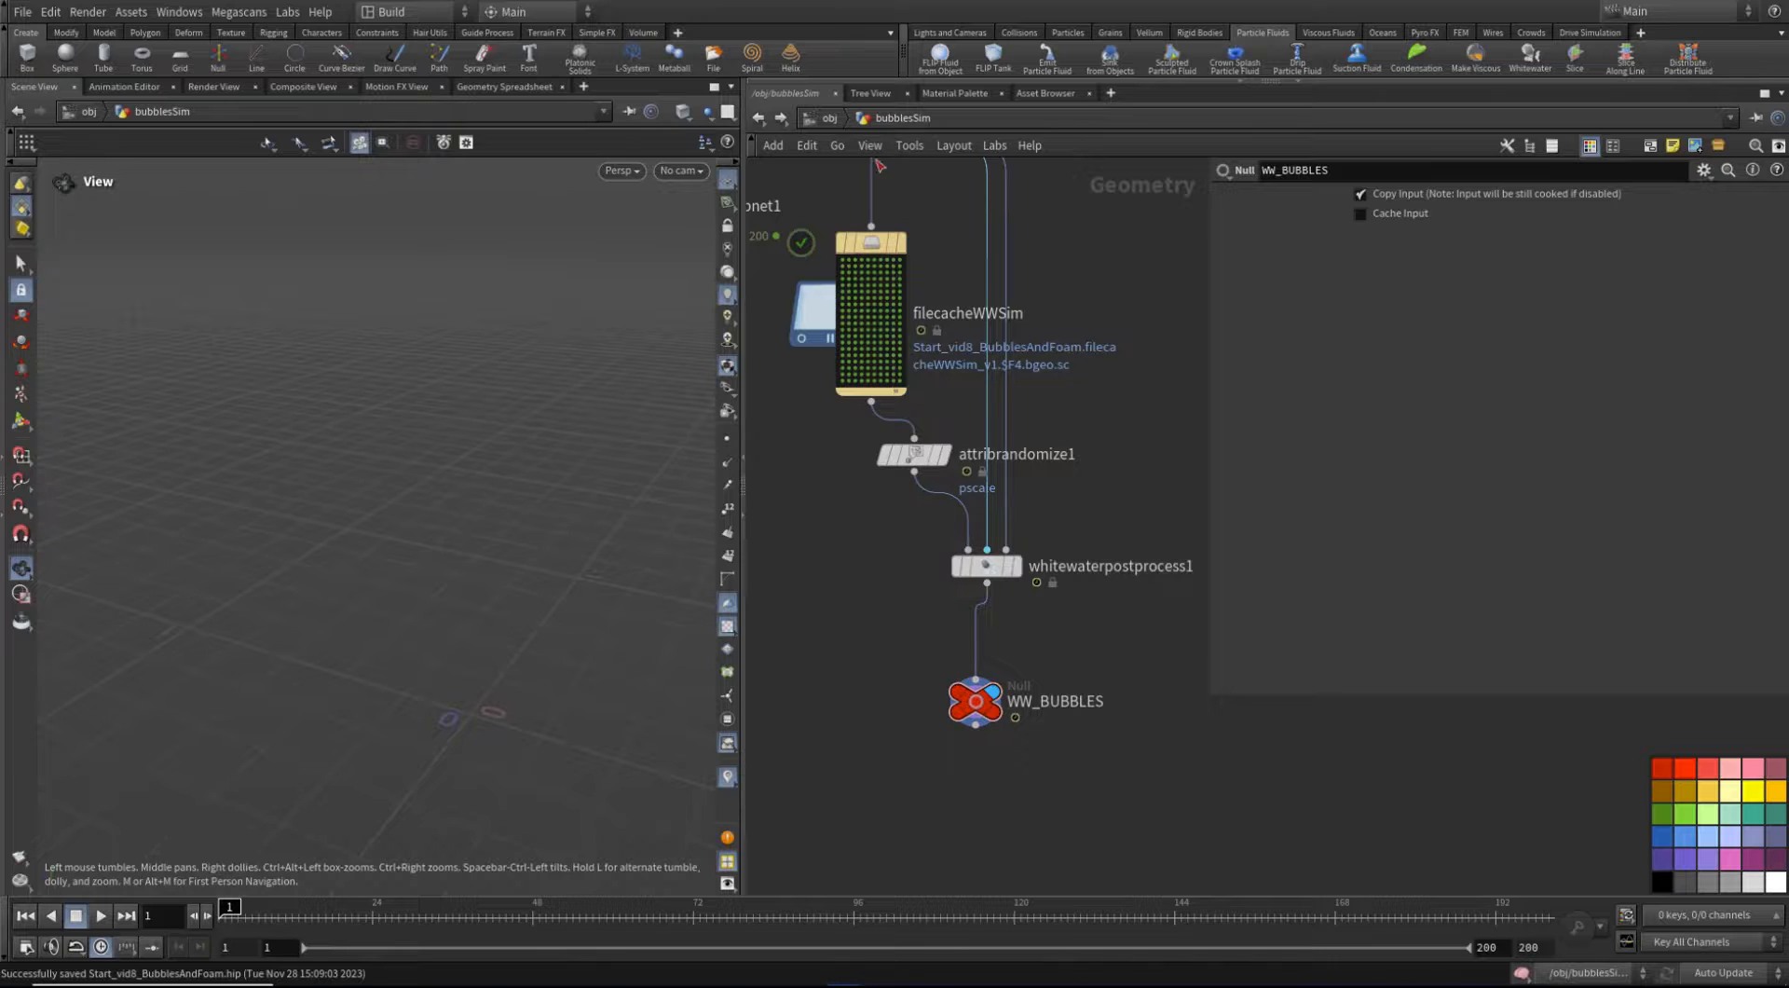
Render a flipbook of the fountain, water and bubbles from the object level at 100% zoom and play back its frames
key("u")
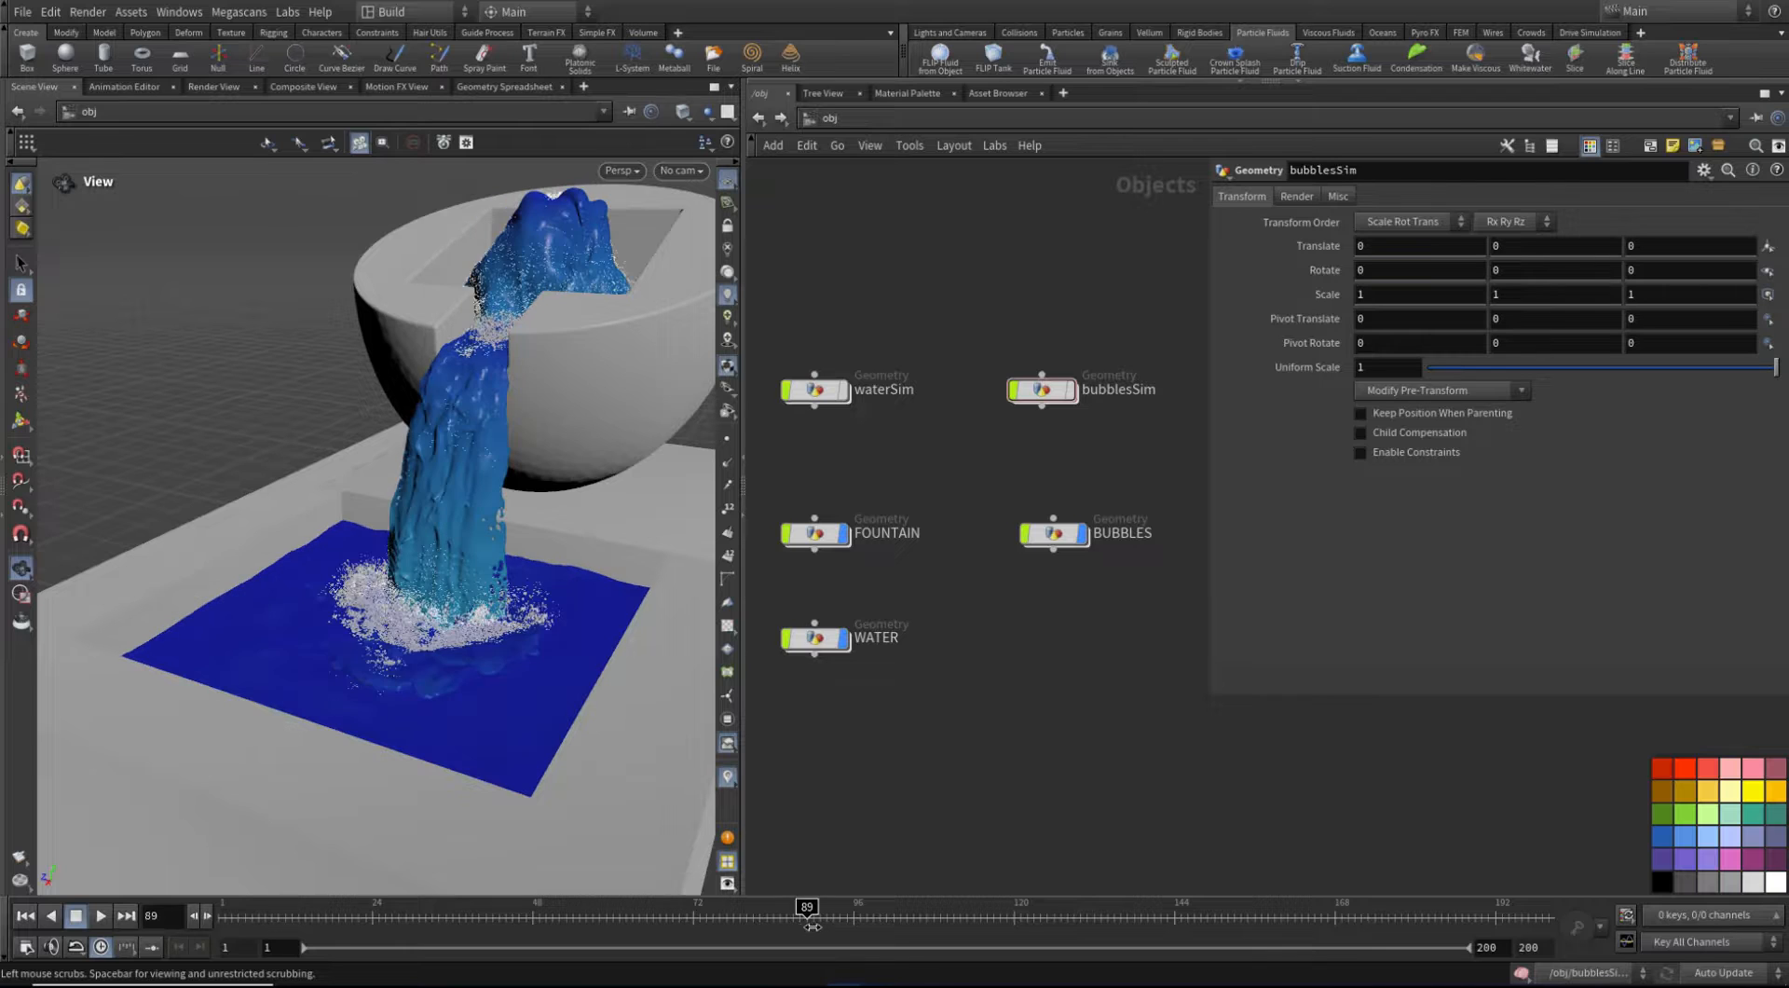
left_click(22, 854)
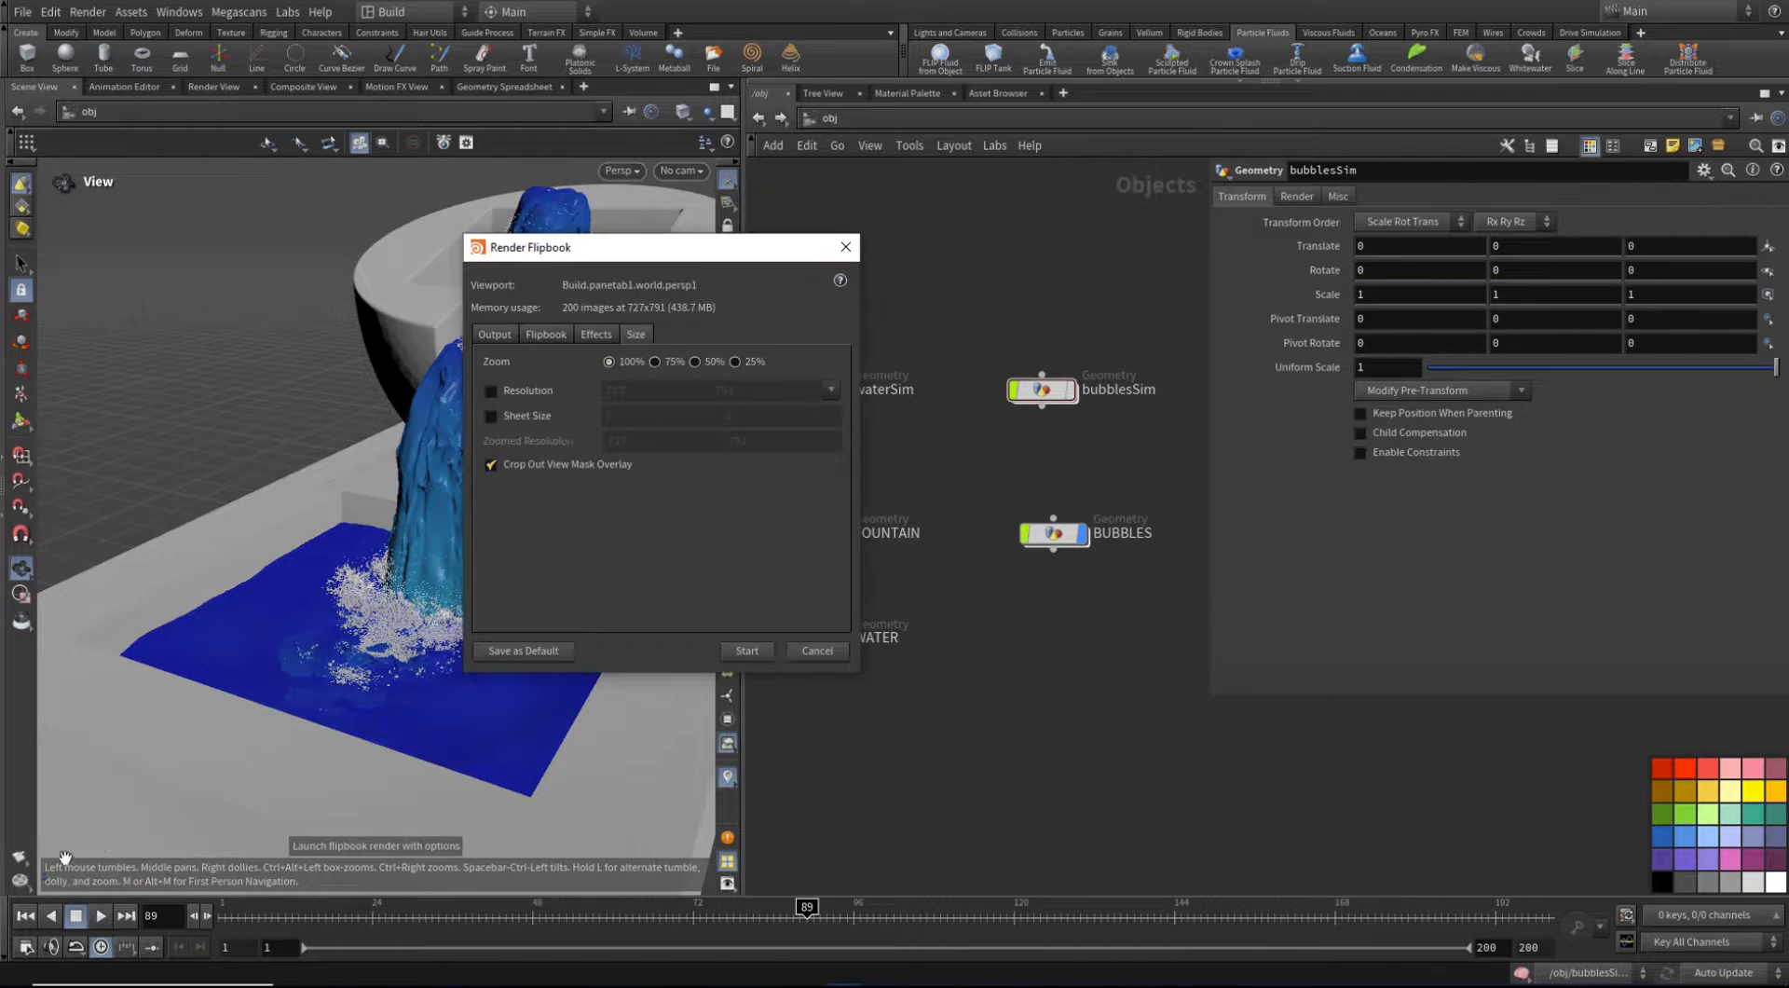
left_click(749, 650)
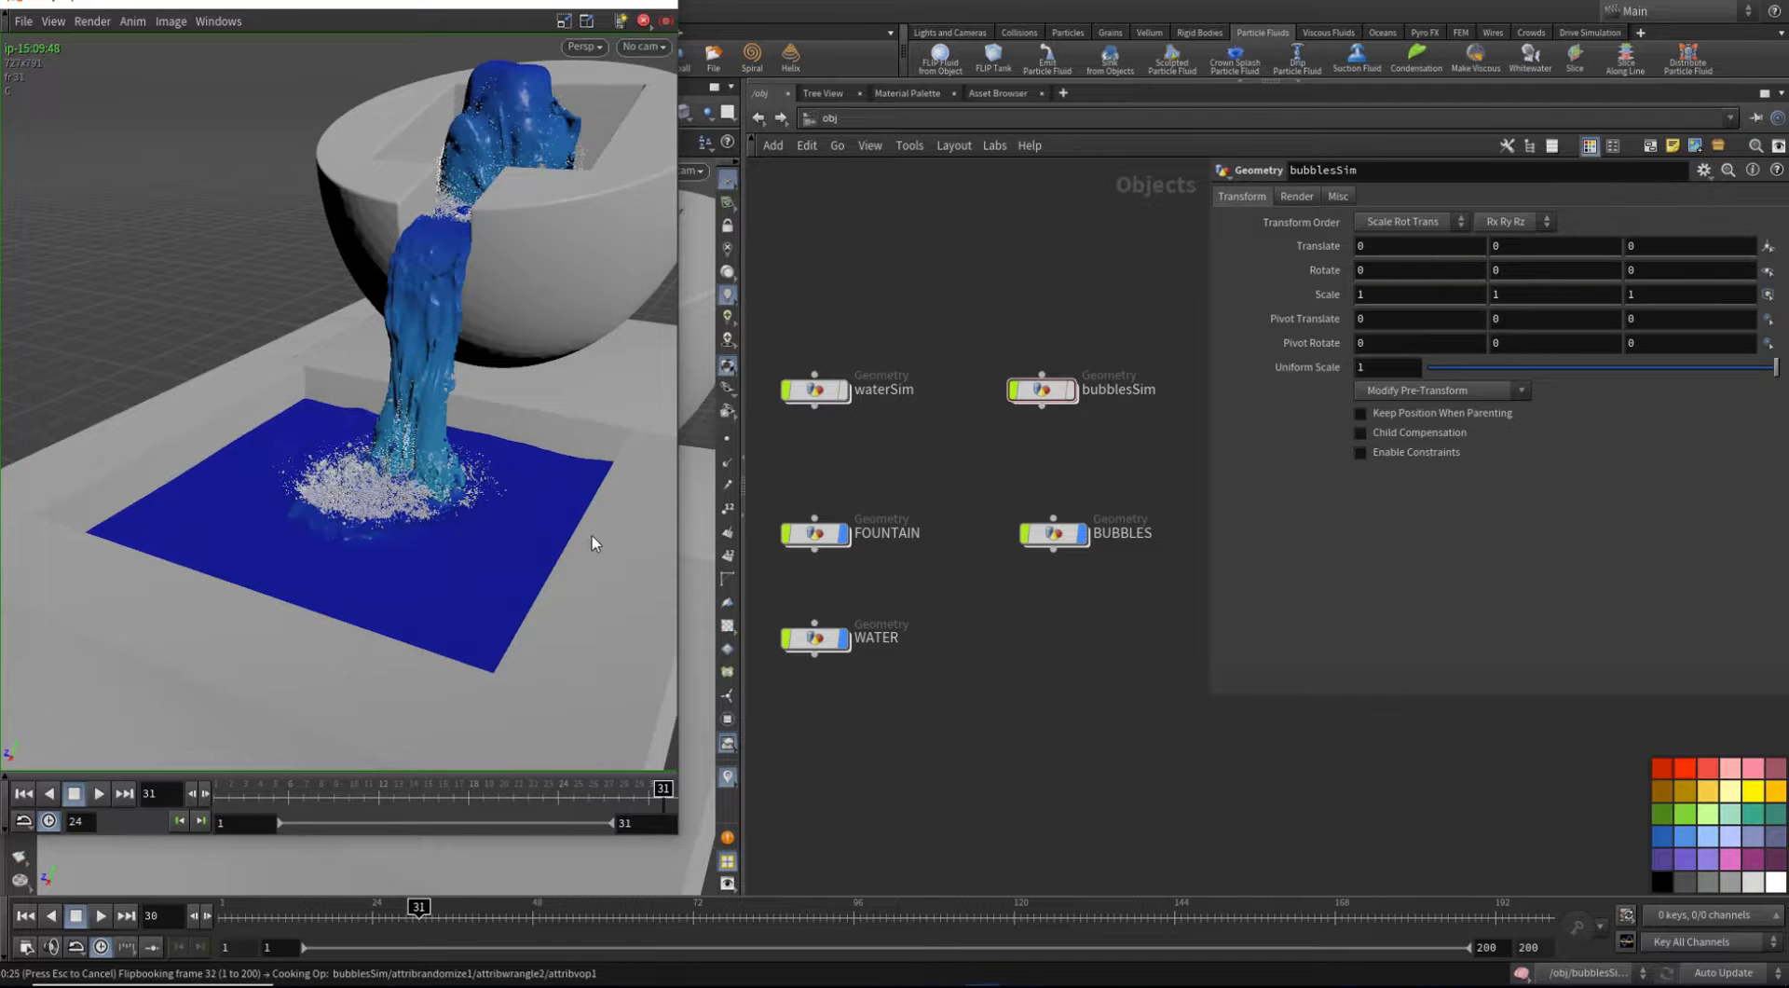
left_click(99, 793)
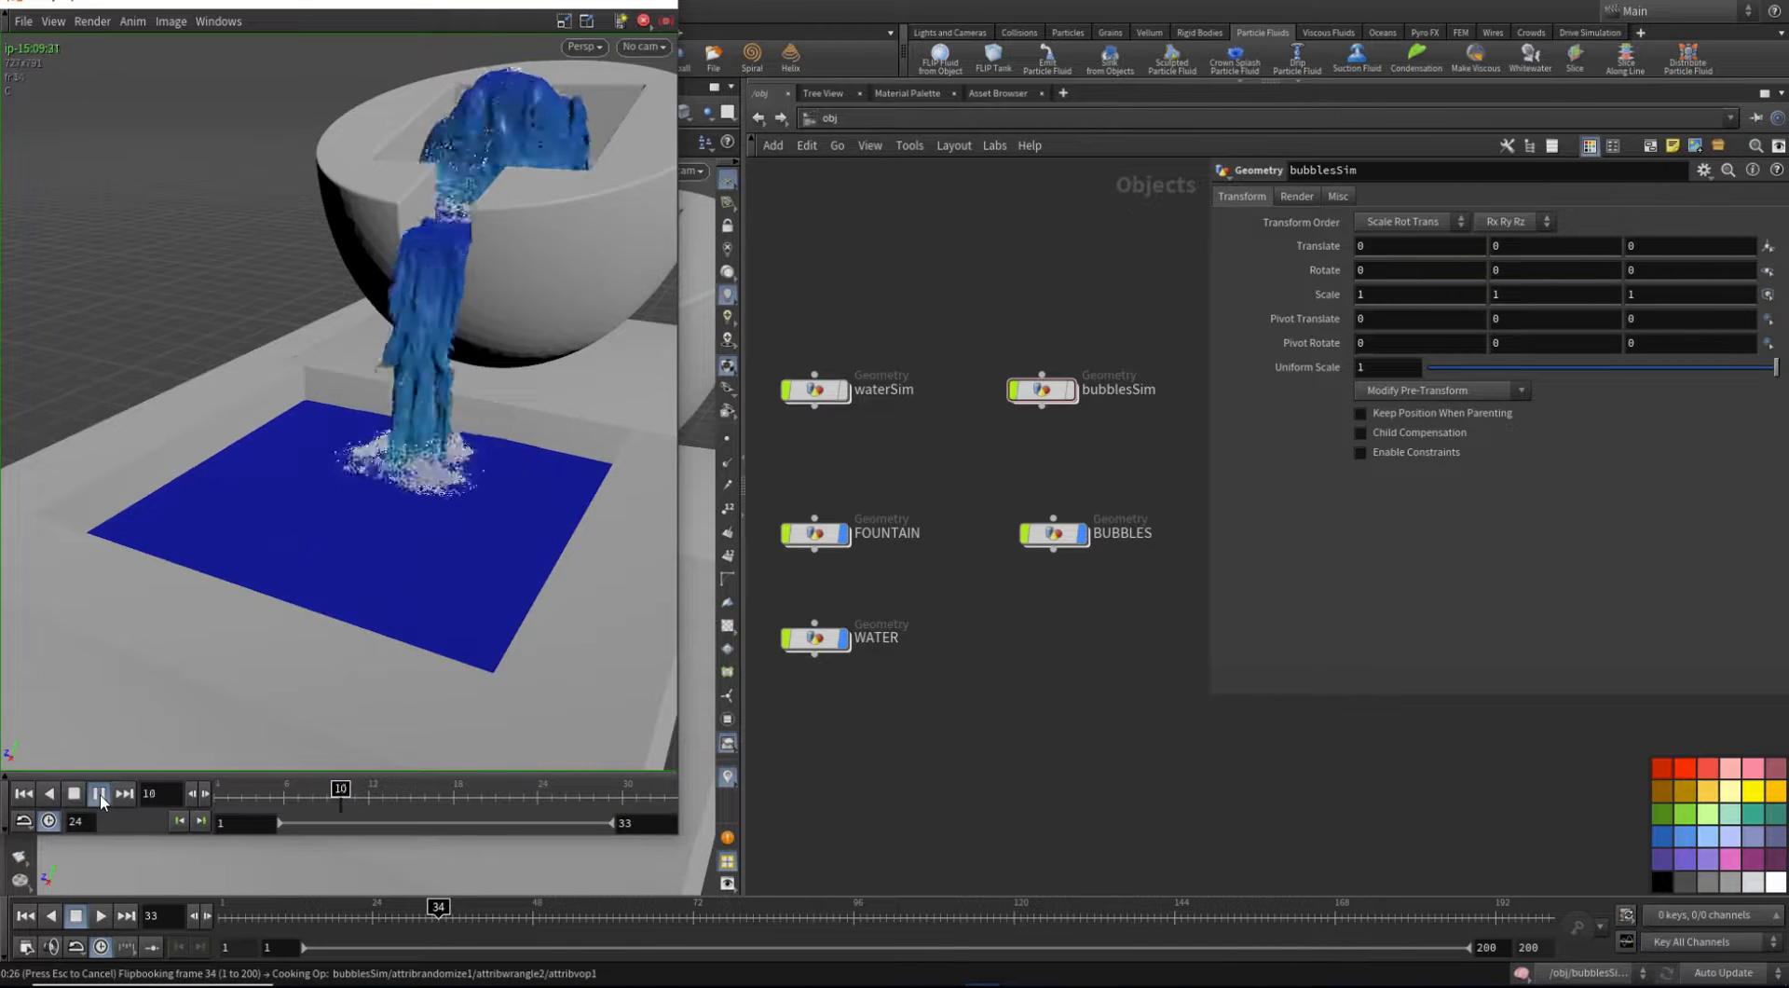